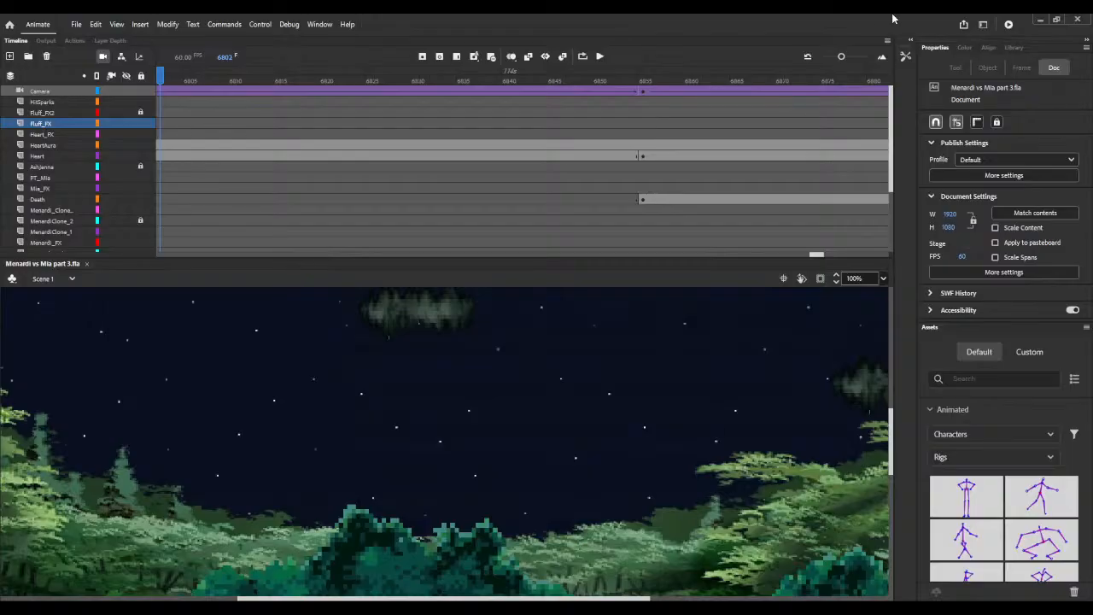
# Step: Test the movie to watch the whole animation play, and close the test window
pyautogui.click(1007, 24)
pyautogui.hotkey('ctrl', 'Return')
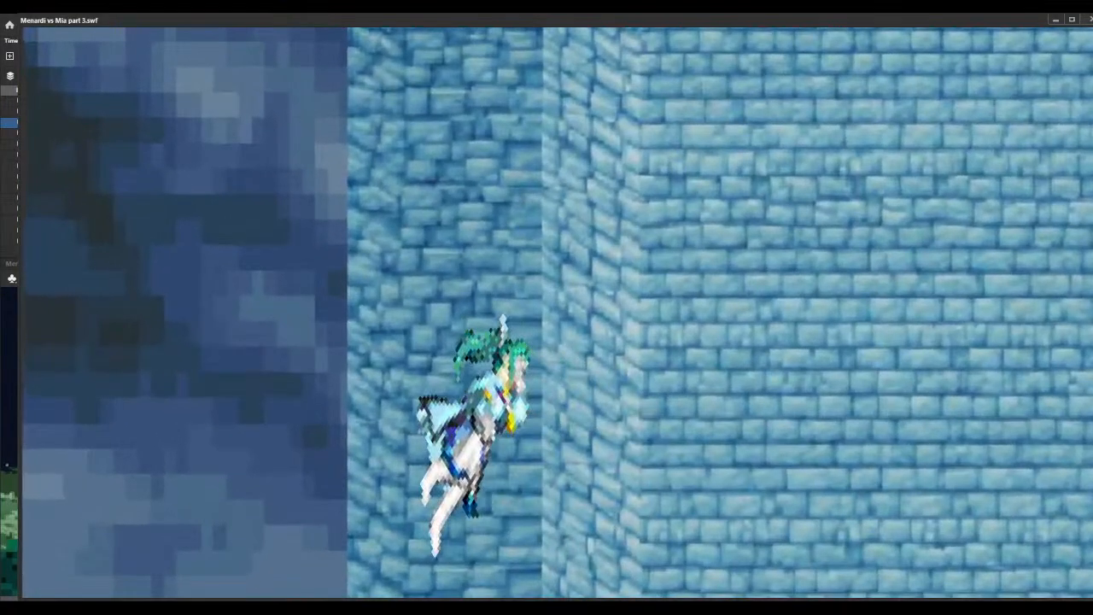
pyautogui.hotkey('ctrl', 'w')
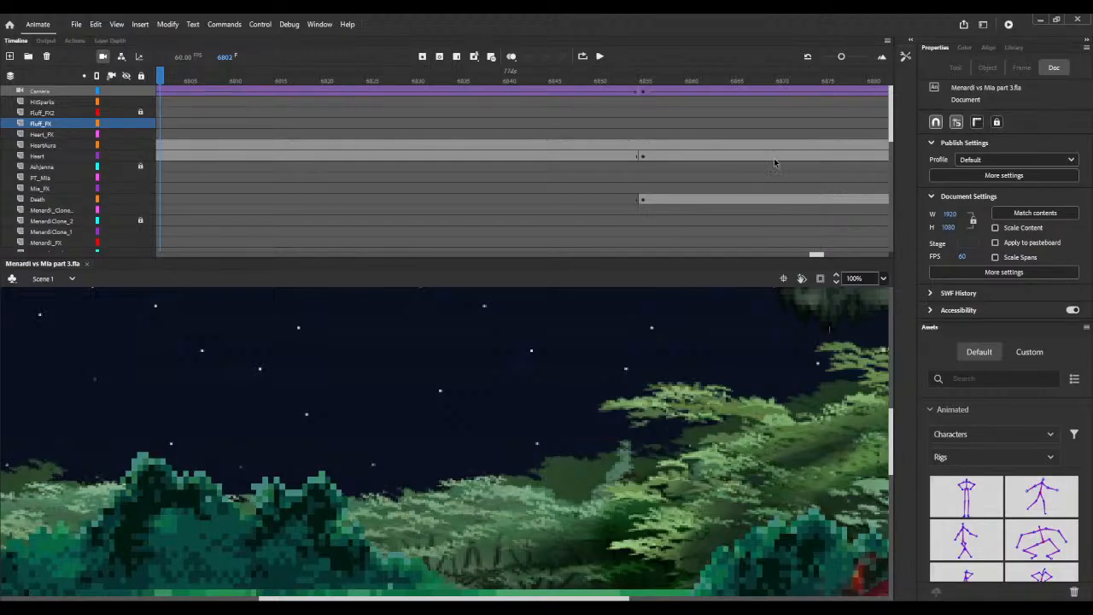
# Step: Select the HeartAura layer's keyframe at frame 6261 and change its aura instance to the Graphic symbol type
pyautogui.moveTo(841, 56); pyautogui.dragTo(833, 56)
pyautogui.moveTo(816, 256); pyautogui.dragTo(766, 255)
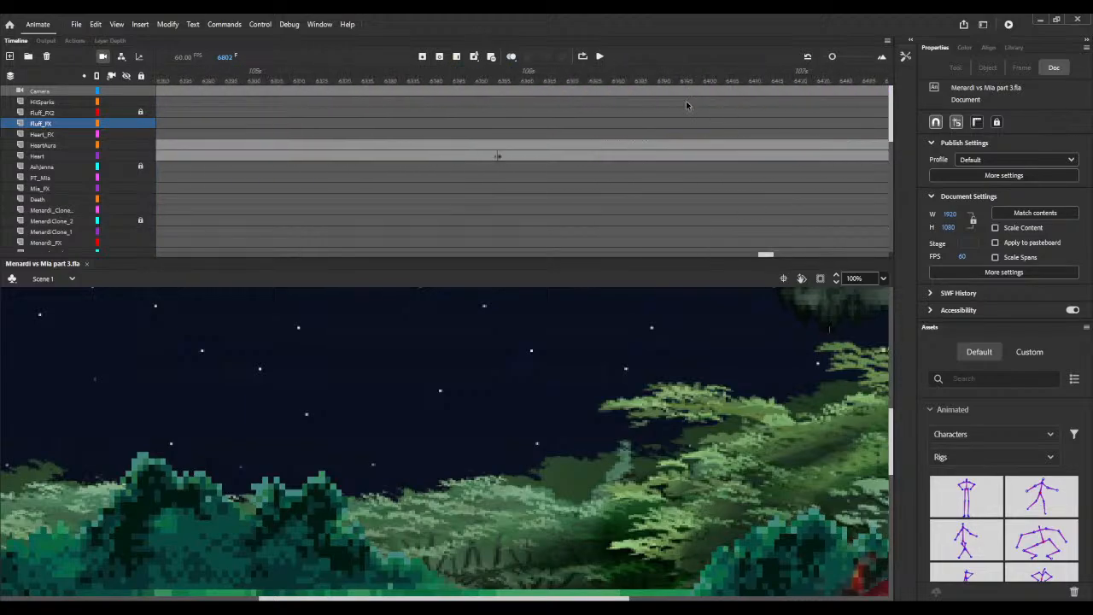
pyautogui.click(674, 81)
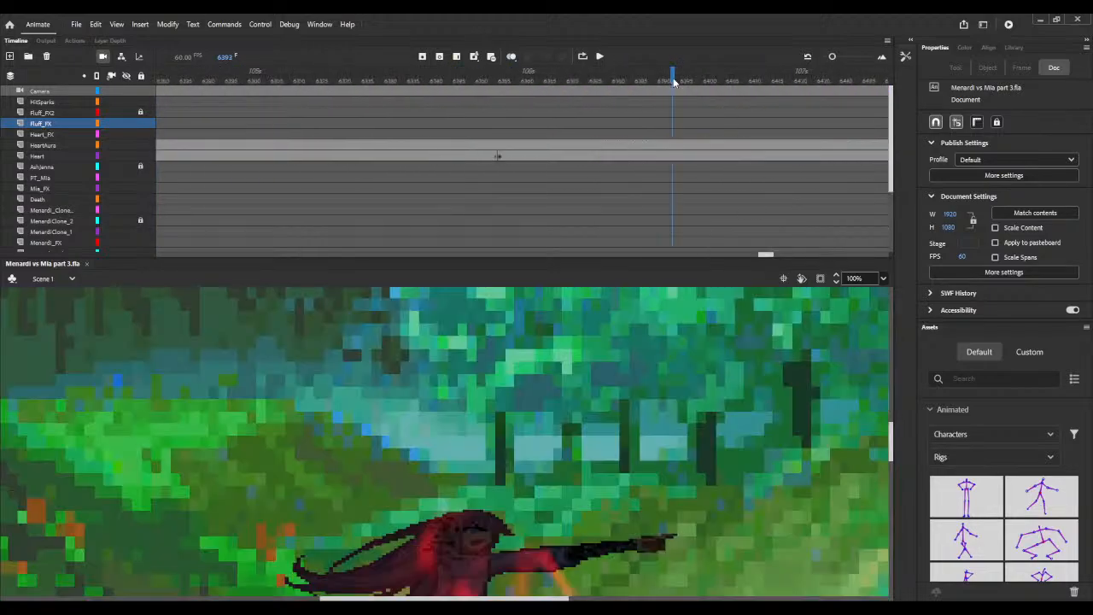
pyautogui.click(835, 282)
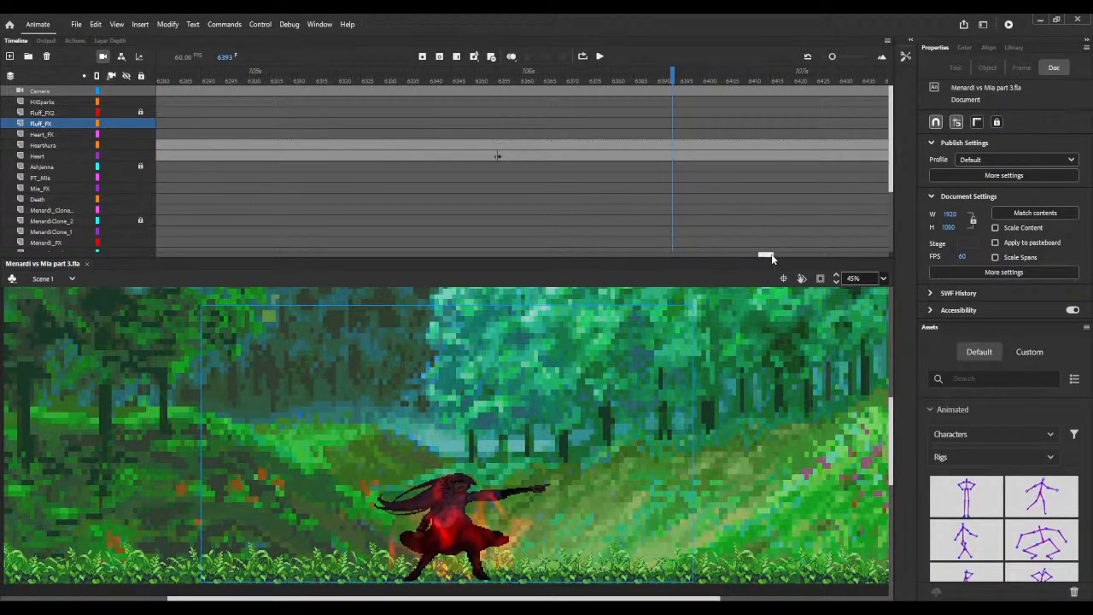
pyautogui.moveTo(765, 256); pyautogui.dragTo(757, 256)
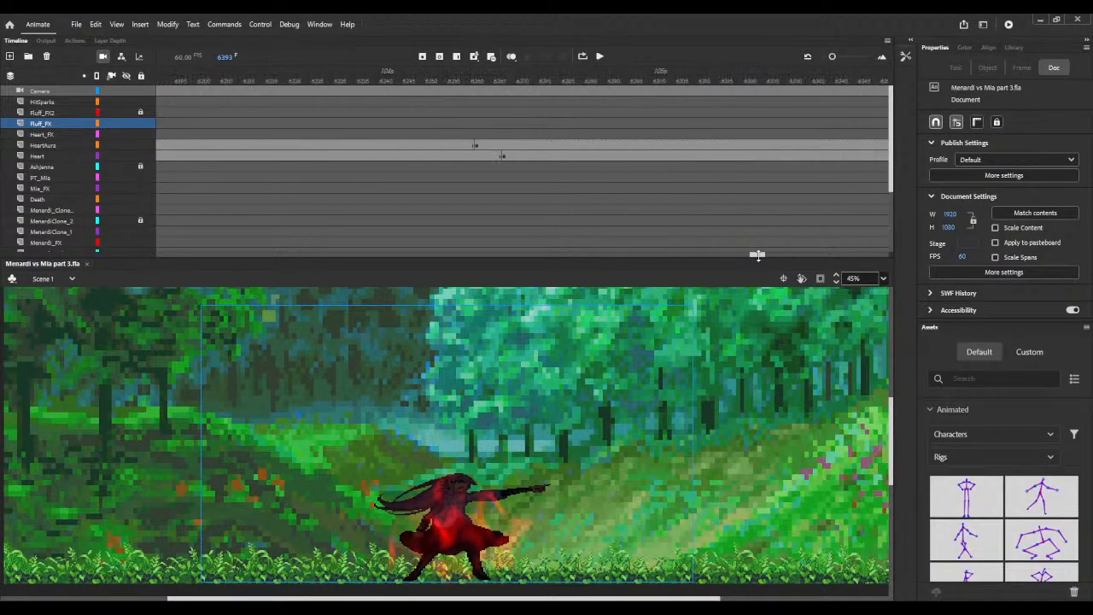
pyautogui.click(476, 149)
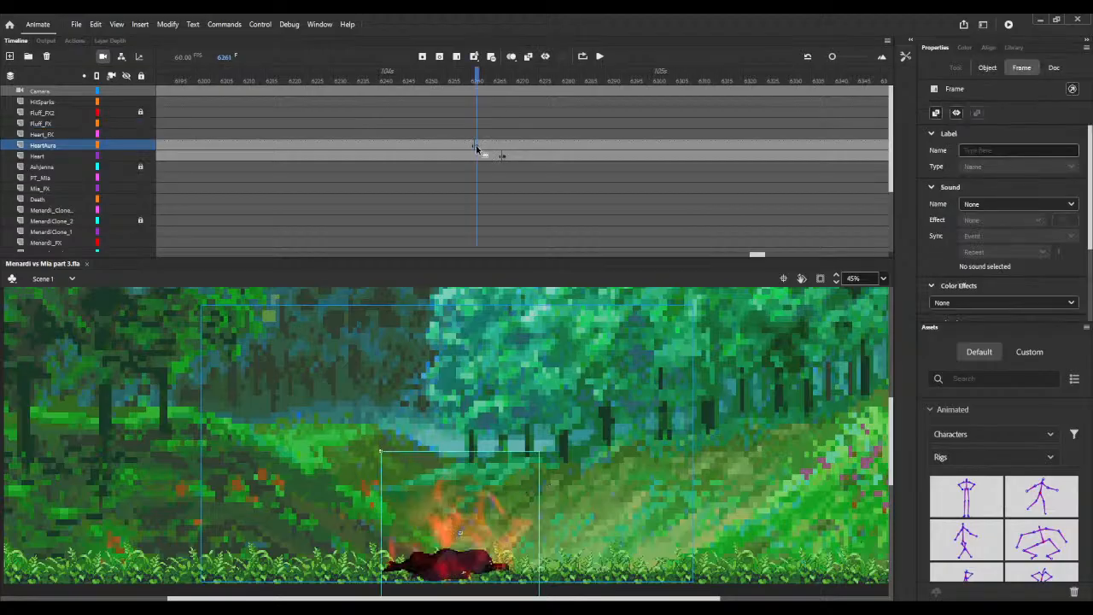
pyautogui.click(997, 67)
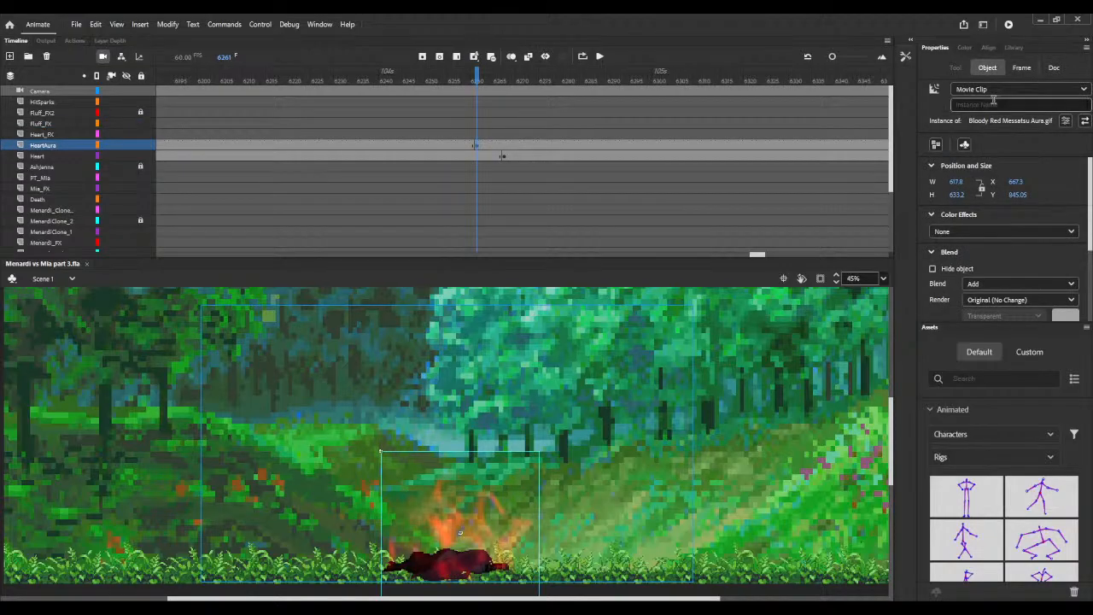
pyautogui.click(980, 128)
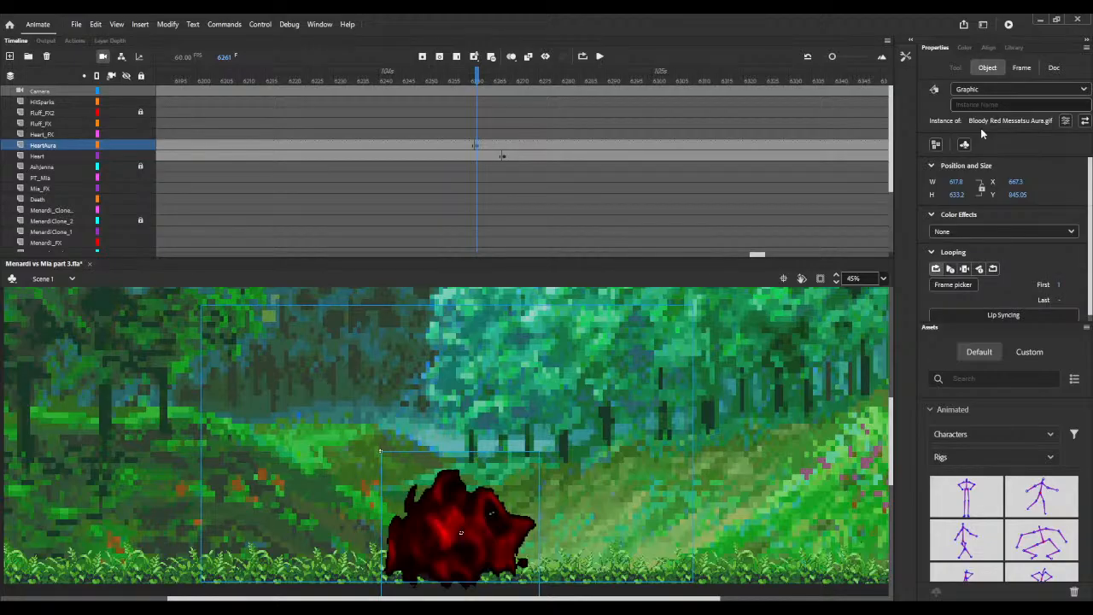
# Step: Return the aura instance on the HeartAura layer to Movie Clip with the Add blend mode
pyautogui.click(837, 275)
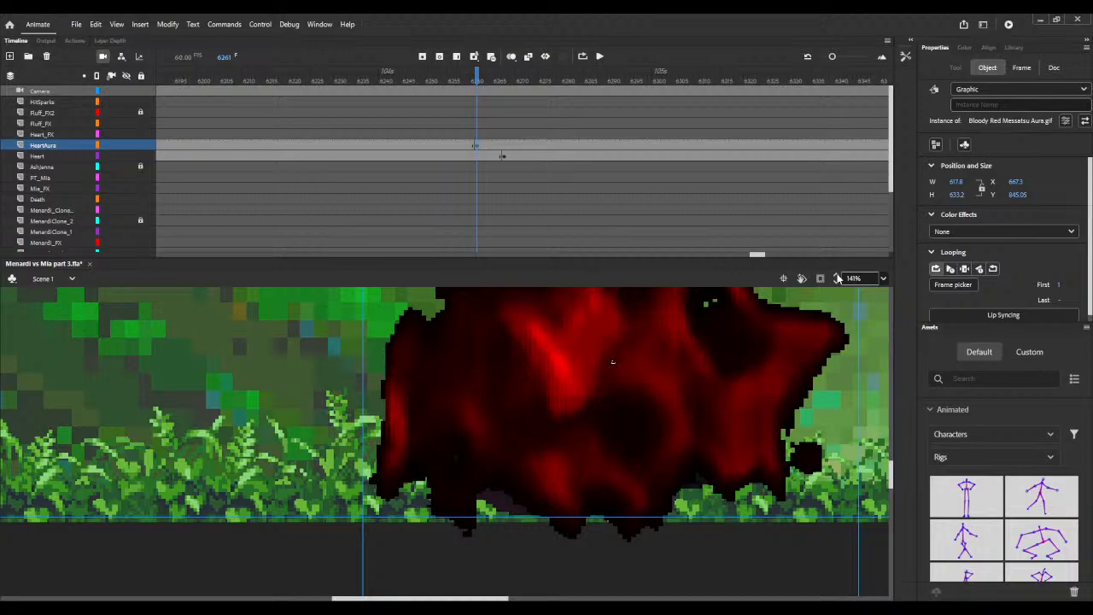
pyautogui.click(1038, 86)
pyautogui.click(1012, 101)
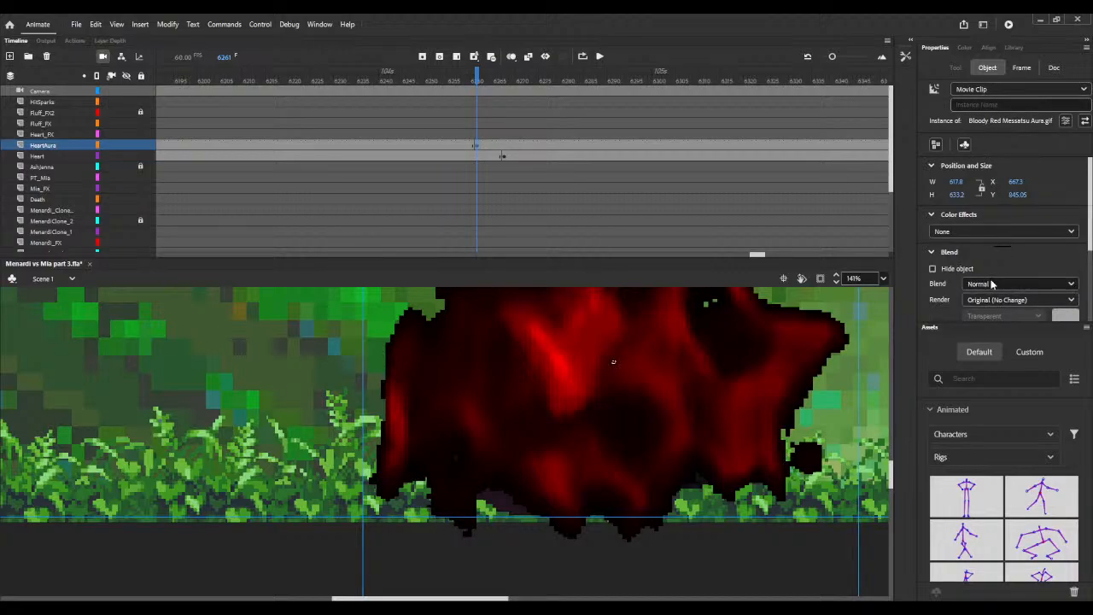
pyautogui.click(979, 433)
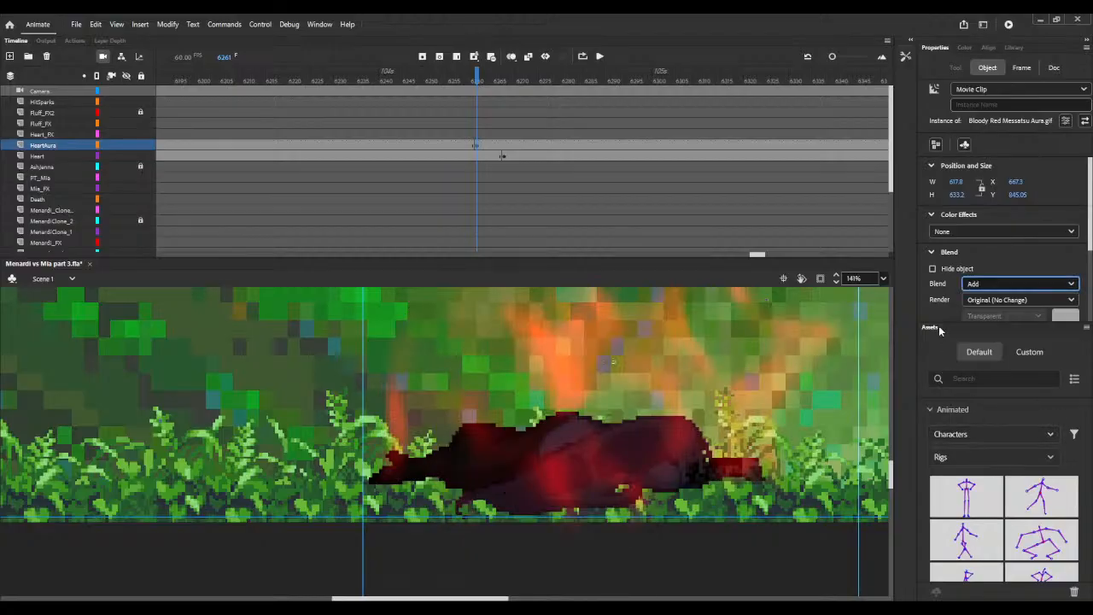
# Step: Review the heart and aura animation backwards from frame 6261 to frame 5448
pyautogui.click(838, 283)
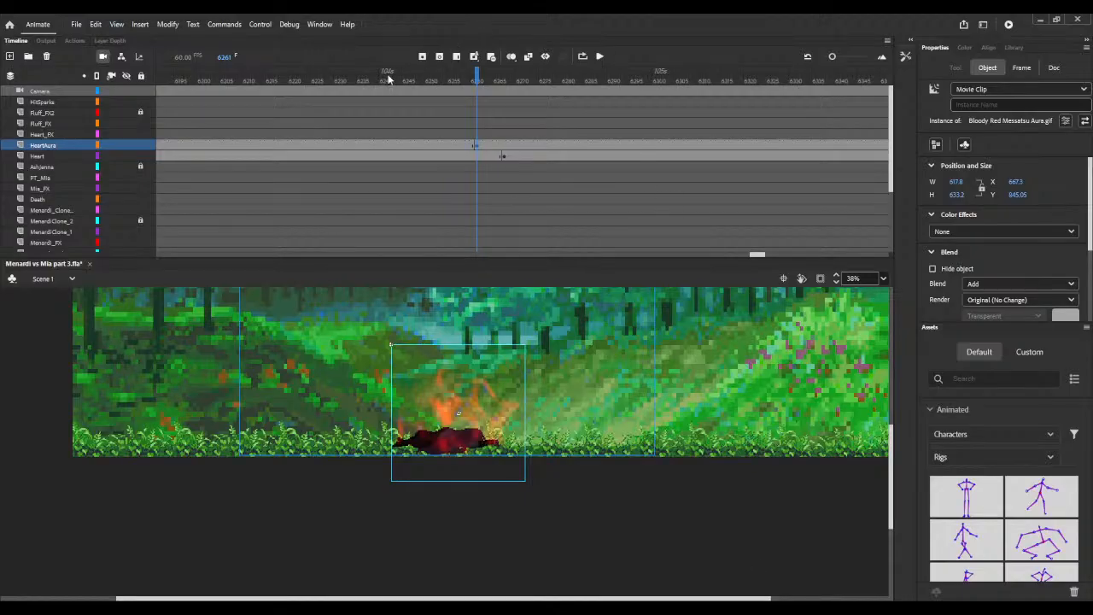
pyautogui.click(348, 74)
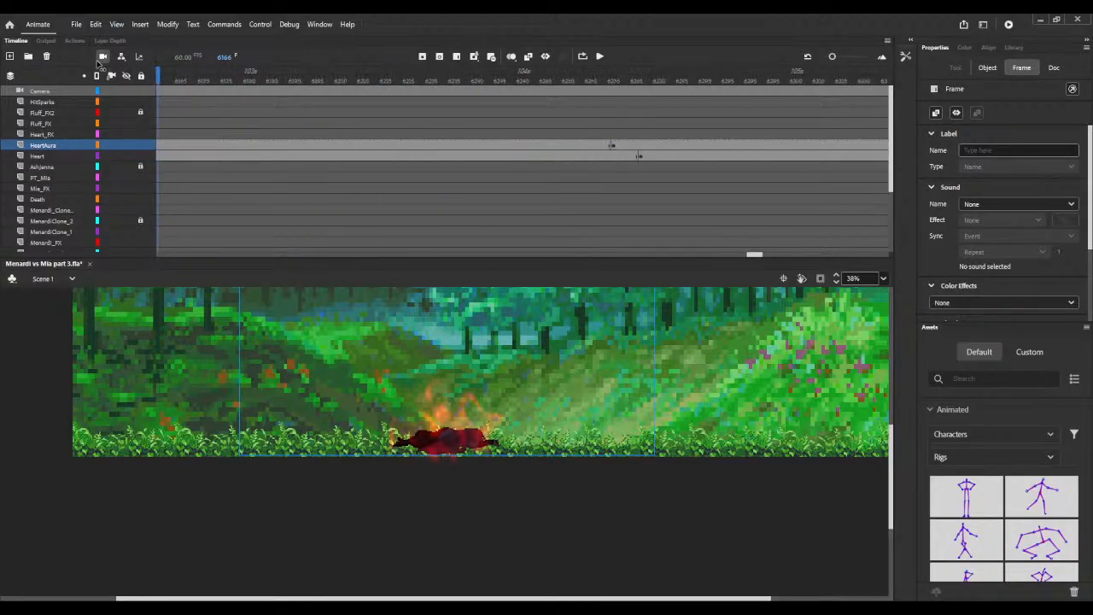
pyautogui.moveTo(97, 64); pyautogui.dragTo(232, 74)
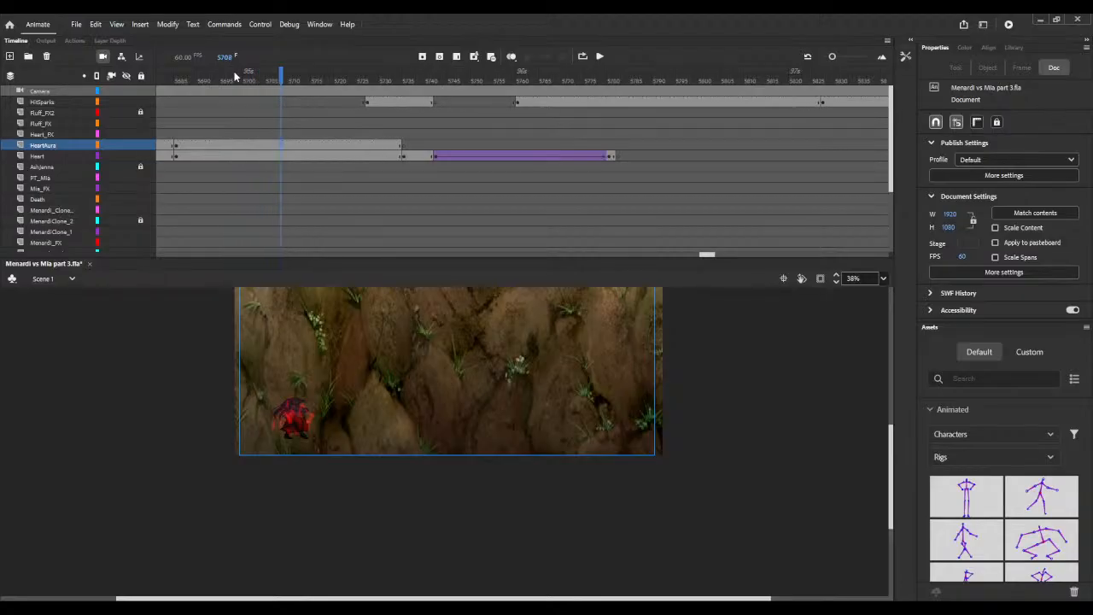
pyautogui.moveTo(707, 256); pyautogui.dragTo(693, 255)
pyautogui.moveTo(529, 75); pyautogui.dragTo(380, 75)
pyautogui.moveTo(167, 76); pyautogui.dragTo(135, 72)
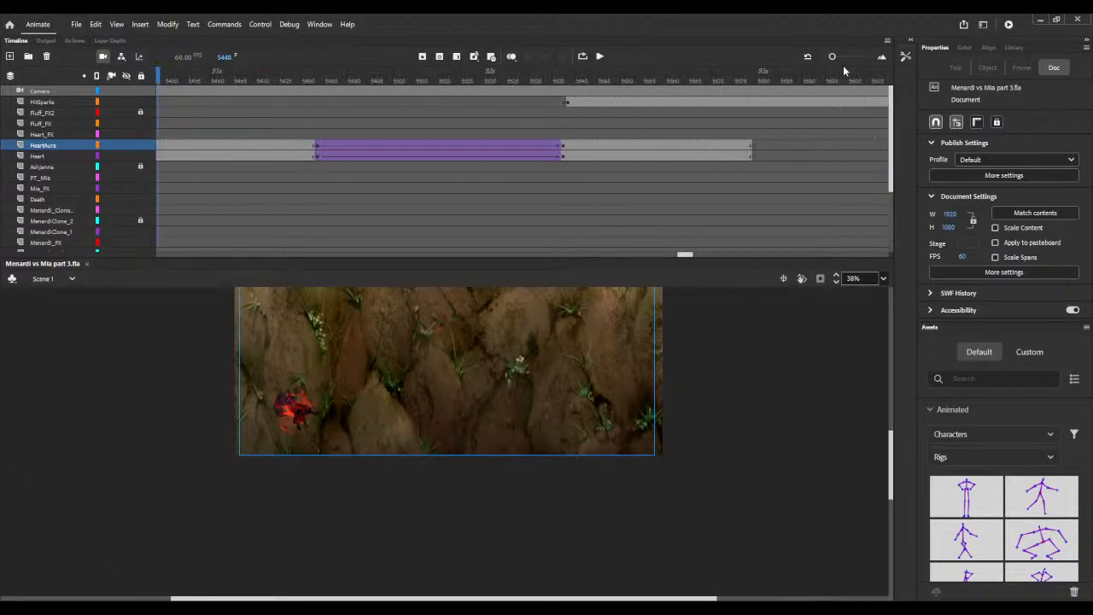
# Step: Review the earlier battle scenes backwards from frame 5448 to frame 3044
pyautogui.moveTo(829, 56); pyautogui.dragTo(821, 60)
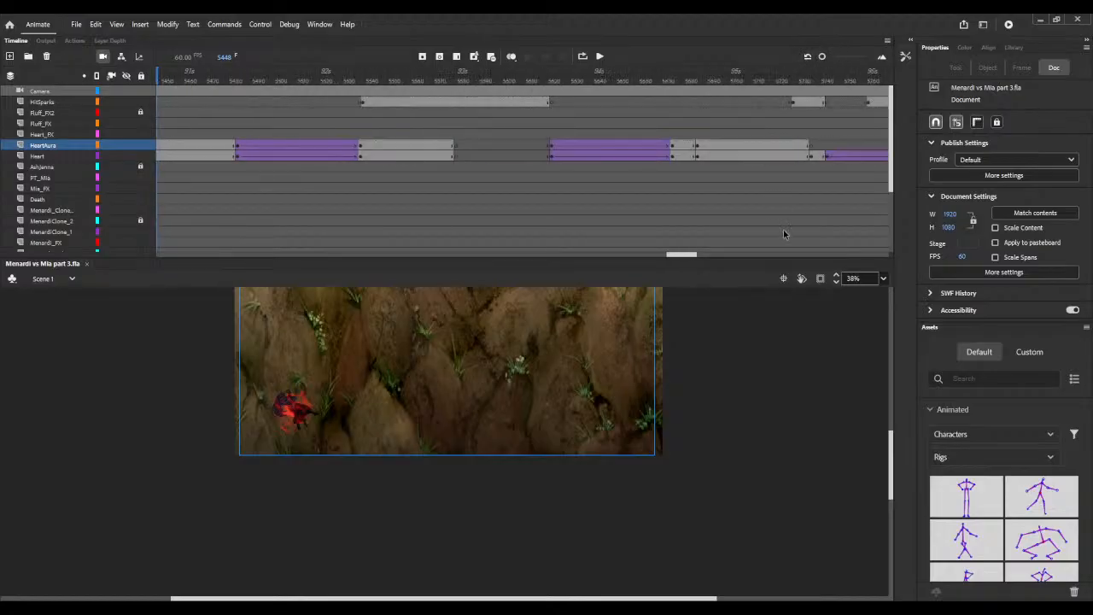
pyautogui.moveTo(680, 256); pyautogui.dragTo(657, 255)
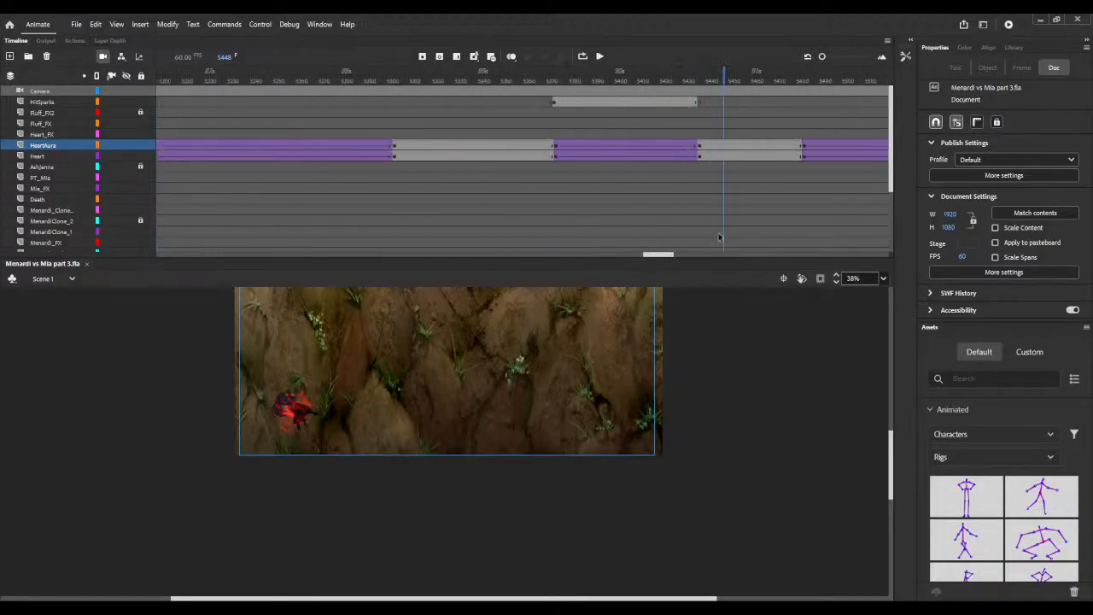
pyautogui.click(326, 78)
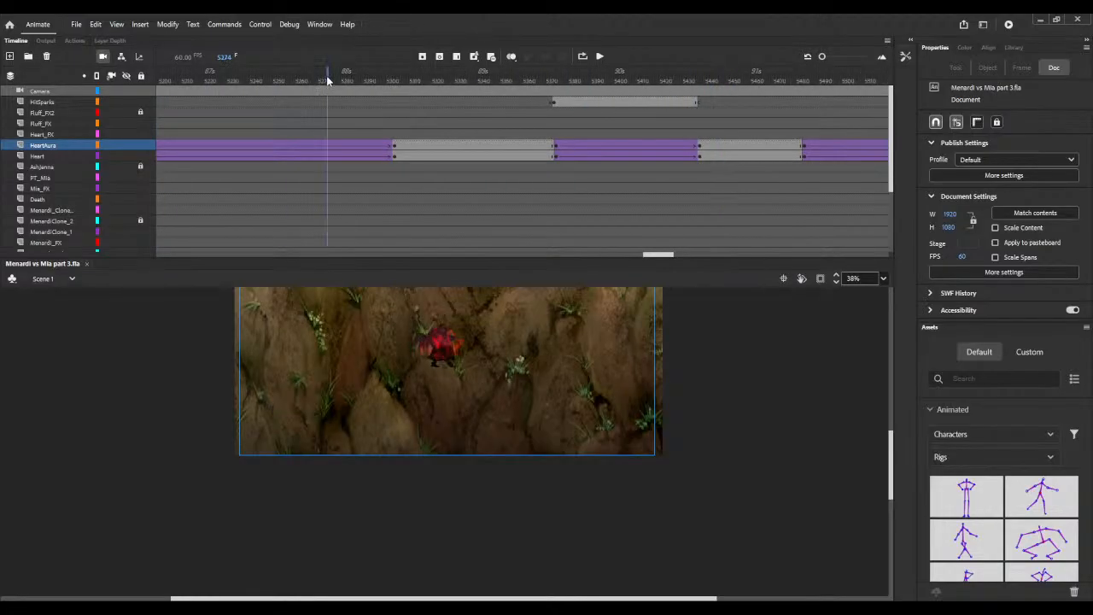
pyautogui.moveTo(327, 80); pyautogui.dragTo(38, 75)
pyautogui.moveTo(613, 255); pyautogui.dragTo(530, 254)
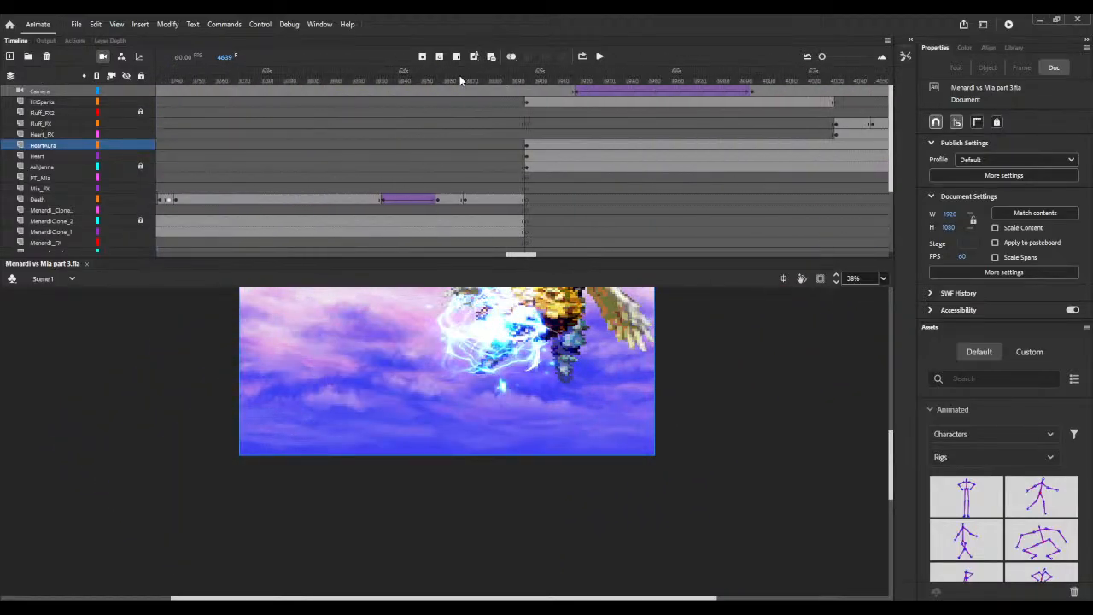
pyautogui.moveTo(458, 80); pyautogui.dragTo(355, 82)
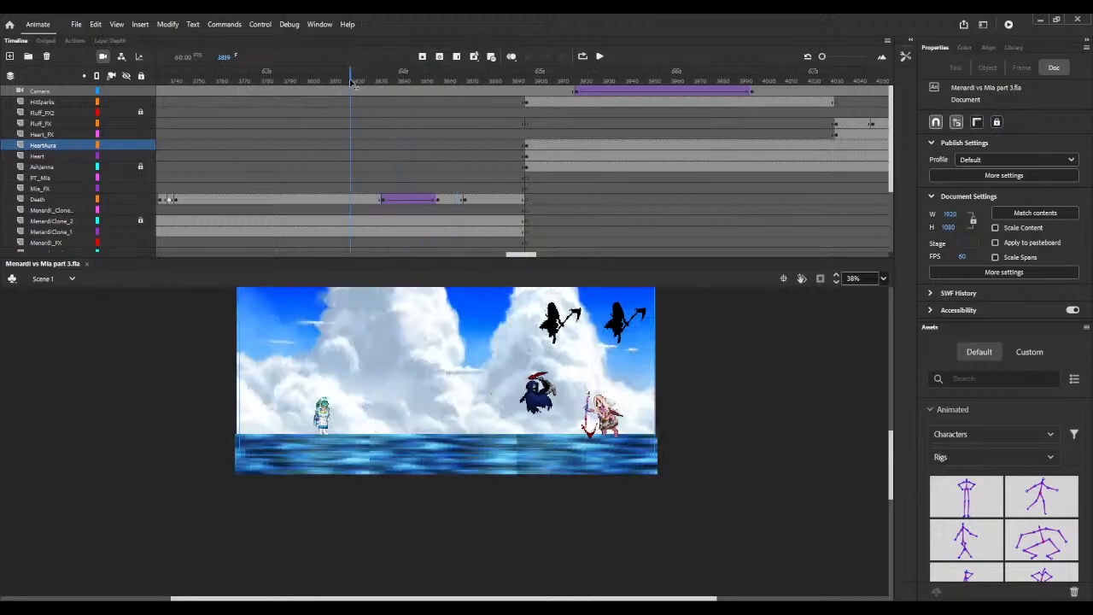
pyautogui.moveTo(175, 78); pyautogui.dragTo(281, 77)
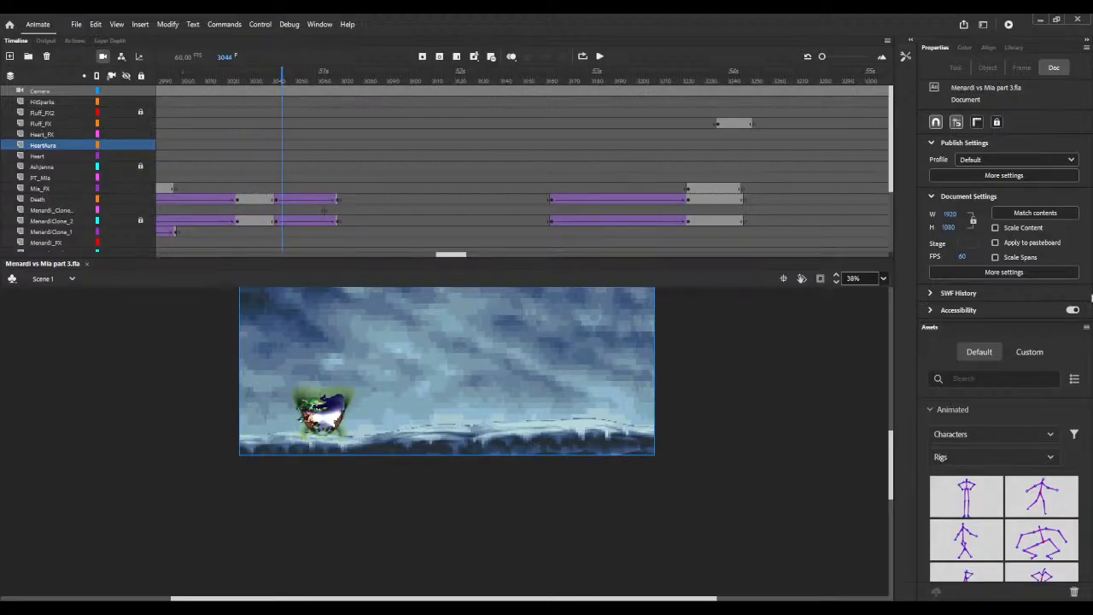
# Step: Examine the overlapping sprites at frame 3044 up close, and review the preceding frames back to Mia's standing pose
pyautogui.click(835, 278)
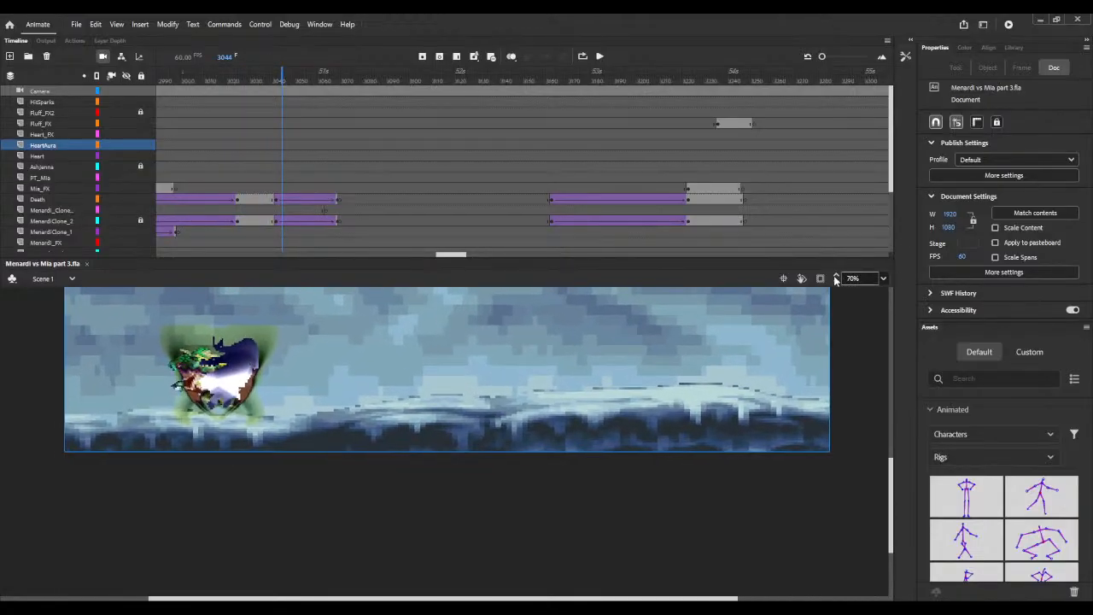
pyautogui.scroll(2, 72, 382)
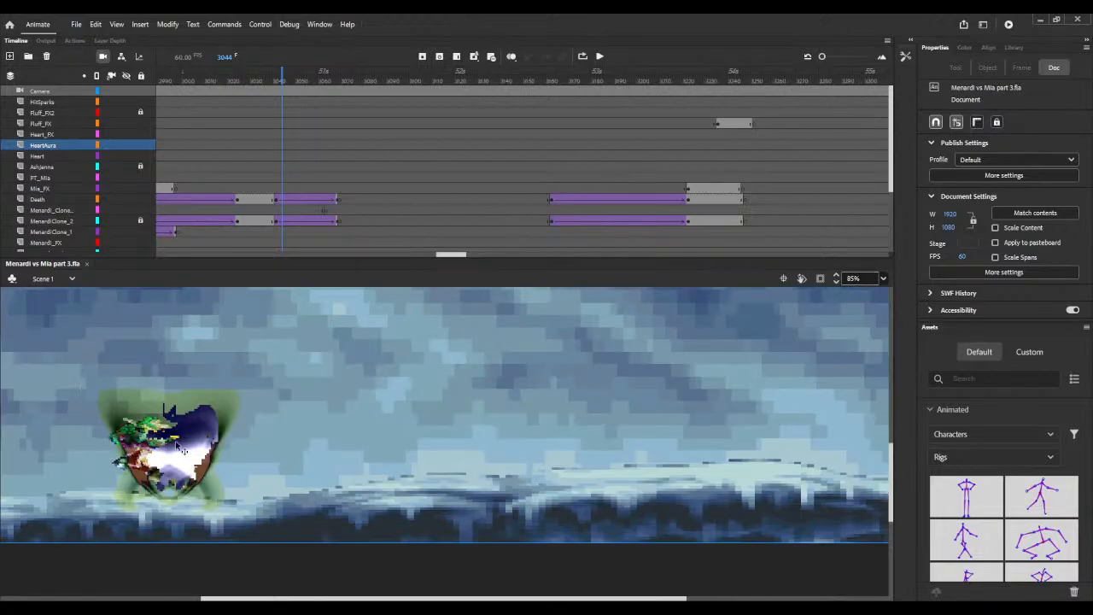
pyautogui.moveTo(351, 597); pyautogui.dragTo(257, 592)
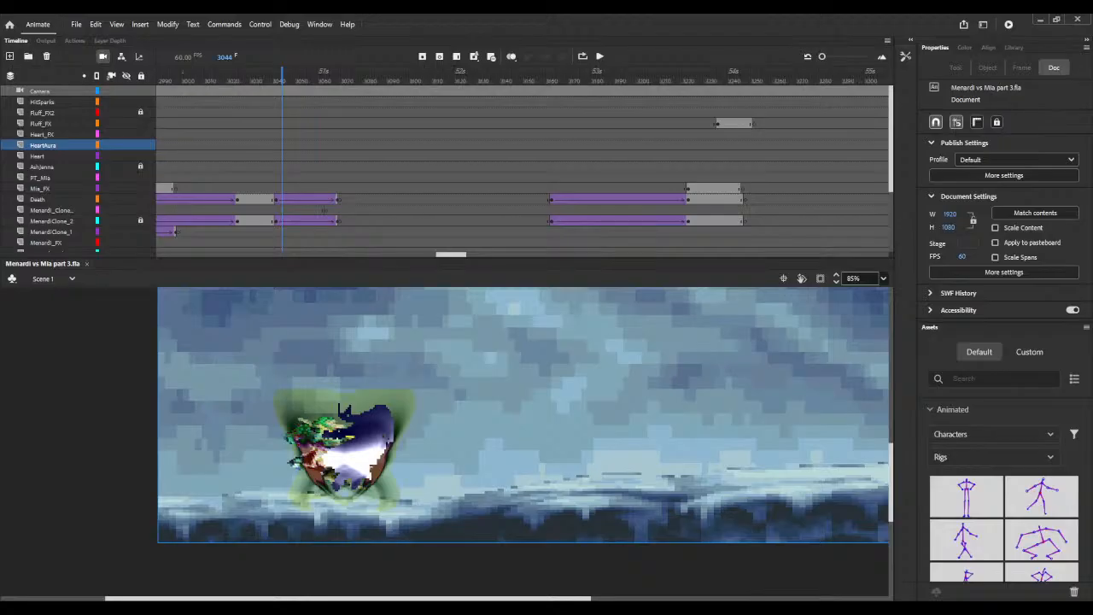
pyautogui.moveTo(195, 75); pyautogui.dragTo(331, 89)
pyautogui.moveTo(404, 92); pyautogui.dragTo(381, 99)
pyautogui.moveTo(301, 97); pyautogui.dragTo(156, 89)
pyautogui.moveTo(139, 89); pyautogui.dragTo(202, 91)
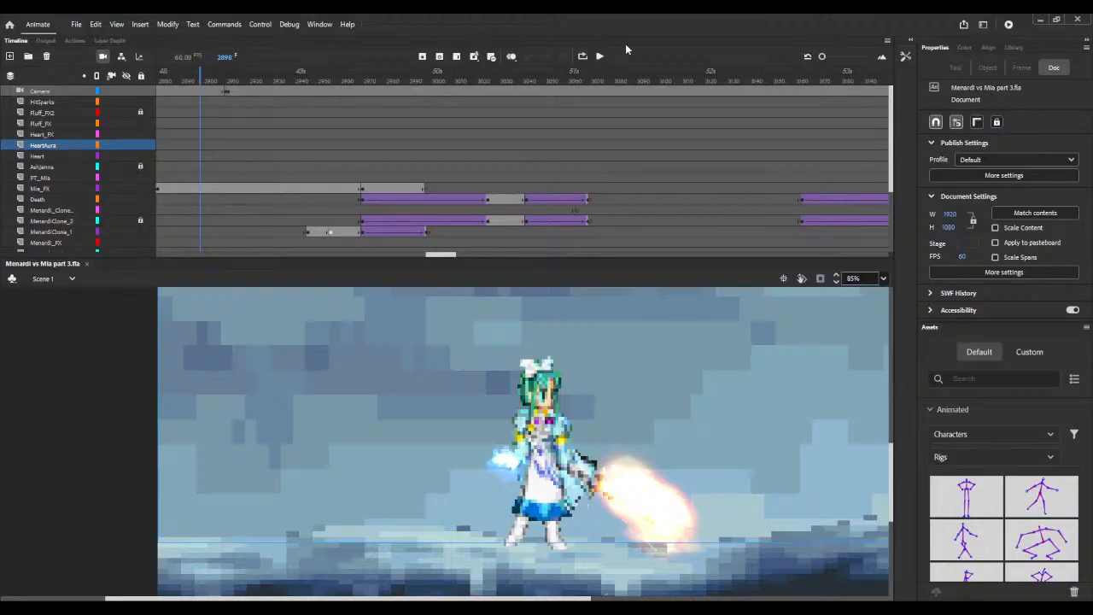
# Step: Inspect the Camera layer at frame 2909, just before its keyframe
pyautogui.click(827, 58)
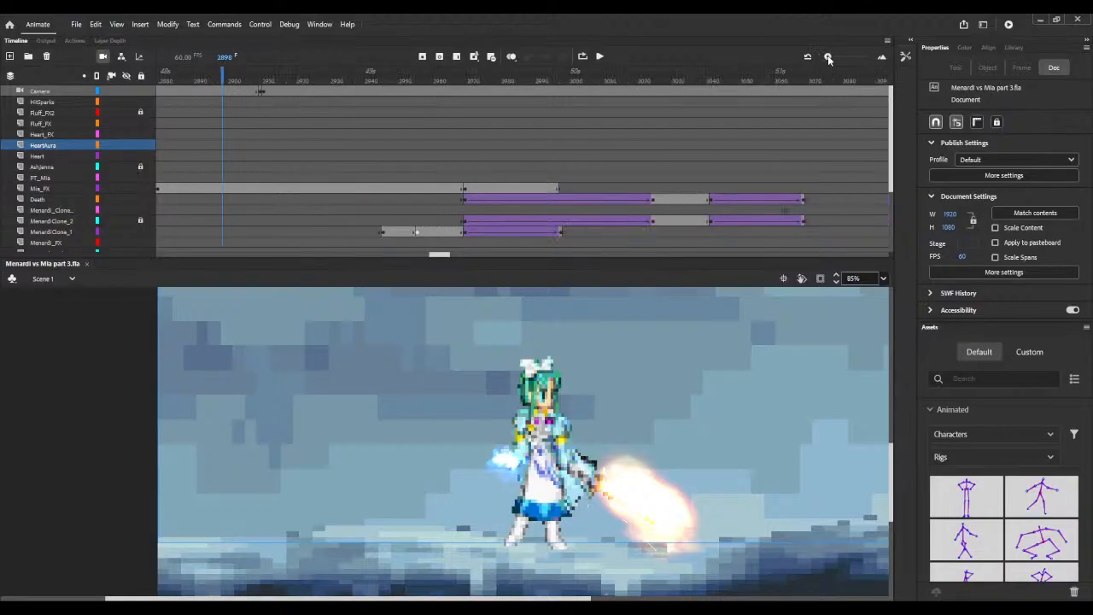
pyautogui.moveTo(827, 58); pyautogui.dragTo(841, 57)
pyautogui.click(433, 91)
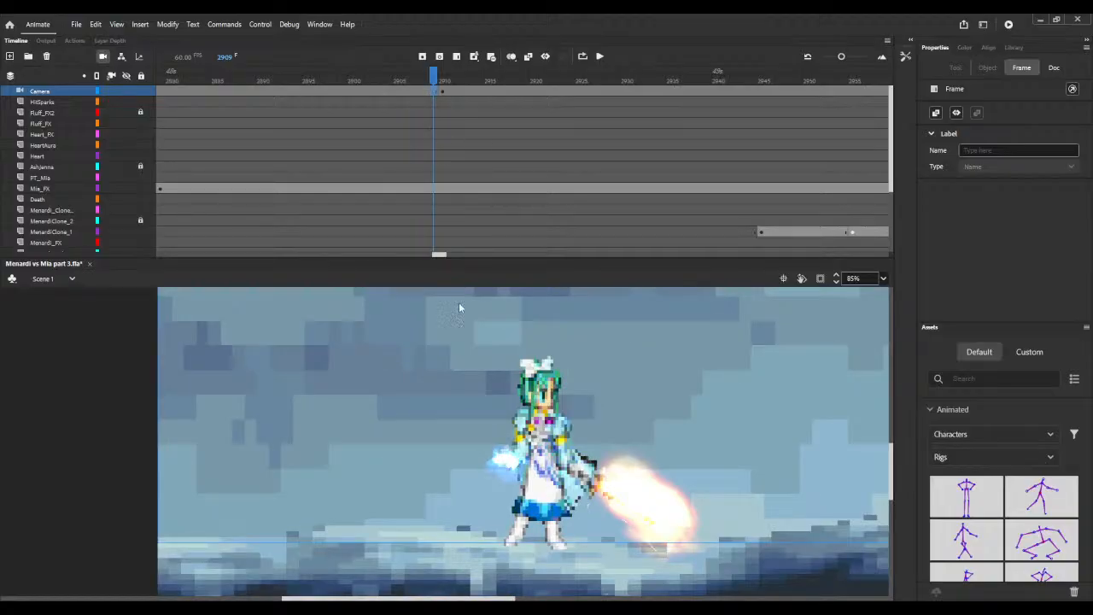
# Step: Review the scythe throw around frame 2677 and select the start of the Menardi layer's classic tween at frame 2698
pyautogui.moveTo(839, 58); pyautogui.dragTo(825, 58)
pyautogui.moveTo(166, 77); pyautogui.dragTo(340, 170)
pyautogui.scroll(-3, 341, 175)
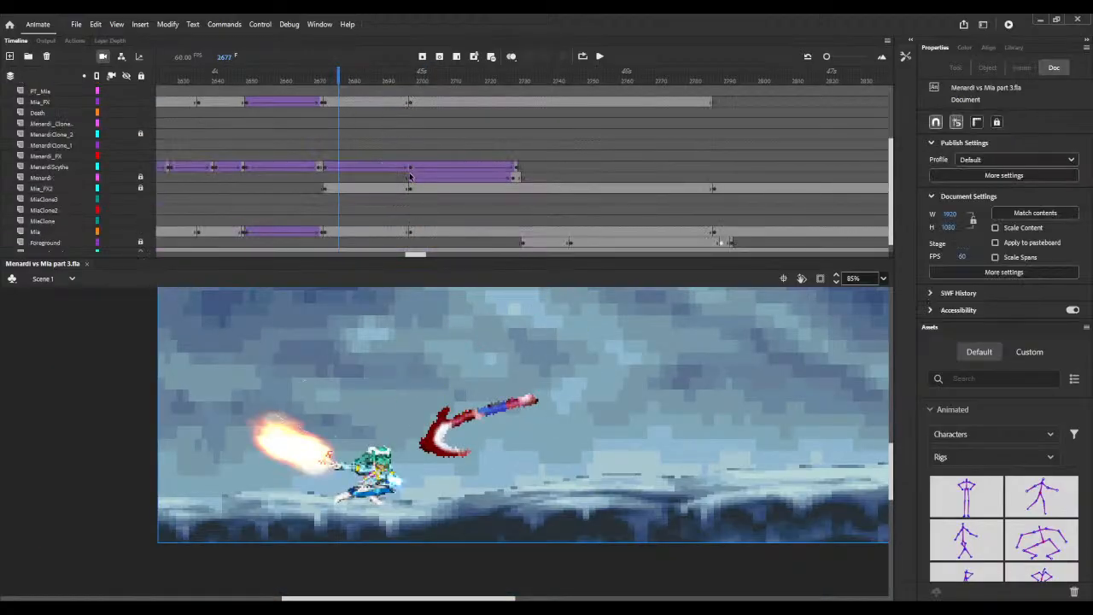
pyautogui.click(410, 179)
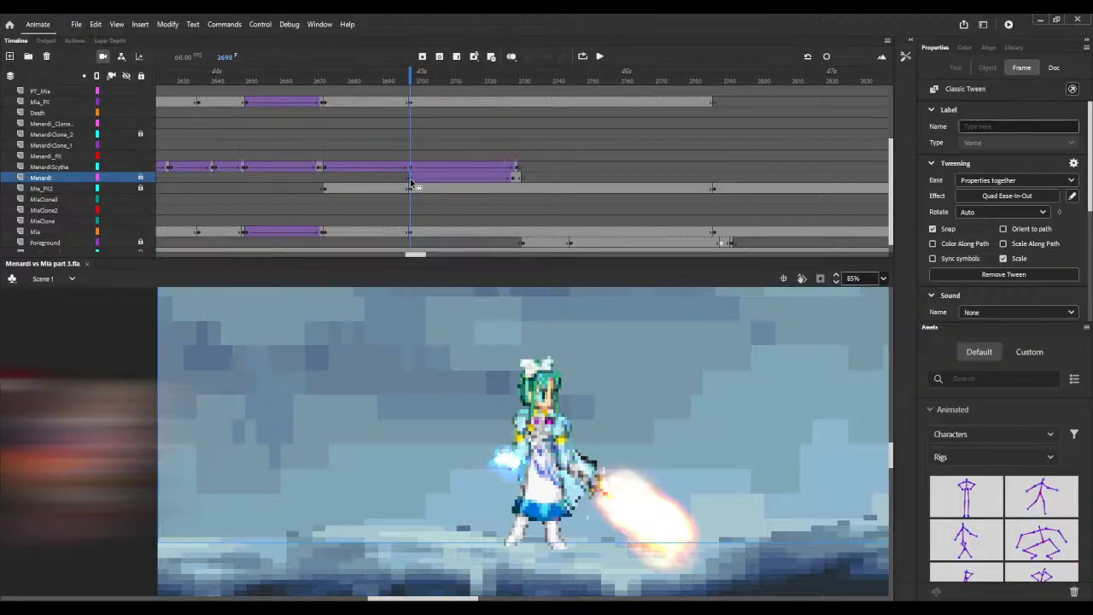
# Step: Add a new layer and place it directly beneath the Mia layer, above Foreground
pyautogui.scroll(-1, 410, 181)
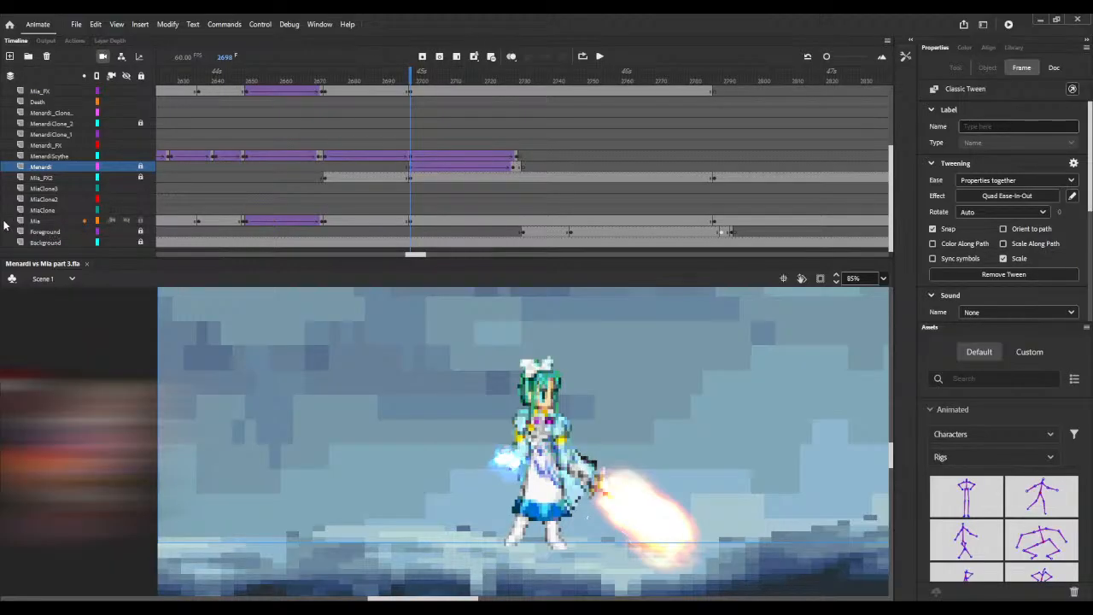
pyautogui.click(43, 222)
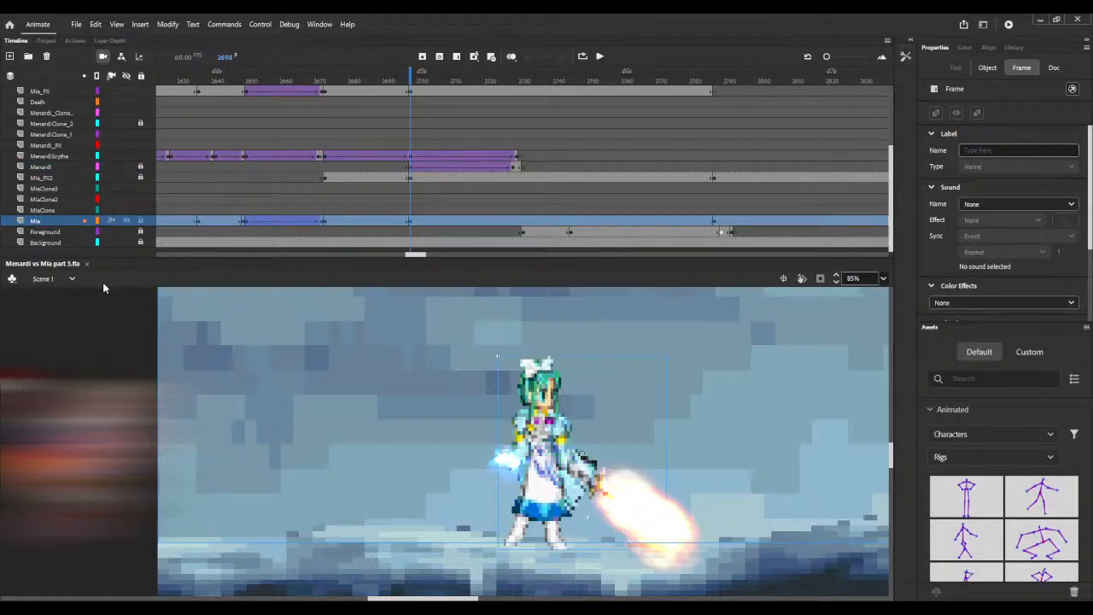
pyautogui.hotkey('ctrl', 'shift', 'n')
pyautogui.click(30, 222)
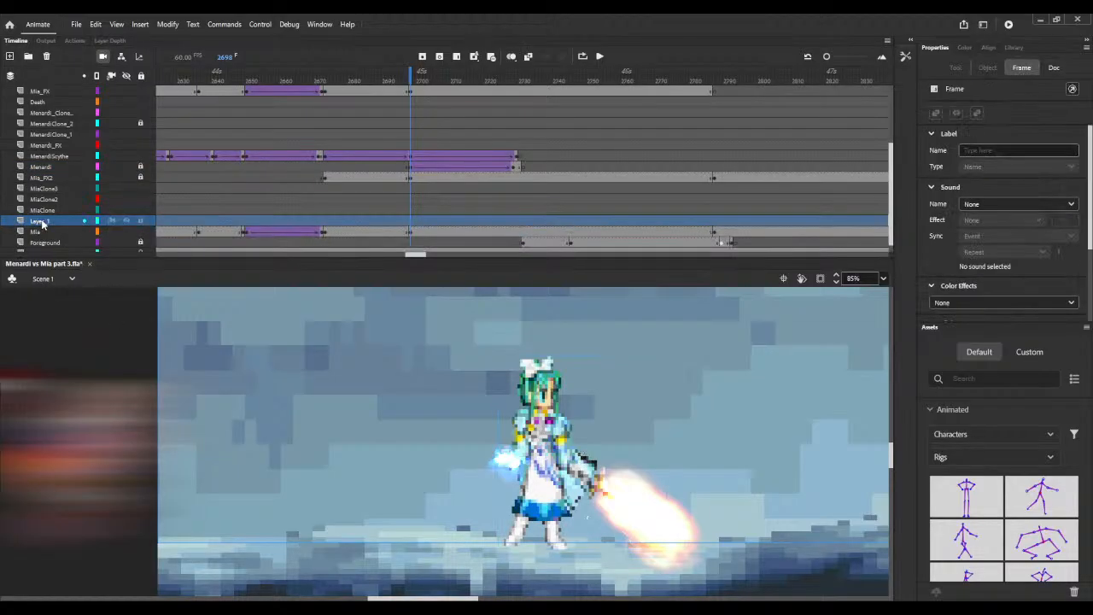
pyautogui.moveTo(41, 222); pyautogui.dragTo(38, 242)
# Step: Rename the new layer MenardiBelowMia
pyautogui.doubleClick(38, 231)
pyautogui.write('M')
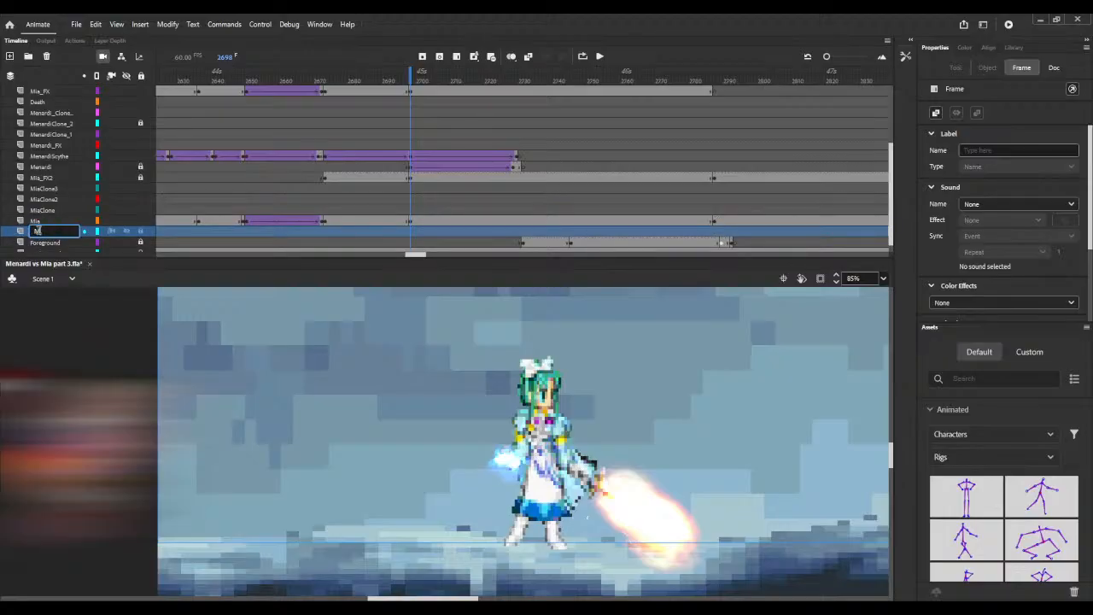
pyautogui.write('enardiBelowMia')
pyautogui.press('Return')
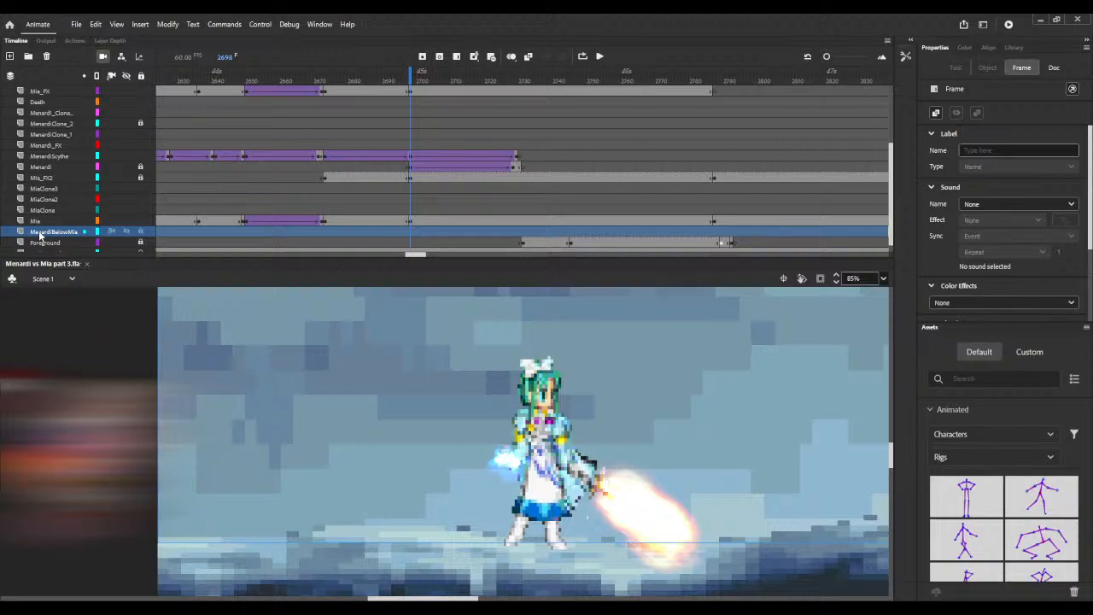
# Step: Move the Menardi layer's tween frames starting at frame 2698 onto the MenardiBelowMia layer at the same frame
pyautogui.click(410, 234)
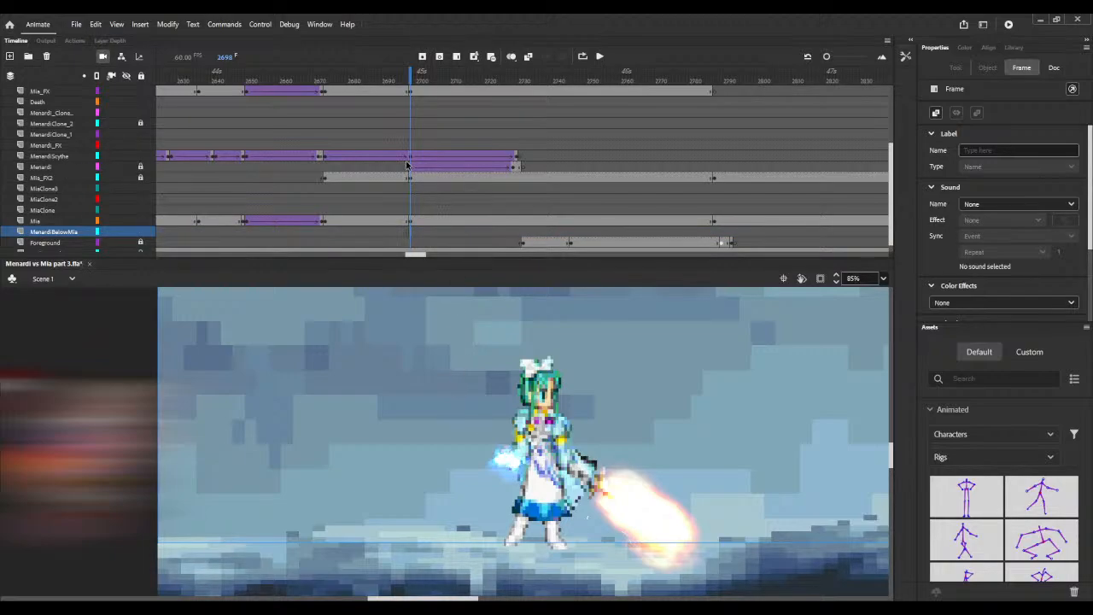
pyautogui.click(523, 170)
pyautogui.moveTo(523, 170); pyautogui.dragTo(409, 235)
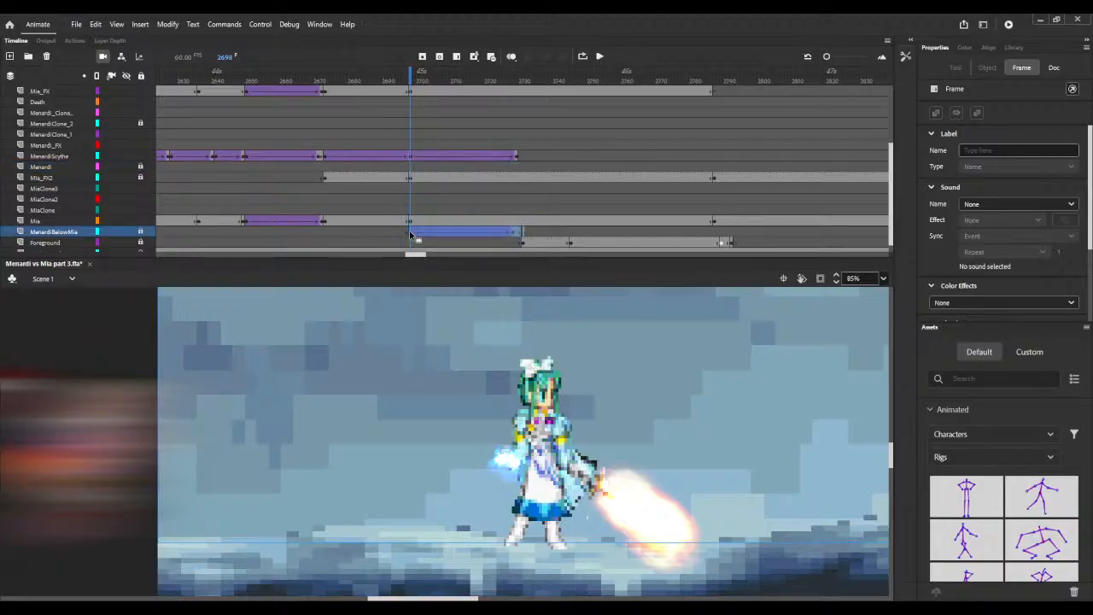
# Step: Check Menardi passing behind Mia at frame 2719 and play the whole animation as a test movie
pyautogui.moveTo(414, 81)
pyautogui.mouseDown()
pyautogui.moveTo(556, 90)
pyautogui.moveTo(453, 89)
pyautogui.moveTo(537, 89)
pyautogui.moveTo(482, 89)
pyautogui.mouseUp()
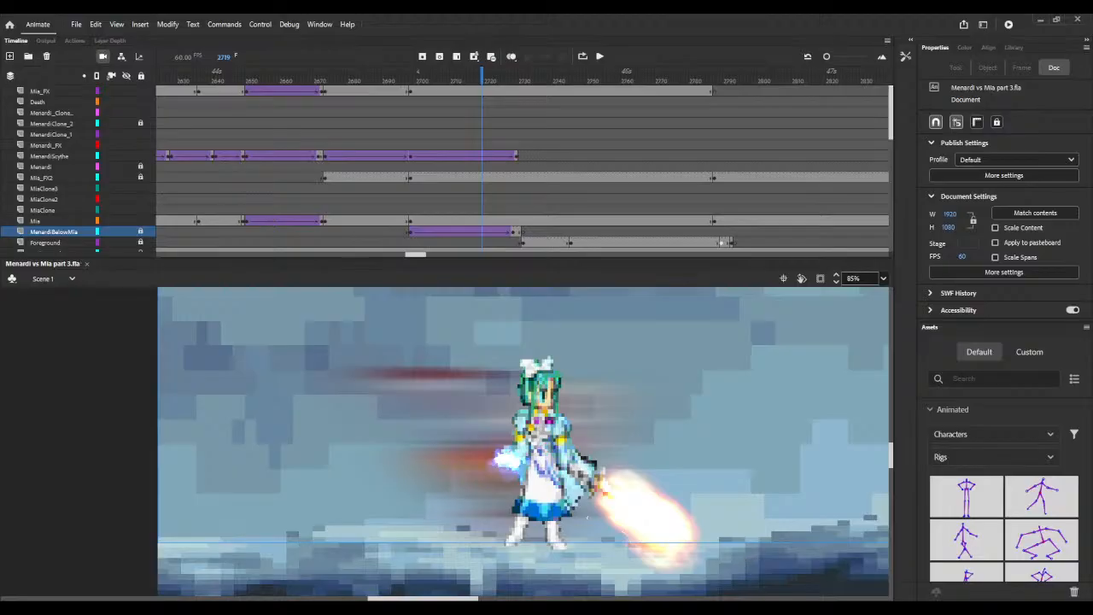
pyautogui.hotkey('ctrl', 'Return')
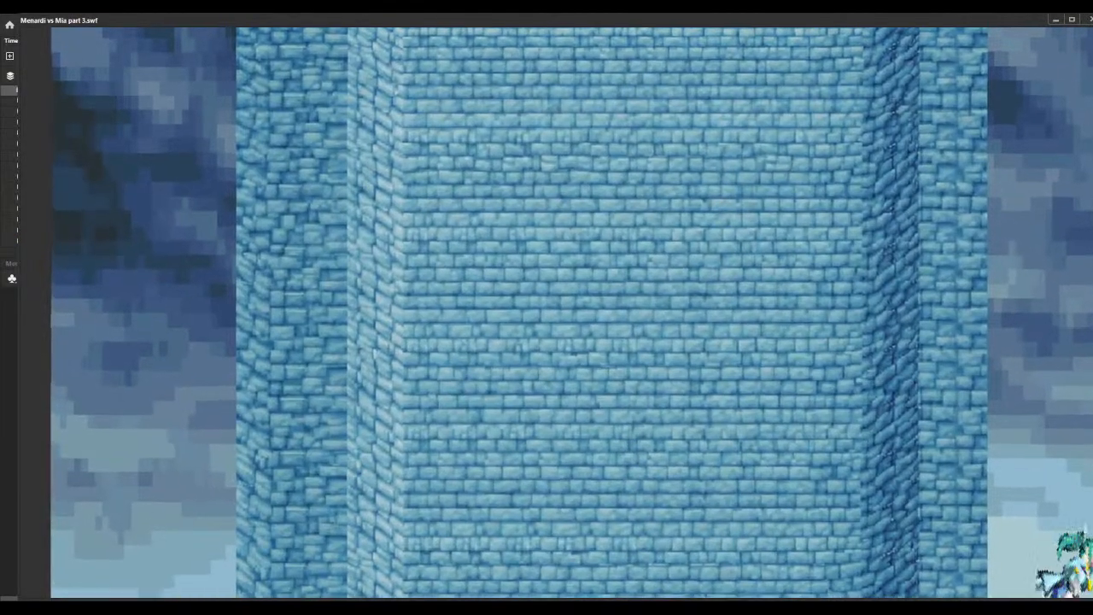
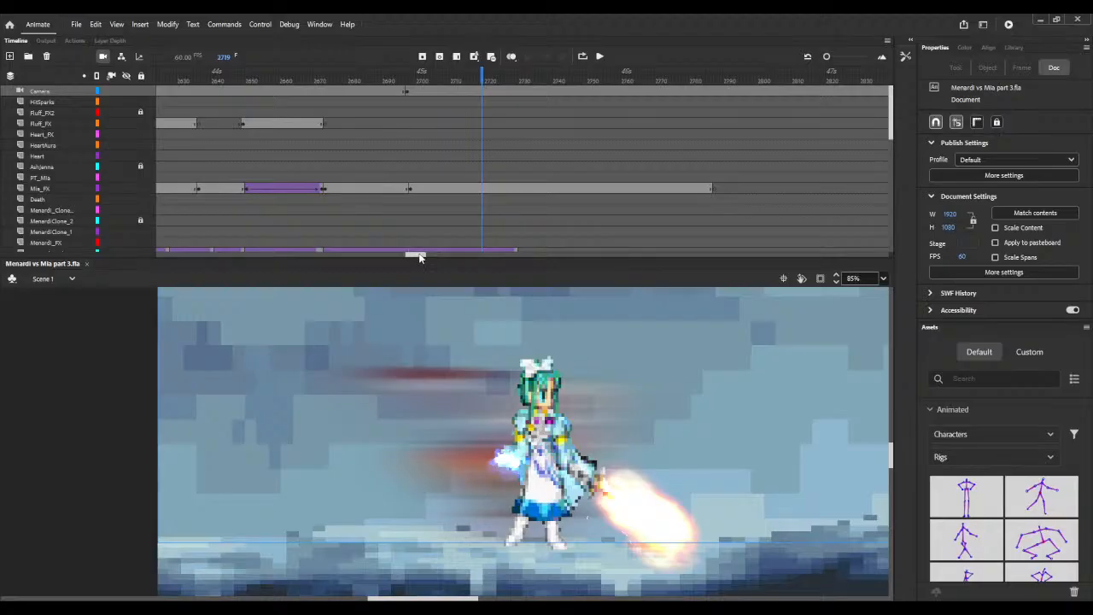
# Step: Review the red-aura character's forest run at frame 6778 and between frames 6469 and 6535
pyautogui.moveTo(418, 253); pyautogui.dragTo(798, 254)
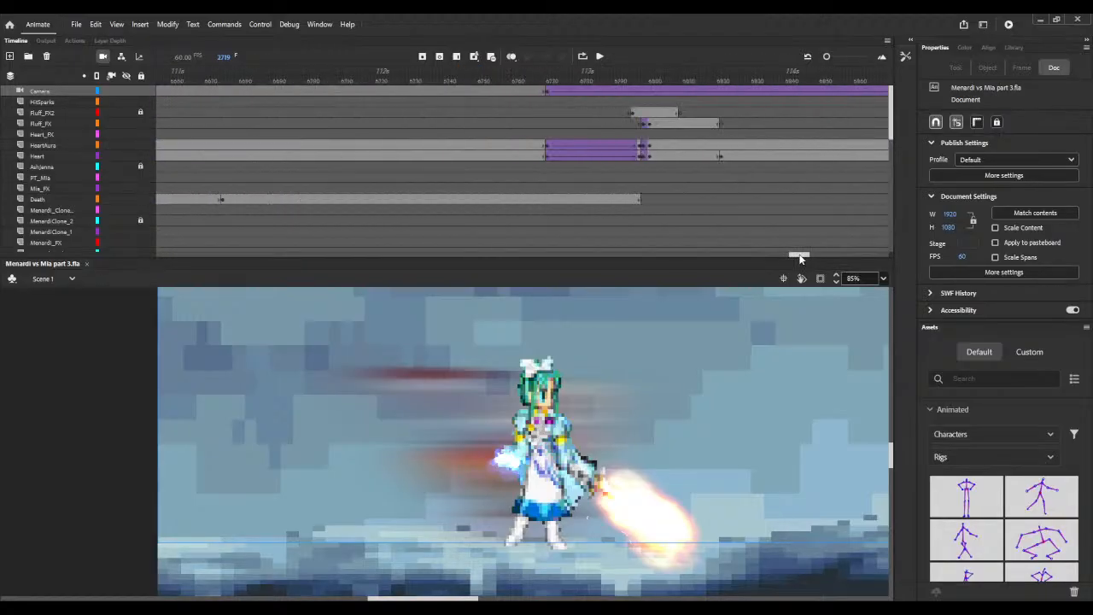
pyautogui.click(595, 79)
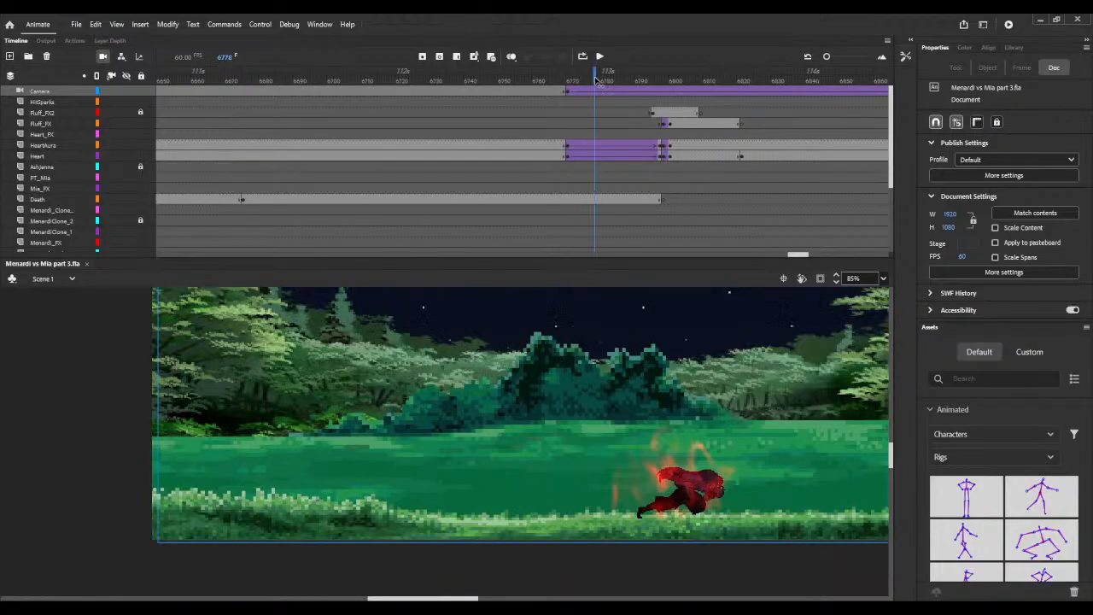
pyautogui.moveTo(798, 256); pyautogui.dragTo(771, 254)
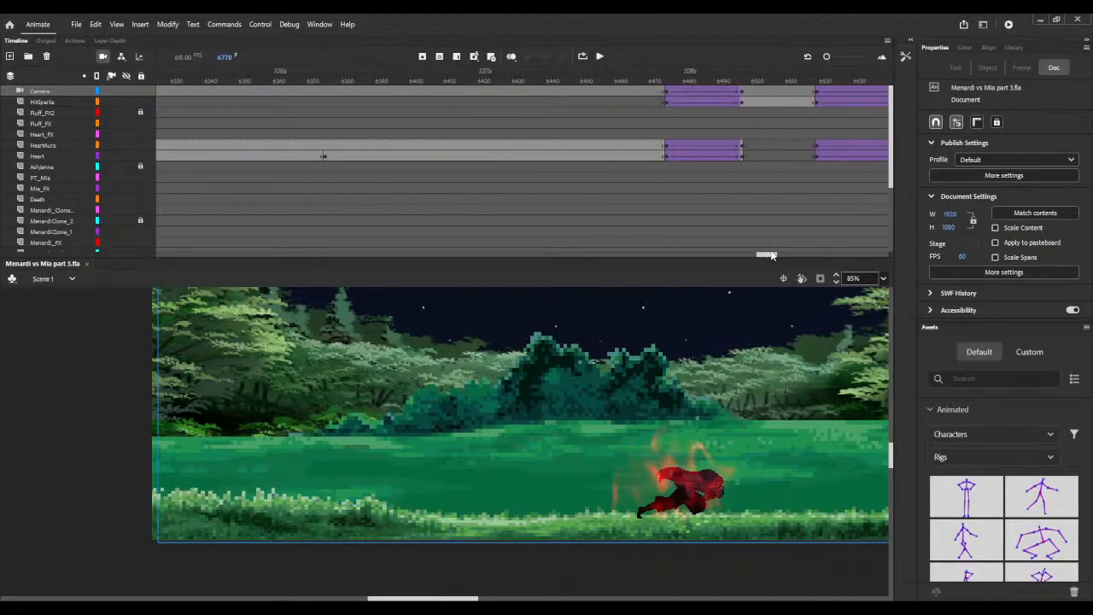
pyautogui.click(689, 79)
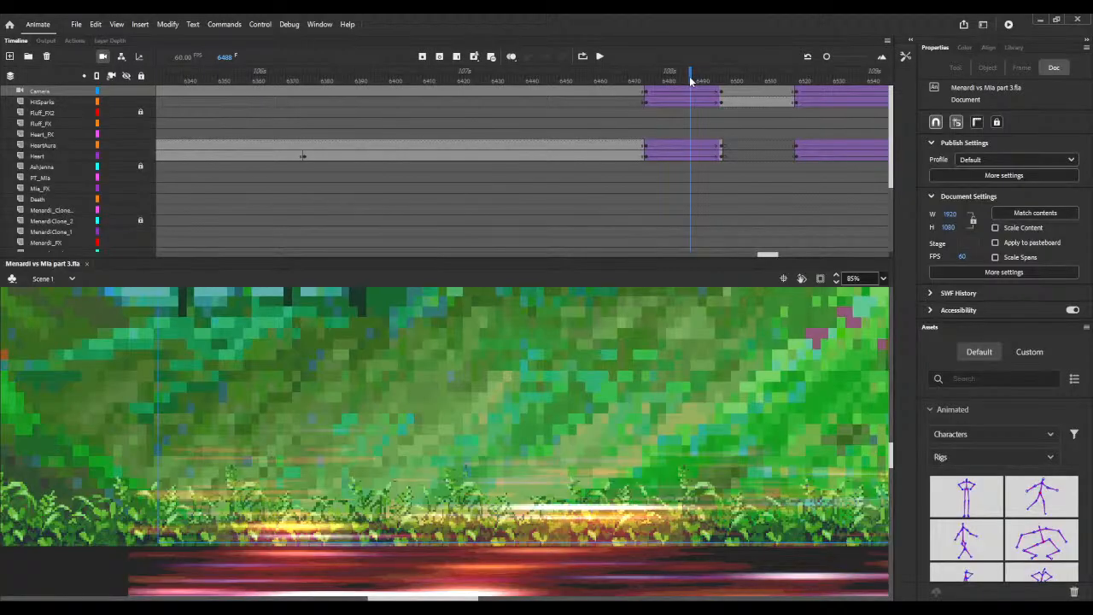
pyautogui.click(852, 79)
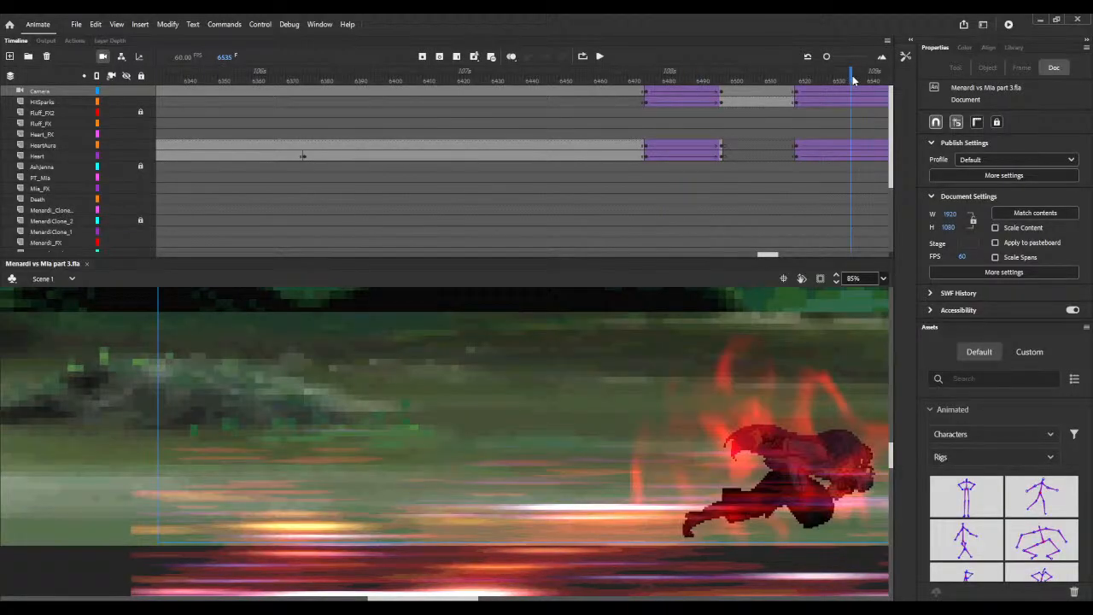
pyautogui.moveTo(771, 256); pyautogui.dragTo(772, 256)
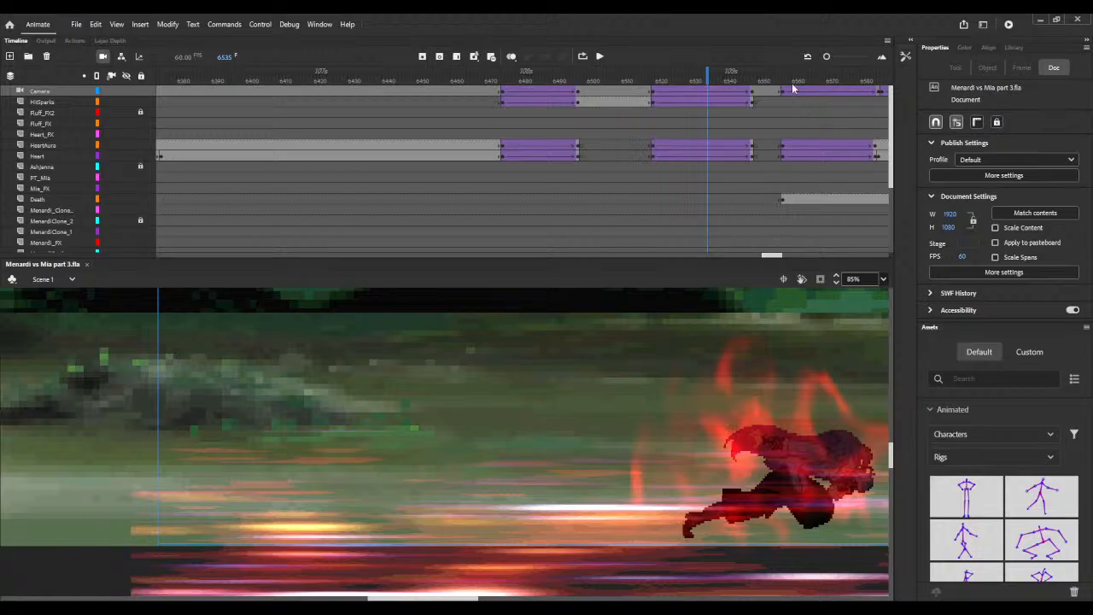
pyautogui.click(541, 80)
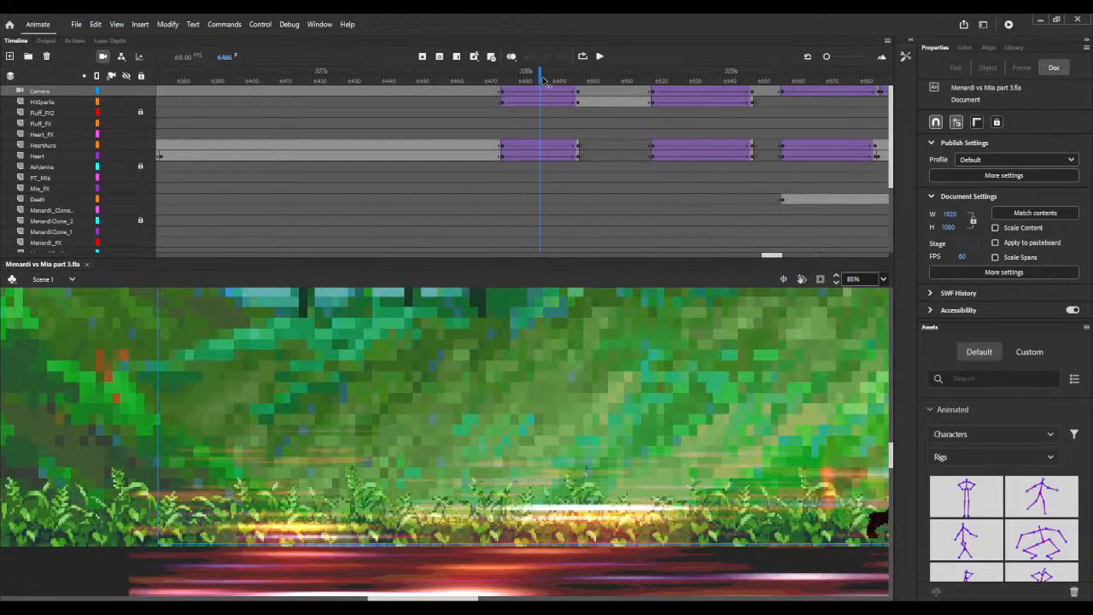
pyautogui.moveTo(543, 80); pyautogui.dragTo(447, 72)
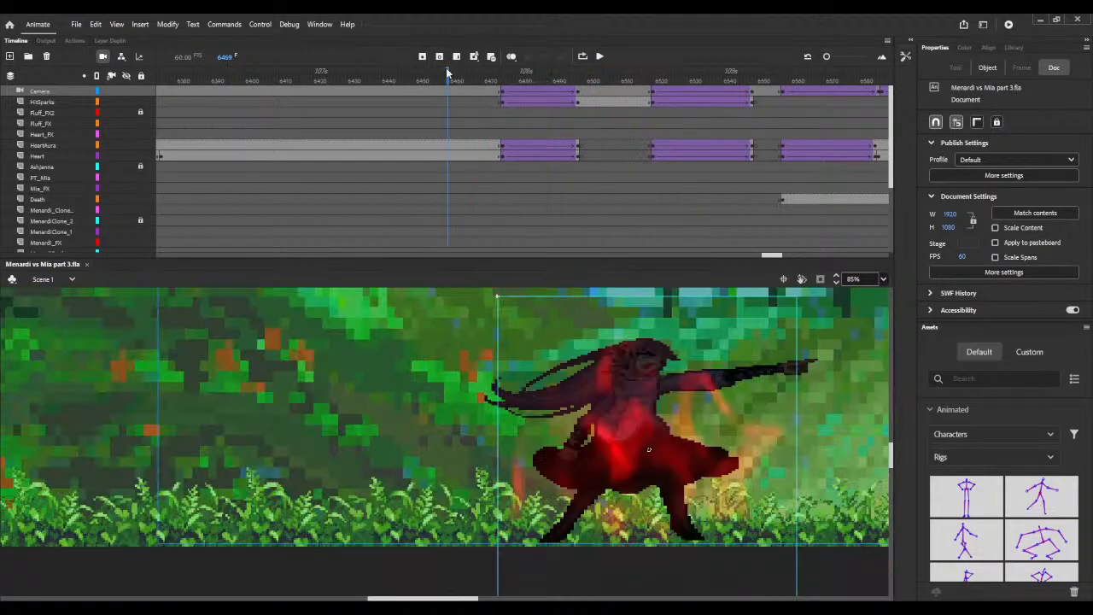
pyautogui.scroll(-5, 554, 122)
pyautogui.scroll(5, 553, 123)
pyautogui.click(557, 81)
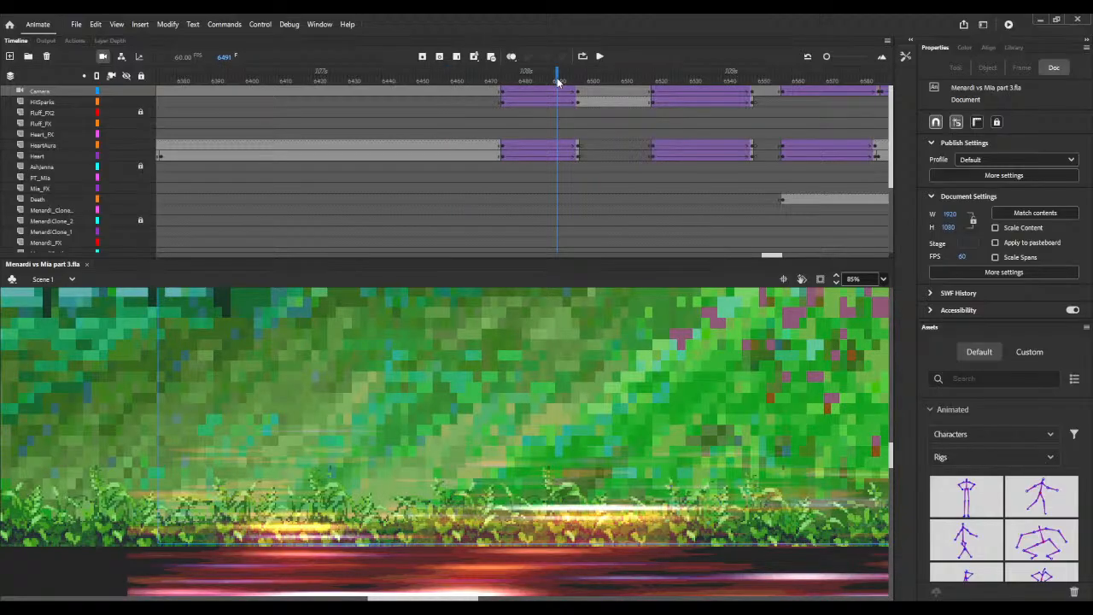
# Step: Shorten the run's second tween by removing nine frames across the layers at frame 6527
pyautogui.click(680, 74)
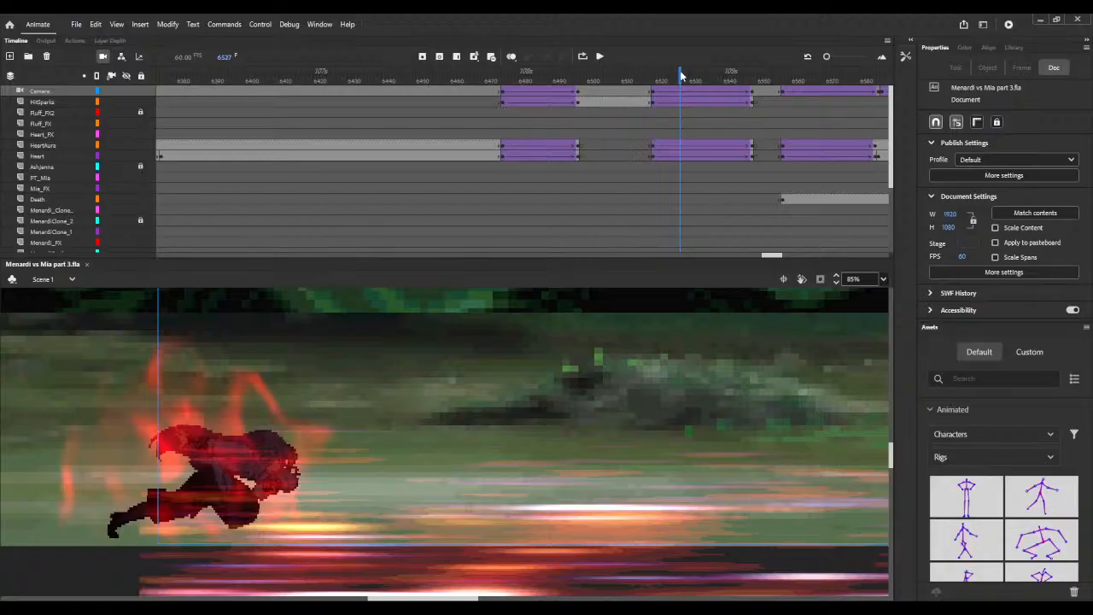
pyautogui.hotkey('shift', 'F5')
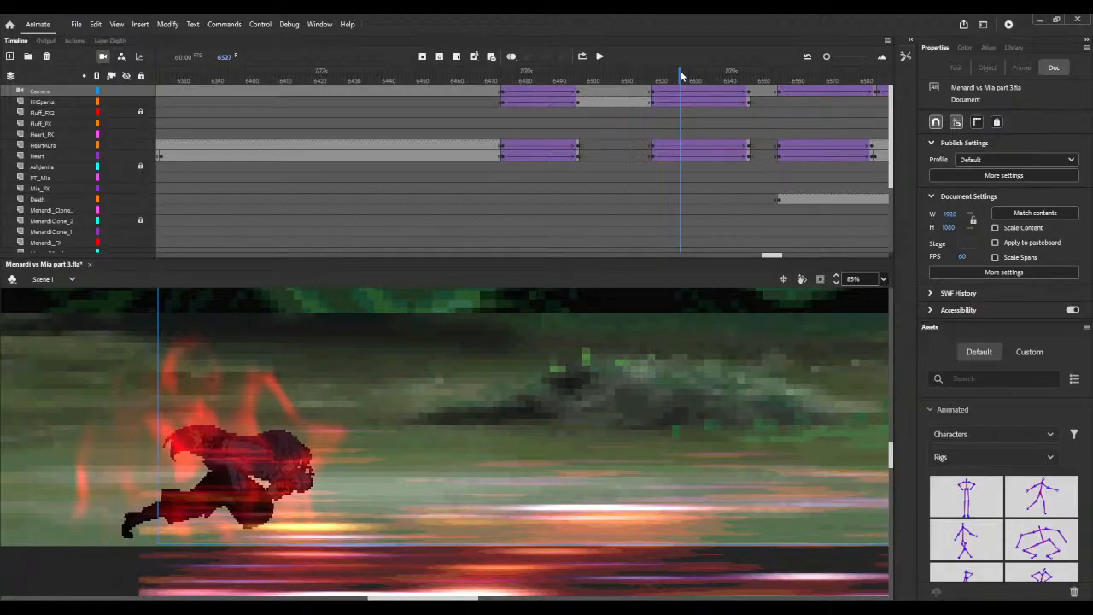
pyautogui.hotkey('shift', 'F5')
pyautogui.hotkey('shift', 'F5')
pyautogui.hotkey('shift', 'F5')
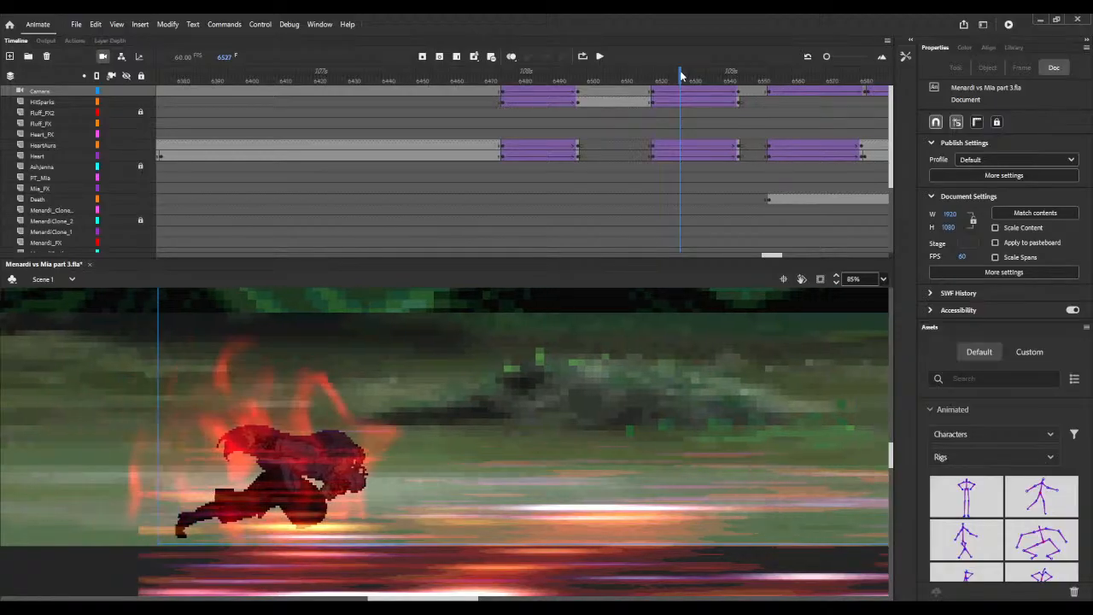
pyautogui.hotkey('shift', 'F5')
pyautogui.hotkey('shift', 'F5')
pyautogui.hotkey('shift', 'F5')
pyautogui.hotkey('shift', 'F5')
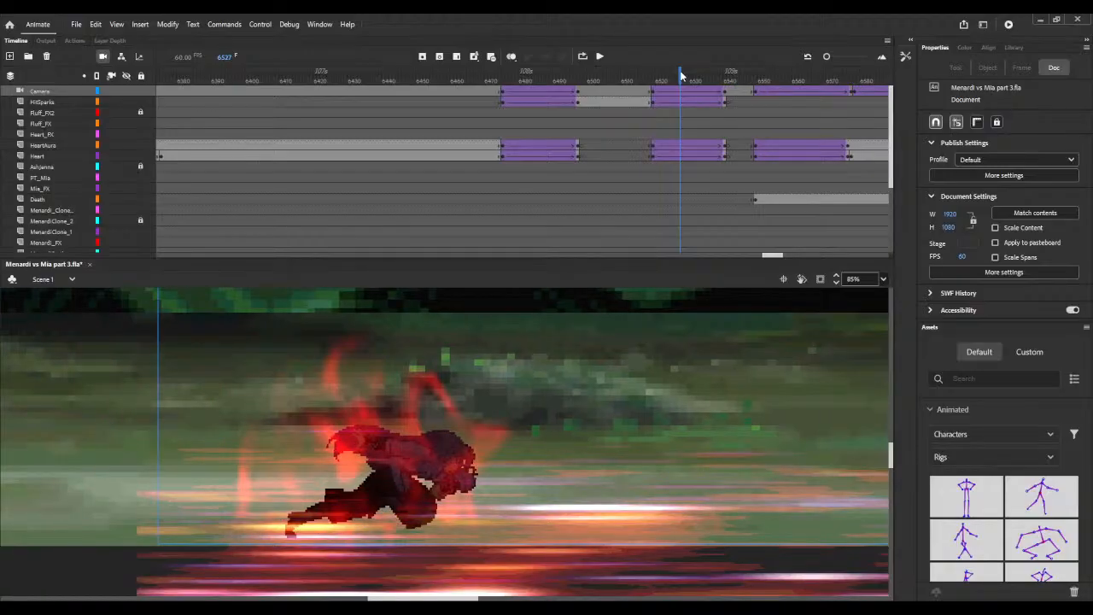
pyautogui.hotkey('shift', 'F5')
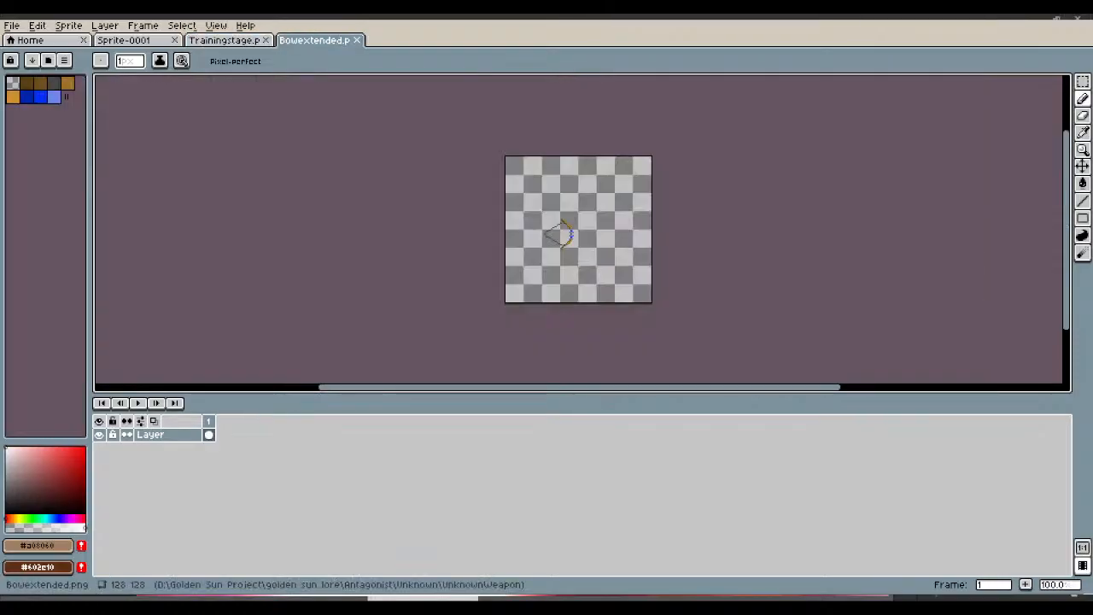
# Step: Switch to Aseprite, examine the drawn bow in Bowextended.png, and open Bownetural.png to inspect the relaxed bow
pyautogui.scroll(4, 583, 251)
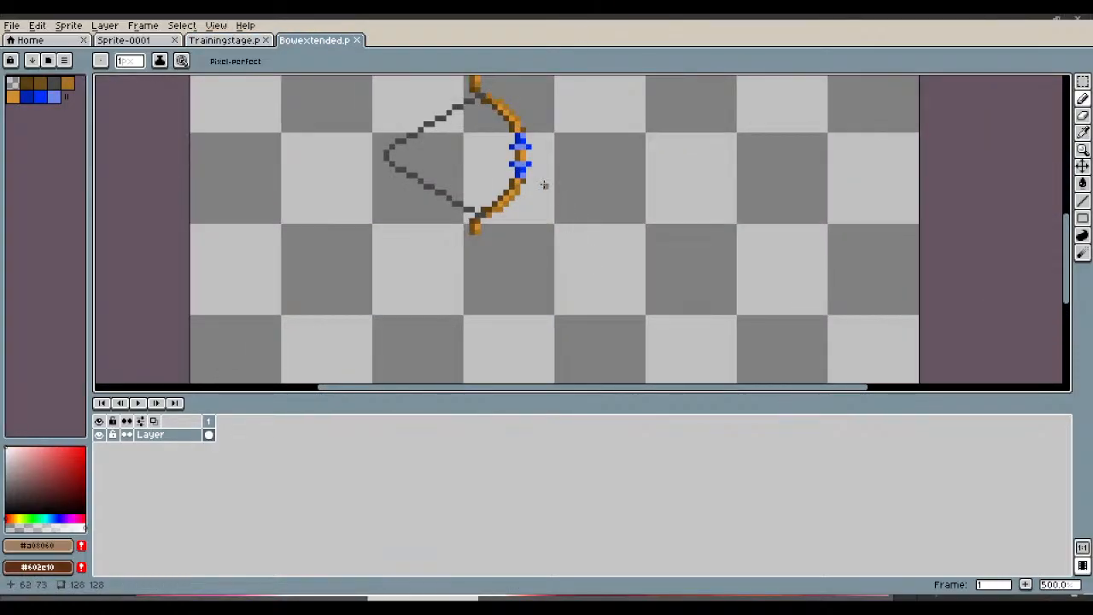
pyautogui.scroll(-1, 542, 182)
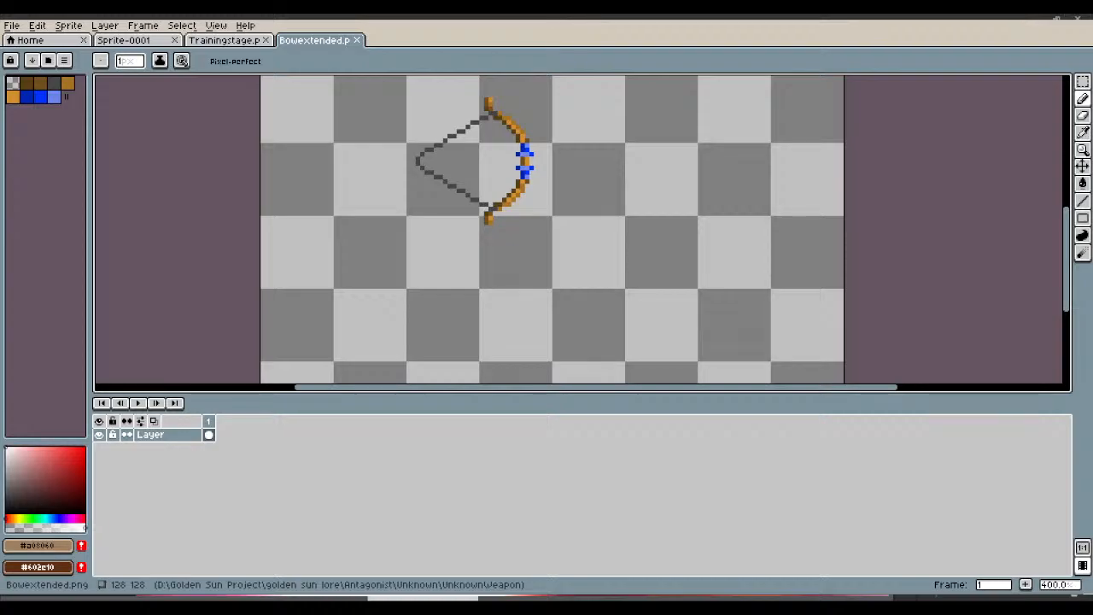
pyautogui.moveTo(547, 0); pyautogui.dragTo(546, 334)
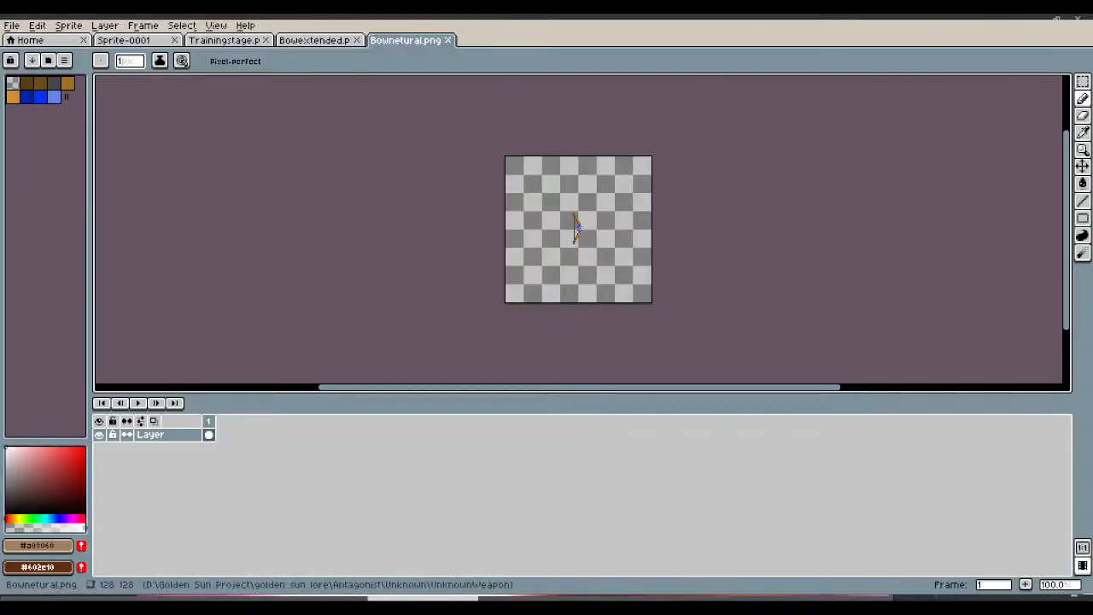
pyautogui.scroll(4, 576, 199)
pyautogui.scroll(-2, 564, 263)
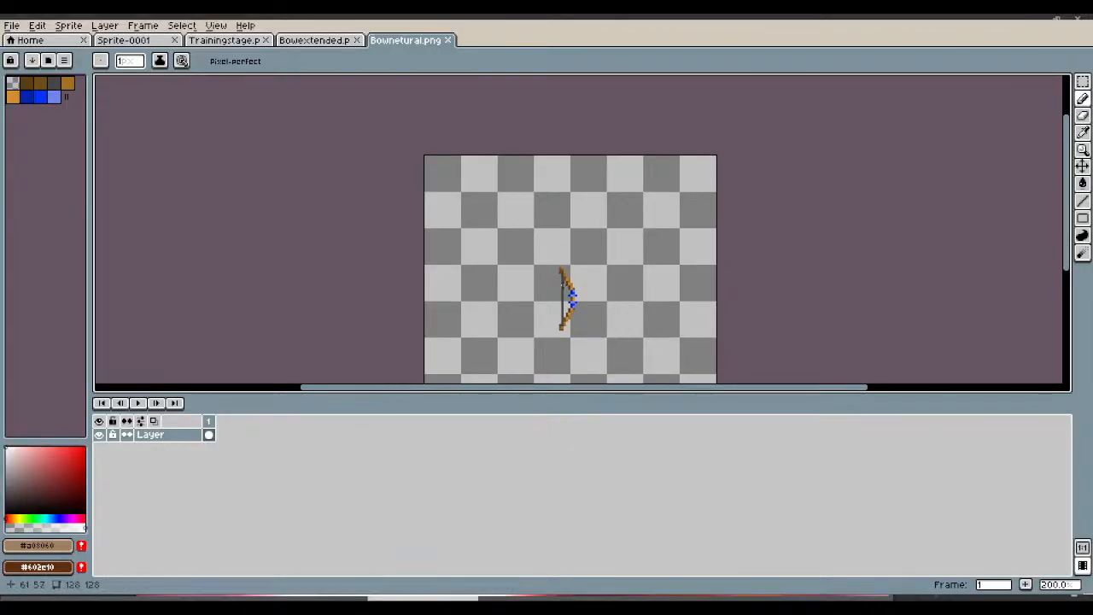
pyautogui.scroll(3, 561, 336)
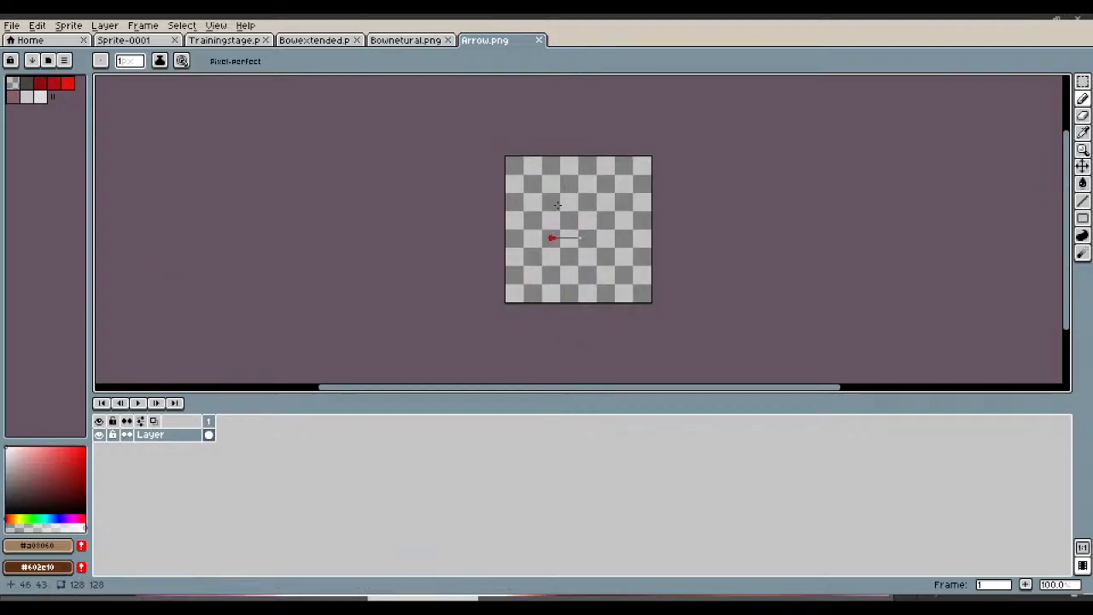
# Step: Examine the arrow sprite in Arrow.png and compare it with the Bownetural.png and Bowextended.png sprites
pyautogui.scroll(5, 566, 254)
pyautogui.scroll(1, 566, 255)
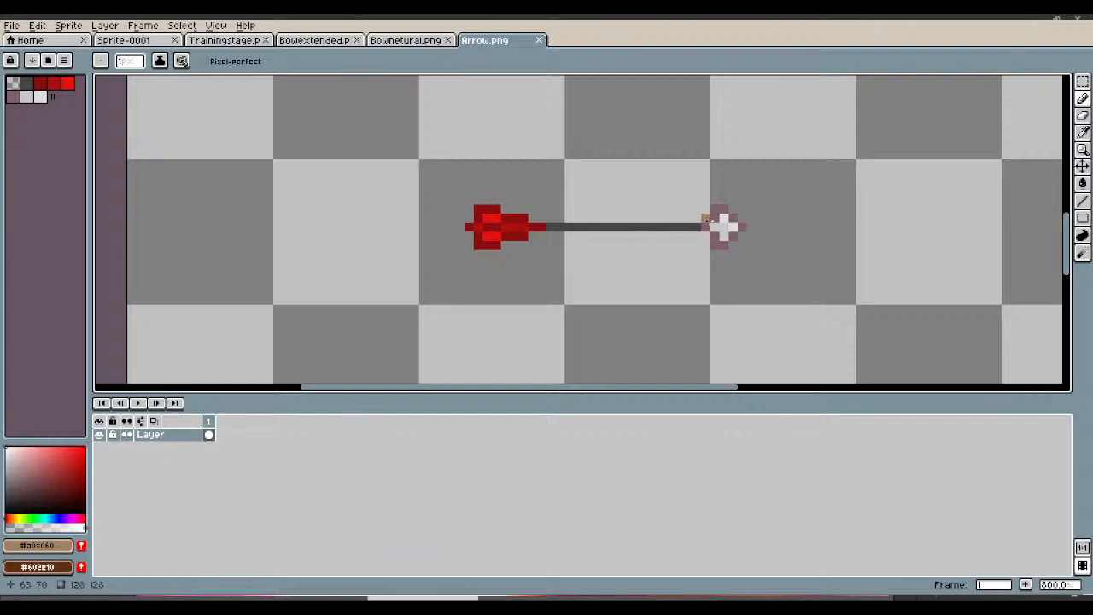
pyautogui.click(421, 41)
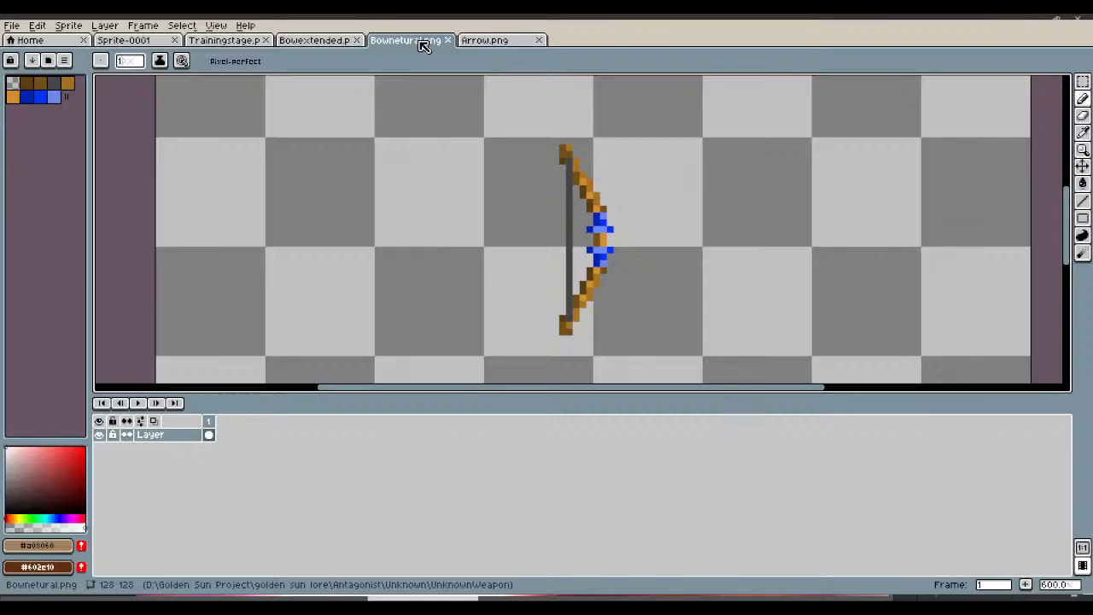
pyautogui.click(337, 45)
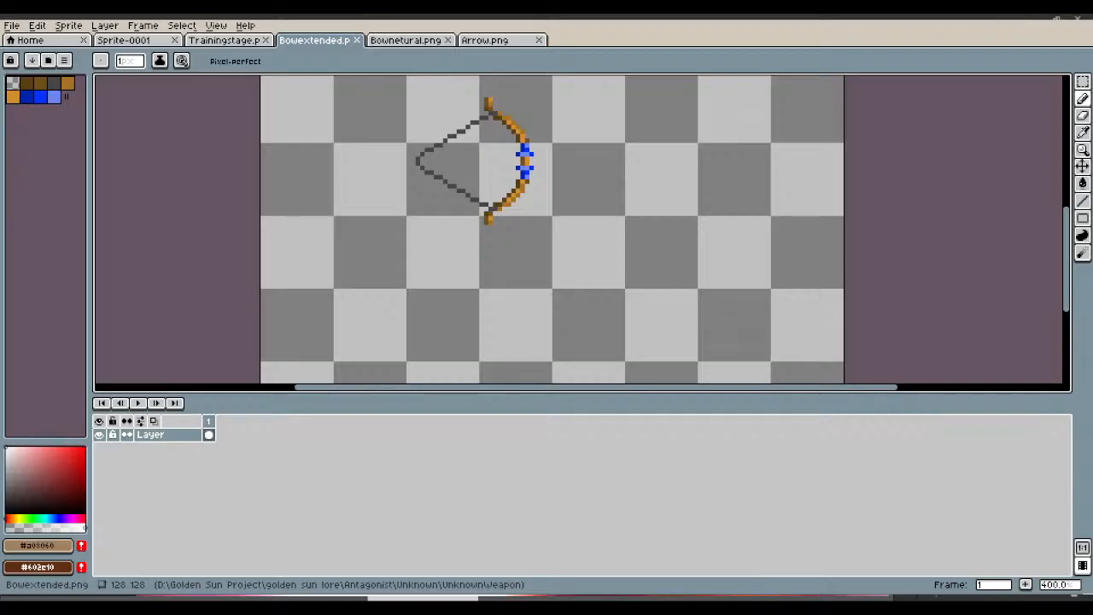
# Step: Open UnknownidleLegs.png and examine the cloaked character's legs, white boots and gold trim up close
pyautogui.click(12, 26)
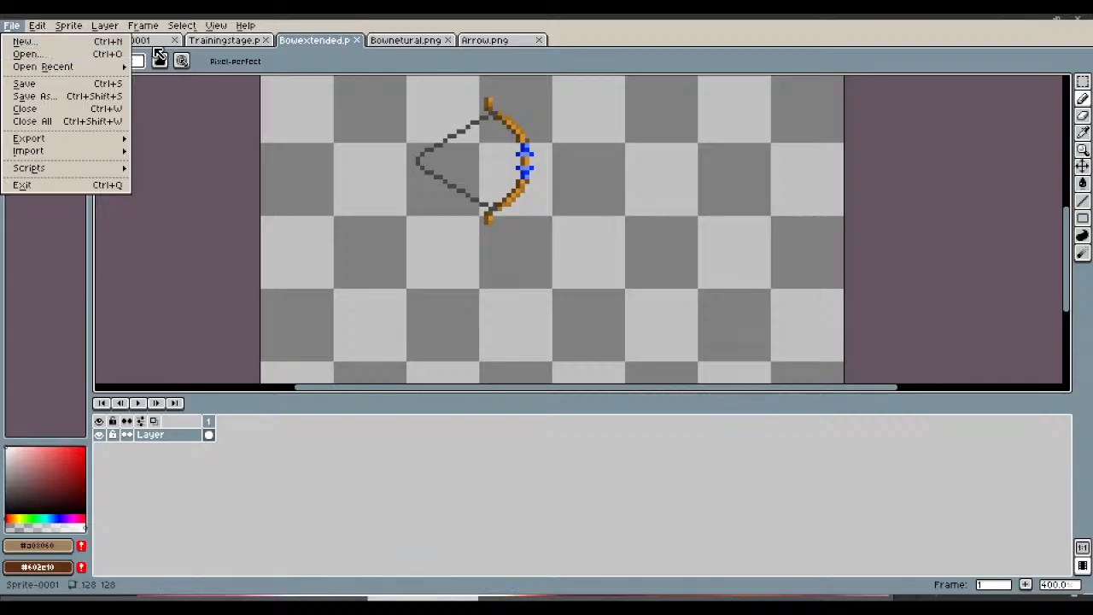
pyautogui.click(155, 40)
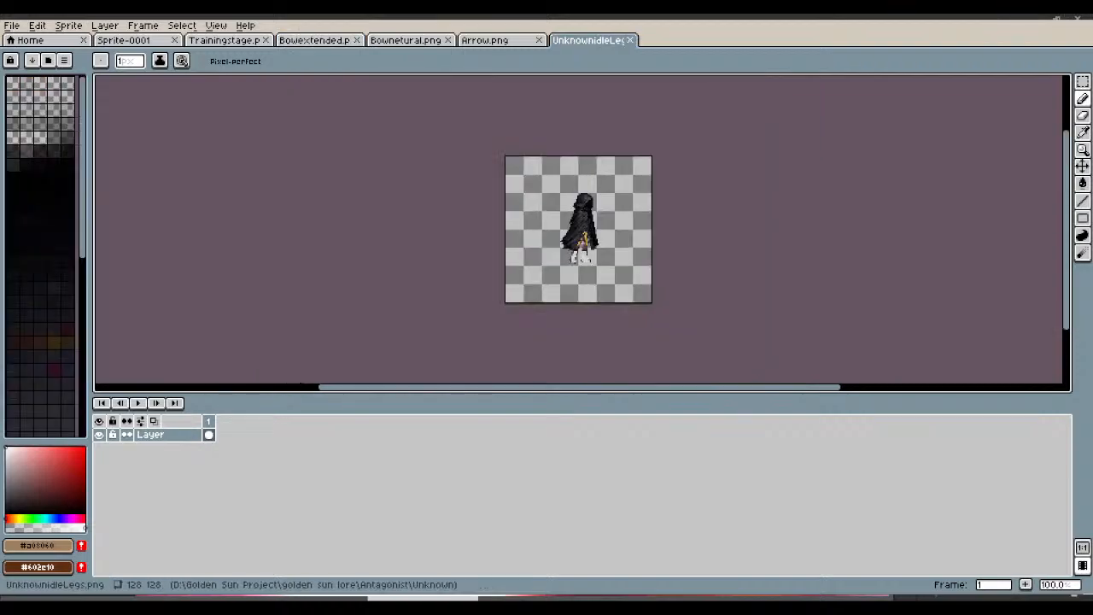
pyautogui.scroll(2, 594, 224)
pyautogui.scroll(1, 595, 224)
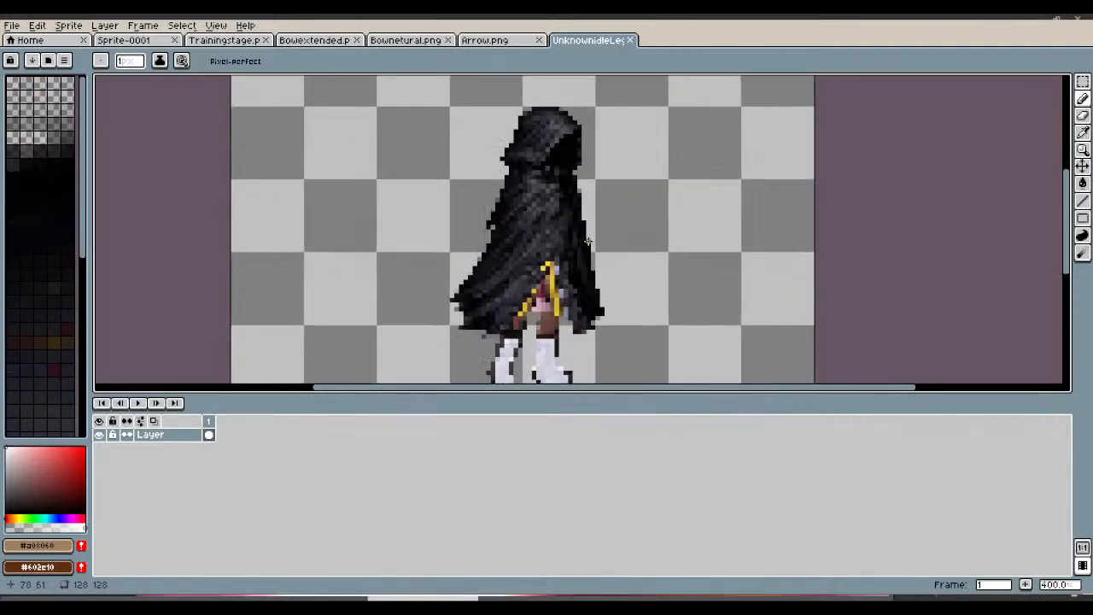
pyautogui.scroll(-1, 589, 248)
pyautogui.scroll(3, 565, 298)
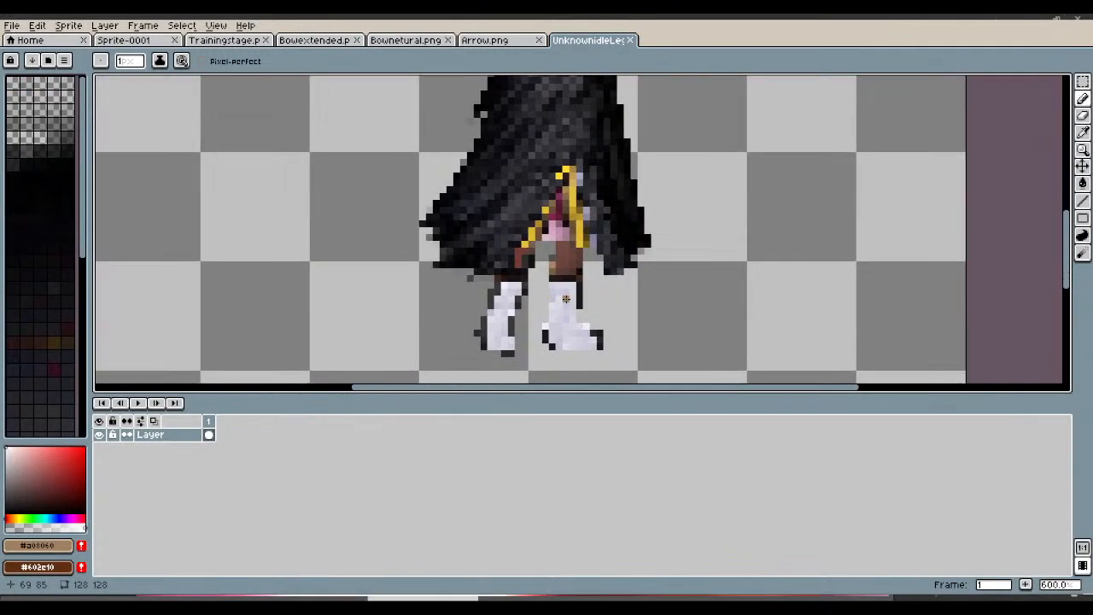
pyautogui.scroll(1, 565, 299)
pyautogui.scroll(-4, 565, 298)
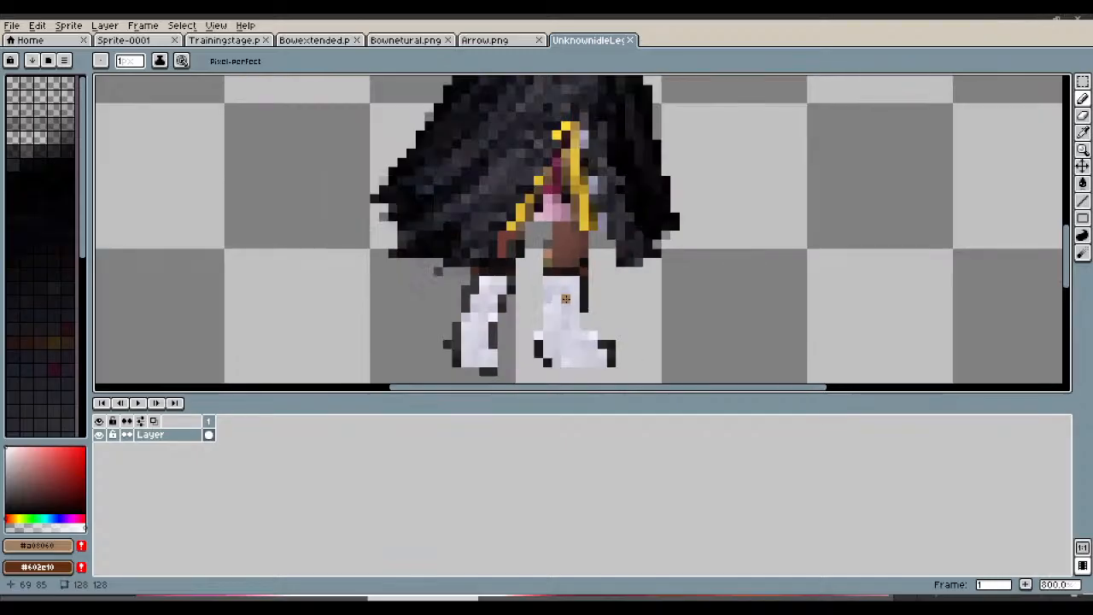
pyautogui.scroll(-3, 567, 339)
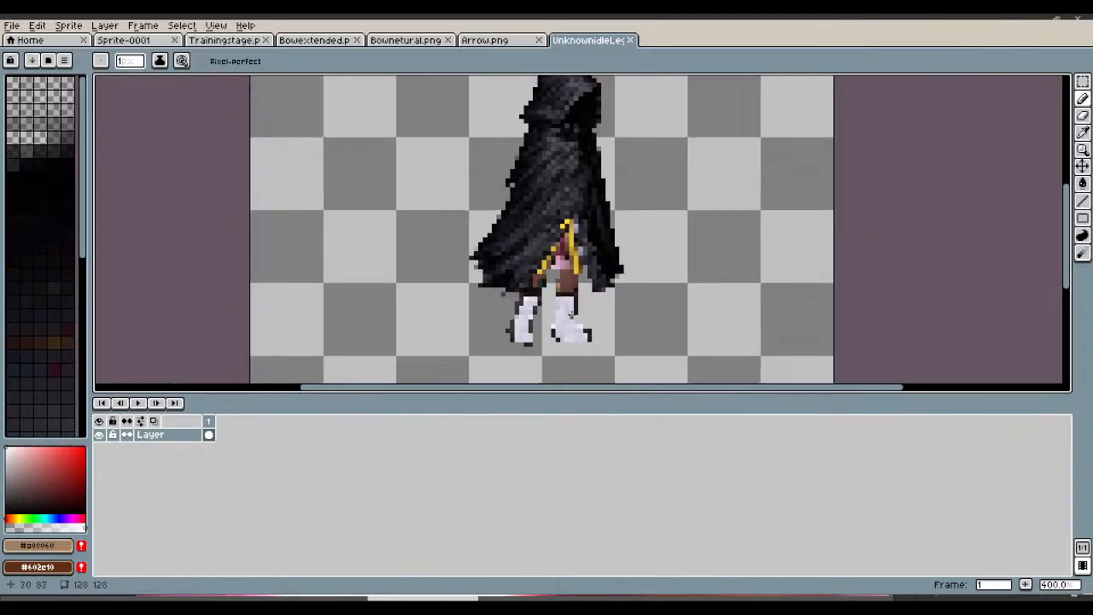
pyautogui.scroll(2, 572, 313)
pyautogui.scroll(3, 572, 313)
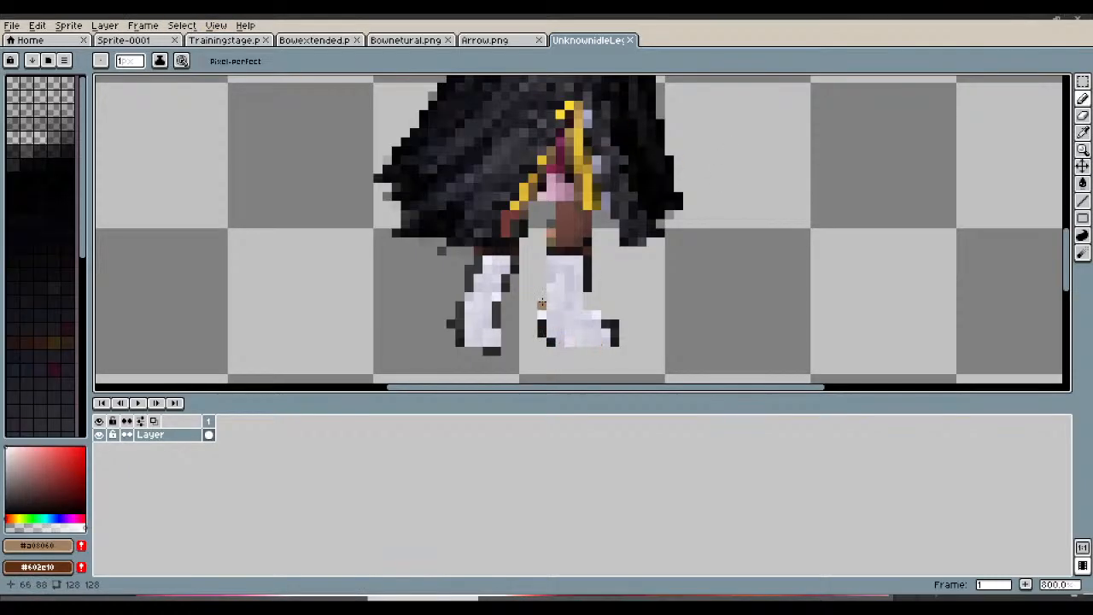
pyautogui.scroll(-3, 482, 281)
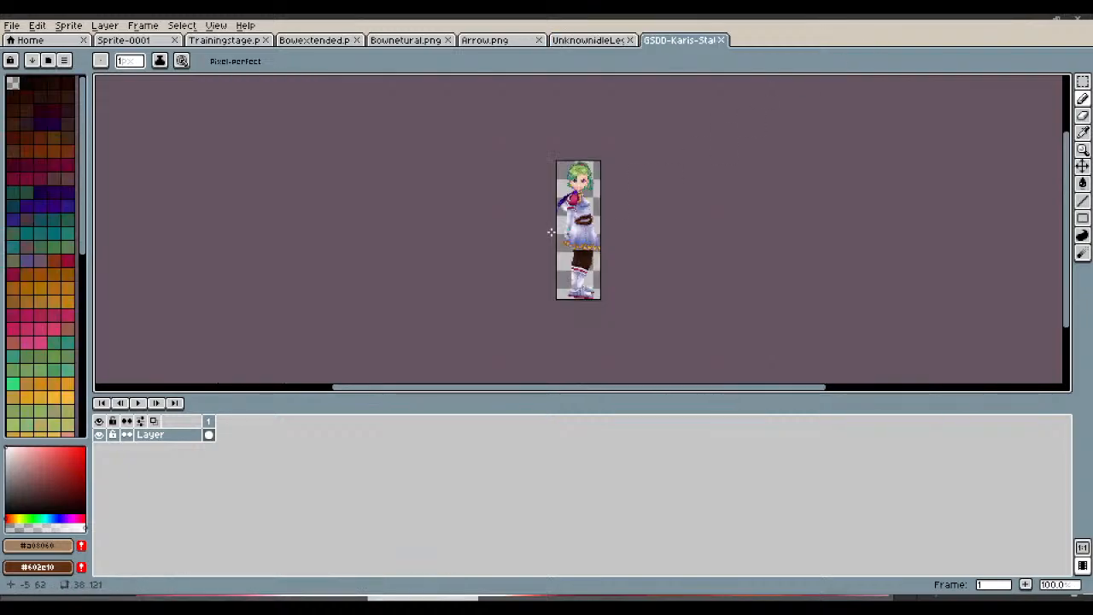
# Step: Sample the dark crimson #6d1236 from the boot sole in the GSDD-Karis-Status.png sprite
pyautogui.scroll(4, 550, 232)
pyautogui.scroll(-4, 842, 361)
pyautogui.scroll(4, 780, 330)
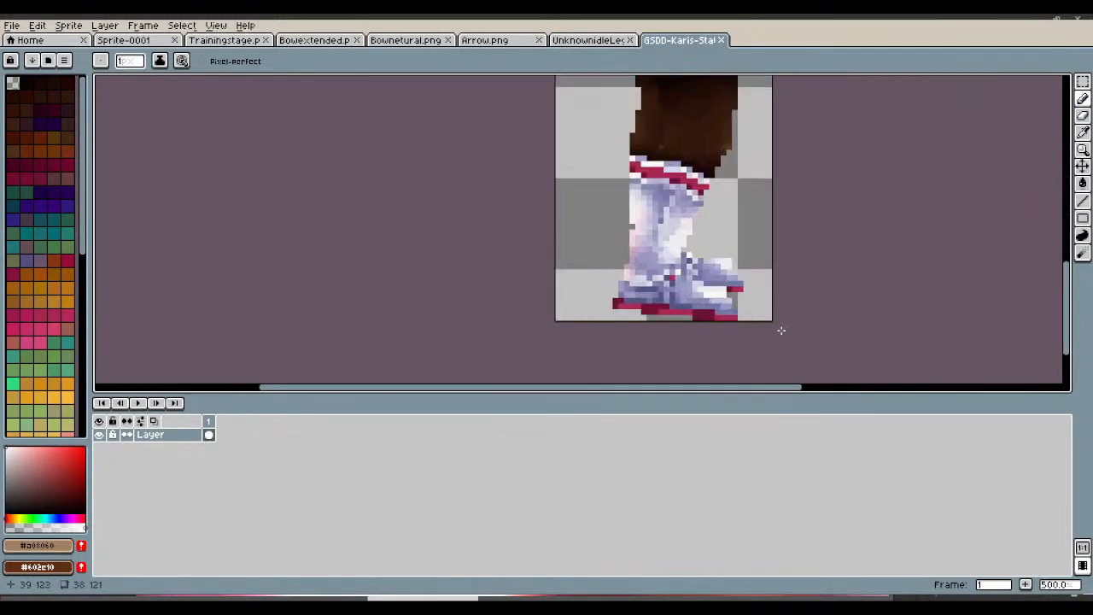
pyautogui.scroll(4, 781, 329)
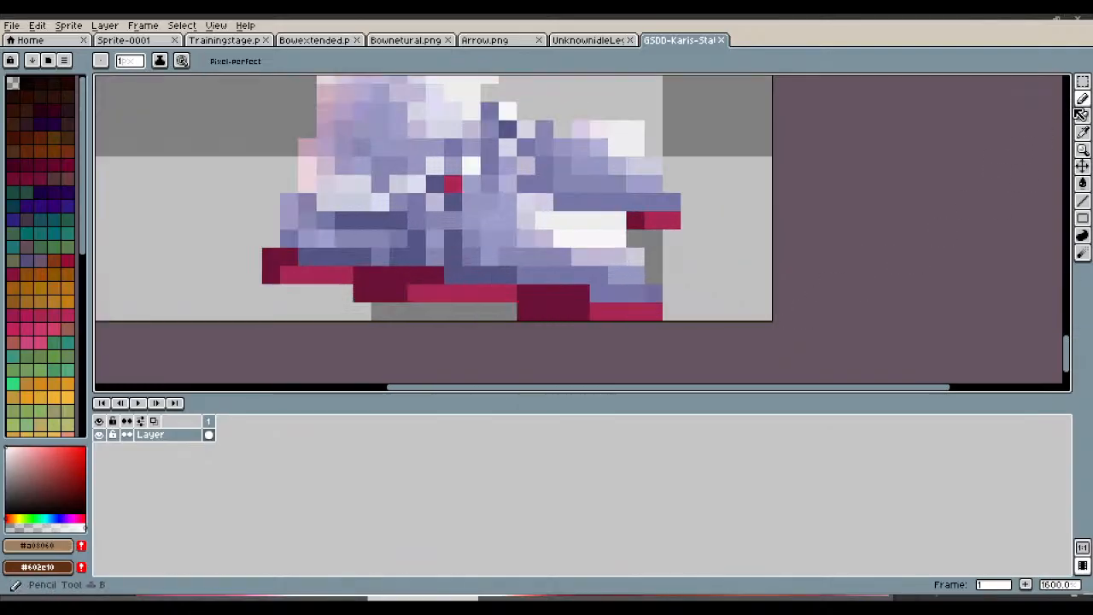
pyautogui.click(1082, 132)
pyautogui.click(538, 299)
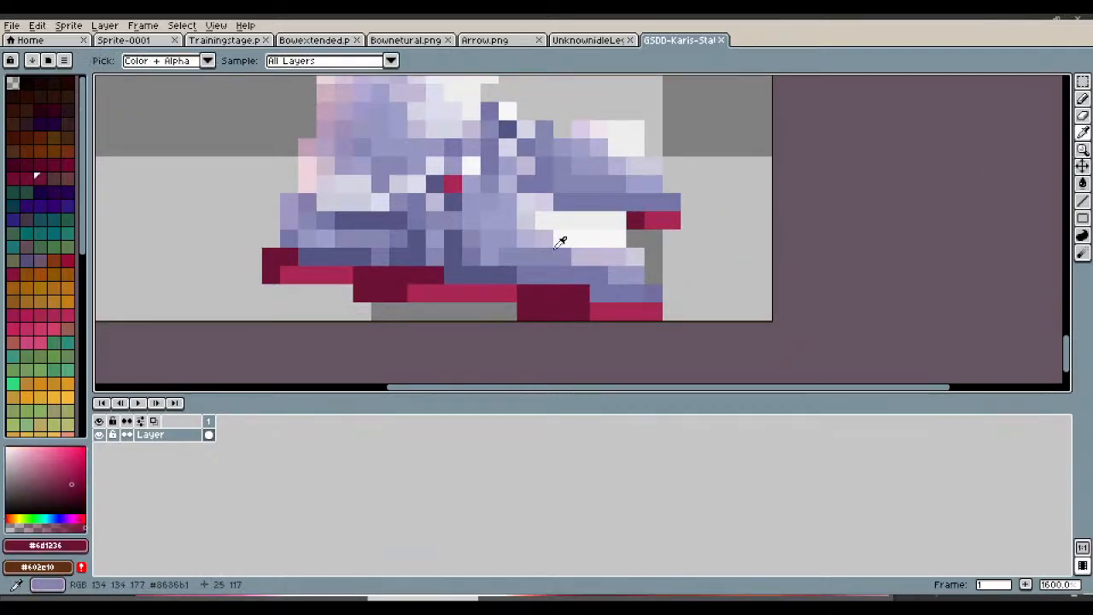
# Step: Paint two dark crimson pixels at the heel end of the front boot's sole in UnknownidleLegs.png
pyautogui.click(599, 40)
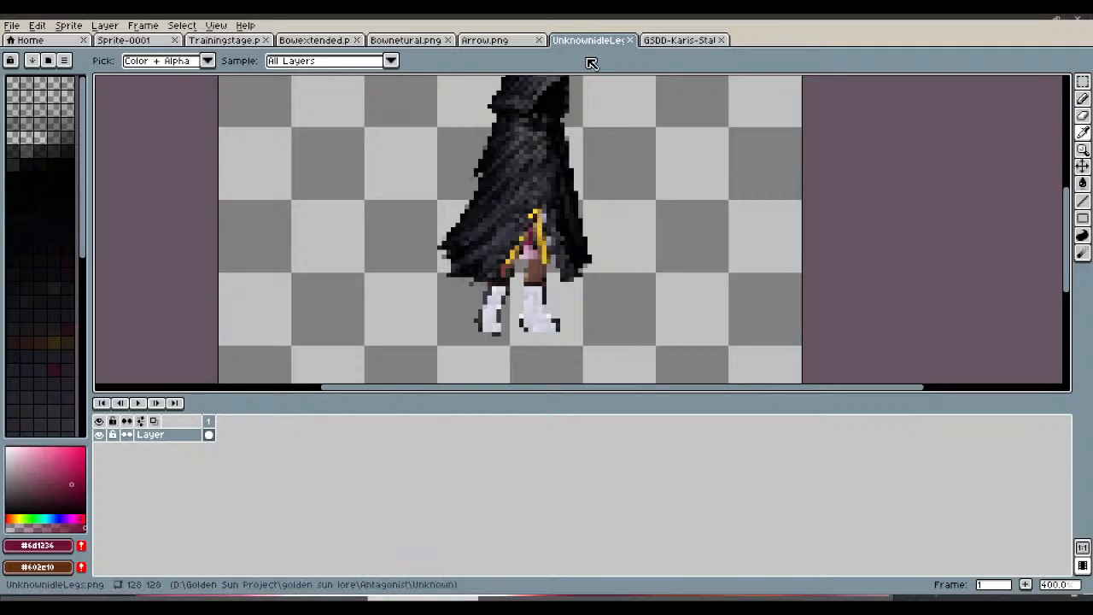
pyautogui.scroll(6, 531, 317)
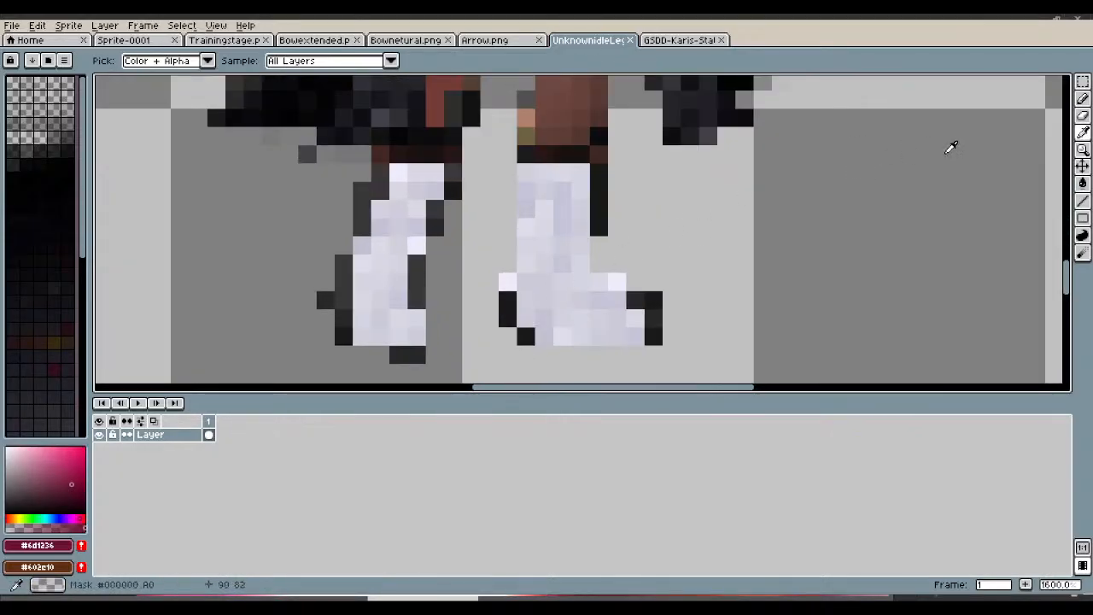
pyautogui.click(1082, 115)
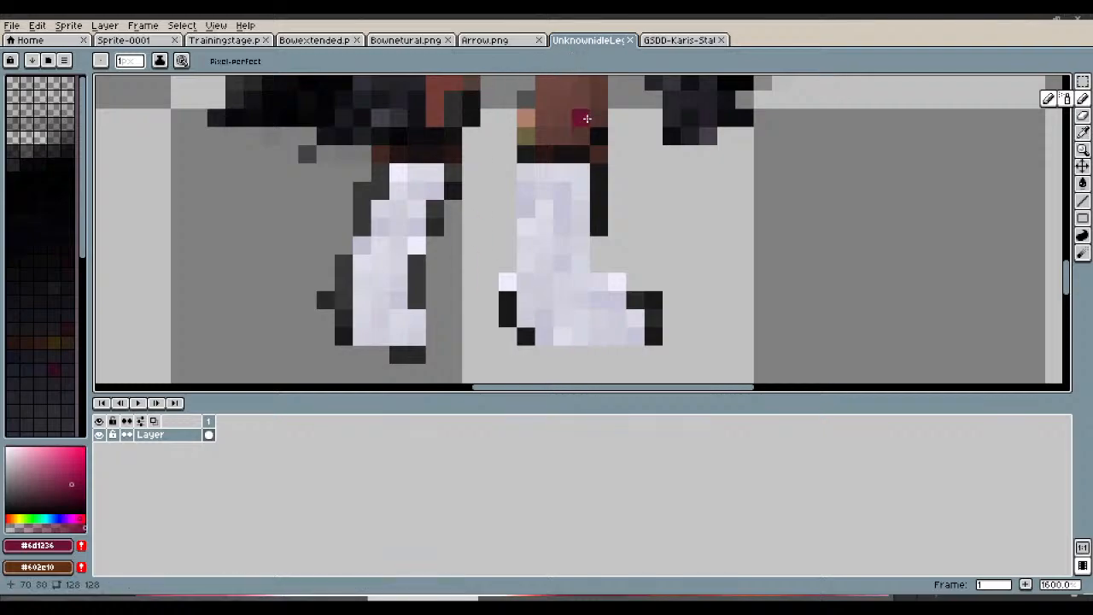
pyautogui.moveTo(528, 337); pyautogui.dragTo(541, 337)
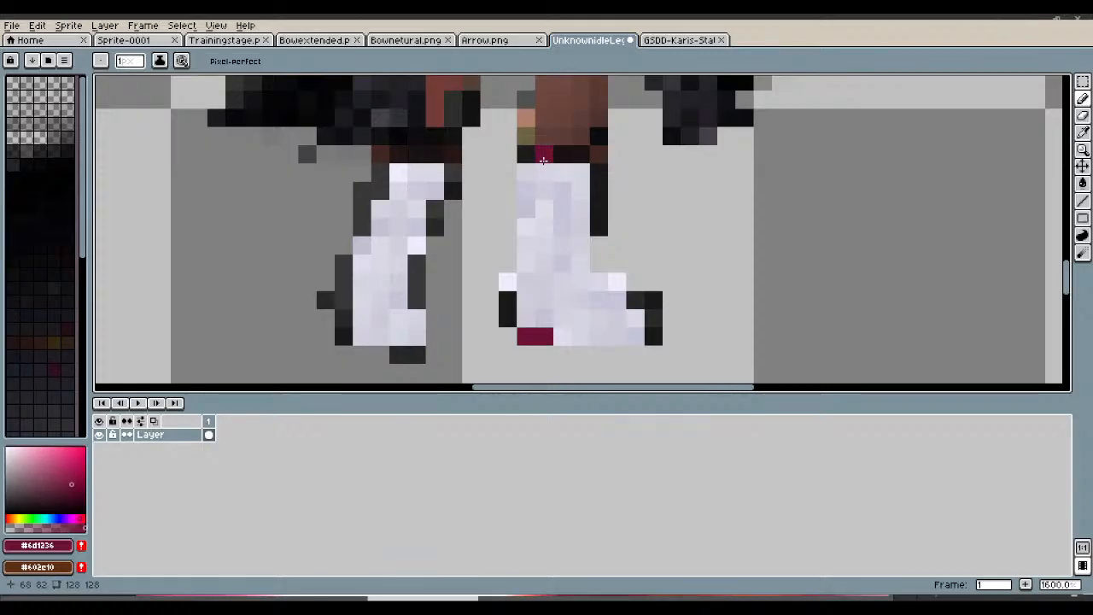
# Step: Add a dark crimson pixel to the top cuff of each white boot
pyautogui.scroll(-3, 544, 169)
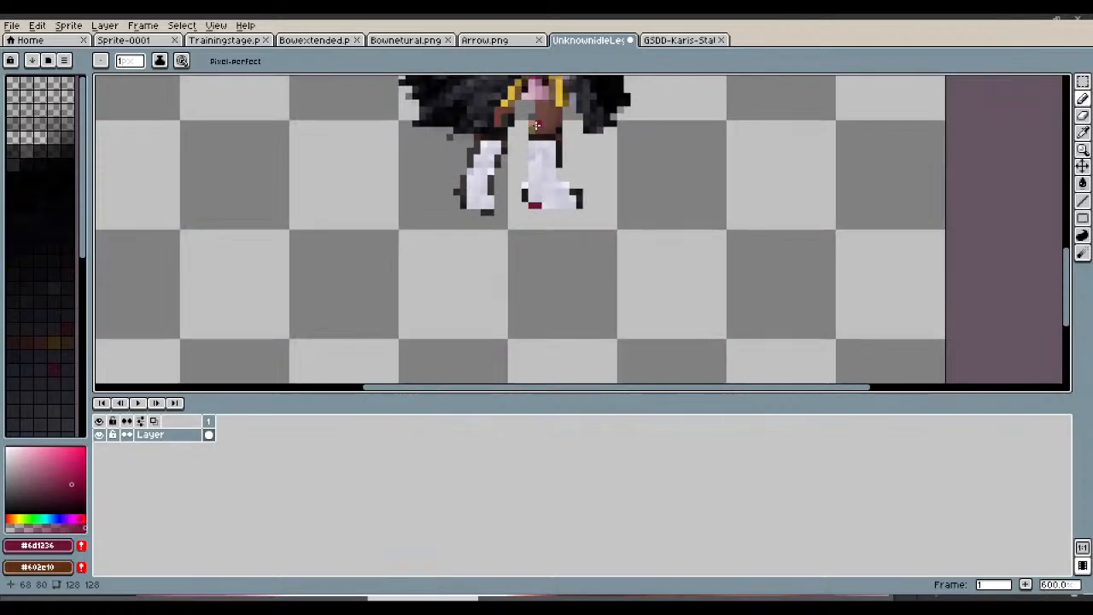
pyautogui.scroll(5, 531, 90)
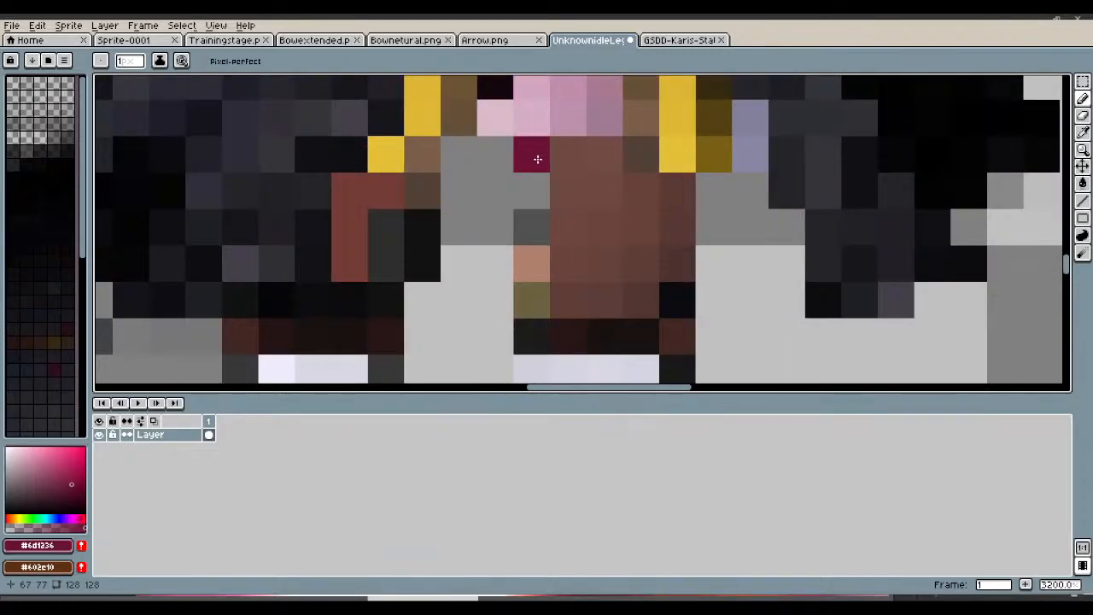
pyautogui.scroll(-3, 530, 256)
pyautogui.scroll(3, 549, 290)
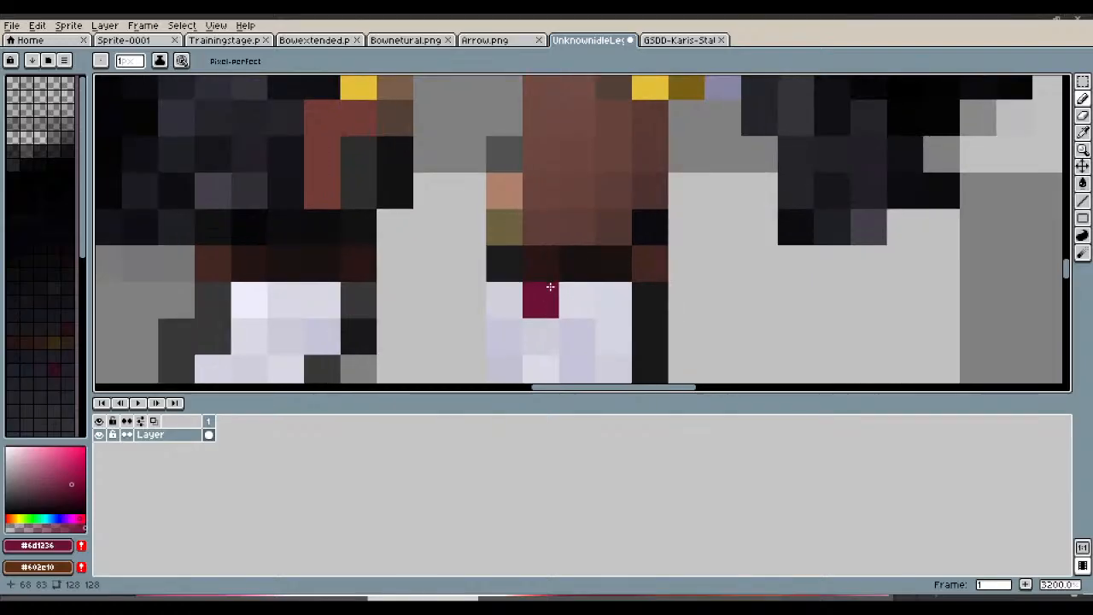
pyautogui.click(552, 308)
pyautogui.scroll(-3, 333, 290)
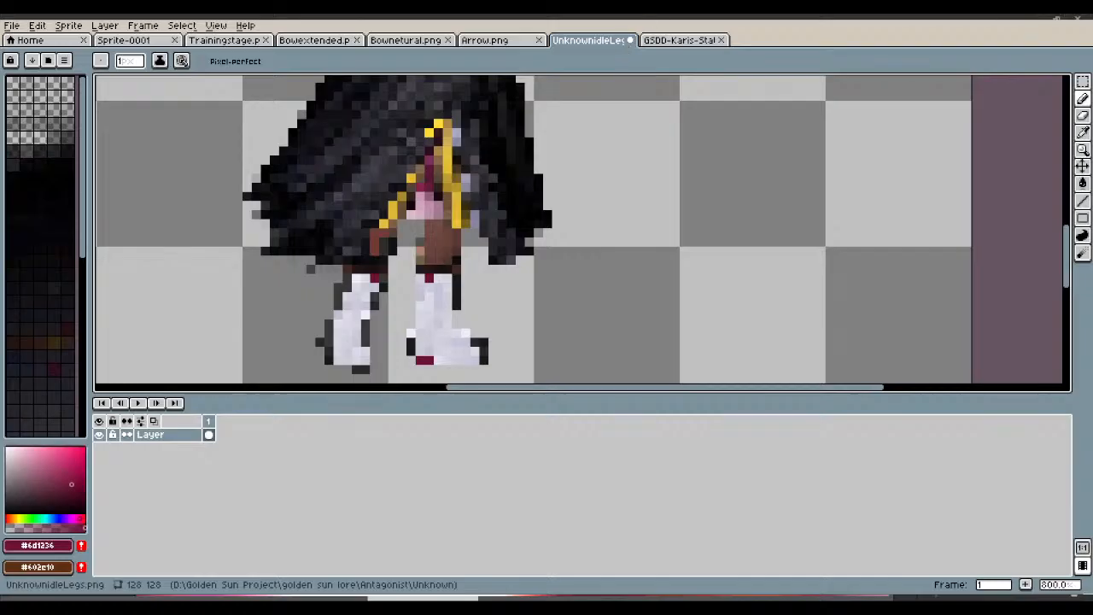
# Step: Sample the lighter crimson #a82755 from the boot sole in the GSDD-Karis-Status.png sprite
pyautogui.click(670, 43)
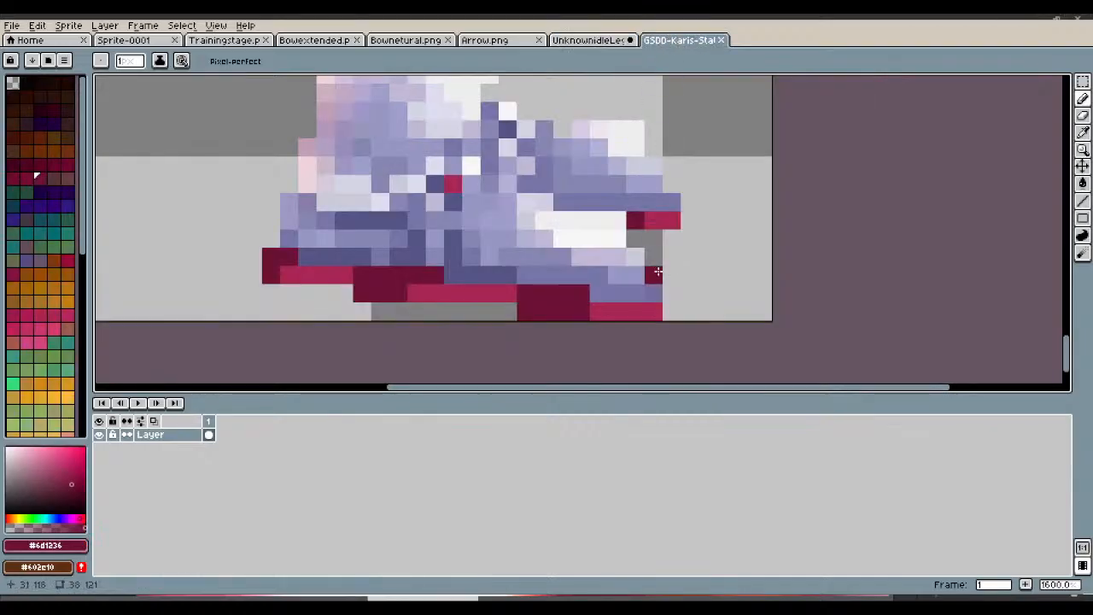
pyautogui.click(1083, 133)
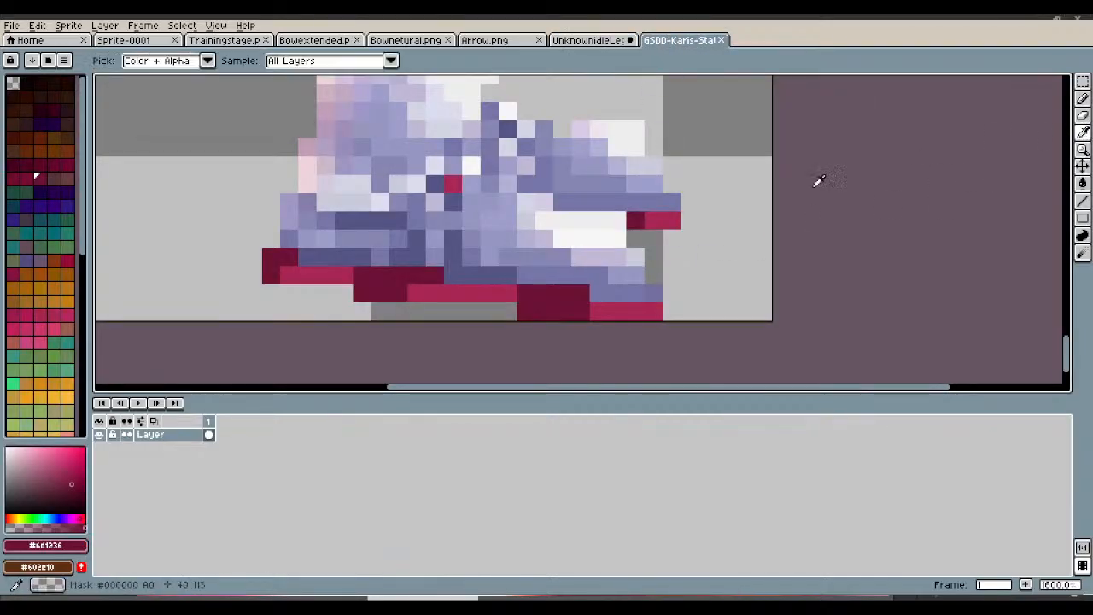
pyautogui.click(620, 311)
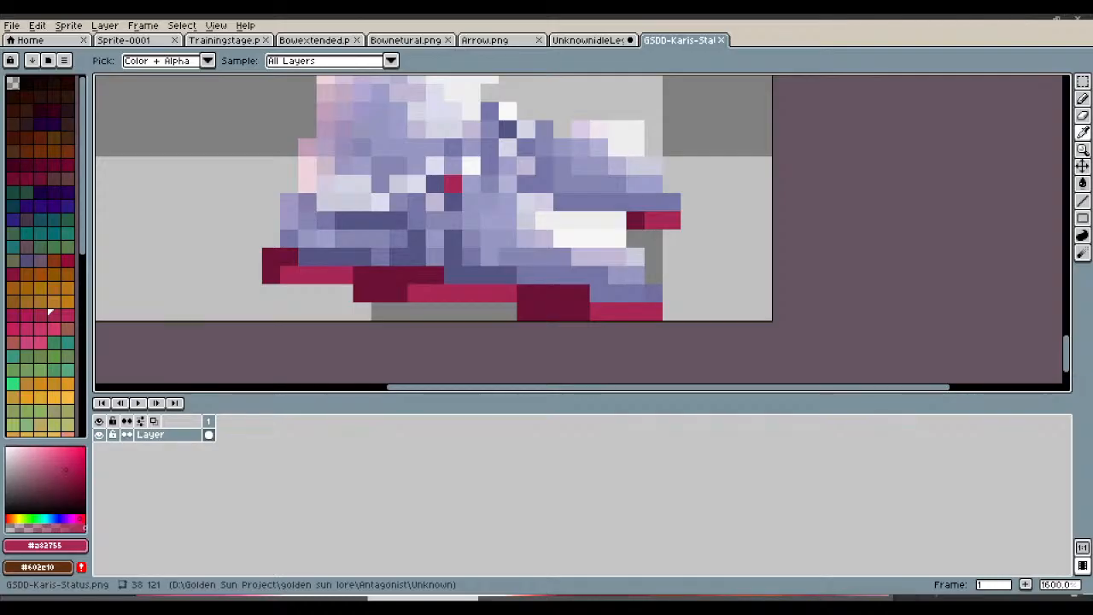
# Step: Paint lighter crimson pixels on both boot cuffs and along the middle of the front boot's sole in UnknownidleLegs.png
pyautogui.click(582, 39)
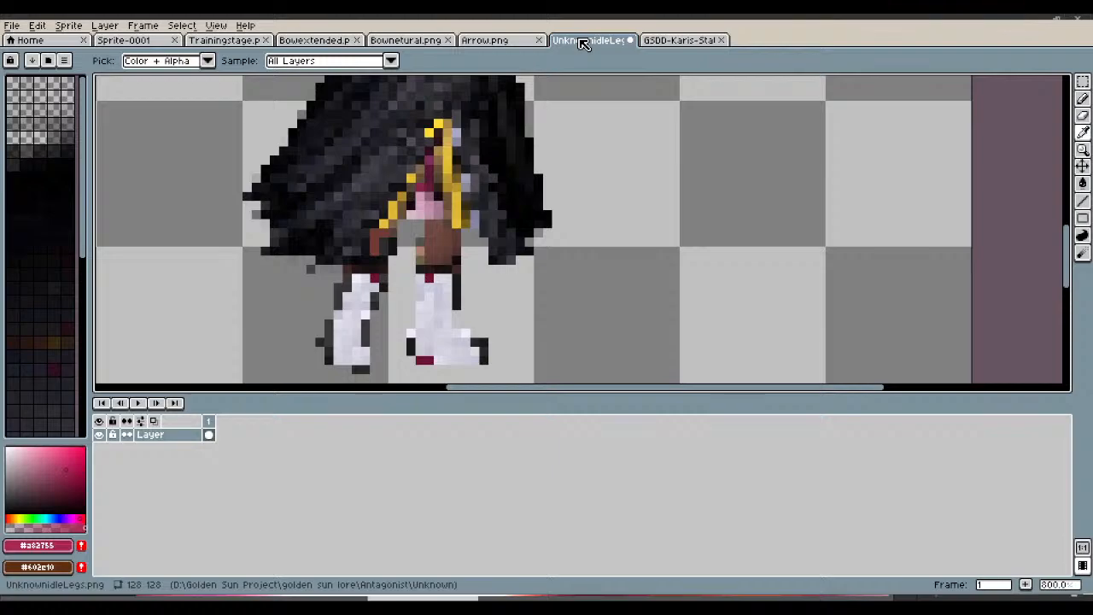
pyautogui.scroll(5, 419, 292)
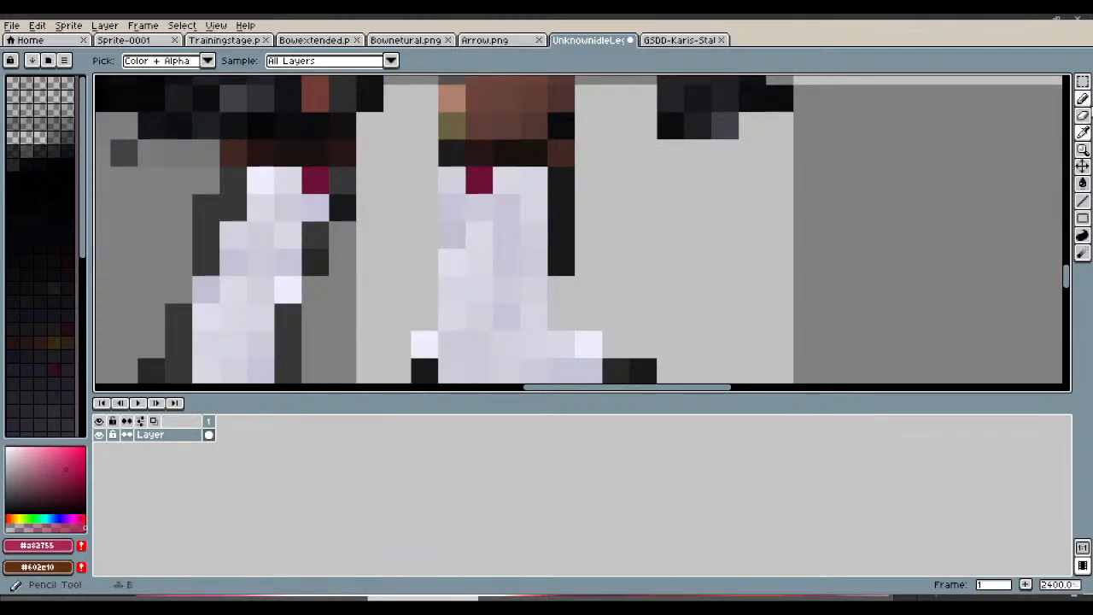
pyautogui.click(1081, 98)
pyautogui.click(522, 199)
pyautogui.click(501, 181)
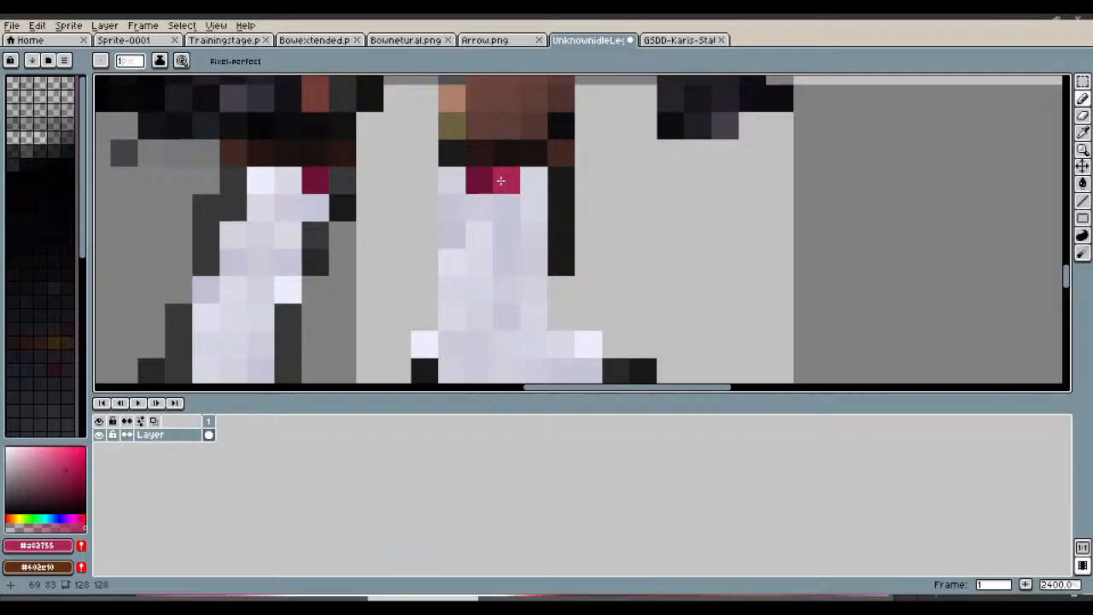
pyautogui.click(522, 182)
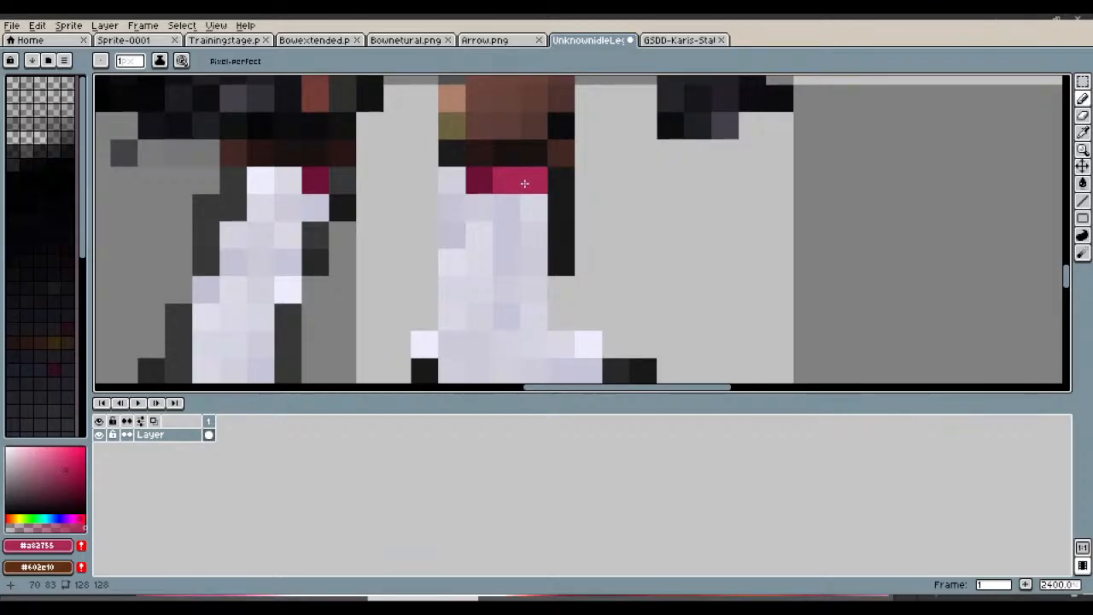
pyautogui.moveTo(259, 181); pyautogui.dragTo(287, 181)
pyautogui.scroll(-4, 451, 241)
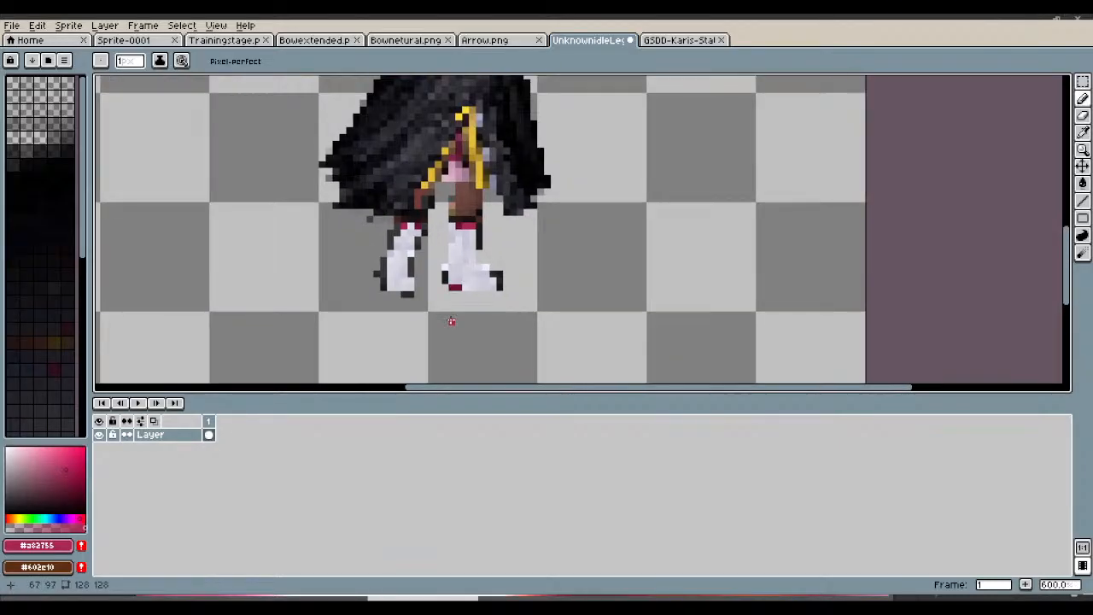
pyautogui.scroll(3, 450, 321)
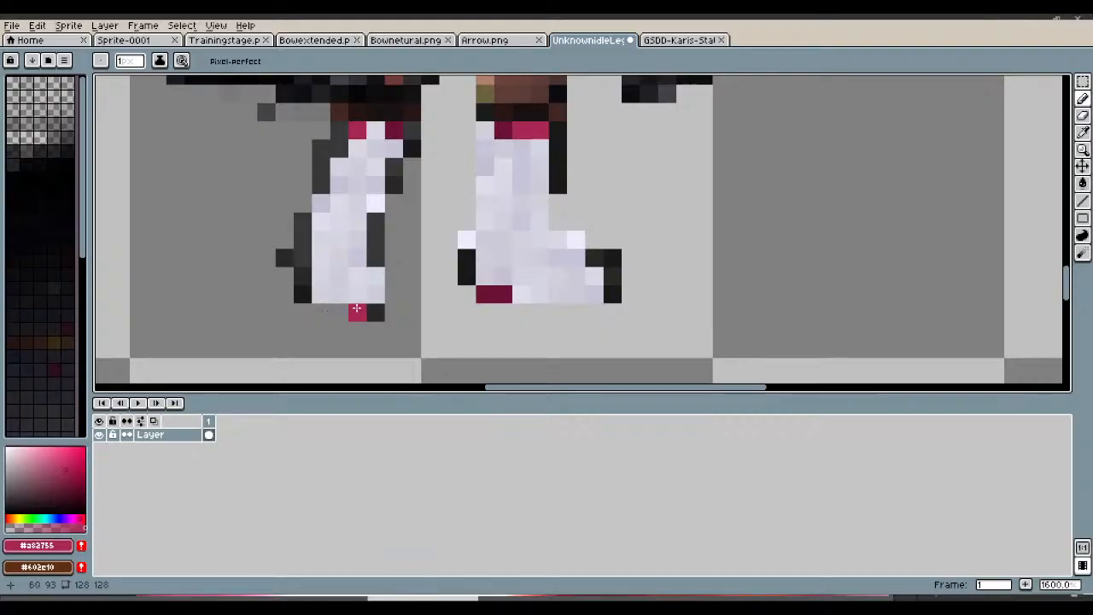
pyautogui.moveTo(518, 292); pyautogui.dragTo(559, 293)
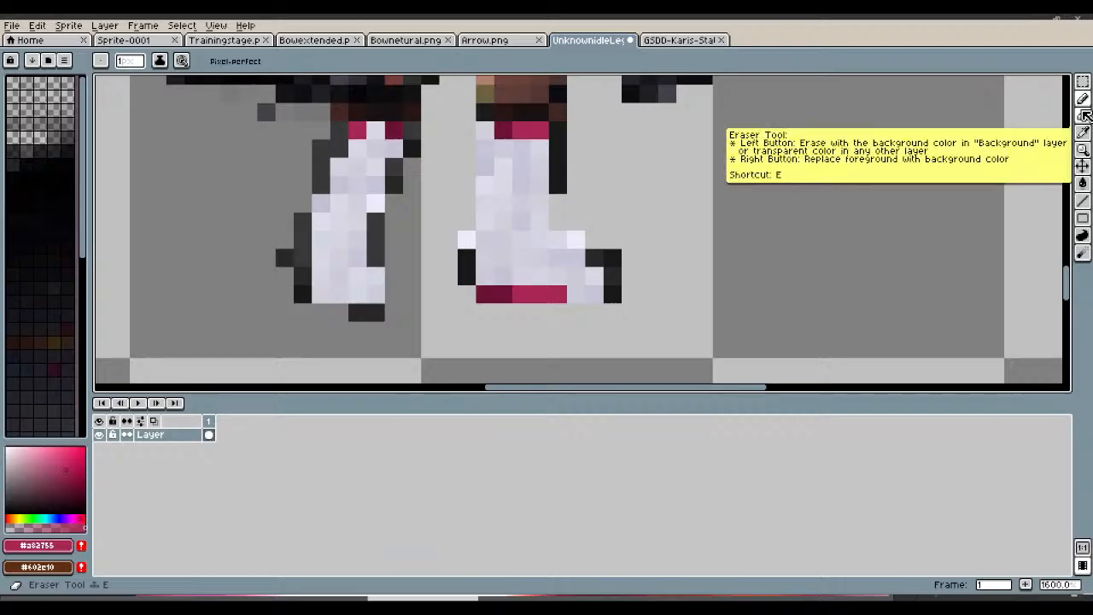
# Step: Resample the dark crimson #6d1236 and fill the white gaps in both cuffs and the toe end of the front boot's sole
pyautogui.click(1084, 133)
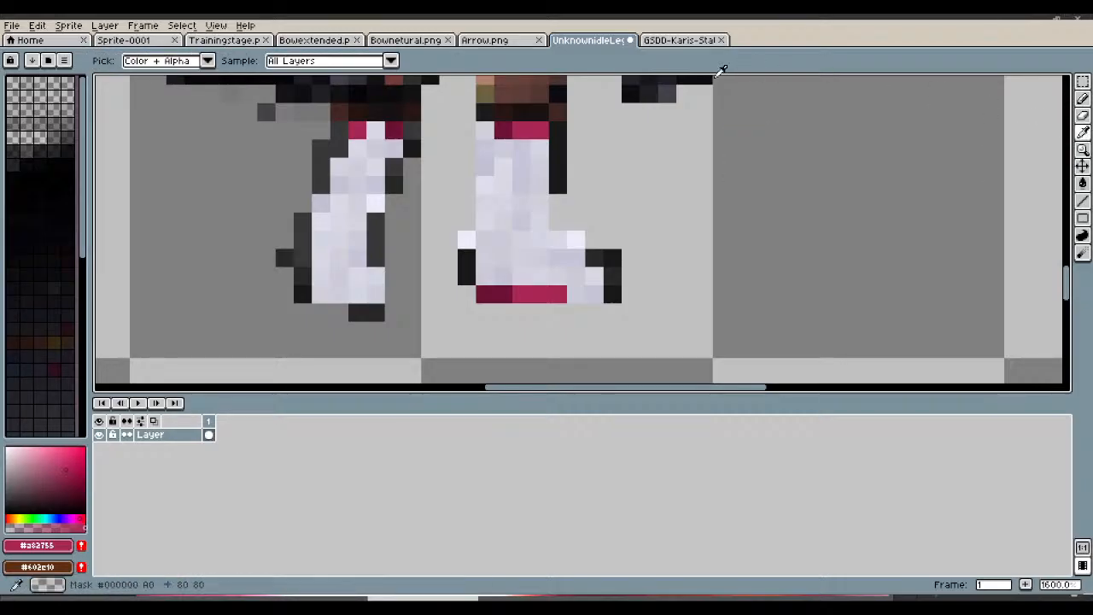
pyautogui.click(504, 115)
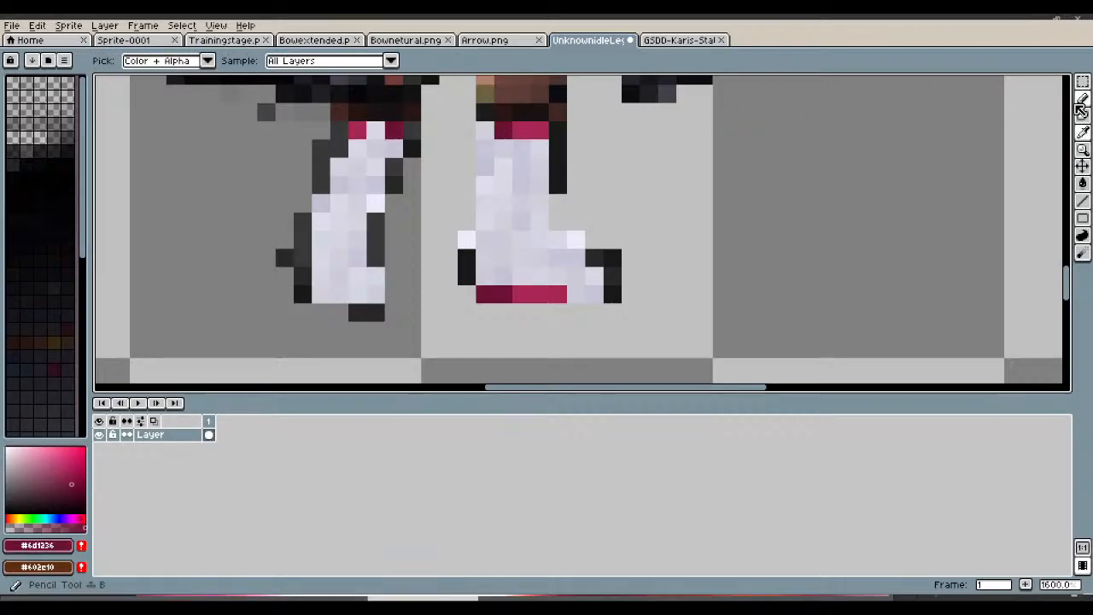
pyautogui.click(1082, 98)
pyautogui.click(371, 134)
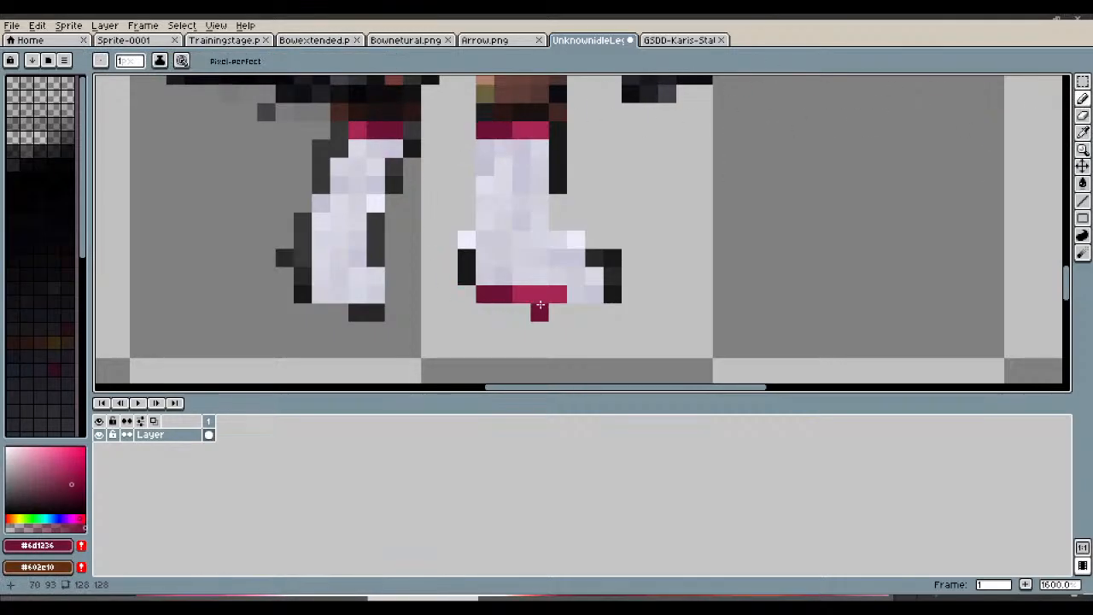
pyautogui.click(577, 294)
pyautogui.click(595, 291)
pyautogui.scroll(-6, 595, 291)
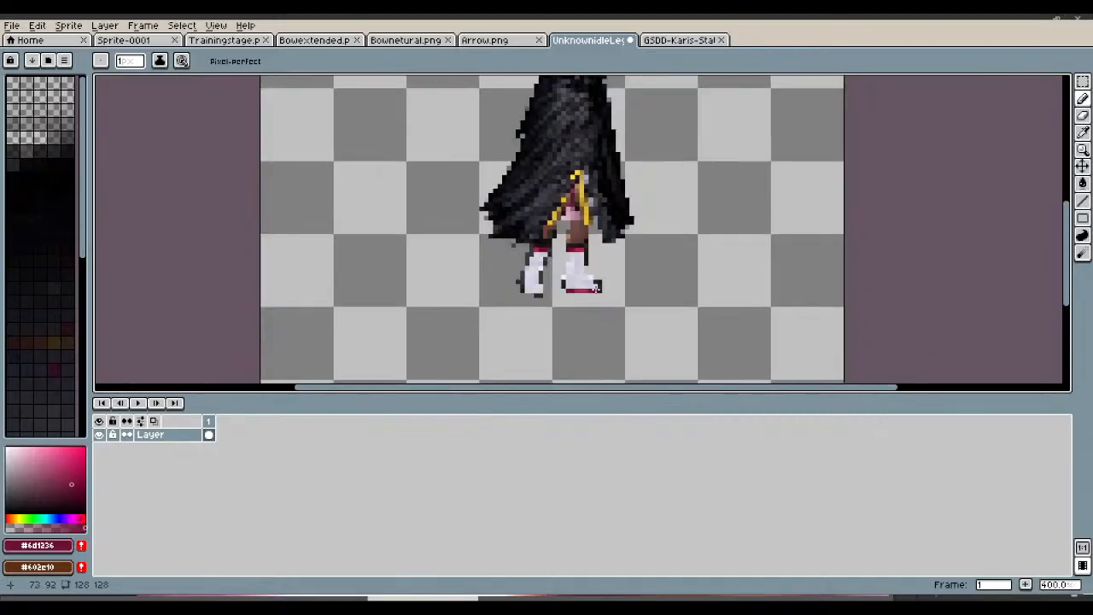
# Step: Copy a 3 by 3 pixel patch of the front leg's brown skin to 67, 79 and 67, 77, covering the leg's uneven inner edge
pyautogui.scroll(3, 596, 288)
pyautogui.scroll(-2, 596, 289)
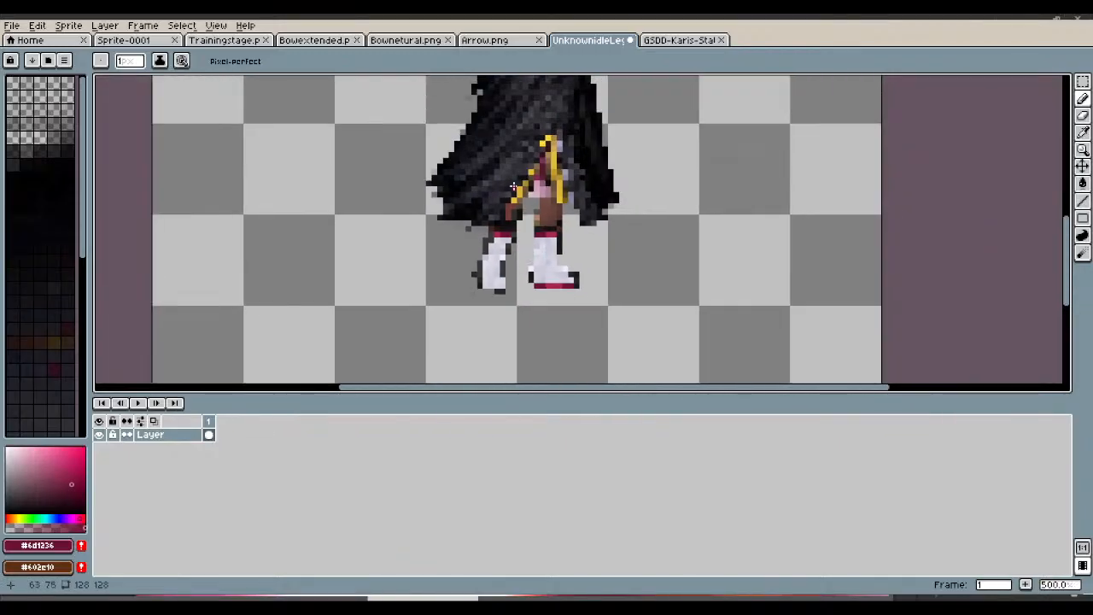
pyautogui.scroll(5, 596, 289)
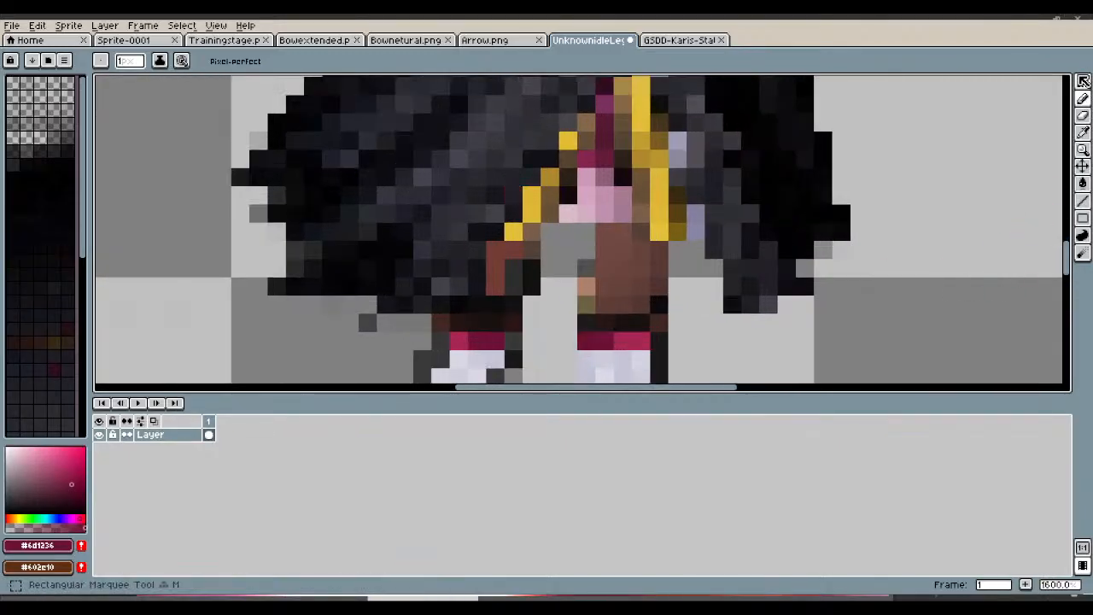
pyautogui.click(1082, 81)
pyautogui.moveTo(622, 249); pyautogui.dragTo(658, 301)
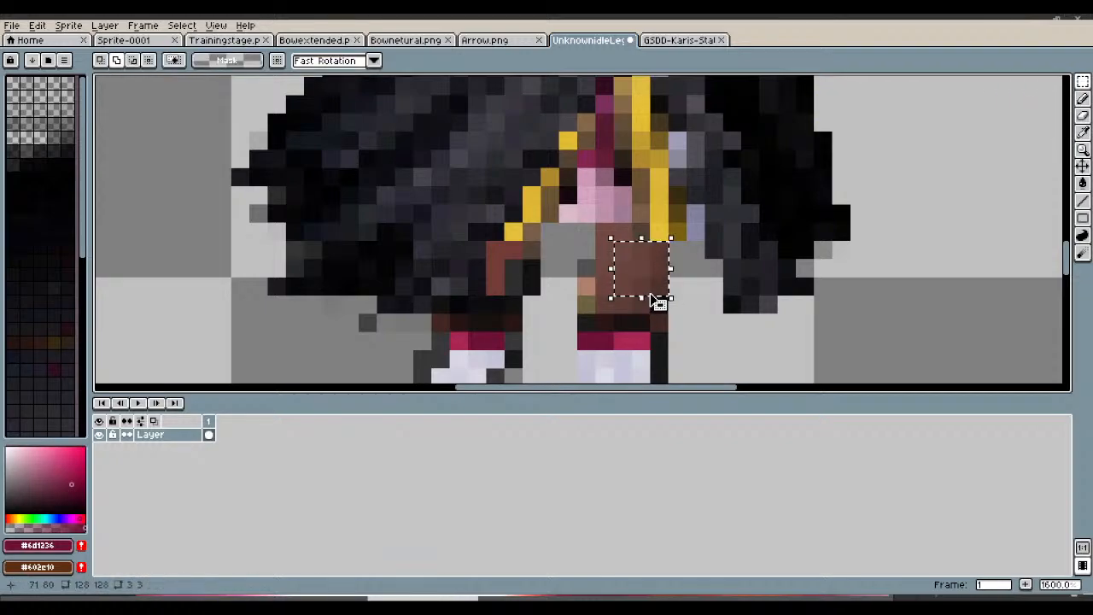
pyautogui.click(655, 299)
pyautogui.moveTo(649, 293); pyautogui.dragTo(600, 297)
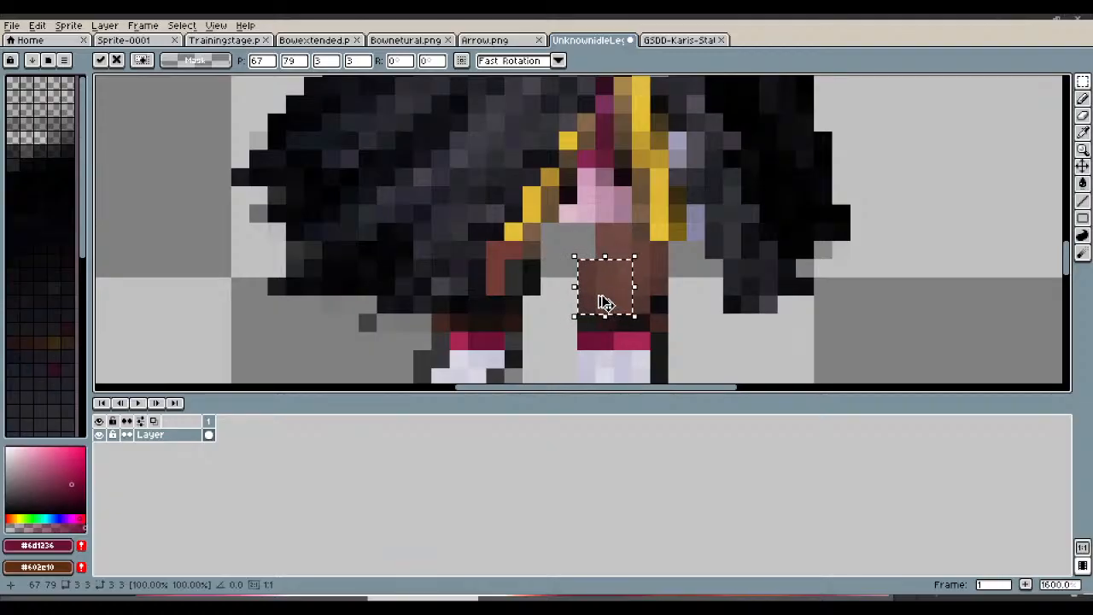
pyautogui.moveTo(609, 293); pyautogui.dragTo(604, 258)
pyautogui.scroll(-3, 605, 258)
pyautogui.scroll(4, 621, 297)
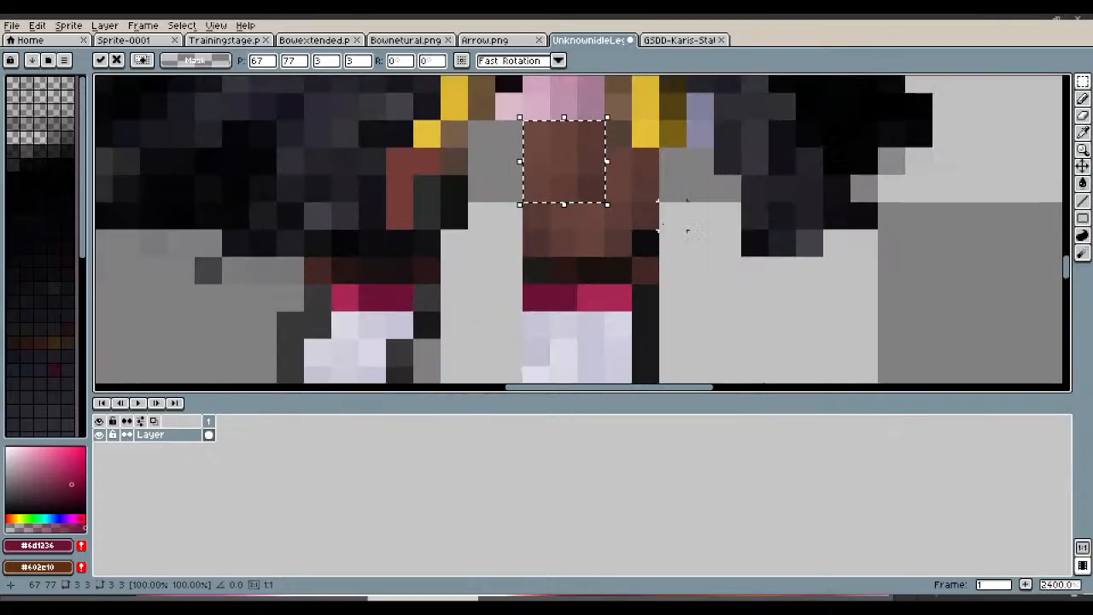
pyautogui.click(665, 224)
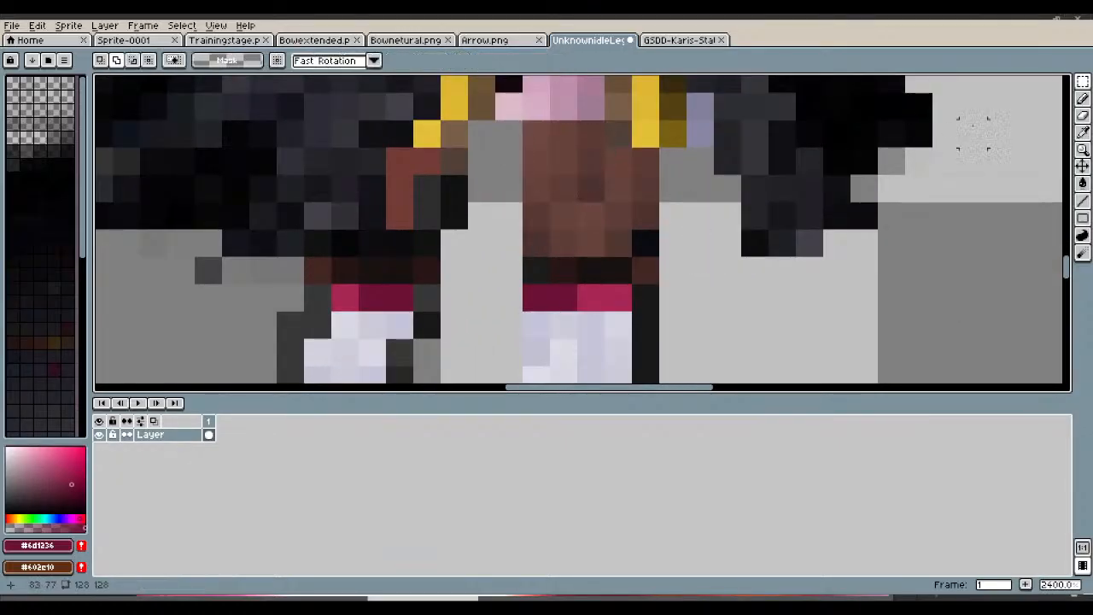
# Step: Sample the dark brown #4d332f from the front leg's outer edge and paint over the black pixel on that edge above the boot
pyautogui.press('i')
pyautogui.click(652, 208)
pyautogui.press('b')
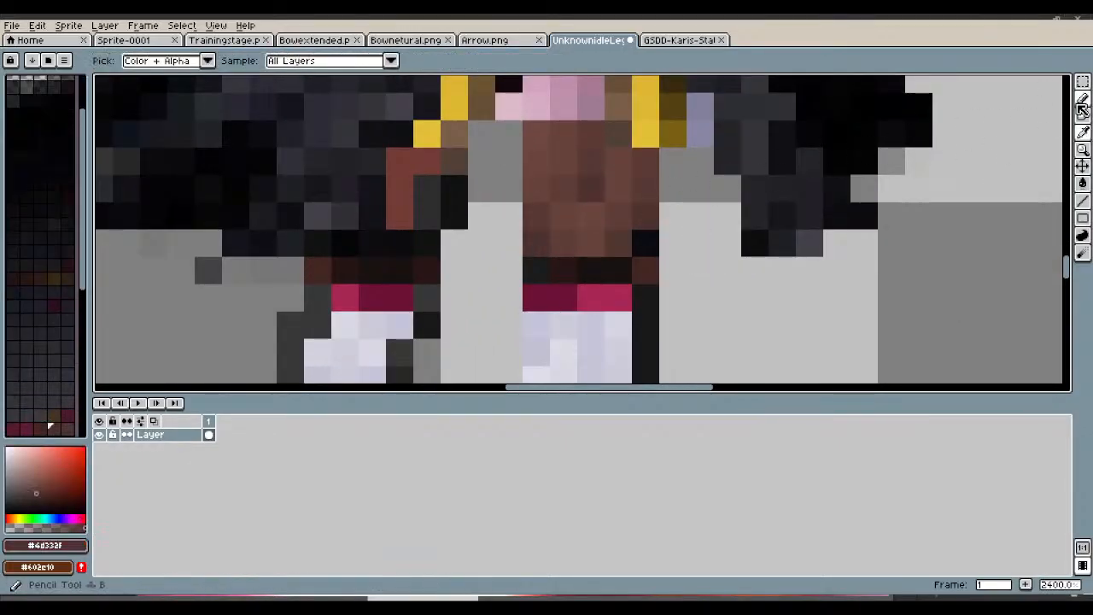
pyautogui.scroll(-8, 634, 251)
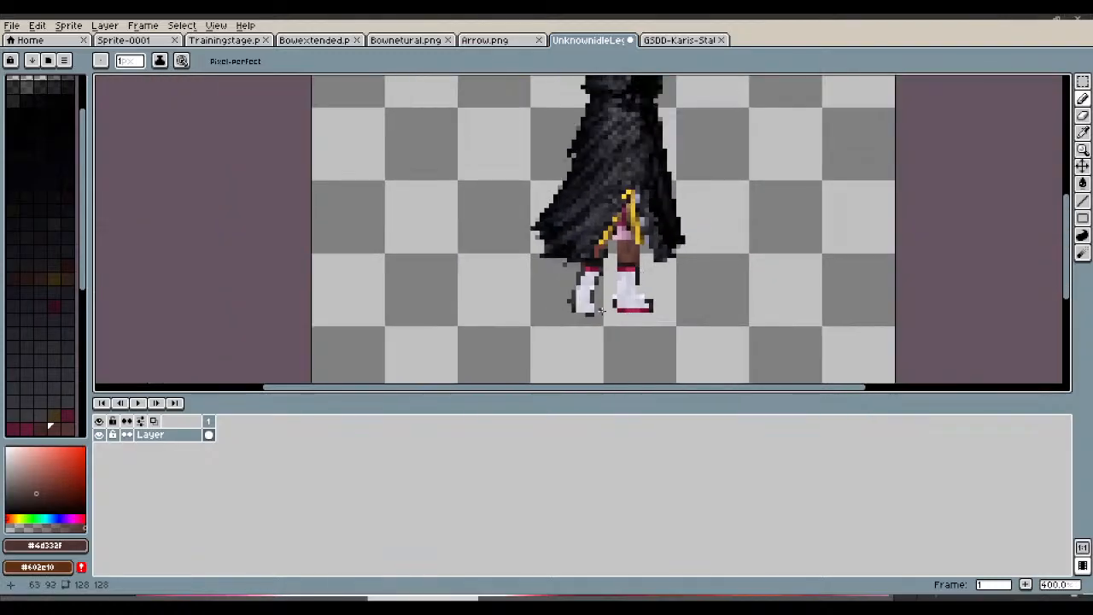
# Step: Sample the lighter crimson #a82755 from the front boot's sole and paint it along the rear boot's bottom edge and both corners
pyautogui.scroll(6, 602, 311)
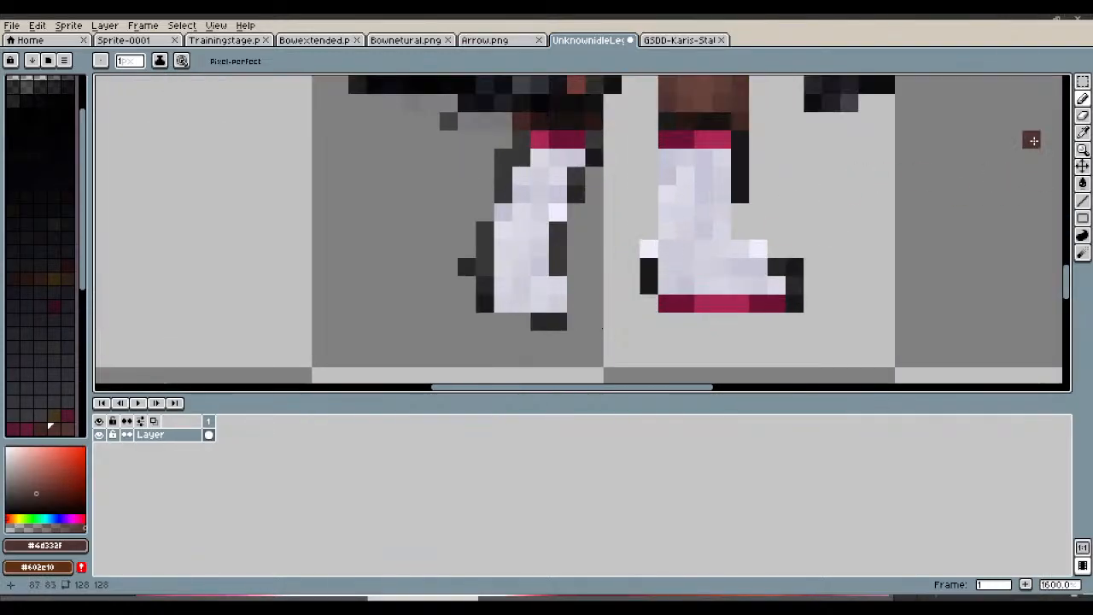
pyautogui.click(1082, 132)
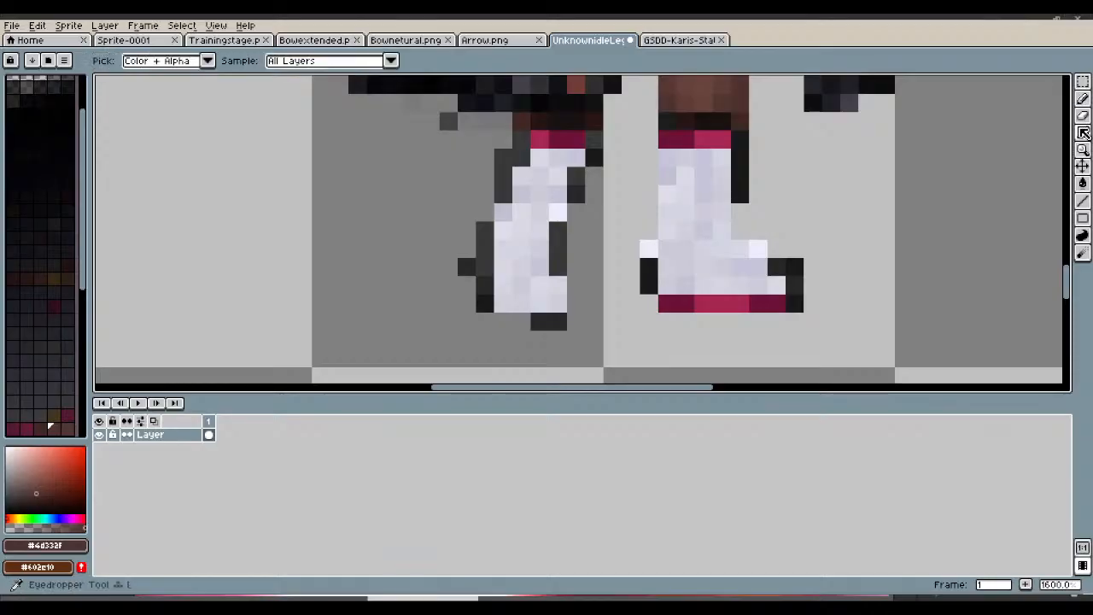
pyautogui.click(715, 302)
pyautogui.press('b')
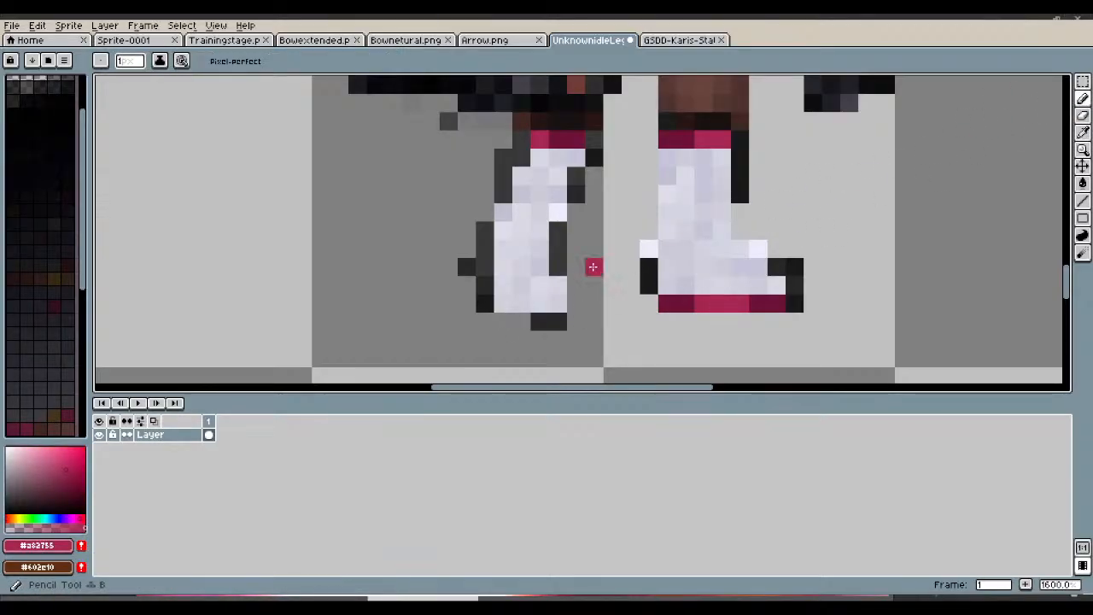
pyautogui.moveTo(508, 321); pyautogui.dragTo(540, 322)
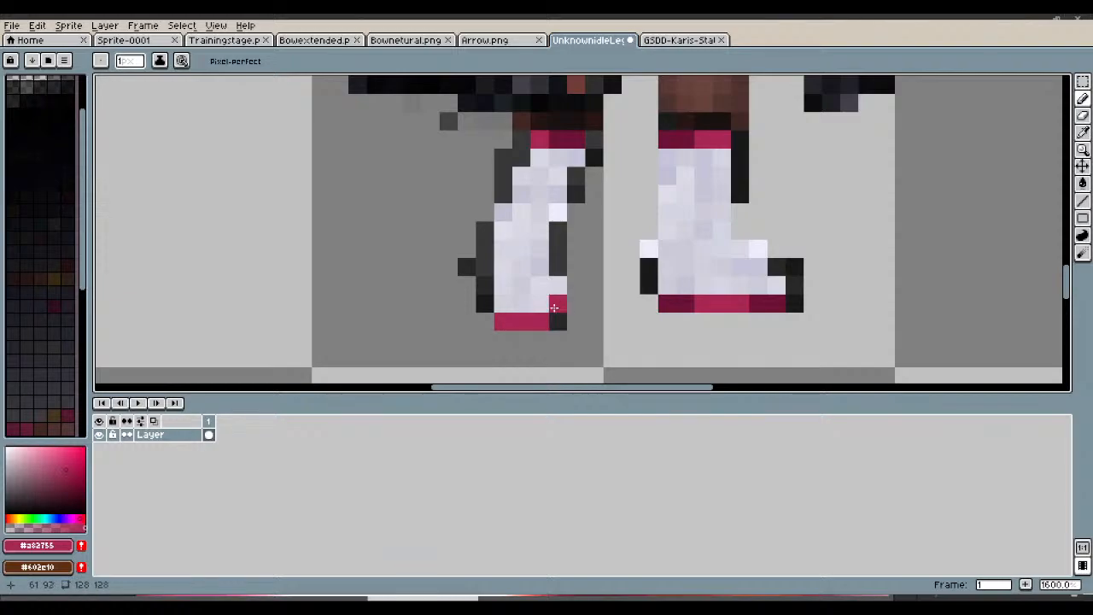
pyautogui.scroll(-4, 559, 324)
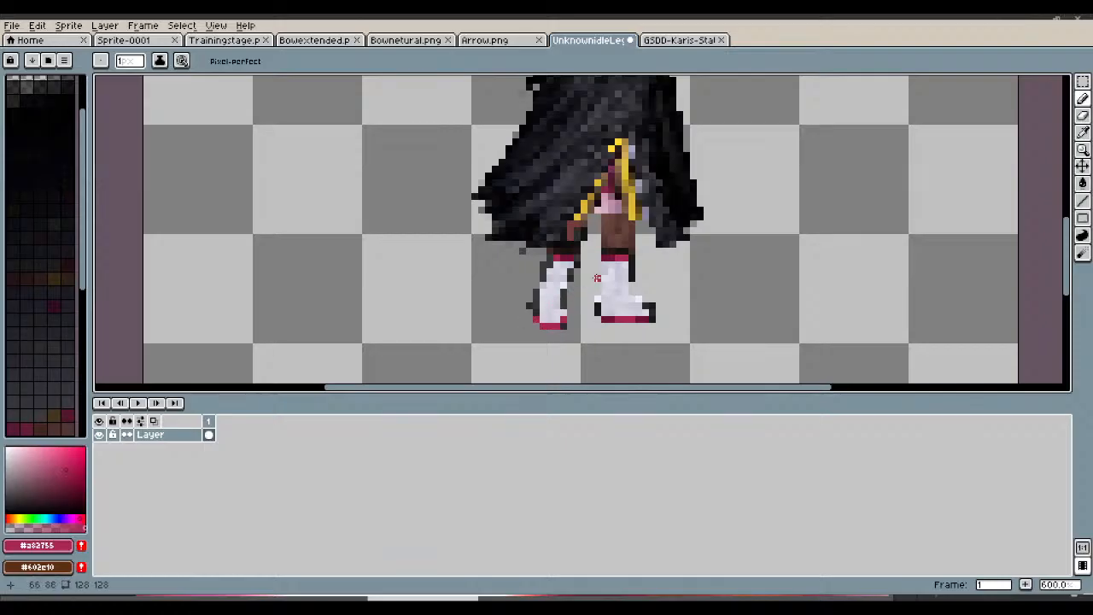
# Step: Erase the rear boot's black corner pixel below the sole, and shade the sole's middle and outer-corner pixels with sampled dark crimson #6d1236
pyautogui.click(1081, 132)
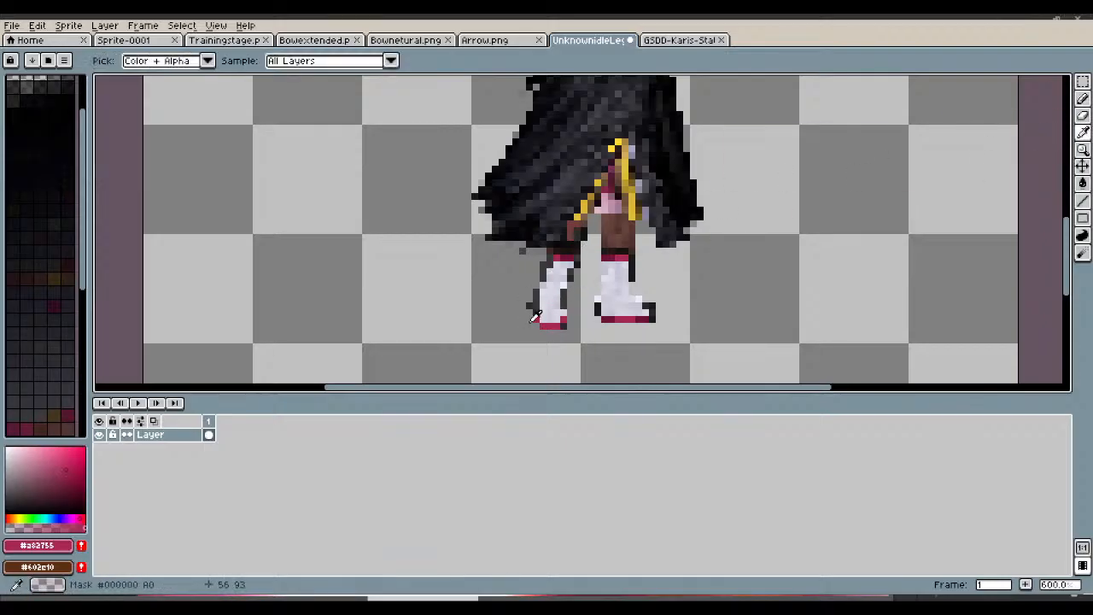
pyautogui.scroll(4, 535, 316)
pyautogui.click(744, 306)
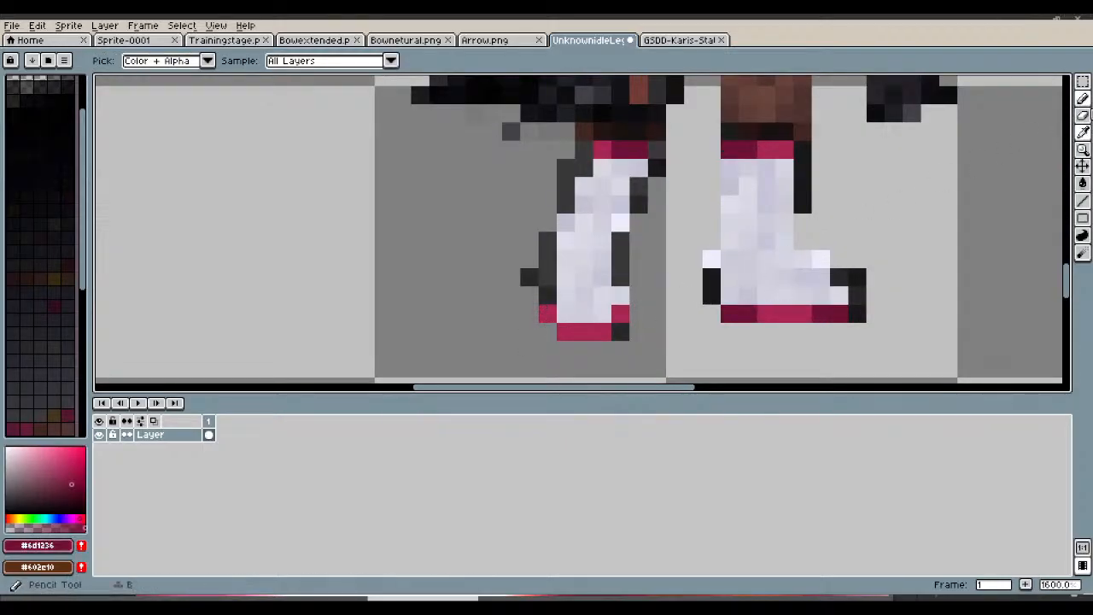
pyautogui.click(1081, 99)
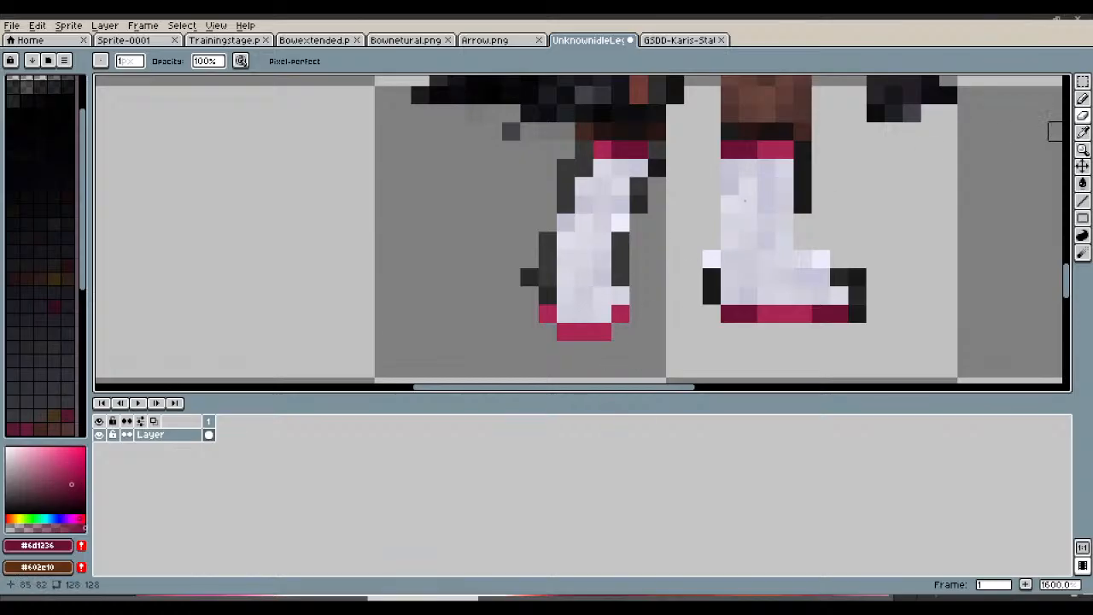
pyautogui.click(1081, 115)
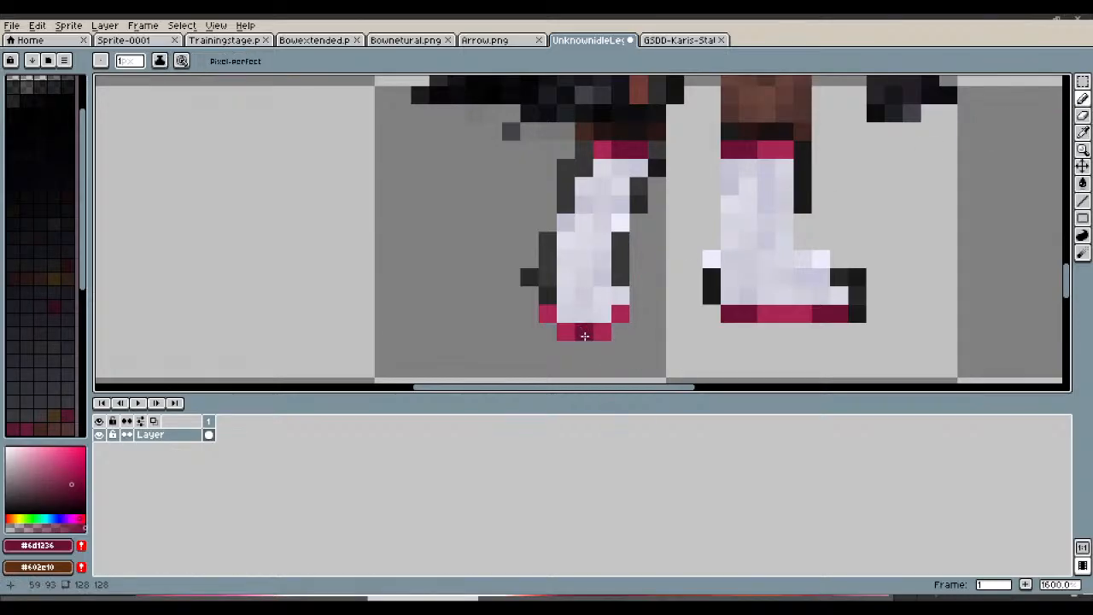
pyautogui.click(551, 317)
pyautogui.scroll(-4, 566, 307)
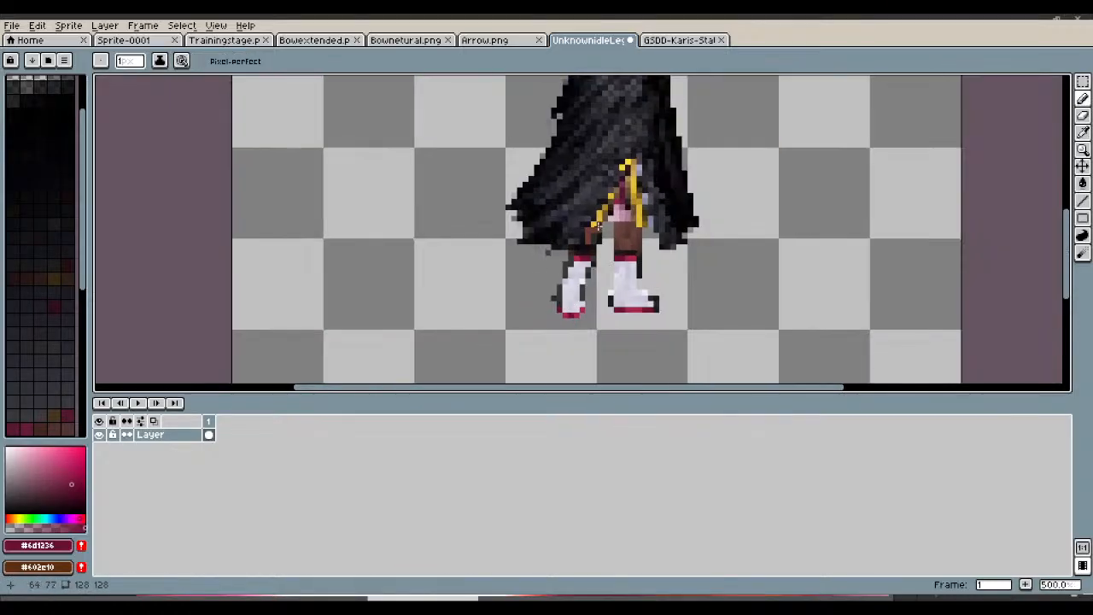
# Step: Erase the single dark pixel sticking out from the outer side of the rear boot above its sole
pyautogui.scroll(8, 570, 314)
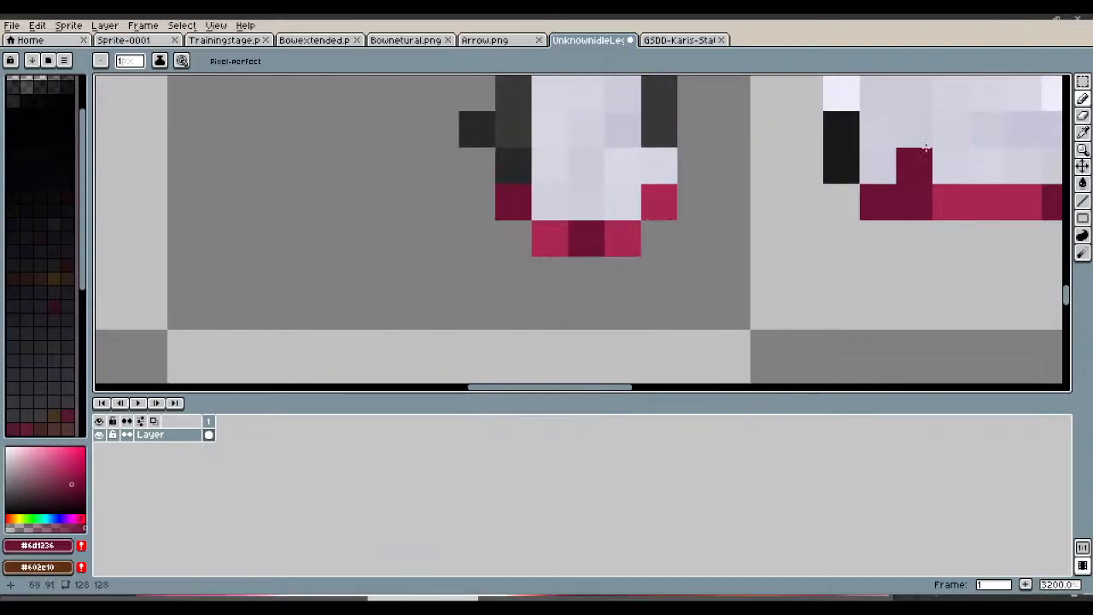
pyautogui.scroll(-4, 814, 143)
pyautogui.scroll(-3, 813, 144)
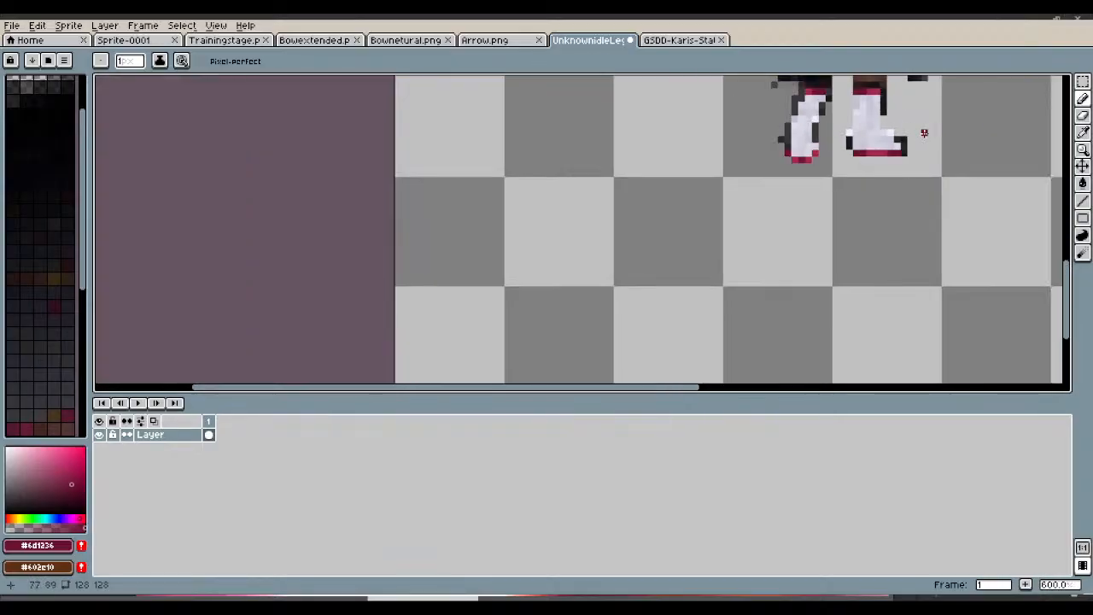
pyautogui.moveTo(1069, 290); pyautogui.dragTo(1068, 241)
pyautogui.scroll(3, 822, 256)
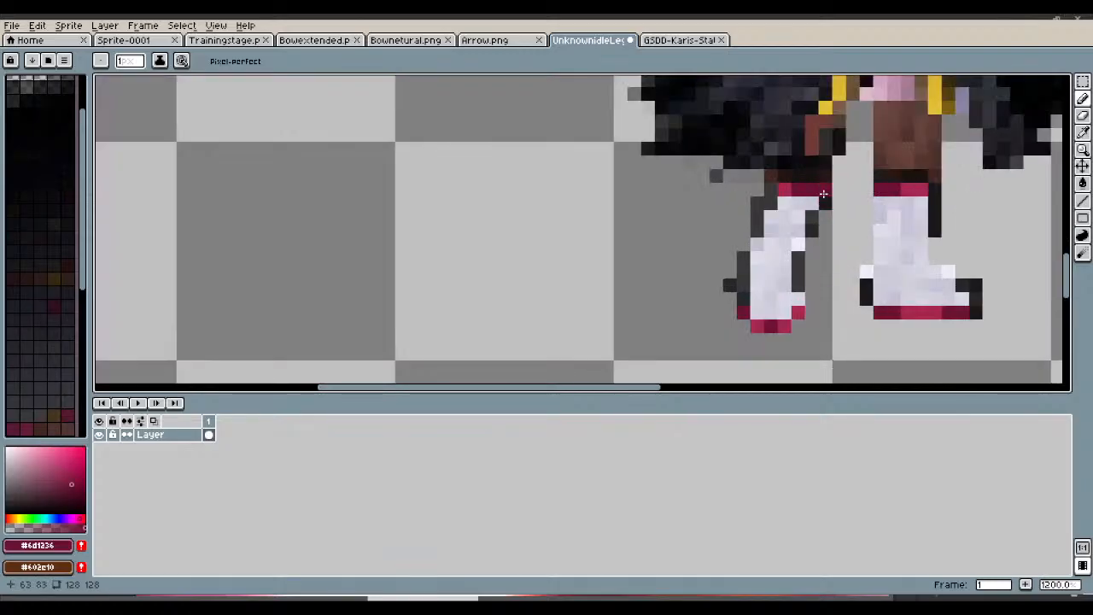
pyautogui.press('e')
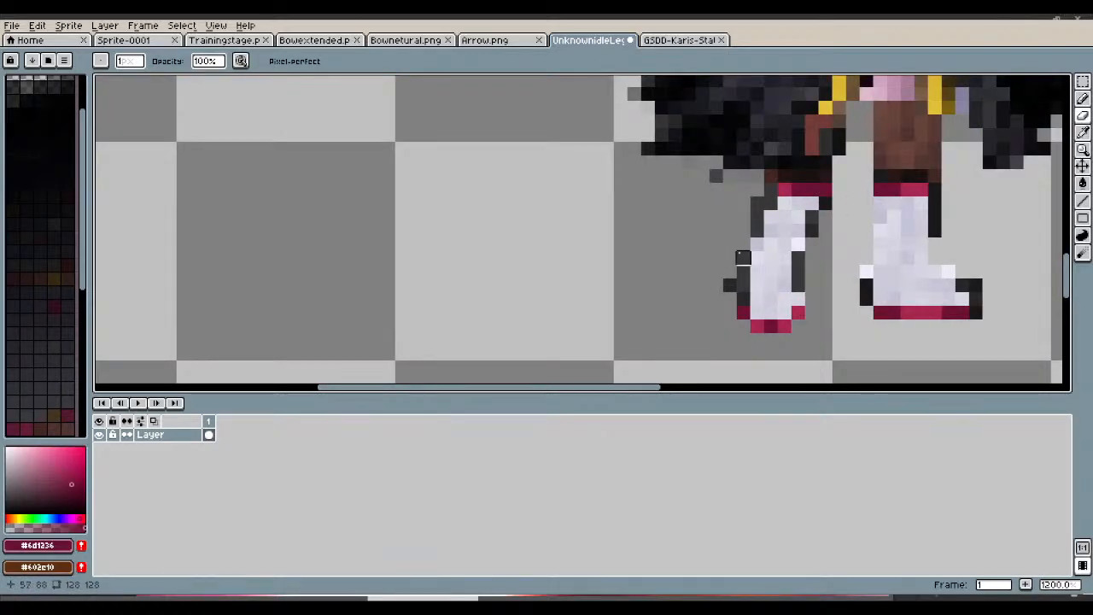
pyautogui.moveTo(743, 257)
pyautogui.mouseDown()
pyautogui.moveTo(742, 312)
pyautogui.moveTo(729, 271)
pyautogui.mouseUp()
pyautogui.hotkey('ctrl', 'z')
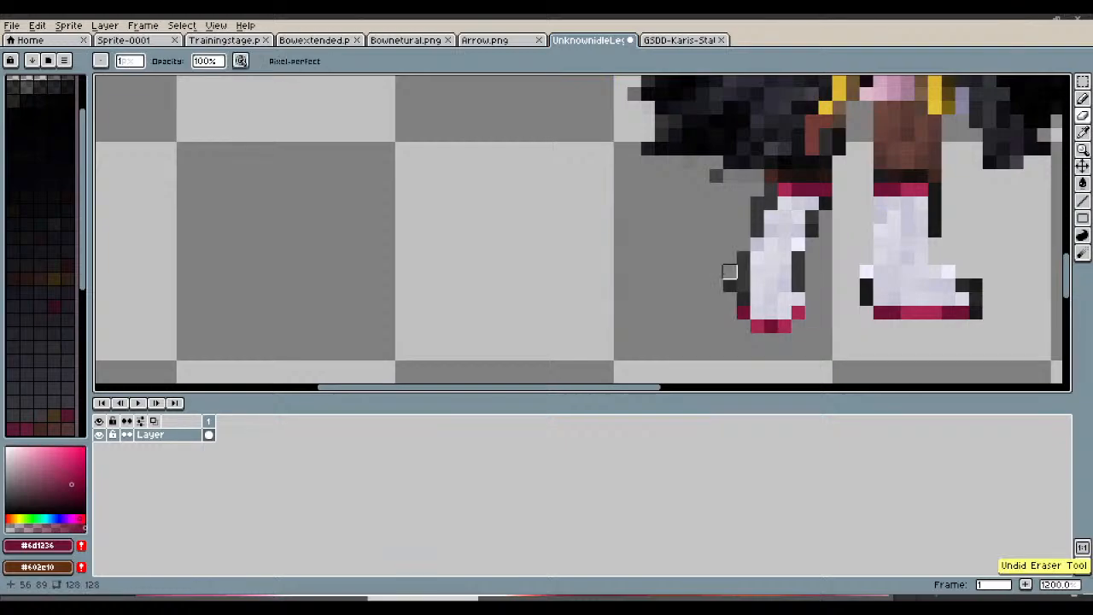
pyautogui.click(729, 285)
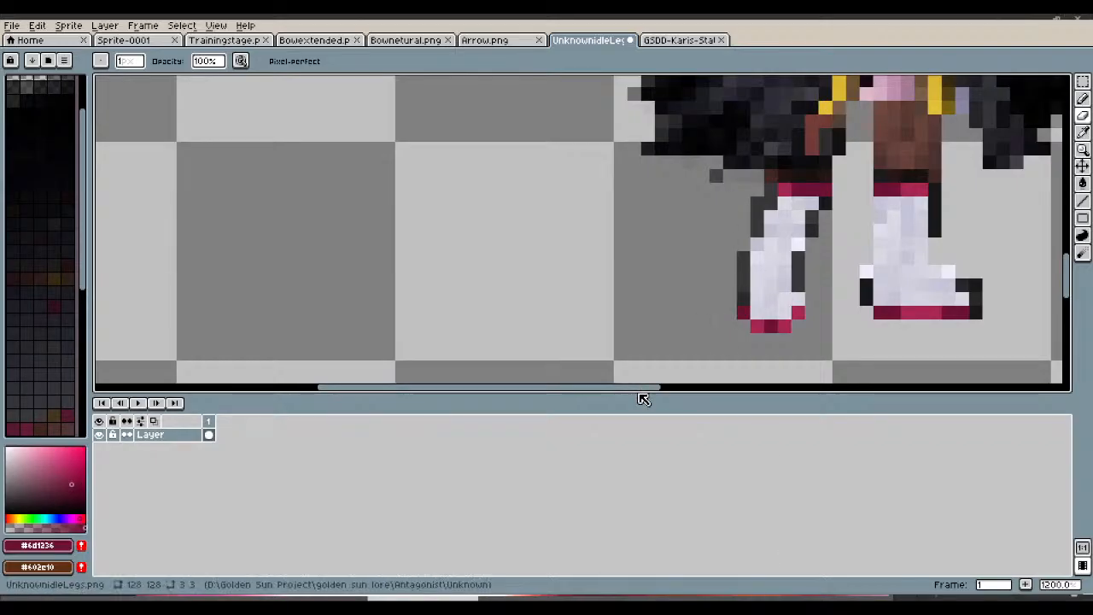
# Step: Examine the retouched legs and crimson boot trim up close and against the whole cloaked figure
pyautogui.moveTo(641, 394); pyautogui.dragTo(748, 395)
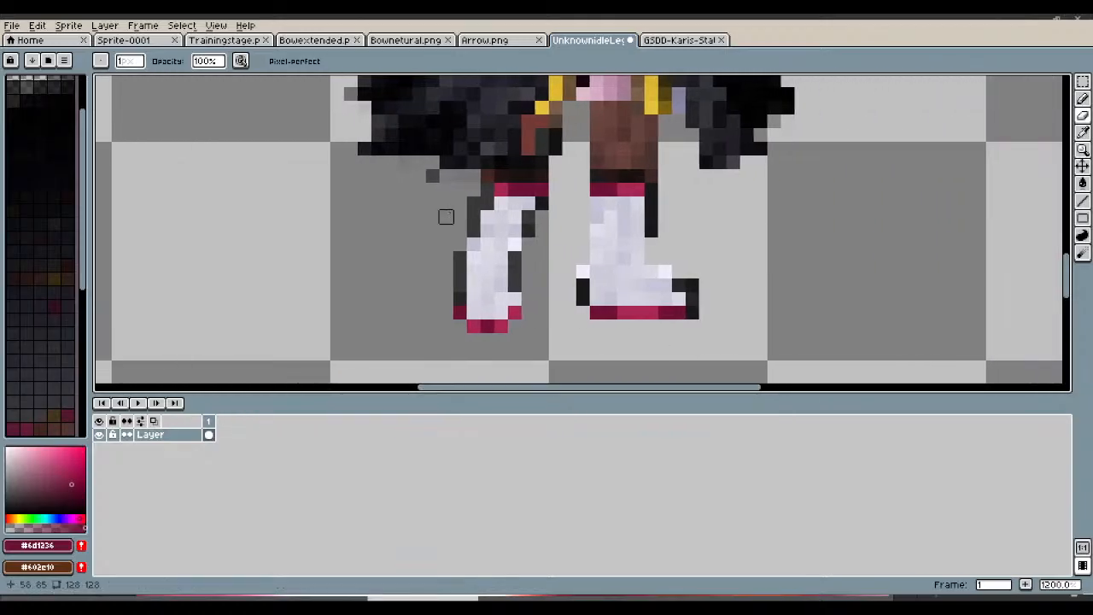
pyautogui.scroll(-5, 446, 196)
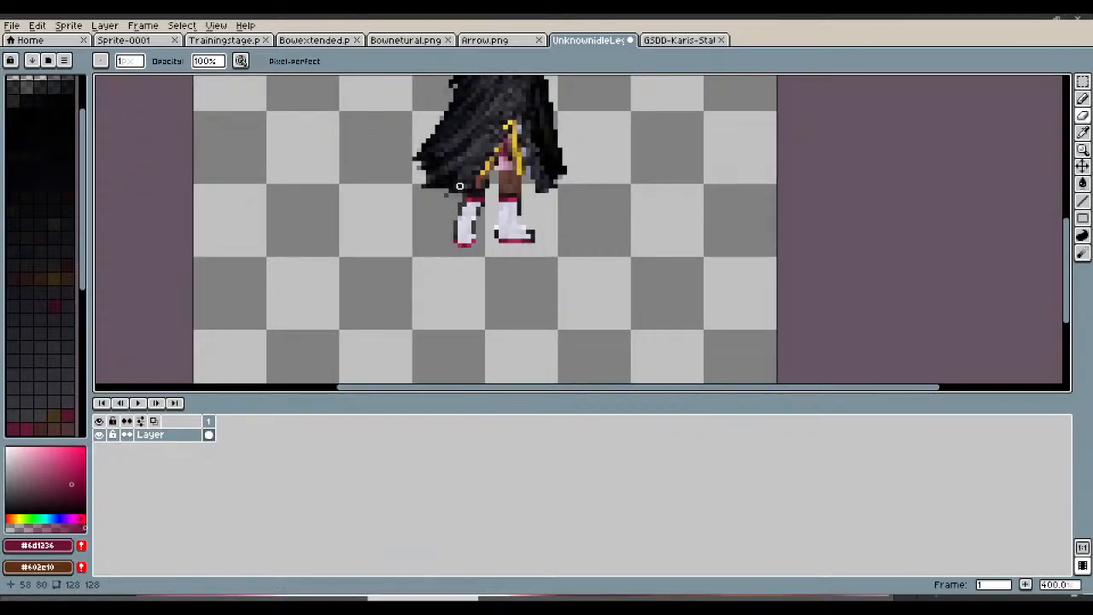
pyautogui.scroll(3, 459, 185)
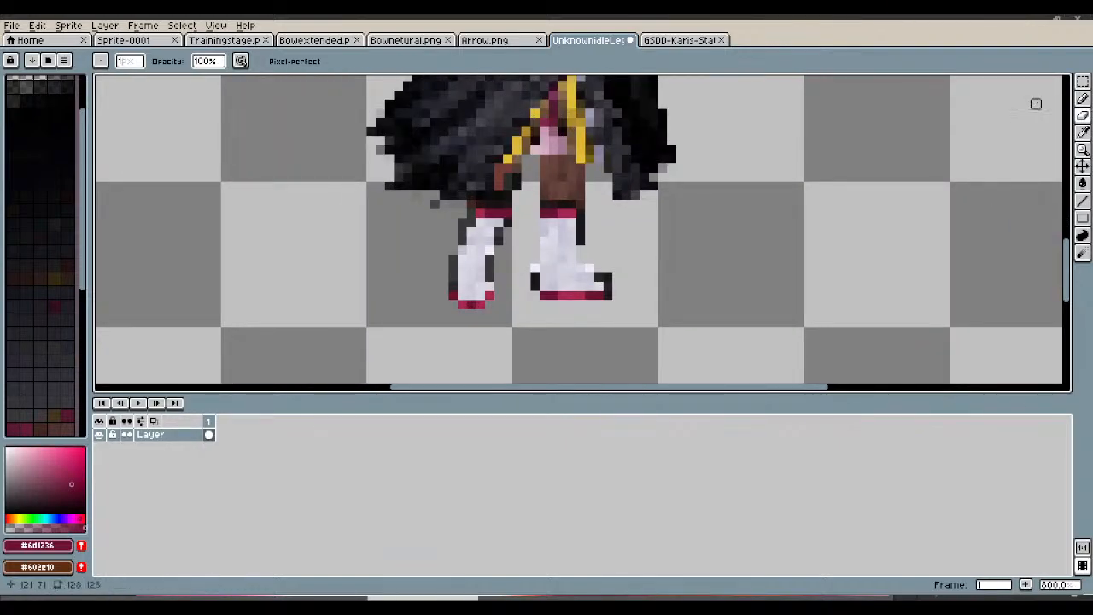
pyautogui.scroll(-5, 644, 115)
pyautogui.scroll(2, 647, 123)
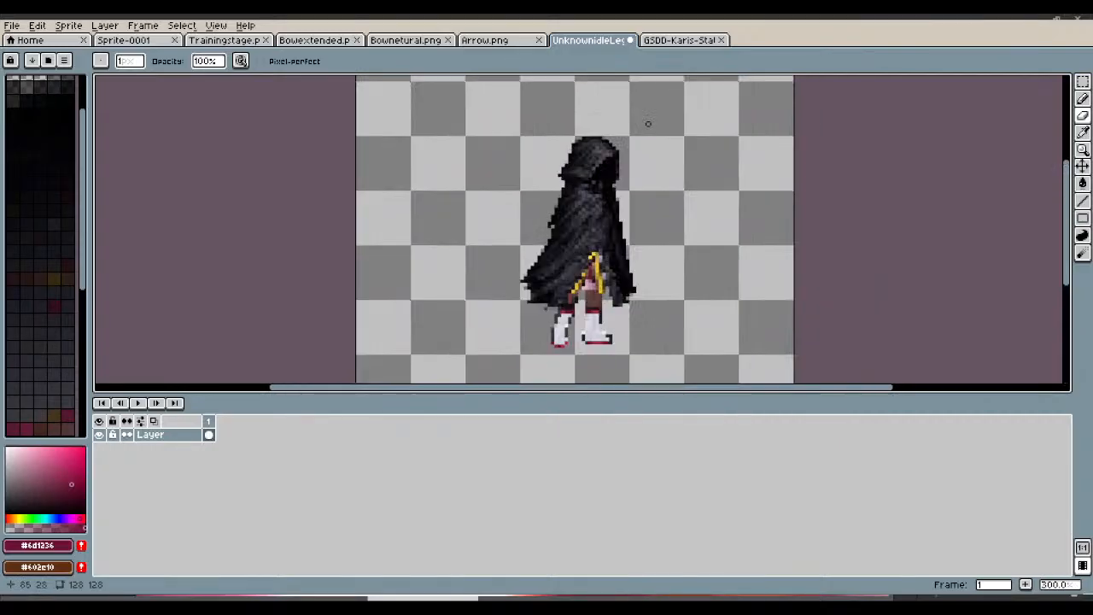
pyautogui.scroll(1, 574, 282)
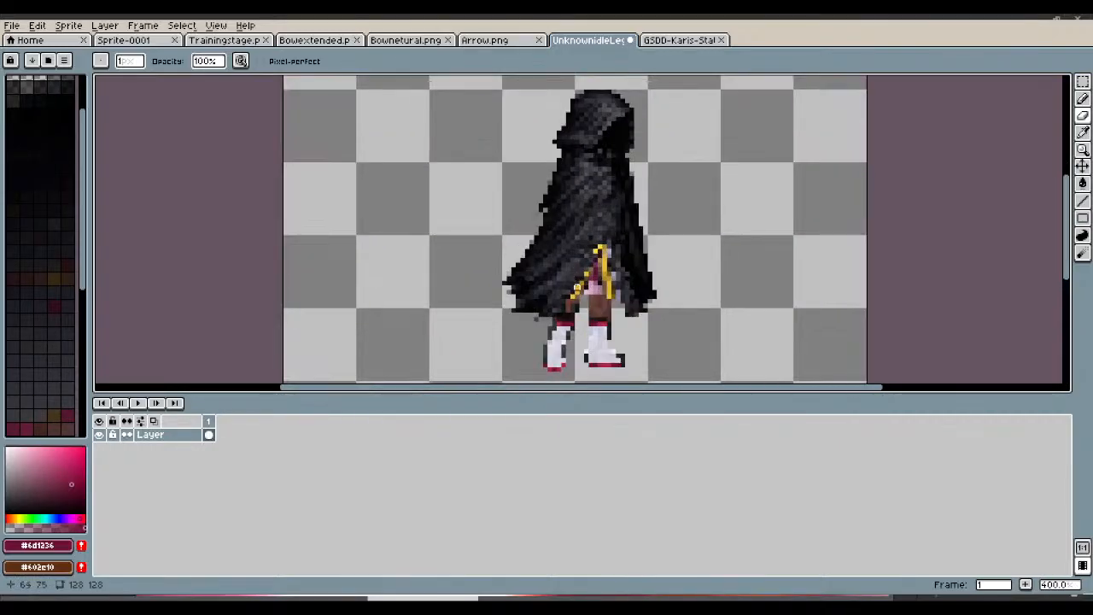
pyautogui.scroll(5, 577, 287)
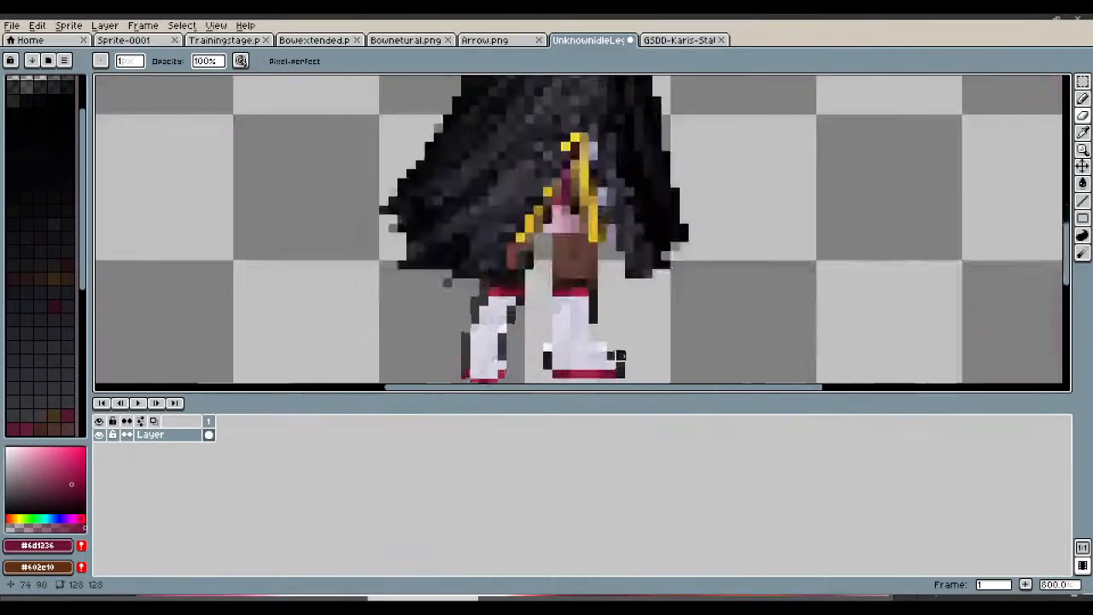
pyautogui.scroll(-1, 960, 141)
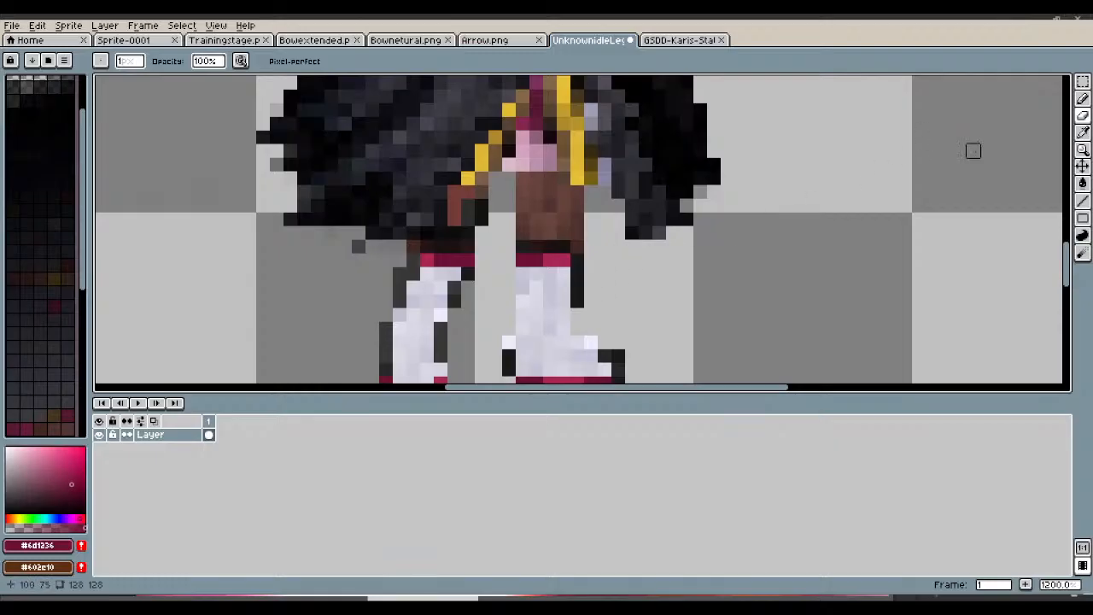
pyautogui.scroll(1, 965, 148)
pyautogui.scroll(-5, 795, 246)
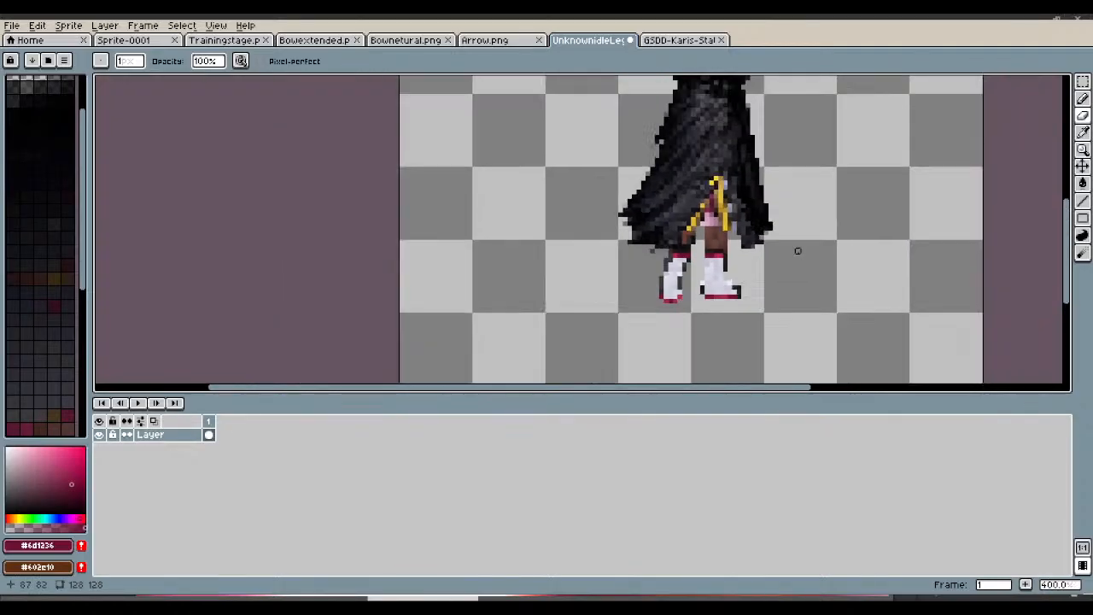
# Step: Save UnknownidleLegs.png and copy the whole cloaked figure with a 61 by 76 pixel rectangular selection
pyautogui.click(12, 25)
pyautogui.click(23, 82)
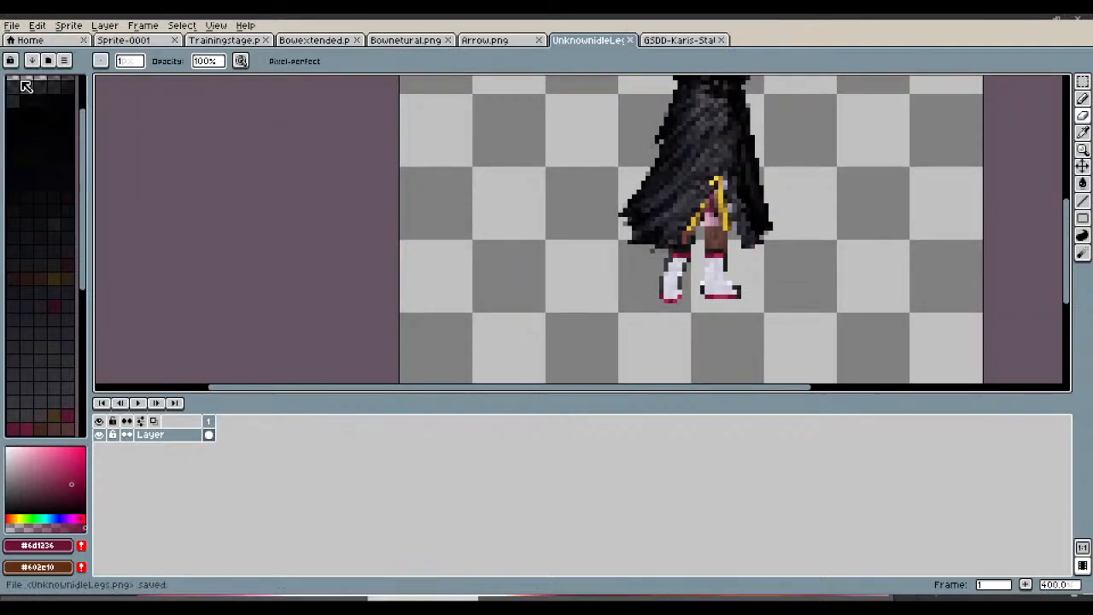
pyautogui.click(1082, 81)
pyautogui.scroll(-3, 909, 161)
pyautogui.scroll(4, 910, 161)
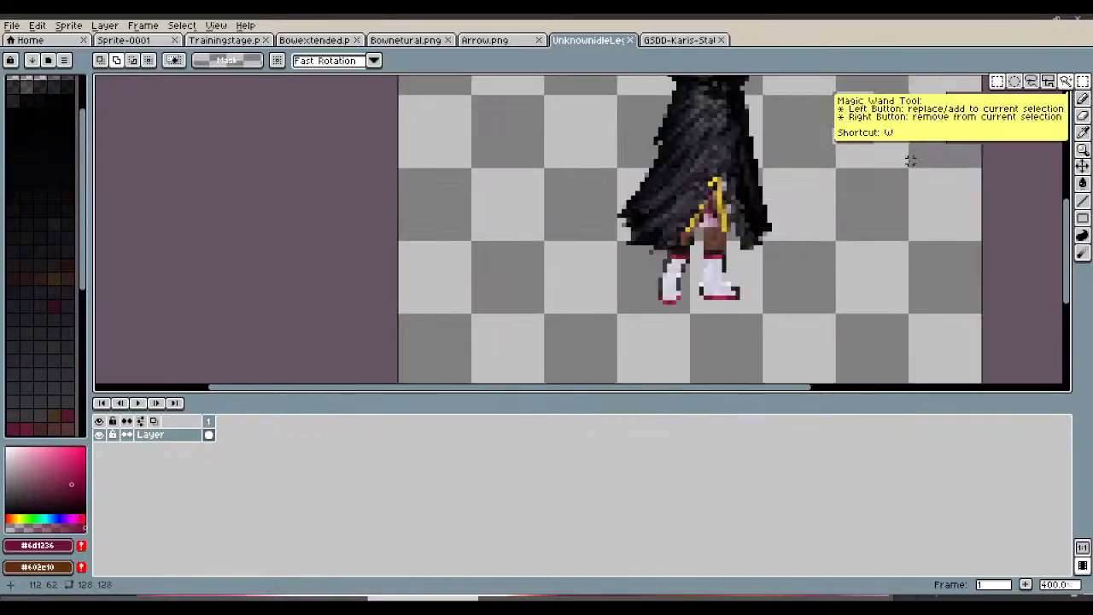
pyautogui.scroll(-4, 912, 175)
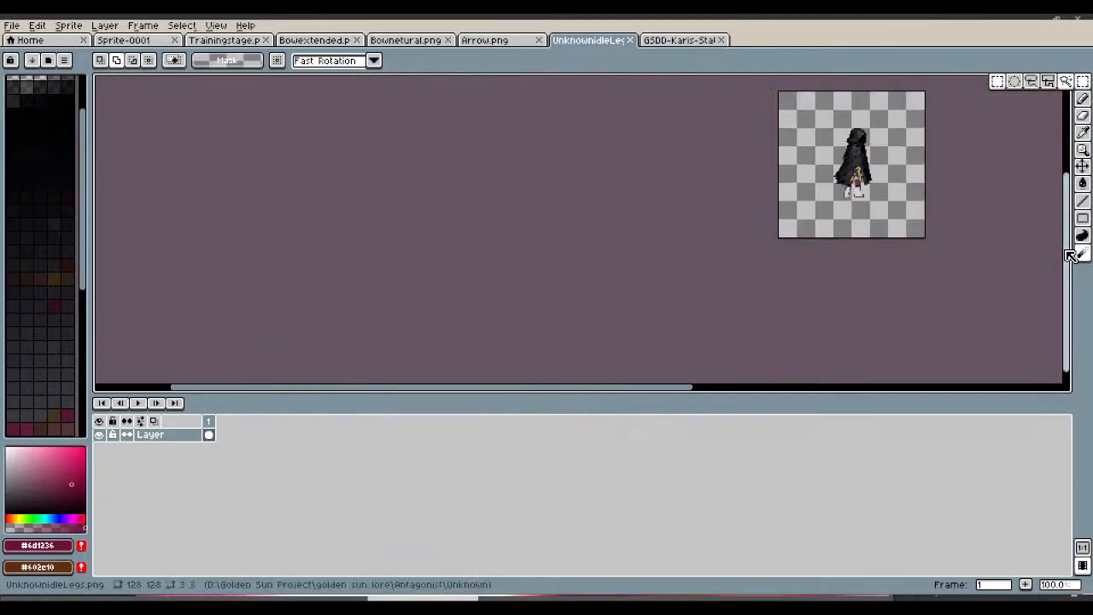
pyautogui.moveTo(1066, 254); pyautogui.dragTo(1066, 227)
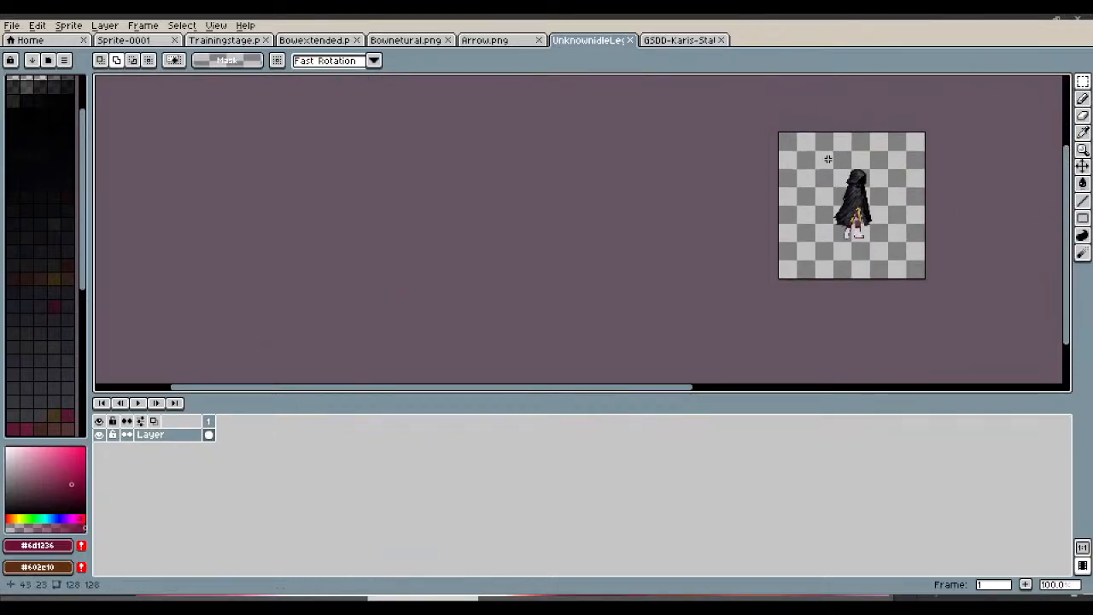
pyautogui.moveTo(819, 154); pyautogui.dragTo(893, 248)
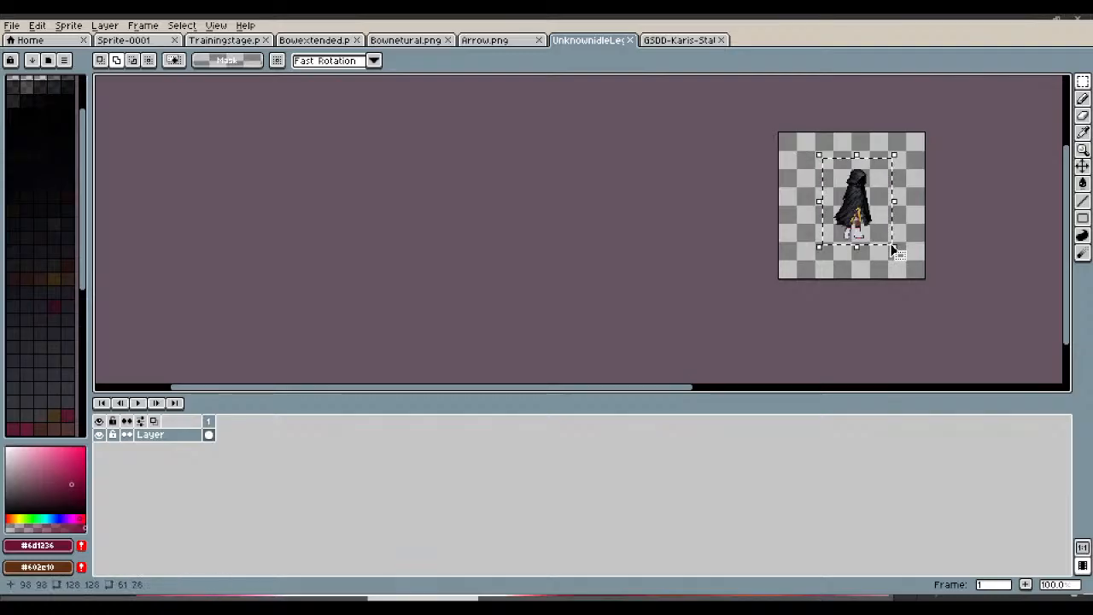
# Step: Paste the copied cloaked figure into Sprite-0001 at position 38, 22 and commit its placement
pyautogui.click(129, 45)
pyautogui.hotkey('ctrl', 'v')
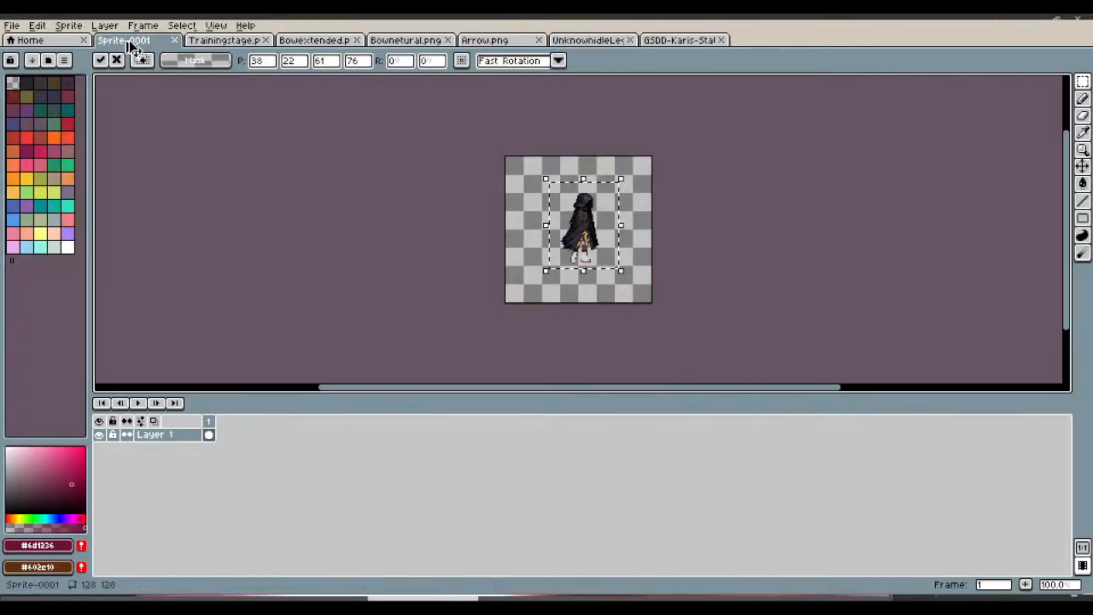
pyautogui.scroll(3, 628, 229)
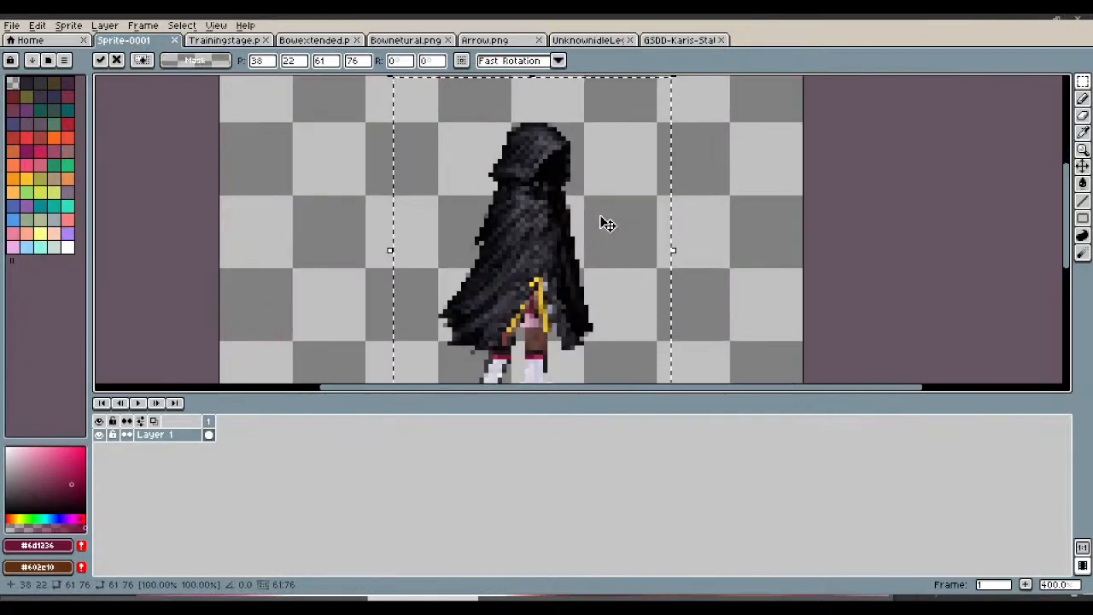
pyautogui.press('Return')
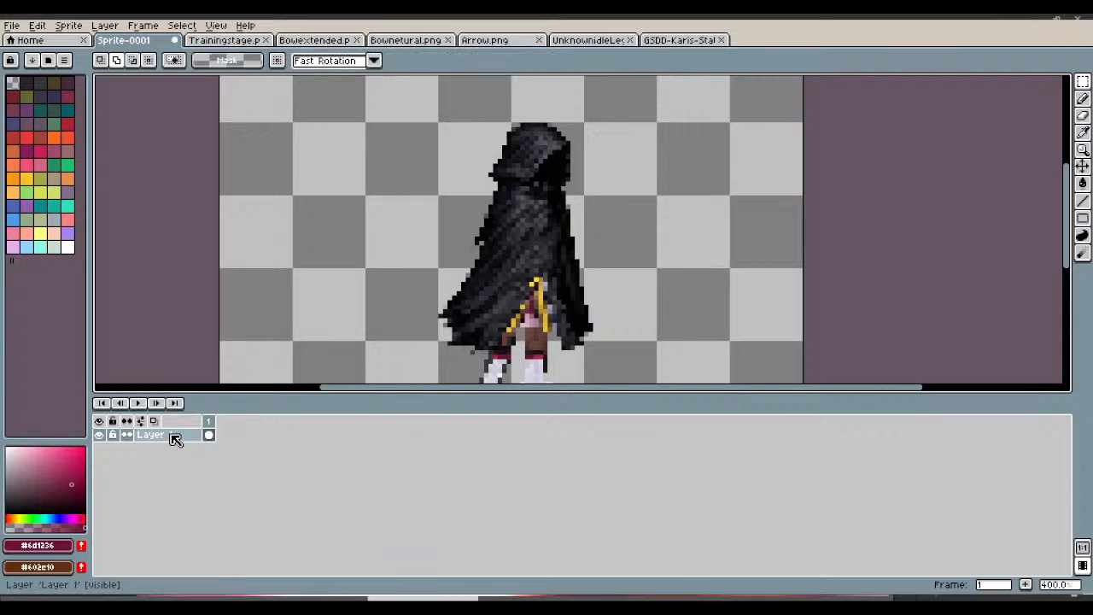
# Step: Add a new layer above the figure in Sprite-0001 and rename the figure's layer as Body
pyautogui.rightClick(175, 437)
pyautogui.moveTo(189, 460)
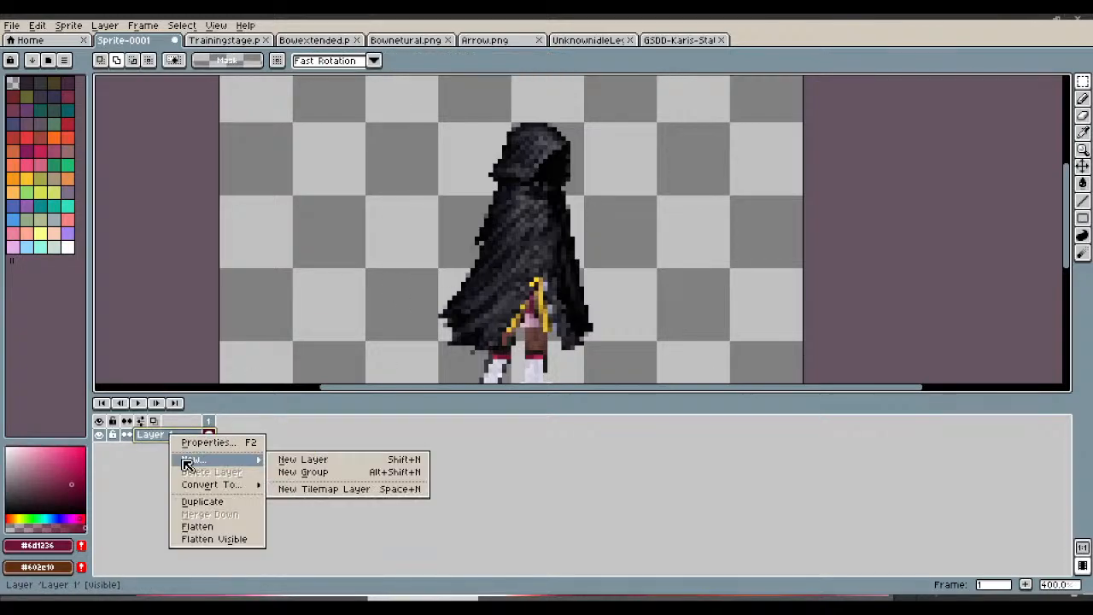
pyautogui.click(306, 462)
pyautogui.doubleClick(162, 450)
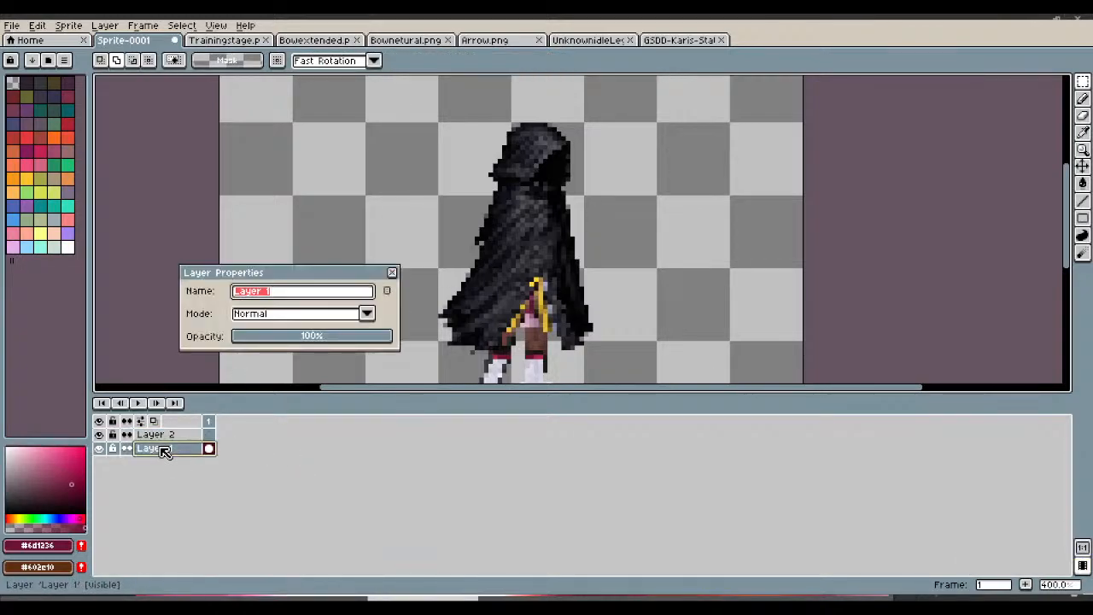
pyautogui.write('Body')
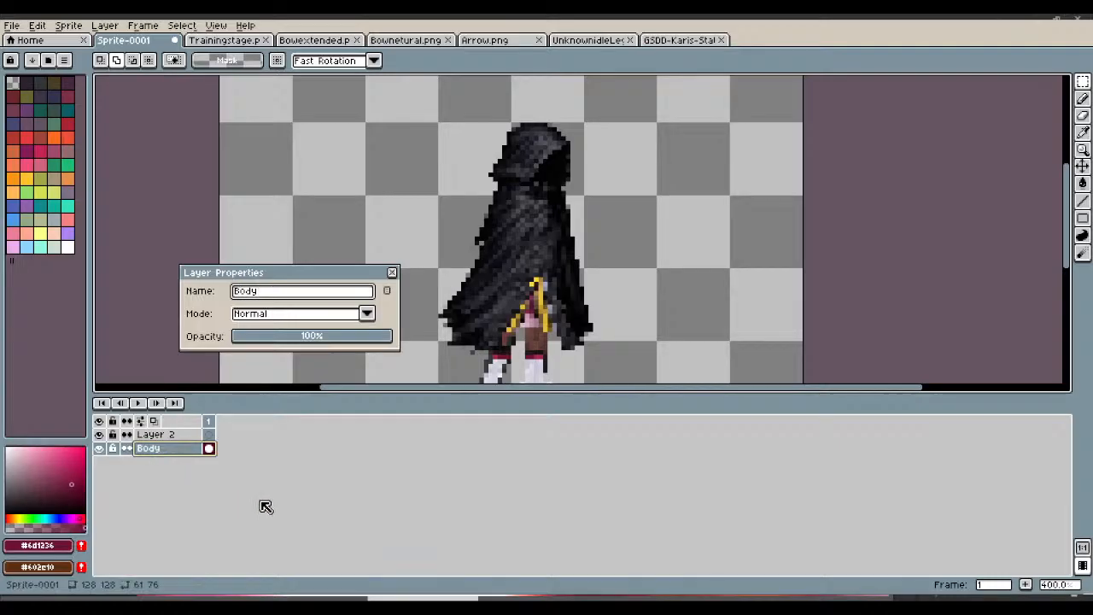
# Step: Erase the pale blue pixels at the tip of the outstretched hand in JC-Poke.png and save the file
pyautogui.click(391, 272)
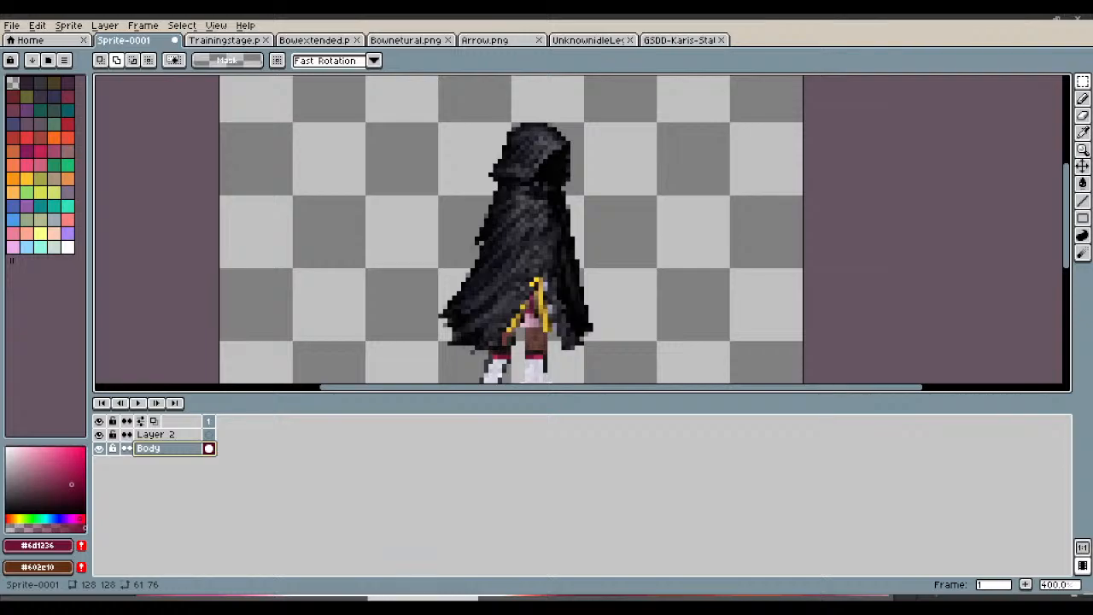
pyautogui.scroll(3, 615, 204)
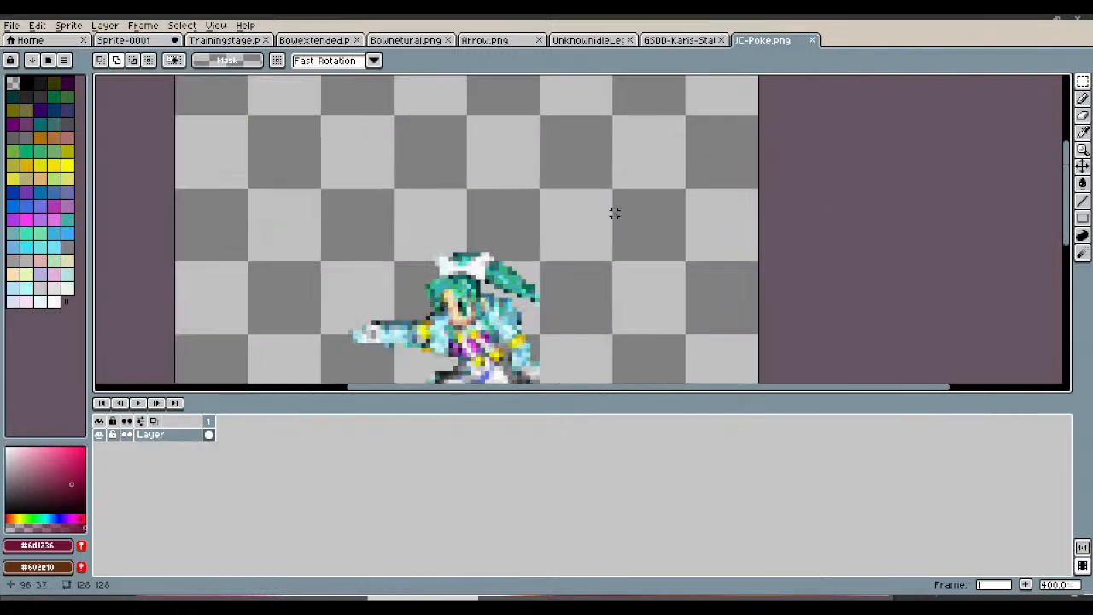
pyautogui.scroll(-1, 615, 212)
pyautogui.scroll(3, 615, 213)
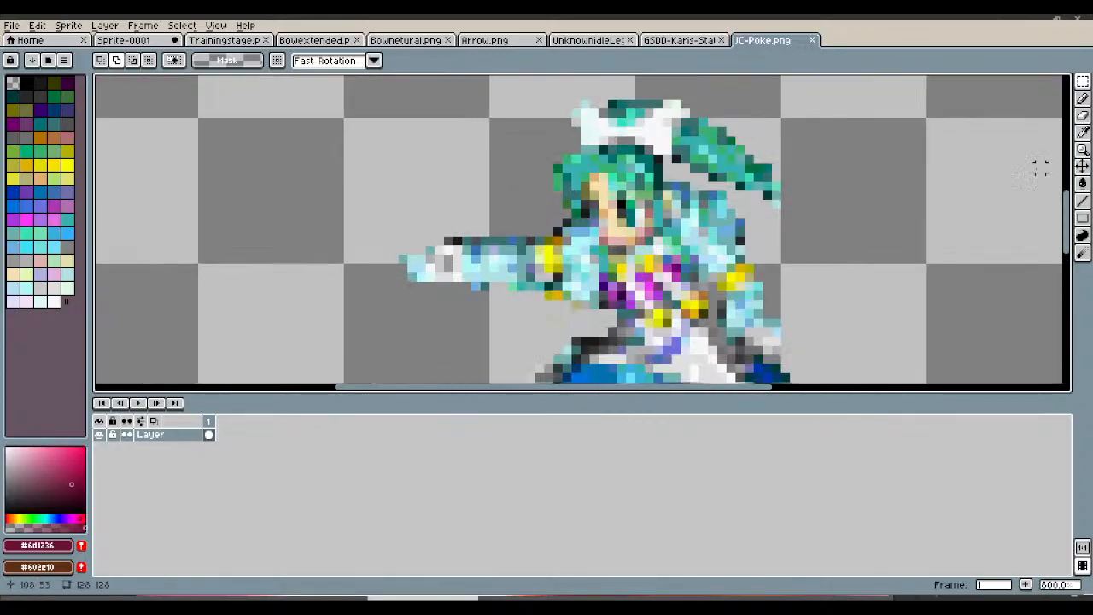
pyautogui.click(1083, 115)
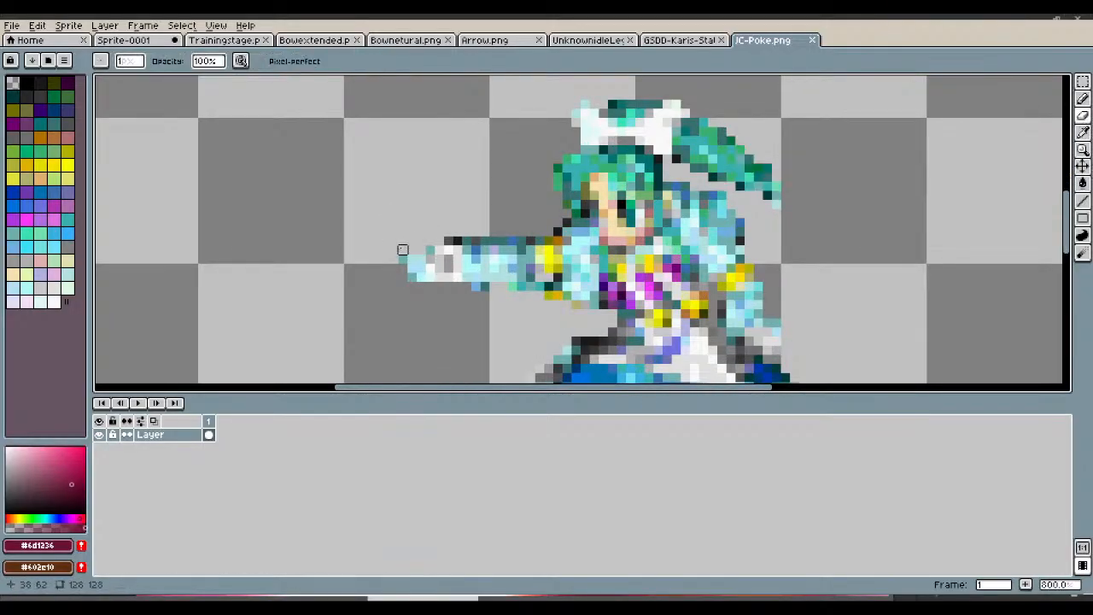
pyautogui.moveTo(411, 257)
pyautogui.mouseDown()
pyautogui.moveTo(412, 270)
pyautogui.moveTo(421, 259)
pyautogui.moveTo(413, 268)
pyautogui.mouseUp()
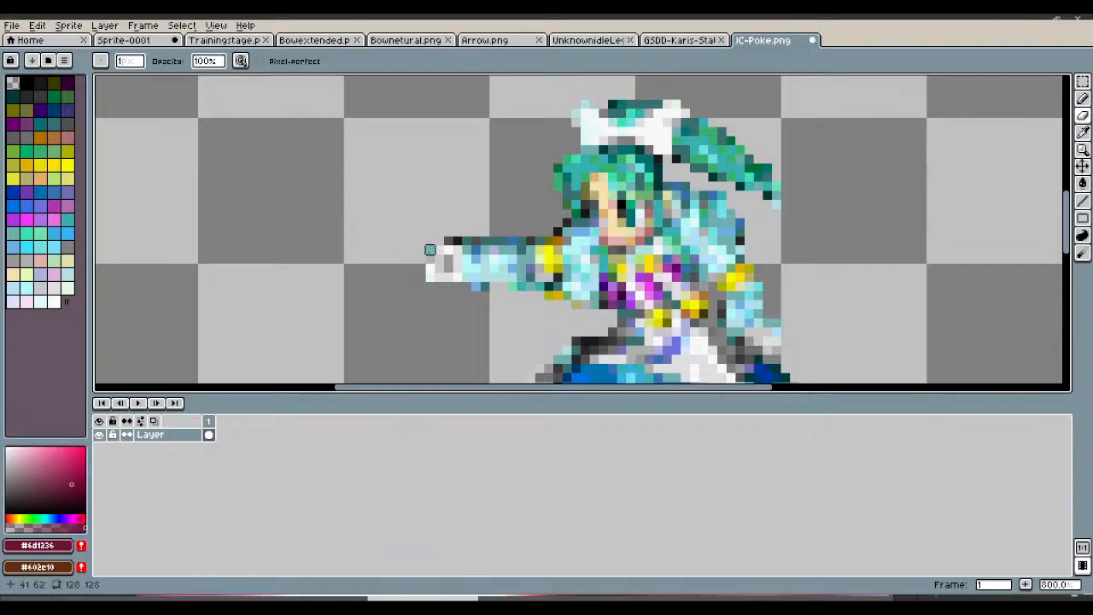
pyautogui.scroll(-4, 435, 239)
pyautogui.scroll(4, 461, 208)
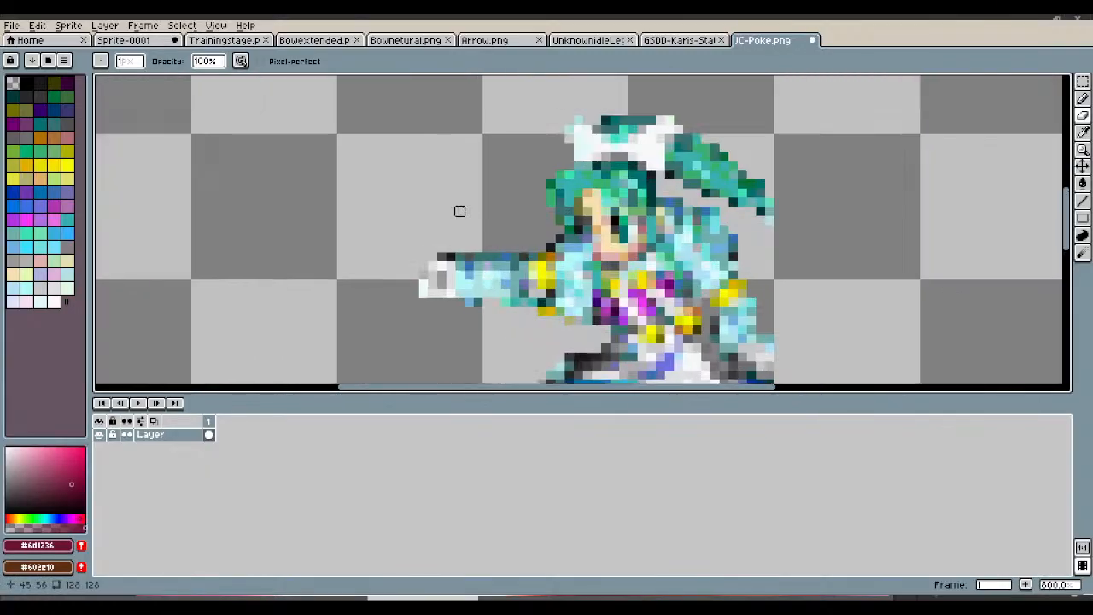
pyautogui.scroll(-2, 459, 211)
pyautogui.hotkey('ctrl', 's')
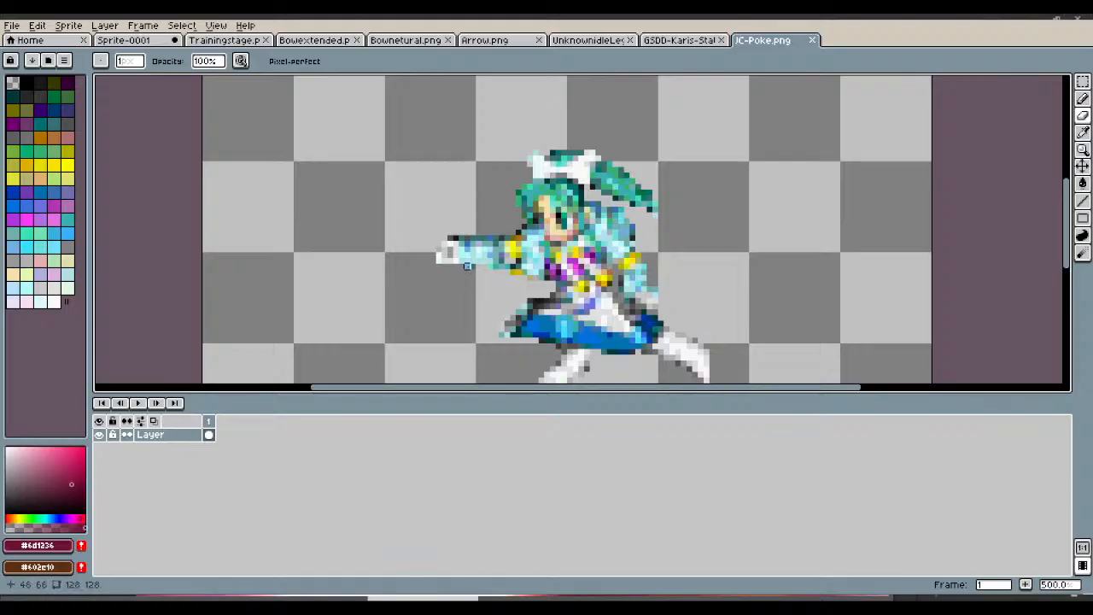
# Step: Copy the outstretched forearm and hand in JC-Poke.png with a 17 by 9 pixel rectangular selection
pyautogui.scroll(5, 466, 266)
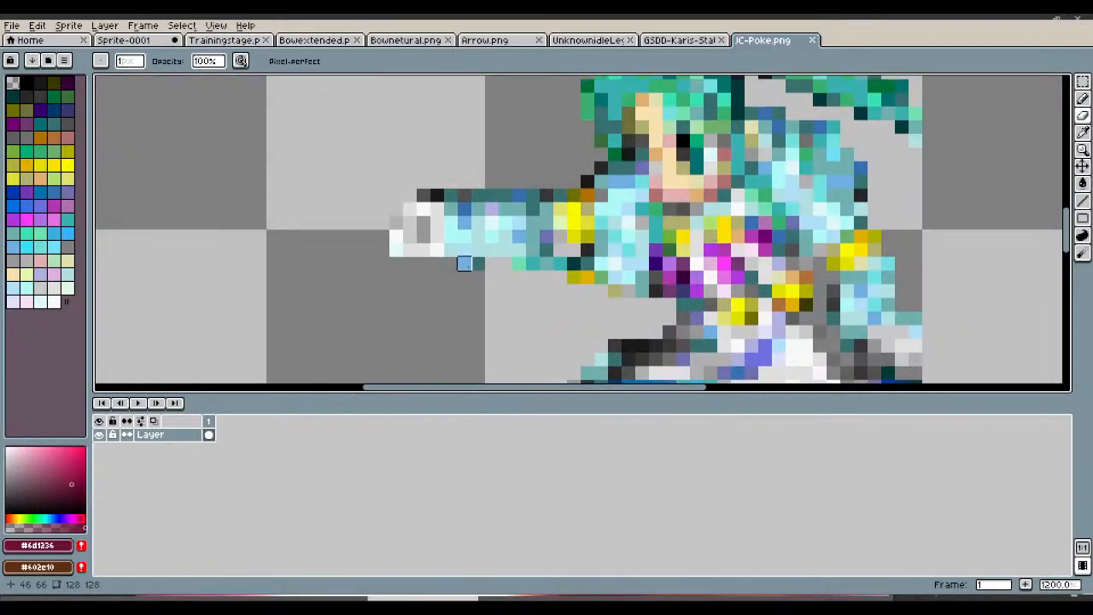
pyautogui.click(1083, 81)
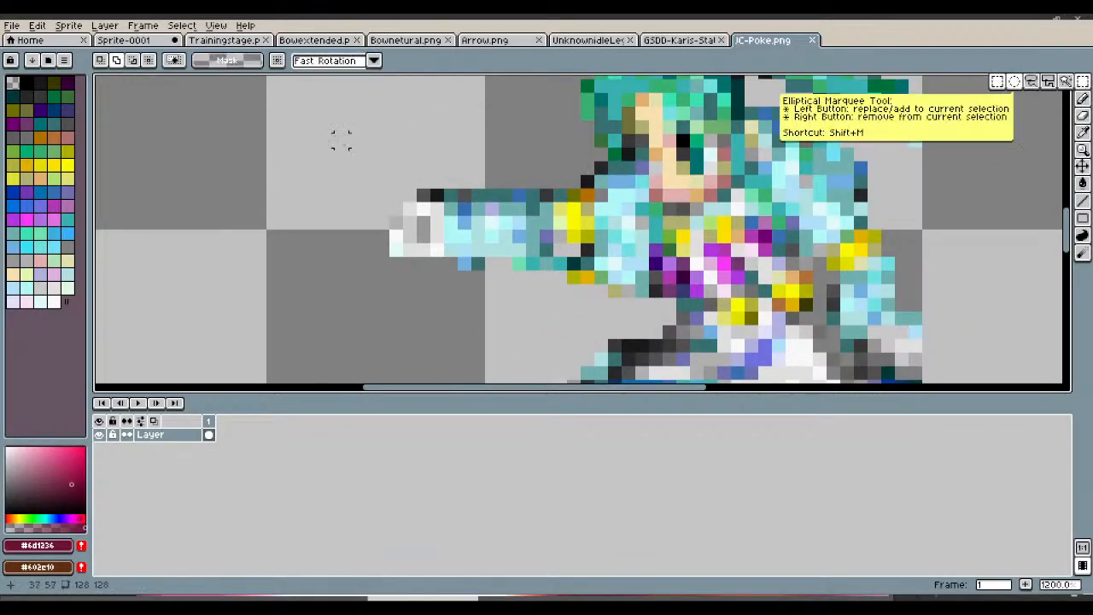
pyautogui.moveTo(339, 166); pyautogui.dragTo(561, 281)
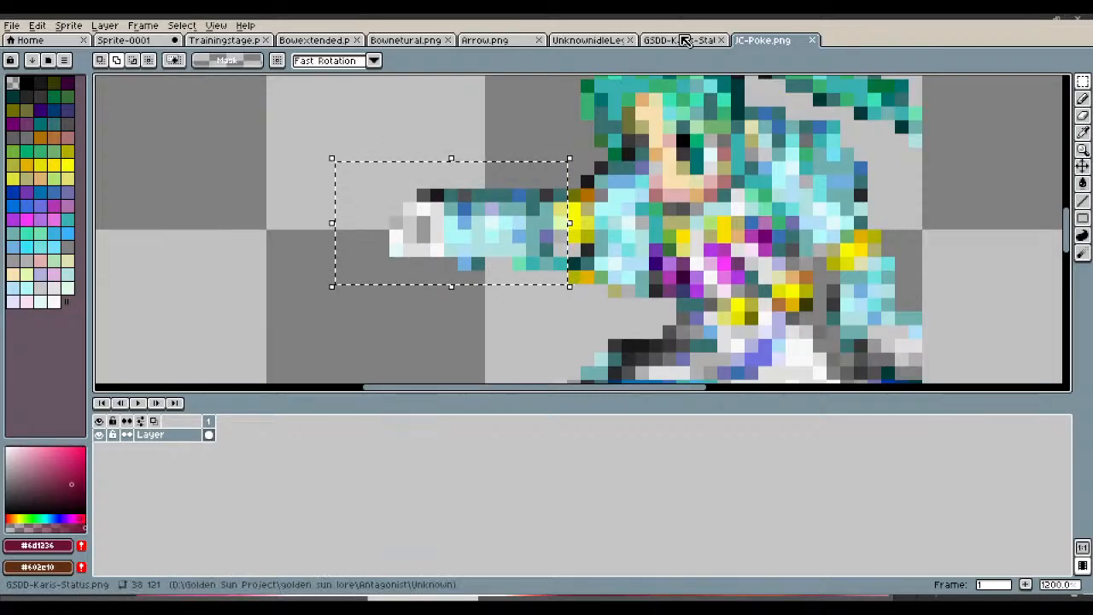
# Step: Close UnknownidleLegs.png and rename Layer 2 in Sprite-0001 as LeftArm
pyautogui.click(593, 43)
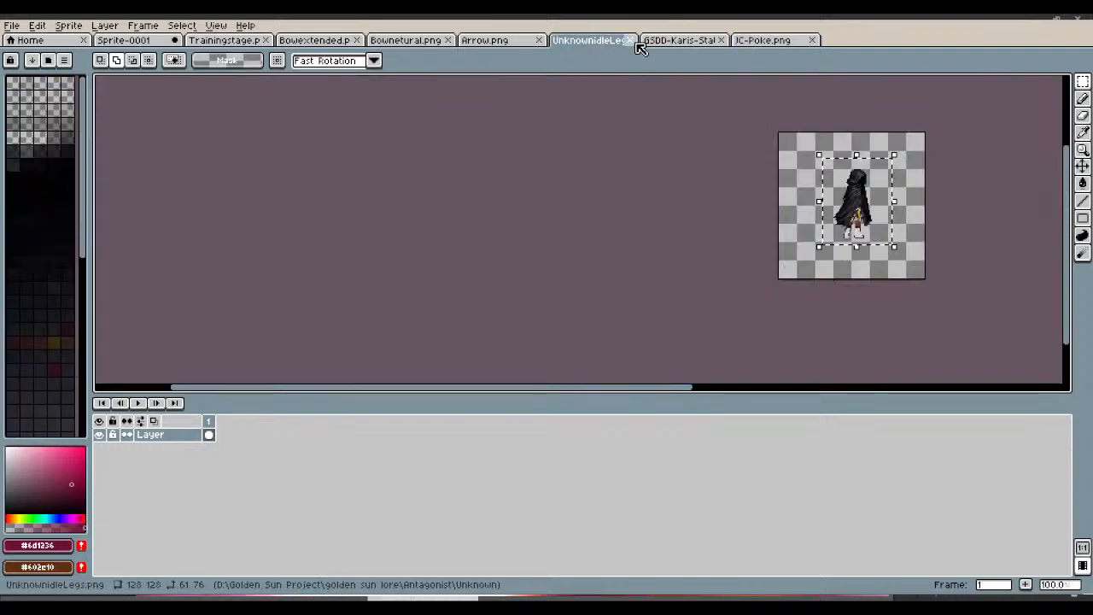
pyautogui.click(630, 40)
pyautogui.click(153, 43)
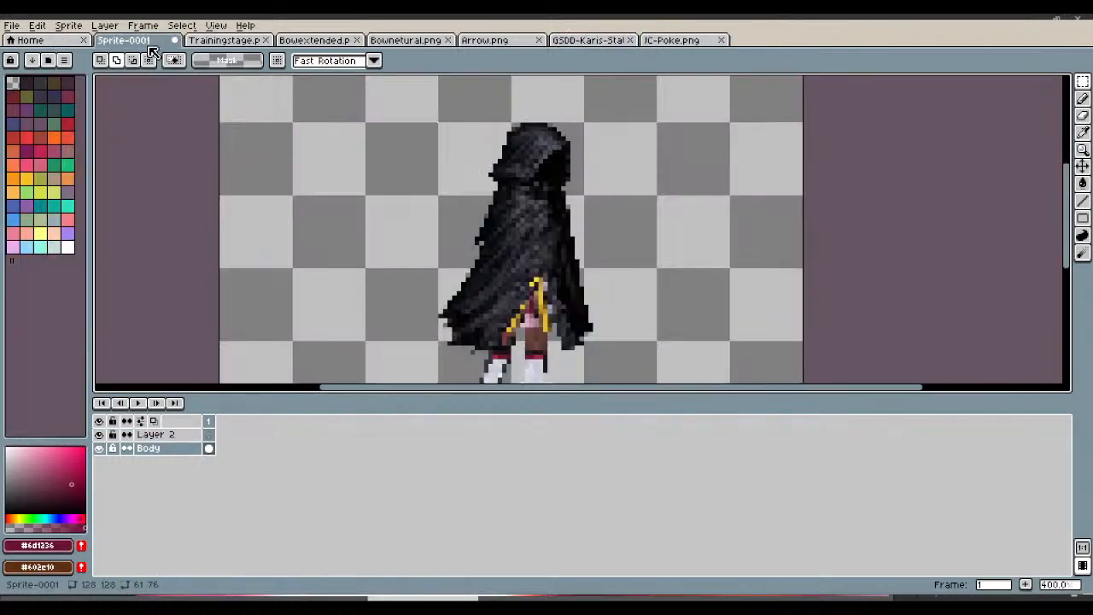
pyautogui.click(175, 435)
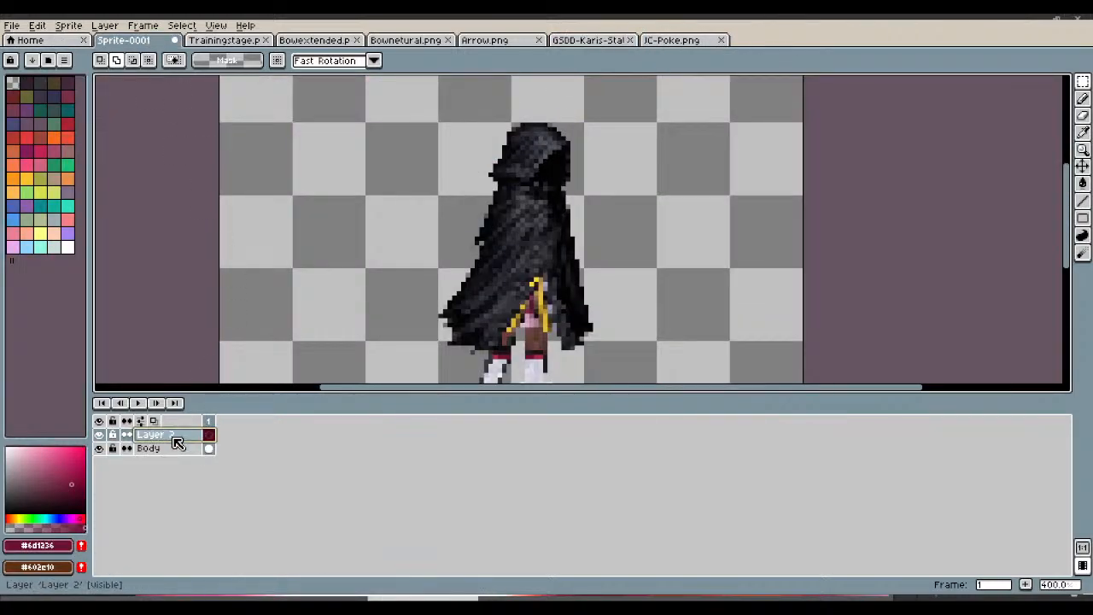
pyautogui.doubleClick(175, 438)
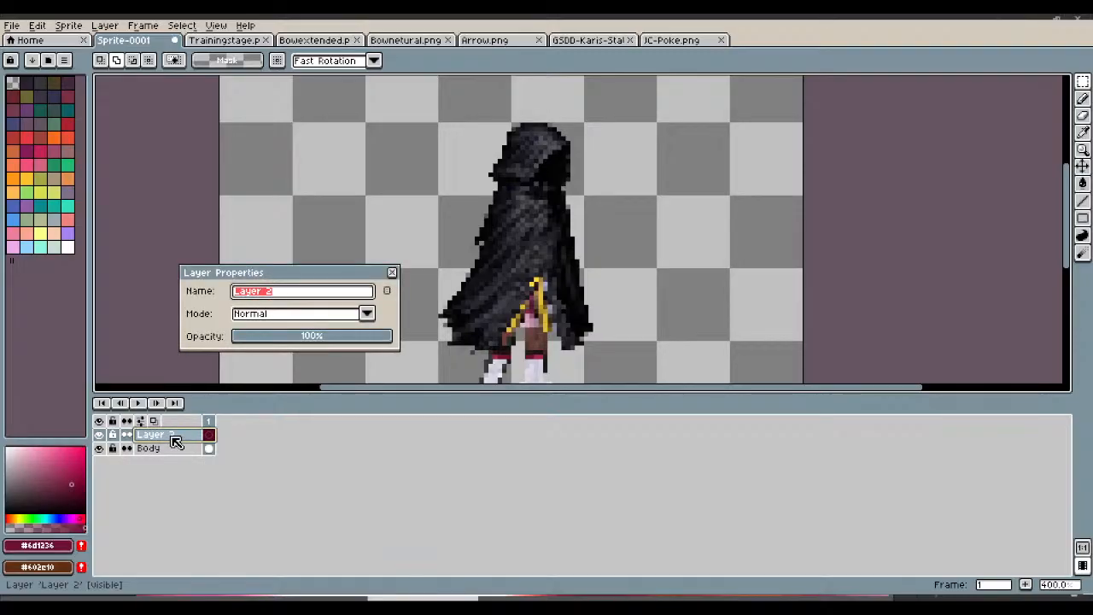
pyautogui.write('LeftArm')
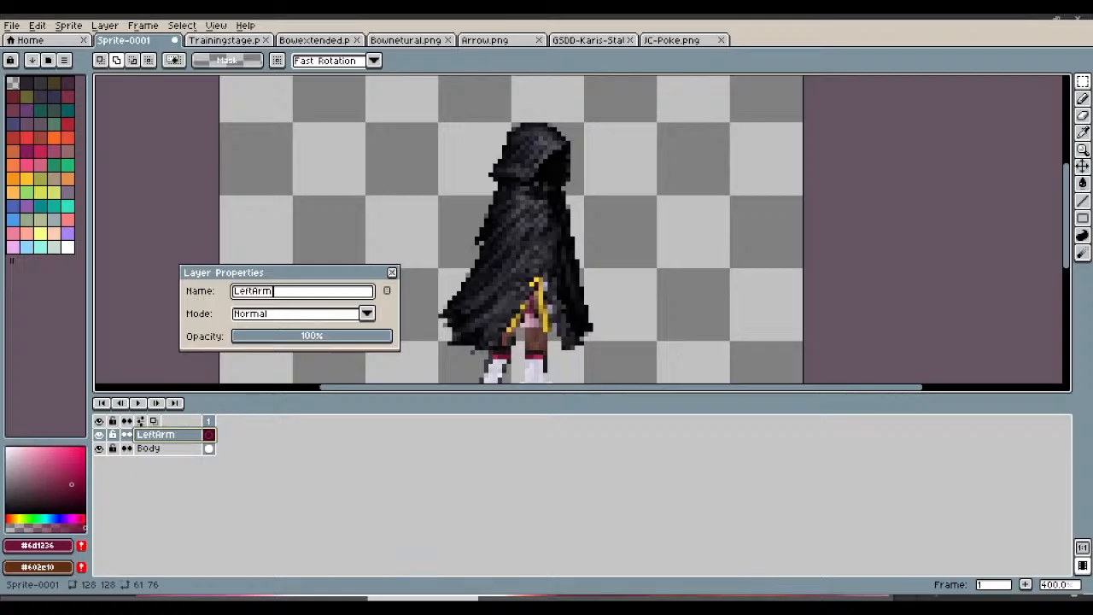
pyautogui.click(392, 272)
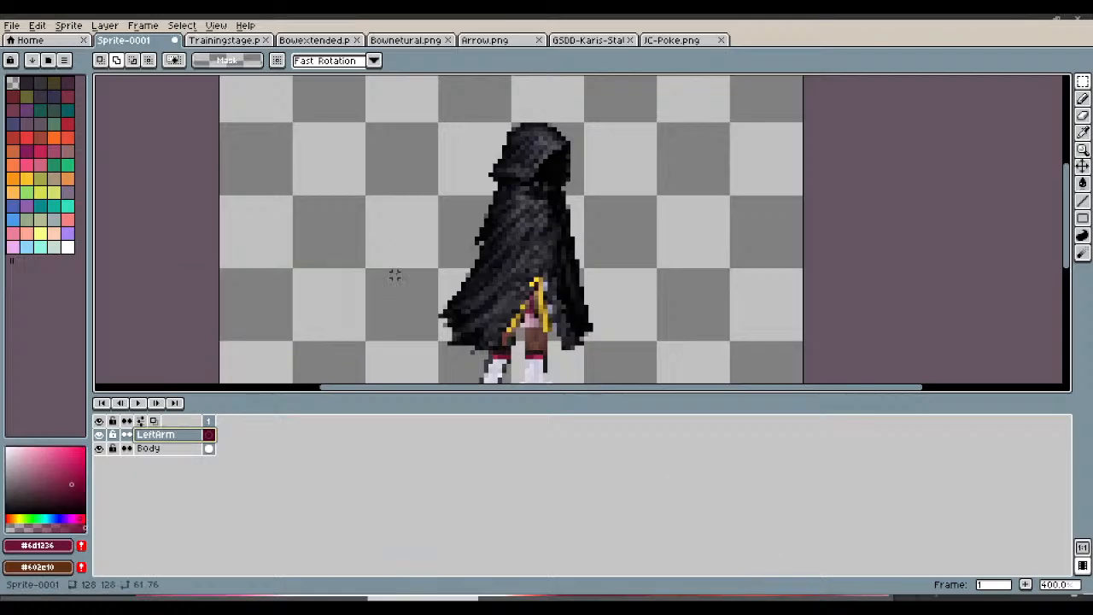
# Step: Paste the copied forearm, flipped horizontally, onto the LeftArm layer at position 15, 50 beside the cloaked figure
pyautogui.hotkey('ctrl', 'v')
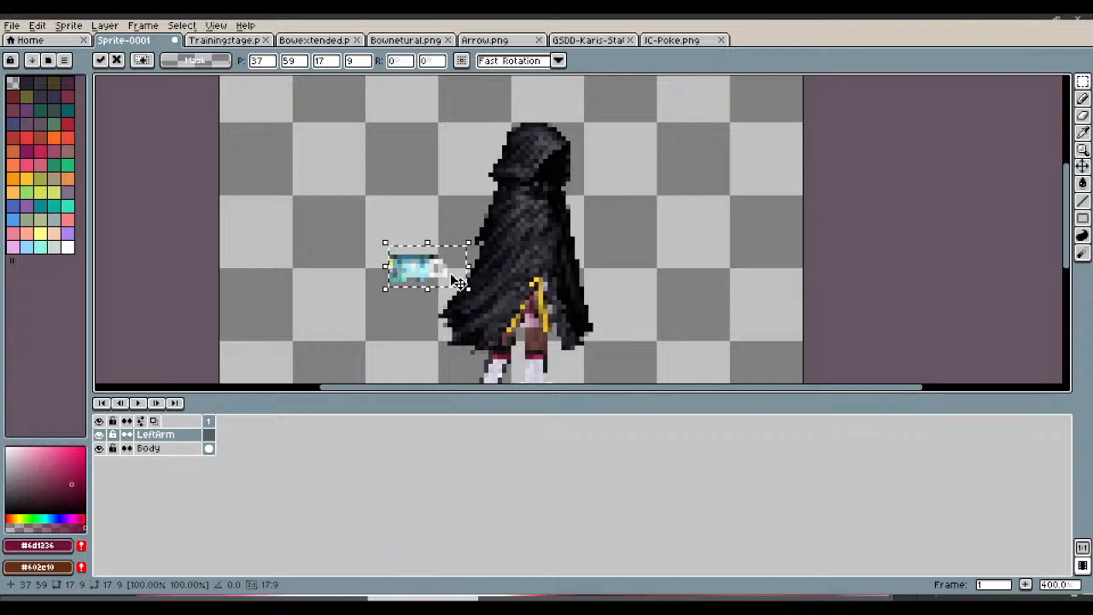
pyautogui.moveTo(437, 278); pyautogui.dragTo(336, 236)
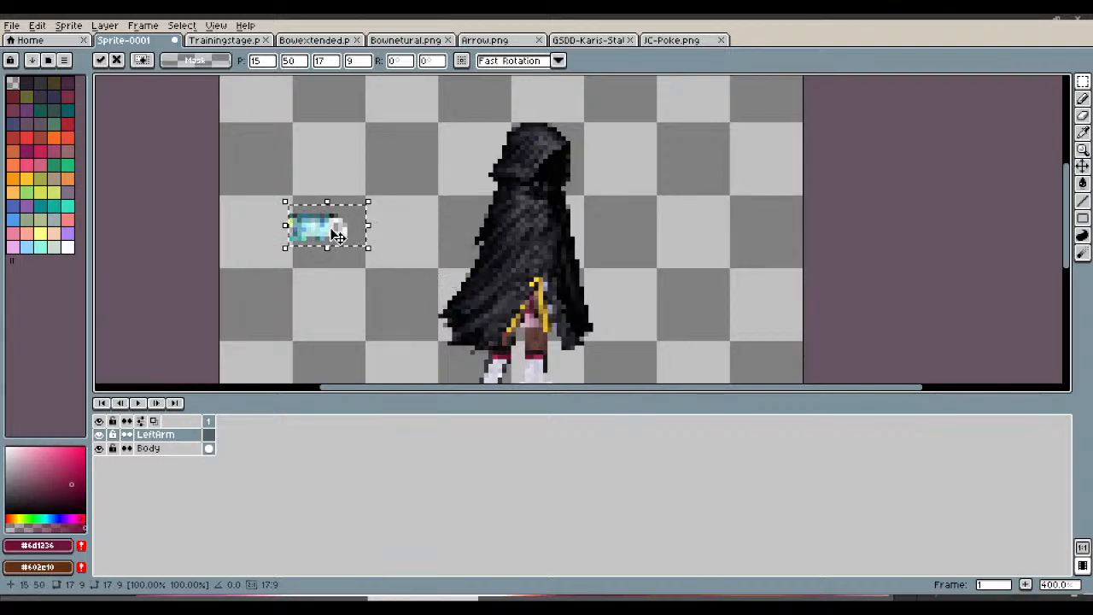
pyautogui.click(349, 188)
pyautogui.scroll(1, 315, 230)
pyautogui.scroll(4, 315, 230)
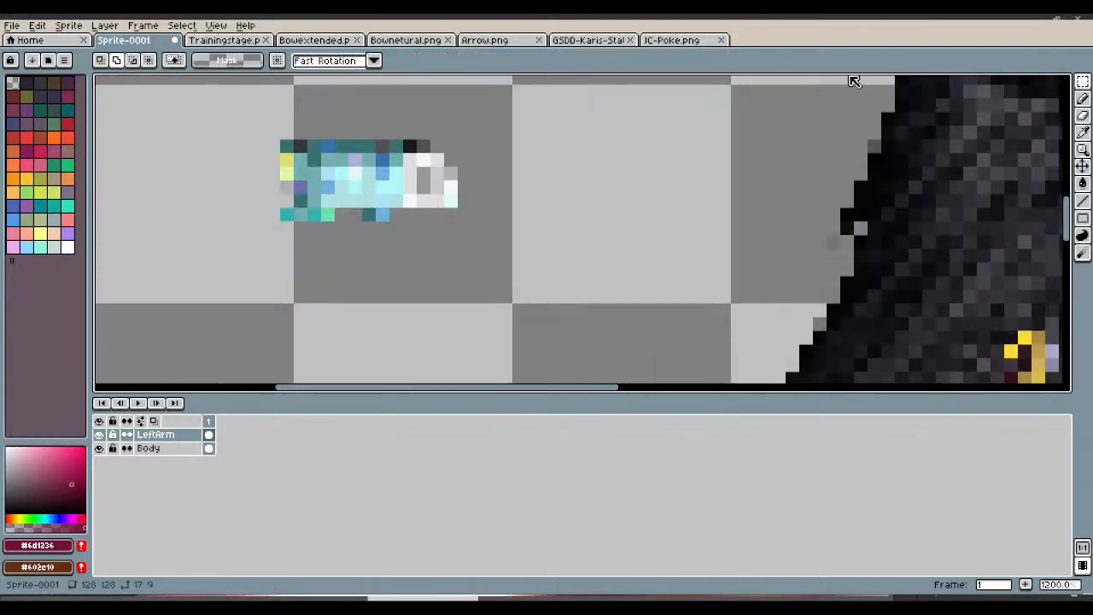
# Step: Copy a 3 by 9 pixel strip of the lavender sleeve in GSDD-Karis-Status.png and return to Sprite-0001
pyautogui.click(584, 41)
pyautogui.scroll(-6, 492, 164)
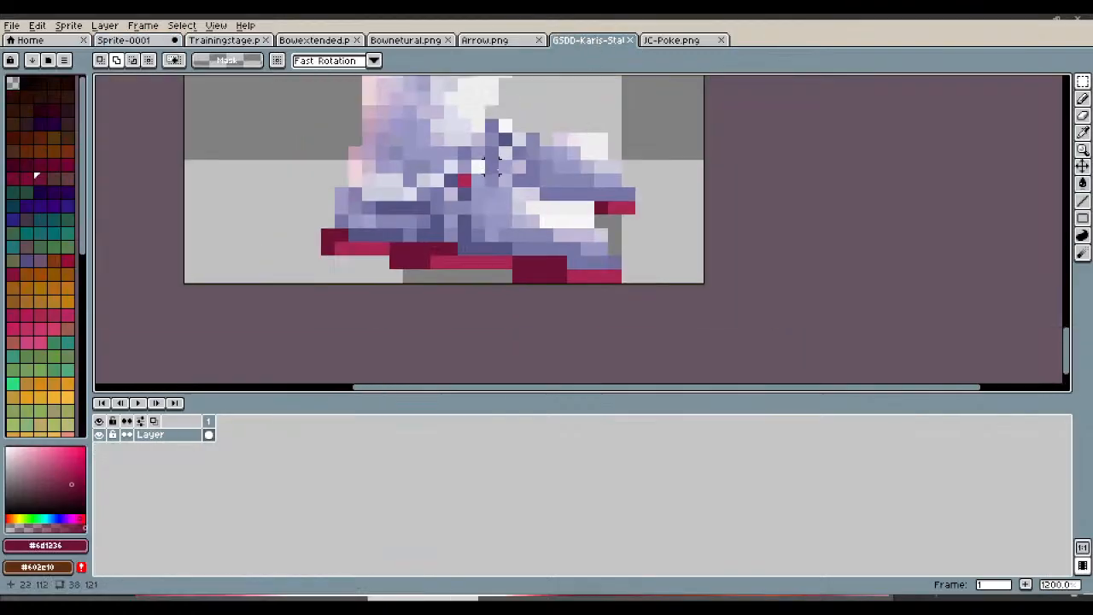
pyautogui.scroll(-2, 467, 125)
pyautogui.scroll(3, 465, 171)
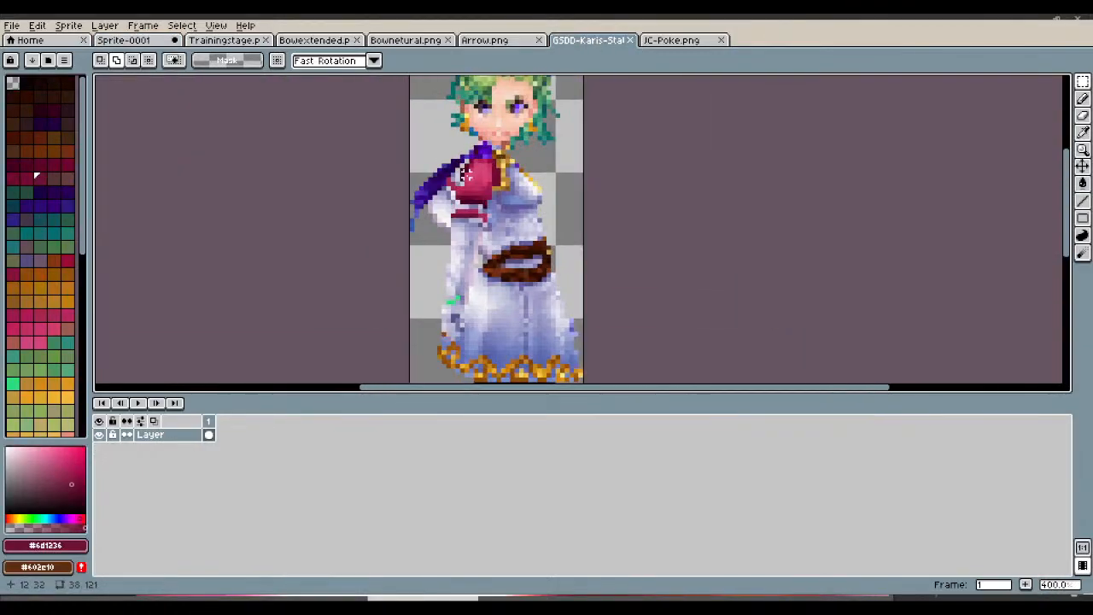
pyautogui.scroll(-2, 461, 213)
pyautogui.scroll(3, 455, 272)
pyautogui.scroll(2, 455, 271)
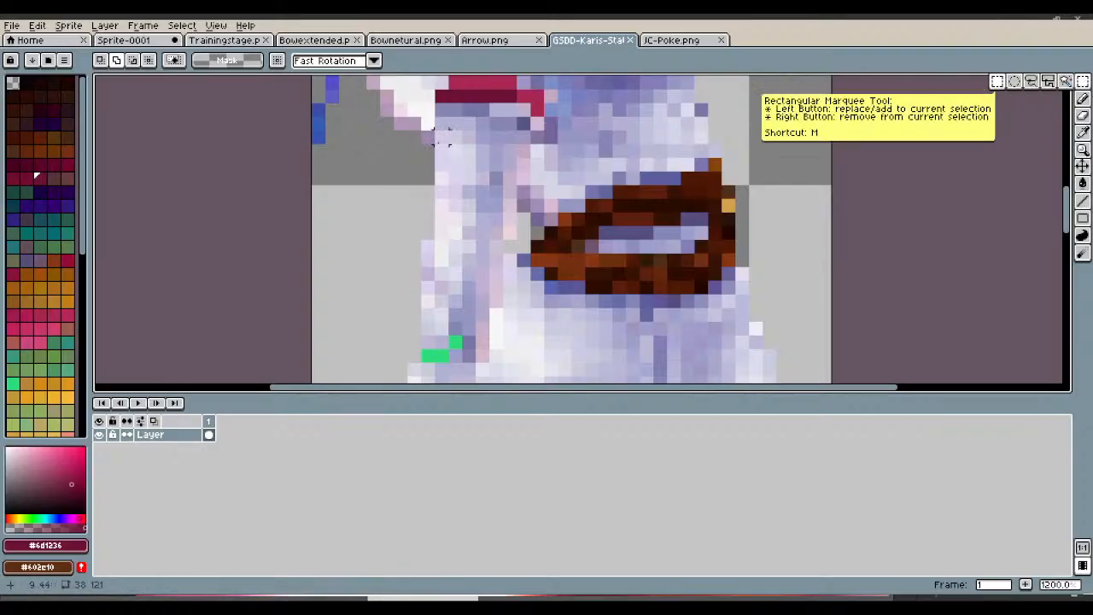
pyautogui.moveTo(437, 159); pyautogui.dragTo(487, 264)
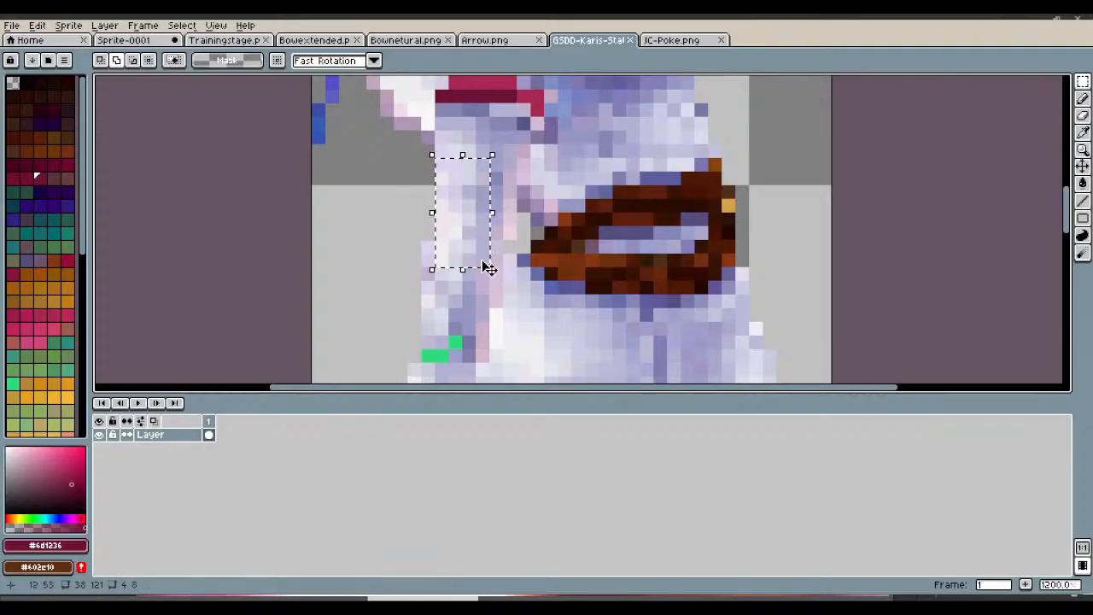
pyautogui.click(454, 152)
pyautogui.moveTo(453, 152); pyautogui.dragTo(491, 267)
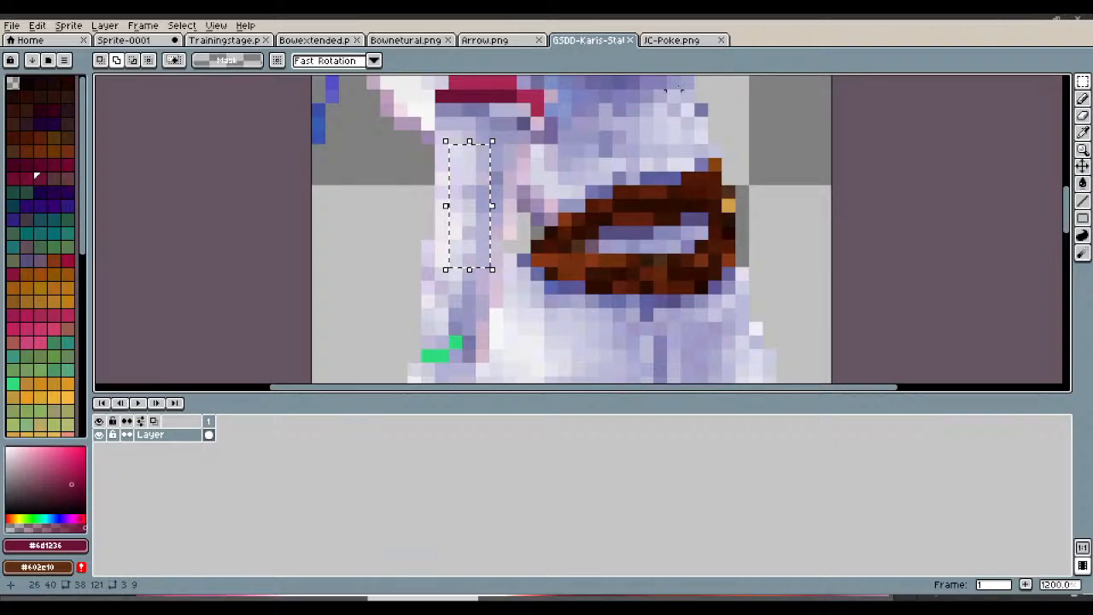
pyautogui.click(130, 41)
pyautogui.hotkey('ctrl', 'v')
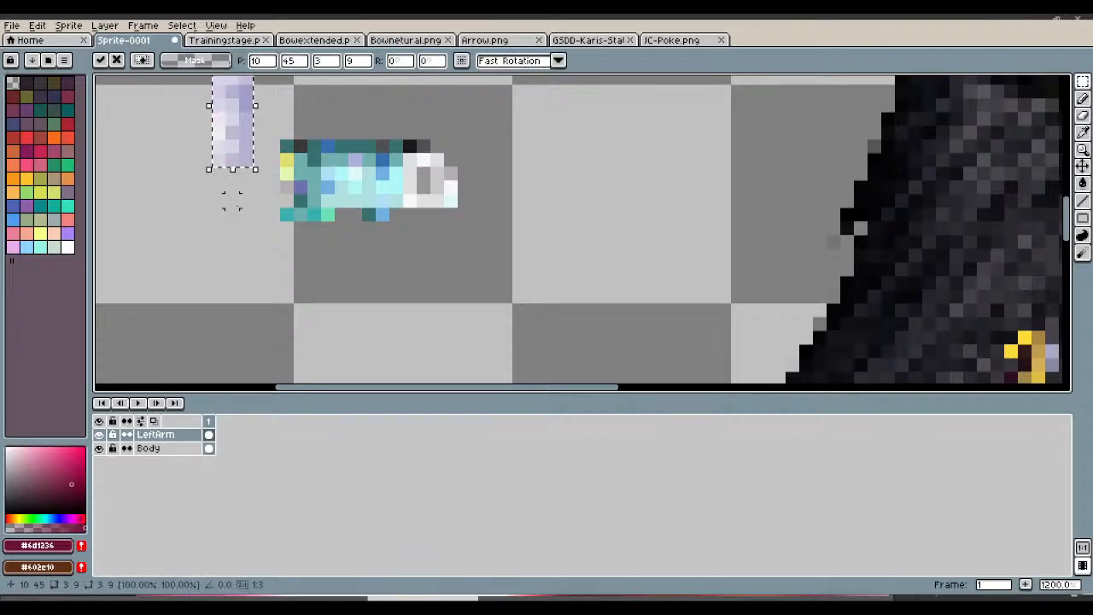
pyautogui.moveTo(254, 184); pyautogui.dragTo(244, 276)
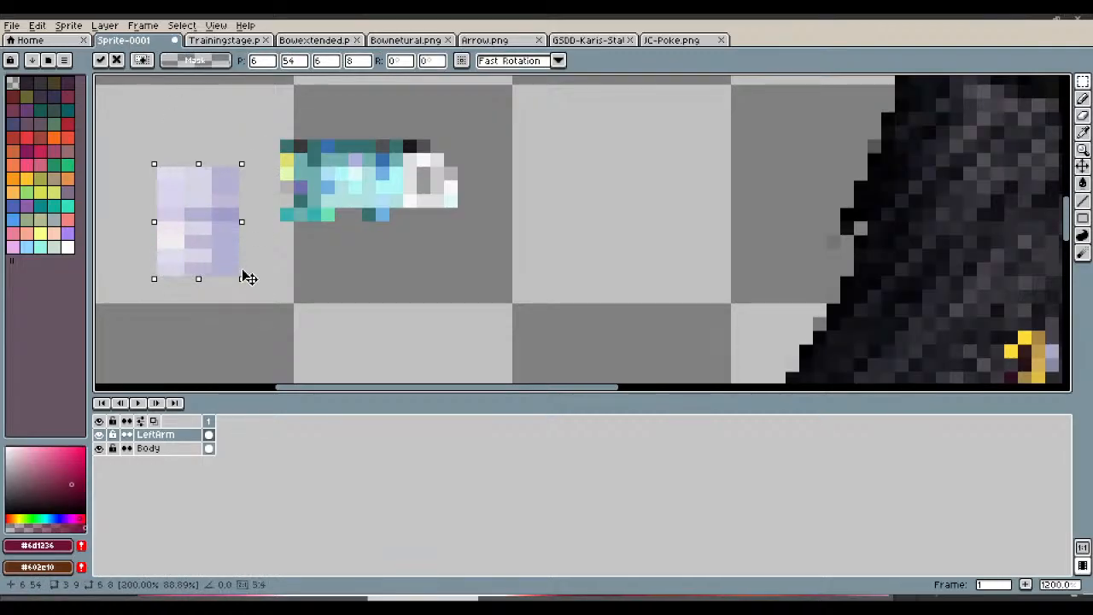
pyautogui.hotkey('ctrl', 'z')
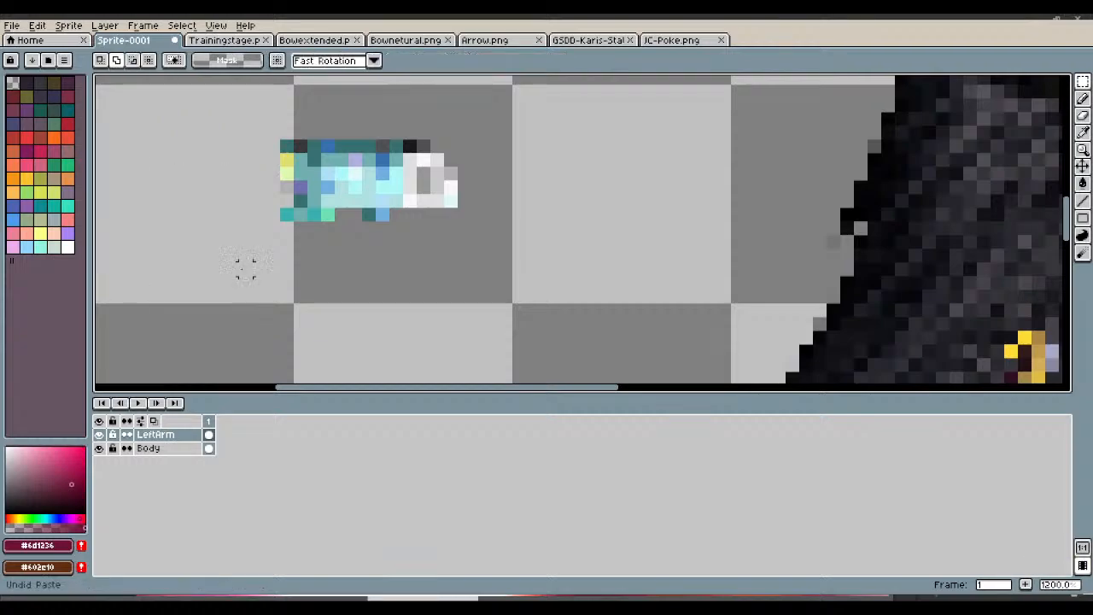
# Step: Paste the lavender sleeve strip, rotate it 92 degrees, and commit it over the upper part of the forearm
pyautogui.hotkey('ctrl', 'v')
pyautogui.moveTo(237, 140); pyautogui.dragTo(196, 242)
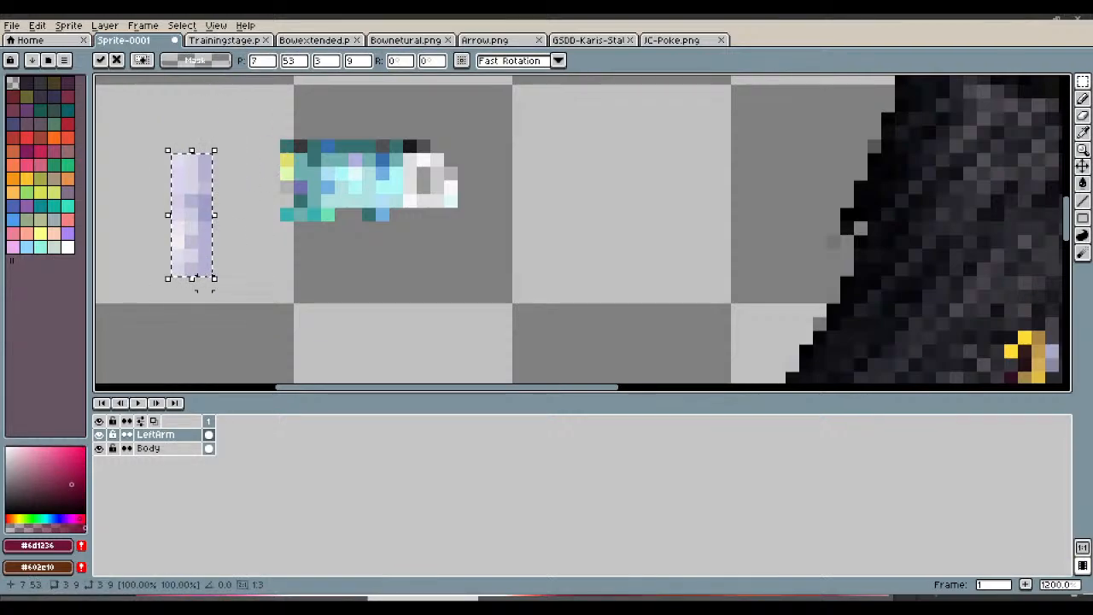
pyautogui.click(220, 295)
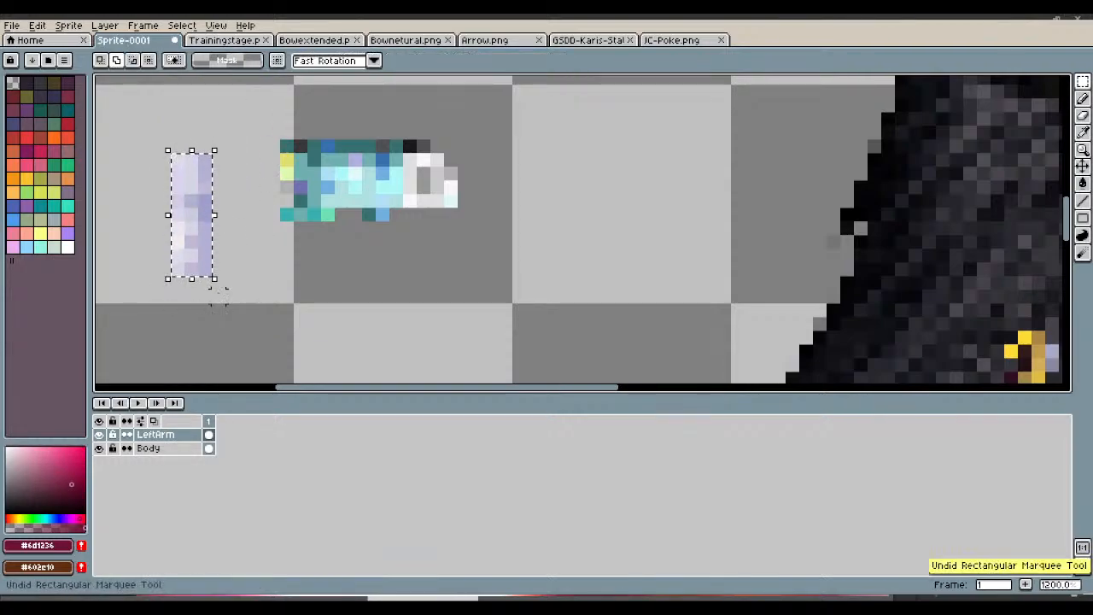
pyautogui.moveTo(217, 287); pyautogui.dragTo(266, 199)
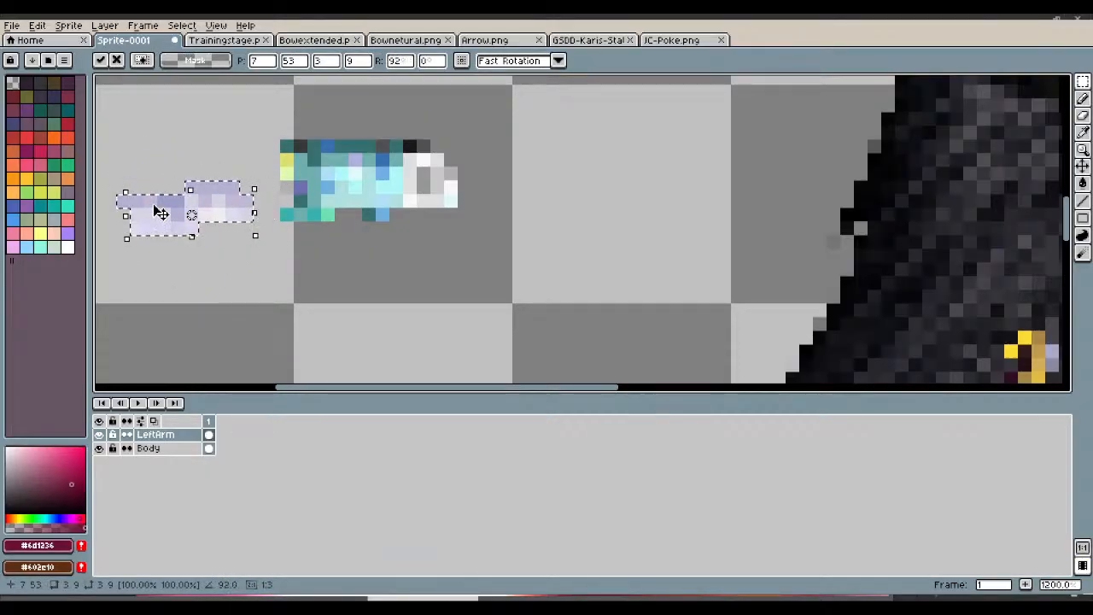
pyautogui.moveTo(126, 216); pyautogui.dragTo(341, 171)
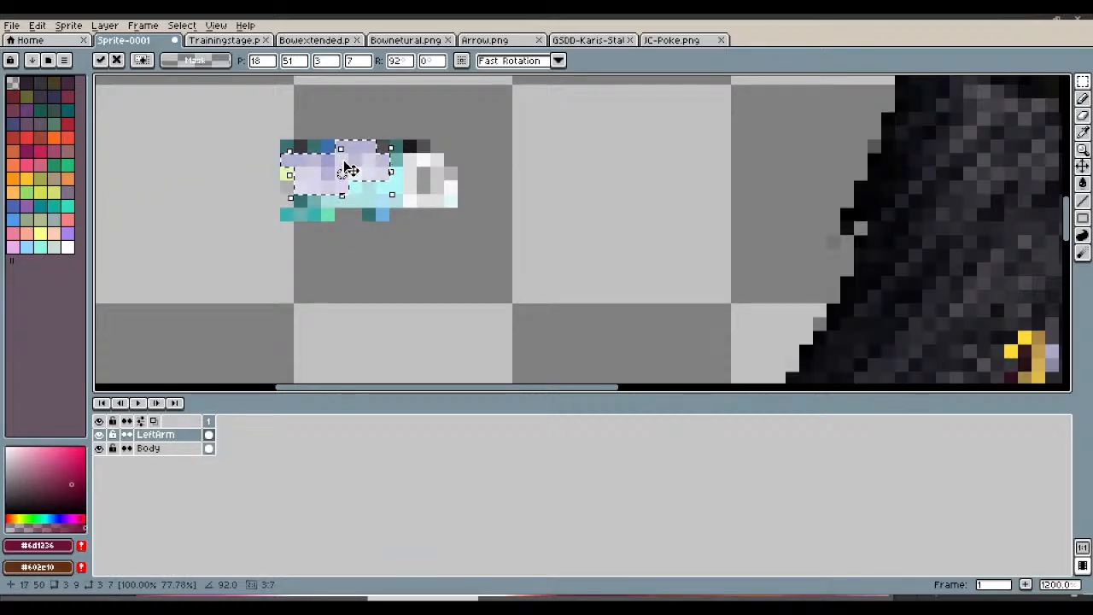
pyautogui.press('Return')
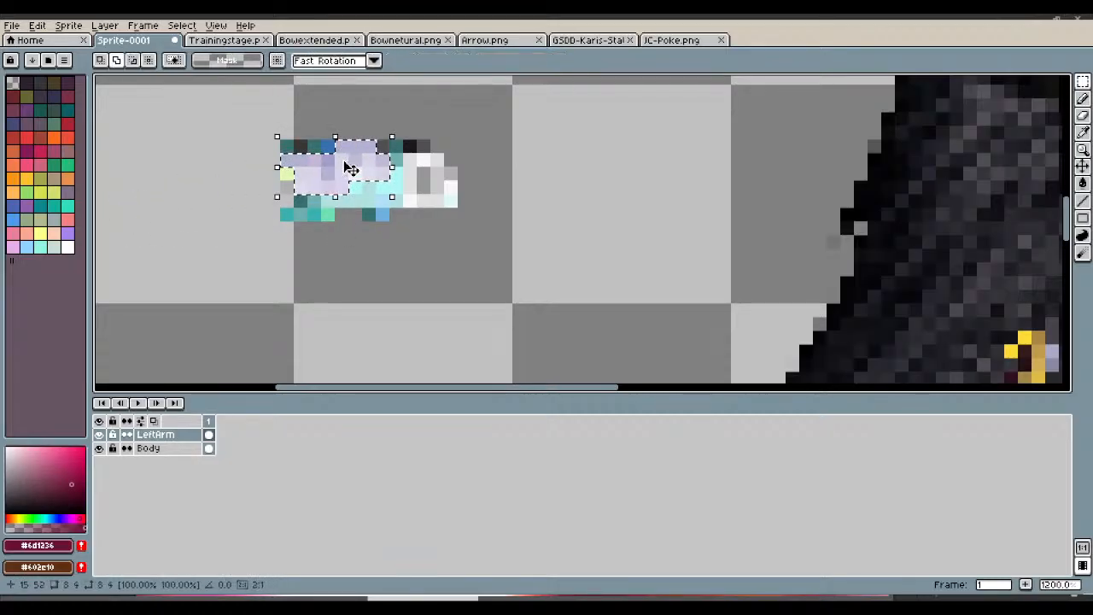
# Step: Layer two more copies of the lavender patch over the forearm, one flipped horizontally at 16, 53 and one unflipped at 15, 51
pyautogui.hotkey('ctrl', 'c')
pyautogui.hotkey('ctrl', 'v')
pyautogui.hotkey('shift', 'h')
pyautogui.moveTo(345, 162); pyautogui.dragTo(362, 180)
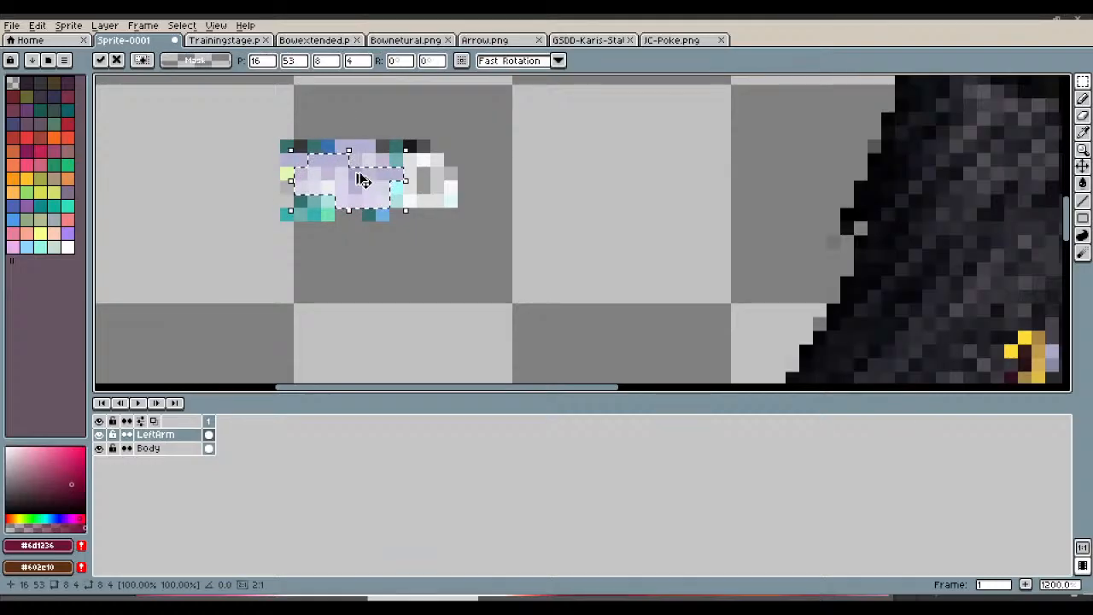
pyautogui.press('Return')
pyautogui.moveTo(363, 183); pyautogui.dragTo(347, 156)
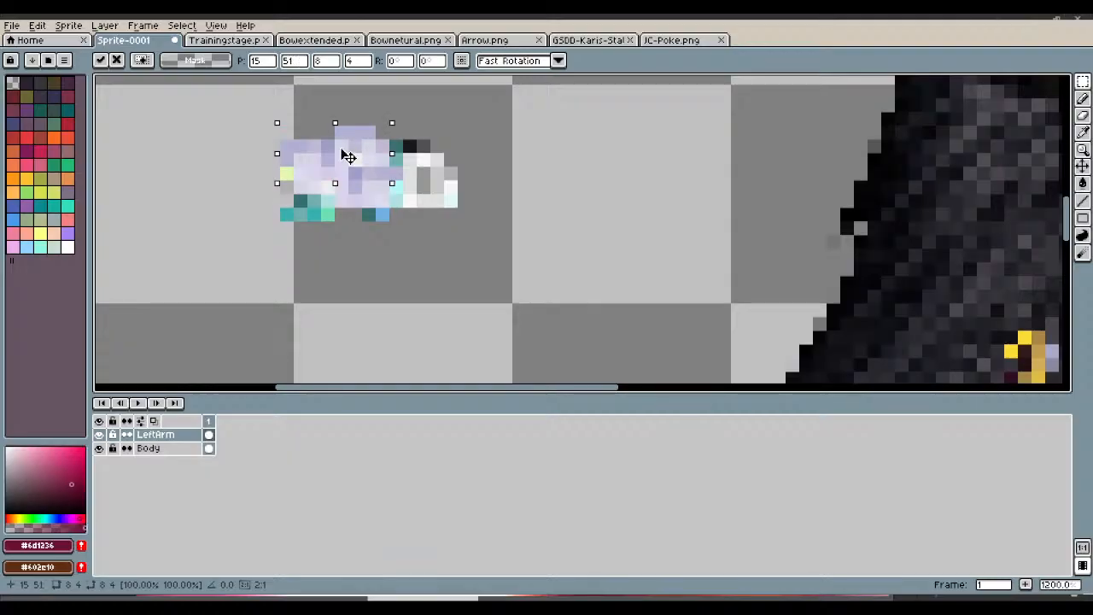
pyautogui.press('Return')
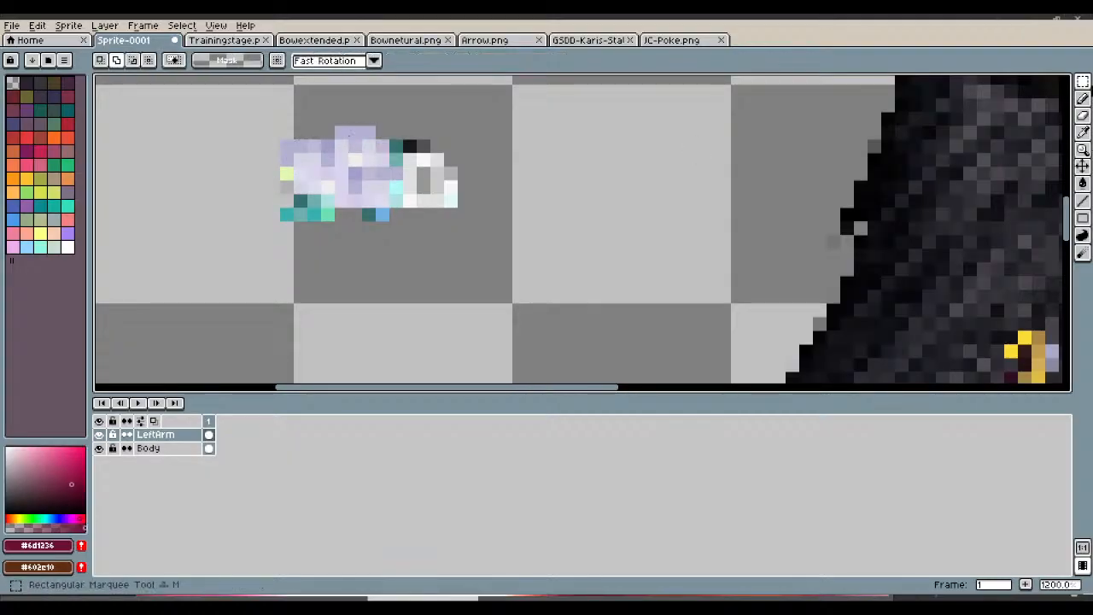
# Step: Erase the stray pixels above and below the sleeve, and recolour its yellow-green edge pixel and inner teal cuff pixels light lavender
pyautogui.click(1084, 122)
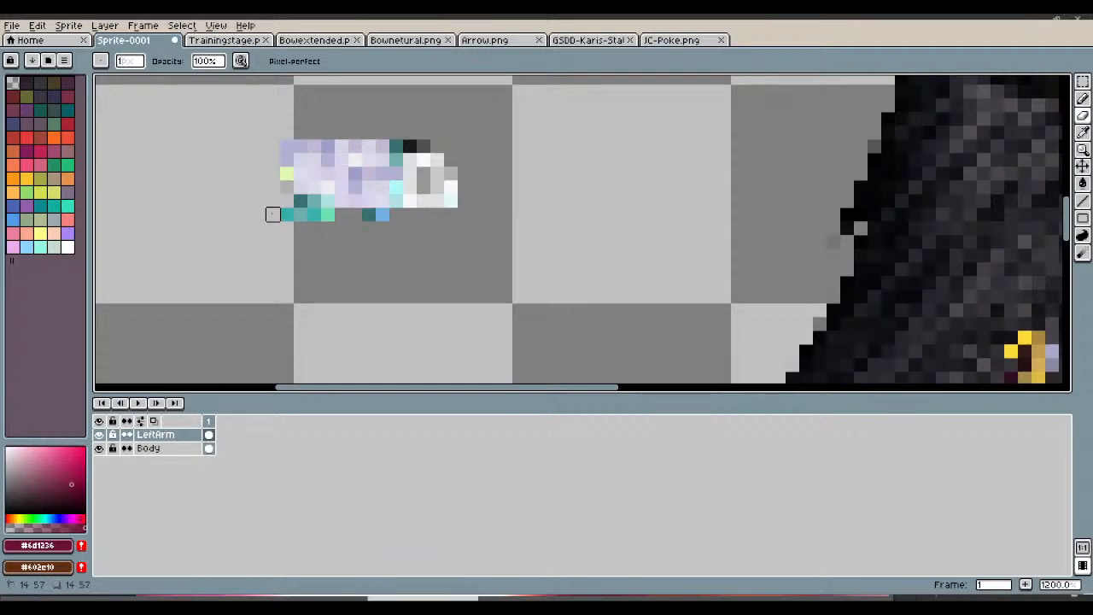
pyautogui.moveTo(273, 214)
pyautogui.mouseDown()
pyautogui.moveTo(382, 228)
pyautogui.moveTo(396, 214)
pyautogui.moveTo(368, 214)
pyautogui.mouseUp()
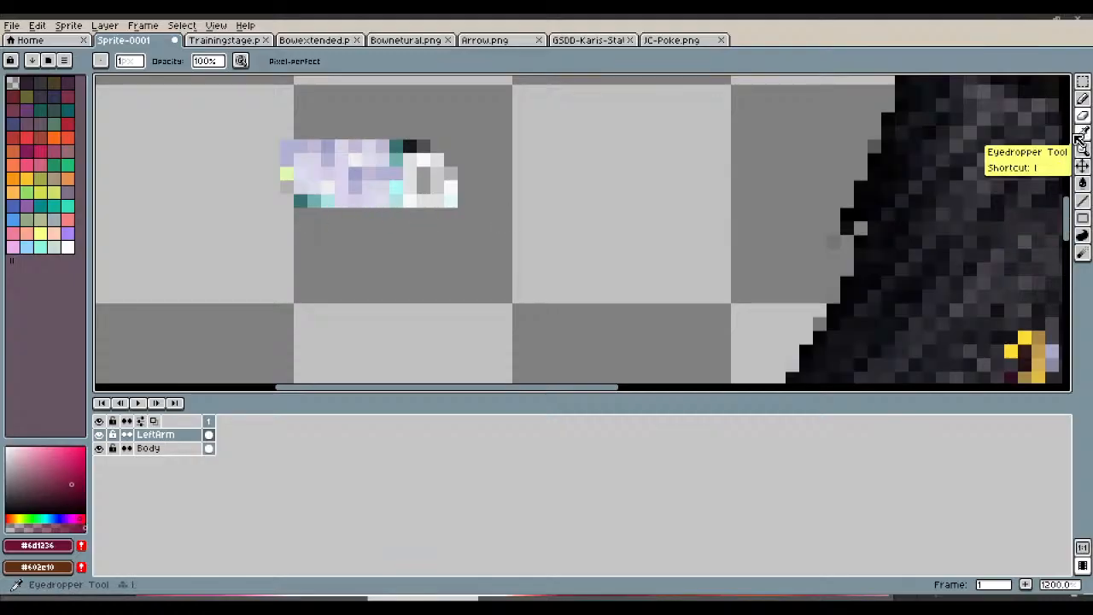
pyautogui.click(1083, 133)
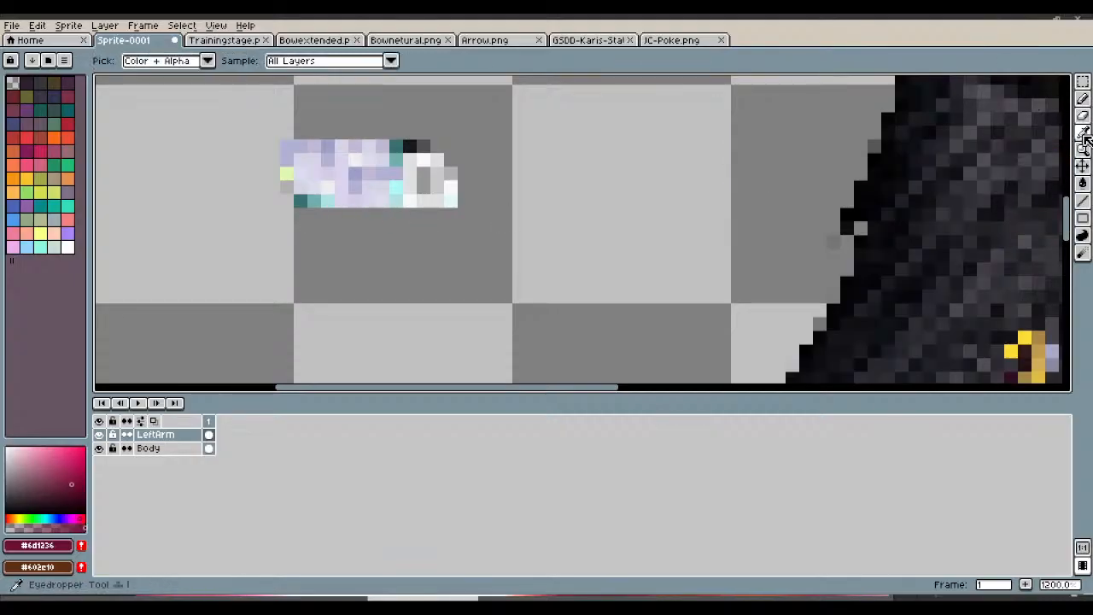
pyautogui.click(385, 180)
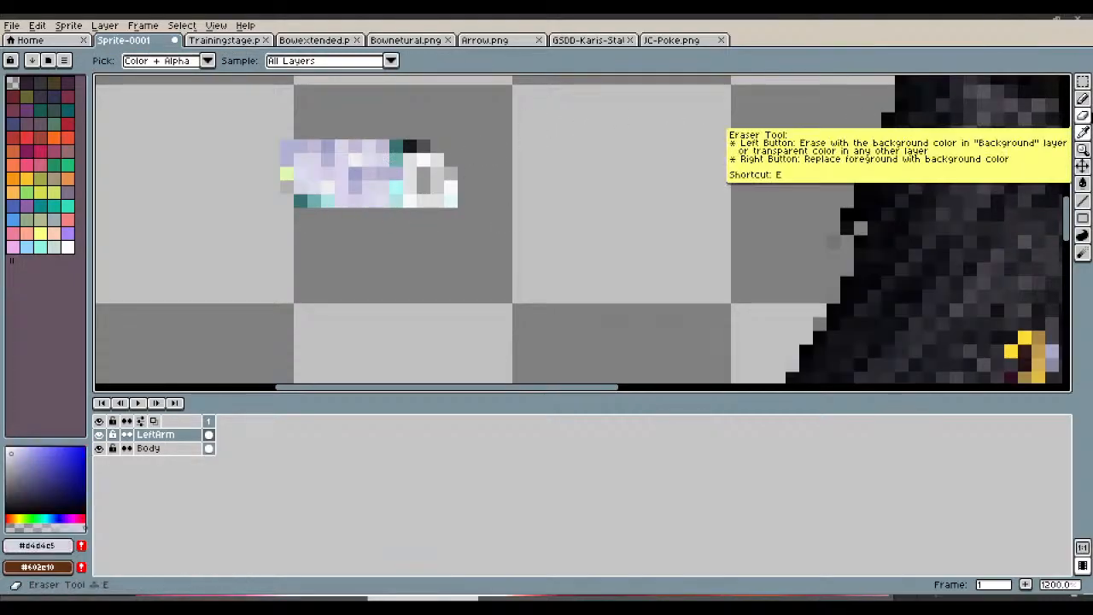
pyautogui.click(1083, 98)
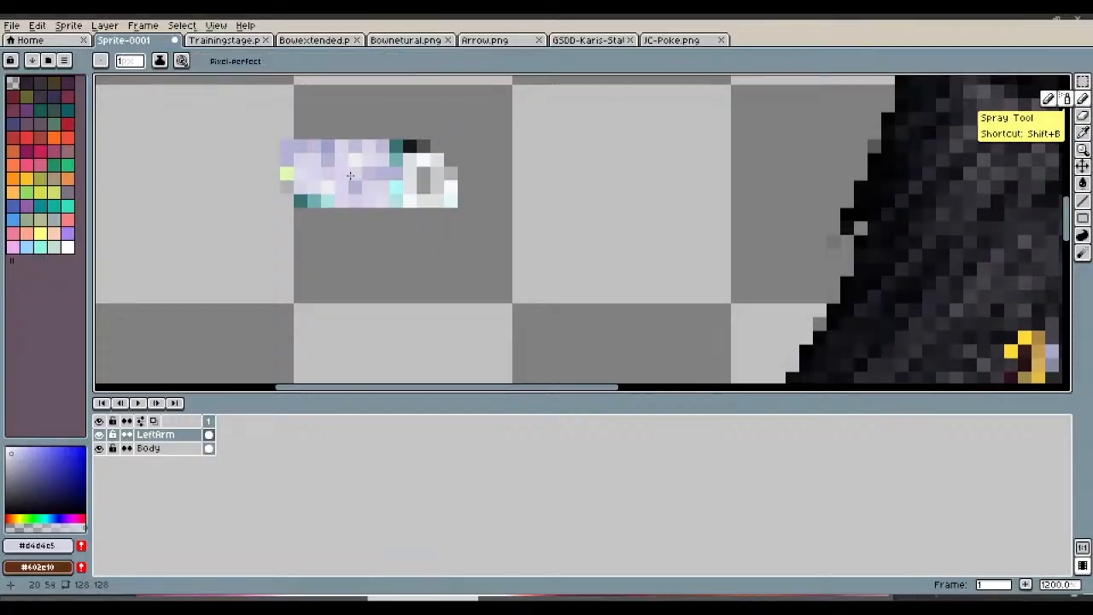
pyautogui.click(287, 173)
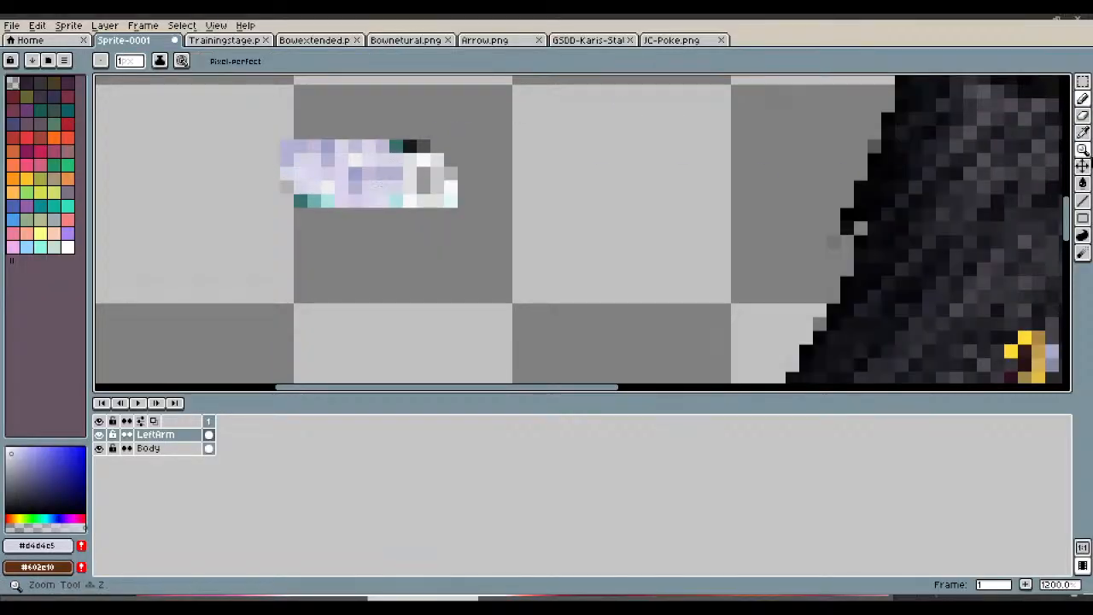
# Step: Sample the darker lavender #9f9fcb from the sleeve and paint it over the teal pixels at the cuff's upper and lower corners
pyautogui.click(1083, 132)
pyautogui.click(361, 168)
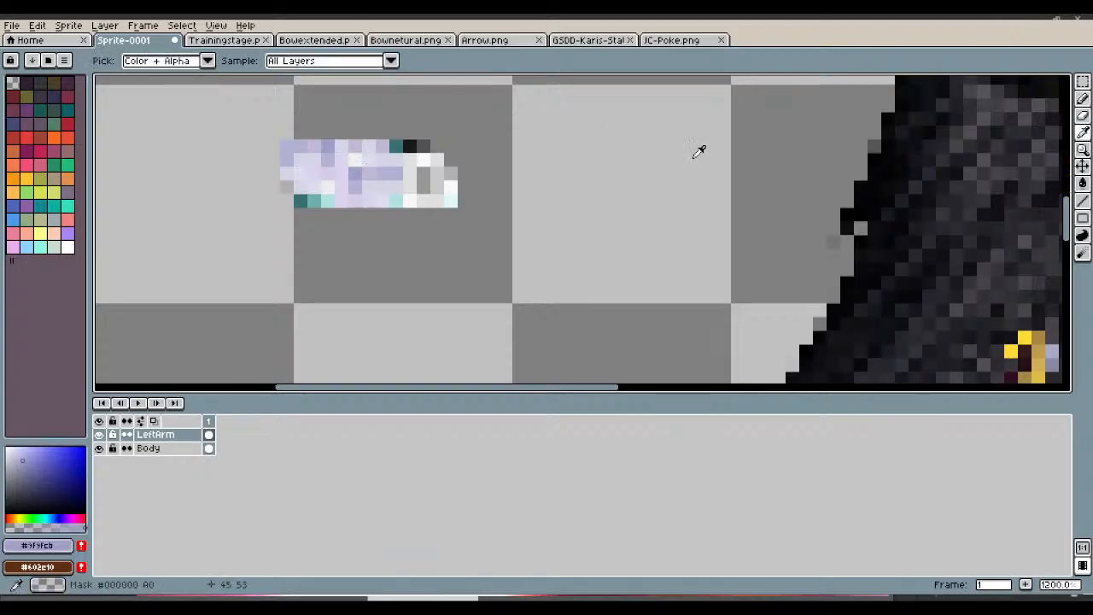
pyautogui.click(1082, 99)
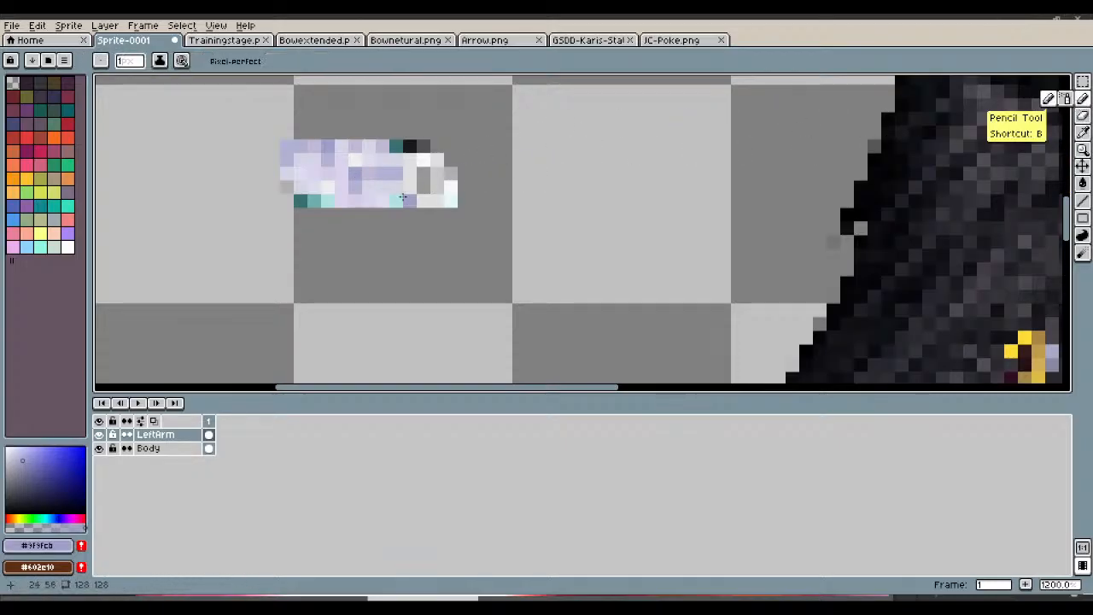
pyautogui.click(401, 147)
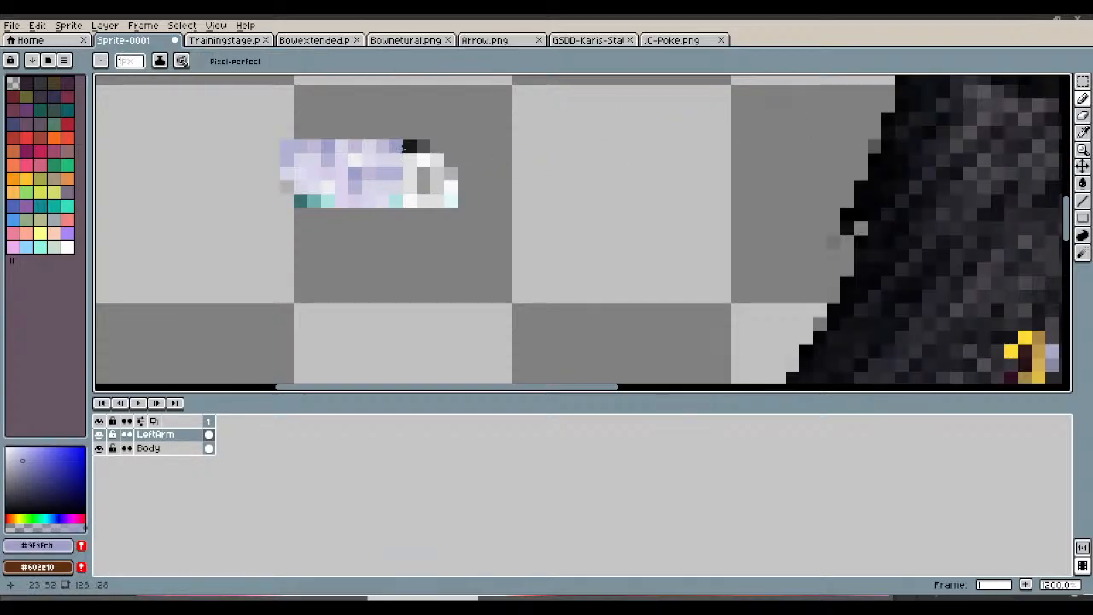
pyautogui.click(396, 200)
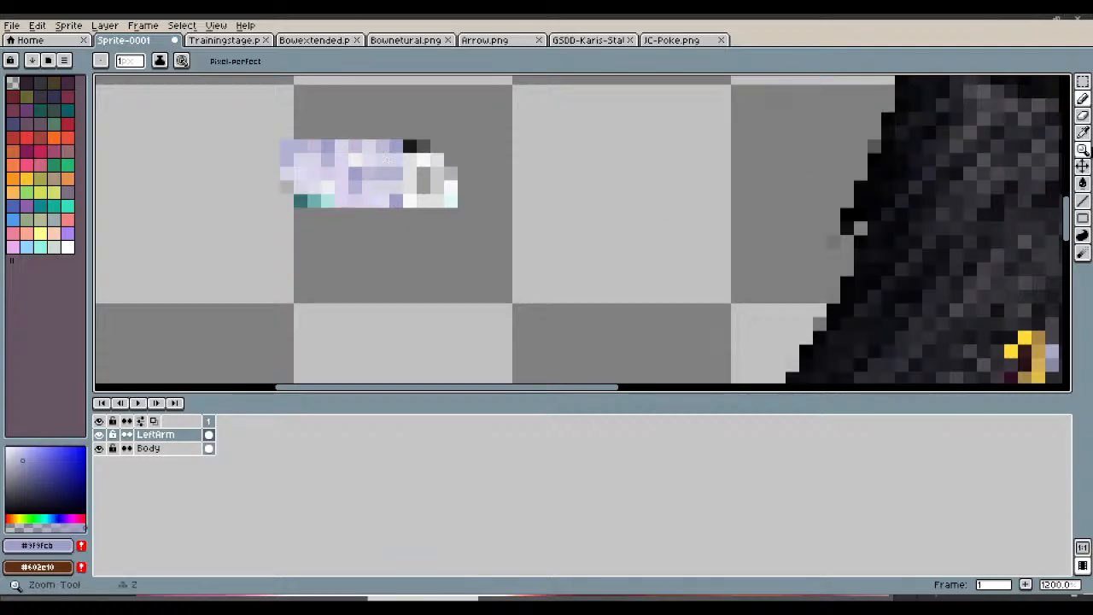
# Step: Sample lavender #c2b9d4 from the sleeve and paint it over the three teal pixels along the sleeve's lower edge
pyautogui.click(1082, 132)
pyautogui.click(300, 146)
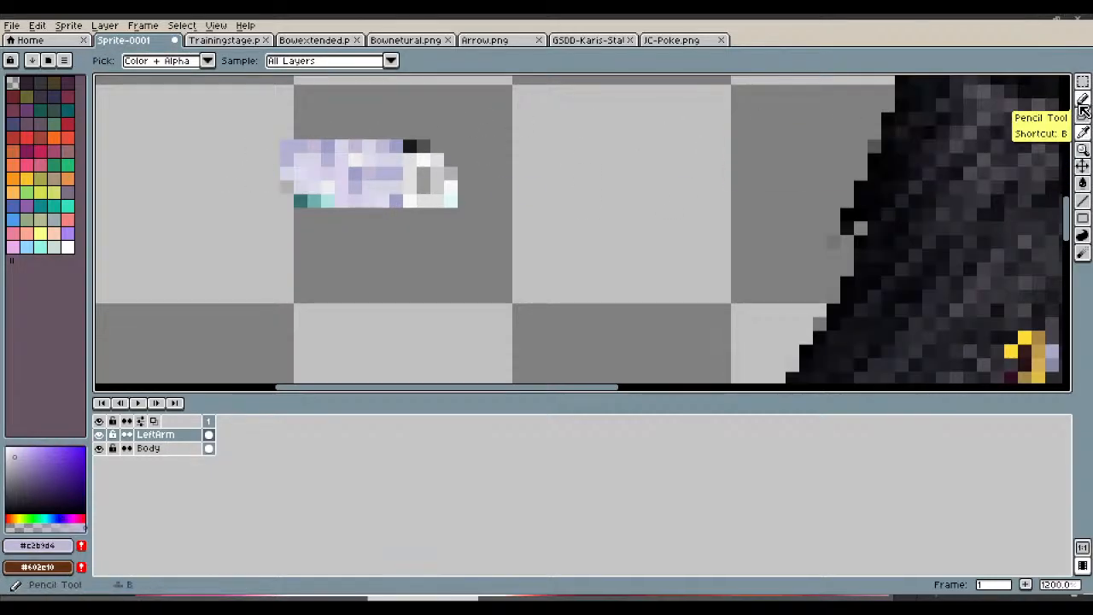
pyautogui.click(1082, 109)
pyautogui.click(300, 202)
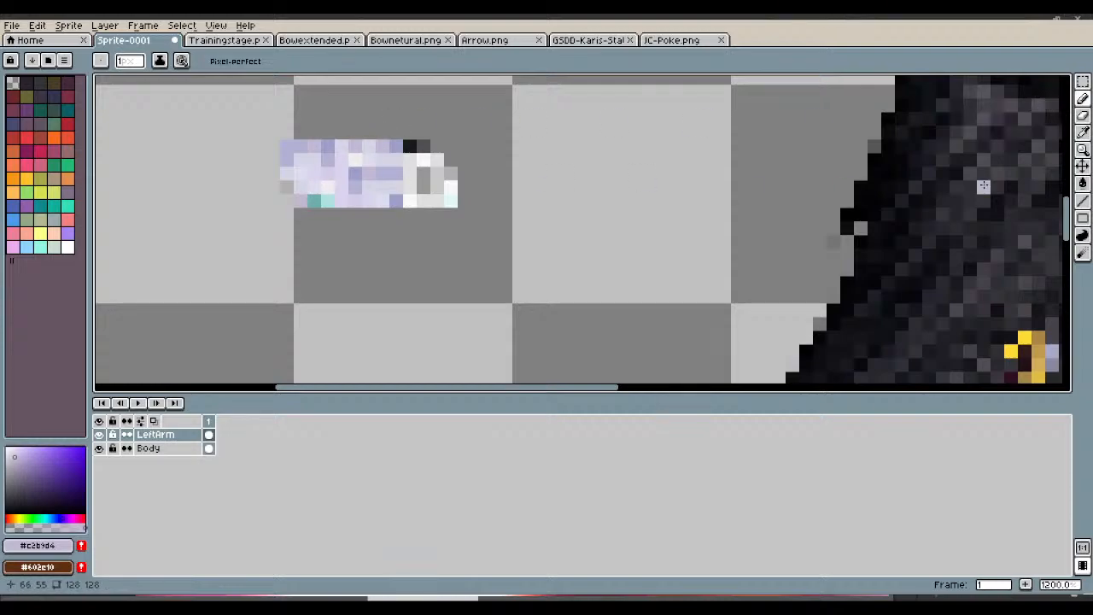
pyautogui.click(1082, 133)
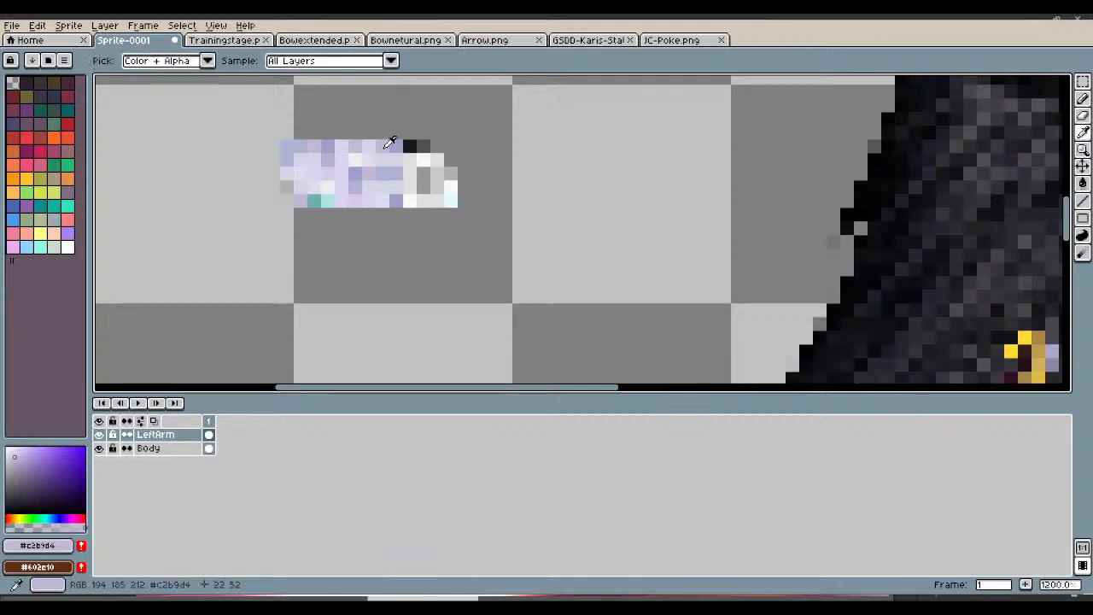
pyautogui.press('b')
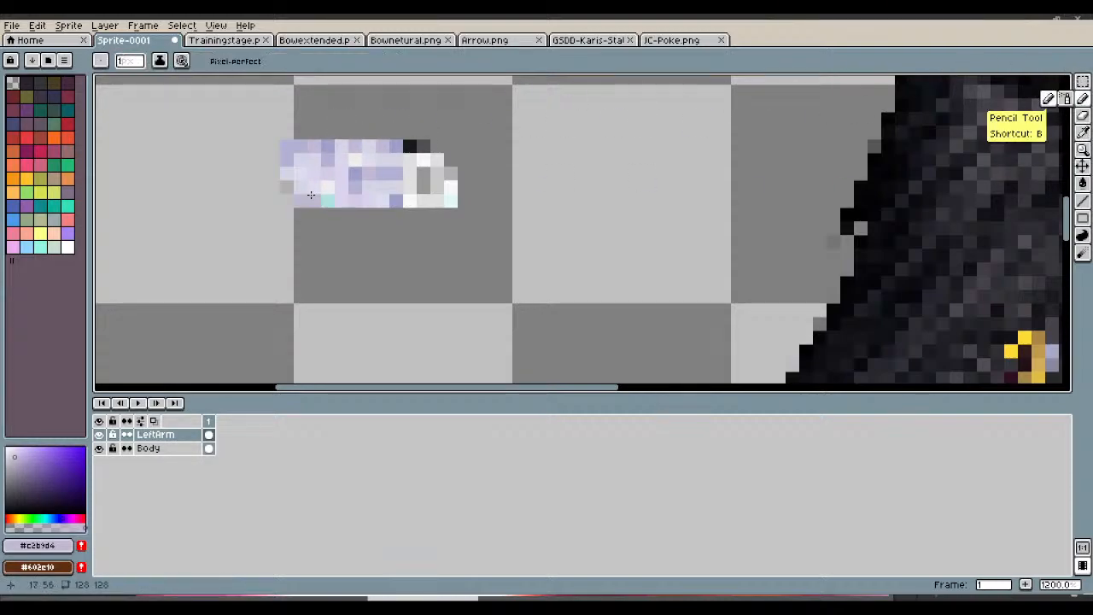
pyautogui.click(327, 201)
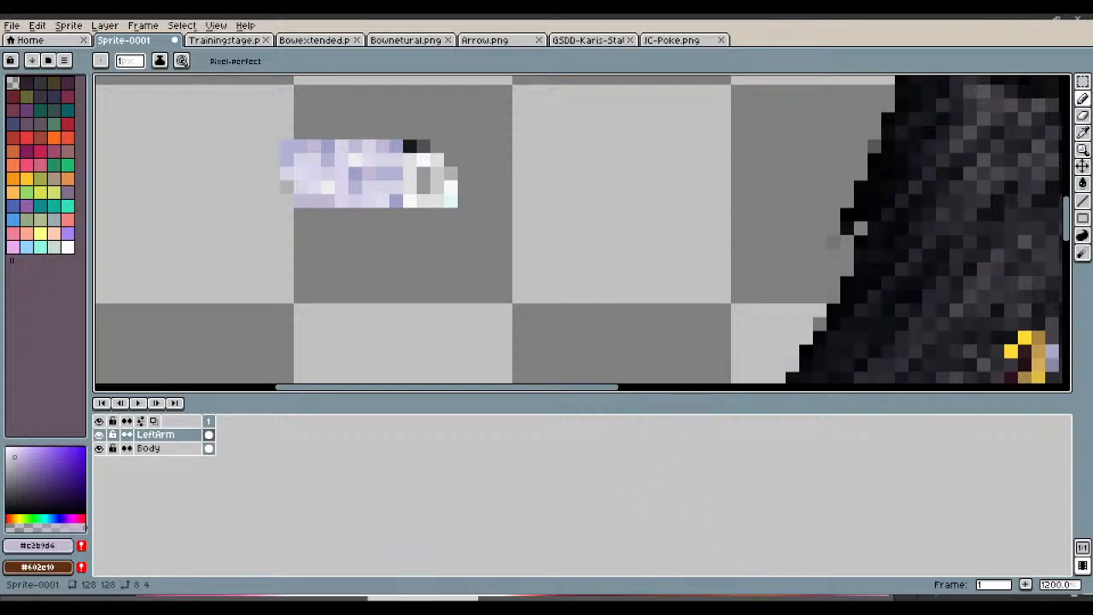
# Step: Select the whole arm and try it against the front of the cloak at position 73, 47
pyautogui.scroll(-4, 790, 171)
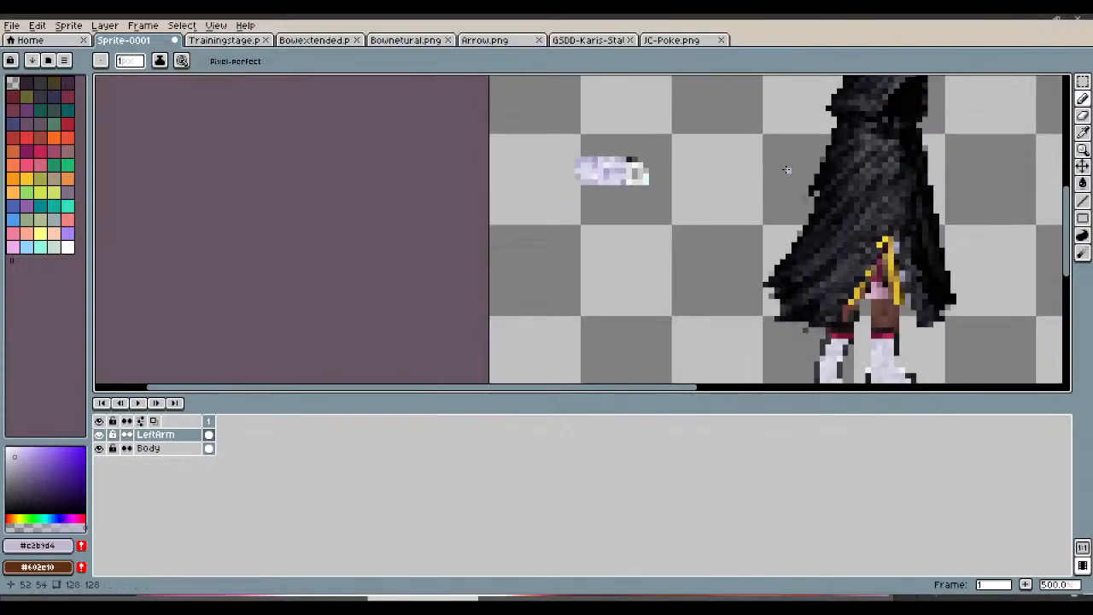
pyautogui.scroll(-1, 787, 169)
pyautogui.press('m')
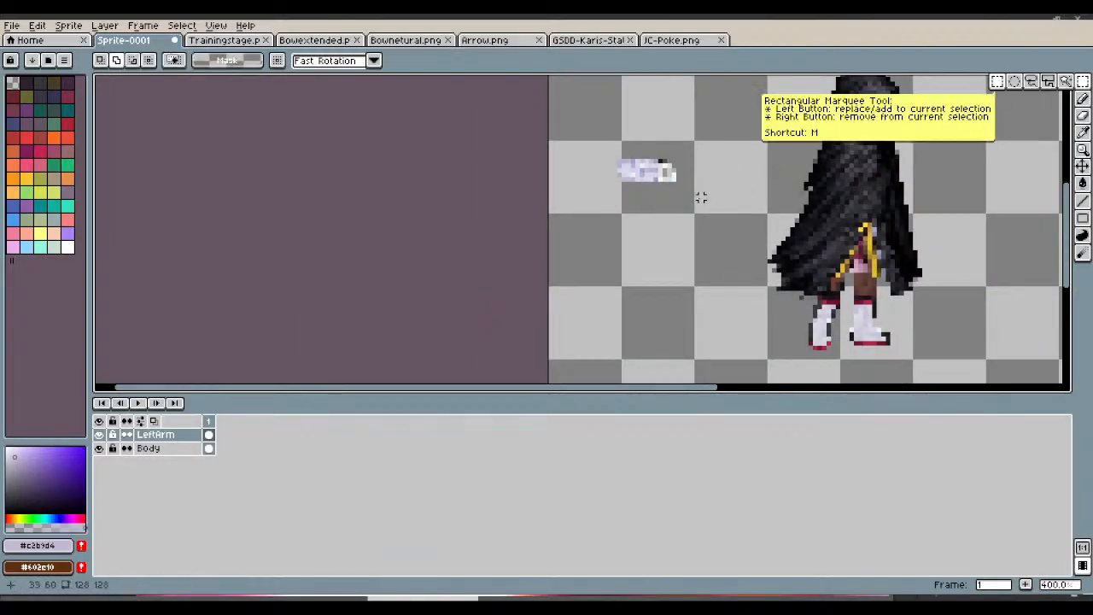
pyautogui.moveTo(700, 197); pyautogui.dragTo(599, 134)
pyautogui.moveTo(647, 175)
pyautogui.mouseDown()
pyautogui.moveTo(983, 181)
pyautogui.moveTo(930, 181)
pyautogui.mouseUp()
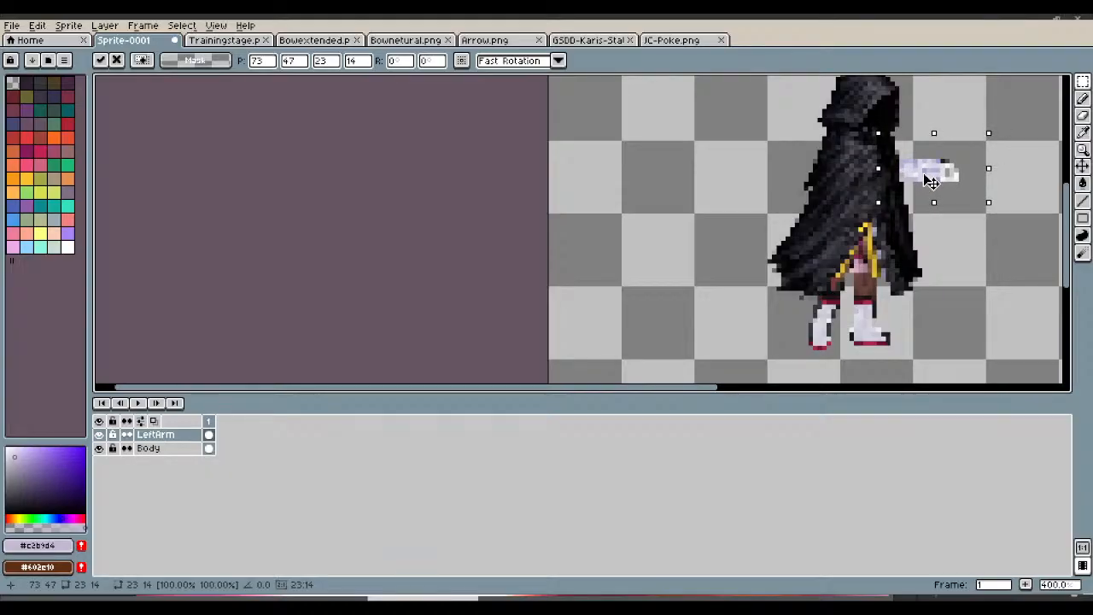
pyautogui.scroll(-3, 930, 182)
pyautogui.scroll(2, 921, 176)
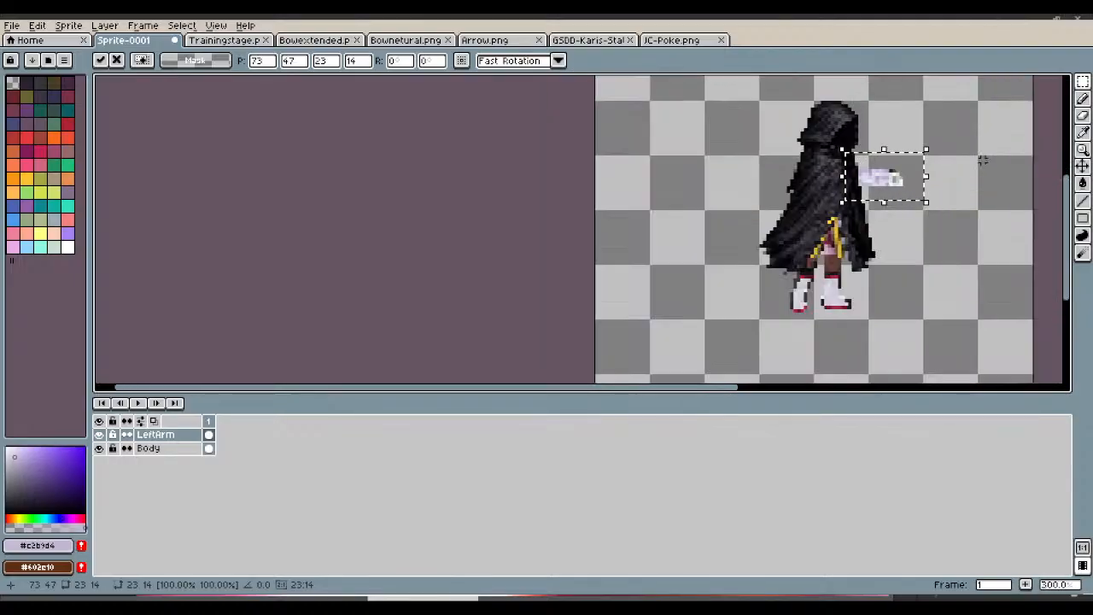
# Step: Try the arm slightly closer to the cloak, at position 72, 45 and 71, 46, overlapping the cloak's front edge
pyautogui.moveTo(891, 179)
pyautogui.mouseDown()
pyautogui.moveTo(879, 181)
pyautogui.moveTo(890, 173)
pyautogui.mouseUp()
pyautogui.scroll(-2, 885, 175)
pyautogui.scroll(3, 889, 179)
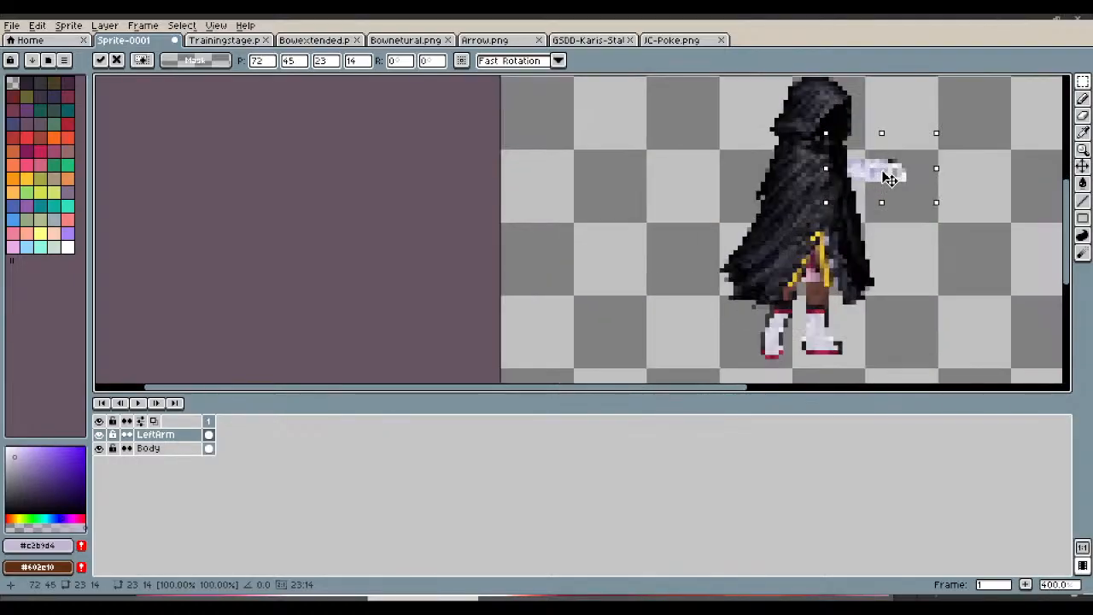
pyautogui.scroll(3, 888, 179)
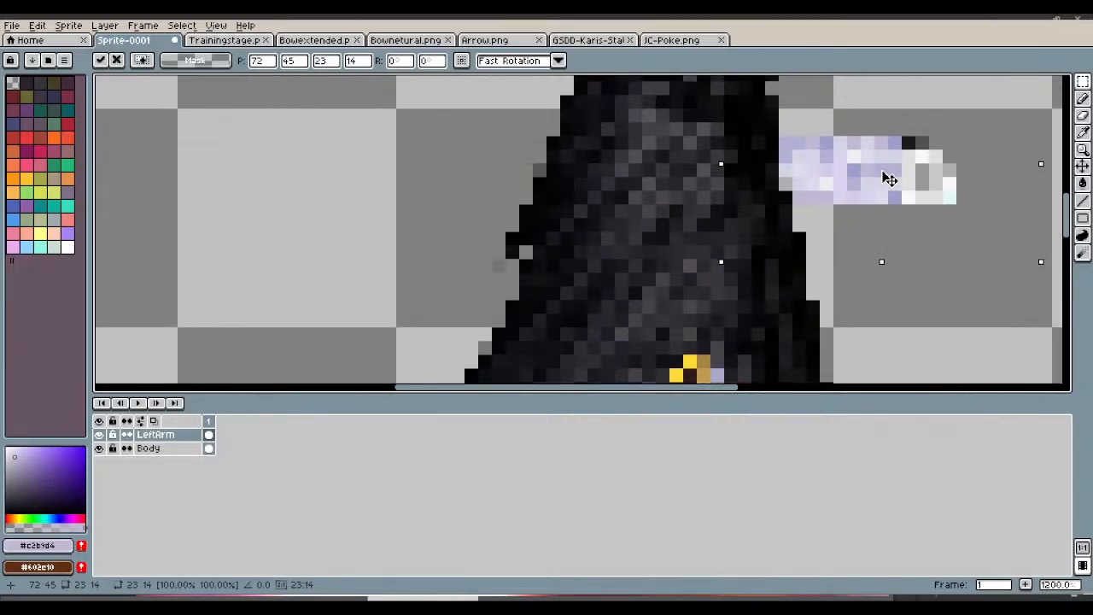
pyautogui.moveTo(885, 176)
pyautogui.mouseDown()
pyautogui.moveTo(892, 192)
pyautogui.moveTo(875, 191)
pyautogui.mouseUp()
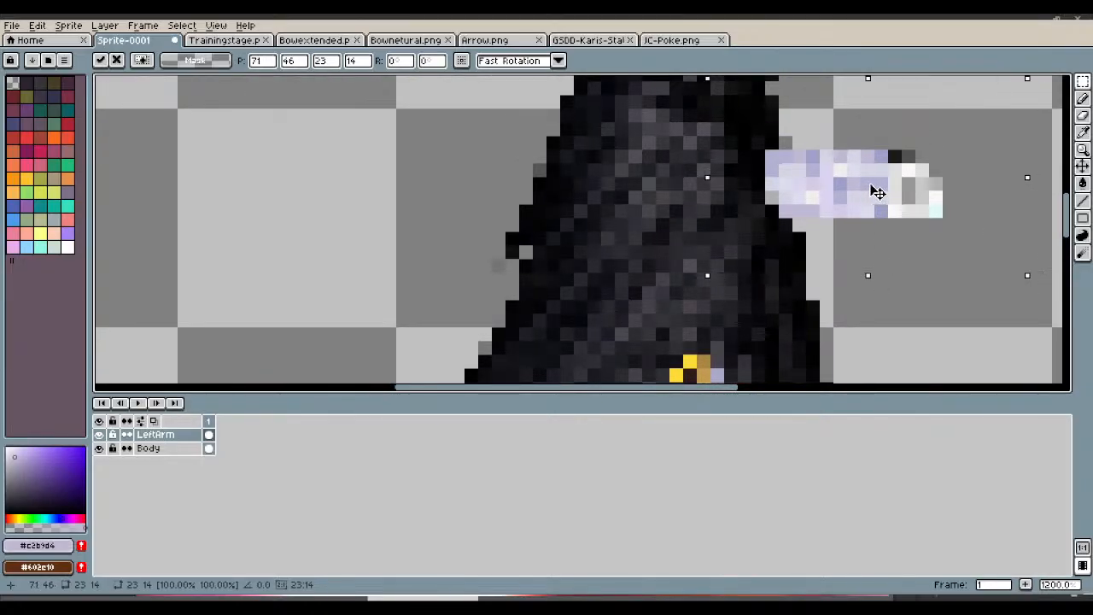
pyautogui.scroll(-3, 878, 191)
pyautogui.scroll(-1, 877, 191)
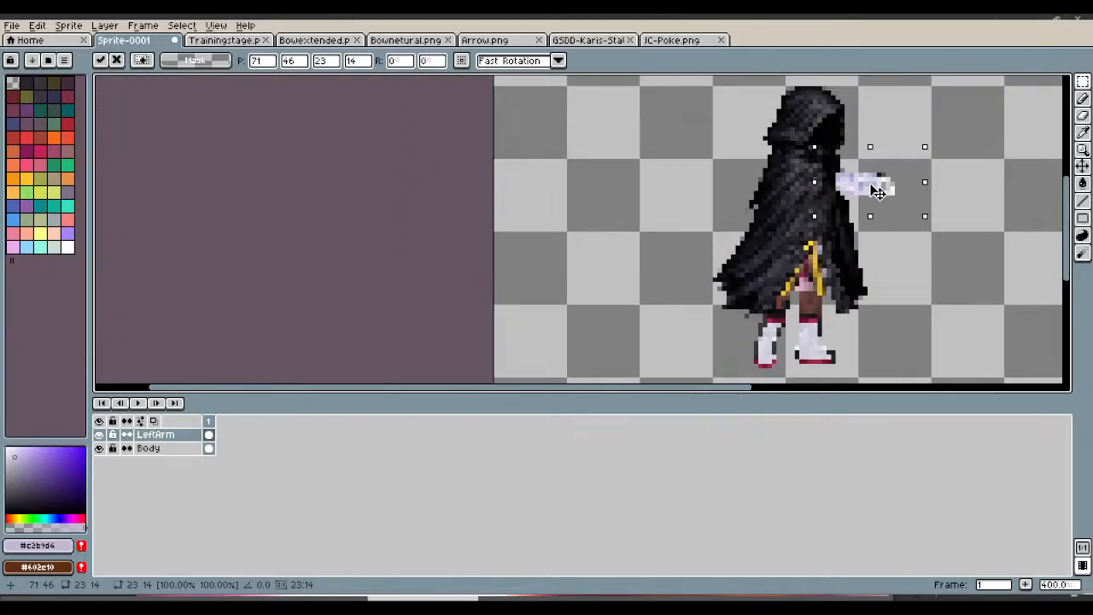
pyautogui.scroll(-1, 877, 192)
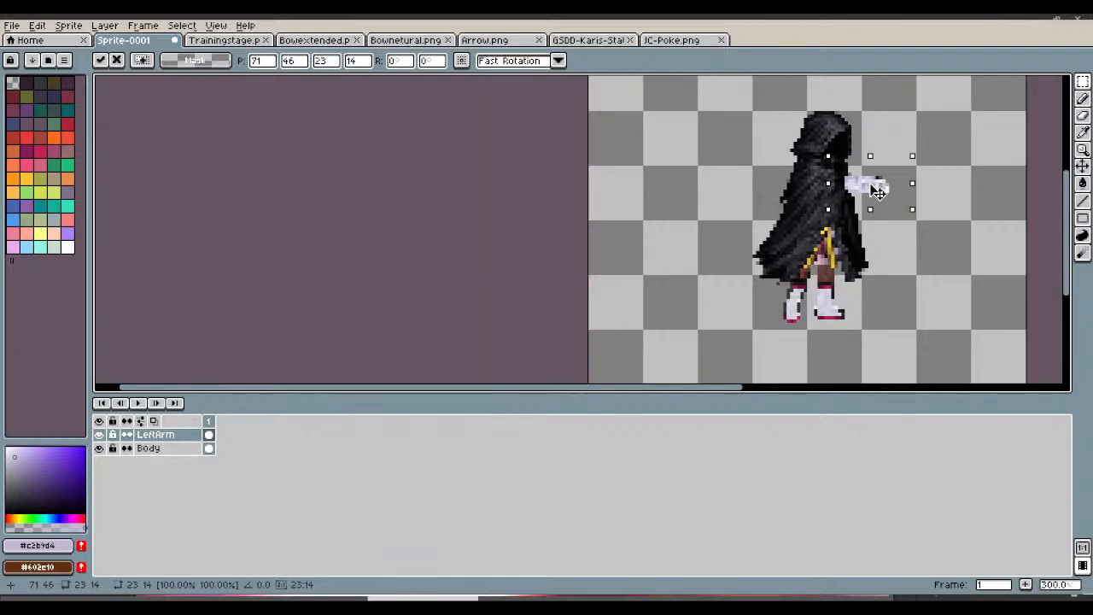
pyautogui.scroll(3, 878, 191)
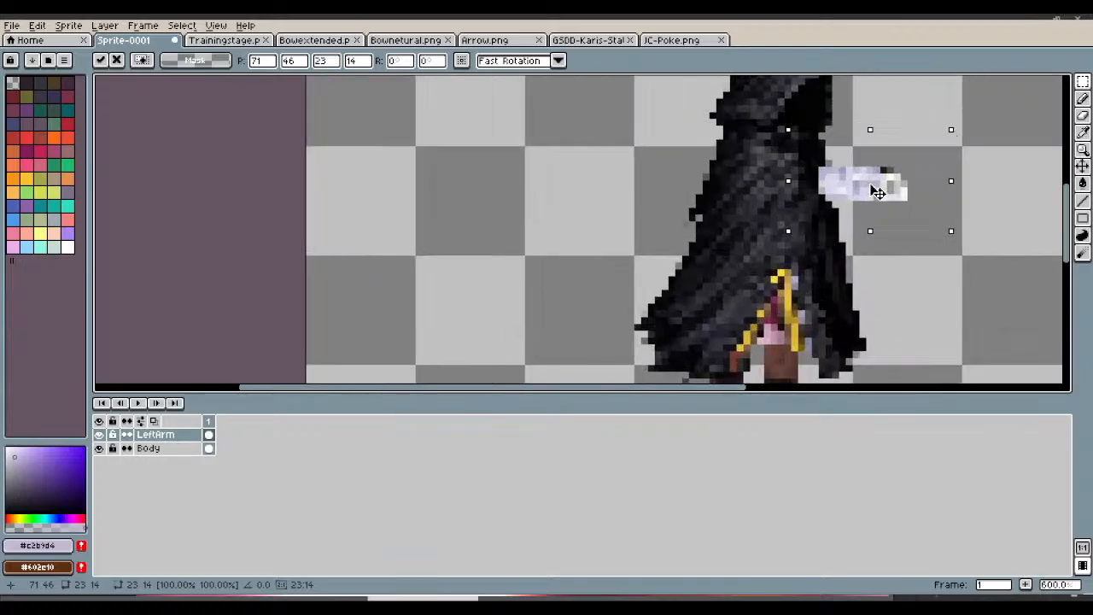
# Step: Move the arm clear behind the cloak to position 30, 47, deselect it, and recolour the hand's black pixel light grey #e0e0e0
pyautogui.moveTo(878, 191); pyautogui.dragTo(596, 196)
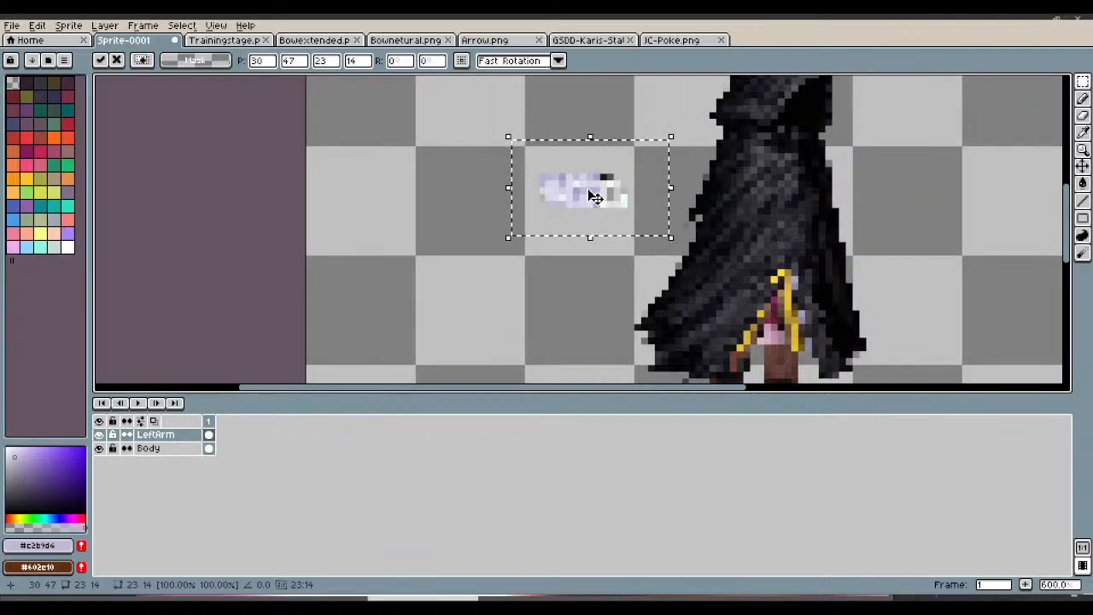
pyautogui.hotkey('ctrl', 'd')
pyautogui.click(1084, 135)
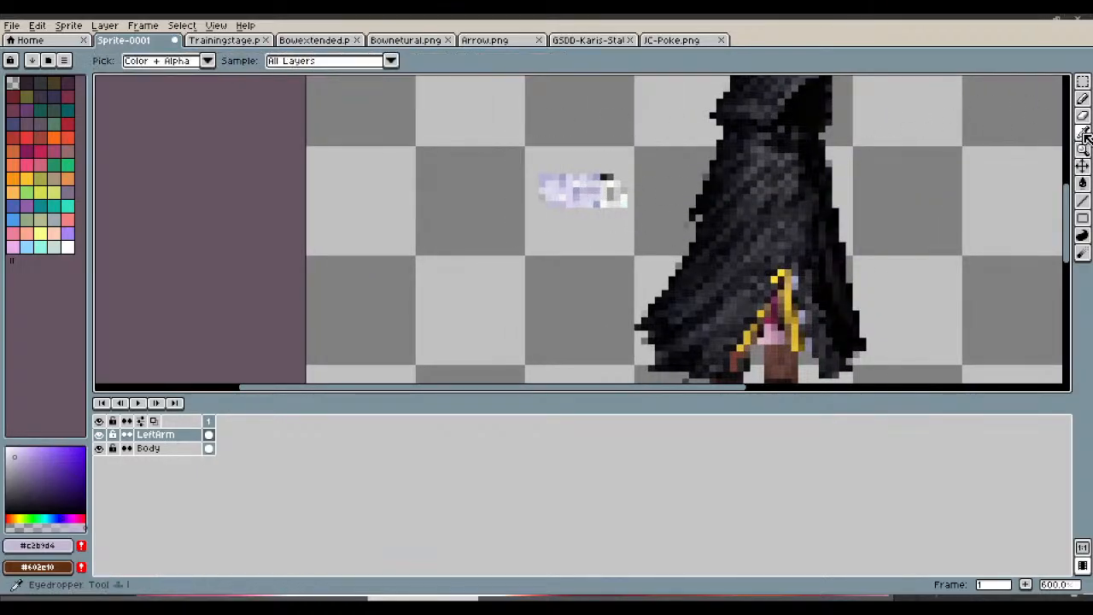
pyautogui.scroll(3, 591, 185)
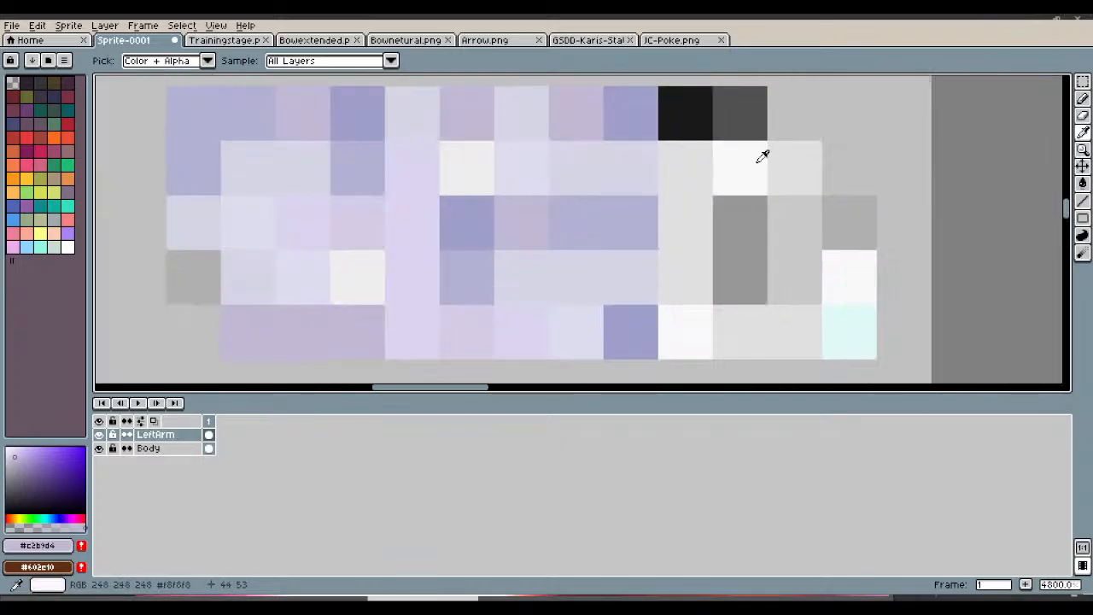
pyautogui.click(793, 154)
pyautogui.click(1082, 98)
pyautogui.click(685, 125)
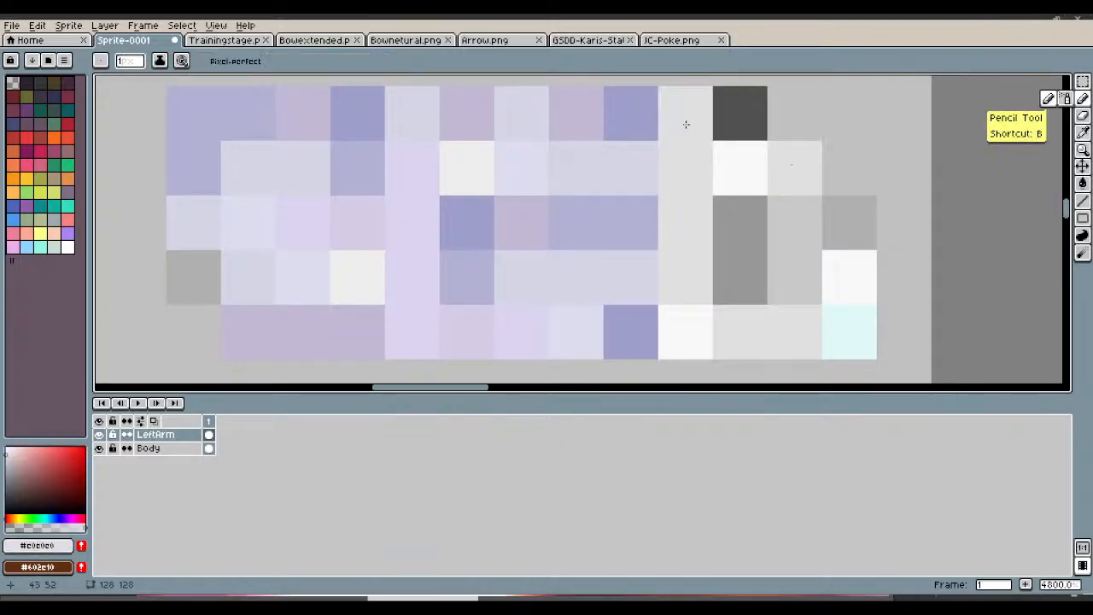
# Step: Sample the near-white #f8f8f8 from the hand and paint it over the dark grey pixel on the hand's upper edge
pyautogui.click(739, 121)
pyautogui.hotkey('ctrl', 'z')
pyautogui.press('i')
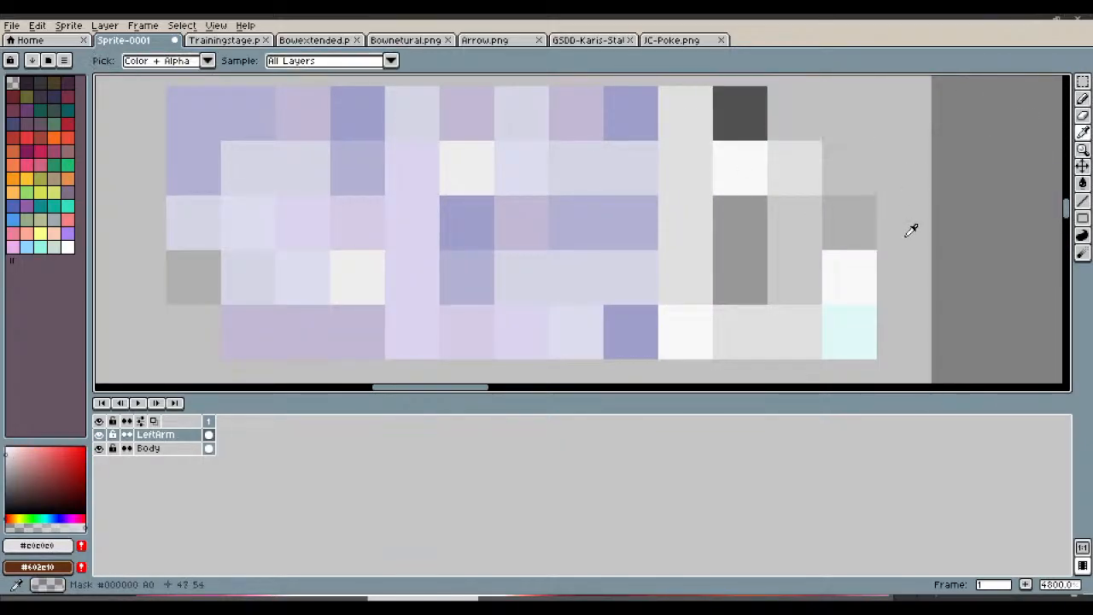
pyautogui.click(851, 271)
pyautogui.click(1082, 98)
pyautogui.click(748, 125)
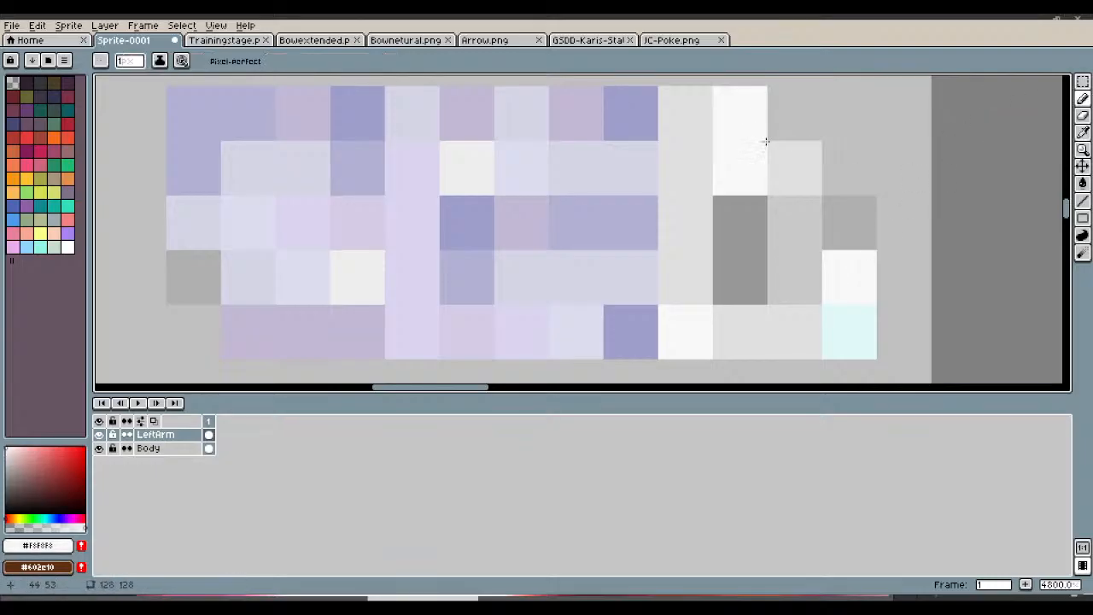
# Step: Move the arm on the LeftArm layer about 13 pixels farther away from the cloaked figure
pyautogui.scroll(-11, 842, 293)
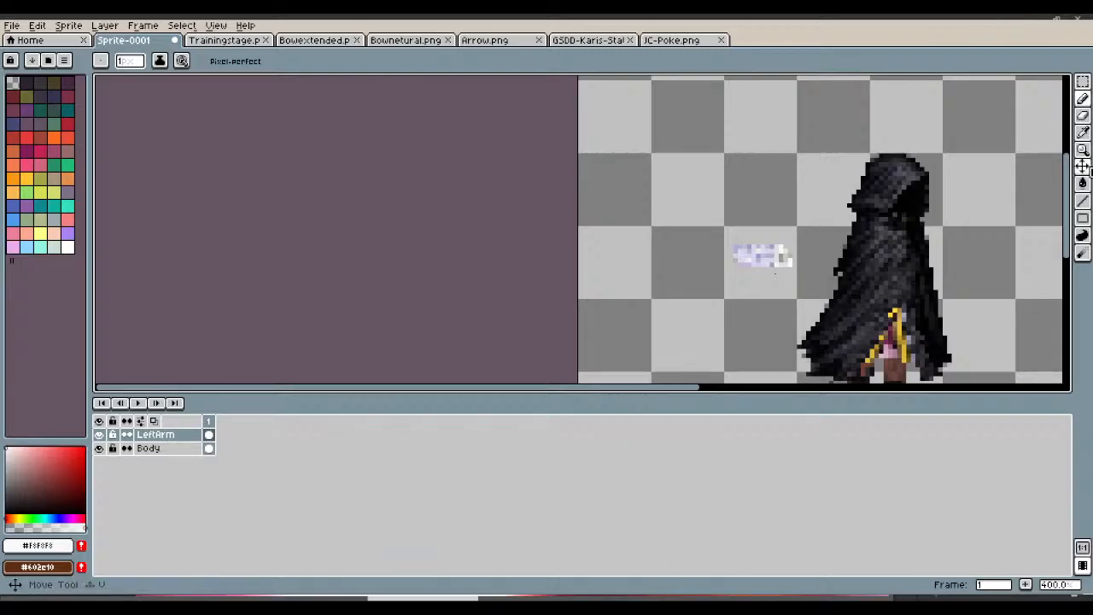
pyautogui.click(1082, 166)
pyautogui.moveTo(788, 259); pyautogui.dragTo(731, 251)
# Step: Sample the pale lavender #d4cbe5 from the sleeve on the LeftArm layer and ready the Pencil tool with it
pyautogui.scroll(5, 969, 258)
pyautogui.scroll(-5, 984, 259)
pyautogui.scroll(6, 739, 251)
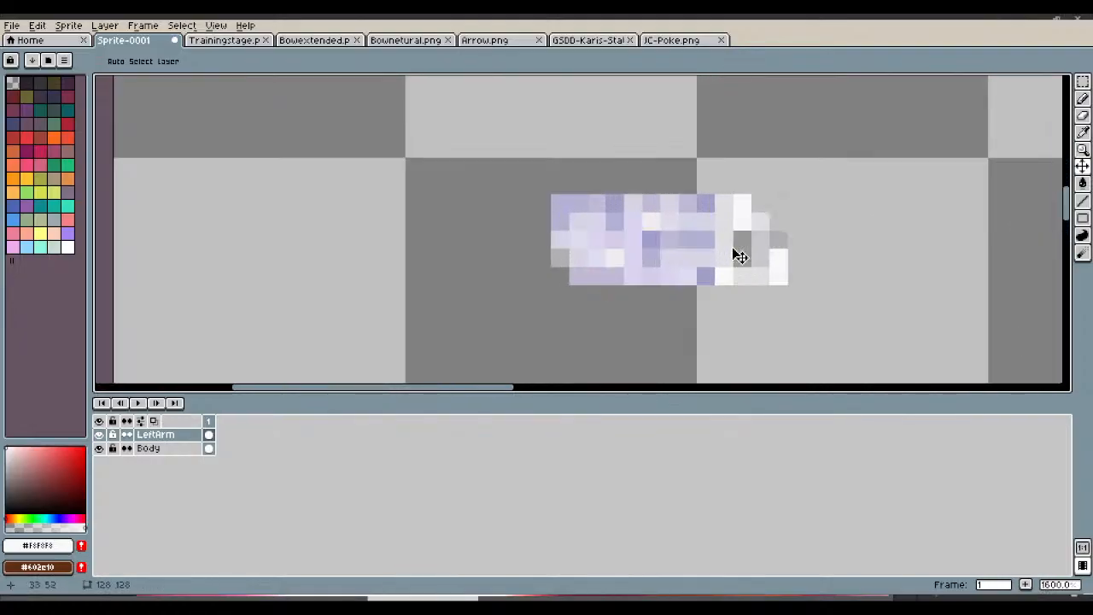
pyautogui.click(1084, 134)
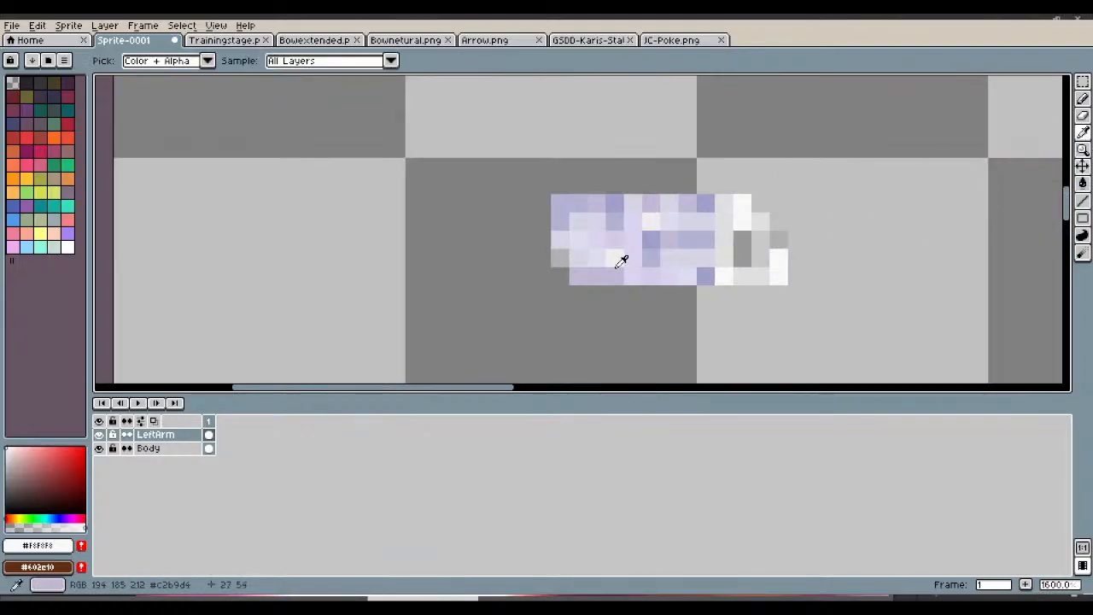
pyautogui.click(618, 240)
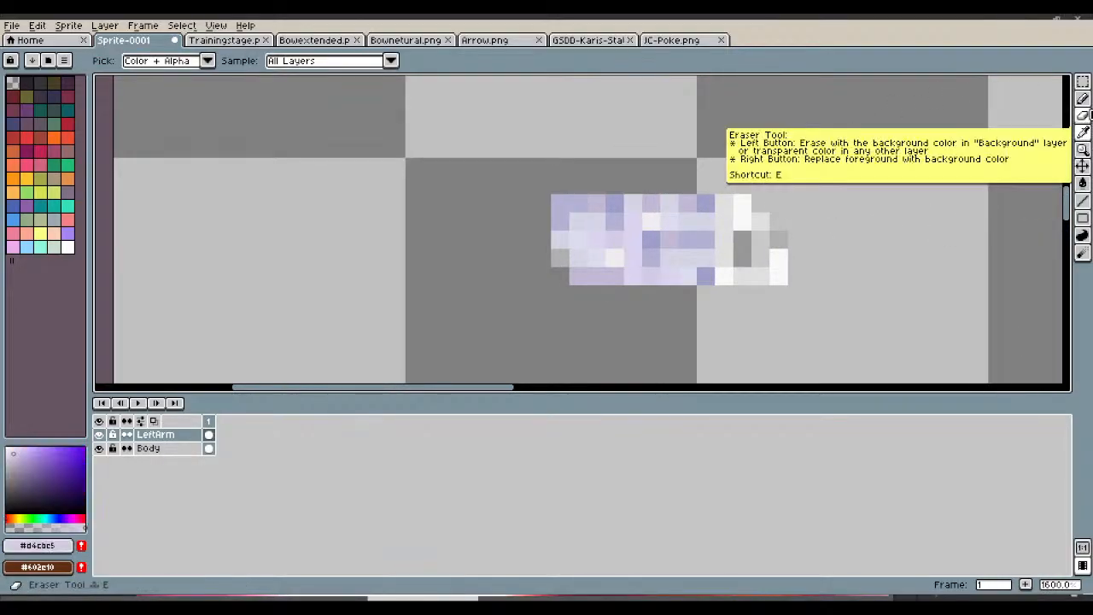
pyautogui.click(1083, 99)
pyautogui.scroll(-8, 559, 272)
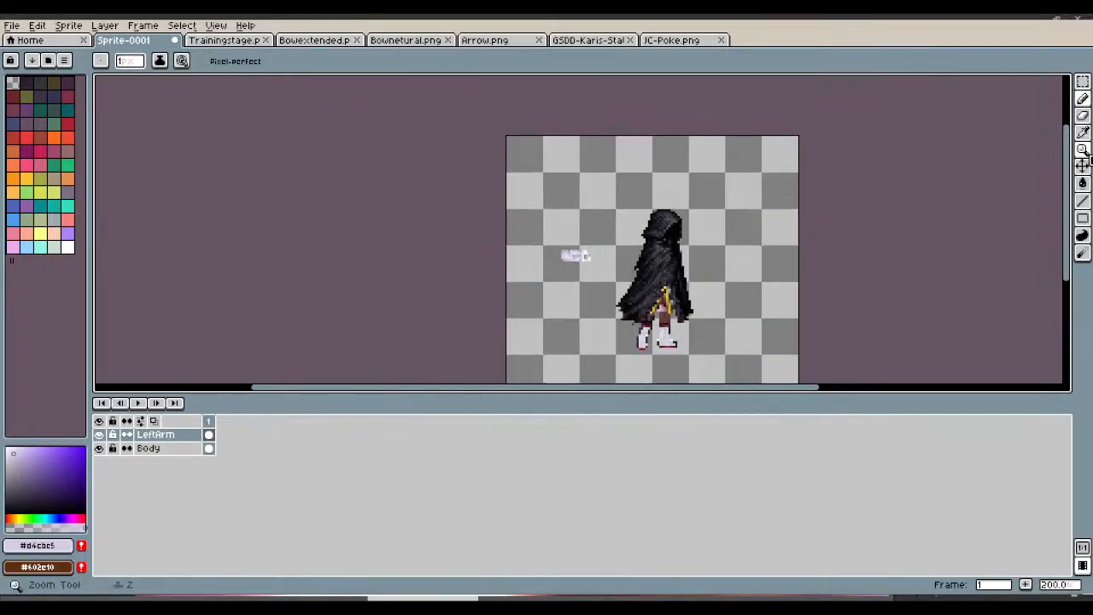
# Step: Try the left arm at position 76, 53 against the cloak's front edge and examine how it fits the figure
pyautogui.click(1082, 166)
pyautogui.moveTo(586, 261); pyautogui.dragTo(663, 287)
pyautogui.scroll(5, 719, 259)
pyautogui.scroll(-2, 663, 287)
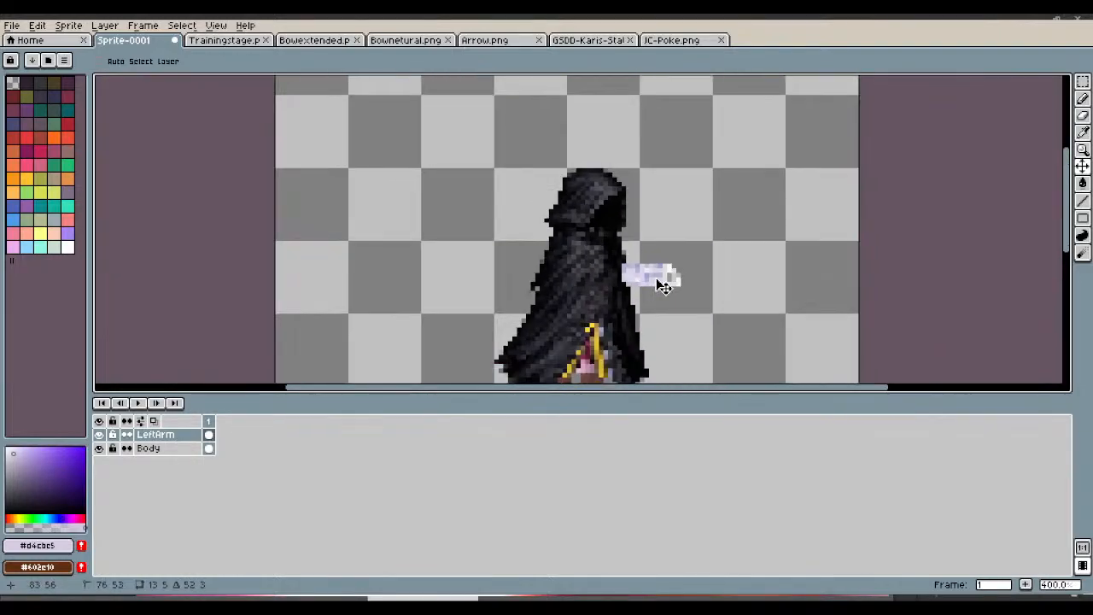
pyautogui.scroll(-1, 663, 286)
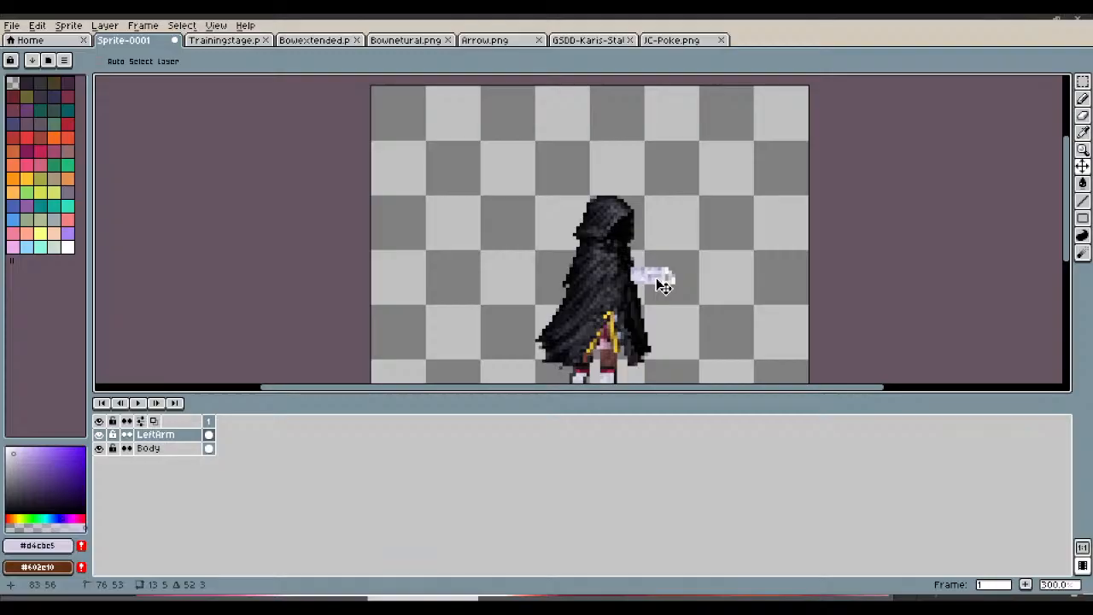
pyautogui.scroll(1, 664, 287)
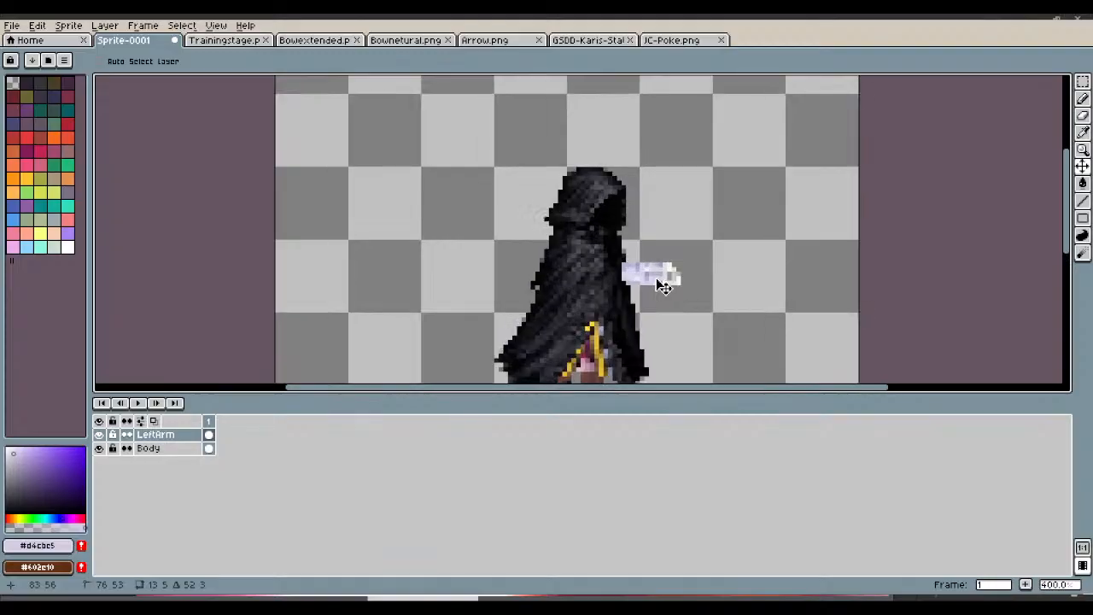
pyautogui.scroll(1, 664, 287)
# Step: Move the left arm clear behind the cloak at about hood height and close JC-Poke.png
pyautogui.moveTo(663, 287); pyautogui.dragTo(410, 224)
pyautogui.scroll(-2, 626, 289)
pyautogui.scroll(1, 639, 287)
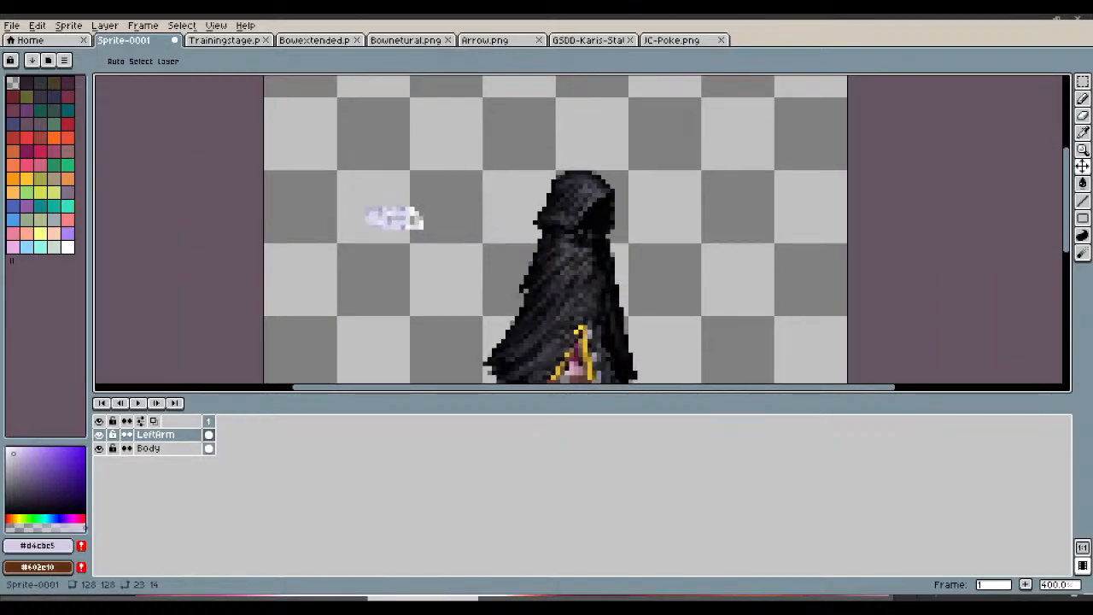
pyautogui.click(720, 40)
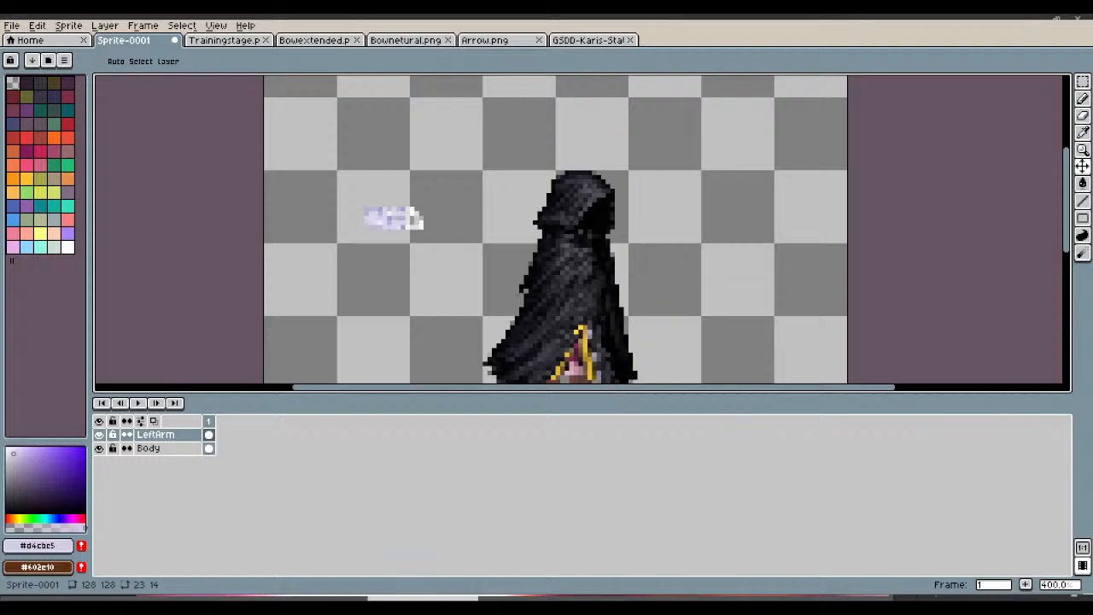
# Step: Open UnknownJumpAttack.png and flip the whole staff-holding character horizontally
pyautogui.scroll(-1, 527, 146)
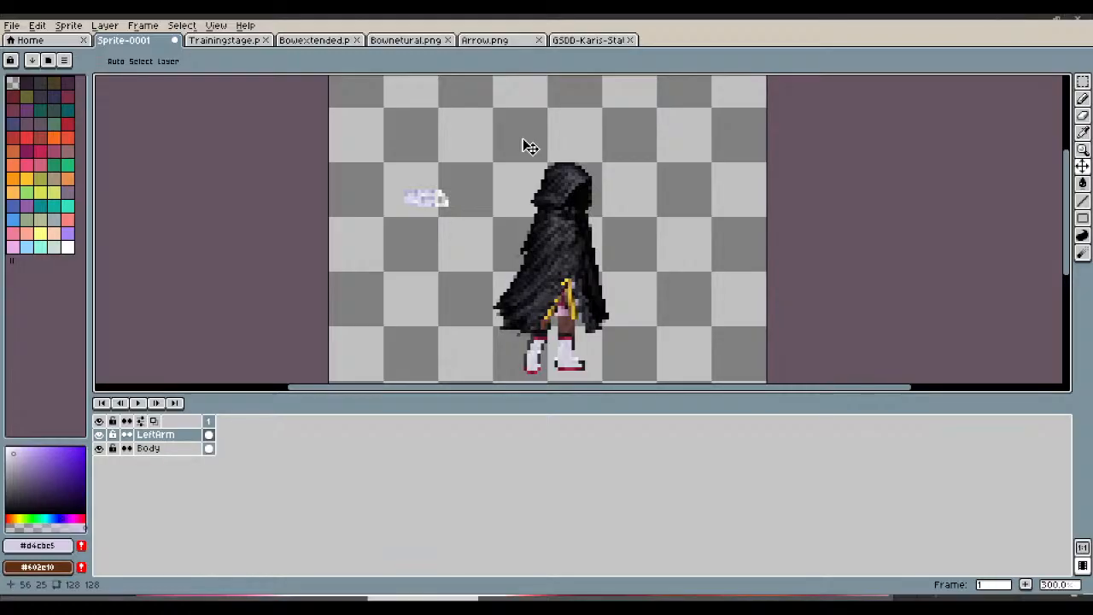
pyautogui.scroll(1, 527, 146)
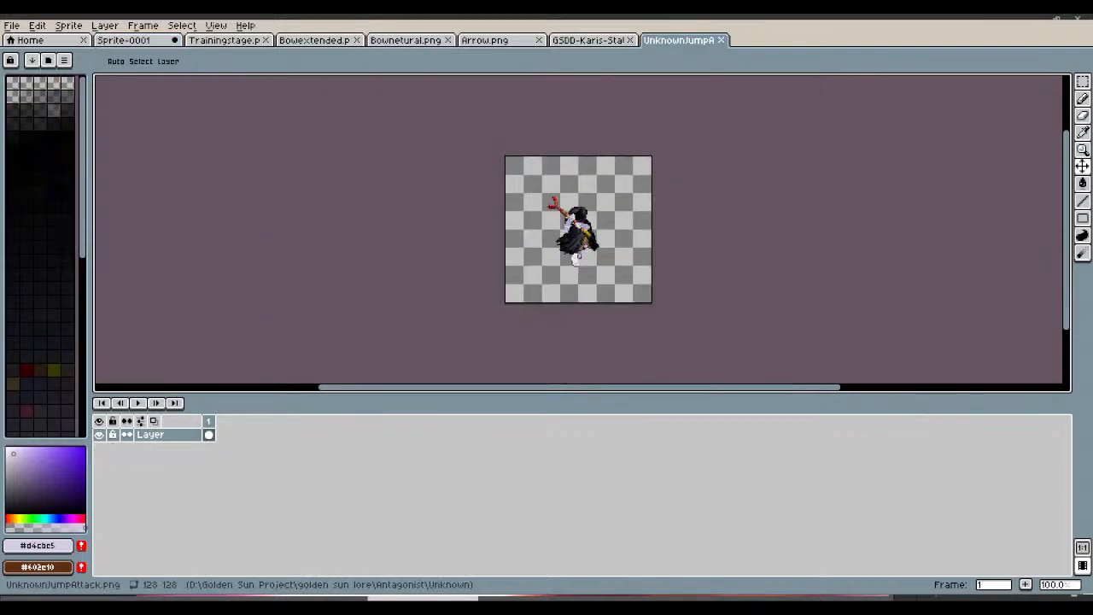
pyautogui.scroll(3, 588, 238)
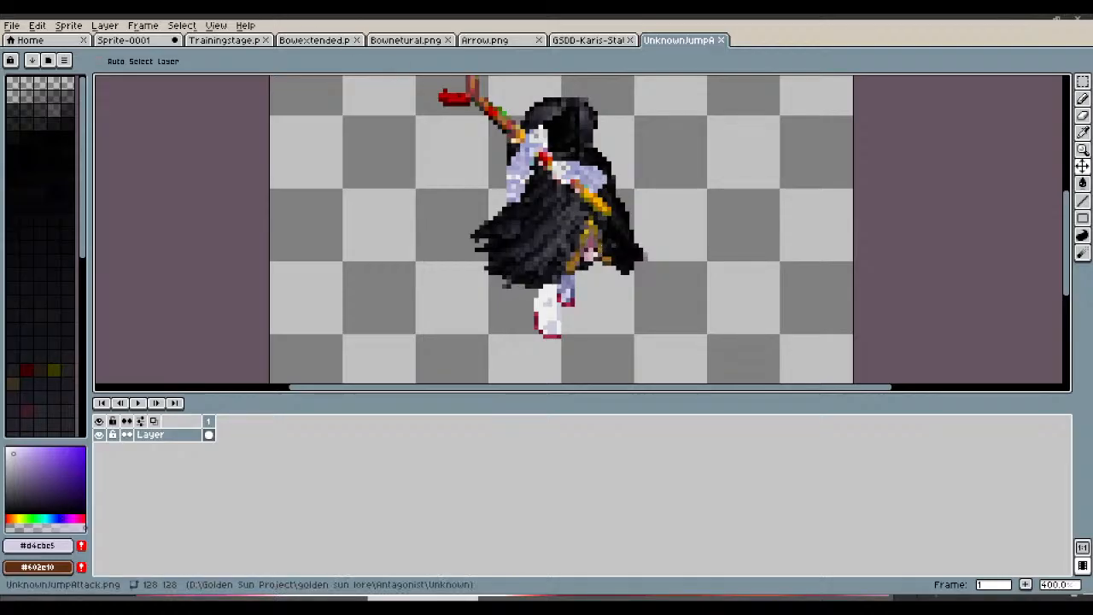
pyautogui.hotkey('shift', 'h')
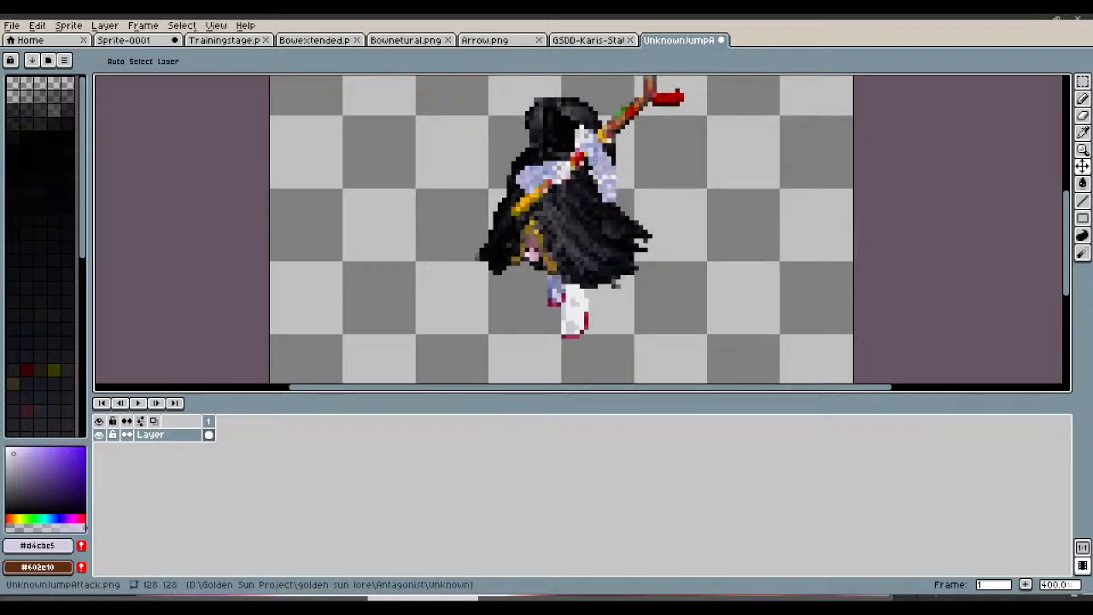
# Step: Select and copy the 15 × 8 pixel area around the lavender-sleeved arm at the lower part of the staff
pyautogui.scroll(8, 525, 154)
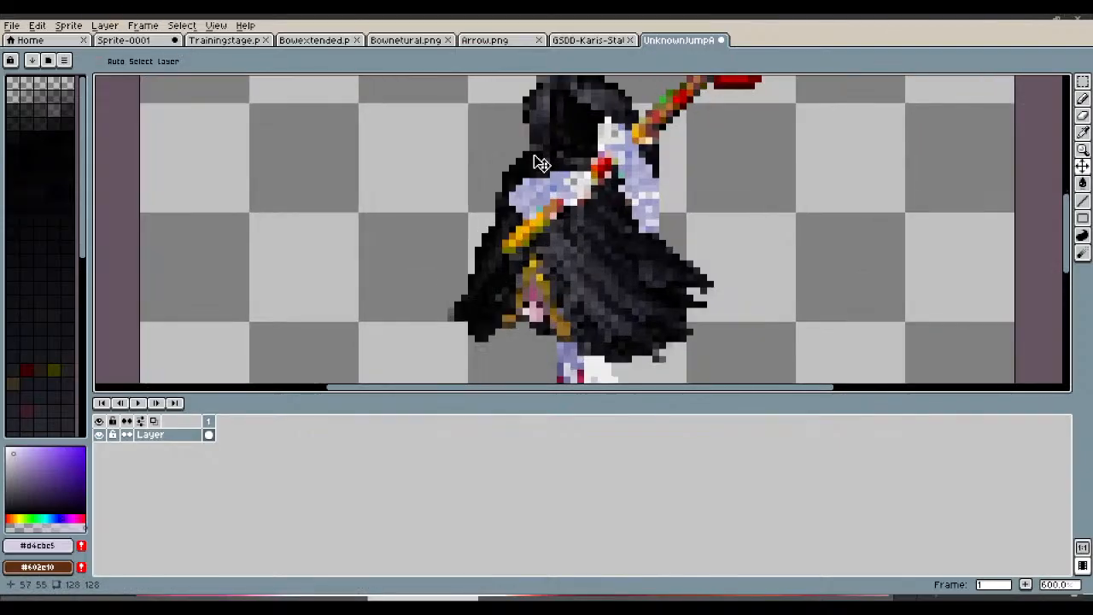
pyautogui.click(1067, 86)
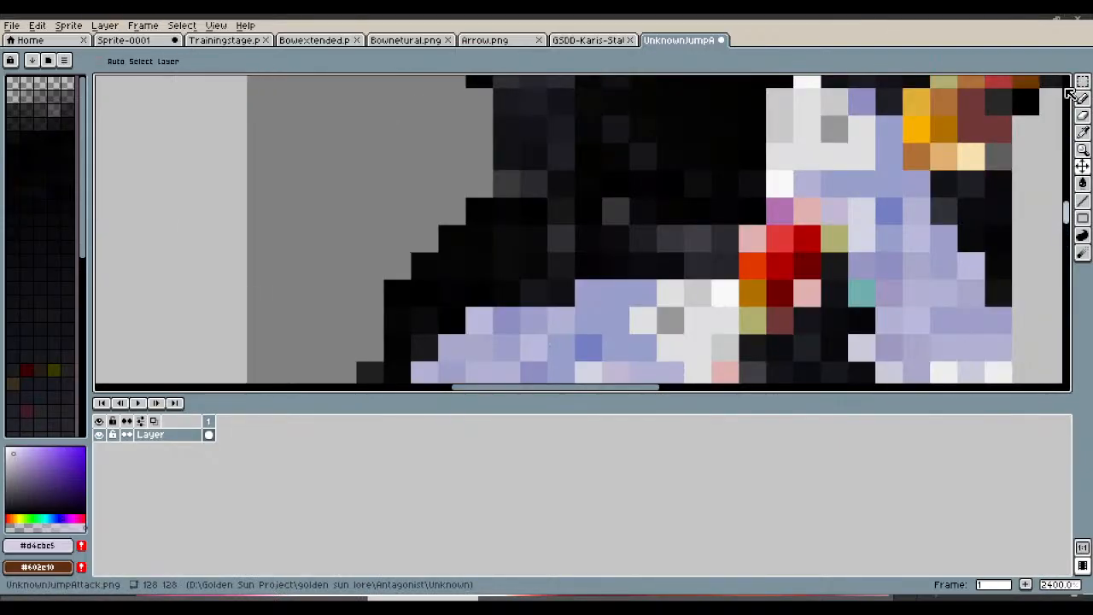
pyautogui.click(1082, 83)
pyautogui.scroll(-3, 622, 220)
pyautogui.scroll(-1, 620, 219)
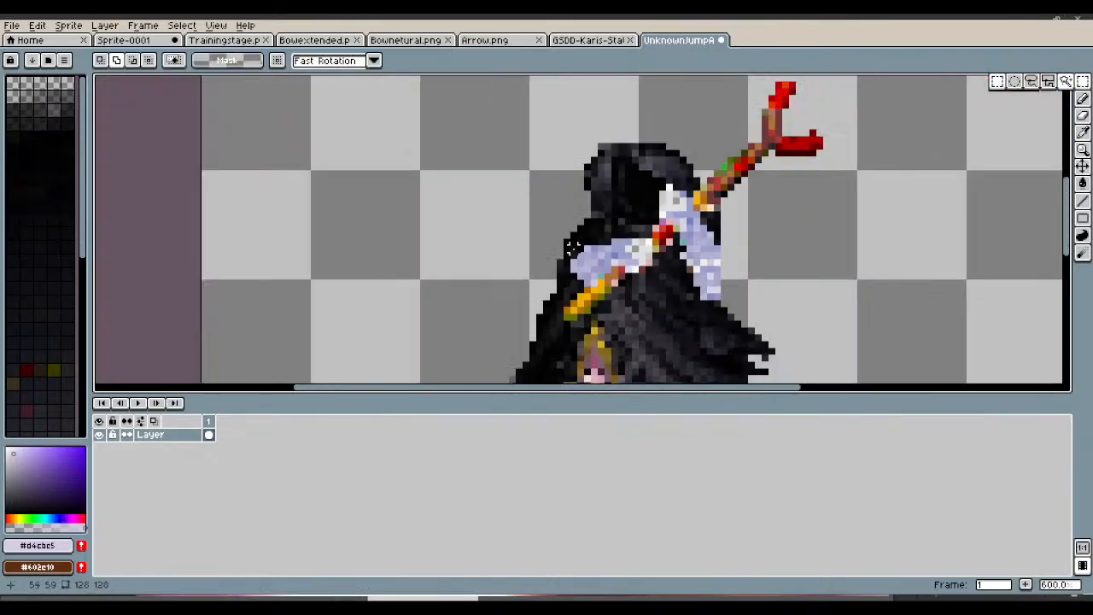
pyautogui.moveTo(557, 241); pyautogui.dragTo(662, 295)
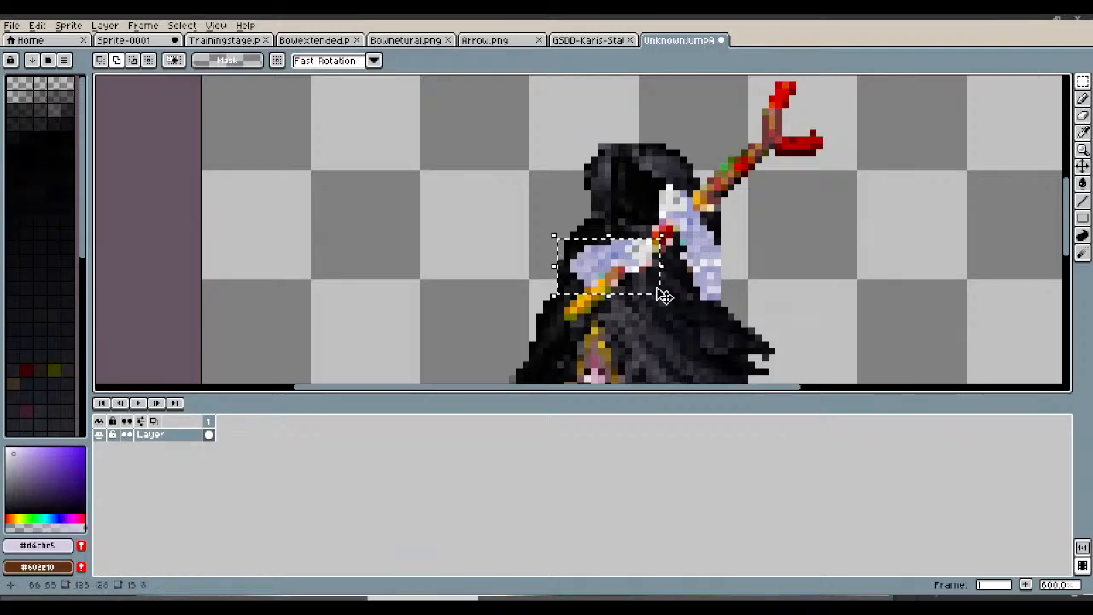
pyautogui.scroll(-4, 662, 261)
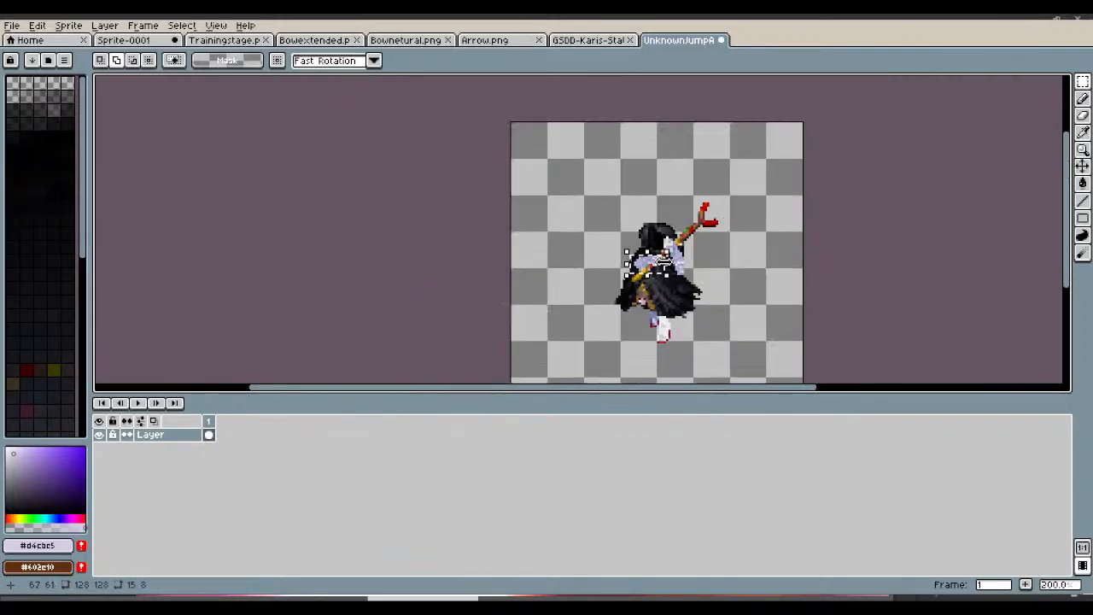
pyautogui.scroll(2, 666, 271)
pyautogui.scroll(-1, 669, 280)
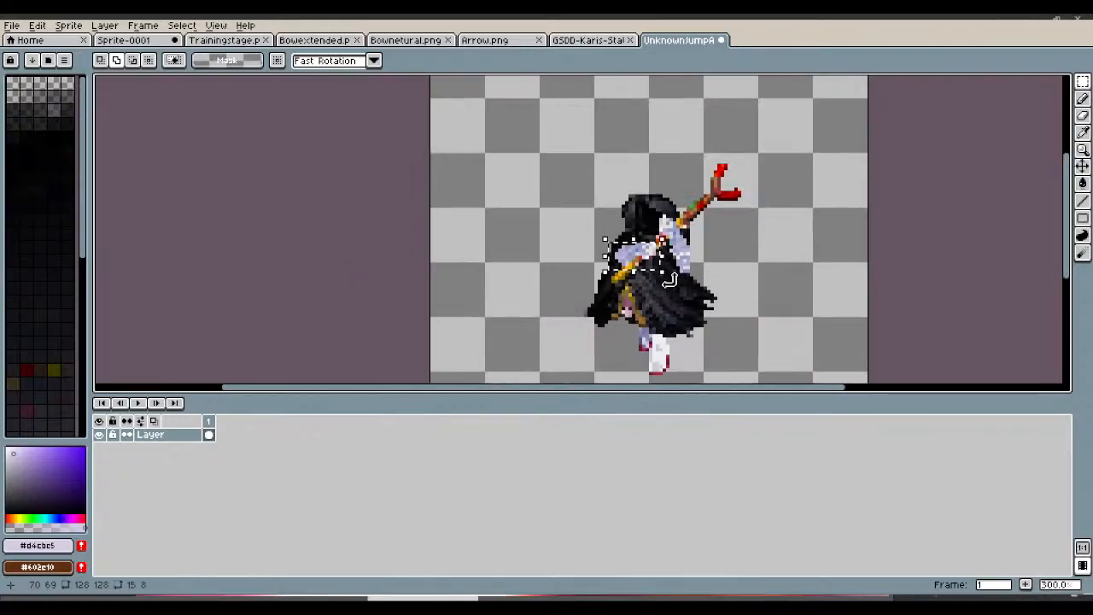
# Step: Return to Sprite-0001, add a new layer above LeftArm, and name it RightArm
pyautogui.click(132, 40)
pyautogui.click(186, 435)
pyautogui.rightClick(187, 436)
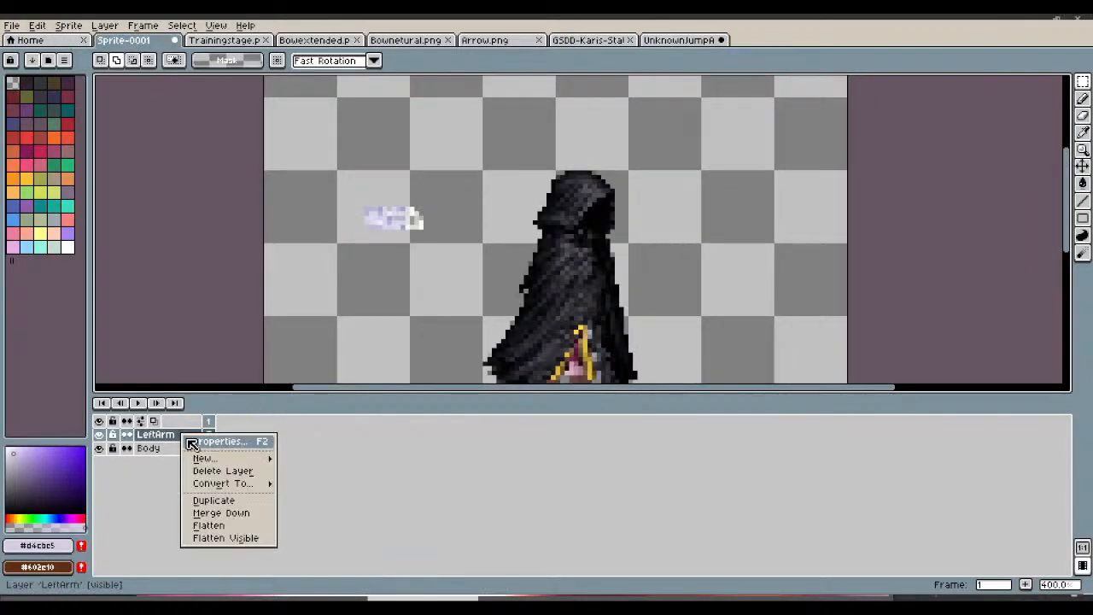
pyautogui.moveTo(199, 461)
pyautogui.click(303, 461)
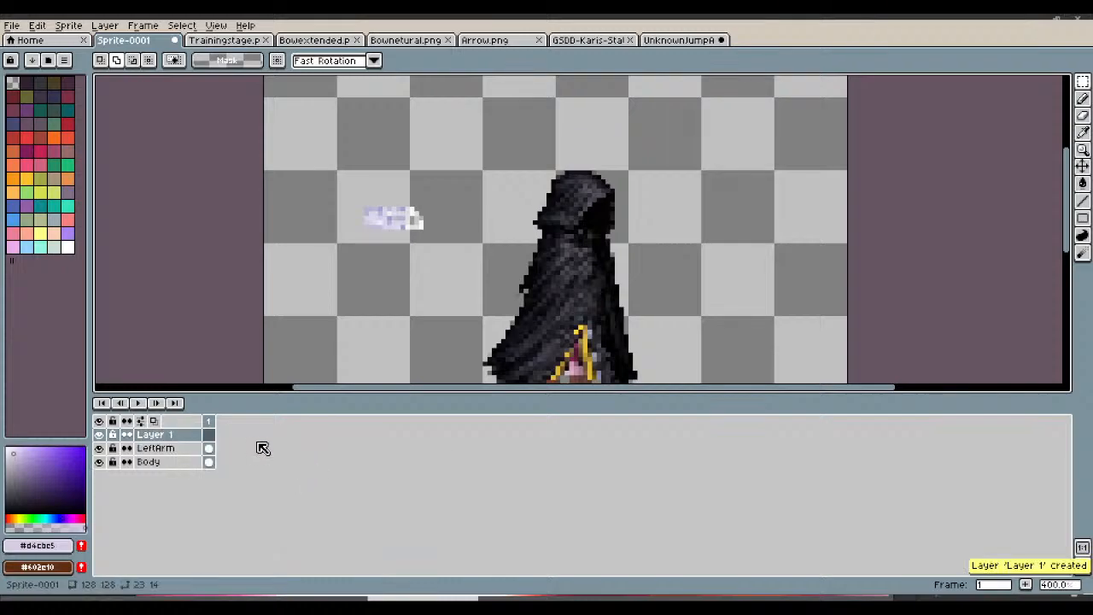
pyautogui.doubleClick(179, 435)
pyautogui.write('RightArm')
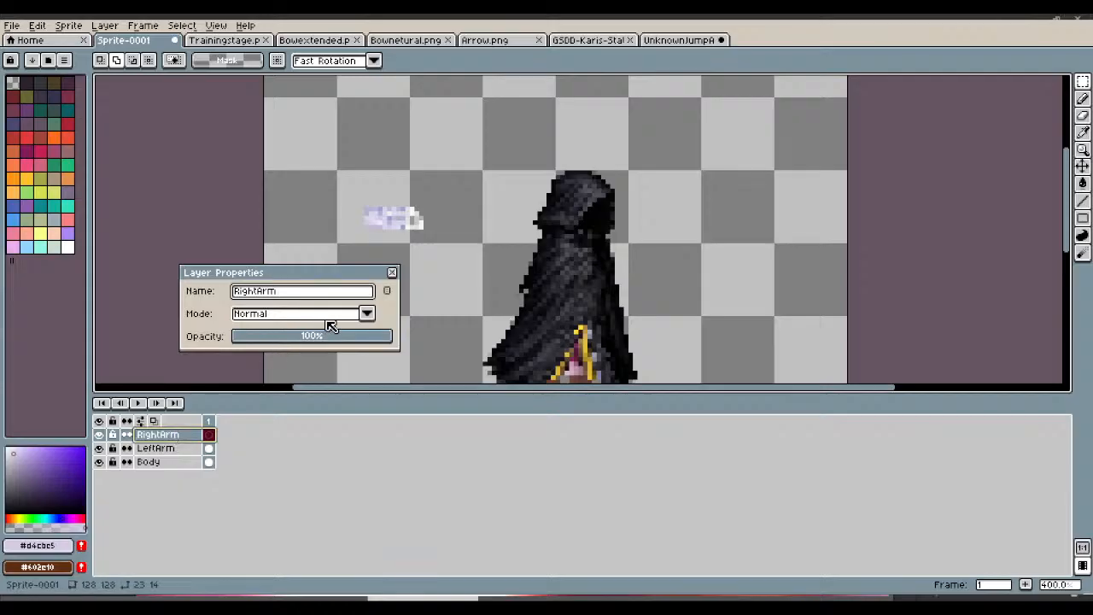
pyautogui.click(392, 271)
# Step: Paste the copied arm on the RightArm layer, move it clear behind the cloak to position 19, 58, and deselect it
pyautogui.scroll(-1, 394, 278)
pyautogui.scroll(-1, 393, 277)
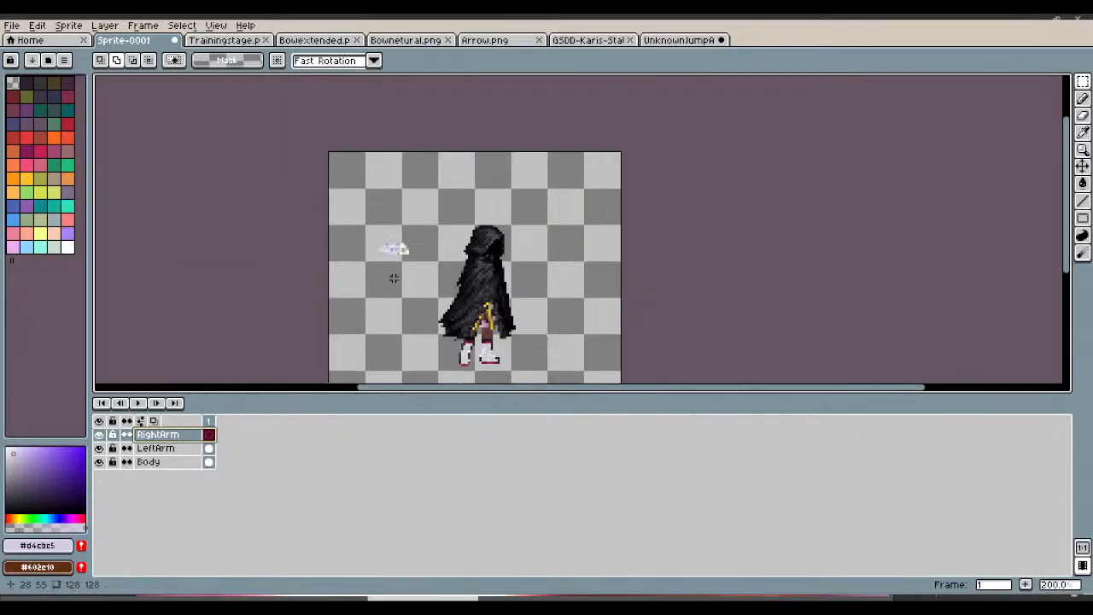
pyautogui.hotkey('ctrl', 'v')
pyautogui.scroll(3, 474, 299)
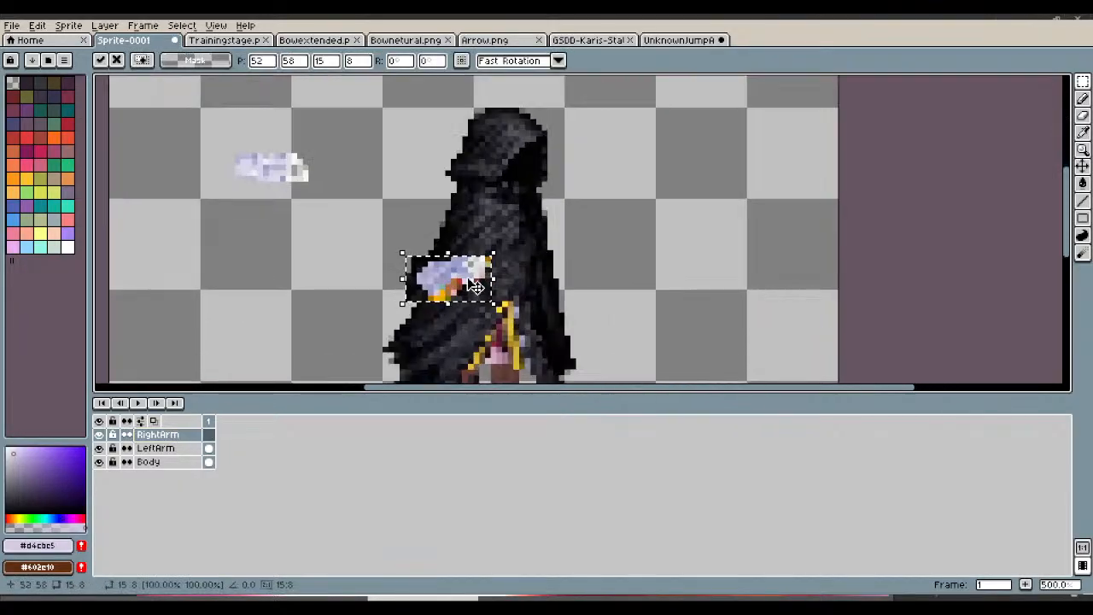
pyautogui.moveTo(469, 278); pyautogui.dragTo(265, 292)
pyautogui.hotkey('ctrl', 'd')
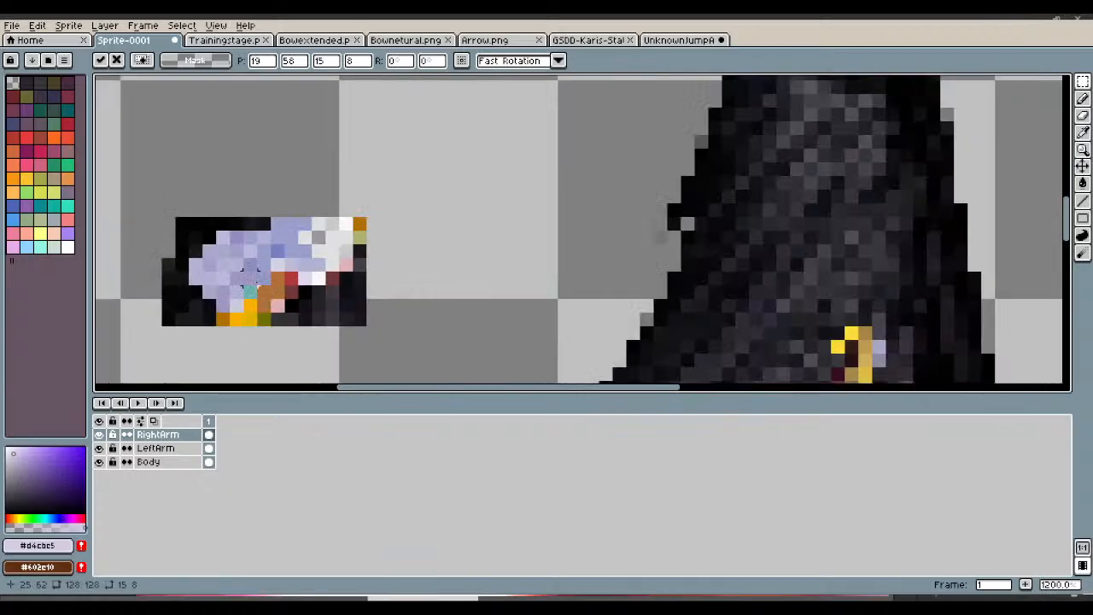
# Step: Erase the leftover staff, gold and black cloak pixels around the pasted right arm, leaving only the lavender sleeve and hand
pyautogui.click(1081, 117)
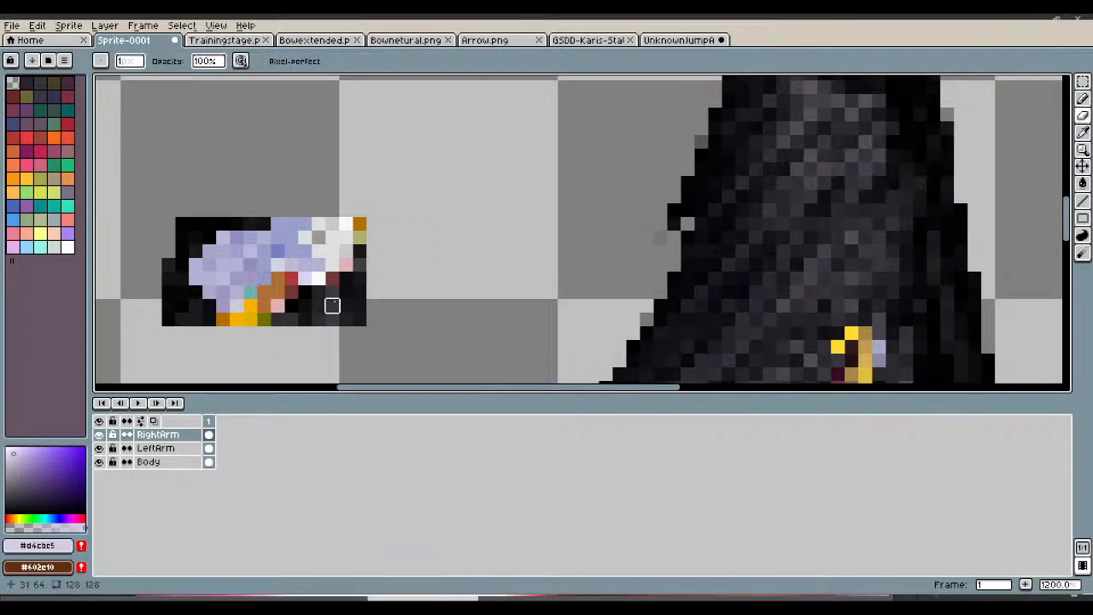
pyautogui.click(292, 278)
pyautogui.click(277, 292)
pyautogui.click(277, 304)
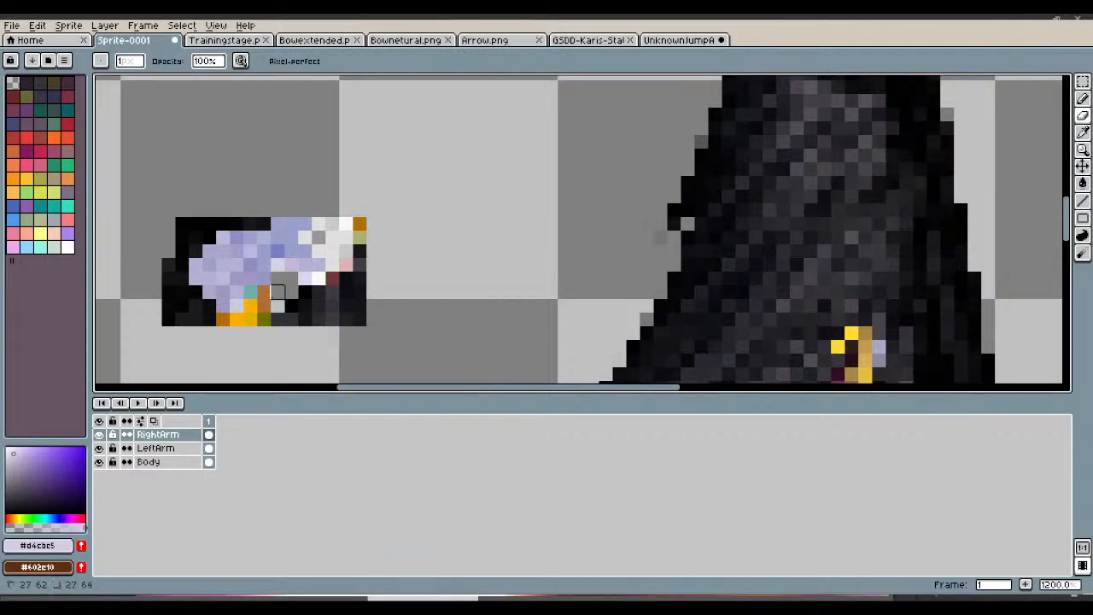
pyautogui.click(264, 292)
pyautogui.moveTo(237, 318)
pyautogui.mouseDown()
pyautogui.moveTo(305, 319)
pyautogui.moveTo(319, 333)
pyautogui.moveTo(319, 318)
pyautogui.moveTo(356, 307)
pyautogui.mouseUp()
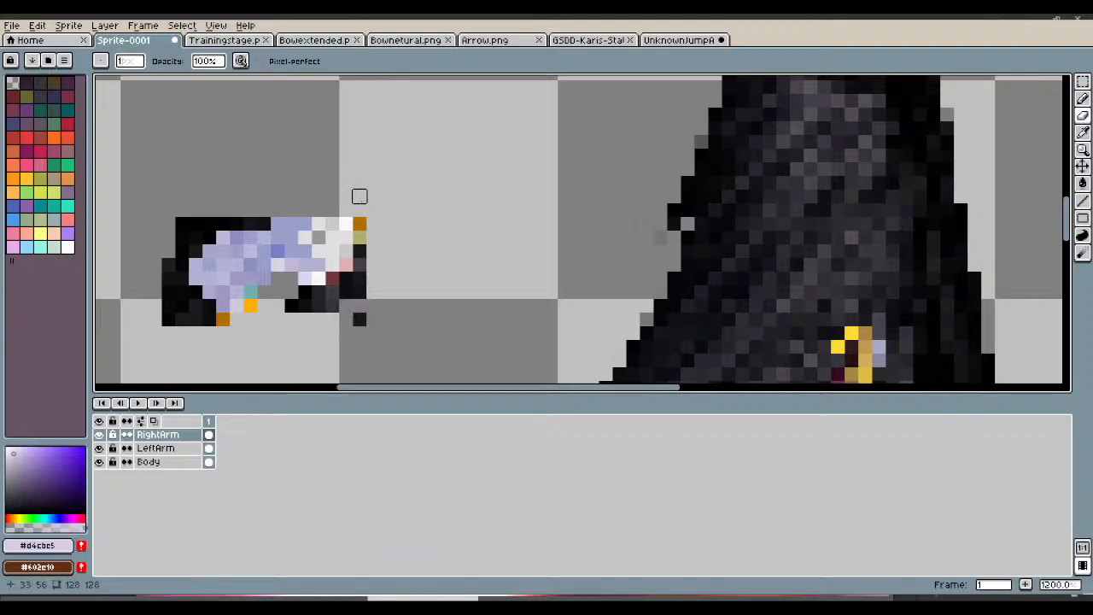
pyautogui.moveTo(359, 196)
pyautogui.mouseDown()
pyautogui.moveTo(372, 264)
pyautogui.moveTo(359, 292)
pyautogui.moveTo(360, 237)
pyautogui.moveTo(359, 319)
pyautogui.moveTo(319, 318)
pyautogui.moveTo(318, 305)
pyautogui.moveTo(346, 304)
pyautogui.moveTo(344, 278)
pyautogui.mouseUp()
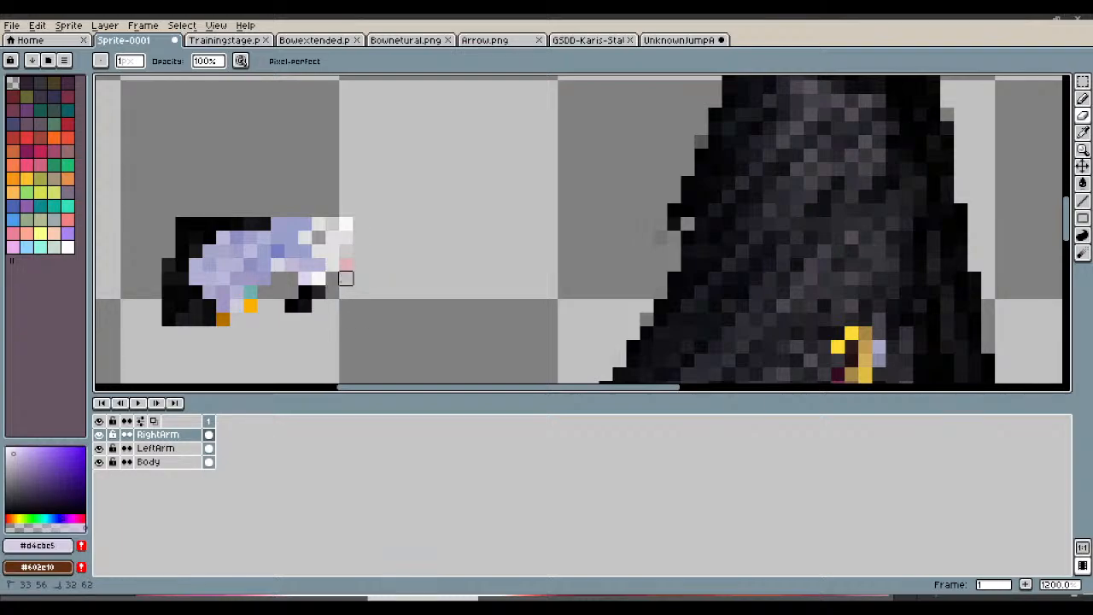
pyautogui.moveTo(154, 222)
pyautogui.mouseDown()
pyautogui.moveTo(264, 224)
pyautogui.moveTo(168, 236)
pyautogui.moveTo(210, 236)
pyautogui.moveTo(168, 251)
pyautogui.moveTo(168, 319)
pyautogui.moveTo(168, 264)
pyautogui.moveTo(182, 264)
pyautogui.moveTo(182, 320)
pyautogui.moveTo(196, 319)
pyautogui.moveTo(195, 292)
pyautogui.moveTo(196, 319)
pyautogui.moveTo(208, 305)
pyautogui.moveTo(208, 318)
pyautogui.moveTo(262, 318)
pyautogui.moveTo(249, 318)
pyautogui.moveTo(249, 305)
pyautogui.moveTo(304, 304)
pyautogui.moveTo(290, 305)
pyautogui.moveTo(318, 292)
pyautogui.mouseUp()
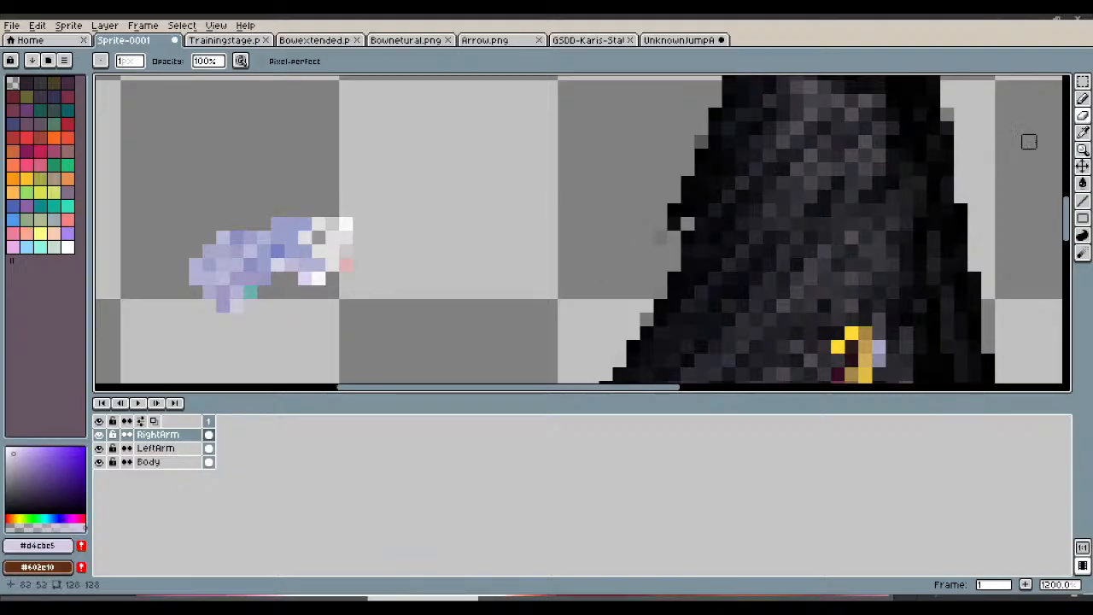
# Step: Sample the light grey #e0e0e0 from the right hand and paint it over the pink pixel on the hand's edge
pyautogui.click(1082, 132)
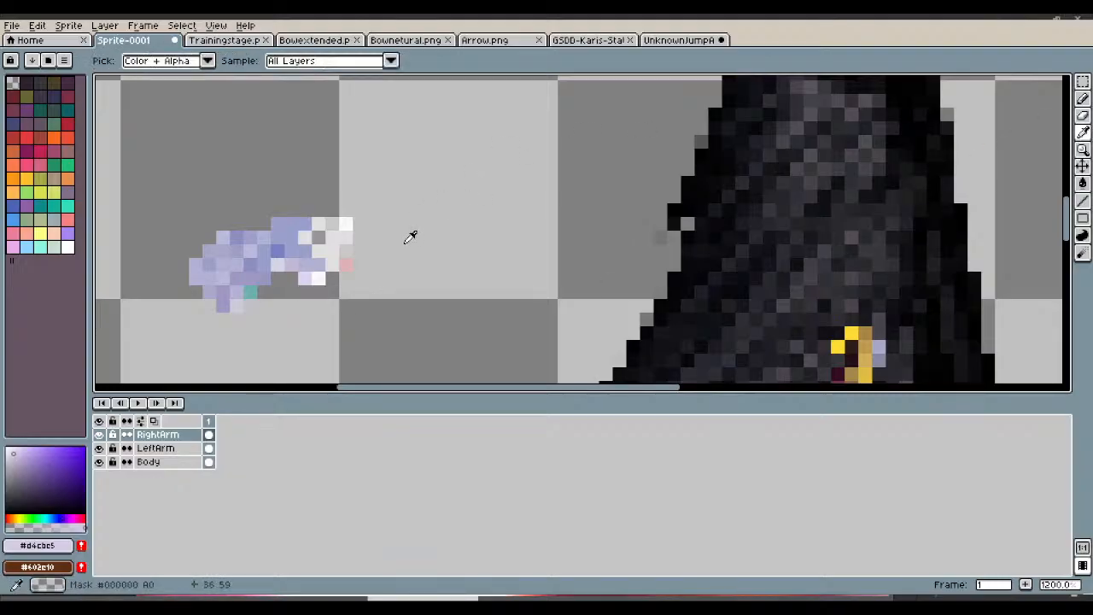
pyautogui.click(340, 232)
pyautogui.press('b')
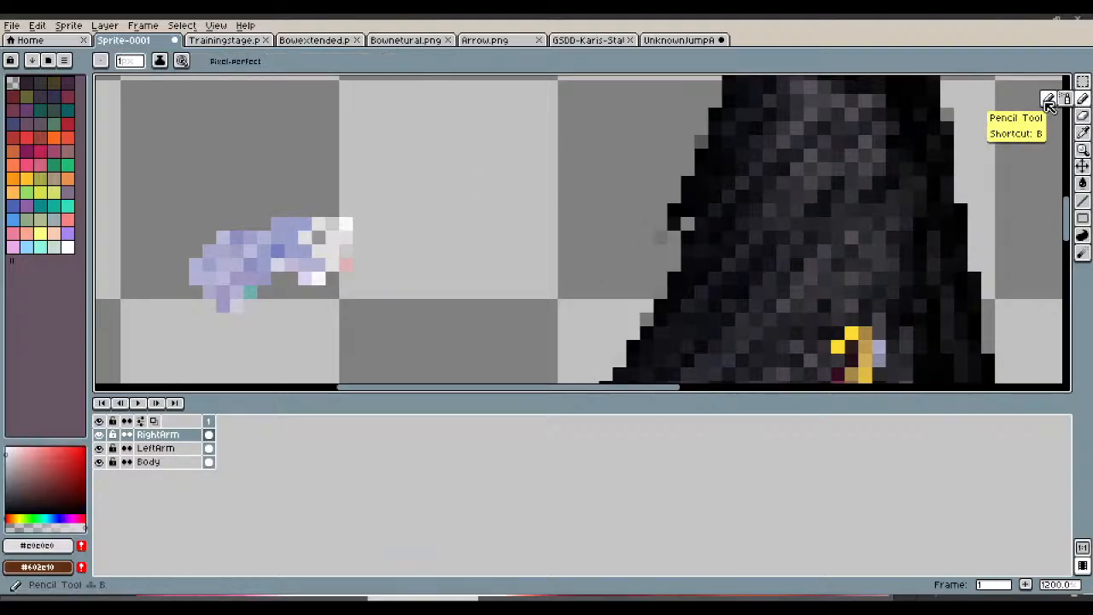
pyautogui.click(344, 264)
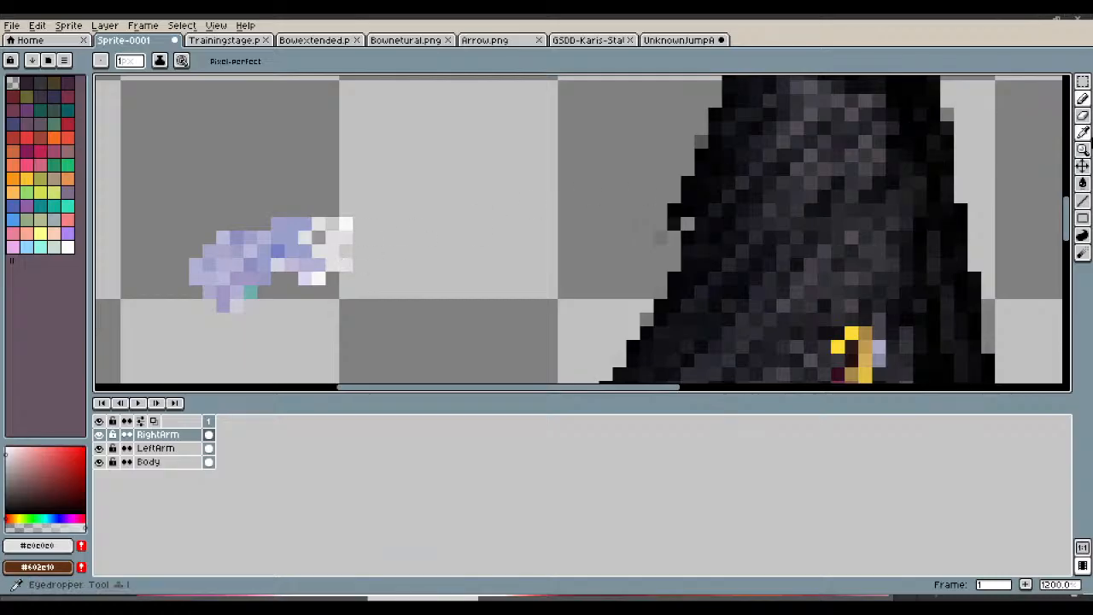
# Step: Sample the lavender #b1b1d4 from the right sleeve and paint it over the teal pixel on the sleeve's lower edge
pyautogui.click(1083, 136)
pyautogui.click(276, 227)
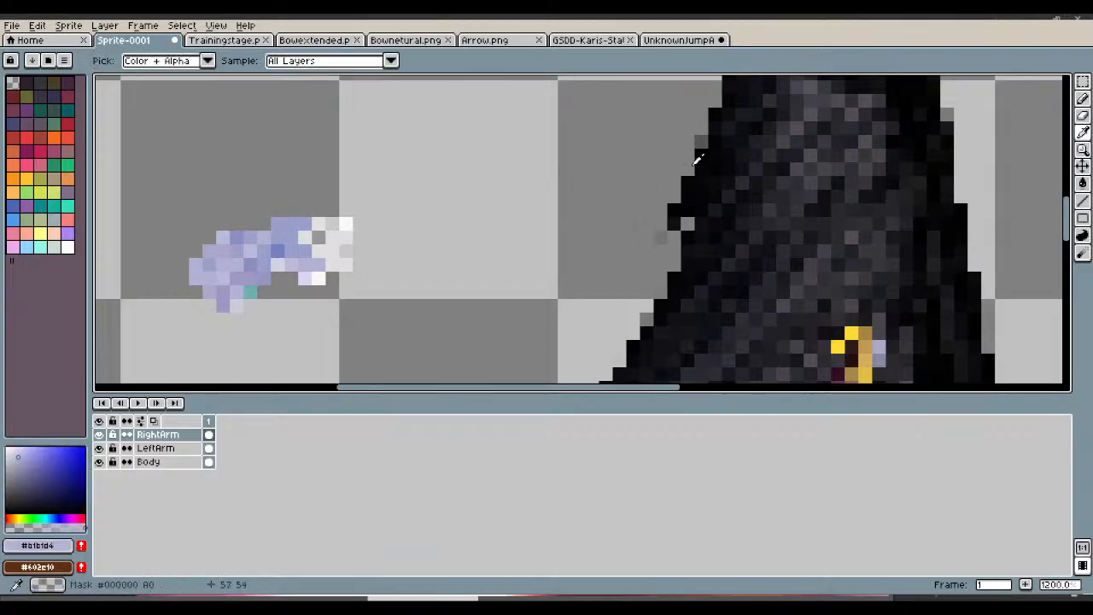
pyautogui.click(1083, 98)
pyautogui.click(250, 292)
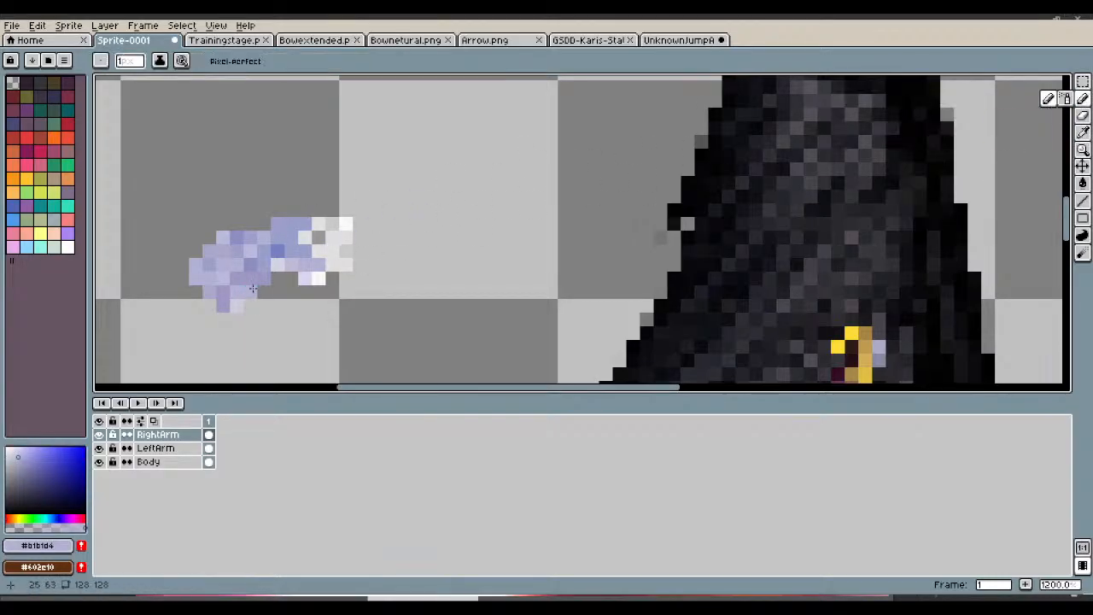
# Step: Move the LeftArm layer's arm against the cloak's front edge at chest height, to position 76, 52
pyautogui.scroll(-2, 252, 289)
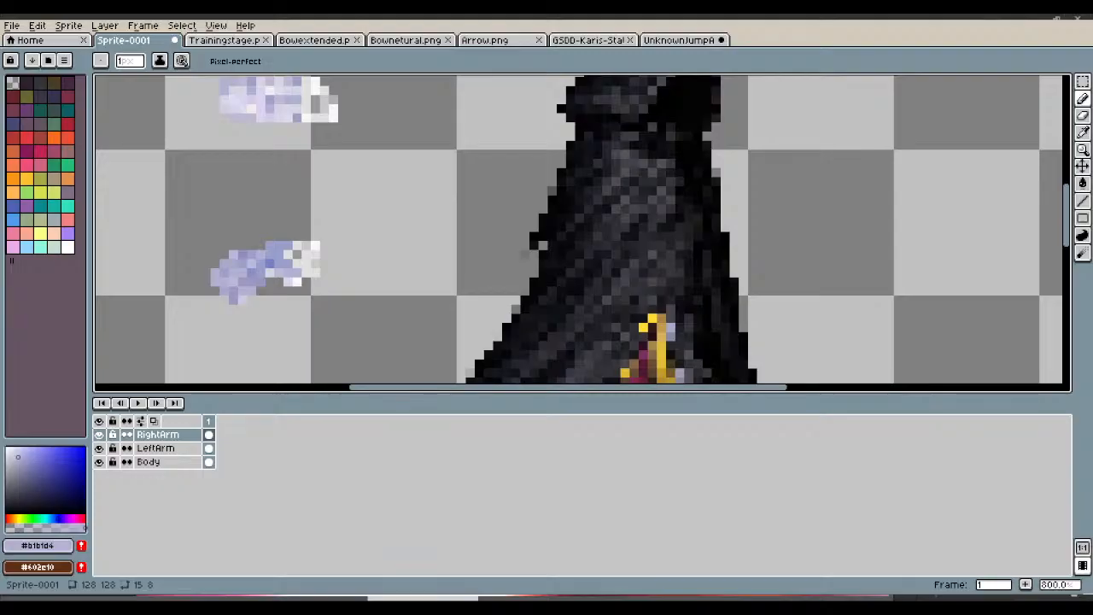
pyautogui.scroll(-4, 367, 230)
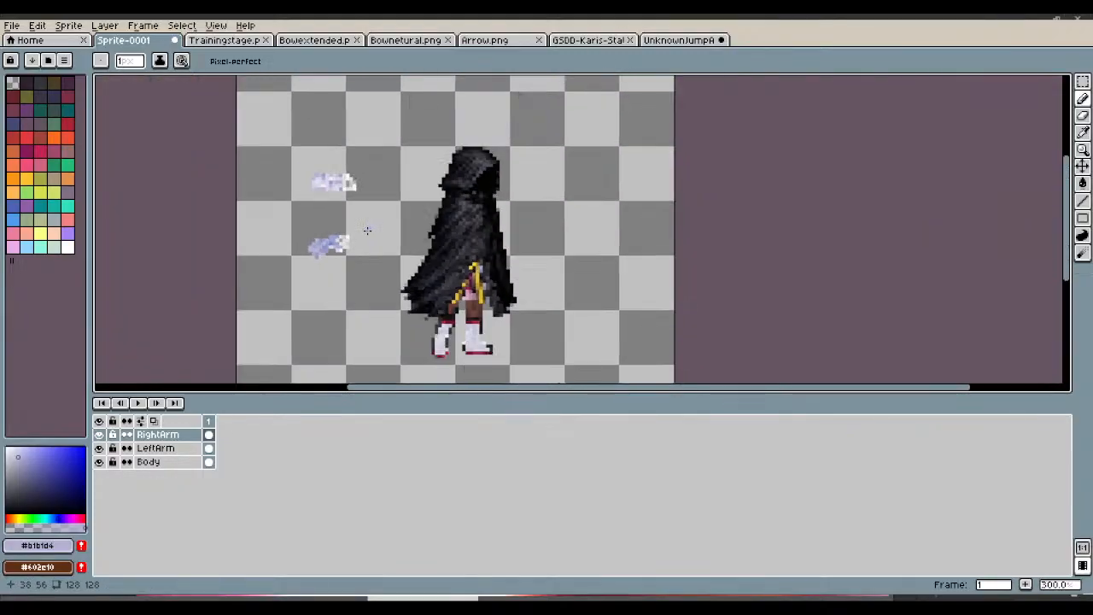
pyautogui.click(171, 451)
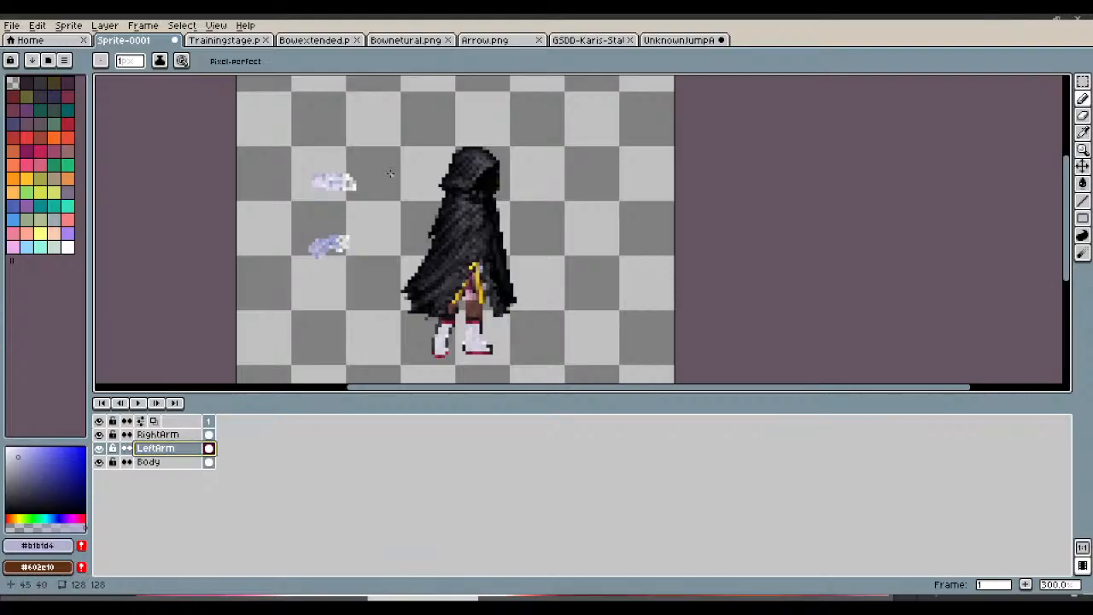
pyautogui.click(1081, 167)
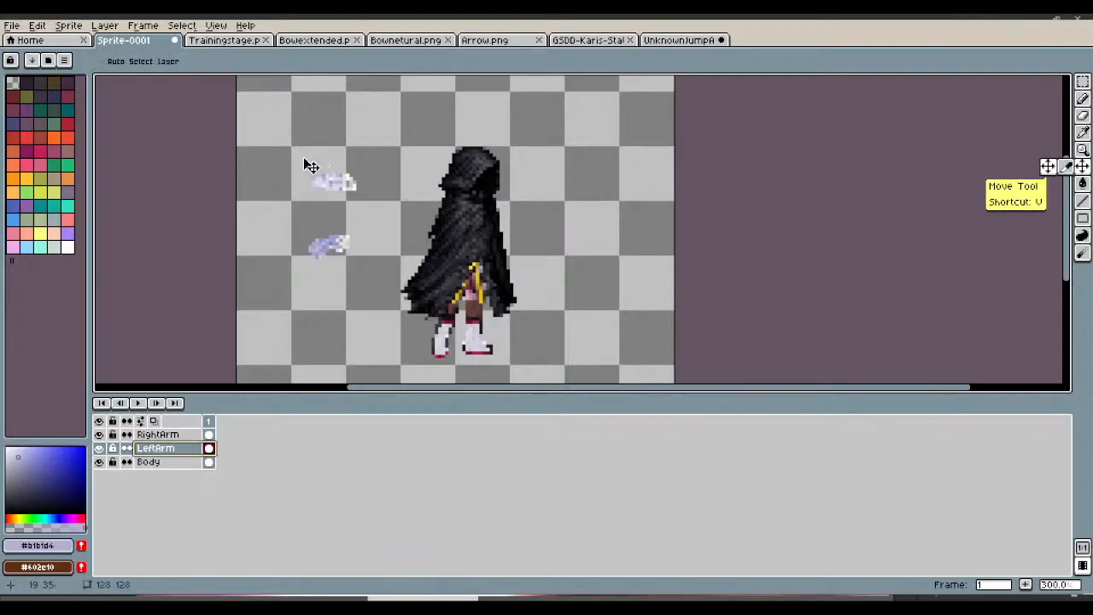
pyautogui.moveTo(335, 184); pyautogui.dragTo(520, 225)
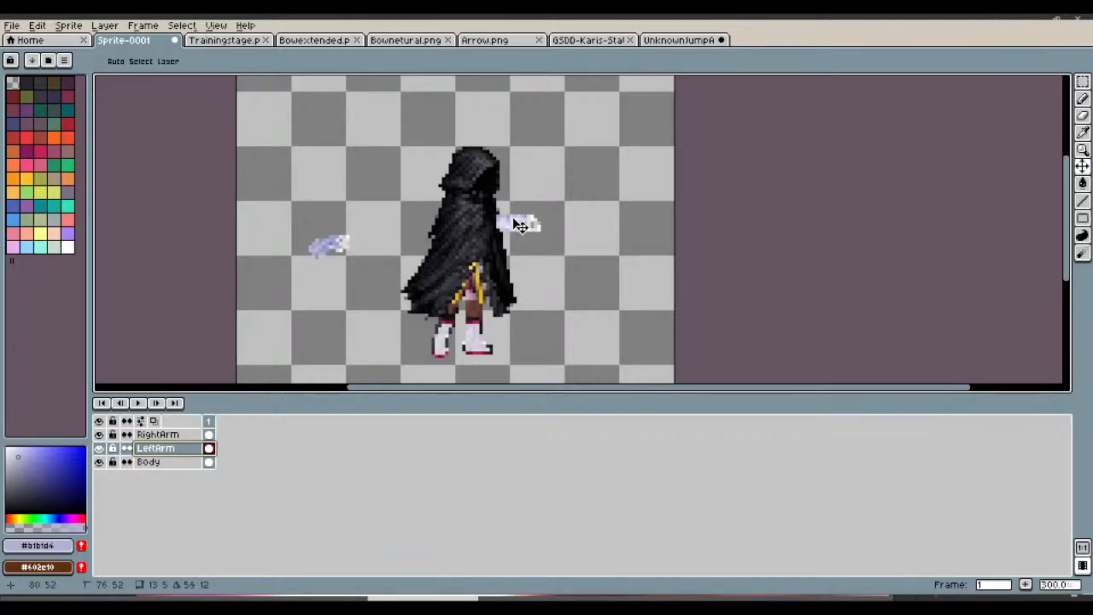
# Step: Set the Z-index of the LeftArm cel to -1 so the arm sits behind the body
pyautogui.doubleClick(209, 453)
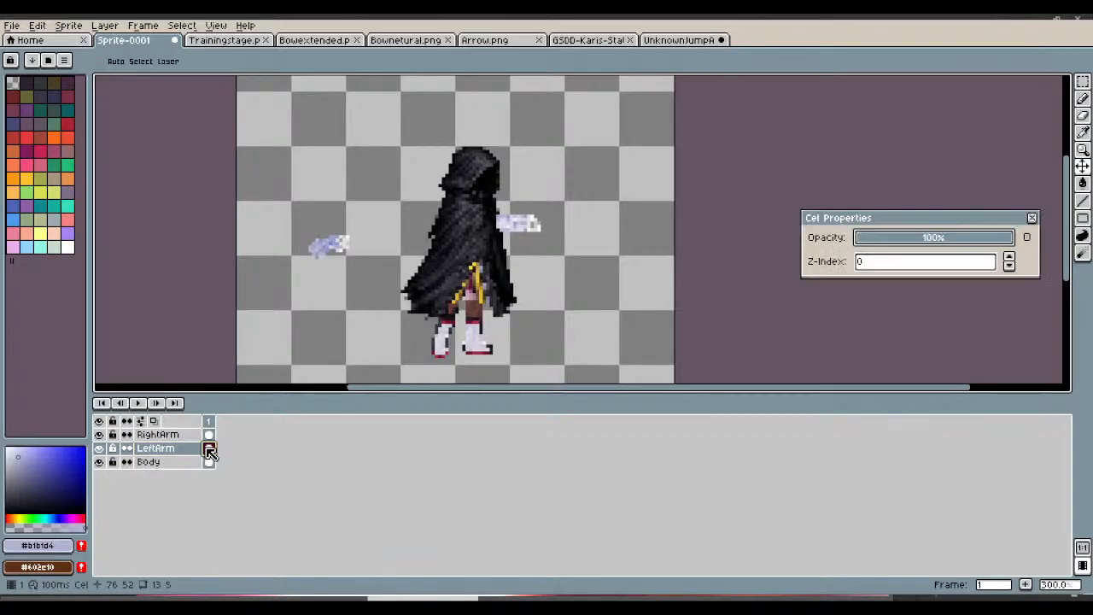
pyautogui.click(1011, 268)
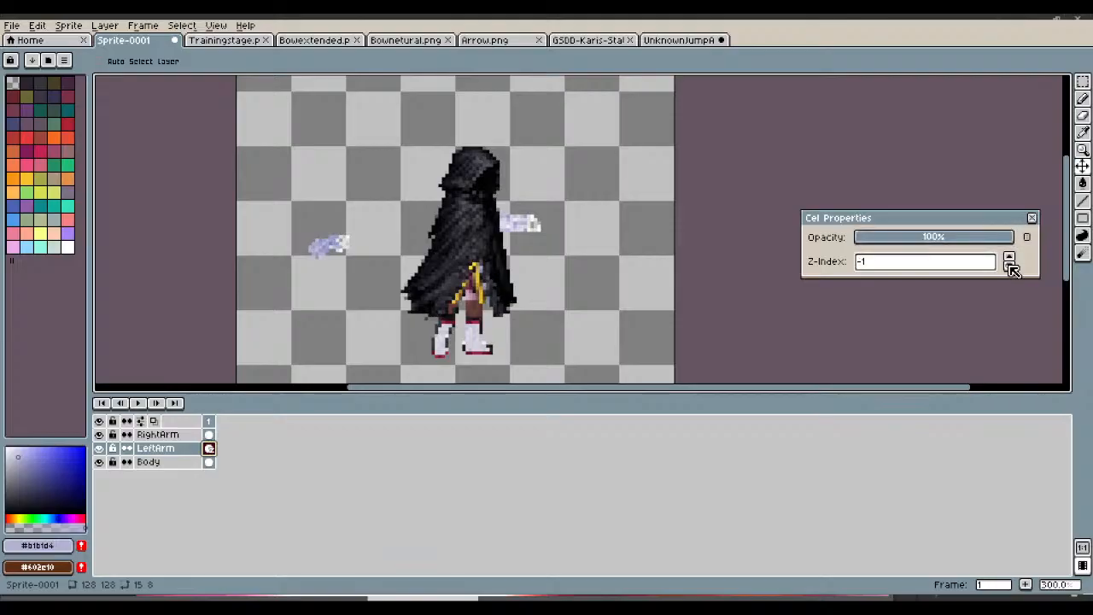
pyautogui.click(1033, 219)
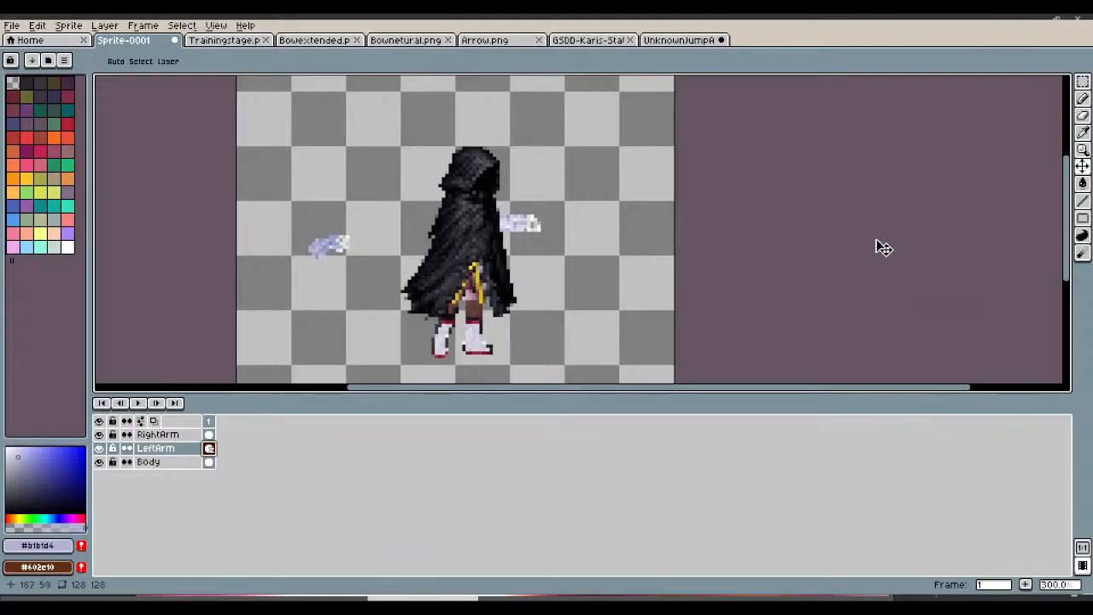
# Step: Fine-tune the left arm's height against the cloak, placing it at position 76, 51
pyautogui.scroll(2, 561, 232)
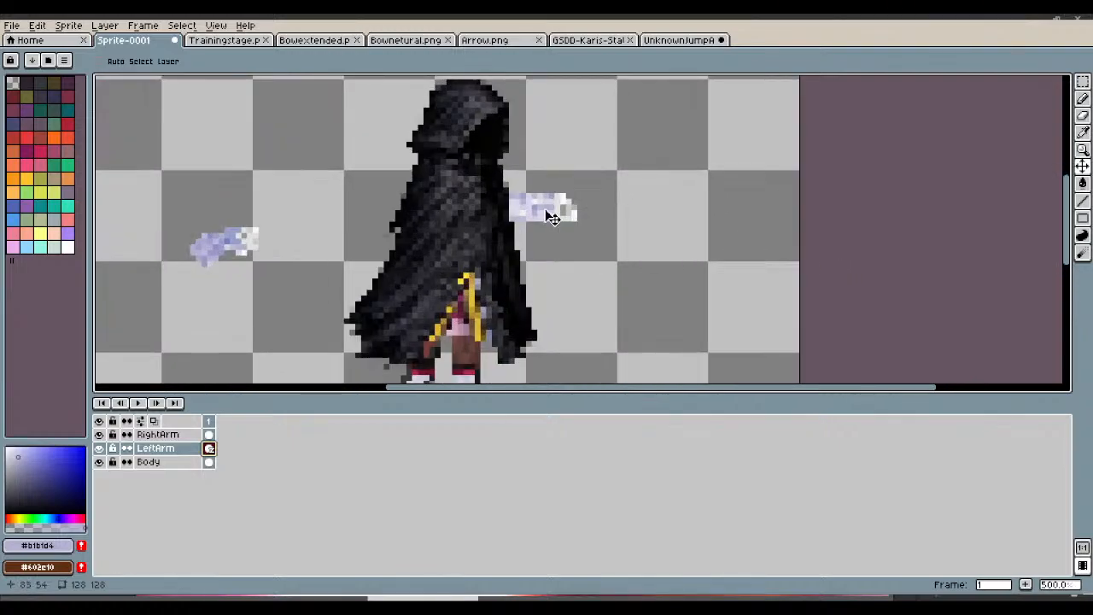
pyautogui.moveTo(553, 218)
pyautogui.mouseDown()
pyautogui.moveTo(540, 207)
pyautogui.moveTo(563, 196)
pyautogui.moveTo(541, 202)
pyautogui.moveTo(546, 188)
pyautogui.moveTo(563, 184)
pyautogui.moveTo(563, 202)
pyautogui.mouseUp()
pyautogui.scroll(5, 547, 204)
pyautogui.scroll(-2, 564, 202)
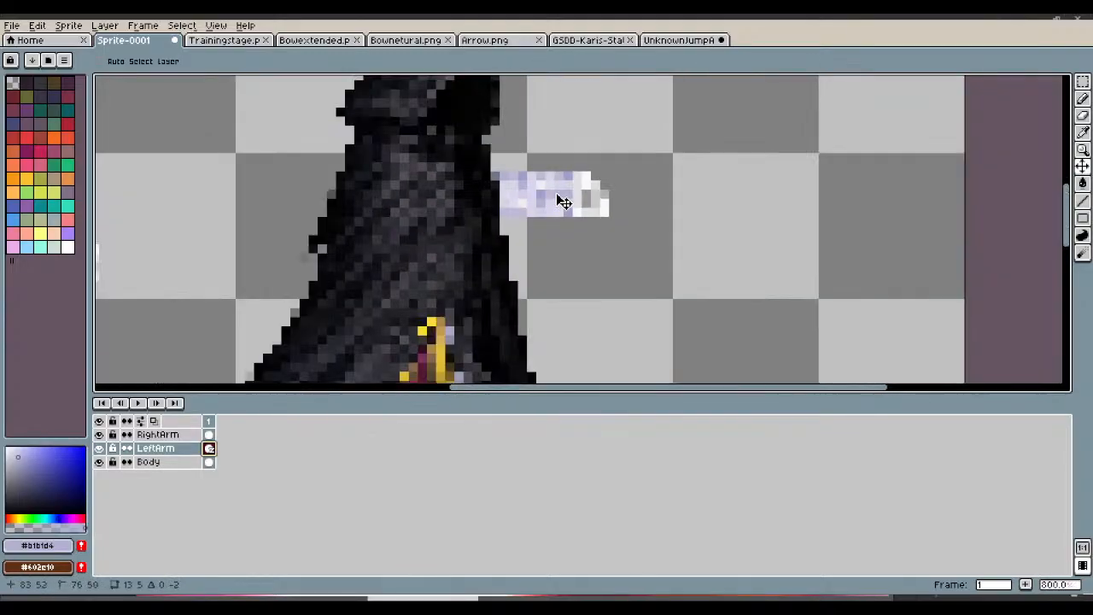
pyautogui.scroll(-1, 563, 203)
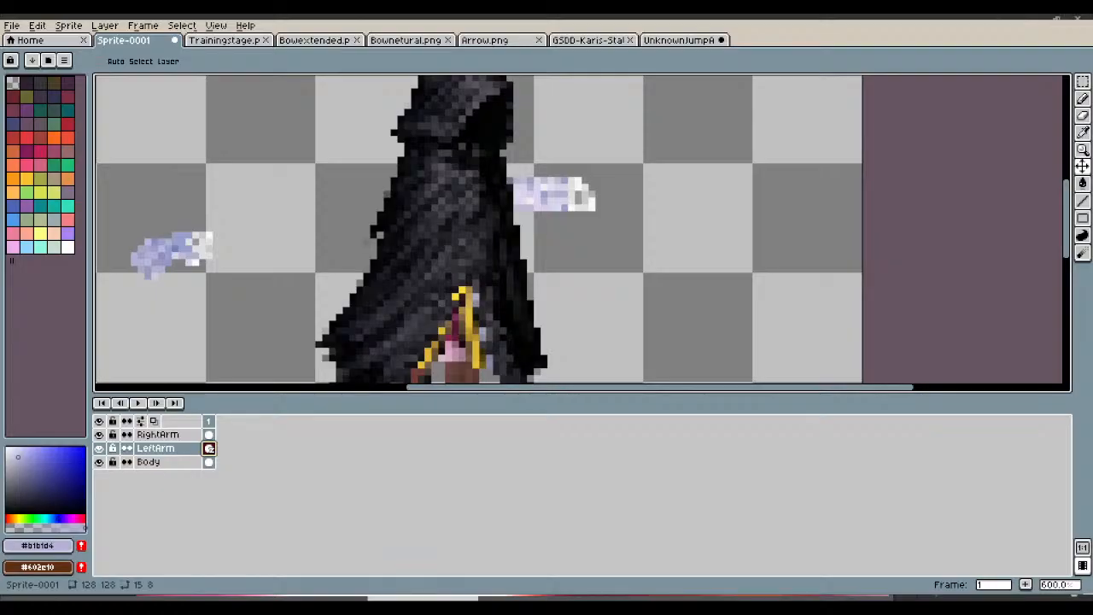
pyautogui.moveTo(576, 195); pyautogui.dragTo(578, 201)
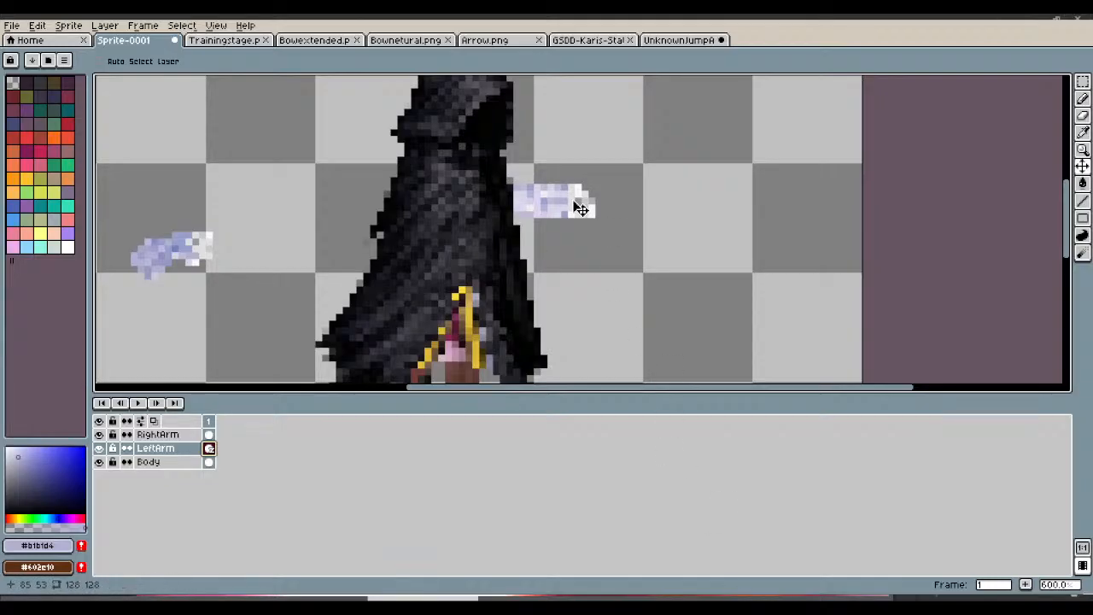
# Step: Hide the RightArm layer and add a new layer named Bow above it
pyautogui.click(99, 434)
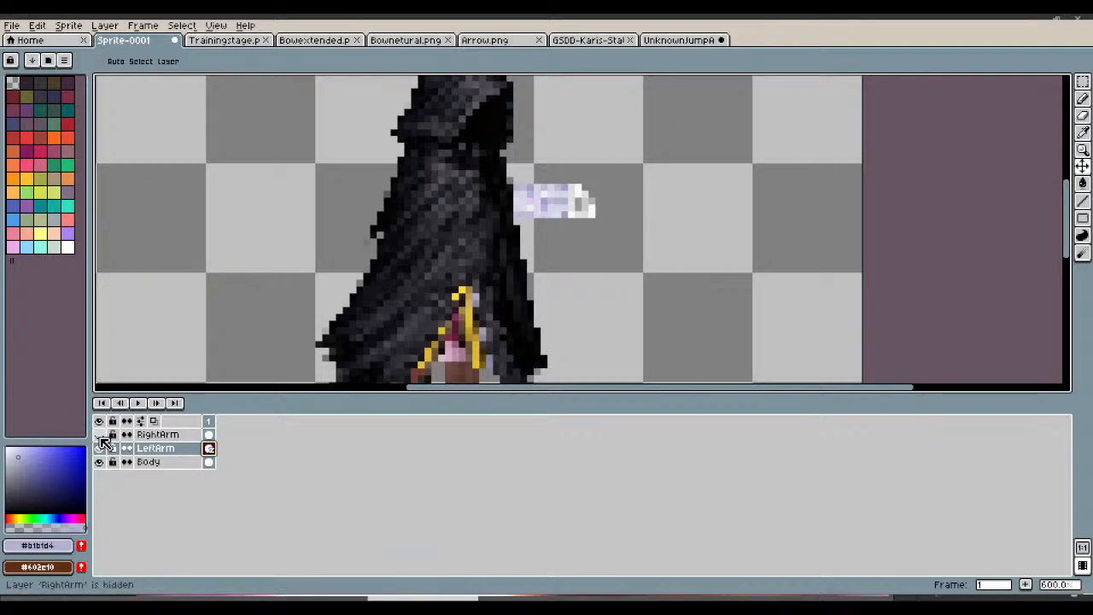
pyautogui.rightClick(148, 437)
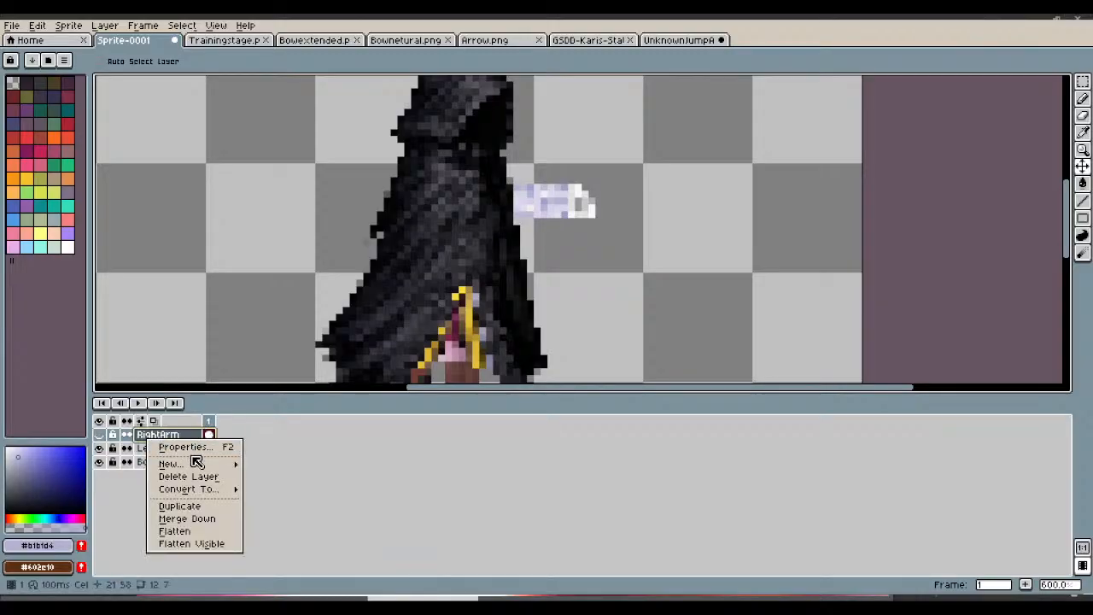
pyautogui.moveTo(176, 463)
pyautogui.click(305, 469)
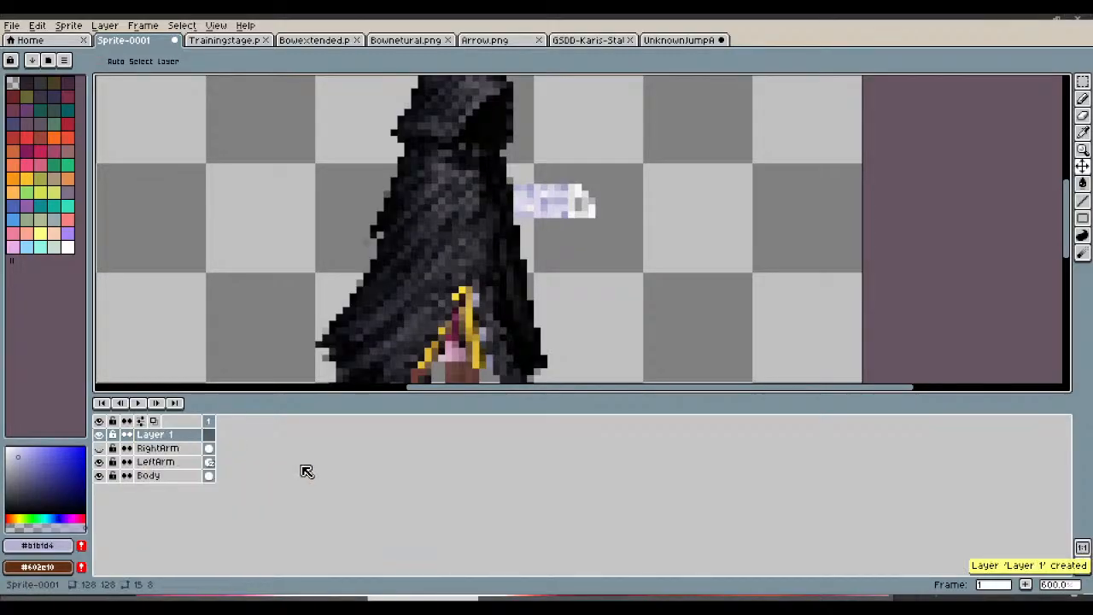
pyautogui.doubleClick(176, 438)
pyautogui.write('Bow')
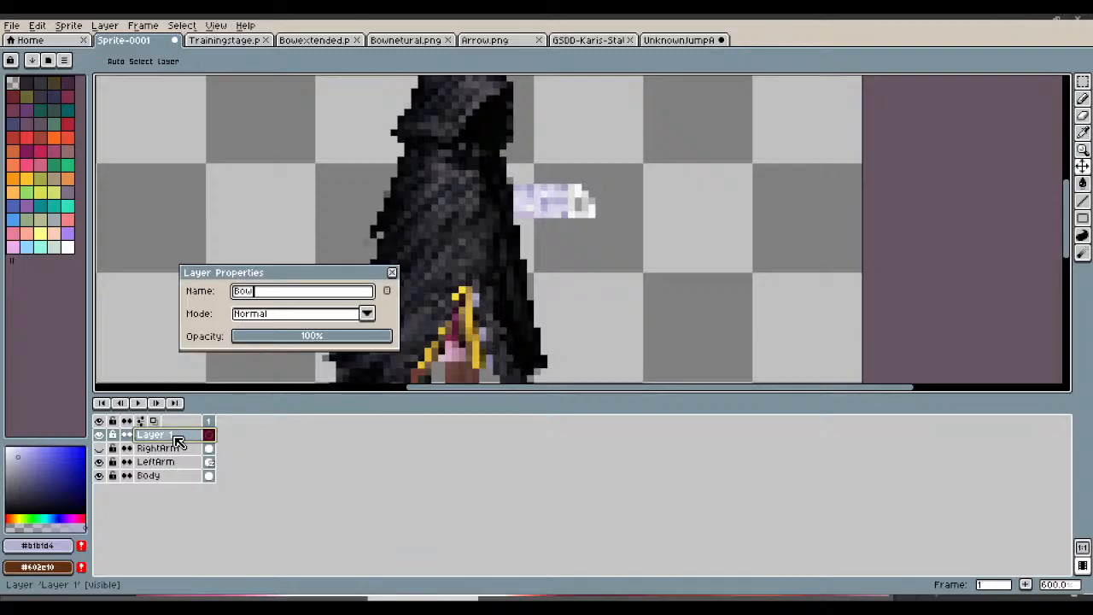
pyautogui.click(393, 272)
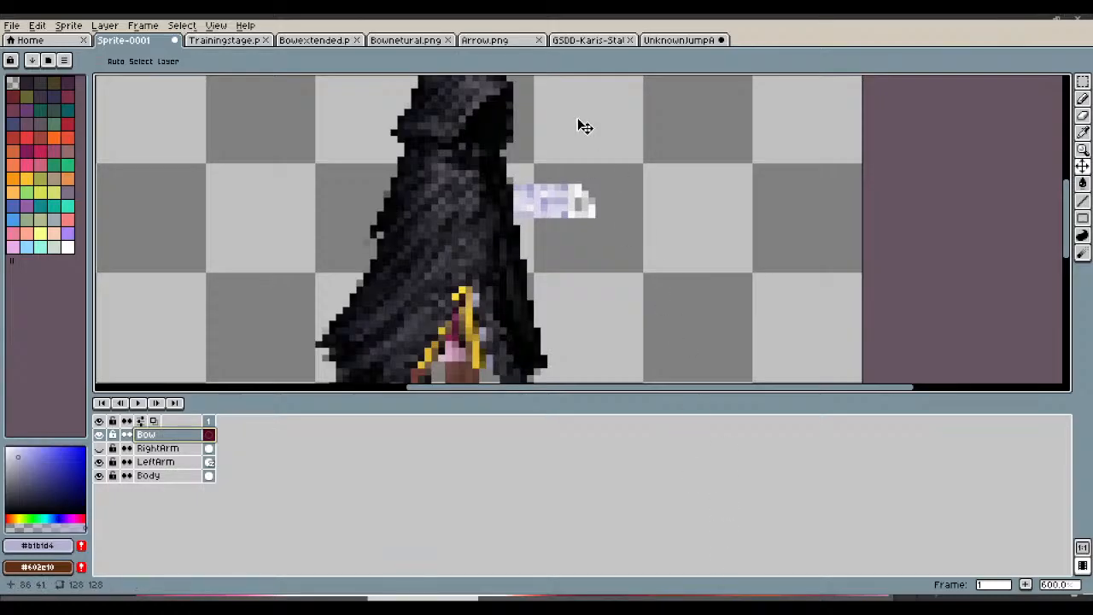
# Step: Select the whole bow in Bownetural.png with a rectangular marquee of about 27 × 32 pixels and copy it
pyautogui.click(408, 42)
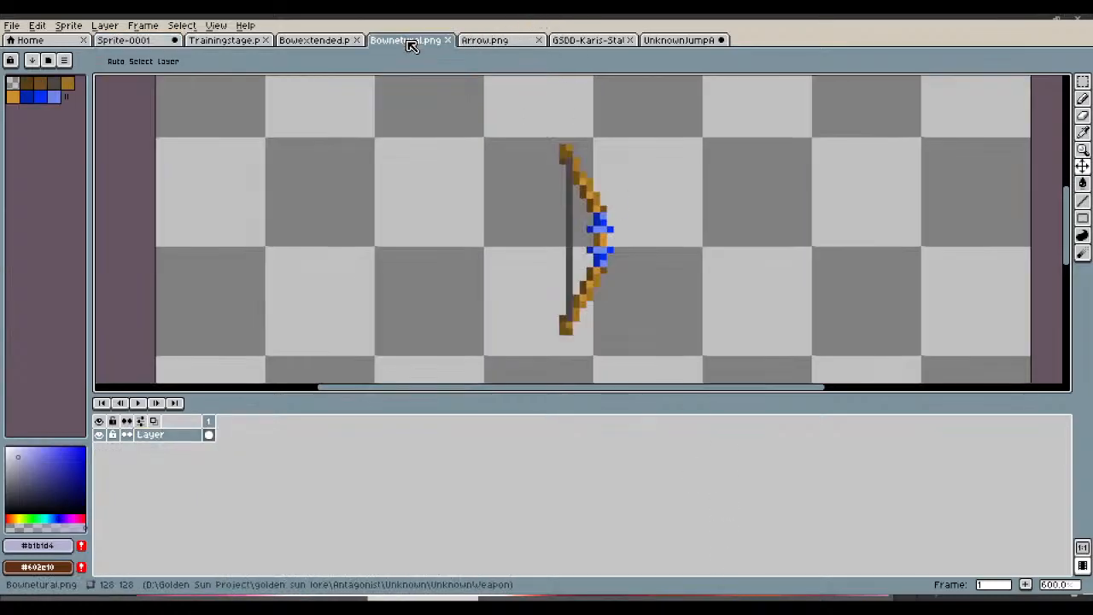
pyautogui.press('m')
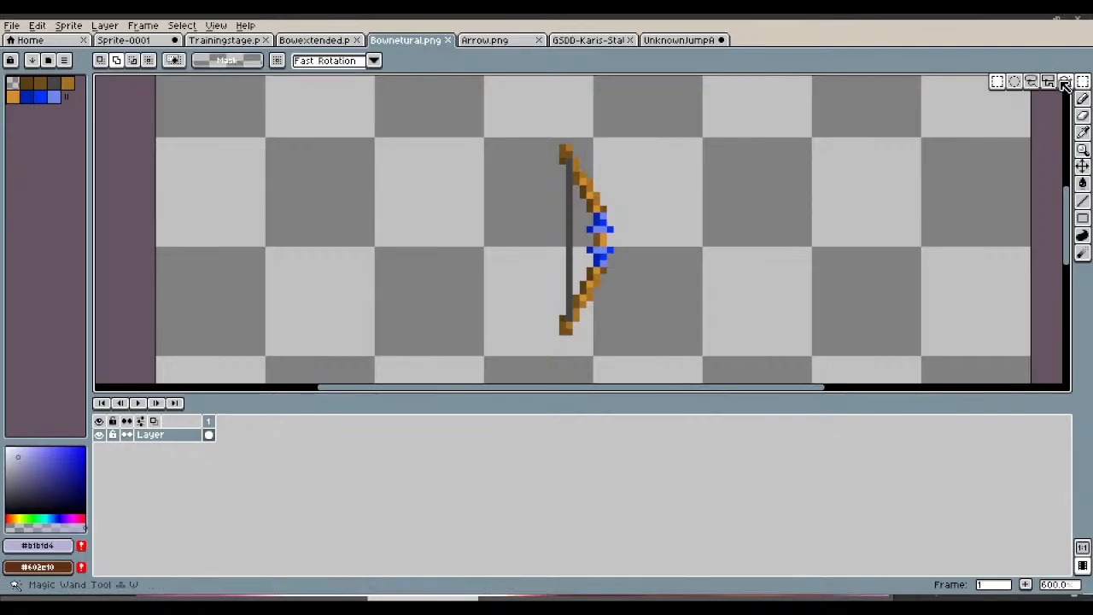
pyautogui.moveTo(478, 123); pyautogui.dragTo(662, 345)
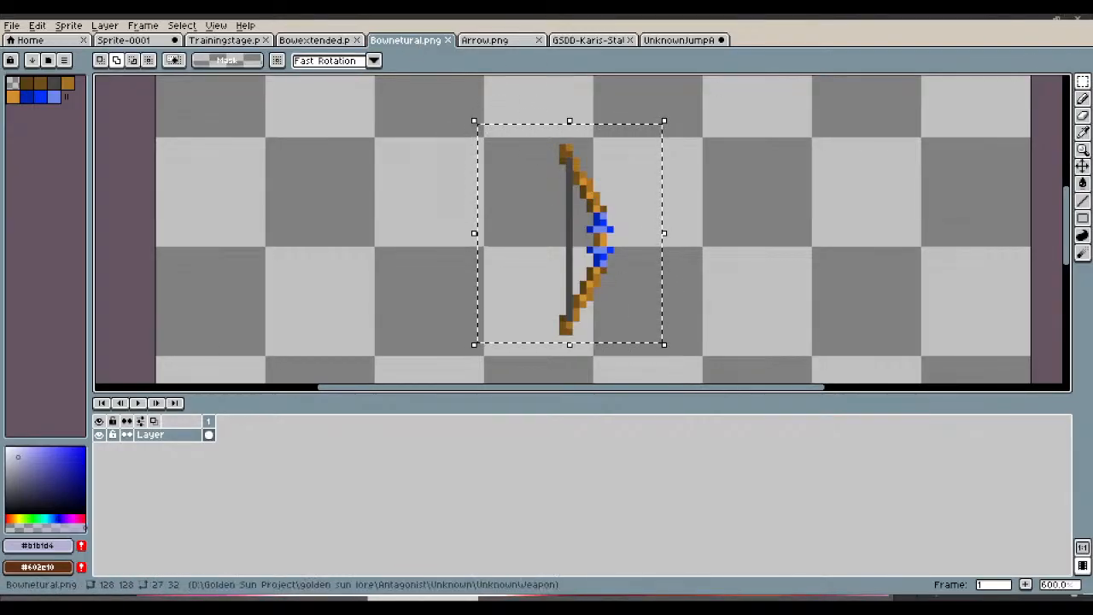
# Step: Paste the bow onto the Bow layer of Sprite-0001 and place it over the left hand at position 68, 36
pyautogui.click(126, 41)
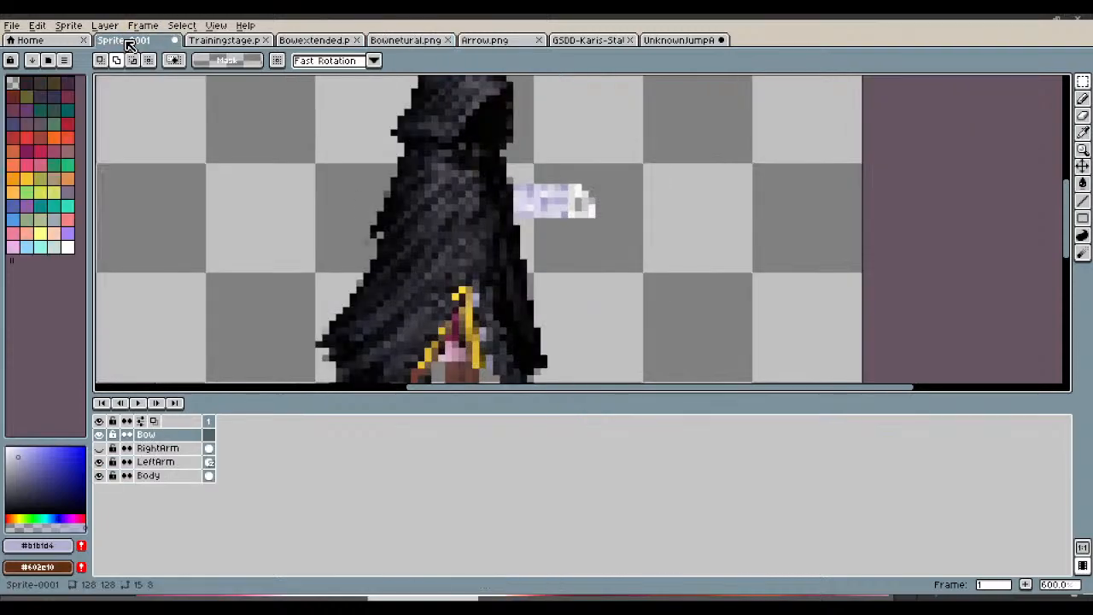
pyautogui.hotkey('ctrl', 'v')
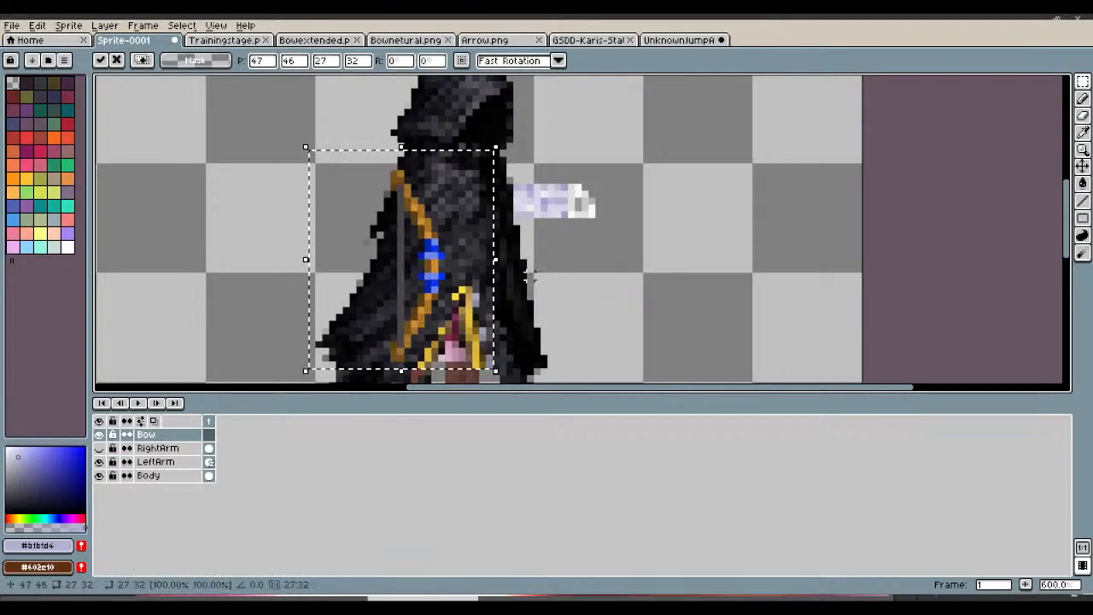
pyautogui.moveTo(480, 283); pyautogui.dragTo(624, 220)
pyautogui.scroll(-1, 627, 218)
pyautogui.scroll(-1, 629, 218)
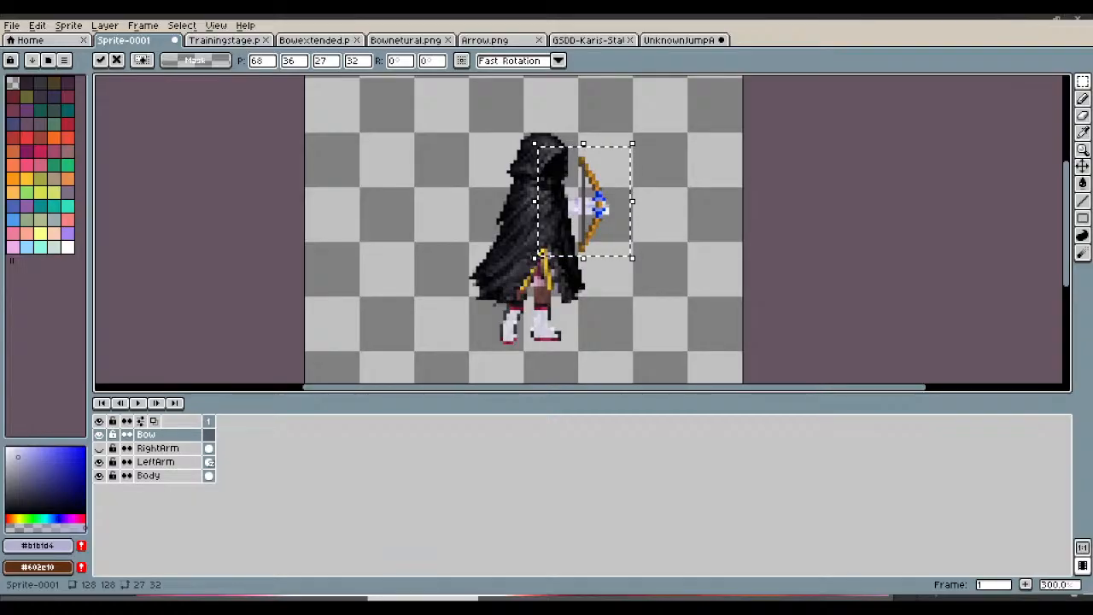
pyautogui.scroll(3, 630, 158)
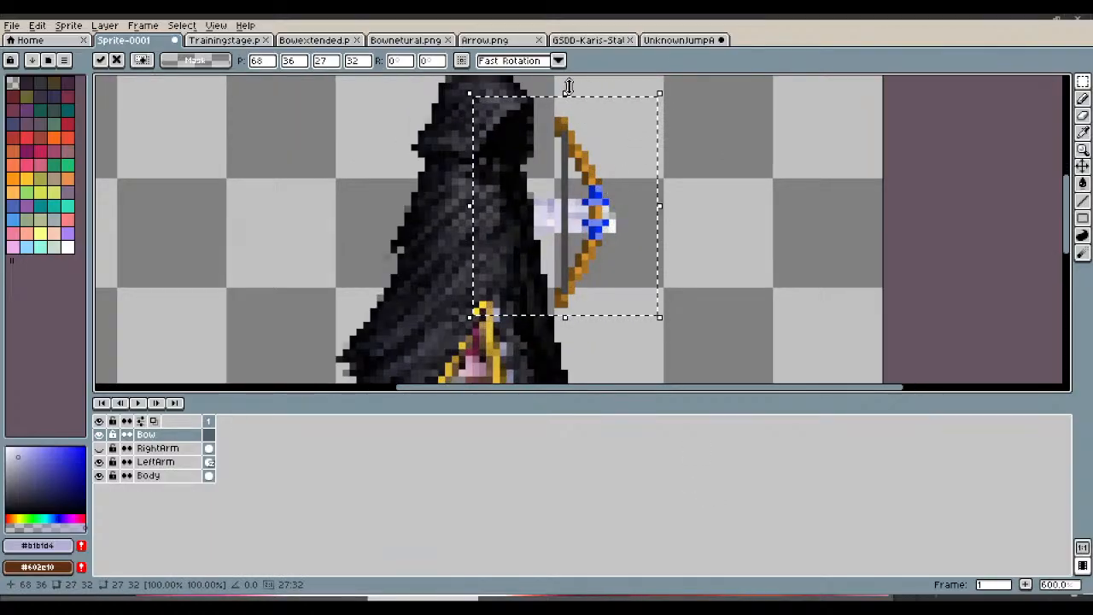
pyautogui.moveTo(564, 94); pyautogui.dragTo(575, 97)
pyautogui.moveTo(629, 134)
pyautogui.mouseDown()
pyautogui.moveTo(683, 144)
pyautogui.moveTo(632, 139)
pyautogui.mouseUp()
pyautogui.scroll(-3, 631, 138)
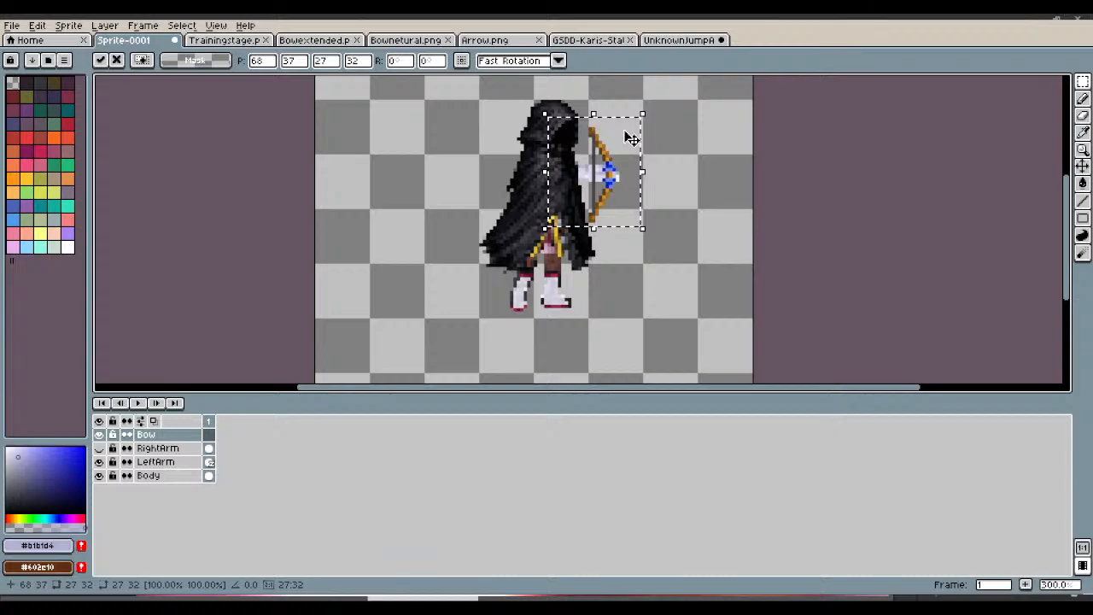
pyautogui.scroll(3, 631, 138)
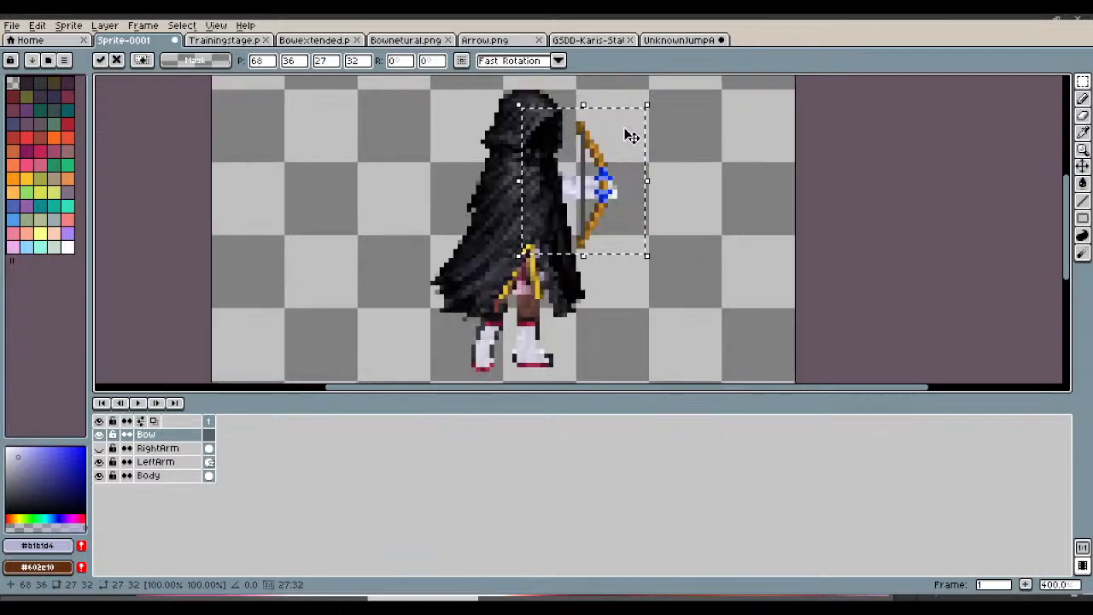
pyautogui.scroll(-2, 631, 136)
# Step: Delete the hidden RightArm layer and clear the selection around the bow
pyautogui.rightClick(163, 450)
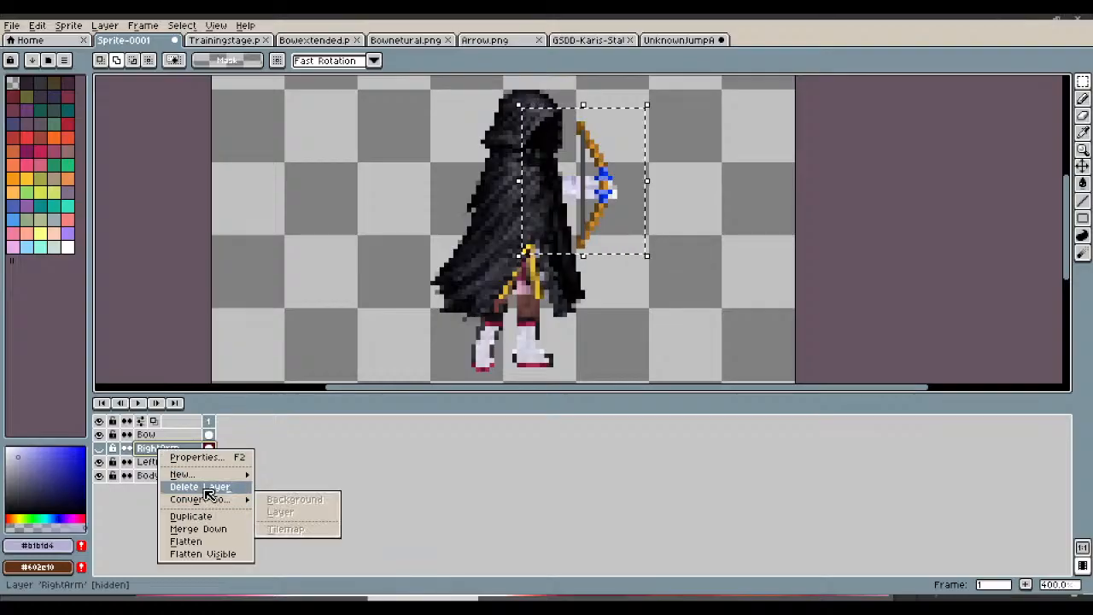
pyautogui.click(206, 487)
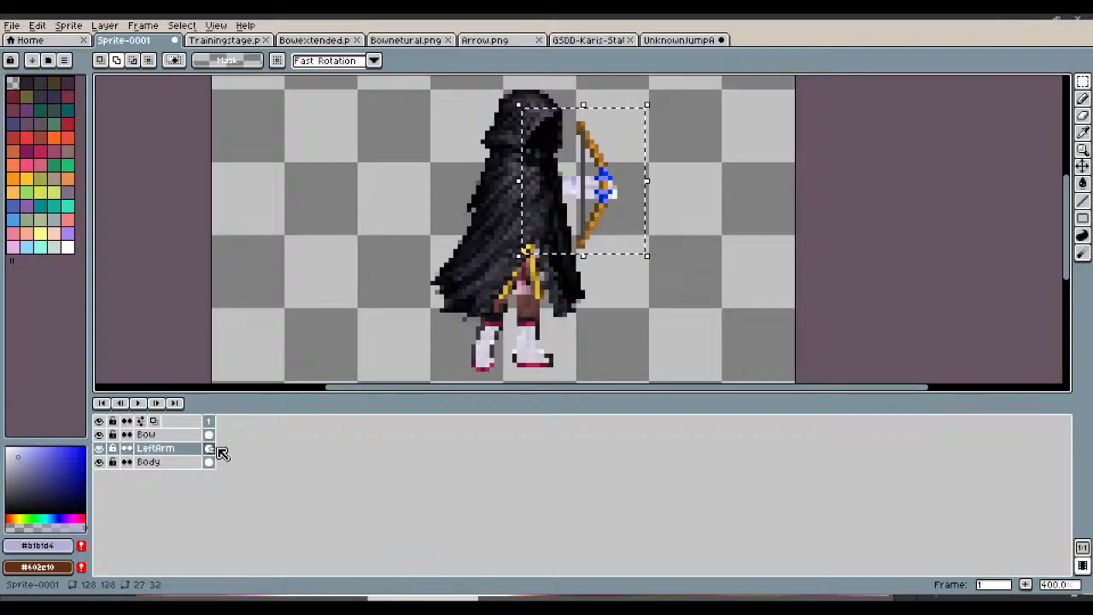
pyautogui.hotkey('ctrl', 'd')
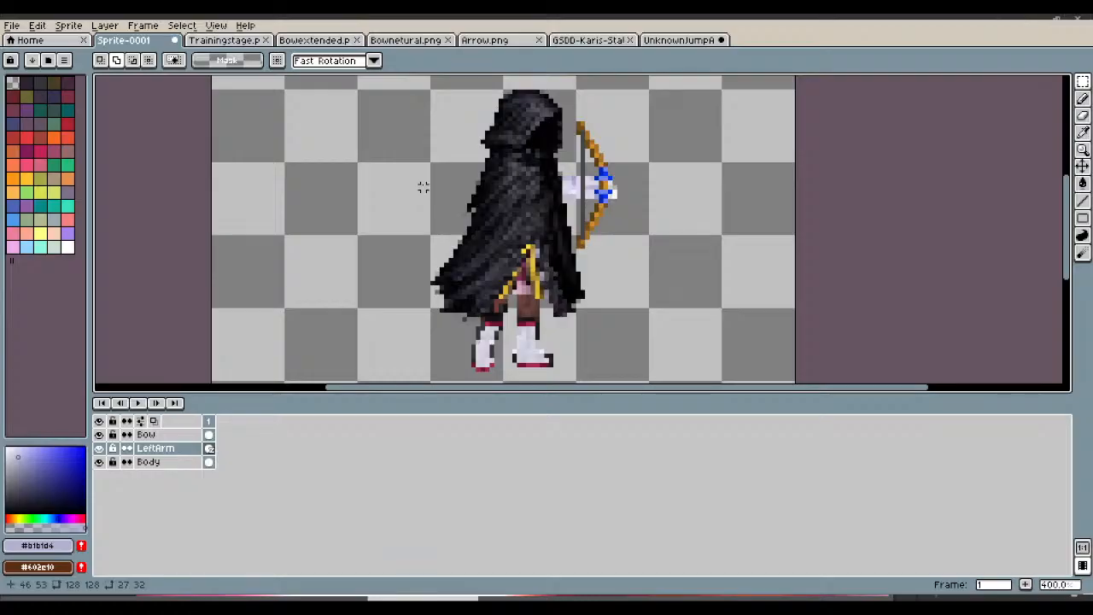
# Step: Move the left arm on the LeftArm layer one pixel forward to position 77, 51, so the hand meets the bow grip
pyautogui.click(178, 450)
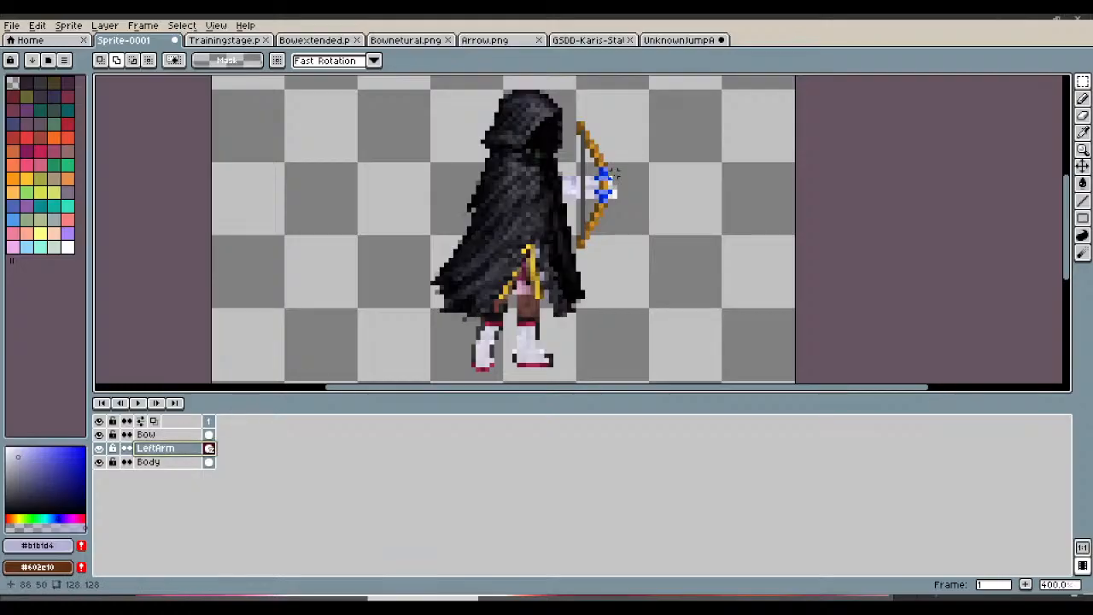
pyautogui.scroll(5, 615, 172)
pyautogui.press('v')
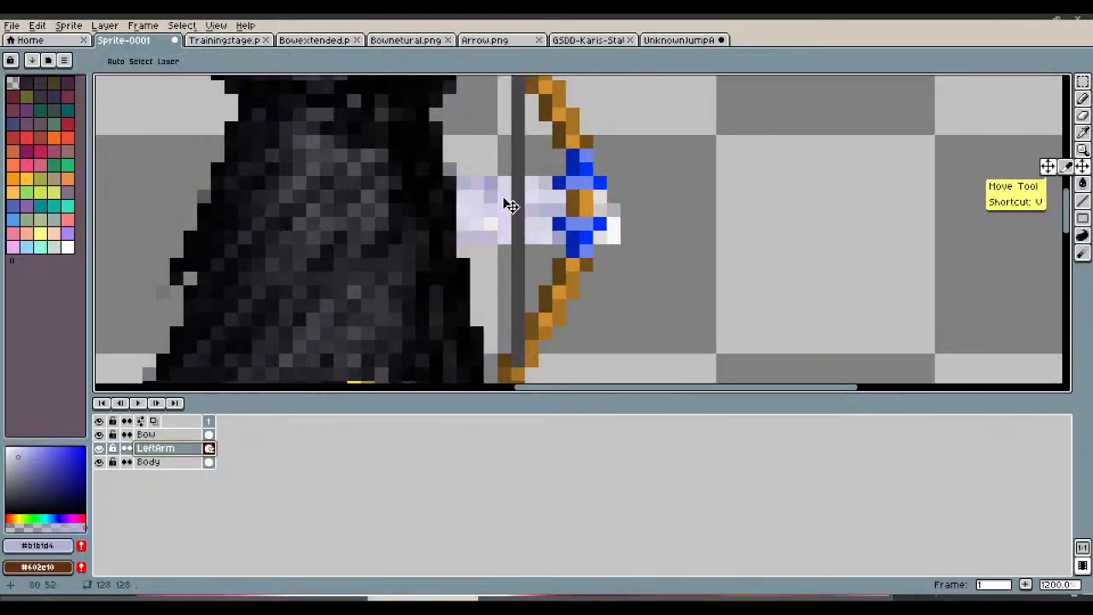
pyautogui.moveTo(503, 205)
pyautogui.mouseDown()
pyautogui.moveTo(529, 200)
pyautogui.moveTo(511, 202)
pyautogui.mouseUp()
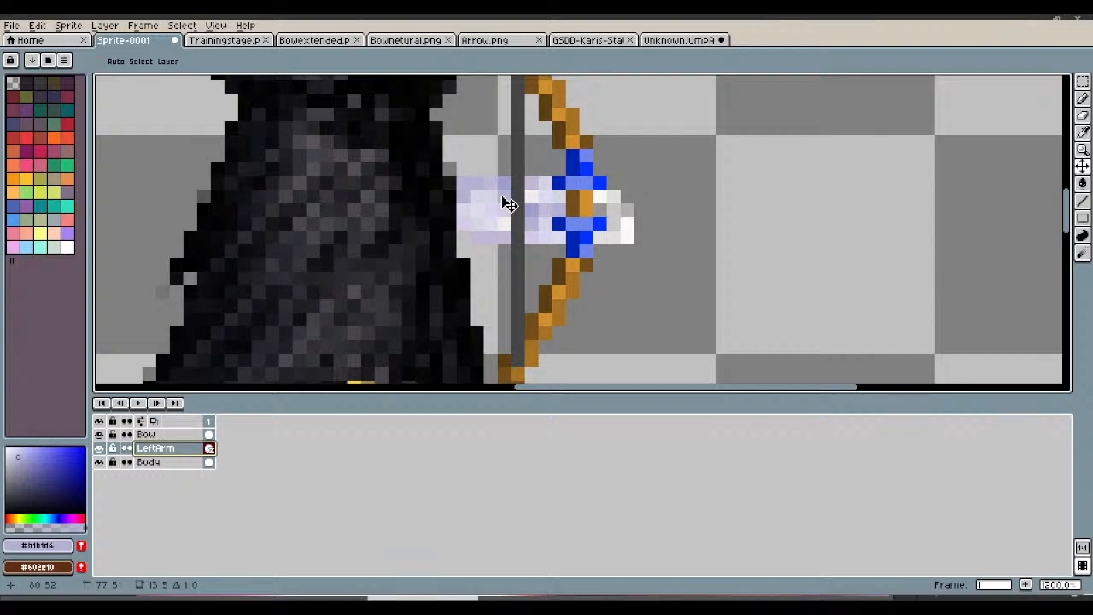
# Step: Move the bow on the Bow layer one pixel forward over the left hand
pyautogui.click(1081, 98)
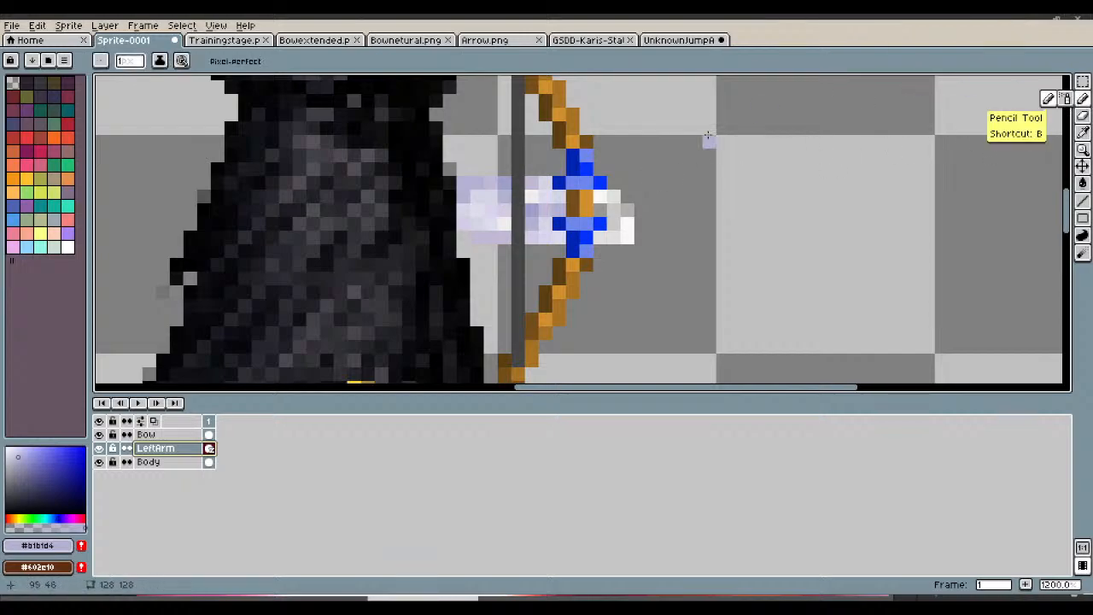
pyautogui.scroll(-5, 465, 238)
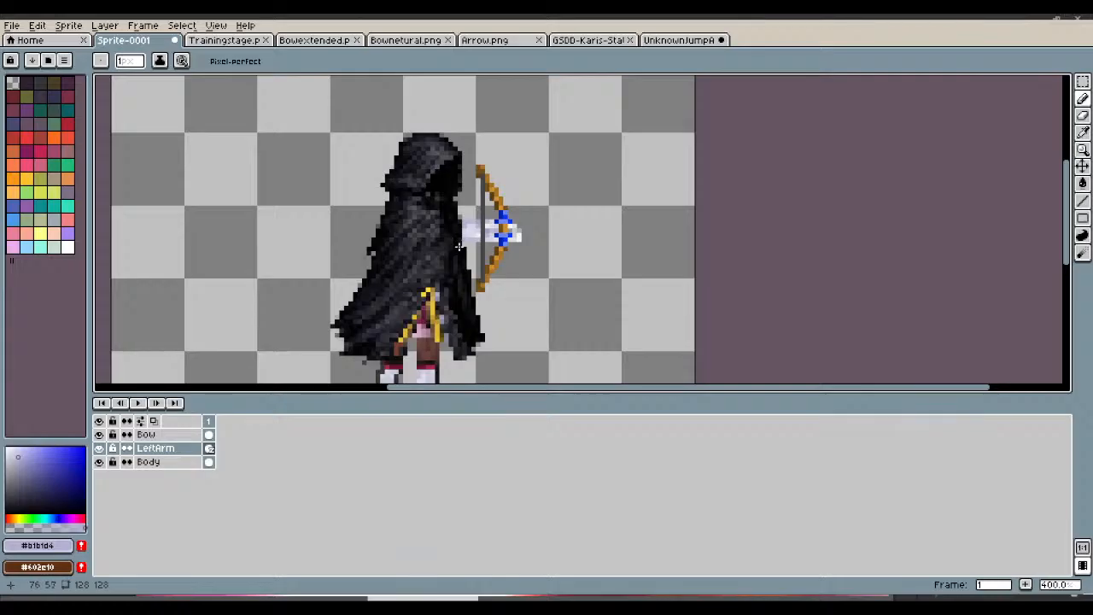
pyautogui.click(146, 434)
pyautogui.scroll(3, 495, 222)
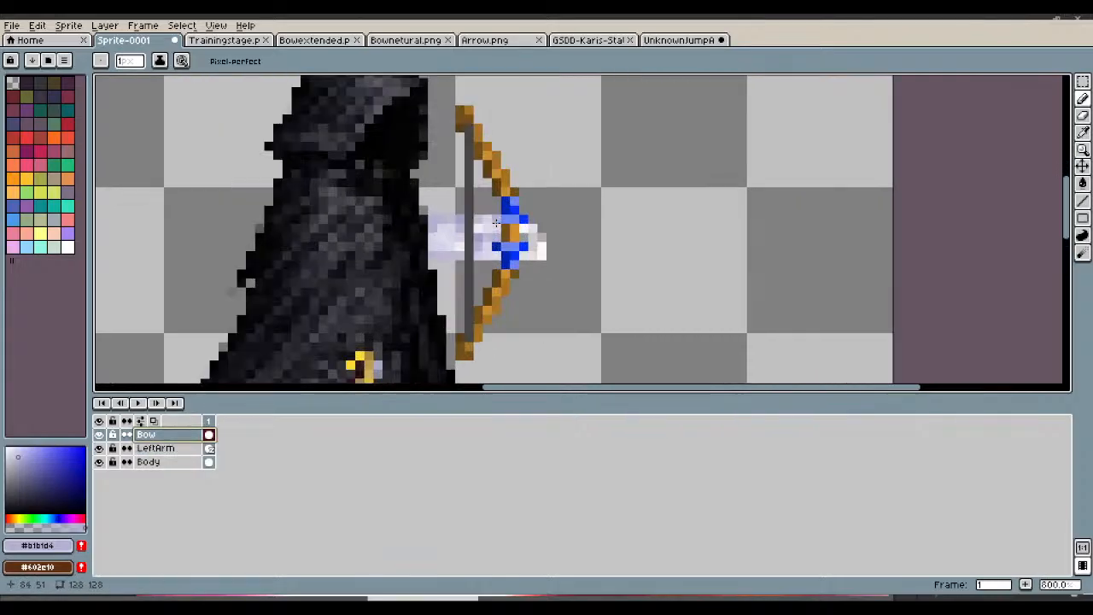
pyautogui.click(1081, 166)
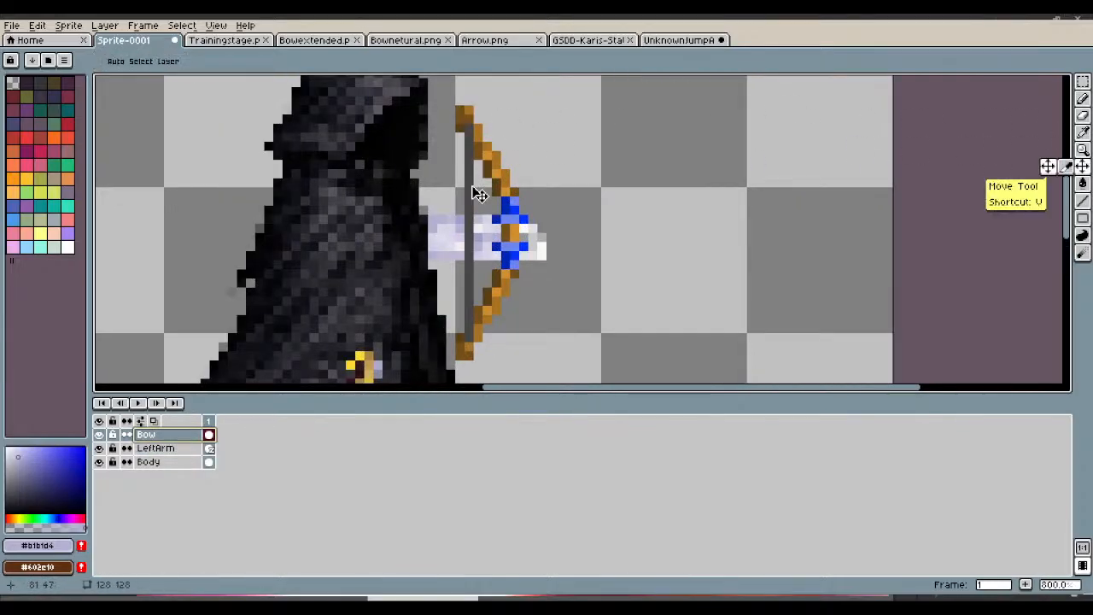
pyautogui.moveTo(488, 190)
pyautogui.mouseDown()
pyautogui.moveTo(500, 179)
pyautogui.moveTo(481, 115)
pyautogui.moveTo(492, 198)
pyautogui.mouseUp()
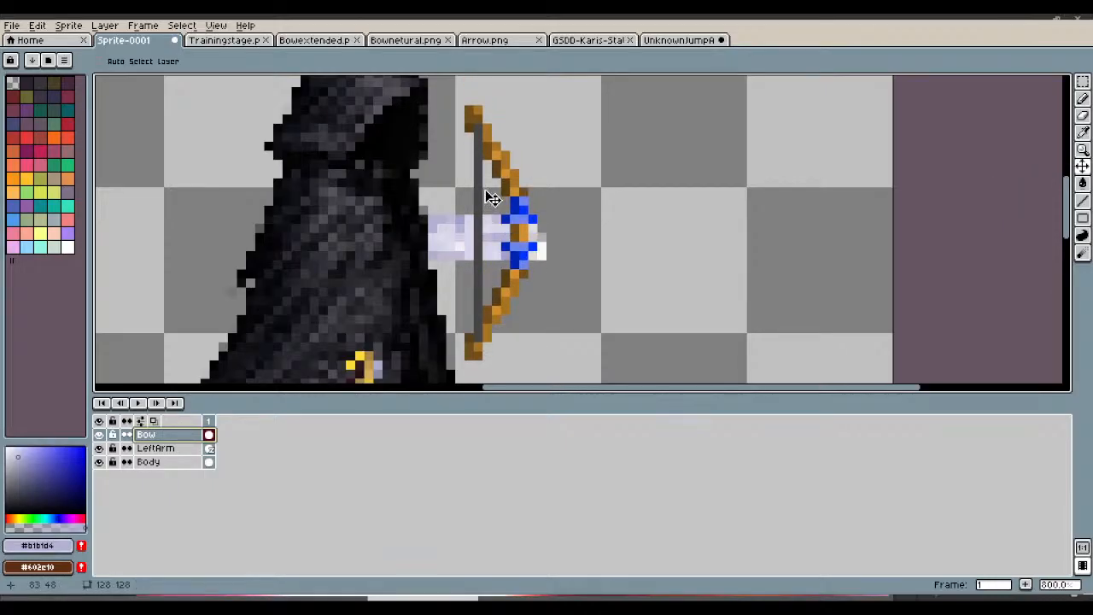
# Step: Move the bow off the hand to the empty canvas above and in front of the figure
pyautogui.scroll(-3, 493, 198)
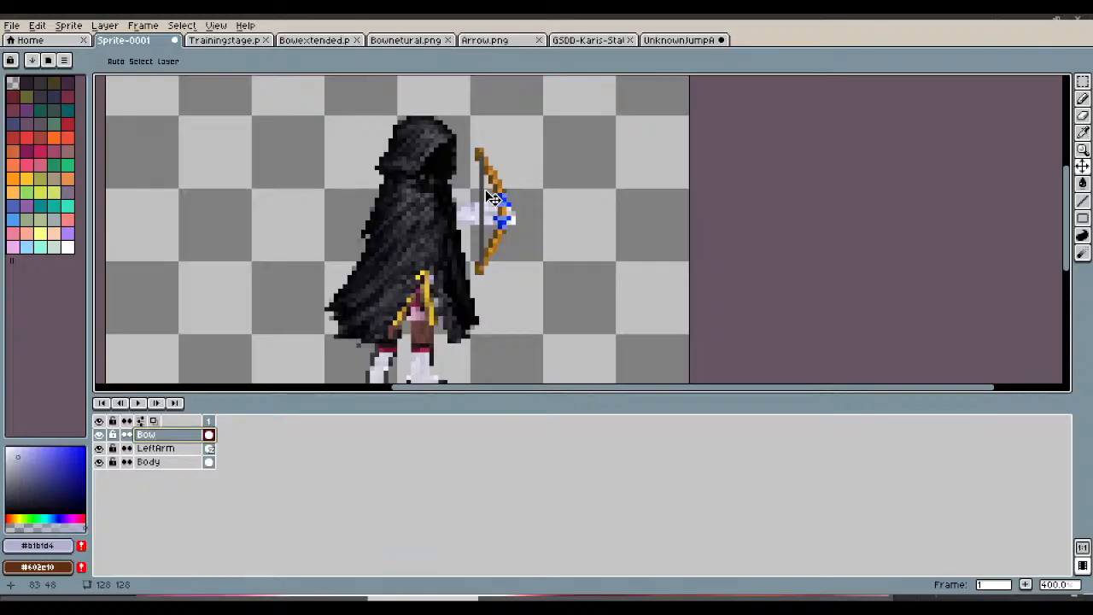
pyautogui.scroll(-2, 528, 294)
pyautogui.scroll(1, 529, 295)
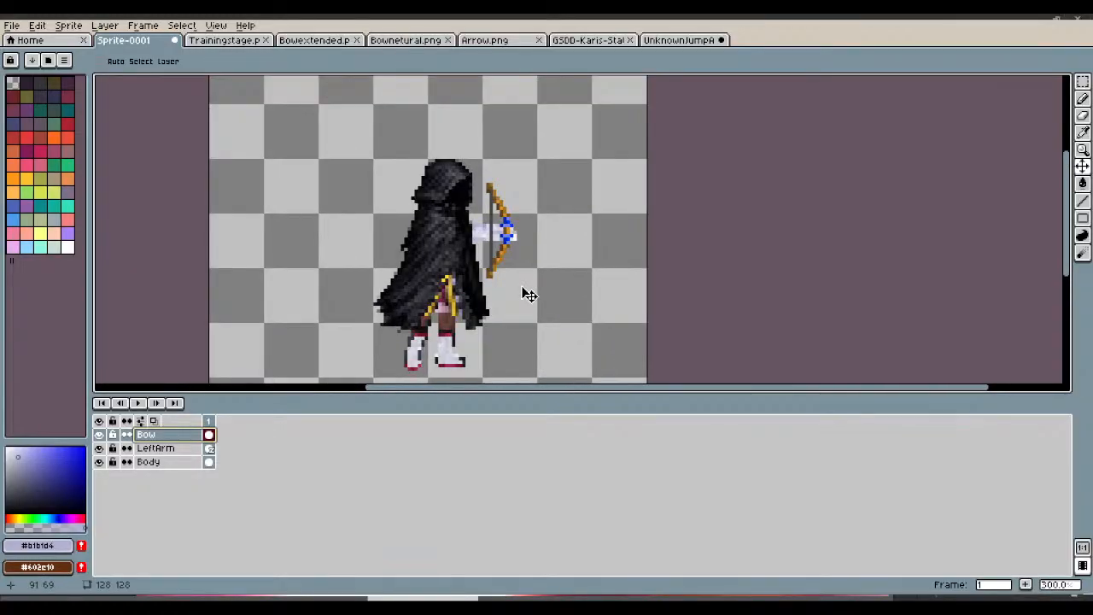
pyautogui.moveTo(503, 240); pyautogui.dragTo(559, 145)
pyautogui.press('m')
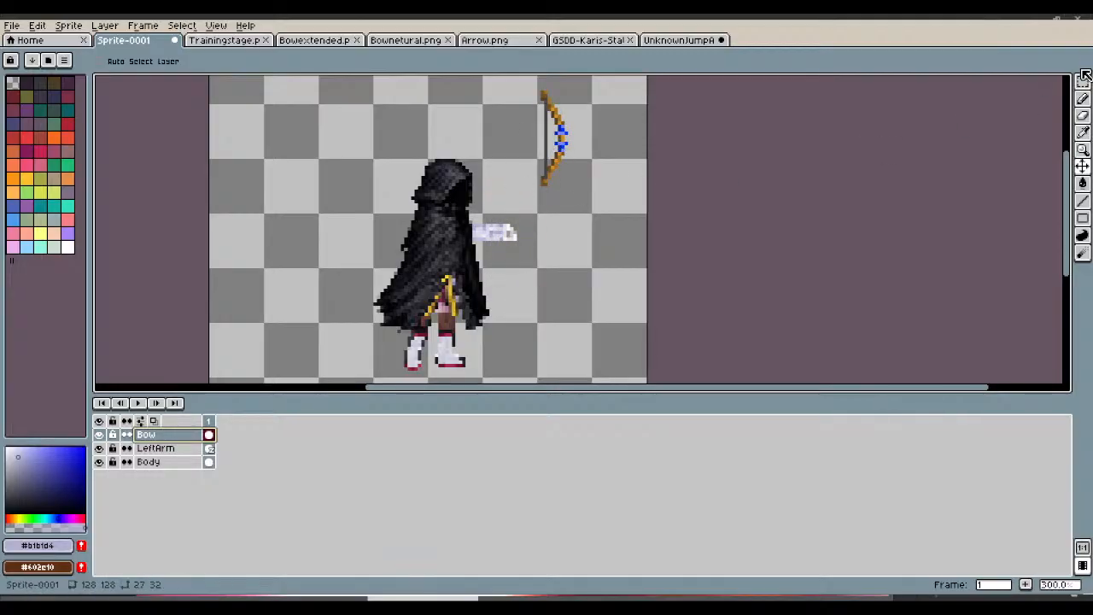
pyautogui.moveTo(310, 134); pyautogui.dragTo(530, 381)
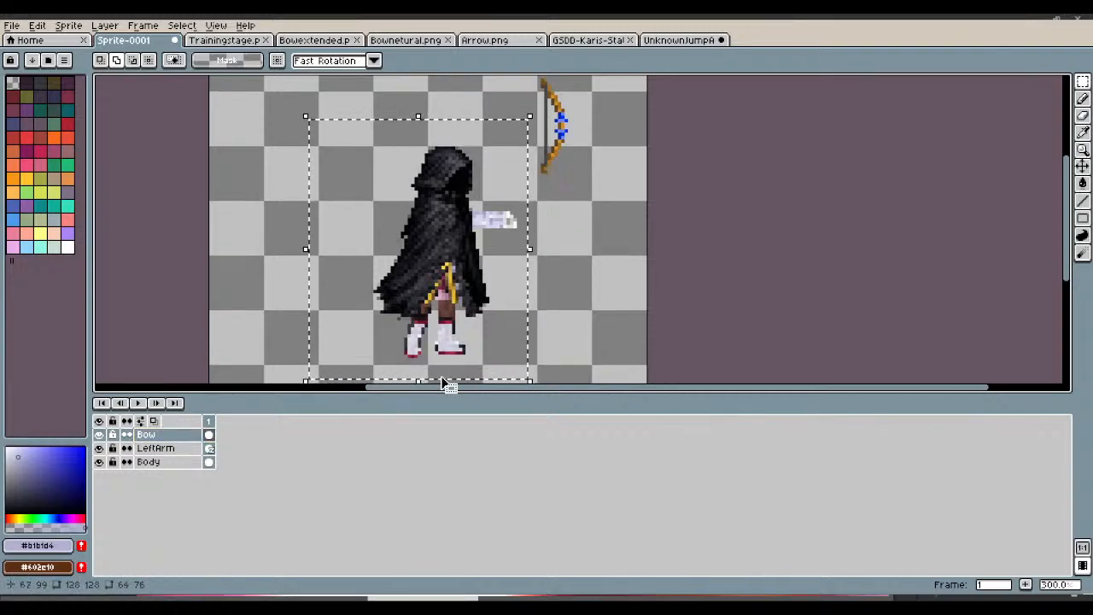
pyautogui.moveTo(418, 380); pyautogui.dragTo(420, 360)
pyautogui.hotkey('ctrl', 'z')
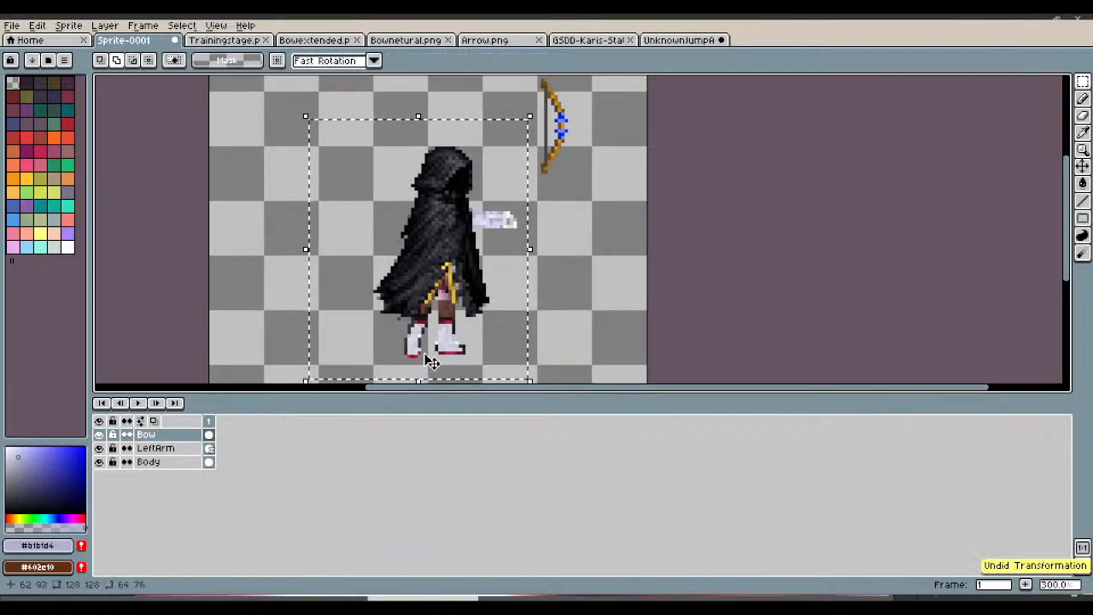
pyautogui.hotkey('ctrl', 'z')
# Step: On the Body layer, select the cloaked figure with a 53 × 73 pixel marquee, shrink its height to 69 pixels, and deselect
pyautogui.click(162, 462)
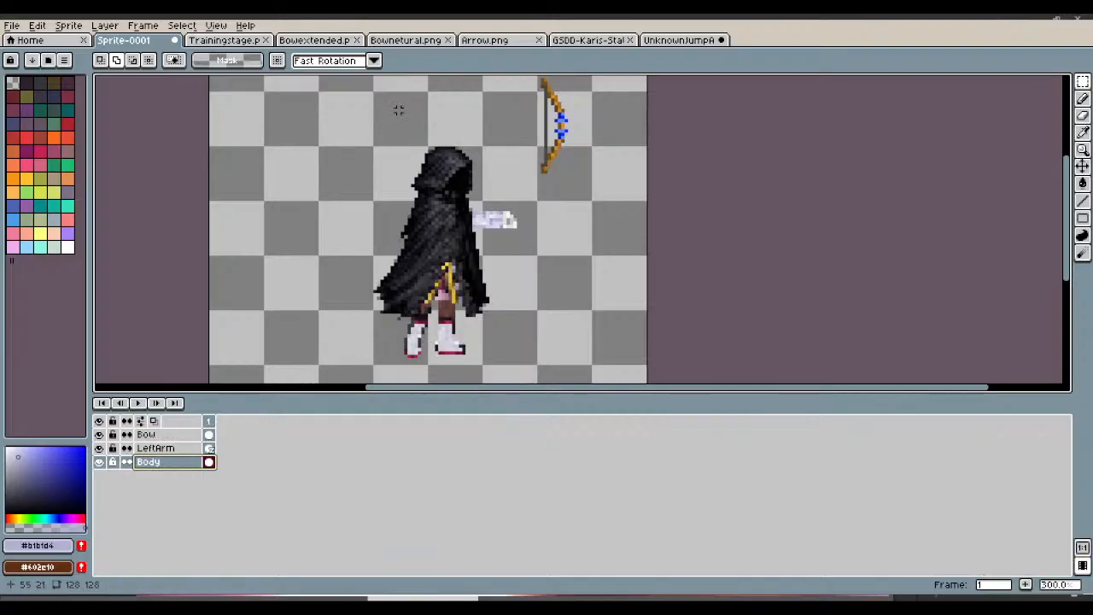
pyautogui.moveTo(339, 124); pyautogui.dragTo(523, 374)
pyautogui.moveTo(431, 373); pyautogui.dragTo(440, 369)
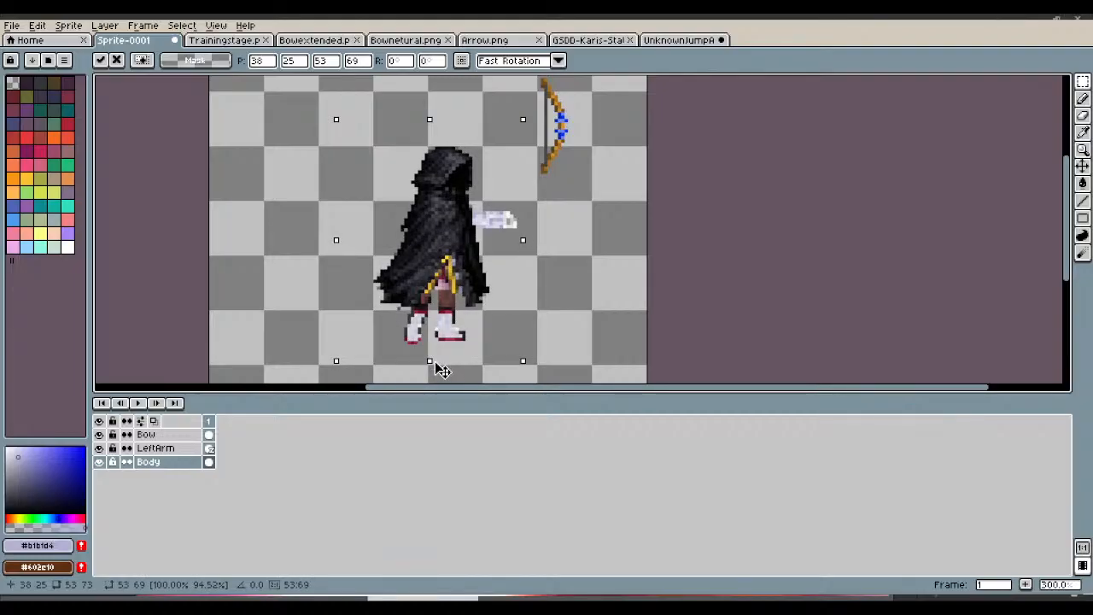
pyautogui.press('Return')
pyautogui.hotkey('ctrl', 'd')
pyautogui.scroll(2, 494, 202)
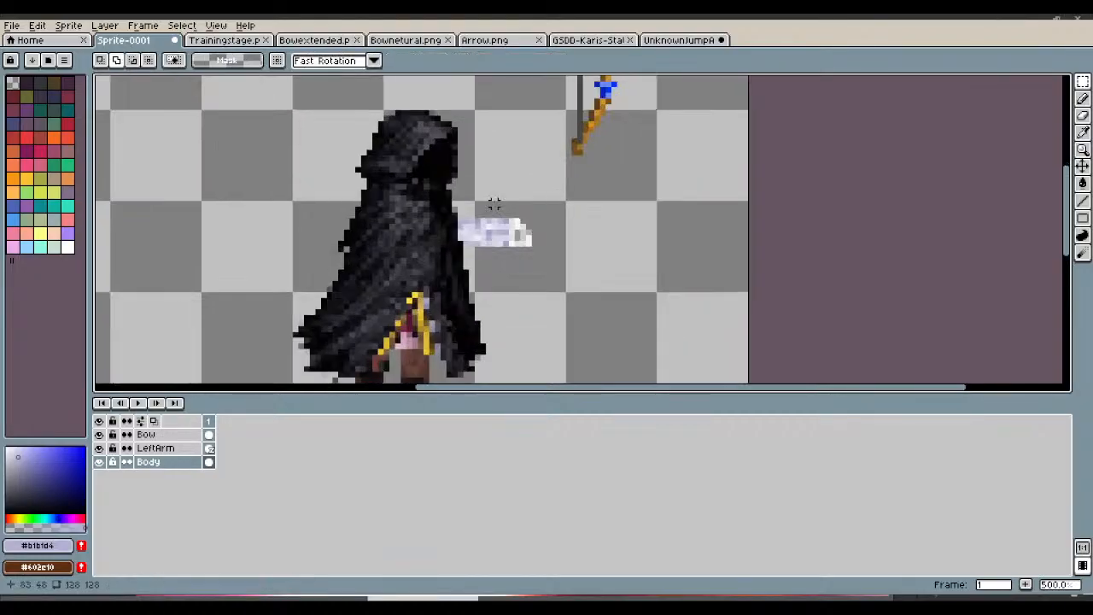
pyautogui.scroll(-2, 495, 202)
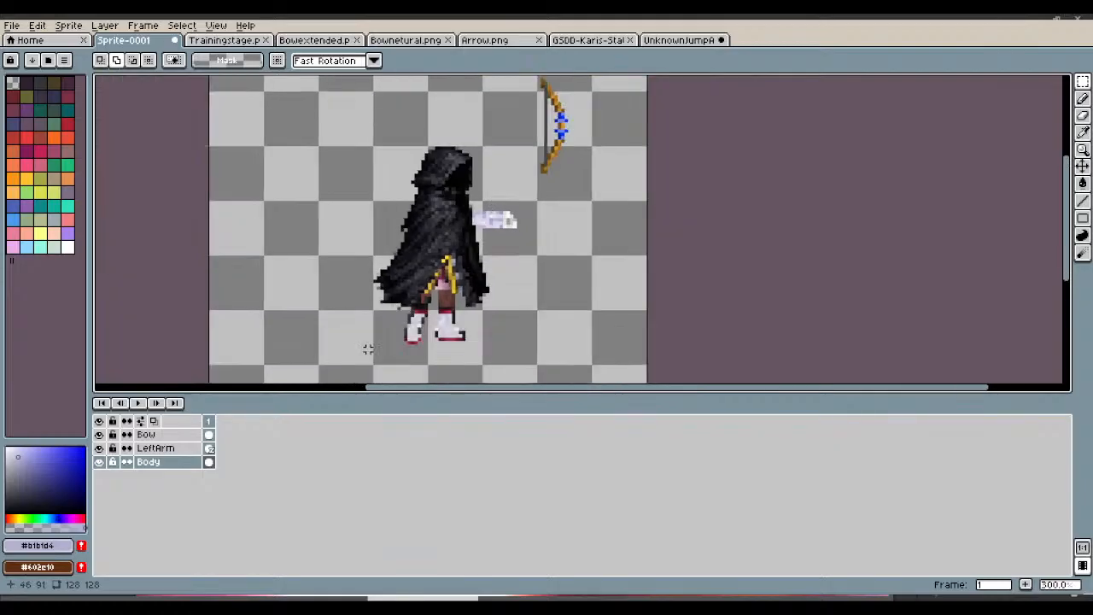
# Step: Raise the left arm on the LeftArm layer by one pixel to match the shortened body
pyautogui.click(187, 454)
pyautogui.scroll(3, 541, 202)
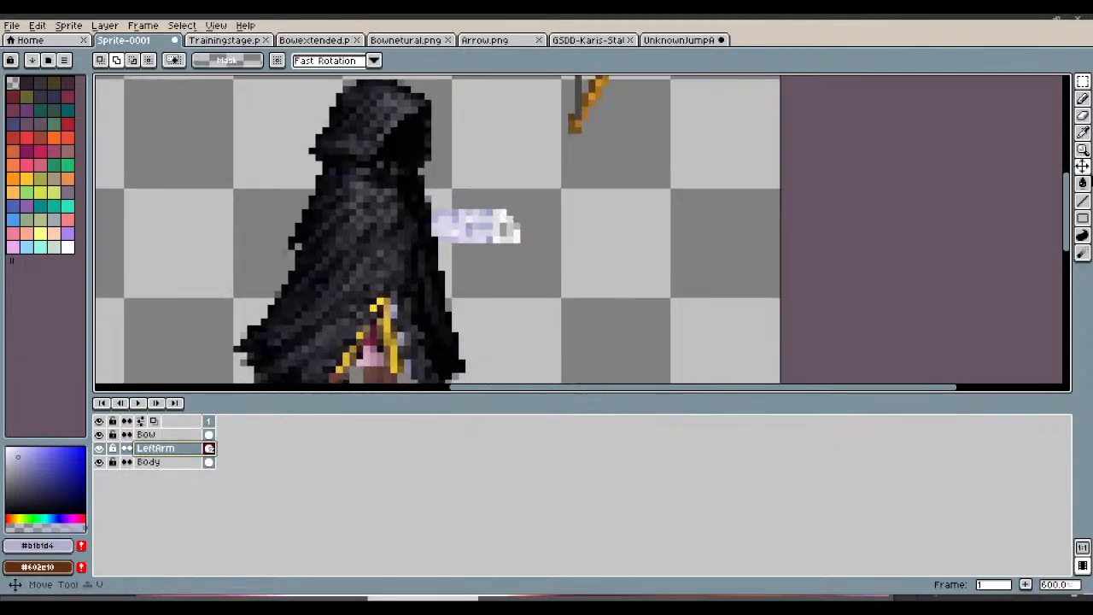
pyautogui.click(1081, 166)
pyautogui.moveTo(463, 232); pyautogui.dragTo(469, 226)
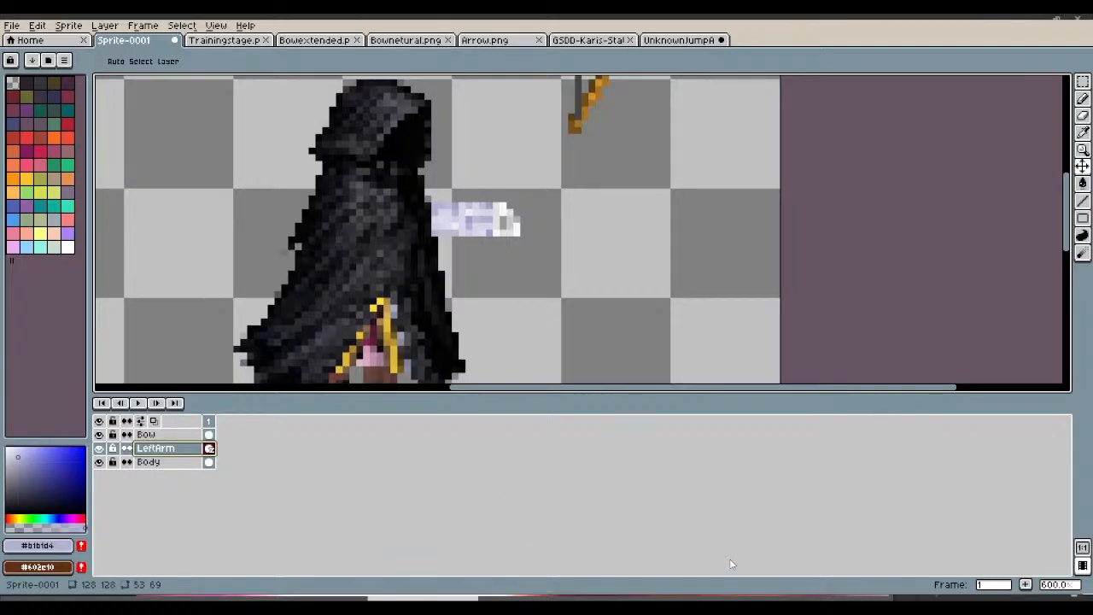
pyautogui.scroll(-2, 456, 190)
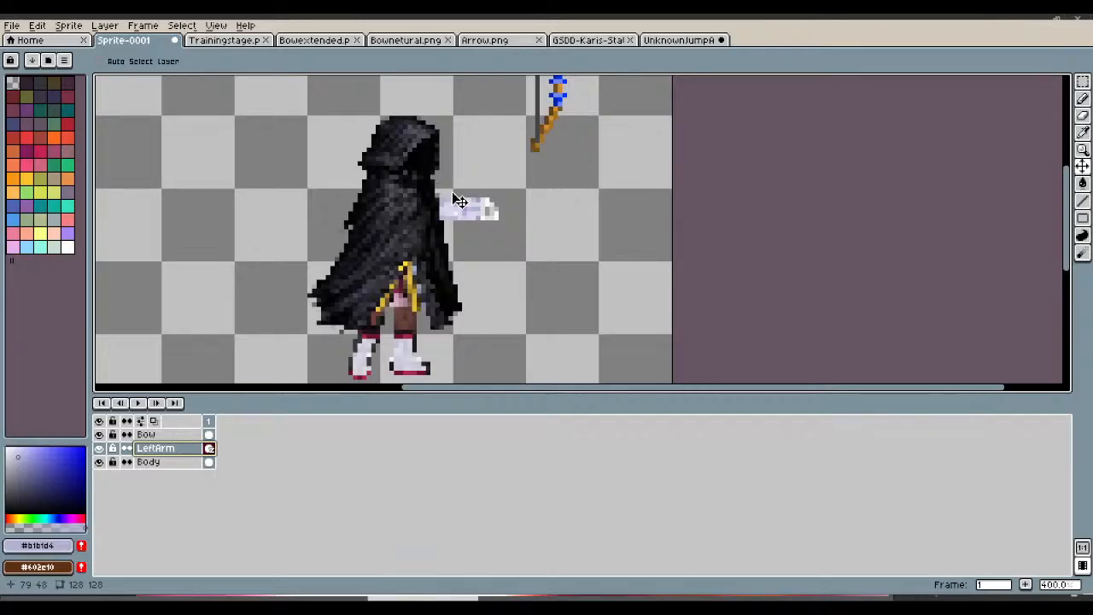
pyautogui.scroll(2, 456, 203)
pyautogui.scroll(-3, 419, 341)
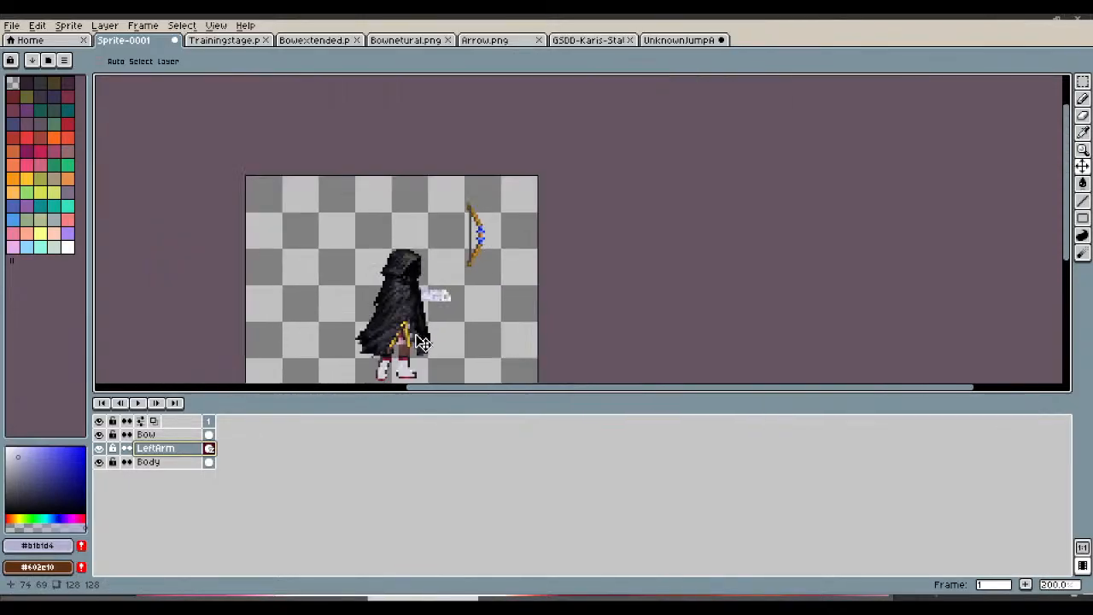
# Step: Sample the dark colour #191212 above the front boot and paint the adjacent brown pixel at 71, 79 on the Body layer
pyautogui.scroll(4, 395, 386)
pyautogui.scroll(4, 435, 292)
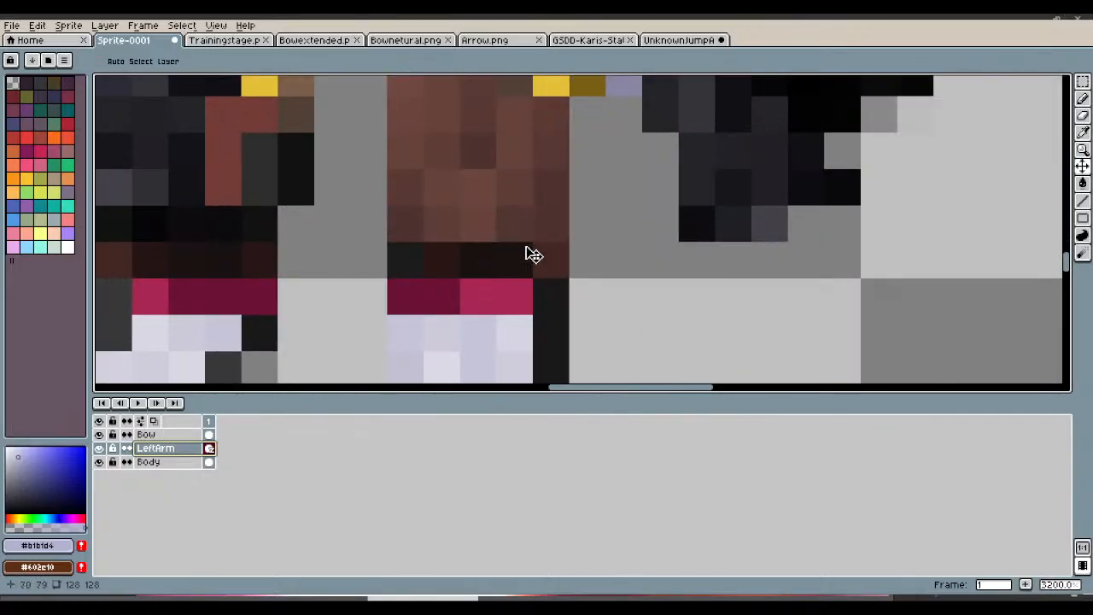
pyautogui.click(1083, 132)
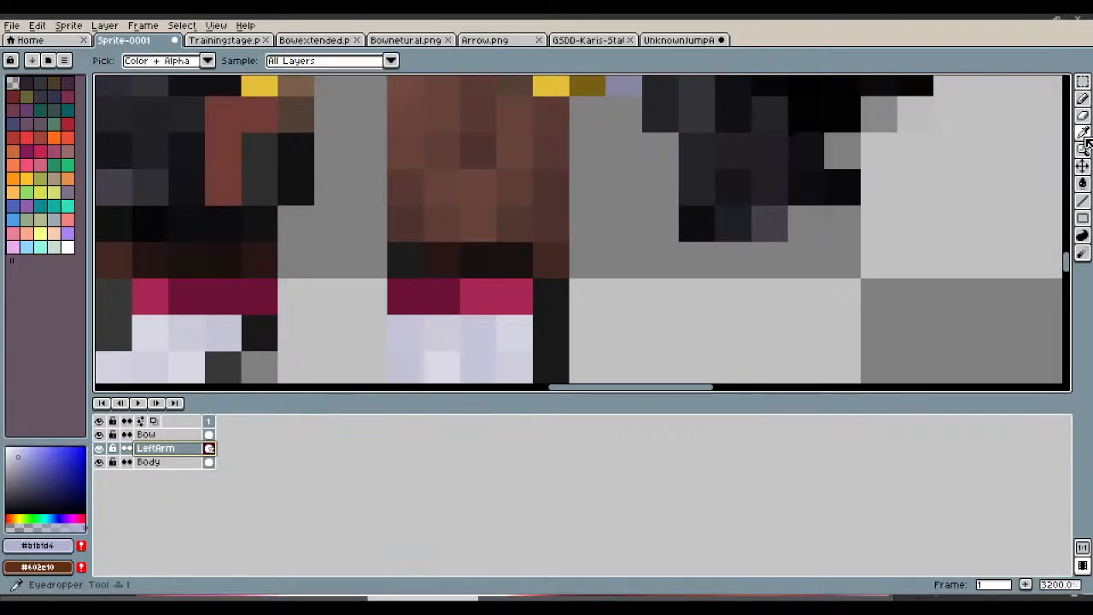
pyautogui.click(526, 249)
pyautogui.press('b')
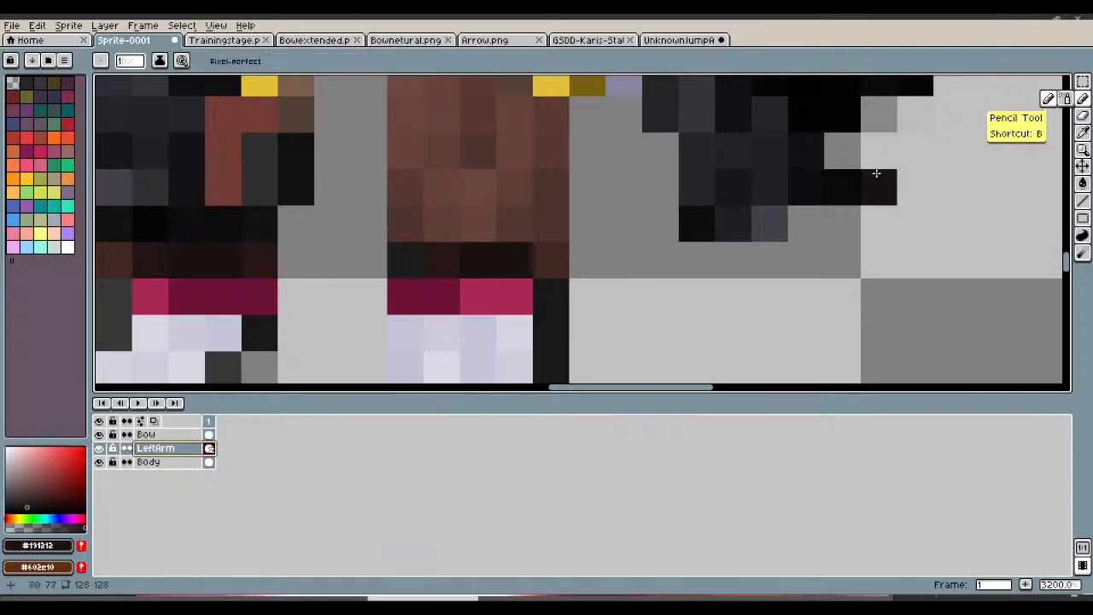
pyautogui.click(172, 462)
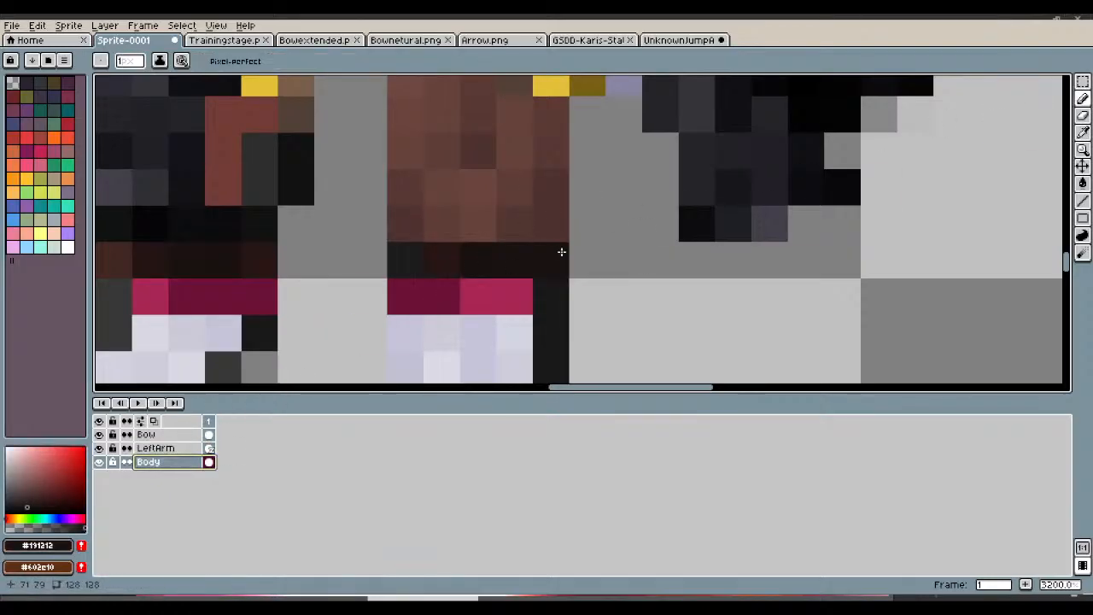
pyautogui.scroll(-6, 561, 249)
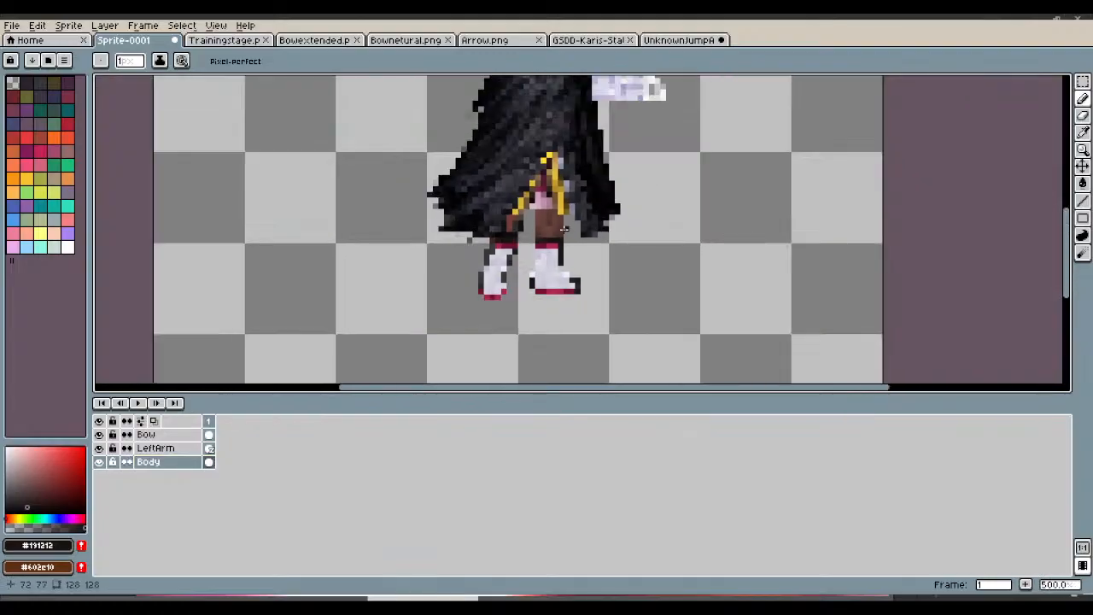
pyautogui.scroll(-2, 564, 229)
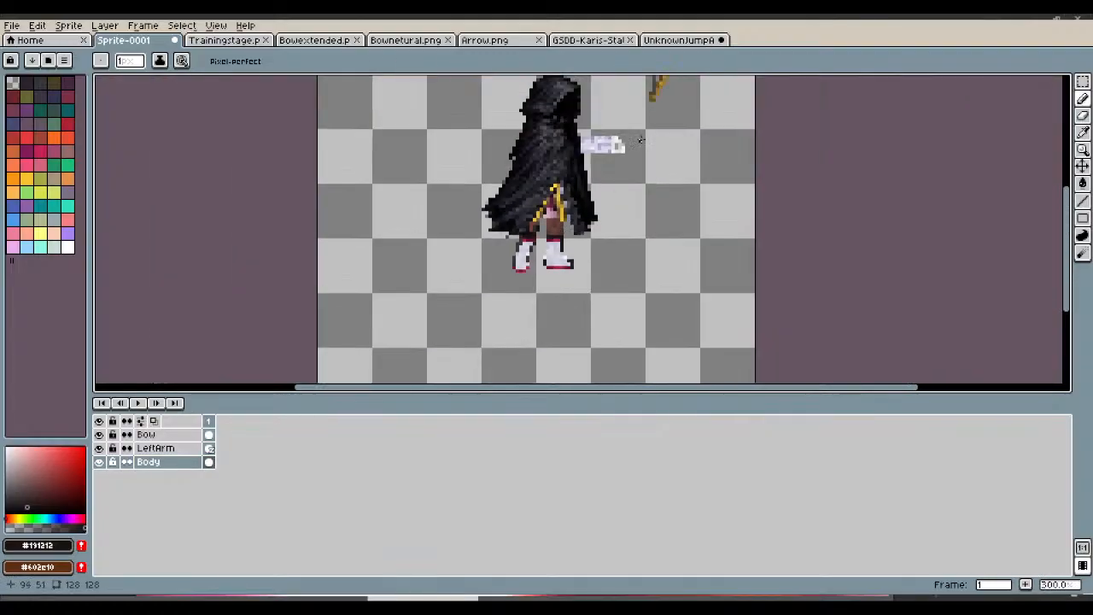
# Step: Move the bow on the Bow layer back over the left hand at position 82, 38
pyautogui.scroll(3, 596, 136)
pyautogui.scroll(-4, 595, 137)
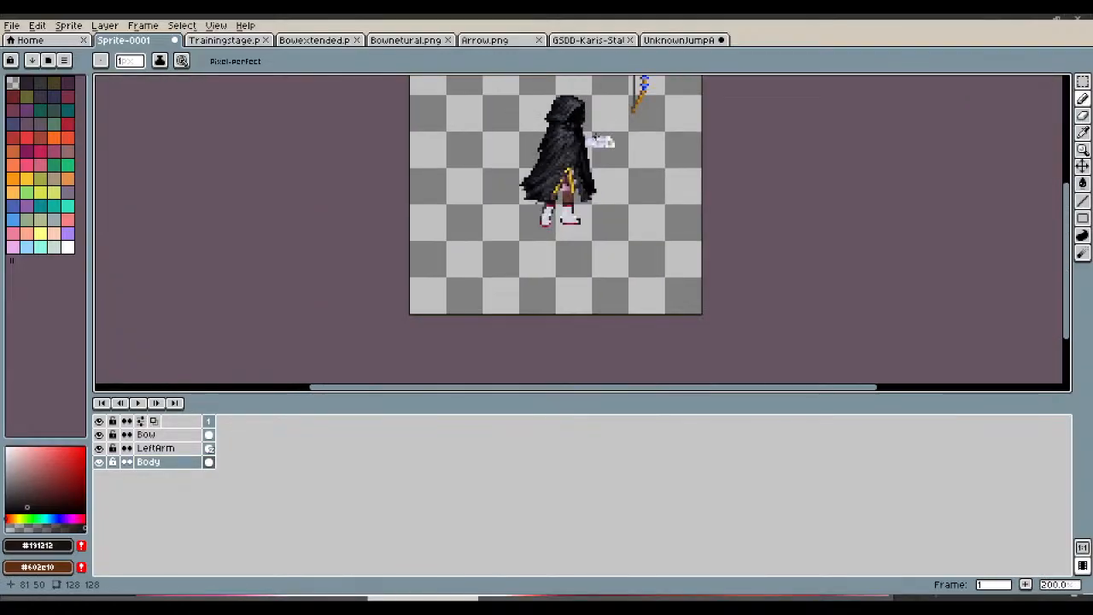
pyautogui.click(166, 434)
pyautogui.scroll(3, 717, 89)
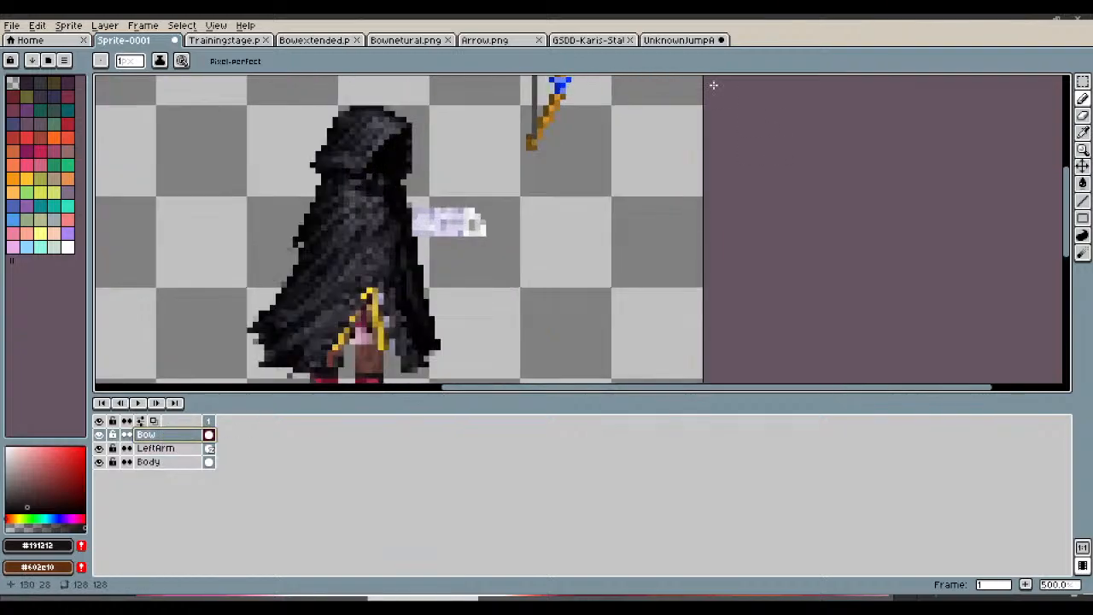
pyautogui.scroll(-1, 713, 85)
pyautogui.click(1083, 166)
pyautogui.scroll(-1, 648, 133)
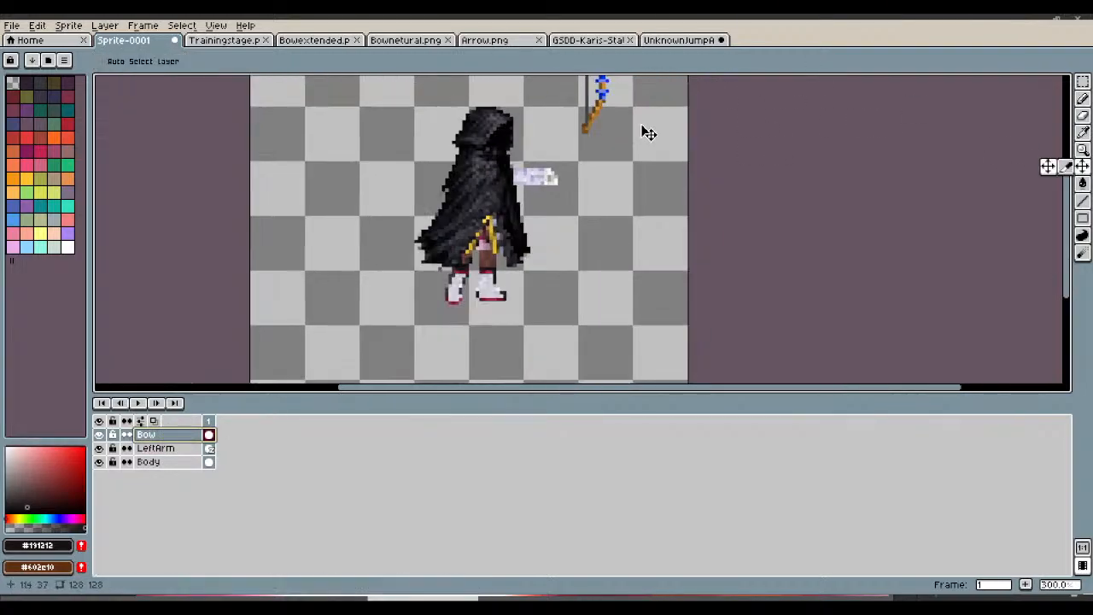
pyautogui.scroll(-1, 649, 134)
pyautogui.scroll(3, 578, 157)
pyautogui.moveTo(604, 92); pyautogui.dragTo(556, 142)
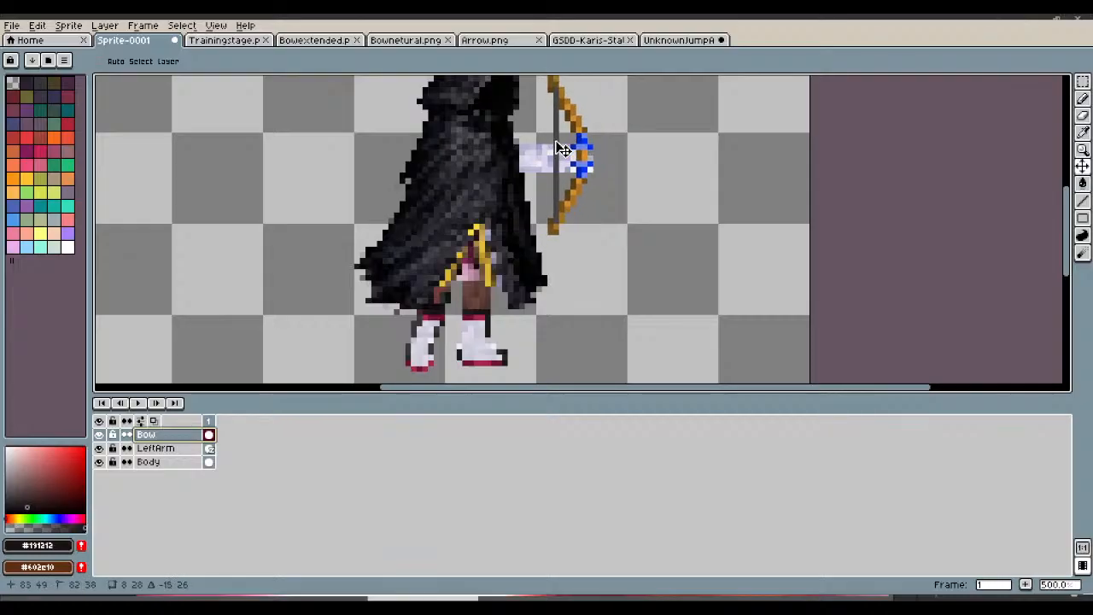
# Step: Shift the bow one pixel back toward the body to position 81, 38, so its grip sits in the hand
pyautogui.scroll(5, 564, 149)
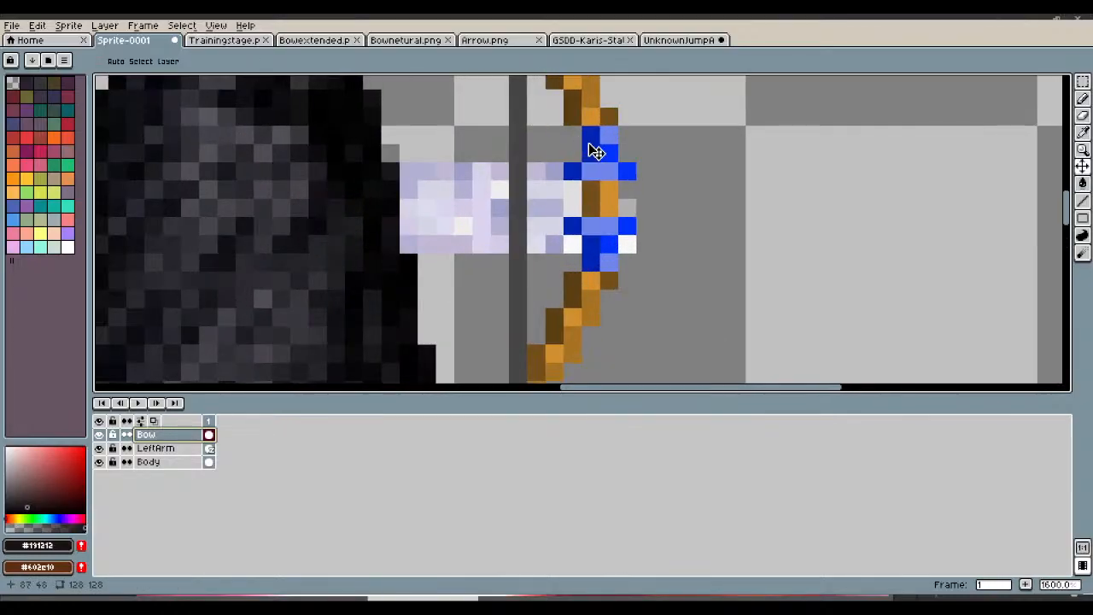
pyautogui.scroll(-5, 589, 144)
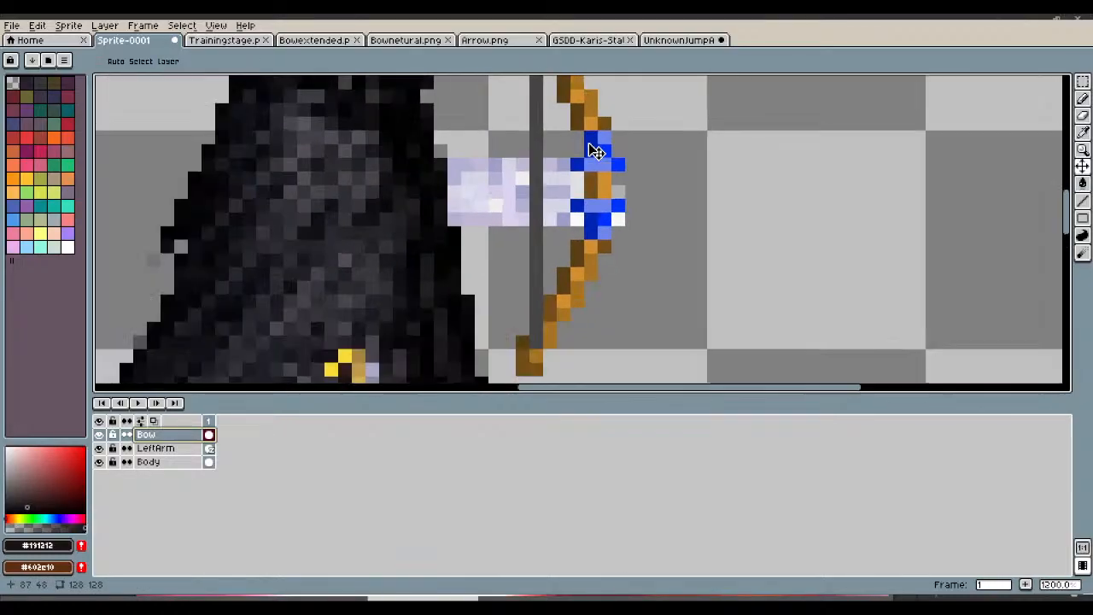
pyautogui.moveTo(588, 142); pyautogui.dragTo(586, 141)
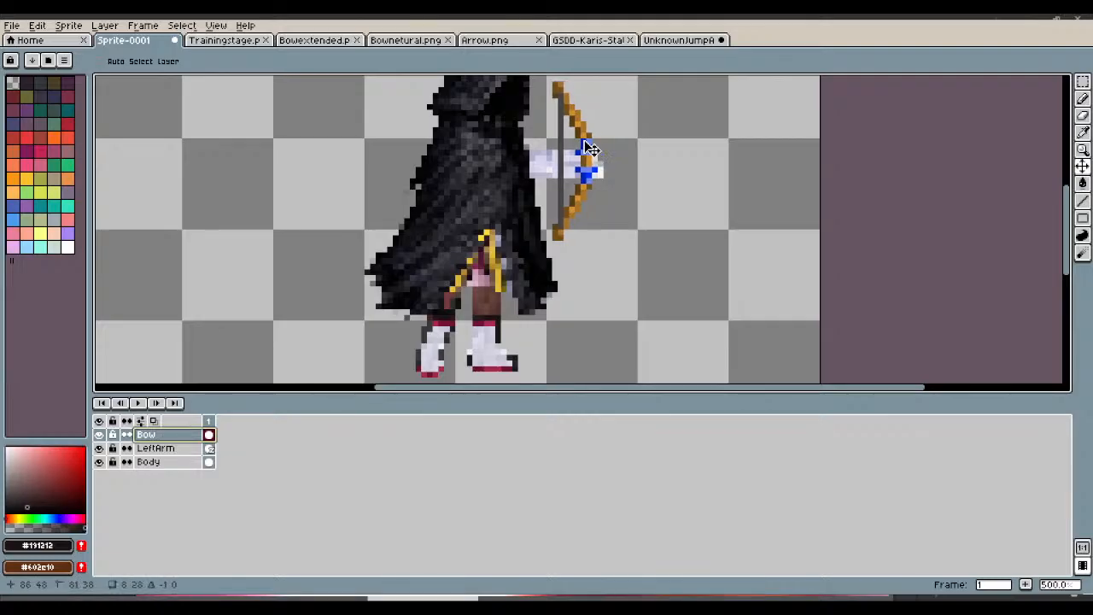
pyautogui.scroll(-2, 589, 136)
pyautogui.scroll(-1, 595, 128)
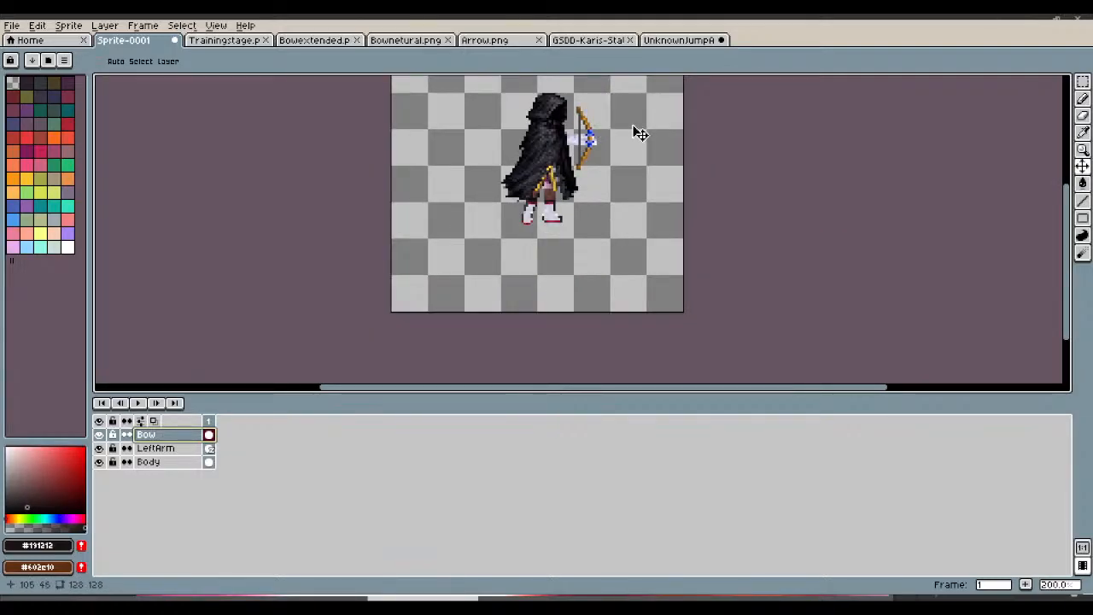
pyautogui.scroll(2, 633, 128)
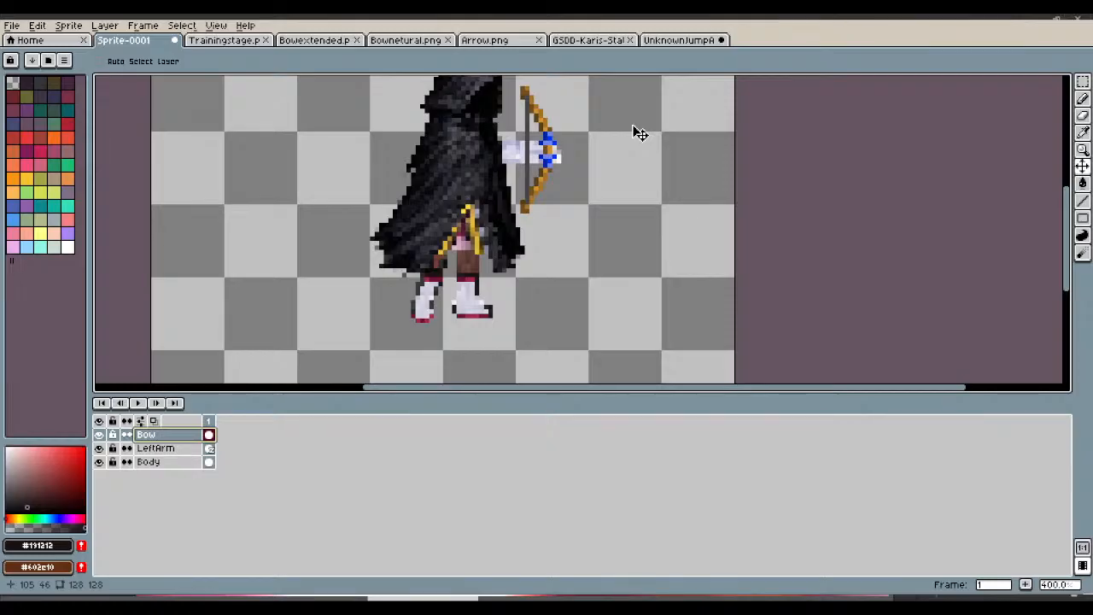
pyautogui.scroll(-2, 640, 133)
pyautogui.scroll(1, 639, 133)
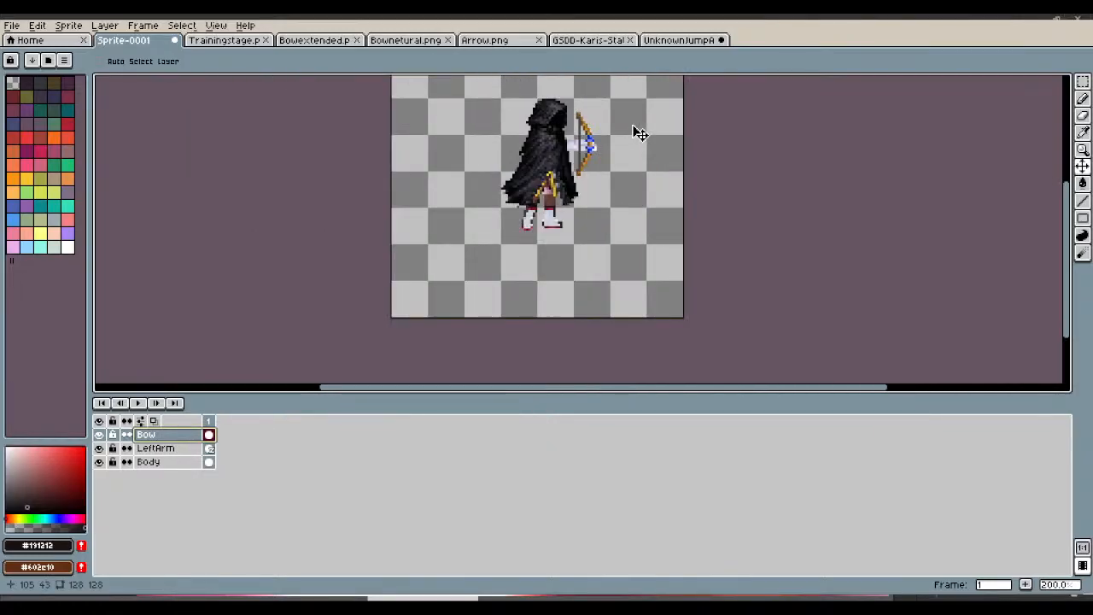
pyautogui.scroll(2, 636, 131)
# Step: Save the layered sprite as UnknownBowNeutral.png in the Unknown folder
pyautogui.click(12, 26)
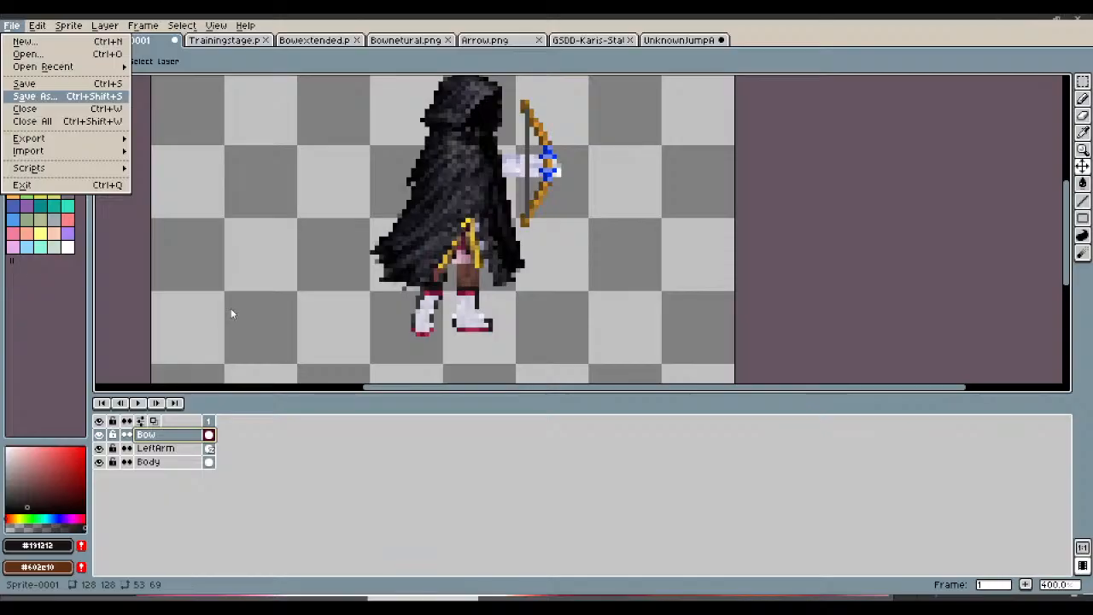
pyautogui.click(662, 351)
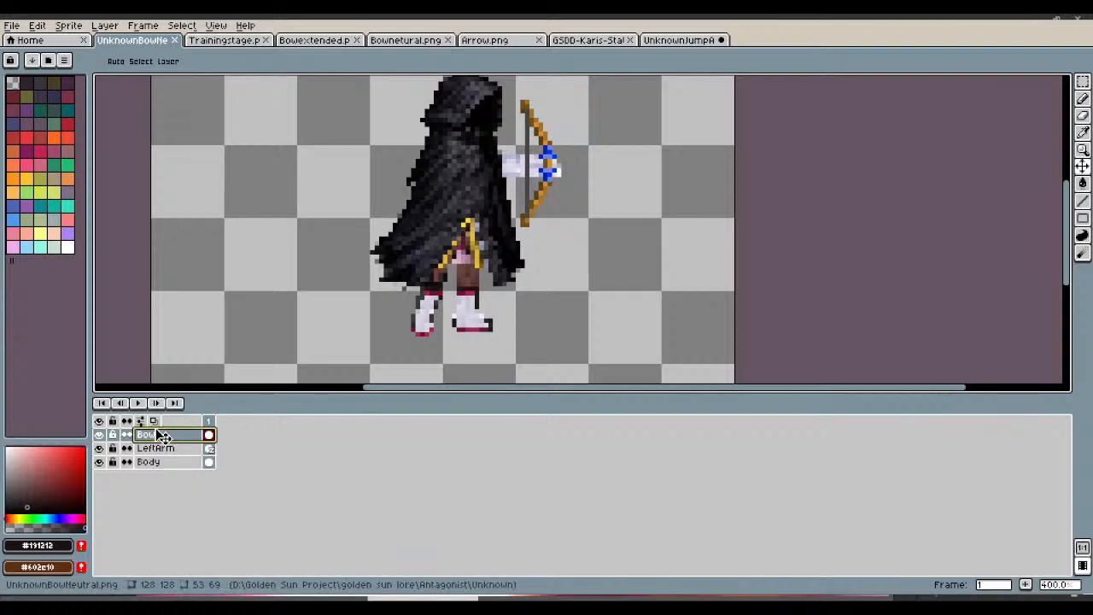
# Step: Check the selected arm in the UnknownJumpA sprite, and add a layer named RightArm above LeftArm in UnknownBowNeutral.png
pyautogui.click(696, 40)
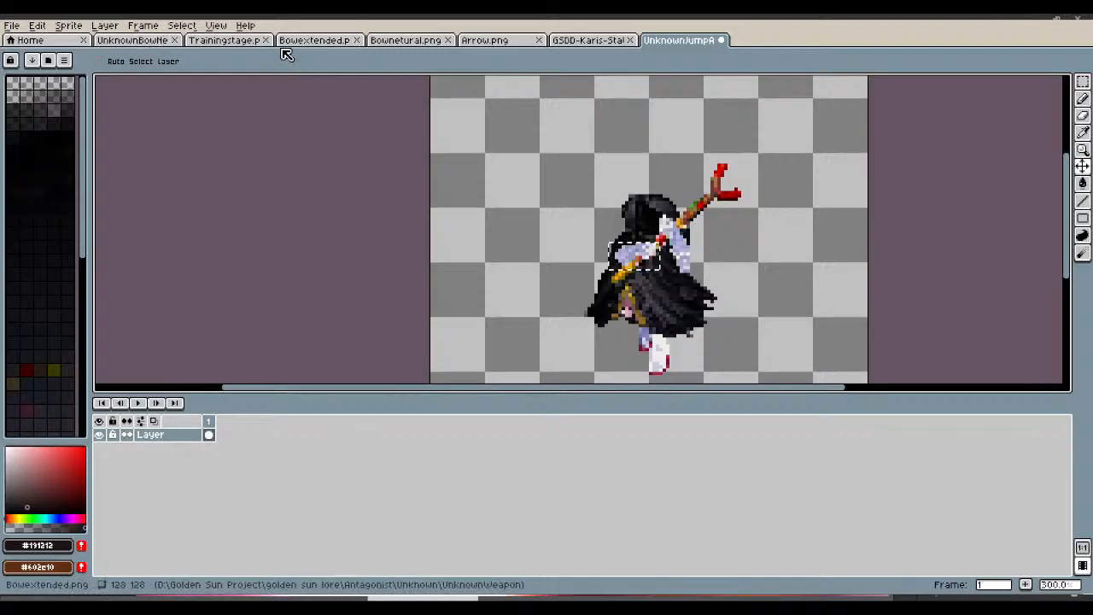
pyautogui.click(137, 40)
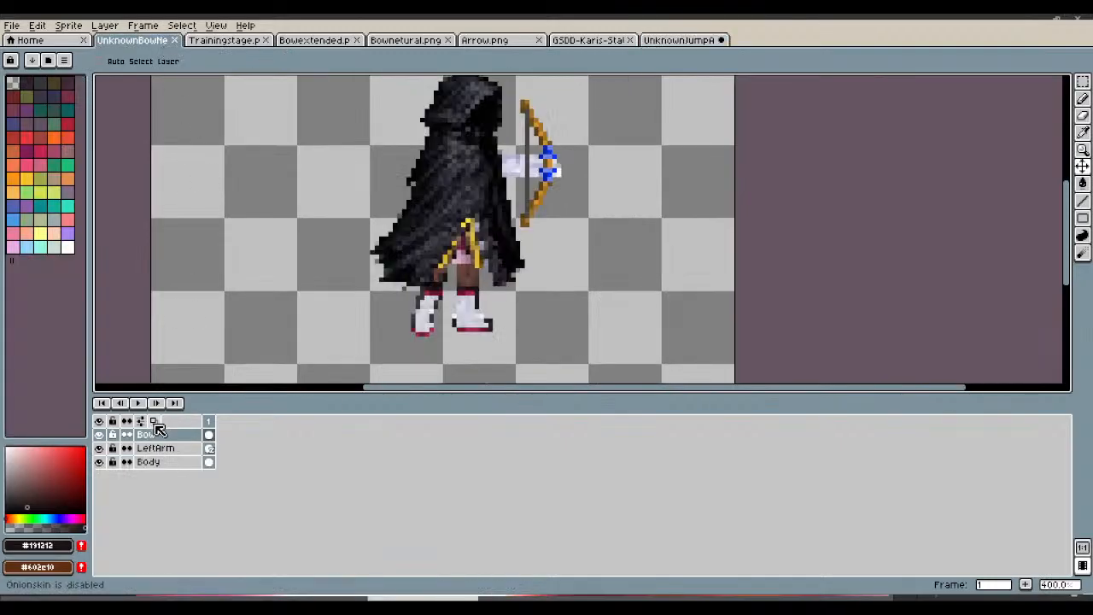
pyautogui.rightClick(159, 452)
pyautogui.moveTo(210, 478)
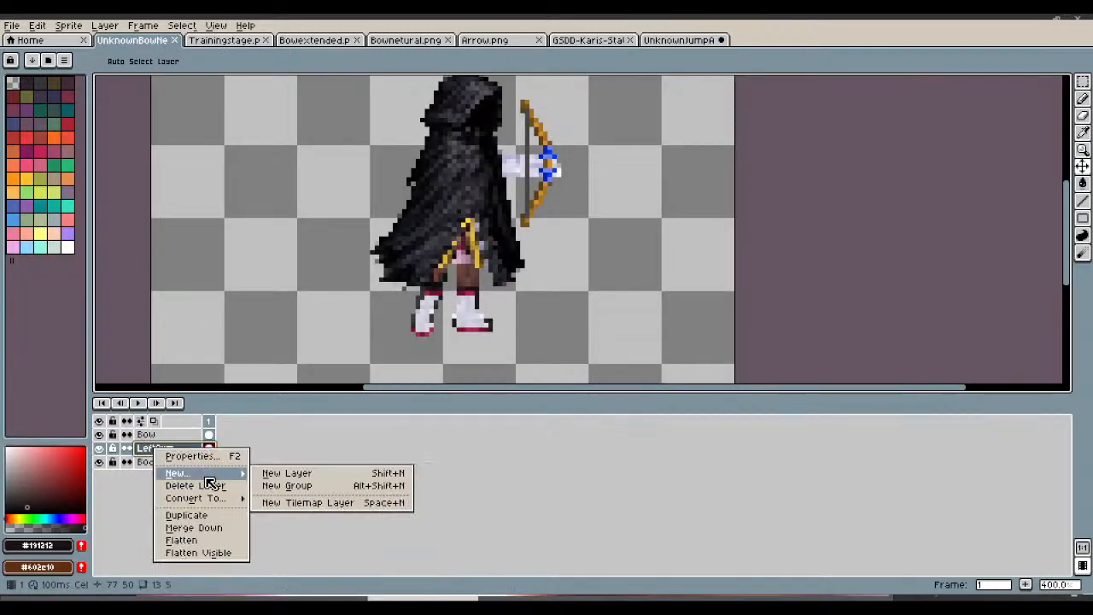
pyautogui.click(277, 476)
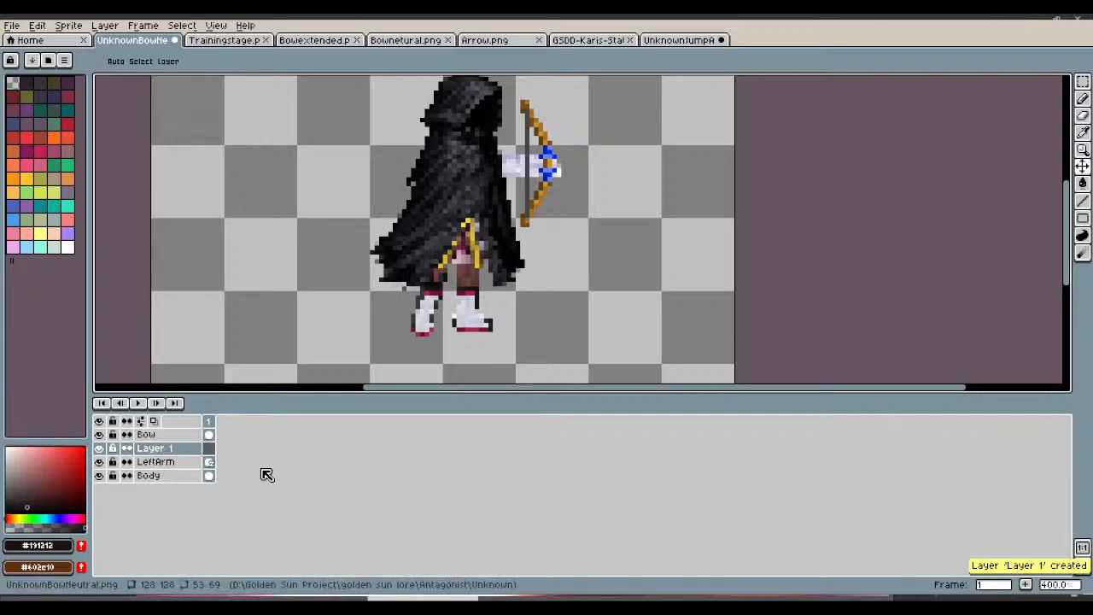
pyautogui.doubleClick(168, 450)
pyautogui.write('Right')
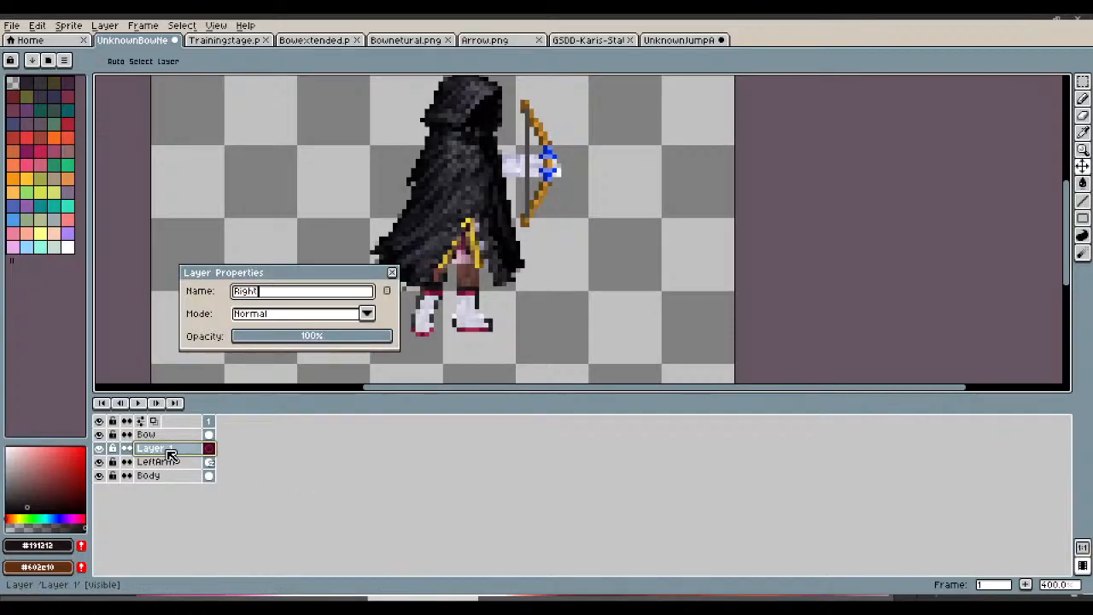
pyautogui.write('Arm')
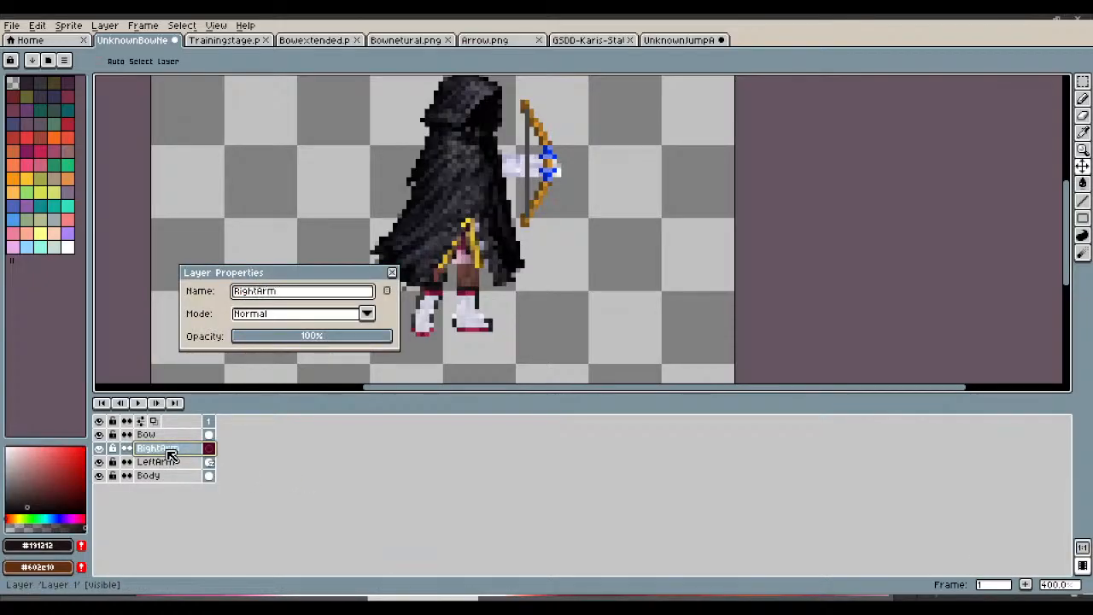
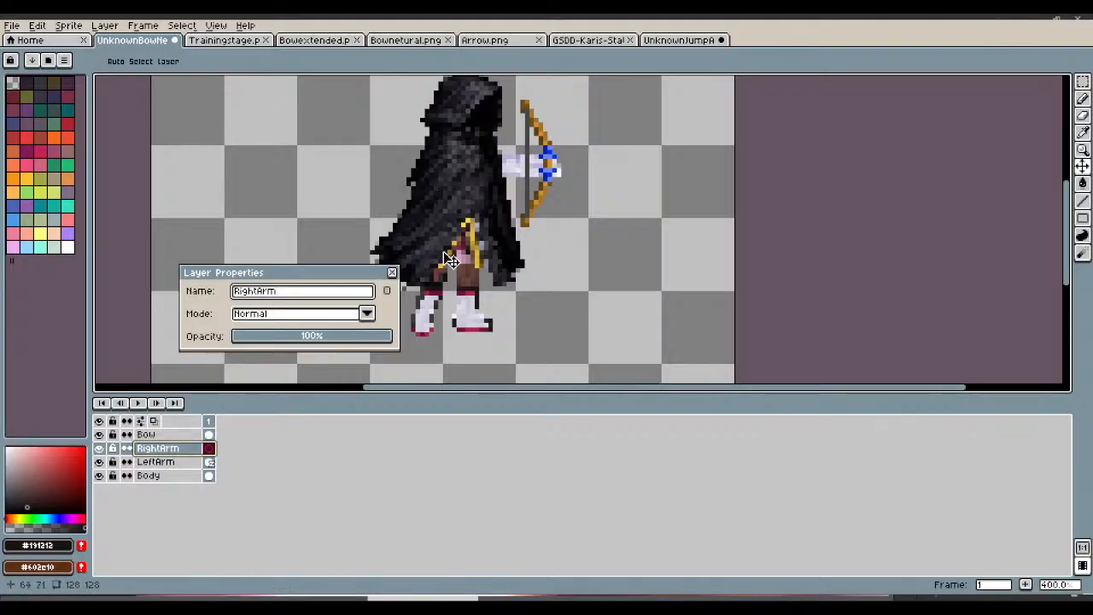
pyautogui.click(391, 272)
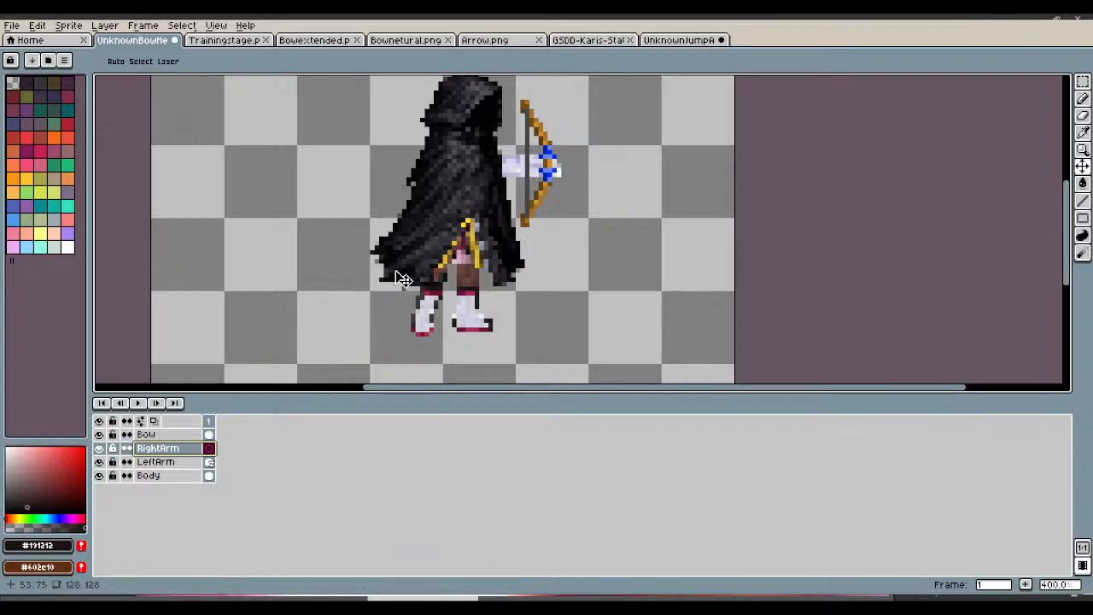
# Step: Paste the copied arm onto the RightArm layer and place it in the empty area beside the character at position 14, 53
pyautogui.hotkey('ctrl', 'v')
pyautogui.moveTo(418, 211); pyautogui.dragTo(237, 187)
pyautogui.scroll(1, 238, 189)
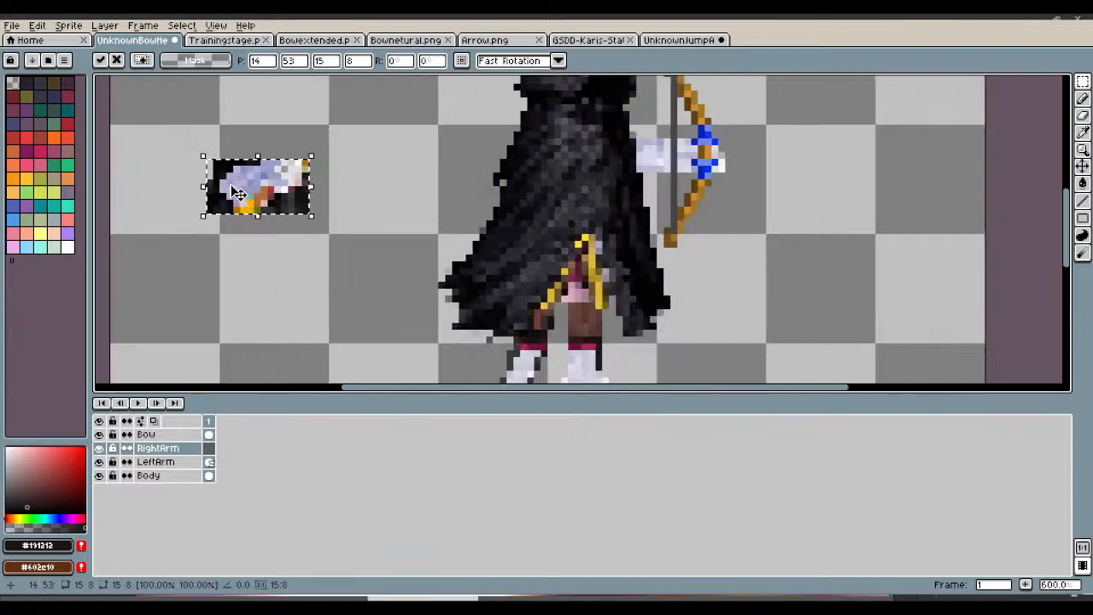
pyautogui.scroll(4, 237, 191)
# Step: Erase the leftover cloak, staff and gold pixels around the pasted arm, leaving only the sleeve and hand
pyautogui.press('b')
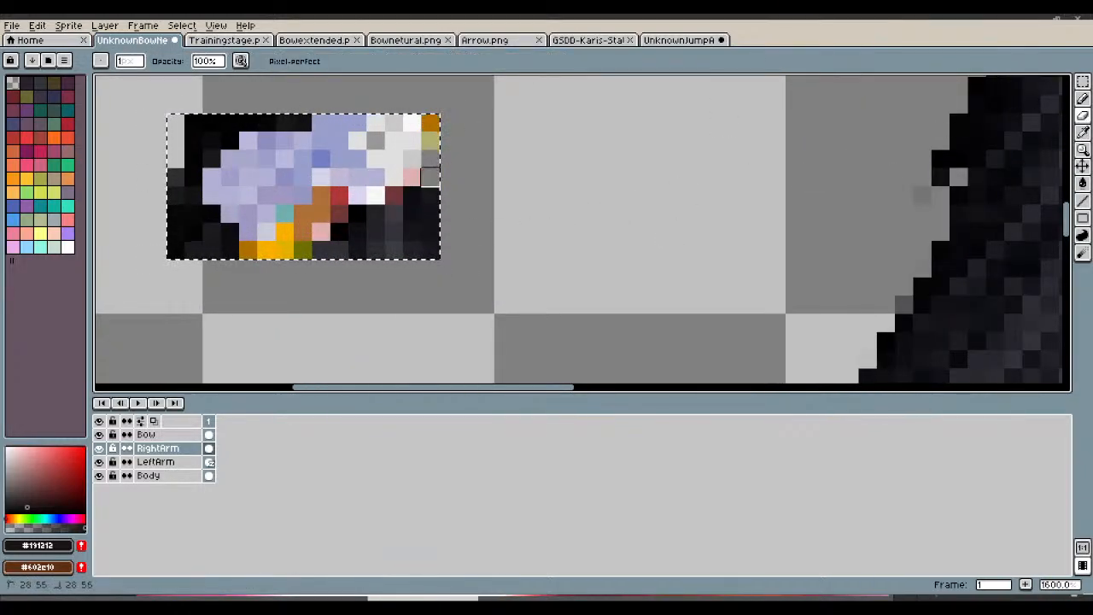
pyautogui.moveTo(430, 177)
pyautogui.mouseDown()
pyautogui.moveTo(430, 214)
pyautogui.moveTo(412, 213)
pyautogui.moveTo(411, 196)
pyautogui.moveTo(411, 249)
pyautogui.mouseUp()
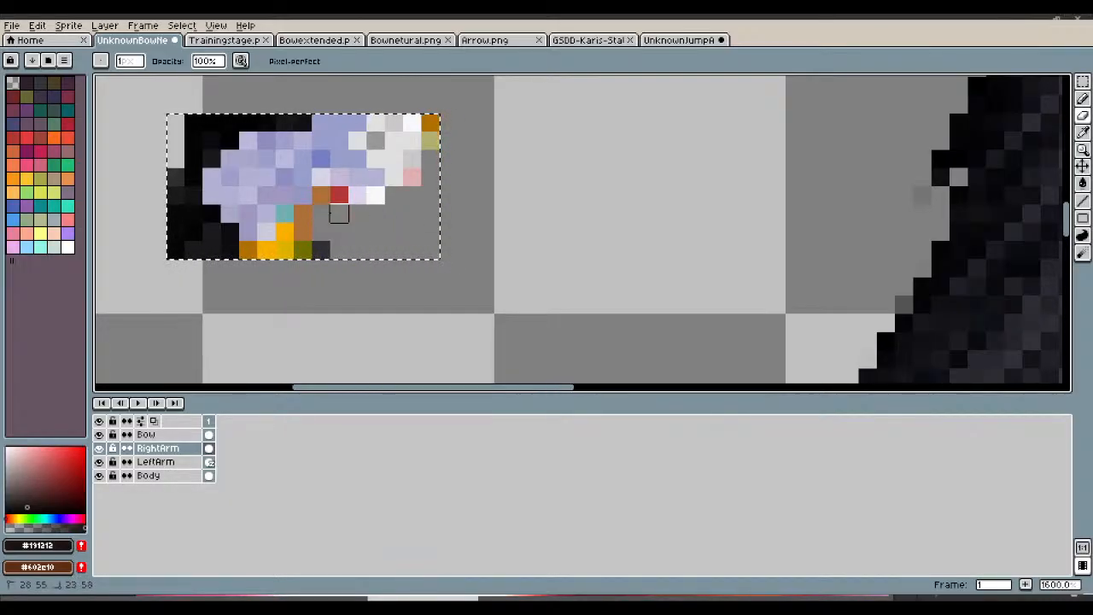
pyautogui.moveTo(339, 214)
pyautogui.mouseDown()
pyautogui.moveTo(339, 196)
pyautogui.moveTo(320, 195)
pyautogui.mouseUp()
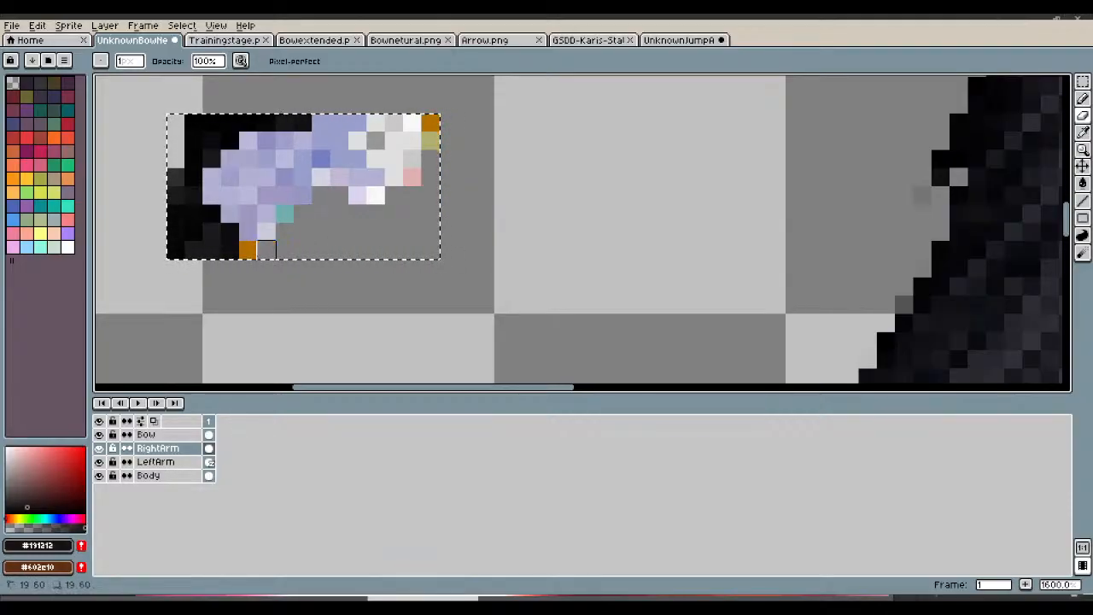
pyautogui.moveTo(273, 250)
pyautogui.mouseDown()
pyautogui.moveTo(211, 249)
pyautogui.moveTo(156, 231)
pyautogui.mouseUp()
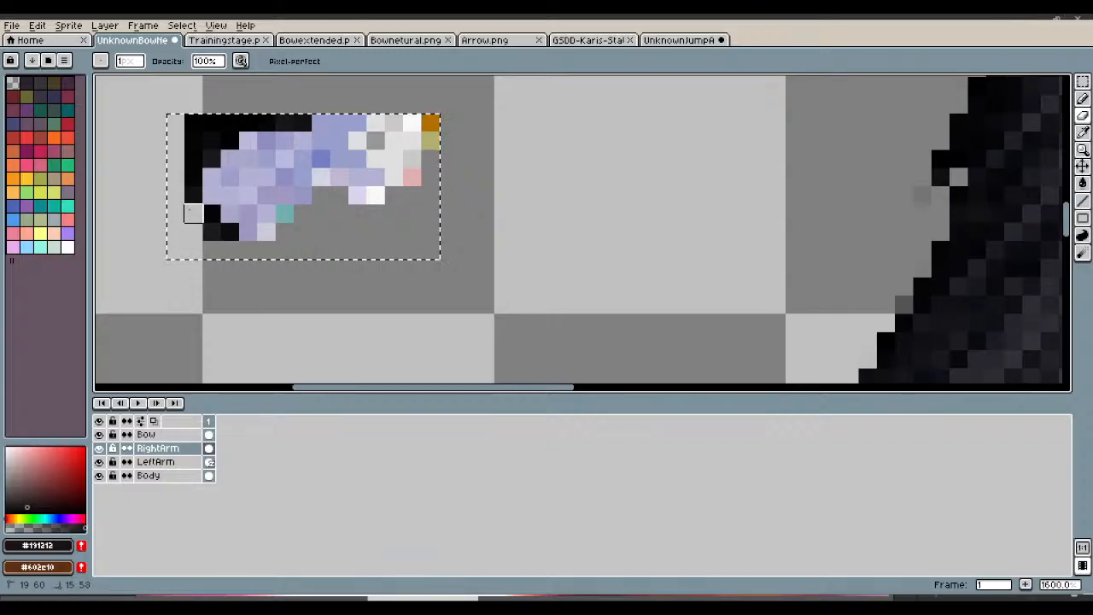
pyautogui.moveTo(293, 124); pyautogui.dragTo(303, 123)
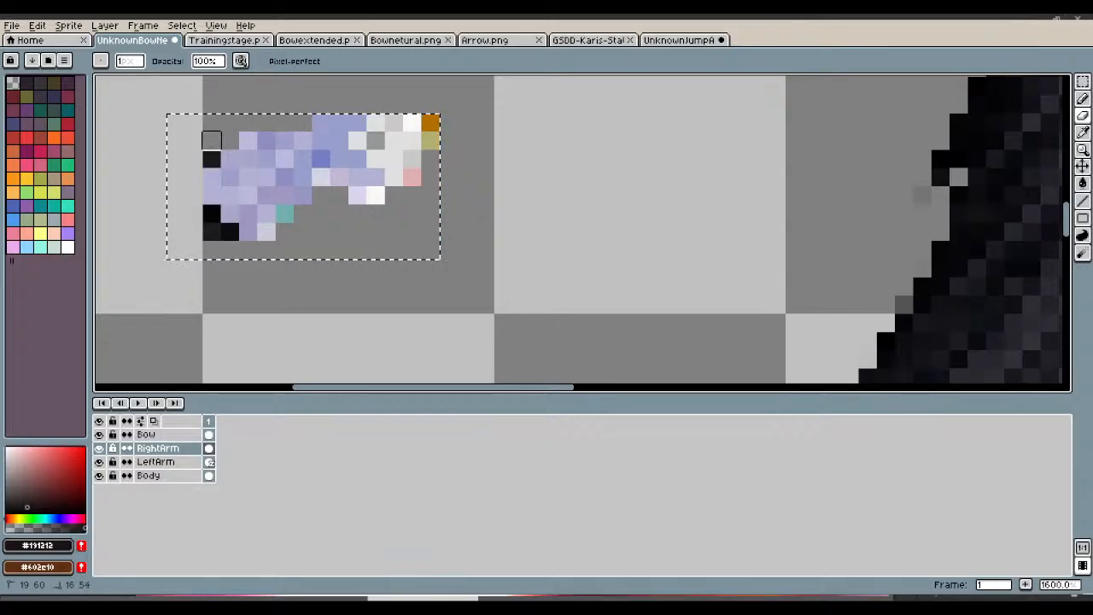
pyautogui.moveTo(211, 139); pyautogui.dragTo(193, 195)
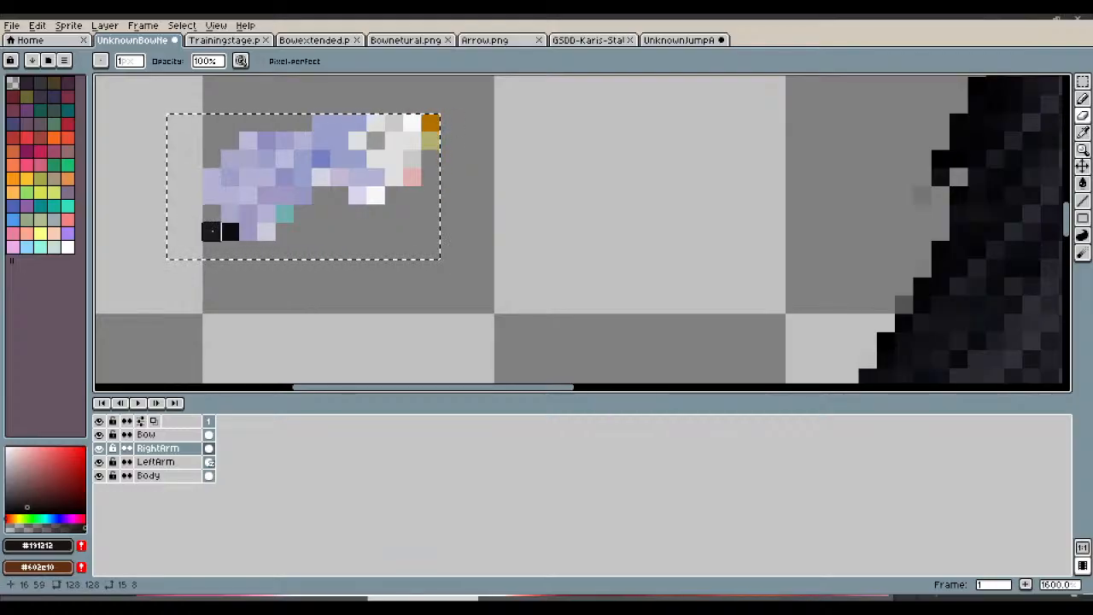
pyautogui.moveTo(211, 231); pyautogui.dragTo(231, 232)
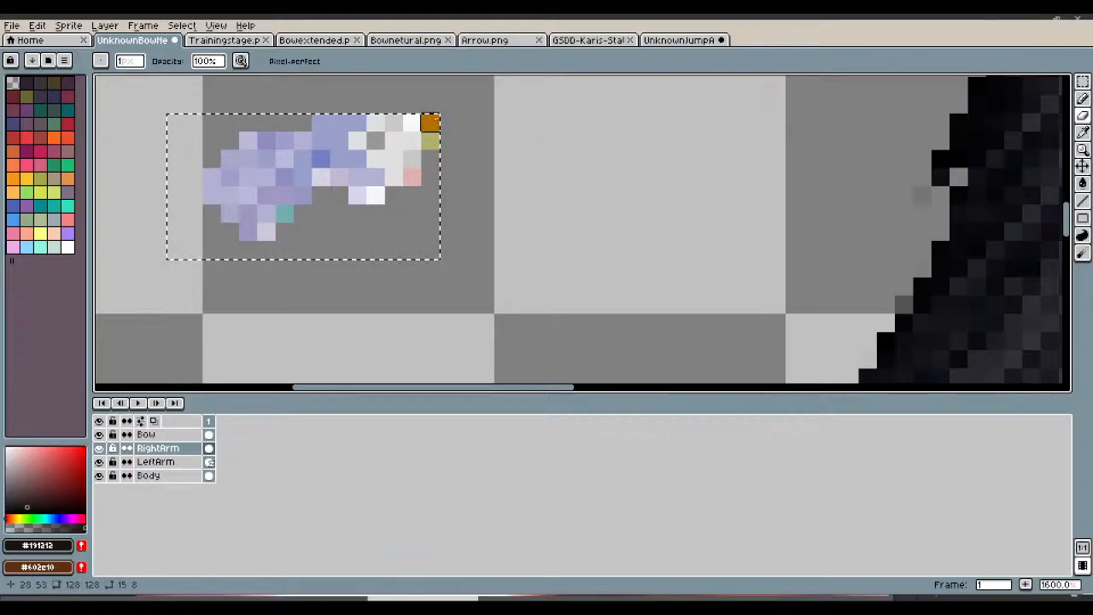
pyautogui.click(429, 123)
pyautogui.click(429, 141)
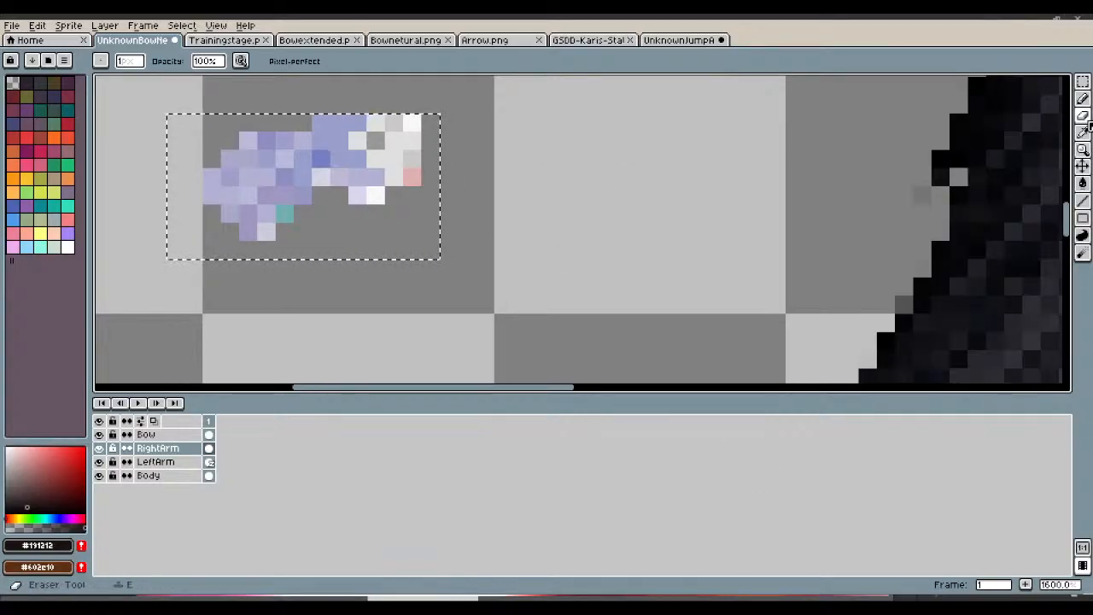
# Step: Sample the light grey #e0e0e0 from the hand and paint over its pink pixel at 27, 56
pyautogui.click(1083, 131)
pyautogui.click(376, 139)
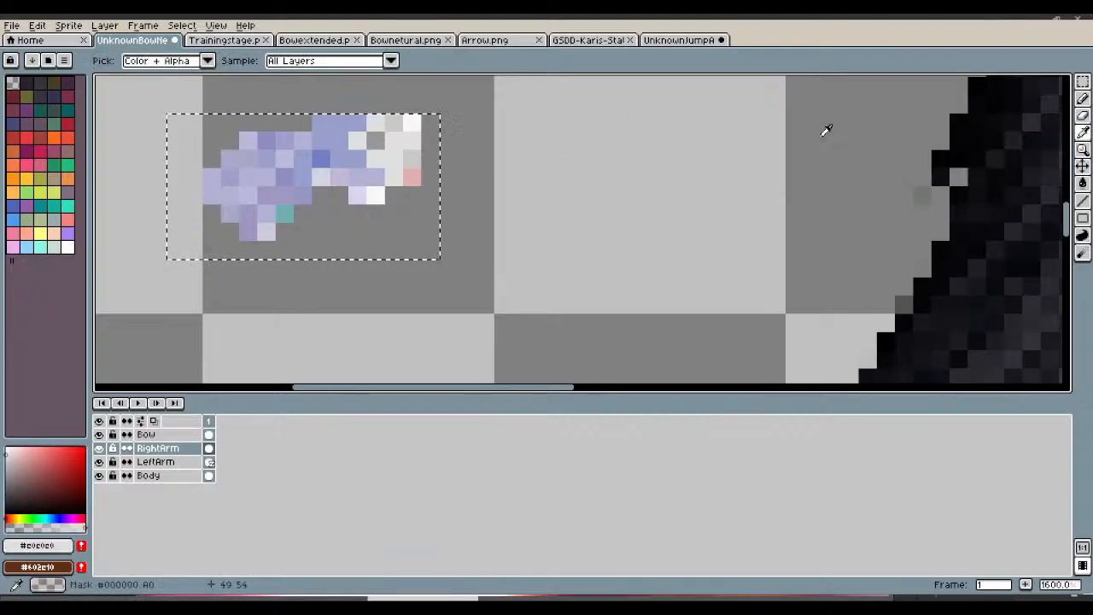
pyautogui.click(1083, 98)
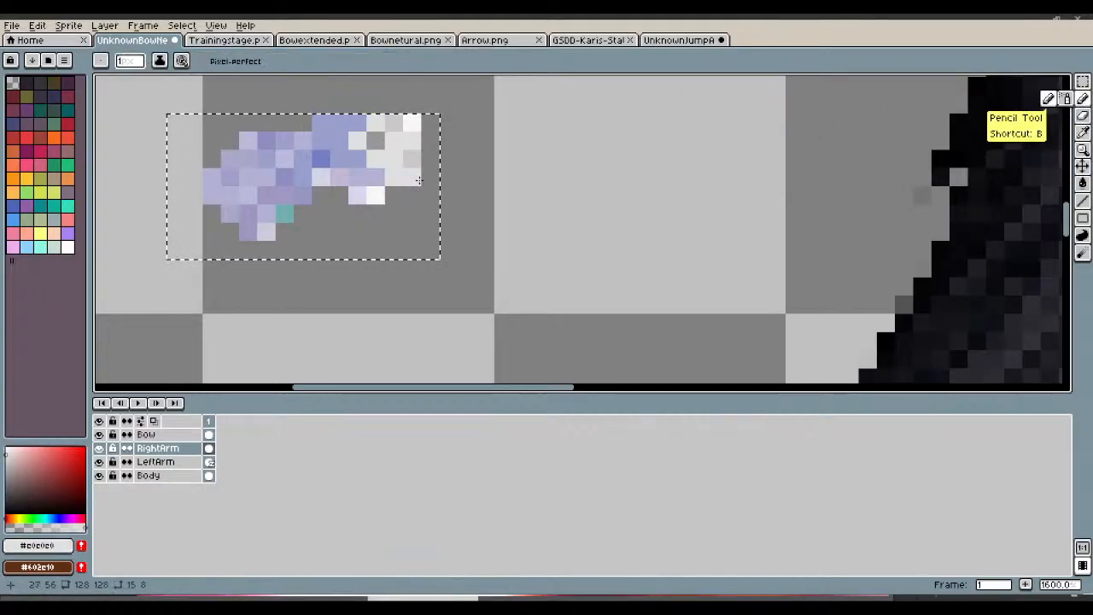
# Step: Try stretching the pasted arm to 19 px wide and rotating it by -17.3 degrees
pyautogui.scroll(-3, 418, 180)
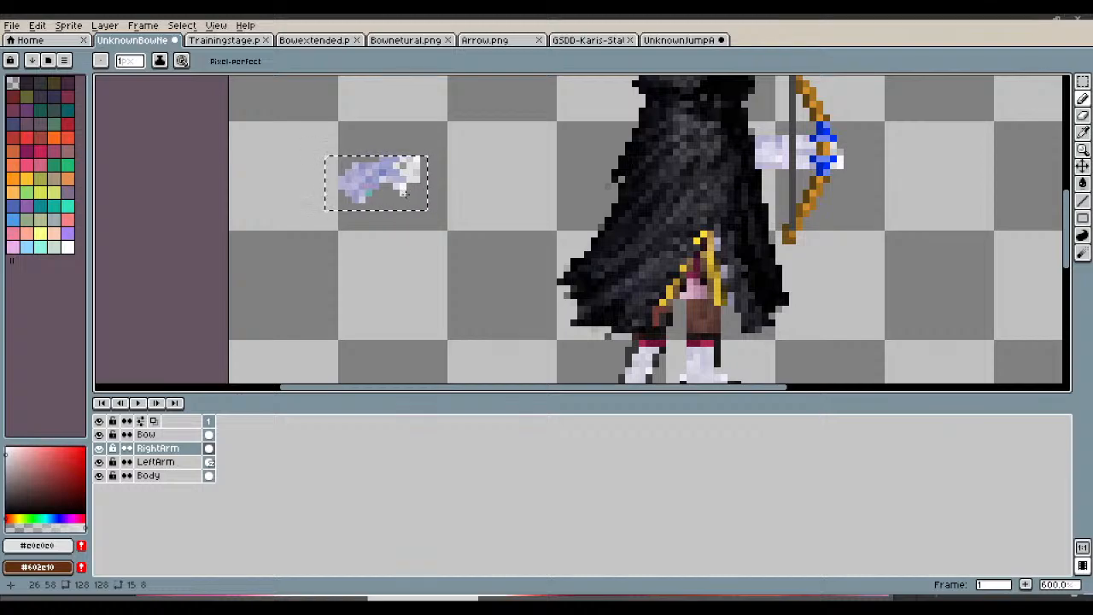
pyautogui.hotkey('ctrl', 't')
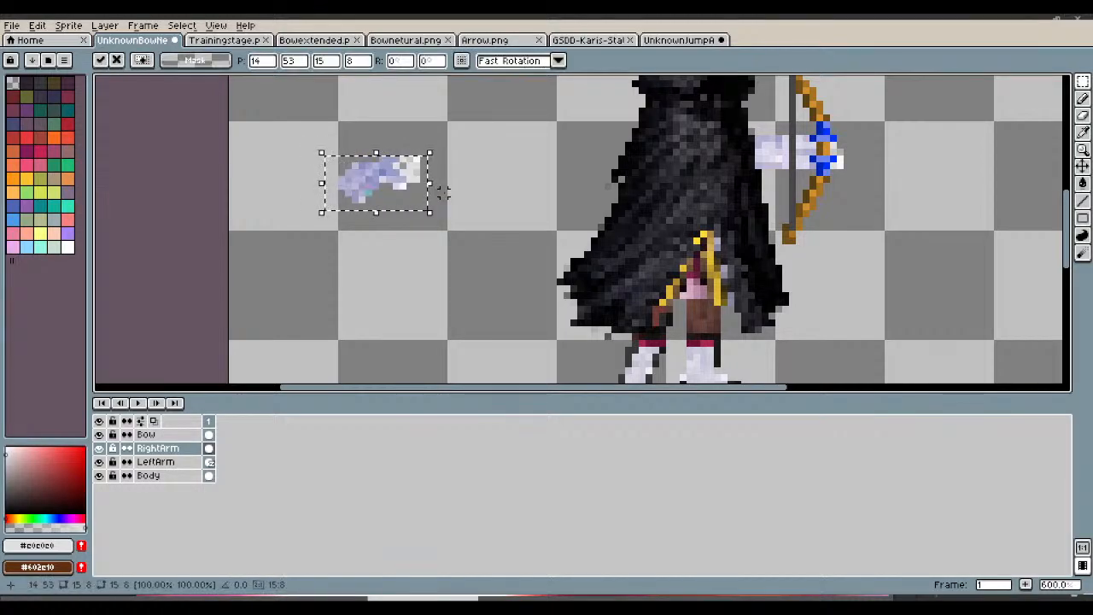
pyautogui.moveTo(443, 193); pyautogui.dragTo(480, 159)
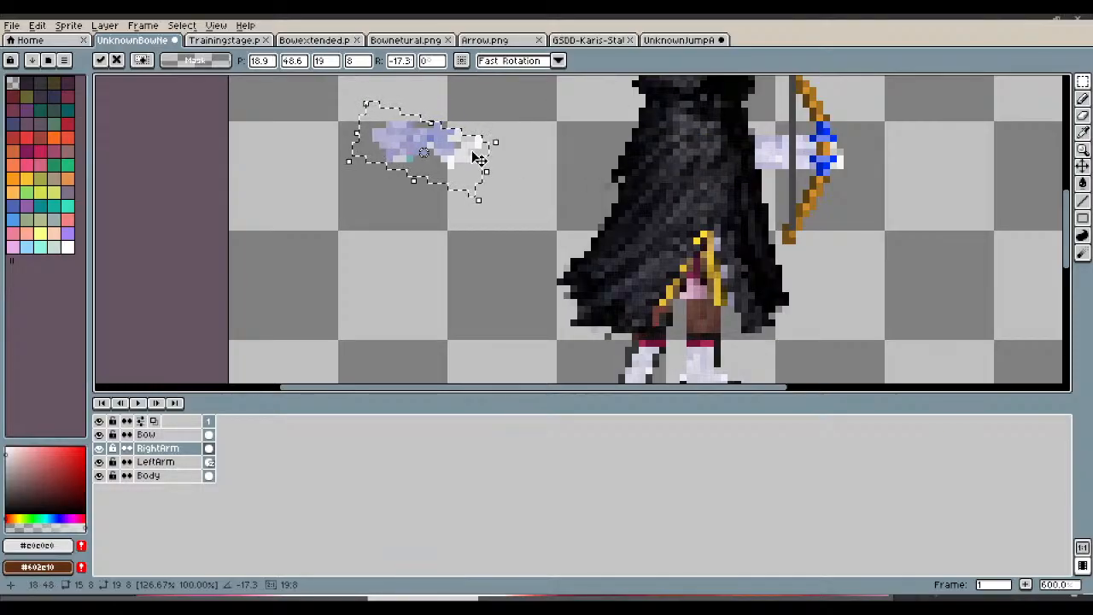
pyautogui.hotkey('ctrl', 'z')
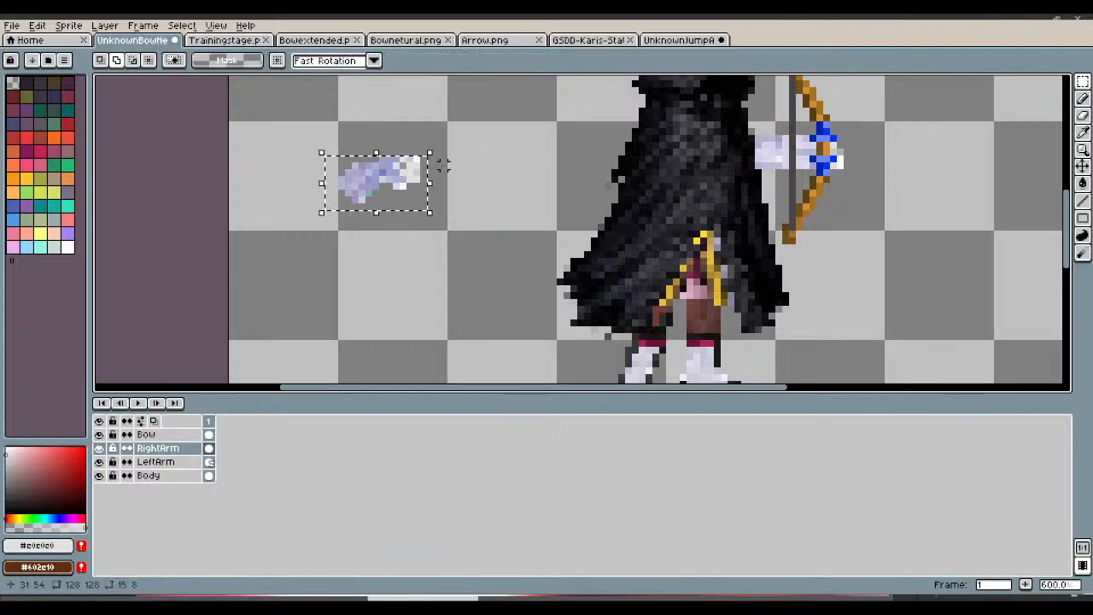
# Step: Stretch the pasted arm to 21 px wide at its original 8 px height and move it closer to the character
pyautogui.scroll(4, 427, 167)
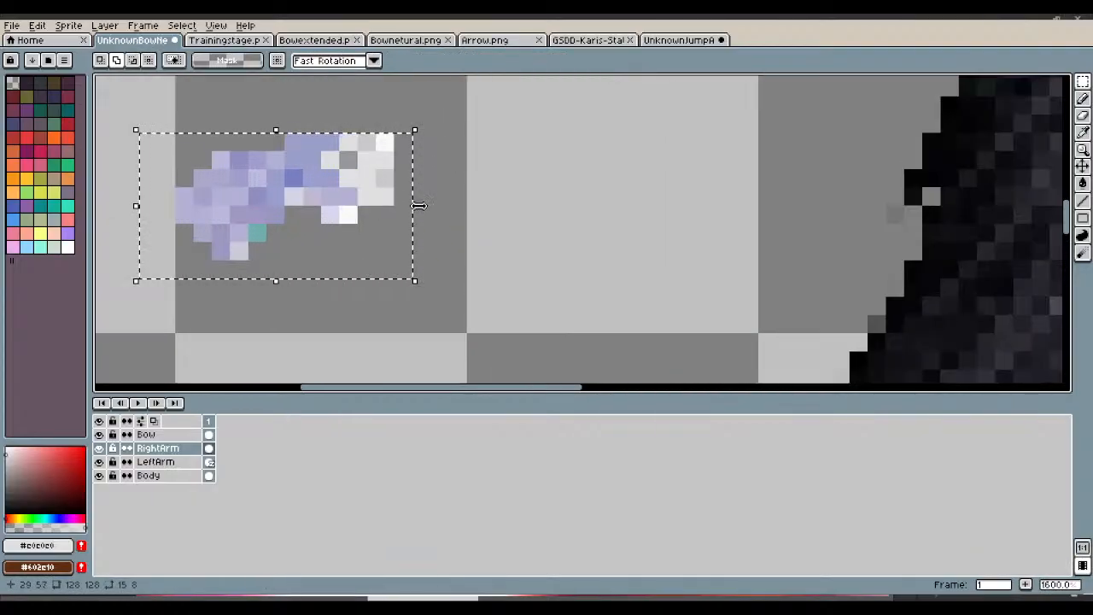
pyautogui.moveTo(418, 200); pyautogui.dragTo(543, 221)
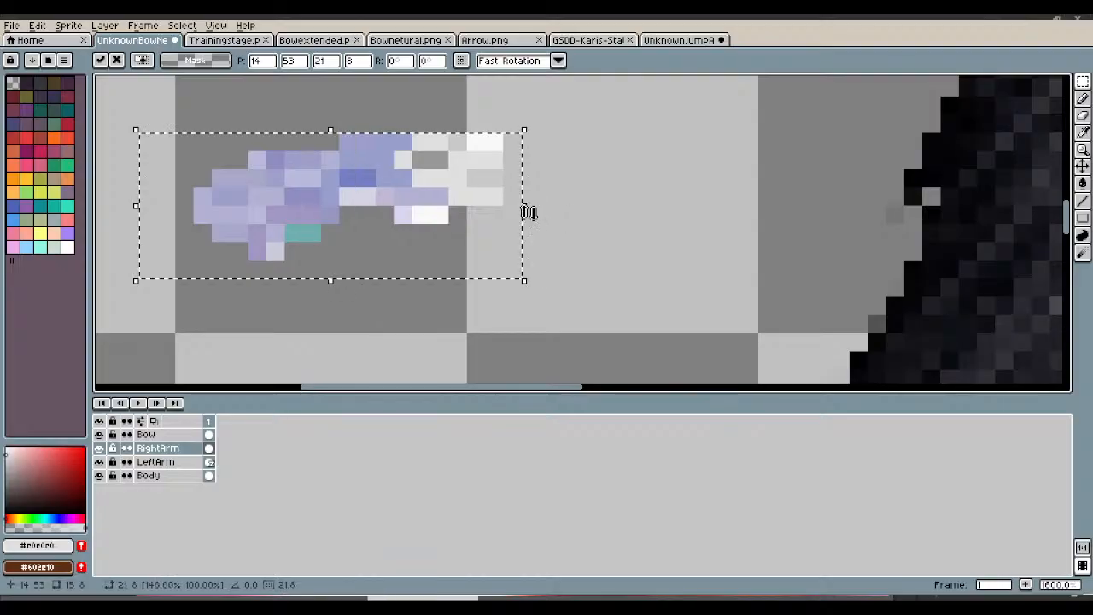
pyautogui.scroll(-3, 524, 213)
pyautogui.moveTo(470, 210); pyautogui.dragTo(512, 232)
pyautogui.click(708, 151)
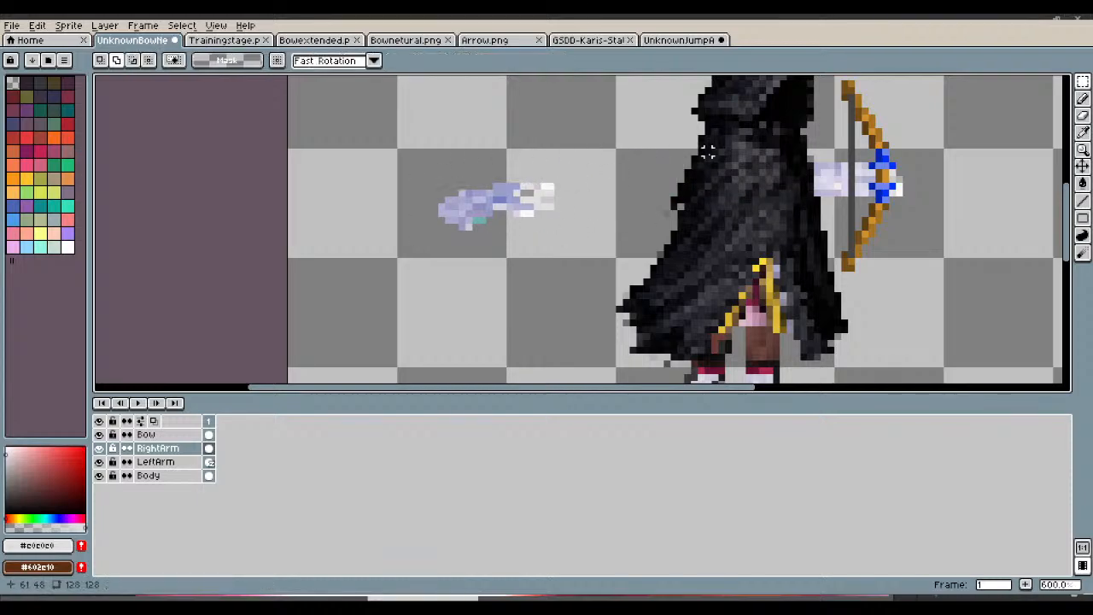
# Step: Select the sleeve part as an 11 by 9 px area, rotate it by -21.8 degrees, try it on the cloak and move it back to 11, 47
pyautogui.click(1081, 83)
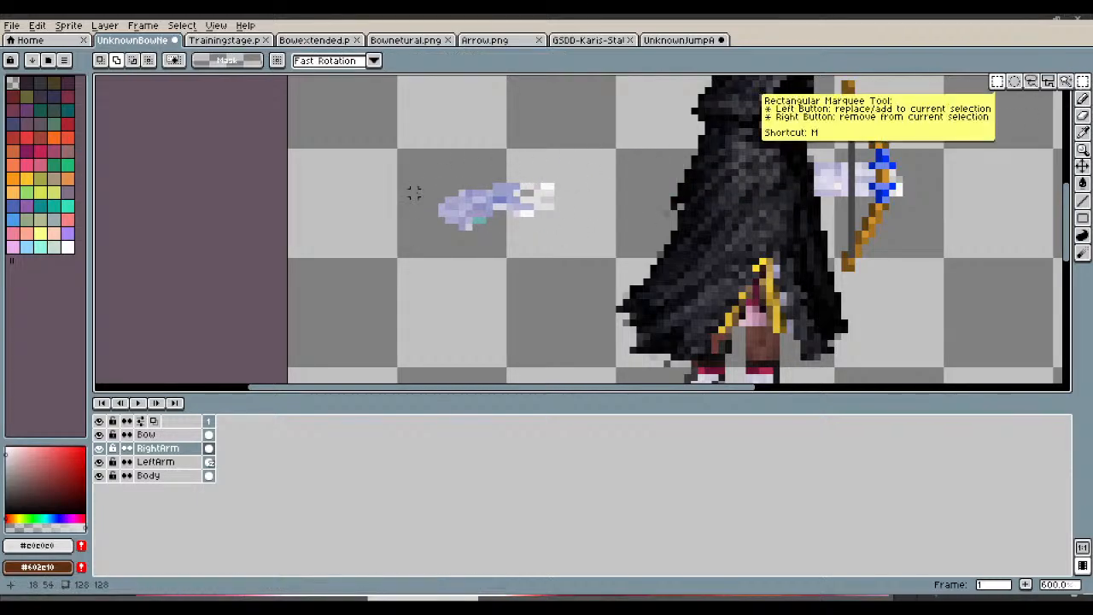
pyautogui.moveTo(411, 184); pyautogui.dragTo(500, 238)
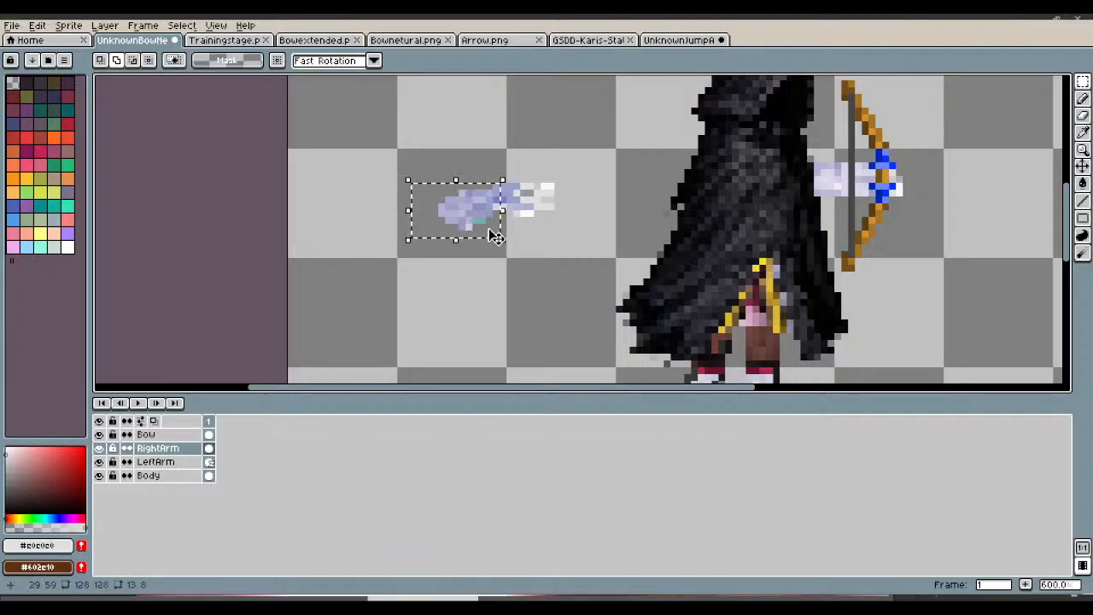
pyautogui.hotkey('ctrl', 'z')
pyautogui.moveTo(427, 180); pyautogui.dragTo(505, 271)
pyautogui.moveTo(483, 213); pyautogui.dragTo(741, 195)
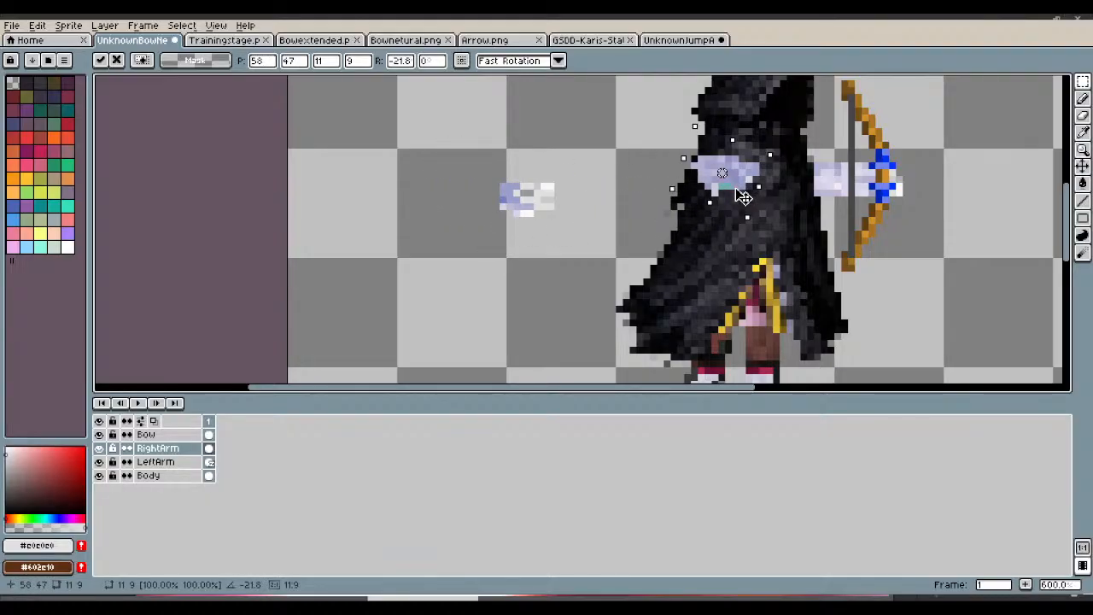
pyautogui.moveTo(742, 195); pyautogui.dragTo(422, 195)
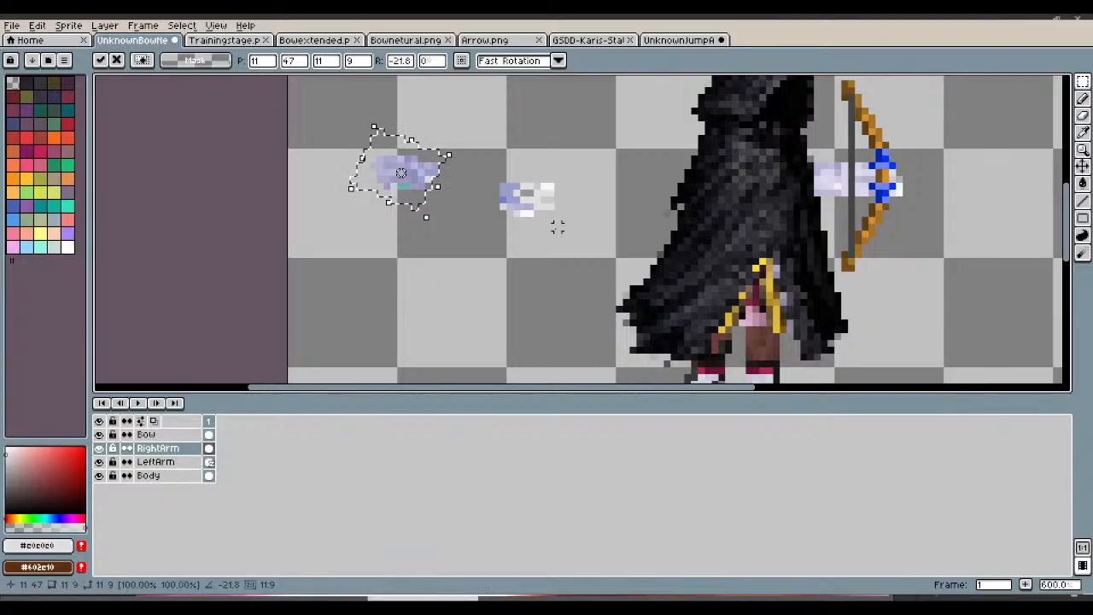
# Step: Erase both arm pieces on the RightArm layer with an 11 px round eraser
pyautogui.click(1082, 115)
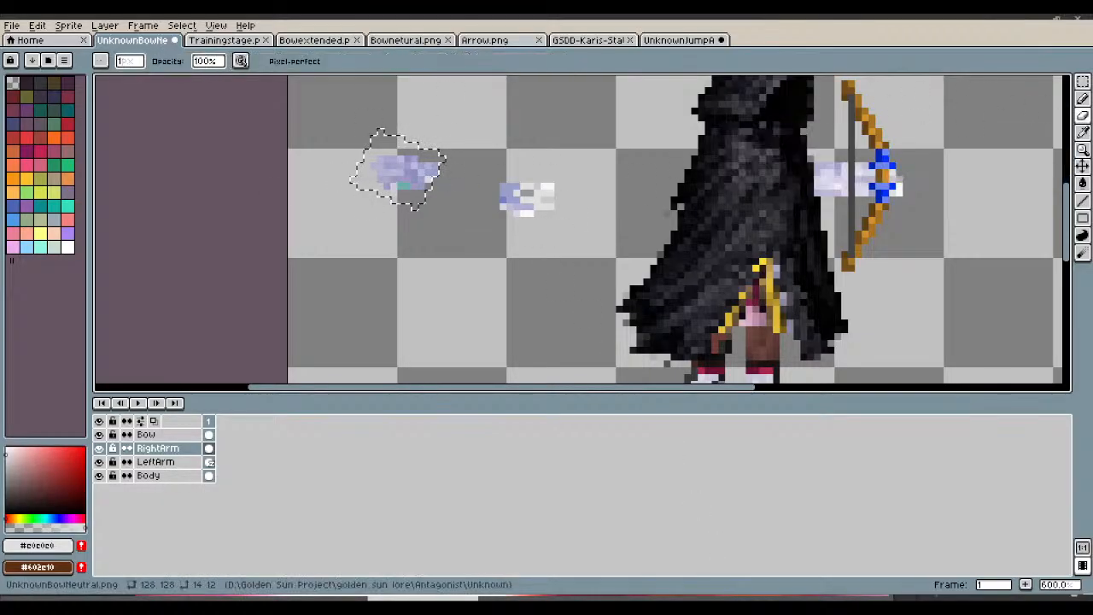
pyautogui.click(140, 65)
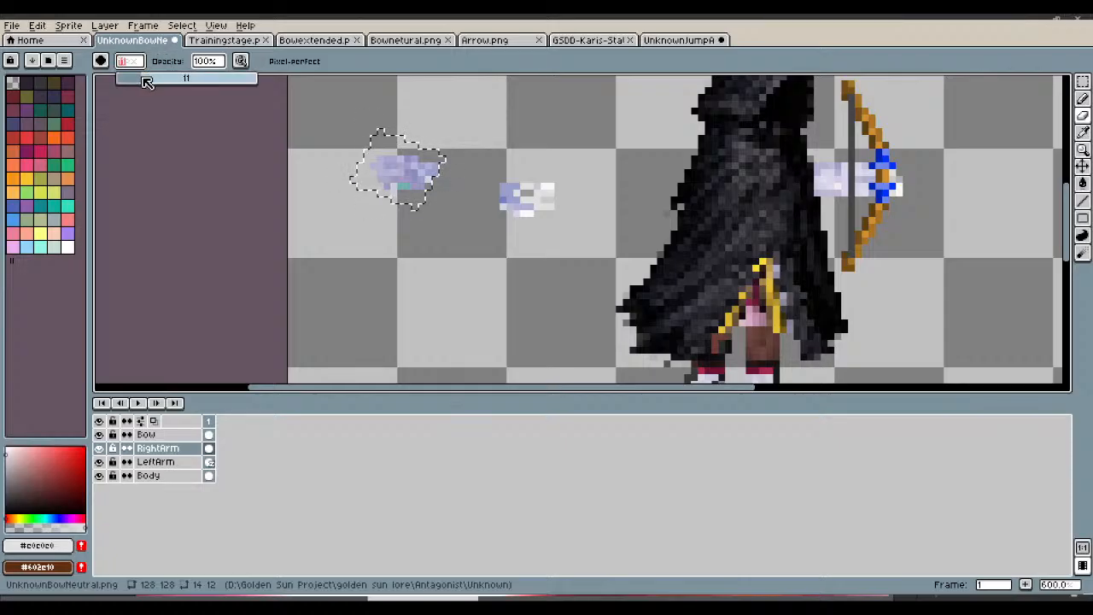
pyautogui.hotkey('ctrl', 'd')
pyautogui.moveTo(387, 158)
pyautogui.mouseDown()
pyautogui.moveTo(448, 158)
pyautogui.moveTo(462, 207)
pyautogui.mouseUp()
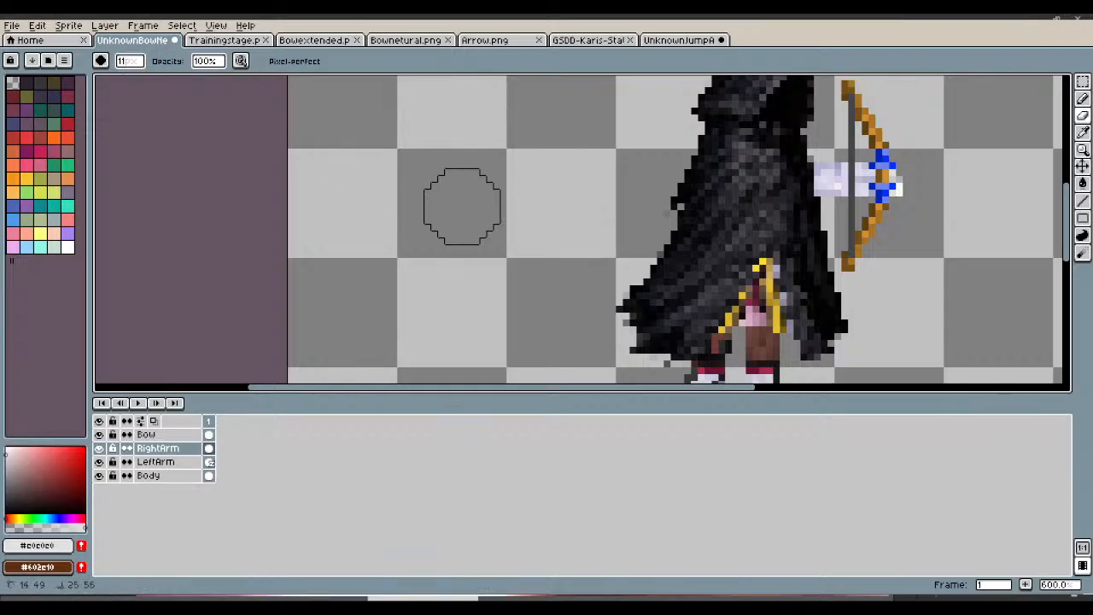
# Step: Clear the selection in UnknownJumpAttack.png and rotate the staff-wielding character 90 degrees clockwise
pyautogui.click(672, 42)
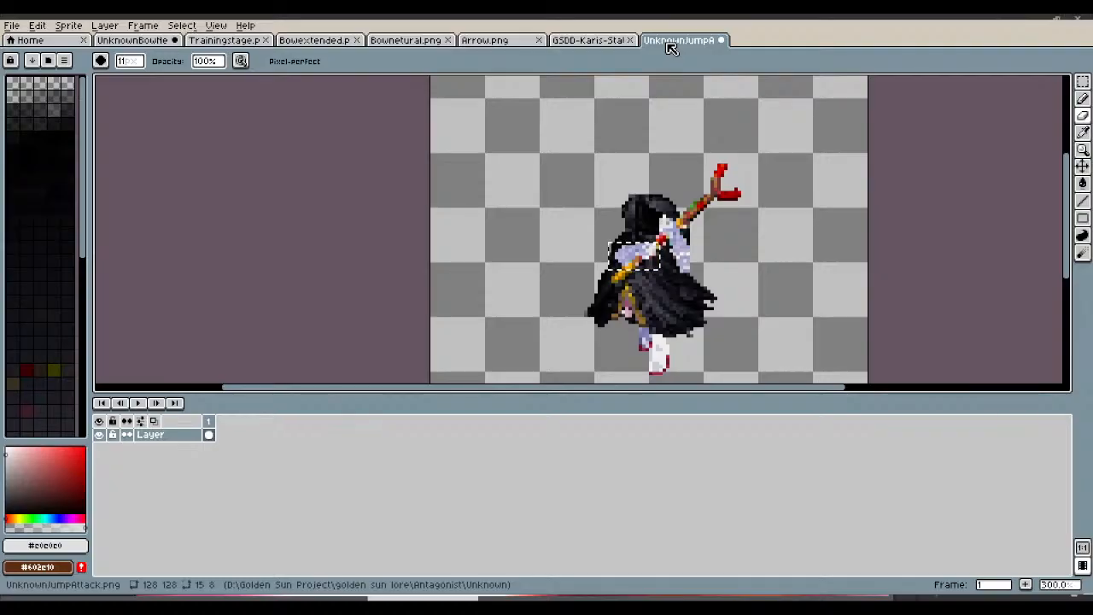
pyautogui.hotkey('ctrl', 'd')
pyautogui.click(38, 24)
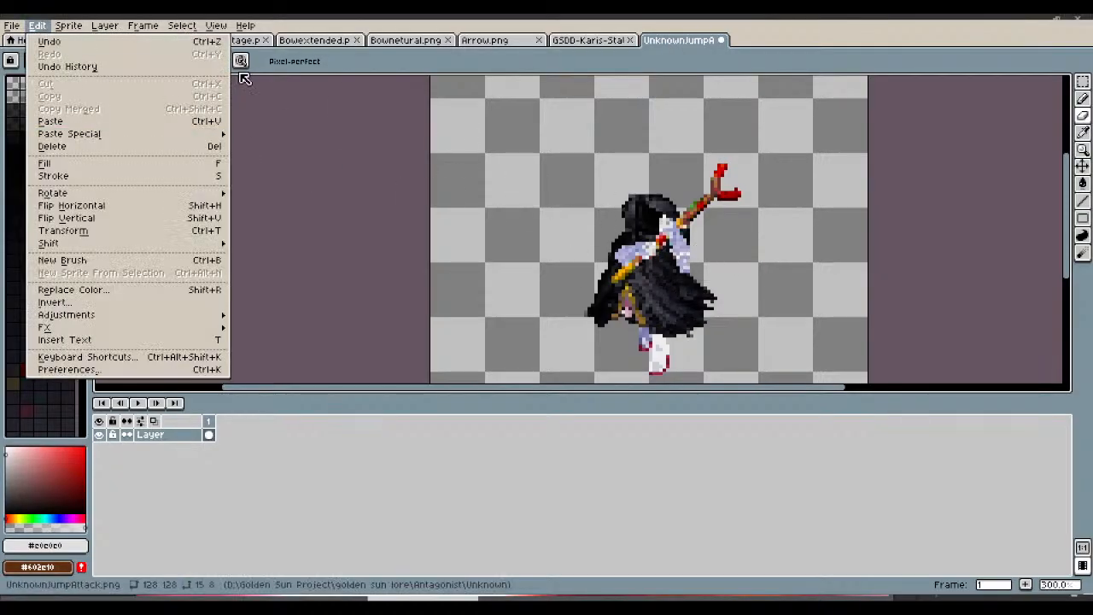
pyautogui.moveTo(162, 194)
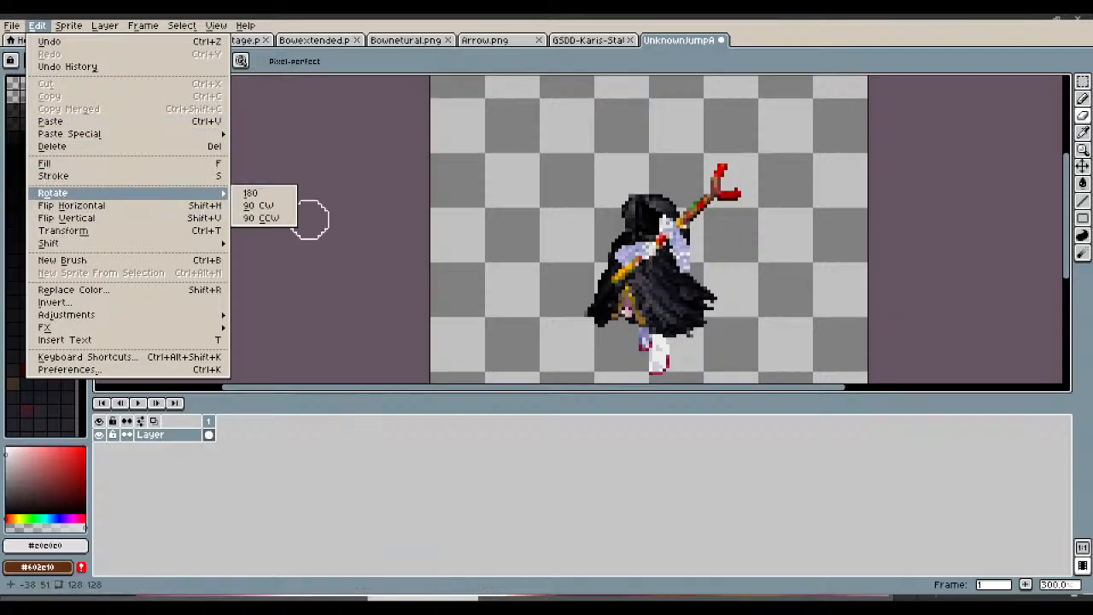
pyautogui.click(271, 205)
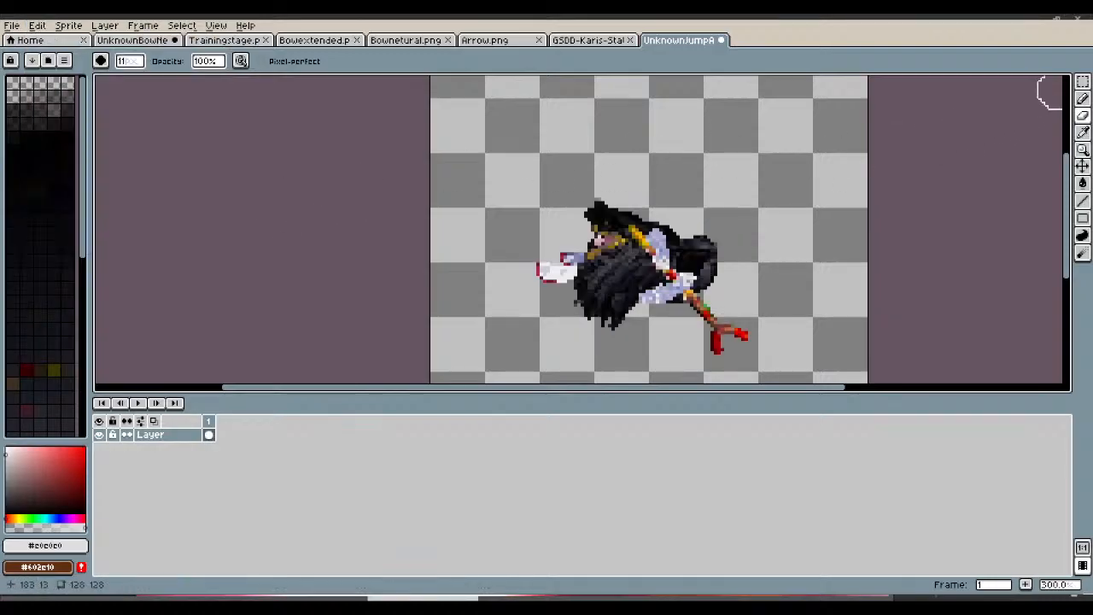
# Step: Copy a 20 by 11 px area around the rotated character's lower arm onto UnknownBowNeutral.png's RightArm layer at 14, 49
pyautogui.click(1081, 81)
pyautogui.scroll(3, 688, 299)
pyautogui.scroll(1, 687, 299)
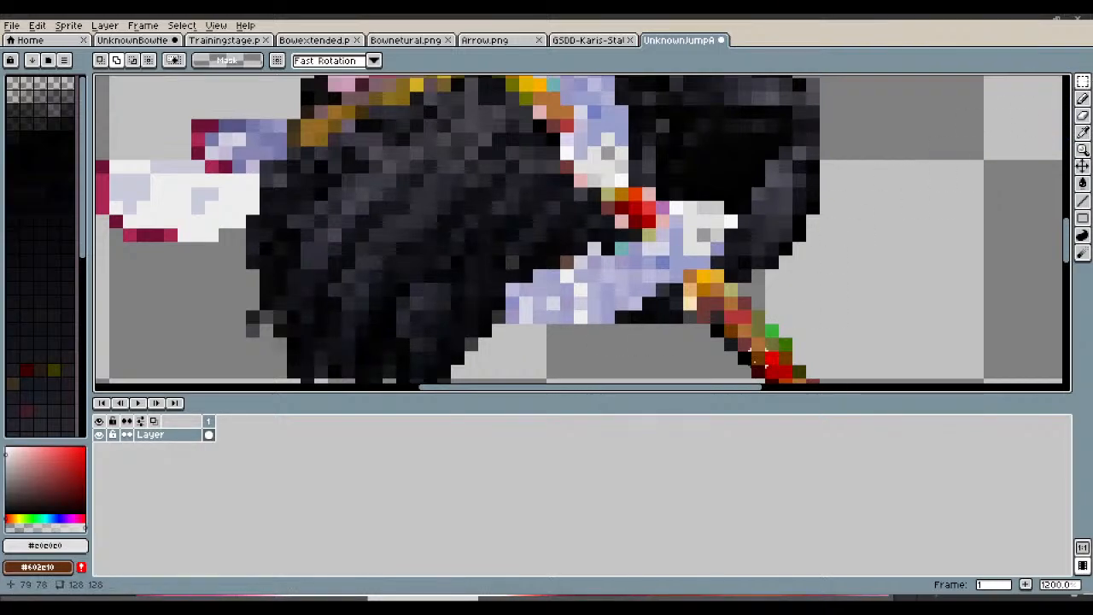
pyautogui.moveTo(778, 335); pyautogui.dragTo(515, 205)
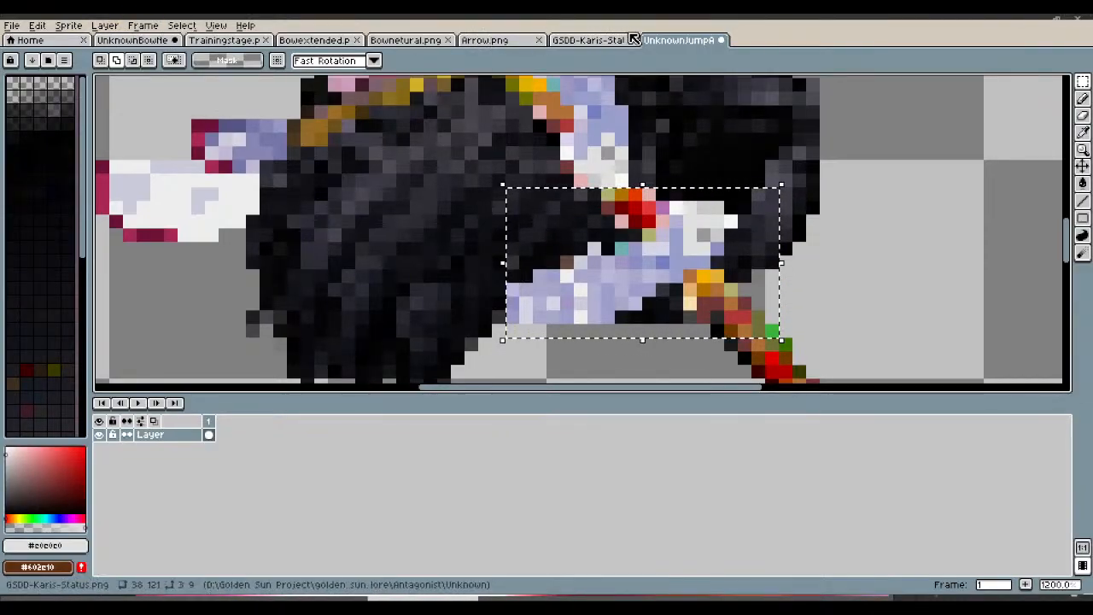
pyautogui.click(134, 41)
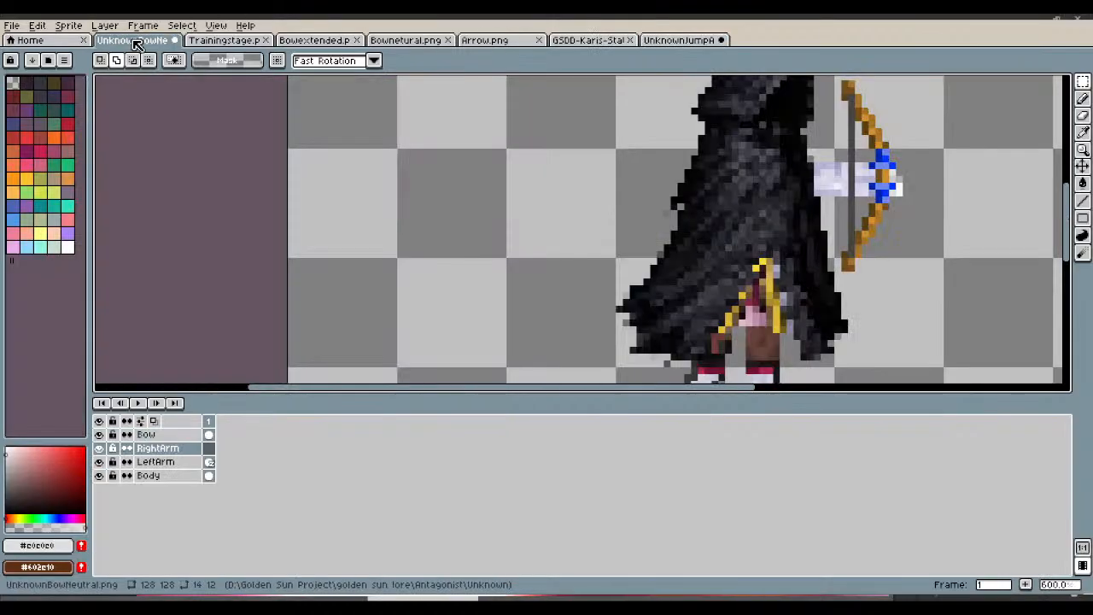
pyautogui.hotkey('ctrl', 'v')
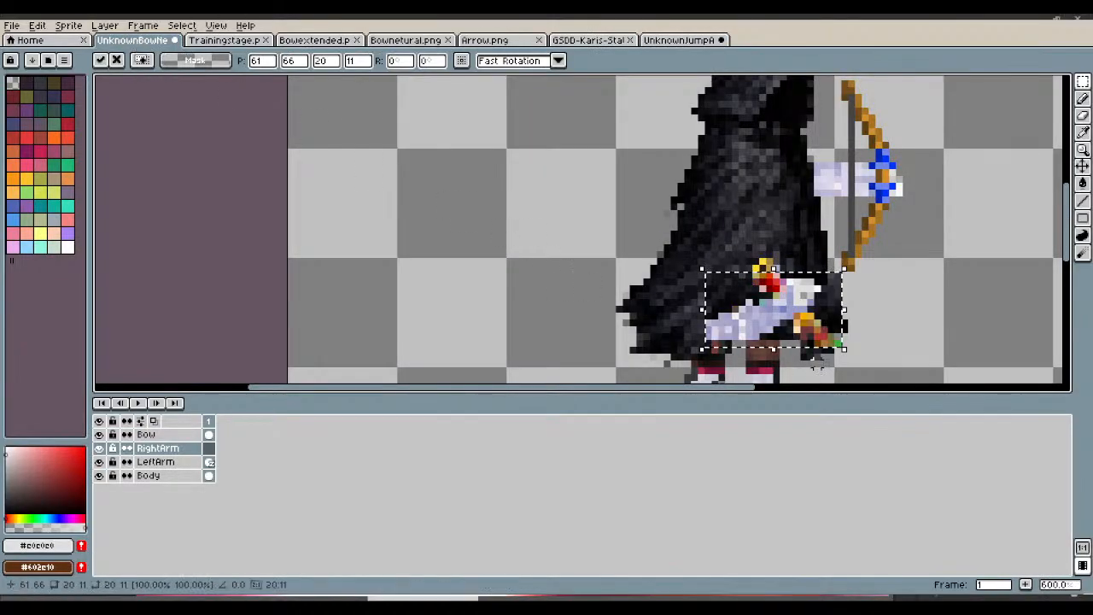
pyautogui.moveTo(793, 344); pyautogui.dragTo(469, 224)
# Step: Erase the cloak and staff pixels above and beside the pasted arm with the 11 px round eraser
pyautogui.scroll(3, 505, 176)
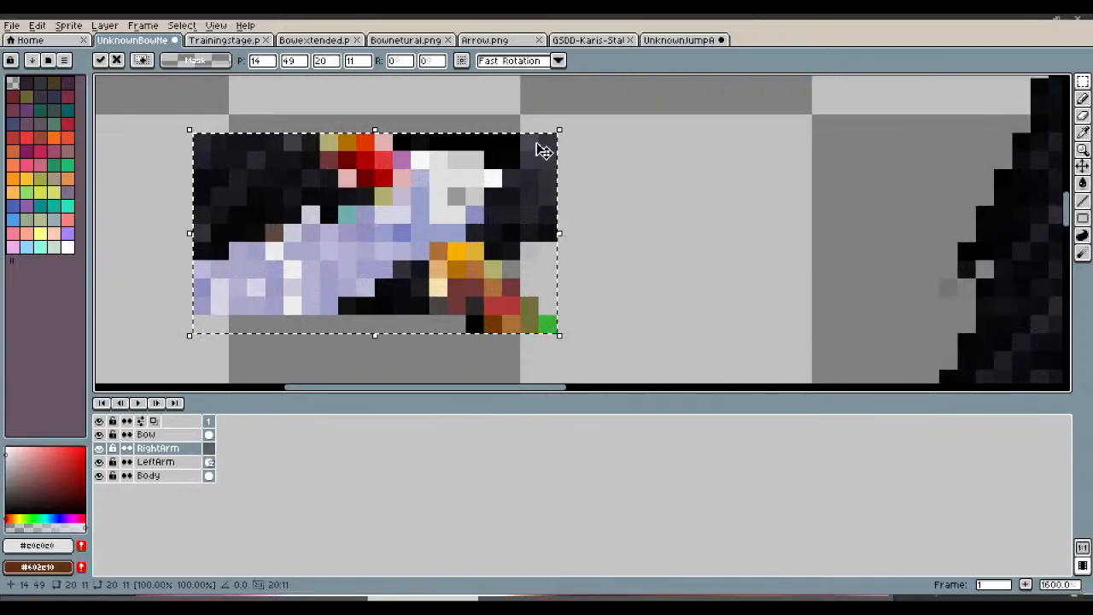
pyautogui.click(1082, 118)
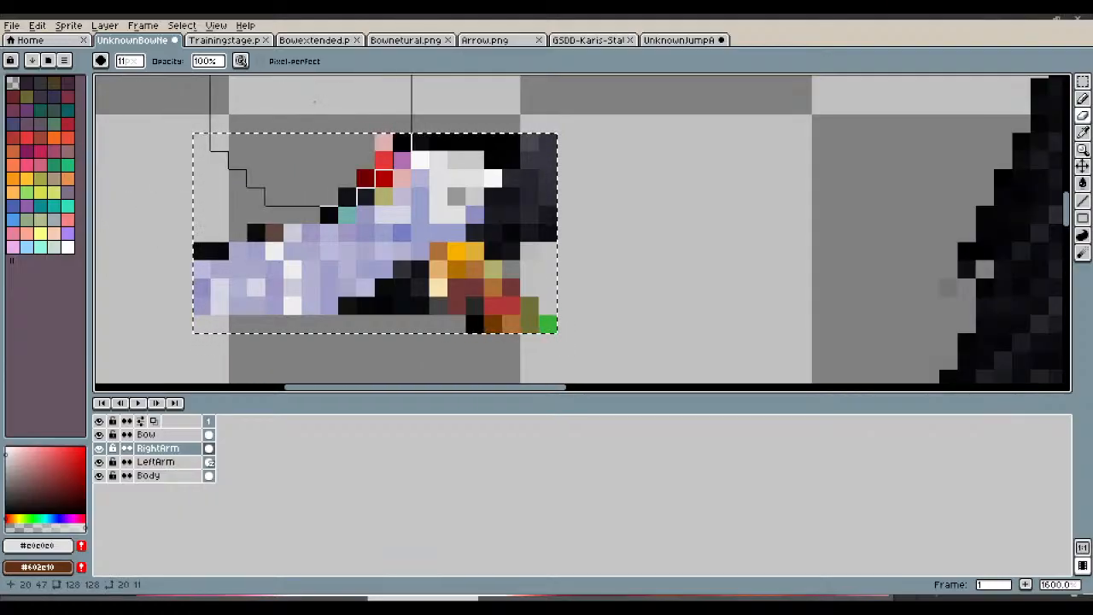
pyautogui.moveTo(315, 101); pyautogui.dragTo(601, 155)
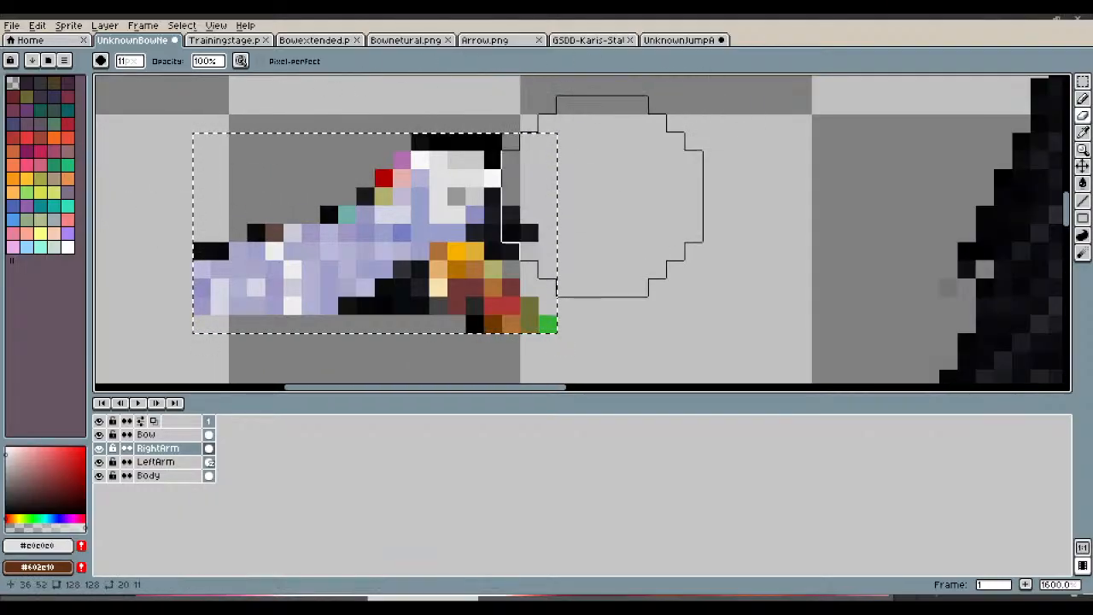
# Step: Erase the leftover coloured and outline pixels around the hand, reducing the eraser to 1 px for the stray orange and red ones
pyautogui.moveTo(604, 269)
pyautogui.mouseDown()
pyautogui.moveTo(584, 287)
pyautogui.moveTo(565, 269)
pyautogui.mouseUp()
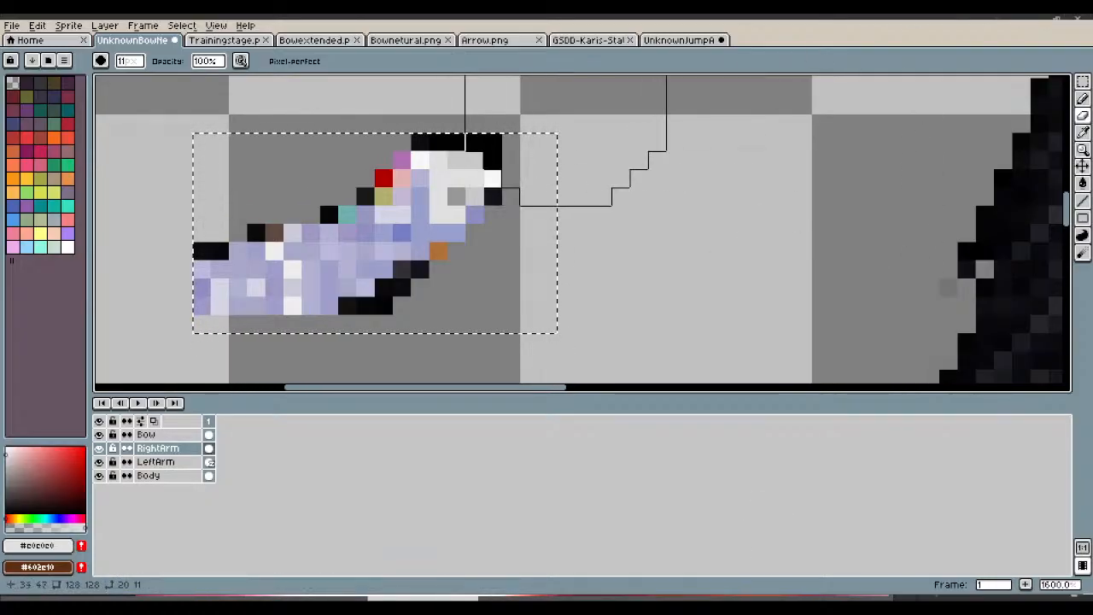
pyautogui.scroll(-4, 457, 101)
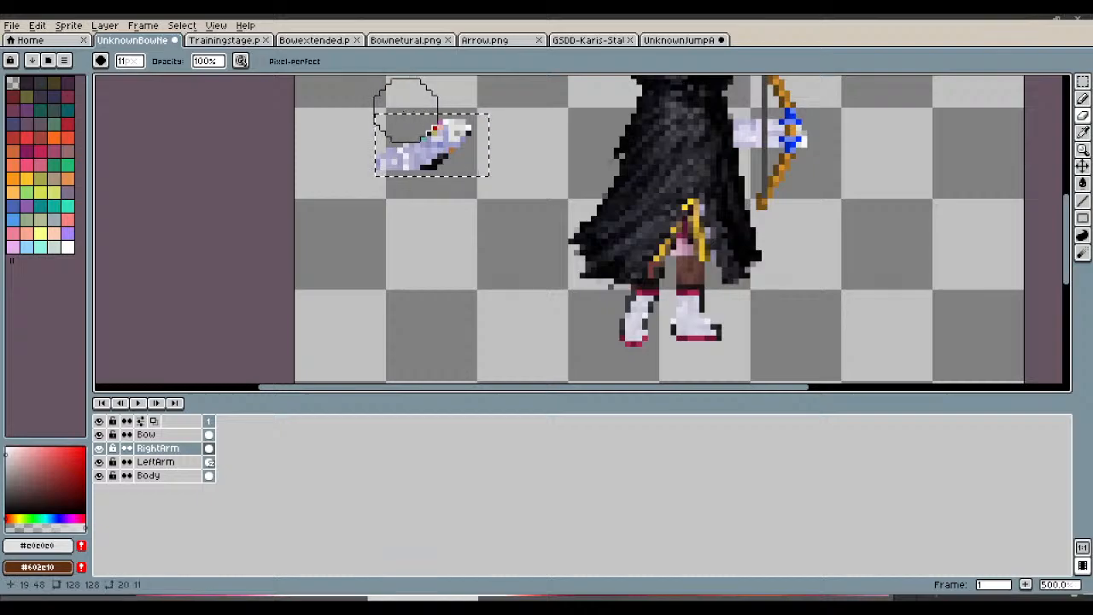
pyautogui.click(127, 65)
pyautogui.moveTo(128, 77); pyautogui.dragTo(113, 79)
pyautogui.scroll(4, 248, 104)
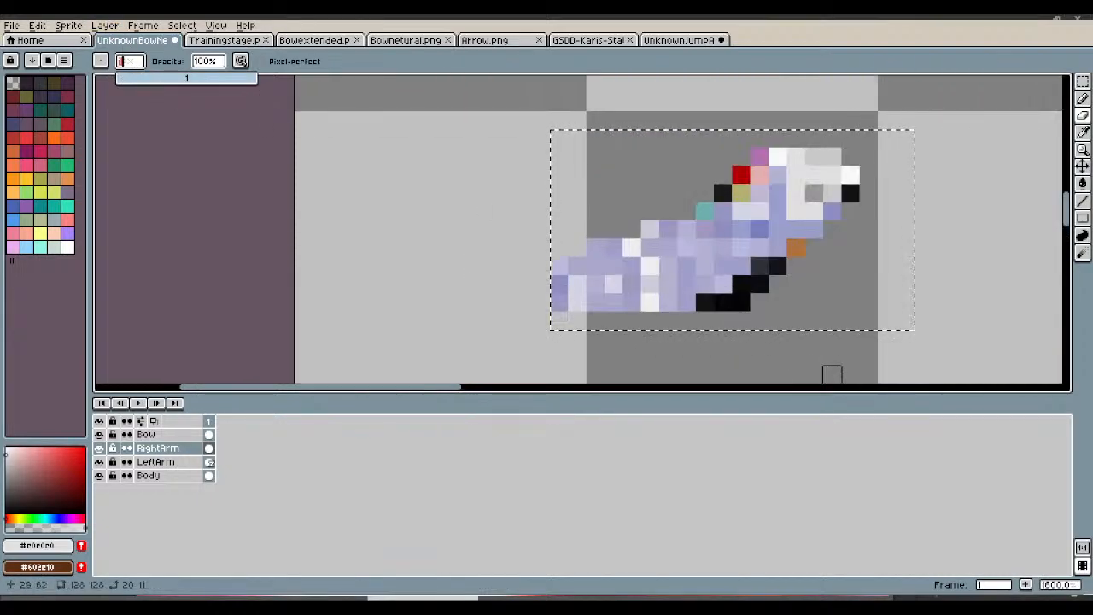
pyautogui.click(795, 246)
pyautogui.click(741, 174)
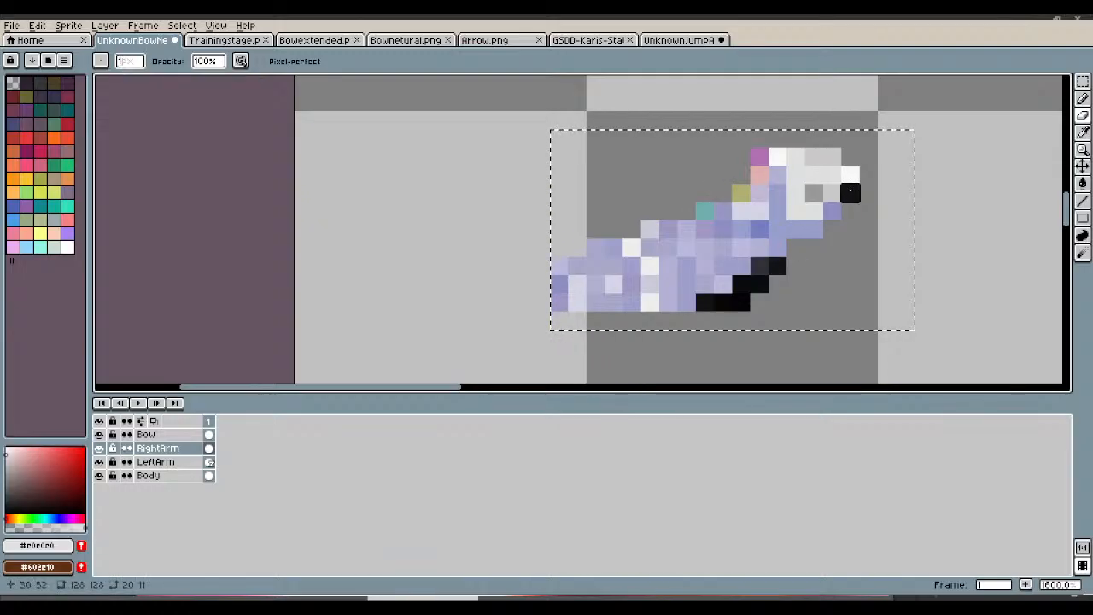
# Step: Erase the remaining black outline pixels beside the hand and along the arm's underside
pyautogui.click(850, 192)
pyautogui.click(777, 266)
pyautogui.click(759, 265)
pyautogui.click(759, 284)
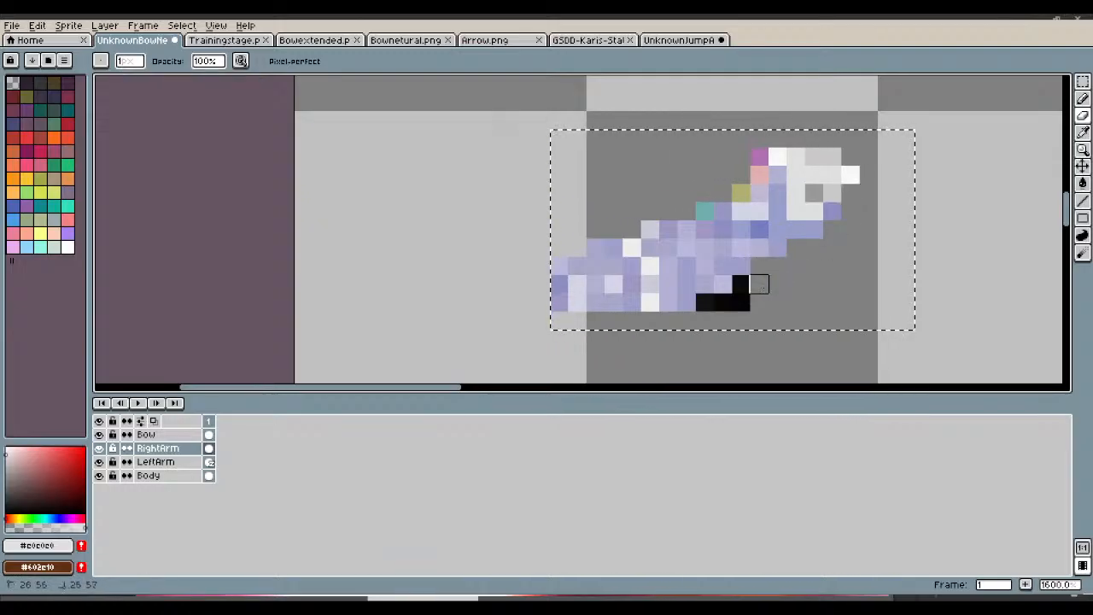
pyautogui.click(741, 284)
pyautogui.click(741, 303)
pyautogui.click(723, 302)
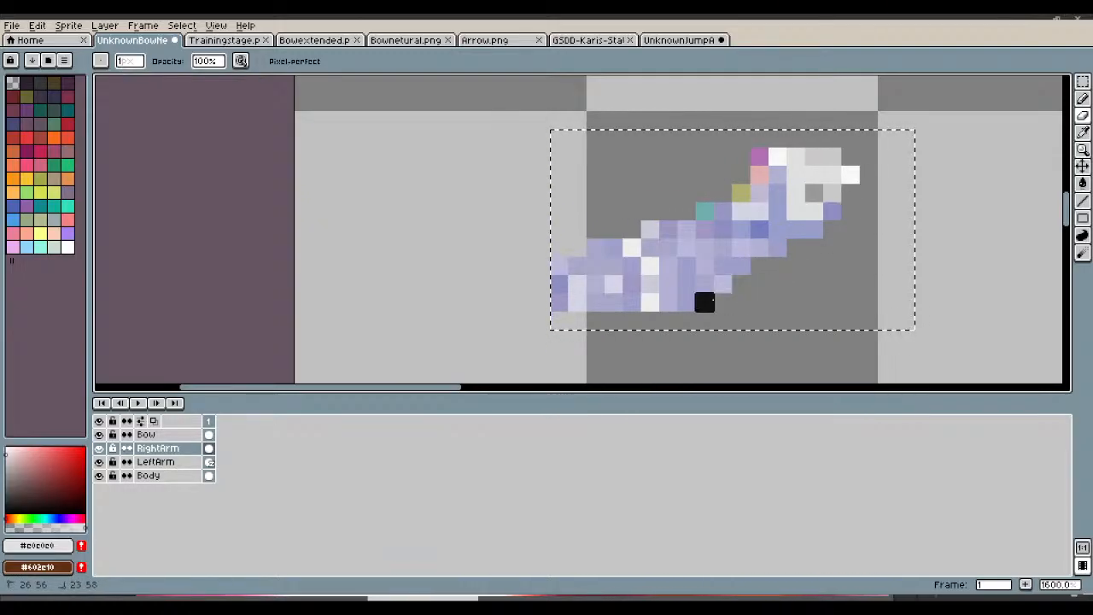
pyautogui.scroll(-4, 722, 302)
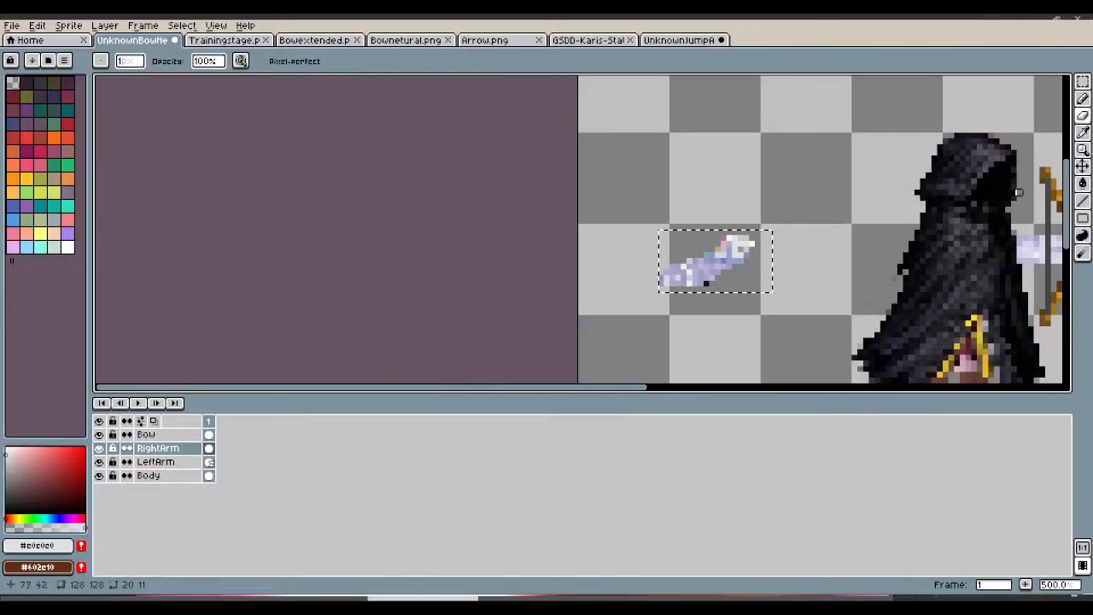
pyautogui.click(705, 283)
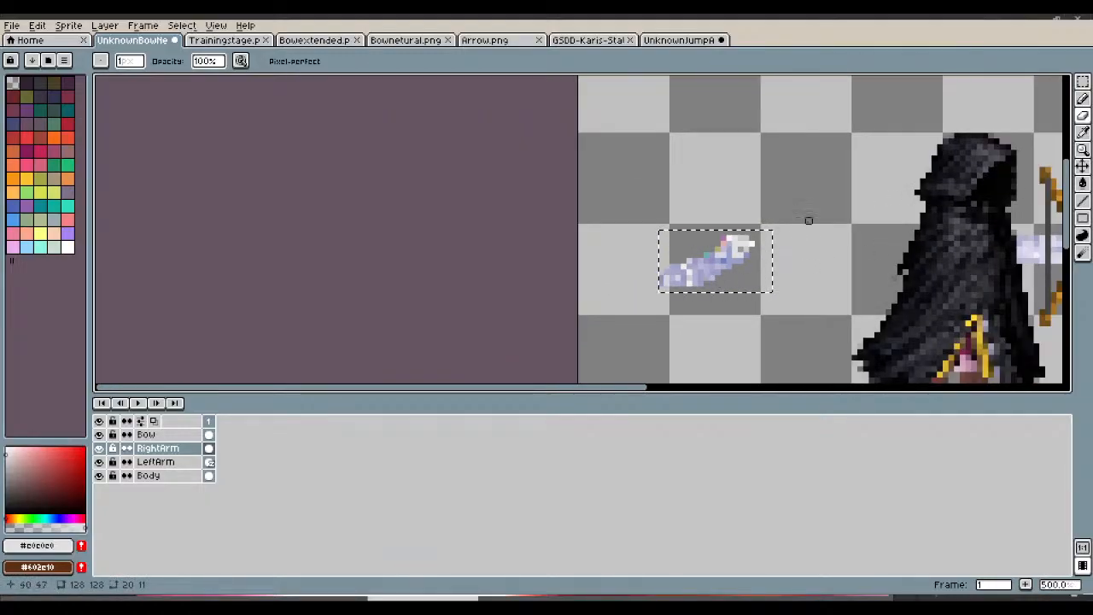
# Step: Rotate the selected arm to -38° with Fast Rotation, apply the transformation and deselect it
pyautogui.press('m')
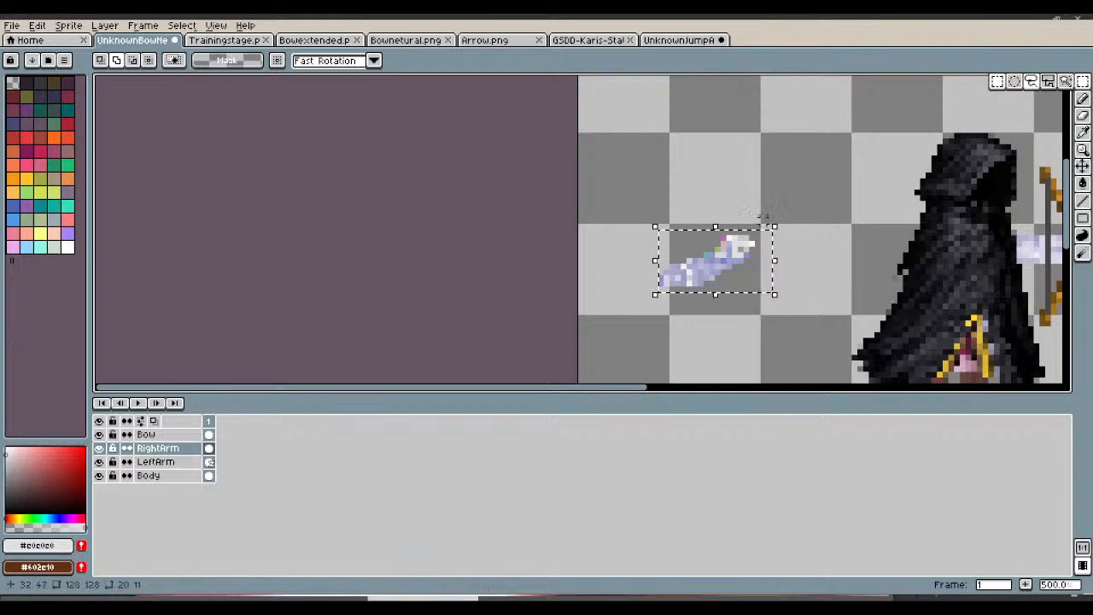
pyautogui.moveTo(782, 216); pyautogui.dragTo(730, 245)
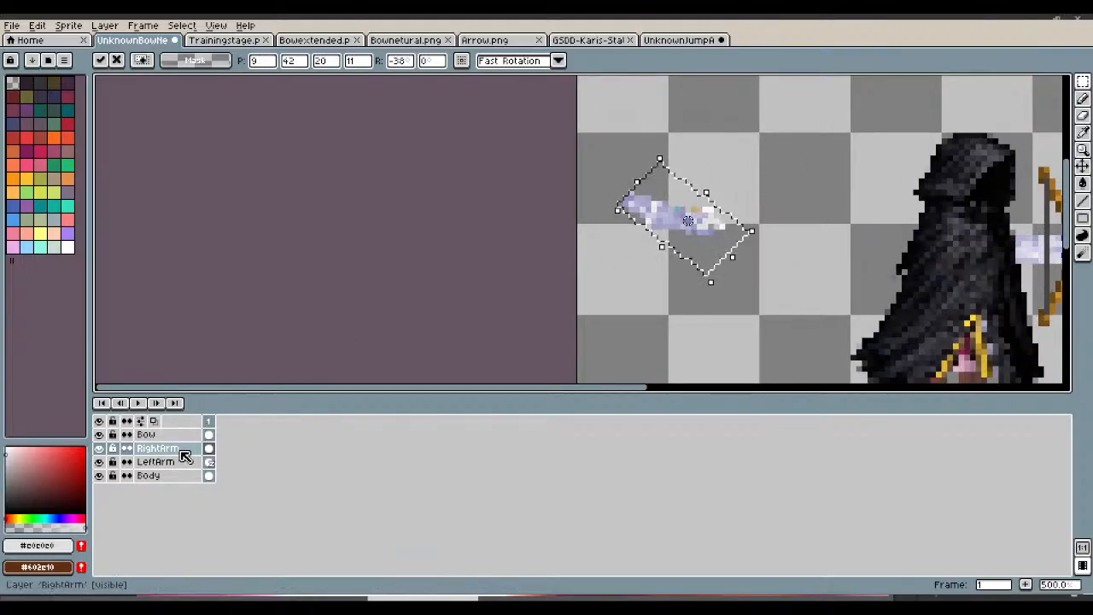
pyautogui.moveTo(176, 449); pyautogui.dragTo(175, 439)
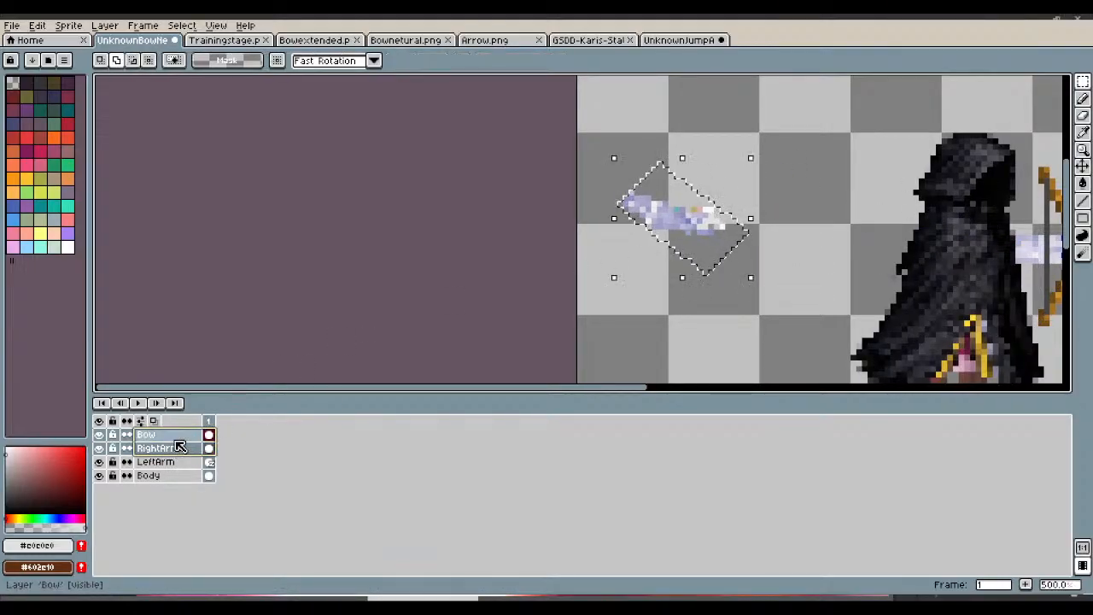
pyautogui.press('Escape')
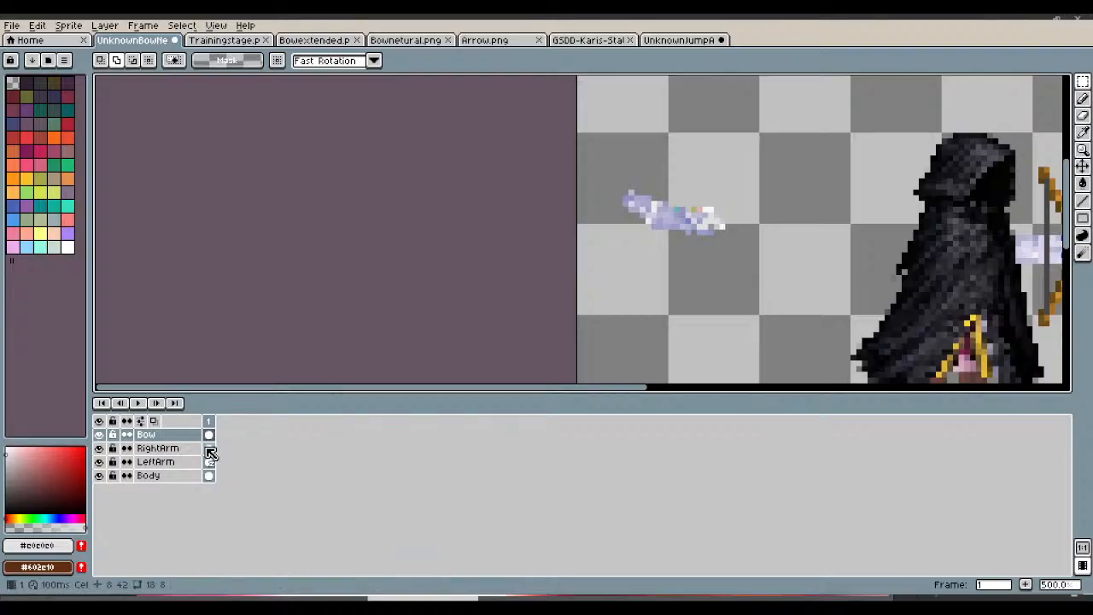
pyautogui.click(209, 449)
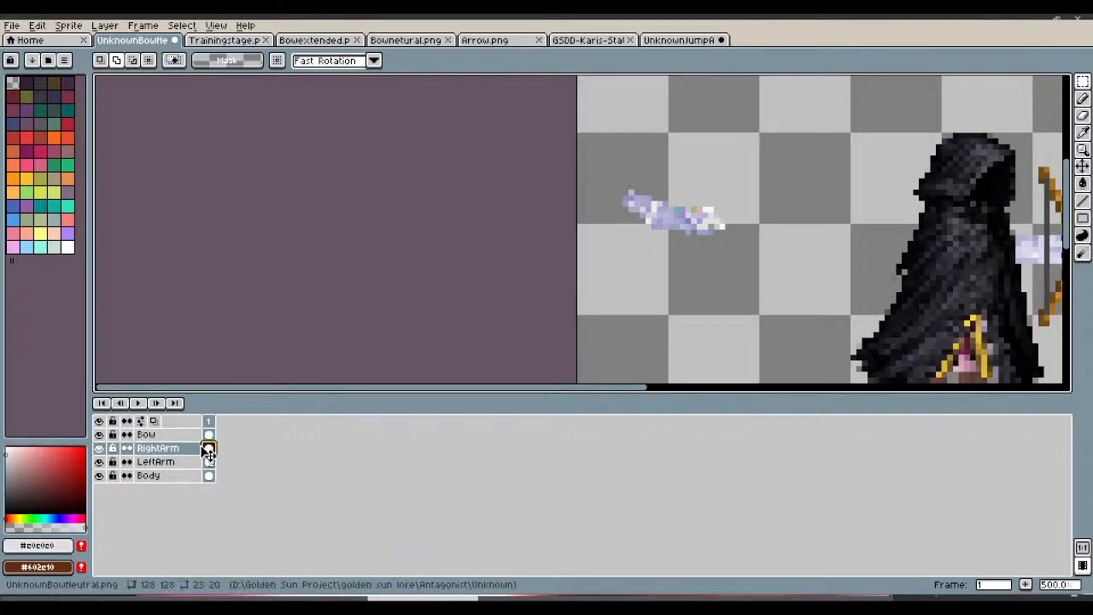
pyautogui.moveTo(209, 452); pyautogui.dragTo(199, 435)
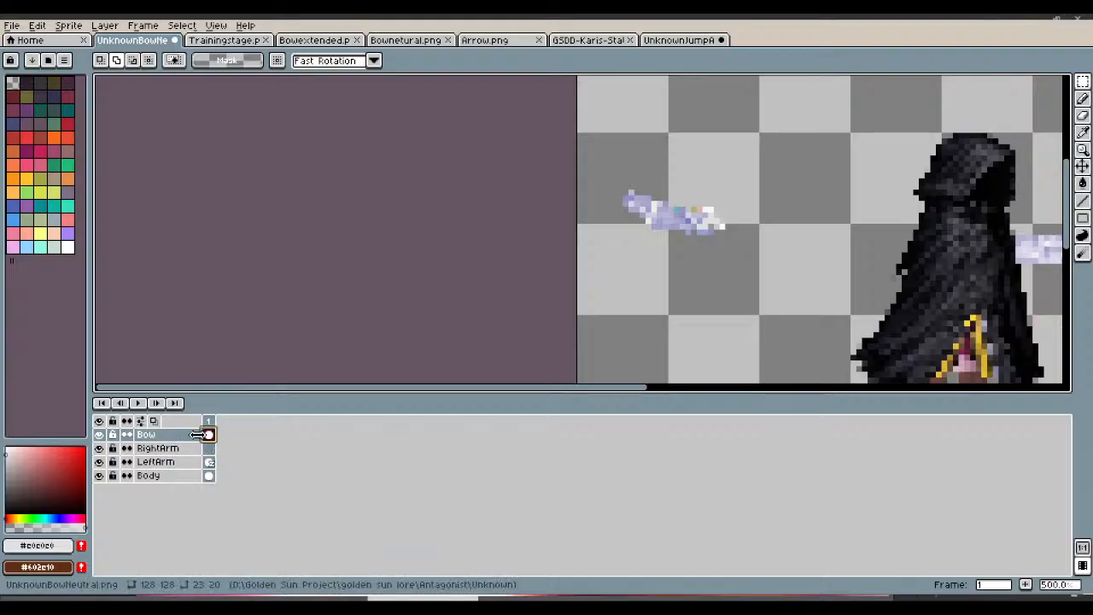
pyautogui.hotkey('ctrl', 'z')
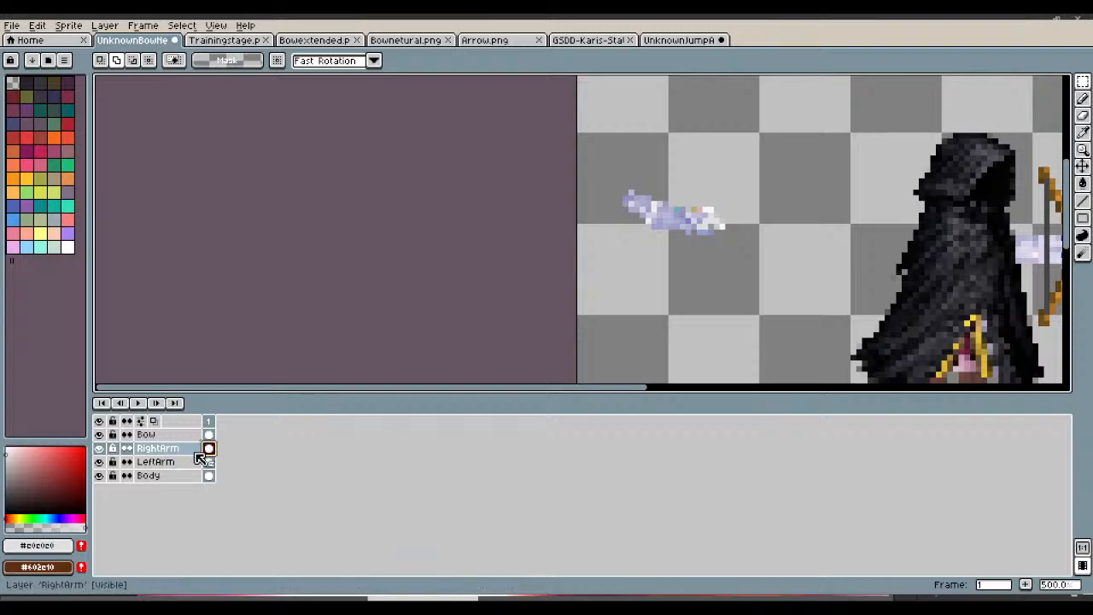
# Step: Move the RightArm layer above the Bow layer
pyautogui.click(191, 452)
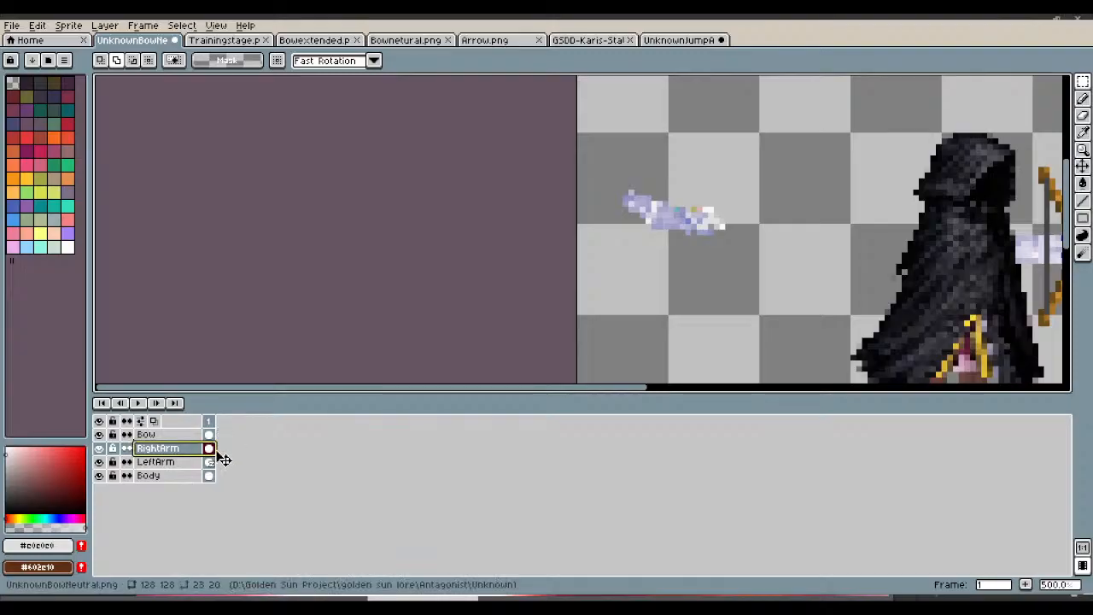
pyautogui.moveTo(220, 459); pyautogui.dragTo(214, 434)
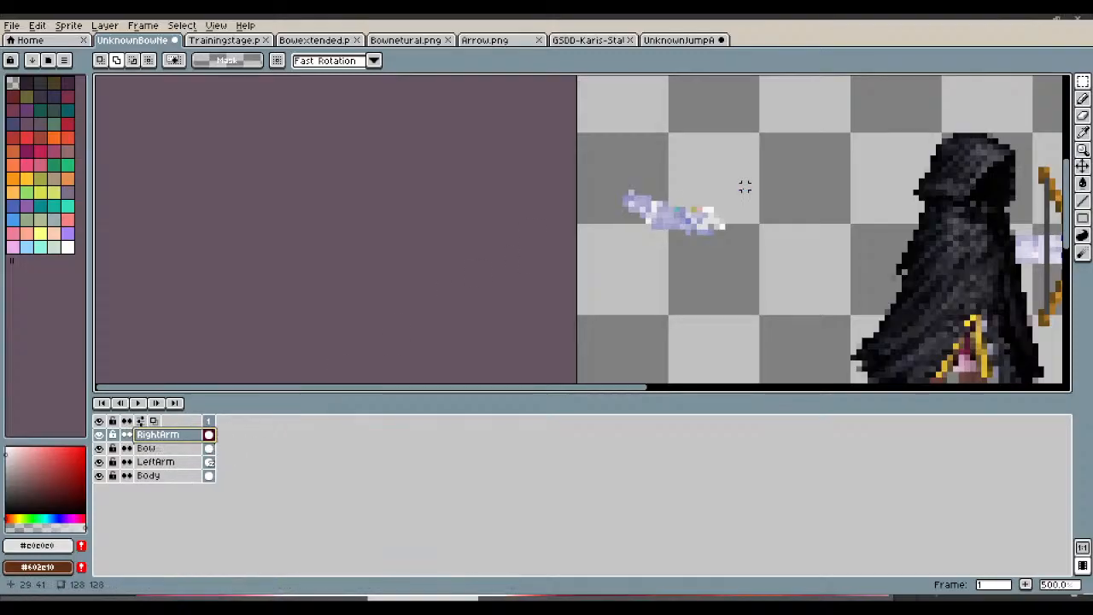
# Step: Select the rotated arm with a rectangular marquee, test its placement across the cloak towards the bow, and return it to empty canvas
pyautogui.moveTo(633, 394); pyautogui.dragTo(768, 392)
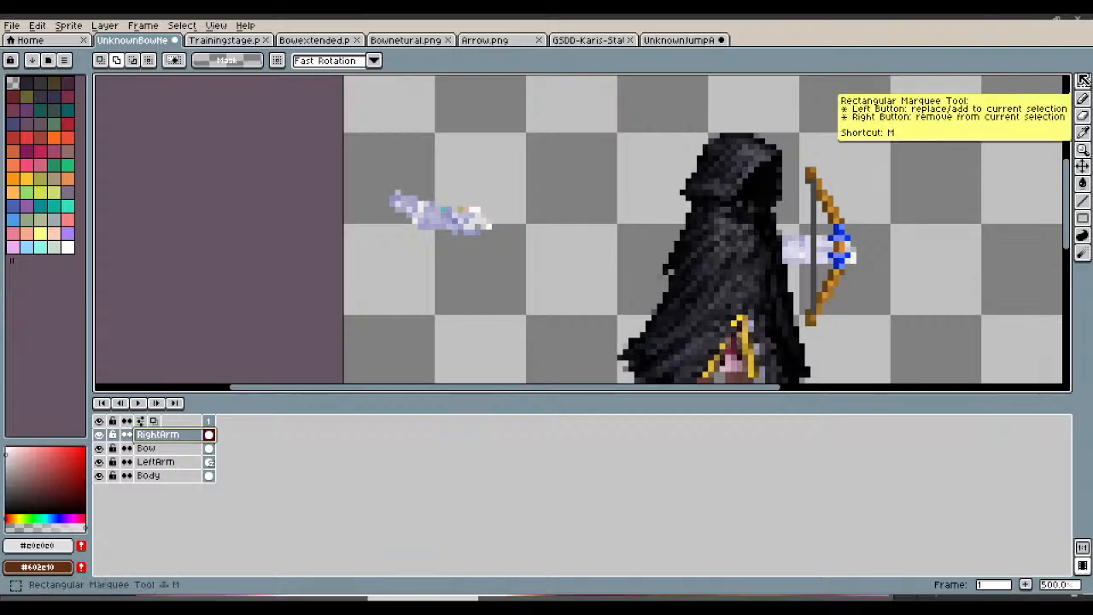
pyautogui.click(1082, 81)
pyautogui.moveTo(375, 170); pyautogui.dragTo(522, 266)
pyautogui.moveTo(530, 227); pyautogui.dragTo(828, 292)
pyautogui.scroll(-1, 828, 292)
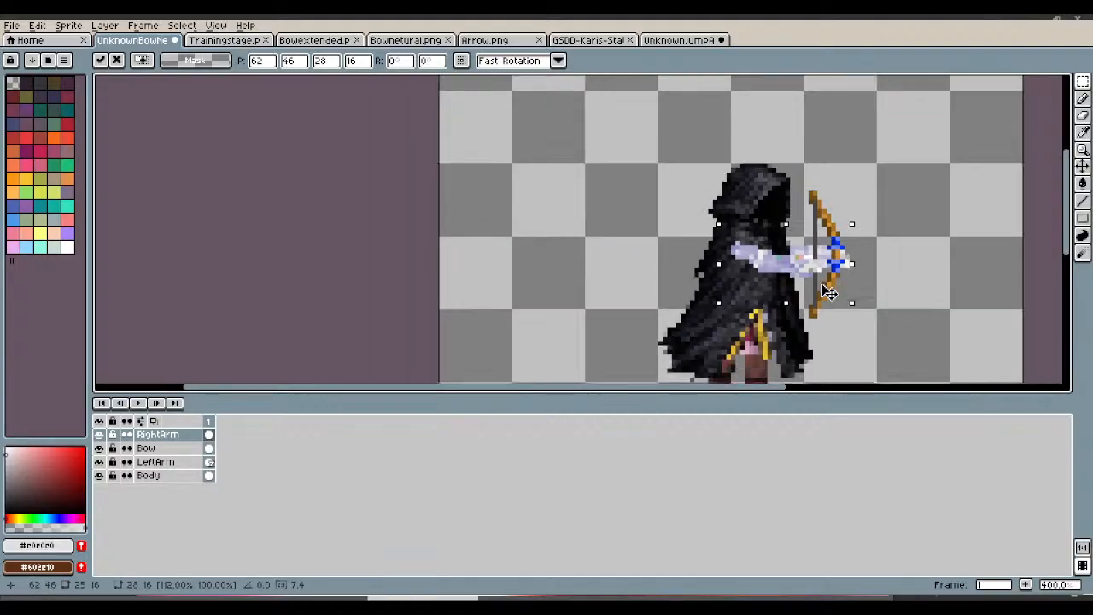
pyautogui.moveTo(828, 292); pyautogui.dragTo(606, 275)
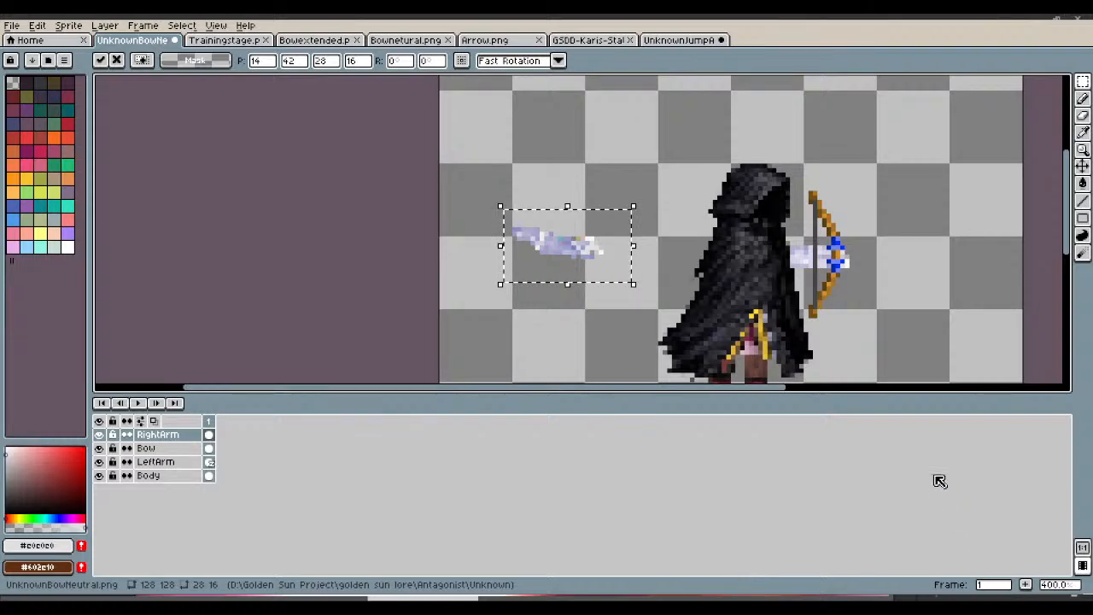
# Step: Test the arm over the cloak at 63, 46, move it back beside the character to 25, 46 and deselect it
pyautogui.moveTo(625, 275); pyautogui.dragTo(857, 302)
pyautogui.scroll(1, 830, 280)
pyautogui.scroll(1, 841, 280)
pyautogui.scroll(-1, 857, 302)
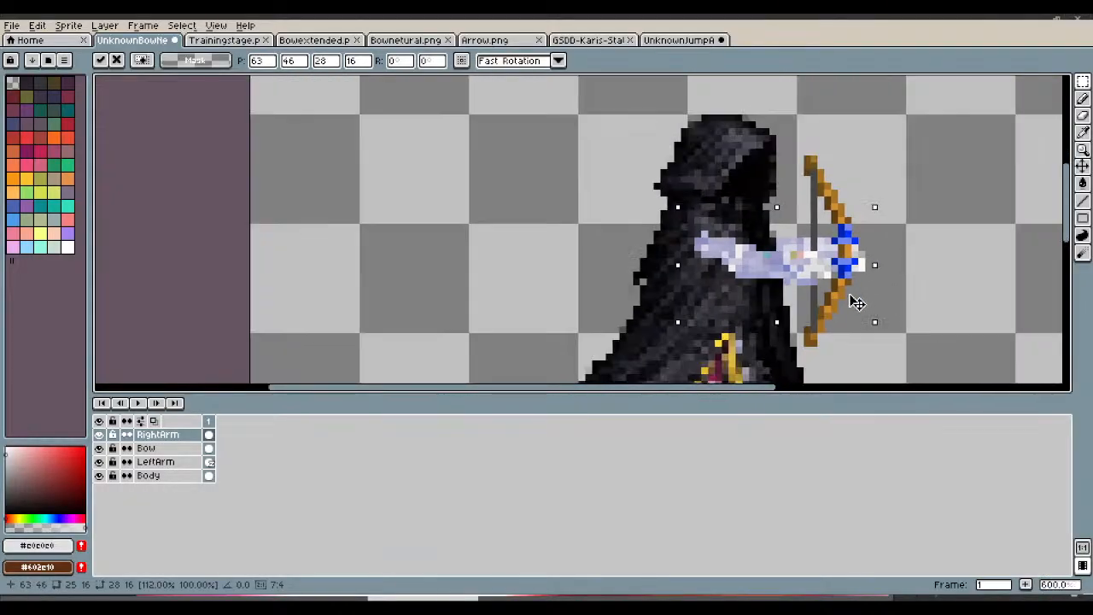
pyautogui.scroll(-4, 857, 302)
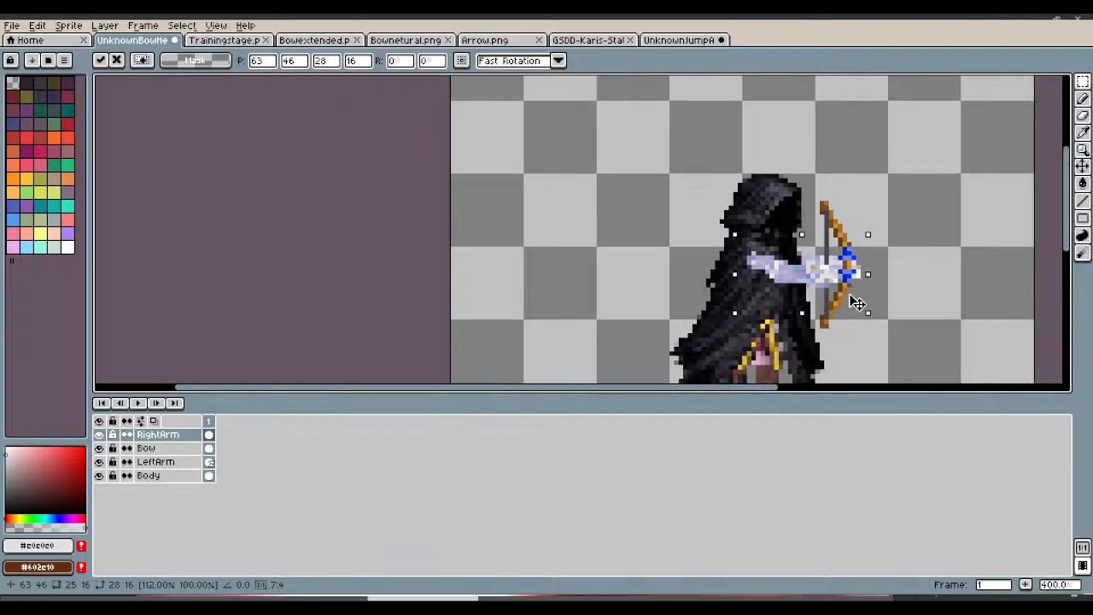
pyautogui.scroll(5, 857, 303)
pyautogui.moveTo(856, 303); pyautogui.dragTo(512, 298)
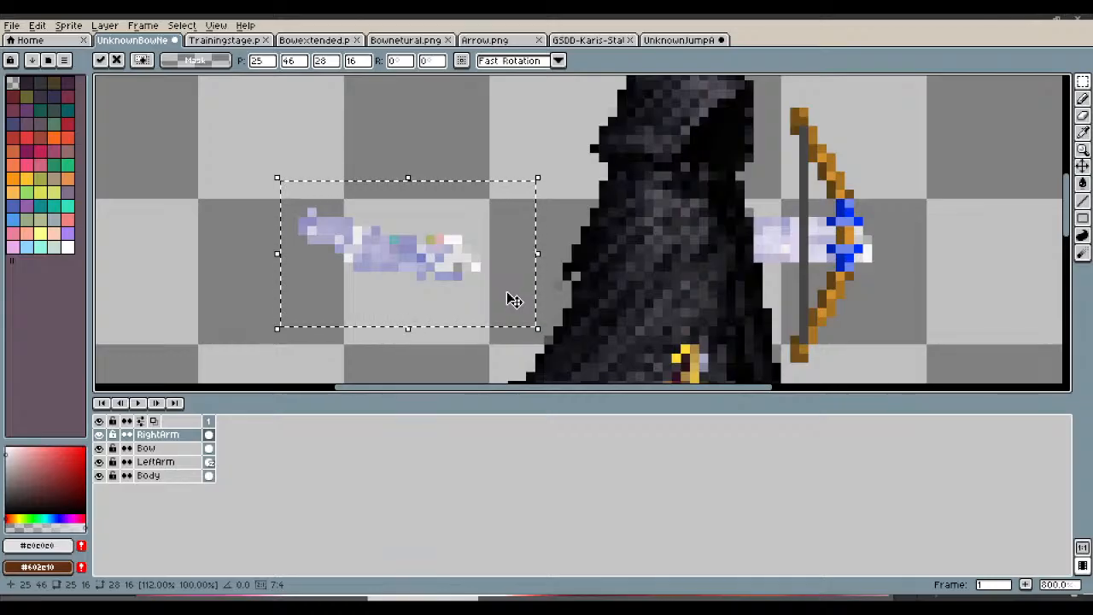
pyautogui.hotkey('ctrl', 'd')
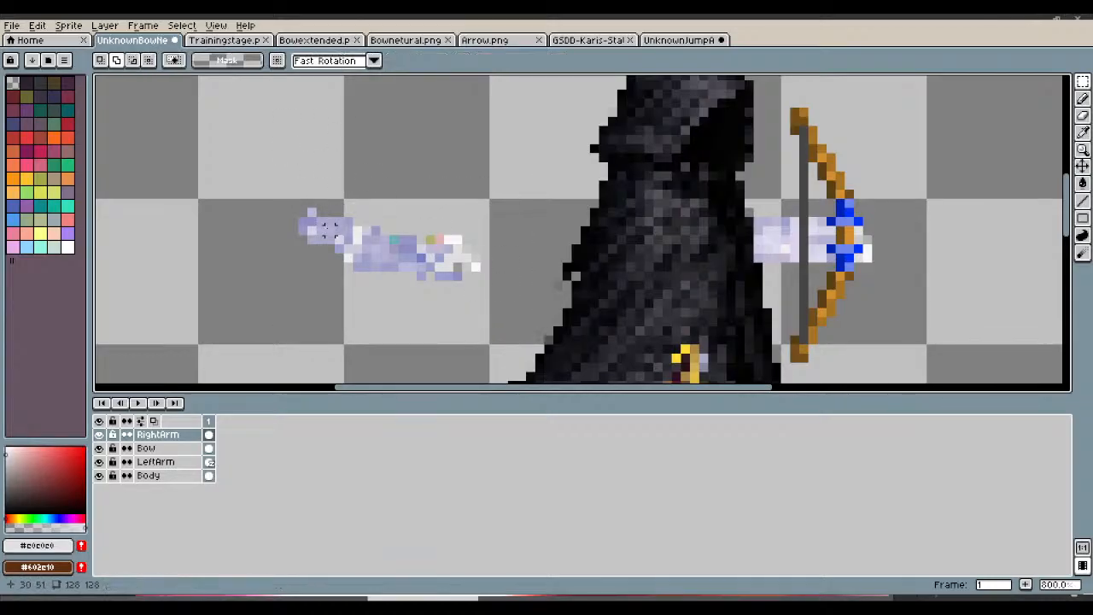
# Step: Duplicate a 5 by 3 pixel block of the upper arm, flipped horizontally, and place it just beneath at 29, 53
pyautogui.moveTo(324, 226); pyautogui.dragTo(373, 253)
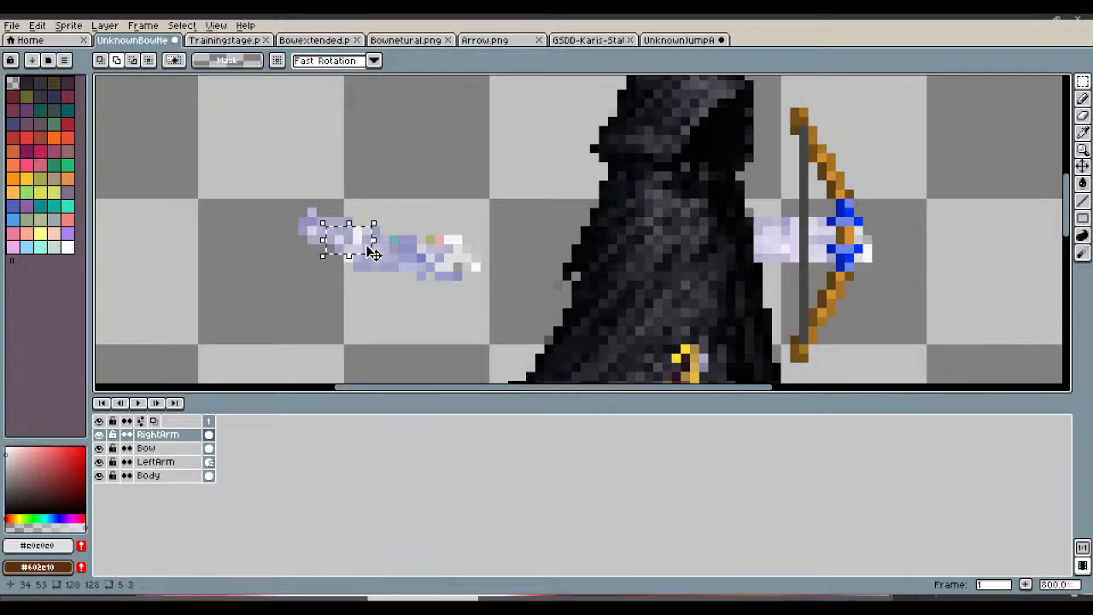
pyautogui.click(373, 254)
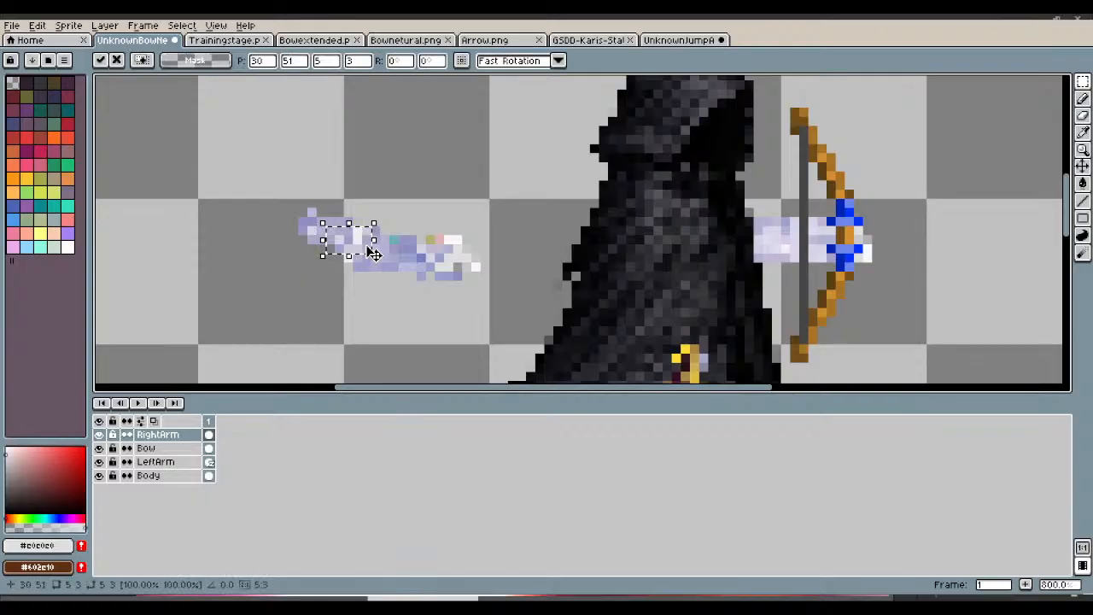
pyautogui.hotkey('shift', 'h')
pyautogui.moveTo(359, 241); pyautogui.dragTo(353, 256)
# Step: Rotate the duplicated sleeve block to about -24.3° so it fills the upper arm's underside, and apply it
pyautogui.scroll(6, 301, 274)
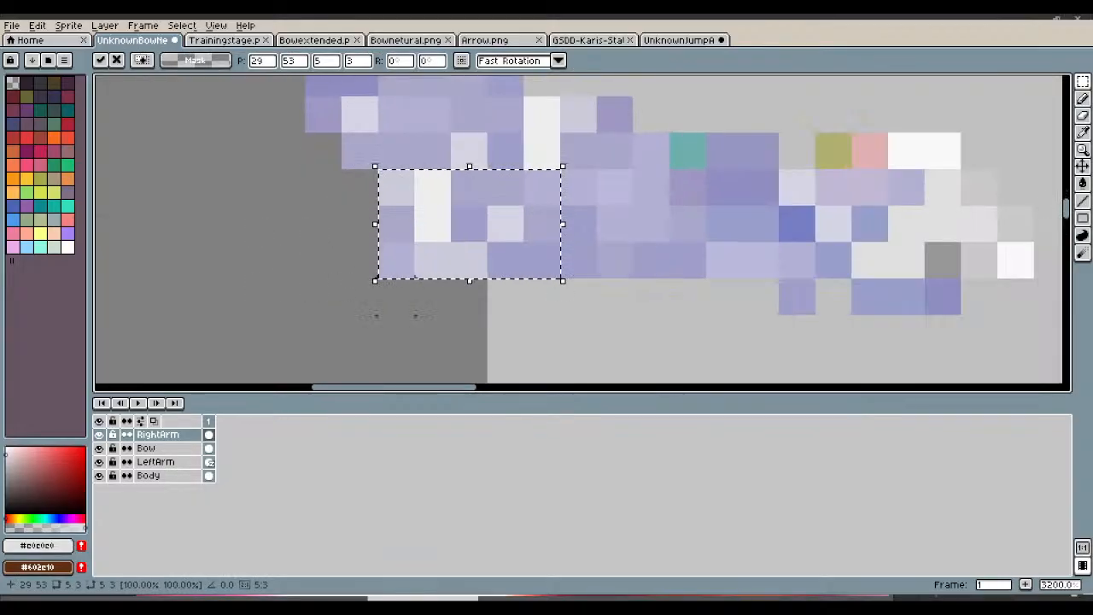
pyautogui.moveTo(372, 289); pyautogui.dragTo(416, 231)
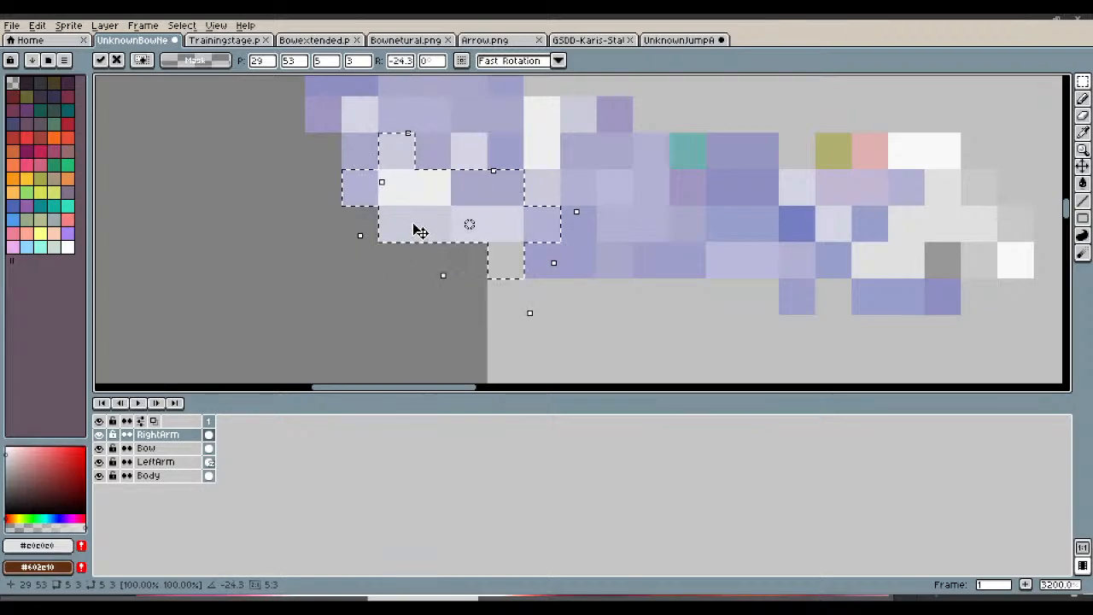
pyautogui.scroll(-6, 419, 232)
pyautogui.press('Return')
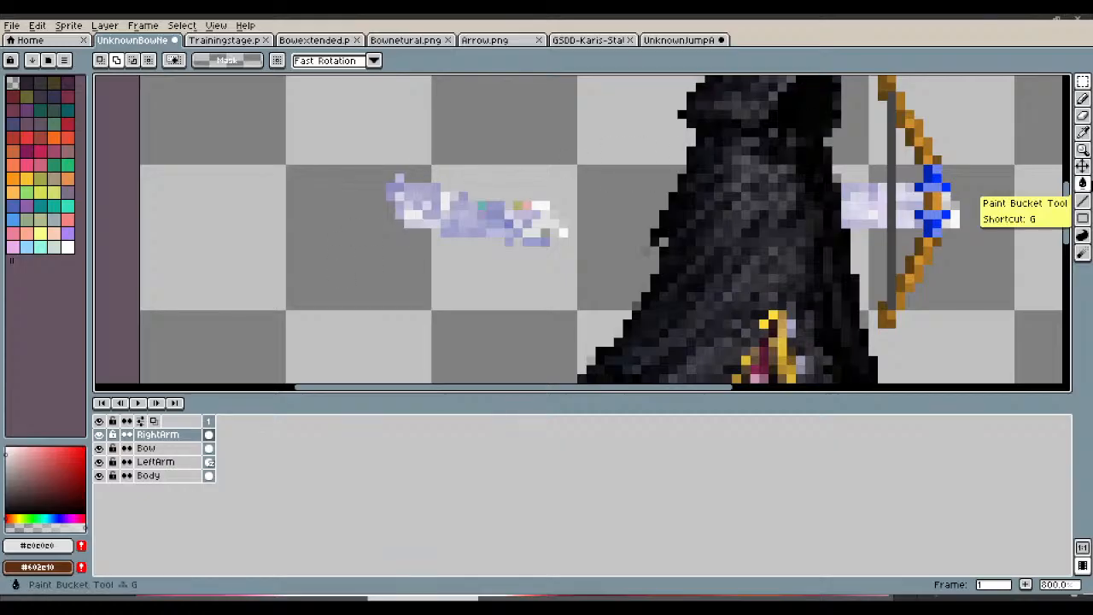
# Step: Repaint the pink, lilac and blue pixels inside the hand in light grey #e0e0e0 with the 1 px Pencil
pyautogui.scroll(5, 519, 218)
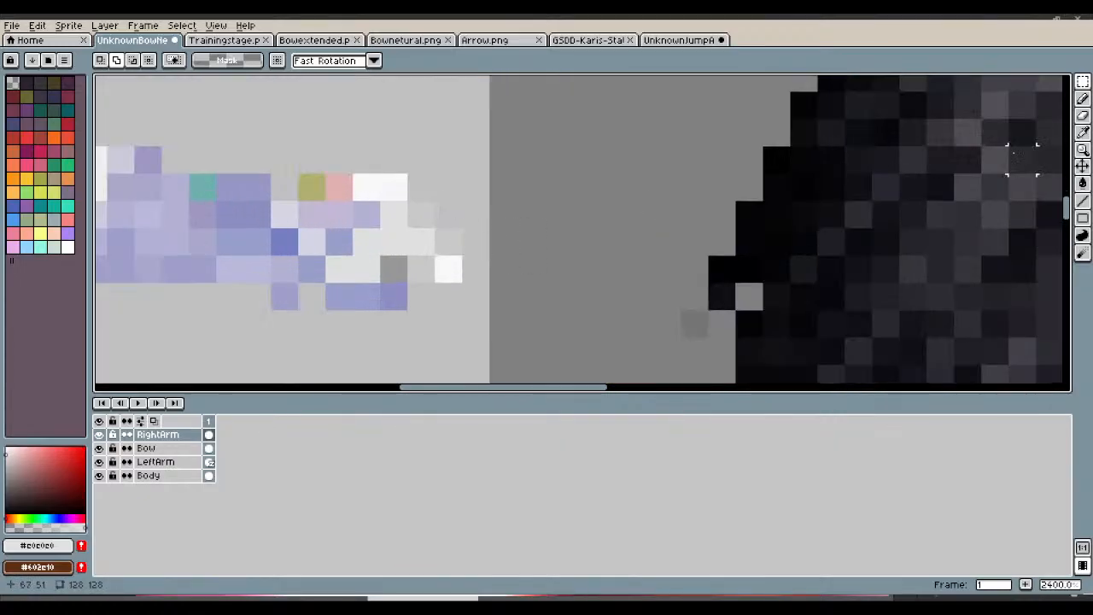
pyautogui.click(1083, 133)
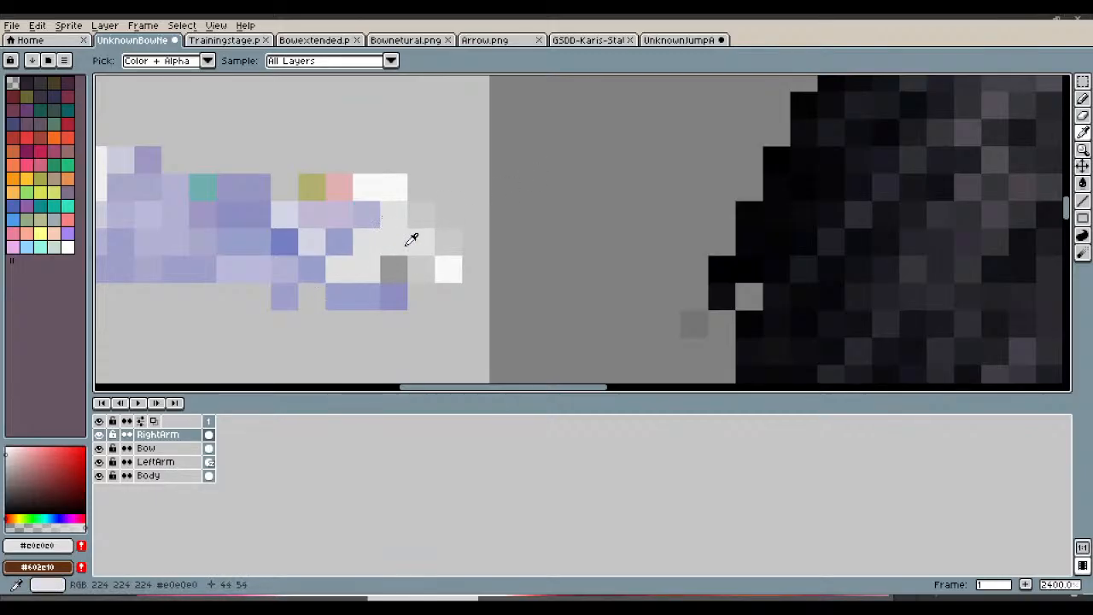
pyautogui.click(1083, 98)
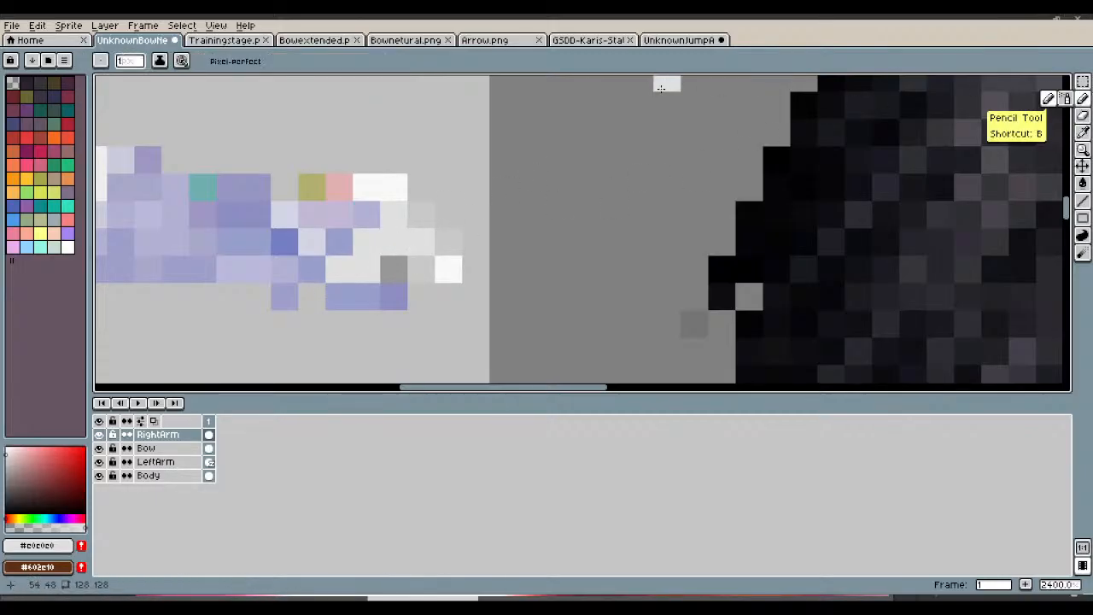
pyautogui.click(364, 180)
pyautogui.click(349, 181)
pyautogui.click(348, 206)
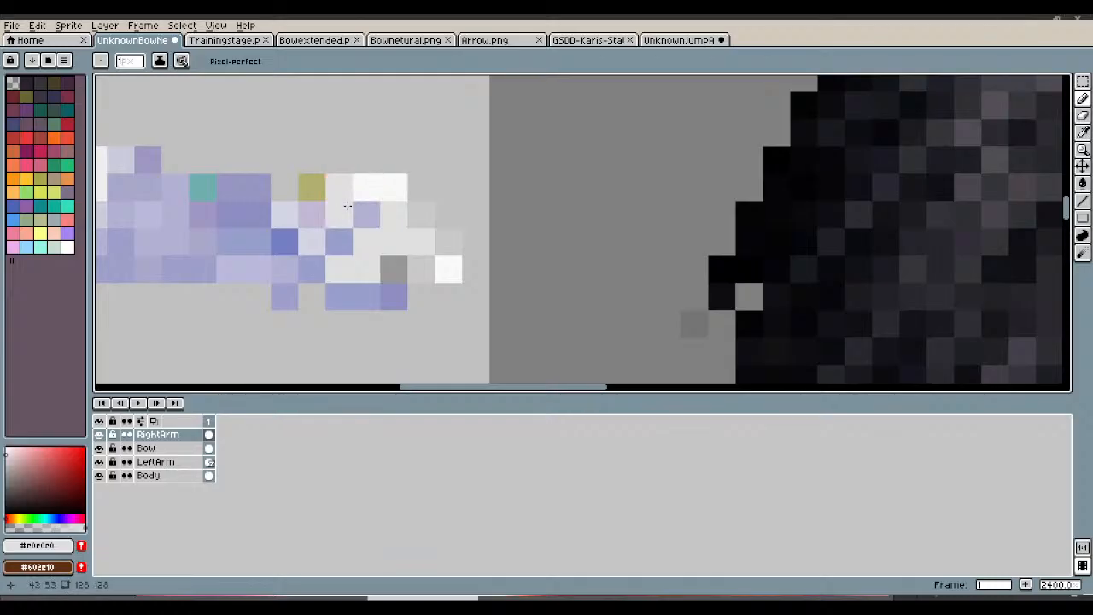
pyautogui.click(362, 217)
pyautogui.click(344, 239)
pyautogui.click(350, 294)
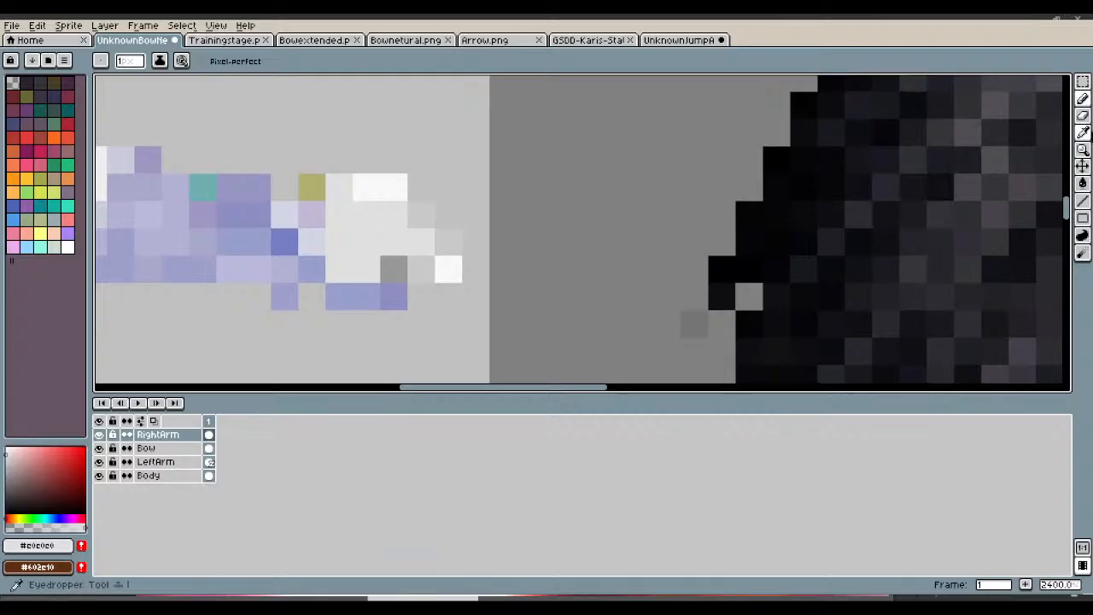
# Step: Erase the stray lilac pixels hanging below the forearm and hand on the RightArm layer with the 1 px Eraser
pyautogui.click(1085, 133)
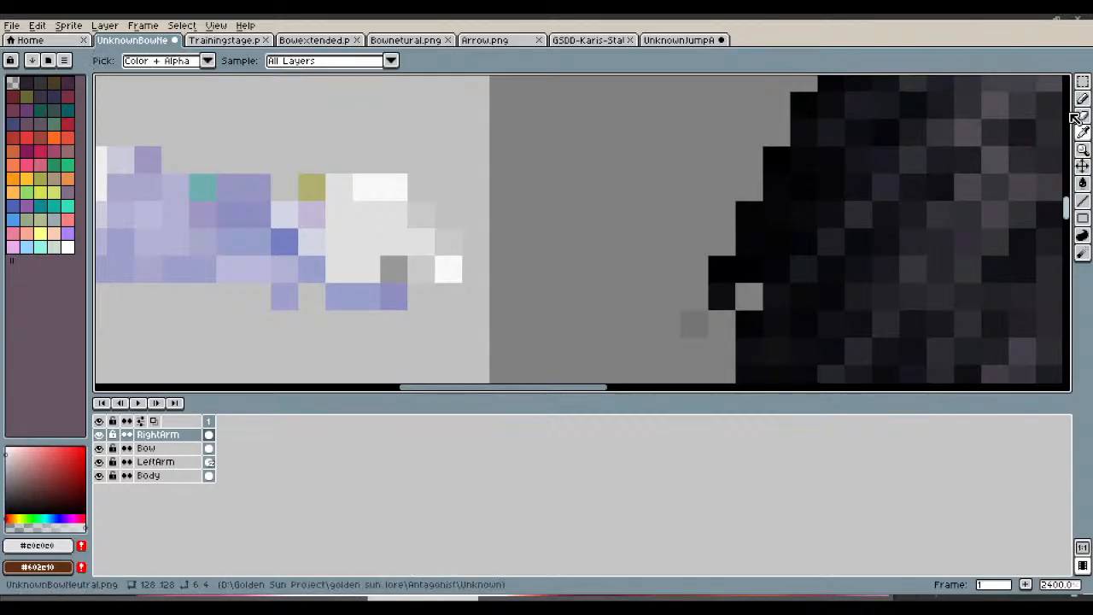
pyautogui.moveTo(282, 290)
pyautogui.mouseDown()
pyautogui.moveTo(282, 322)
pyautogui.moveTo(363, 296)
pyautogui.moveTo(421, 296)
pyautogui.mouseUp()
pyautogui.scroll(-6, 421, 296)
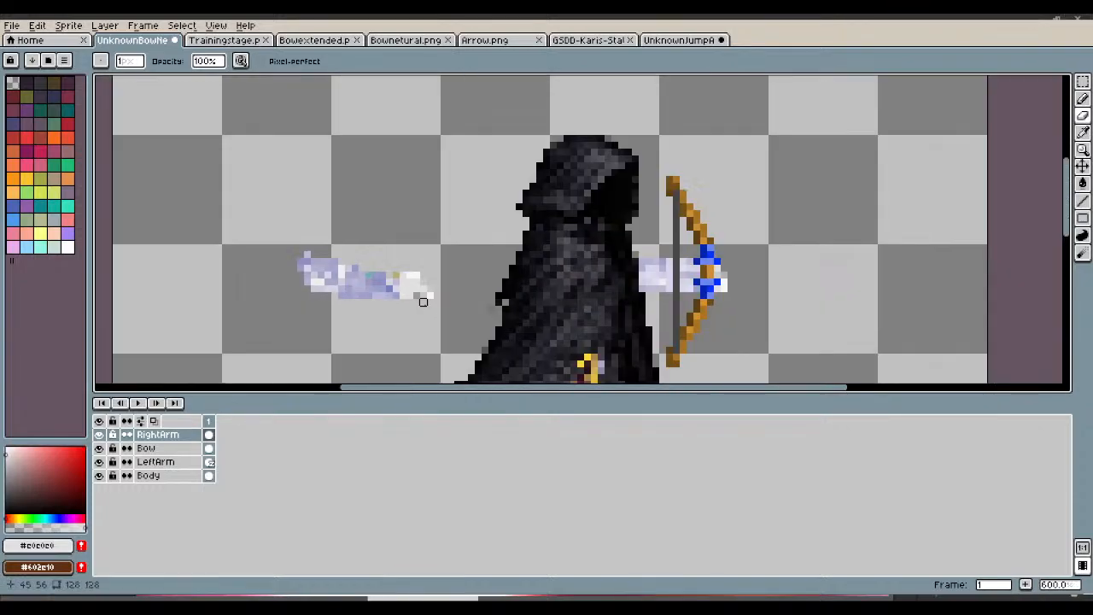
# Step: Sample a lilac from the sleeve and repaint the teal pixel on the forearm with the 1 px Pencil
pyautogui.click(1082, 133)
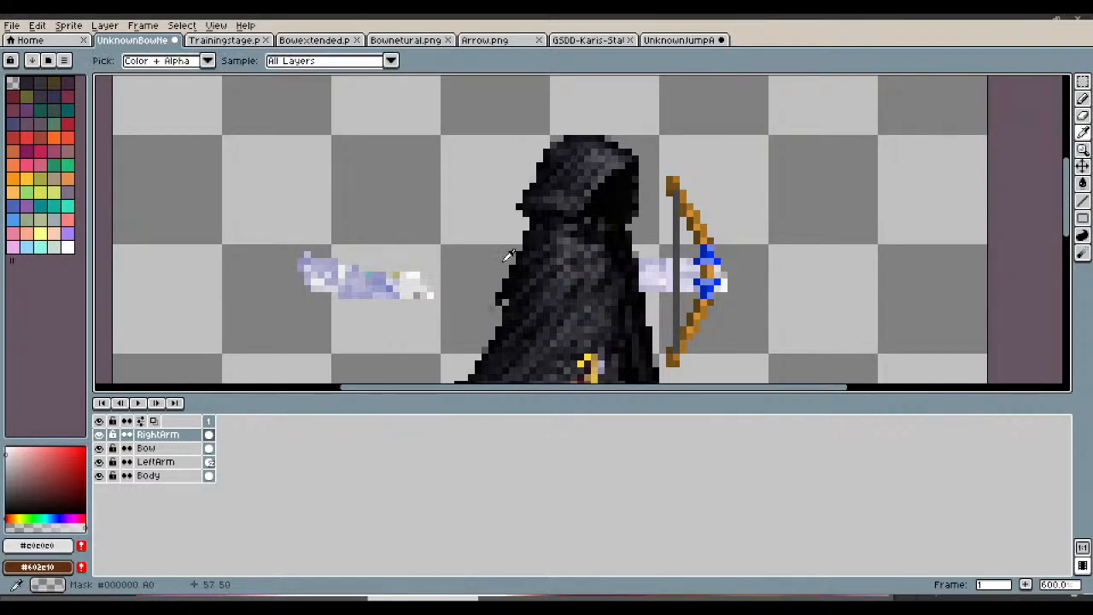
pyautogui.scroll(3, 292, 282)
pyautogui.click(186, 307)
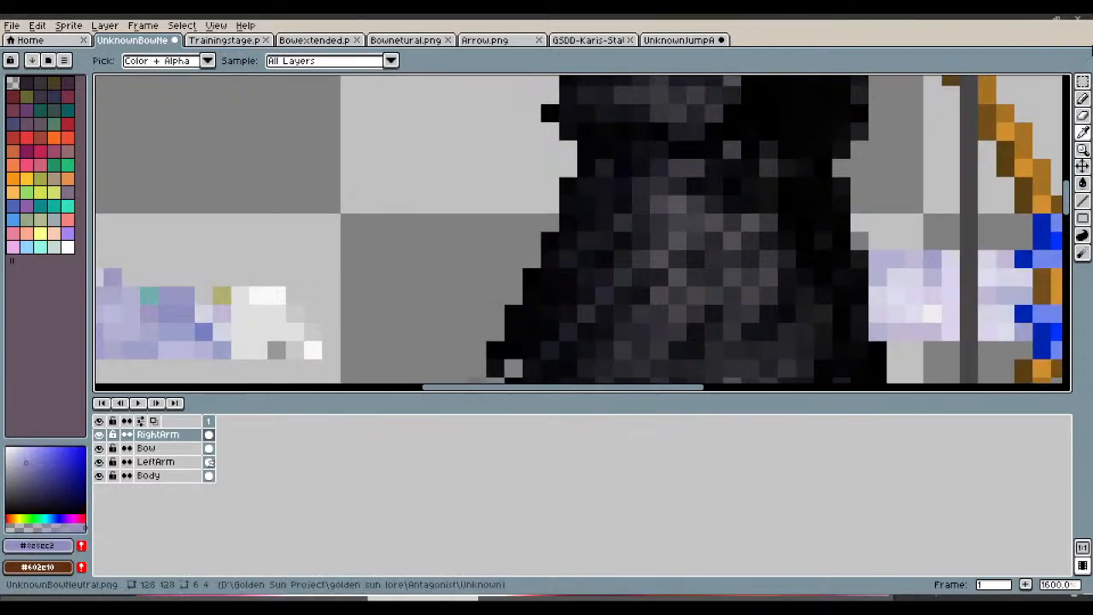
pyautogui.click(1082, 98)
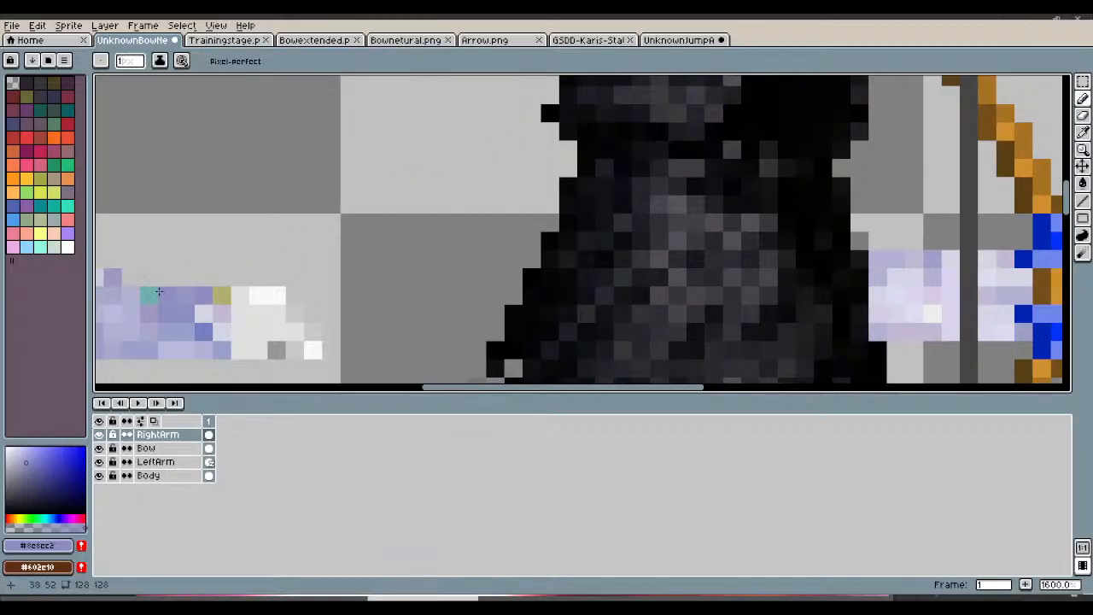
pyautogui.scroll(-4, 395, 252)
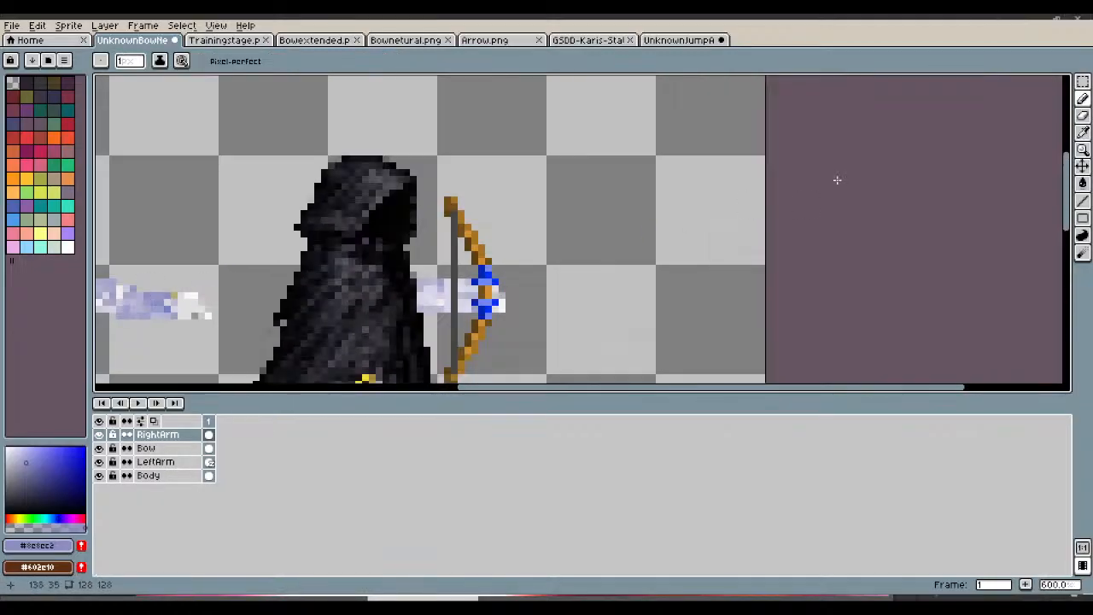
# Step: Sample a lighter lilac from the sleeve and repaint the olive and mauve pixels at the wrist
pyautogui.click(1083, 132)
pyautogui.scroll(1, 156, 310)
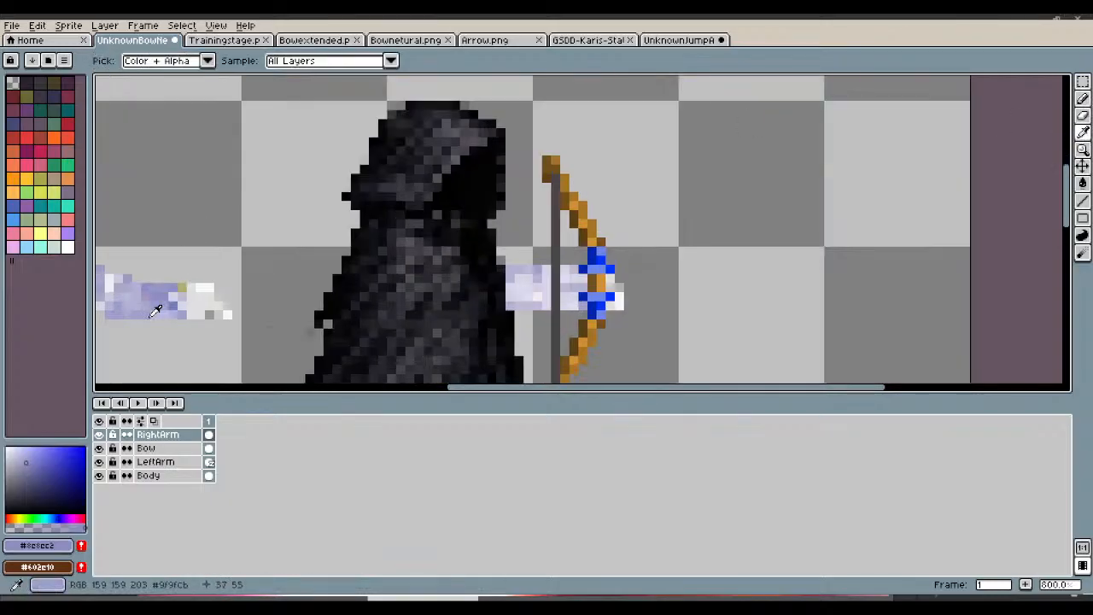
pyautogui.scroll(6, 157, 310)
pyautogui.click(151, 281)
pyautogui.click(1083, 99)
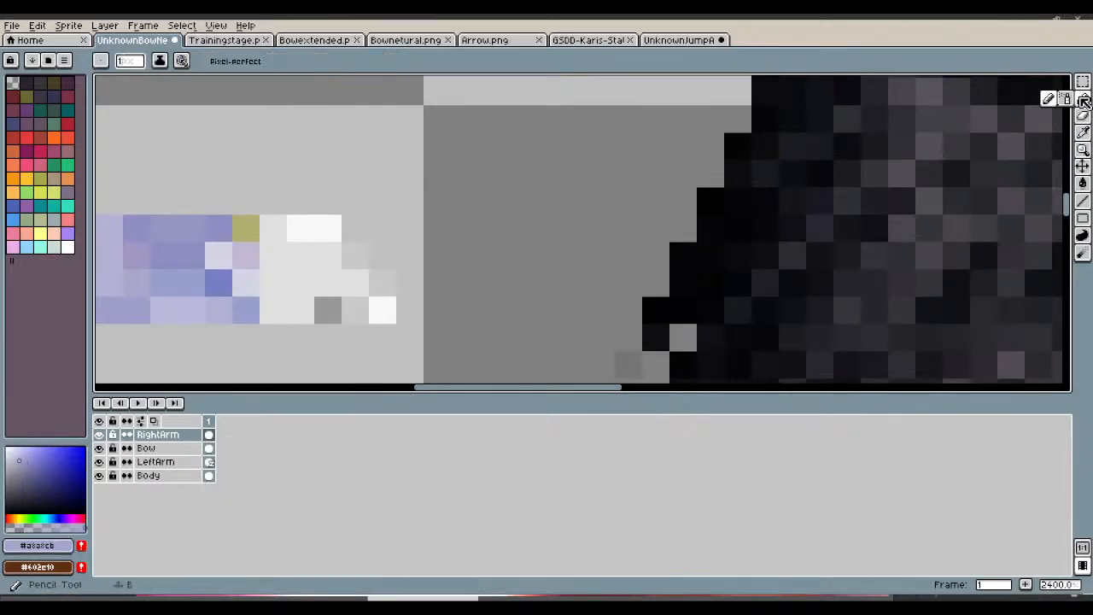
pyautogui.scroll(-7, 249, 216)
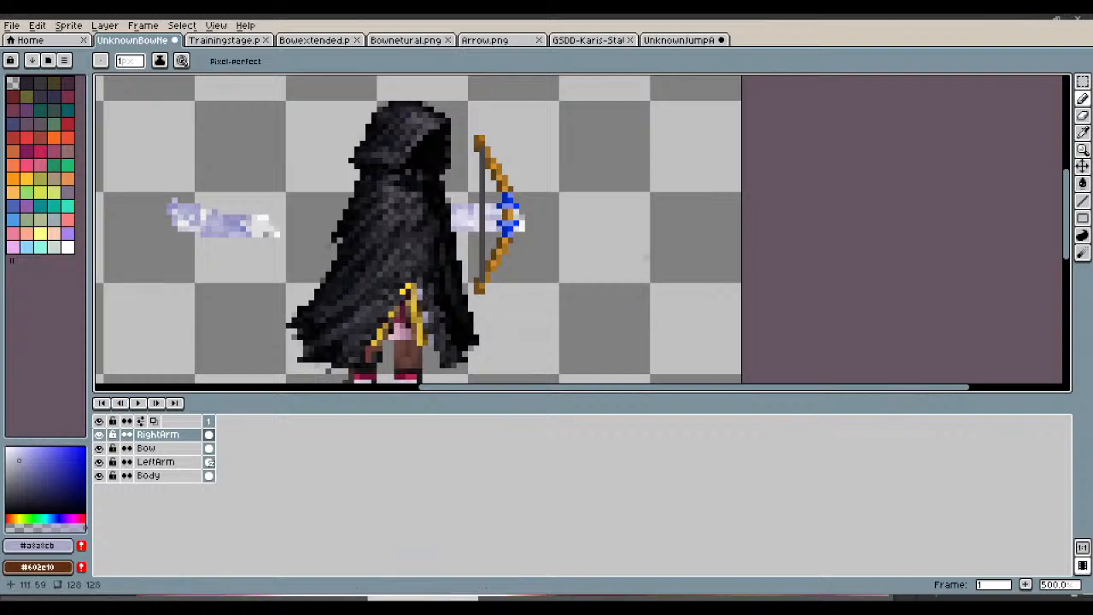
# Step: Move the right arm across the cloak to 62, 52 so its hand meets the bowstring
pyautogui.press('v')
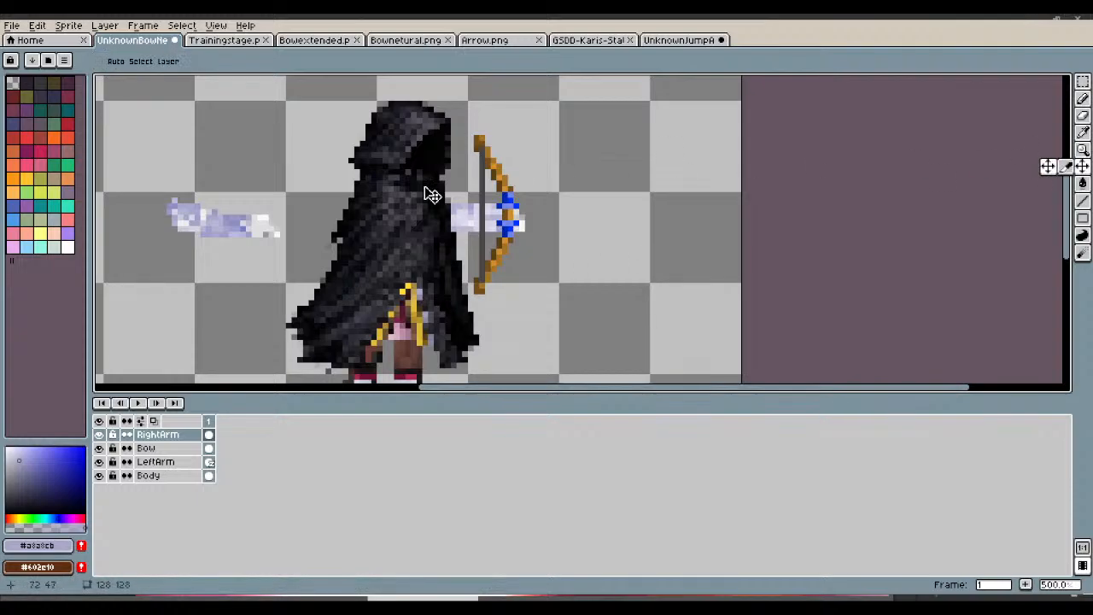
pyautogui.moveTo(258, 233); pyautogui.dragTo(500, 242)
pyautogui.scroll(2, 441, 215)
pyautogui.scroll(1, 444, 221)
pyautogui.scroll(-4, 517, 238)
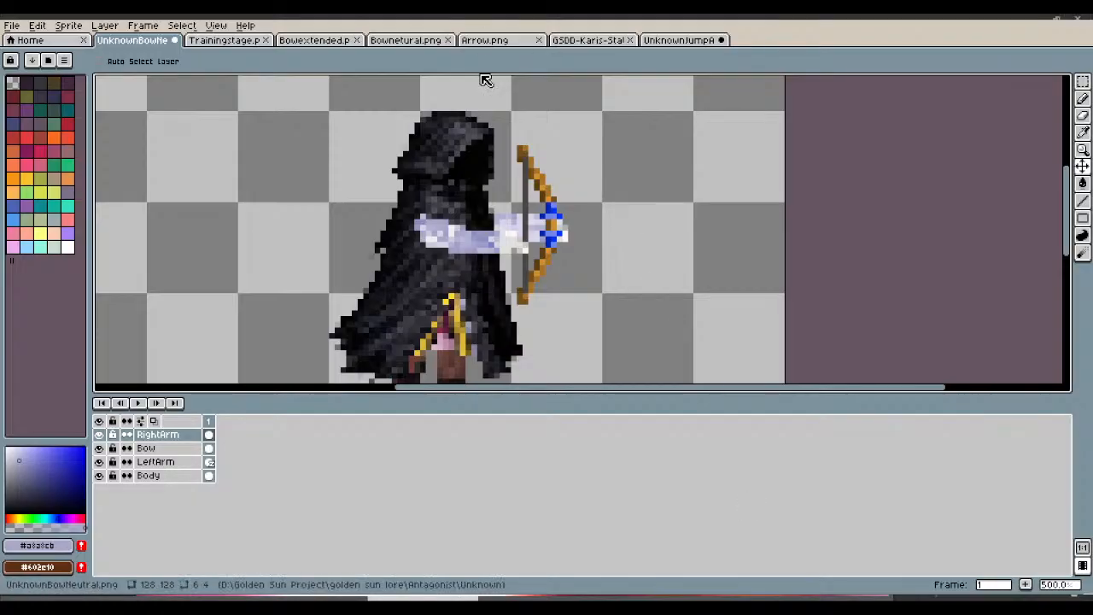
pyautogui.moveTo(487, 244); pyautogui.dragTo(480, 252)
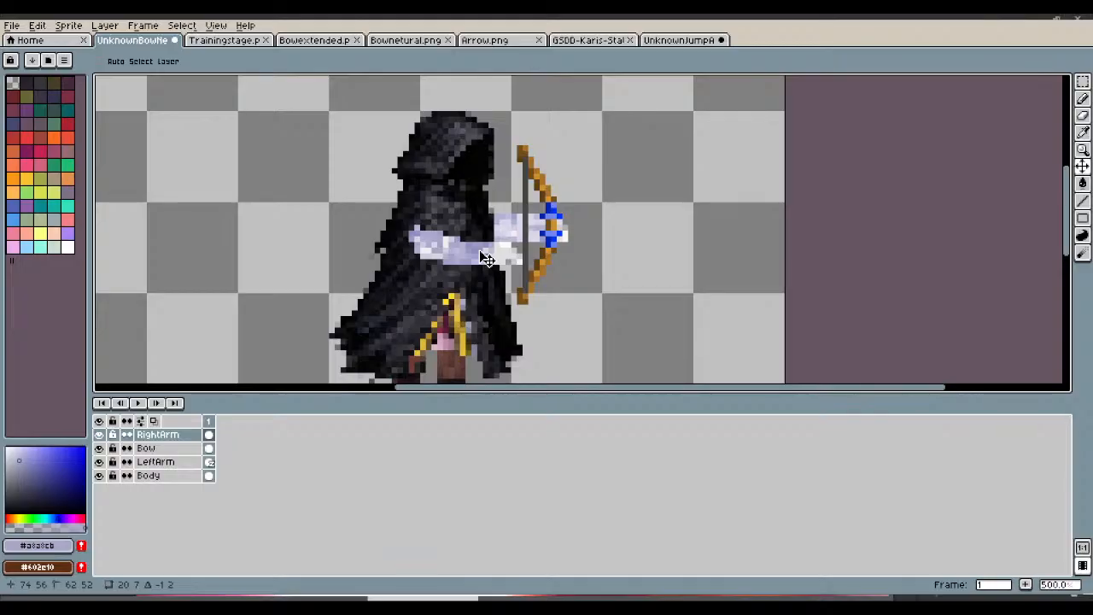
pyautogui.moveTo(486, 259)
pyautogui.mouseDown()
pyautogui.moveTo(480, 251)
pyautogui.moveTo(491, 258)
pyautogui.mouseUp()
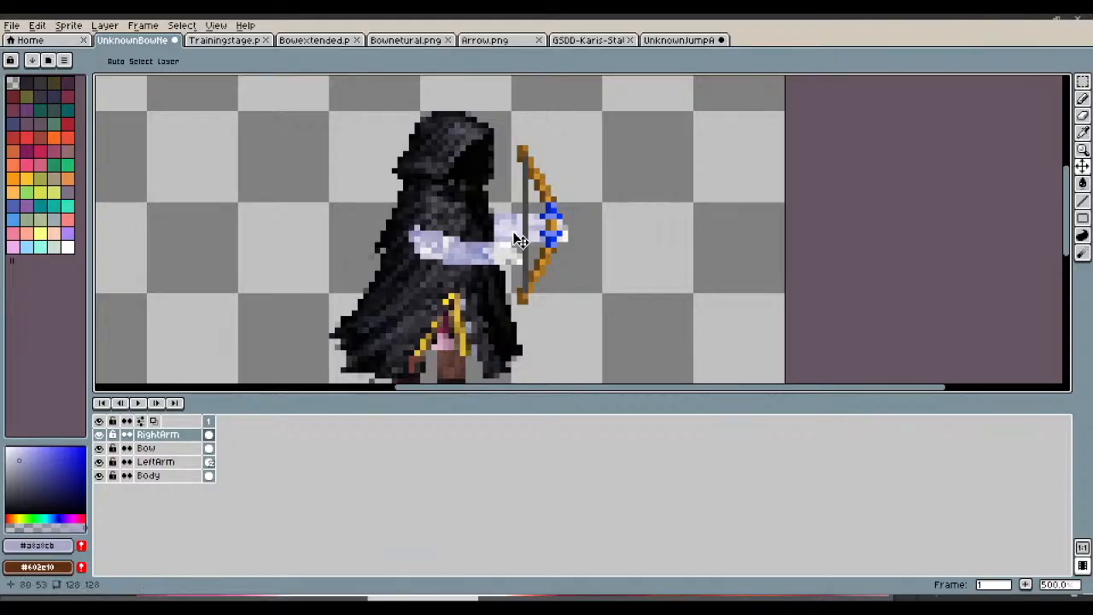
# Step: Trim stray pixels from the right arm's shoulder end with the 1 px Eraser and undo the last unwanted change
pyautogui.scroll(4, 513, 235)
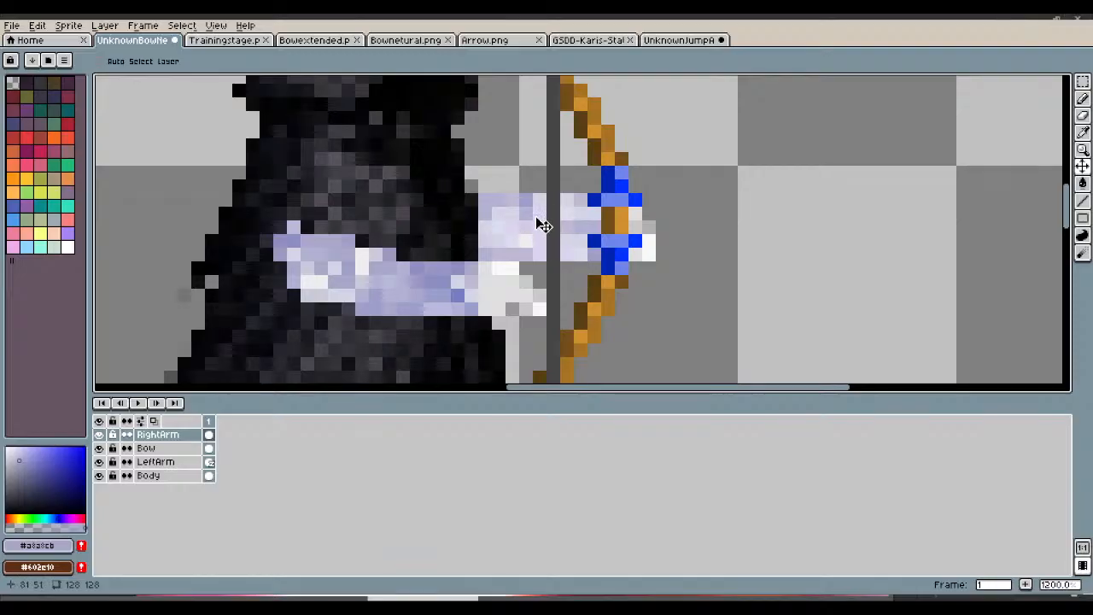
pyautogui.scroll(-4, 539, 224)
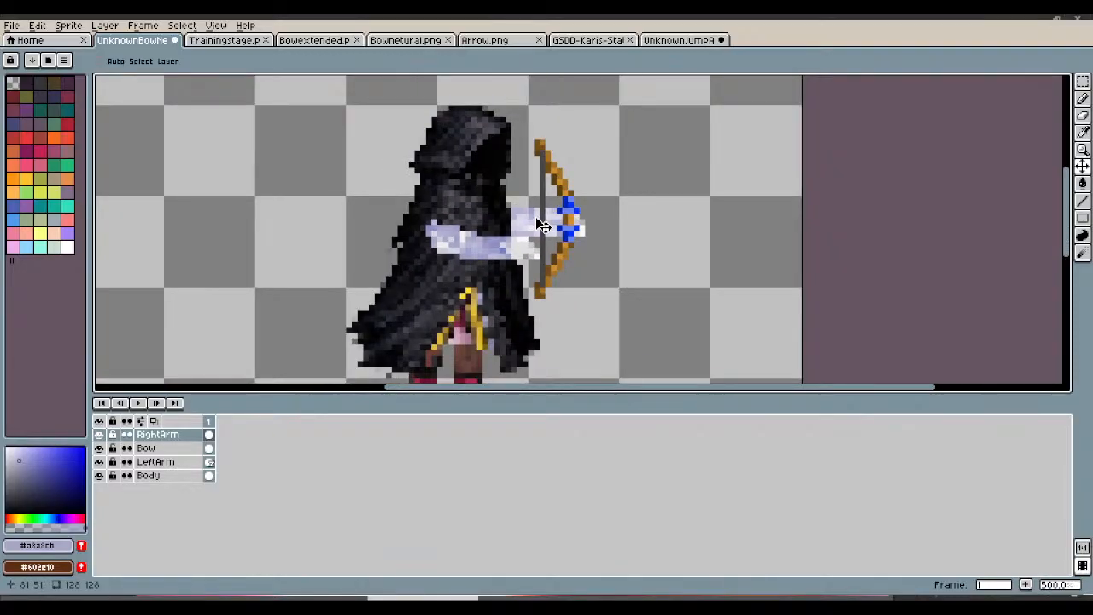
pyautogui.scroll(5, 539, 224)
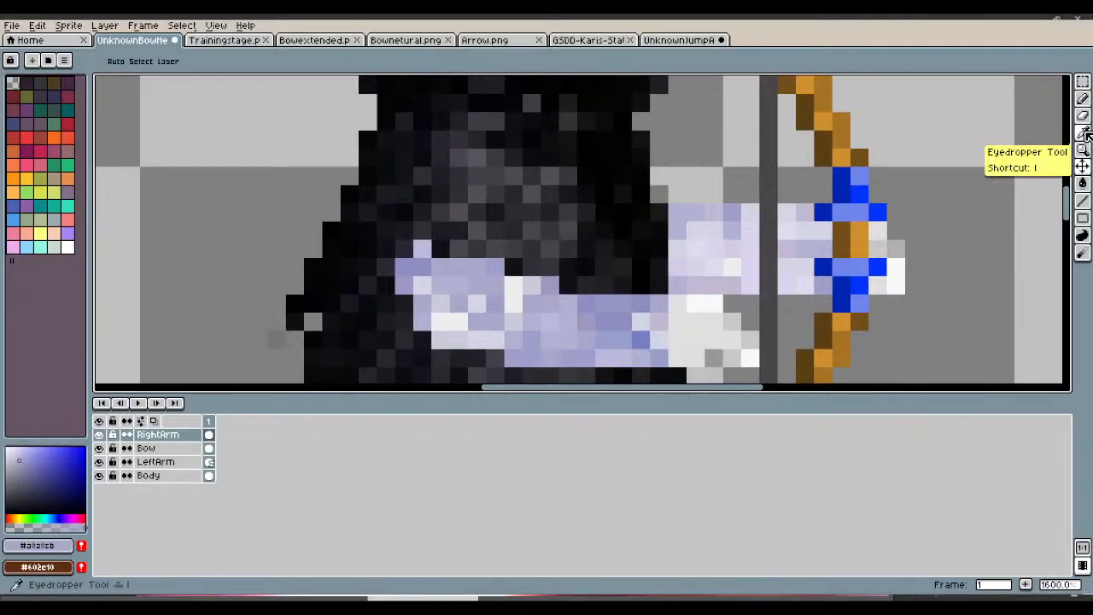
pyautogui.click(1083, 101)
pyautogui.scroll(-3, 448, 217)
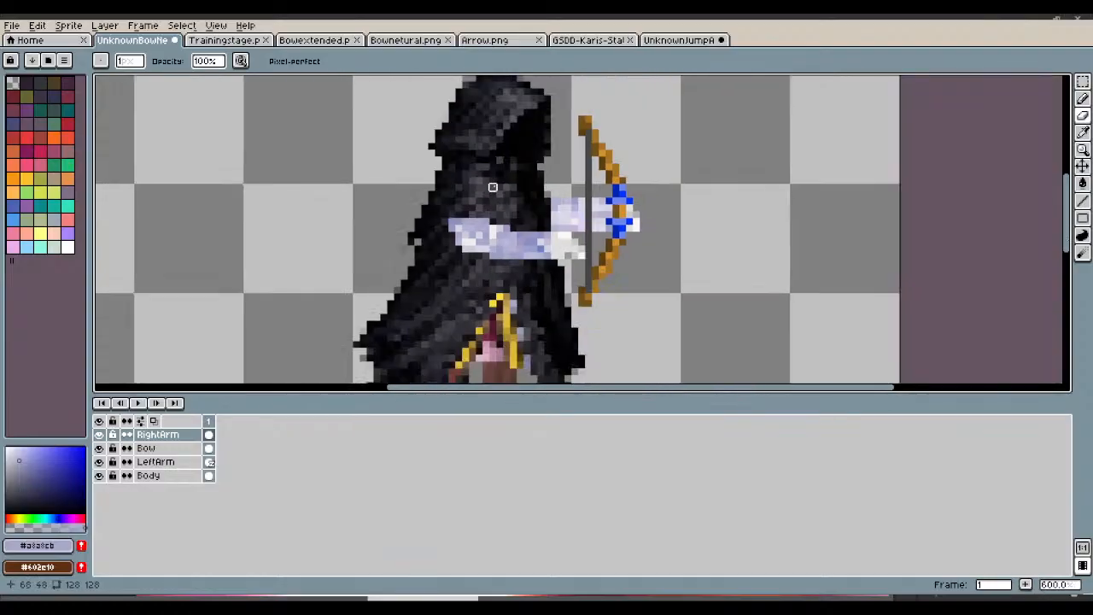
pyautogui.scroll(-3, 495, 191)
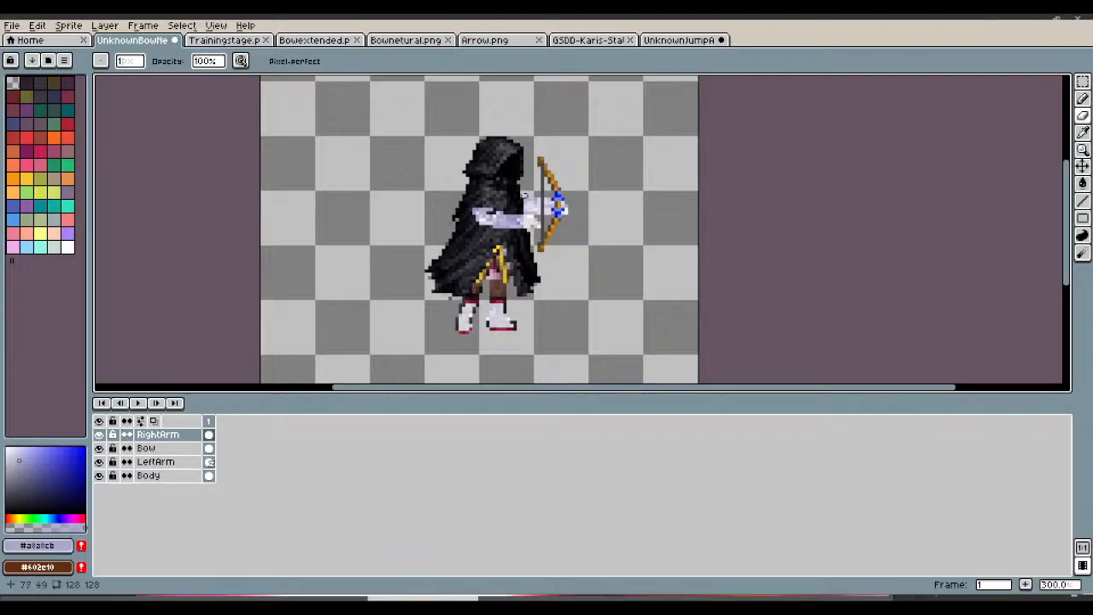
pyautogui.hotkey('ctrl', 'z')
pyautogui.scroll(2, 524, 195)
pyautogui.scroll(1, 524, 196)
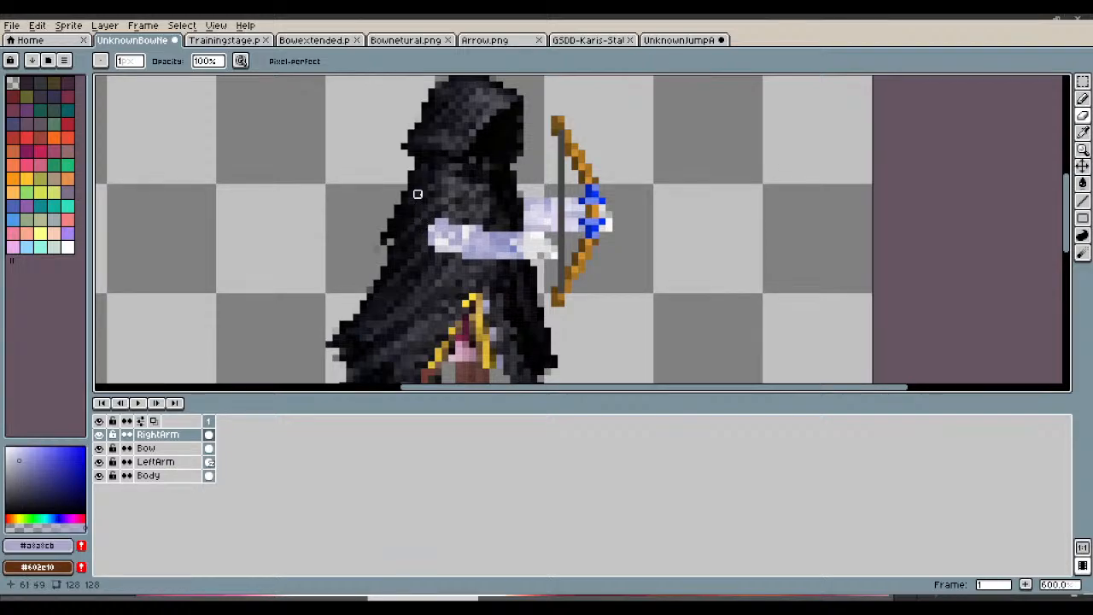
# Step: Save the sprite as a new file named UnknownBowReady.png in the Unknown folder
pyautogui.scroll(-2, 417, 194)
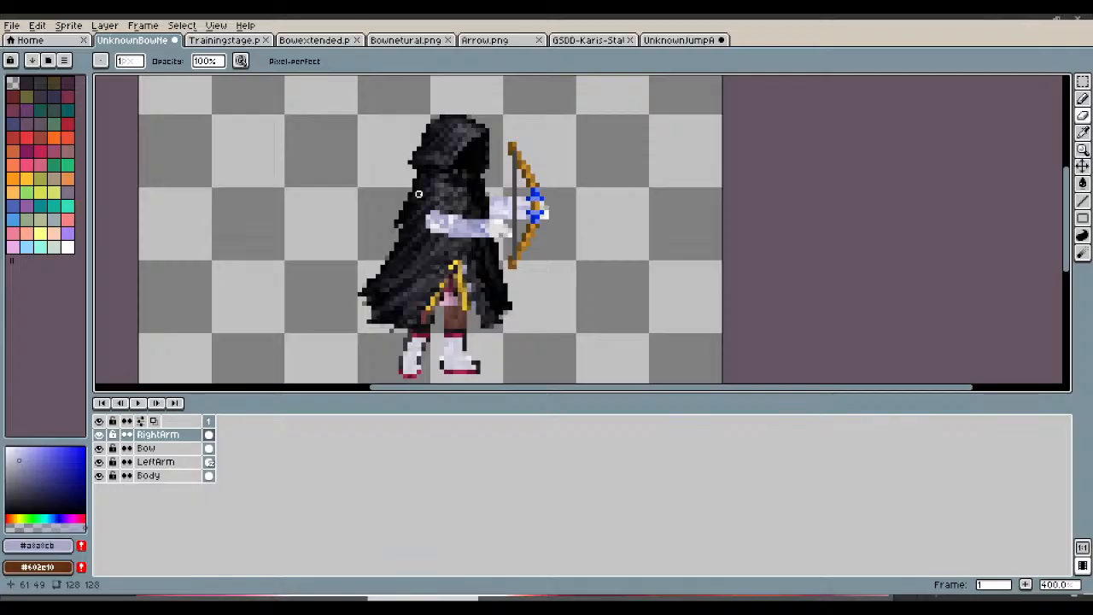
pyautogui.scroll(2, 419, 194)
pyautogui.scroll(-2, 417, 194)
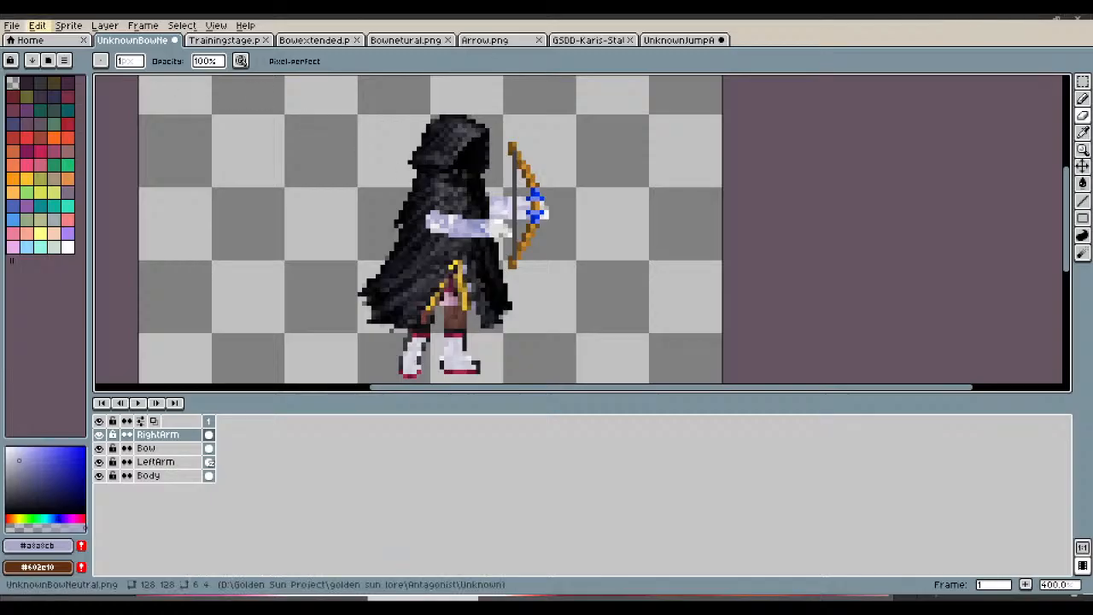
pyautogui.click(13, 26)
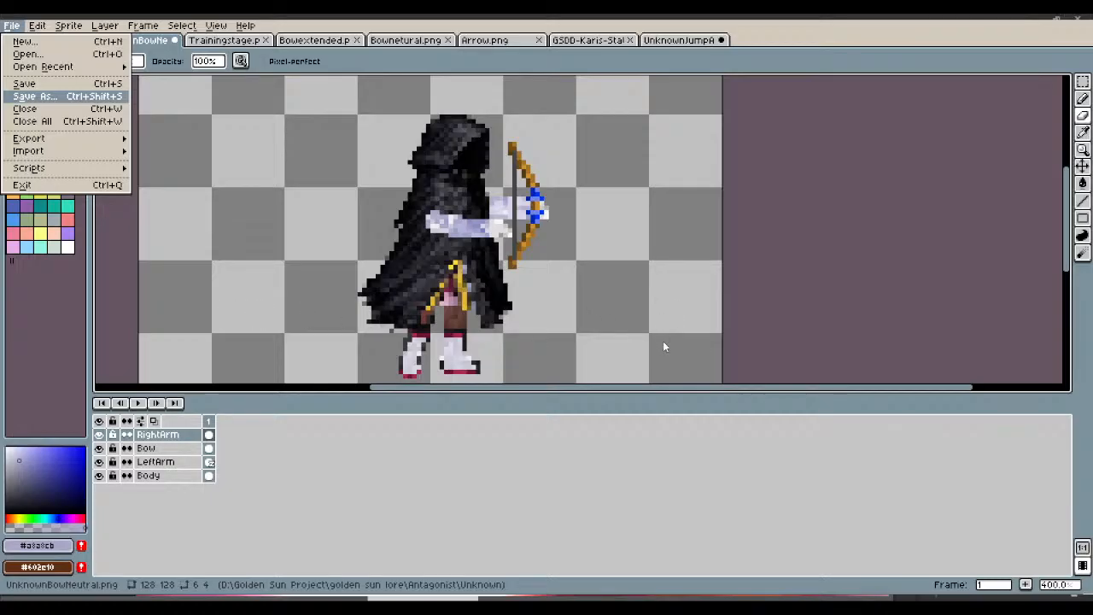
pyautogui.press('Return')
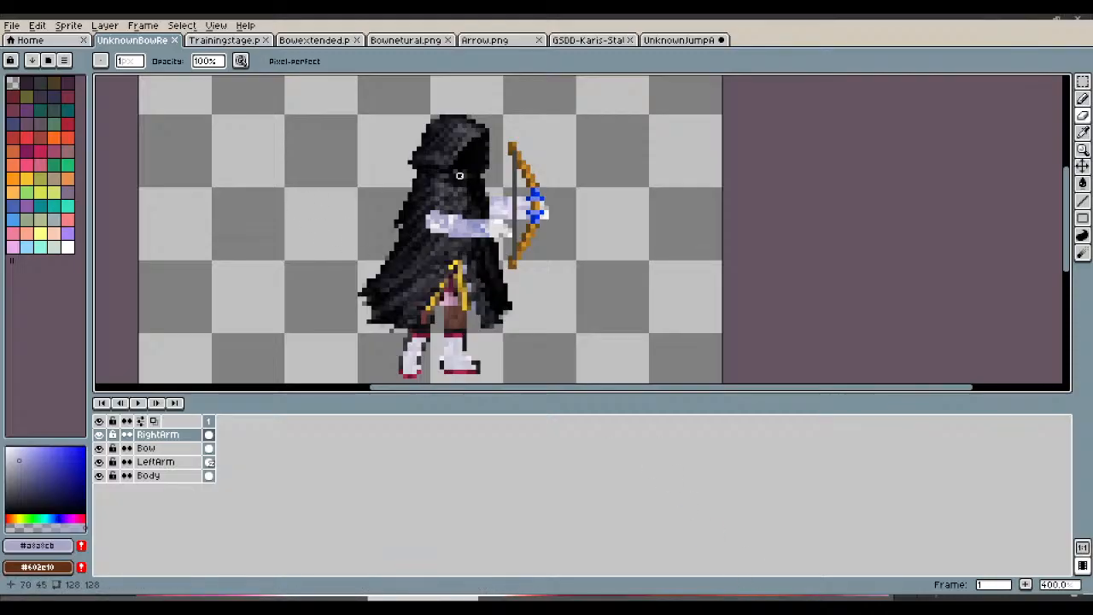
# Step: Move the right arm about 7 pixels left, away from the bowstring and back over the cloak
pyautogui.click(1082, 167)
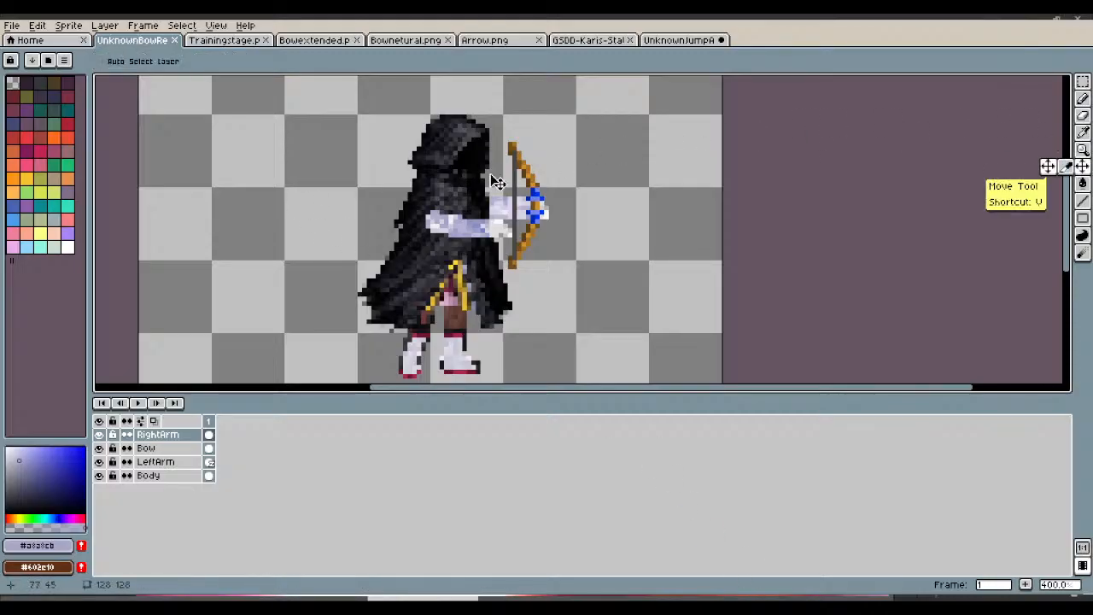
pyautogui.moveTo(478, 234); pyautogui.dragTo(447, 234)
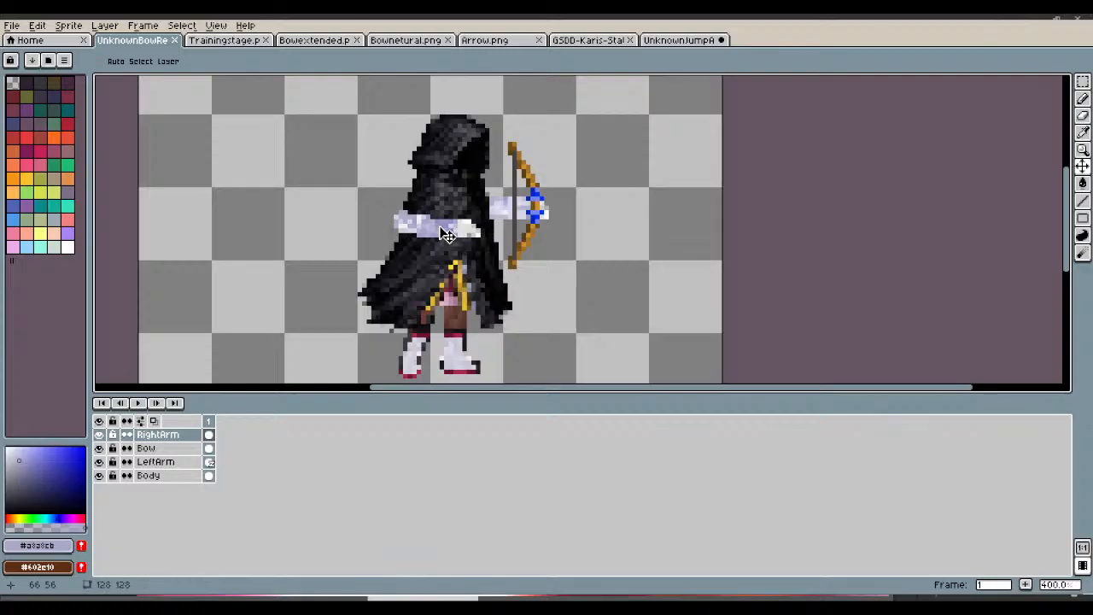
# Step: Deselect the arm area in UnknownJumpAttack.png and close that file without saving its changes
pyautogui.click(656, 41)
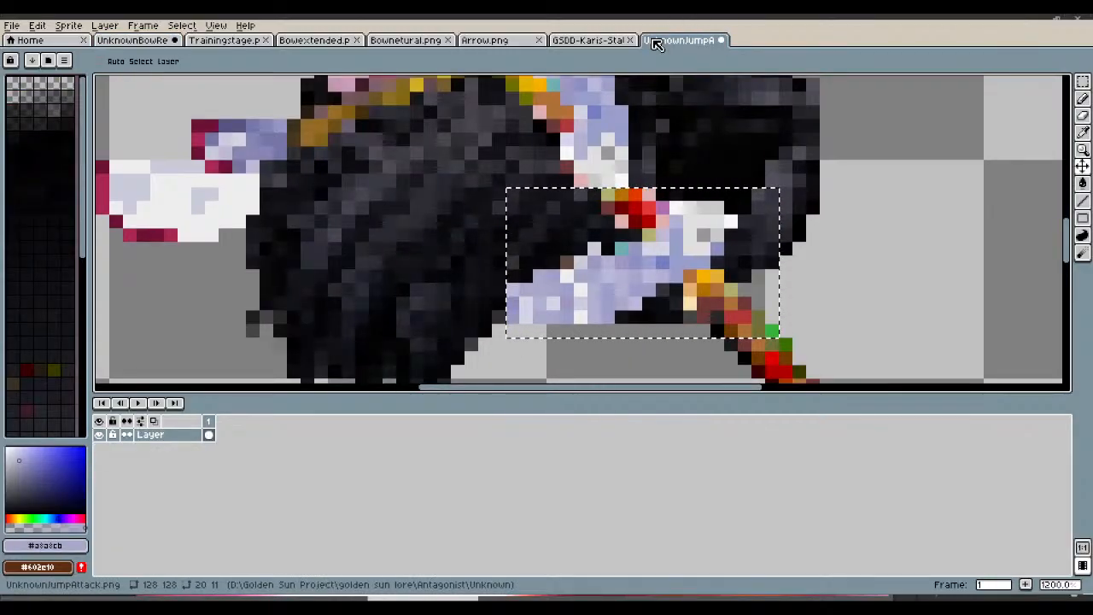
pyautogui.hotkey('ctrl', 'd')
pyautogui.click(723, 41)
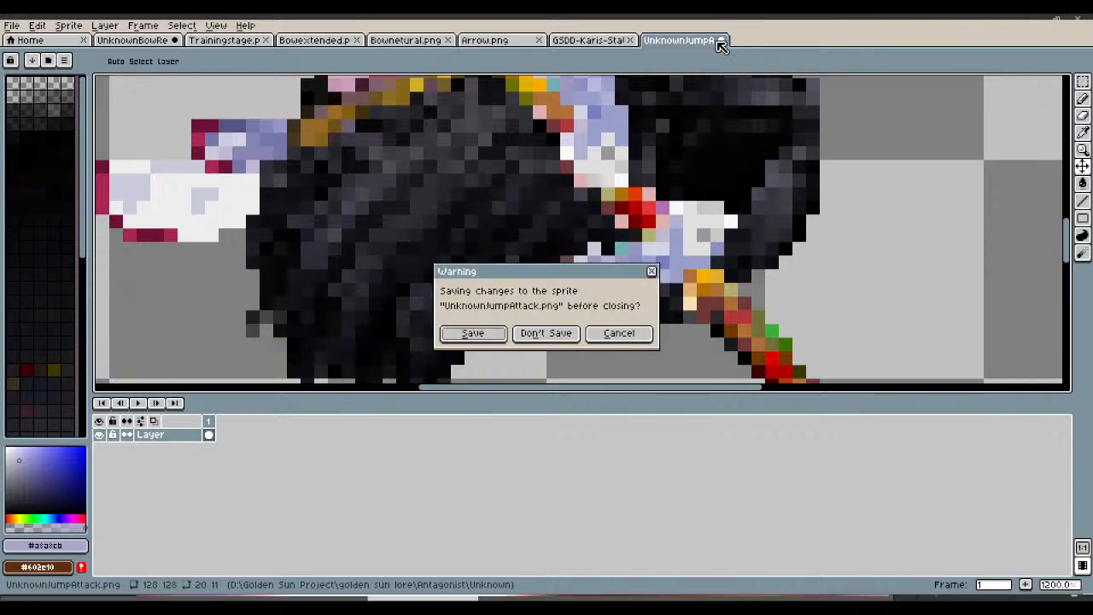
pyautogui.click(563, 332)
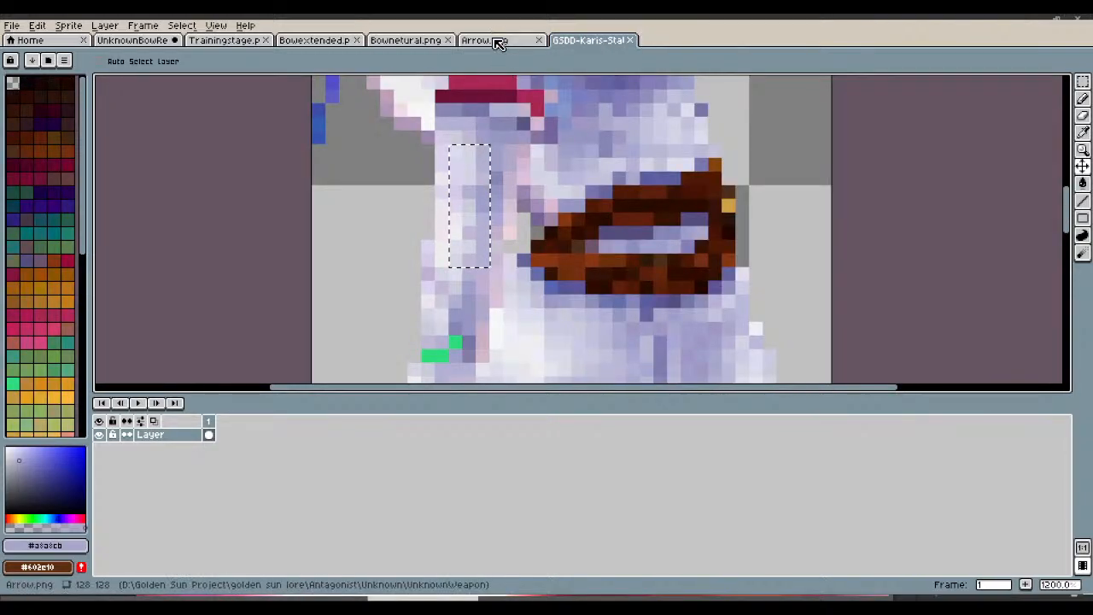
# Step: Select a 44 by 20 pixel rectangle around the whole arrow in Arrow.png
pyautogui.click(496, 39)
pyautogui.click(1083, 82)
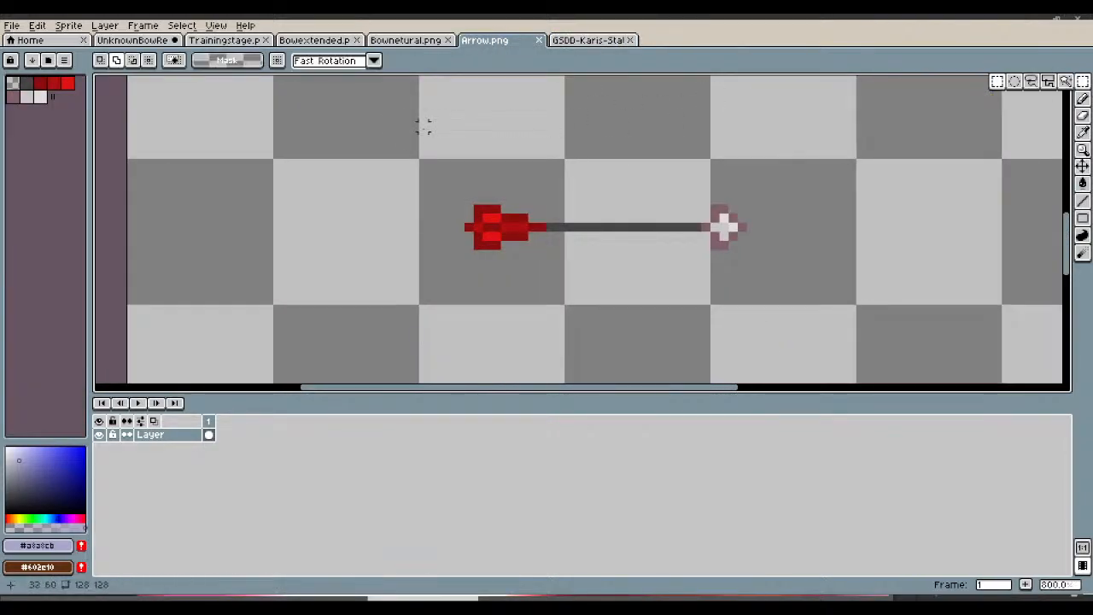
pyautogui.moveTo(410, 130); pyautogui.dragTo(812, 315)
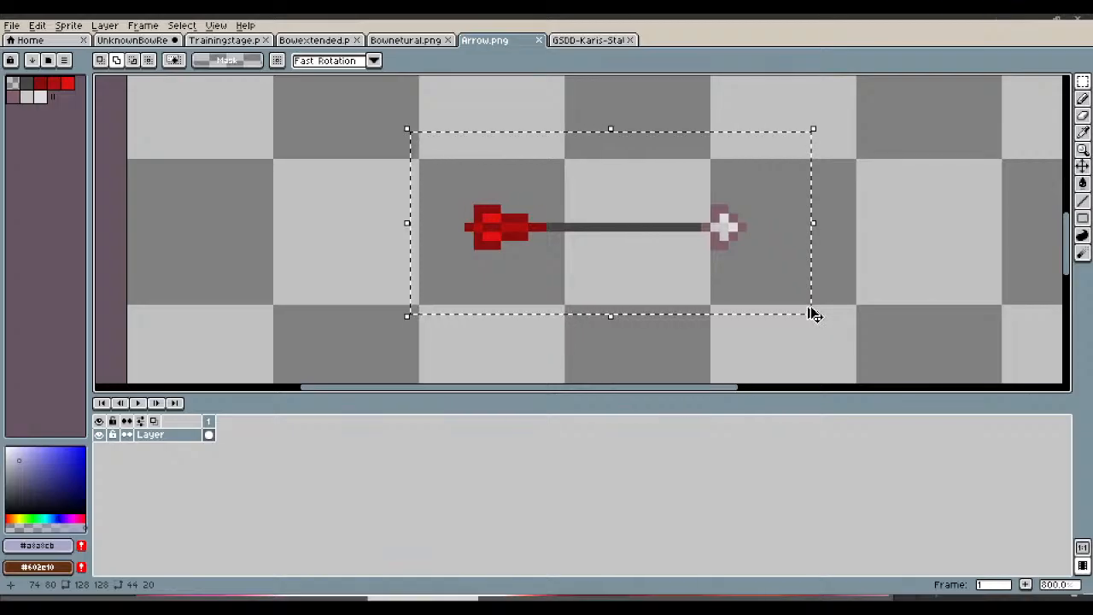
# Step: Return to UnknownBowReady.png and add a new layer directly above the Bow layer, beneath RightArm
pyautogui.click(432, 44)
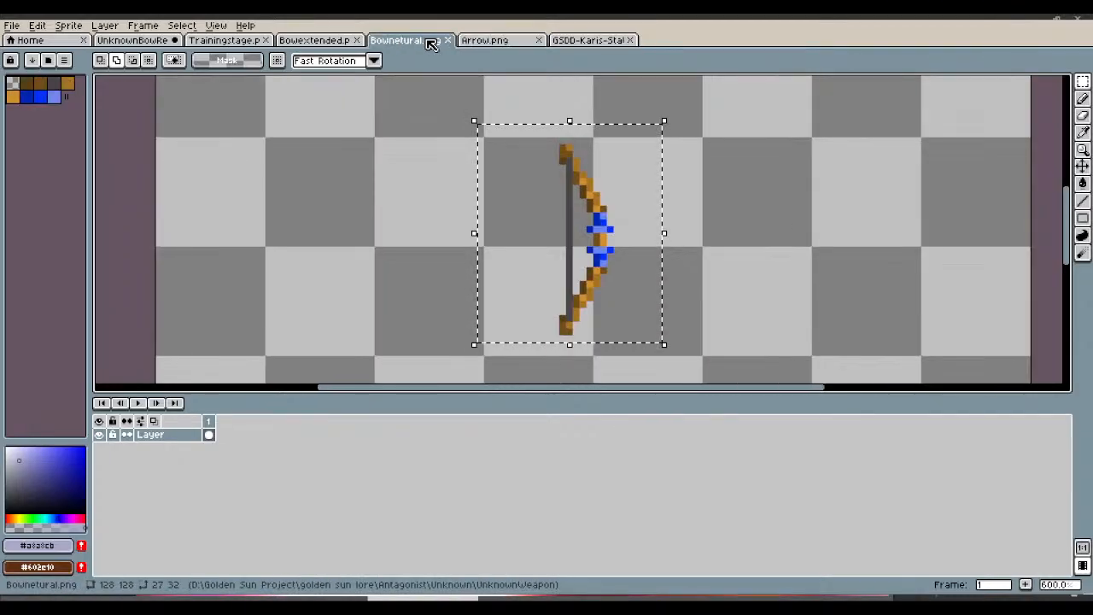
pyautogui.click(147, 44)
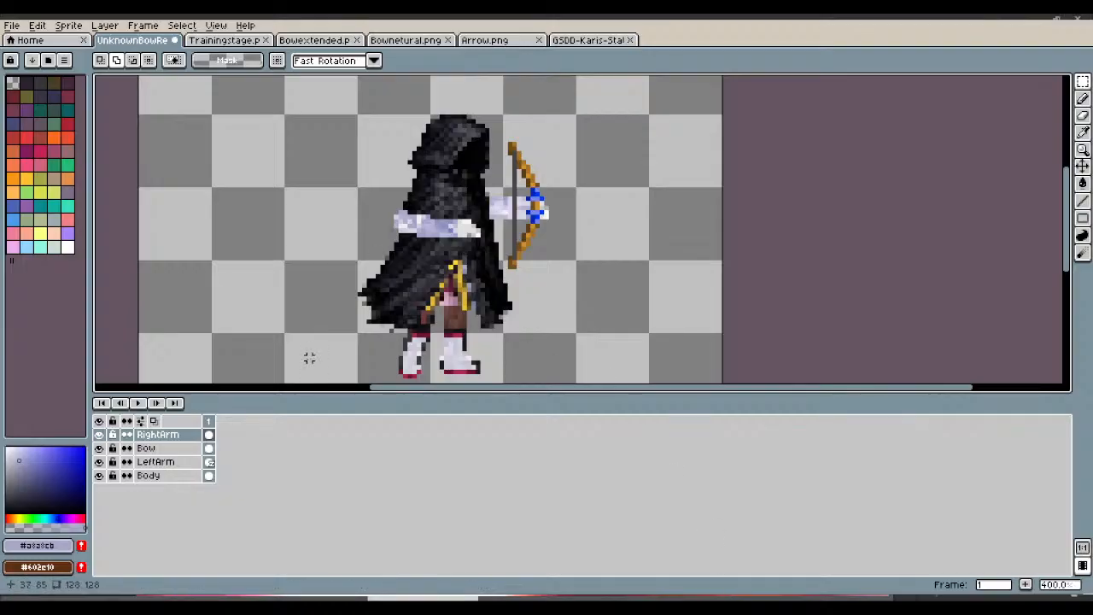
pyautogui.rightClick(175, 435)
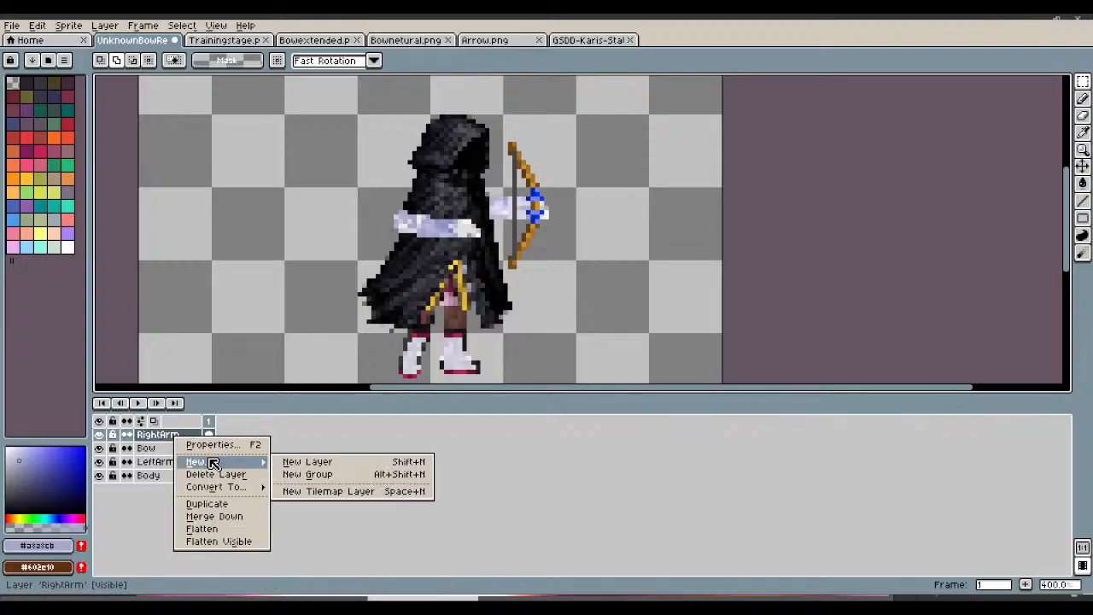
pyautogui.click(167, 447)
pyautogui.click(156, 450)
pyautogui.rightClick(156, 450)
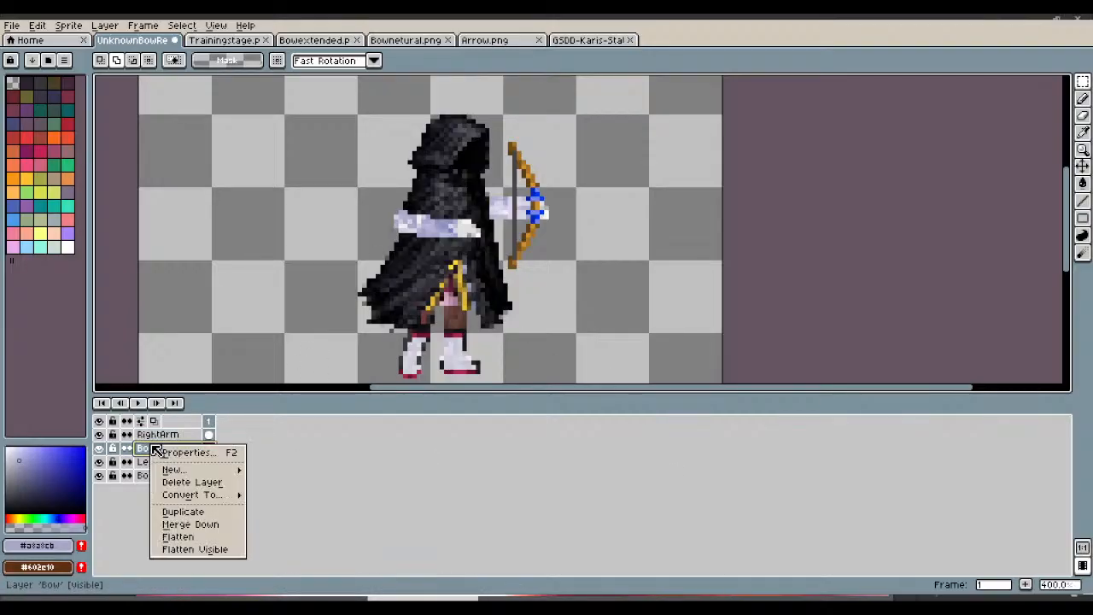
pyautogui.moveTo(210, 471)
pyautogui.click(303, 471)
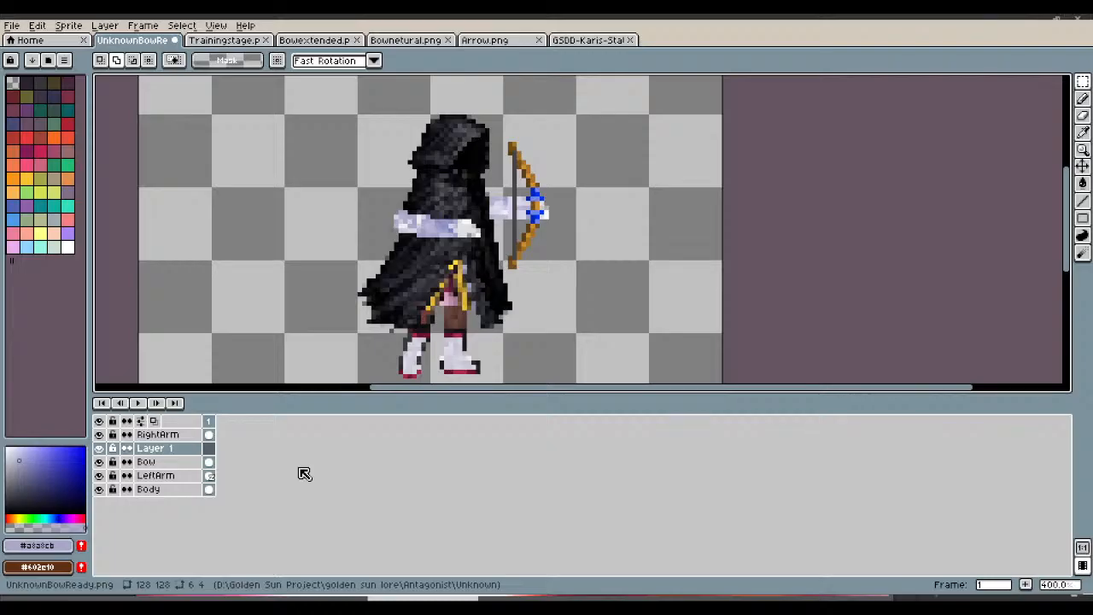
# Step: Rename the new layer between Bow and RightArm as Arrow
pyautogui.doubleClick(152, 448)
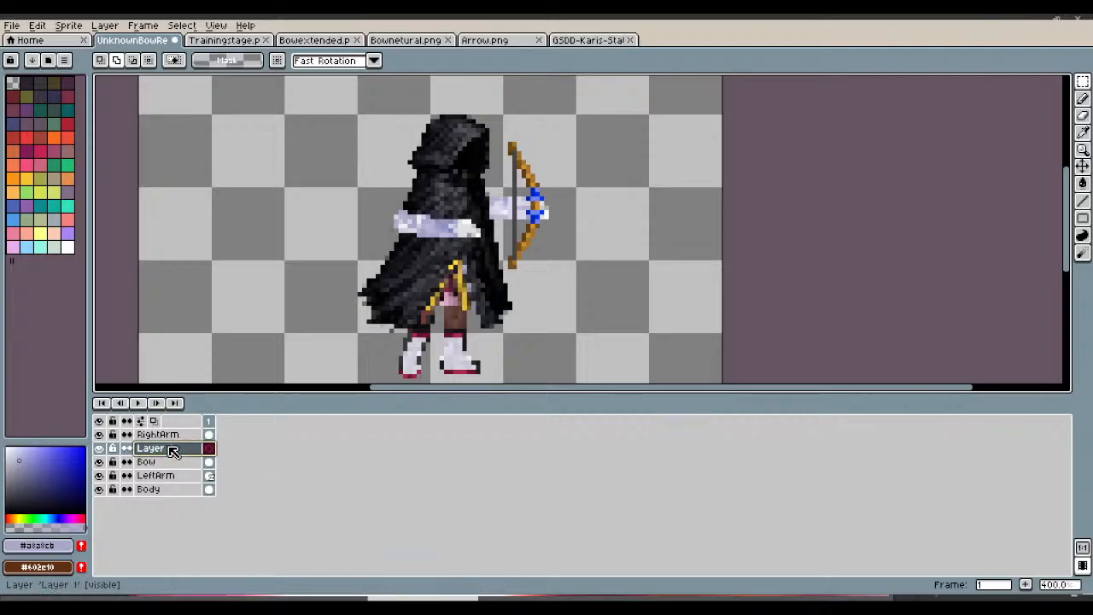
pyautogui.write('Arrow')
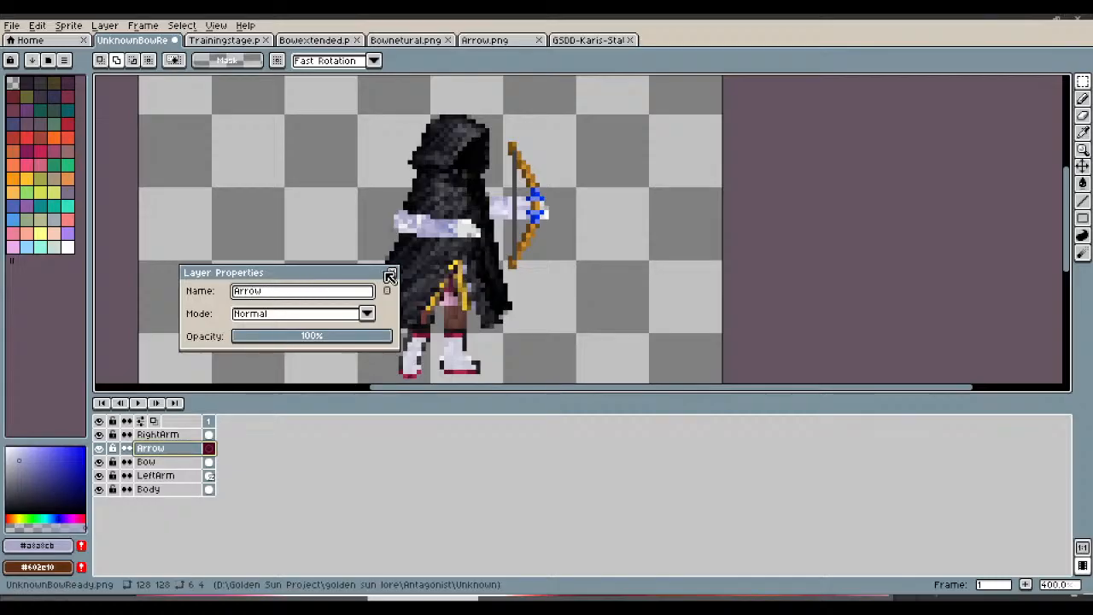
pyautogui.click(393, 273)
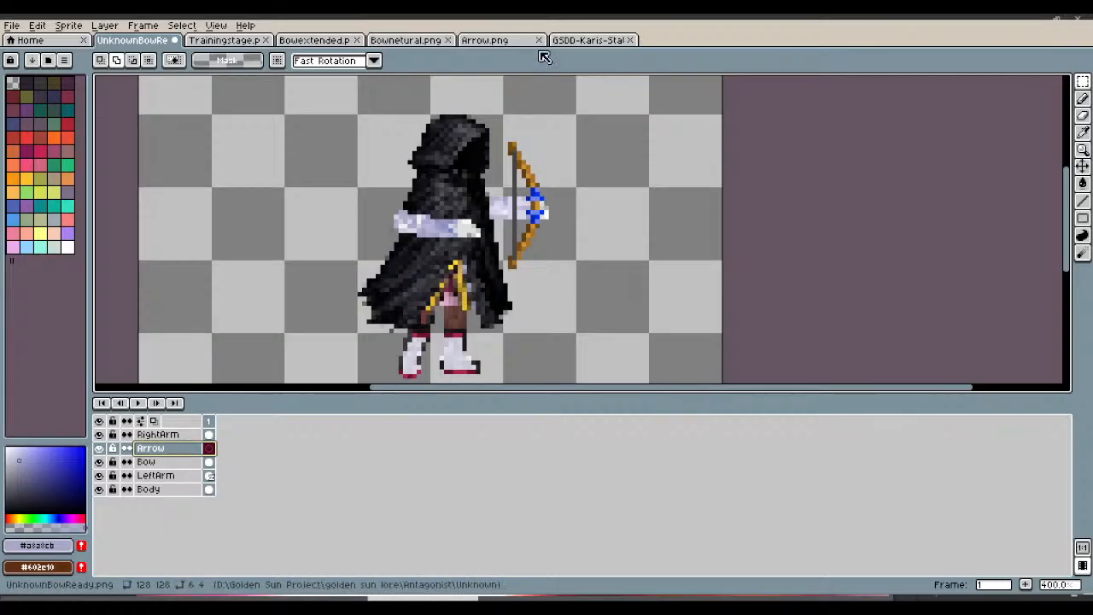
# Step: Paste the arrow from Arrow.png onto the Arrow layer, place it over the bow and squeeze its 44-pixel-wide area to 35 by 20 pixels
pyautogui.click(500, 45)
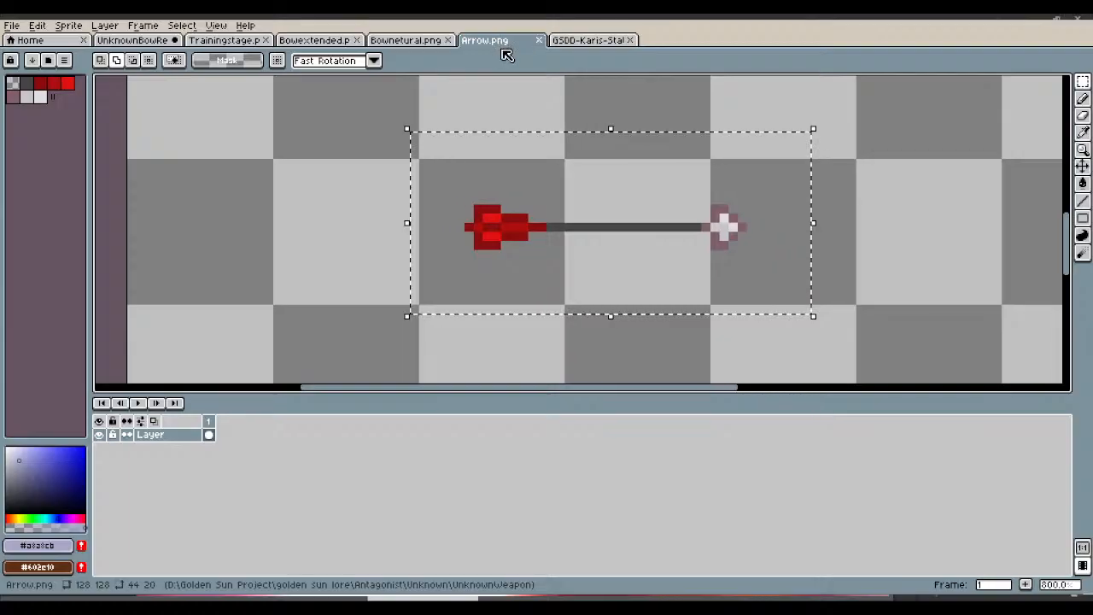
pyautogui.click(161, 43)
pyautogui.hotkey('ctrl', 'v')
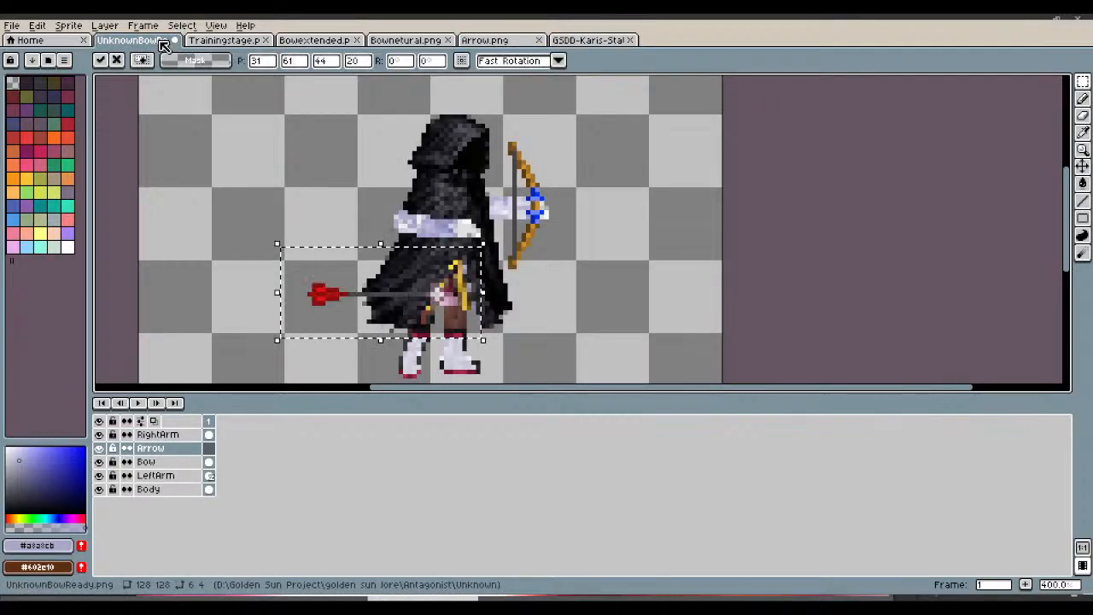
pyautogui.moveTo(354, 316); pyautogui.dragTo(580, 239)
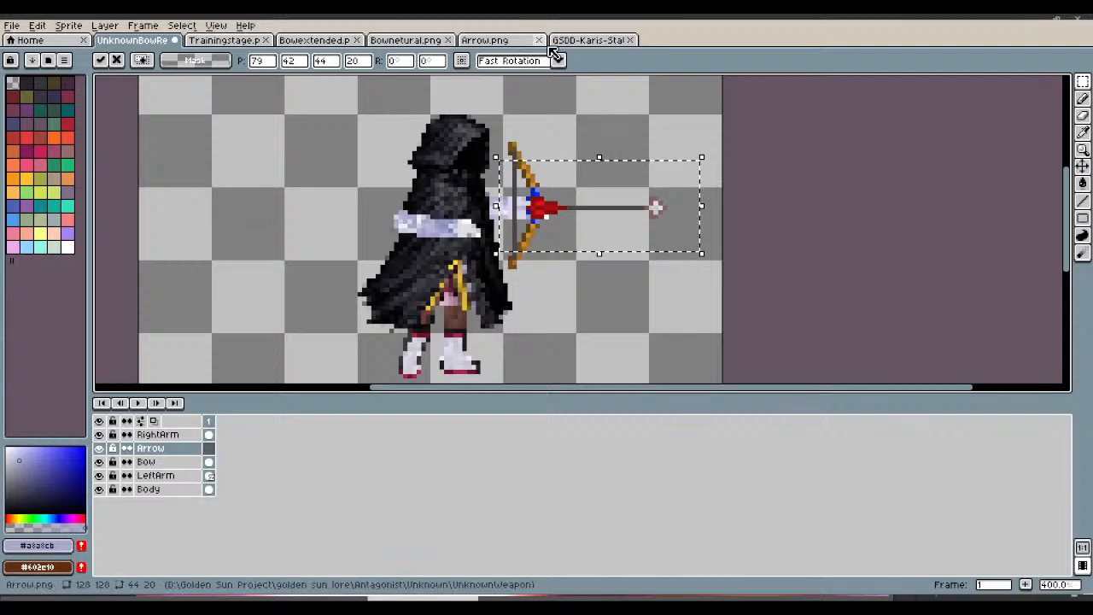
pyautogui.moveTo(701, 206); pyautogui.dragTo(533, 239)
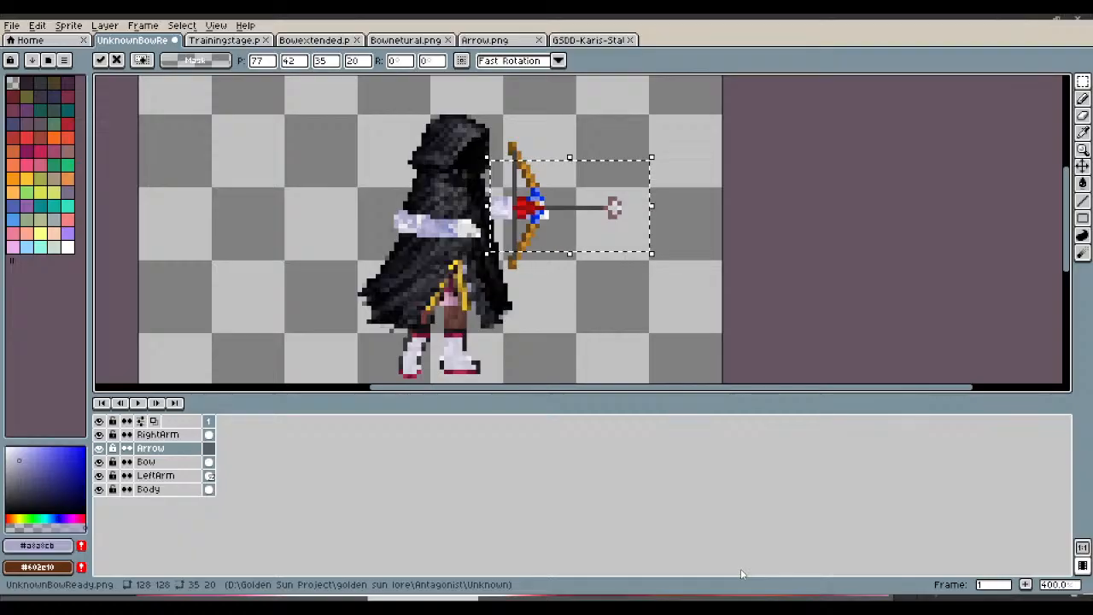
# Step: Apply the arrow's transformation and delete the Bow layer's cel in frame 1
pyautogui.click(160, 435)
pyautogui.click(168, 462)
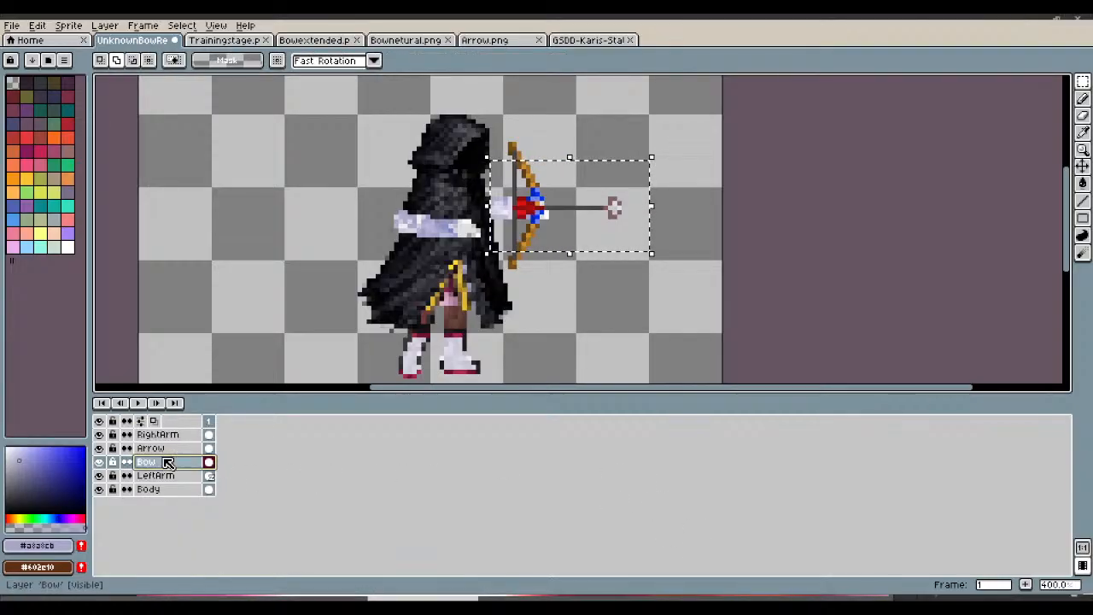
pyautogui.rightClick(209, 461)
pyautogui.click(283, 500)
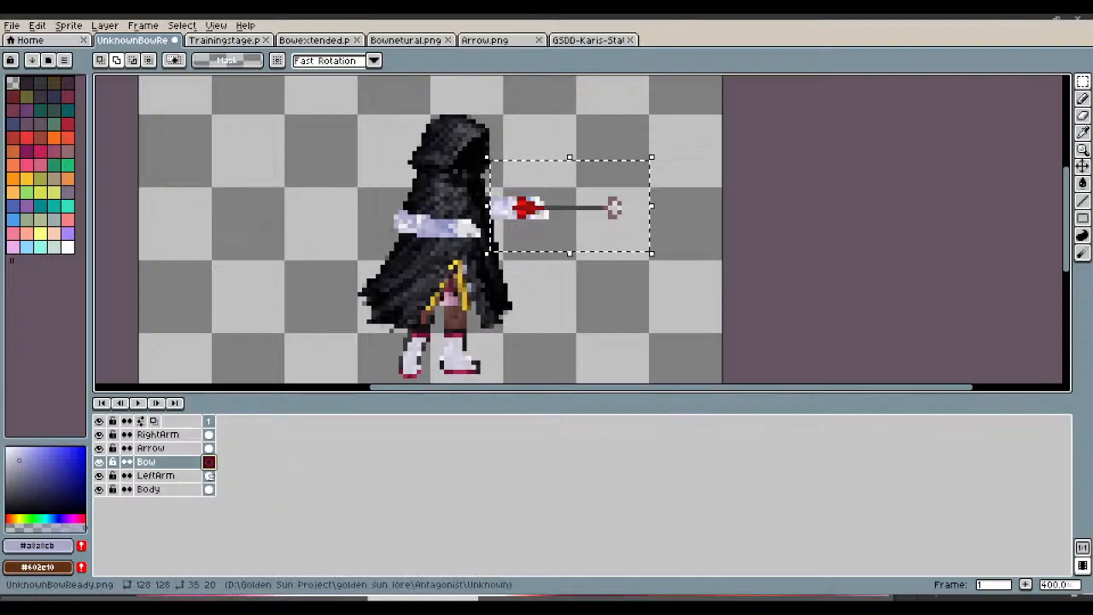
pyautogui.hotkey('ctrl', 'v')
pyautogui.moveTo(354, 135); pyautogui.dragTo(261, 129)
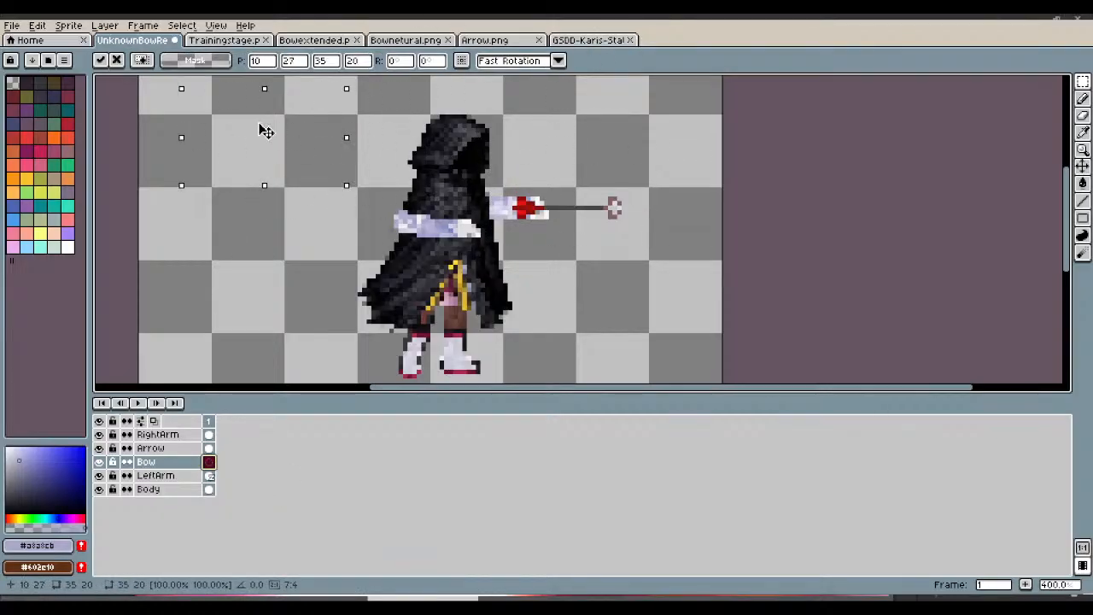
pyautogui.hotkey('ctrl', 'z')
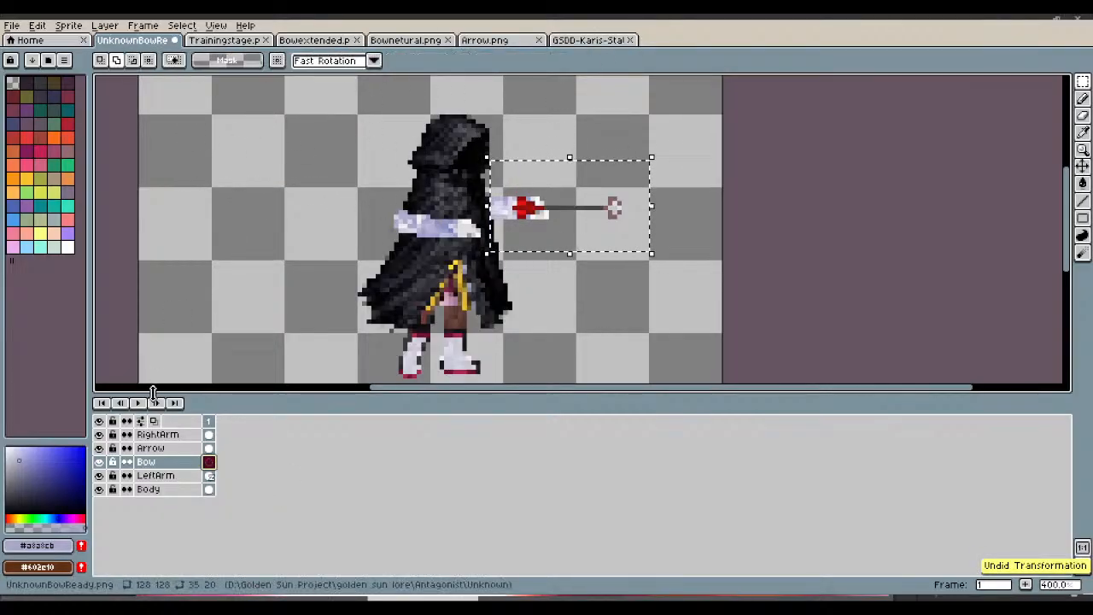
# Step: Move the arrow on the Arrow layer to the empty canvas area up and left of the character, at about 4, 28
pyautogui.click(158, 447)
pyautogui.moveTo(636, 189); pyautogui.dragTo(303, 125)
# Step: Copy a 60 by 35 pixel area around the drawn bow in Bowextended.png, return to UnknownBowReady.png and deselect the moved arrow
pyautogui.click(323, 44)
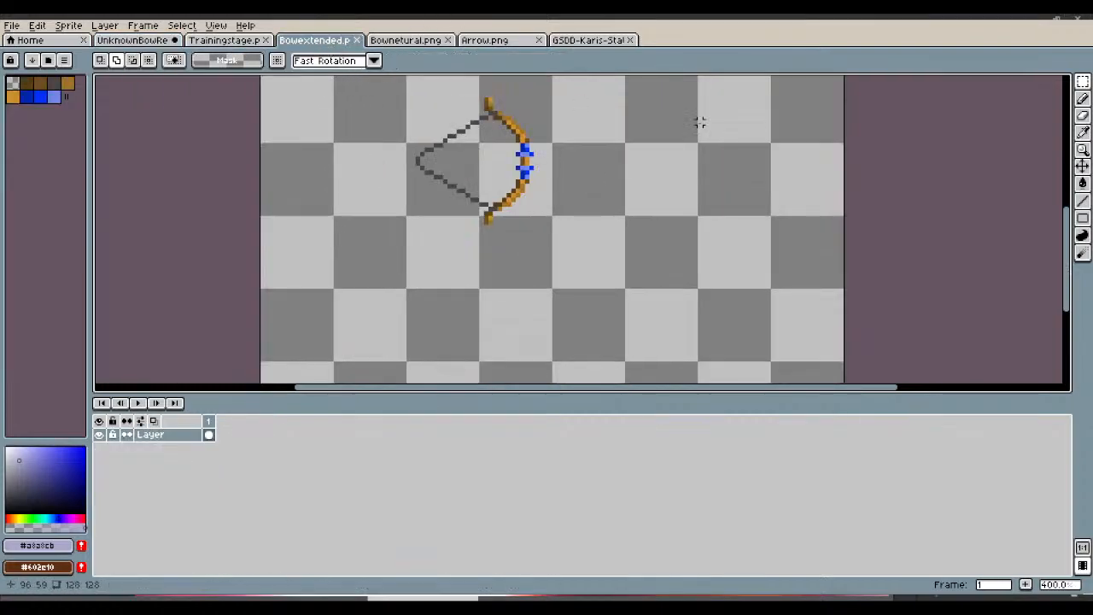
pyautogui.moveTo(367, 81); pyautogui.dragTo(646, 246)
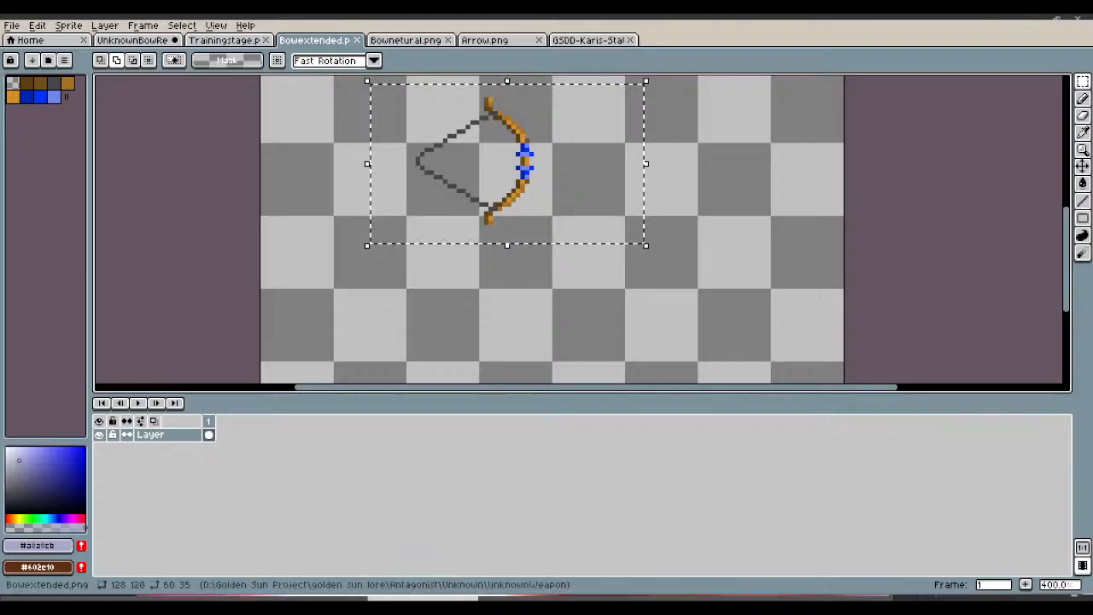
pyautogui.click(161, 42)
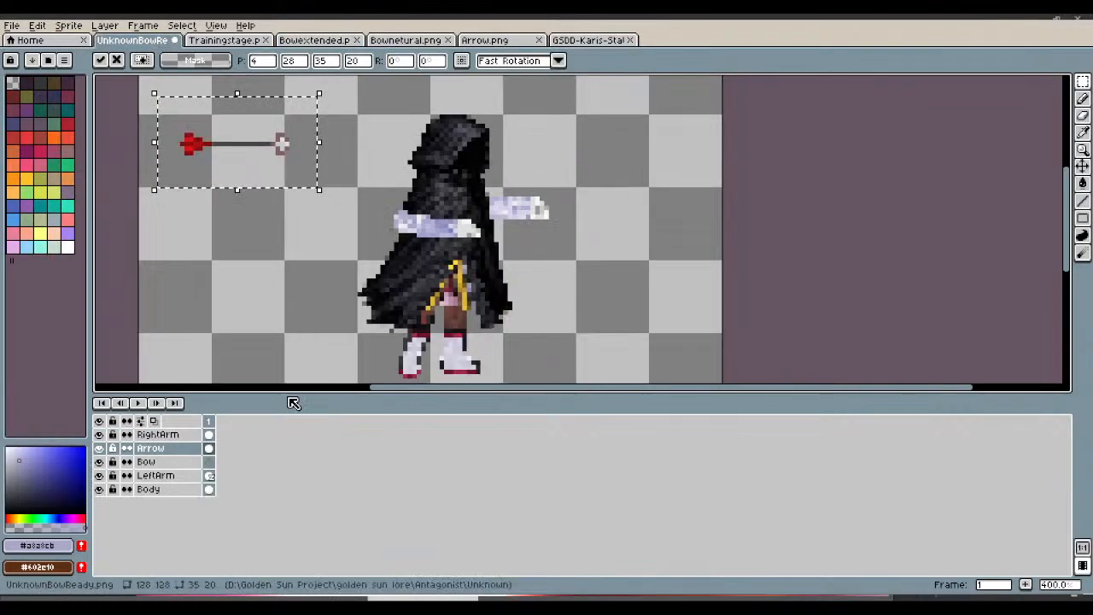
pyautogui.hotkey('ctrl', 'd')
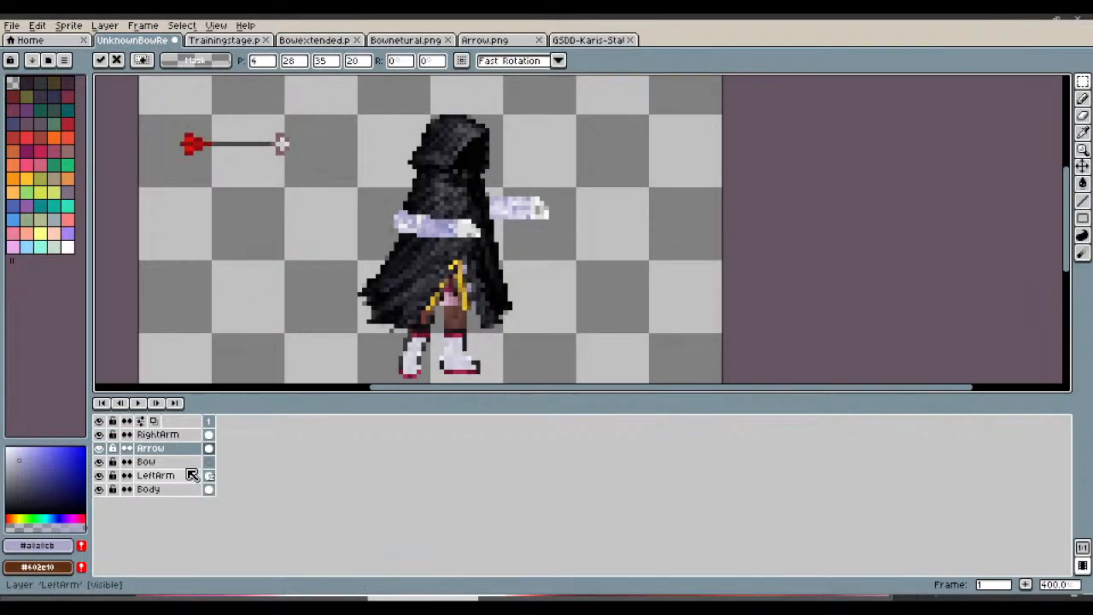
# Step: Try to place the pasted drawn bow on the Bow layer in front of the outstretched arm, narrowed to 49 by 35 pixels
pyautogui.click(175, 462)
pyautogui.hotkey('ctrl', 'v')
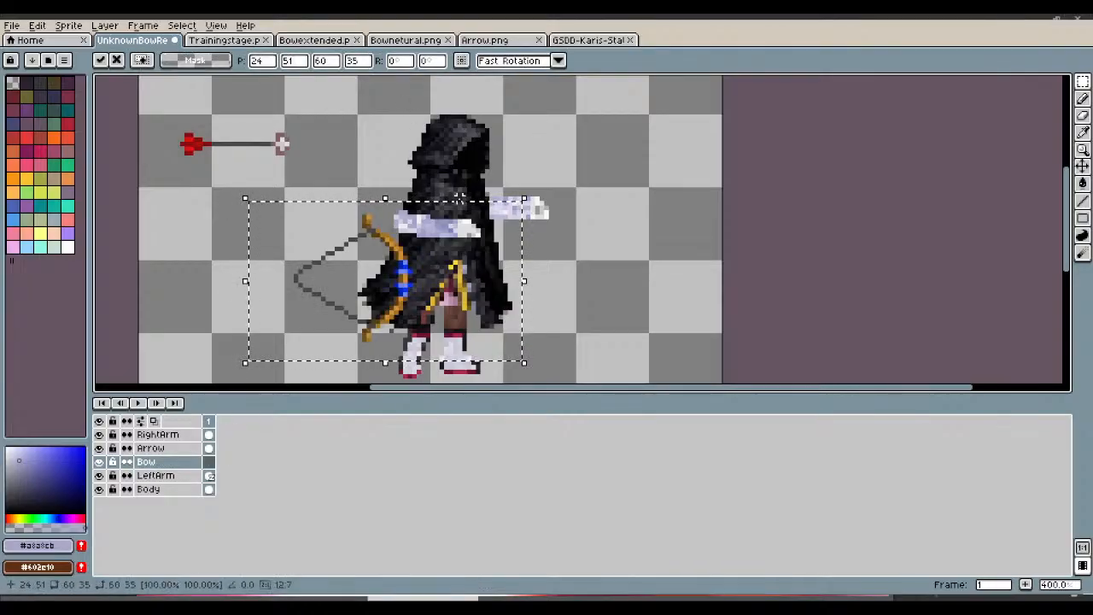
pyautogui.moveTo(510, 308); pyautogui.dragTo(756, 220)
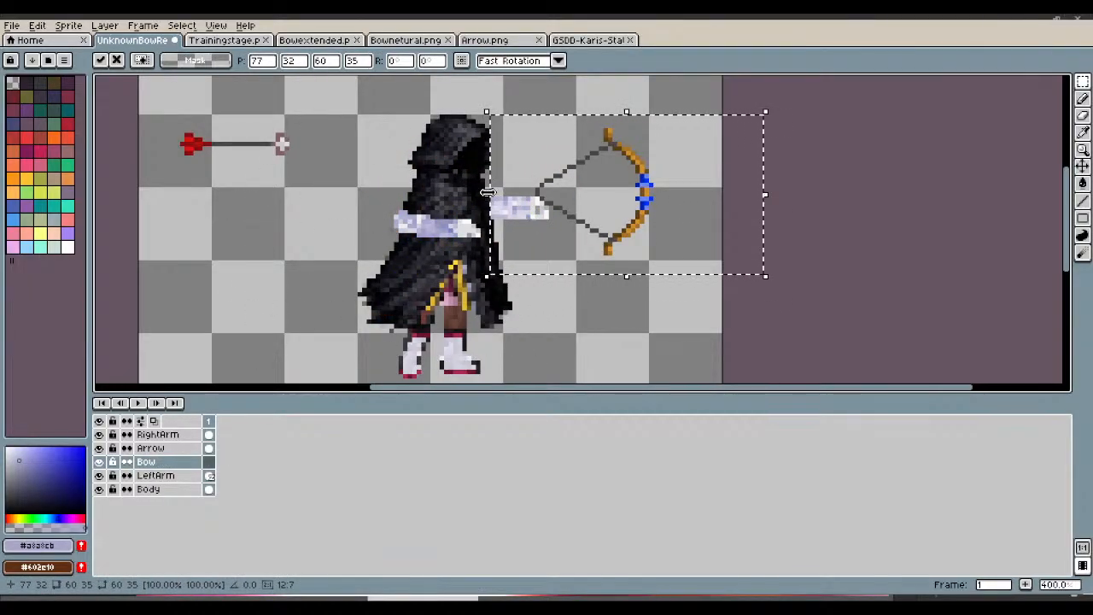
pyautogui.moveTo(486, 197); pyautogui.dragTo(543, 199)
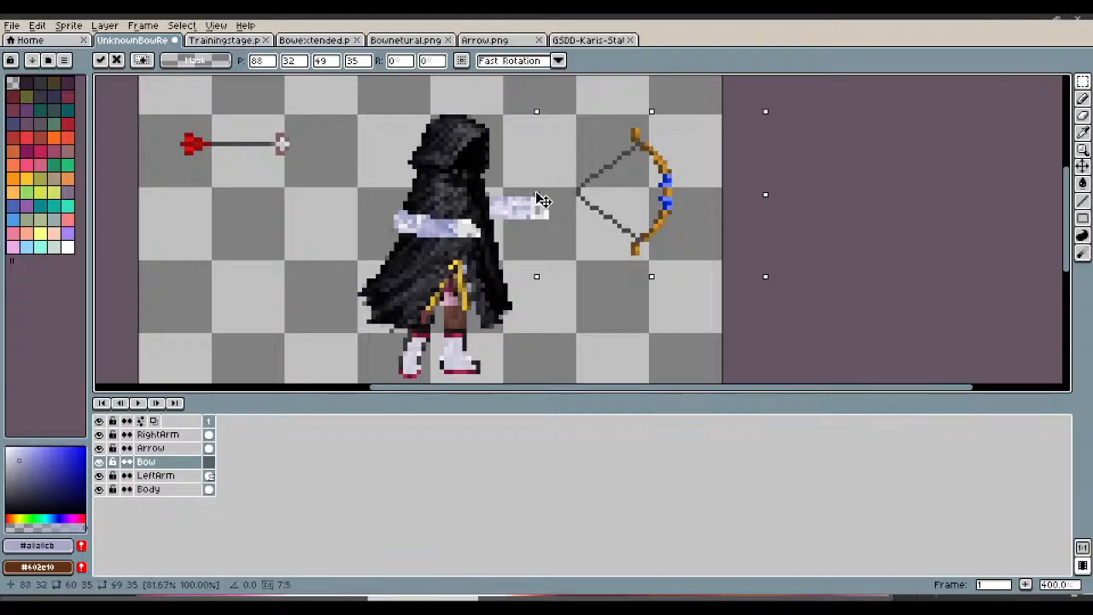
pyautogui.moveTo(629, 203)
pyautogui.mouseDown()
pyautogui.moveTo(499, 209)
pyautogui.moveTo(623, 206)
pyautogui.mouseUp()
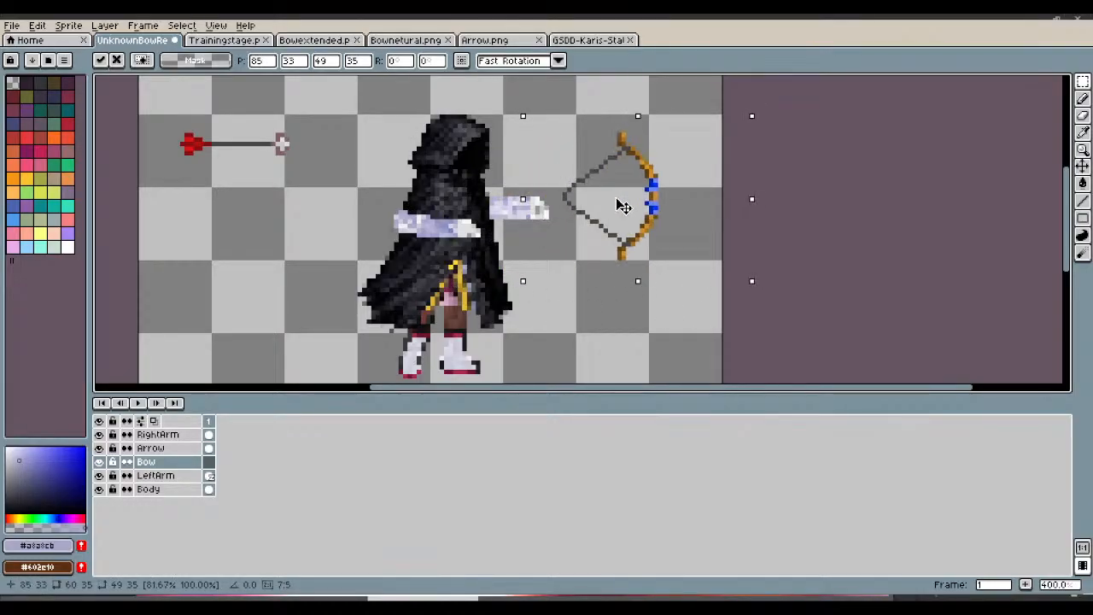
pyautogui.scroll(2, 623, 207)
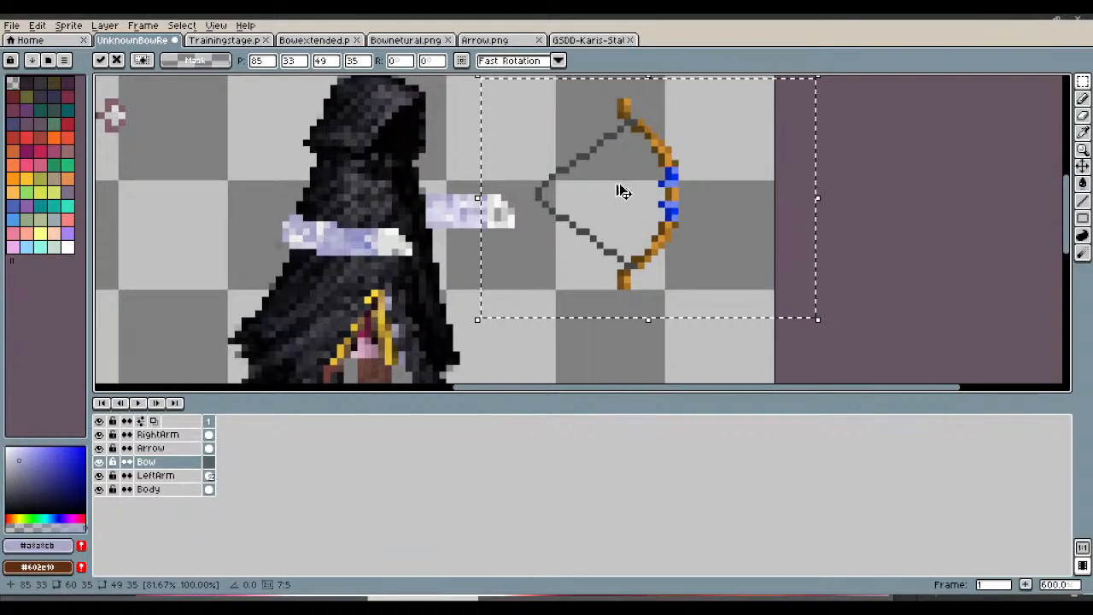
pyautogui.hotkey('ctrl', 'z')
# Step: Paste the drawn bow unscaled behind the cloak on the Bow layer and delete that cel again
pyautogui.hotkey('ctrl', 'v')
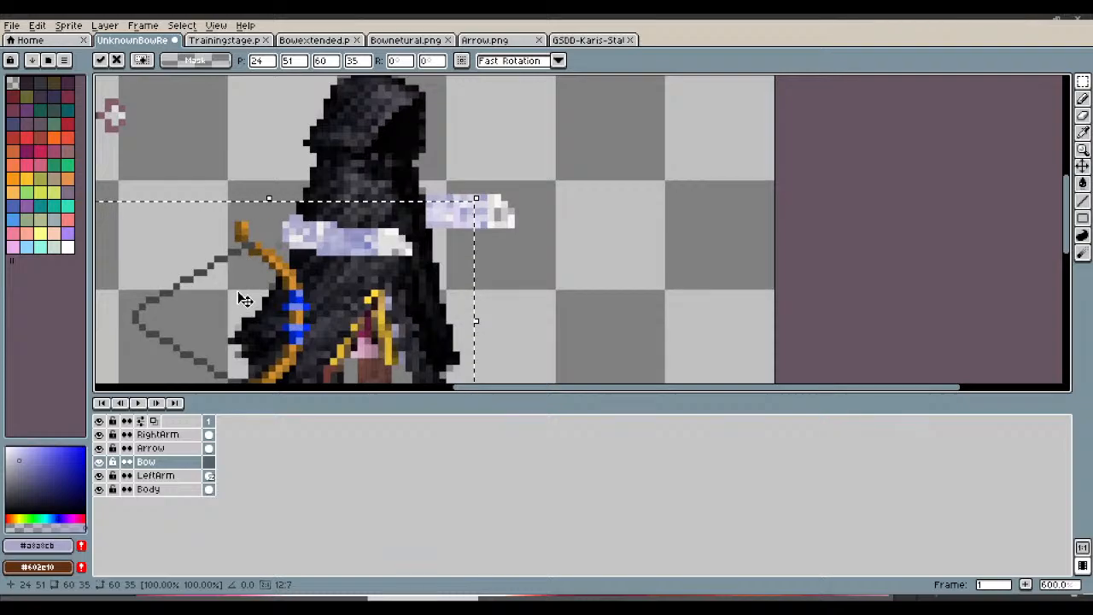
pyautogui.moveTo(238, 290); pyautogui.dragTo(207, 236)
pyautogui.press('Return')
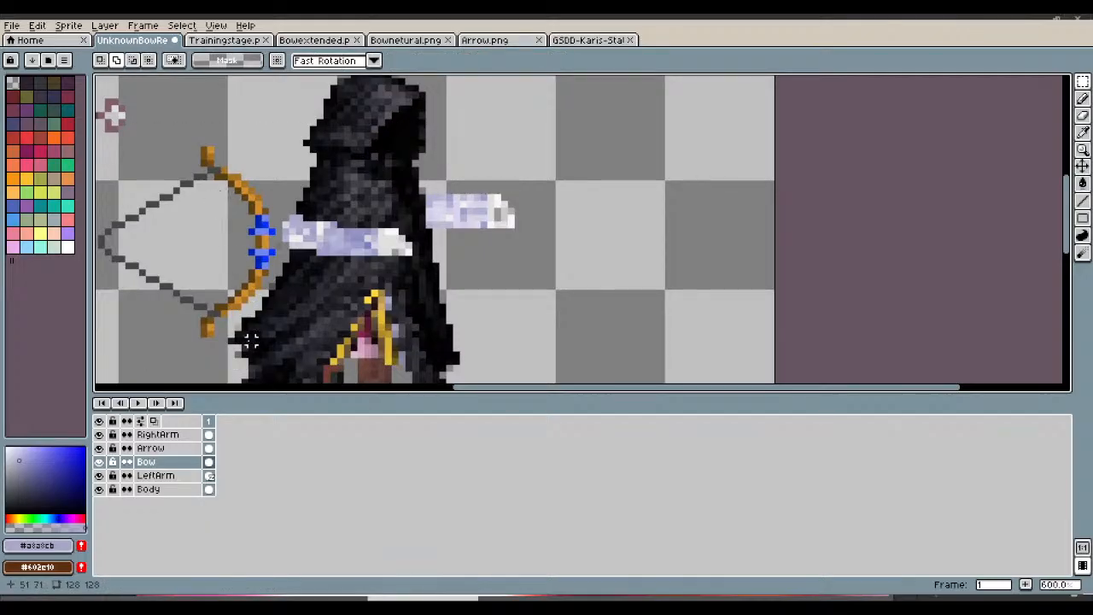
pyautogui.rightClick(208, 462)
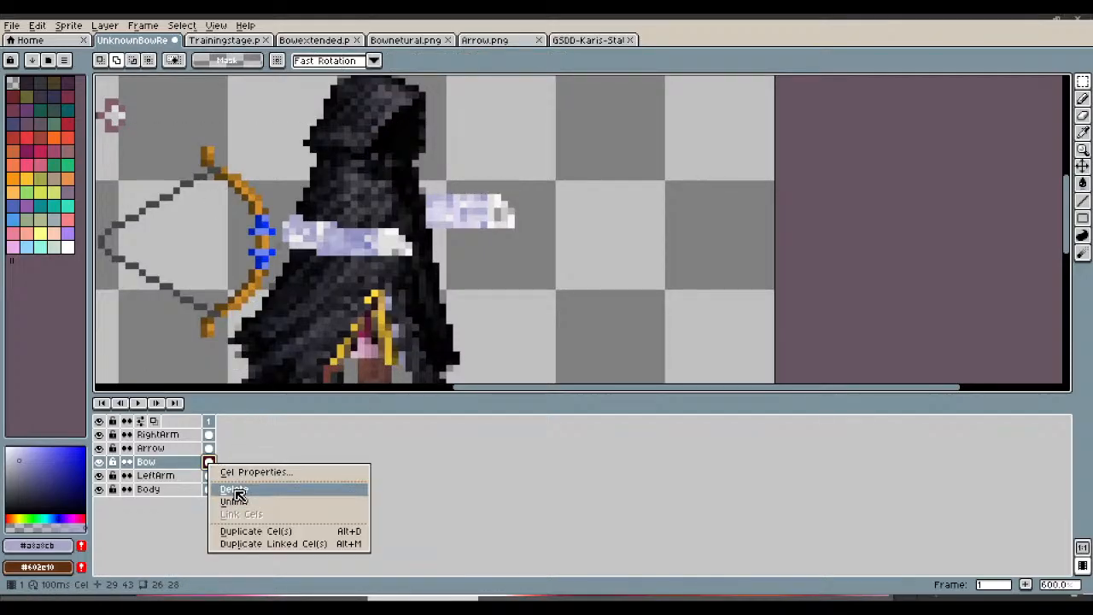
pyautogui.click(236, 491)
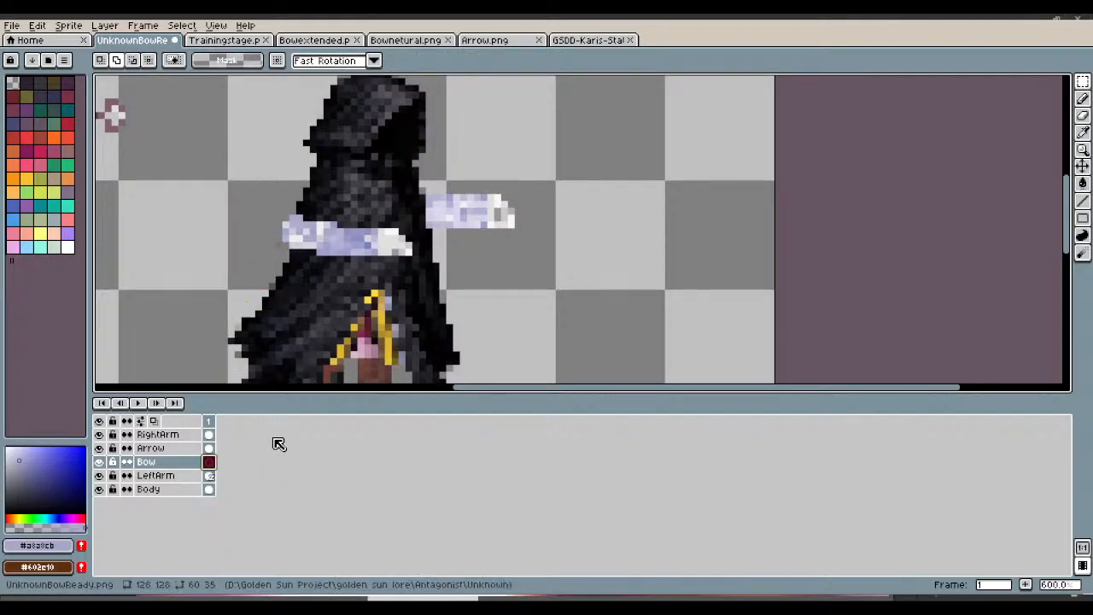
# Step: Return to Bowextended.png and clear the selection around the drawn bow
pyautogui.click(418, 42)
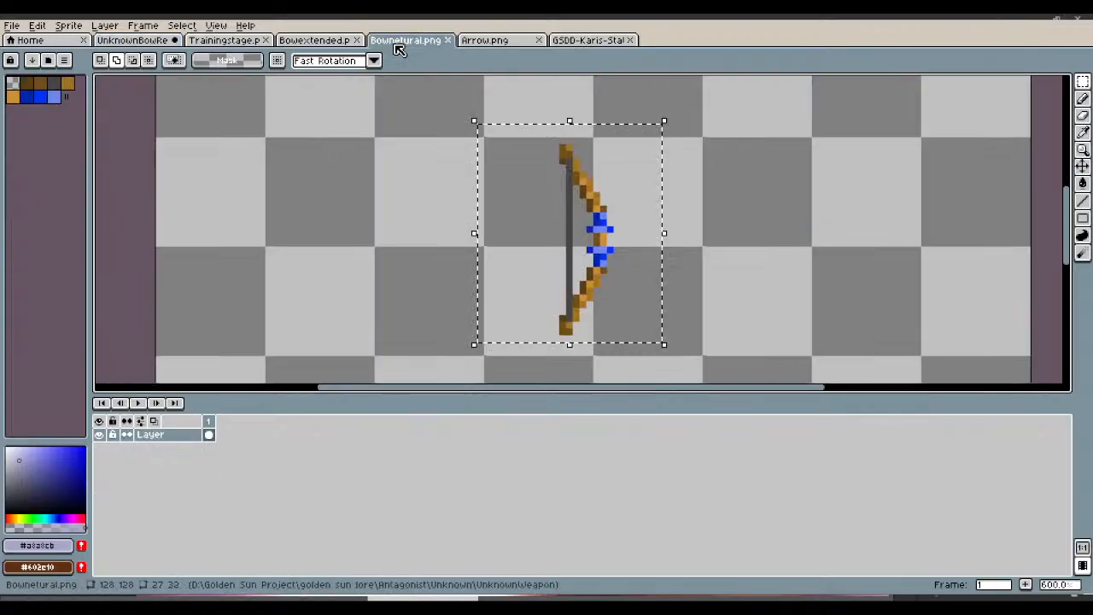
pyautogui.click(333, 44)
pyautogui.scroll(4, 384, 171)
pyautogui.scroll(-4, 384, 170)
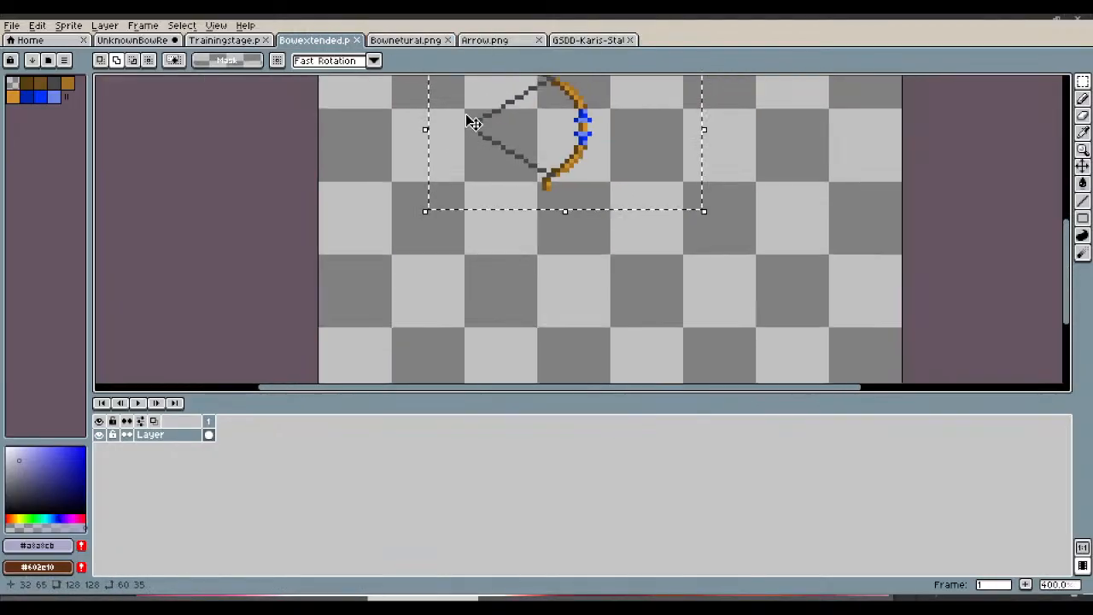
pyautogui.hotkey('ctrl', 'd')
pyautogui.scroll(4, 608, 120)
pyautogui.scroll(-5, 608, 120)
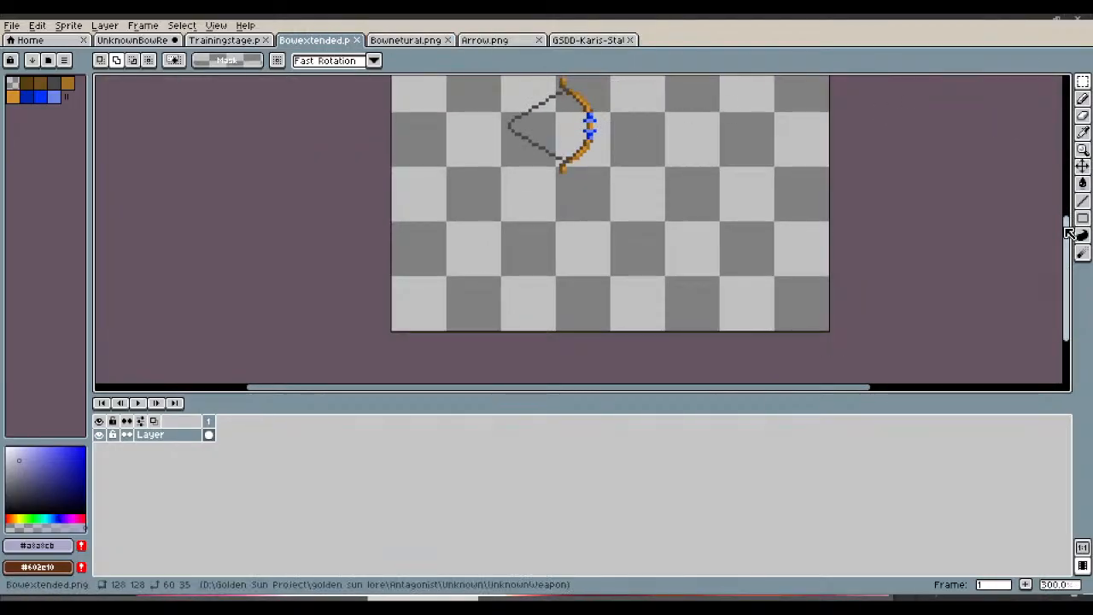
pyautogui.moveTo(1066, 230); pyautogui.dragTo(1070, 172)
pyautogui.scroll(4, 536, 238)
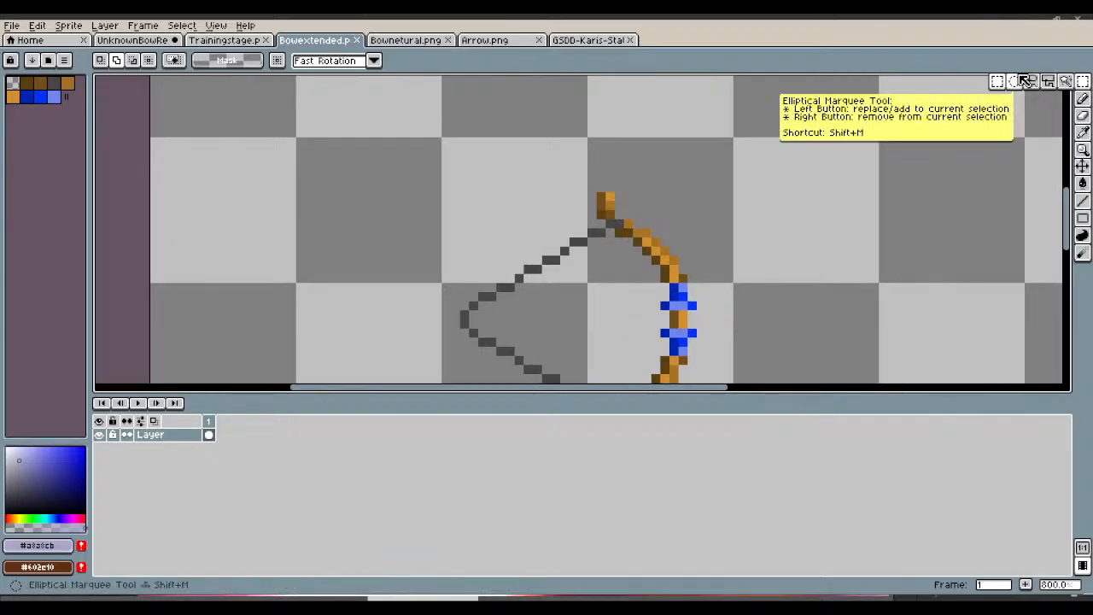
# Step: Try to rotate the upper bowstring segments by about 12 degrees after selecting them with the Magic Wand, and clear the selection
pyautogui.click(1064, 81)
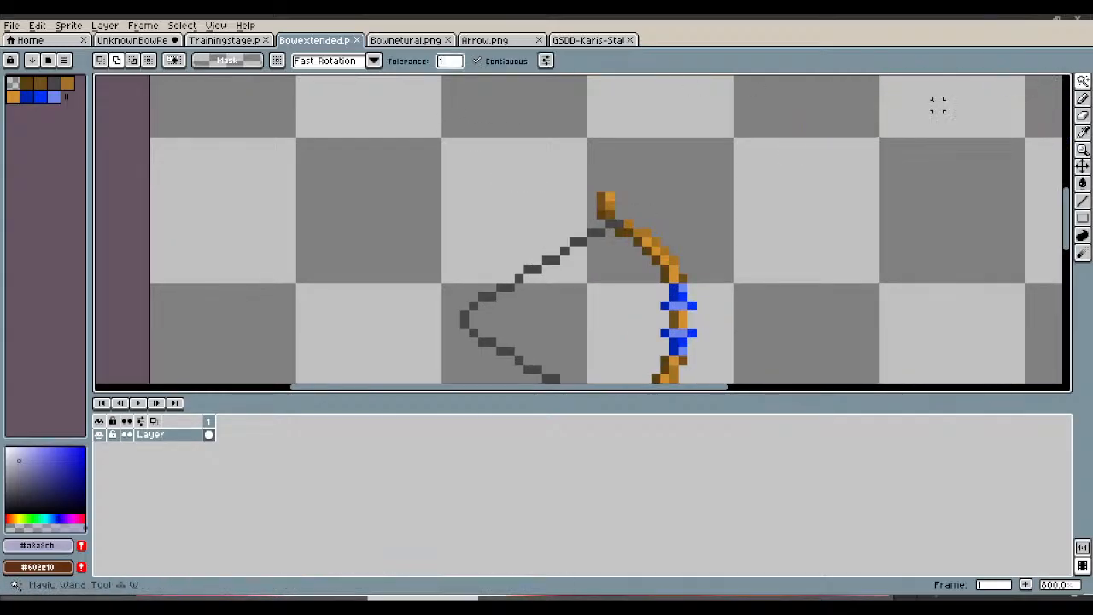
pyautogui.click(609, 224)
pyautogui.scroll(4, 595, 232)
pyautogui.keyDown('shift'); pyautogui.click(585, 238); pyautogui.keyUp('shift')
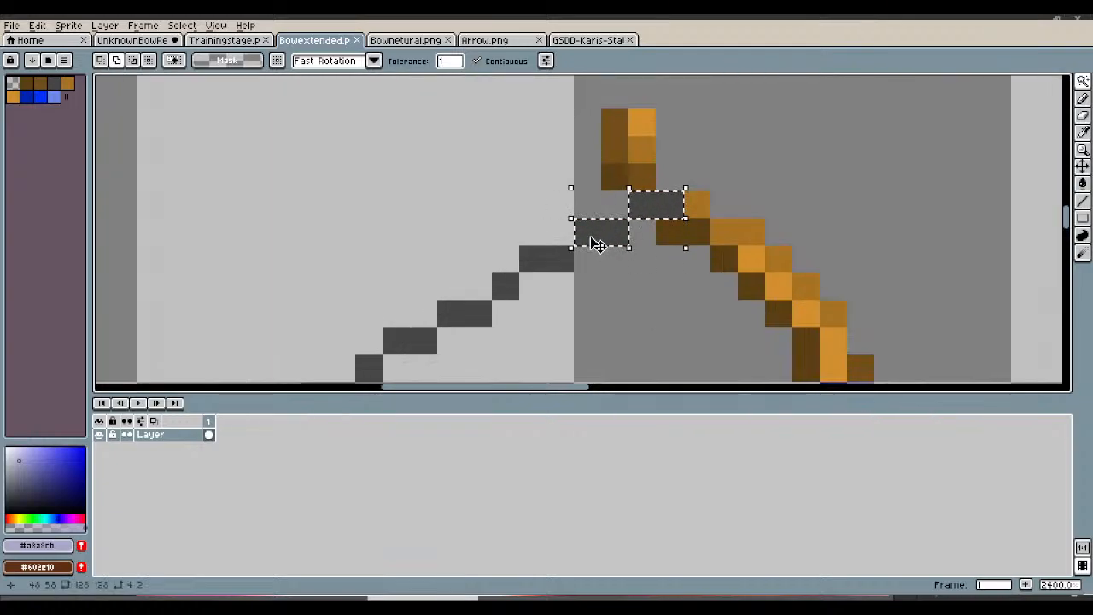
pyautogui.keyDown('shift'); pyautogui.click(554, 270); pyautogui.keyUp('shift')
pyautogui.moveTo(510, 288); pyautogui.dragTo(514, 291)
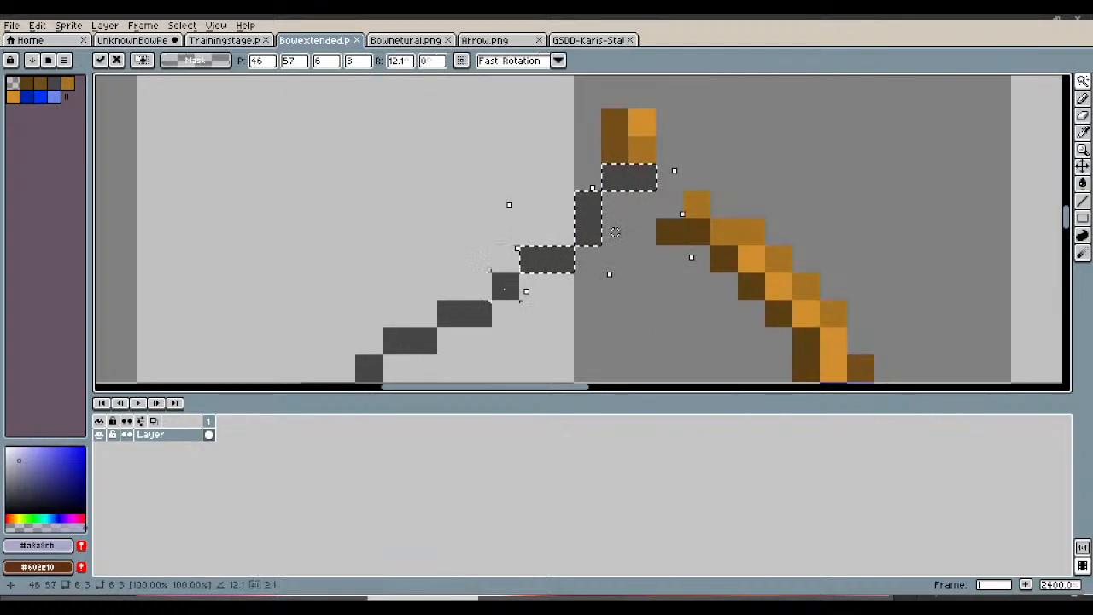
pyautogui.hotkey('ctrl', 'z')
pyautogui.hotkey('ctrl', 'd')
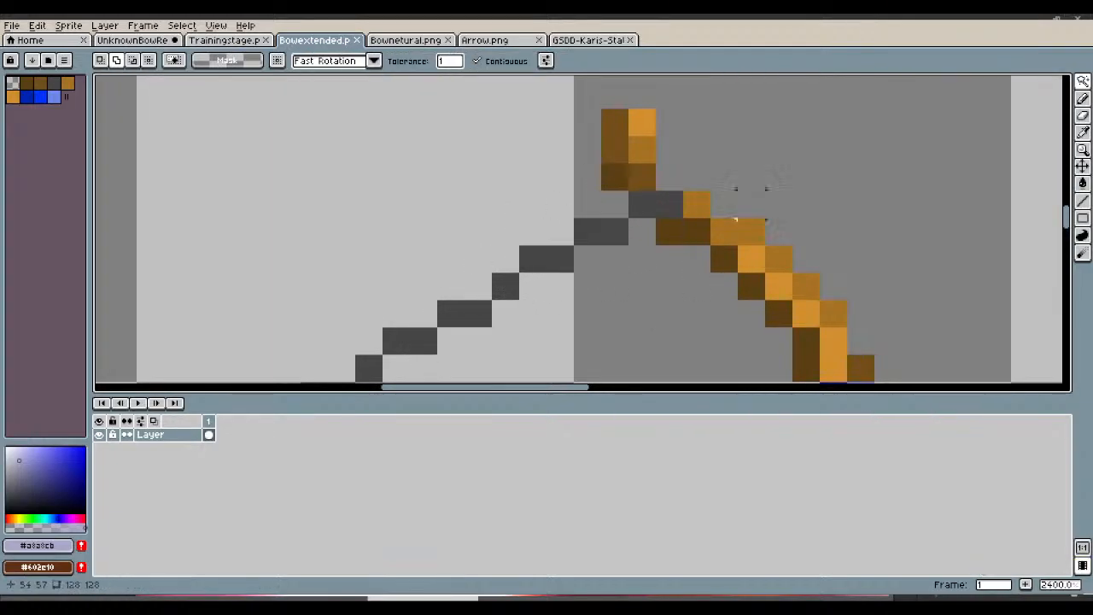
# Step: Sample the light green #9fb965 from the hair in GSDD-Karis-Status.png and return to Bowextended.png
pyautogui.press('i')
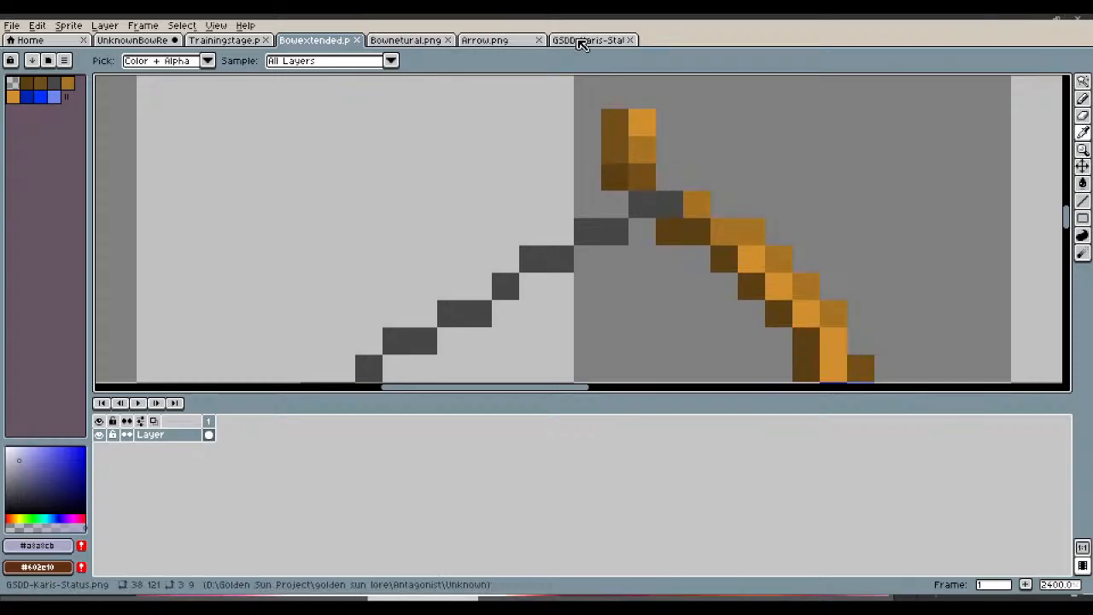
pyautogui.click(584, 40)
pyautogui.scroll(-8, 600, 151)
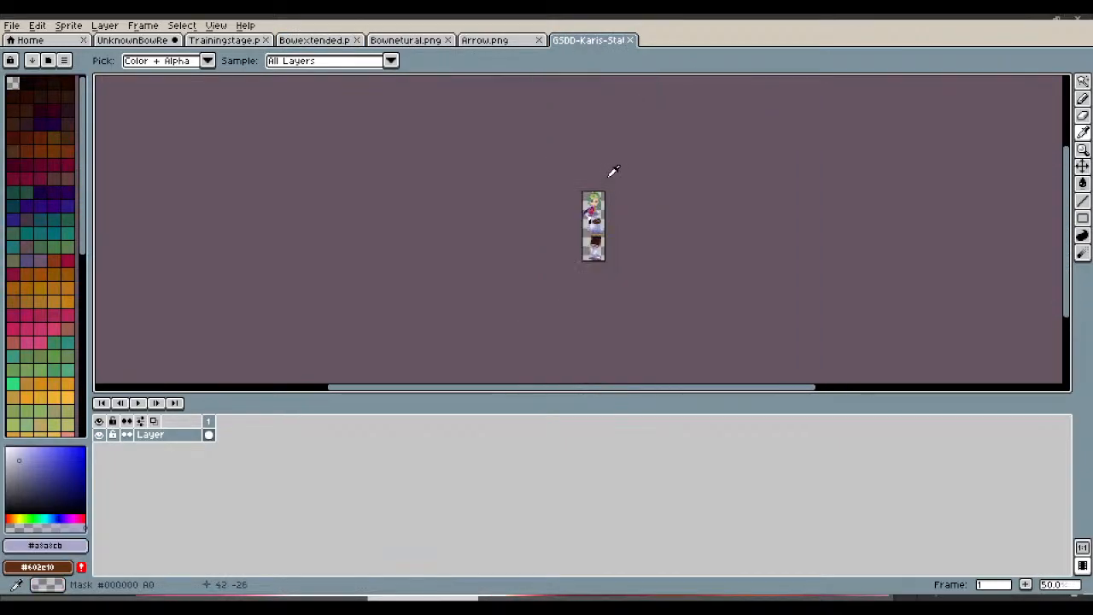
pyautogui.scroll(3, 612, 168)
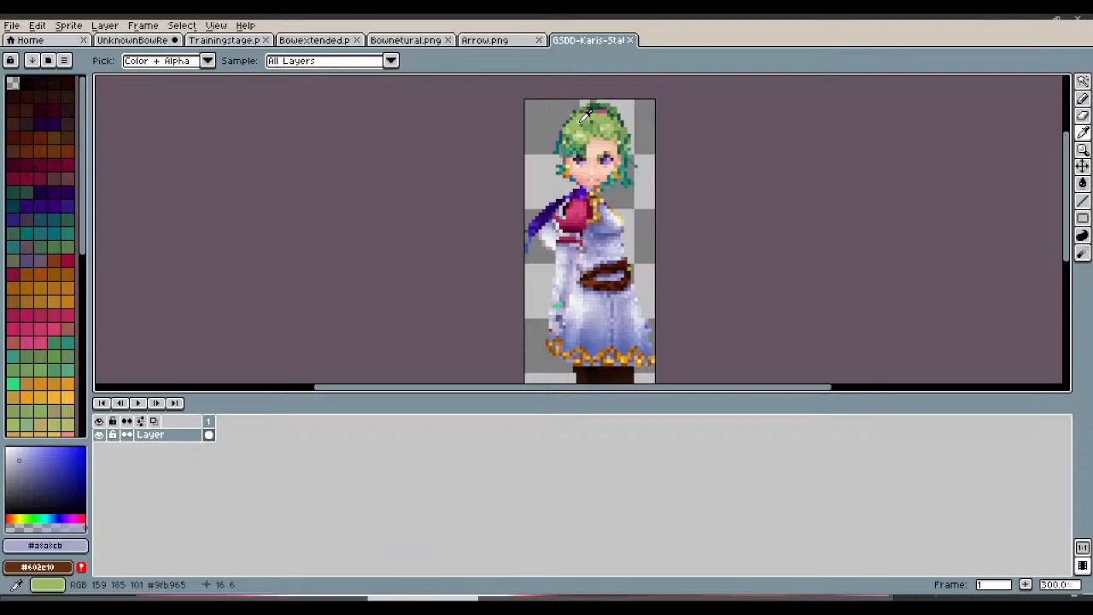
pyautogui.scroll(5, 586, 115)
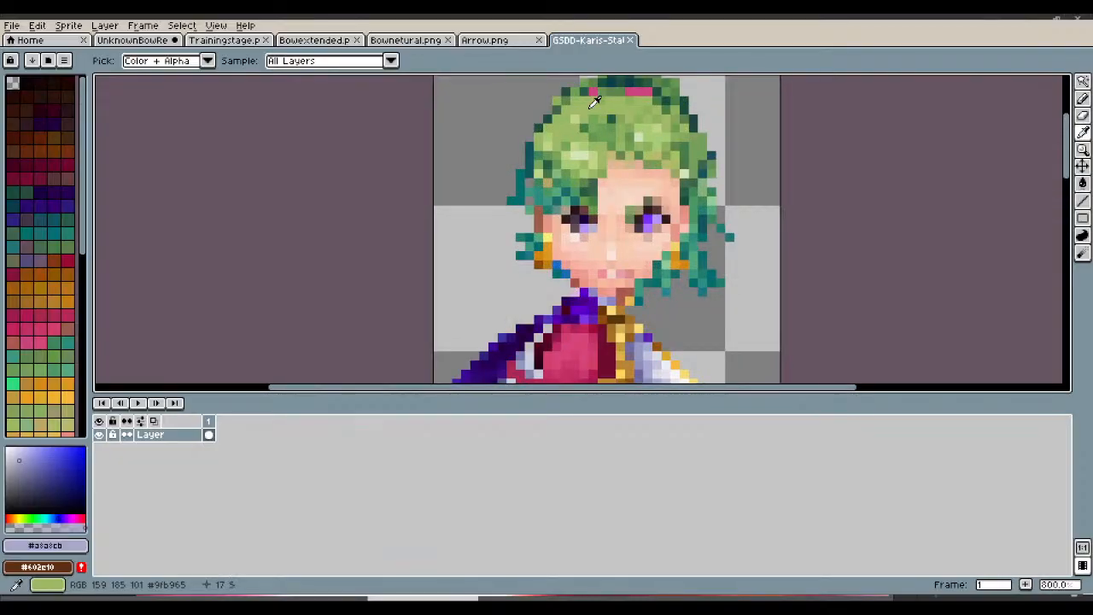
pyautogui.click(592, 105)
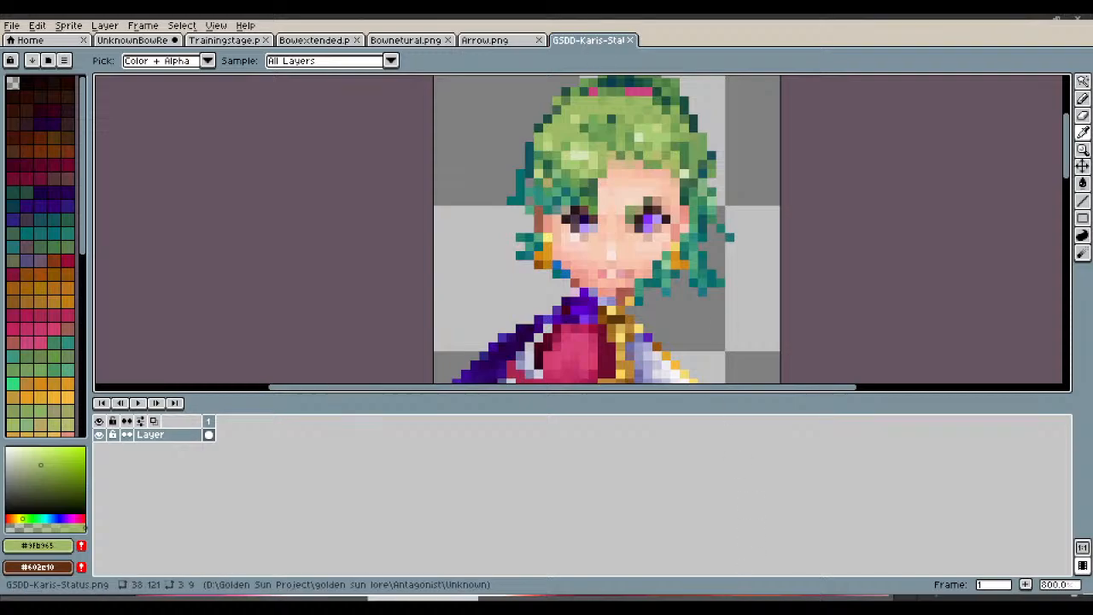
pyautogui.click(136, 40)
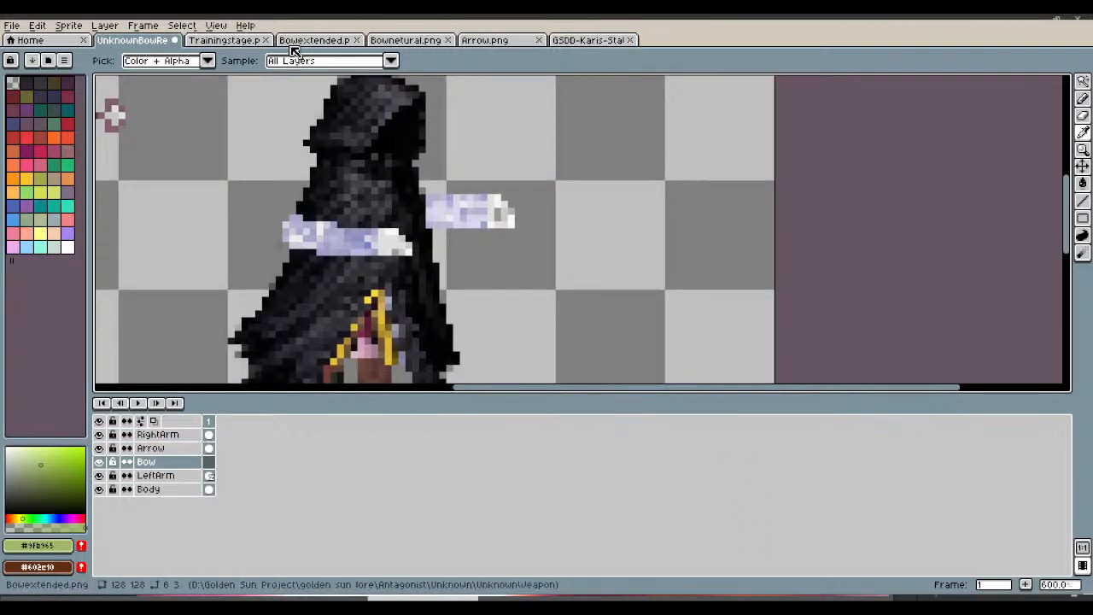
pyautogui.click(504, 42)
pyautogui.click(422, 42)
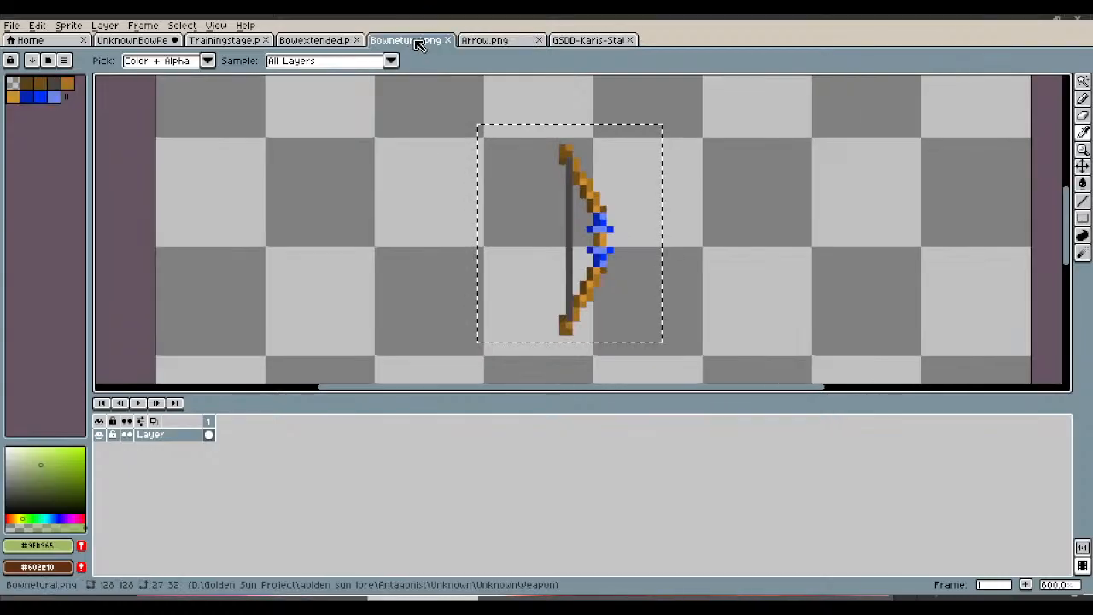
pyautogui.click(591, 43)
pyautogui.click(307, 41)
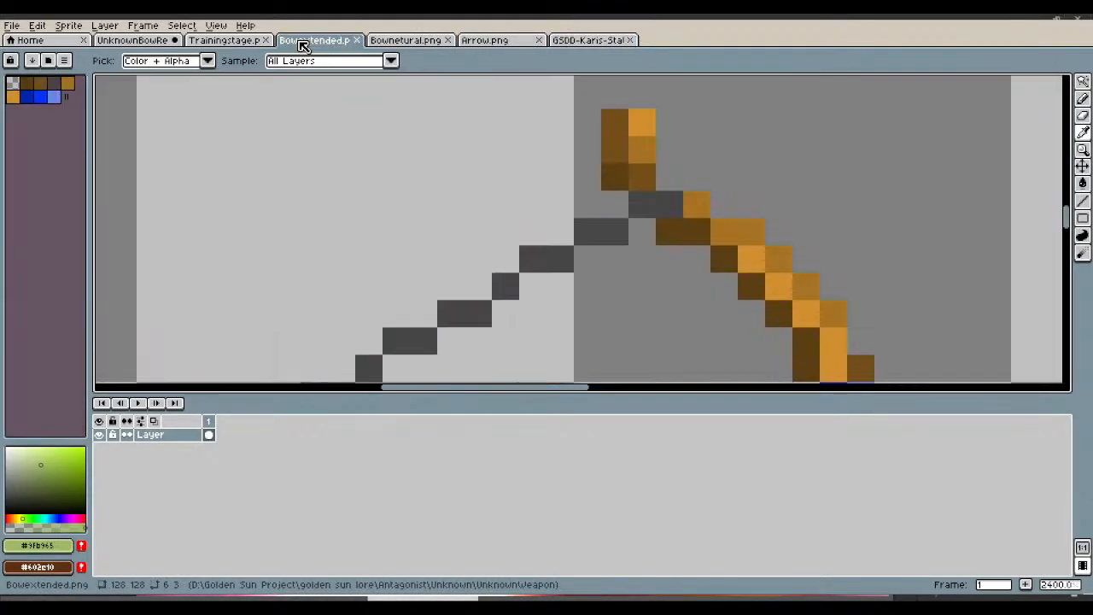
# Step: Recolour the upper half of the bowstring light green #9fb965 pixel by pixel with the Pencil, from the bow tip to the draw point
pyautogui.click(1083, 98)
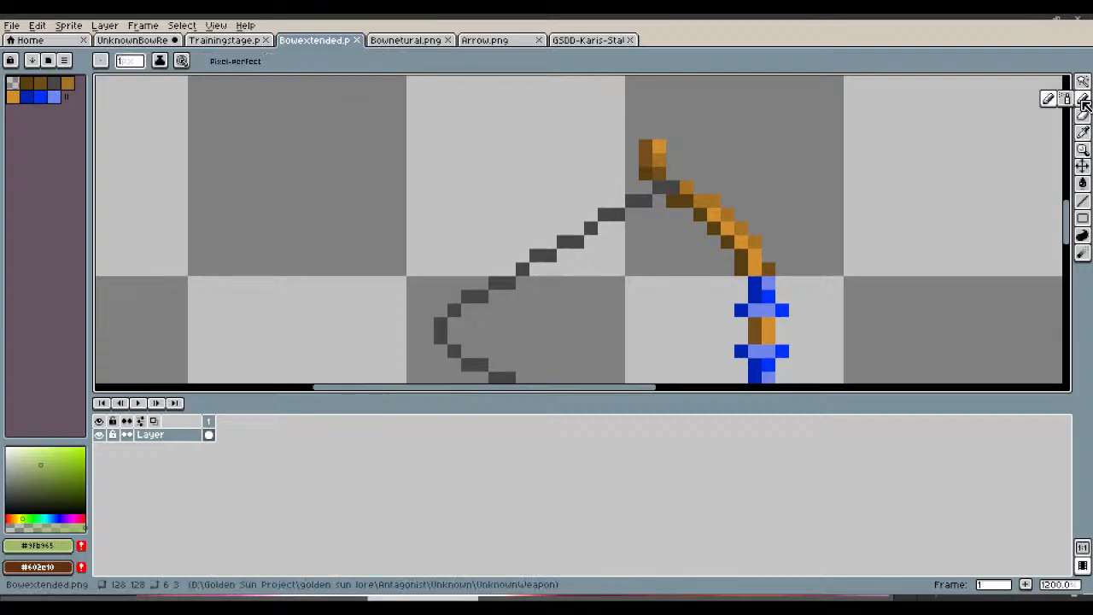
pyautogui.click(671, 190)
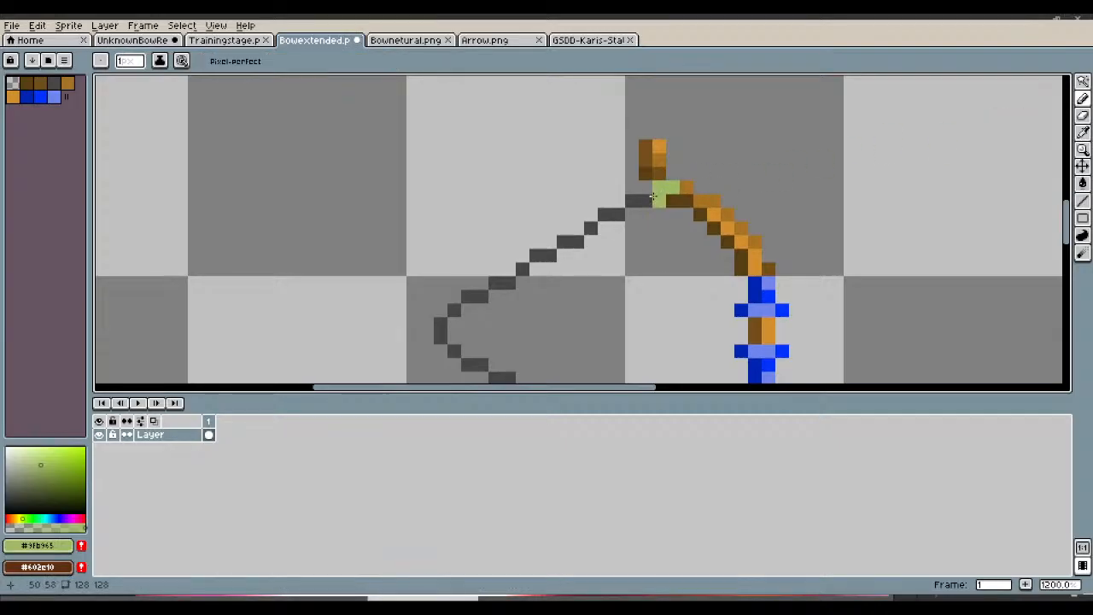
pyautogui.moveTo(653, 197); pyautogui.dragTo(593, 222)
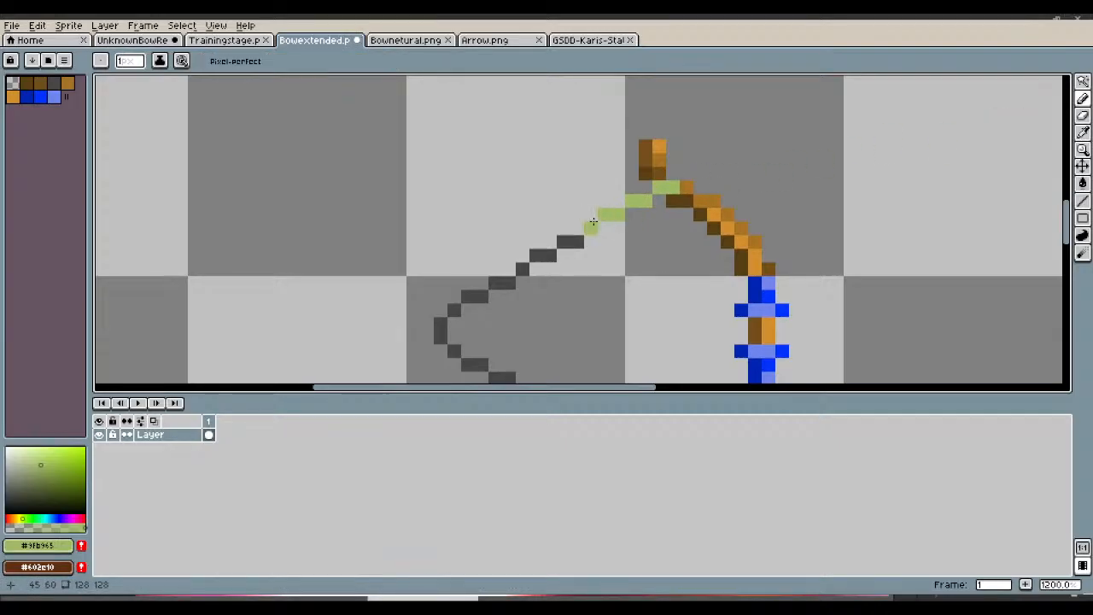
pyautogui.click(573, 241)
pyautogui.click(550, 254)
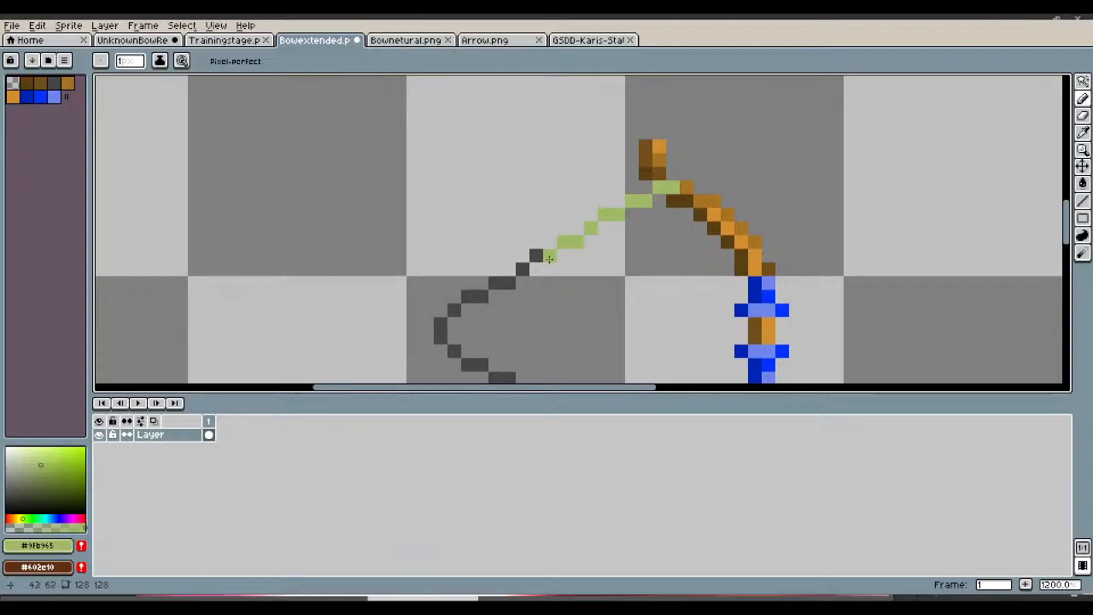
pyautogui.click(540, 259)
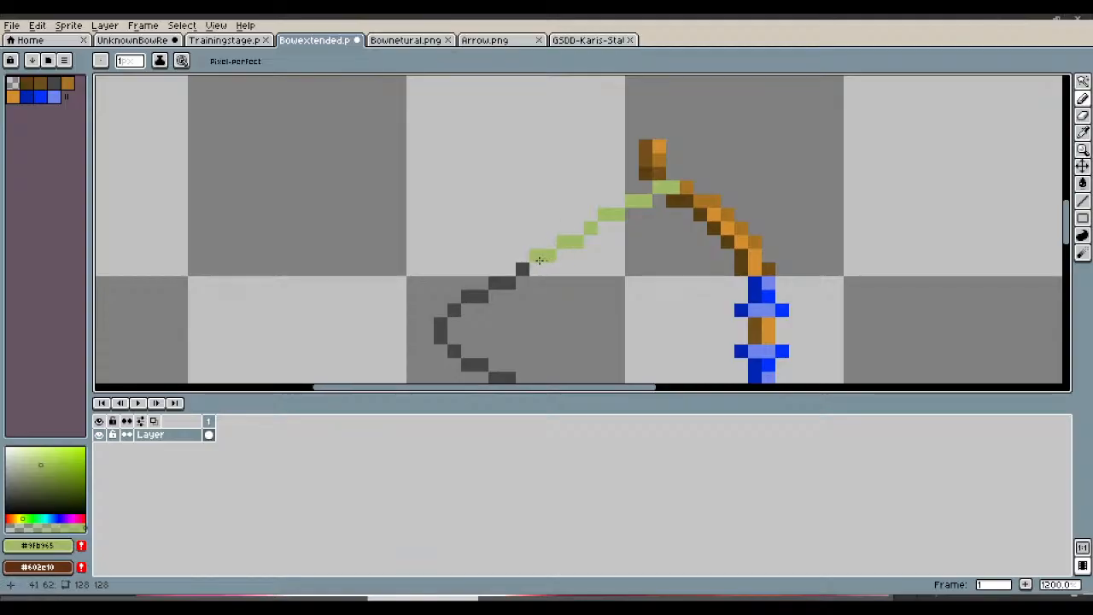
pyautogui.click(483, 298)
pyautogui.click(454, 309)
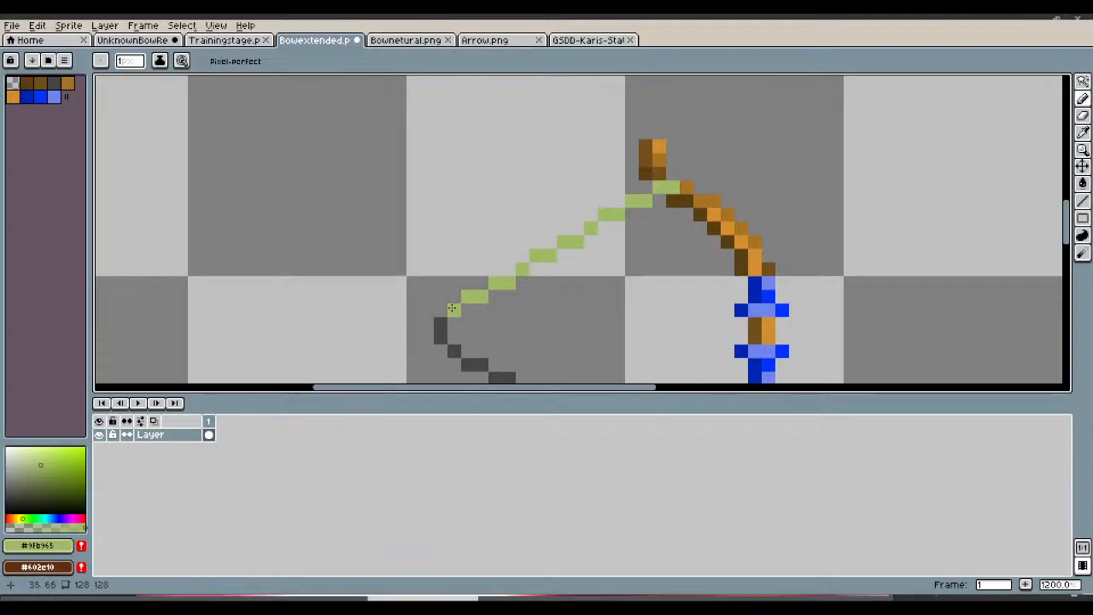
pyautogui.click(441, 323)
pyautogui.scroll(-8, 444, 333)
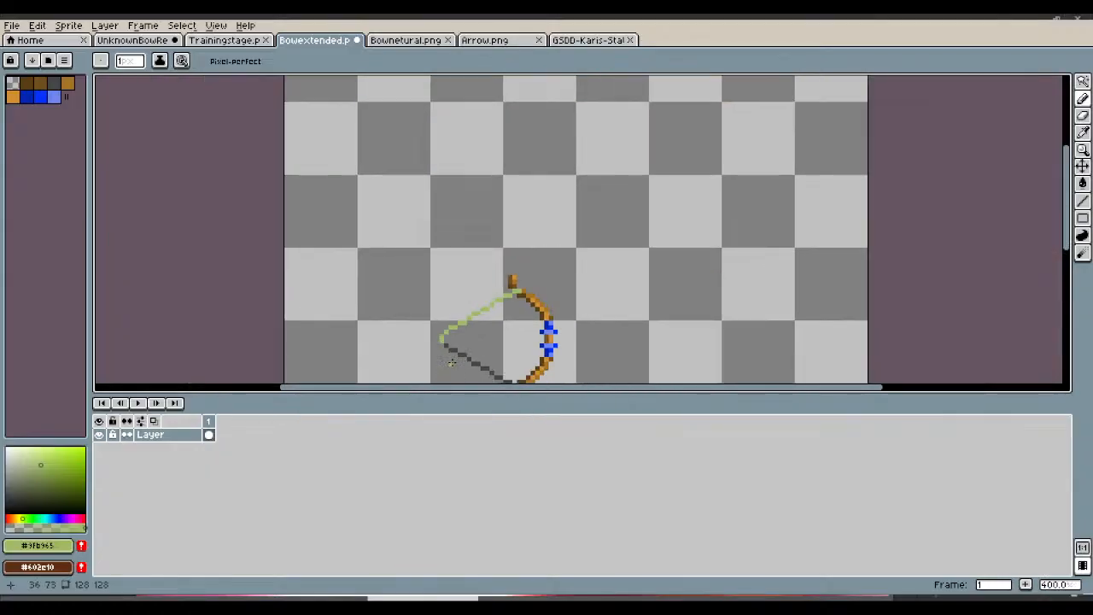
# Step: Recolour the lower half of the bowstring light green #9fb965 down to the lower bow tip and save Bowextended.png
pyautogui.scroll(5, 466, 321)
pyautogui.scroll(4, 420, 149)
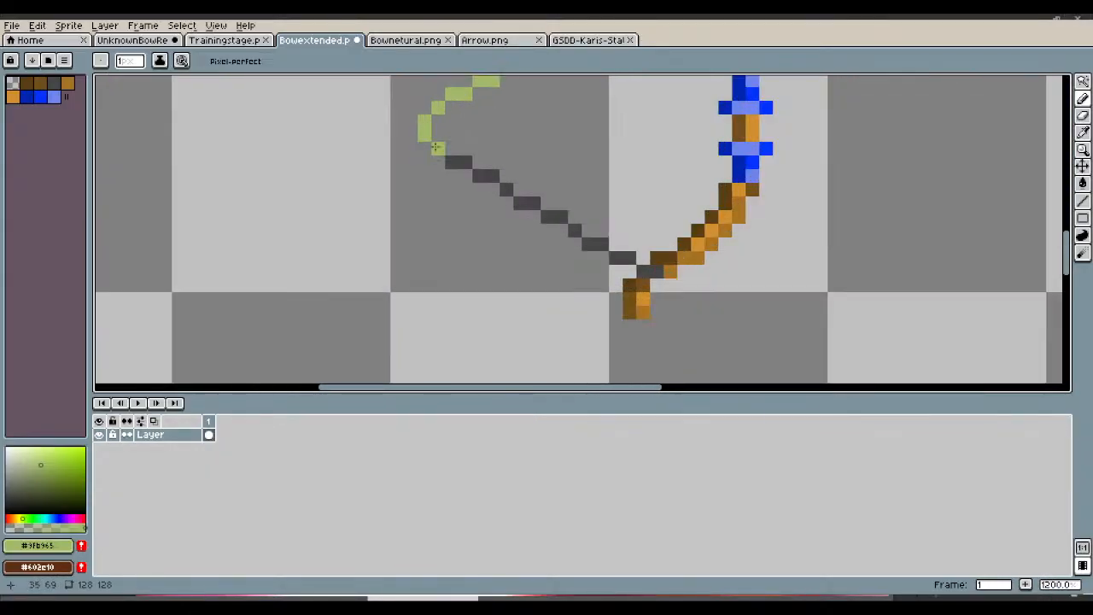
pyautogui.click(498, 171)
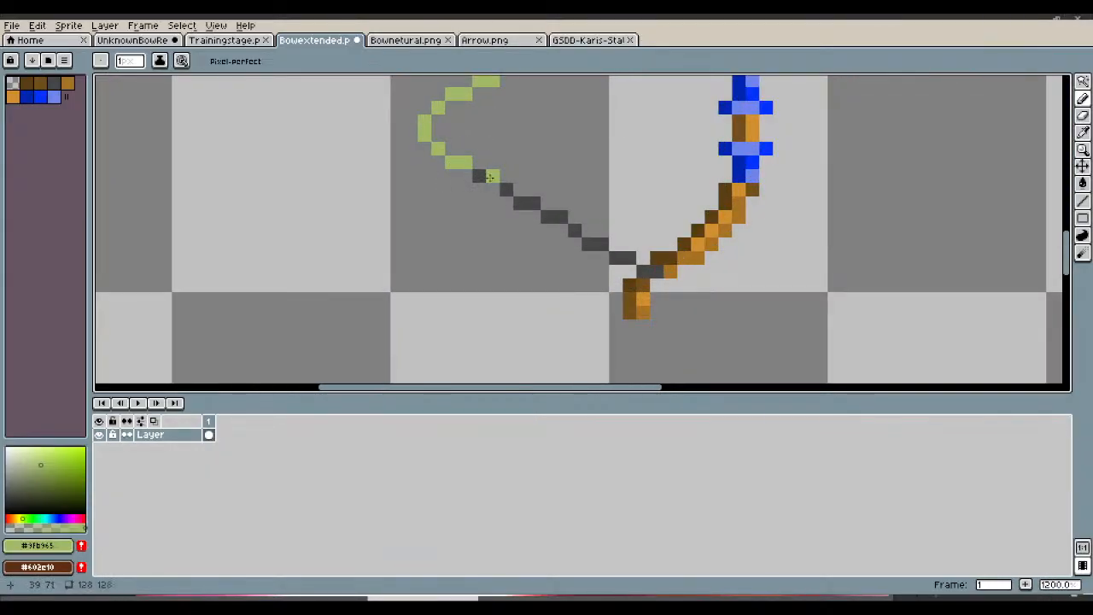
pyautogui.click(532, 202)
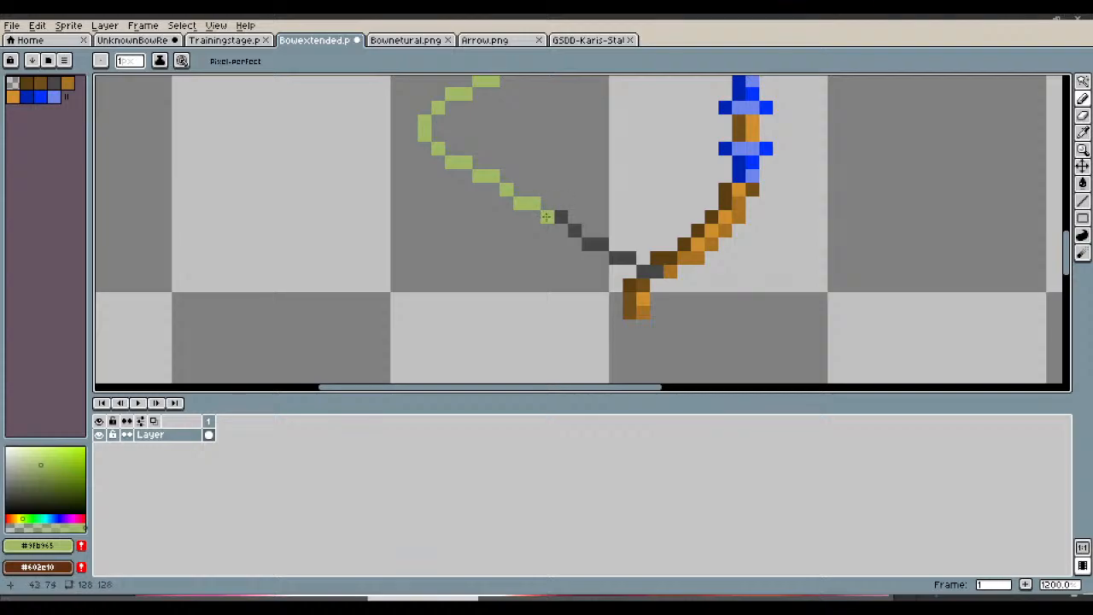
pyautogui.click(598, 244)
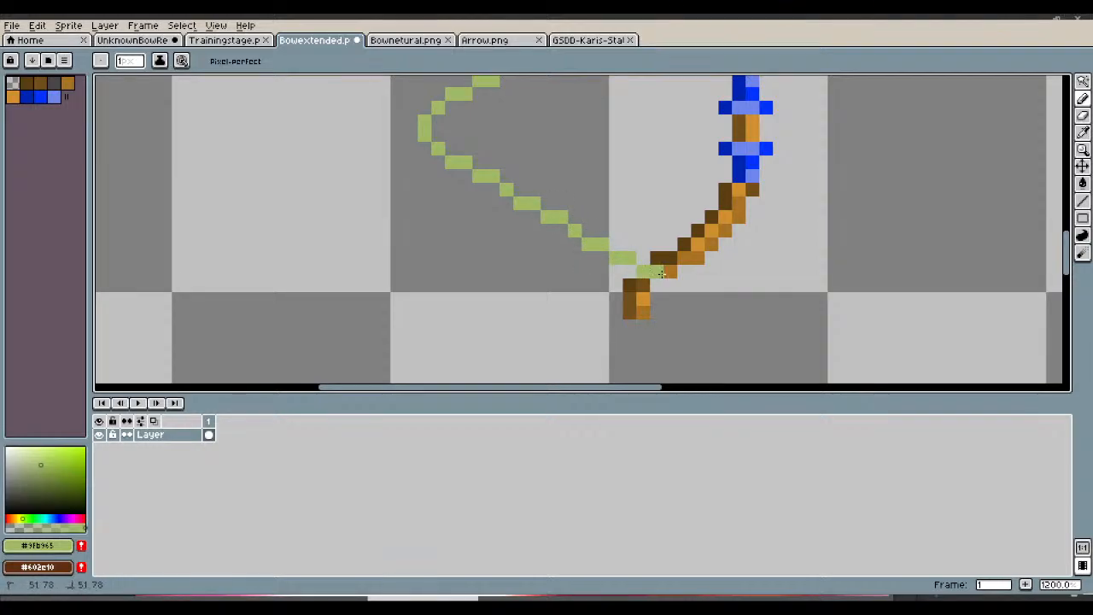
pyautogui.scroll(-5, 663, 244)
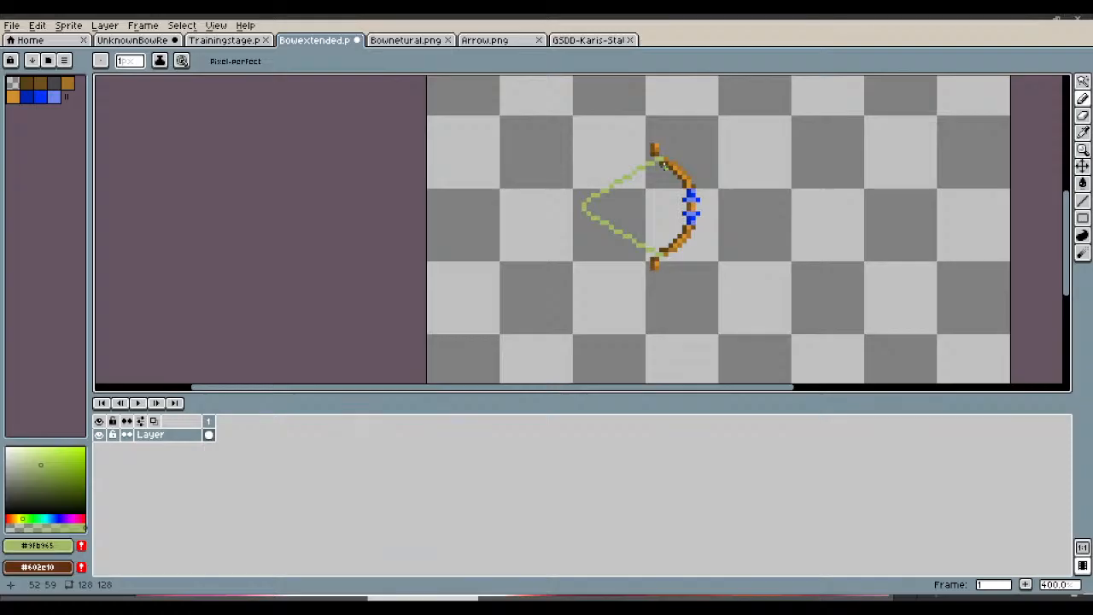
pyautogui.click(12, 25)
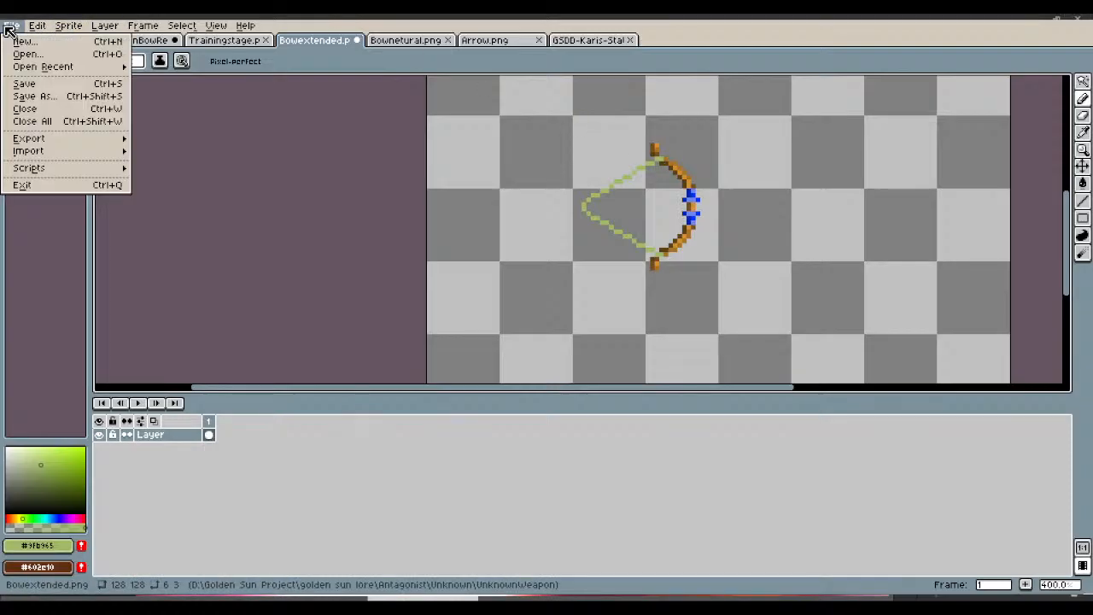
pyautogui.click(27, 87)
# Step: Copy the whole drawn bow with a 46 by 38 pixel rectangular selection and return to the cloaked archer sprite
pyautogui.click(1082, 81)
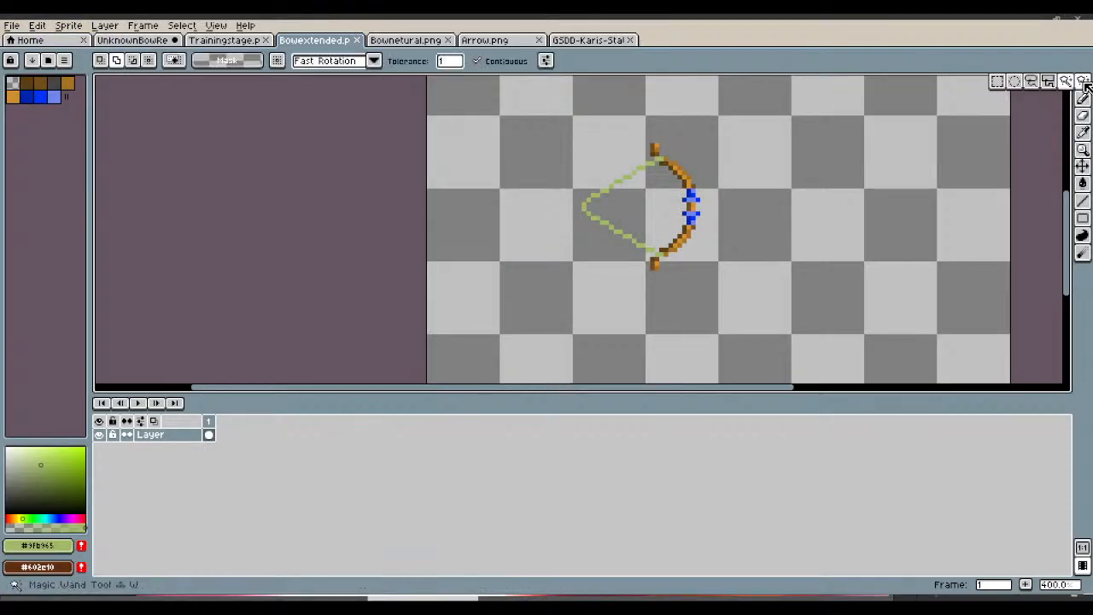
pyautogui.click(996, 80)
pyautogui.moveTo(537, 122); pyautogui.dragTo(751, 299)
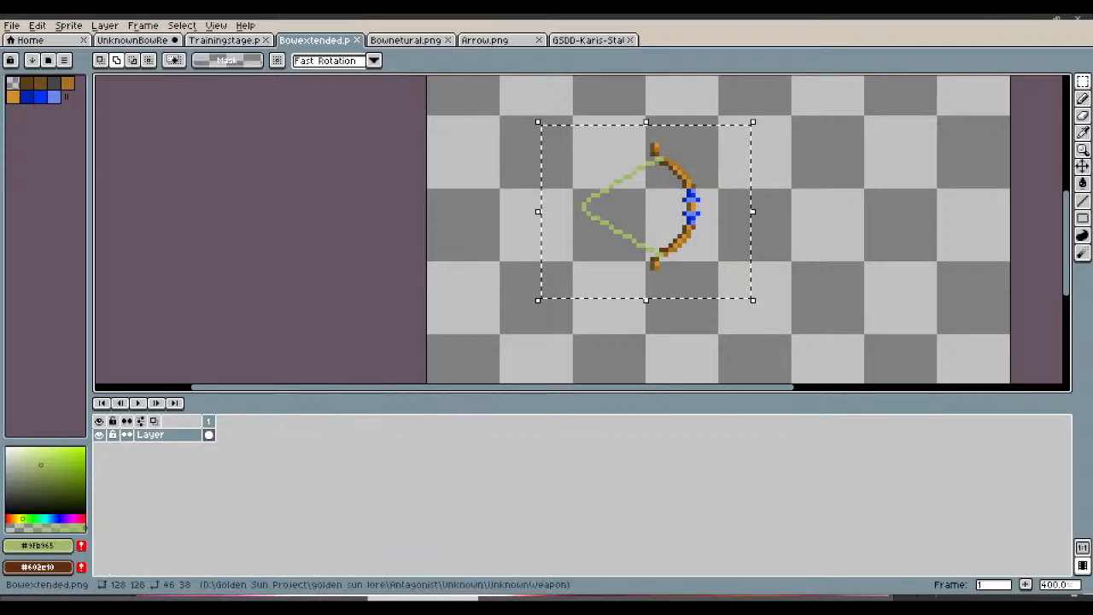
pyautogui.click(144, 43)
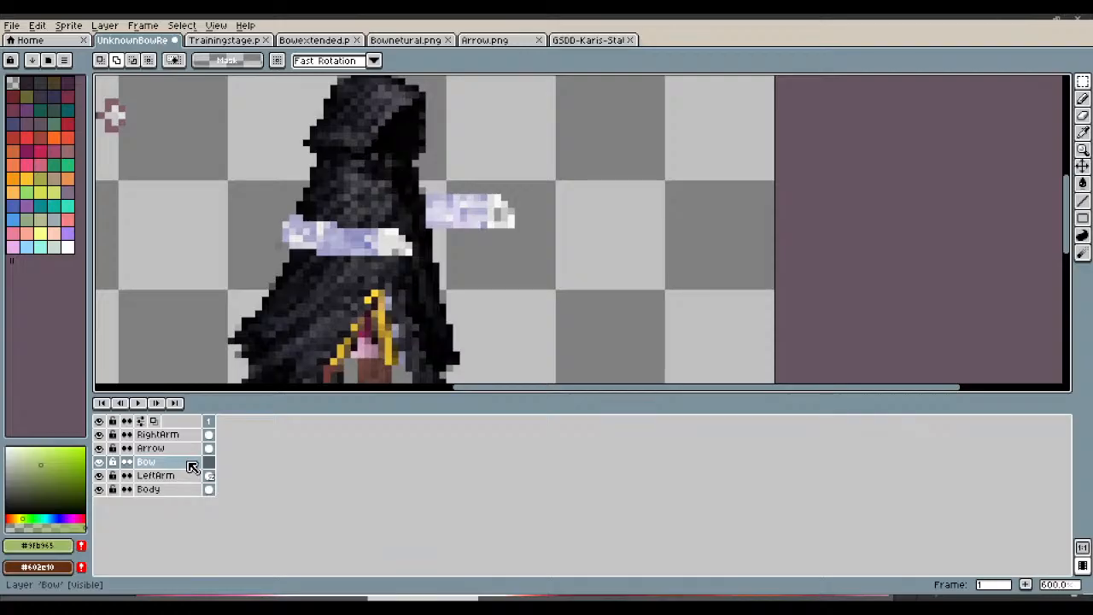
# Step: Try to paste the recoloured bow beyond the outstretched arm on the Bow layer, scaled to 33 by 36 pixels
pyautogui.hotkey('ctrl', 'v')
pyautogui.moveTo(361, 313); pyautogui.dragTo(739, 205)
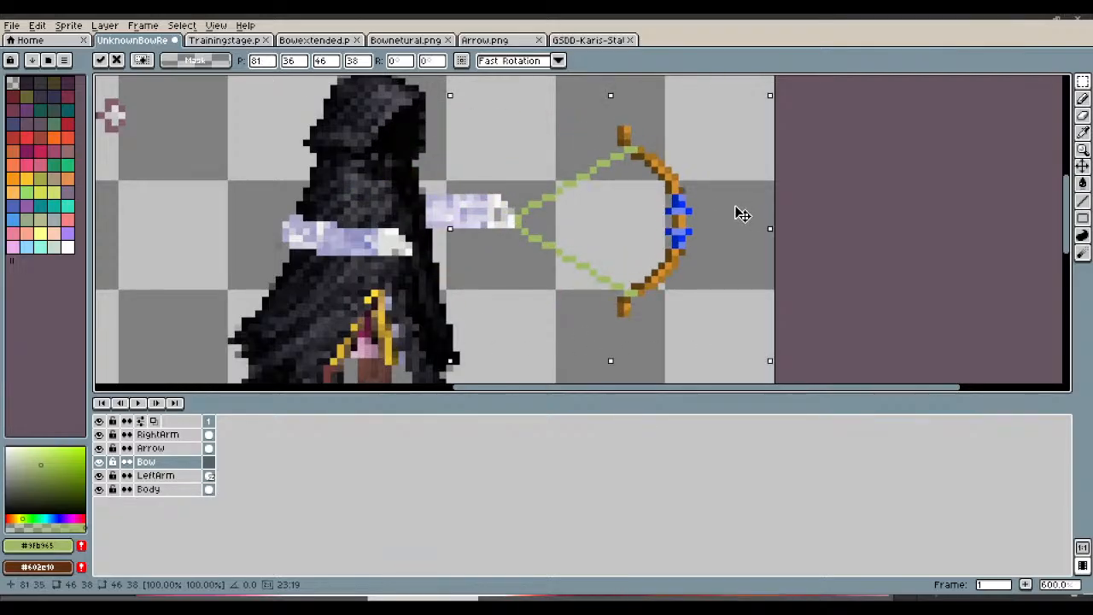
pyautogui.moveTo(451, 220); pyautogui.dragTo(540, 229)
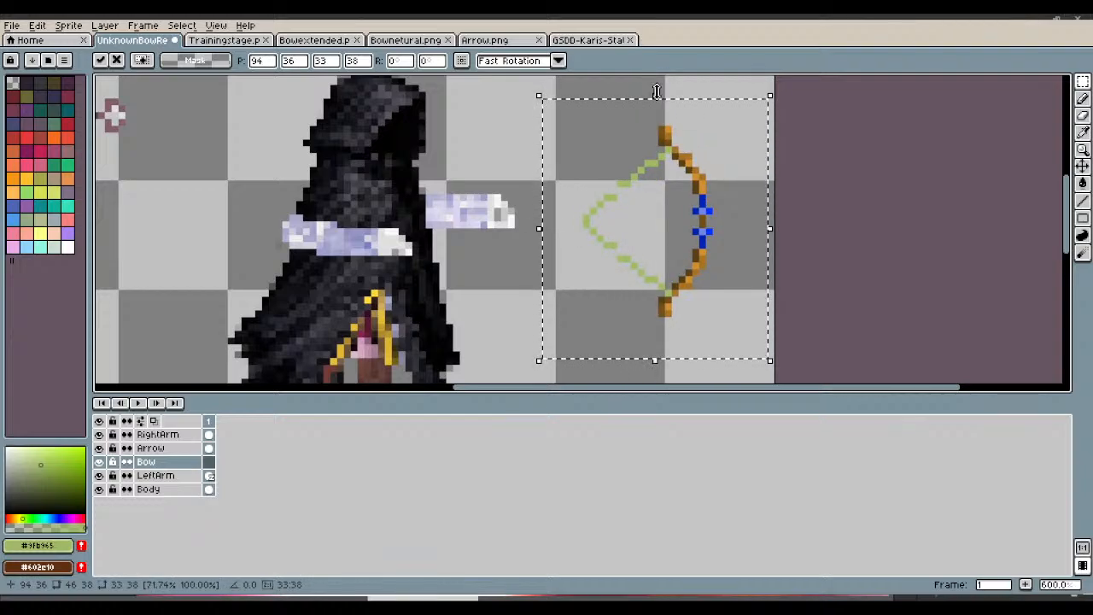
pyautogui.moveTo(656, 91)
pyautogui.mouseDown()
pyautogui.moveTo(664, 115)
pyautogui.moveTo(657, 109)
pyautogui.mouseUp()
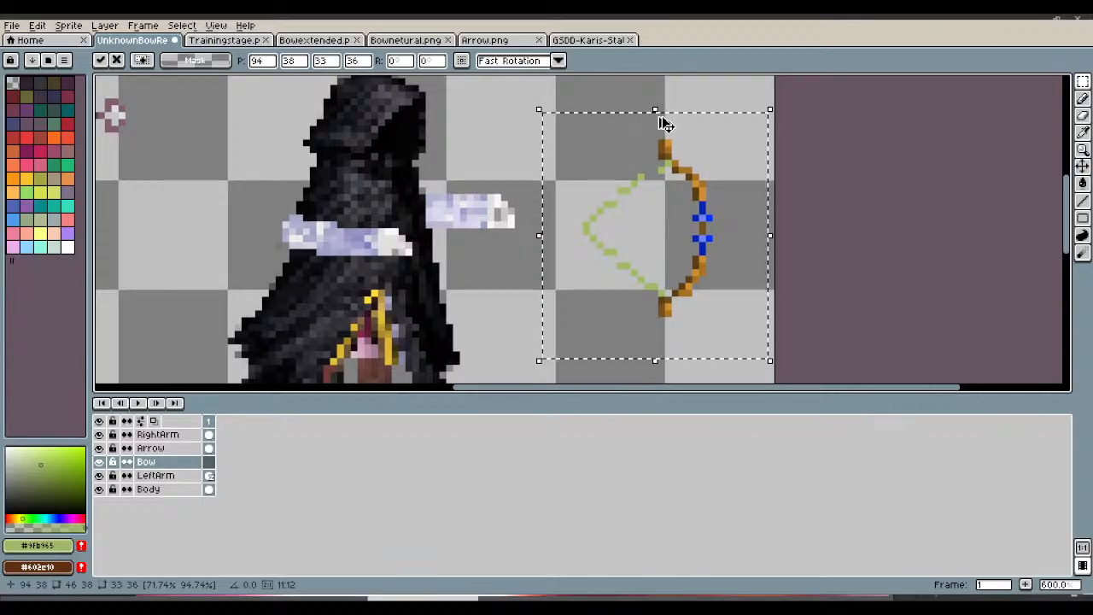
pyautogui.hotkey('ctrl', 'z')
# Step: Paste the green-stringed bow on the Bow layer, narrow it to 34 by 38 pixels and place its grip over the outstretched hand
pyautogui.hotkey('ctrl', 'v')
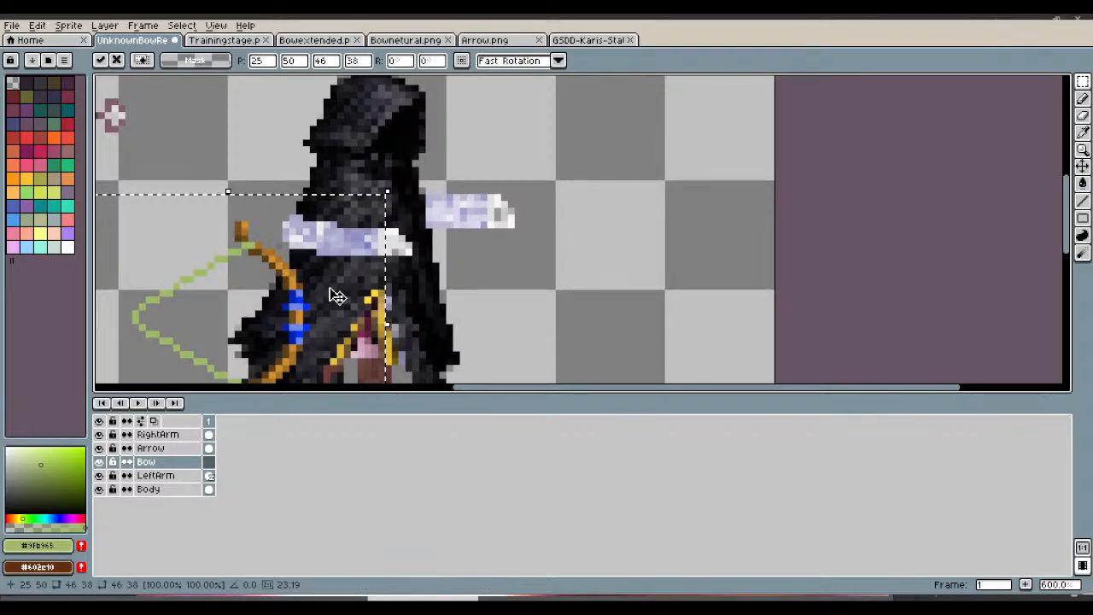
pyautogui.moveTo(336, 296); pyautogui.dragTo(537, 185)
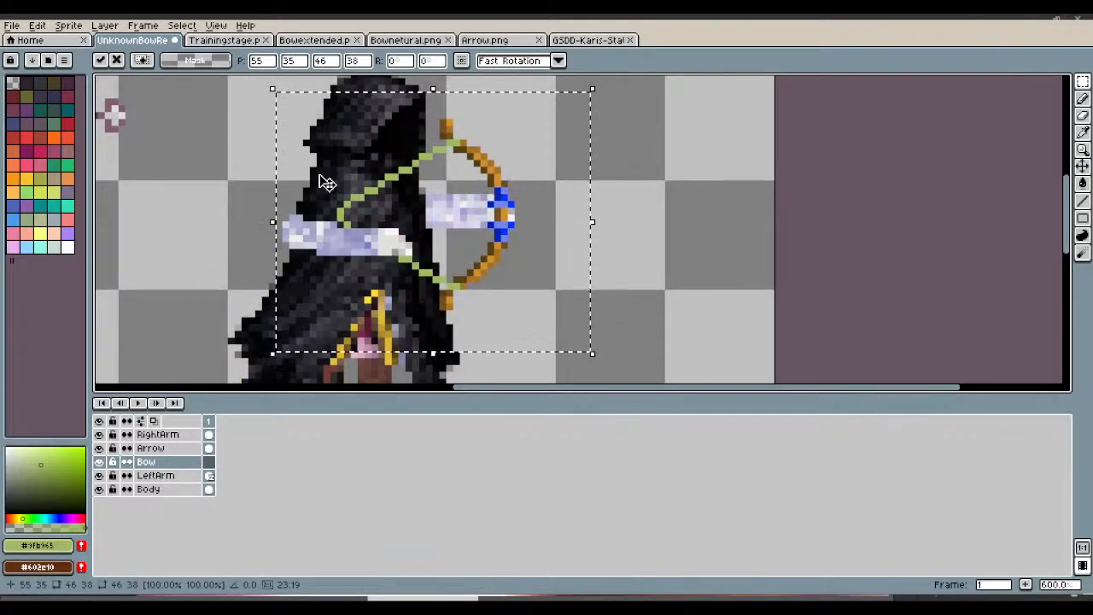
pyautogui.moveTo(270, 223); pyautogui.dragTo(356, 224)
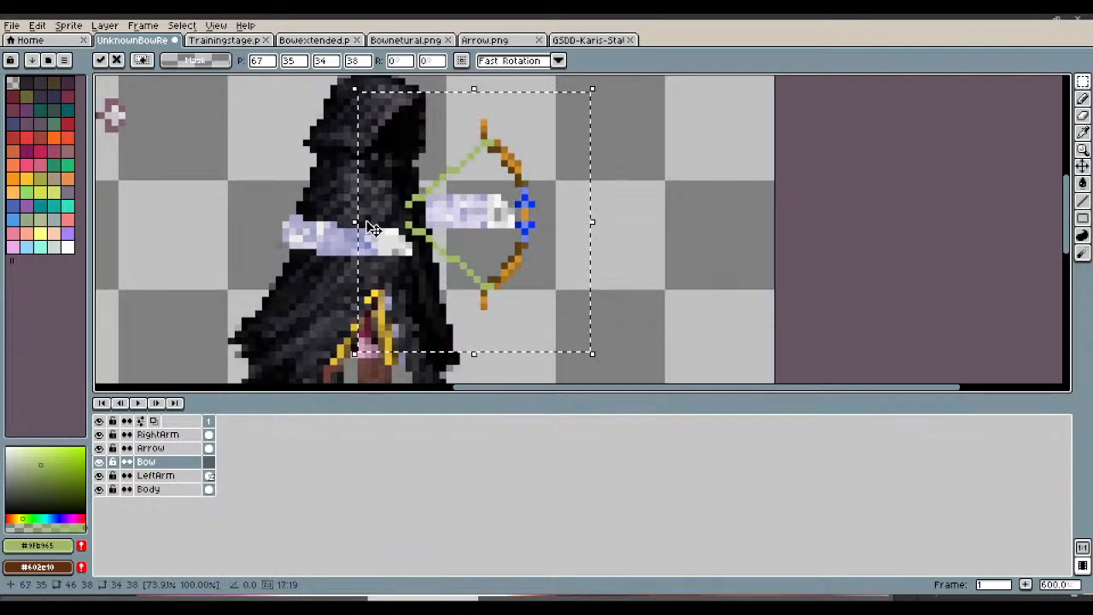
pyautogui.moveTo(465, 240); pyautogui.dragTo(444, 246)
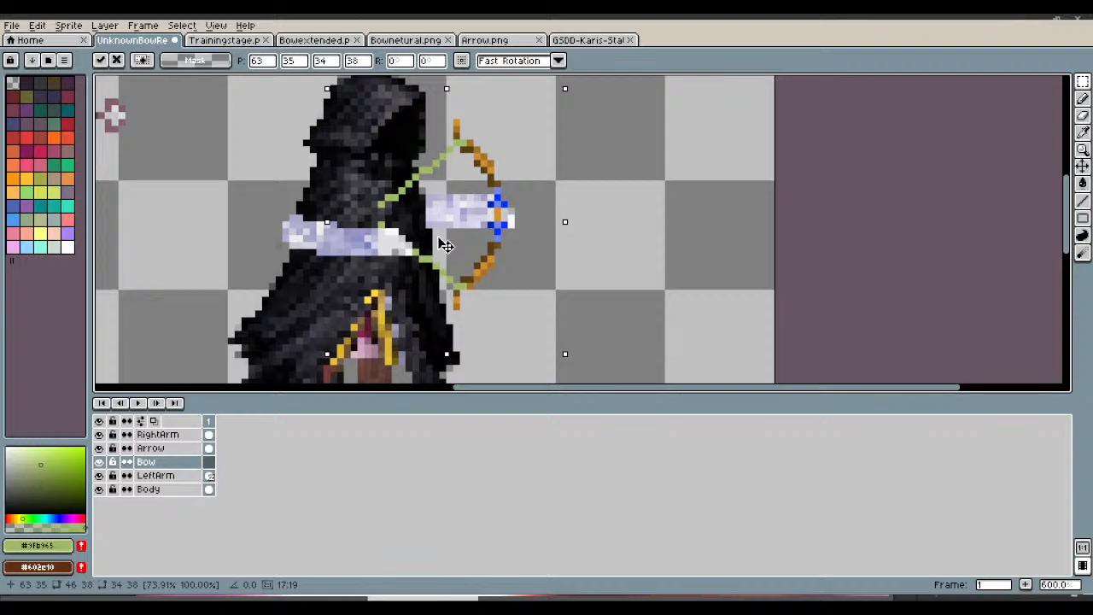
pyautogui.click(165, 462)
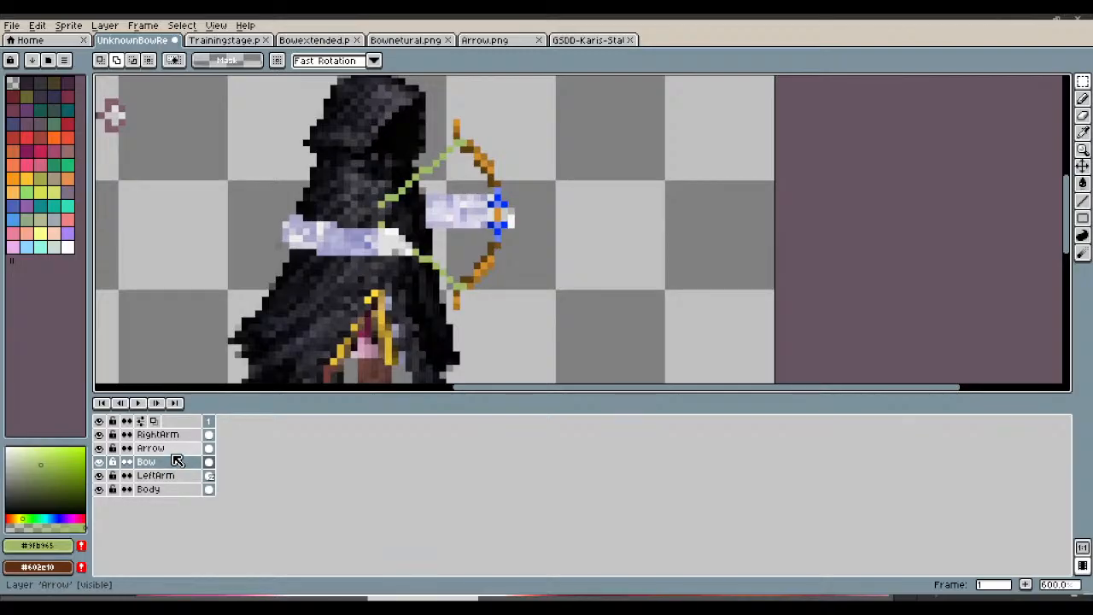
pyautogui.scroll(-3, 175, 287)
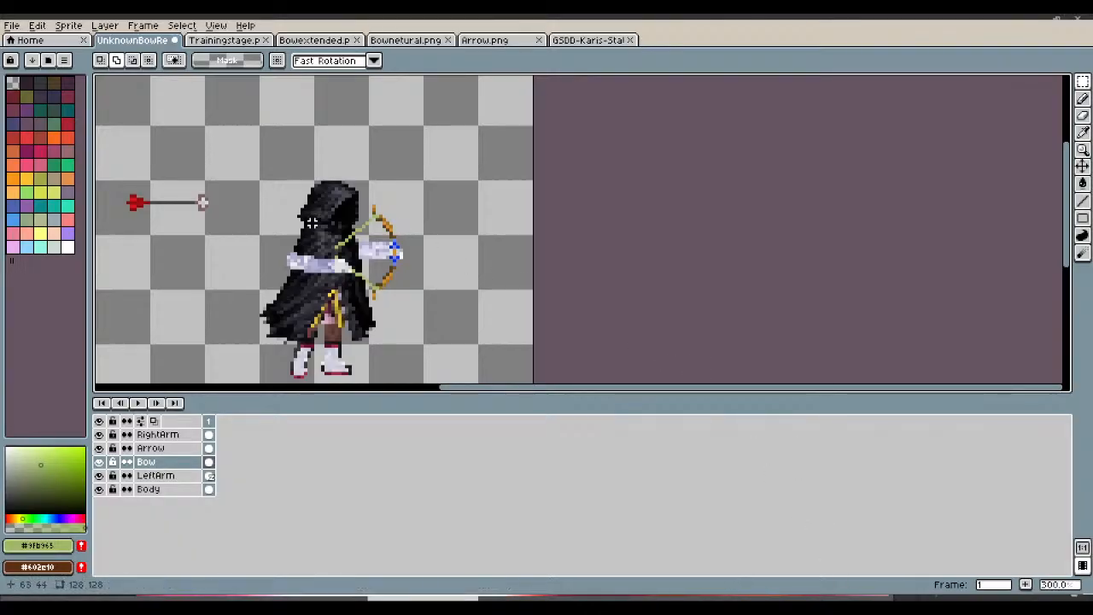
# Step: Move the arrow on the Arrow layer about 70 pixels right and 14 pixels down, across the bow grip at the outstretched hand
pyautogui.click(154, 447)
pyautogui.scroll(3, 181, 196)
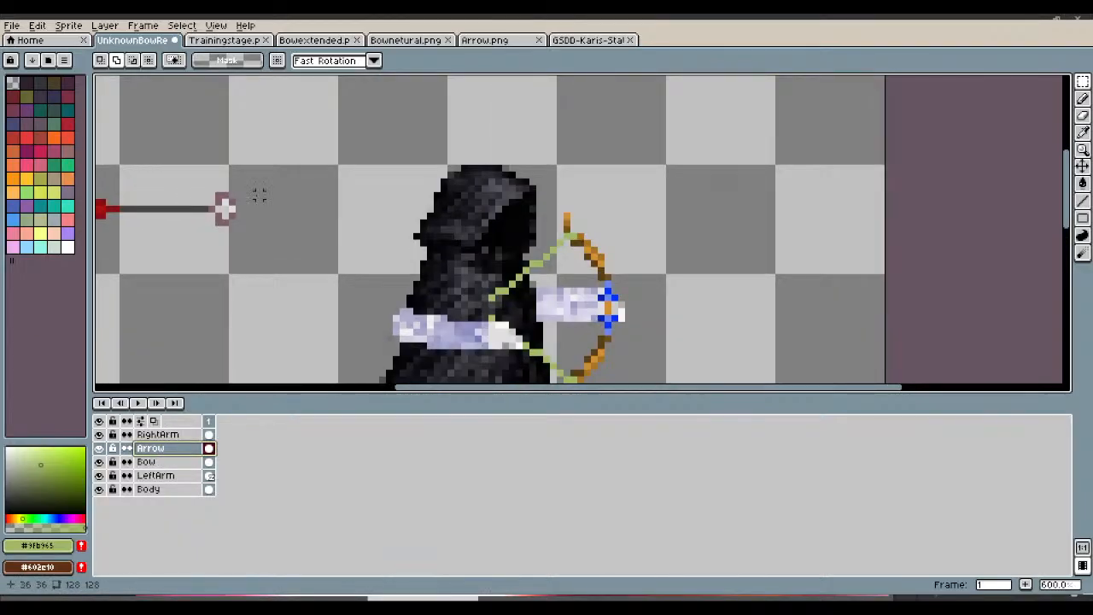
pyautogui.click(1081, 166)
pyautogui.moveTo(202, 220)
pyautogui.mouseDown()
pyautogui.moveTo(672, 303)
pyautogui.moveTo(652, 302)
pyautogui.moveTo(677, 295)
pyautogui.moveTo(700, 312)
pyautogui.moveTo(688, 305)
pyautogui.mouseUp()
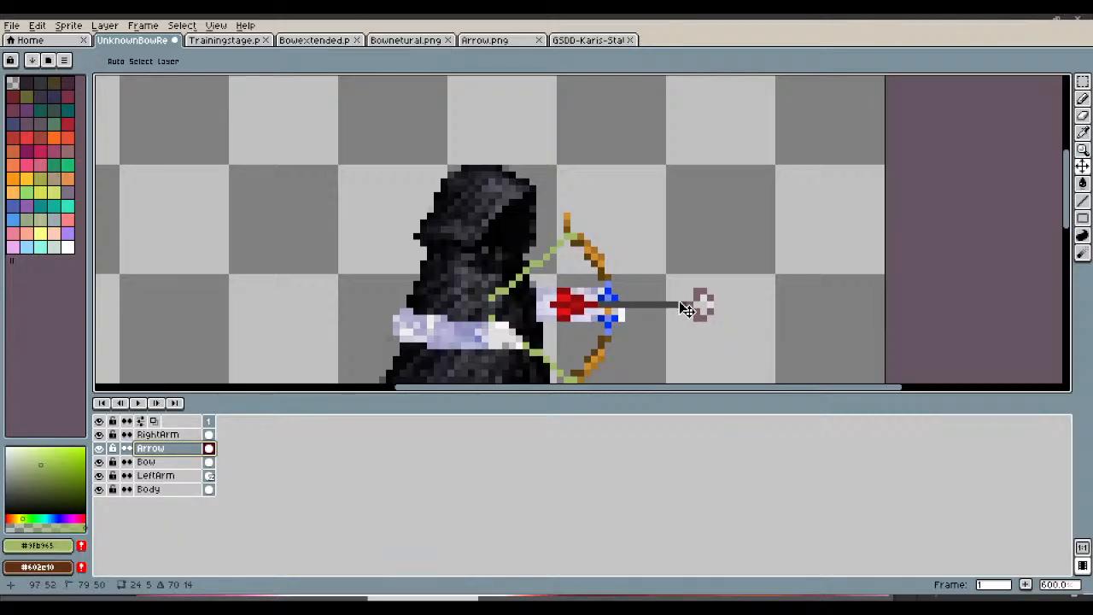
# Step: Adjust the arrow on the Arrow layer so its fletching meets the cloak's front edge and its shaft crosses the bow grip
pyautogui.scroll(-4, 687, 305)
pyautogui.scroll(1, 665, 381)
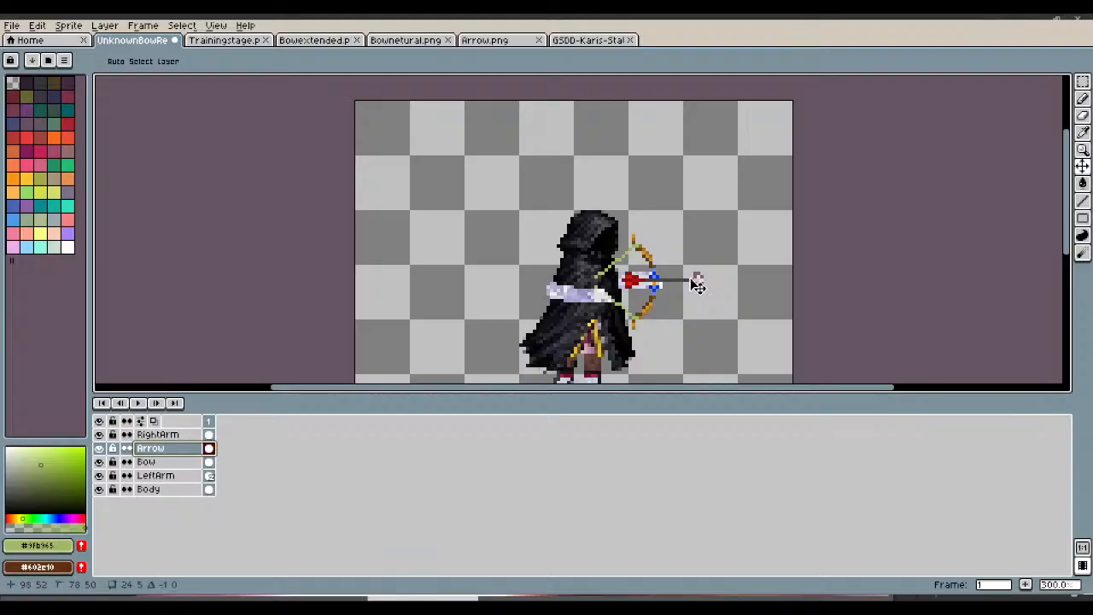
pyautogui.moveTo(696, 286); pyautogui.dragTo(661, 290)
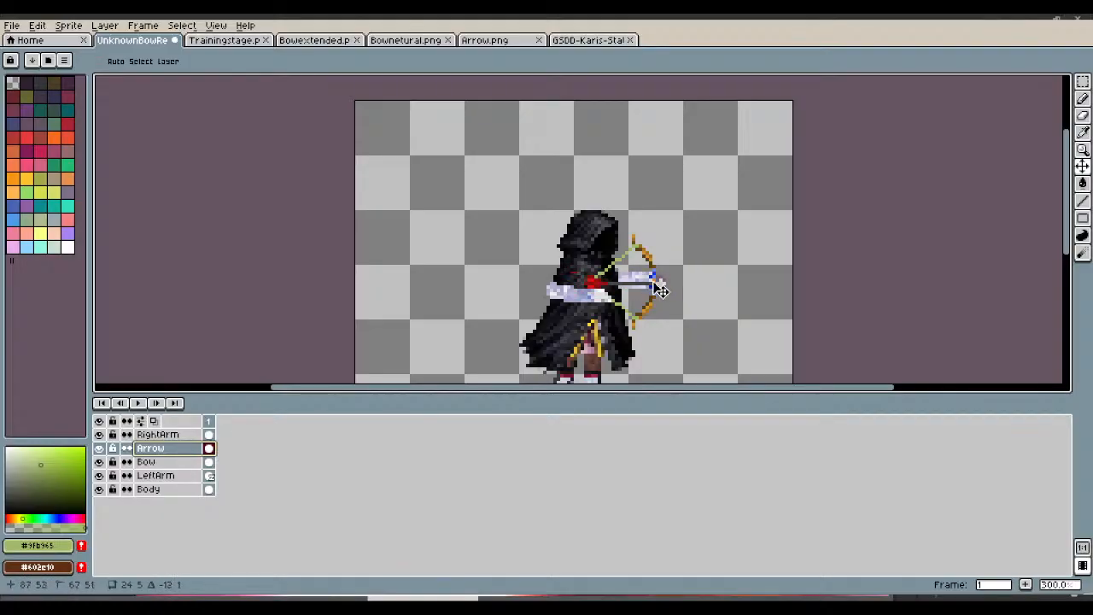
pyautogui.scroll(2, 661, 290)
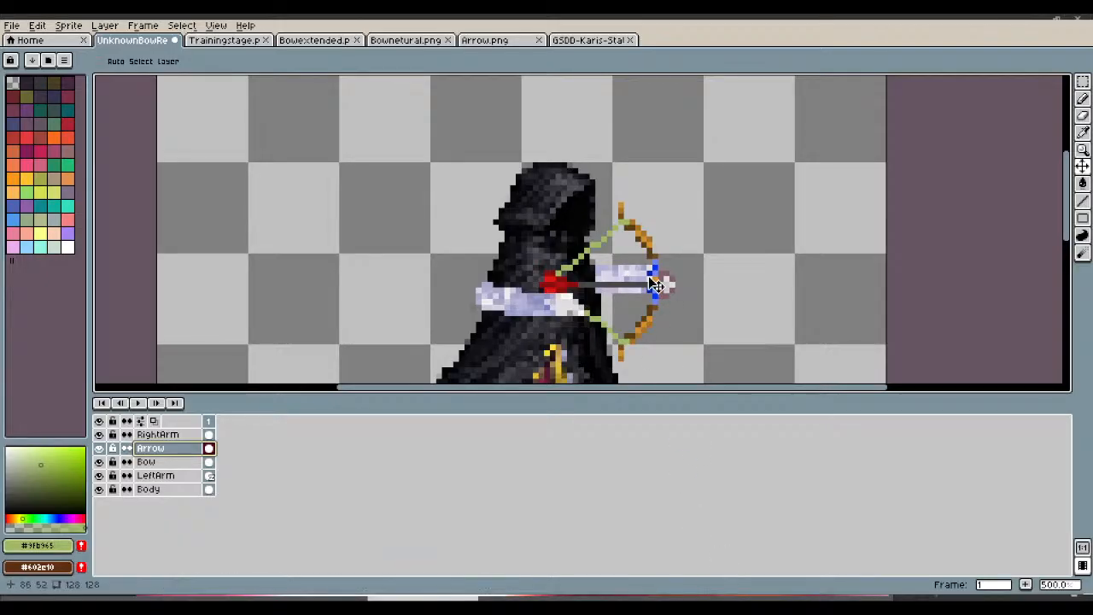
pyautogui.moveTo(611, 292); pyautogui.dragTo(661, 281)
pyautogui.scroll(2, 665, 293)
# Step: Try moving the arm on the RightArm layer 5 pixels right and 5 pixels up, over the arrow's fletching
pyautogui.click(156, 475)
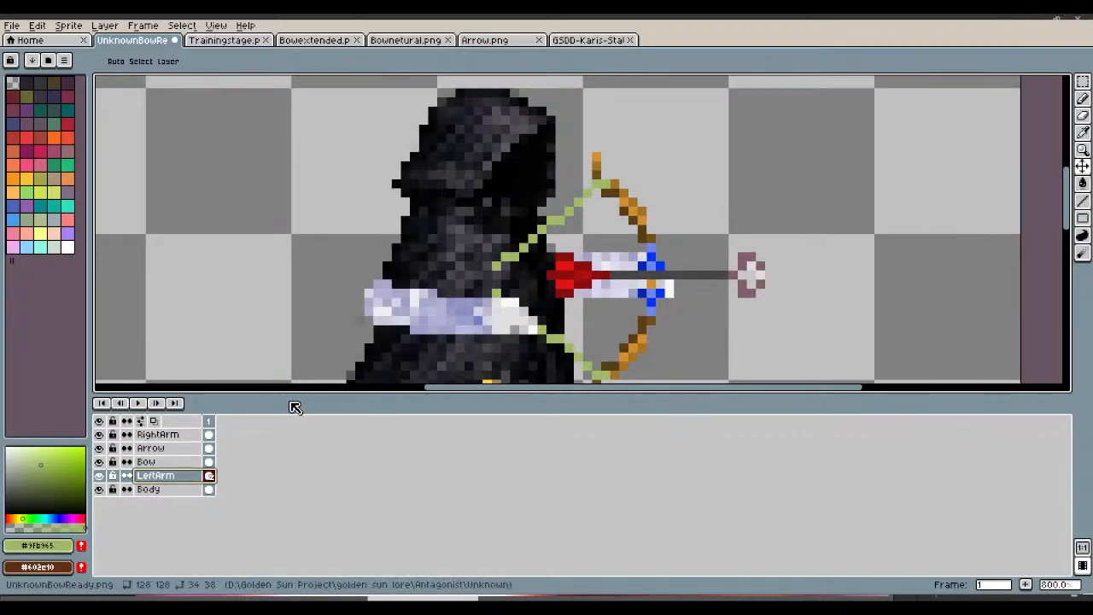
pyautogui.click(177, 434)
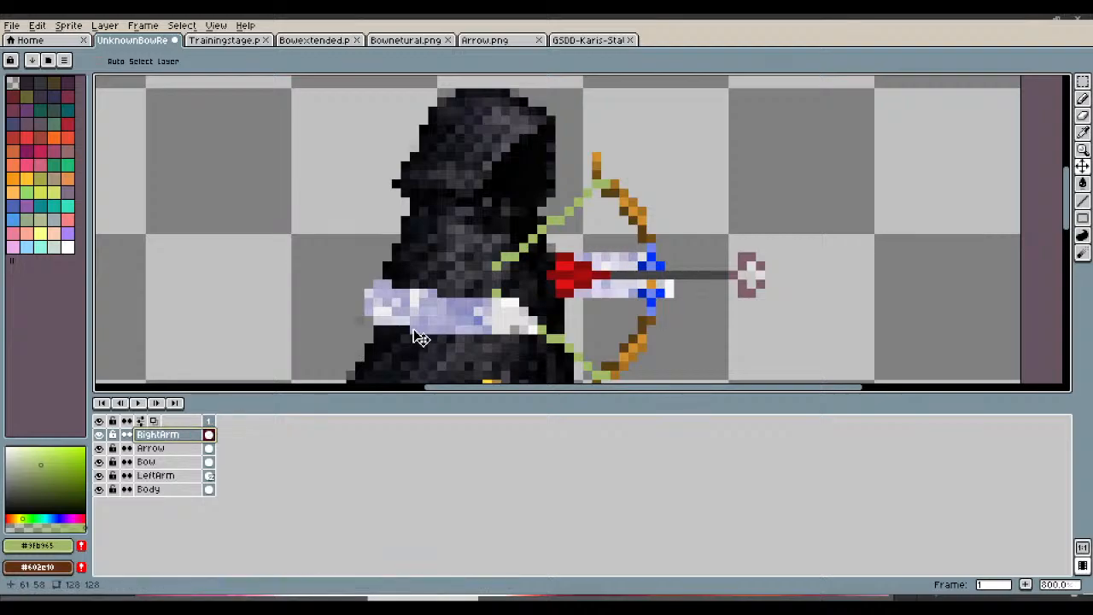
pyautogui.moveTo(421, 337); pyautogui.dragTo(455, 295)
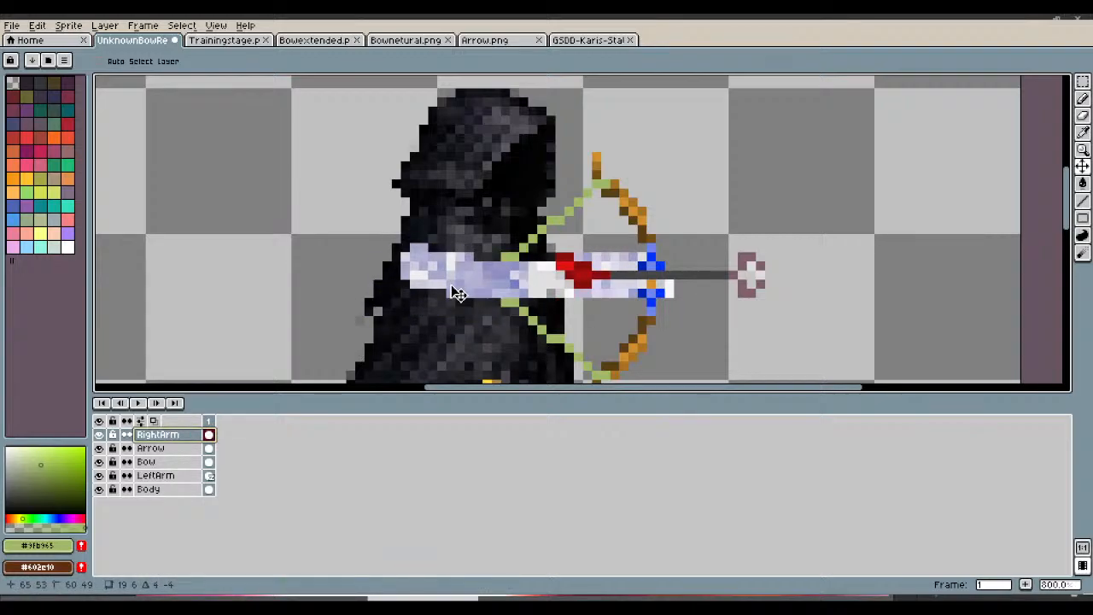
pyautogui.moveTo(457, 293); pyautogui.dragTo(462, 291)
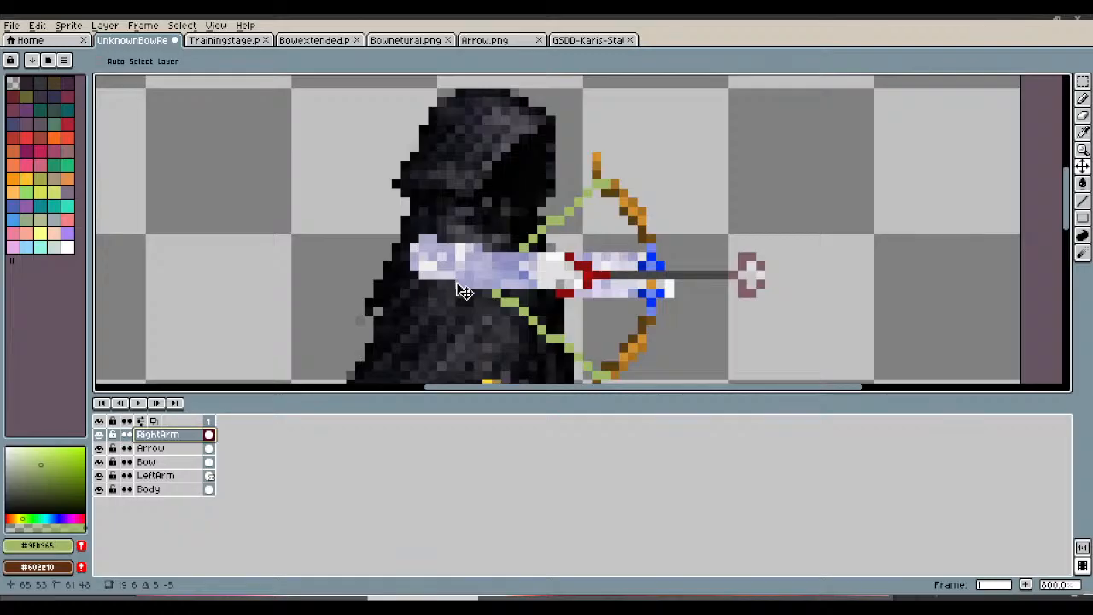
pyautogui.scroll(-1, 463, 291)
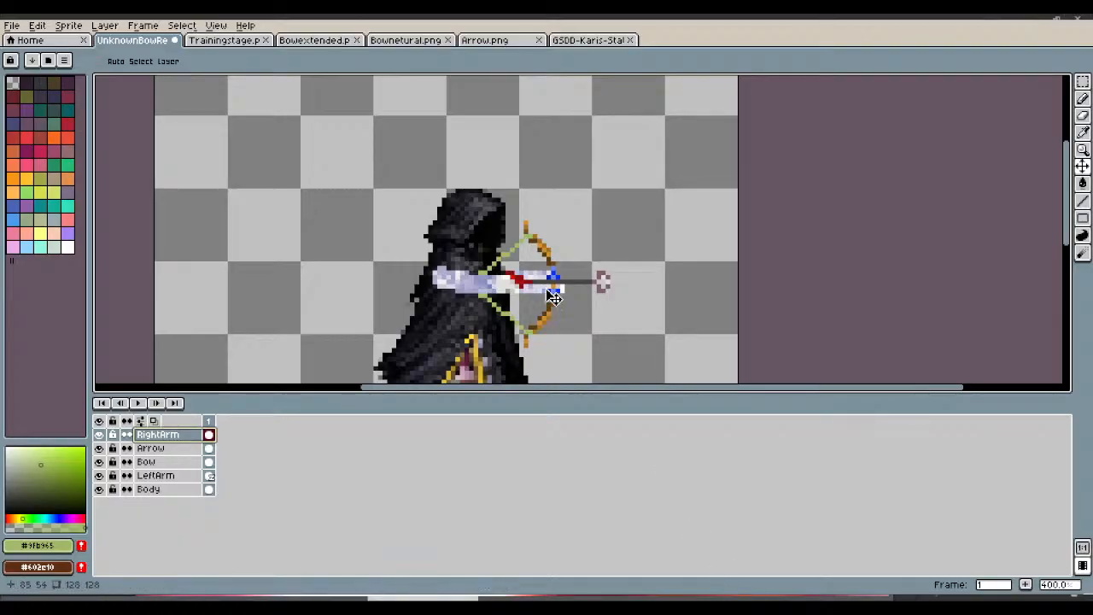
pyautogui.scroll(-2, 491, 257)
pyautogui.scroll(1, 496, 327)
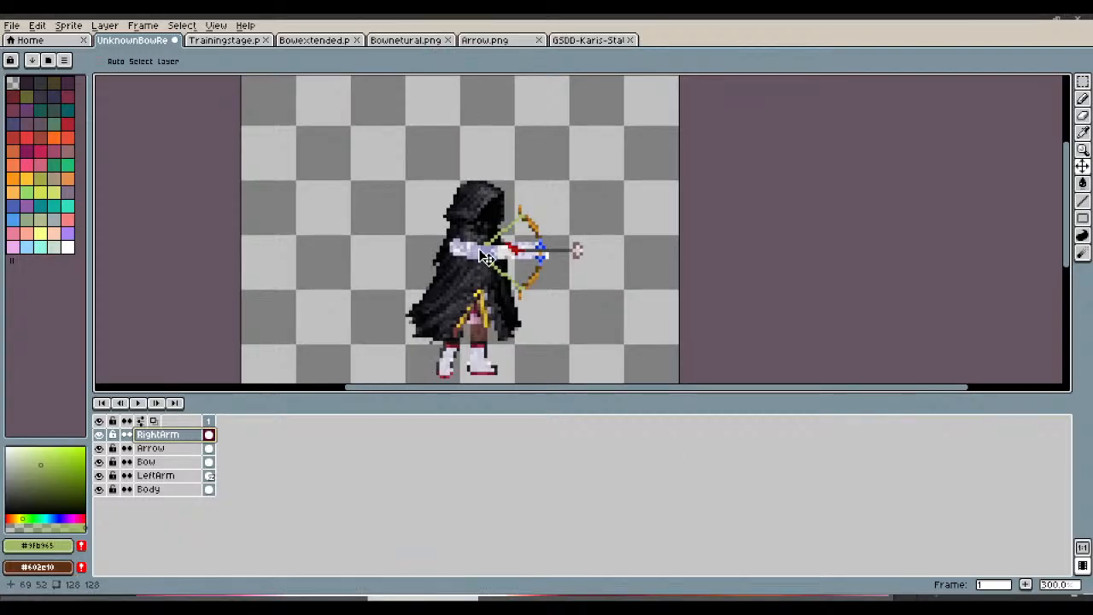
# Step: Isolate the right arm beside the body, select it with a 24 by 14 pixel area, rotate it 18.4° and place its hand at the arrow's fletching
pyautogui.moveTo(482, 260); pyautogui.dragTo(386, 268)
pyautogui.scroll(2, 383, 264)
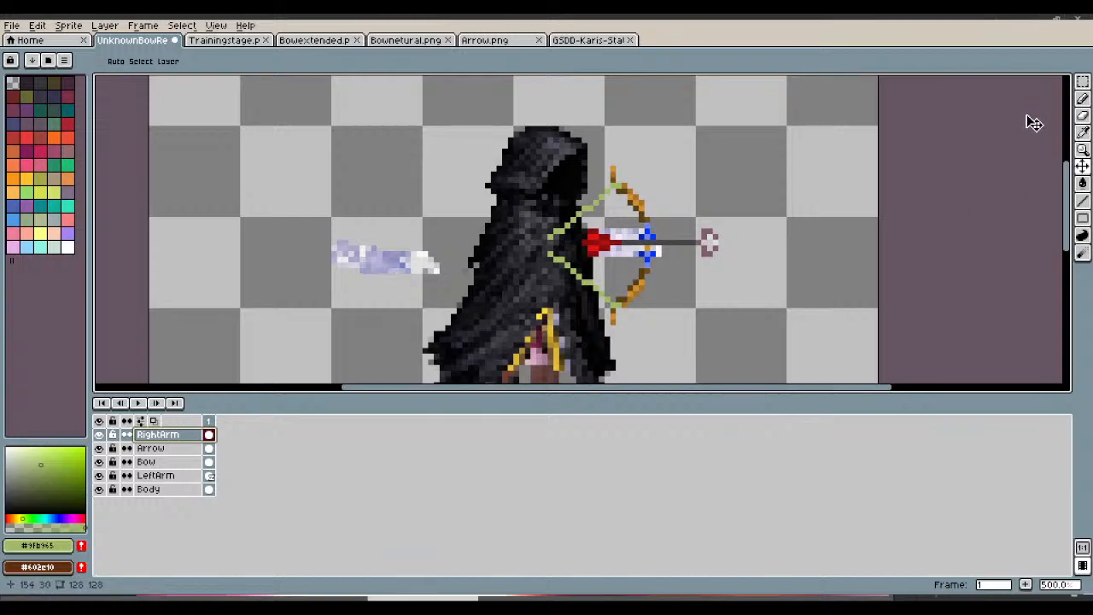
pyautogui.click(1081, 82)
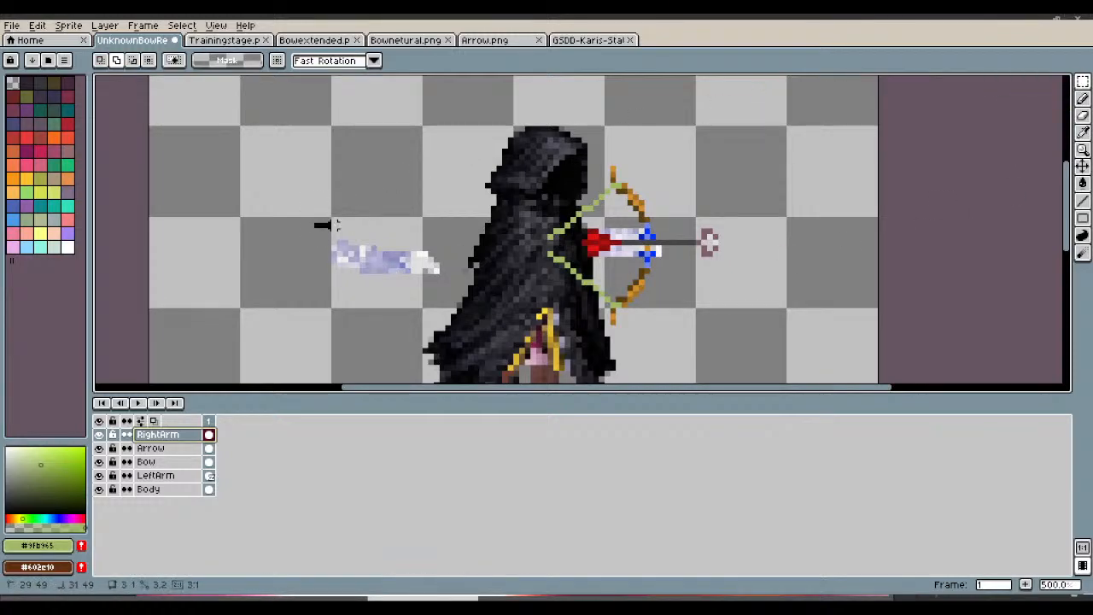
pyautogui.moveTo(313, 221); pyautogui.dragTo(594, 280)
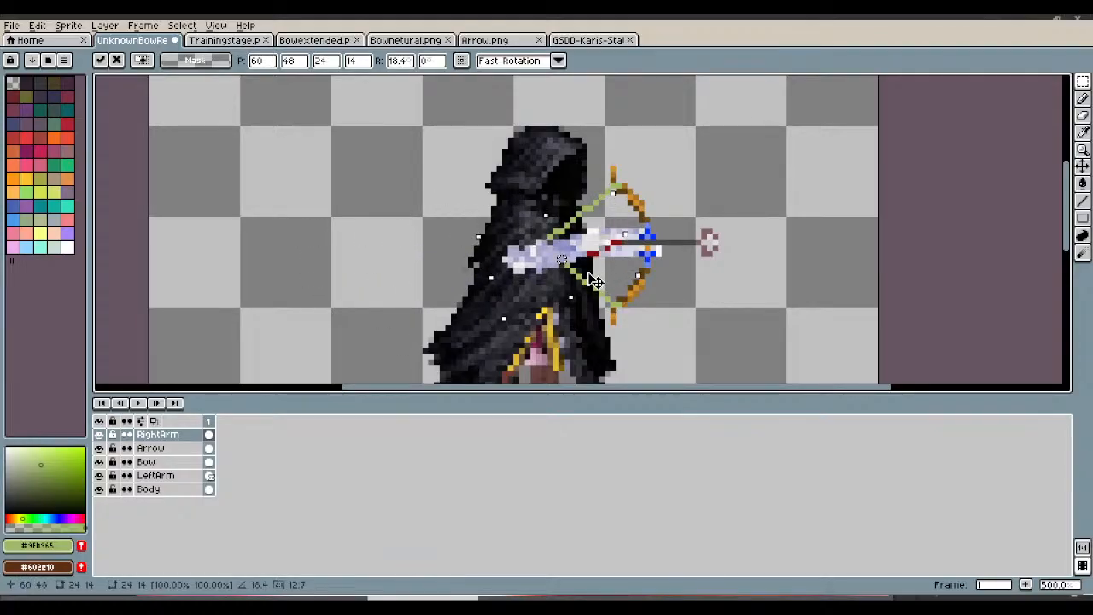
pyautogui.scroll(2, 593, 280)
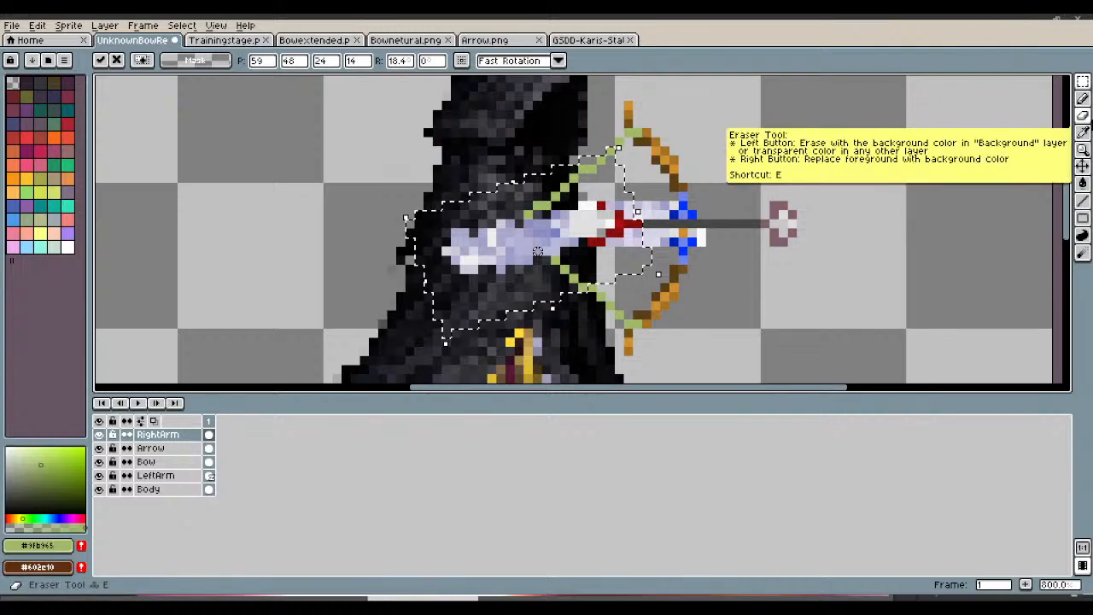
# Step: Erase the shoulder end of the rotated right arm on the RightArm layer to shorten it
pyautogui.click(1083, 115)
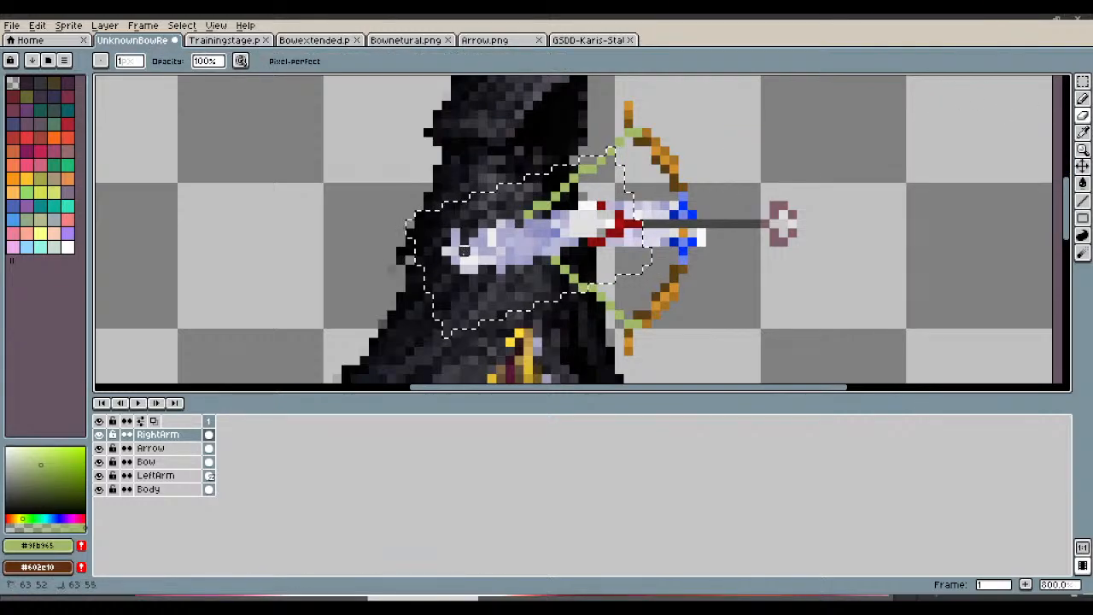
pyautogui.moveTo(463, 250)
pyautogui.mouseDown()
pyautogui.moveTo(456, 268)
pyautogui.moveTo(464, 259)
pyautogui.mouseUp()
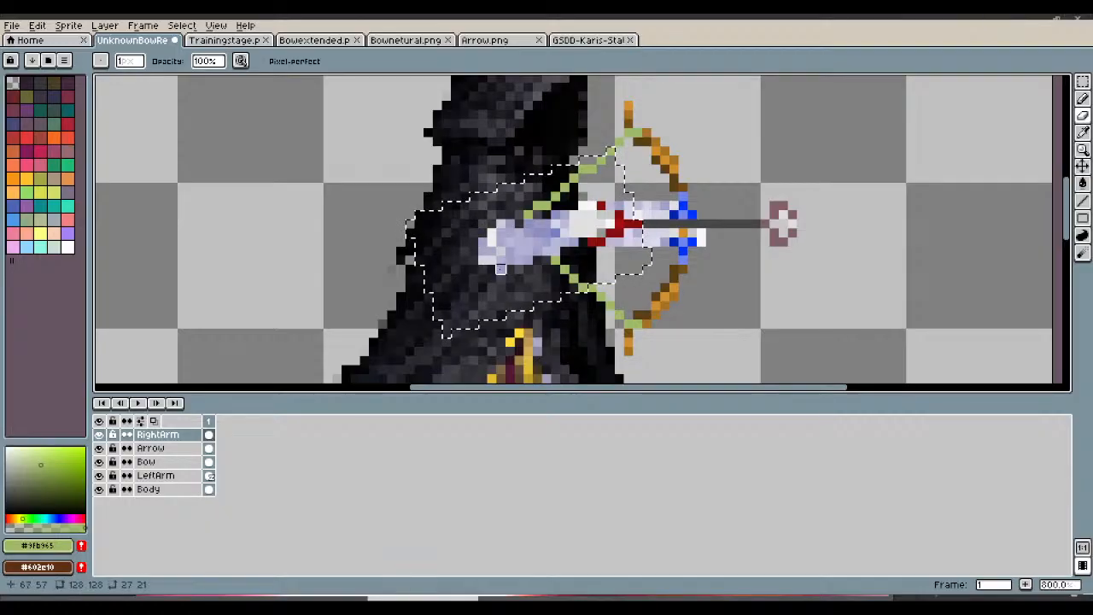
pyautogui.scroll(-1, 500, 269)
pyautogui.scroll(3, 505, 202)
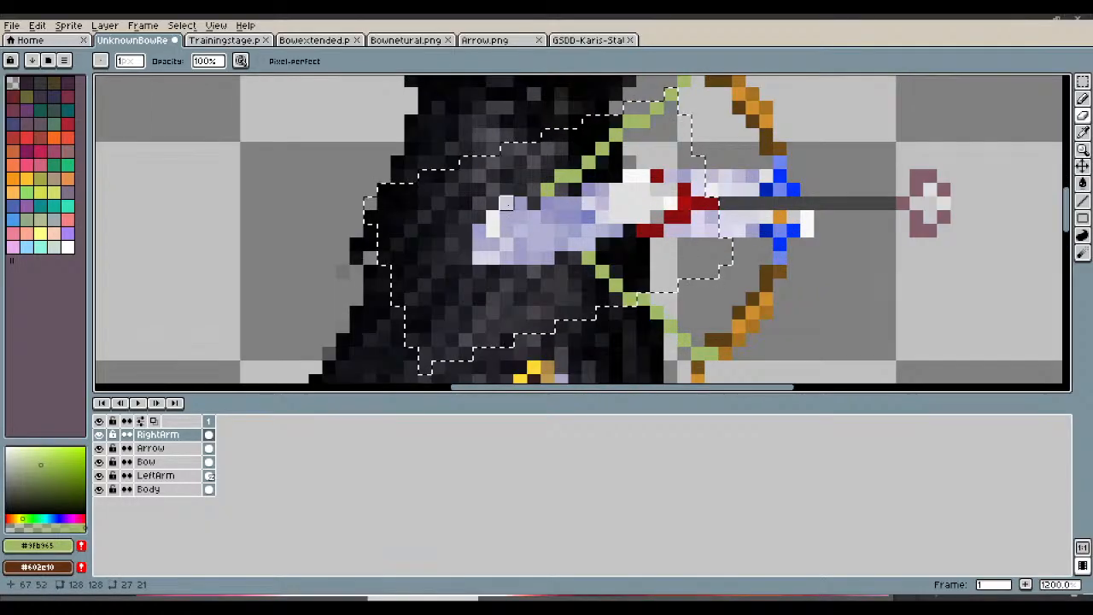
pyautogui.scroll(-5, 505, 202)
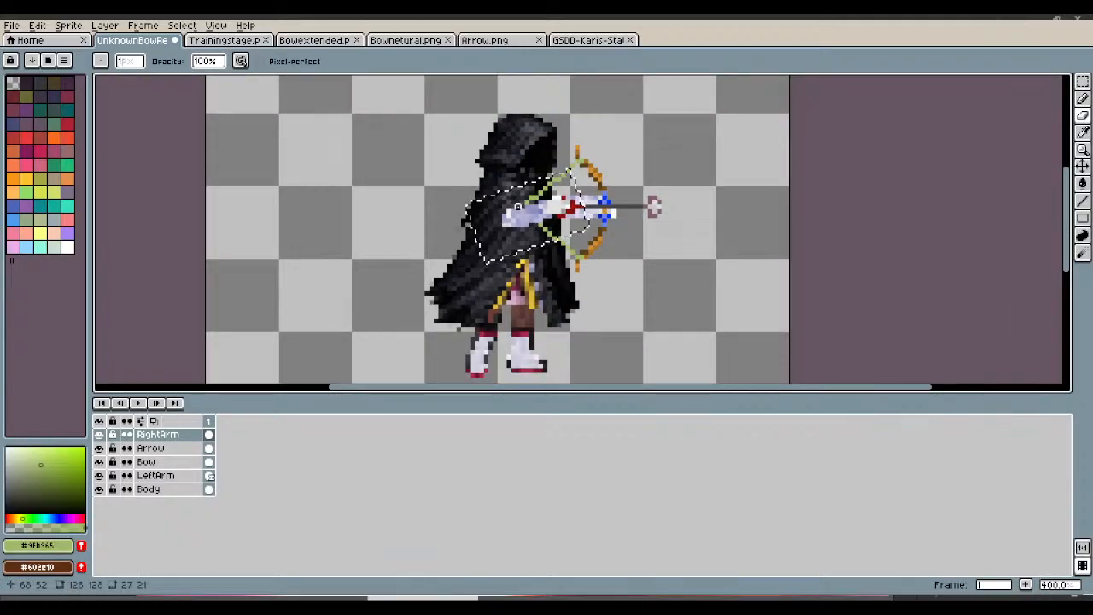
# Step: Clear the selection and save the finished pose under the new name UnknownBowReadyToFire.png
pyautogui.hotkey('ctrl', 'd')
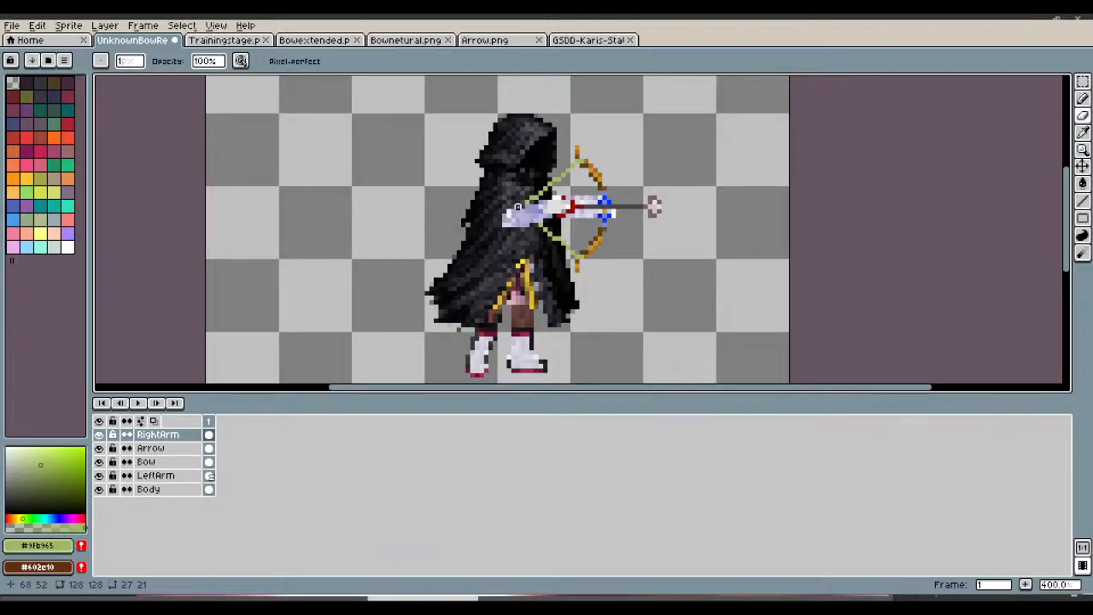
pyautogui.click(12, 25)
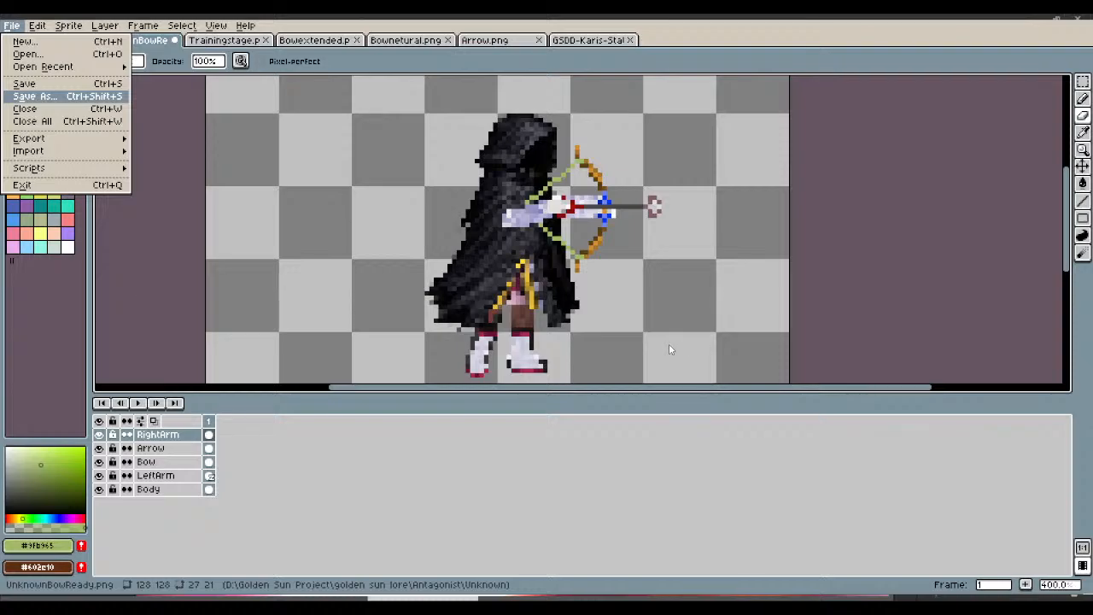
pyautogui.hotkey('ctrl', 's')
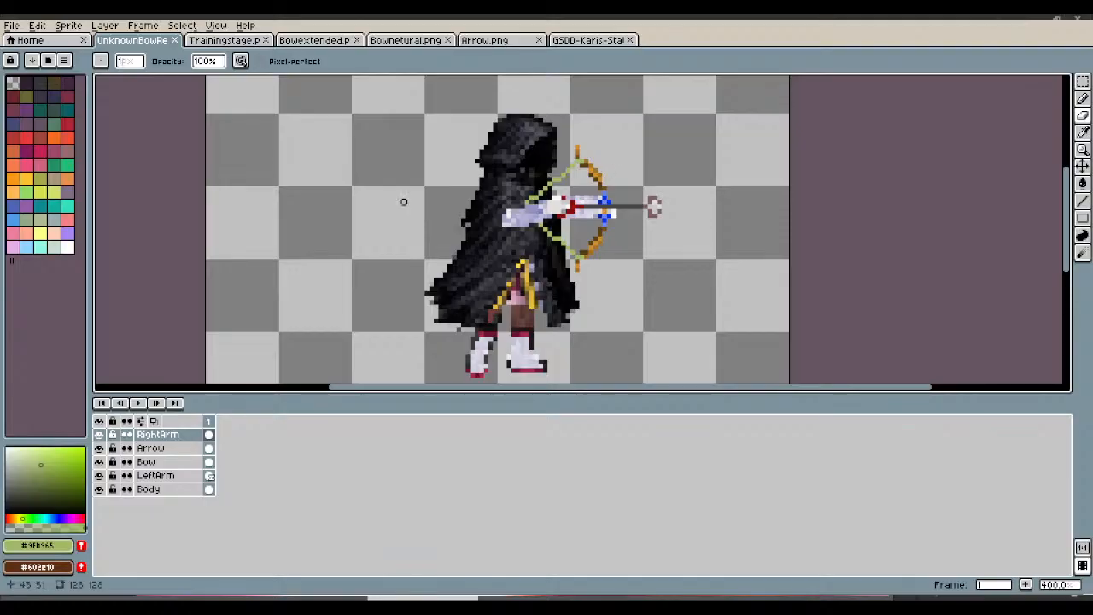
# Step: Delete the contents of the Arrow and Bow layers in frame 1
pyautogui.click(209, 449)
pyautogui.rightClick(209, 449)
pyautogui.click(246, 472)
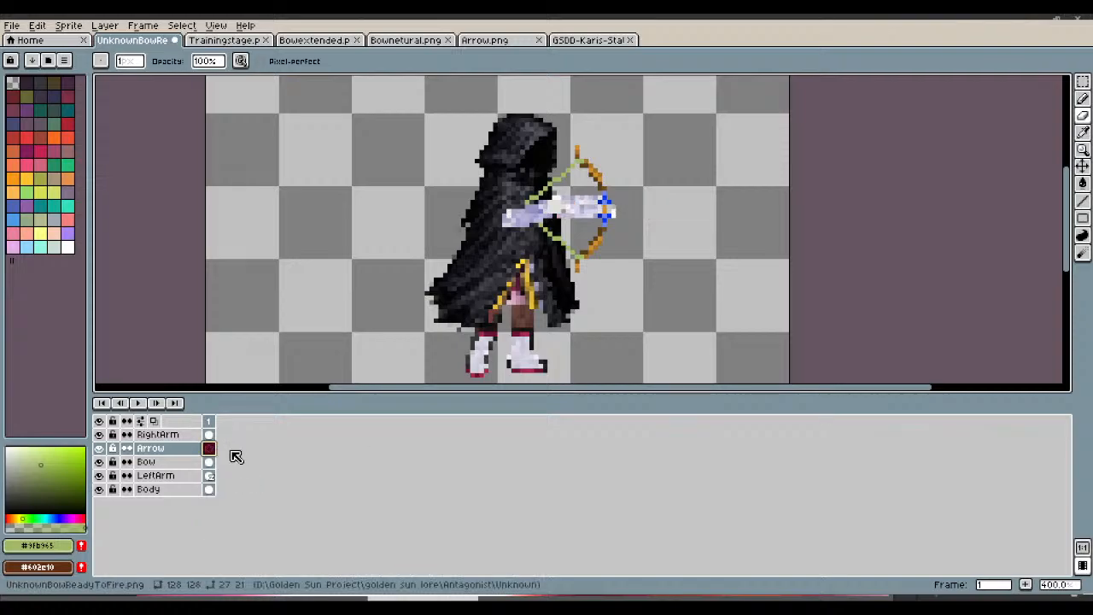
pyautogui.click(210, 435)
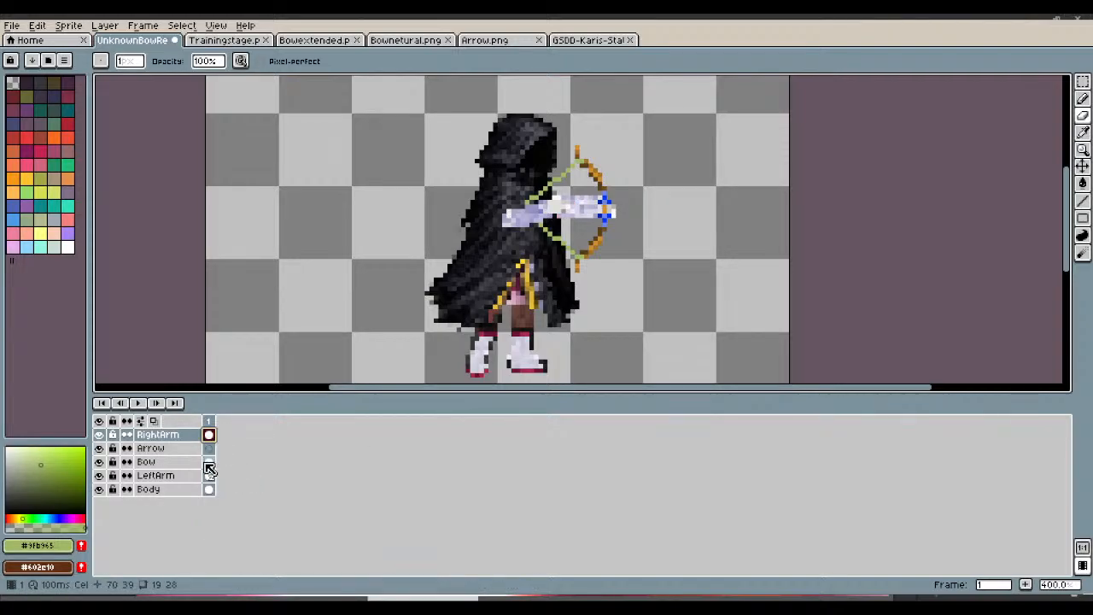
pyautogui.click(209, 465)
pyautogui.rightClick(209, 461)
pyautogui.click(259, 488)
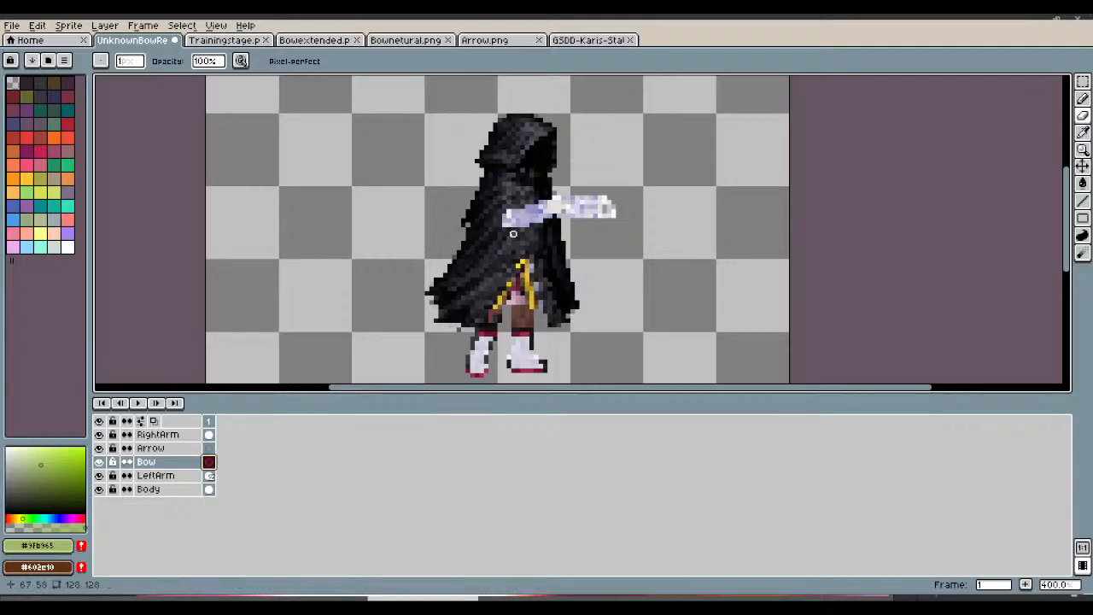
# Step: Move the right arm on the RightArm layer about 41 pixels left, clear of the cloaked body
pyautogui.click(152, 435)
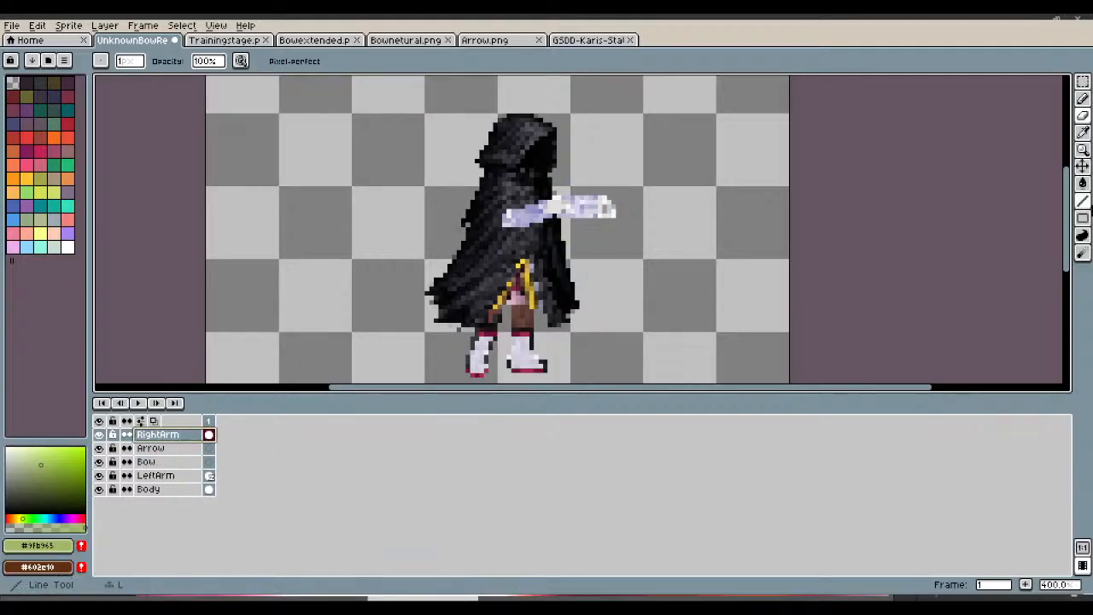
pyautogui.click(1083, 167)
pyautogui.moveTo(542, 221); pyautogui.dragTo(358, 223)
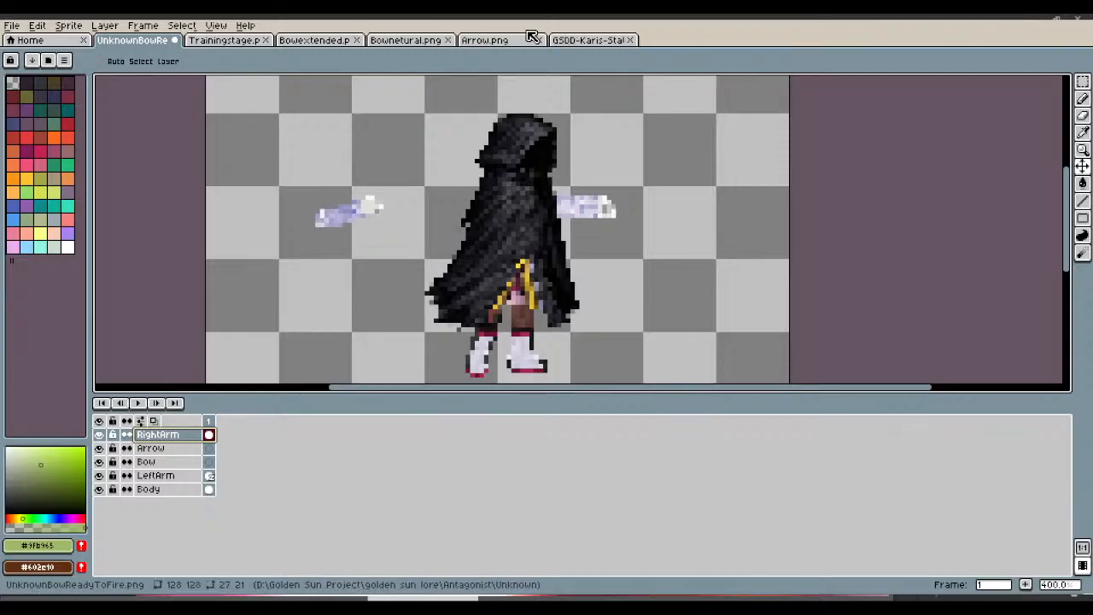
# Step: Paste the drawn green-stringed bow on the Bow layer at 46 by 38 pixels, with its grip over the outstretched hand
pyautogui.click(419, 40)
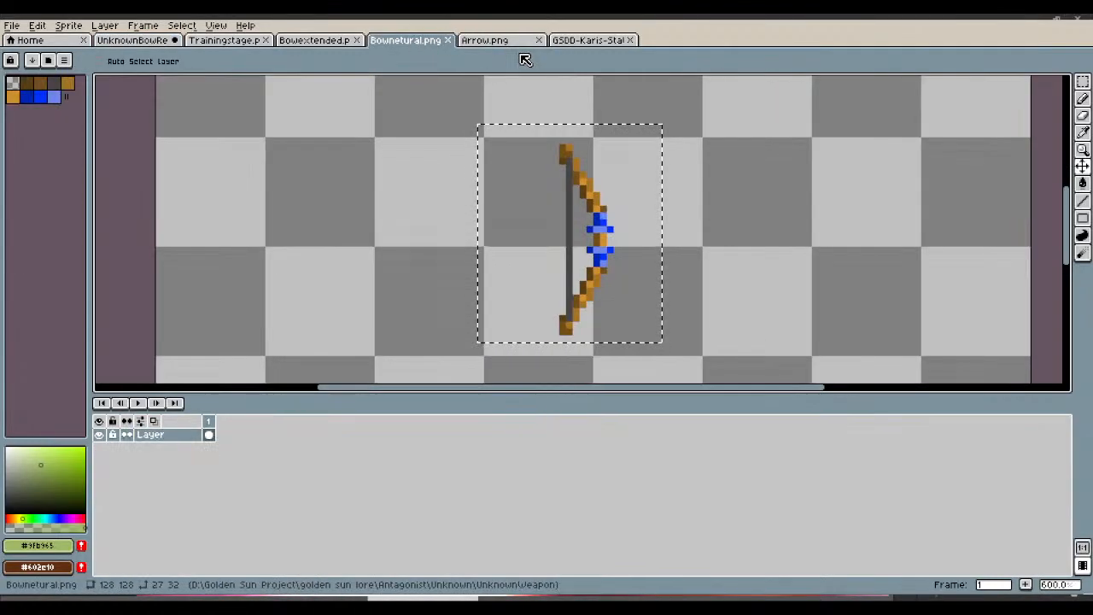
pyautogui.click(335, 41)
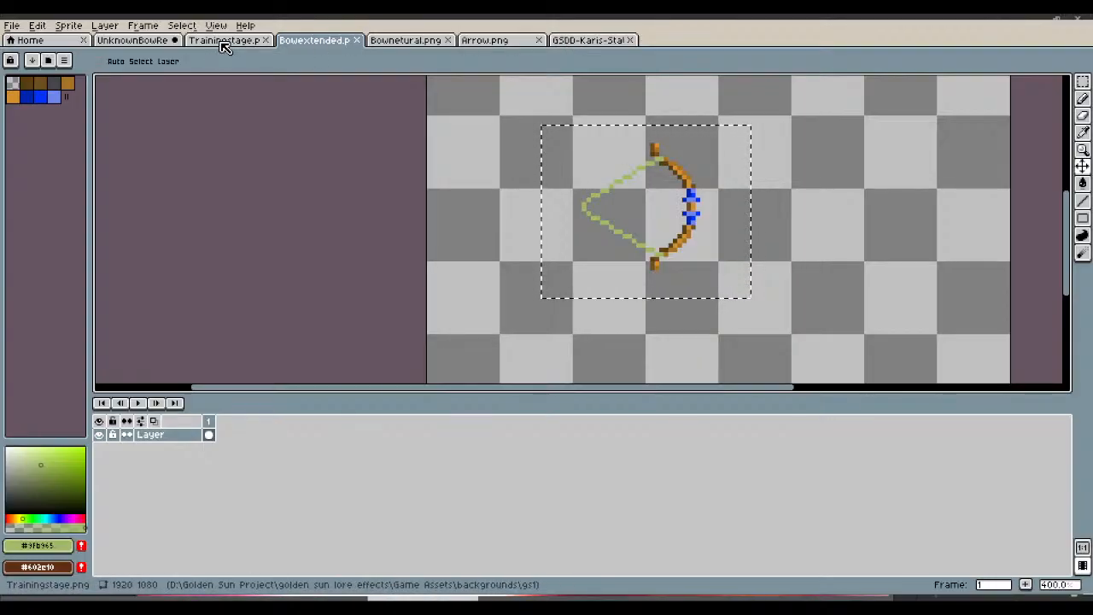
pyautogui.click(137, 41)
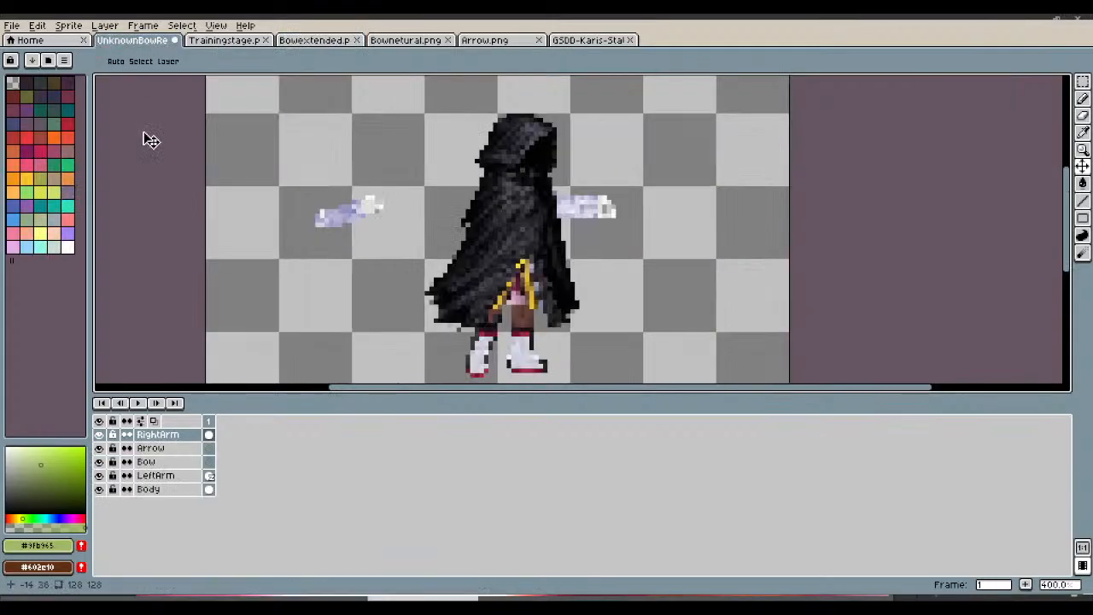
pyautogui.click(199, 461)
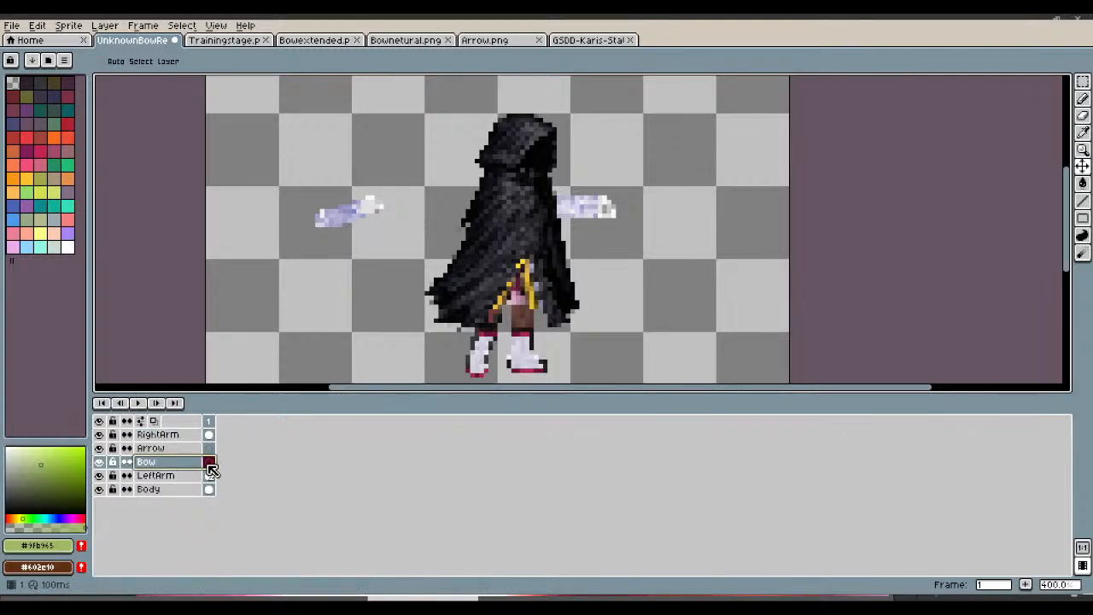
pyautogui.hotkey('ctrl', 'v')
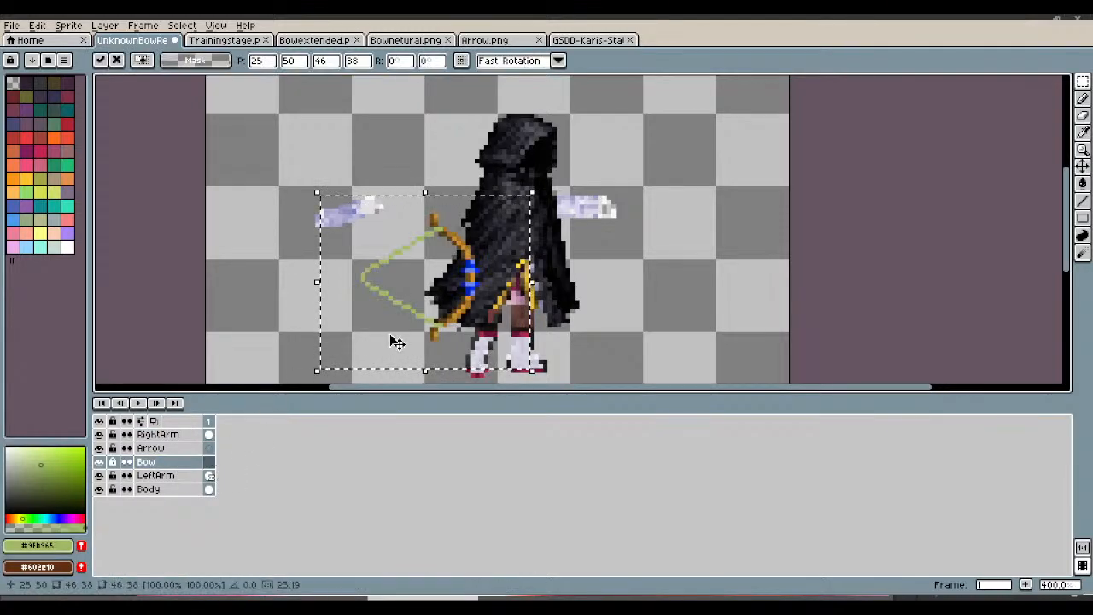
pyautogui.moveTo(379, 359); pyautogui.dragTo(515, 282)
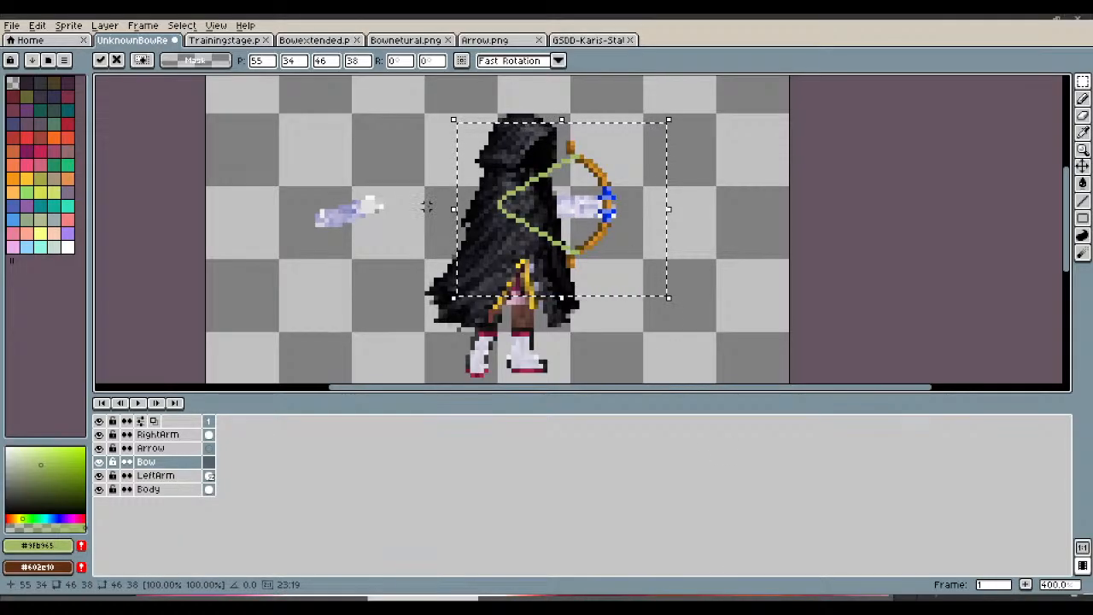
pyautogui.click(417, 239)
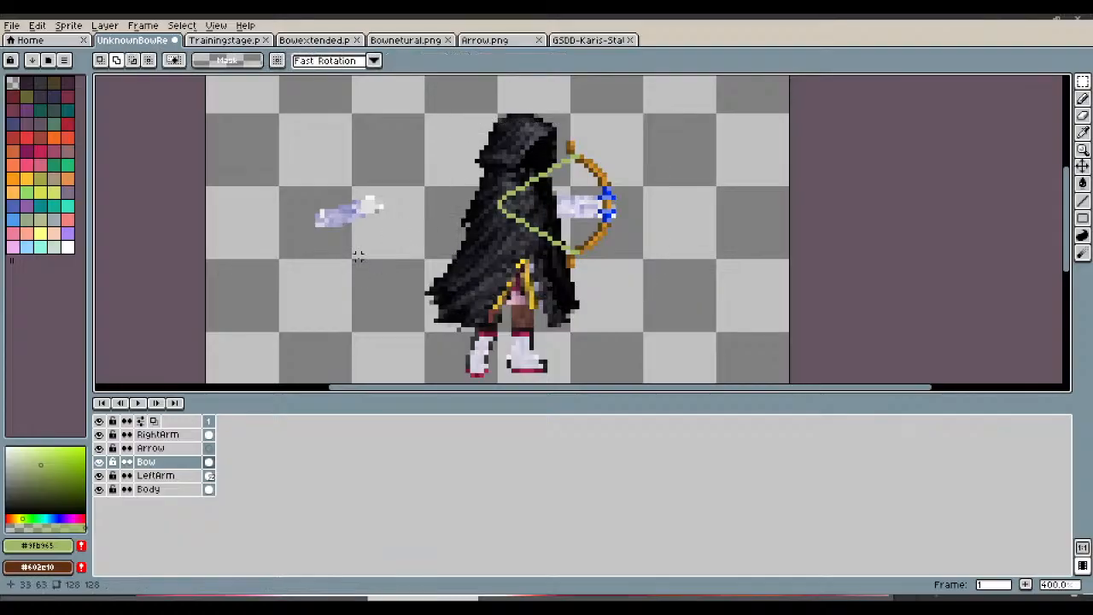
# Step: Paste the red-fletched arrow from Arrow.png on the Arrow layer at position 57, 42, nocked on the drawn bowstring
pyautogui.click(592, 41)
pyautogui.click(510, 43)
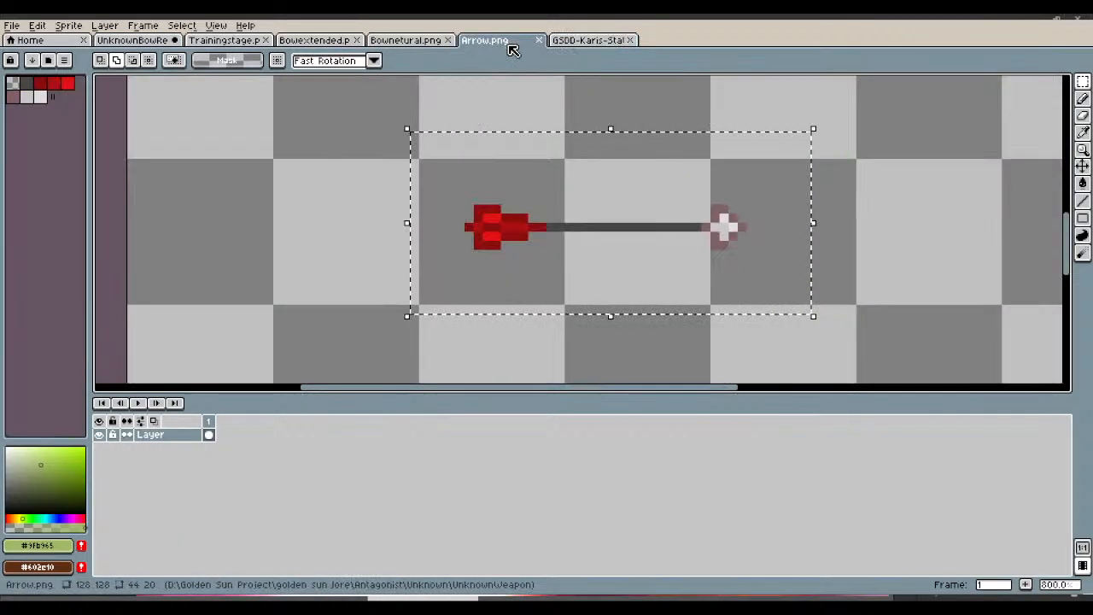
pyautogui.click(576, 42)
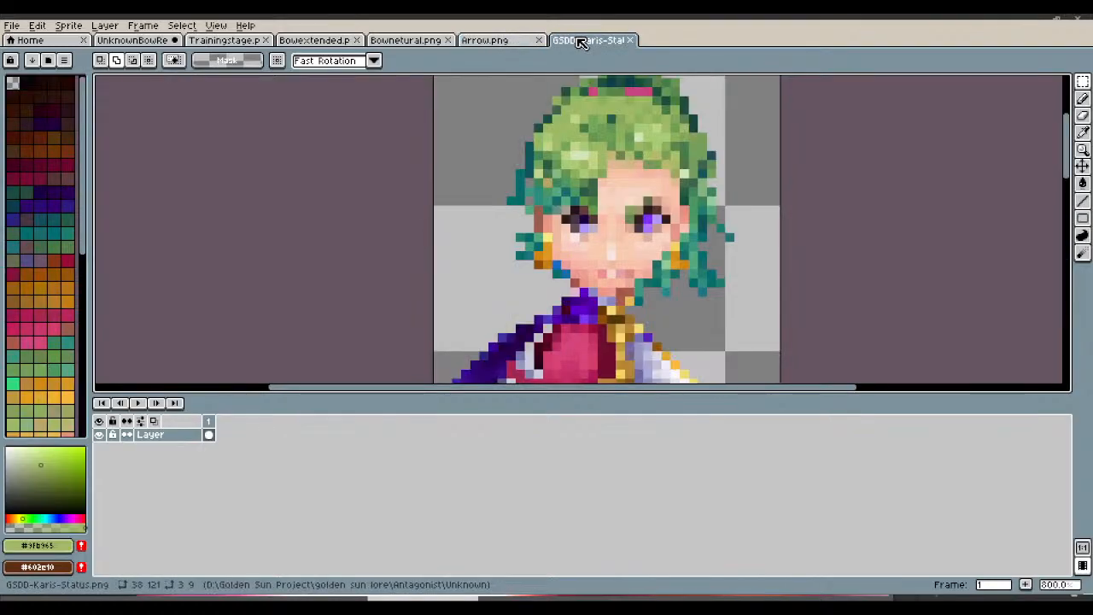
pyautogui.click(222, 40)
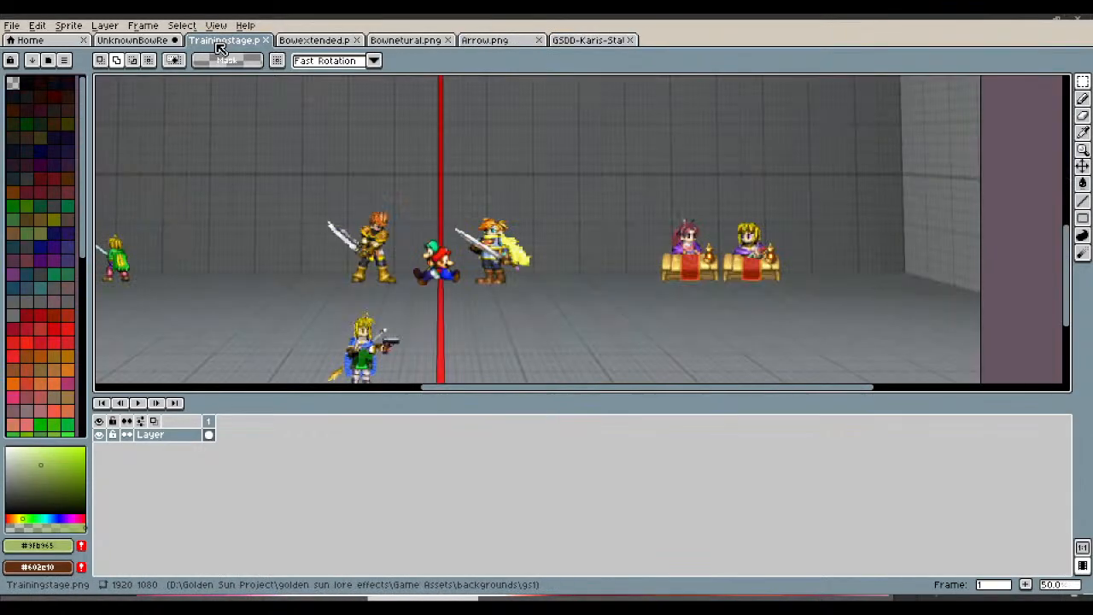
pyautogui.click(163, 41)
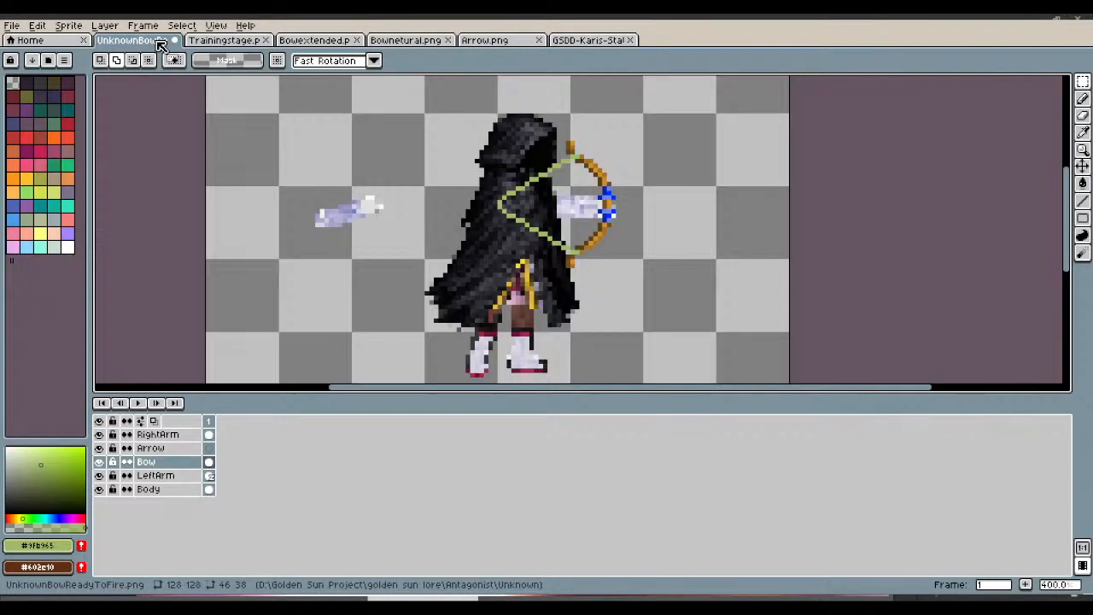
pyautogui.click(189, 447)
pyautogui.hotkey('ctrl', 'v')
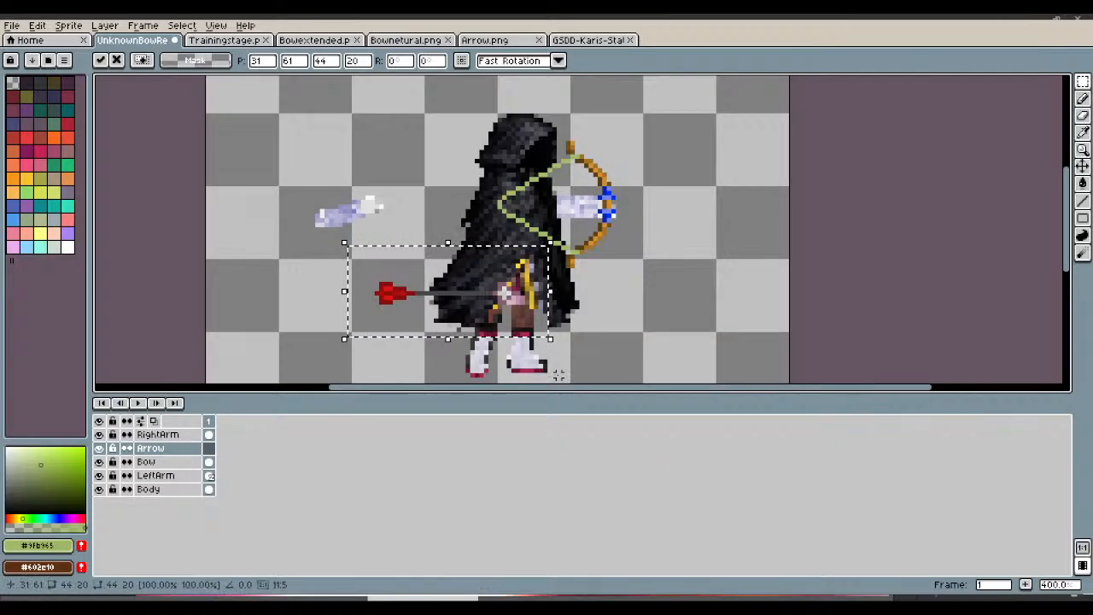
pyautogui.moveTo(434, 328); pyautogui.dragTo(545, 239)
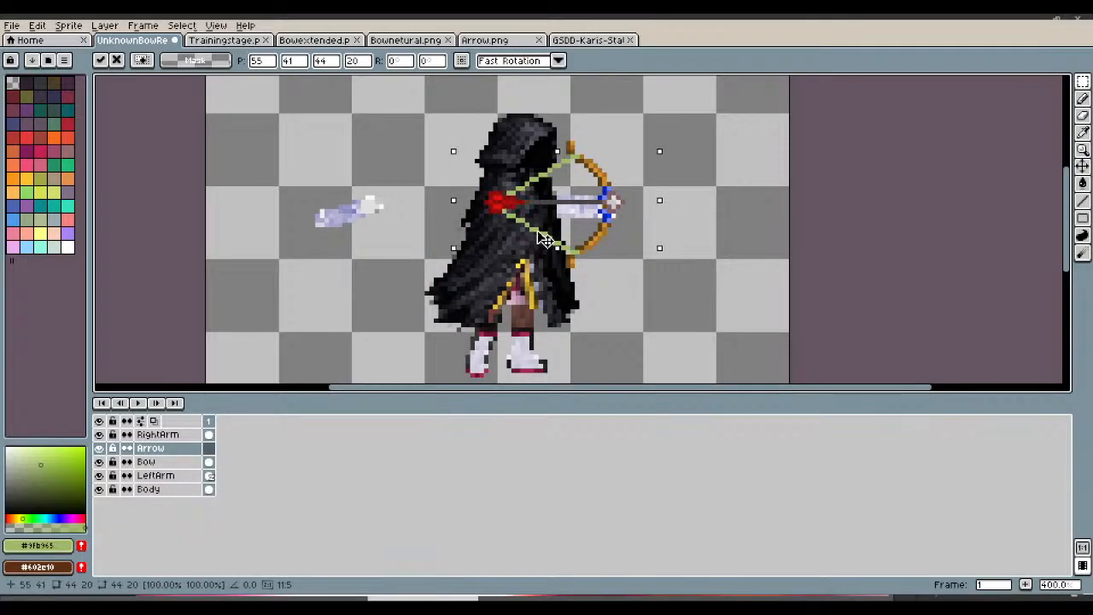
pyautogui.moveTo(545, 238); pyautogui.dragTo(547, 240)
pyautogui.scroll(2, 549, 211)
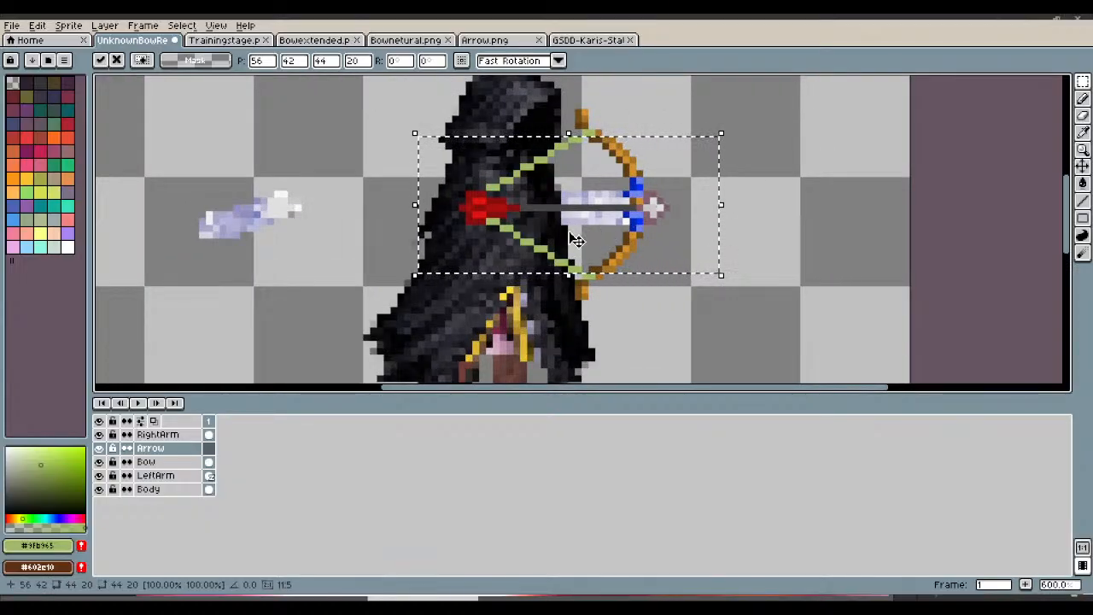
pyautogui.moveTo(579, 240); pyautogui.dragTo(587, 240)
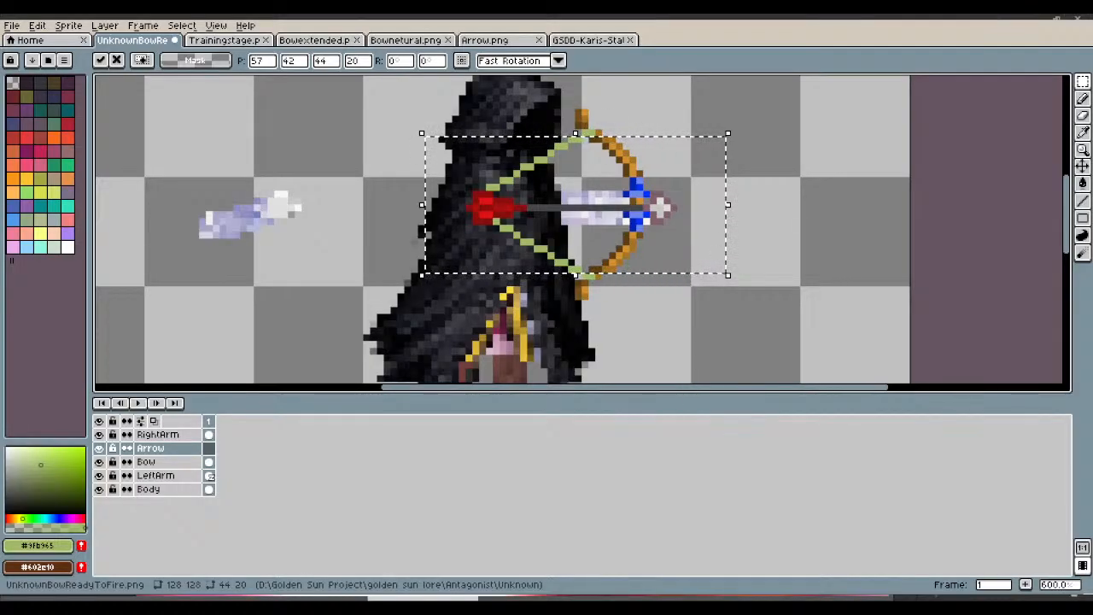
pyautogui.click(189, 221)
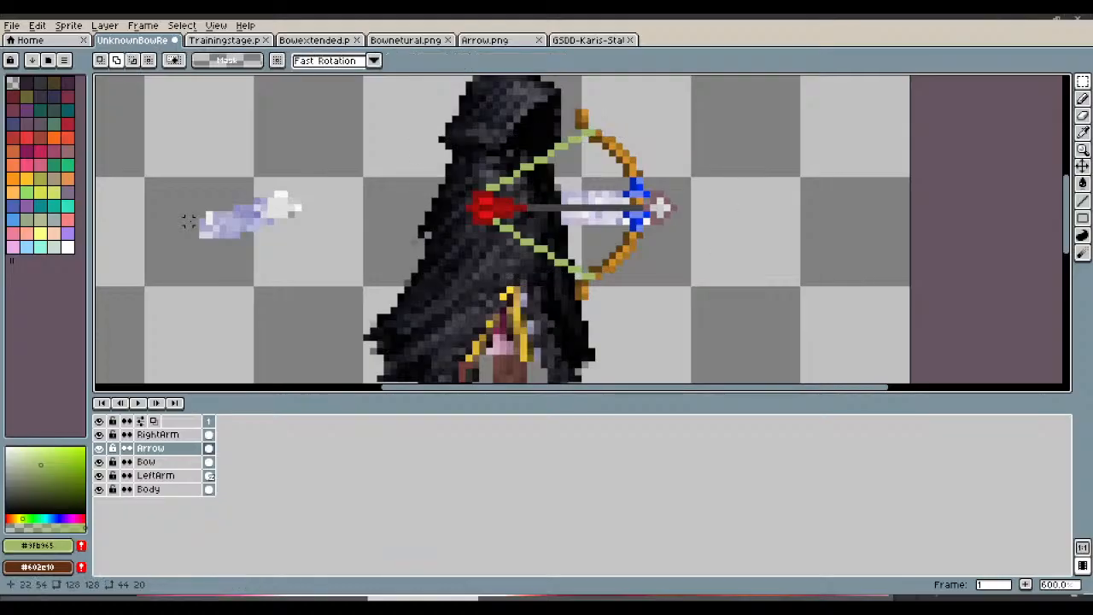
# Step: Try to shift the middle section of the bow and string 1 pixel left on the Bow layer, and undo it
pyautogui.click(186, 461)
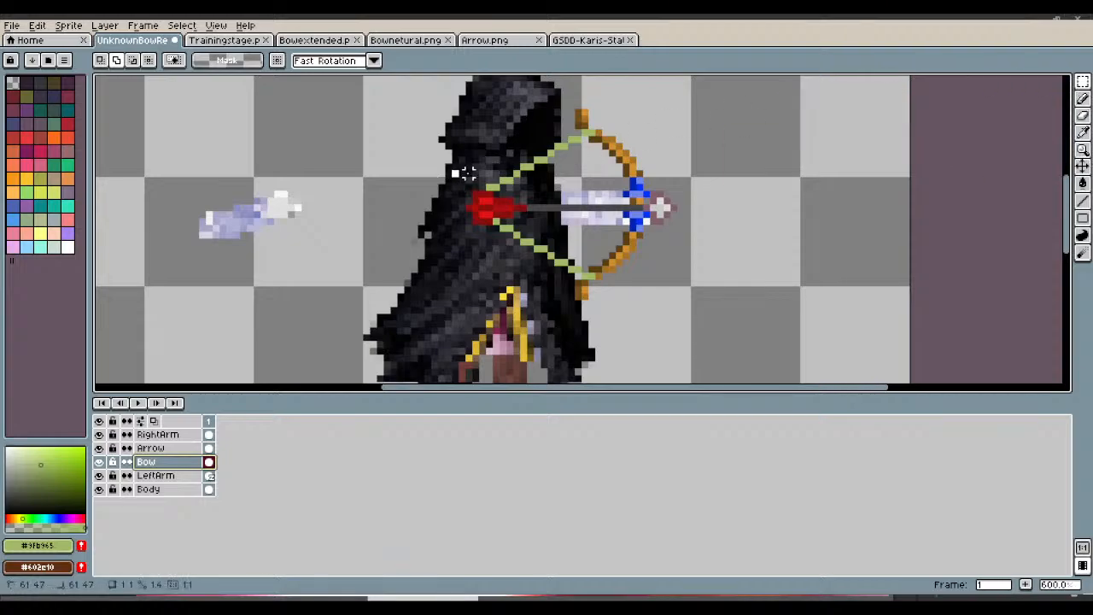
pyautogui.moveTo(449, 167); pyautogui.dragTo(662, 237)
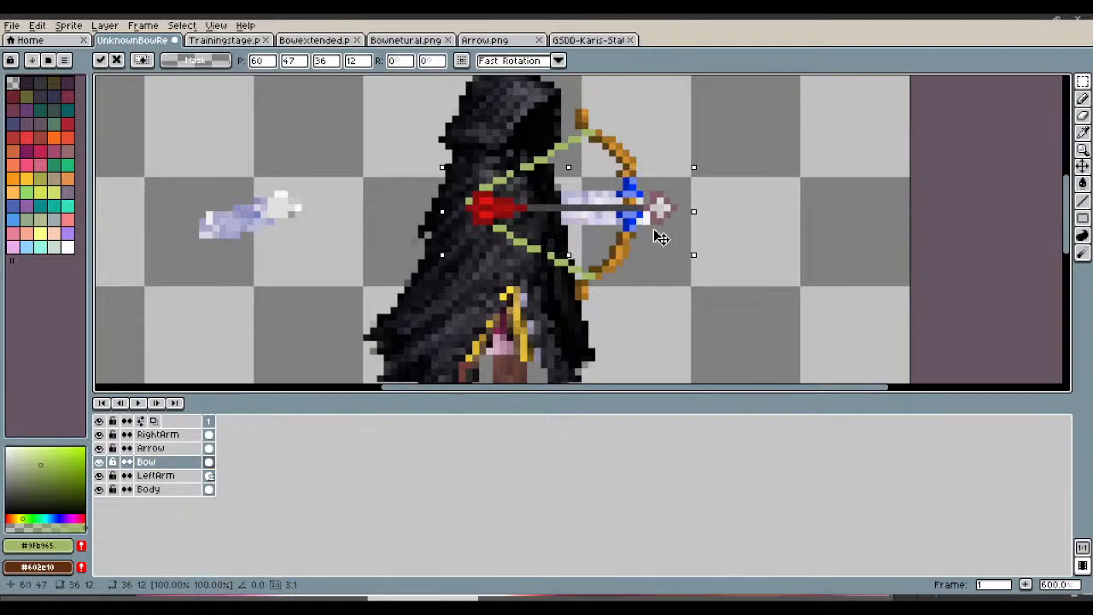
pyautogui.hotkey('ctrl', 'z')
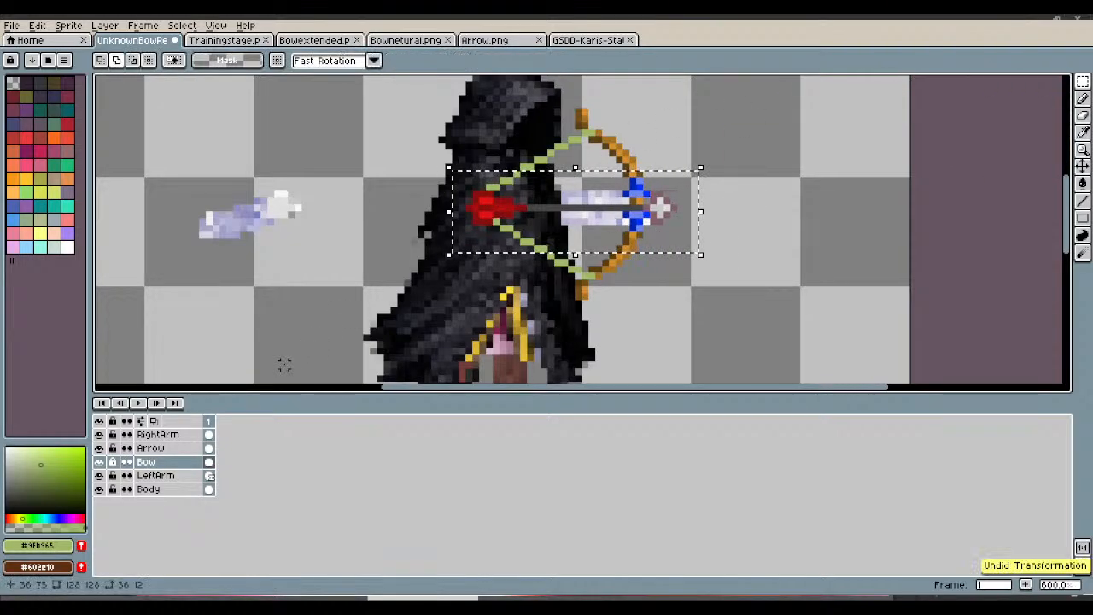
pyautogui.hotkey('ctrl', 'd')
# Step: Try to nudge the arrow on the Arrow layer and clear the selection
pyautogui.click(172, 449)
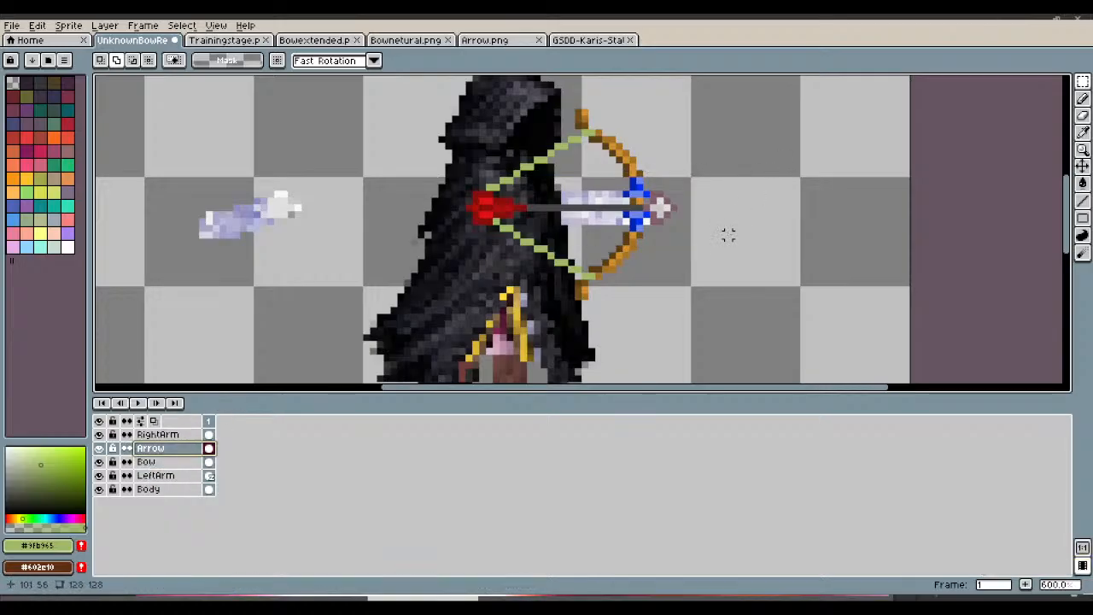
pyautogui.moveTo(721, 254); pyautogui.dragTo(436, 160)
pyautogui.click(702, 206)
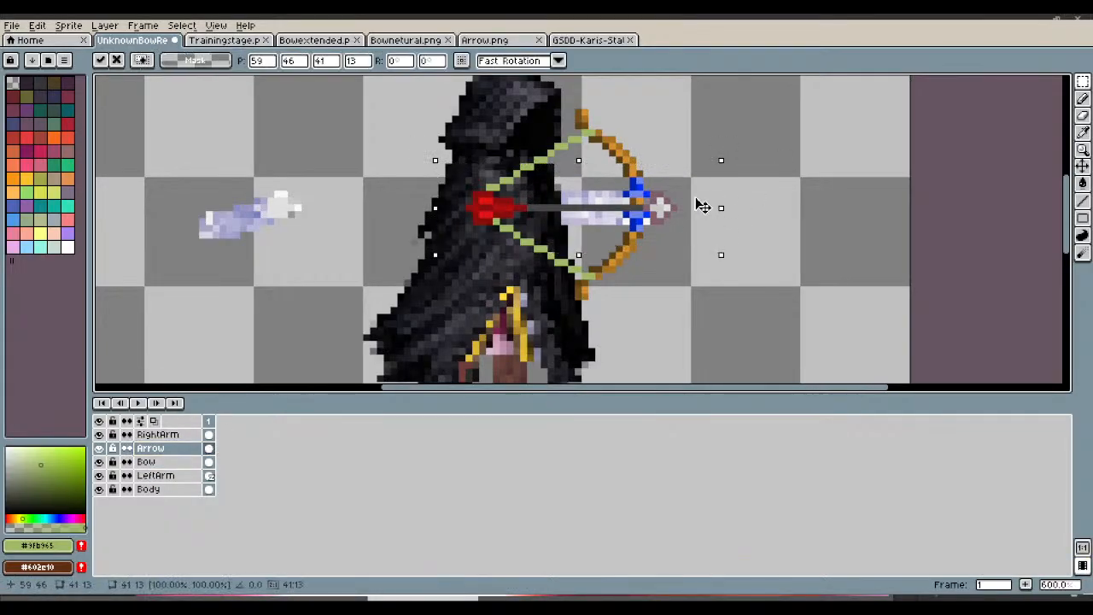
pyautogui.moveTo(701, 207); pyautogui.dragTo(698, 206)
pyautogui.hotkey('ctrl', 'd')
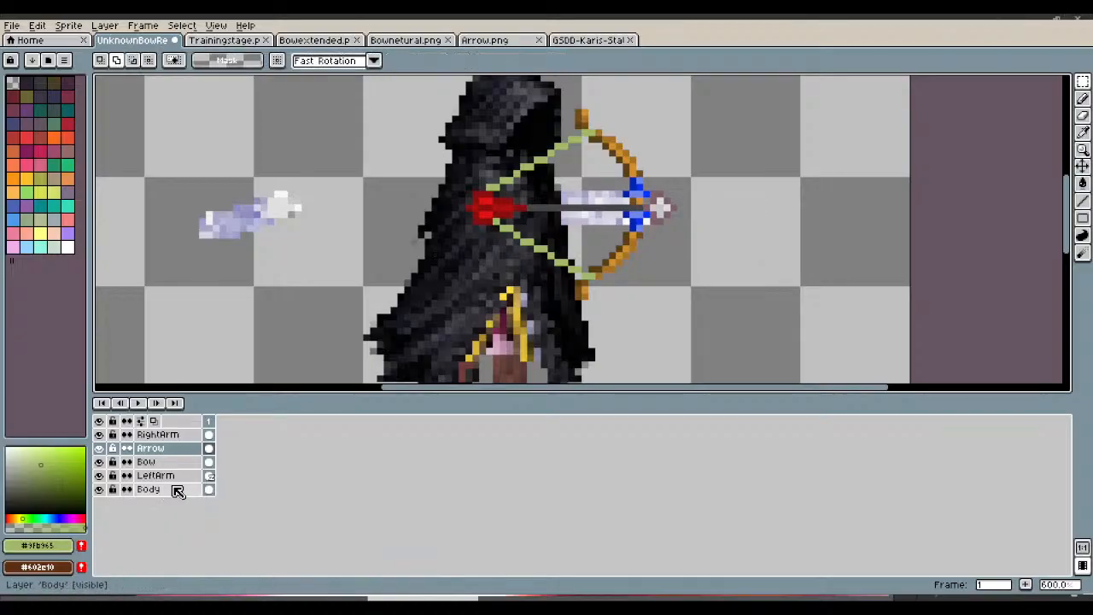
# Step: Rotate the right arm on the RightArm layer by -27.3 degrees and place it at 49, 46 with the hand on the arrow's fletching
pyautogui.click(162, 435)
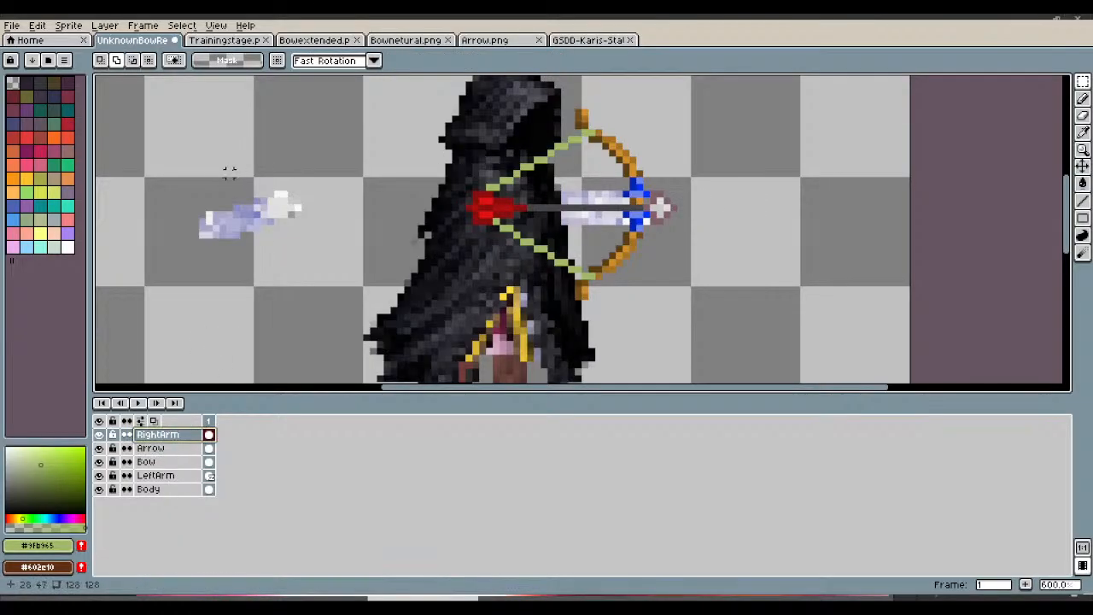
pyautogui.moveTo(170, 168); pyautogui.dragTo(324, 282)
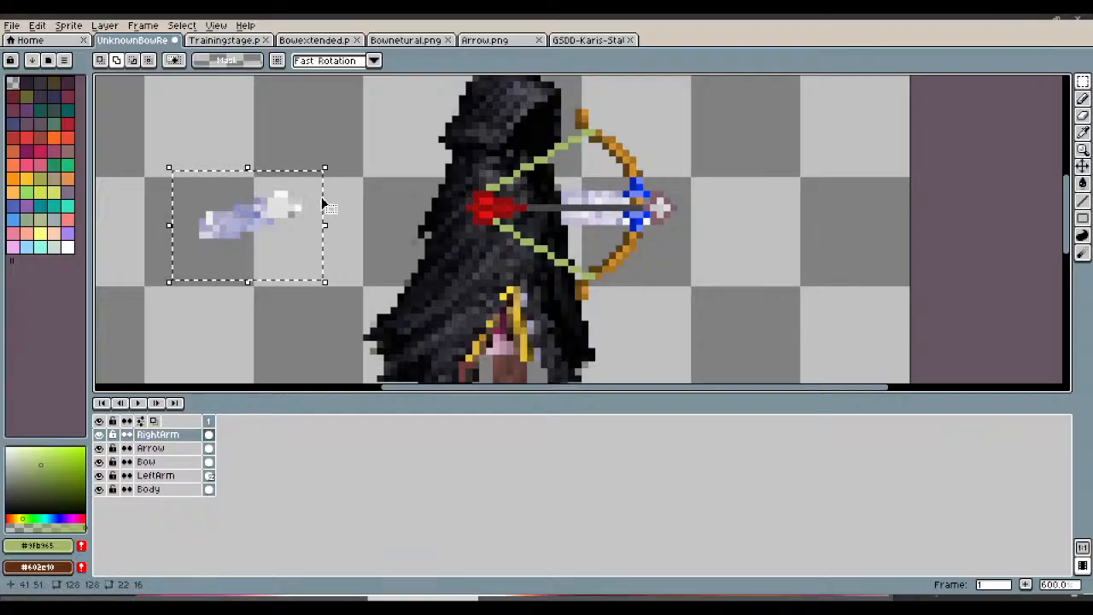
pyautogui.moveTo(313, 208); pyautogui.dragTo(348, 227)
pyautogui.moveTo(374, 177); pyautogui.dragTo(391, 230)
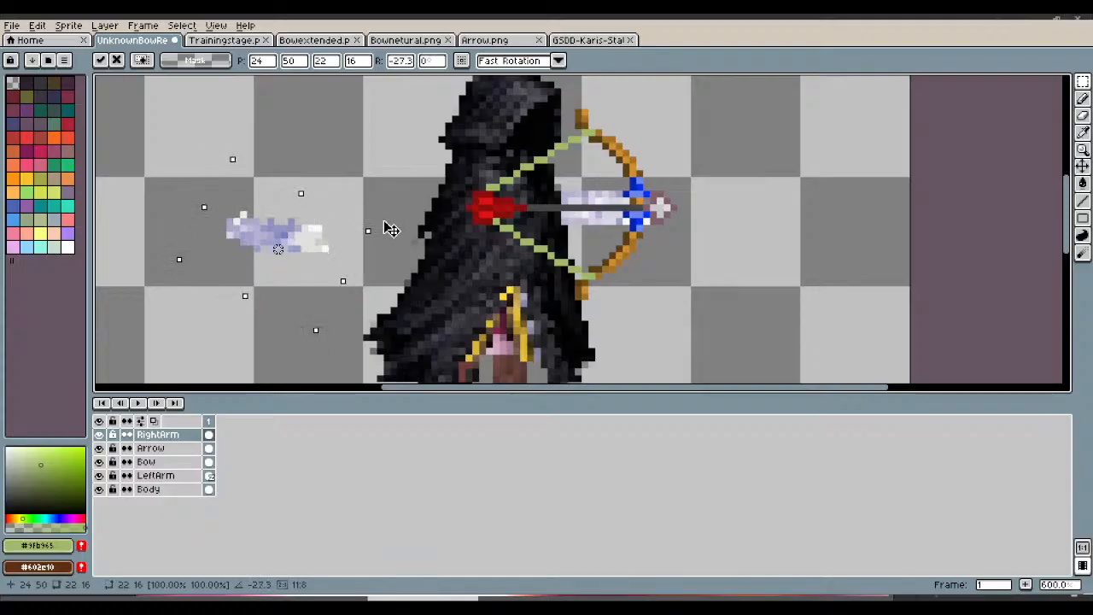
pyautogui.moveTo(321, 248); pyautogui.dragTo(493, 222)
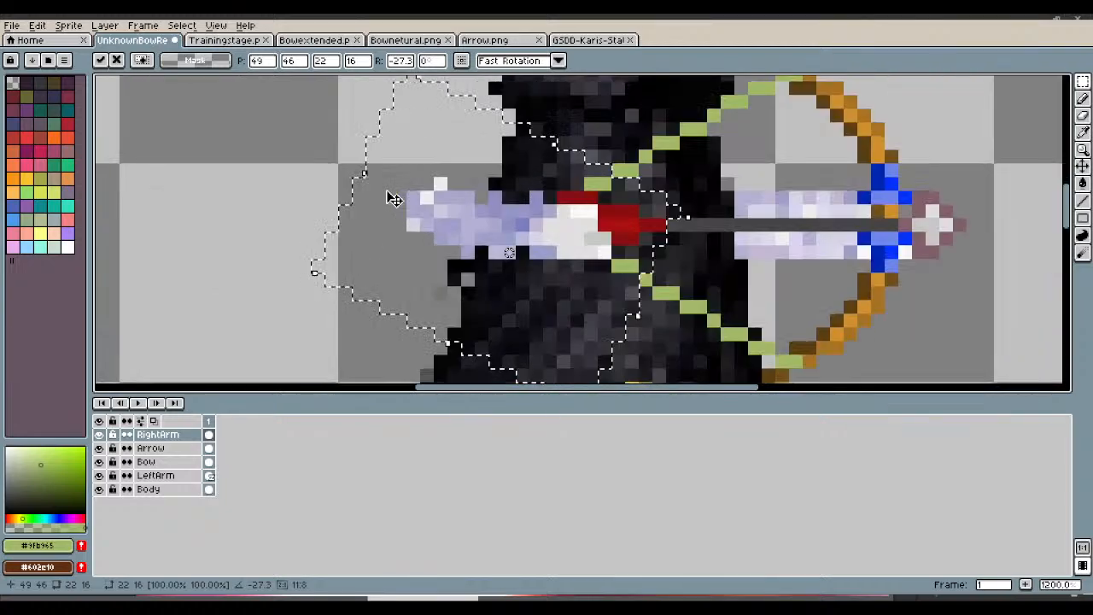
# Step: Erase the jagged outer pixels at the rear end of the right arm to shorten it
pyautogui.scroll(3, 384, 190)
pyautogui.click(1082, 99)
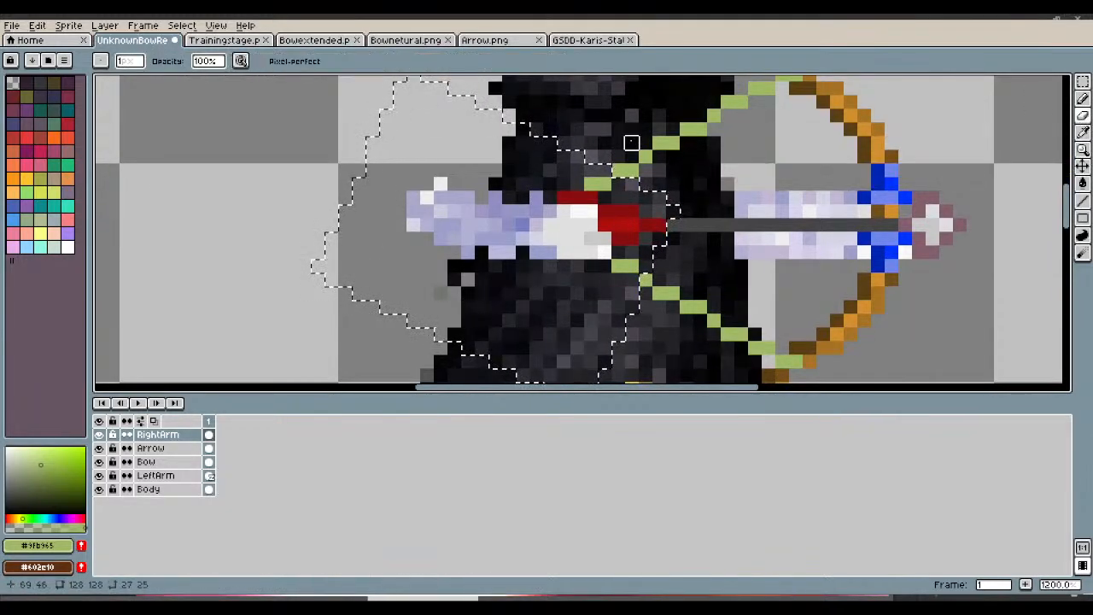
pyautogui.moveTo(399, 224)
pyautogui.mouseDown()
pyautogui.moveTo(425, 183)
pyautogui.moveTo(412, 211)
pyautogui.moveTo(454, 183)
pyautogui.moveTo(426, 224)
pyautogui.moveTo(440, 170)
pyautogui.moveTo(426, 224)
pyautogui.moveTo(453, 197)
pyautogui.moveTo(427, 238)
pyautogui.mouseUp()
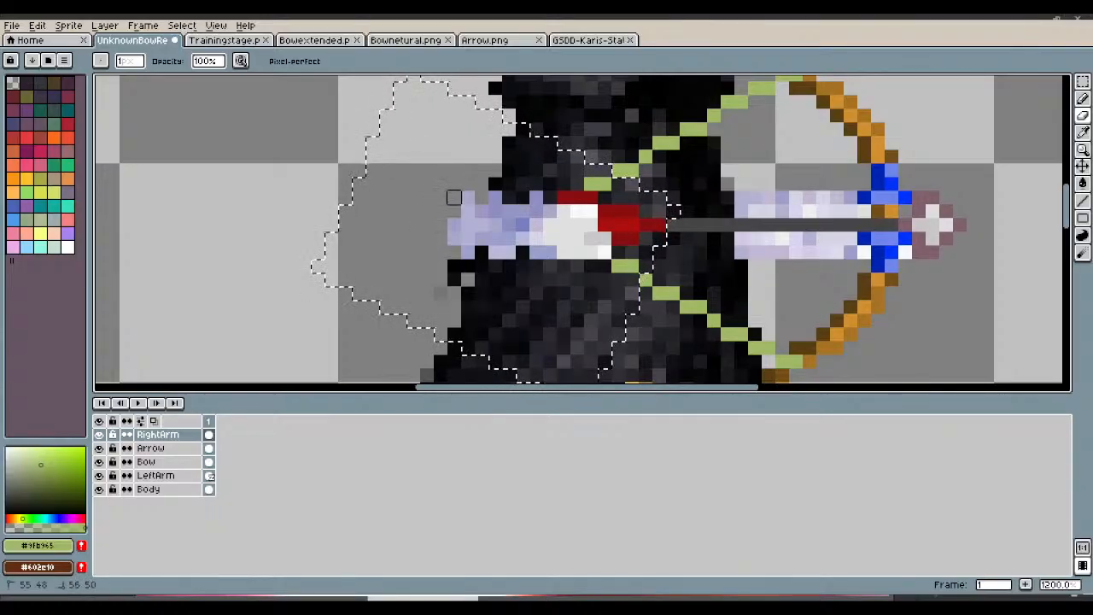
pyautogui.click(467, 197)
# Step: Move the selected right arm 1 pixel up
pyautogui.scroll(-5, 426, 239)
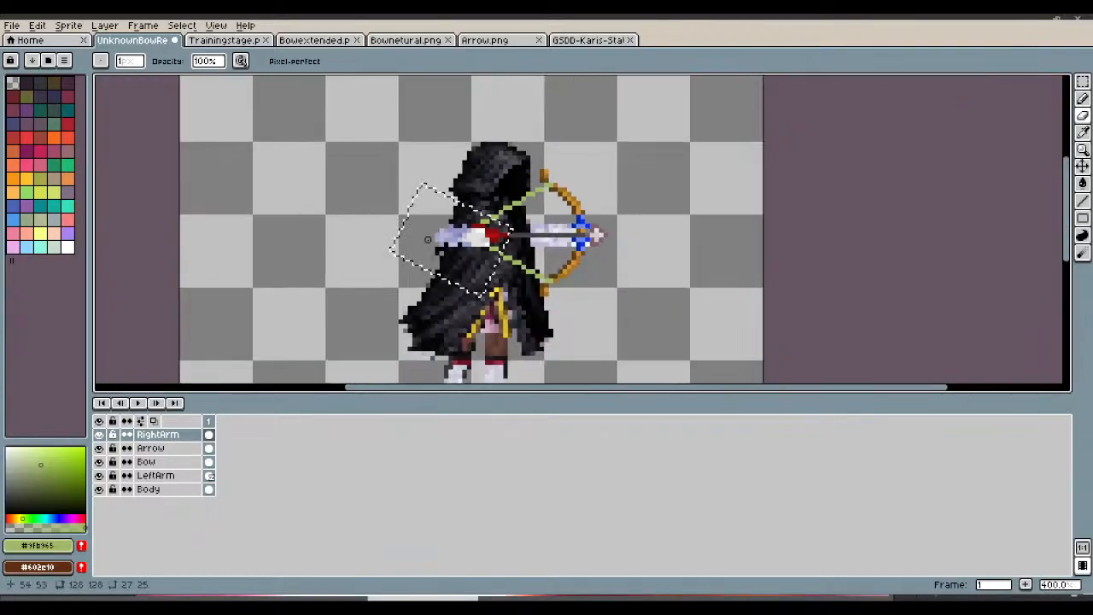
pyautogui.scroll(2, 428, 239)
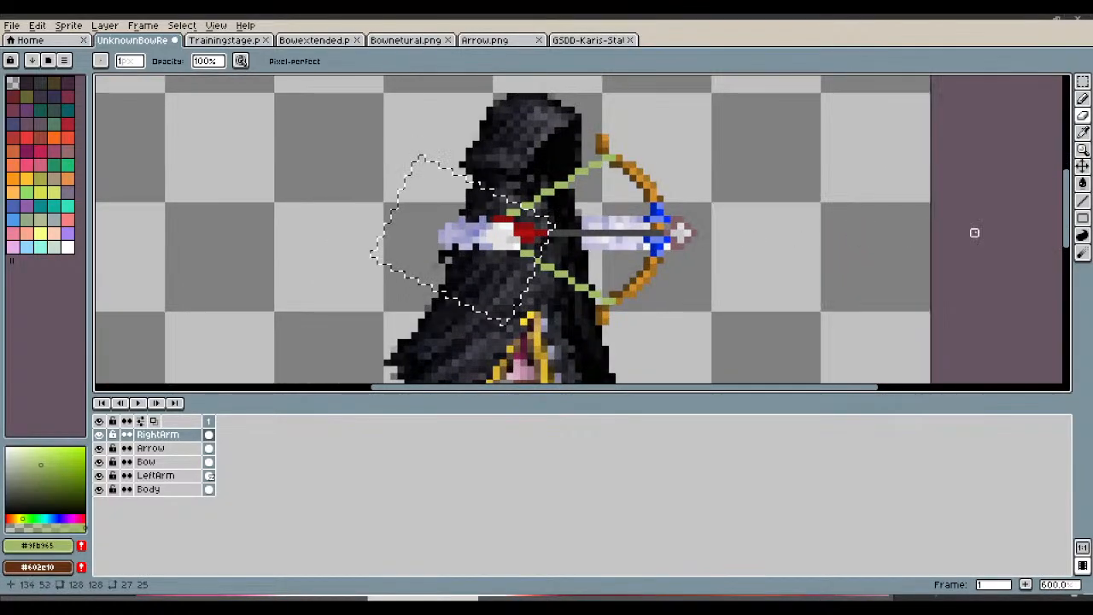
pyautogui.click(1082, 167)
pyautogui.moveTo(498, 287)
pyautogui.mouseDown()
pyautogui.moveTo(504, 293)
pyautogui.moveTo(494, 282)
pyautogui.moveTo(425, 284)
pyautogui.moveTo(507, 289)
pyautogui.mouseUp()
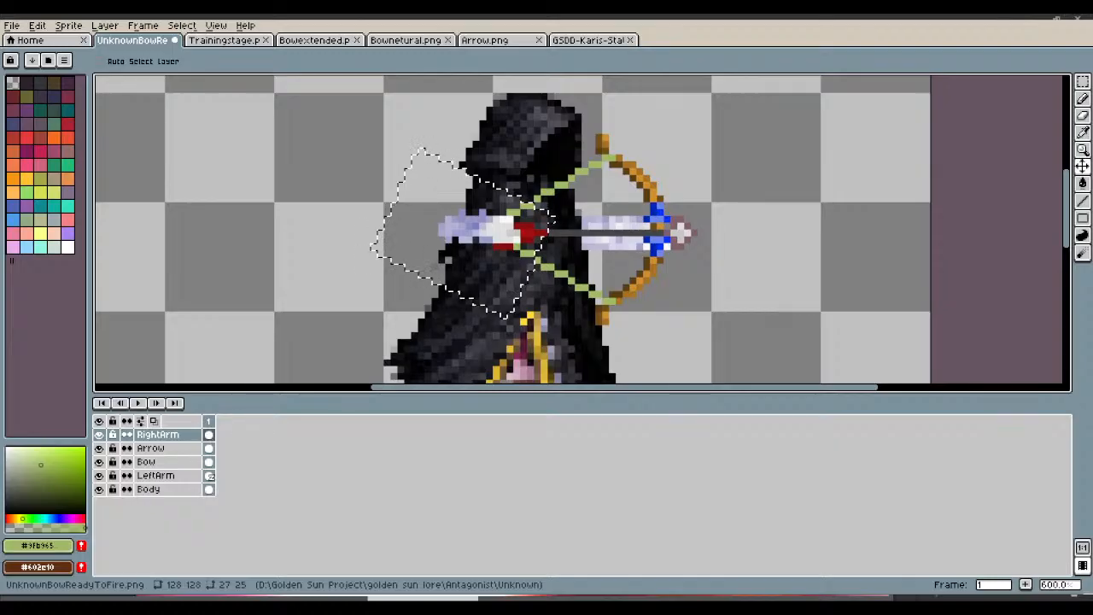
# Step: Sample the lavender #9797c2 from the right sleeve and fill the single-pixel gaps along its upper and lower edges
pyautogui.scroll(2, 435, 213)
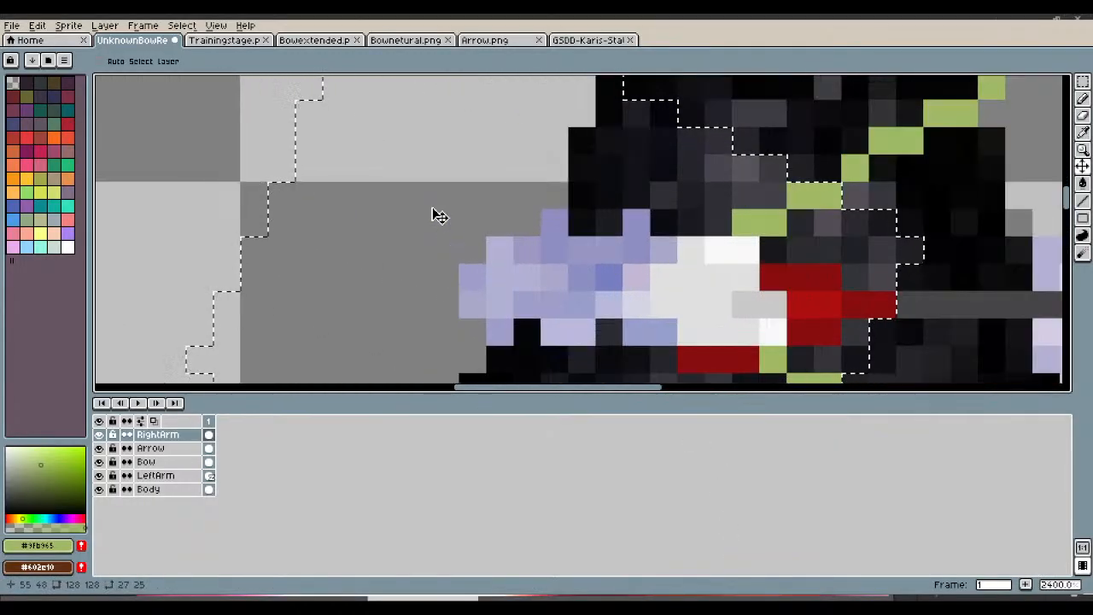
pyautogui.click(1082, 133)
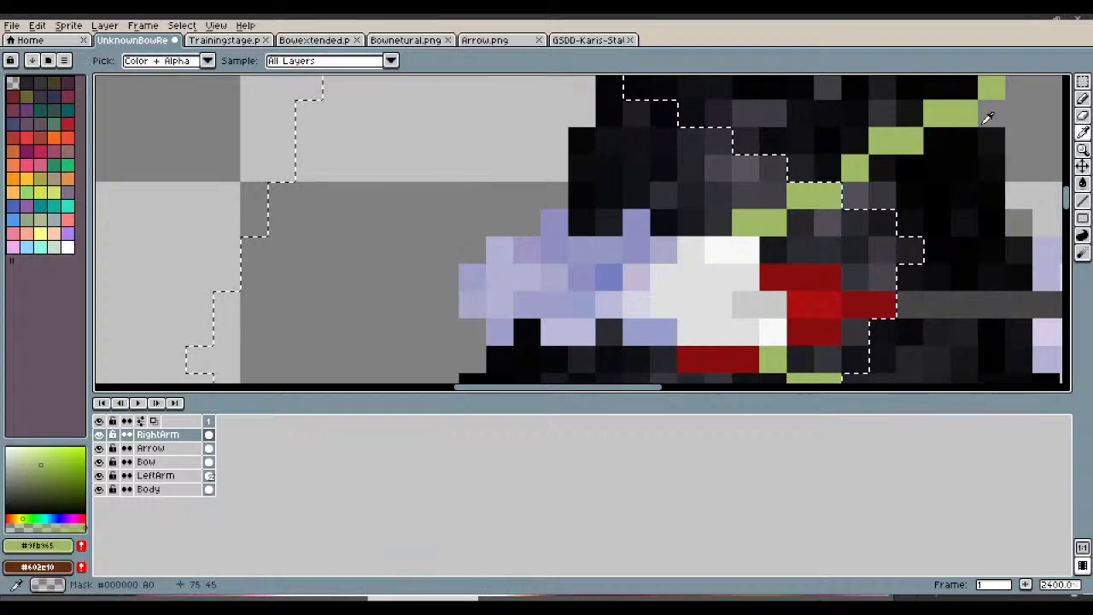
pyautogui.click(1083, 102)
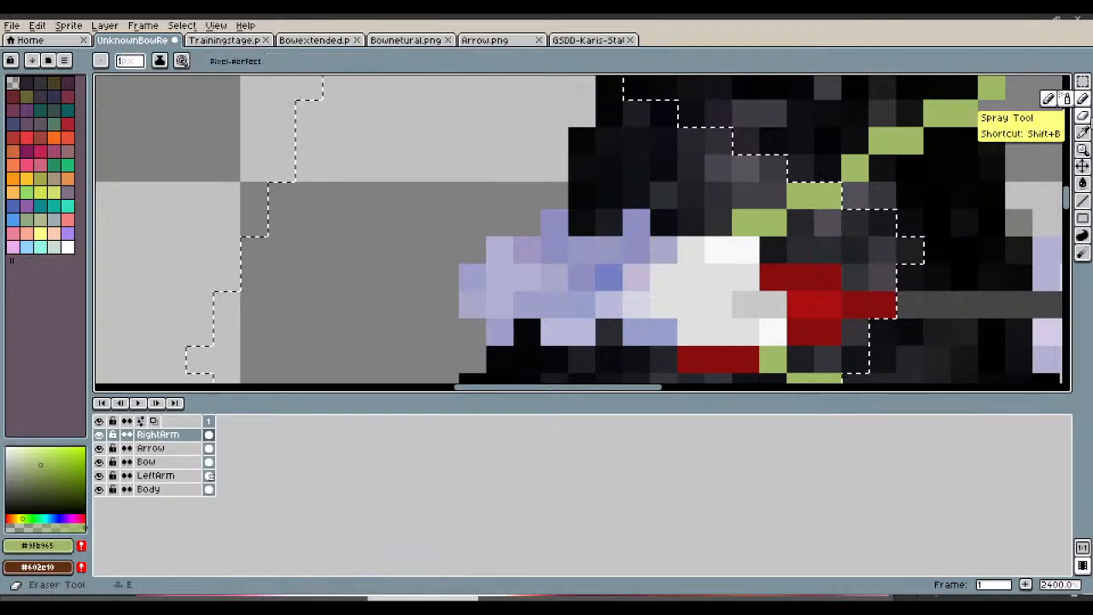
pyautogui.click(1086, 132)
pyautogui.click(561, 298)
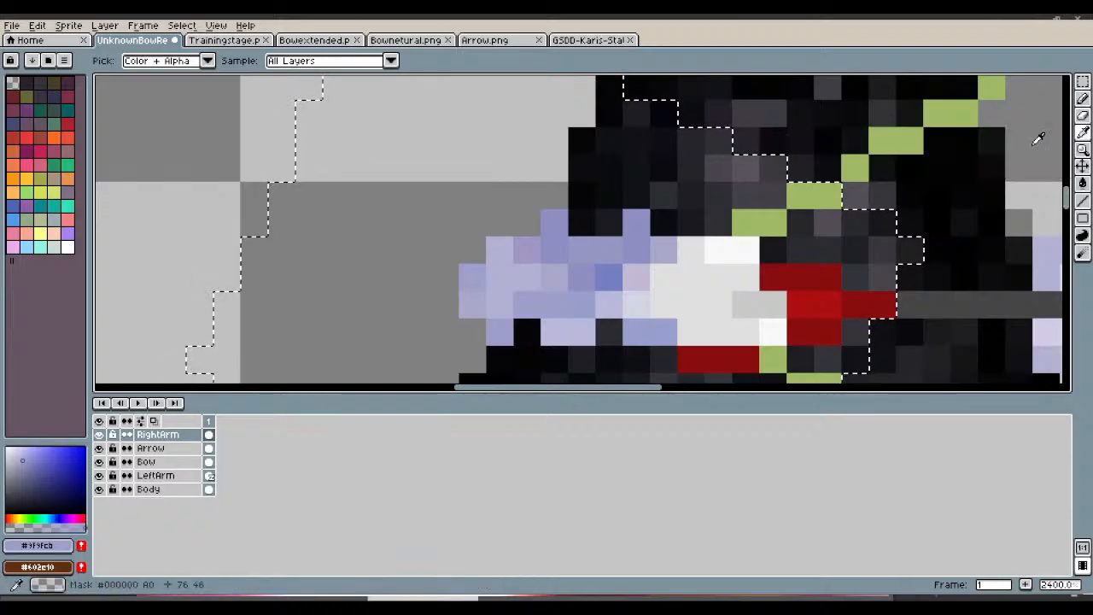
pyautogui.click(616, 245)
pyautogui.press('b')
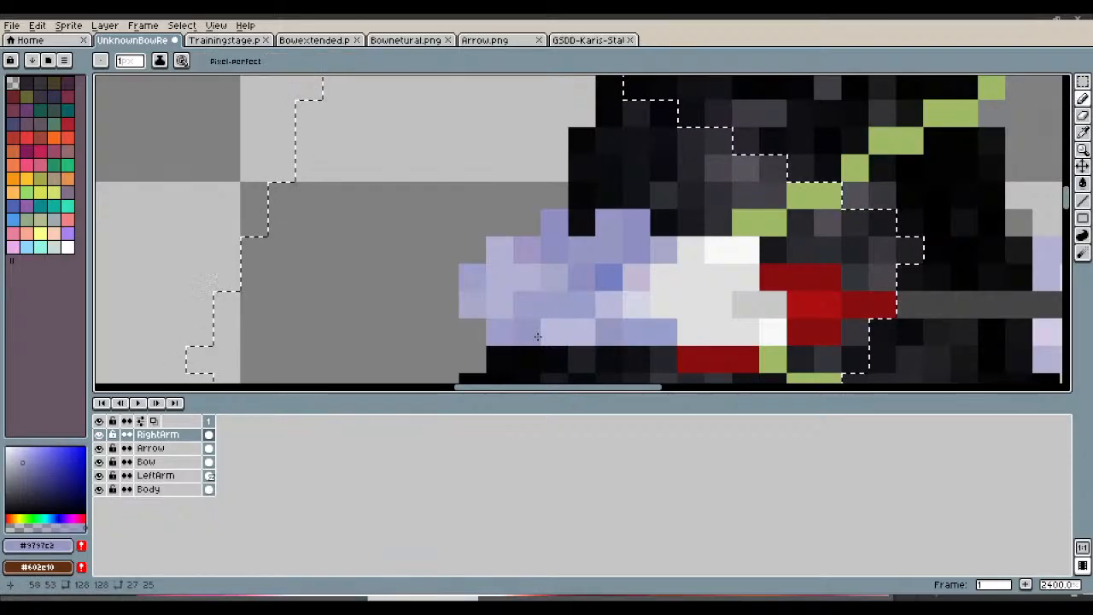
pyautogui.scroll(-4, 536, 330)
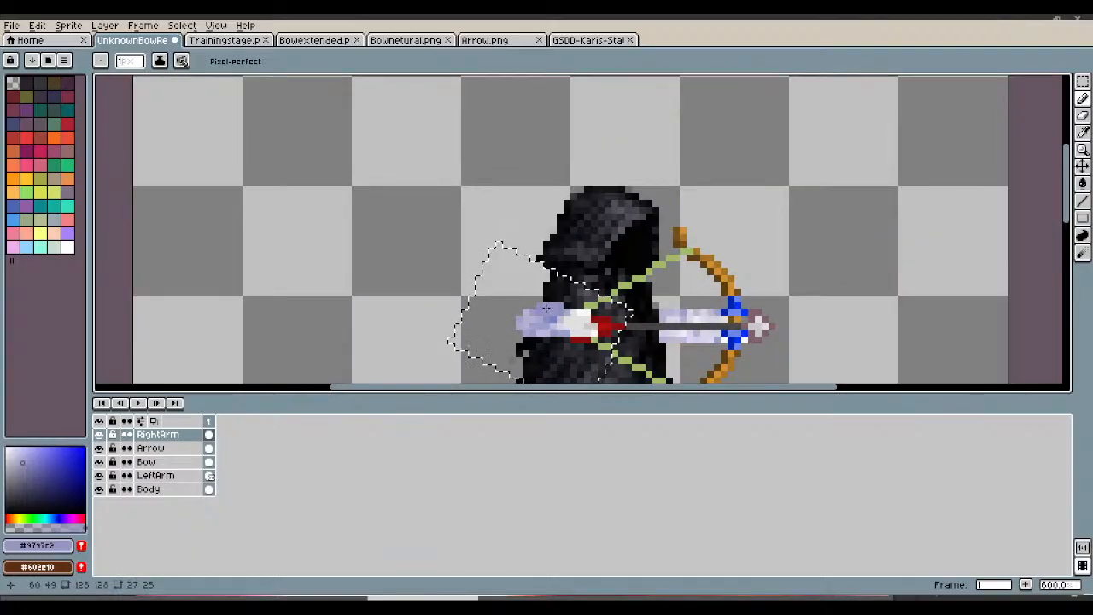
# Step: Sample the light grey #e0e0e0 from the right hand and paint it over the red pixels along the hand's lower edge
pyautogui.scroll(4, 546, 308)
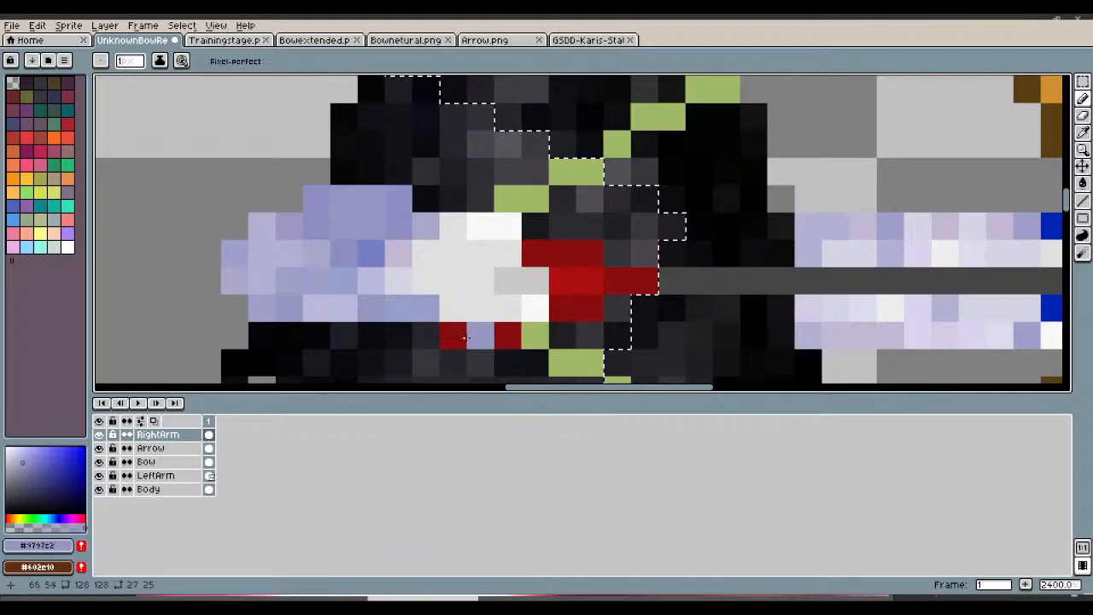
pyautogui.click(1081, 132)
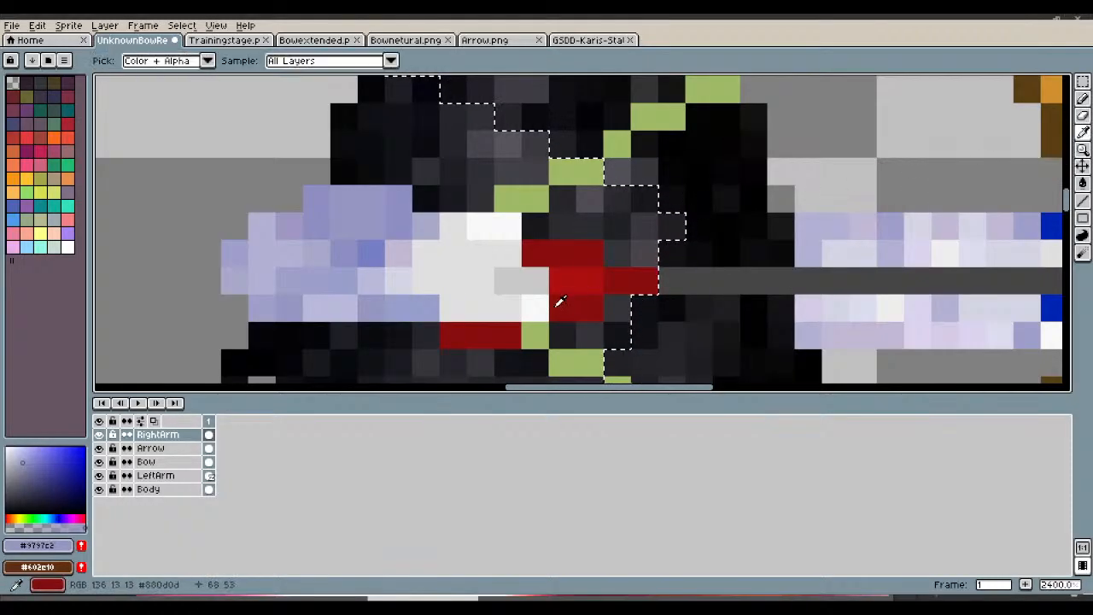
pyautogui.click(461, 310)
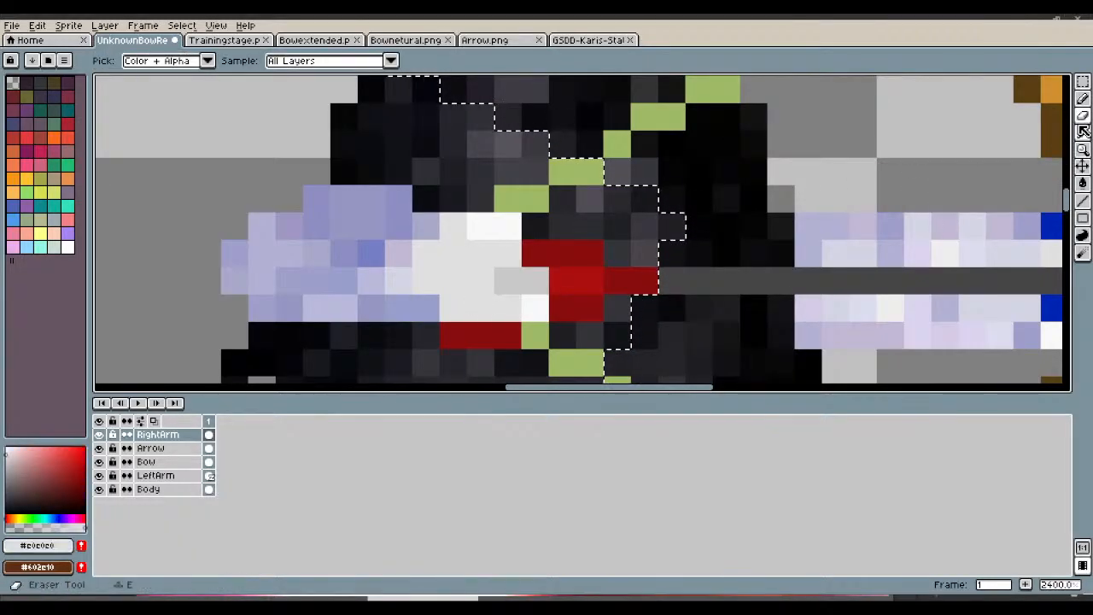
pyautogui.click(1083, 99)
pyautogui.click(507, 335)
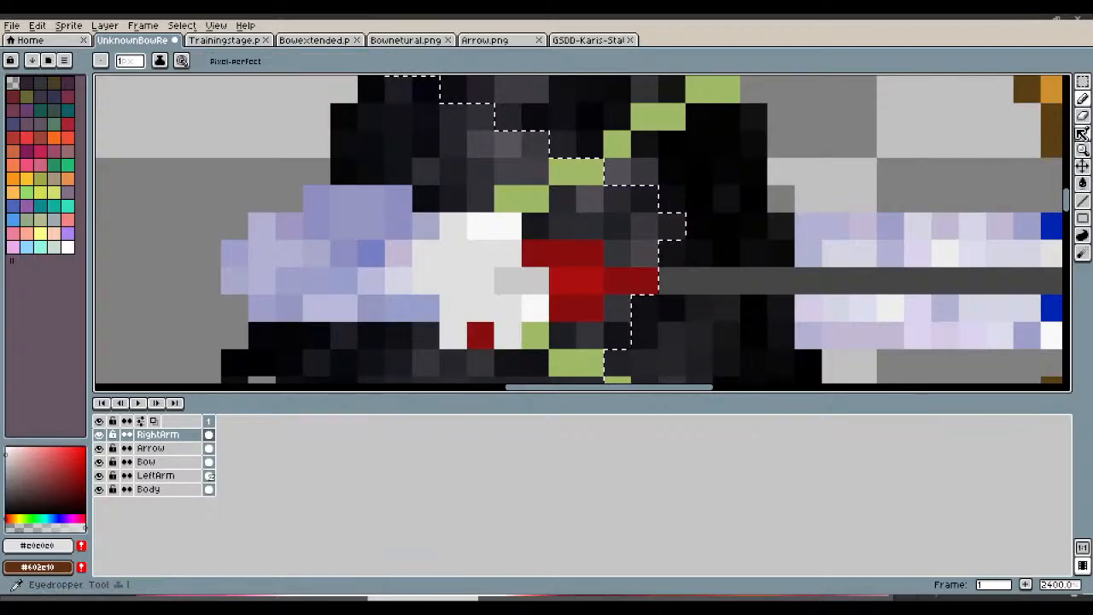
pyautogui.click(1081, 139)
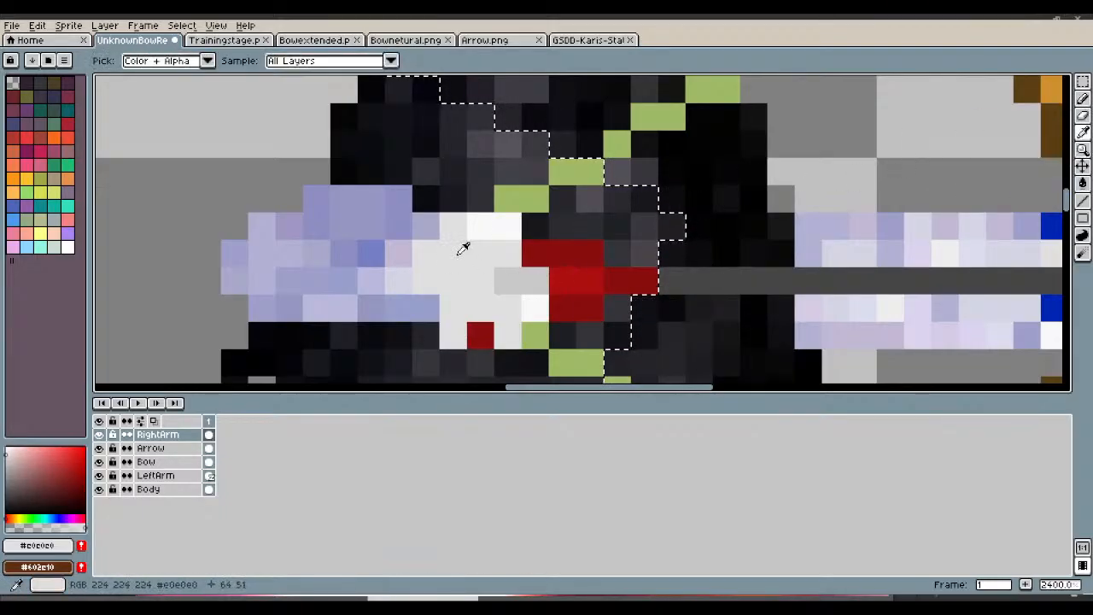
pyautogui.click(1083, 99)
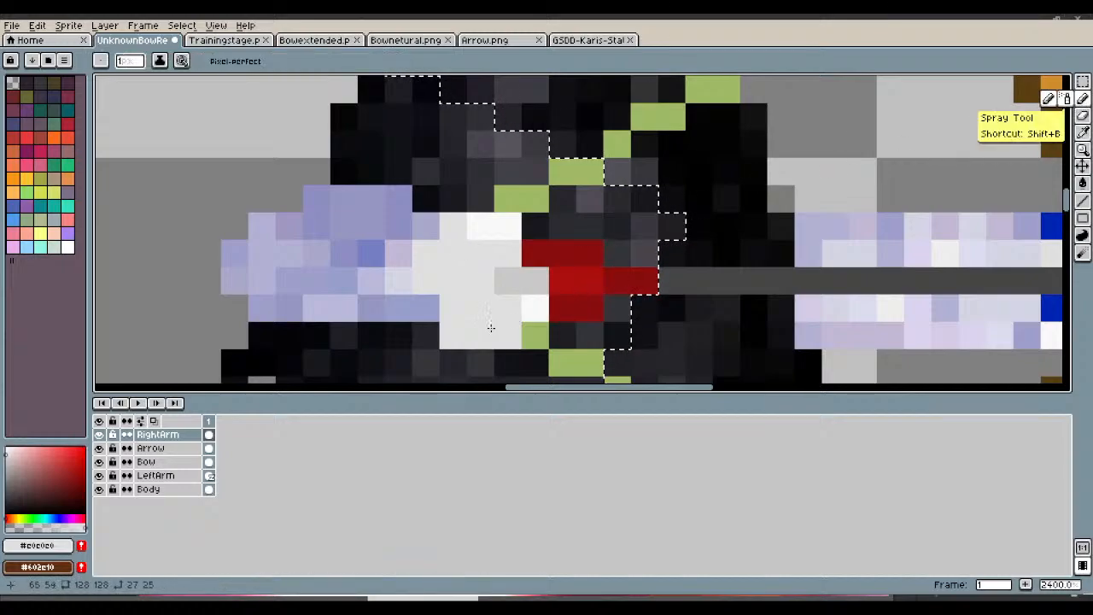
pyautogui.click(490, 328)
# Step: Check the finished archer pose and save the sprite under the name UnknownBowFire.png
pyautogui.scroll(-6, 490, 328)
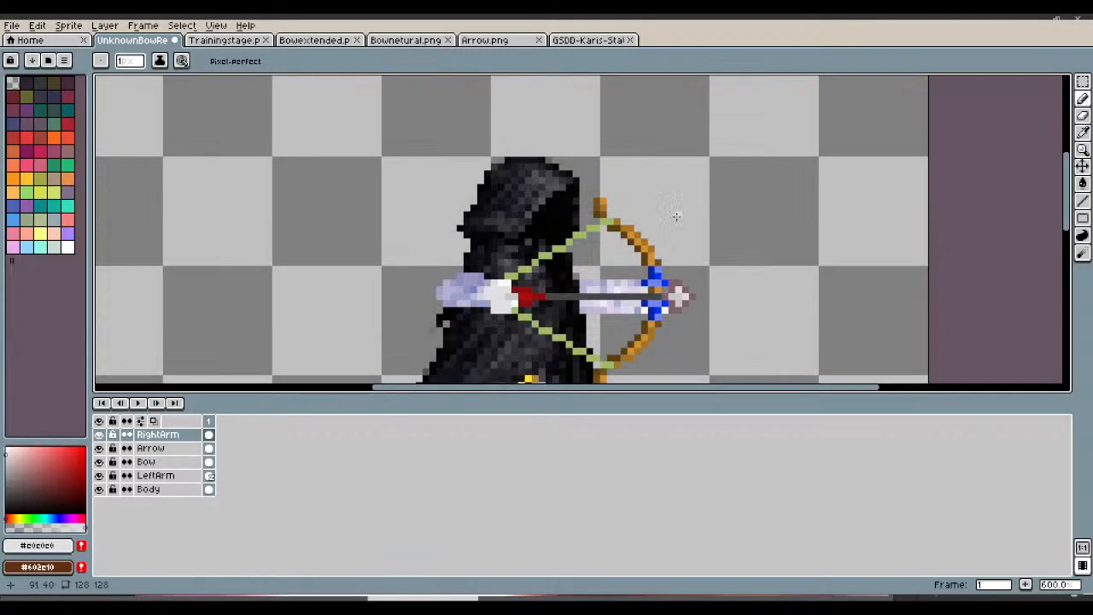
pyautogui.scroll(-4, 707, 222)
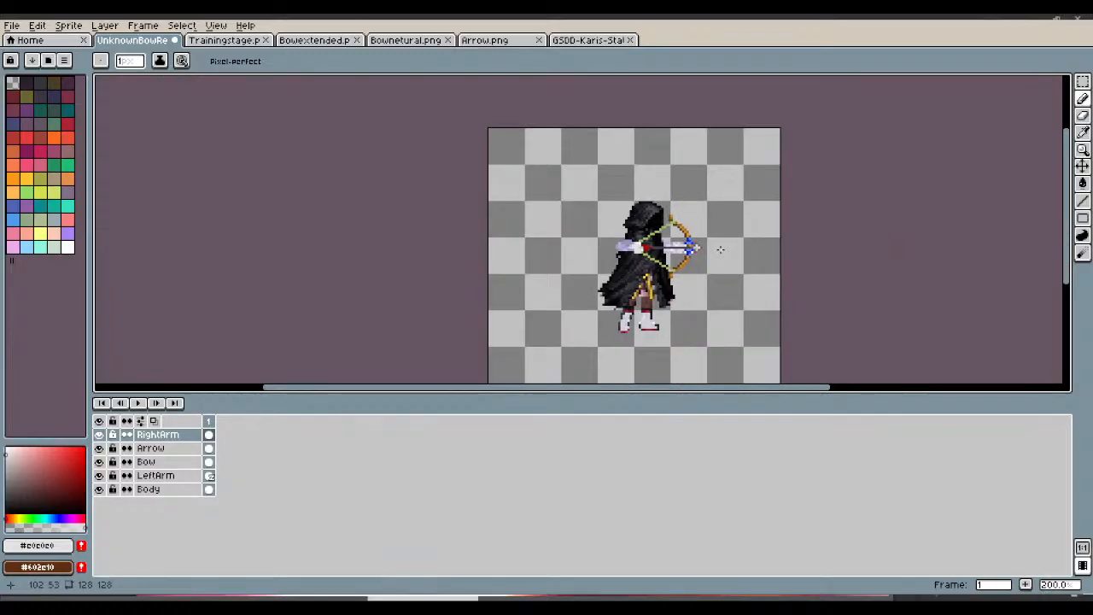
pyautogui.scroll(1, 720, 249)
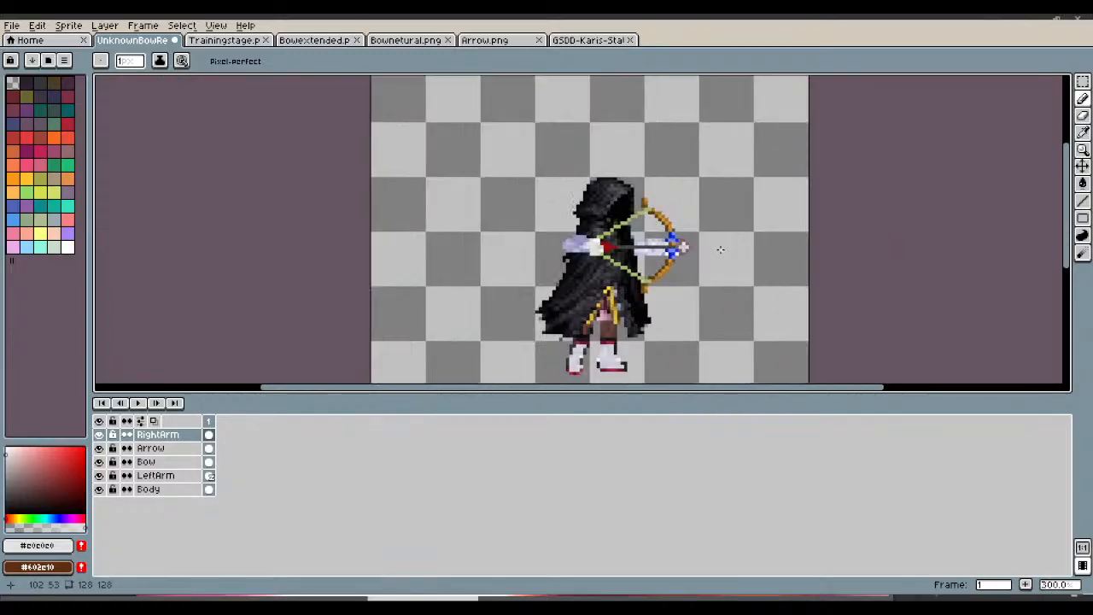
pyautogui.scroll(4, 720, 249)
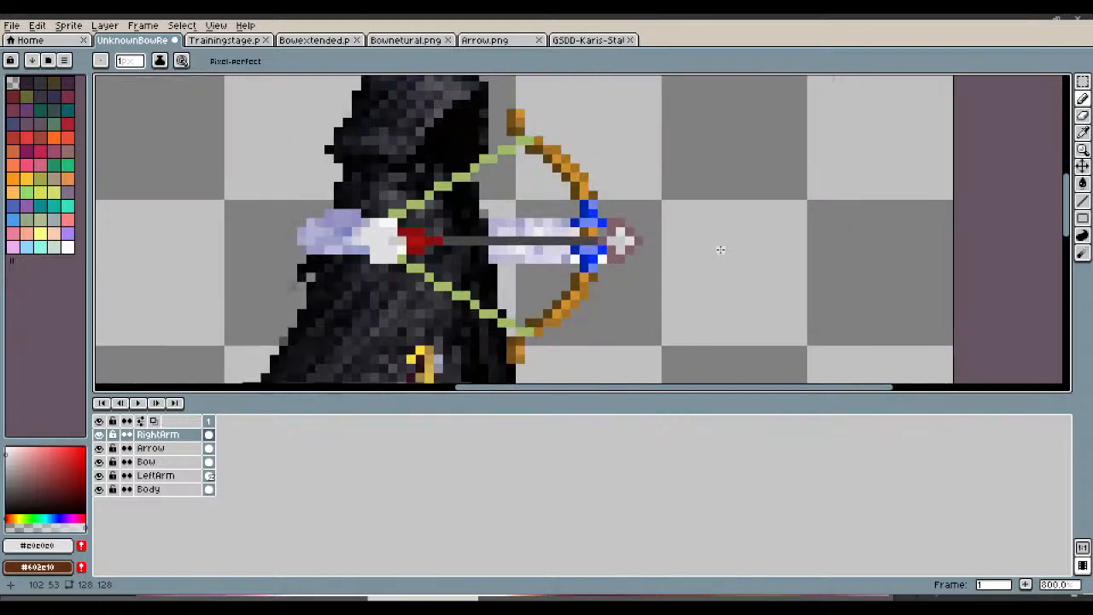
pyautogui.scroll(-2, 720, 249)
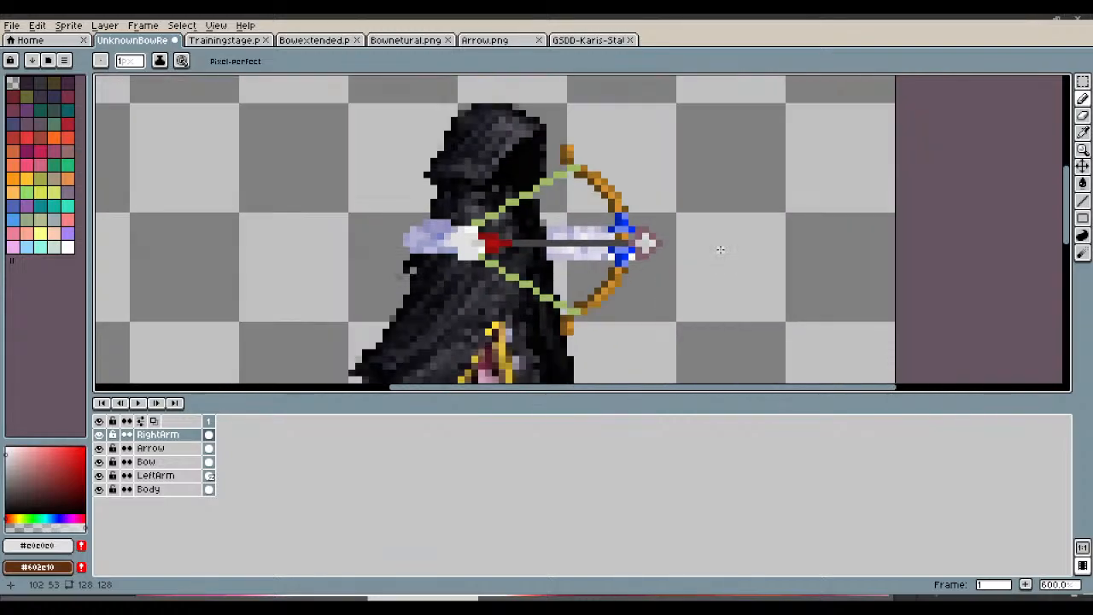
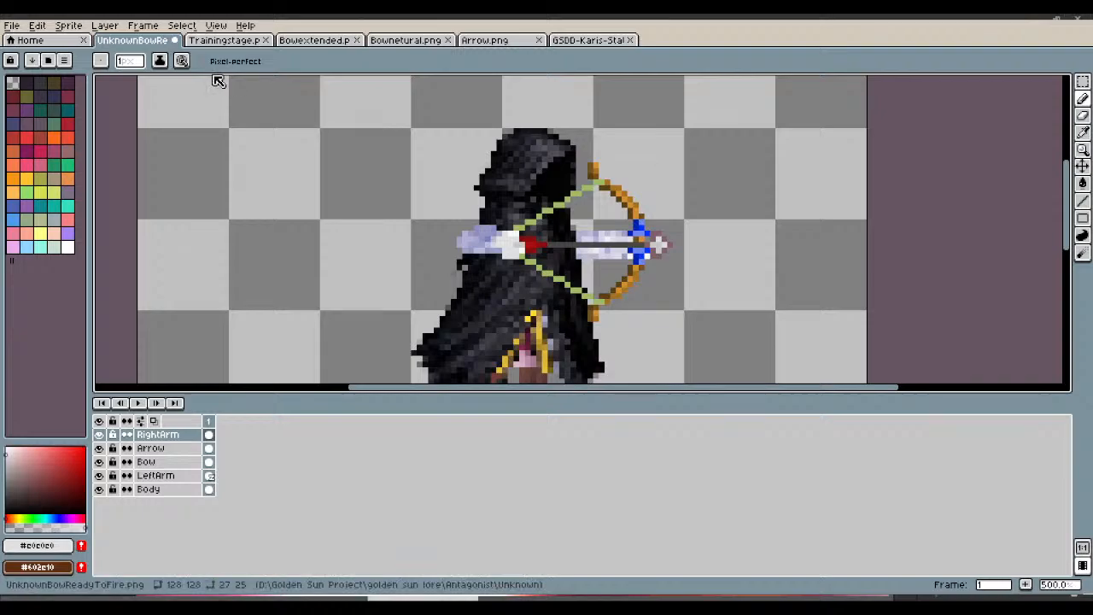
pyautogui.click(12, 27)
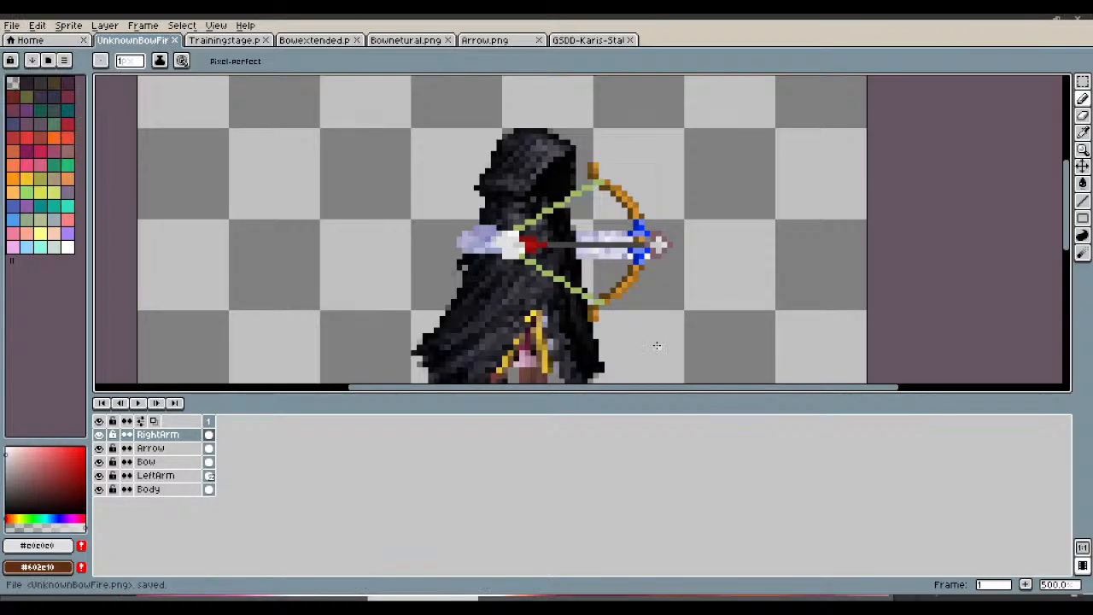
pyautogui.click(210, 464)
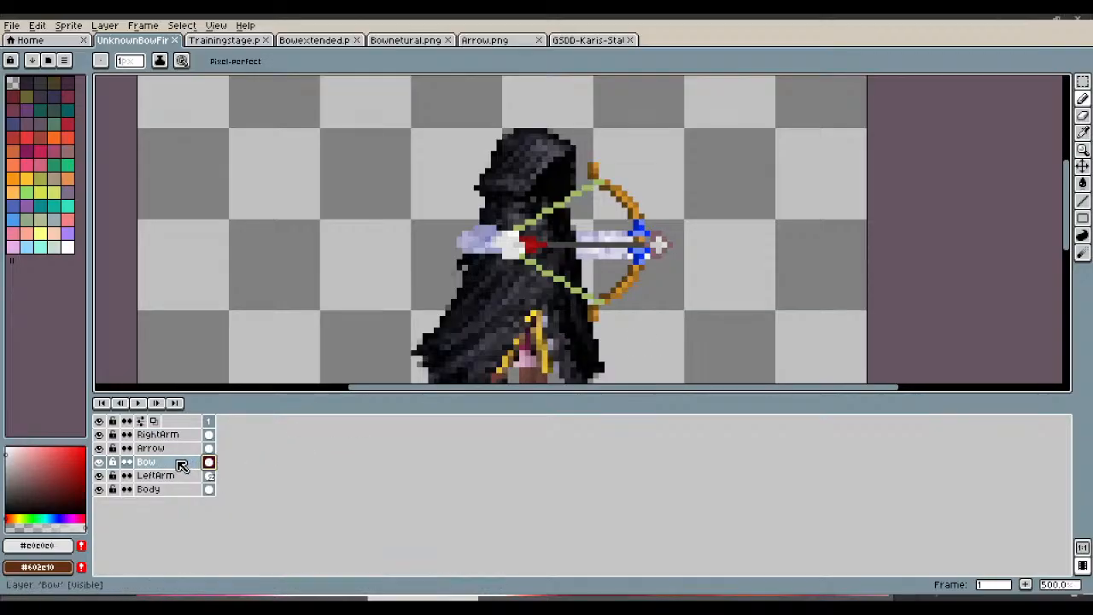
pyautogui.rightClick(178, 462)
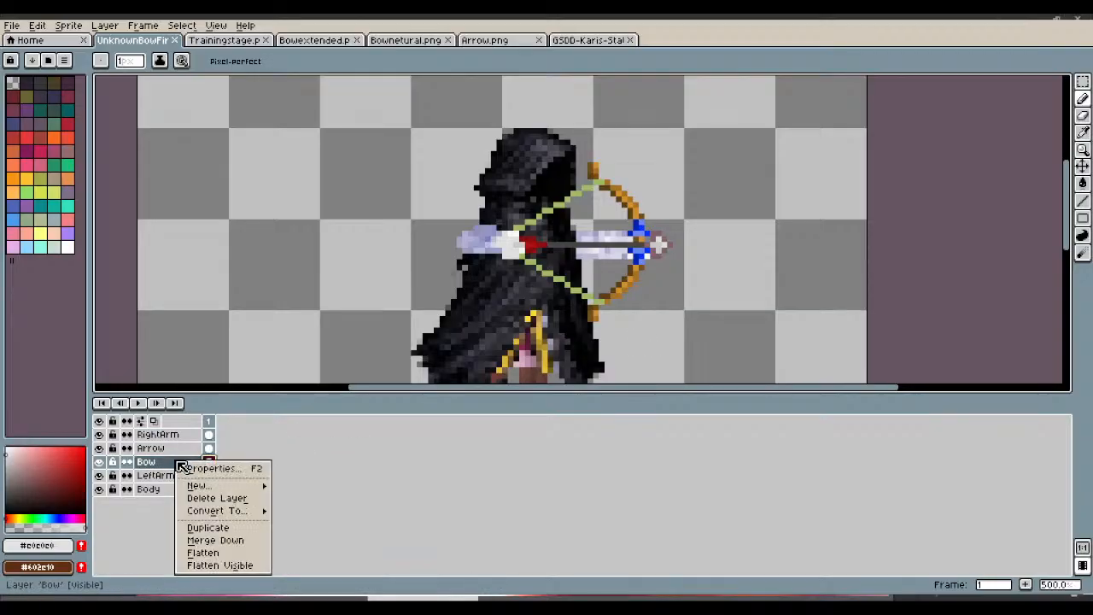
pyautogui.click(217, 498)
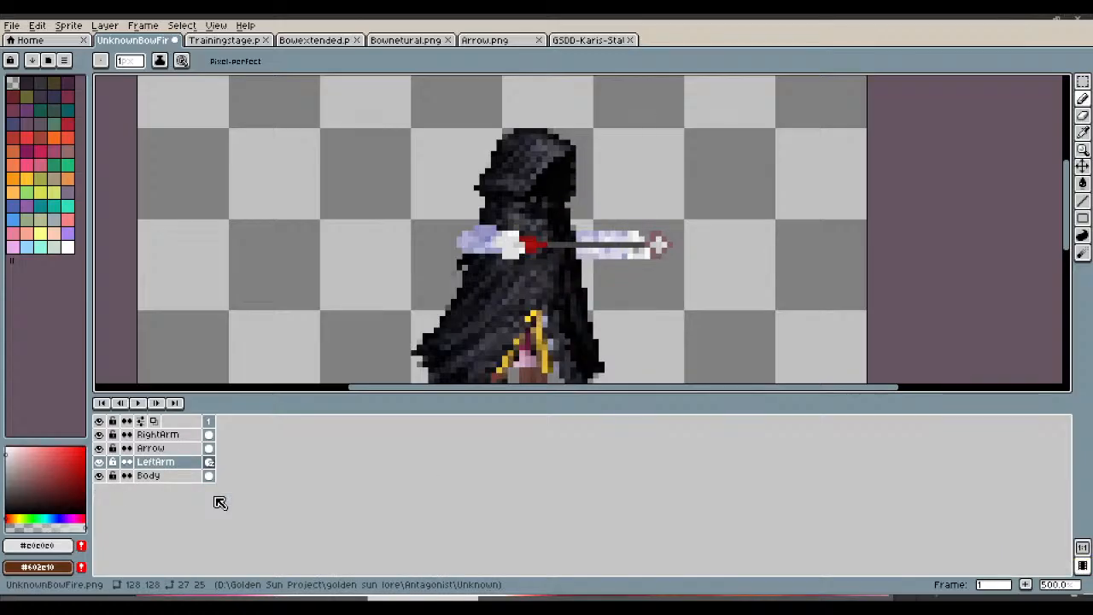
pyautogui.hotkey('ctrl', 'z')
# Step: Delete the Arrow layer and remove the drawn bow's cel from the Bow layer
pyautogui.click(183, 450)
pyautogui.rightClick(181, 452)
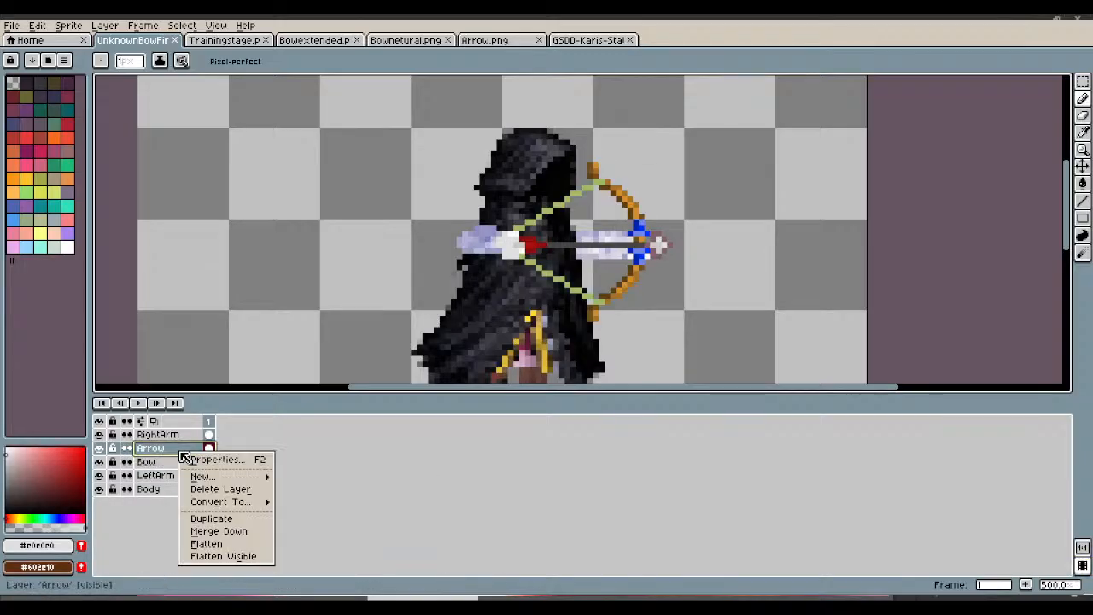
pyautogui.click(223, 493)
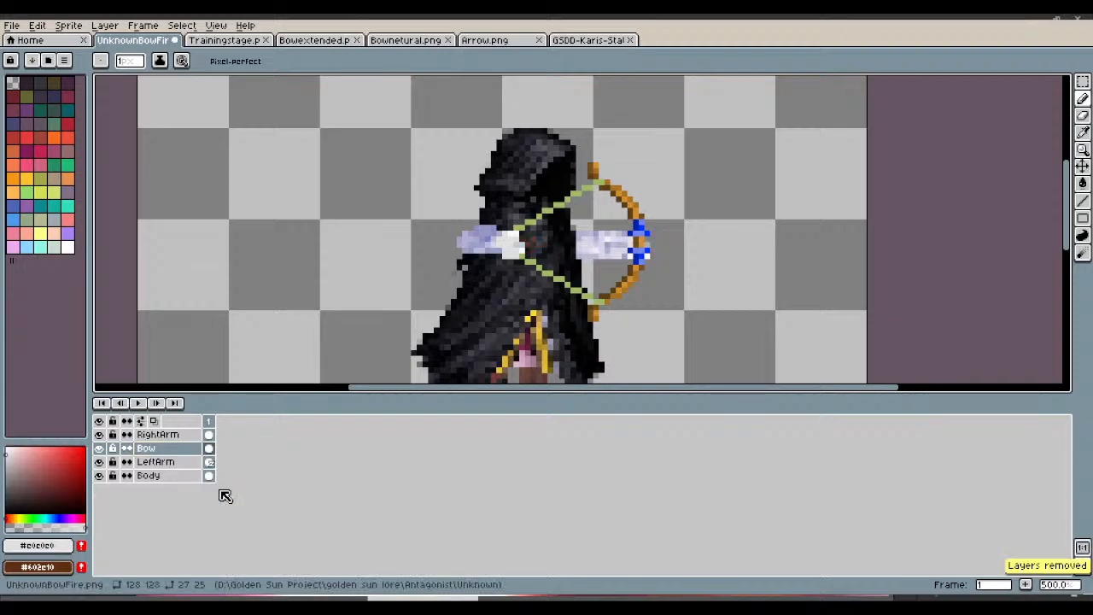
pyautogui.rightClick(210, 457)
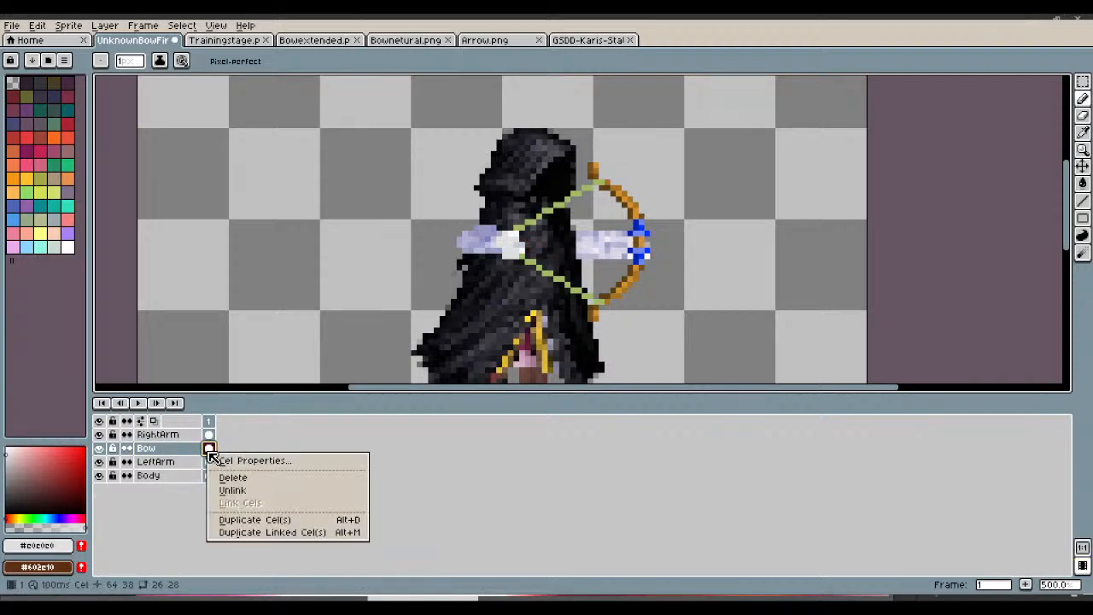
pyautogui.click(246, 480)
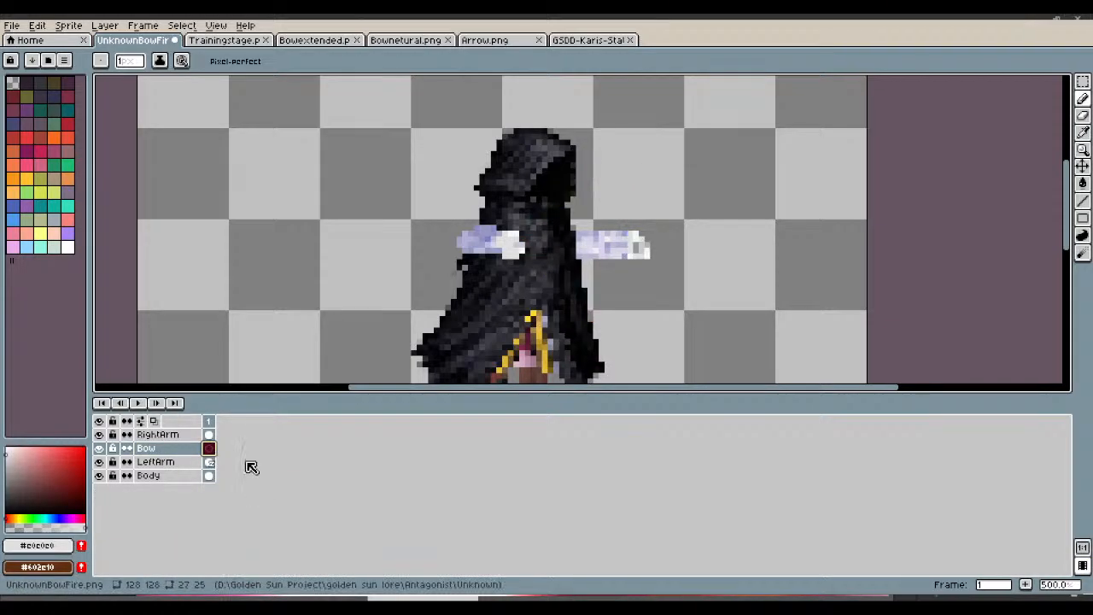
# Step: Paste the undrawn bow from Bownetural.png onto the Bow layer and place it at 74, 35 in the archer's left hand
pyautogui.click(416, 42)
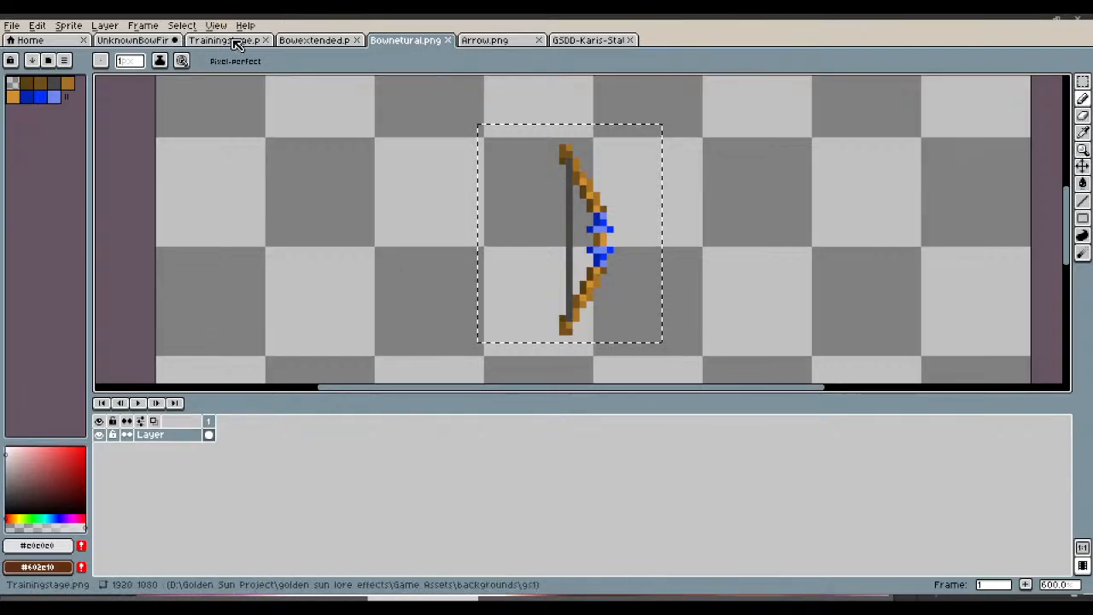
pyautogui.click(156, 45)
pyautogui.hotkey('ctrl', 'v')
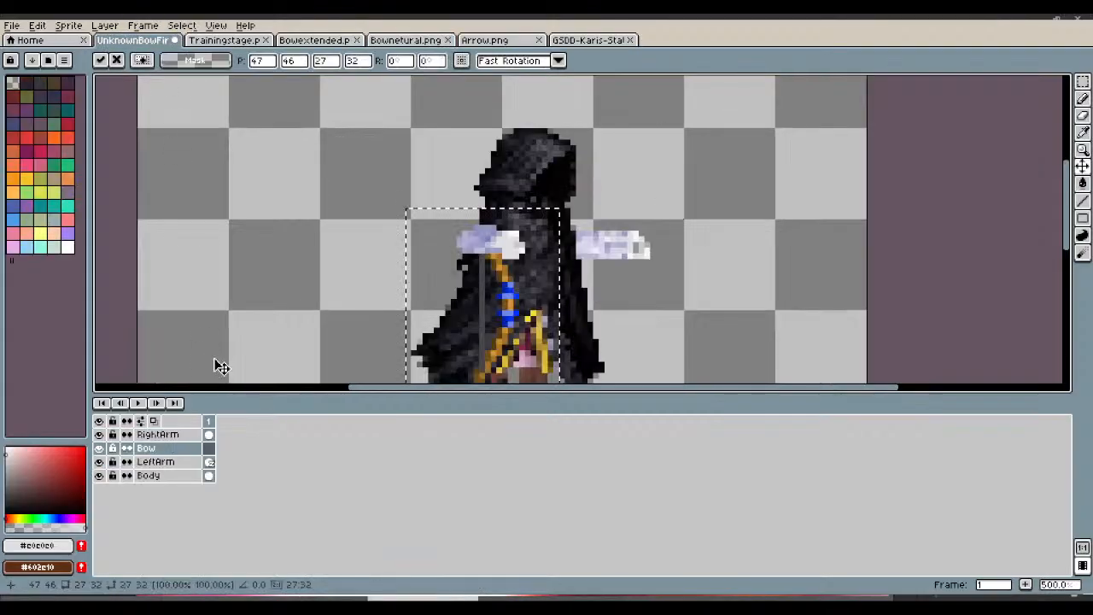
pyautogui.moveTo(449, 329); pyautogui.dragTo(595, 247)
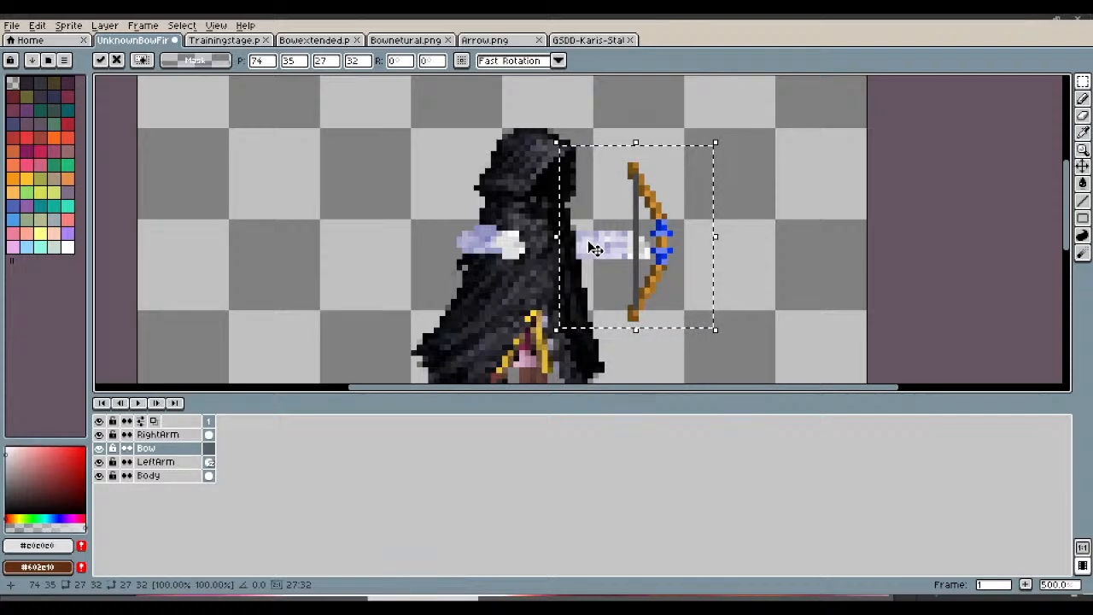
pyautogui.scroll(-2, 595, 246)
pyautogui.press('Return')
pyautogui.scroll(-1, 600, 230)
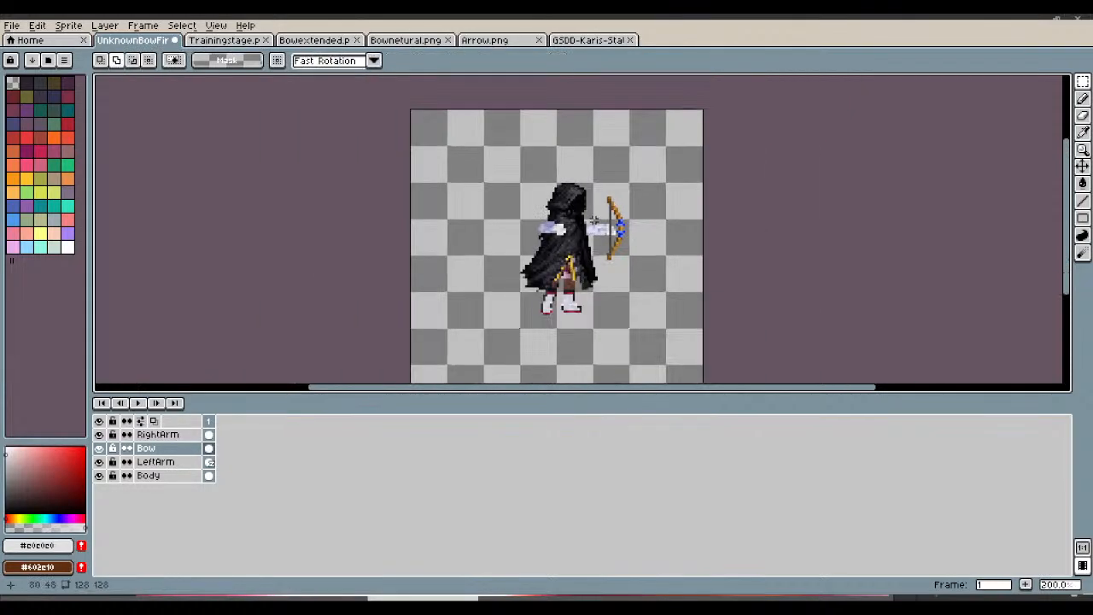
# Step: Save the sprite as UnknownBowFired.png, and close it along with the Arrow, Bownetural and Bowextended files
pyautogui.click(13, 26)
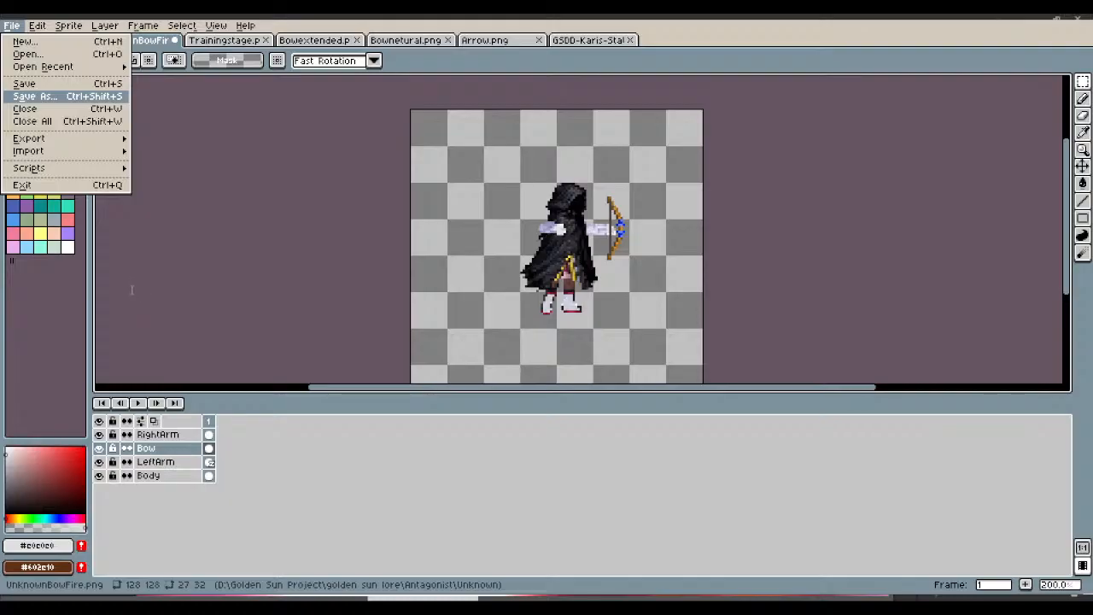
pyautogui.click(670, 360)
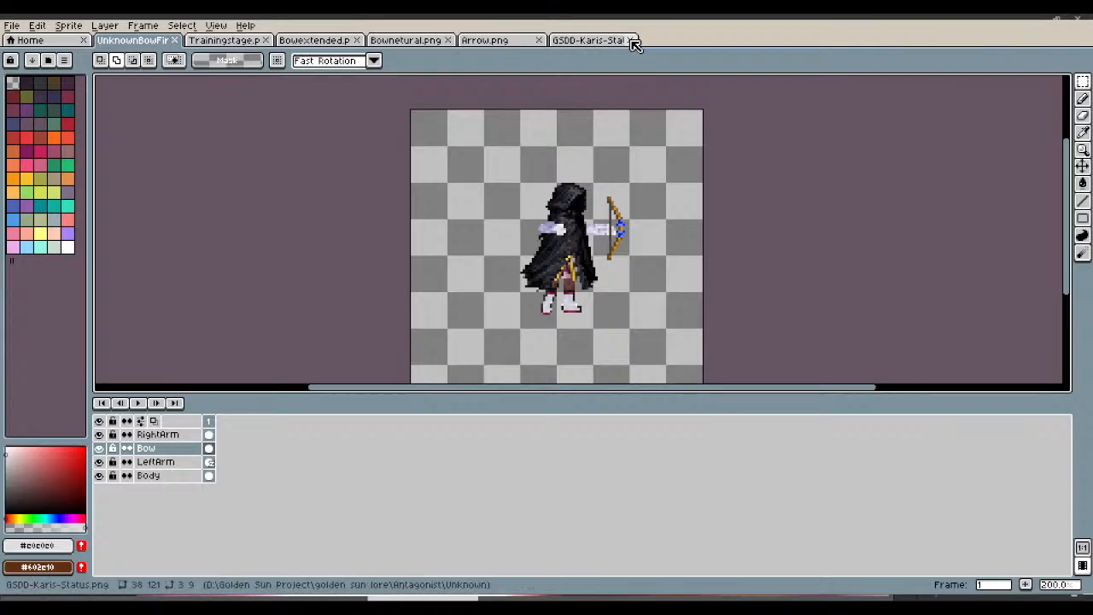
pyautogui.click(539, 40)
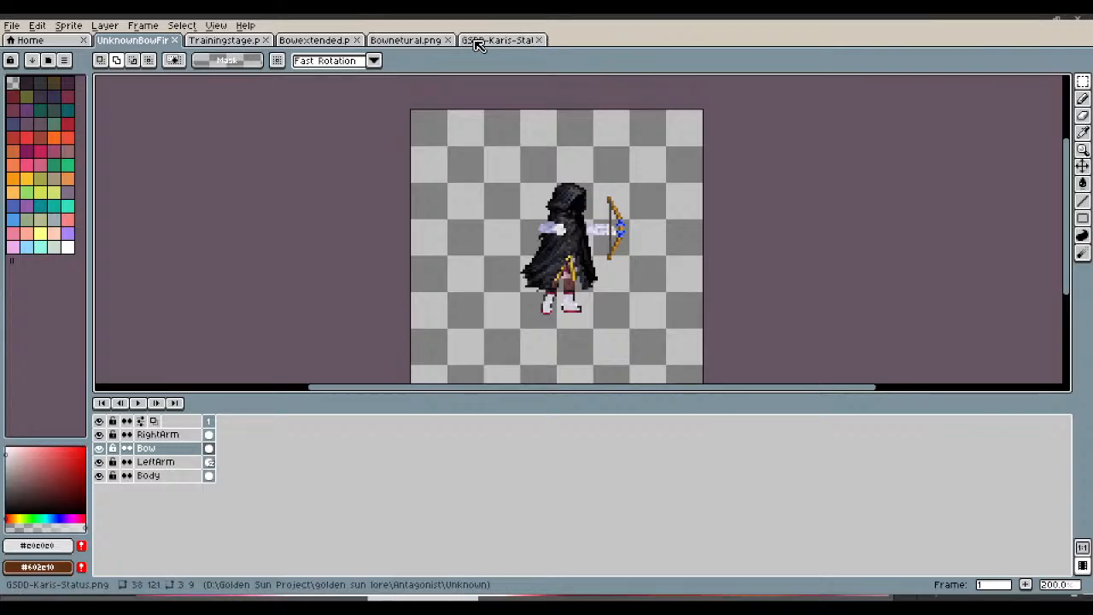
pyautogui.click(447, 41)
pyautogui.click(356, 40)
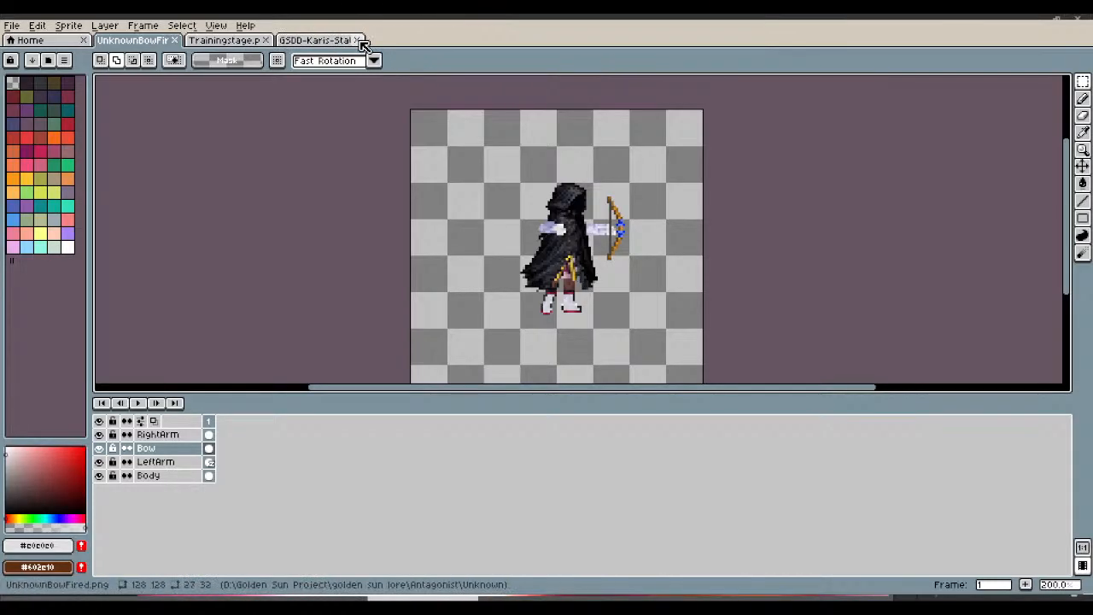
pyautogui.click(174, 40)
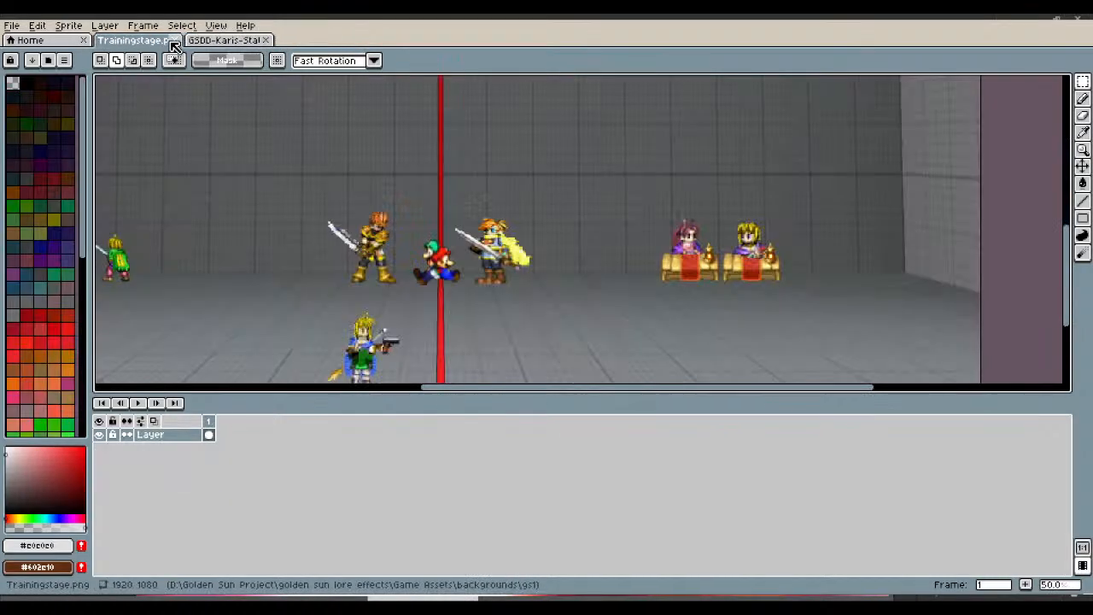
# Step: Examine the character line-up in Trainingstage.png and the floor area around the red centre line
pyautogui.scroll(-2, 278, 222)
pyautogui.scroll(1, 197, 296)
pyautogui.scroll(2, 197, 296)
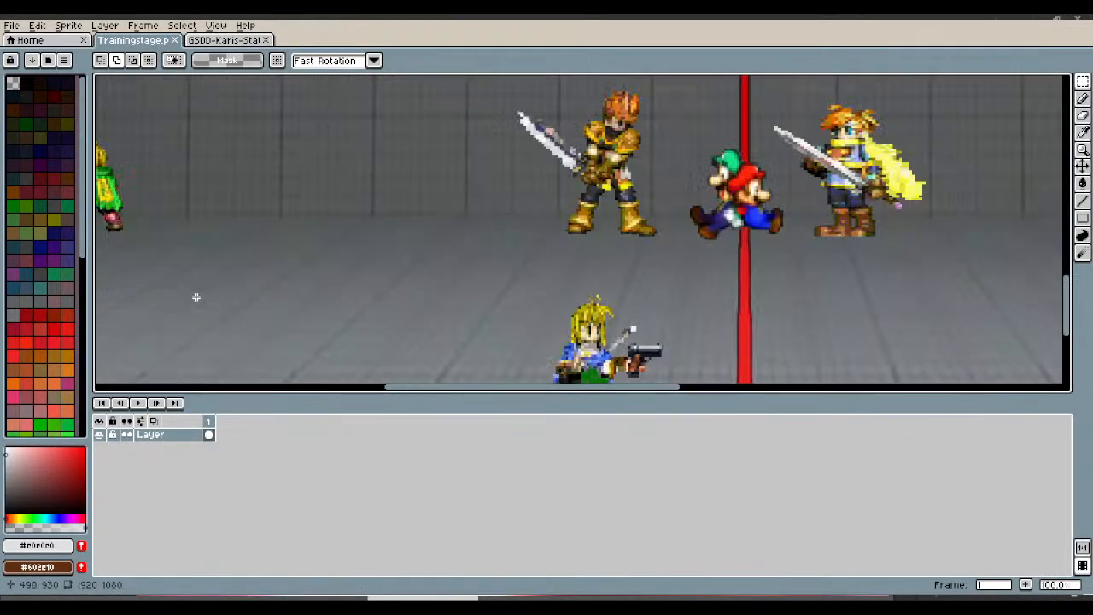
pyautogui.scroll(-2, 196, 296)
pyautogui.scroll(2, 196, 293)
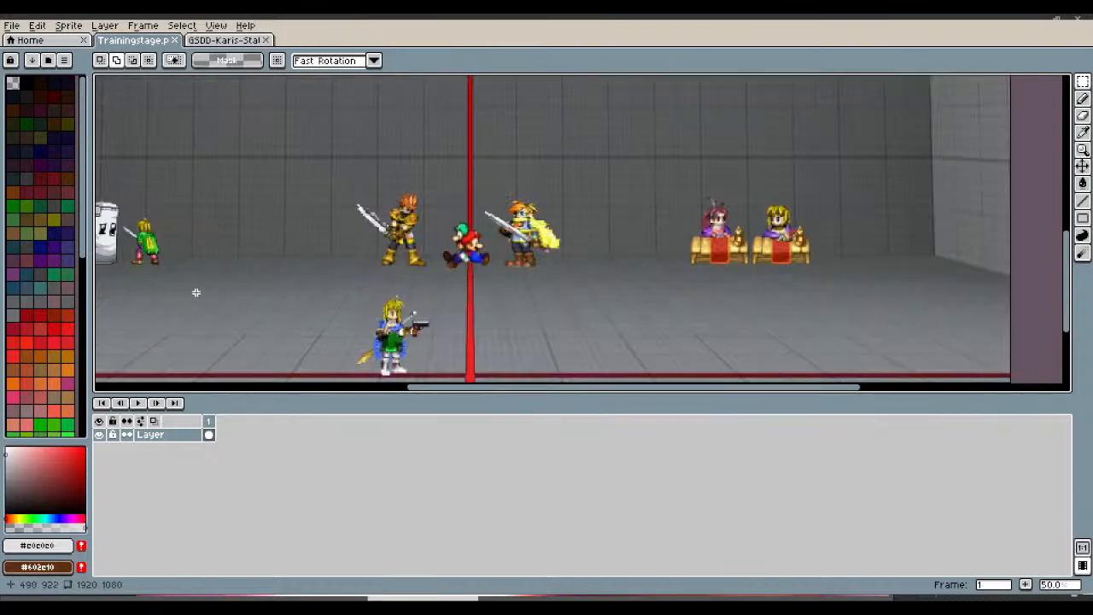
pyautogui.scroll(1, 742, 312)
pyautogui.scroll(-1, 940, 299)
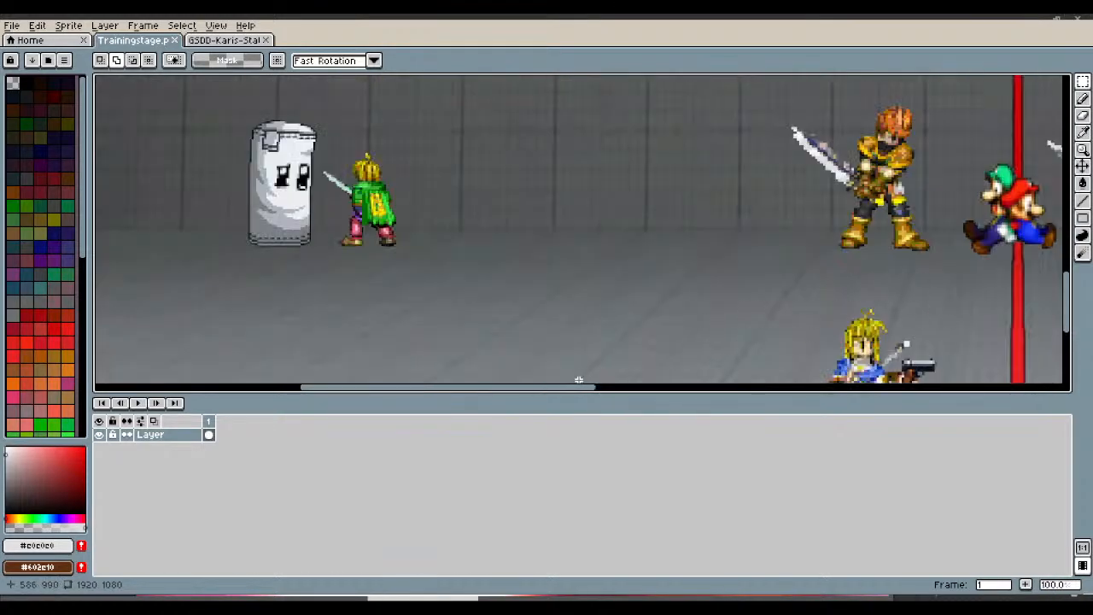
pyautogui.moveTo(582, 390); pyautogui.dragTo(722, 390)
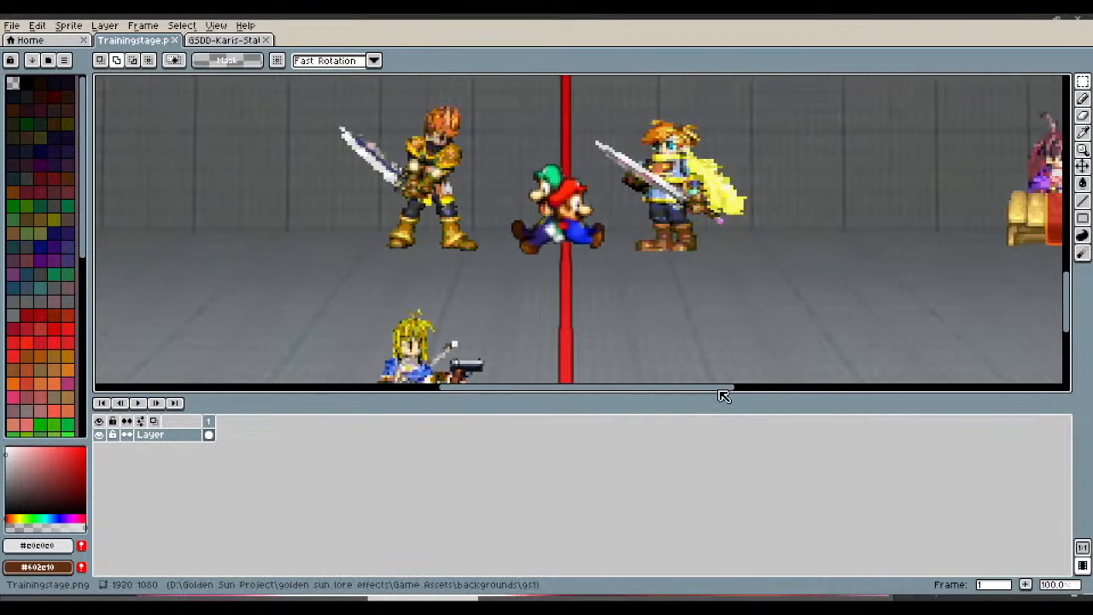
pyautogui.scroll(-1, 551, 354)
pyautogui.scroll(2, 551, 374)
pyautogui.scroll(-1, 546, 359)
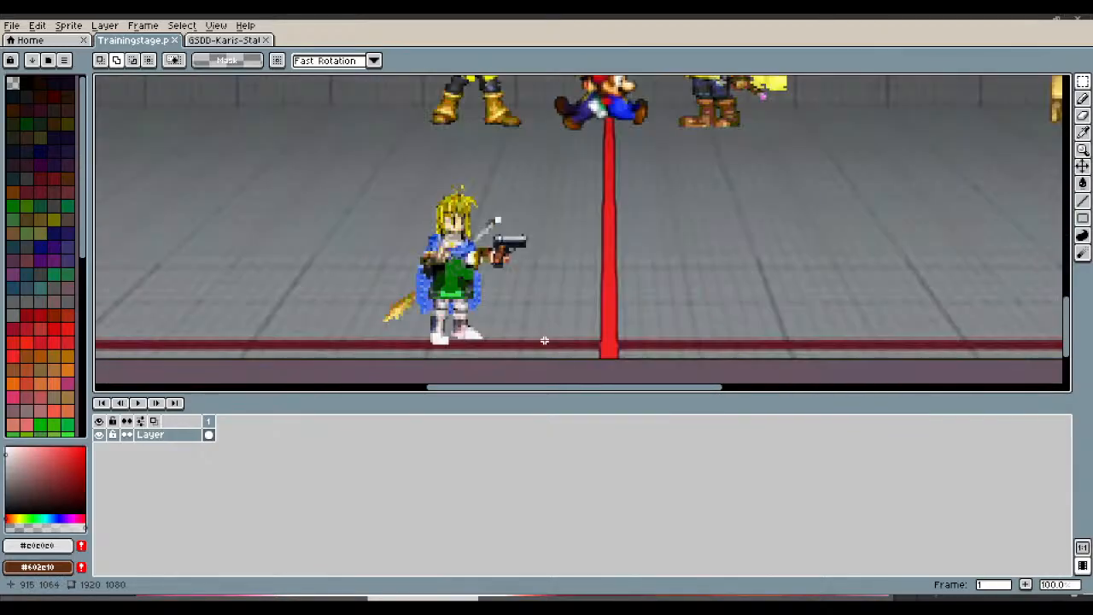
# Step: Add a new layer above the existing layer in Trainingstage.png
pyautogui.rightClick(156, 440)
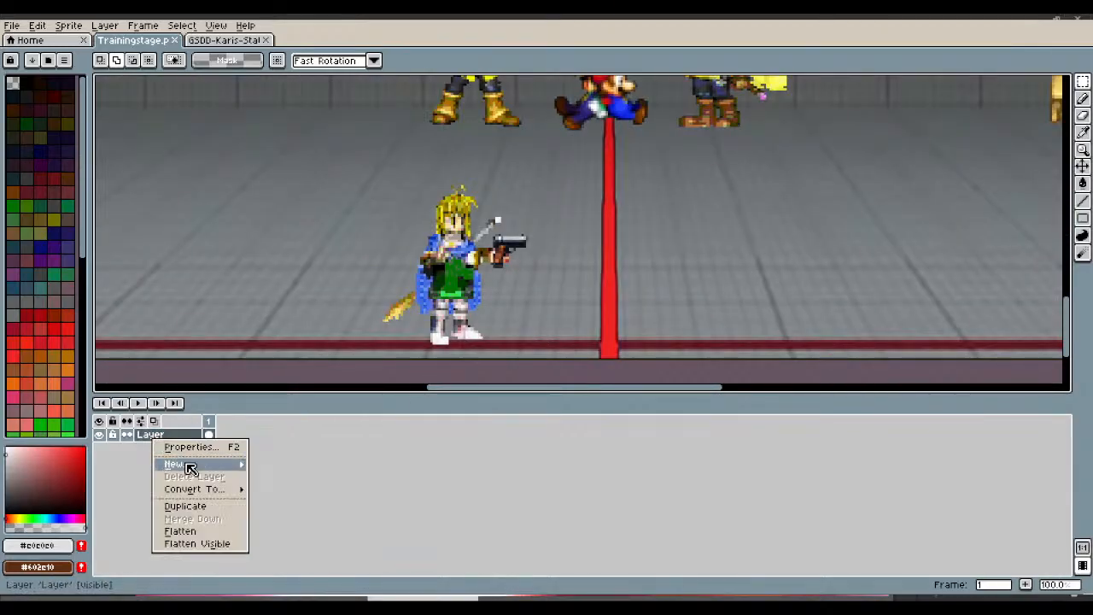
pyautogui.moveTo(220, 463)
pyautogui.click(285, 475)
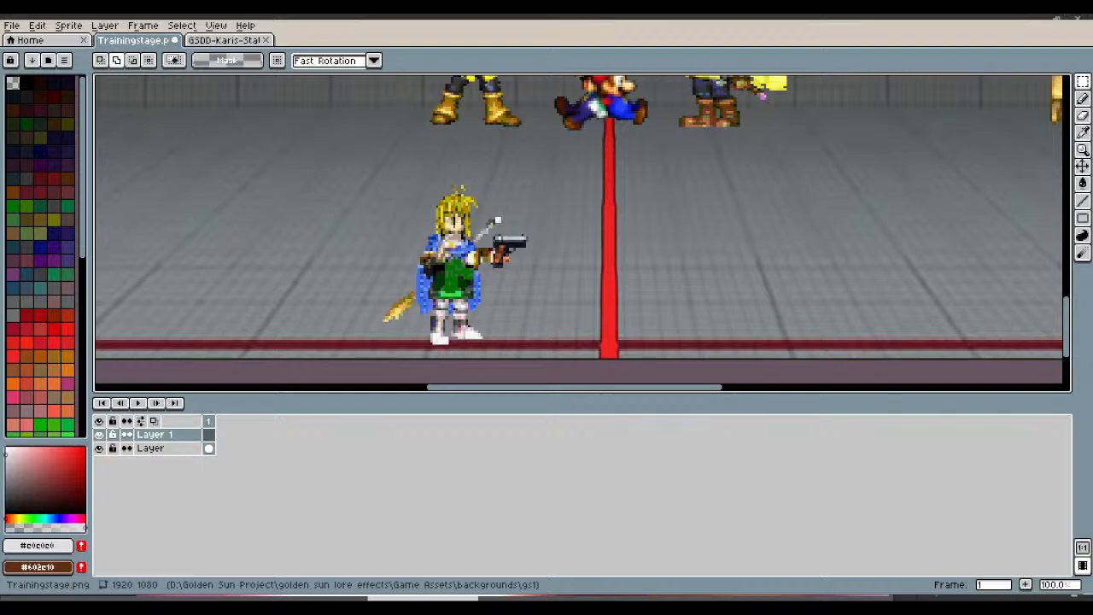
# Step: Open UnknownBowNeutral.png and copy a 93 by 99 px area around the cloaked archer
pyautogui.scroll(3, 582, 205)
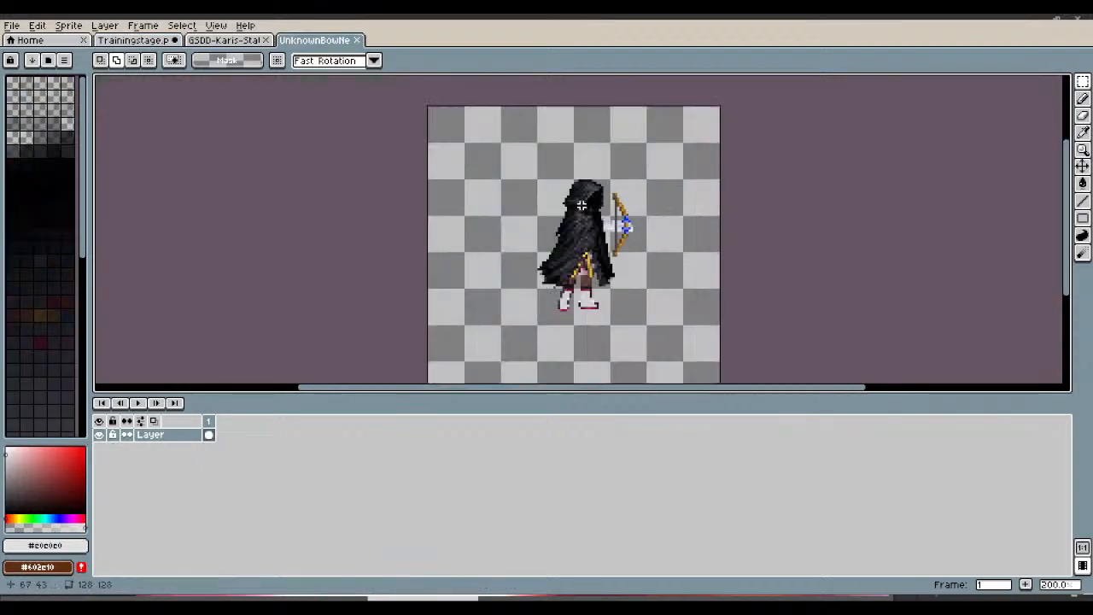
pyautogui.scroll(-2, 582, 204)
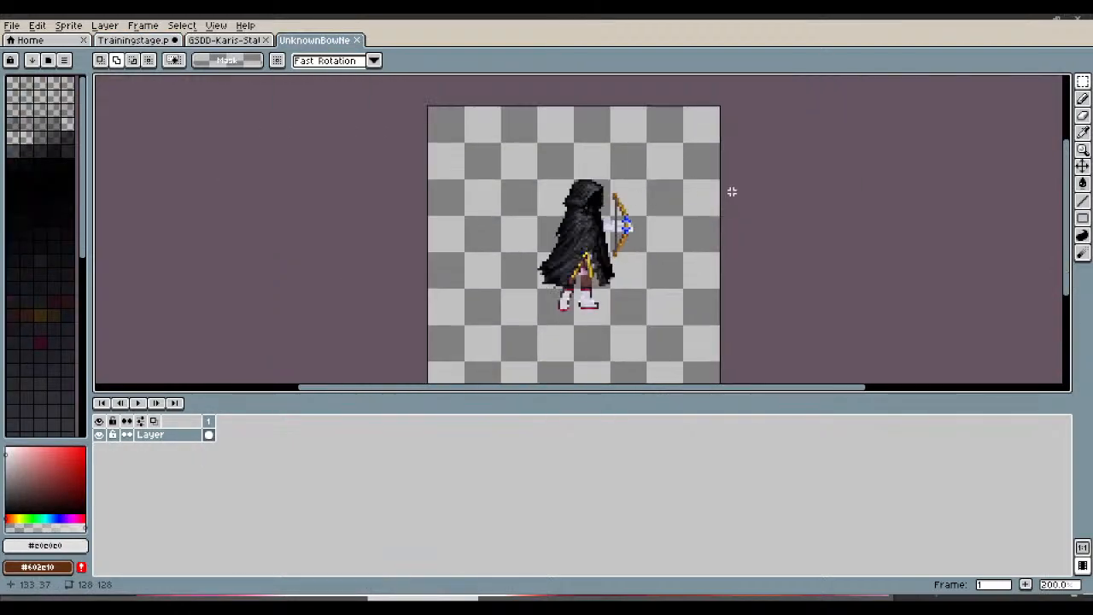
pyautogui.click(1084, 84)
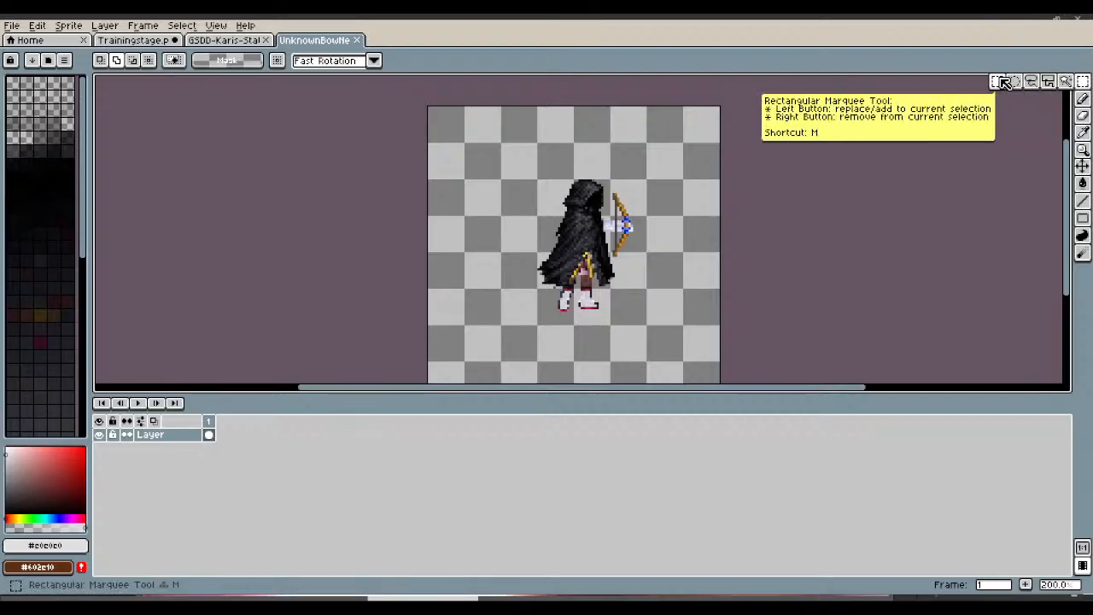
pyautogui.moveTo(478, 151); pyautogui.dragTo(690, 374)
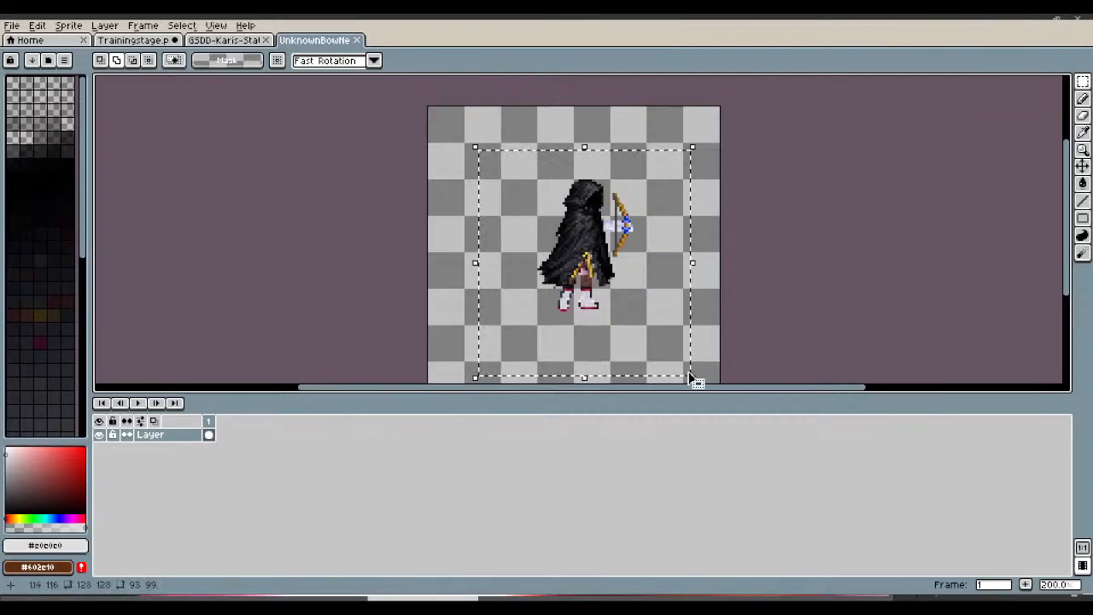
# Step: Paste the neutral archer onto Layer 1 of Trainingstage.png, mirrored to face the blonde gunner, and enlarge it to 258 by 239 at 842, 899
pyautogui.click(136, 40)
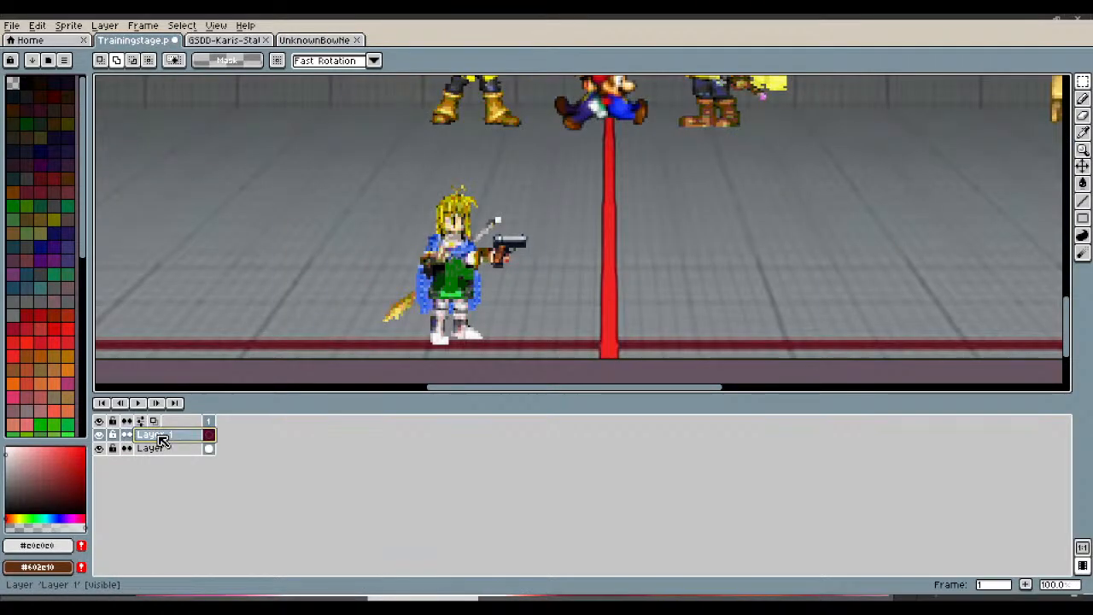
pyautogui.hotkey('ctrl', 'v')
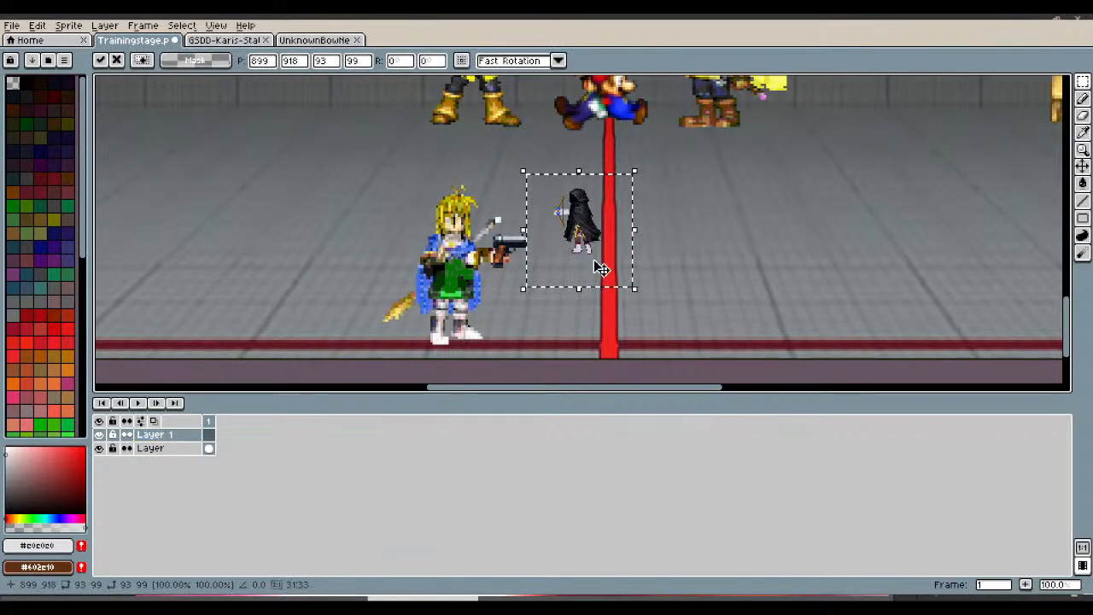
pyautogui.moveTo(631, 287); pyautogui.dragTo(794, 390)
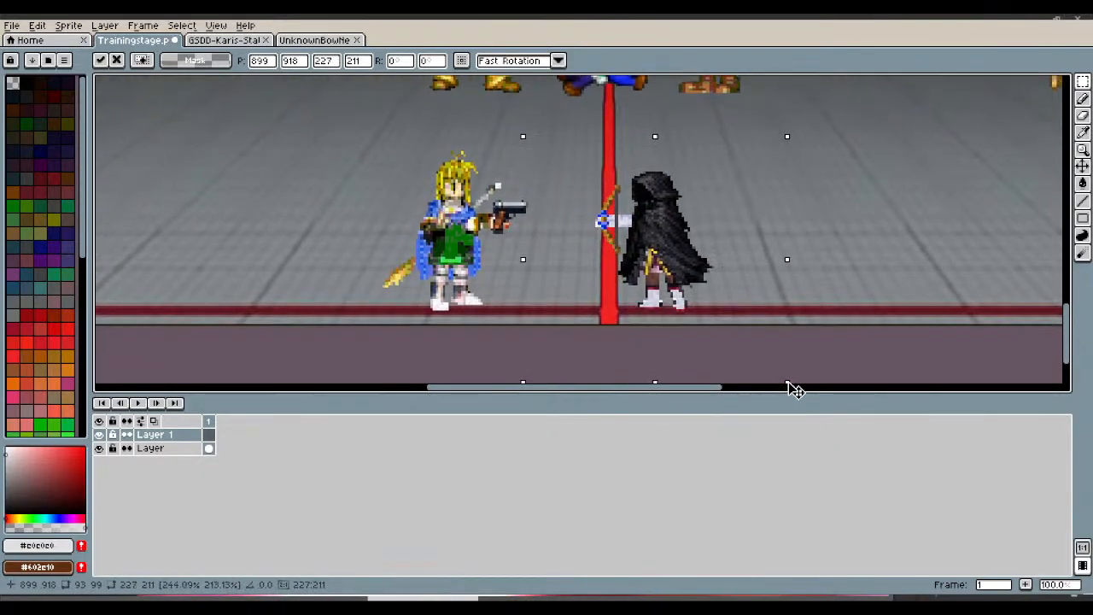
pyautogui.moveTo(726, 228); pyautogui.dragTo(679, 231)
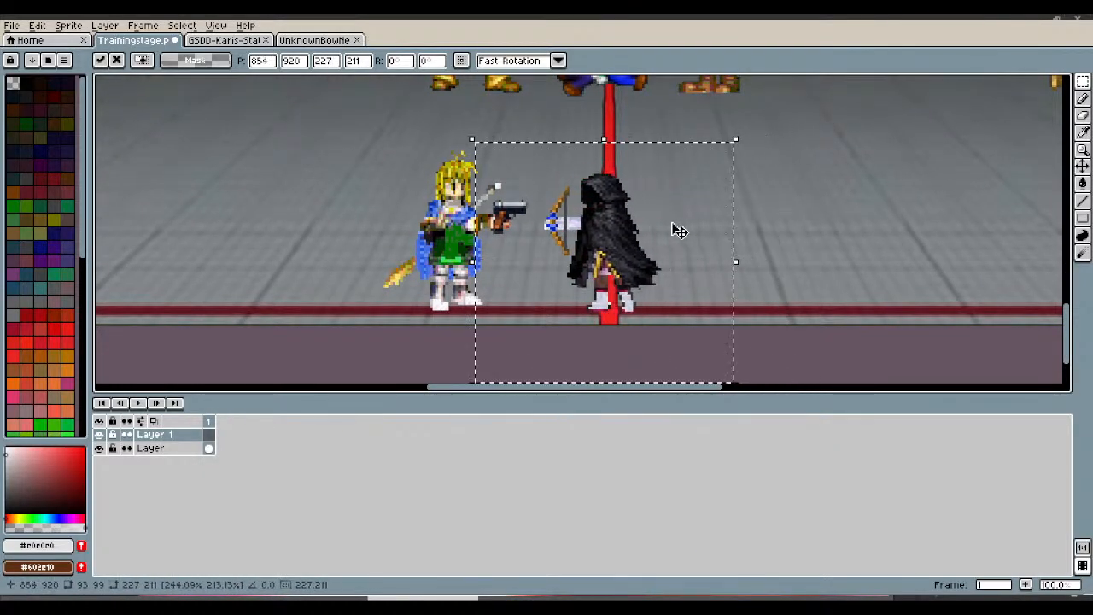
pyautogui.moveTo(735, 140)
pyautogui.mouseDown()
pyautogui.moveTo(771, 112)
pyautogui.moveTo(733, 150)
pyautogui.mouseUp()
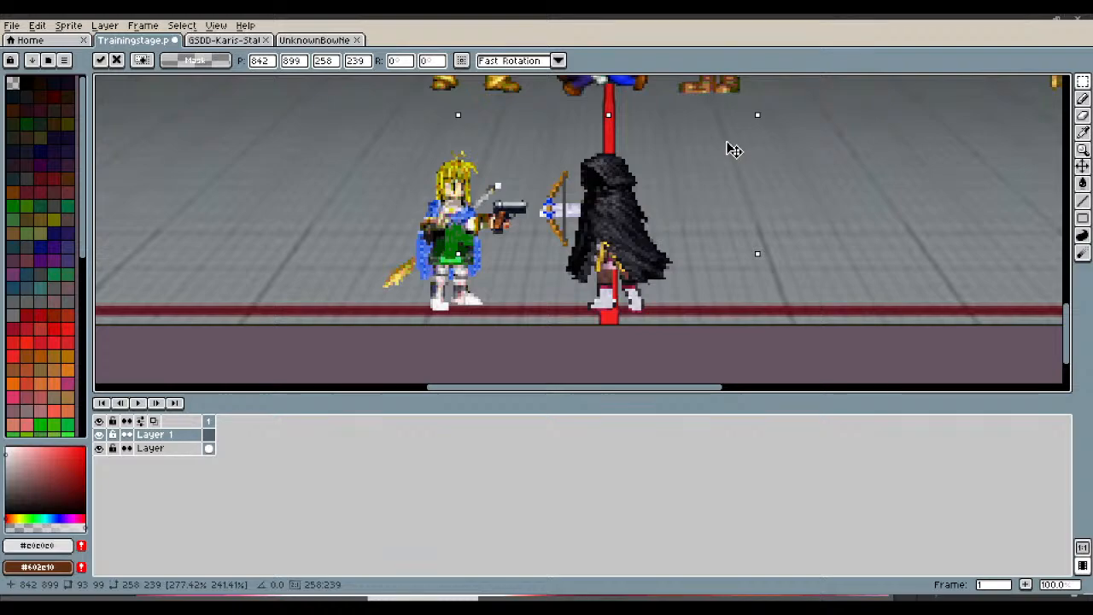
# Step: Compare the neutral archer's proportions with the blonde gunner, remove the pasted archer and close UnknownBowNeutral.png
pyautogui.scroll(2, 561, 155)
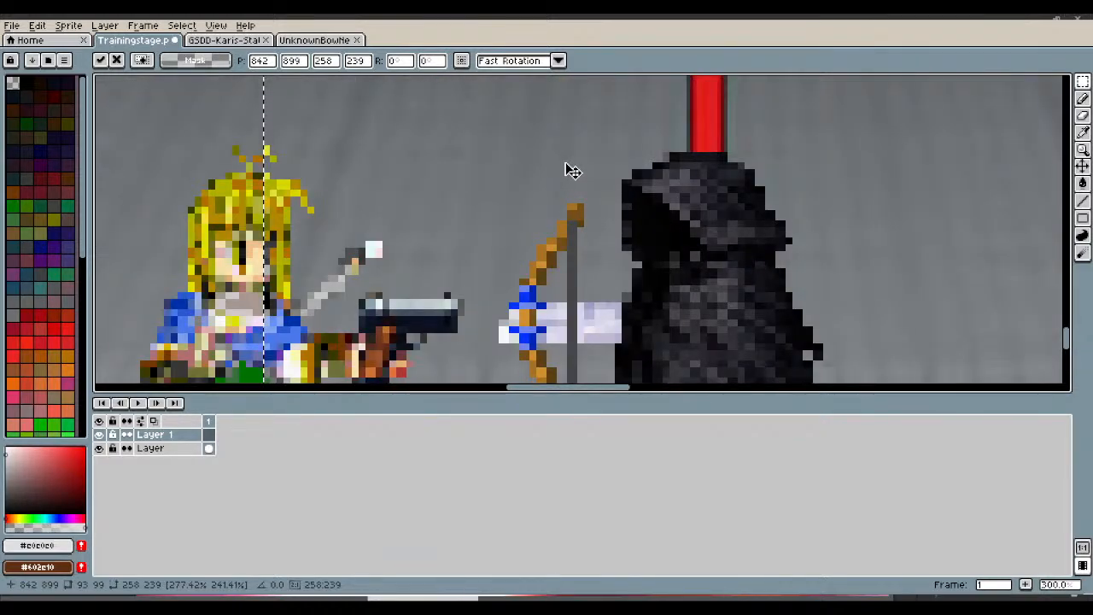
pyautogui.scroll(-1, 572, 171)
pyautogui.scroll(-1, 572, 171)
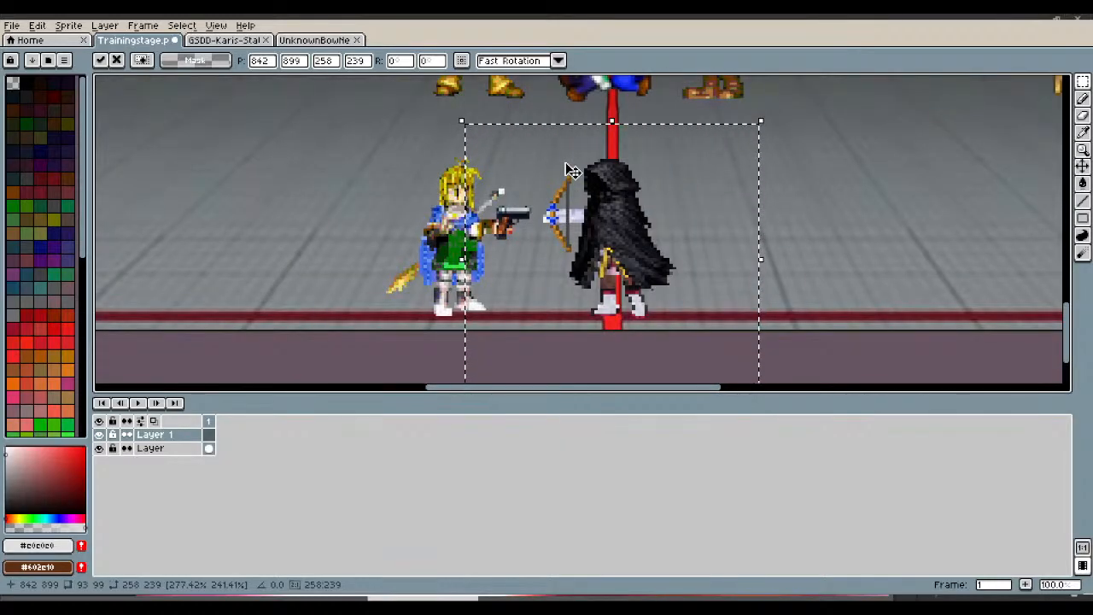
pyautogui.press('Delete')
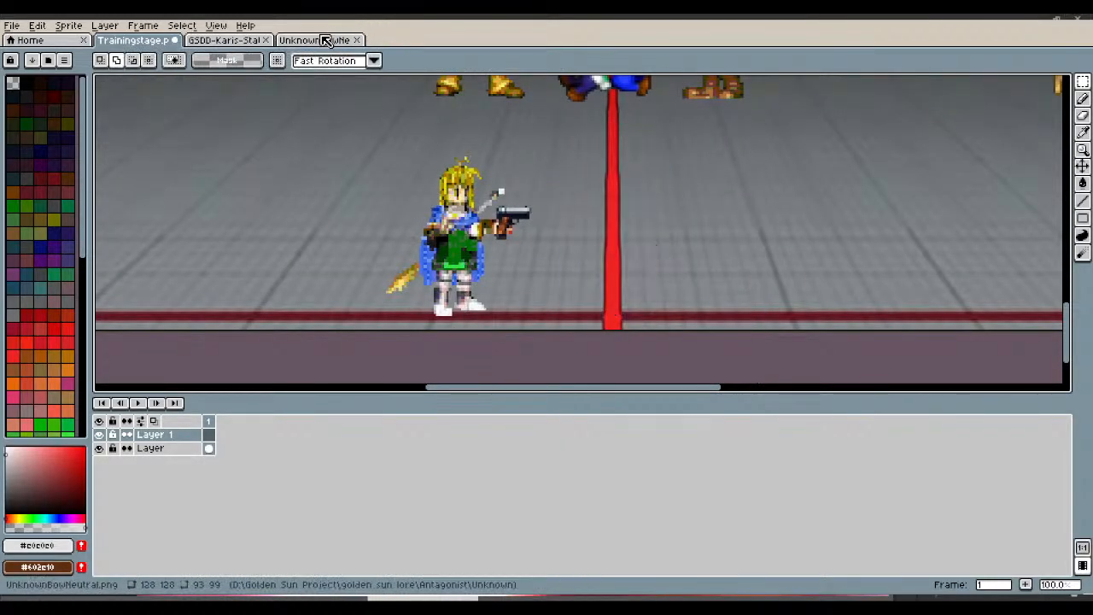
pyautogui.click(357, 40)
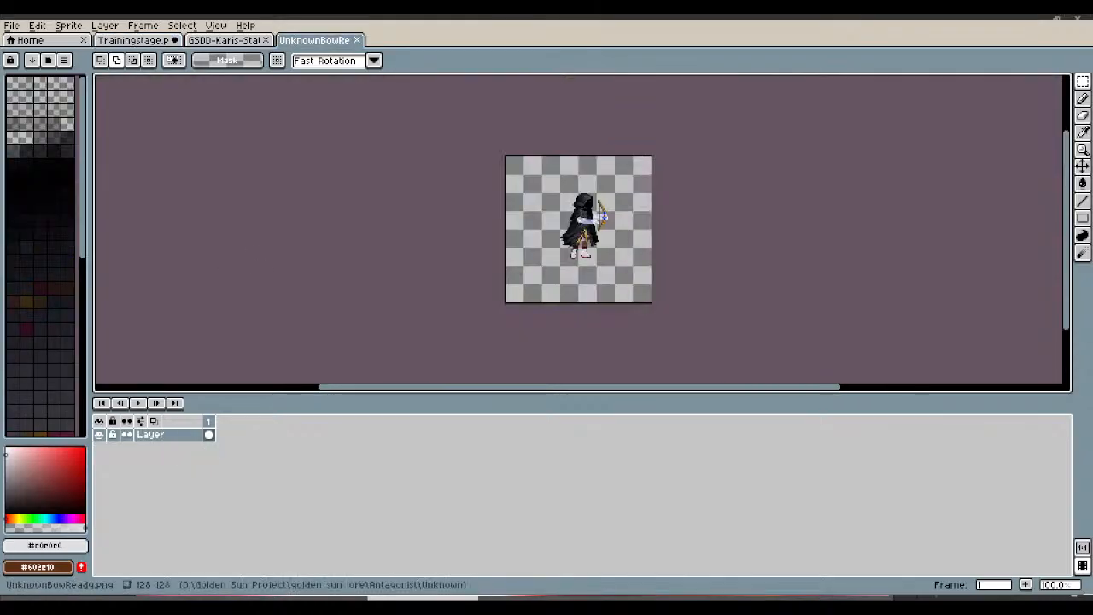
# Step: Copy a 52 by 80 px area around the archer in UnknownBowReady.png
pyautogui.scroll(3, 563, 205)
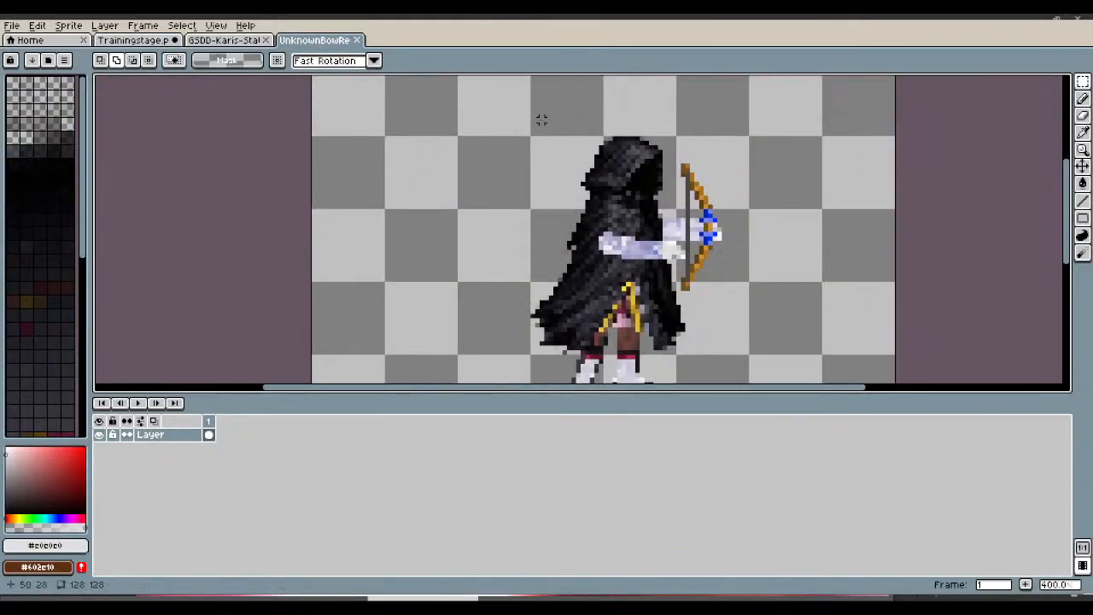
pyautogui.moveTo(540, 120); pyautogui.dragTo(771, 383)
pyautogui.scroll(-1, 781, 352)
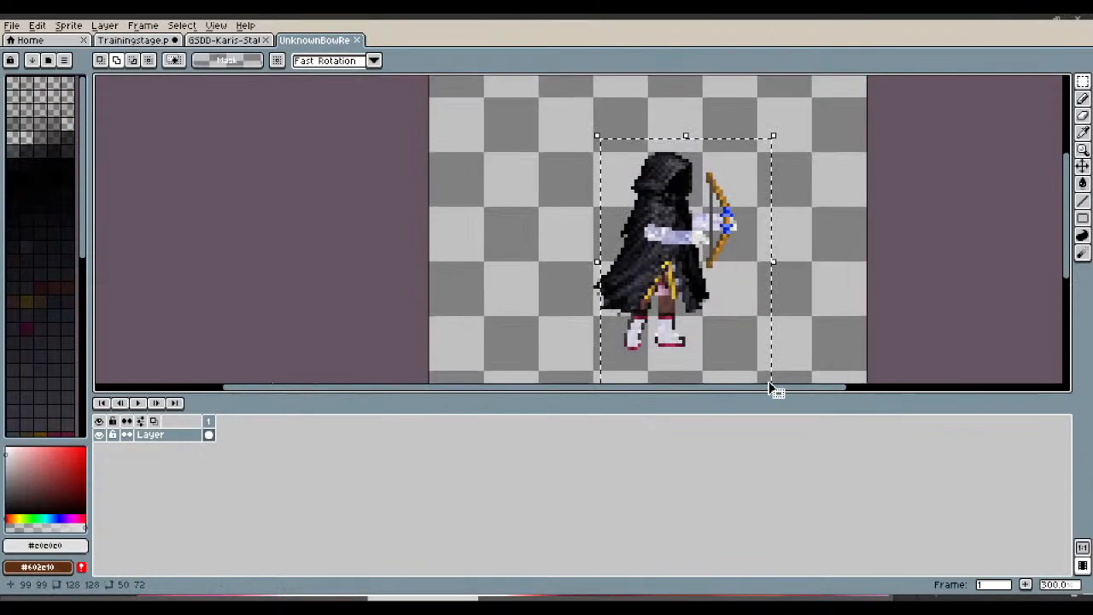
pyautogui.hotkey('ctrl', 'd')
pyautogui.moveTo(577, 105); pyautogui.dragTo(756, 381)
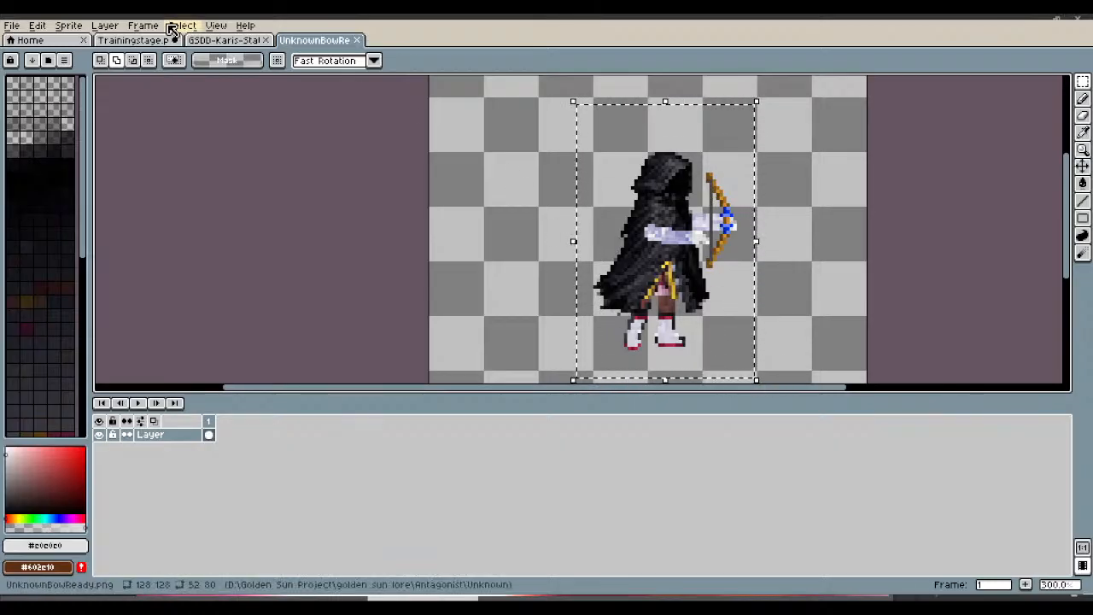
# Step: Paste the ready-pose archer onto Layer 1 of Trainingstage.png, mirrored to face the gunner, and enlarge it to 133 by 188 at 893, 898
pyautogui.click(138, 41)
pyautogui.hotkey('ctrl', 'v')
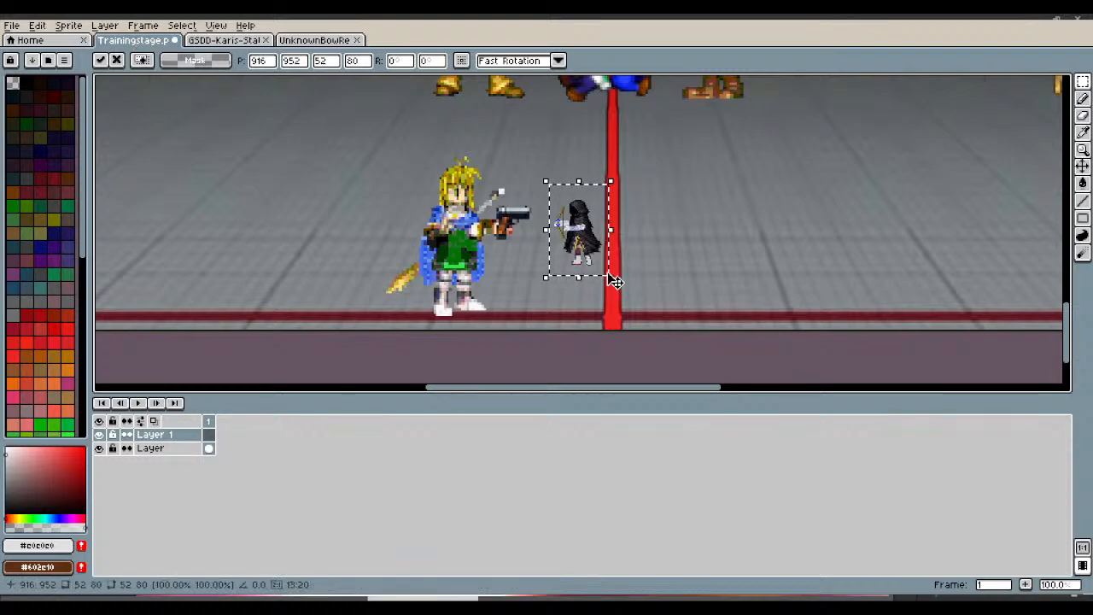
pyautogui.moveTo(611, 277); pyautogui.dragTo(677, 342)
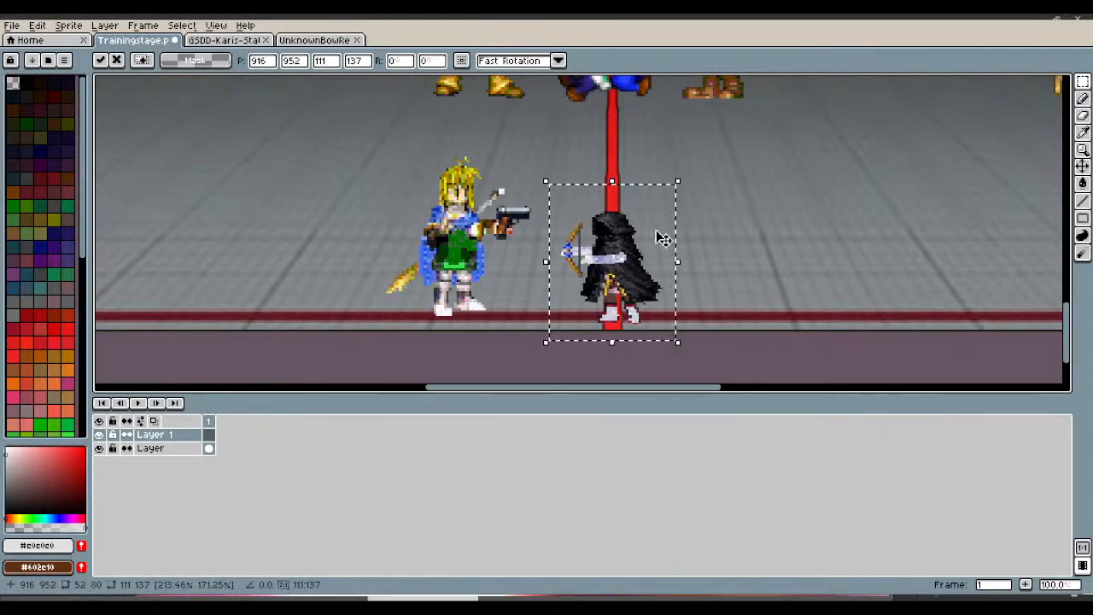
pyautogui.moveTo(610, 181); pyautogui.dragTo(613, 138)
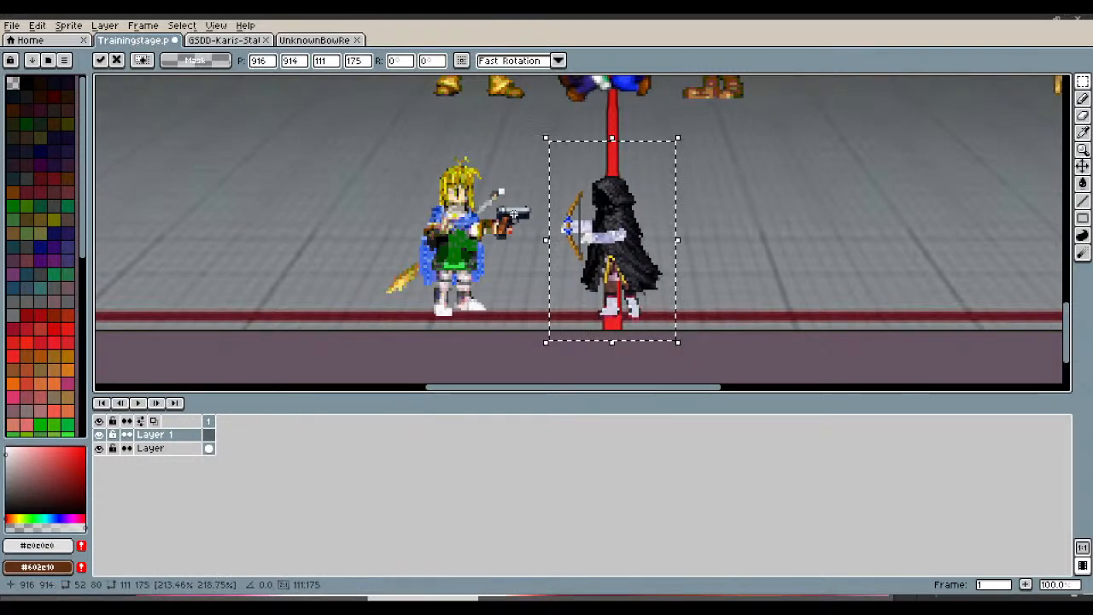
pyautogui.moveTo(545, 241); pyautogui.dragTo(520, 240)
pyautogui.moveTo(594, 188); pyautogui.dragTo(589, 184)
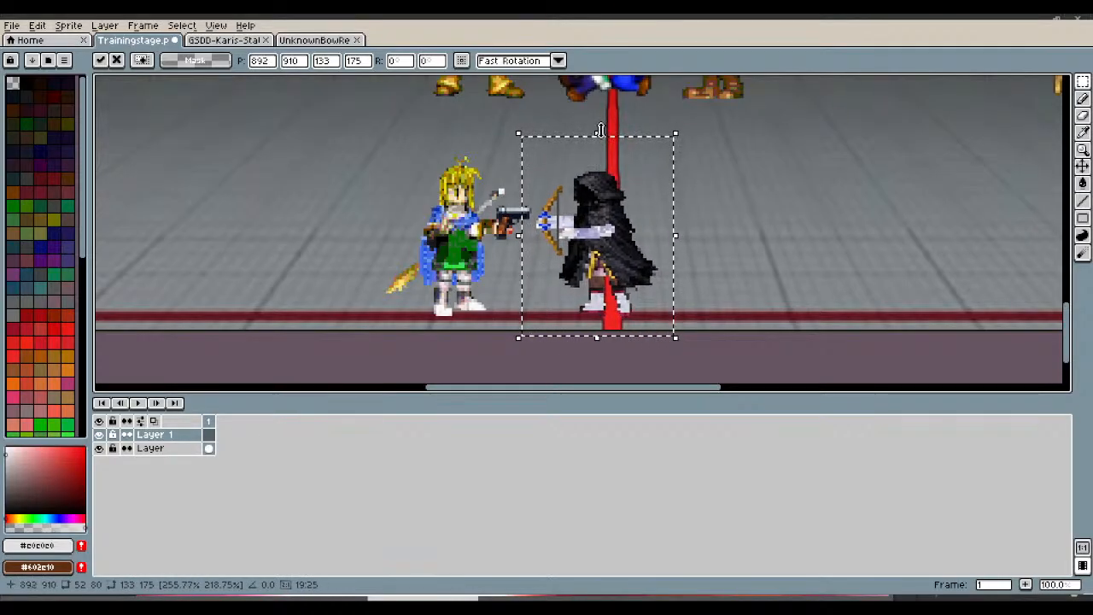
pyautogui.moveTo(603, 130)
pyautogui.mouseDown()
pyautogui.moveTo(597, 118)
pyautogui.moveTo(602, 144)
pyautogui.mouseUp()
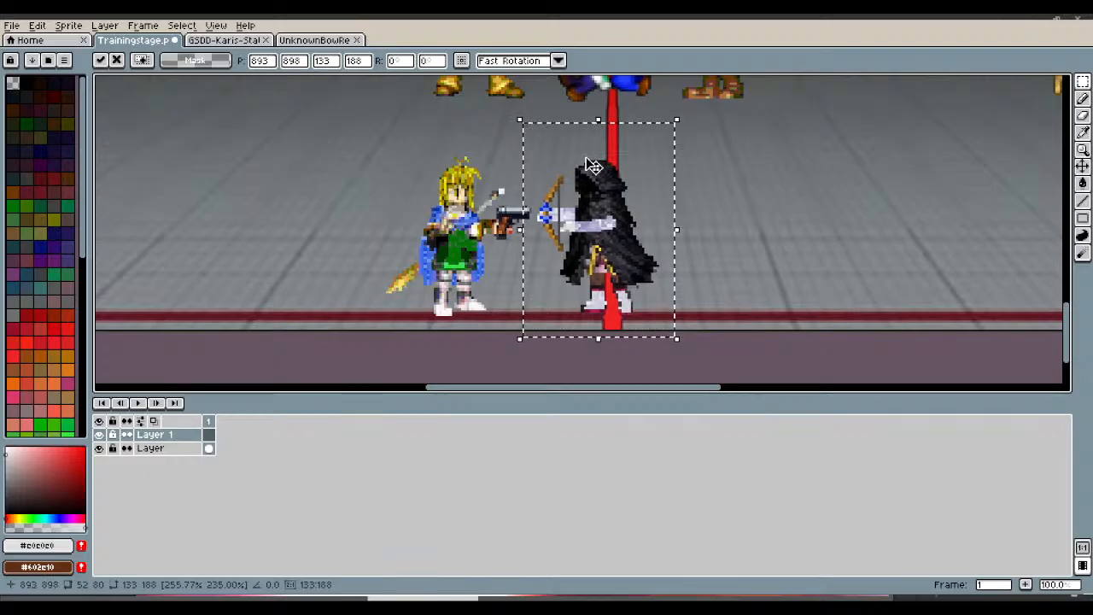
# Step: Compare the ready-pose archer with the blonde gunner up close and remove the pasted archer from the stage
pyautogui.scroll(2, 562, 180)
pyautogui.scroll(-1, 551, 234)
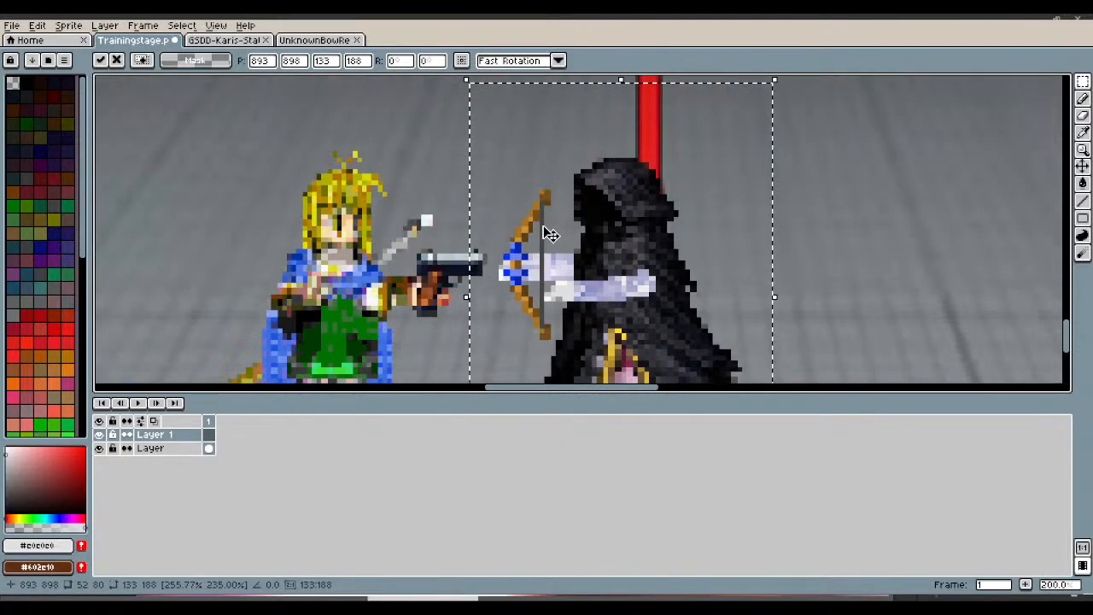
pyautogui.scroll(-1, 550, 234)
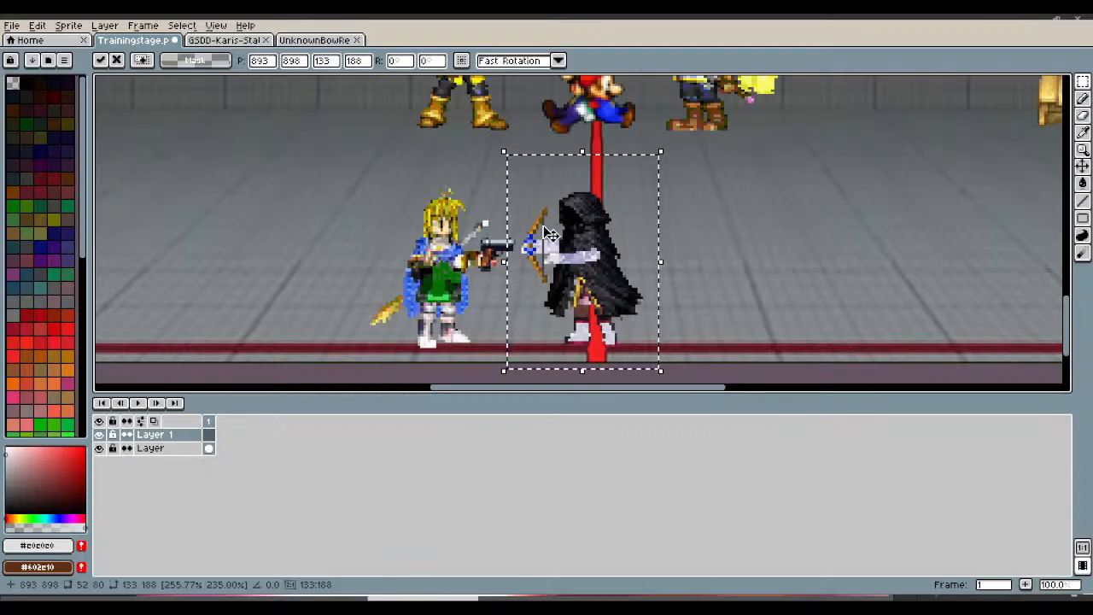
pyautogui.press('Delete')
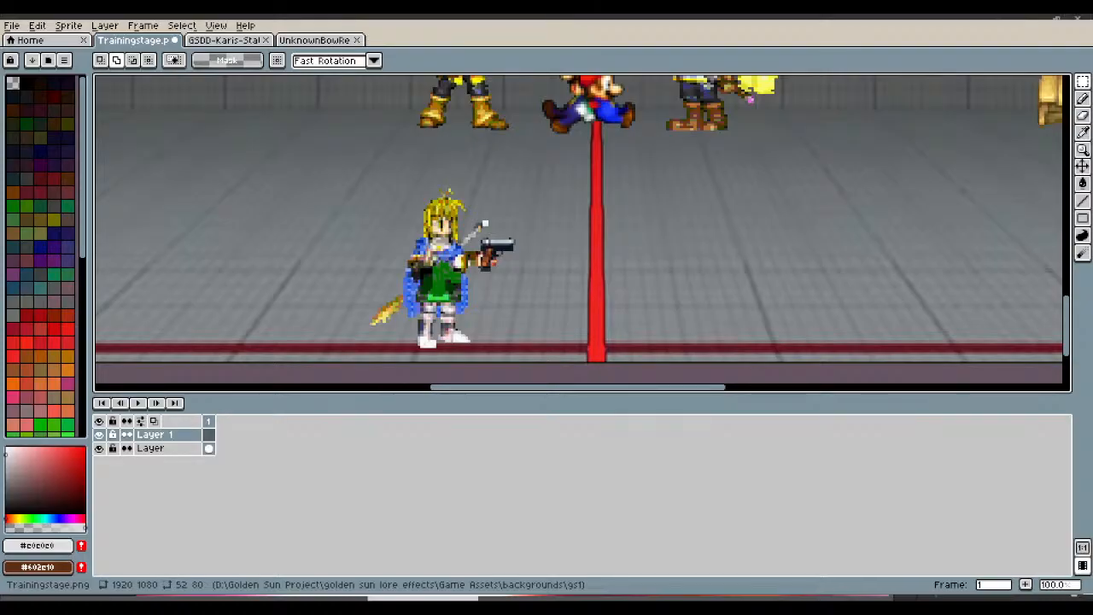
# Step: Open UnknownBowReadyToFire.png, close UnknownBowReady.png, and copy a 67 by 73 px area around the archer with the drawn bow
pyautogui.doubleClick(239, 296)
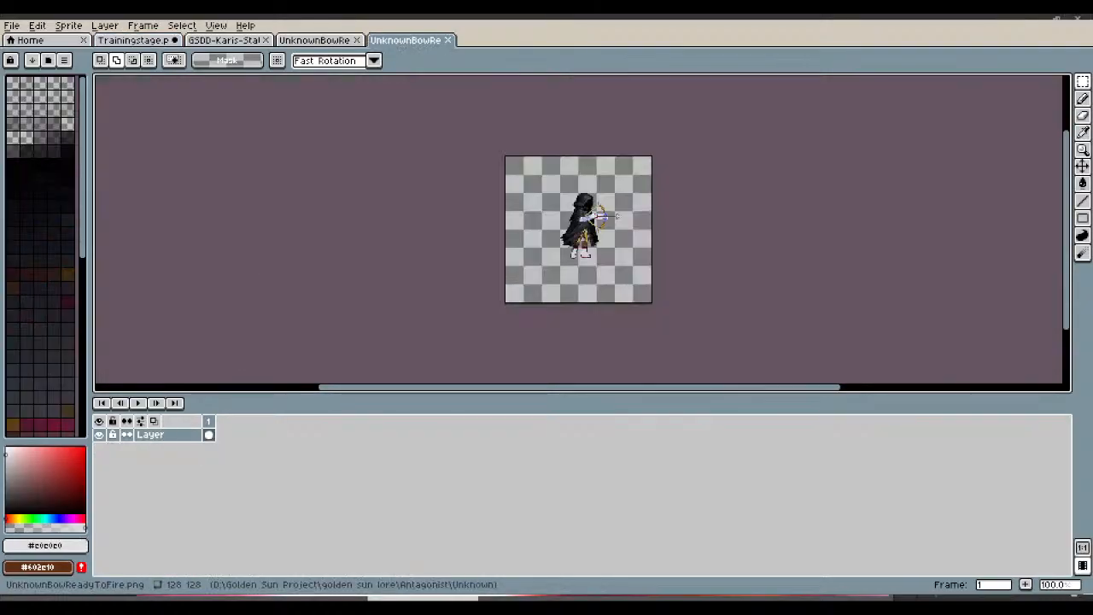
pyautogui.click(446, 40)
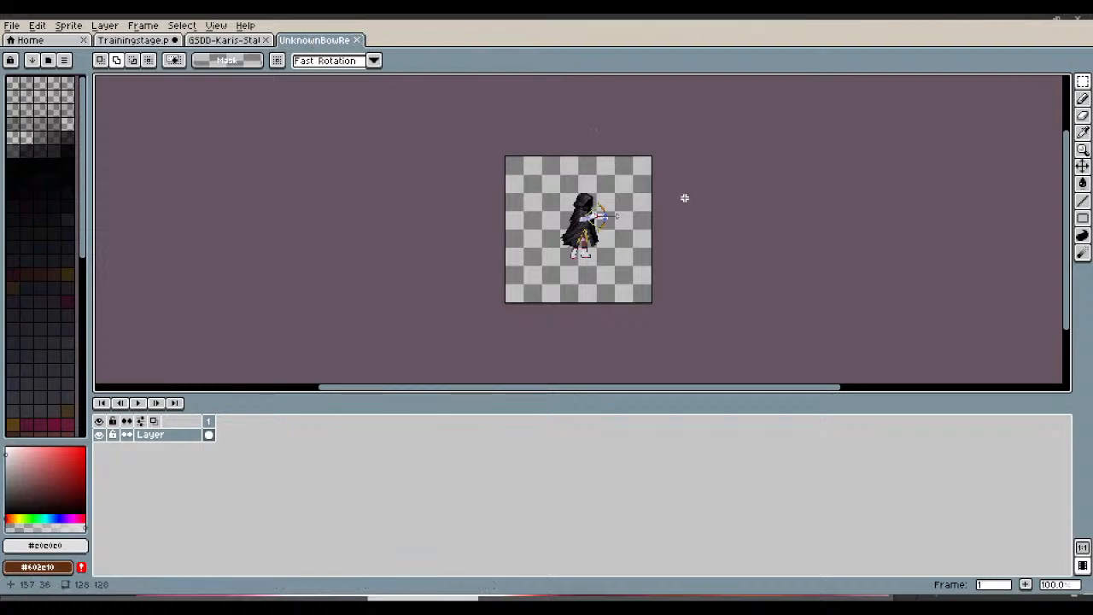
pyautogui.scroll(2, 684, 198)
pyautogui.moveTo(424, 130); pyautogui.dragTo(654, 380)
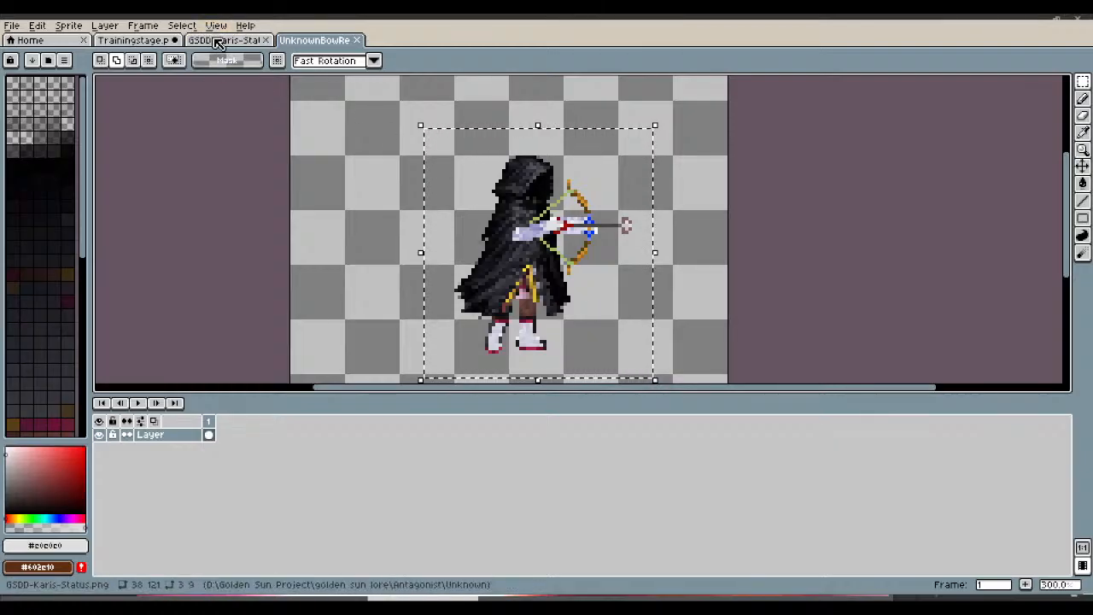
# Step: Paste the drawn-bow archer onto Layer 1 of Trainingstage.png, mirrored to face the gunner, and enlarge it to 165 by 177 at 890, 912
pyautogui.click(146, 40)
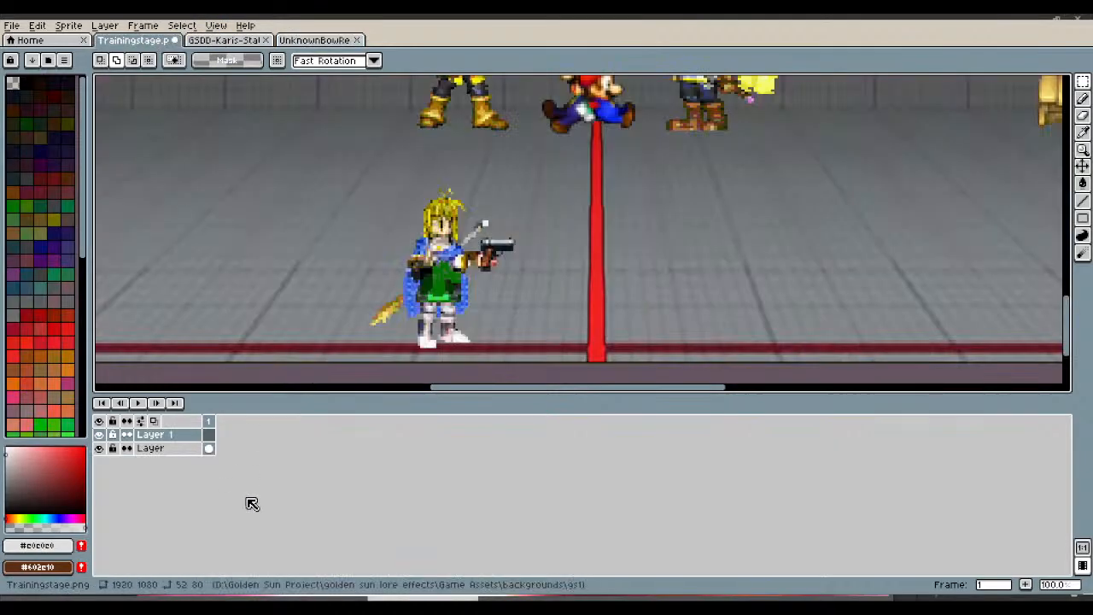
pyautogui.hotkey('ctrl', 'v')
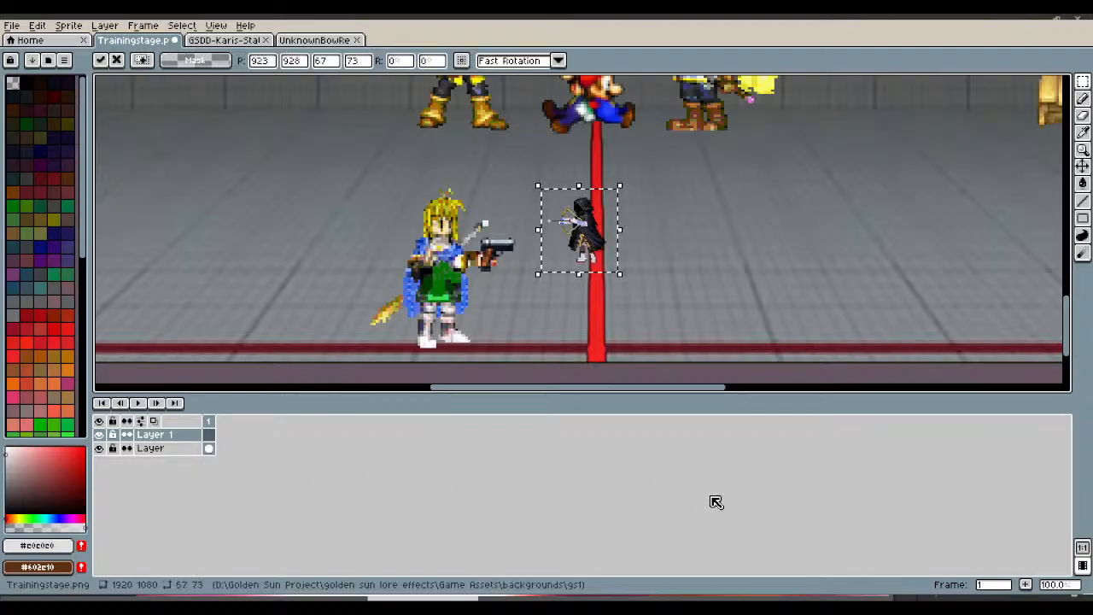
pyautogui.moveTo(621, 274); pyautogui.dragTo(680, 361)
pyautogui.moveTo(593, 210); pyautogui.dragTo(575, 168)
pyautogui.moveTo(649, 273); pyautogui.dragTo(708, 275)
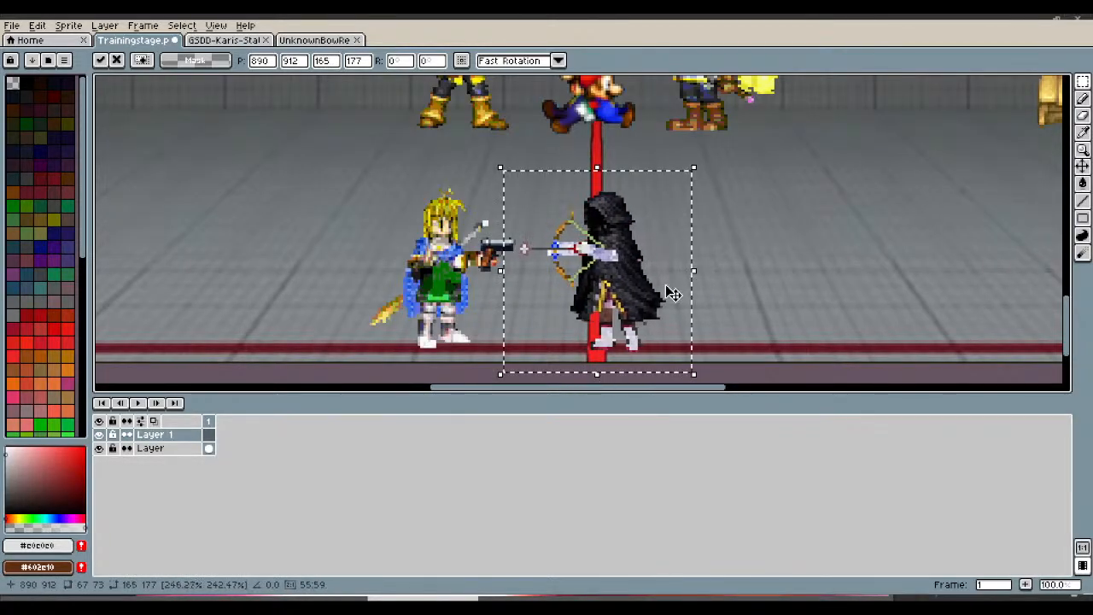
# Step: Compare the drawn-bow archer and its arrow with the blonde gunner up close, and discard the pasted archer
pyautogui.scroll(2, 673, 293)
pyautogui.scroll(-1, 624, 292)
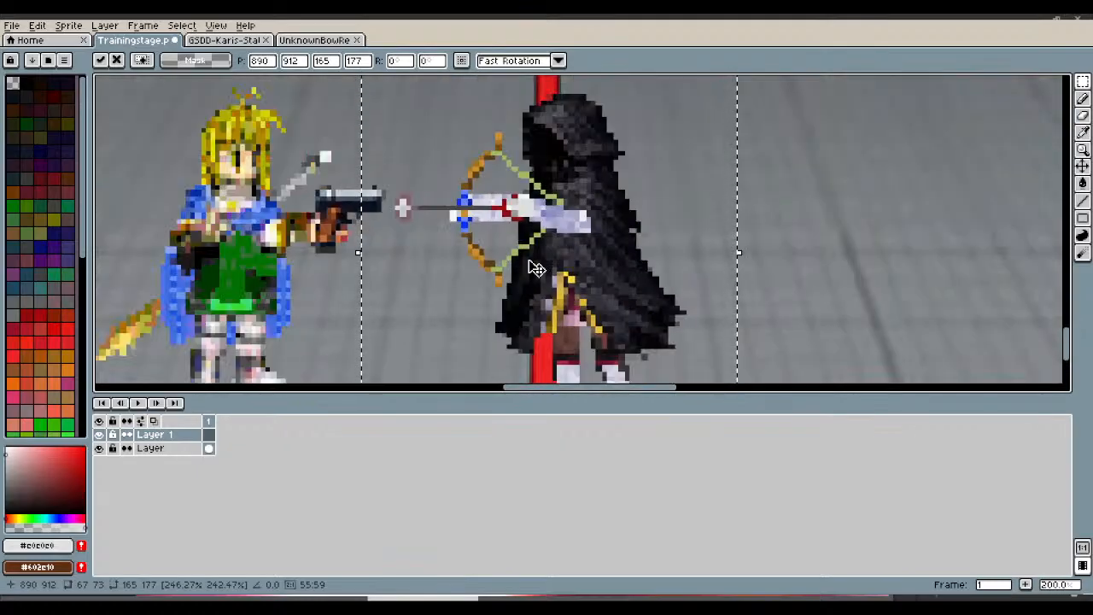
pyautogui.scroll(-1, 536, 268)
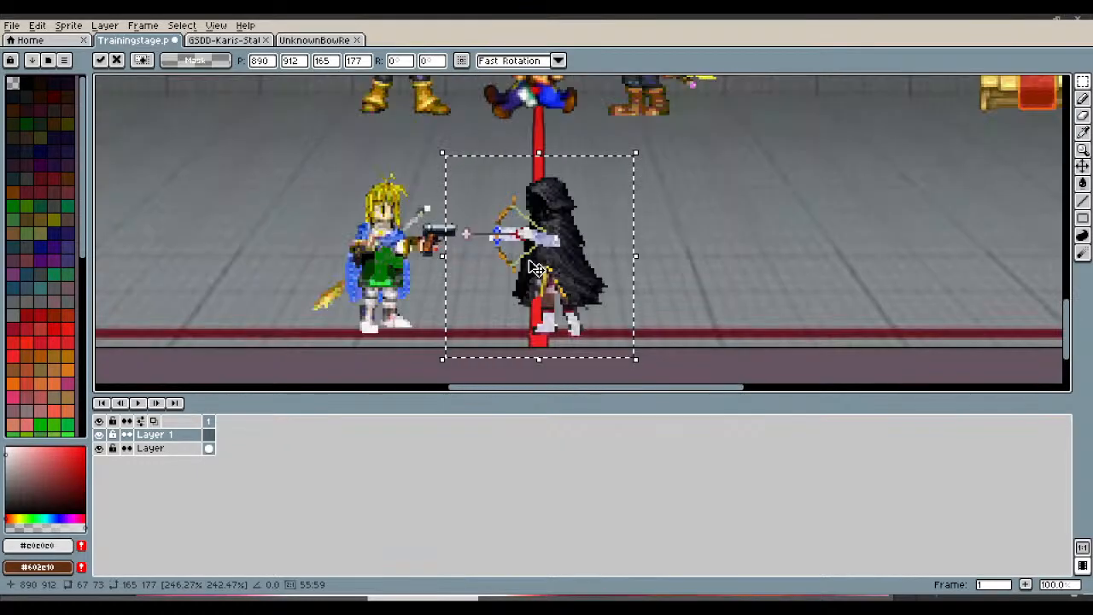
pyautogui.press('Escape')
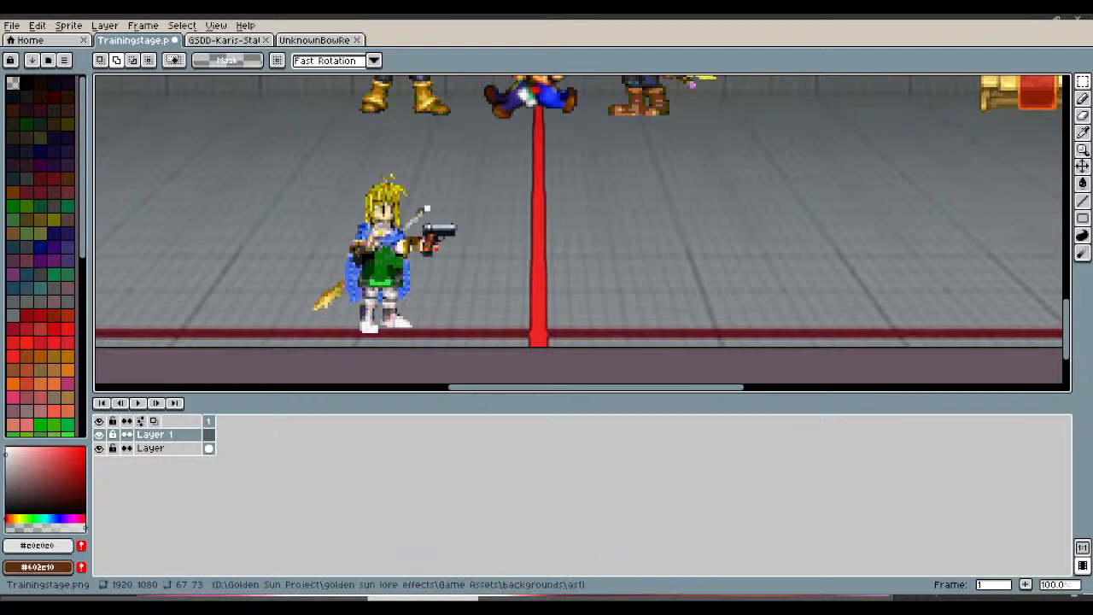
# Step: Close the drawn-bow archer's image, open the UnknownBowFir… sprite with the released bow, and copy a 71 by 76 px area around the archer
pyautogui.click(333, 42)
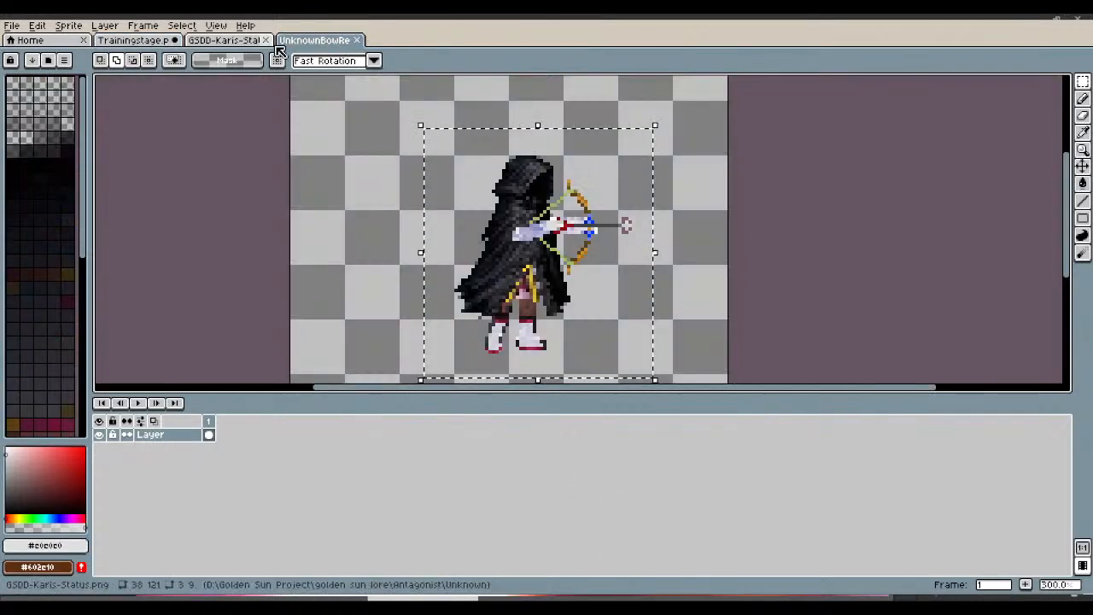
pyautogui.click(356, 40)
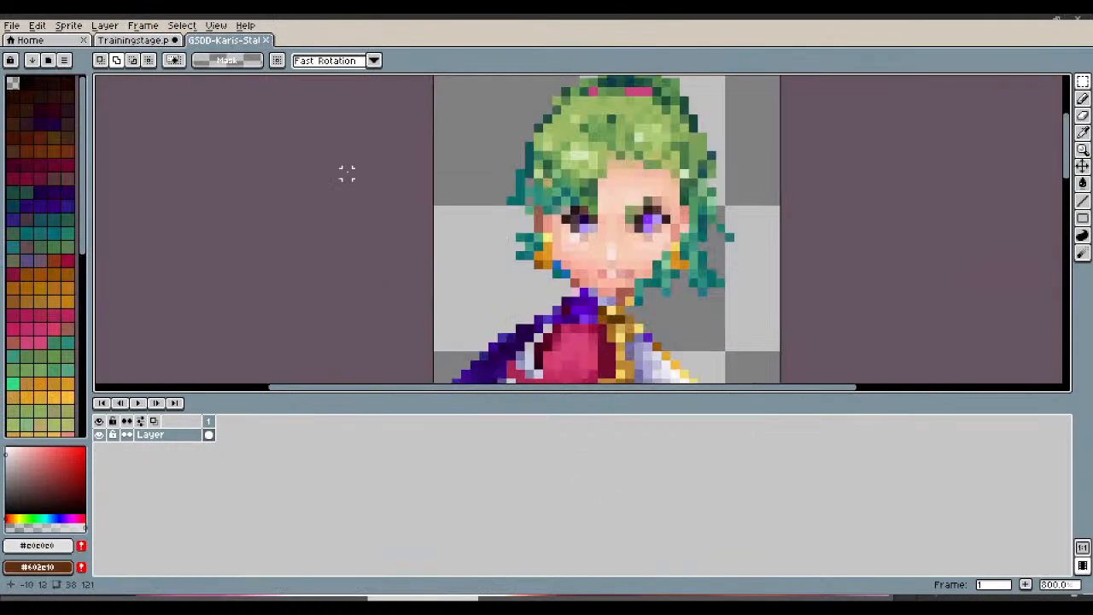
pyautogui.click(150, 41)
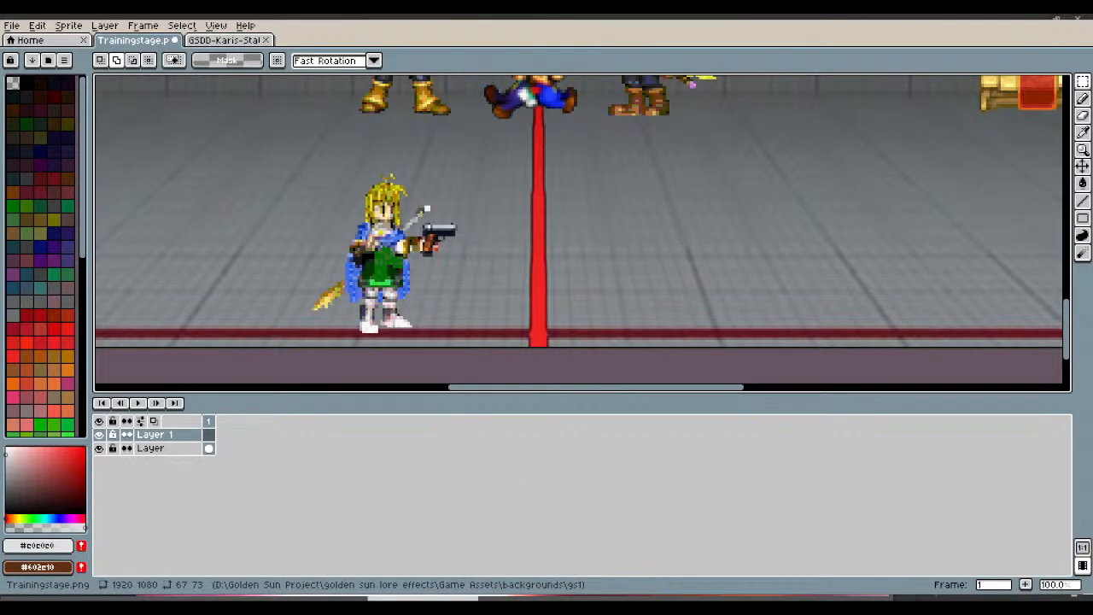
pyautogui.moveTo(1091, 394); pyautogui.dragTo(546, 338)
pyautogui.scroll(2, 546, 199)
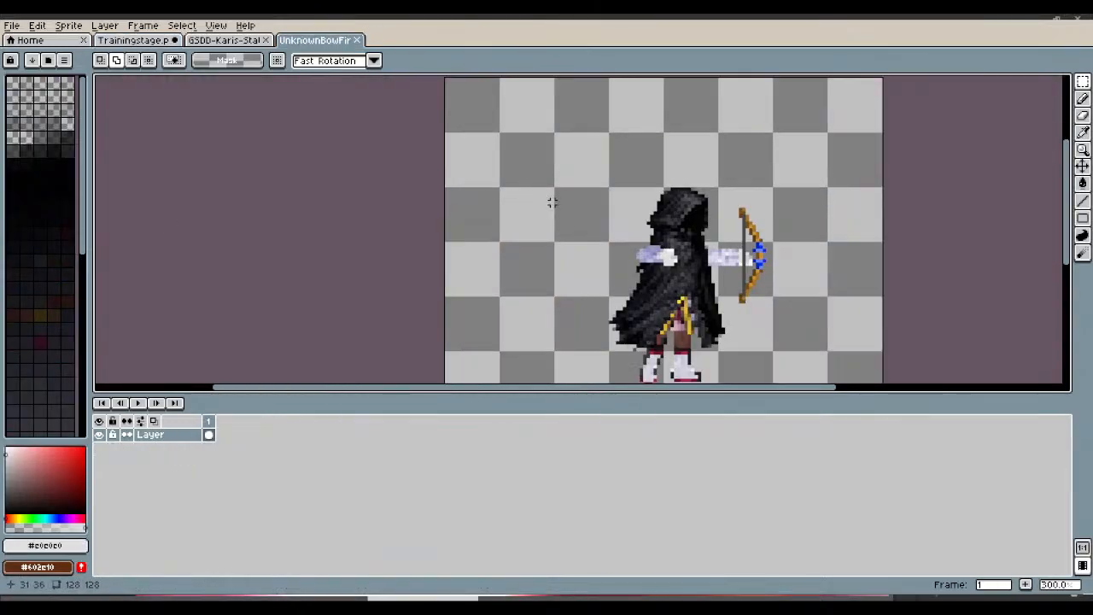
pyautogui.moveTo(546, 128); pyautogui.dragTo(788, 376)
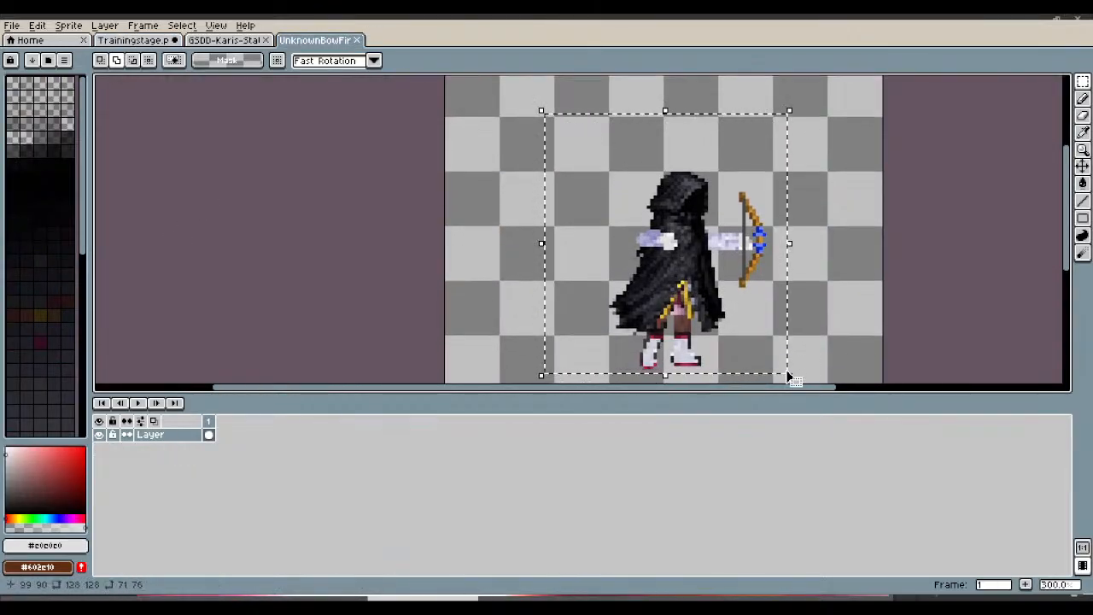
# Step: Paste the released-bow archer onto Layer 1 of Trainingstage.png, mirrored to face the gunner, and enlarge it to 144 by 179 at 896, 894
pyautogui.click(133, 41)
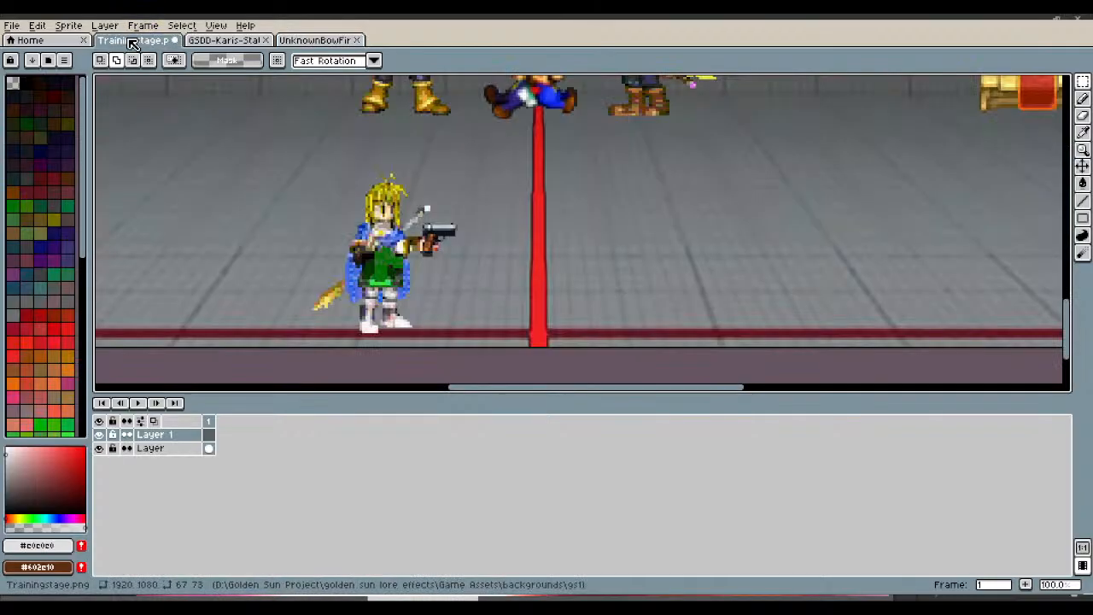
pyautogui.hotkey('ctrl', 'v')
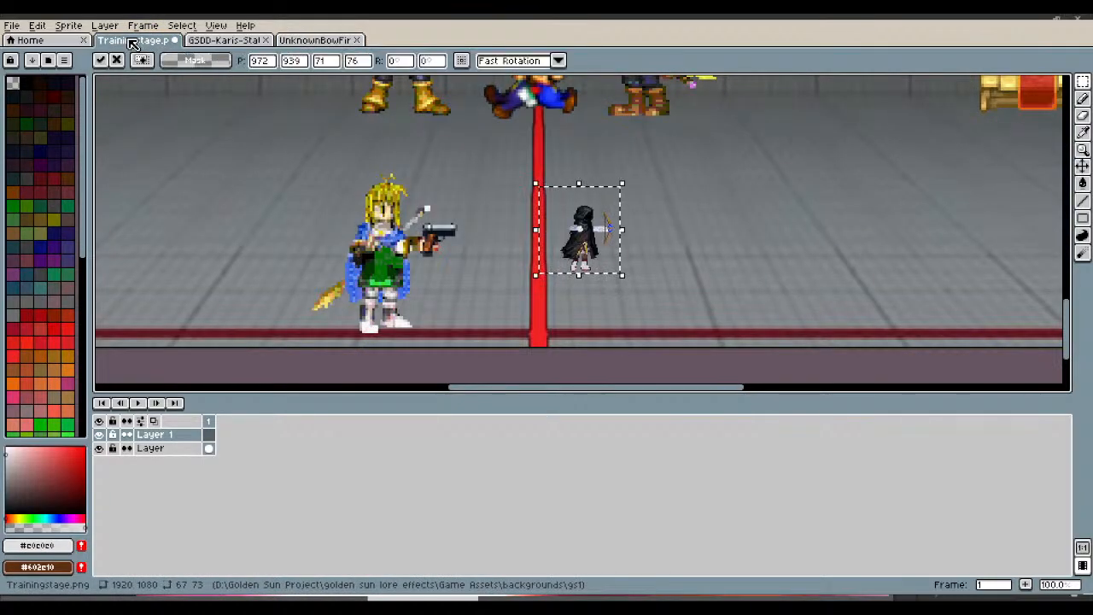
pyautogui.moveTo(622, 274); pyautogui.dragTo(704, 345)
pyautogui.moveTo(593, 237); pyautogui.dragTo(506, 230)
pyautogui.moveTo(535, 177); pyautogui.dragTo(536, 140)
pyautogui.scroll(1, 510, 205)
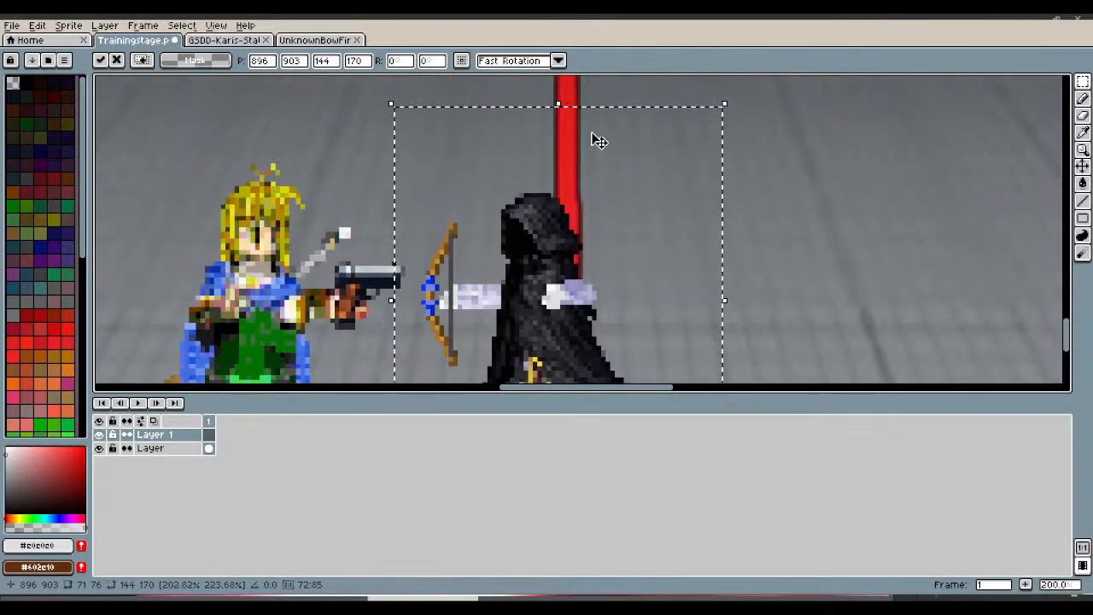
pyautogui.moveTo(560, 103); pyautogui.dragTo(562, 82)
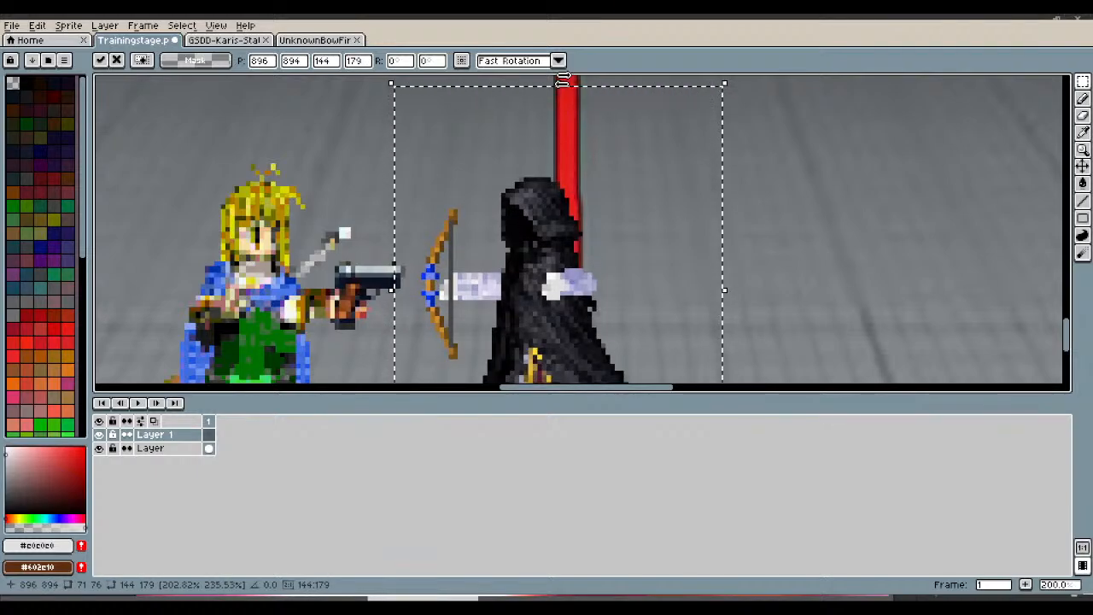
# Step: Compare the released-bow archer's size with the gunner and the other fighters on the whole stage, and discard the pasted archer
pyautogui.scroll(-1, 562, 82)
pyautogui.scroll(-2, 563, 82)
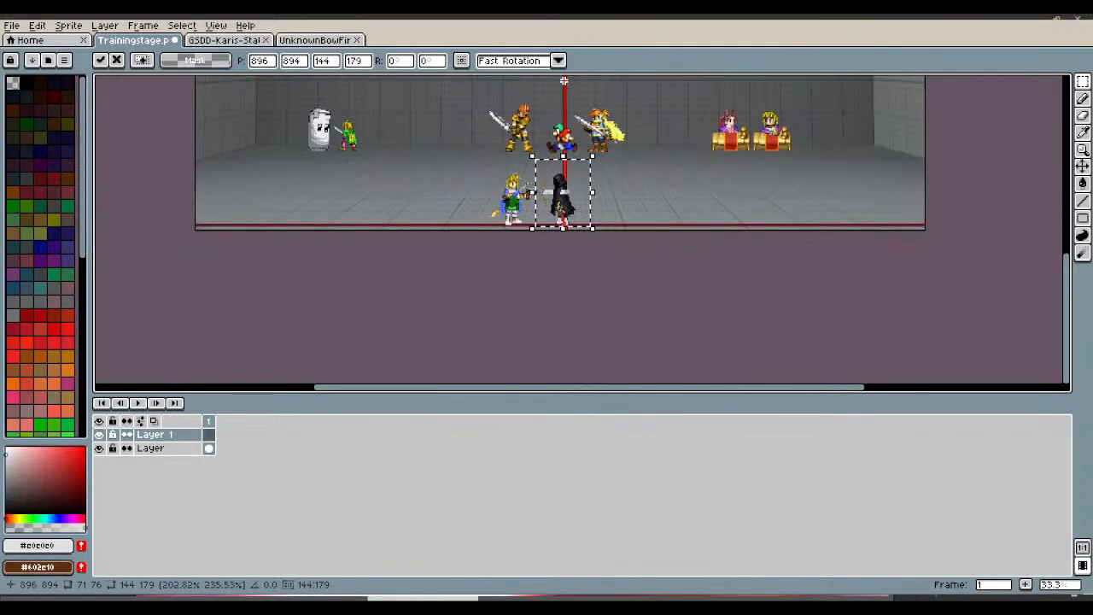
pyautogui.scroll(1, 432, 101)
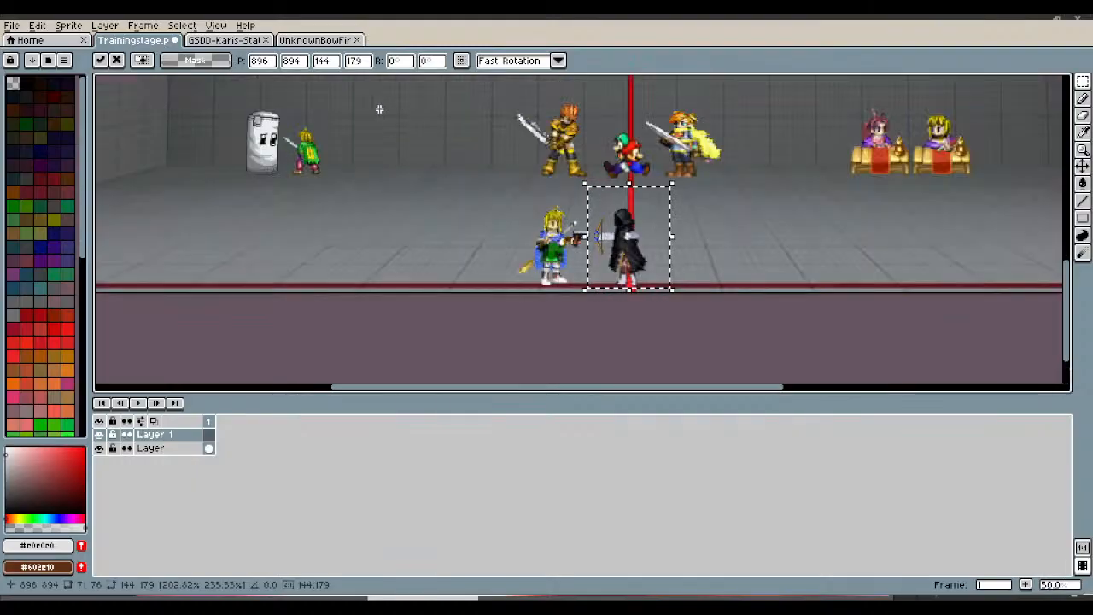
pyautogui.press('Delete')
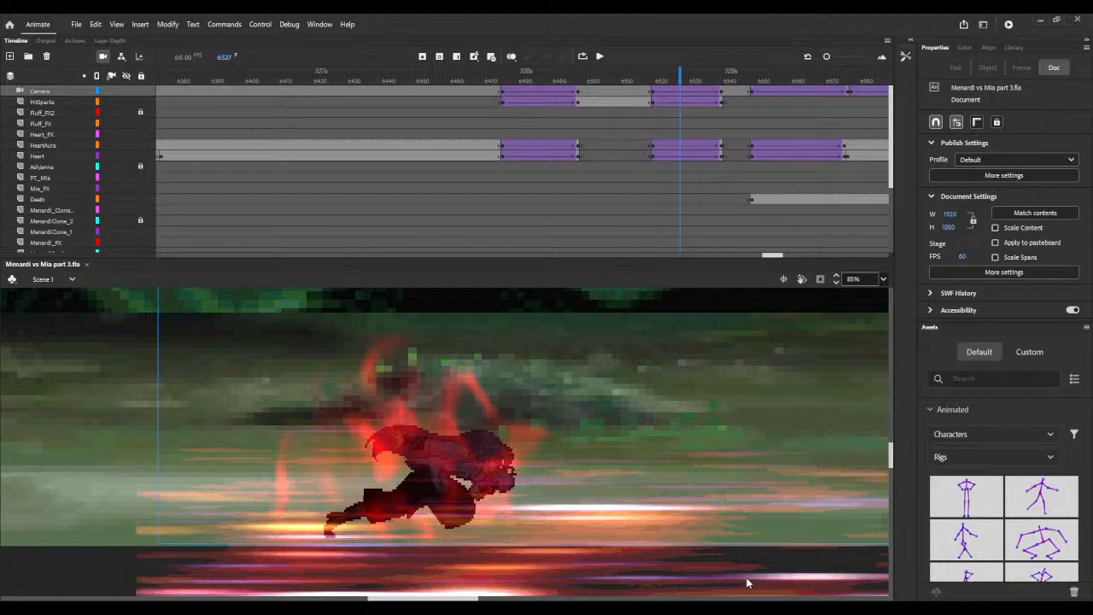
# Step: Switch to Menardi vs Mia part 3.fla in Adobe Animate and lengthen the camera pan by inserting frames across the layers from frame 6889 to 6912
pyautogui.click(836, 283)
pyautogui.click(835, 282)
pyautogui.click(836, 283)
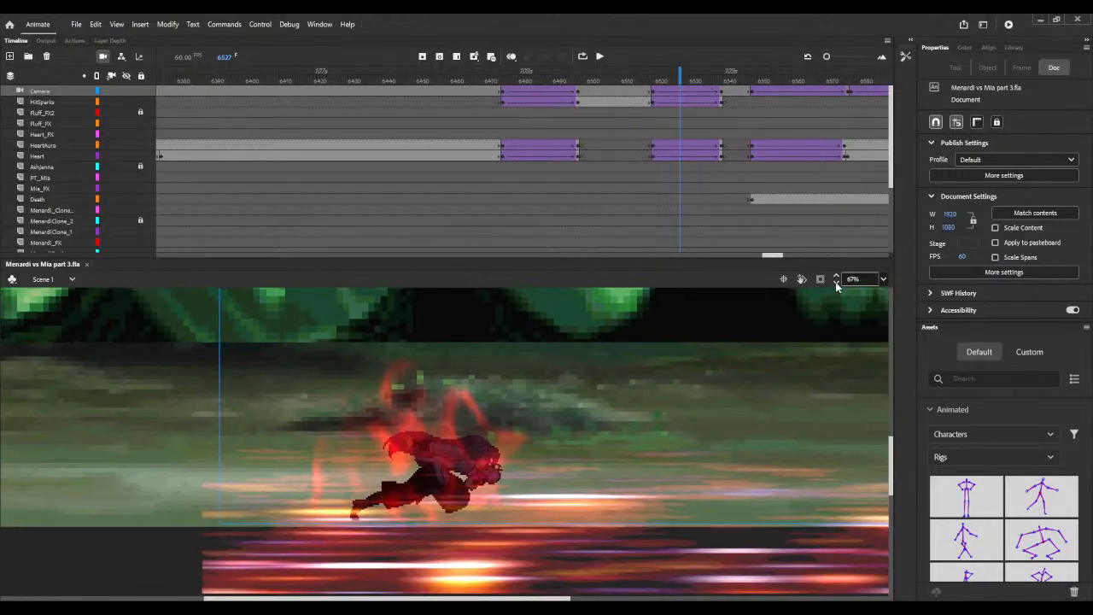
pyautogui.click(835, 282)
pyautogui.click(836, 282)
pyautogui.click(836, 283)
pyautogui.click(836, 283)
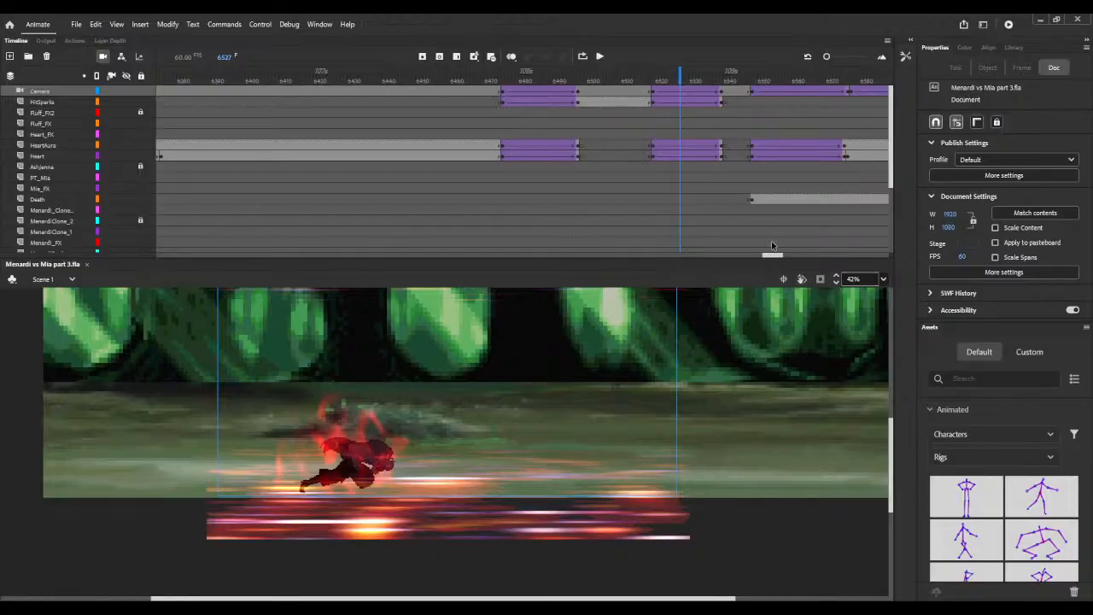
pyautogui.moveTo(772, 254); pyautogui.dragTo(816, 255)
pyautogui.moveTo(258, 77); pyautogui.dragTo(321, 75)
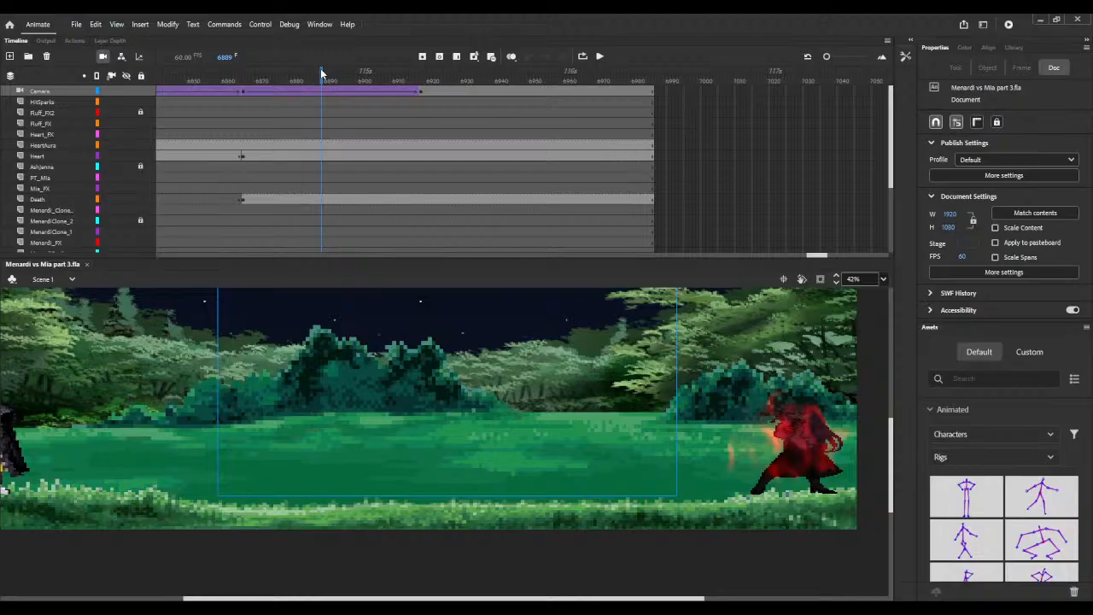
pyautogui.press('F5')
pyautogui.press('F5')
pyautogui.press('F5')
pyautogui.press('F5')
pyautogui.press('F5')
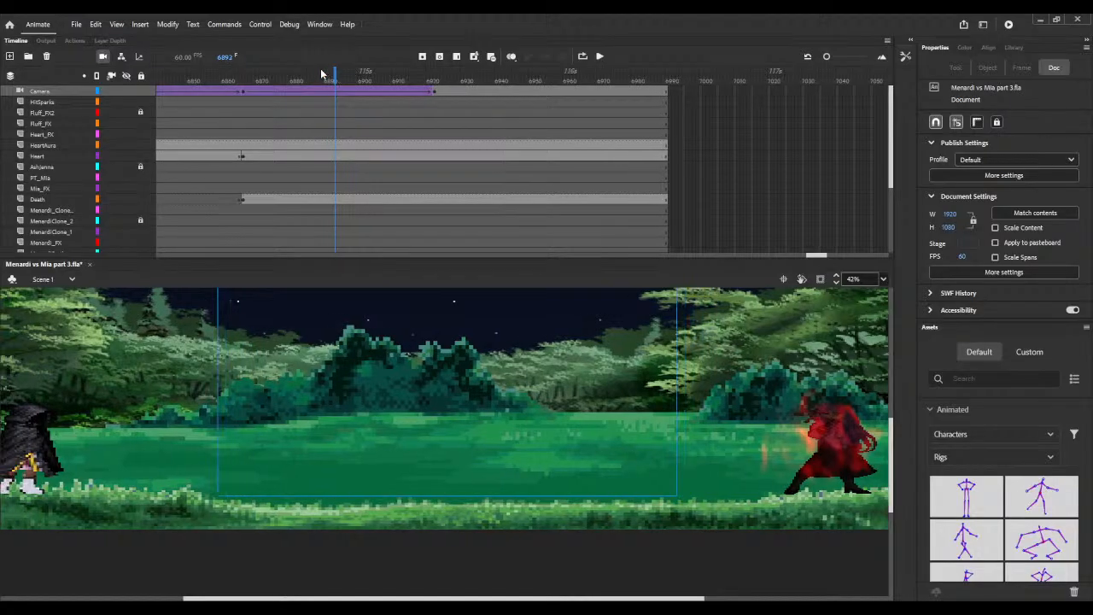
pyautogui.press('F5')
pyautogui.press('F5')
pyautogui.press('F5')
pyautogui.press('F5')
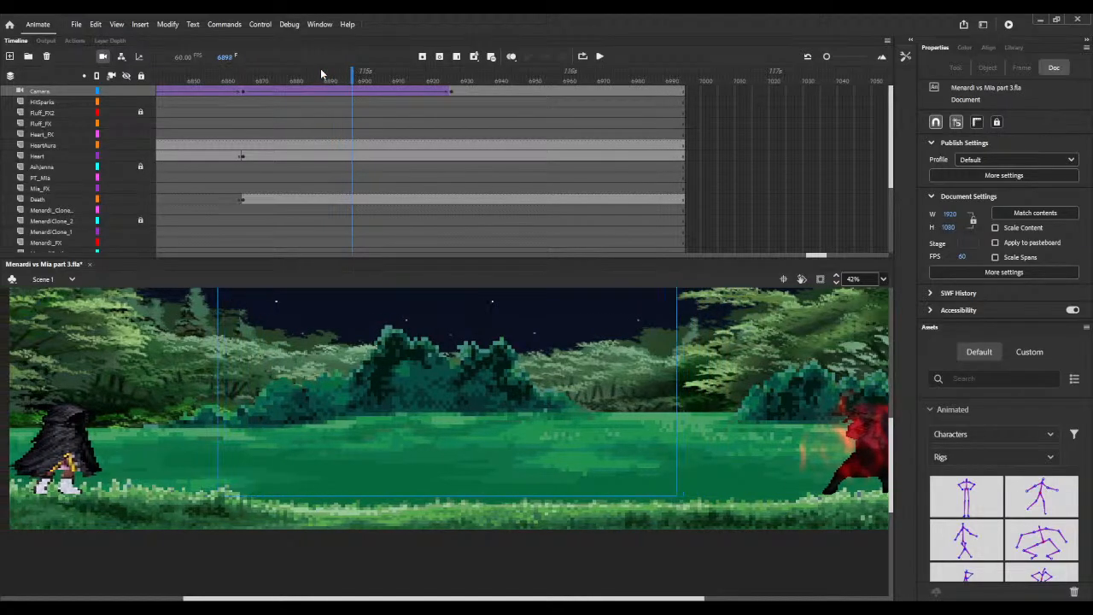
pyautogui.press('F5')
pyautogui.press('F5')
pyautogui.press('F5')
pyautogui.press('F5')
pyautogui.press('F5')
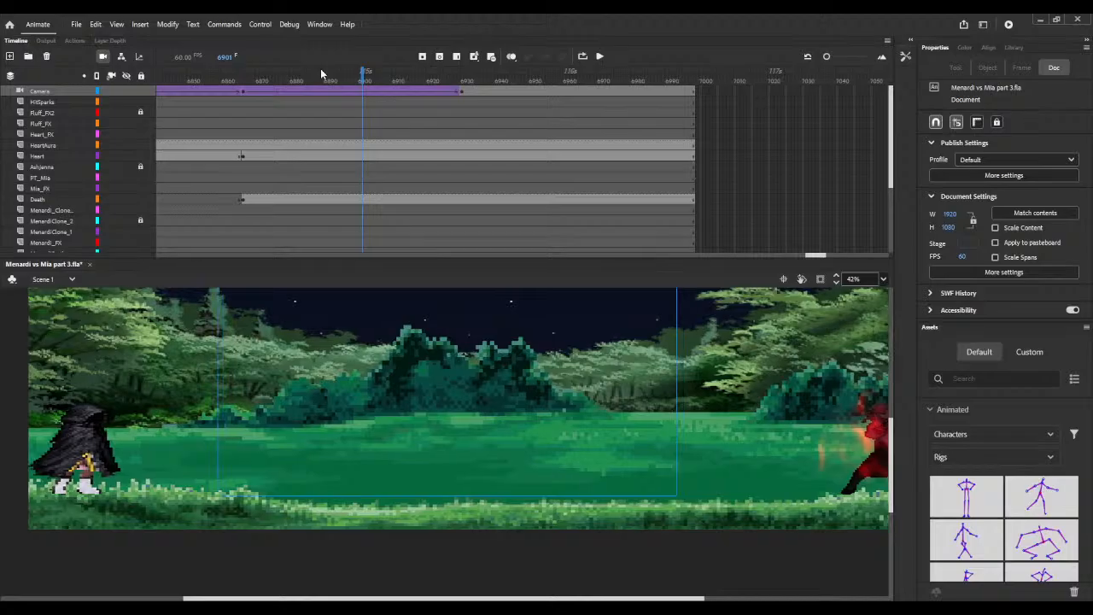
pyautogui.press('F5')
pyautogui.press('F5')
pyautogui.press('F5')
pyautogui.press('F5')
pyautogui.press('F5')
pyautogui.press('F5')
pyautogui.press('F5')
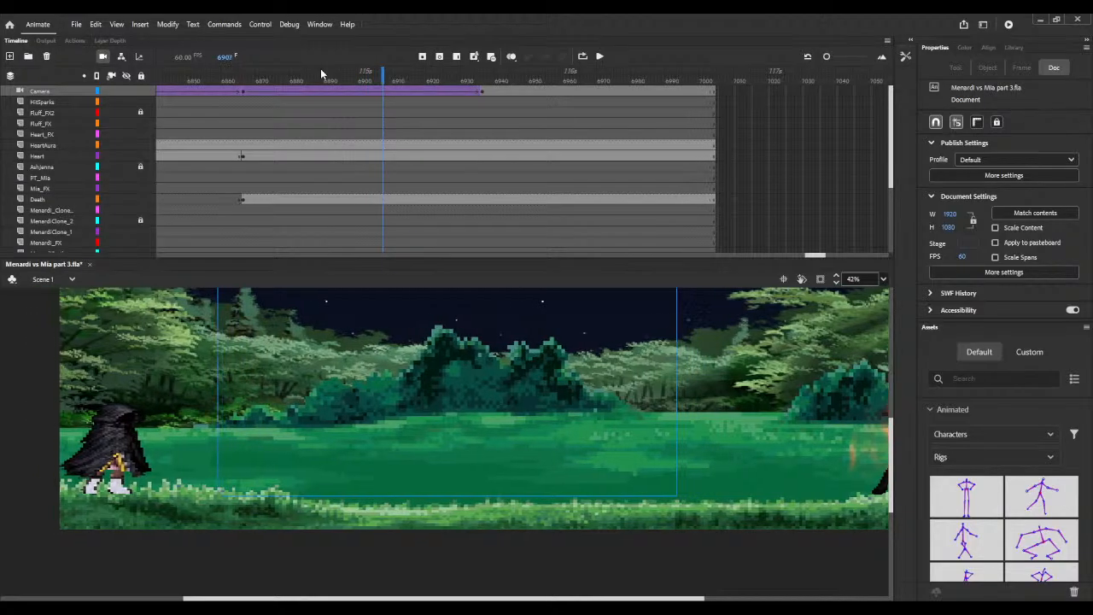
pyautogui.press('F5')
pyautogui.press('F5')
pyautogui.press('F5')
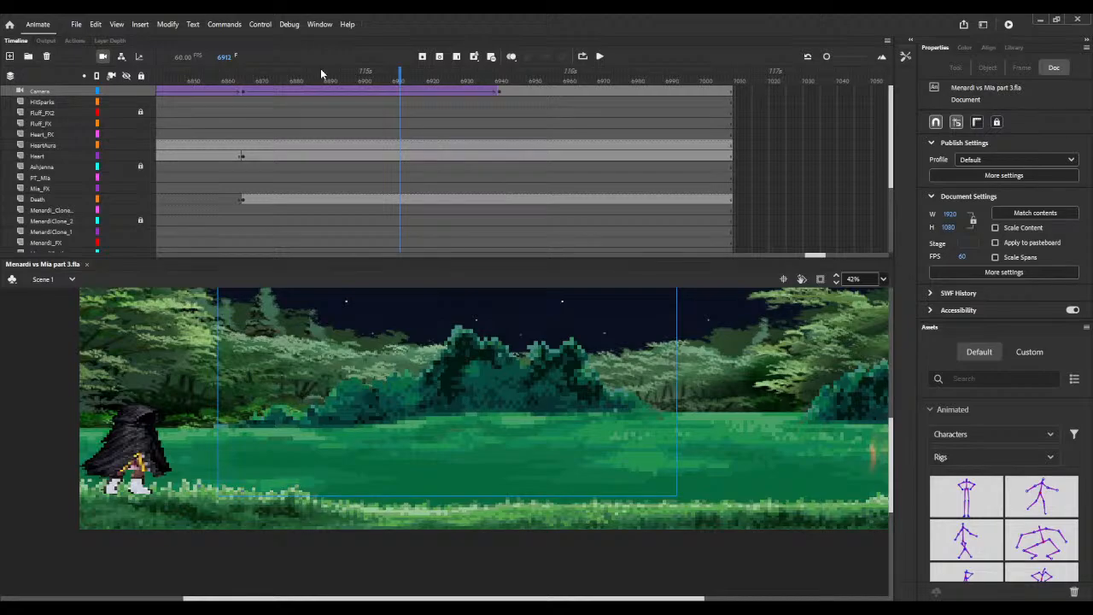
# Step: Scrub through the lengthened camera pan and extend the hold on the cloaked figure by inserting frames across the layers from frame 6971 to 6991
pyautogui.moveTo(237, 77); pyautogui.dragTo(510, 86)
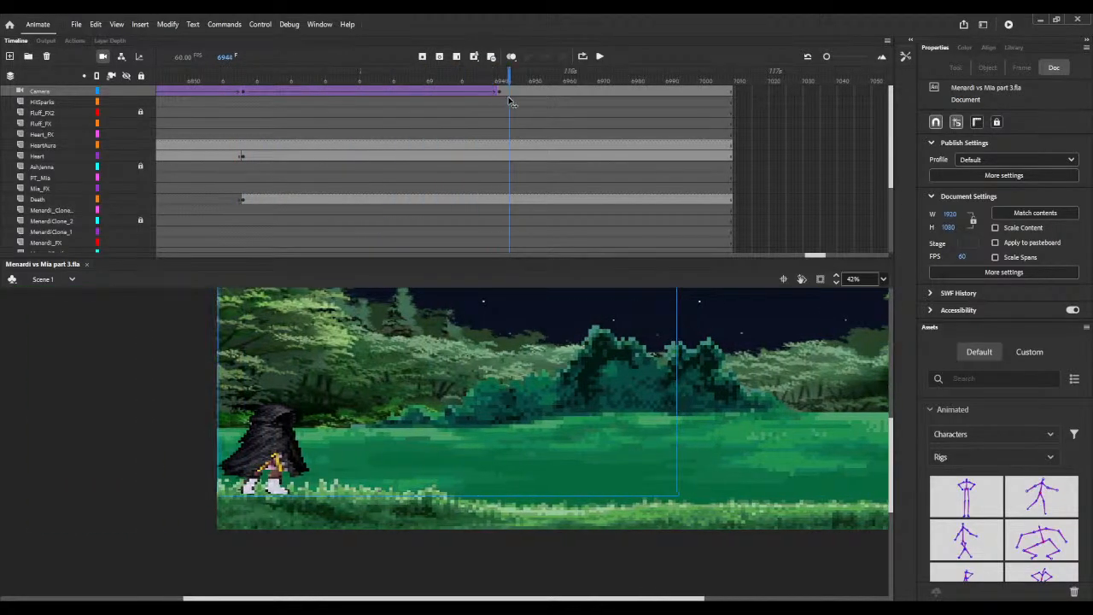
pyautogui.click(601, 80)
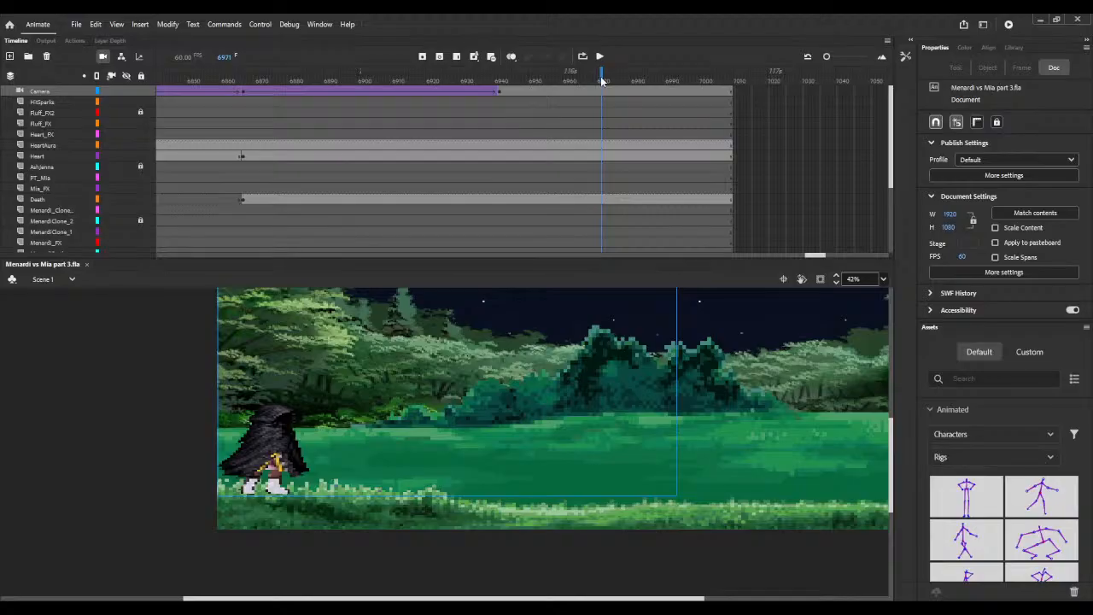
pyautogui.press('F5')
pyautogui.press('F5')
pyautogui.press('F5')
pyautogui.press('F5')
pyautogui.press('F5')
pyautogui.press('F5')
pyautogui.press('F5')
pyautogui.press('F5')
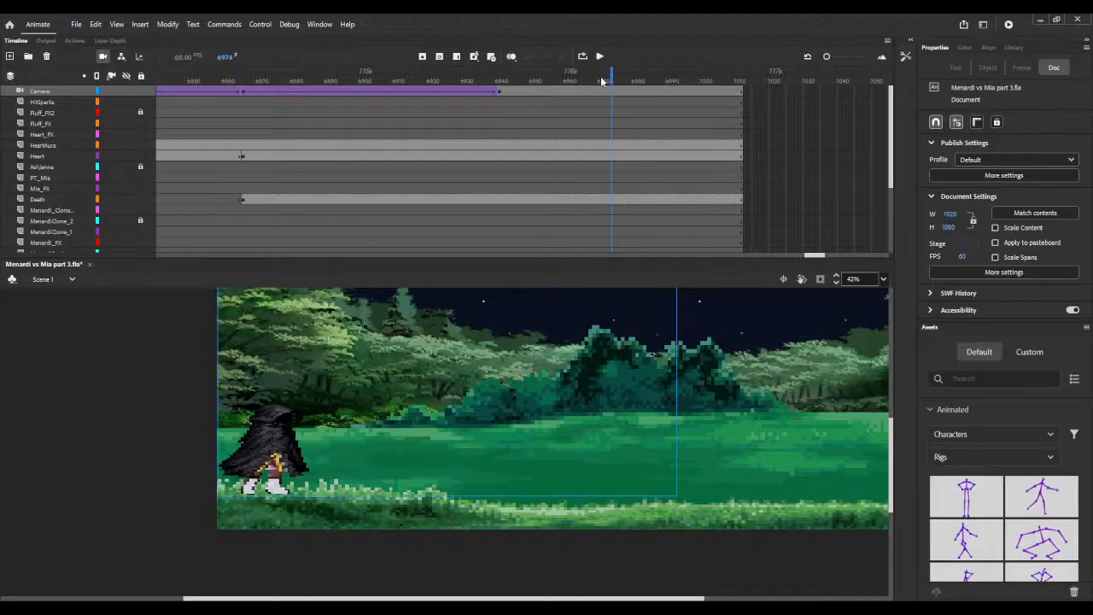
pyautogui.press('F5')
pyautogui.press('F5')
pyautogui.press('F5')
pyautogui.press('F5')
pyautogui.press('F5')
pyautogui.press('F5')
pyautogui.press('F5')
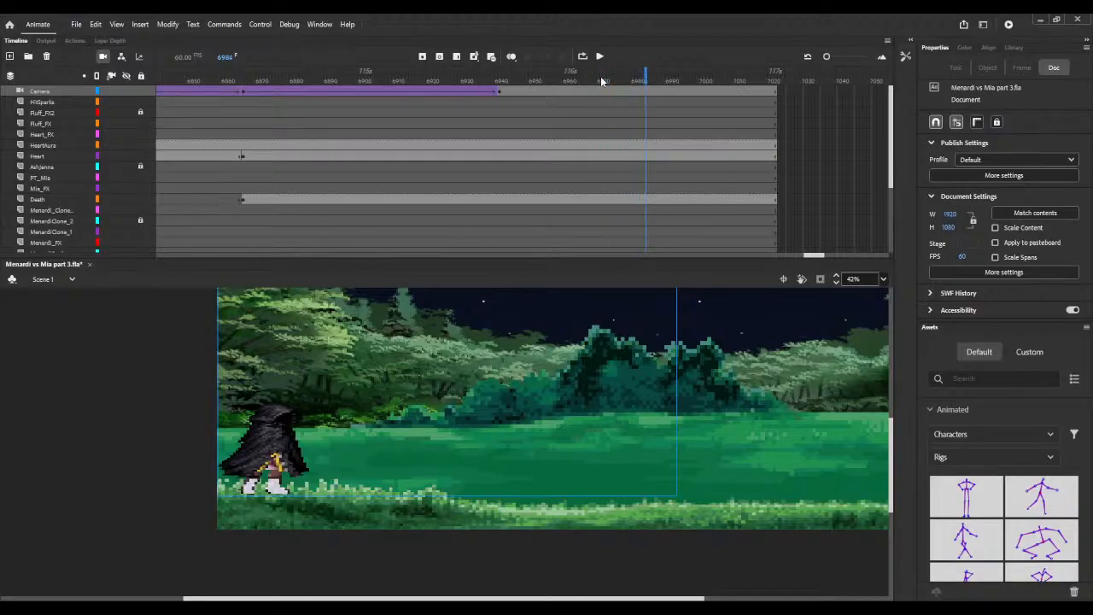
pyautogui.press('F5')
pyautogui.press('F5')
pyautogui.press('F5')
pyautogui.press('F5')
pyautogui.press('F5')
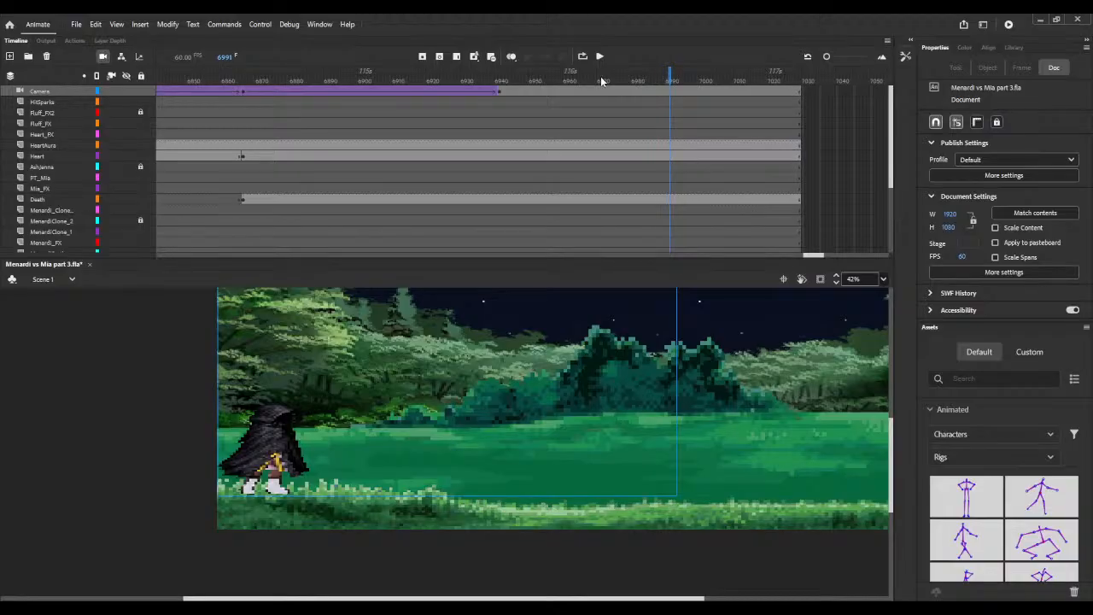
# Step: Insert a blank keyframe on the Death layer at frame 6991, check the layer's keyframe at 6866, and reselect frame 6991
pyautogui.click(669, 201)
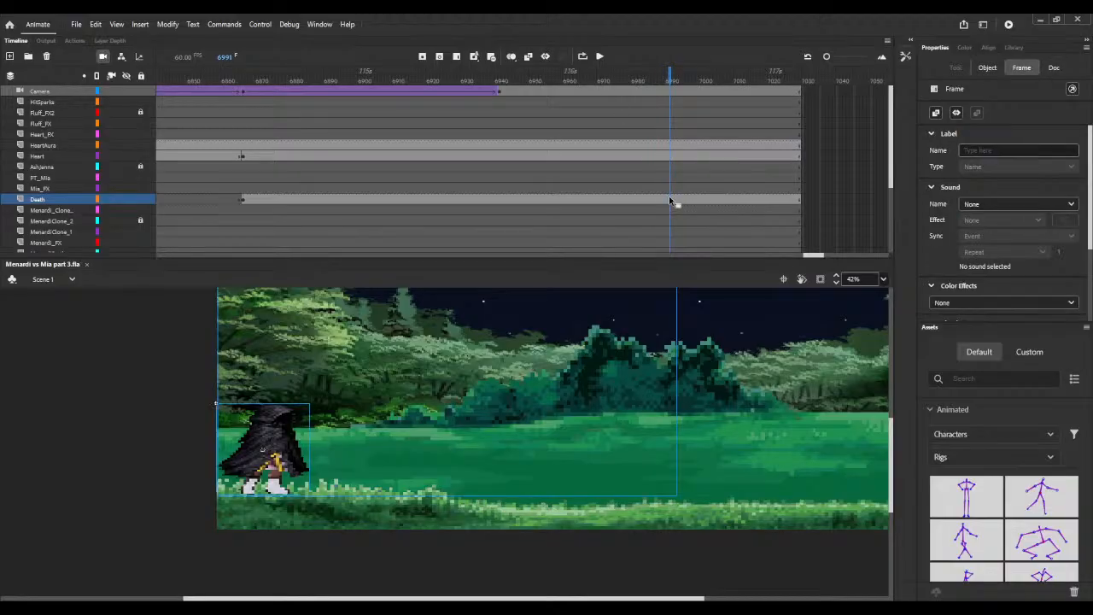
pyautogui.press('F7')
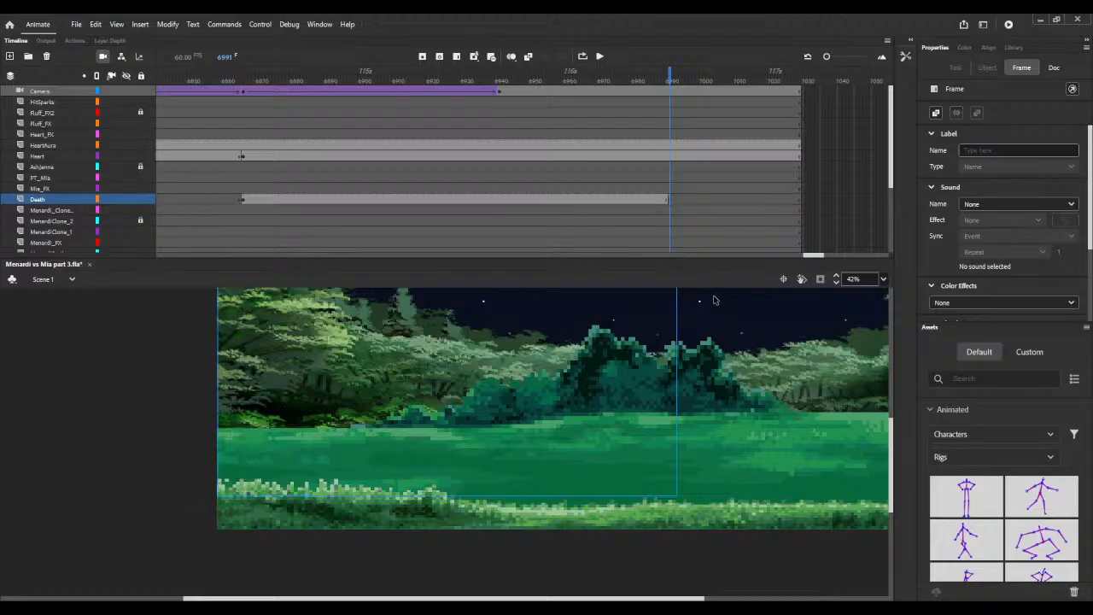
pyautogui.click(1013, 48)
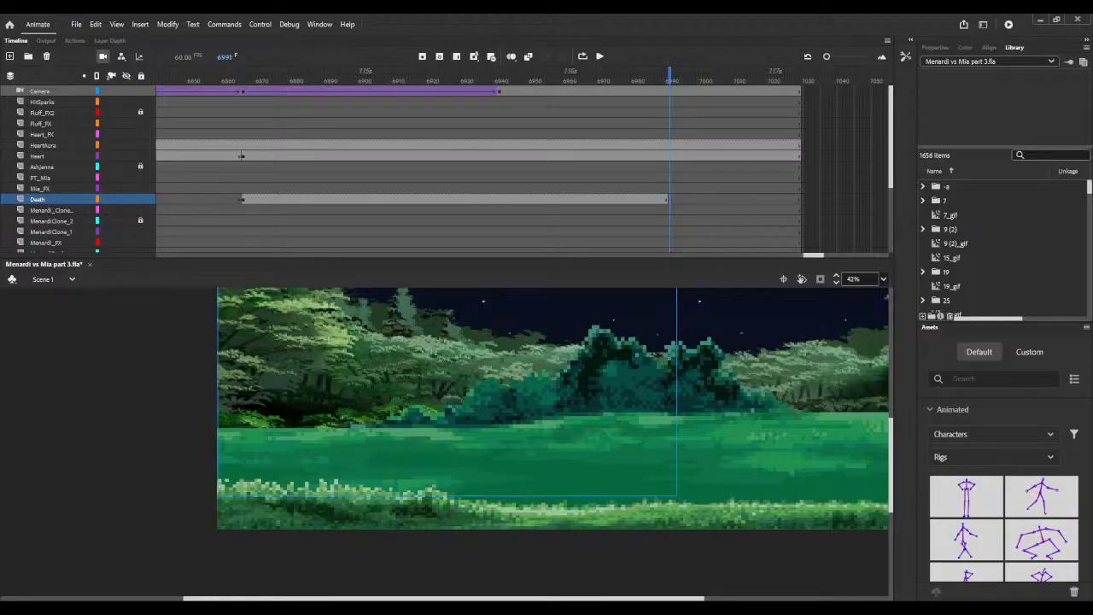
pyautogui.click(242, 203)
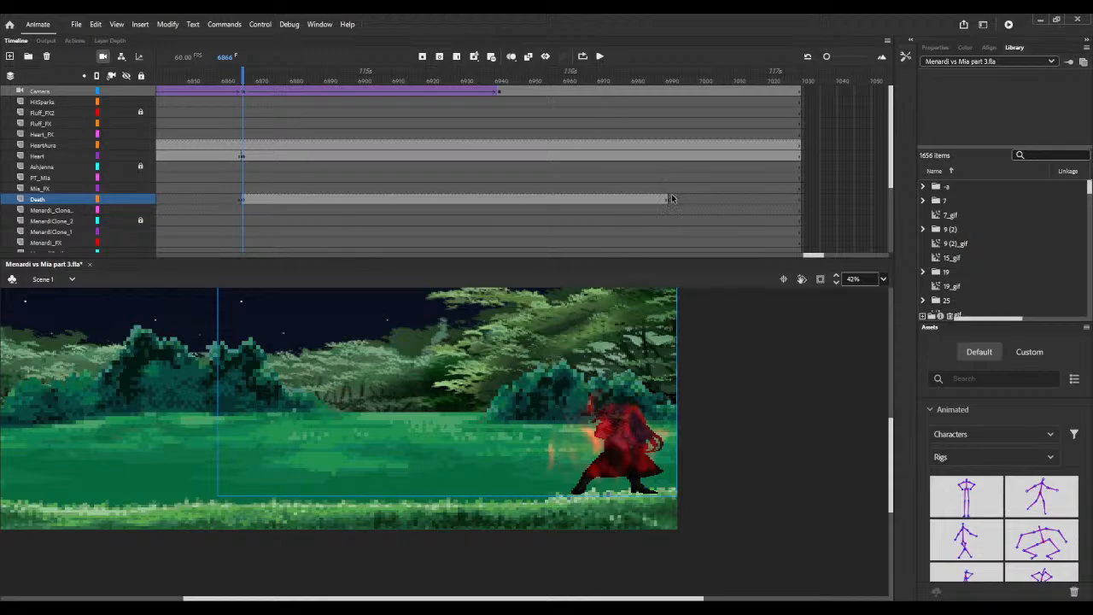
pyautogui.click(672, 202)
pyautogui.click(670, 202)
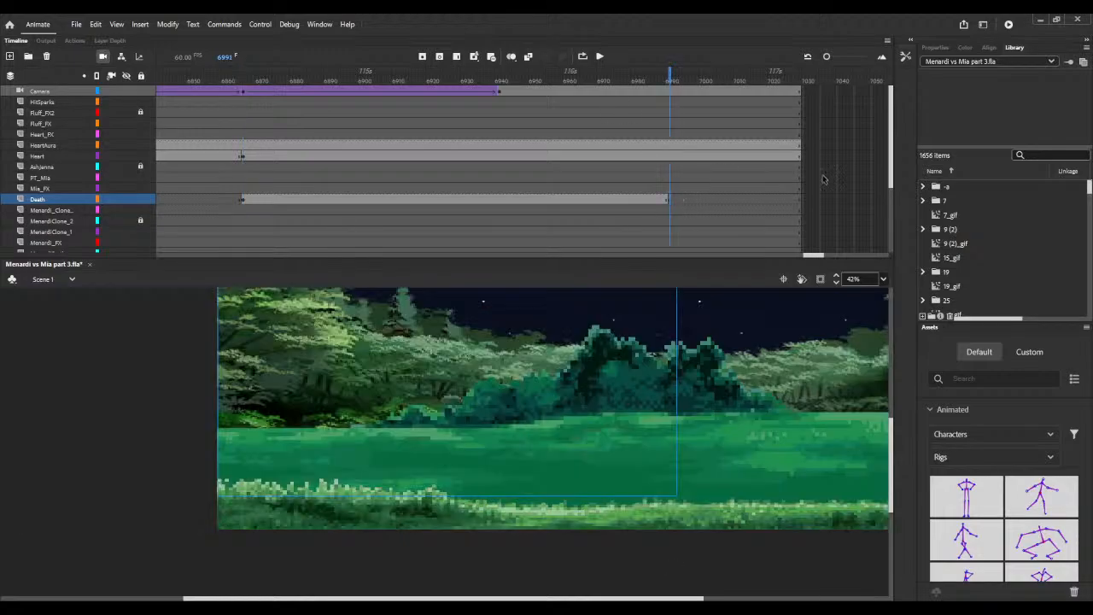
# Step: Search the library for "neu" and place UnknownBowNeutral.png on the Death layer at frame 6991, at the grass near the scene's left edge
pyautogui.click(1045, 155)
pyautogui.moveTo(604, 83); pyautogui.dragTo(676, 82)
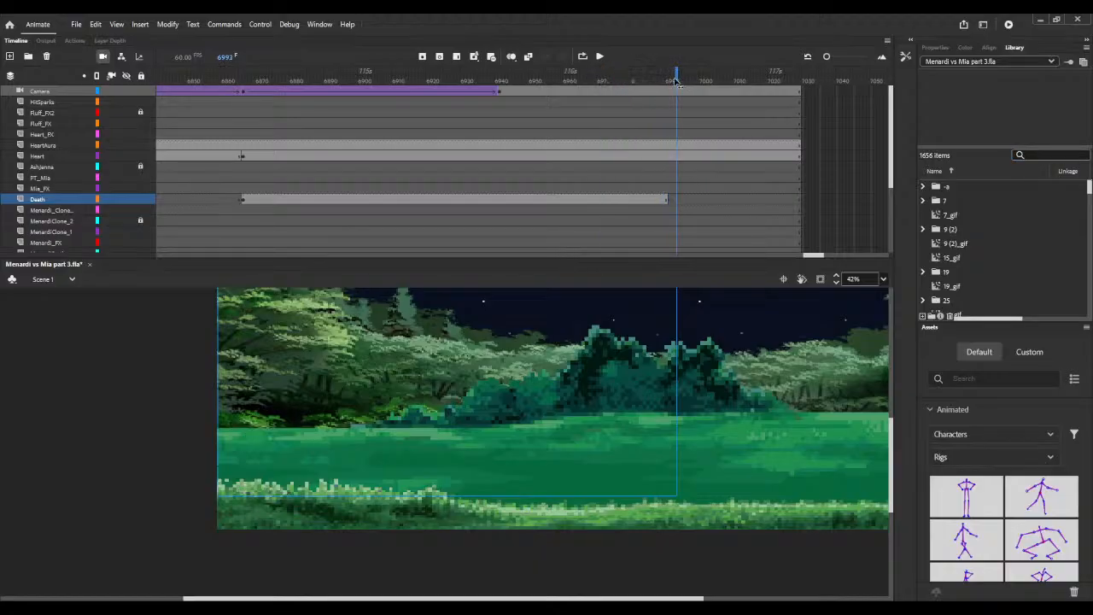
pyautogui.click(1057, 156)
pyautogui.write('n')
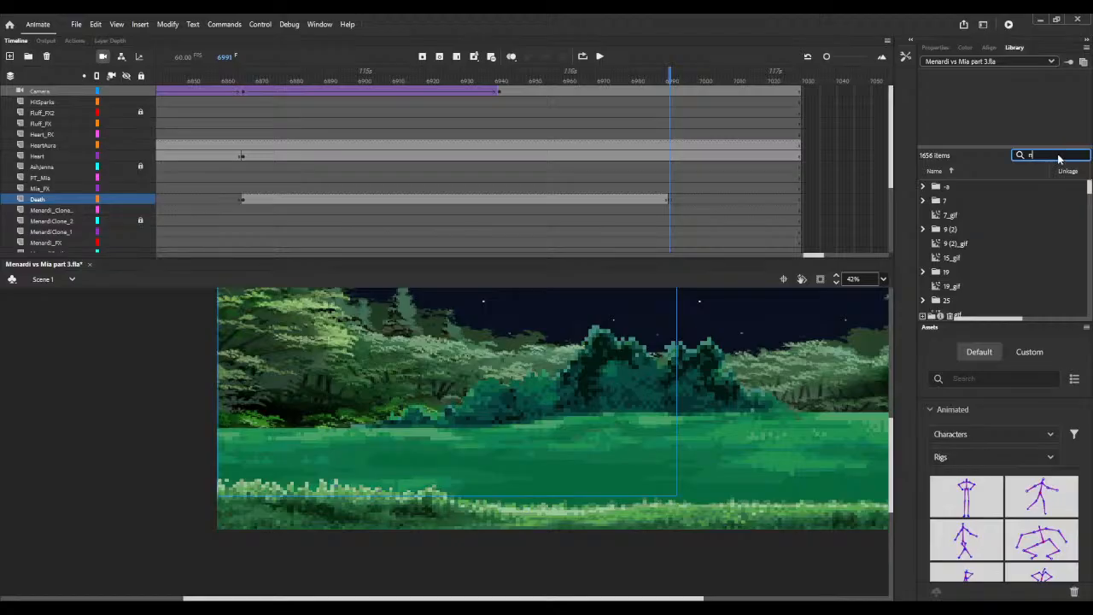
pyautogui.write('eu')
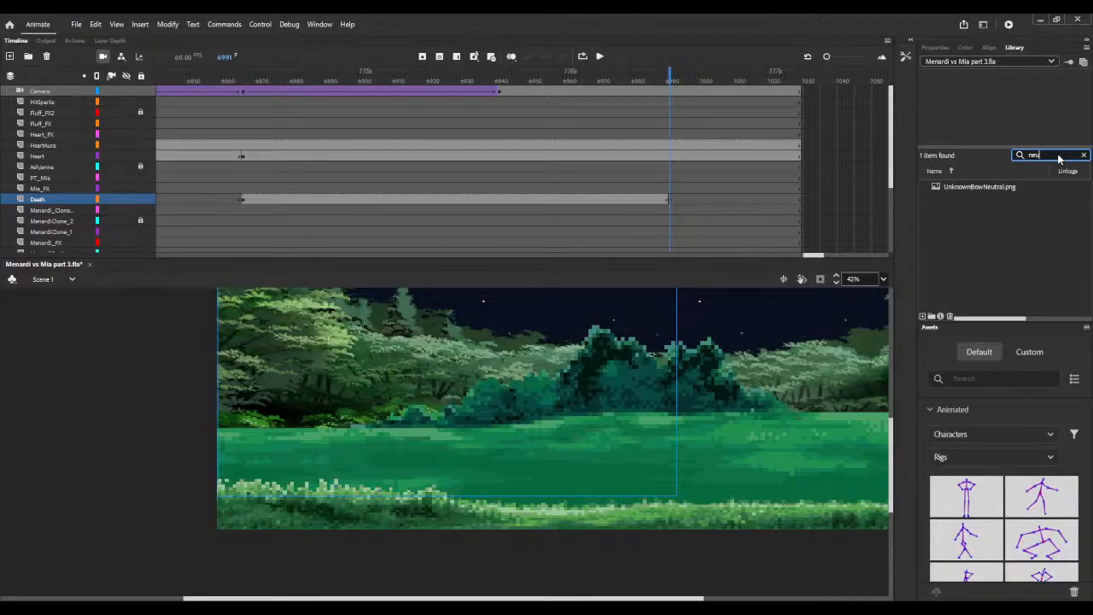
pyautogui.click(976, 185)
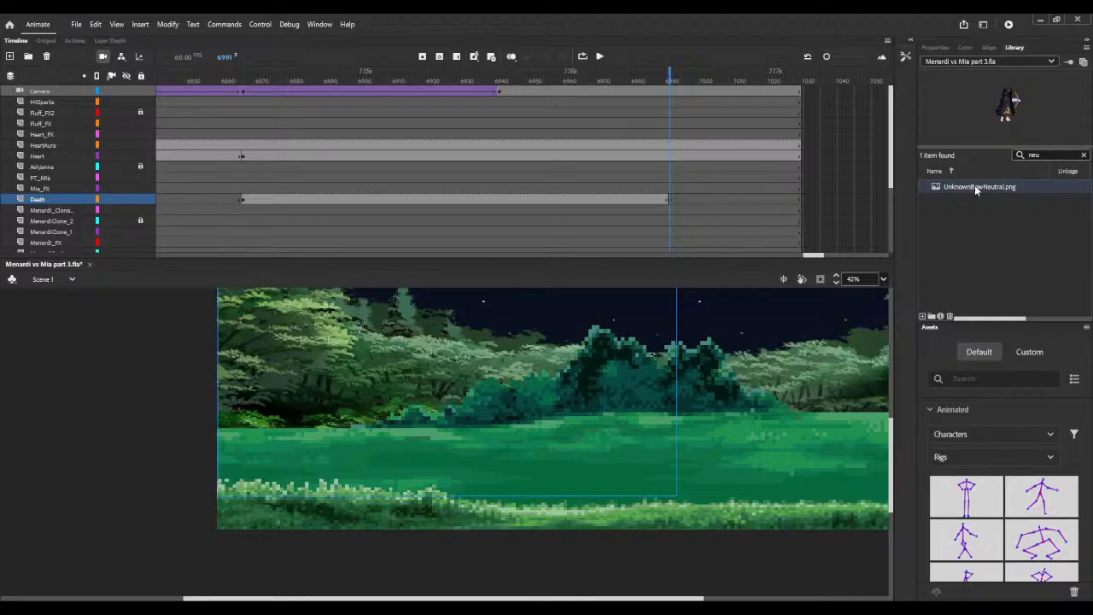
pyautogui.moveTo(514, 346); pyautogui.dragTo(249, 485)
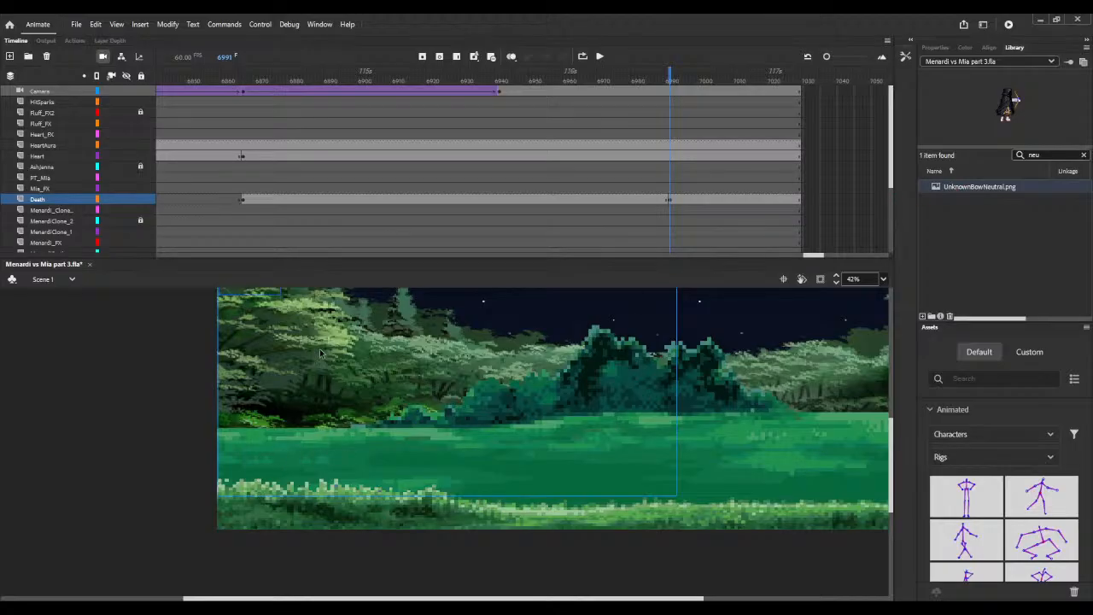
pyautogui.scroll(2, 319, 348)
pyautogui.scroll(-1, 321, 352)
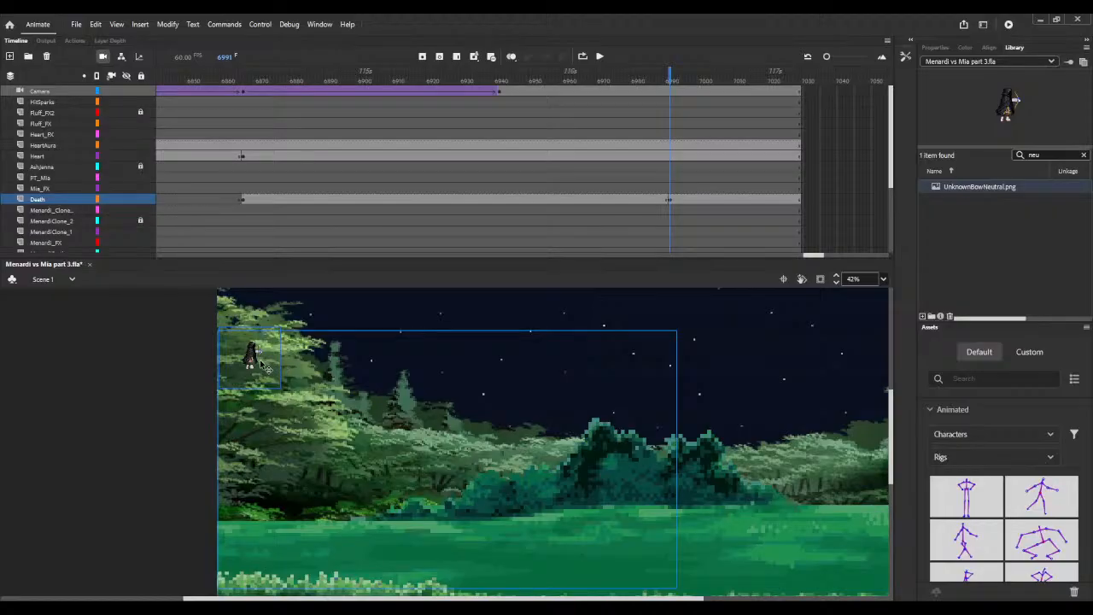
pyautogui.moveTo(263, 367); pyautogui.dragTo(273, 584)
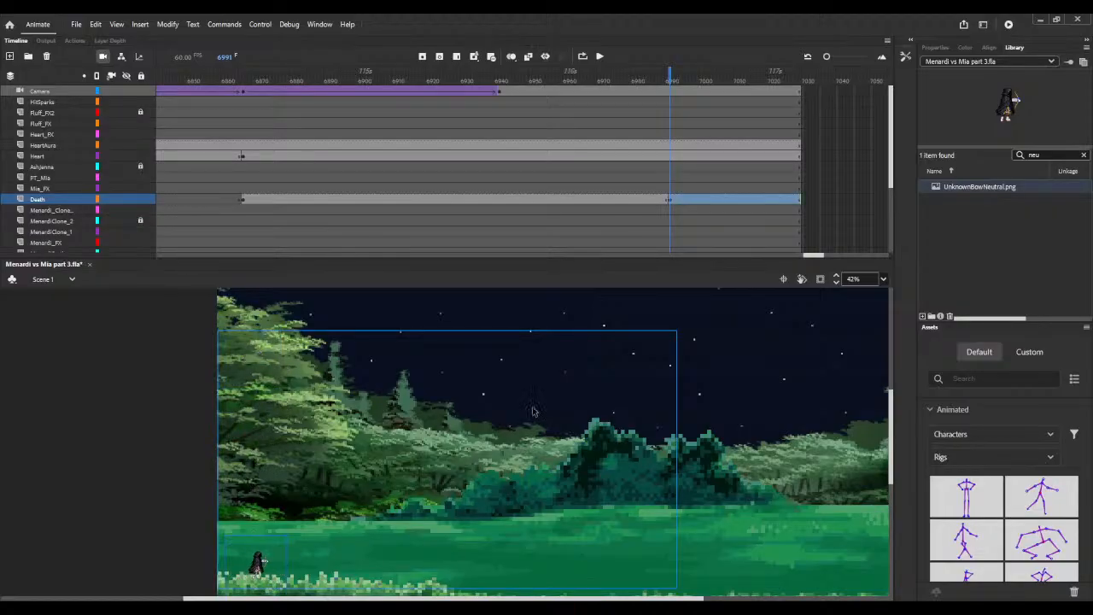
# Step: Break the archer bitmap apart and convert it to a graphic symbol named UnknownBowNetural
pyautogui.click(836, 277)
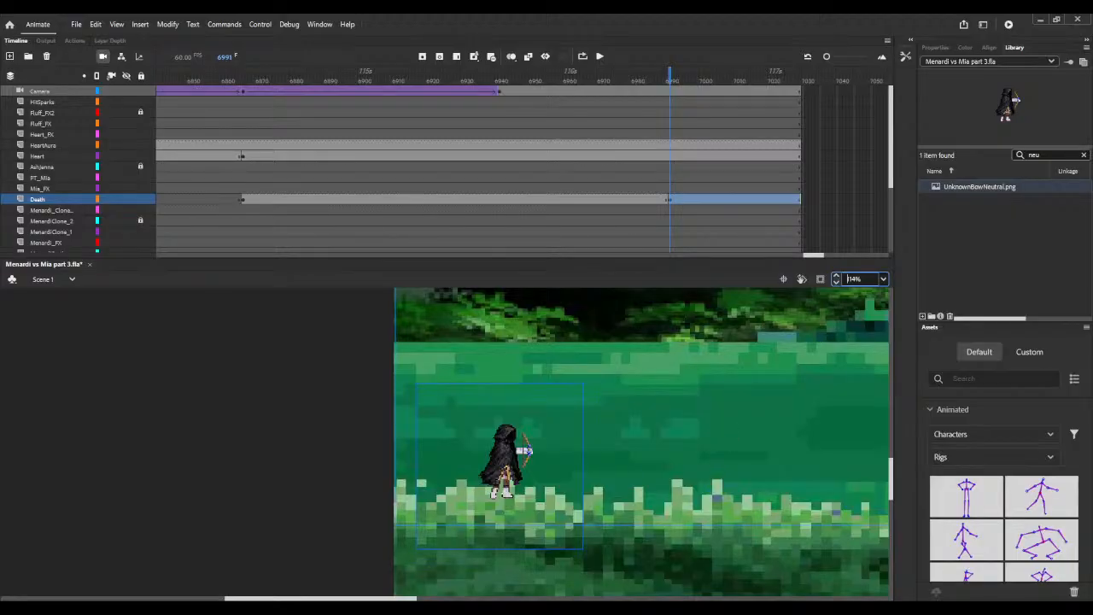
pyautogui.click(629, 566)
pyautogui.hotkey('ctrl', 'b')
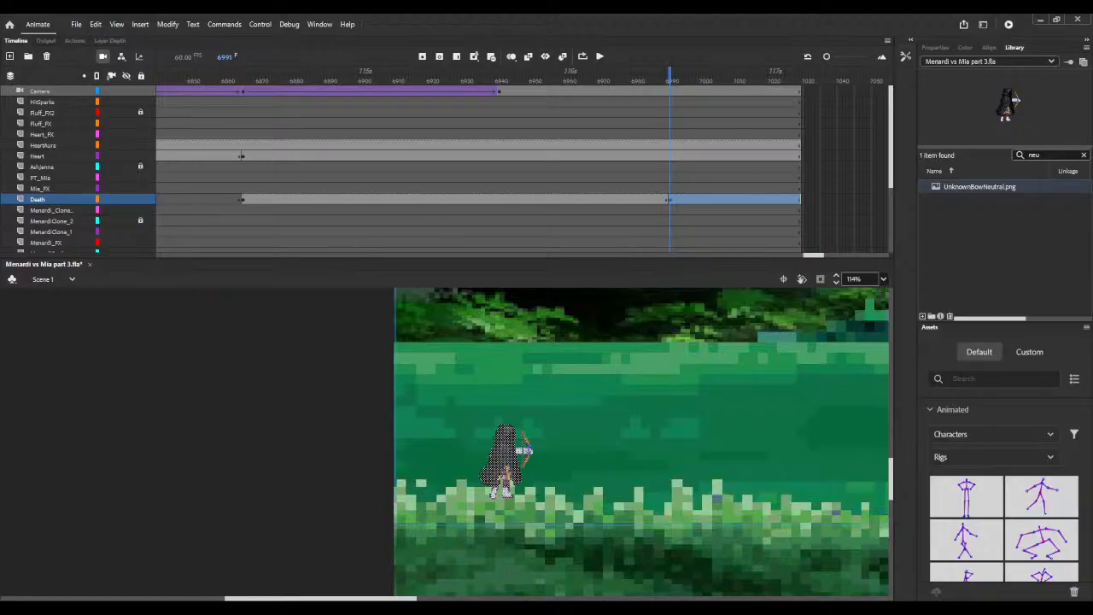
pyautogui.press('Return')
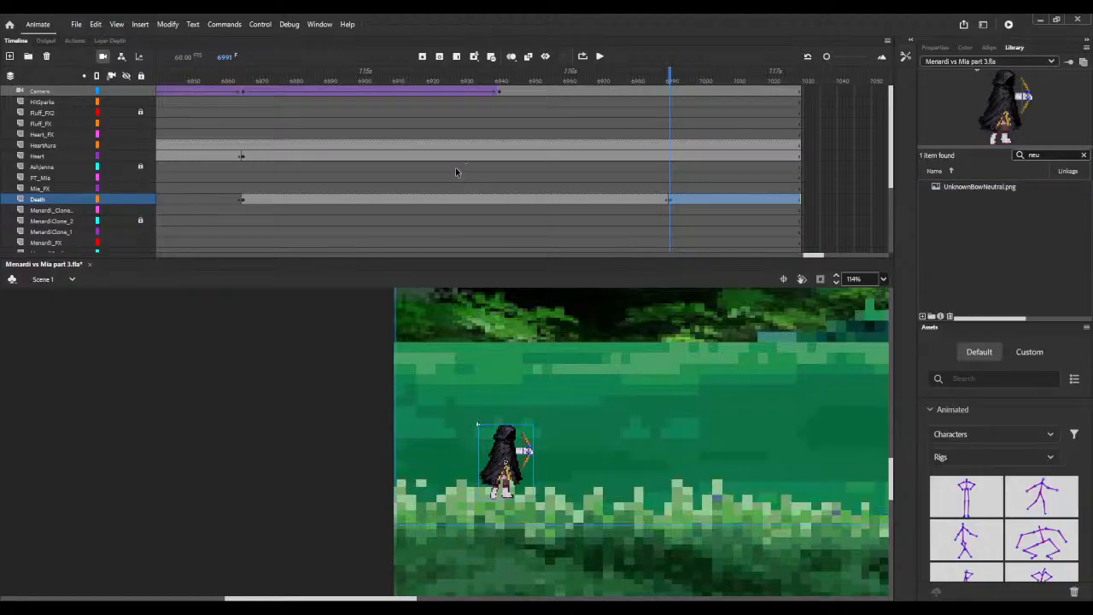
# Step: Check the width and height of the idle cloaked figure on the Death layer's keyframe at 6866
pyautogui.click(244, 201)
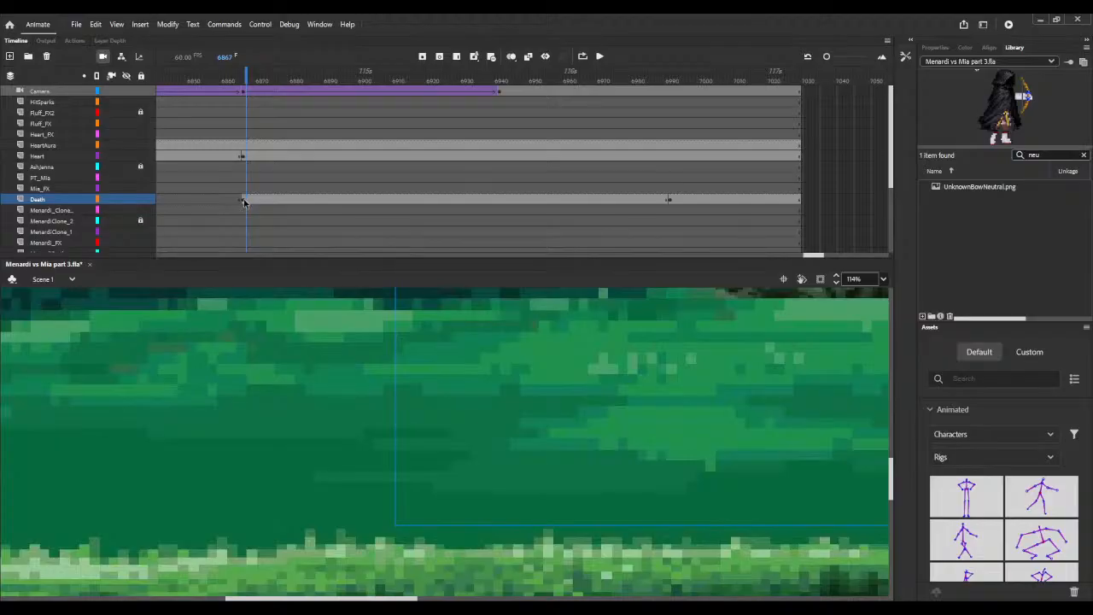
pyautogui.click(241, 199)
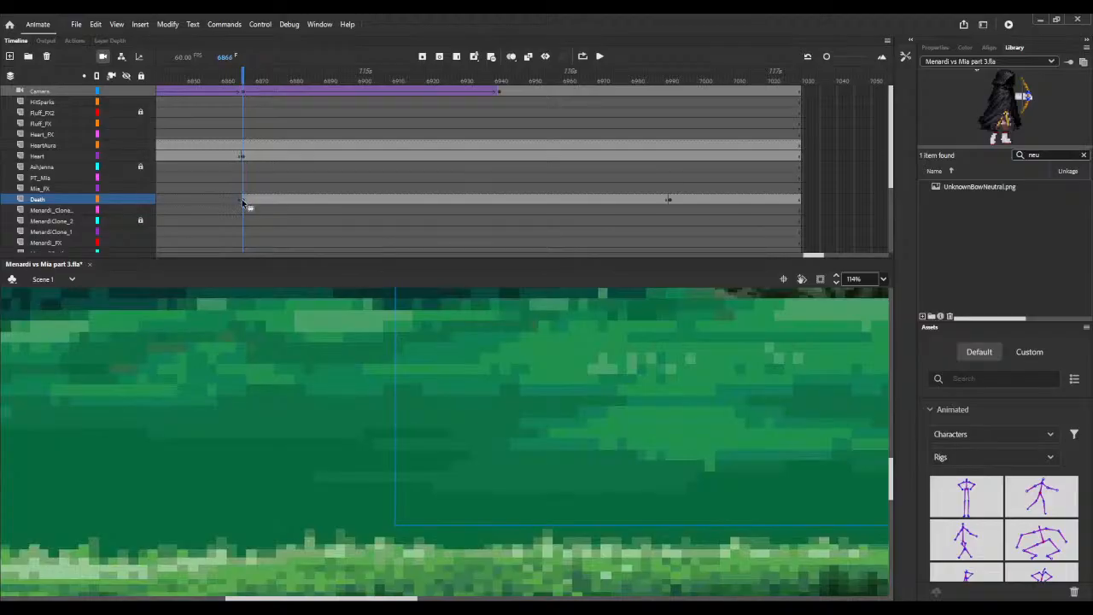
pyautogui.click(935, 46)
pyautogui.click(986, 69)
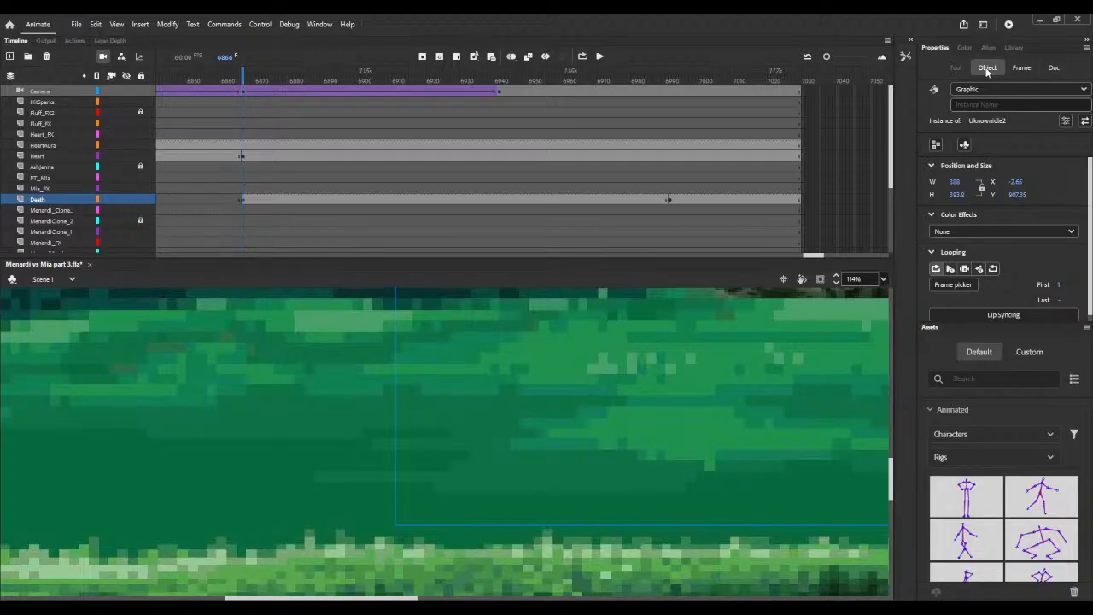
# Step: Try a height of 383.8 for the bow archer at frame 6991 and view the result on the whole stage
pyautogui.click(666, 201)
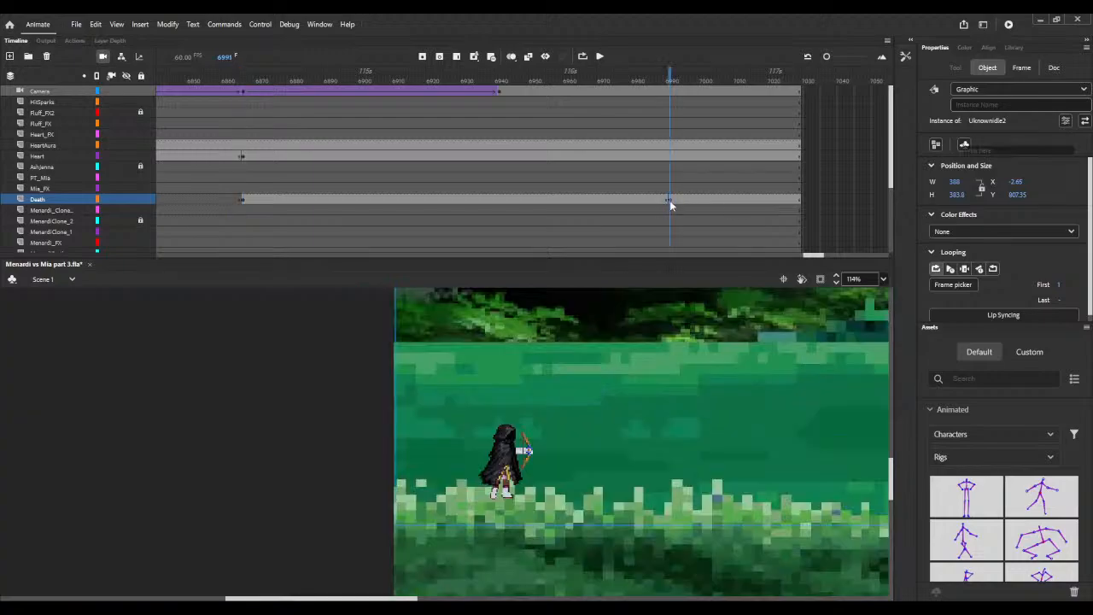
pyautogui.click(984, 68)
pyautogui.click(954, 194)
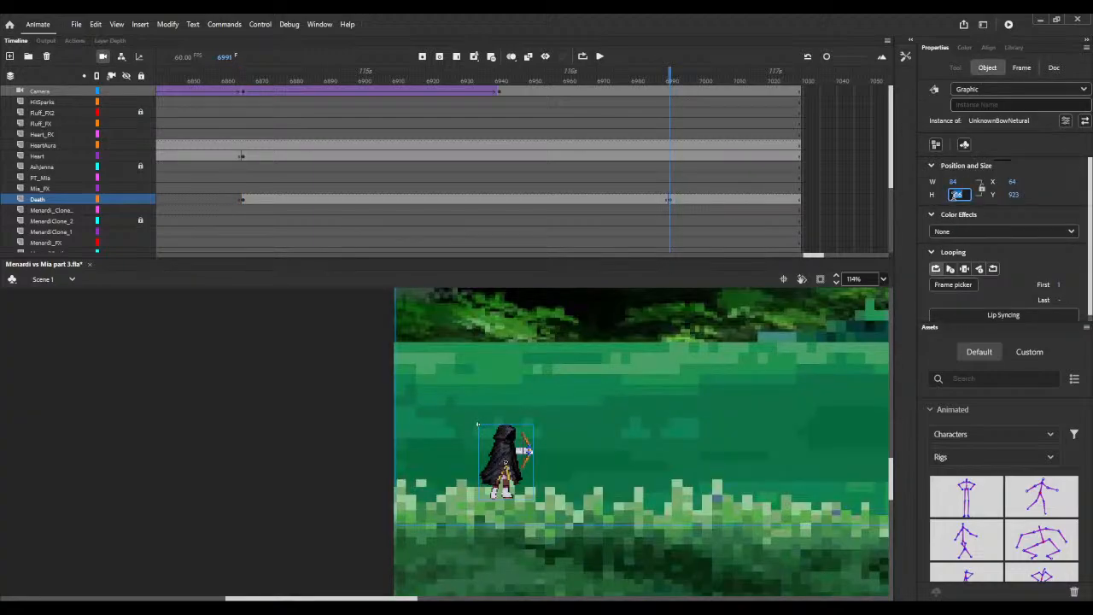
pyautogui.write('383.8')
pyautogui.press('Return')
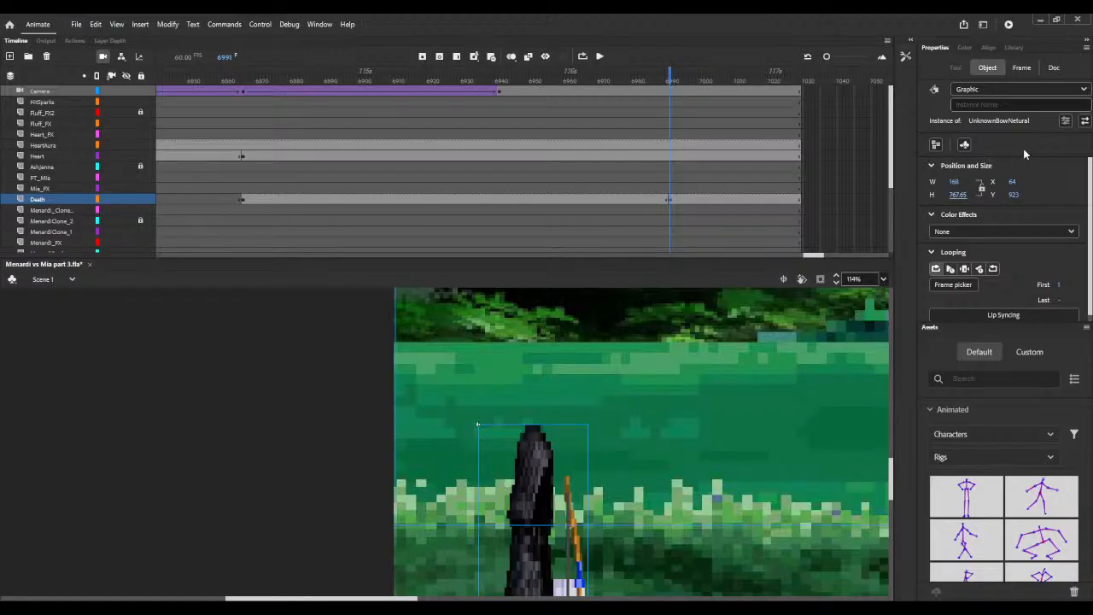
pyautogui.click(835, 283)
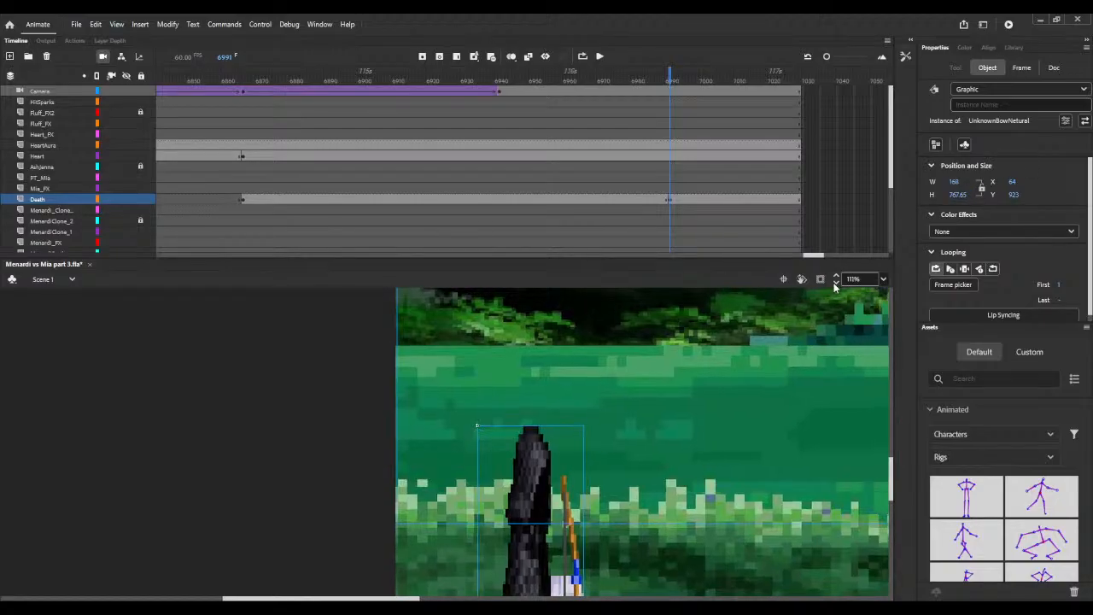
pyautogui.click(835, 284)
pyautogui.click(835, 284)
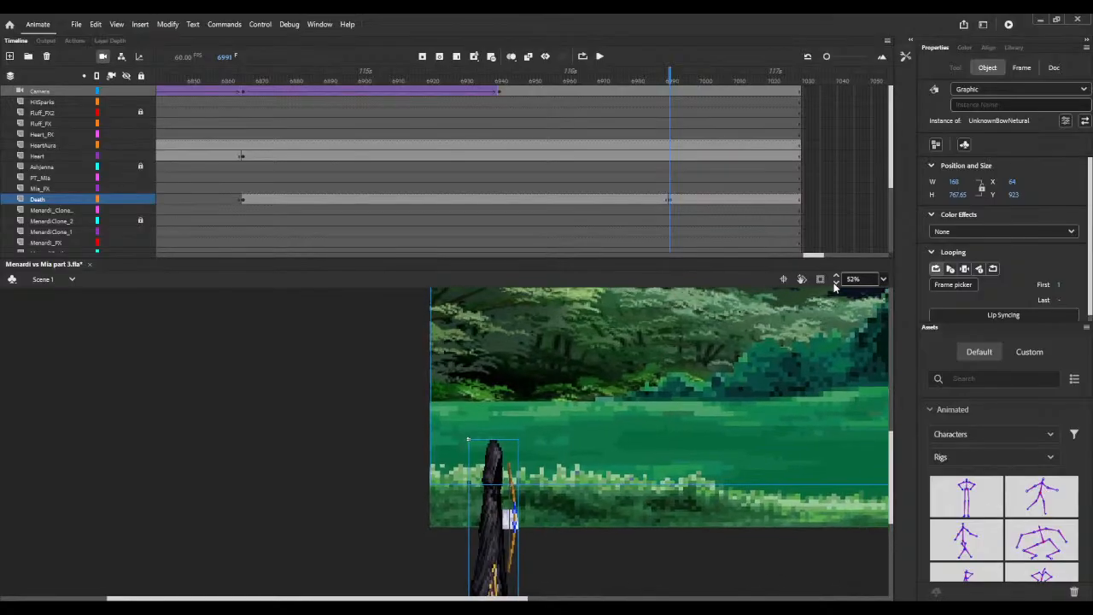
pyautogui.click(834, 284)
pyautogui.click(835, 284)
pyautogui.click(835, 285)
pyautogui.click(835, 285)
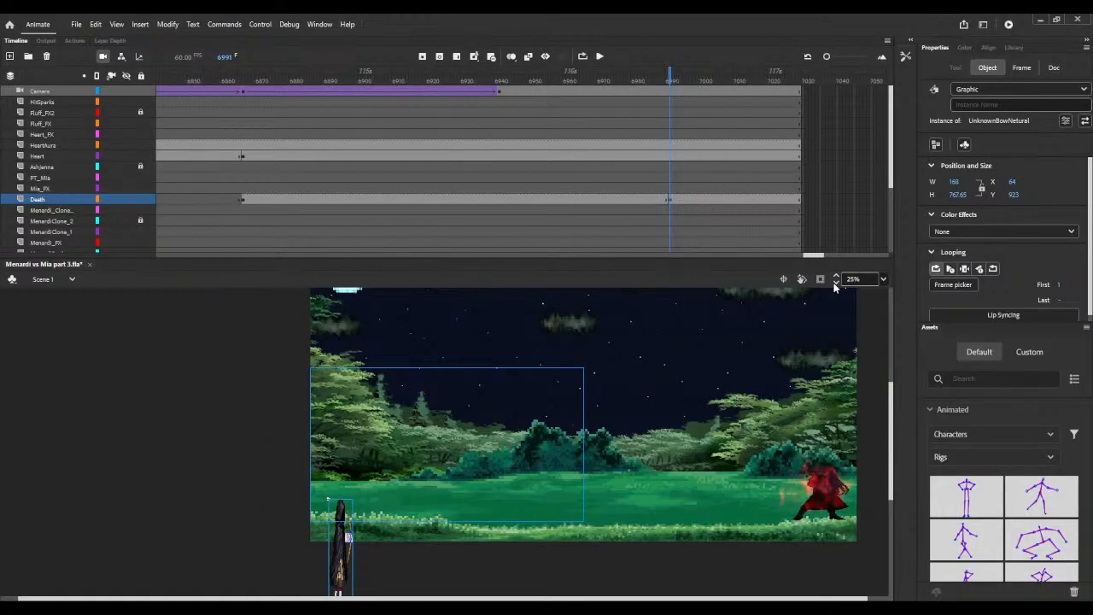
# Step: Turn off the camera and compare the size of the archer at frame 6991 with the idle figure at frame 6866
pyautogui.click(102, 57)
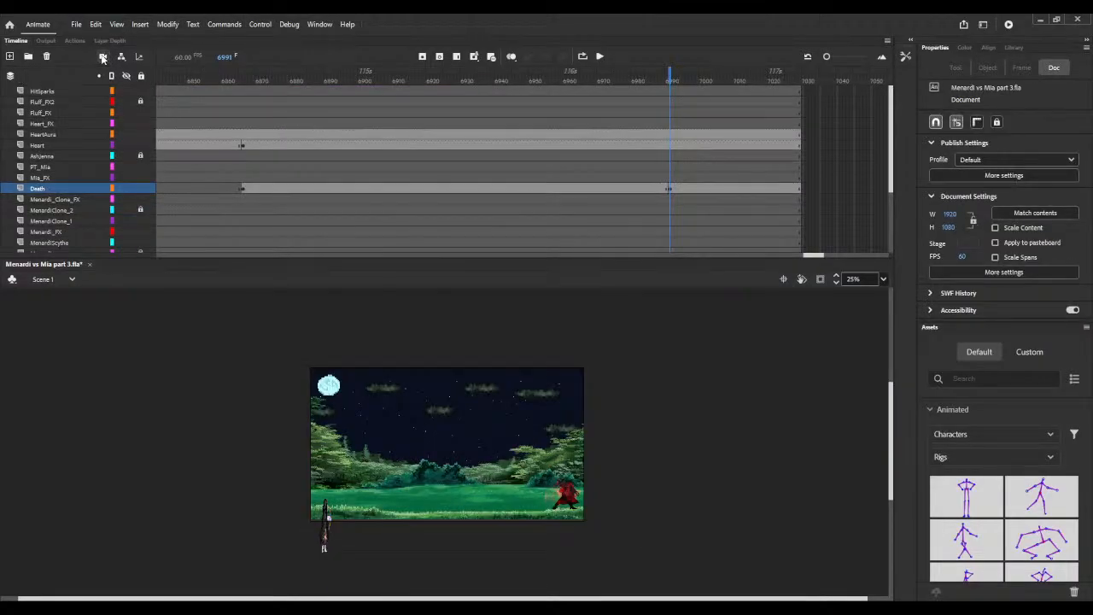
pyautogui.click(668, 188)
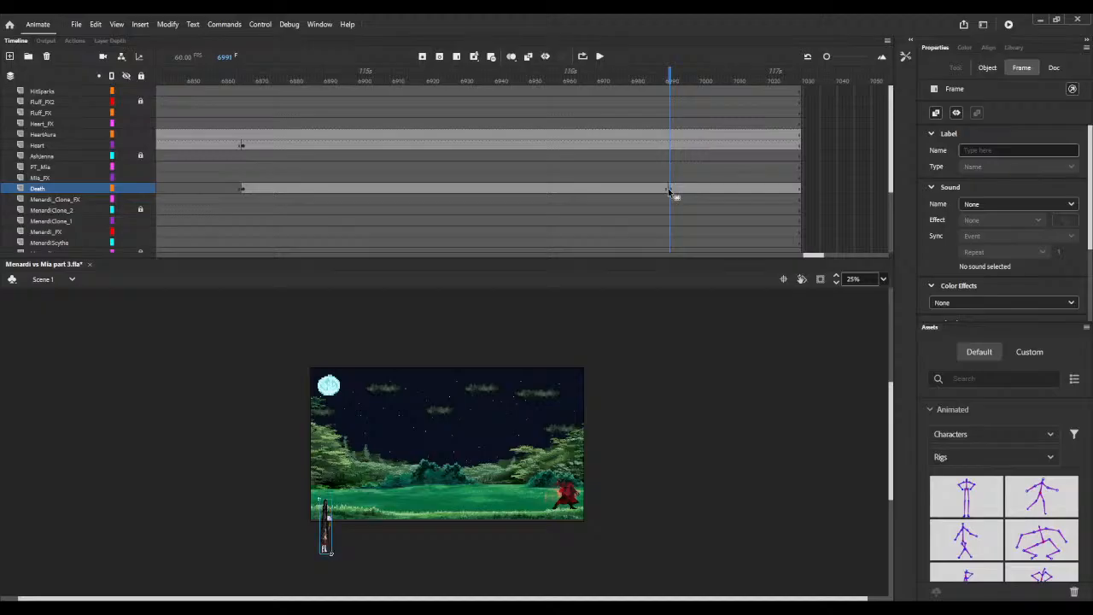
pyautogui.click(992, 67)
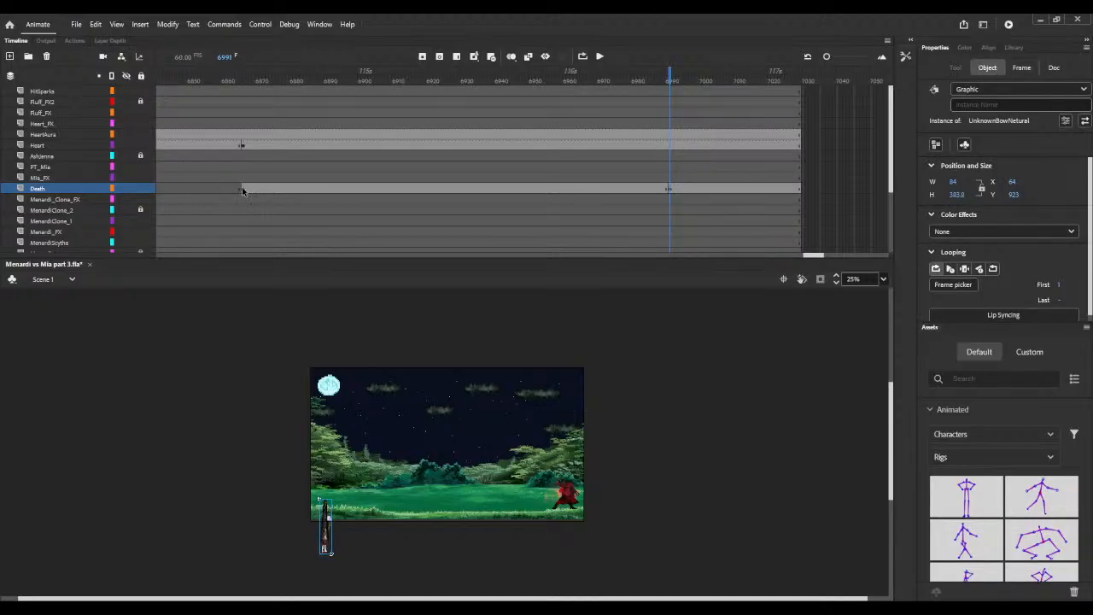
pyautogui.click(244, 189)
pyautogui.click(990, 68)
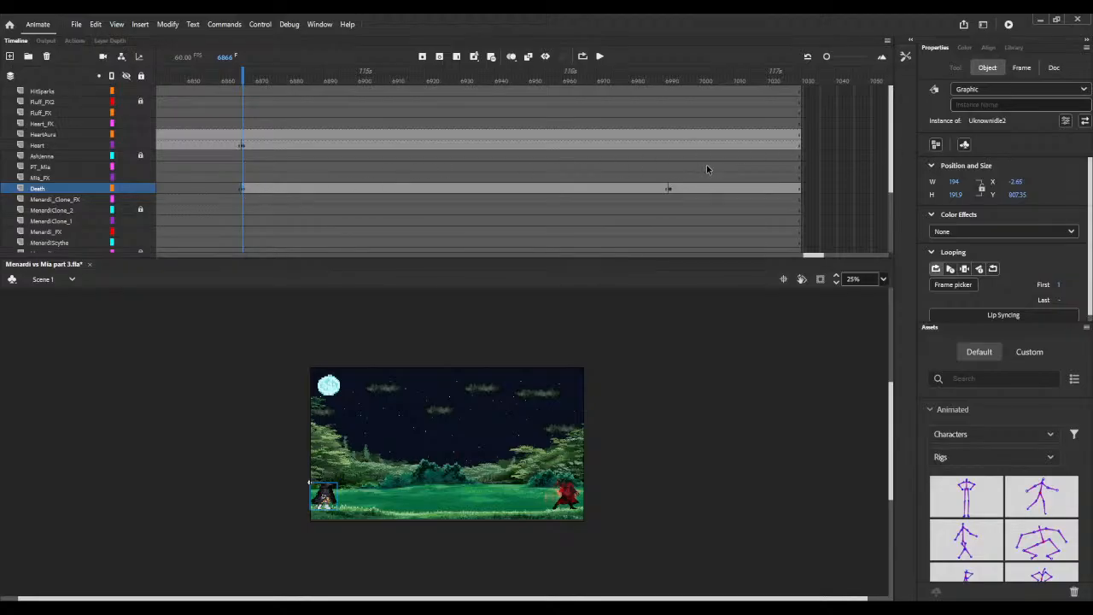
# Step: Set the bow archer's width to 194 and its height to 191.85 at frame 6991
pyautogui.click(669, 188)
pyautogui.press('F6')
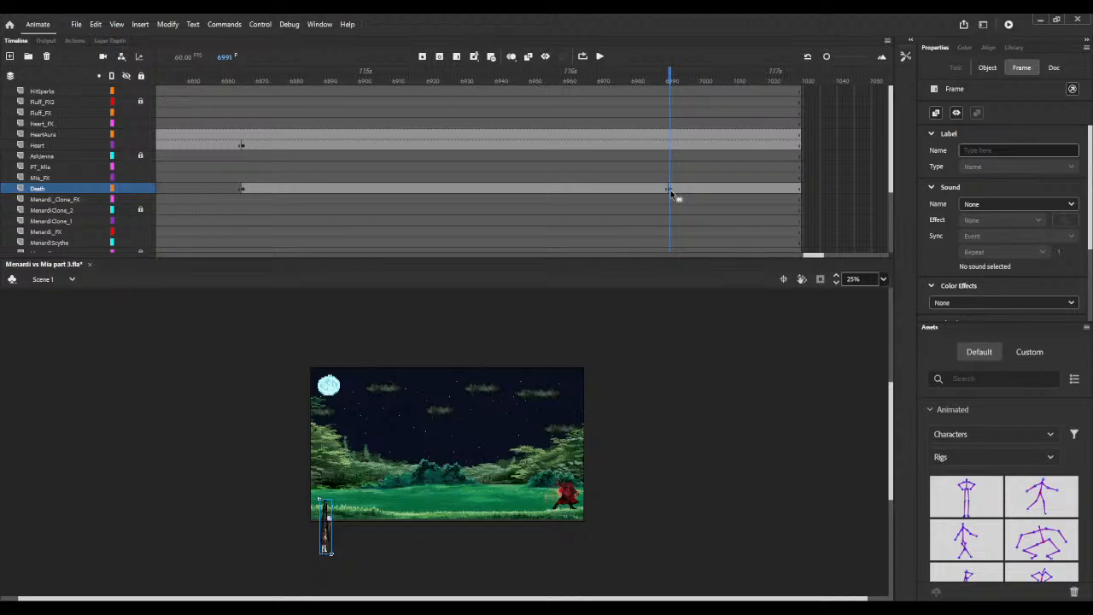
pyautogui.click(981, 68)
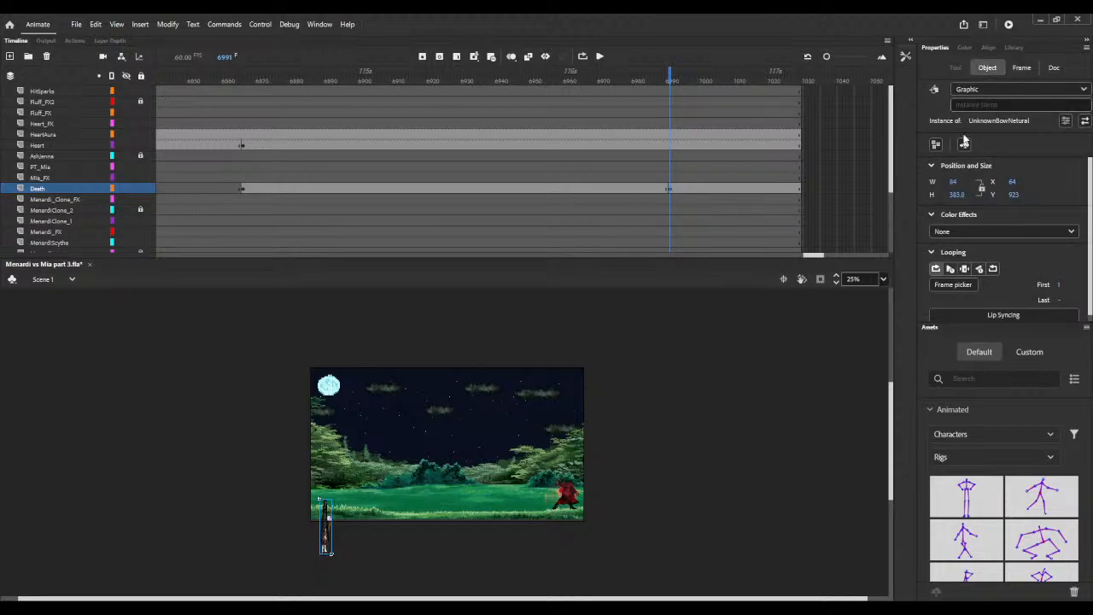
pyautogui.click(955, 183)
pyautogui.write('194')
pyautogui.press('Tab')
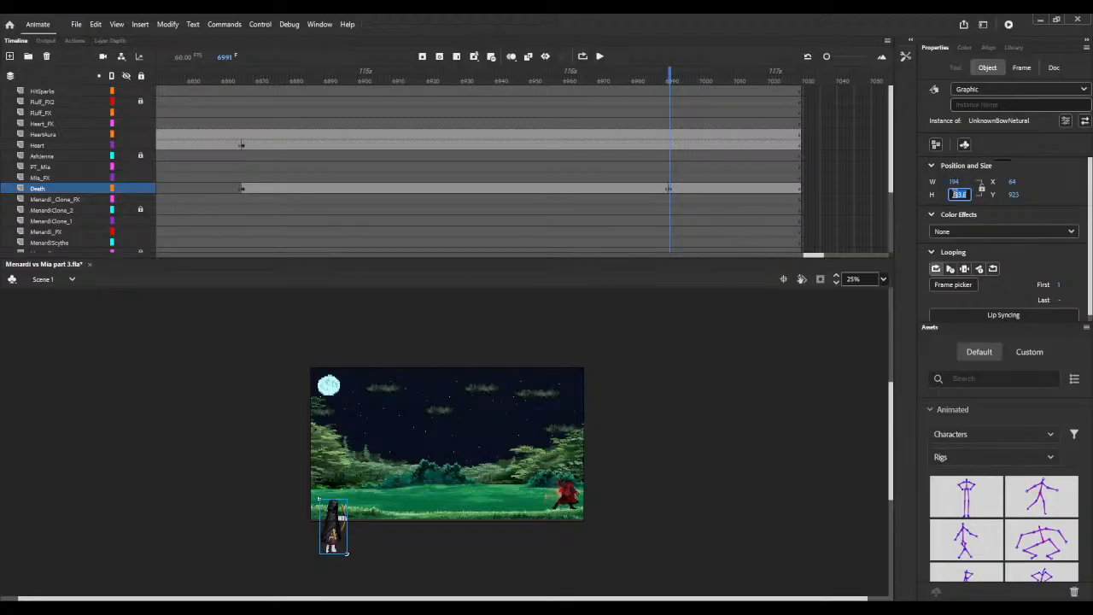
pyautogui.write('19')
pyautogui.write('1.85')
pyautogui.click(481, 547)
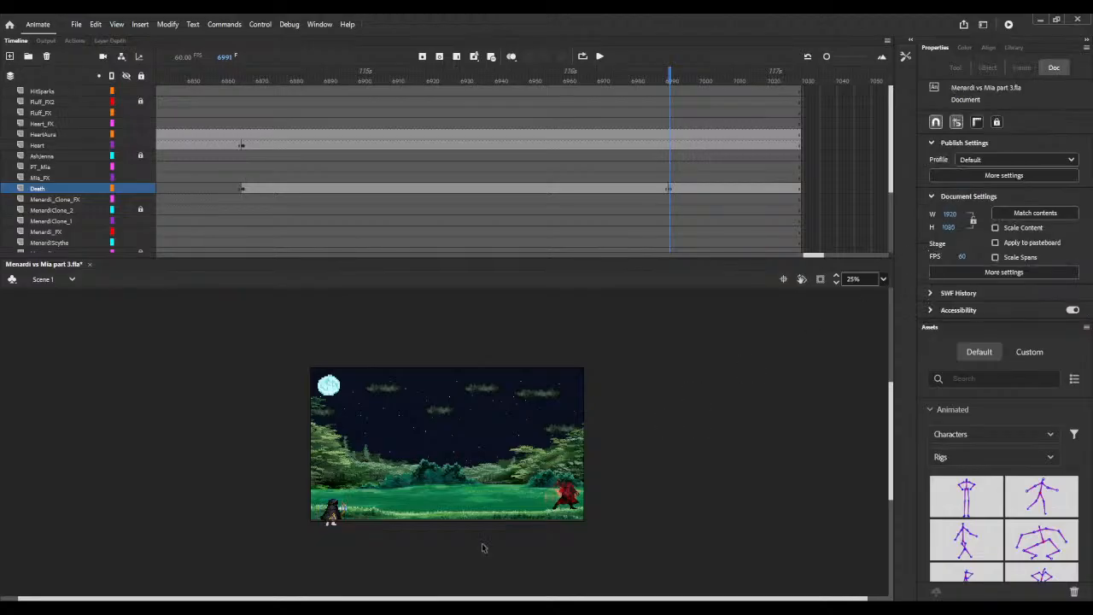
# Step: Turn on onion skinning around frame 6991 to show the idle figure behind the bow archer
pyautogui.click(835, 278)
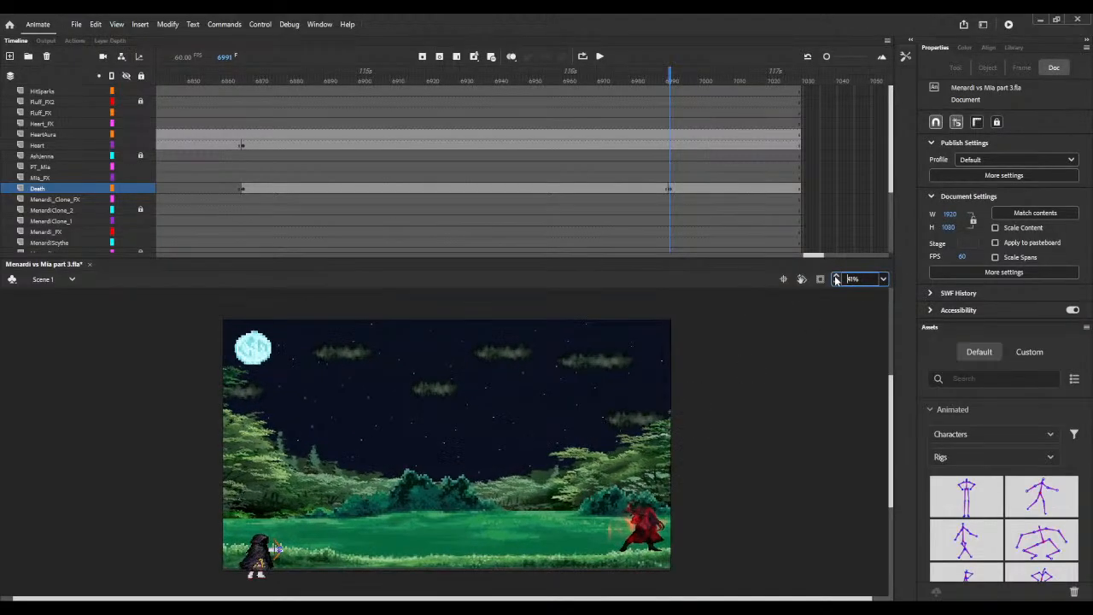
pyautogui.scroll(-2, 246, 451)
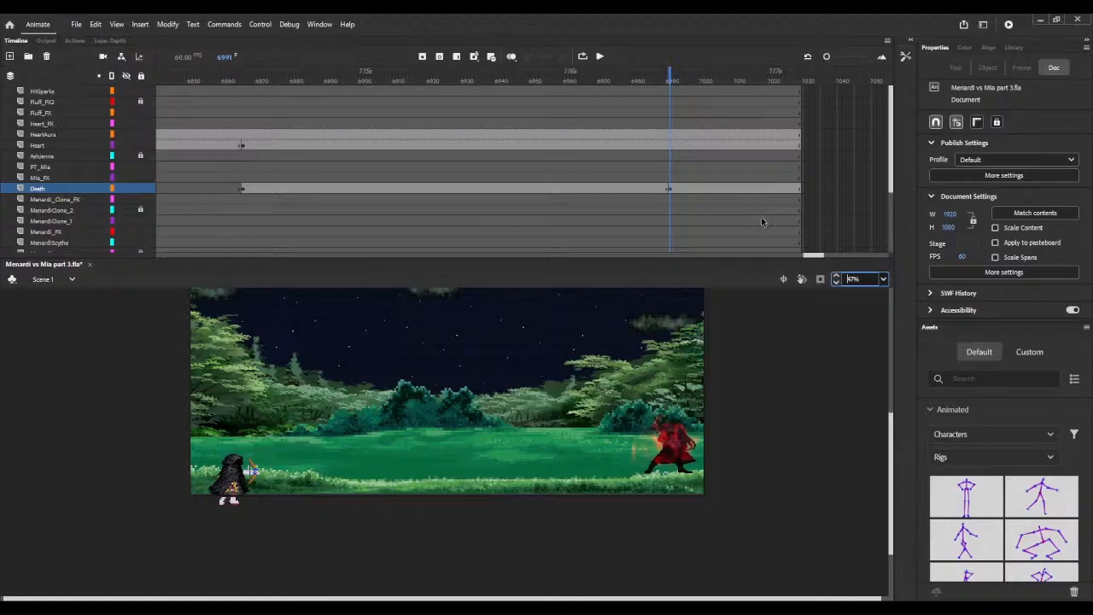
pyautogui.click(836, 277)
pyautogui.moveTo(836, 277); pyautogui.dragTo(835, 278)
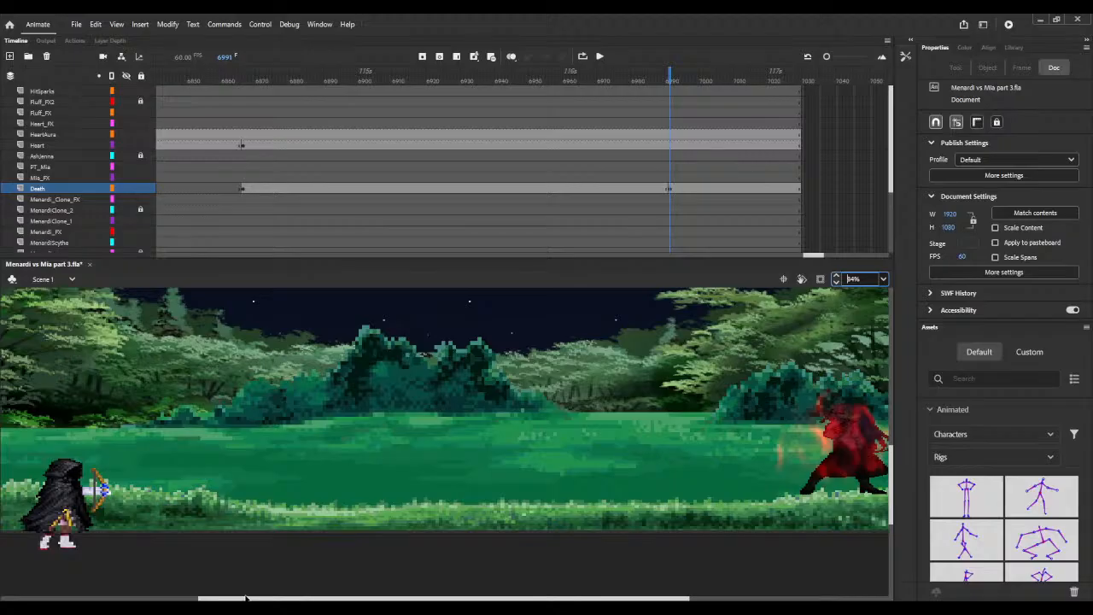
pyautogui.moveTo(248, 599); pyautogui.dragTo(162, 591)
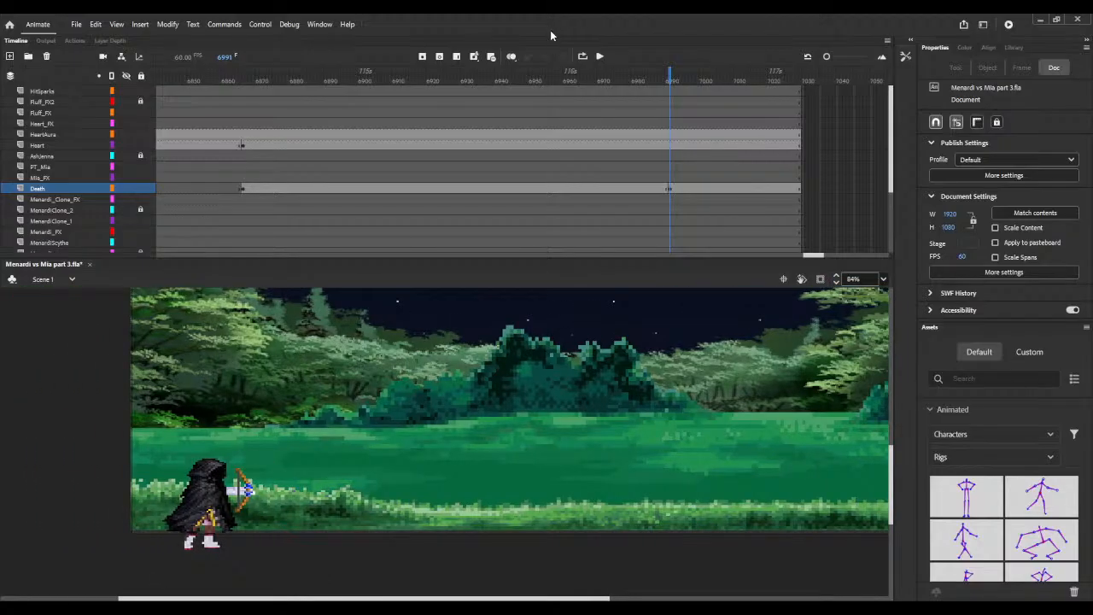
pyautogui.click(510, 58)
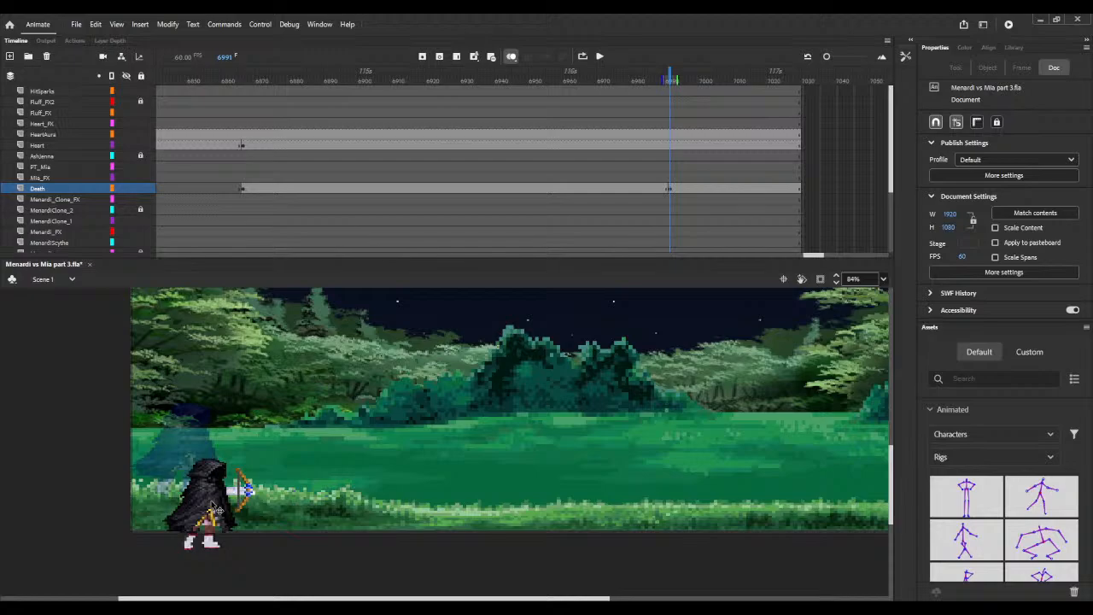
# Step: Raise the bow archer at frame 6991 to the idle figure's ground line at X 129.45, Y 807.25, and widen the onion skin range
pyautogui.moveTo(210, 499); pyautogui.dragTo(191, 449)
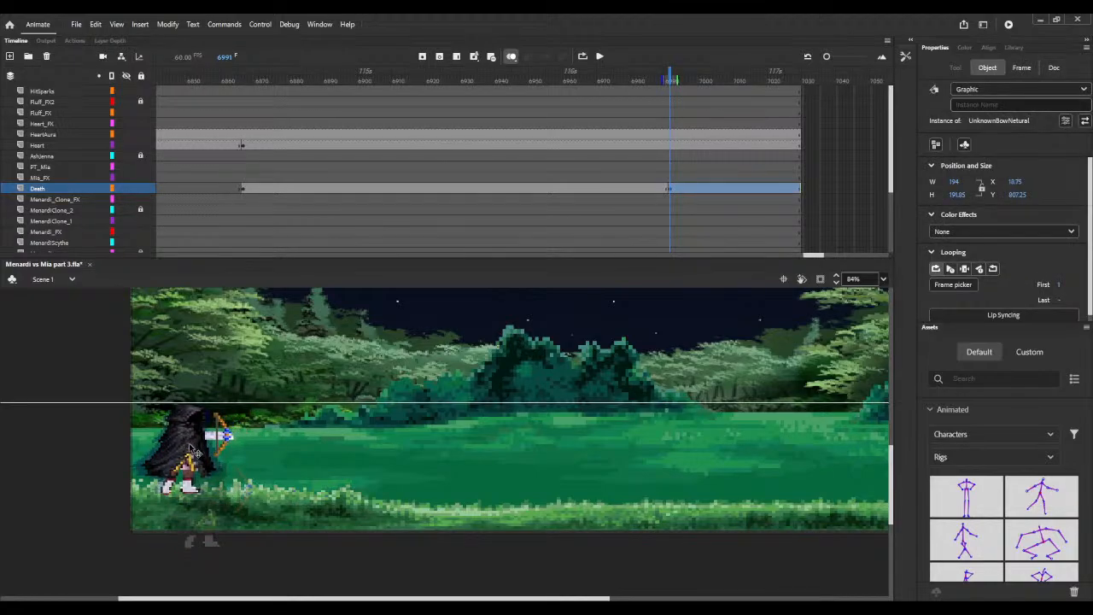
pyautogui.moveTo(191, 449); pyautogui.dragTo(245, 448)
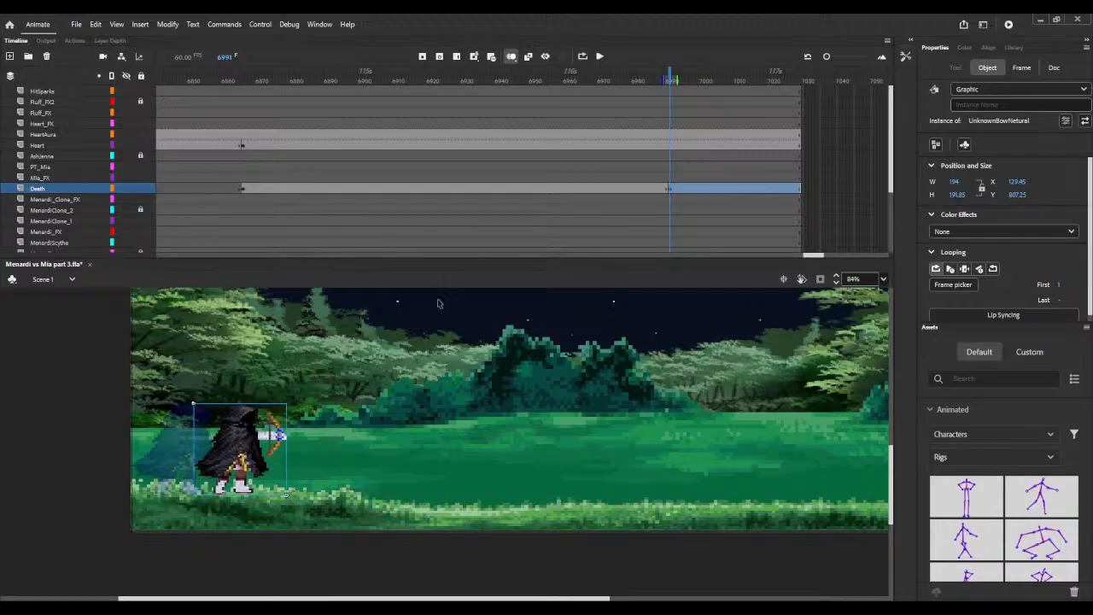
pyautogui.click(670, 79)
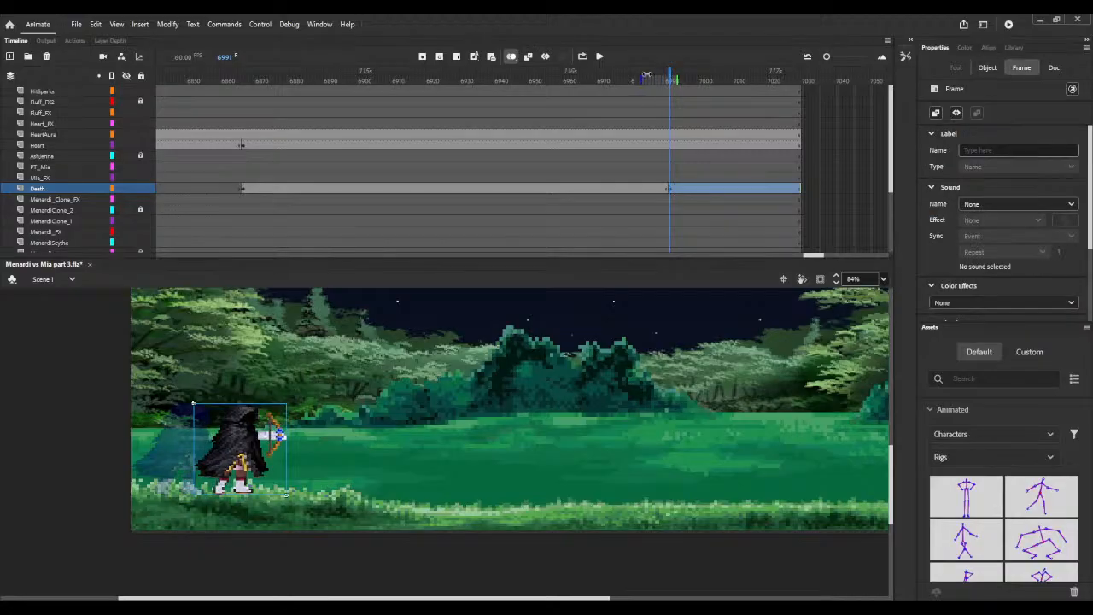
pyautogui.moveTo(636, 77); pyautogui.dragTo(663, 71)
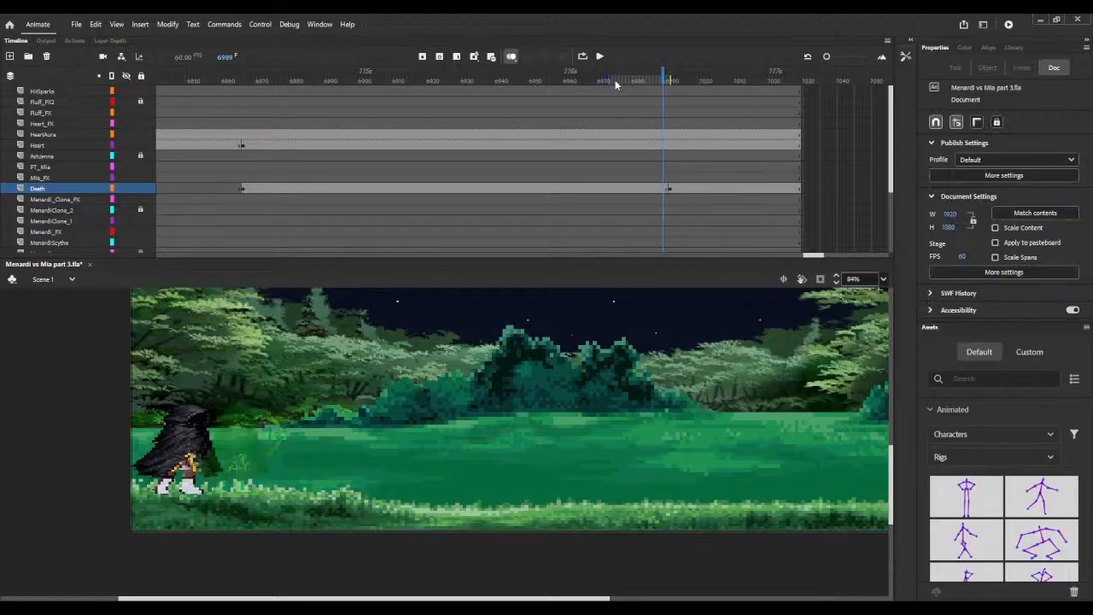
# Step: Compare the coordinates of the figures at frames 6866 and 6991, and move the bow archer back to the idle figure's spot at X 21.1
pyautogui.click(242, 190)
pyautogui.click(988, 68)
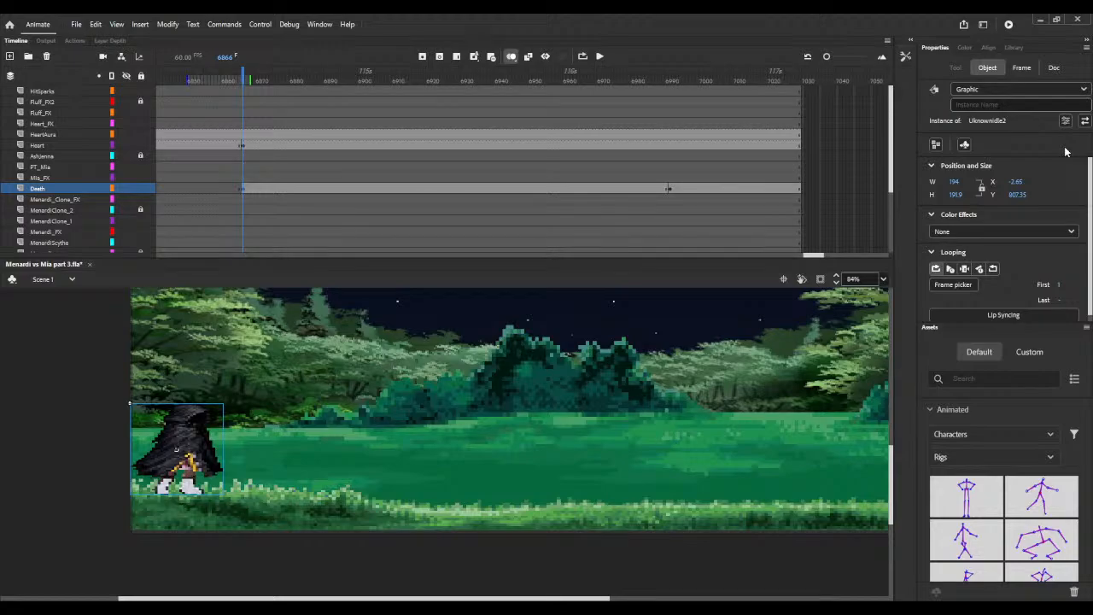
pyautogui.click(670, 189)
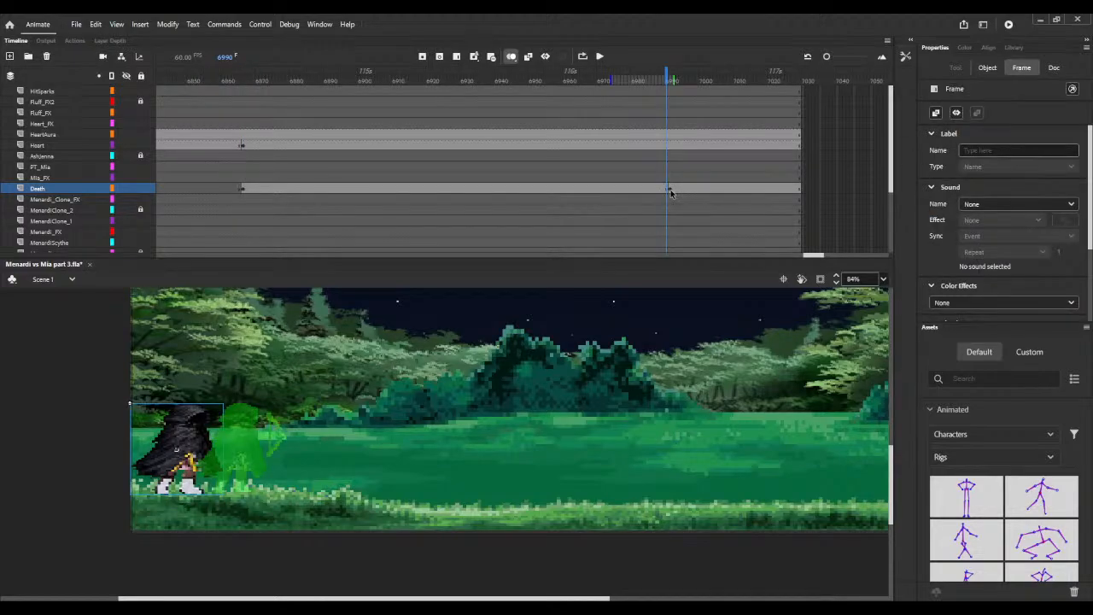
pyautogui.click(671, 190)
pyautogui.click(987, 67)
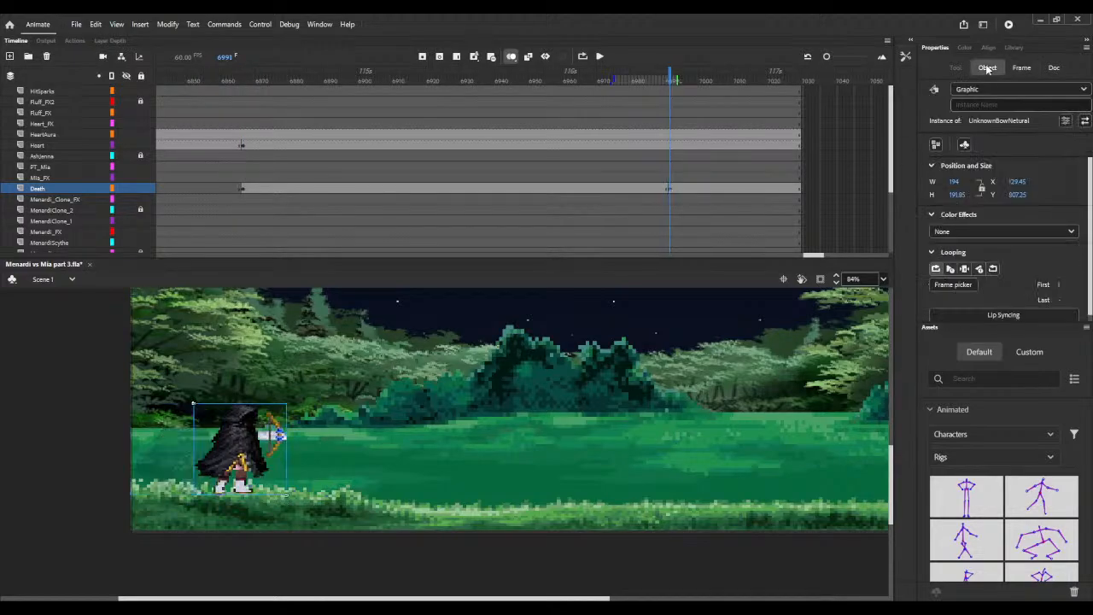
pyautogui.click(1020, 185)
pyautogui.moveTo(254, 424); pyautogui.dragTo(200, 423)
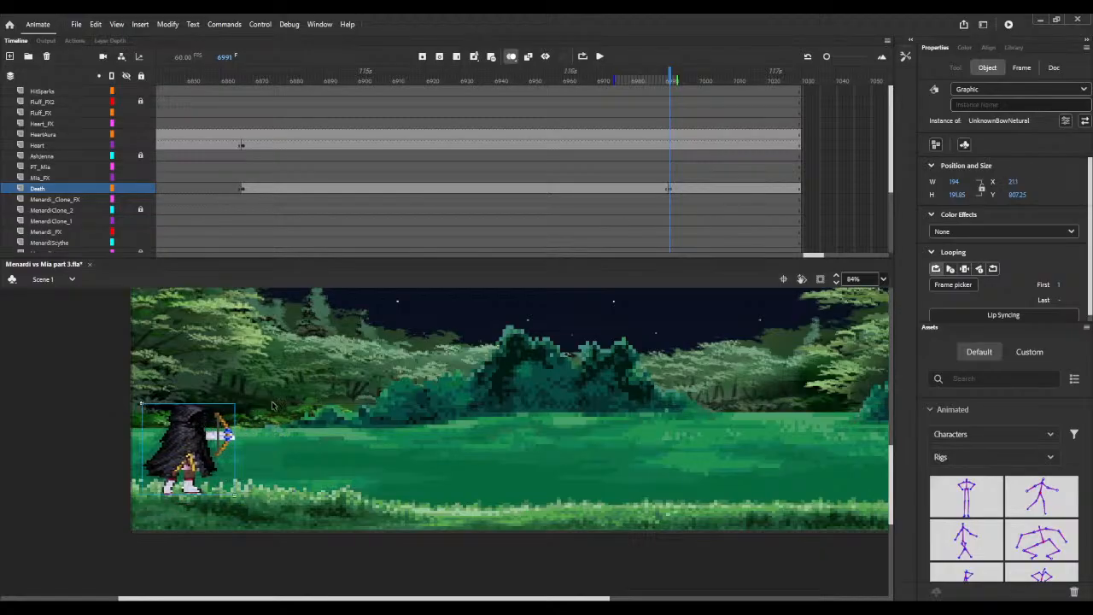
# Step: Nudge the bow archer at frame 6991 to X 17.7 and compare it with the idle figure at frame 6990 without onion skinning
pyautogui.click(838, 276)
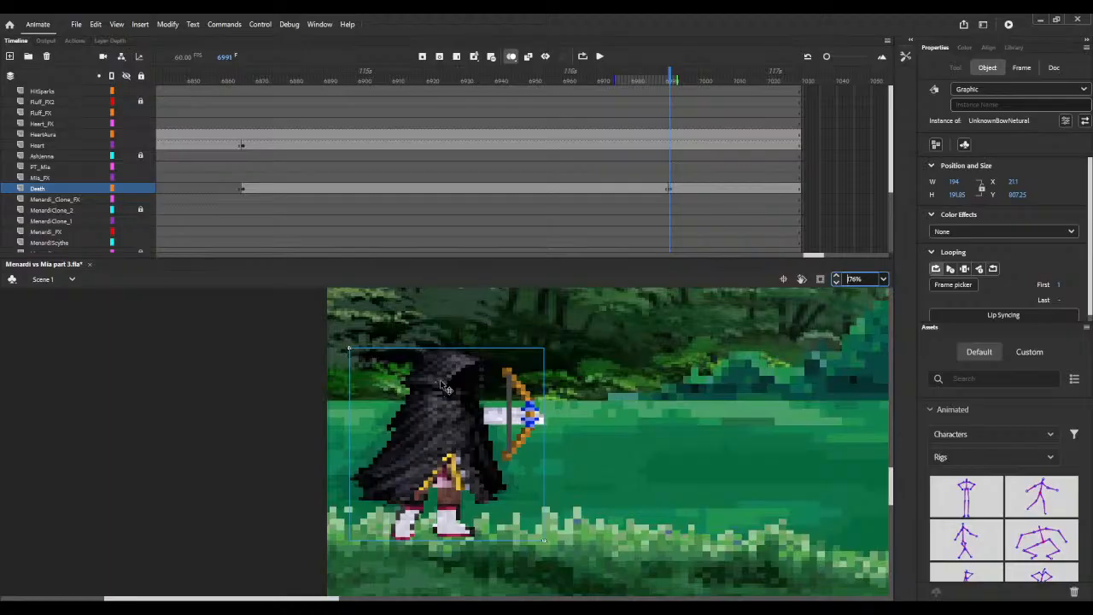
pyautogui.moveTo(444, 386); pyautogui.dragTo(440, 384)
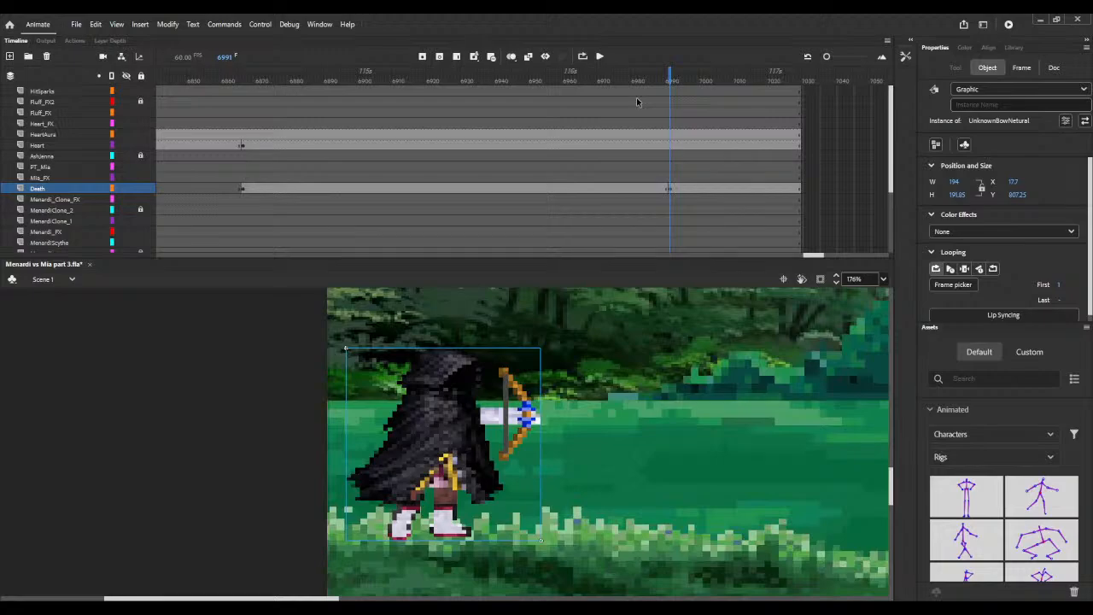
pyautogui.moveTo(629, 76); pyautogui.dragTo(671, 73)
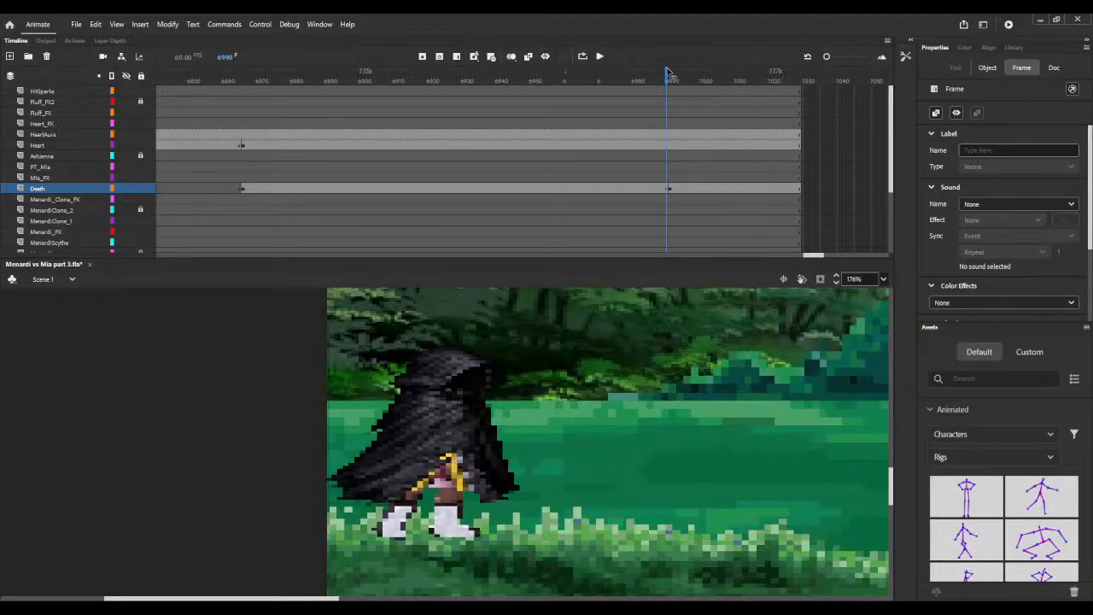
pyautogui.click(542, 337)
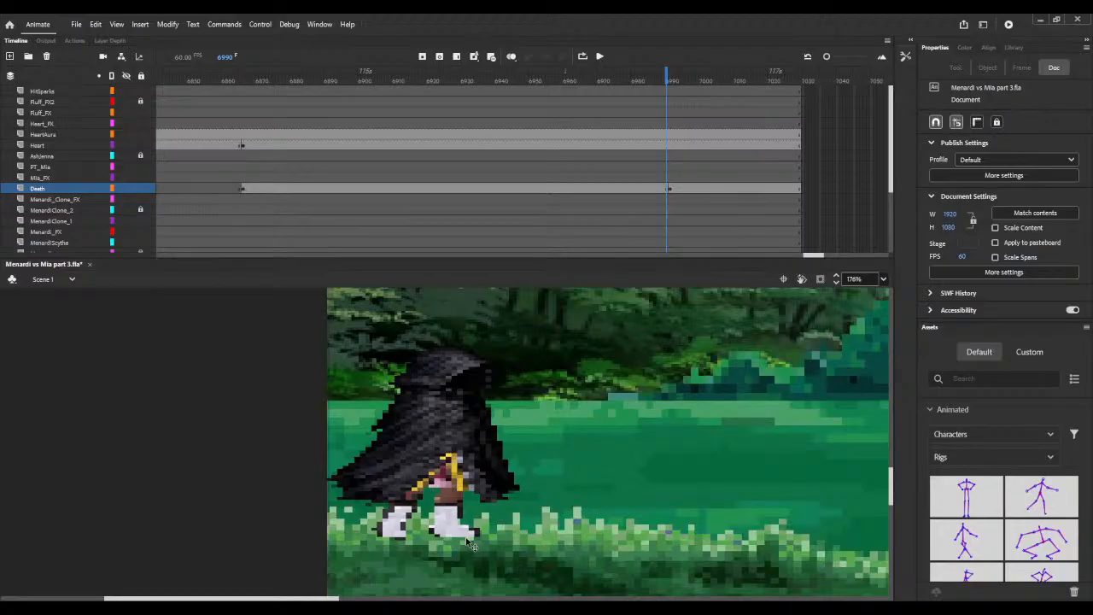
# Step: Delete the idle figure from the Death layer at frame 6866
pyautogui.click(243, 187)
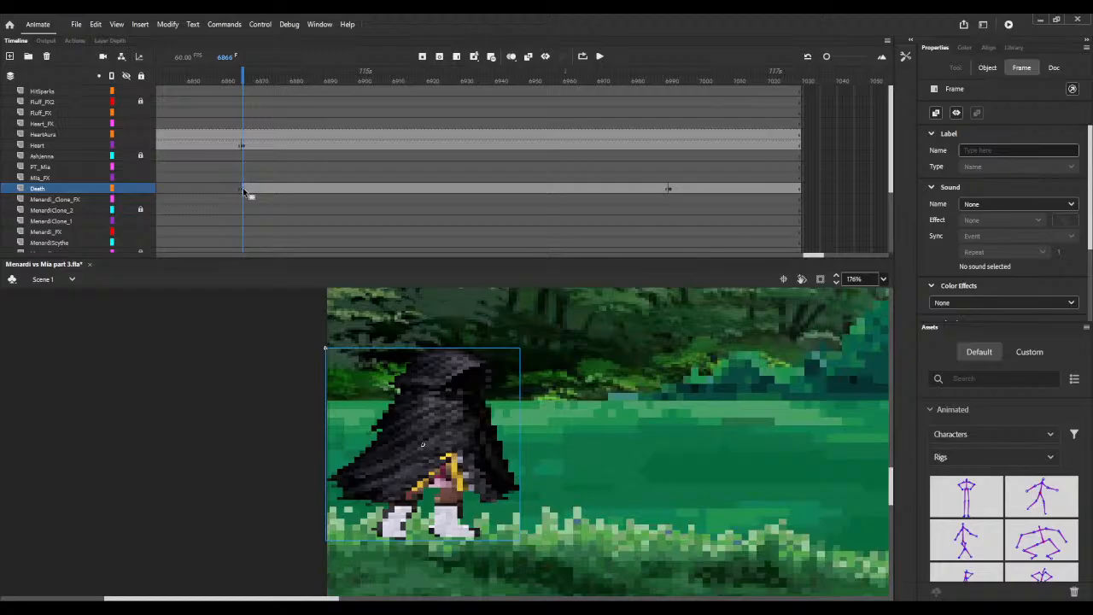
pyautogui.press('Delete')
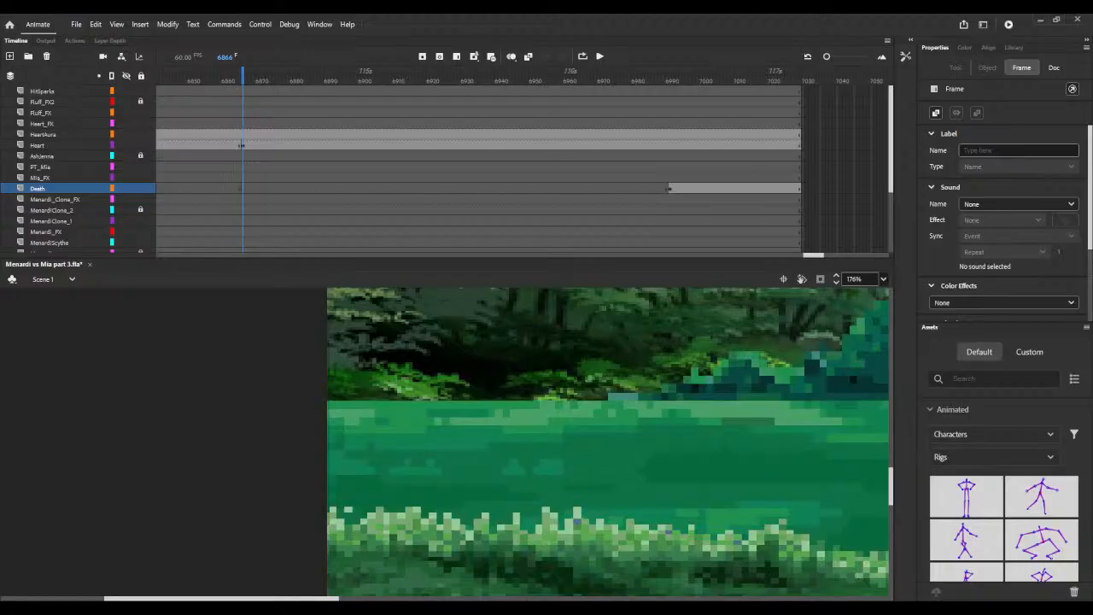
# Step: Search the library for "unknown", preview the idle images, and delete UnknownIdleLegs.png
pyautogui.click(1014, 47)
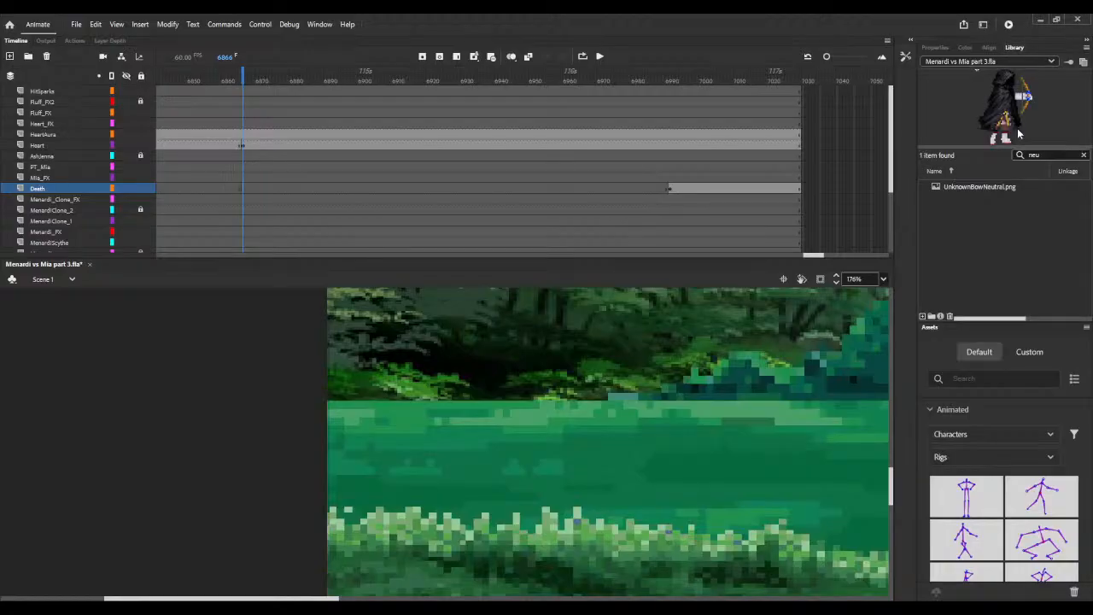
pyautogui.click(1085, 157)
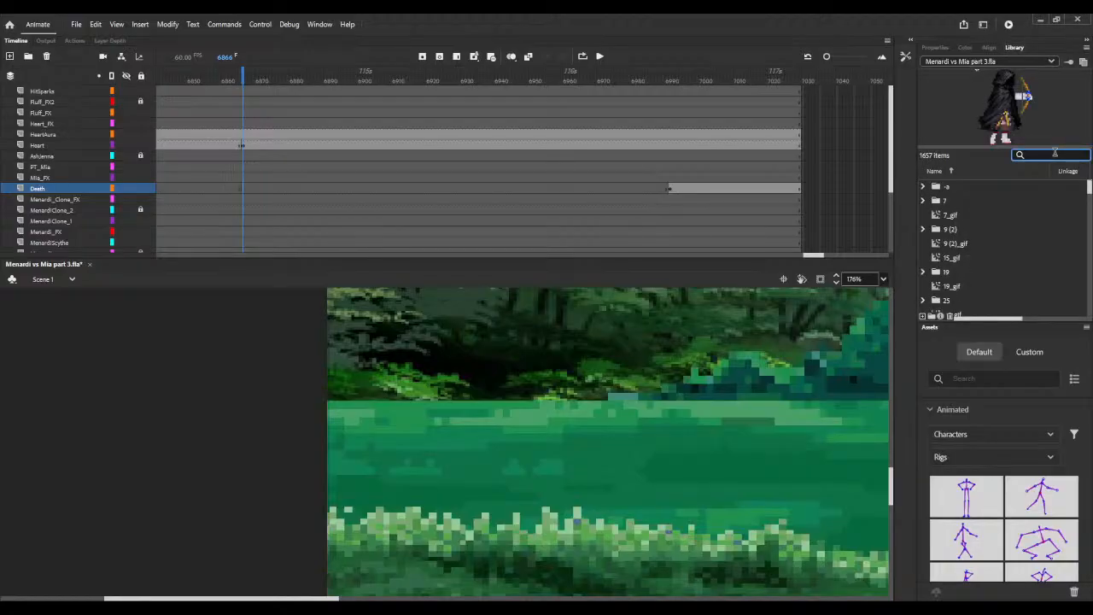
pyautogui.write('unkno')
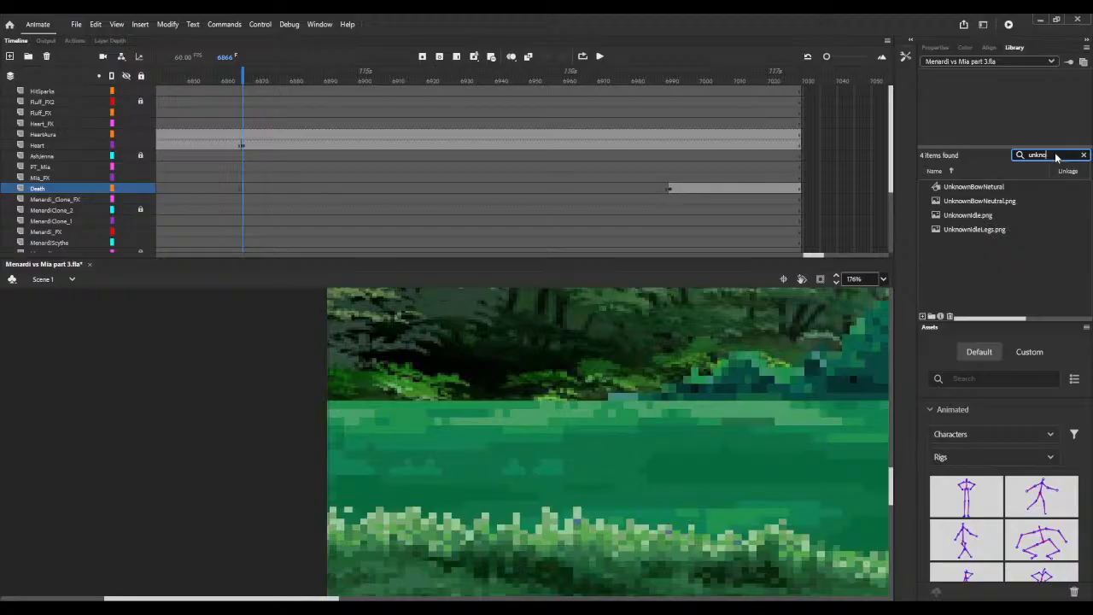
pyautogui.write('wn')
pyautogui.click(979, 230)
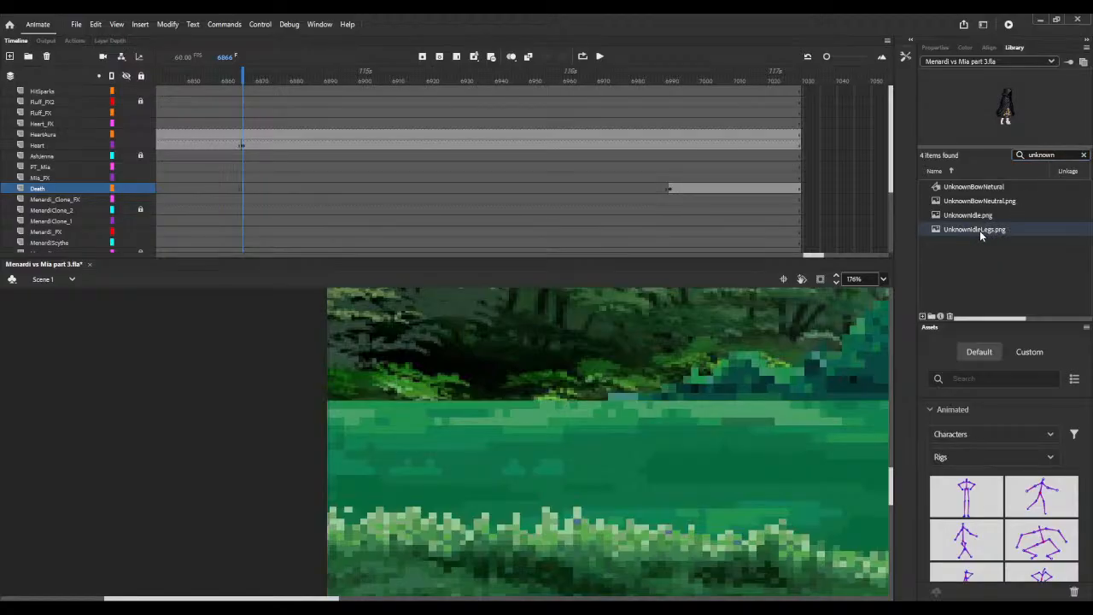
pyautogui.click(977, 215)
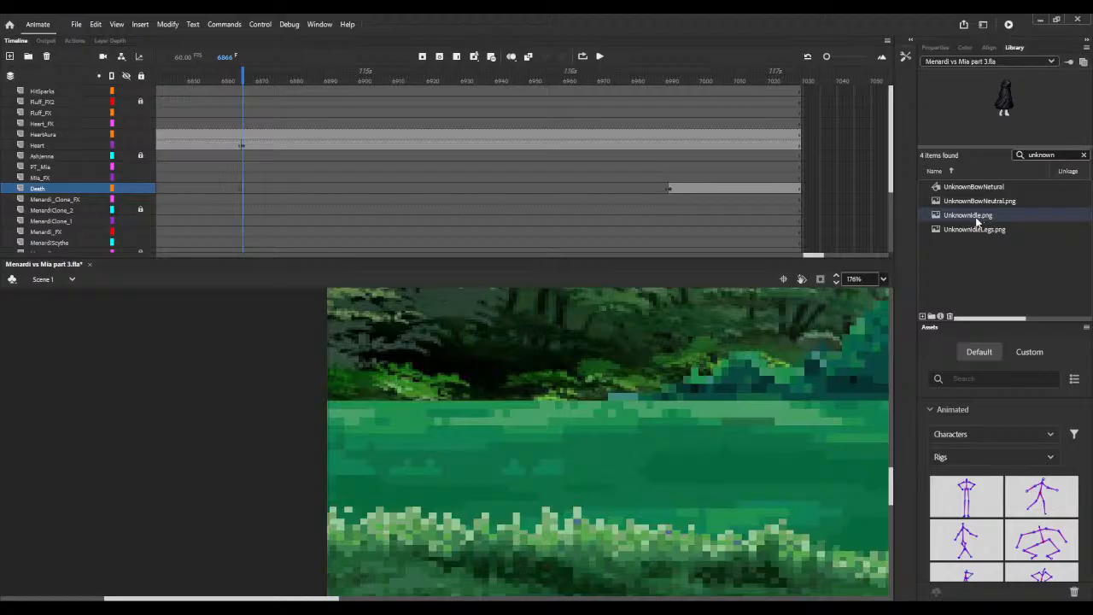
pyautogui.click(970, 227)
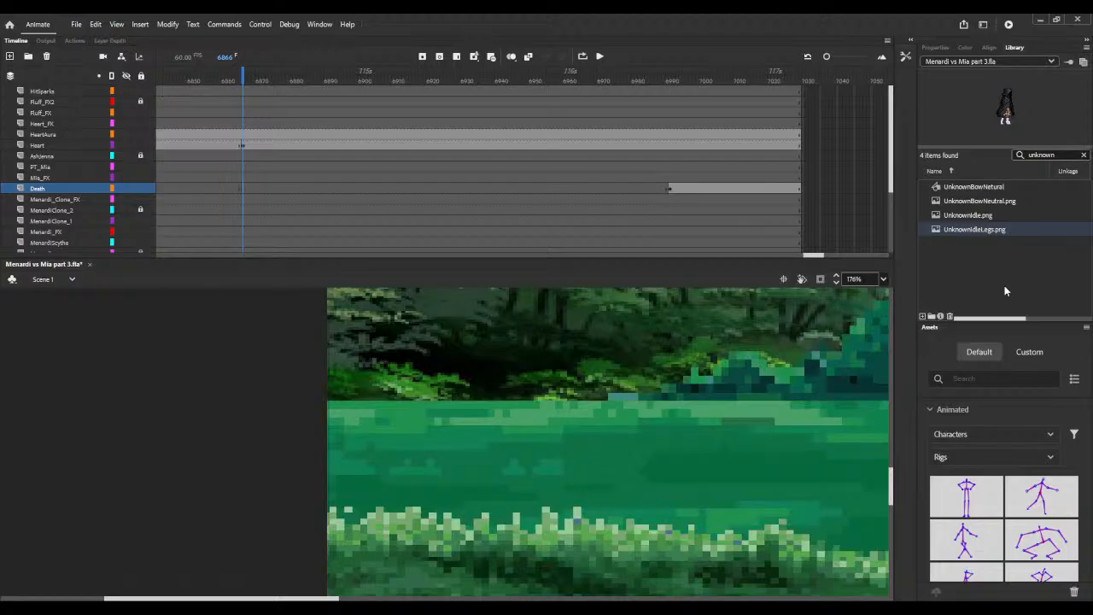
pyautogui.press('Delete')
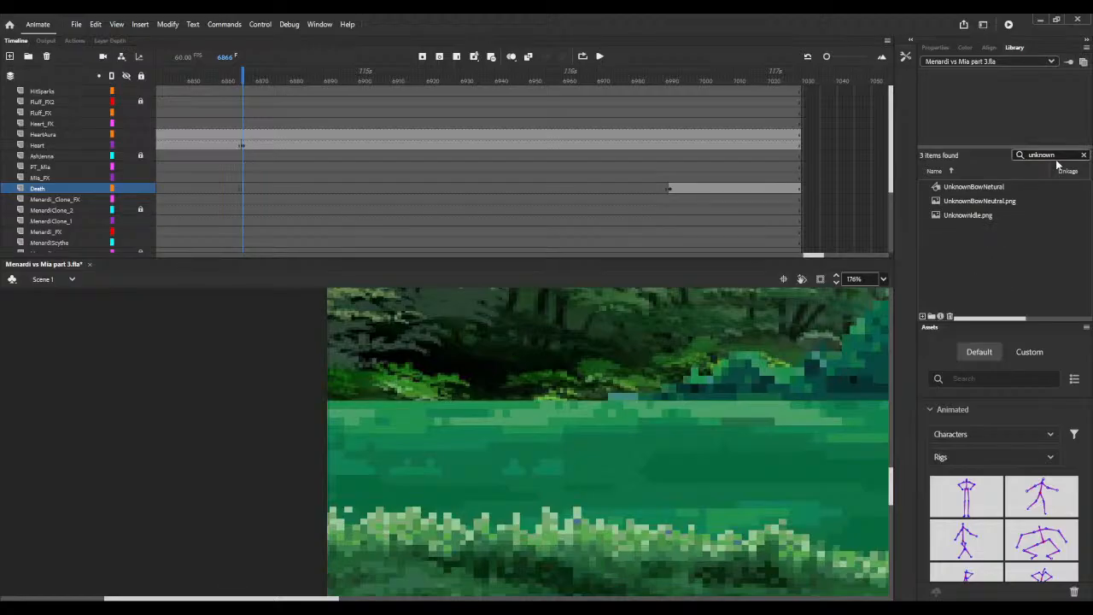
# Step: Clear the library filter and search again for the "unknown" images
pyautogui.click(1084, 154)
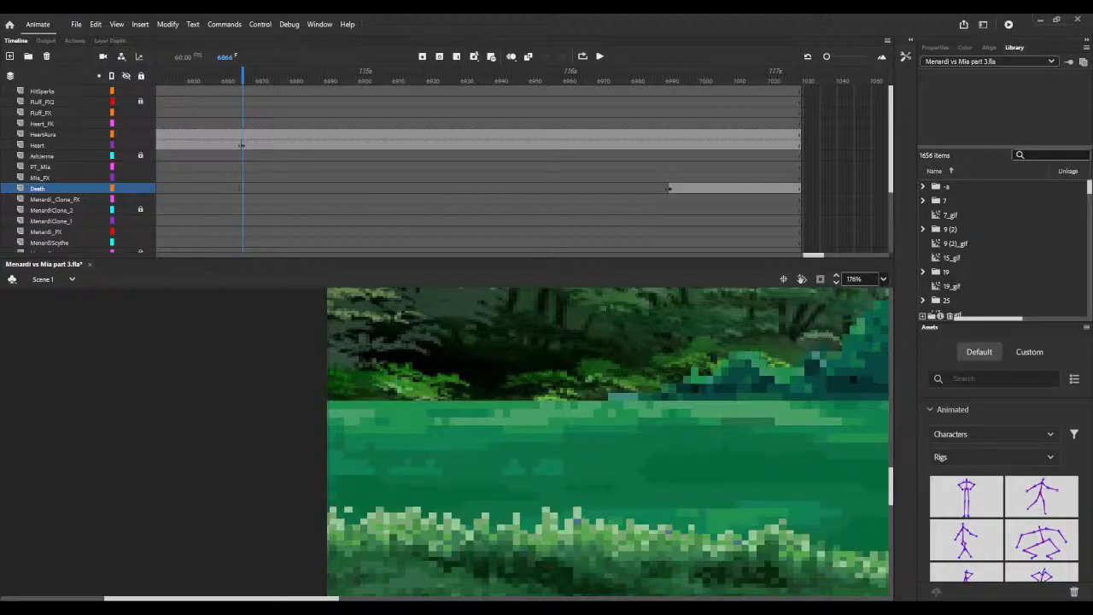
pyautogui.click(1048, 156)
pyautogui.write('unknow')
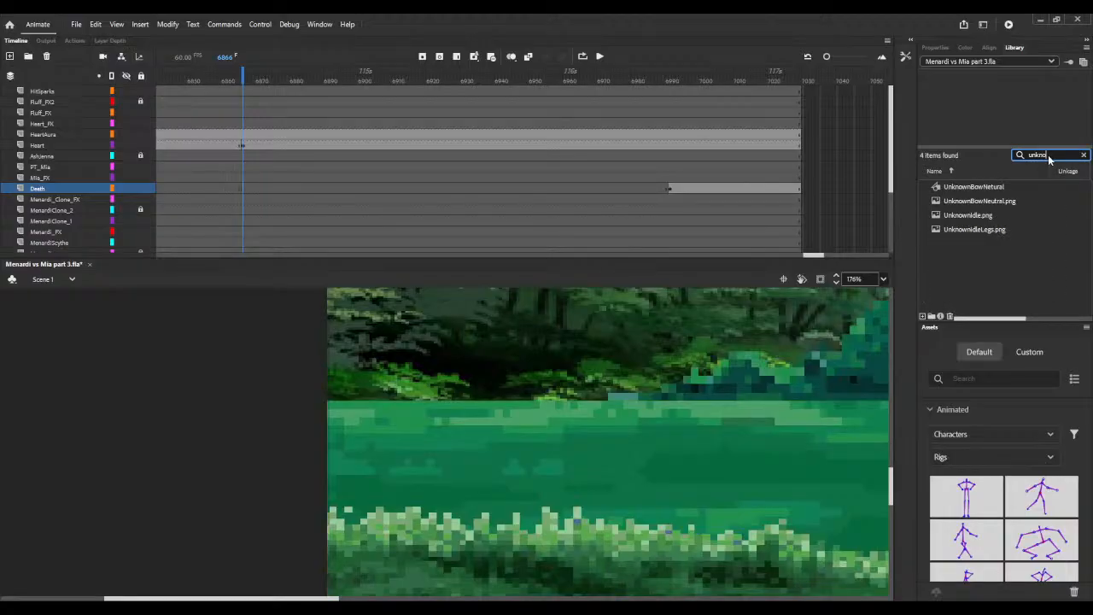
# Step: Place UnknownidleLegs.png on the stage at frame 6866 of the Death layer and convert its broken-apart artwork into the graphic symbol Unknownlegs
pyautogui.write('nidle')
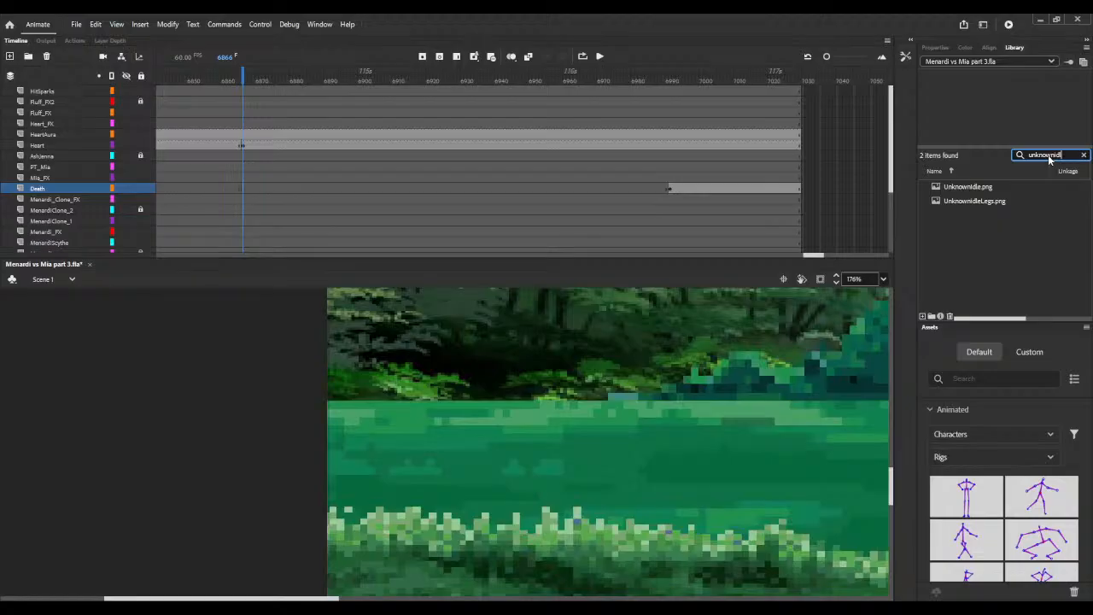
pyautogui.click(958, 201)
pyautogui.moveTo(958, 202); pyautogui.dragTo(434, 521)
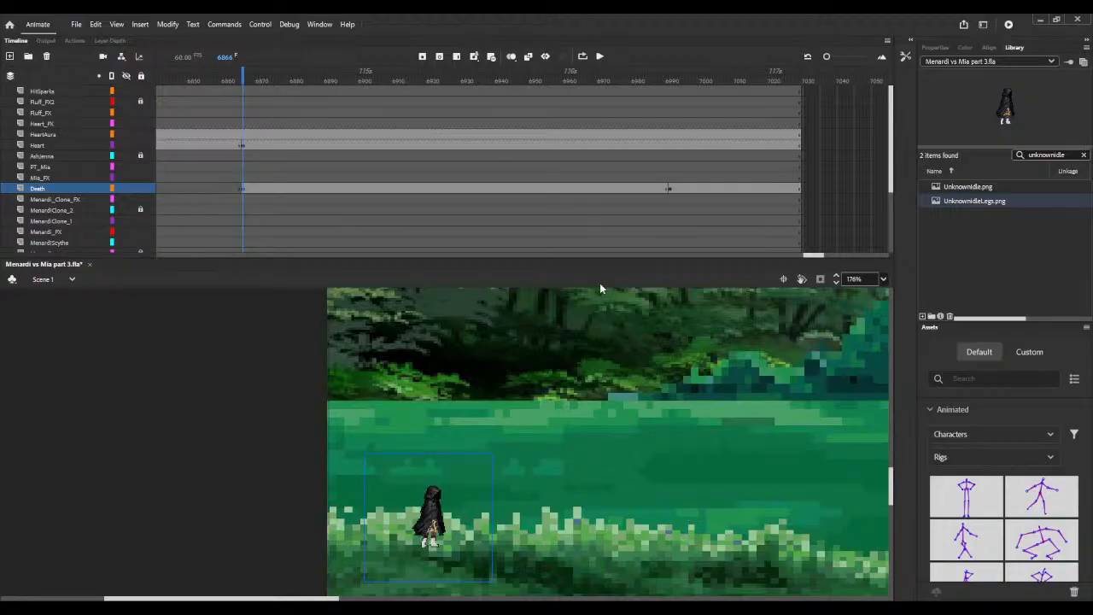
pyautogui.hotkey('ctrl', 'b')
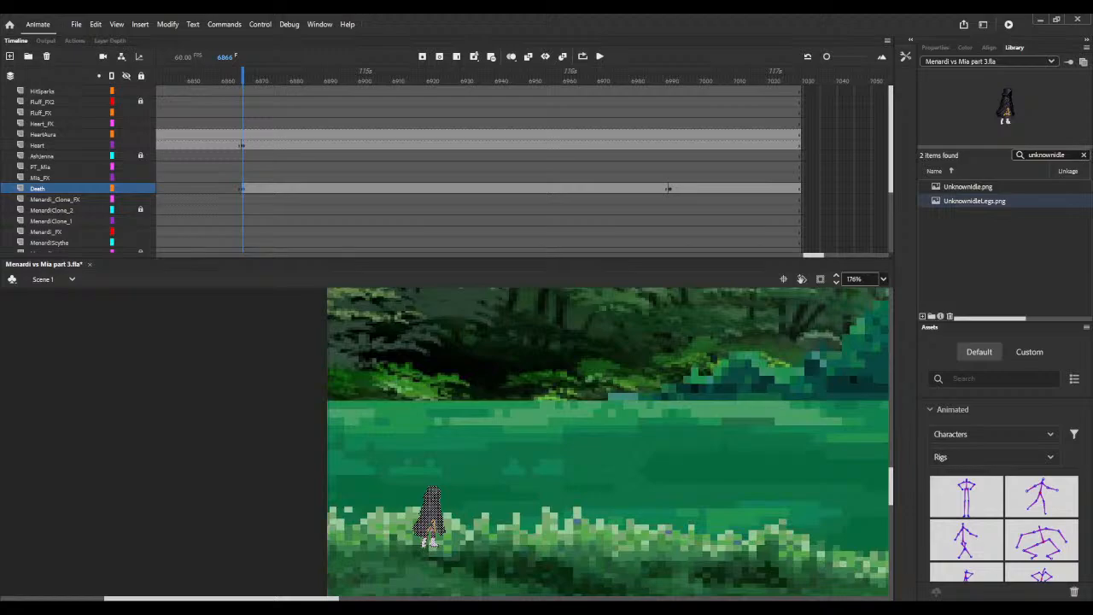
pyautogui.hotkey('ctrl', 'z')
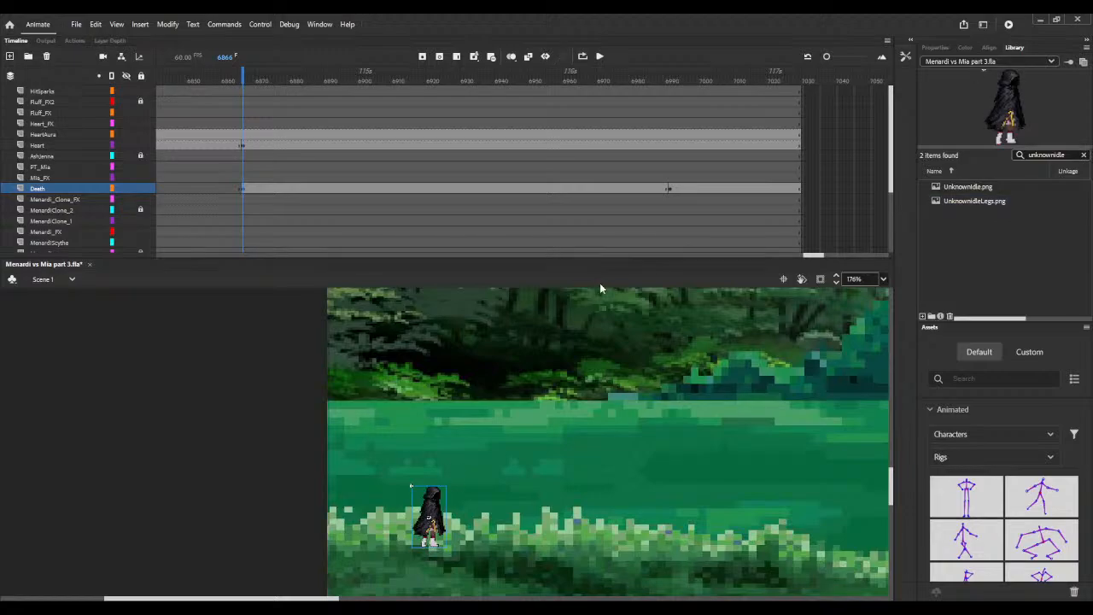
# Step: Resize the Unknownlegs instance to 194 wide by 191.8 high and move it to the stage's left edge at X 0, about Y 786
pyautogui.click(935, 48)
pyautogui.click(956, 182)
pyautogui.write('194')
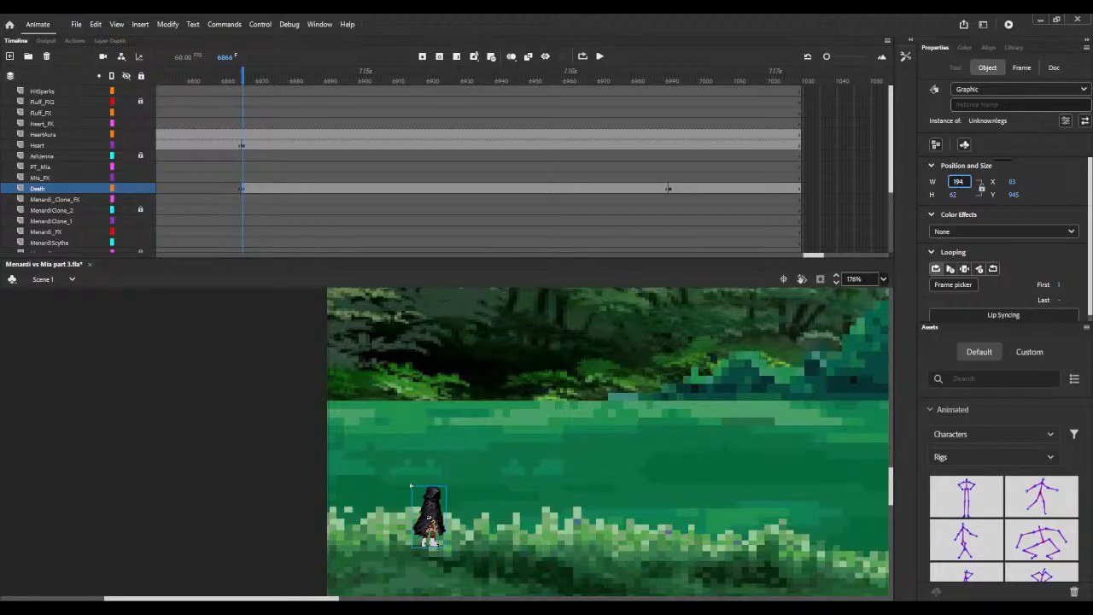
pyautogui.press('Tab')
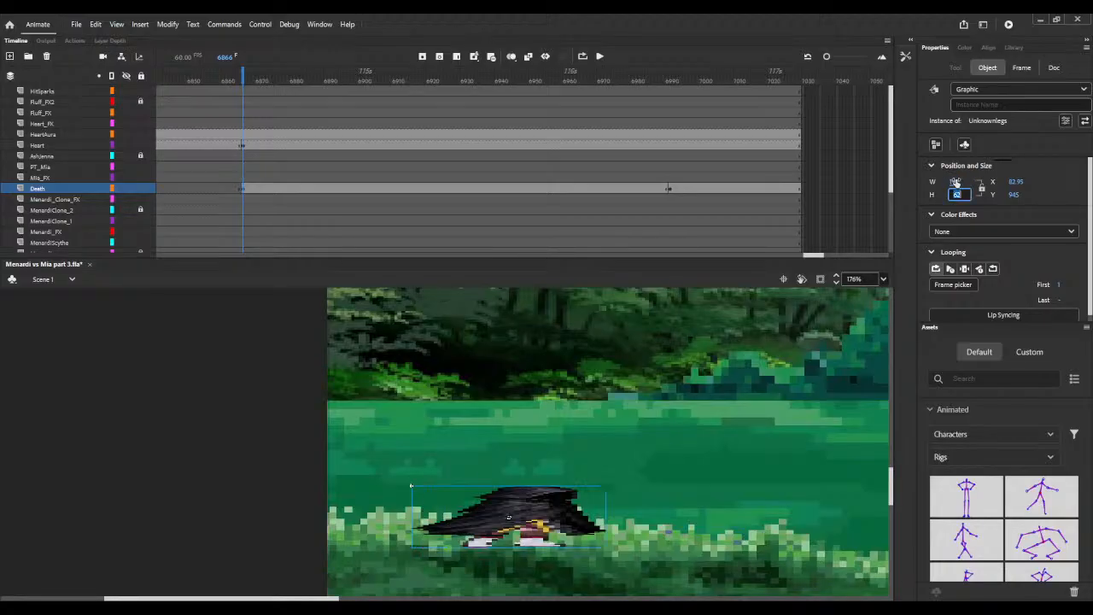
pyautogui.write('191.83')
pyautogui.press('Return')
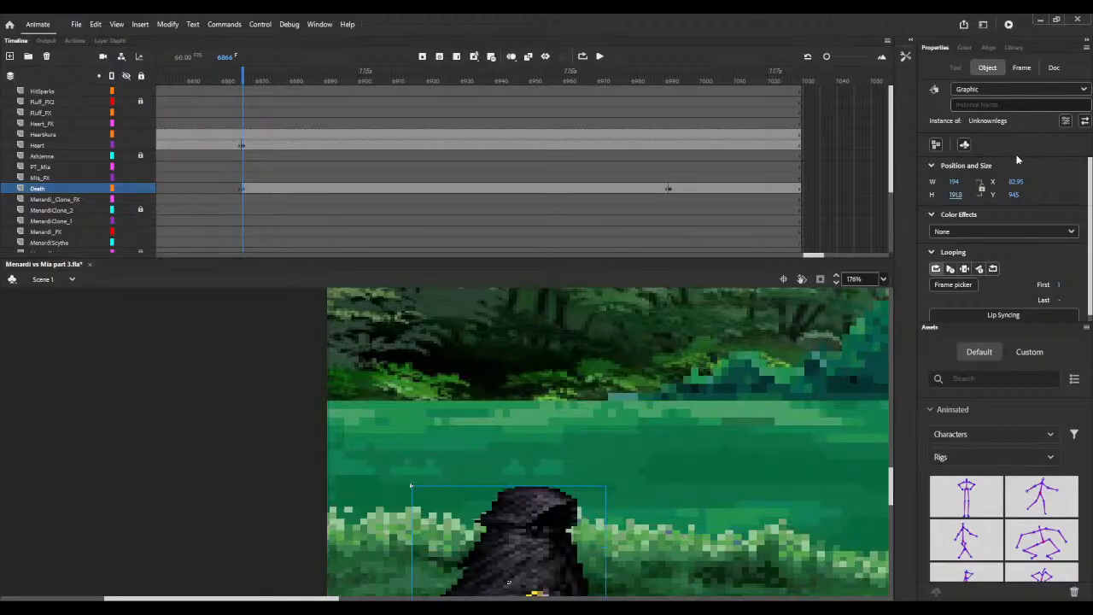
pyautogui.click(837, 282)
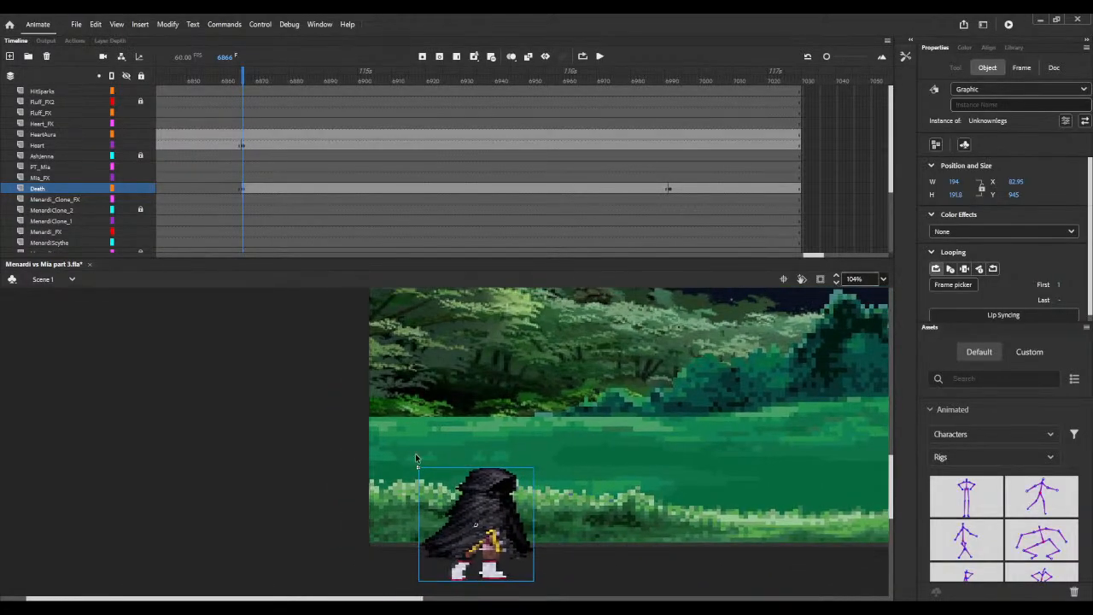
pyautogui.moveTo(482, 491); pyautogui.dragTo(435, 394)
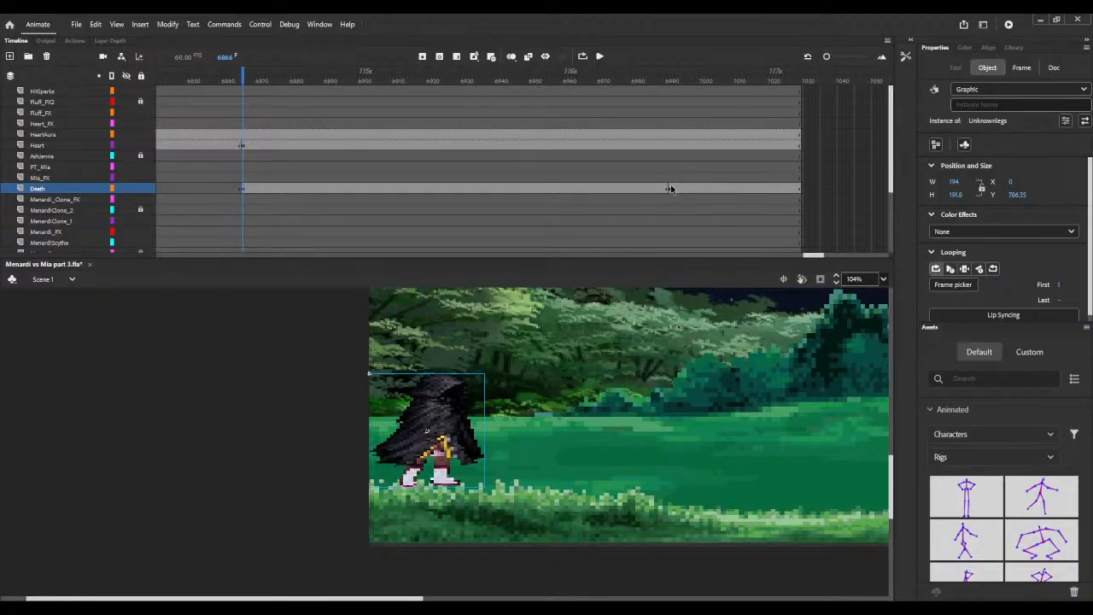
# Step: Move the bow-holding figure at frame 6991 of the Death layer to the stage's left edge and set its X position to 0
pyautogui.click(669, 188)
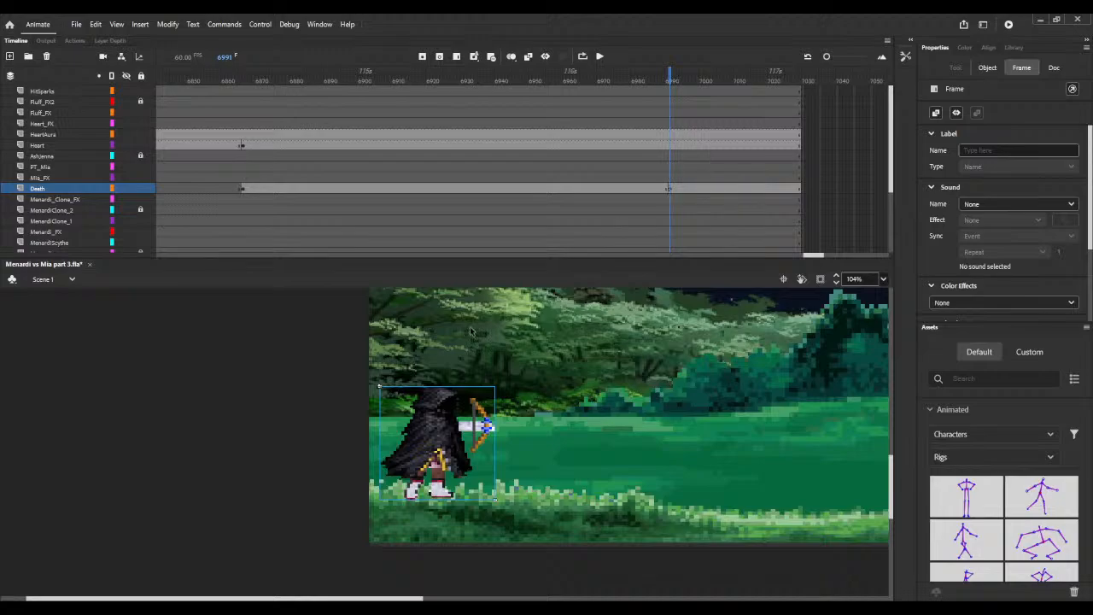
pyautogui.moveTo(439, 417); pyautogui.dragTo(426, 410)
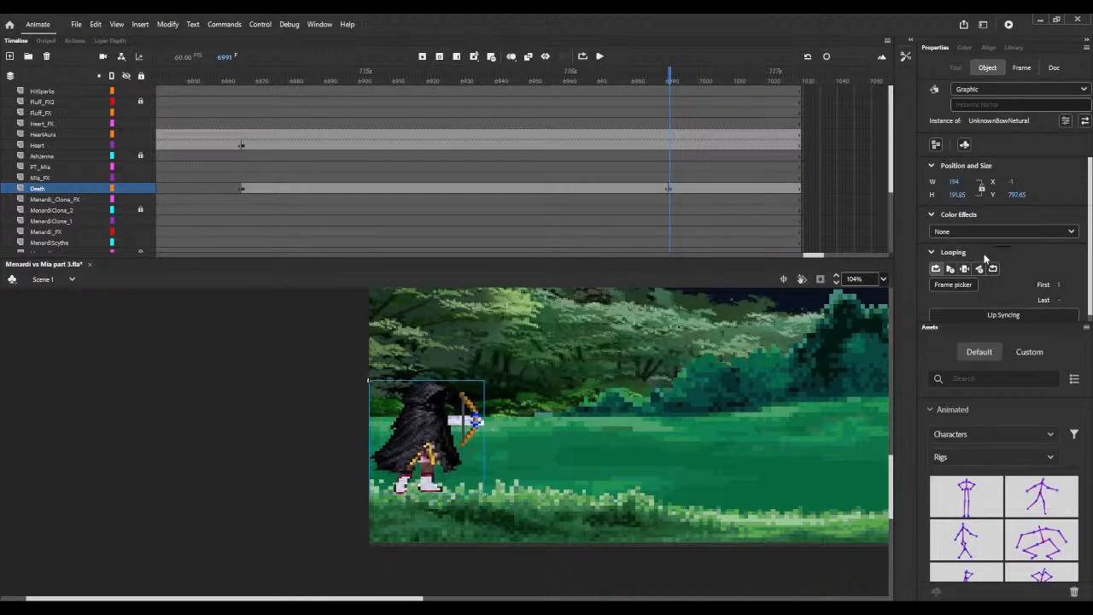
pyautogui.click(1016, 182)
pyautogui.write('0')
pyautogui.click(662, 391)
# Step: Match the bow-holding figure's height on stage at frame 6991 to the frame 6866 pose by setting its Y position to 786.35
pyautogui.click(243, 191)
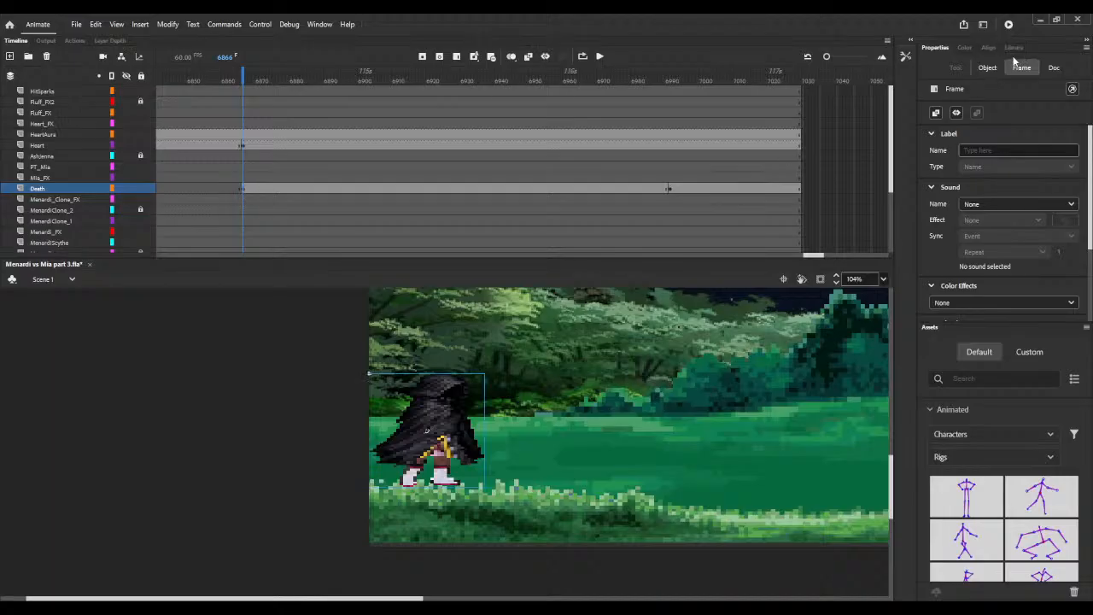
pyautogui.click(988, 69)
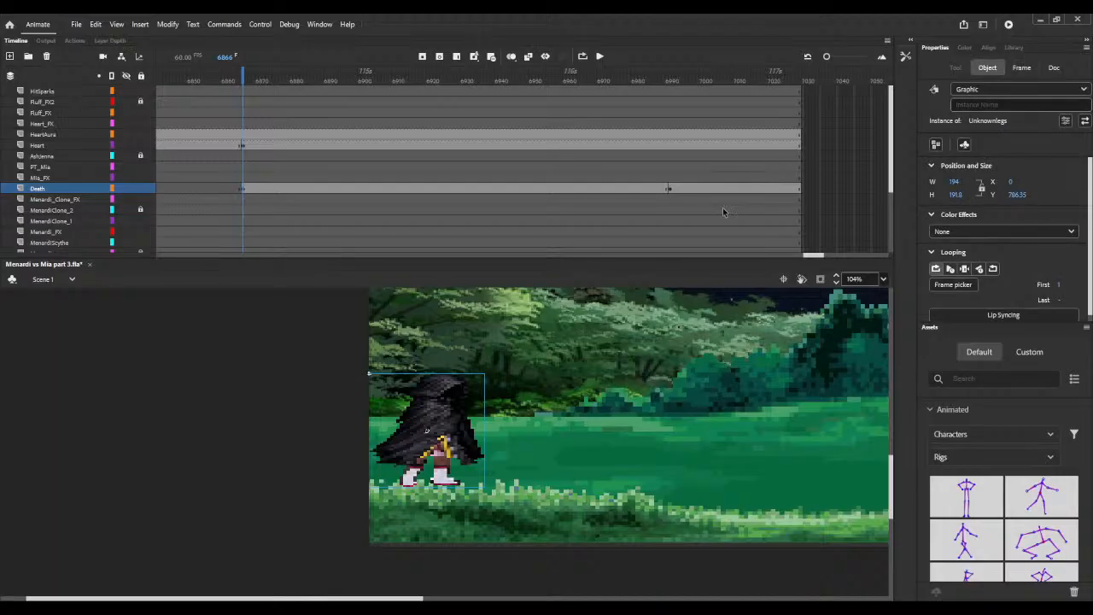
pyautogui.click(671, 188)
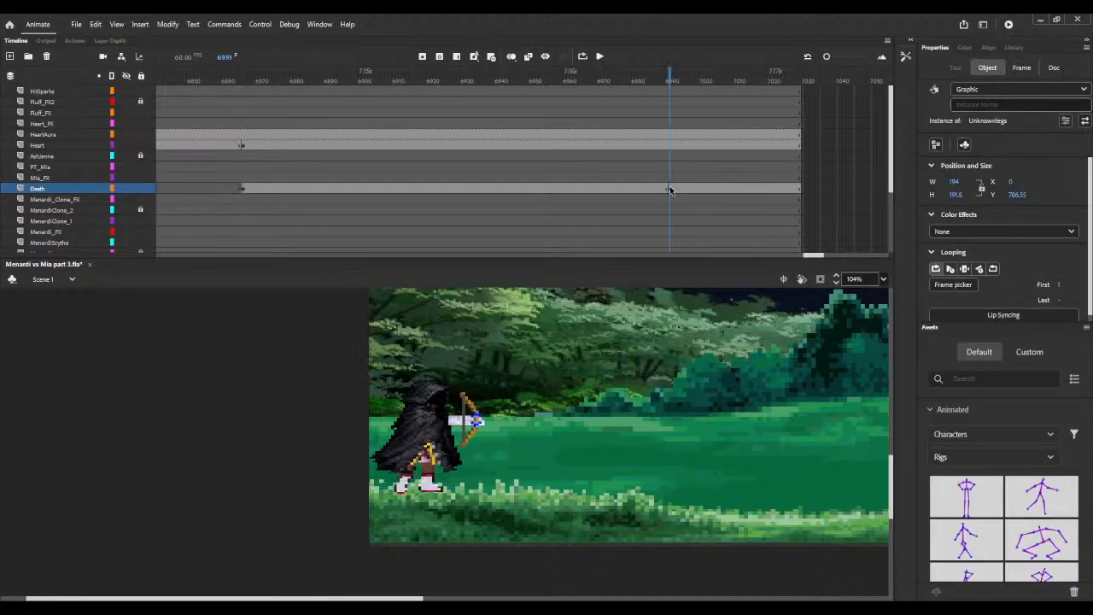
pyautogui.click(987, 69)
pyautogui.click(1018, 195)
pyautogui.write('78')
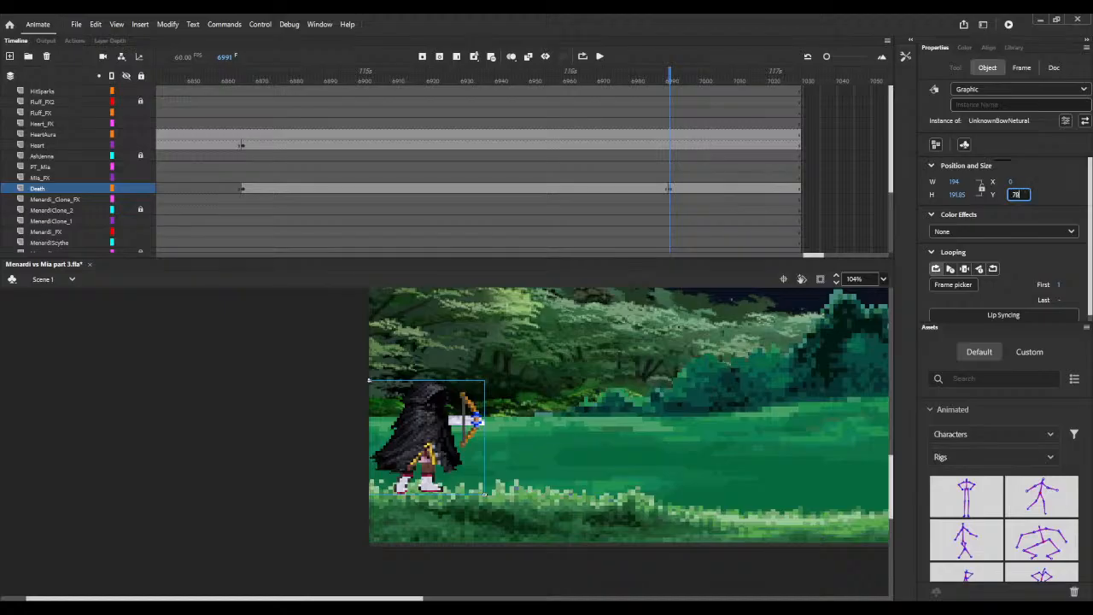
pyautogui.write('6.6')
pyautogui.write('35')
pyautogui.press('Return')
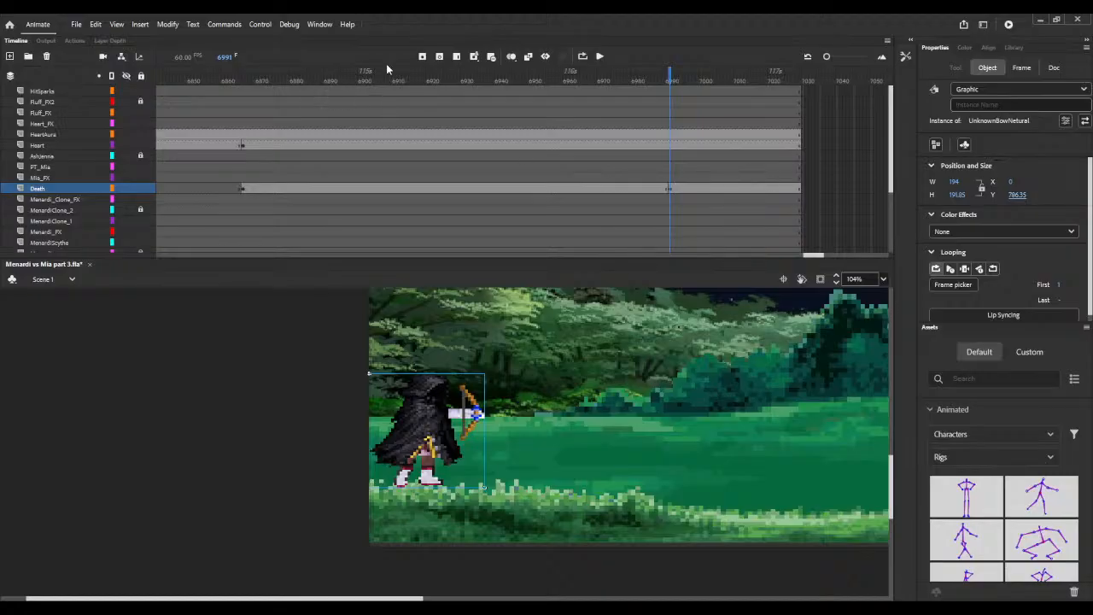
# Step: Try widening the bow-holding figure at frame 6991 to 204 and 211, comparing it with the preceding pose
pyautogui.moveTo(683, 77)
pyautogui.mouseDown()
pyautogui.moveTo(647, 74)
pyautogui.moveTo(667, 82)
pyautogui.mouseUp()
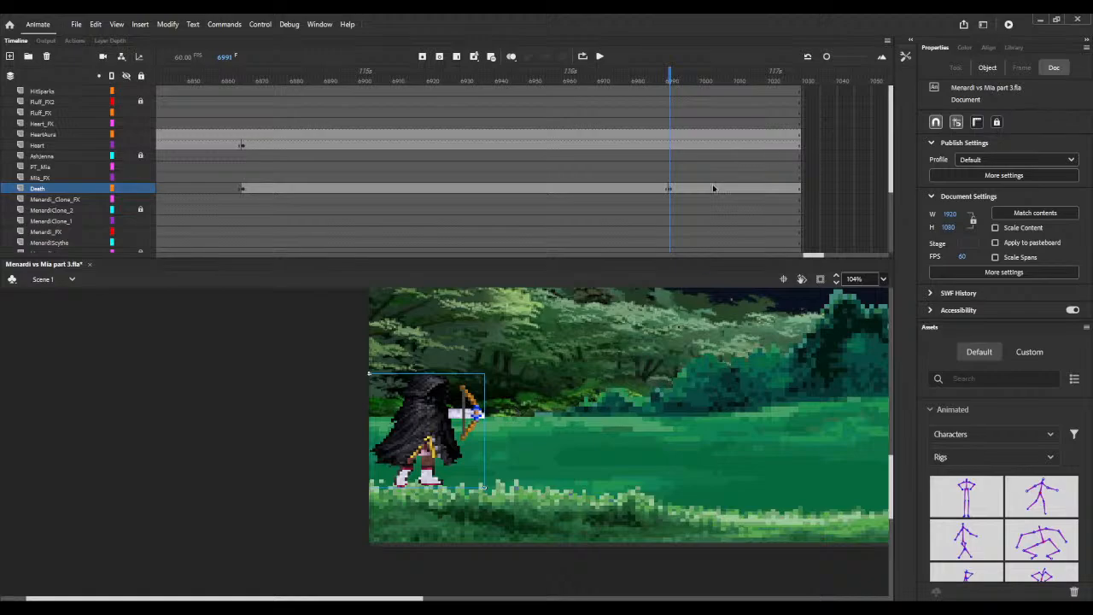
pyautogui.click(987, 67)
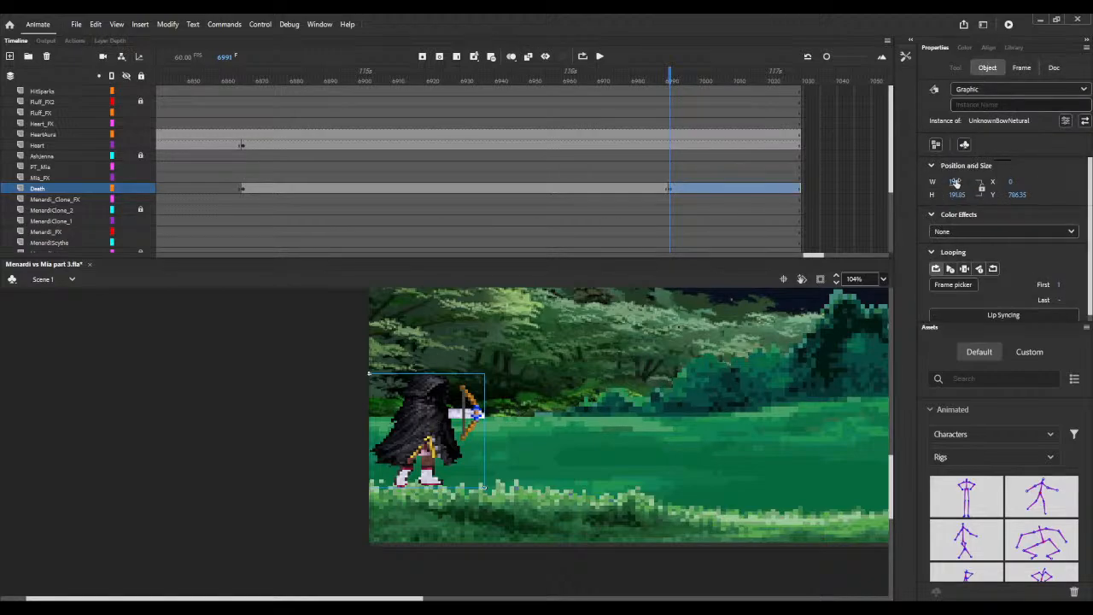
pyautogui.moveTo(956, 182); pyautogui.dragTo(968, 185)
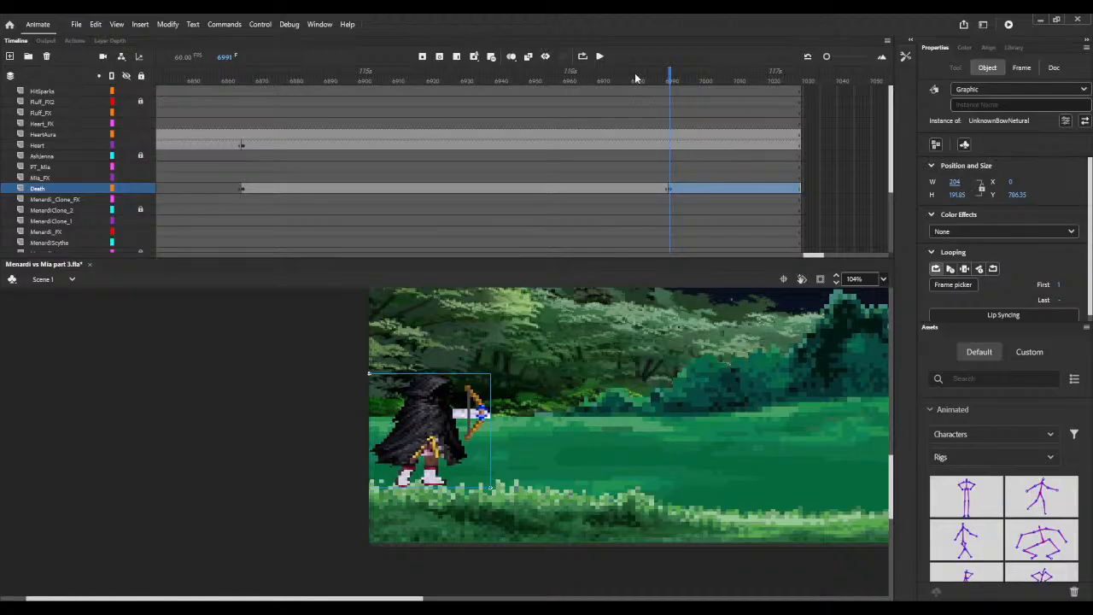
pyautogui.click(660, 77)
pyautogui.moveTo(660, 77)
pyautogui.mouseDown()
pyautogui.moveTo(683, 79)
pyautogui.moveTo(667, 75)
pyautogui.mouseUp()
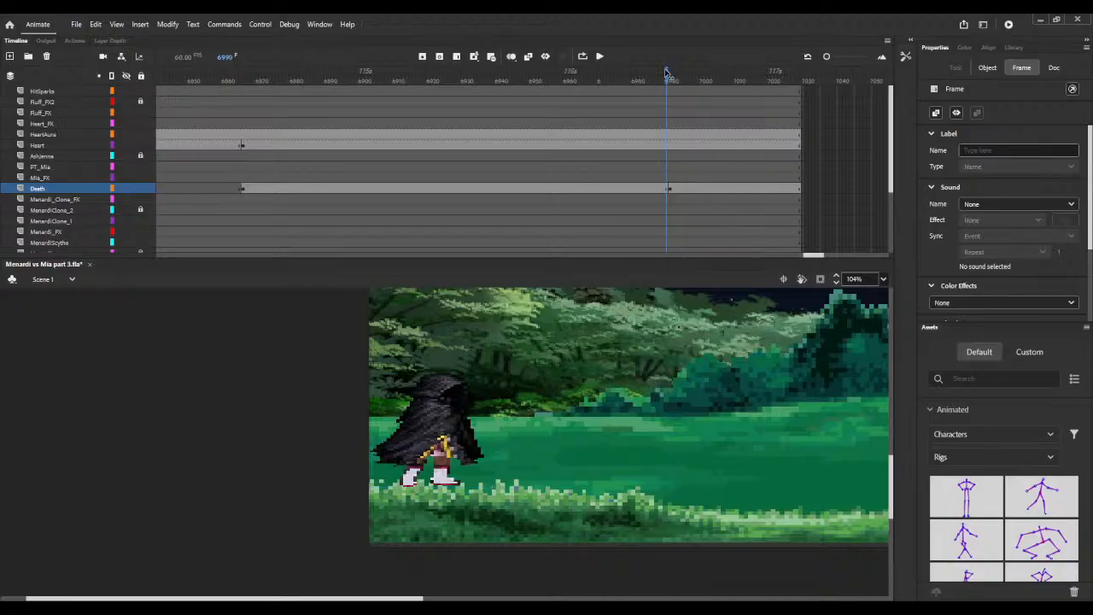
pyautogui.click(671, 188)
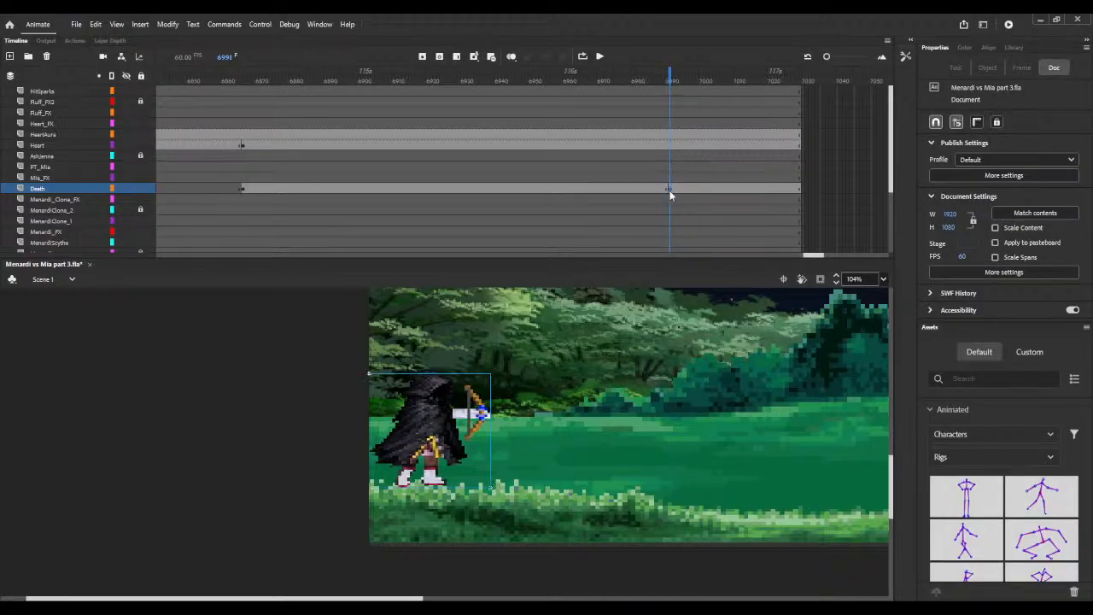
pyautogui.click(982, 70)
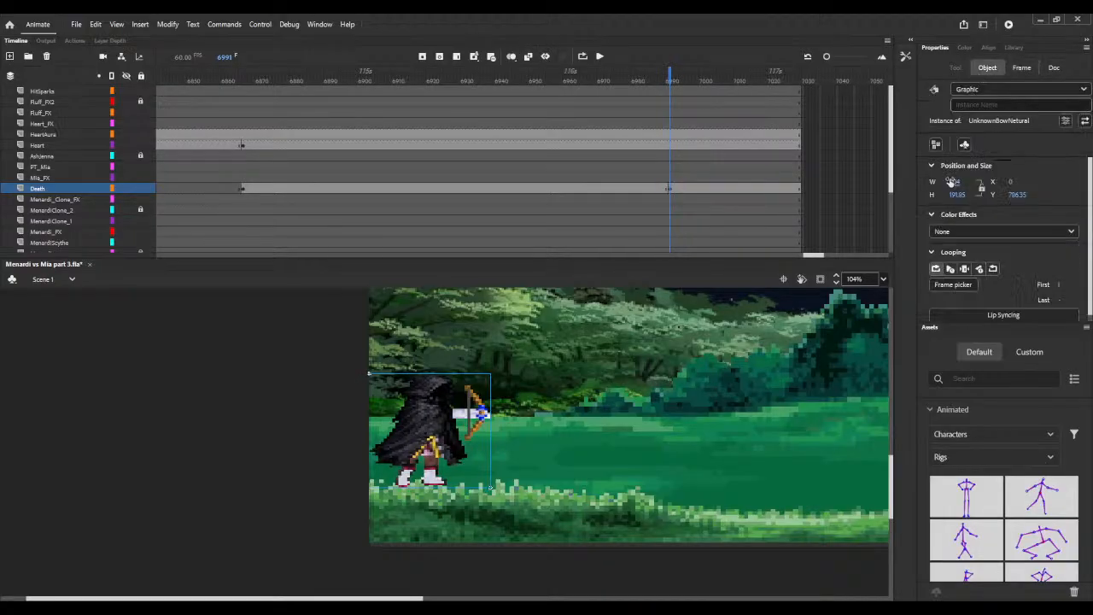
pyautogui.moveTo(953, 182); pyautogui.dragTo(963, 186)
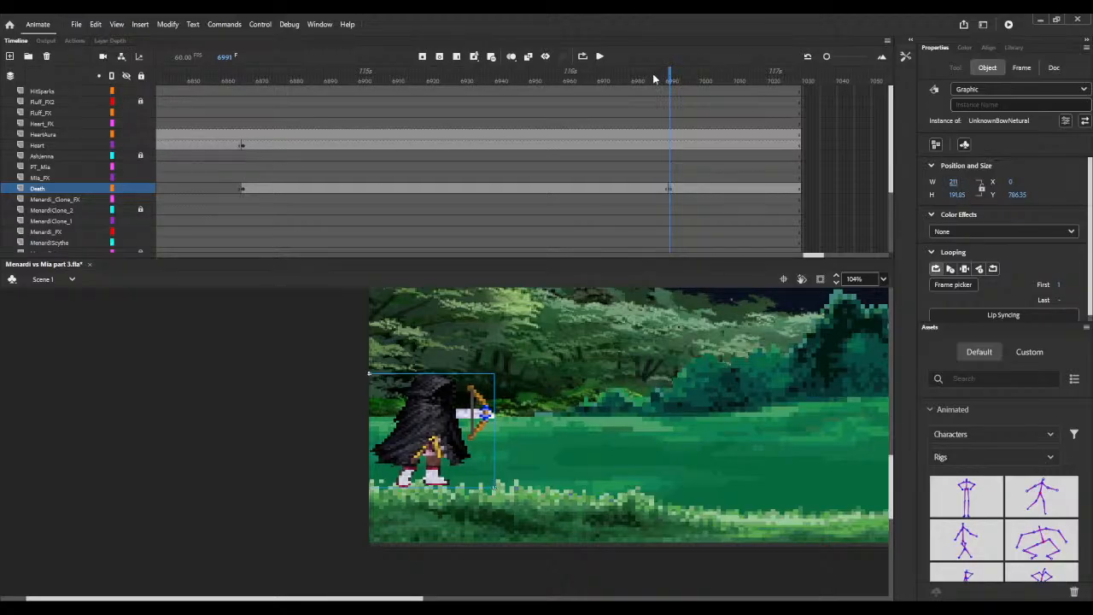
# Step: Widen the bow-holding figure at frame 6991 to 225 and compare the transition from the preceding pose
pyautogui.moveTo(669, 77)
pyautogui.mouseDown()
pyautogui.moveTo(676, 82)
pyautogui.moveTo(661, 81)
pyautogui.moveTo(680, 87)
pyautogui.moveTo(665, 76)
pyautogui.mouseUp()
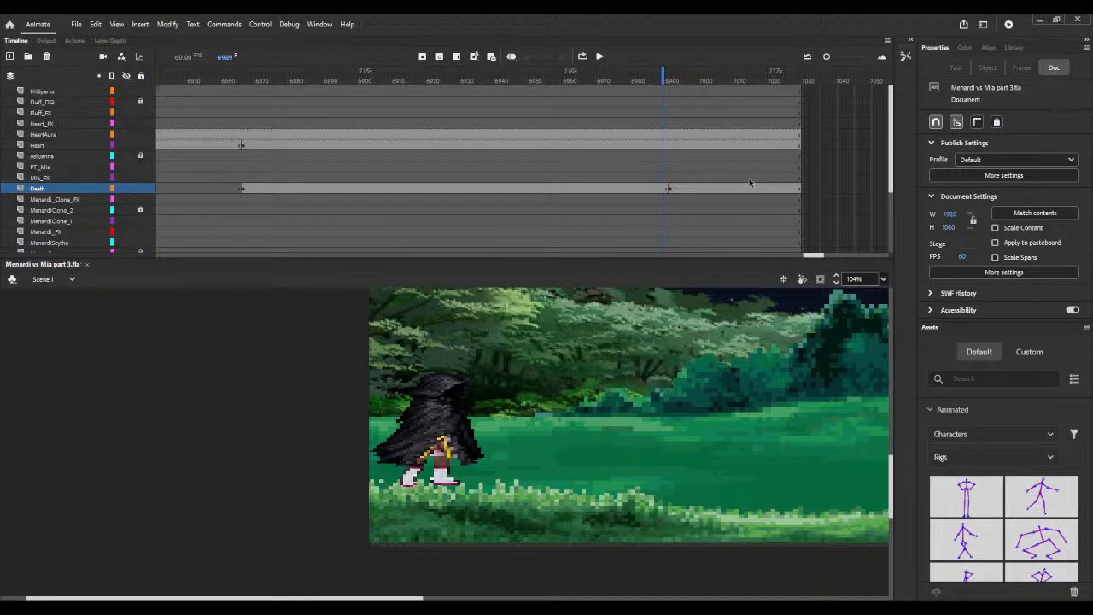
pyautogui.click(669, 189)
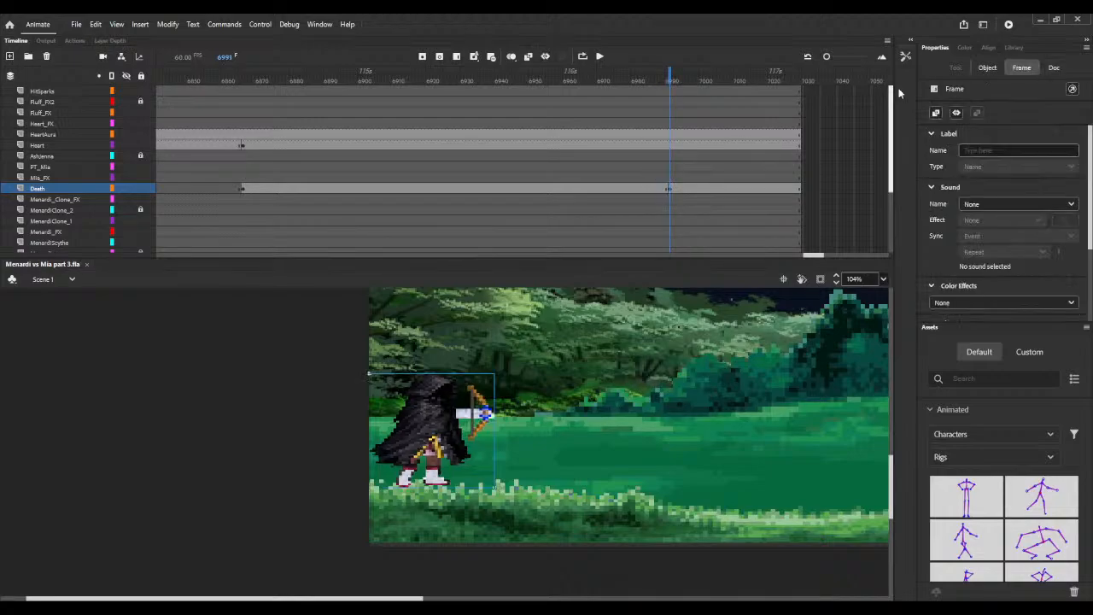
pyautogui.click(987, 67)
pyautogui.moveTo(954, 183); pyautogui.dragTo(969, 184)
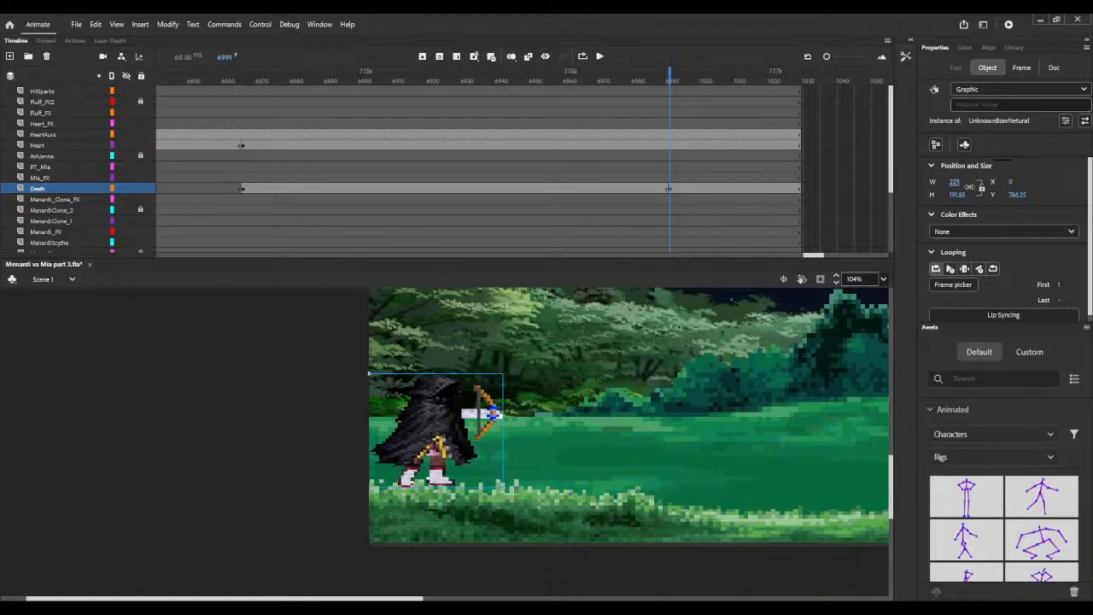
pyautogui.moveTo(636, 74); pyautogui.dragTo(680, 76)
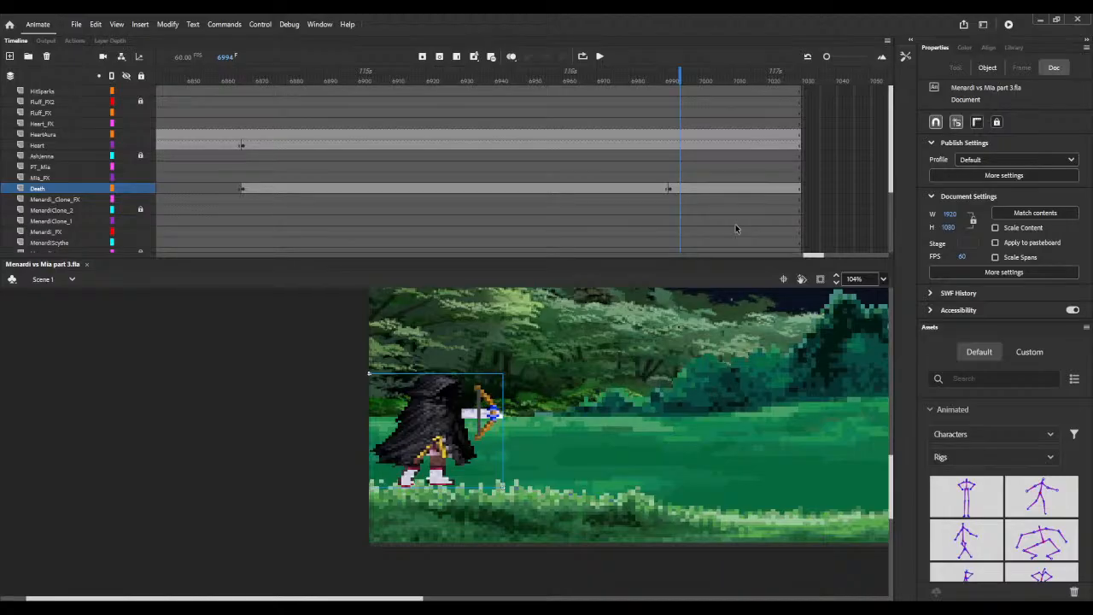
# Step: Replace the Death layer's figure at frame 6666 with a copy of the Unknownlegs instance from frame 6866, placed at about X 1747, Y 802
pyautogui.click(242, 190)
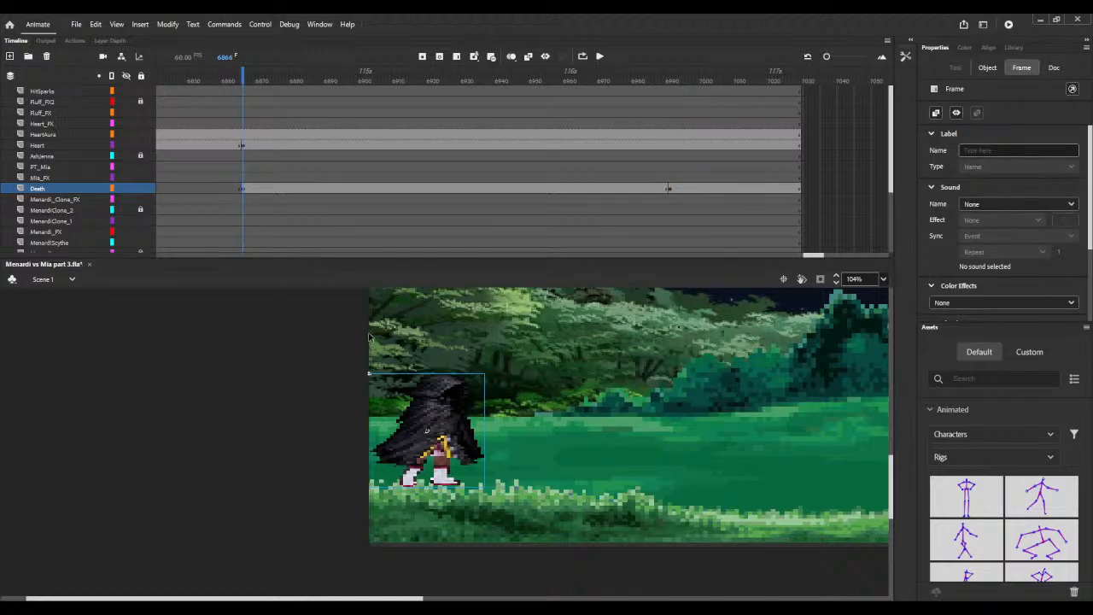
pyautogui.click(837, 284)
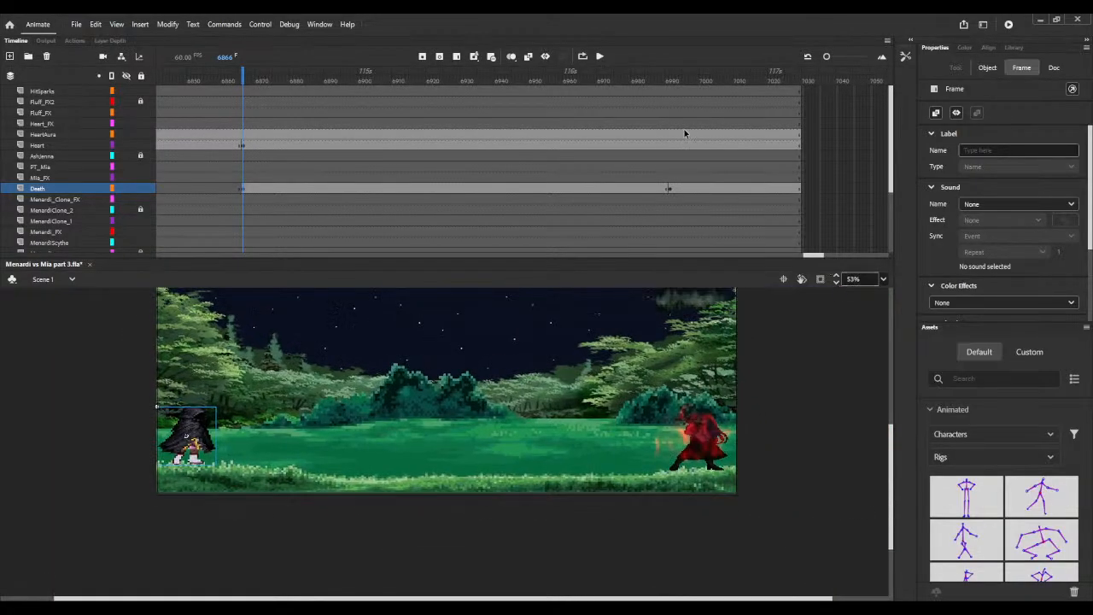
pyautogui.moveTo(240, 69); pyautogui.dragTo(277, 76)
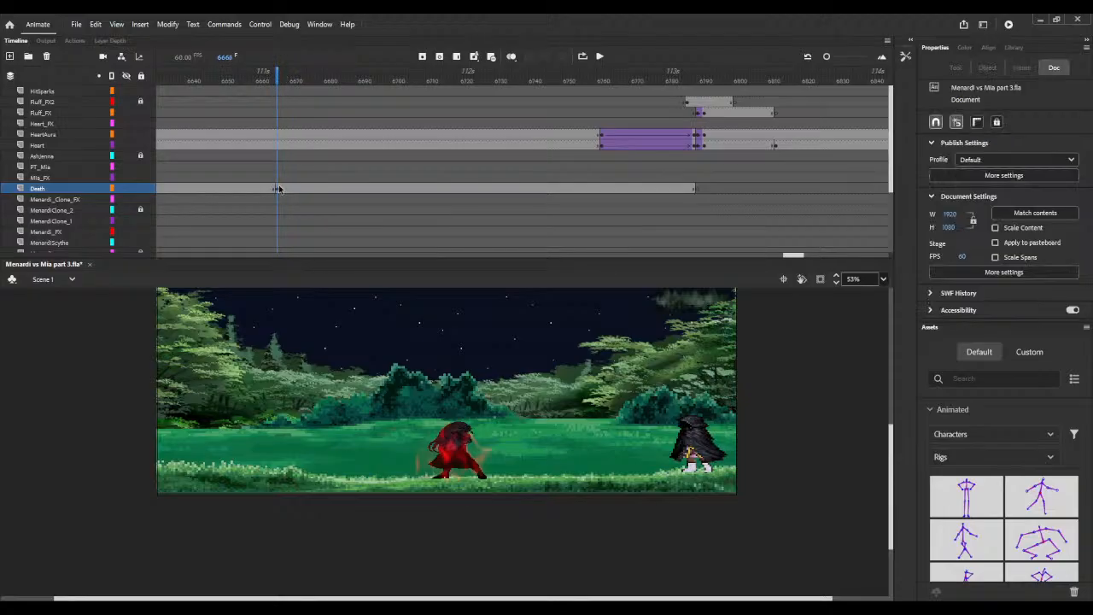
pyautogui.click(277, 189)
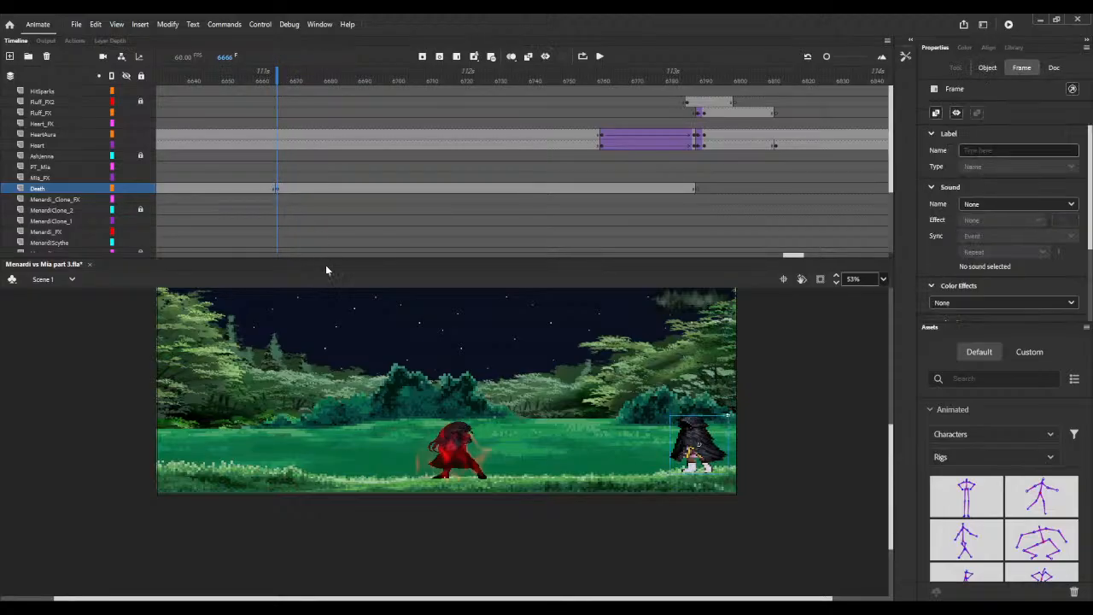
pyautogui.hotkey('shift', 'F6')
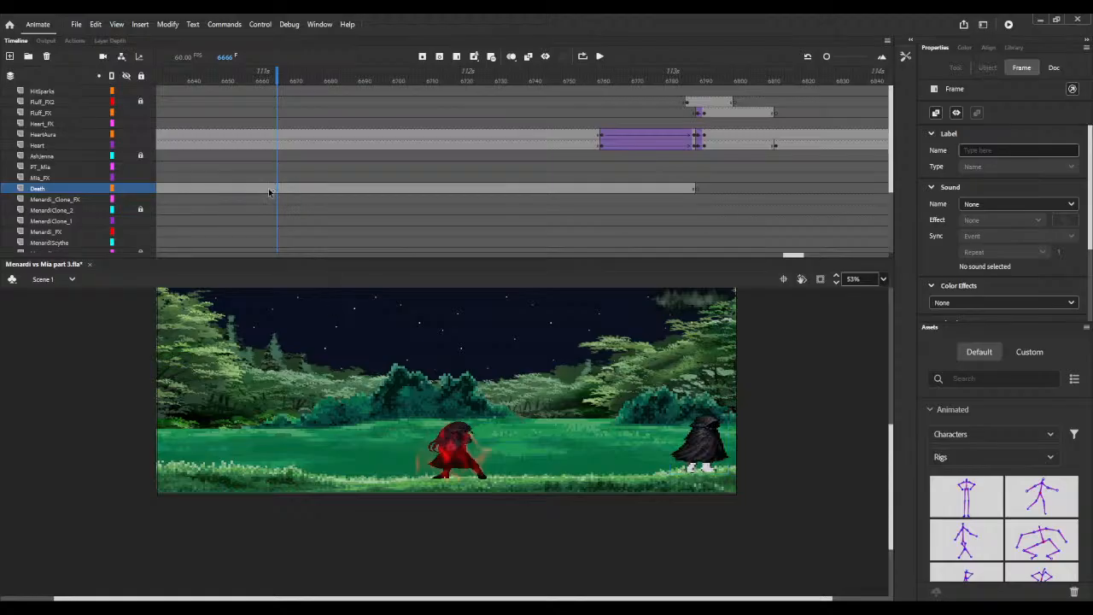
pyautogui.click(278, 194)
pyautogui.press('Delete')
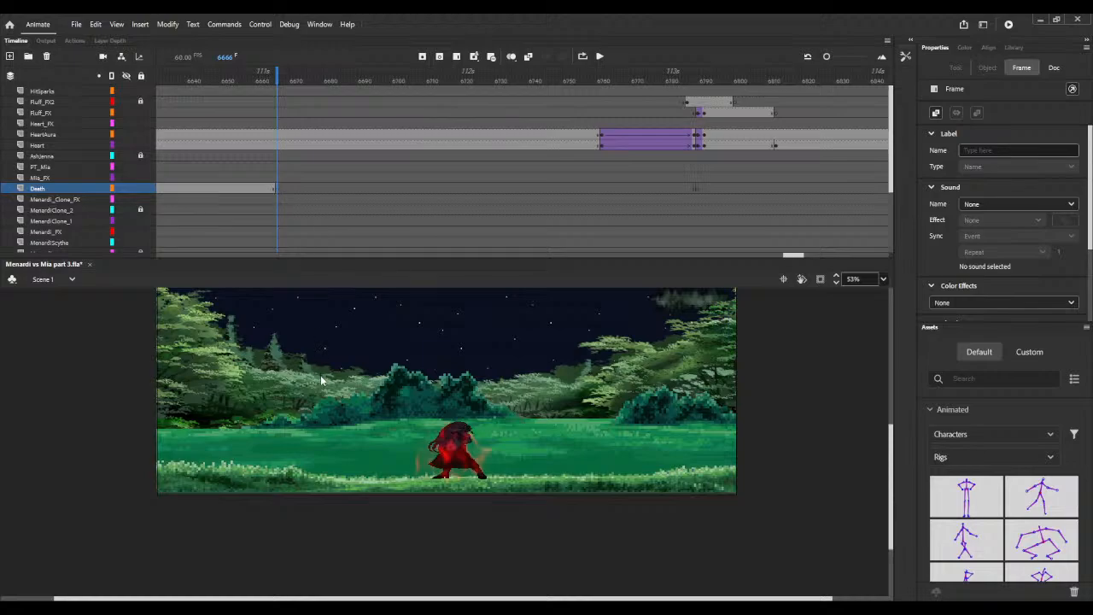
pyautogui.hotkey('ctrl', 'z')
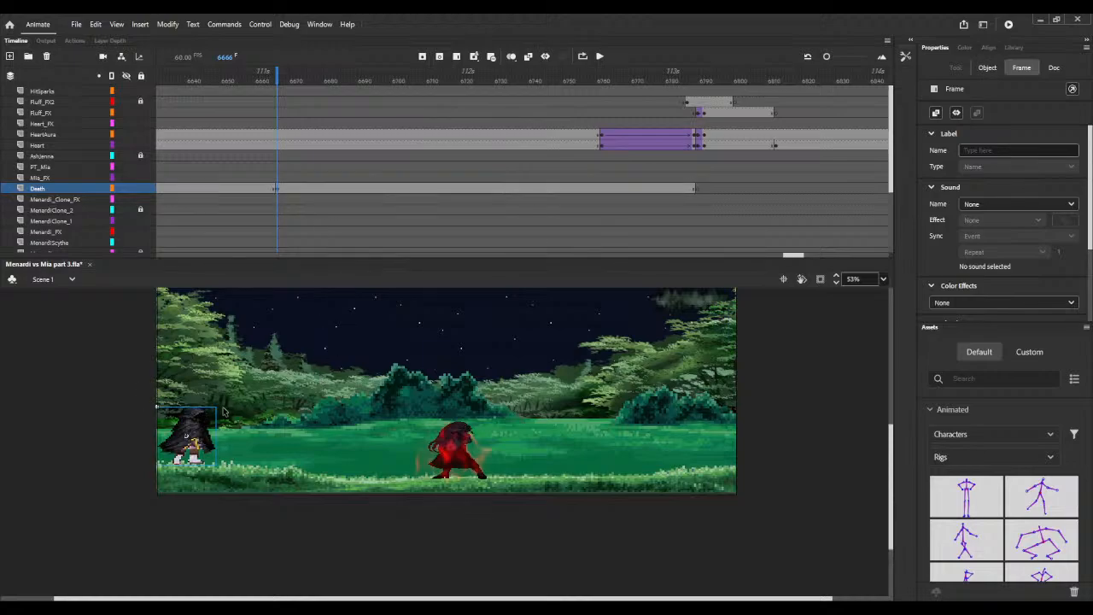
pyautogui.moveTo(199, 424); pyautogui.dragTo(721, 430)
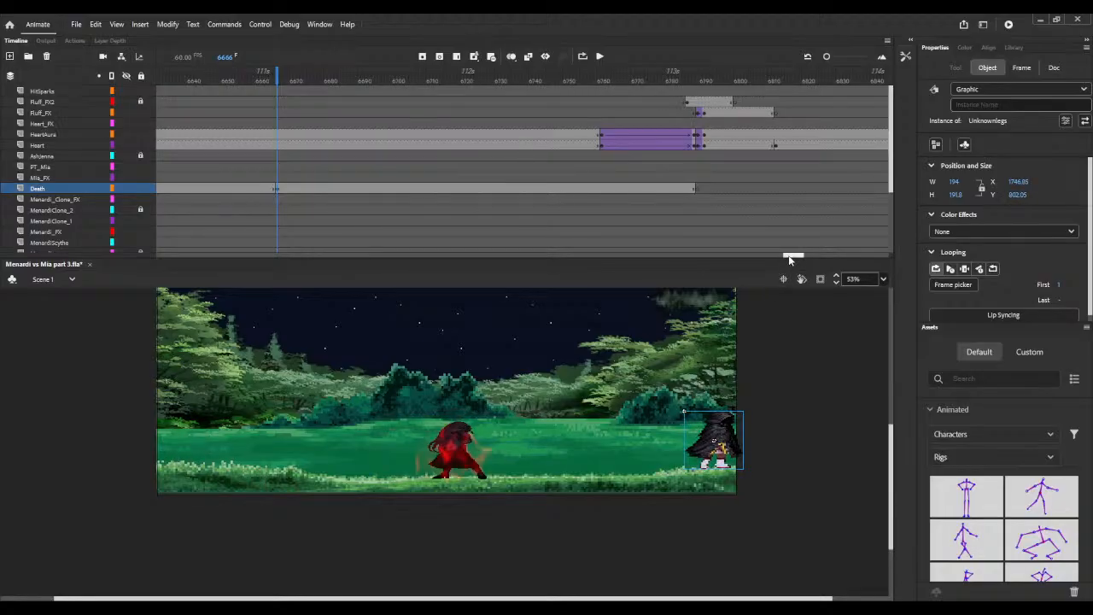
# Step: Align the Unknownlegs figure at frame 6666 with the frame 6548 pose by setting its position to X 1700, Y 815.35
pyautogui.moveTo(788, 259); pyautogui.dragTo(772, 259)
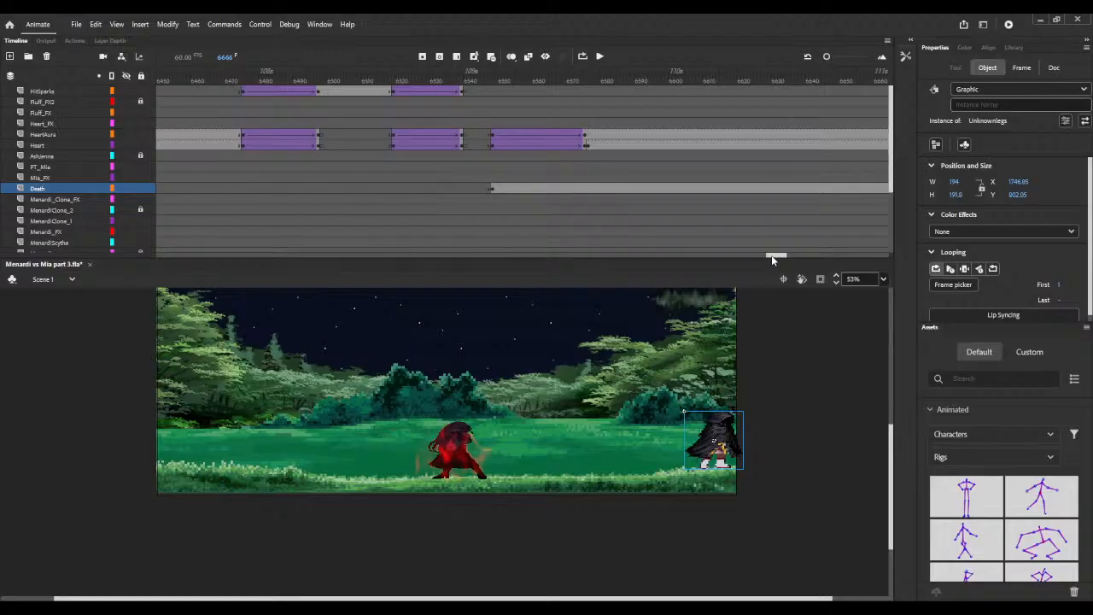
pyautogui.click(492, 189)
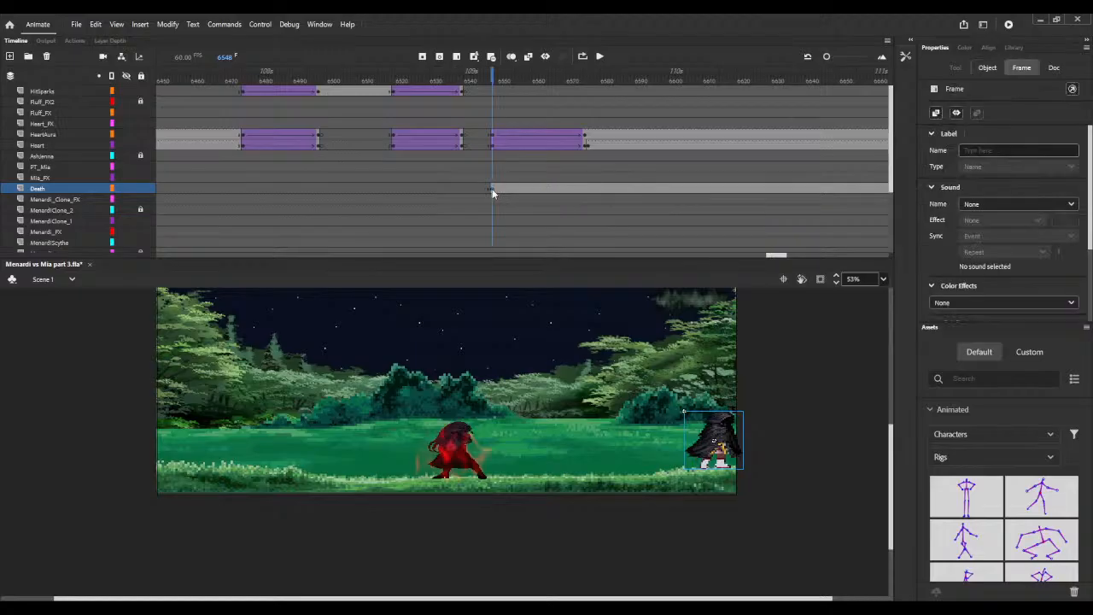
pyautogui.click(987, 67)
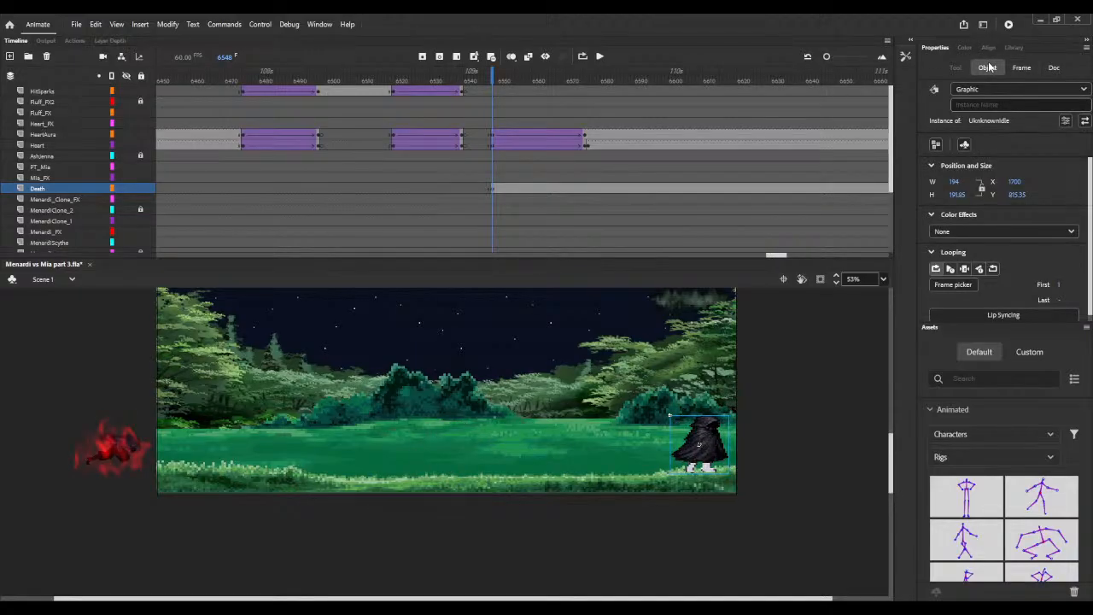
pyautogui.moveTo(773, 259); pyautogui.dragTo(778, 261)
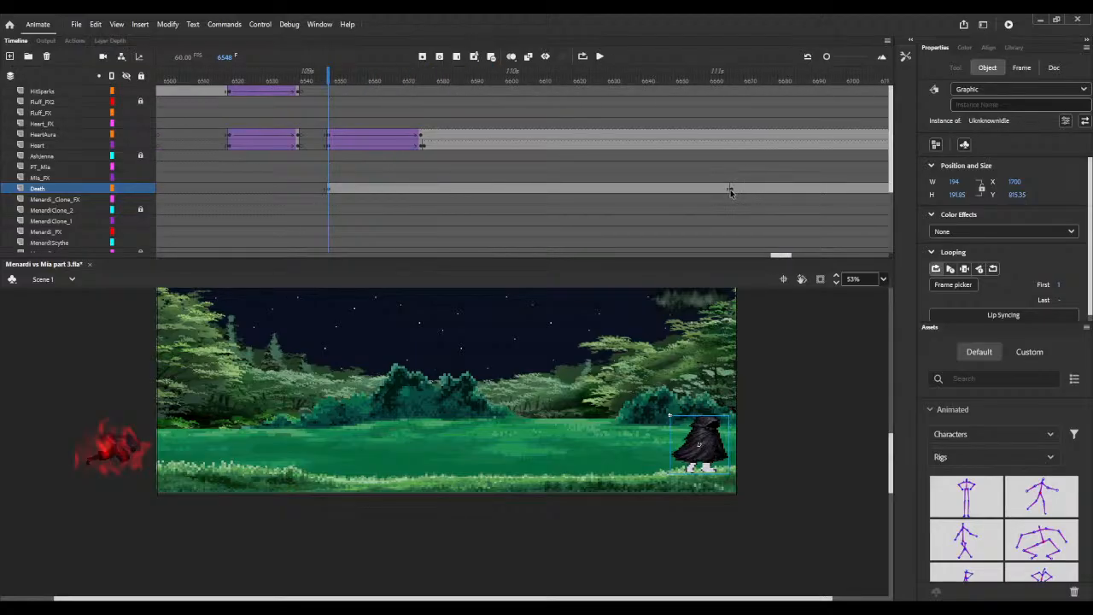
pyautogui.click(730, 188)
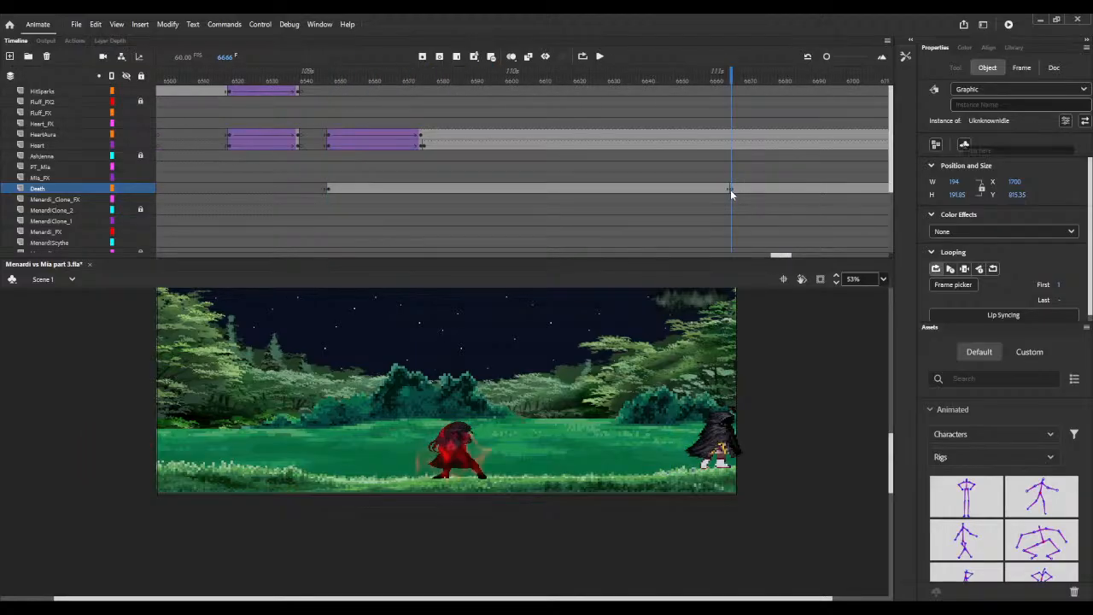
pyautogui.click(986, 68)
pyautogui.click(1019, 194)
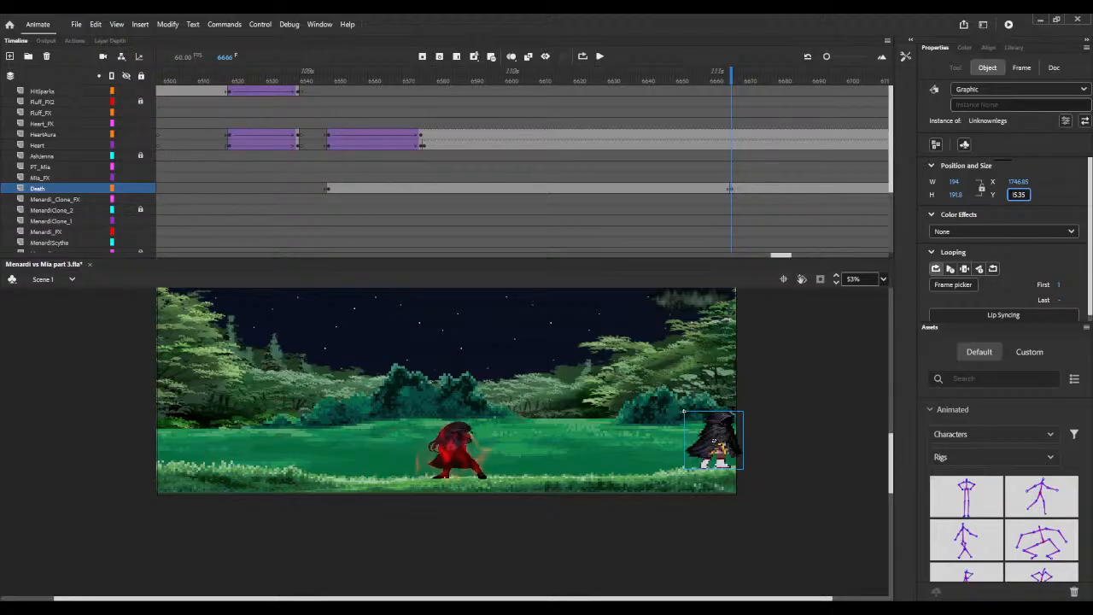
pyautogui.press('Return')
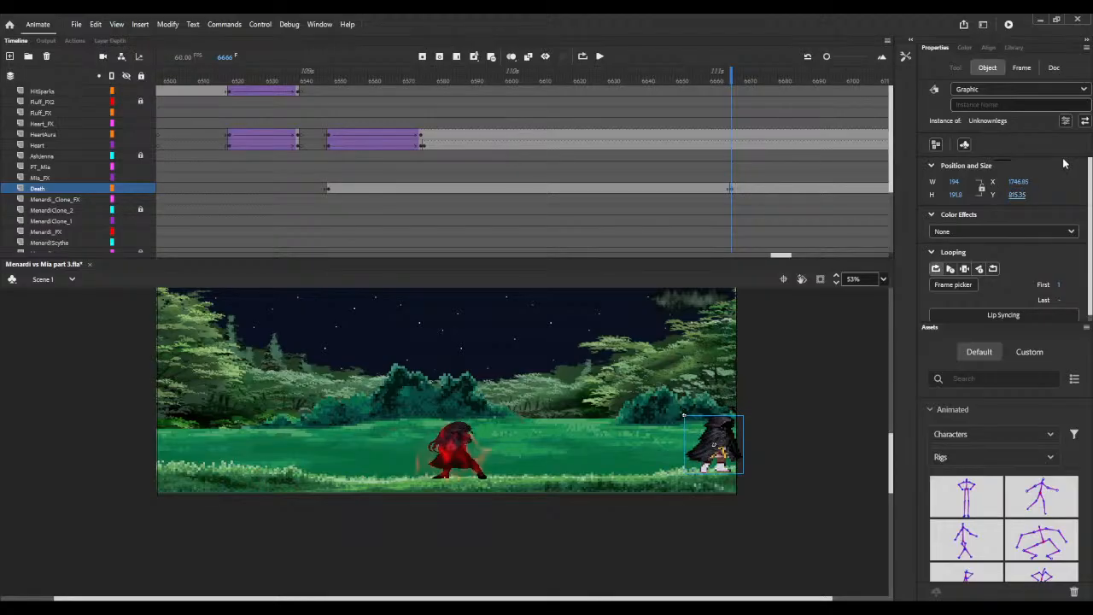
pyautogui.click(1021, 181)
pyautogui.press('Return')
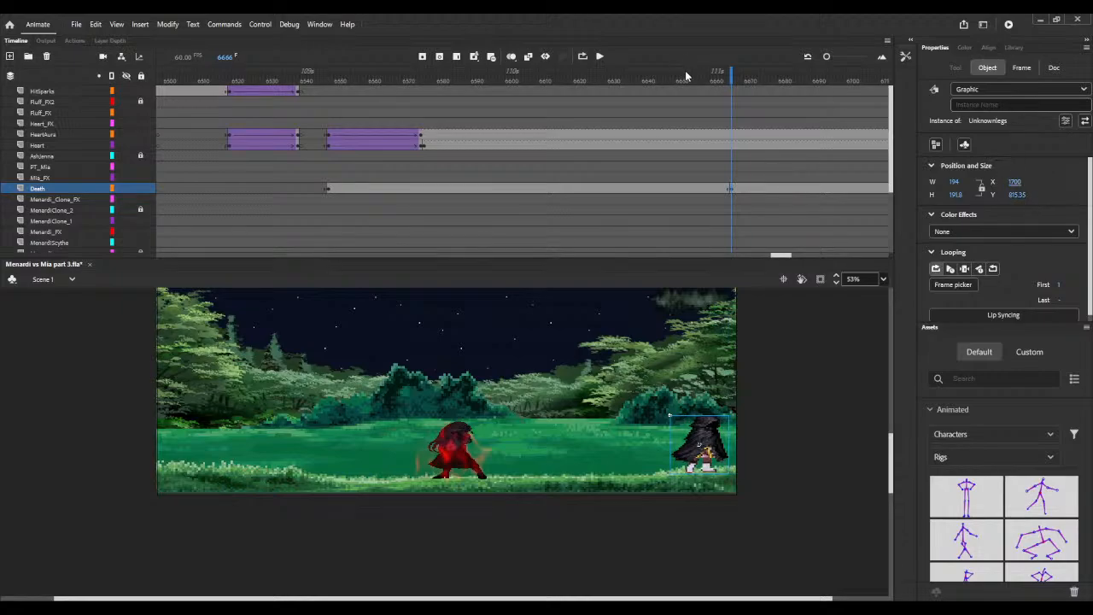
# Step: Flip the Death layer's Unknownlegs figure at frame 6666 horizontally and review the transition from the preceding pose
pyautogui.moveTo(697, 77); pyautogui.dragTo(732, 93)
pyautogui.click(731, 189)
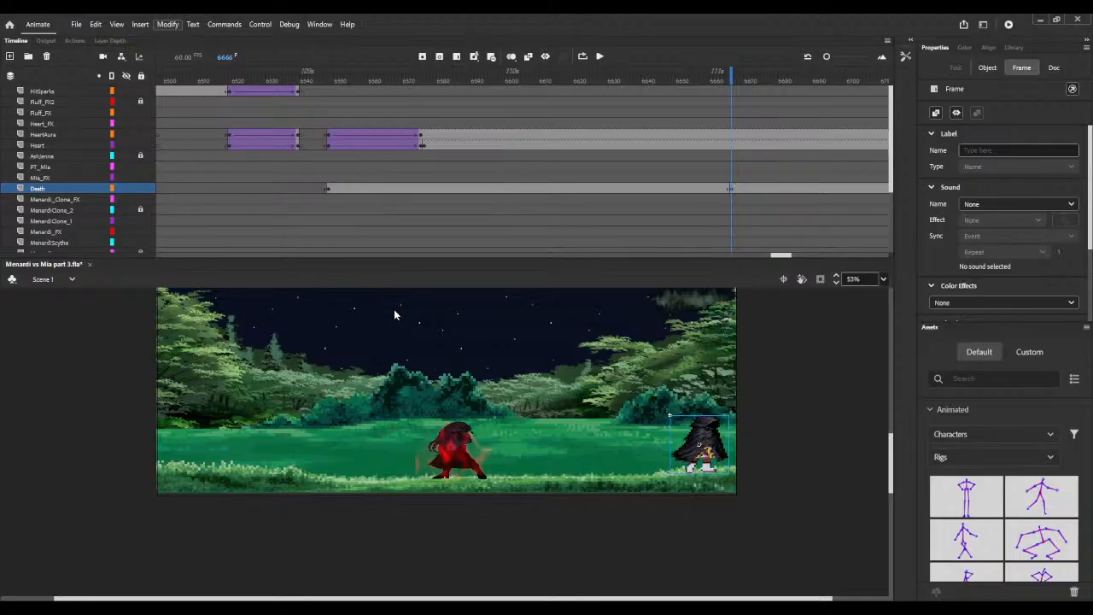
pyautogui.moveTo(322, 77); pyautogui.dragTo(811, 93)
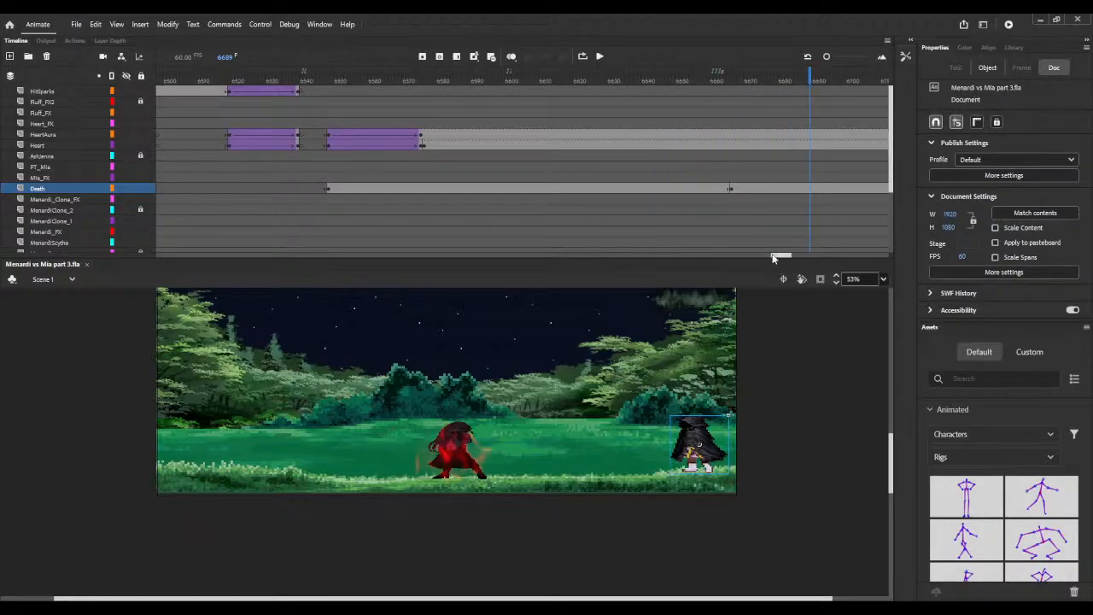
# Step: Insert frames across all layers near the end of the animation until the timeline reaches frame 7093
pyautogui.moveTo(772, 258); pyautogui.dragTo(804, 261)
pyautogui.moveTo(585, 75); pyautogui.dragTo(793, 89)
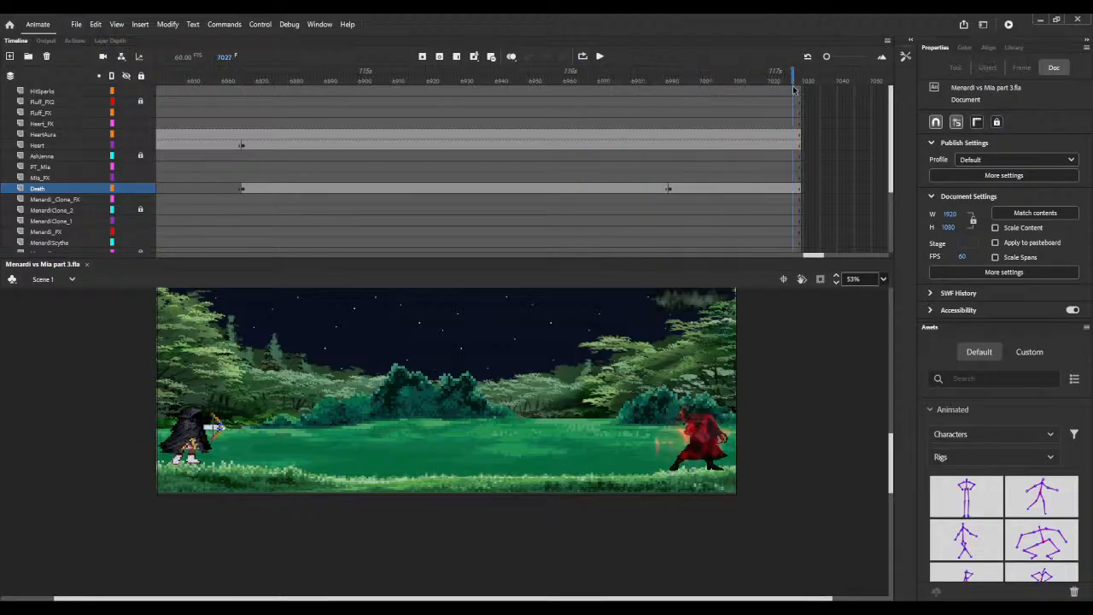
pyautogui.click(795, 80)
pyautogui.press('F5')
pyautogui.press('F5')
pyautogui.press('F5')
pyautogui.press('F5')
pyautogui.press('F5')
pyautogui.press('F5')
pyautogui.press('F5')
pyautogui.press('F5')
pyautogui.press('F5')
pyautogui.press('F5')
pyautogui.press('F5')
pyautogui.press('F5')
pyautogui.press('F5')
pyautogui.press('F5')
pyautogui.press('F5')
pyautogui.press('F5')
pyautogui.press('F5')
pyautogui.press('F5')
pyautogui.press('F5')
pyautogui.press('F5')
pyautogui.press('F5')
pyautogui.press('F5')
pyautogui.press('F5')
pyautogui.press('F5')
pyautogui.press('F5')
pyautogui.press('F5')
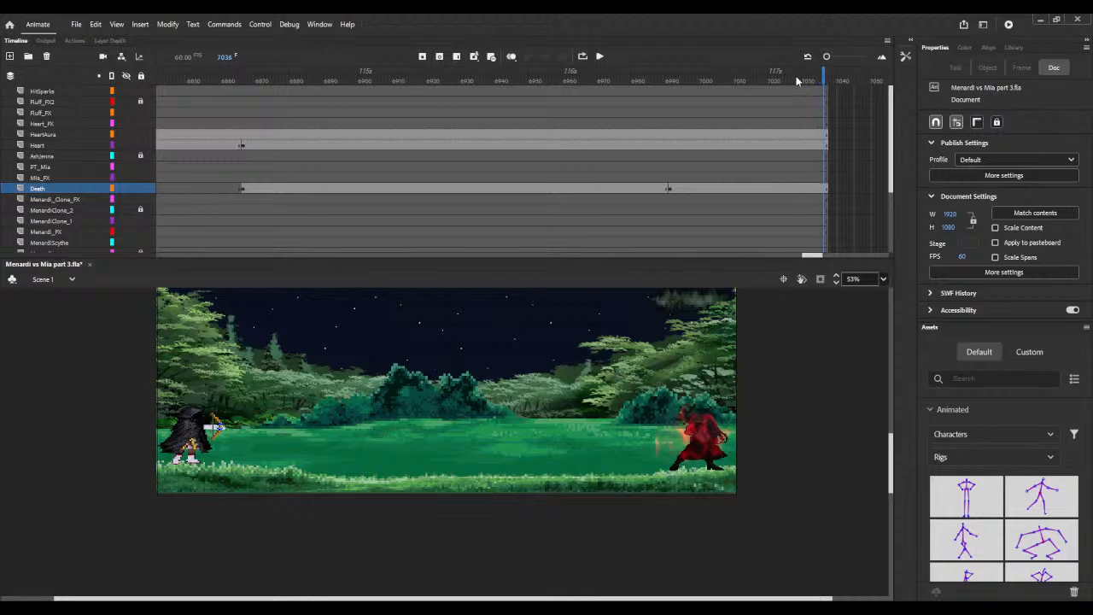
pyautogui.press('F5')
pyautogui.press('F5')
pyautogui.press('F5')
pyautogui.press('F5')
pyautogui.press('F5')
pyautogui.press('F5')
pyautogui.press('F5')
pyautogui.press('F5')
pyautogui.press('F5')
pyautogui.press('F5')
pyautogui.press('F5')
pyautogui.press('F5')
pyautogui.press('F5')
pyautogui.press('F5')
pyautogui.press('F5')
pyautogui.press('F5')
pyautogui.press('F5')
pyautogui.press('F5')
pyautogui.press('F5')
pyautogui.press('F5')
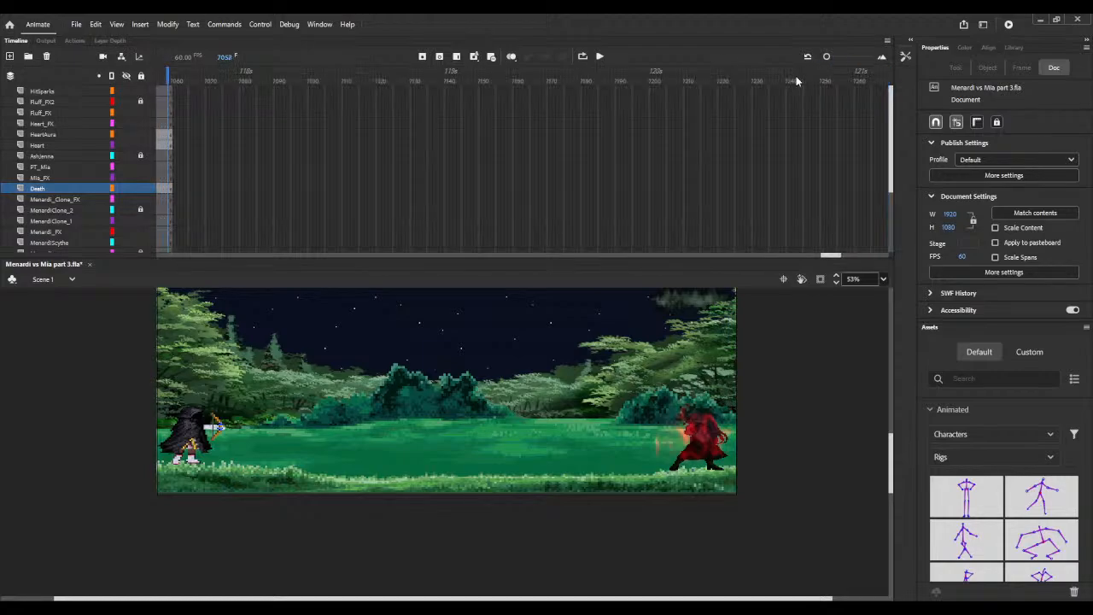
pyautogui.press('F5')
pyautogui.press('F5')
pyautogui.press('F5')
pyautogui.press('F5')
pyautogui.press('F5')
pyautogui.press('F5')
pyautogui.press('F5')
pyautogui.press('F5')
pyautogui.press('F5')
pyautogui.press('F5')
pyautogui.press('F5')
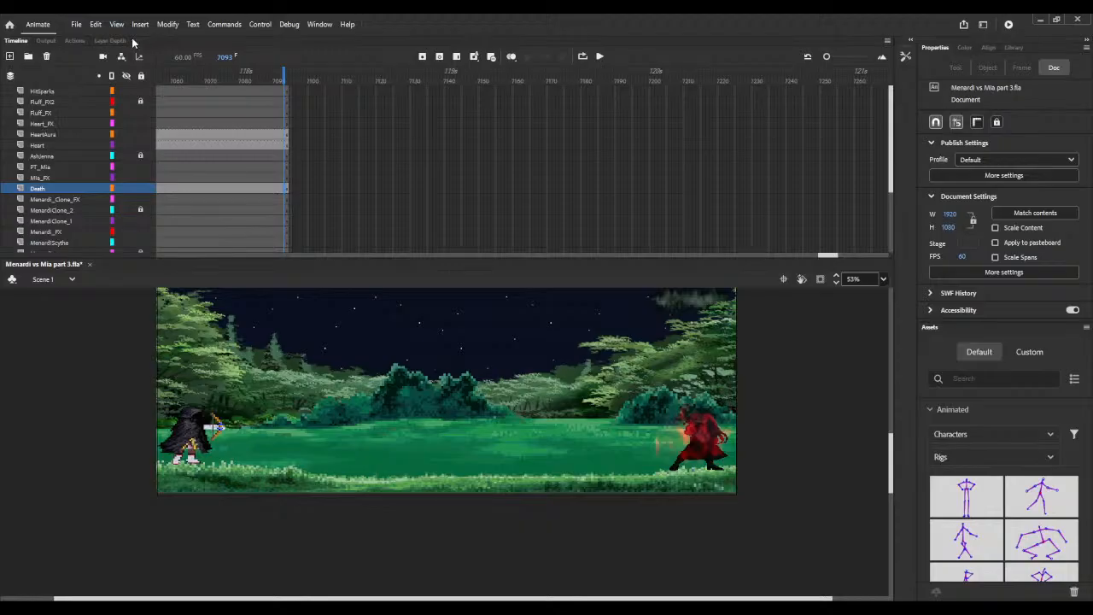
# Step: Show the camera layer and test the movie to review the animation, closing the preview when done
pyautogui.click(101, 57)
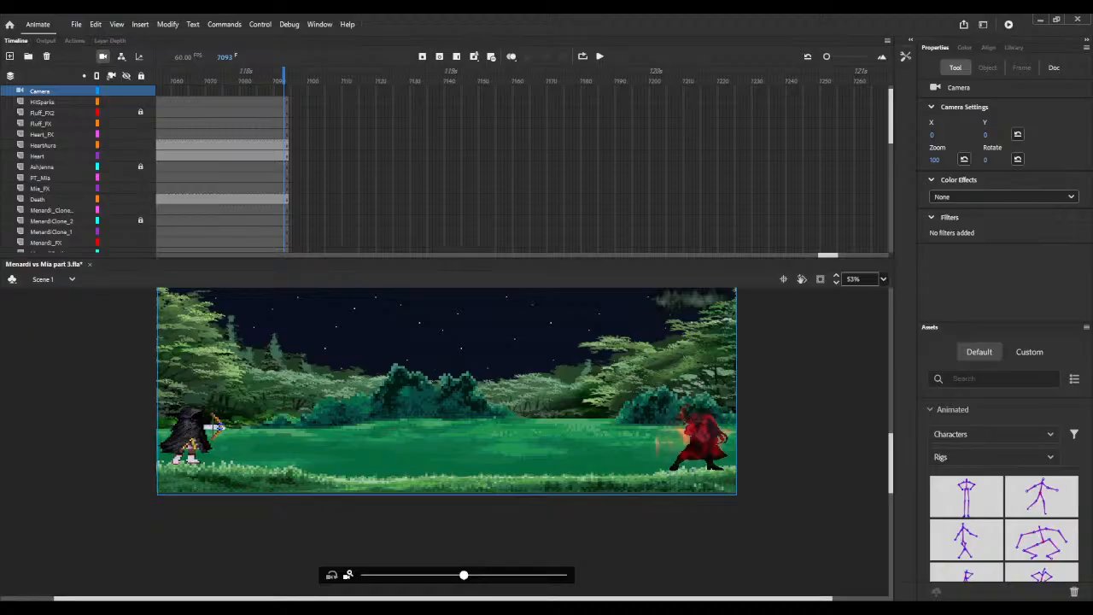
pyautogui.hotkey('ctrl', 'Return')
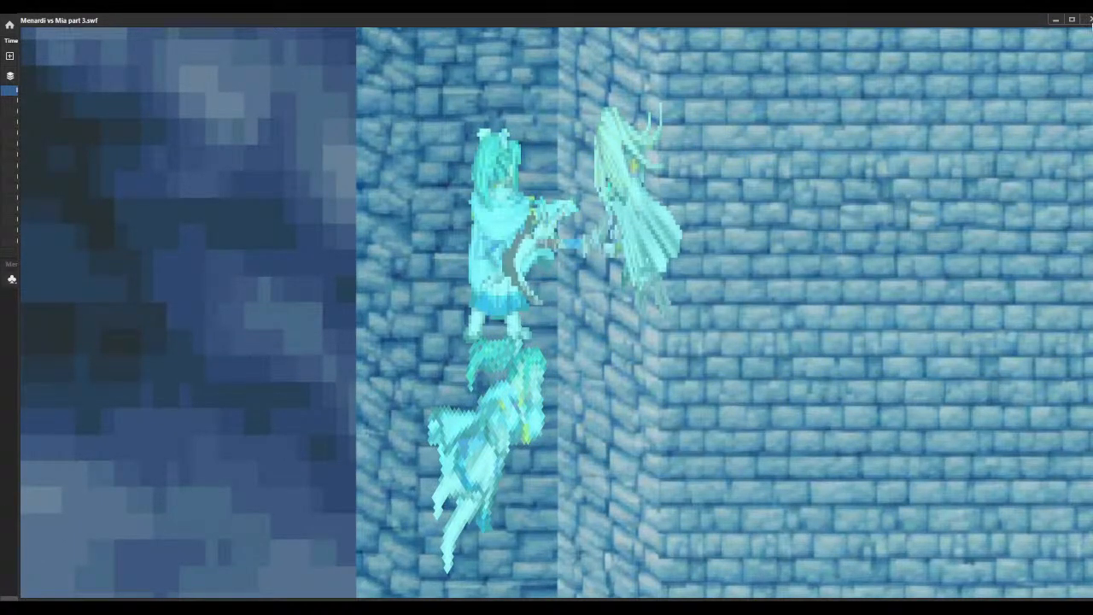
pyautogui.click(1089, 20)
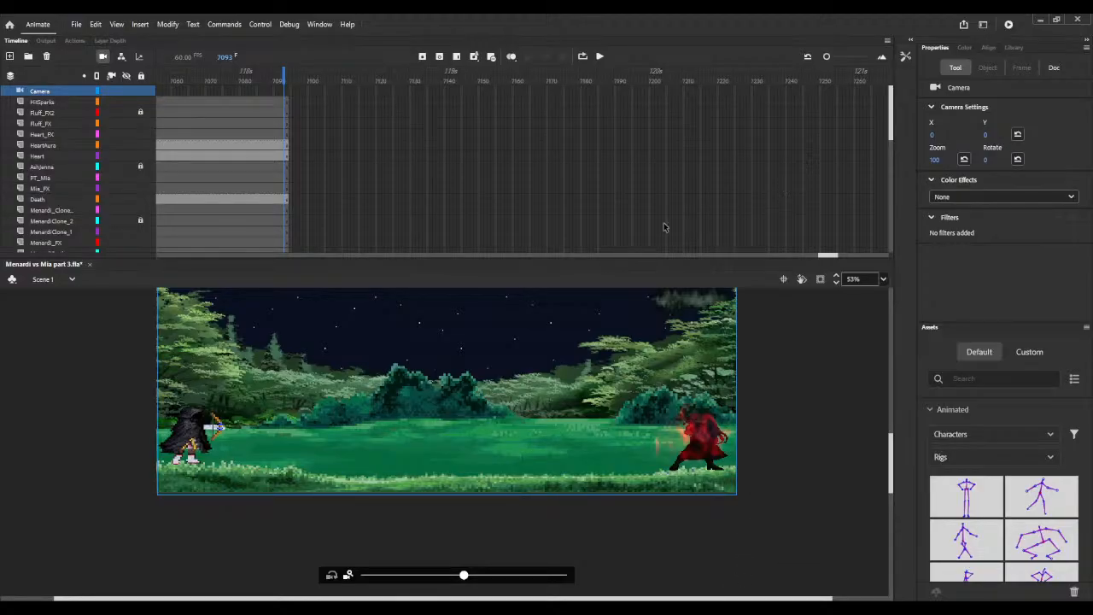
# Step: Lengthen the camera move by inserting five frames across all layers from about frame 6895 to 6900
pyautogui.moveTo(825, 256); pyautogui.dragTo(805, 255)
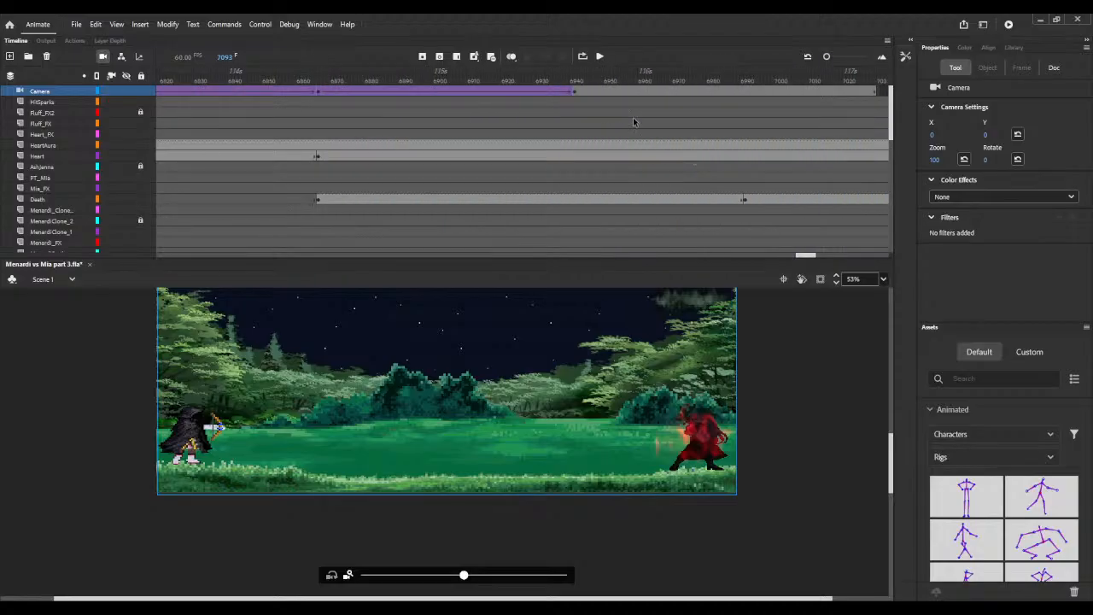
pyautogui.click(416, 74)
pyautogui.press('F5')
pyautogui.press('F5')
pyautogui.press('F5')
pyautogui.press('F5')
pyautogui.press('F5')
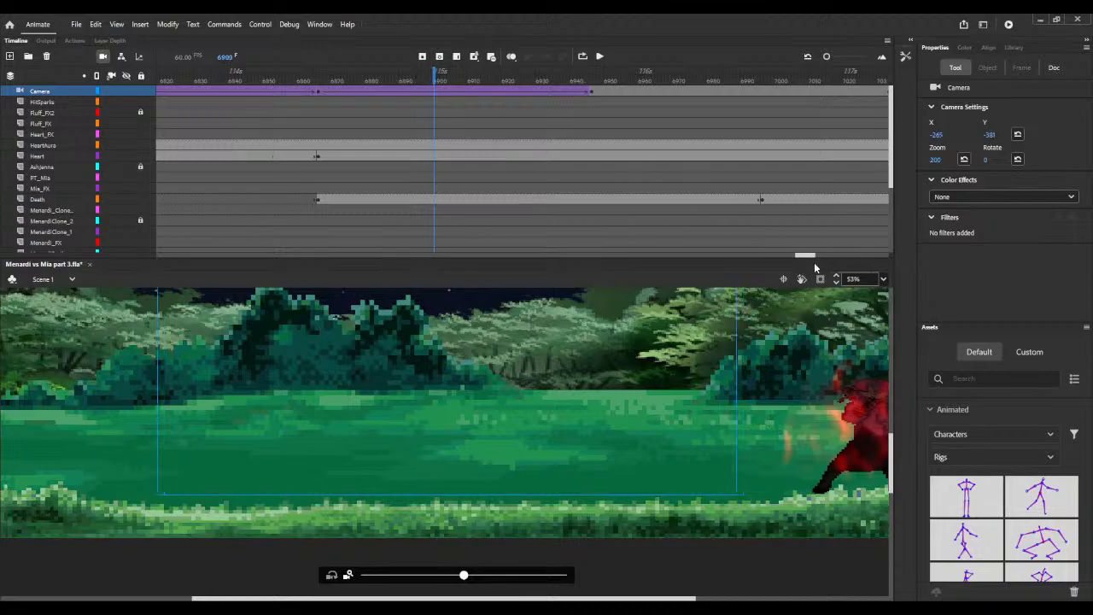
# Step: Extend the cloaked figure's idle pose by inserting about 26 frames across all layers, starting near frame 6646 and ending at 6672
pyautogui.moveTo(805, 254); pyautogui.dragTo(793, 256)
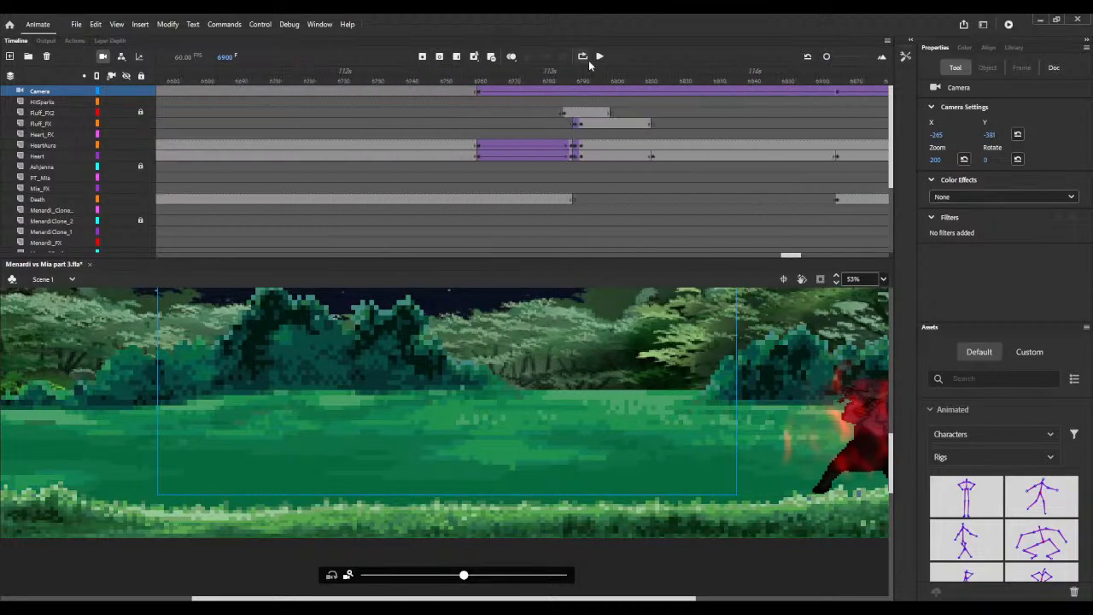
pyautogui.click(622, 82)
pyautogui.moveTo(622, 82); pyautogui.dragTo(427, 83)
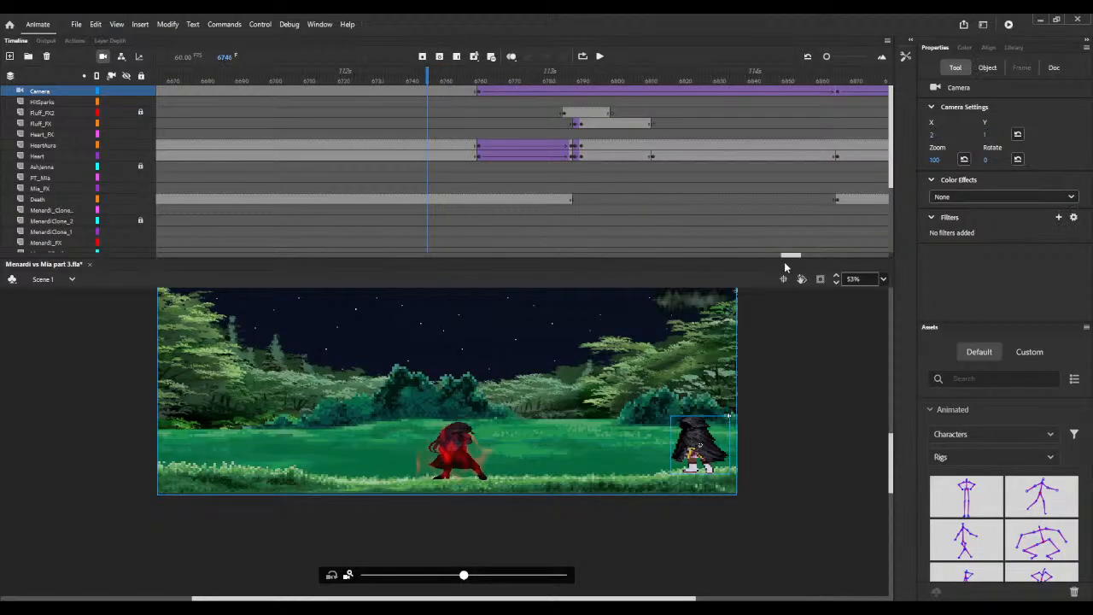
pyautogui.moveTo(787, 254); pyautogui.dragTo(775, 254)
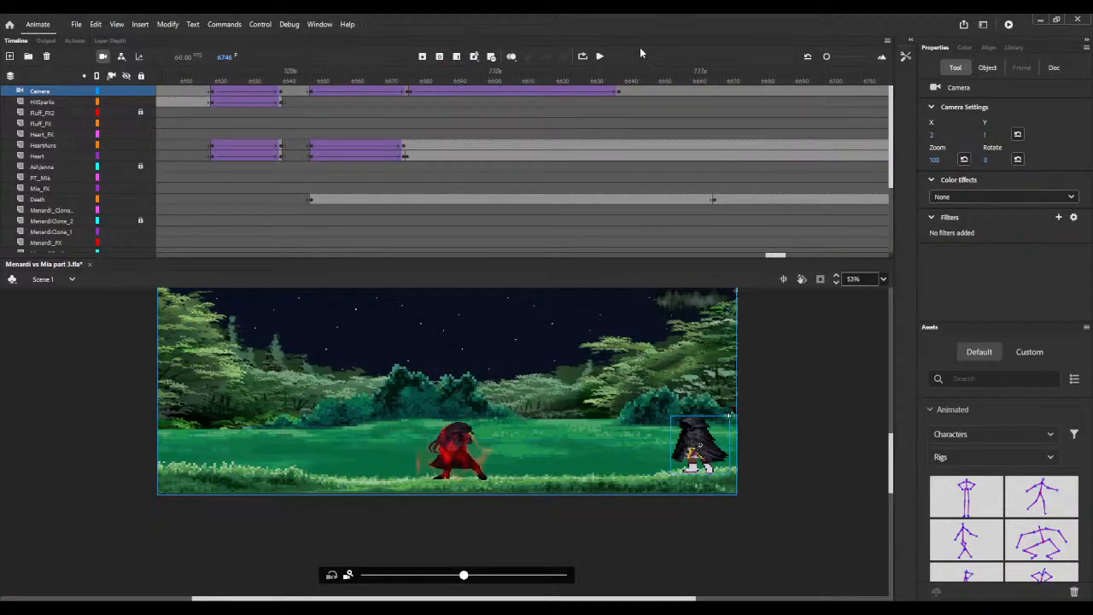
pyautogui.click(647, 80)
pyautogui.press('F5')
pyautogui.press('F5')
pyautogui.press('F5')
pyautogui.press('F5')
pyautogui.press('F5')
pyautogui.press('F5')
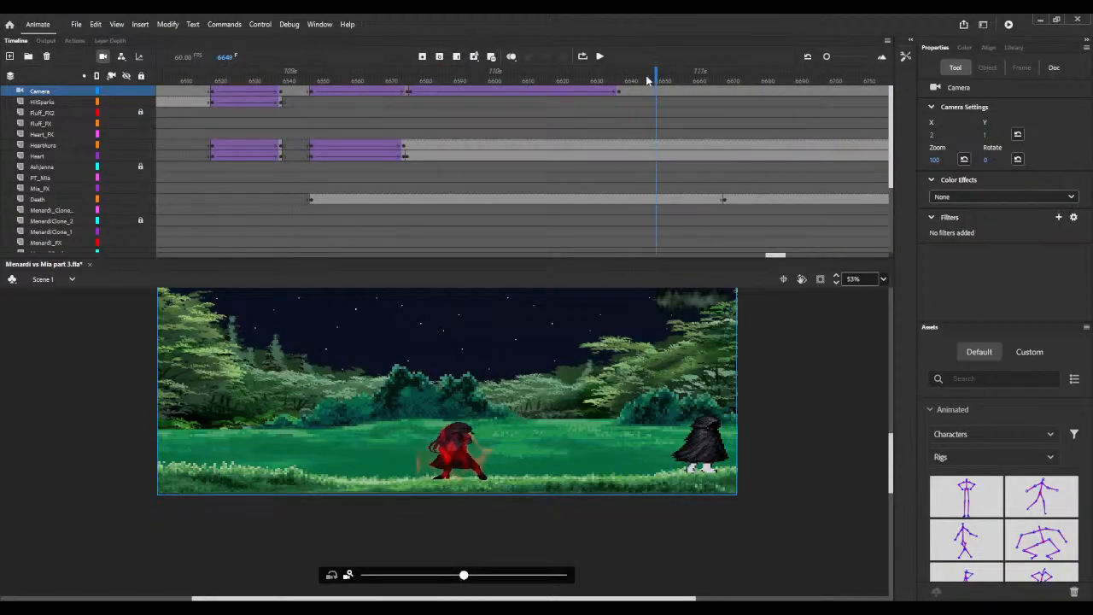
pyautogui.press('F5')
pyautogui.press('F5')
pyautogui.press('F5')
pyautogui.press('F5')
pyautogui.press('F5')
pyautogui.press('F5')
pyautogui.press('F5')
pyautogui.press('F5')
pyautogui.press('F5')
pyautogui.press('F5')
pyautogui.press('F5')
pyautogui.press('F5')
pyautogui.press('F5')
pyautogui.press('F5')
pyautogui.press('F5')
pyautogui.press('F5')
pyautogui.press('F5')
pyautogui.press('F5')
pyautogui.press('F5')
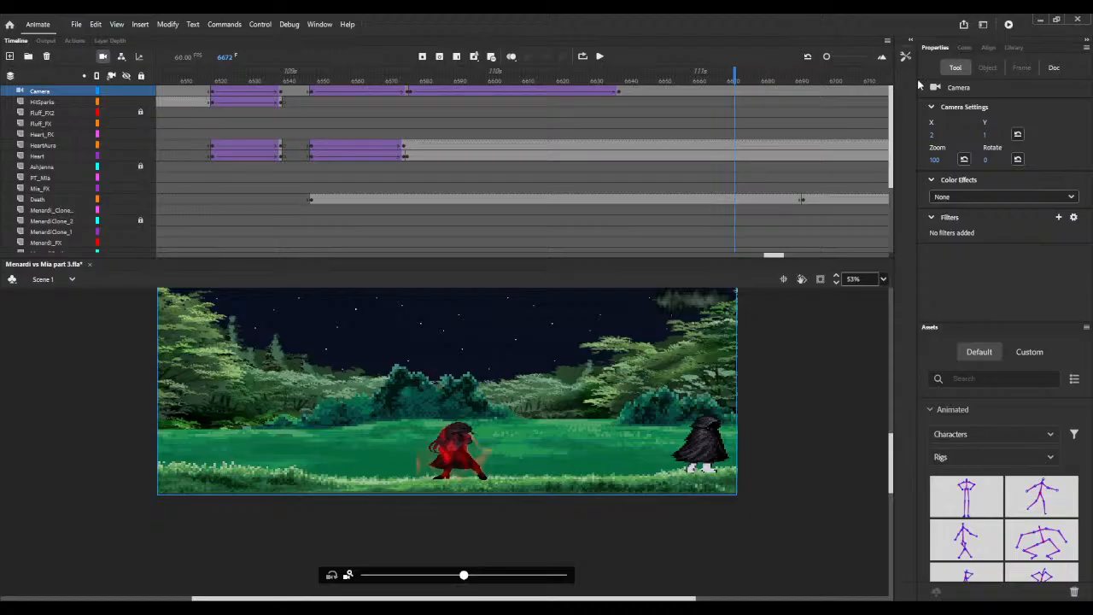
# Step: Lengthen the Unknownlegs pose by inserting about ten frames across all layers up to frame 6715, and save the document
pyautogui.click(847, 75)
pyautogui.press('F5')
pyautogui.press('F5')
pyautogui.press('F5')
pyautogui.press('F5')
pyautogui.press('F5')
pyautogui.press('F5')
pyautogui.press('F5')
pyautogui.press('F5')
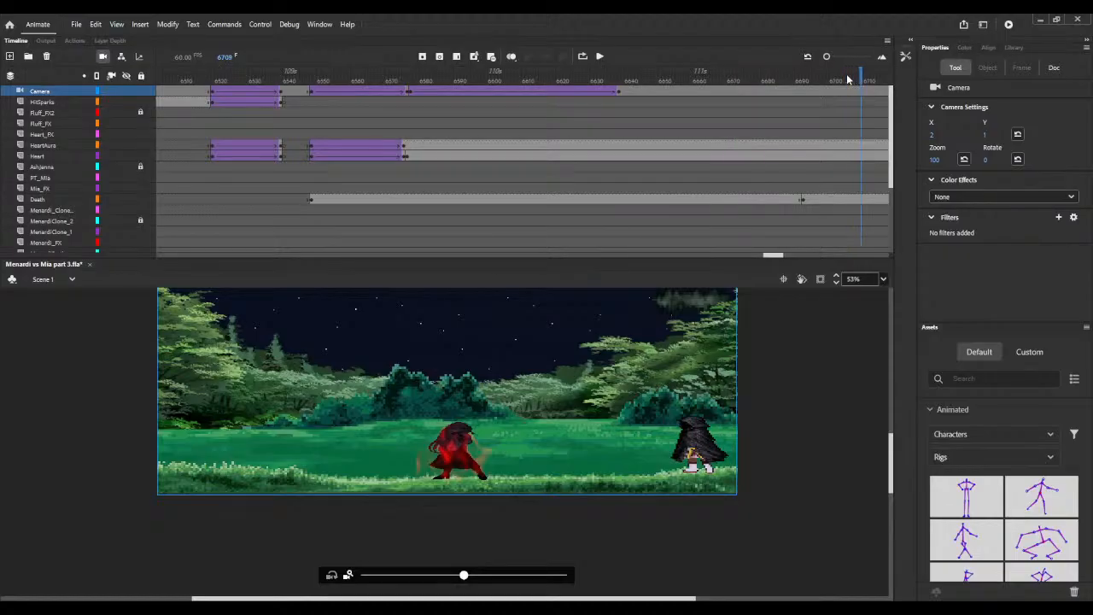
pyautogui.press('F5')
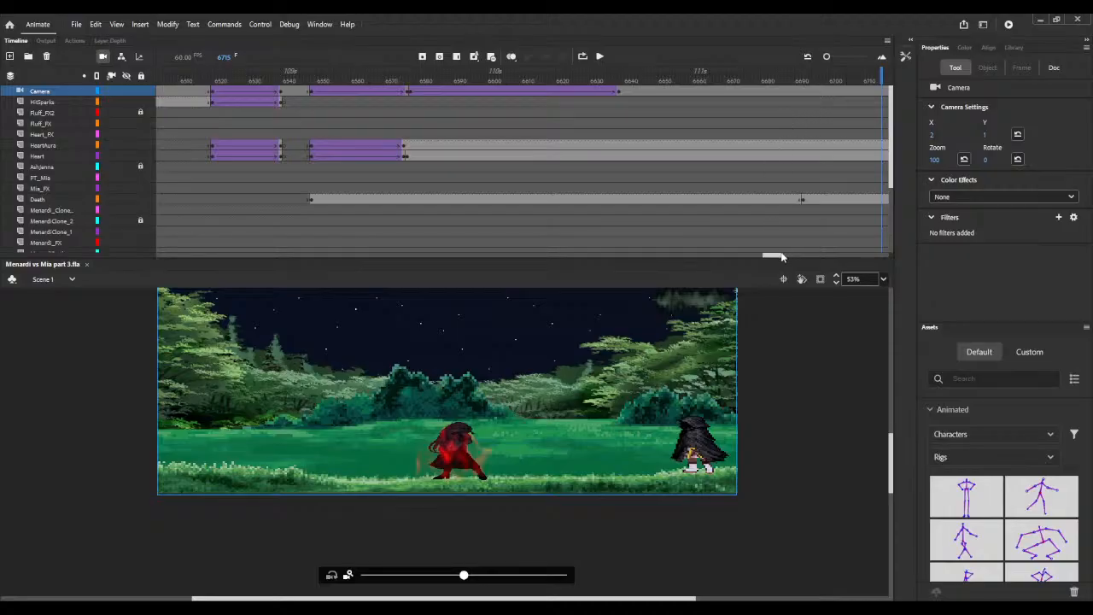
# Step: Turn off the camera view and play through the bow-holding pose to frame 7108
pyautogui.moveTo(780, 256); pyautogui.dragTo(825, 256)
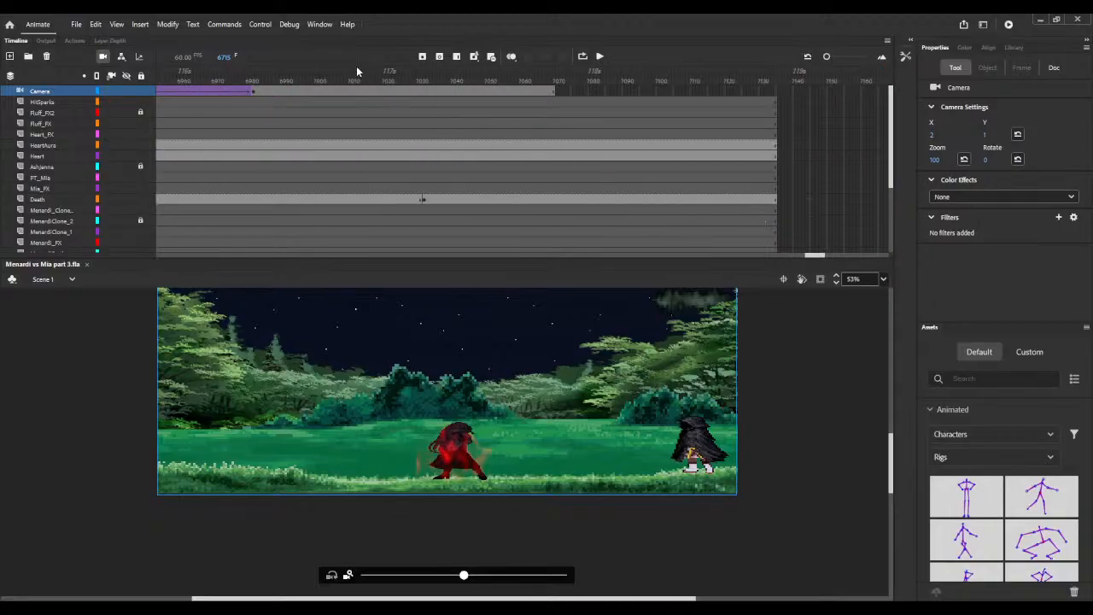
pyautogui.click(103, 57)
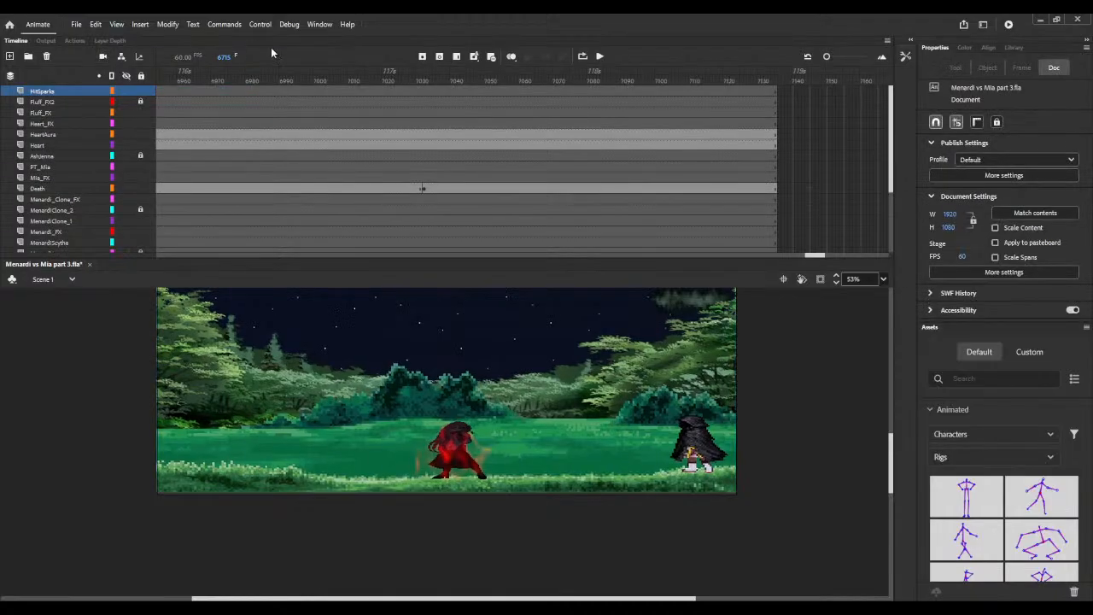
pyautogui.click(318, 78)
pyautogui.moveTo(319, 79); pyautogui.dragTo(685, 75)
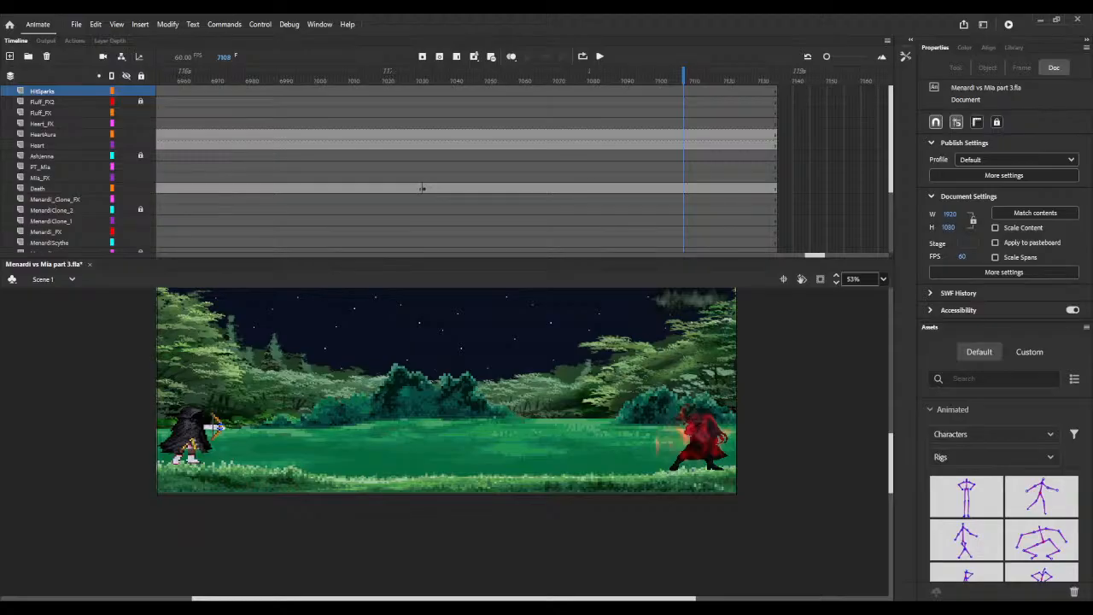
# Step: Clear the library search and end the bow-holding pose with a blank keyframe at frame 7069 on the Death layer
pyautogui.click(1014, 47)
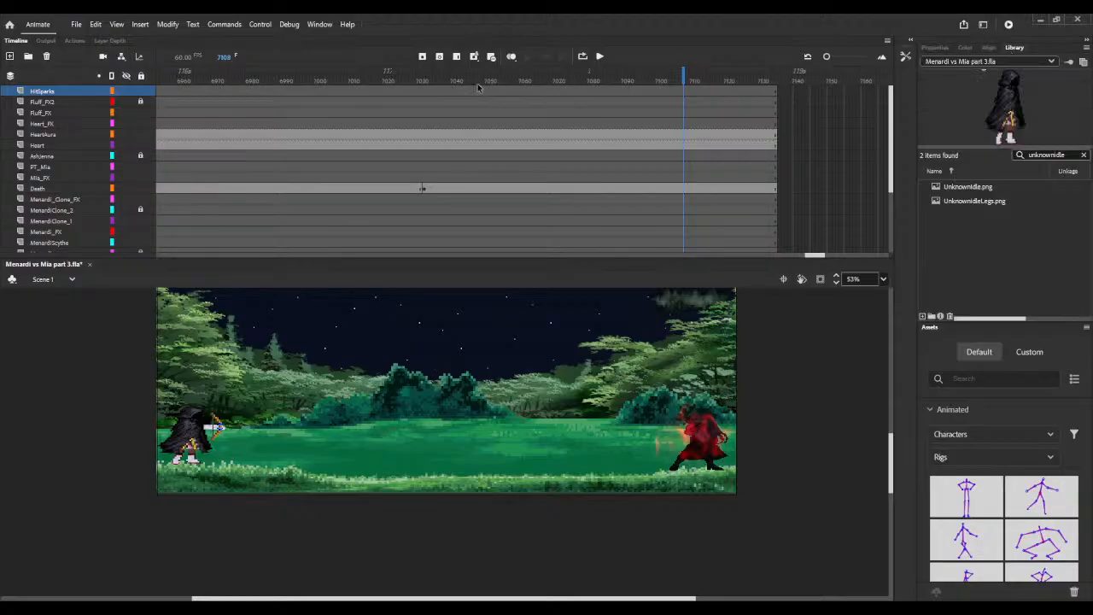
pyautogui.moveTo(356, 82); pyautogui.dragTo(550, 84)
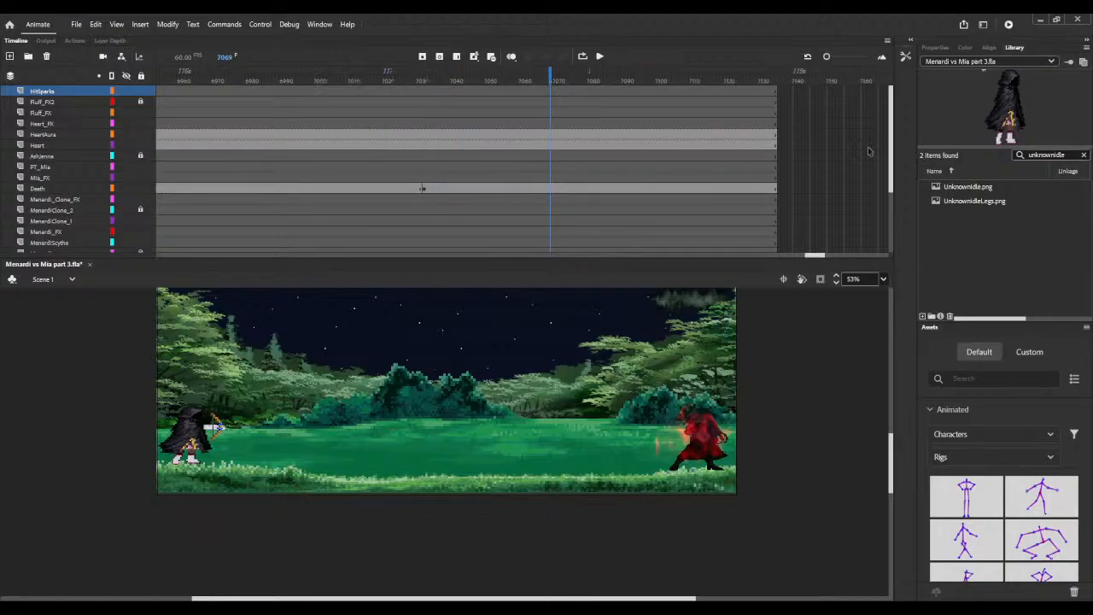
pyautogui.click(1082, 155)
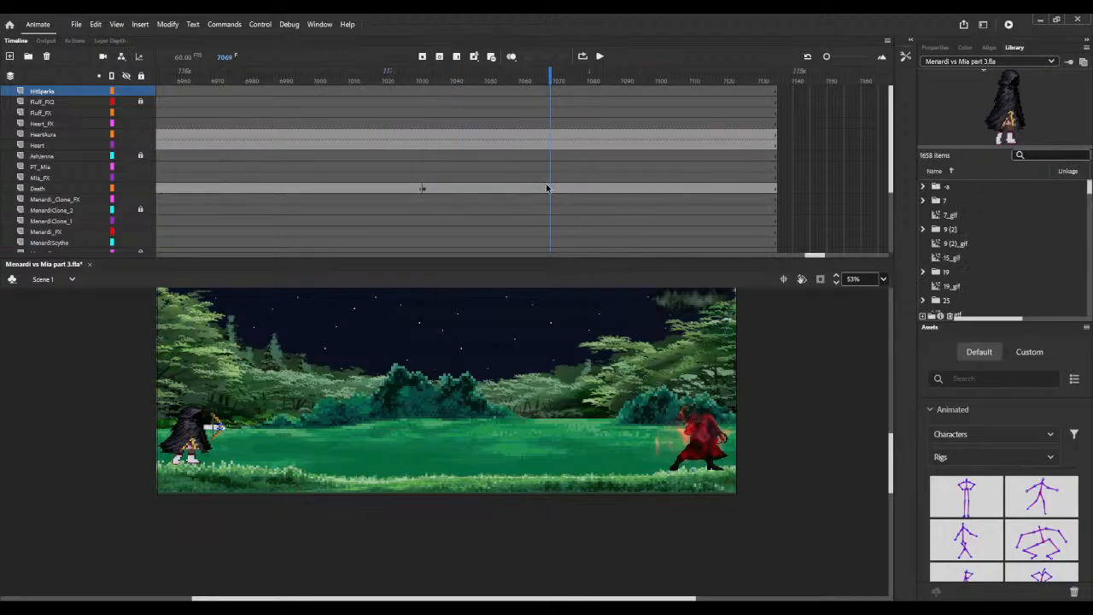
pyautogui.click(549, 190)
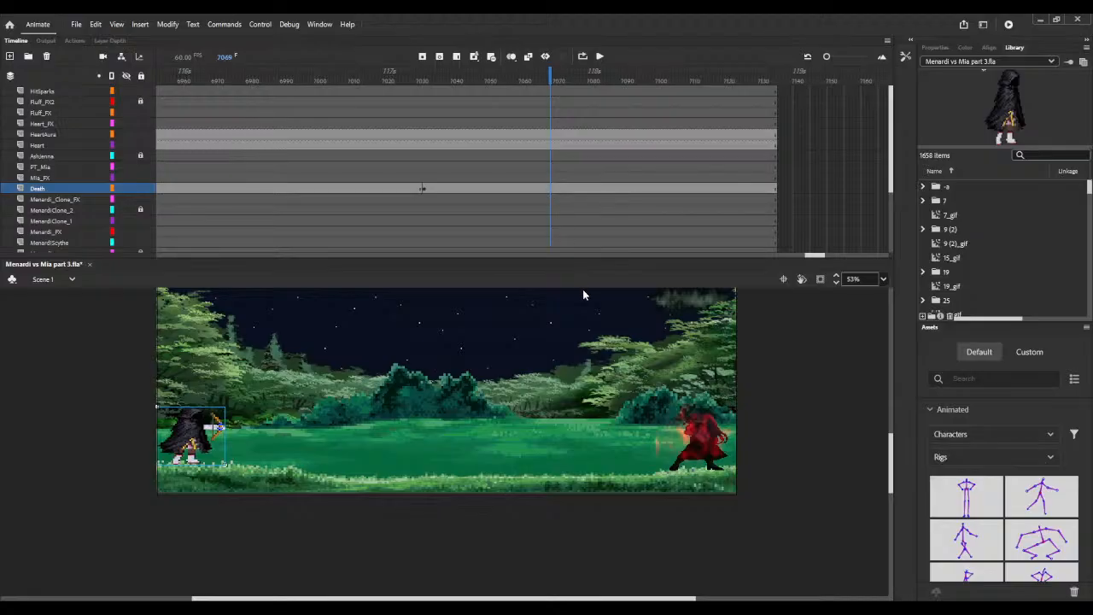
pyautogui.press('F7')
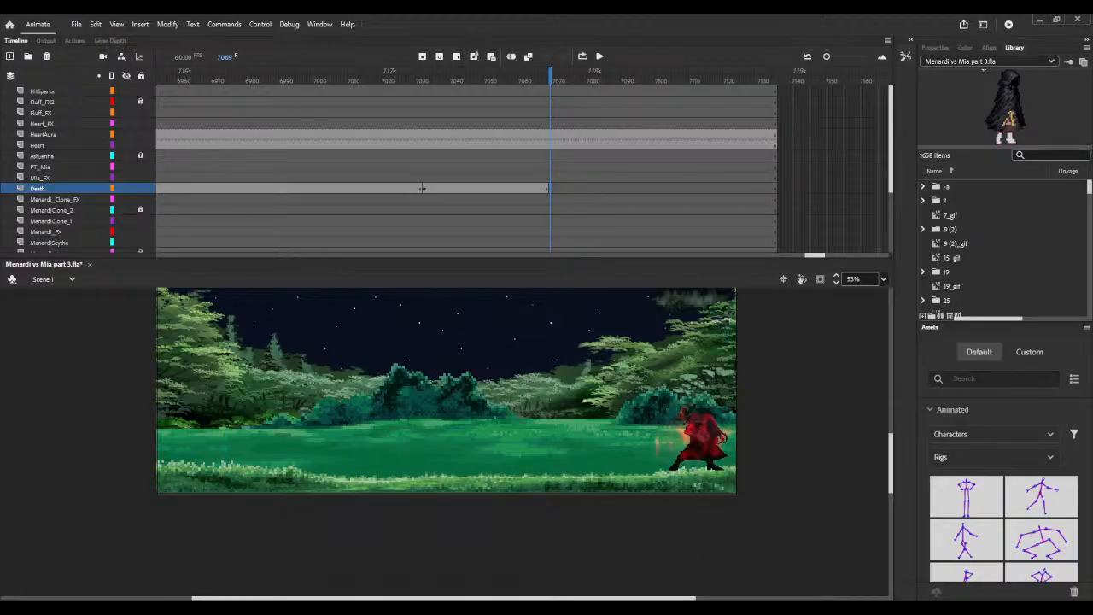
pyautogui.scroll(-1, 991, 282)
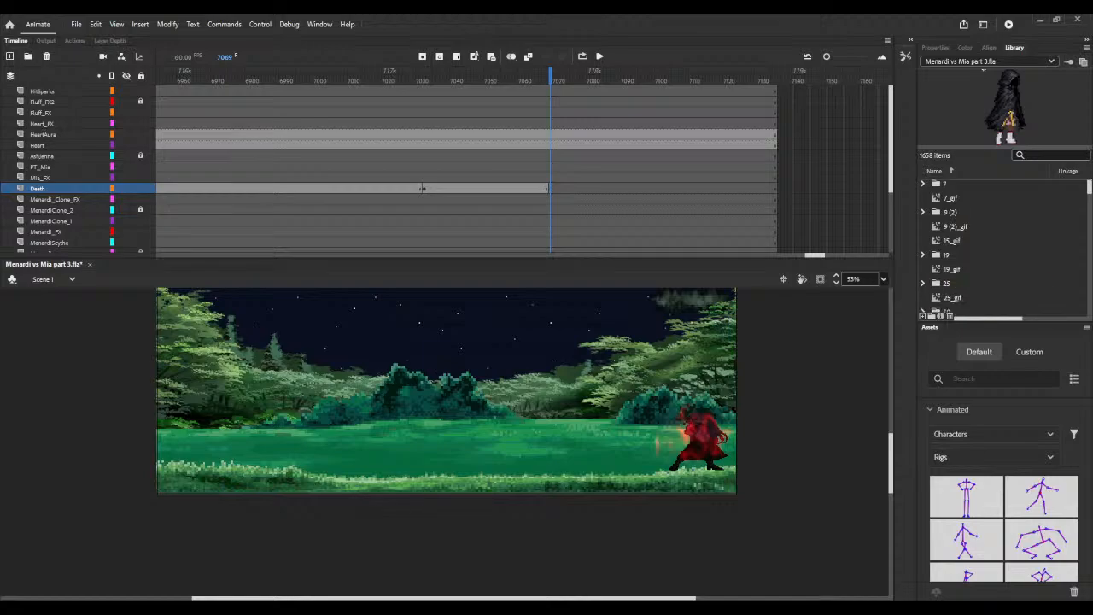
# Step: Search the library for "unknownb" and place UnknownBowReady.png on the grass opposite the red figure at frame 7069 of the Death layer
pyautogui.click(1043, 155)
pyautogui.write('unkn')
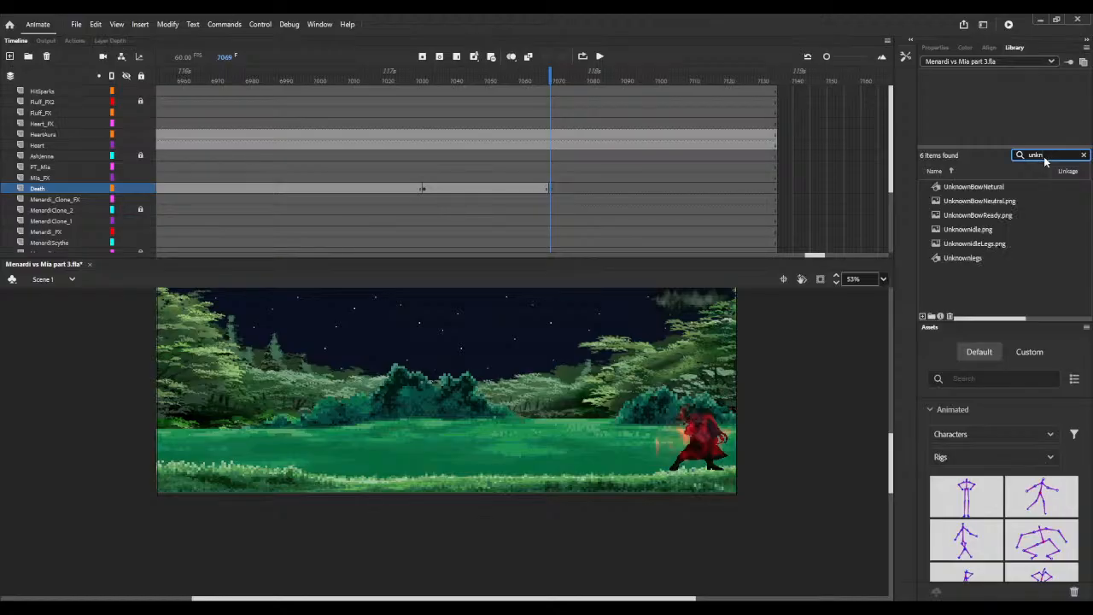
pyautogui.write('ownb')
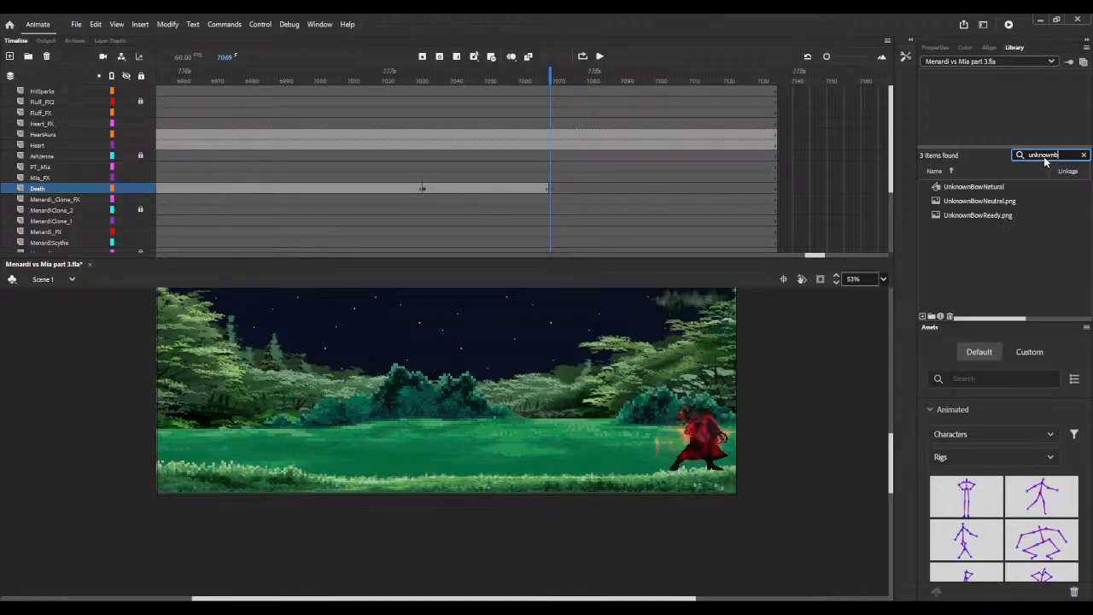
pyautogui.click(943, 216)
pyautogui.moveTo(944, 218); pyautogui.dragTo(194, 446)
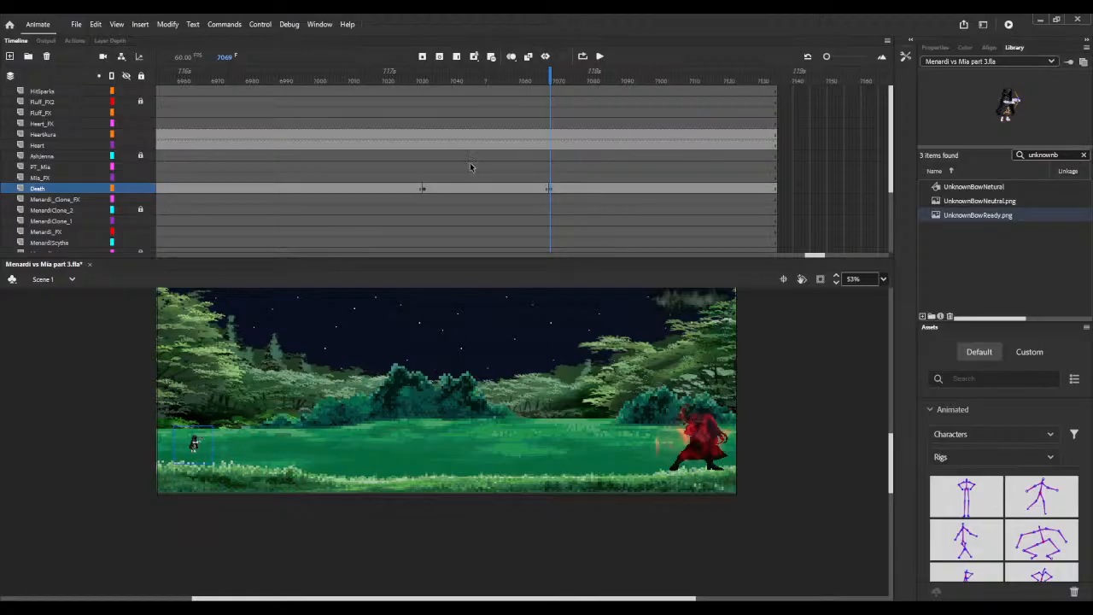
# Step: Break apart the placed bow-ready bitmap and convert it into a graphic symbol named UnknownBowREady
pyautogui.click(169, 23)
pyautogui.click(388, 122)
pyautogui.press('Return')
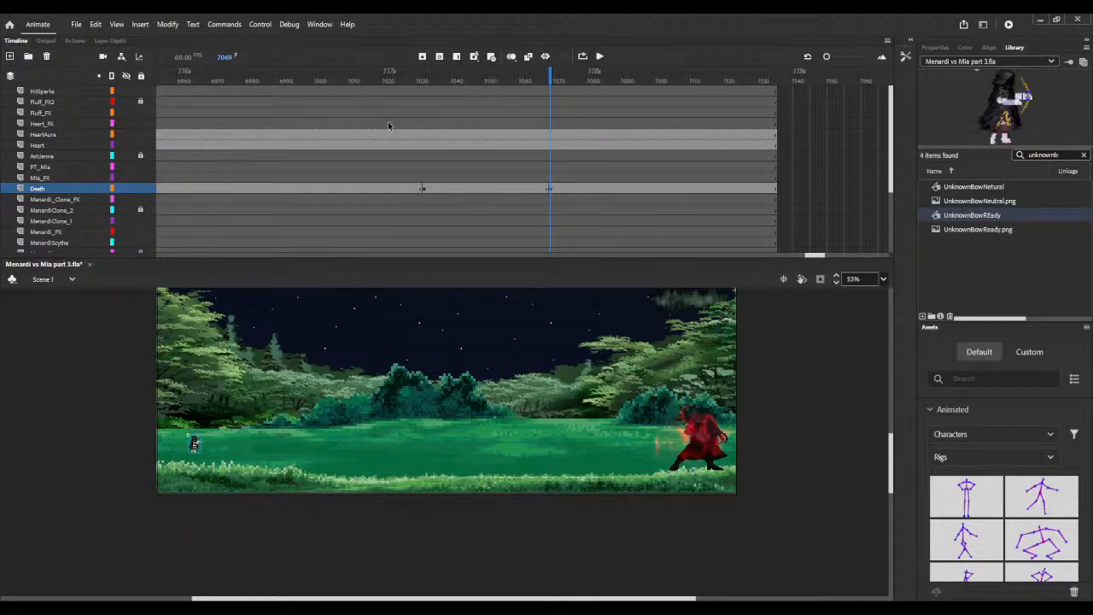
# Step: Check the size of the bow pose at frame 7032 and set the UnknownBowREady figure's width to 225 at frame 7069
pyautogui.click(423, 190)
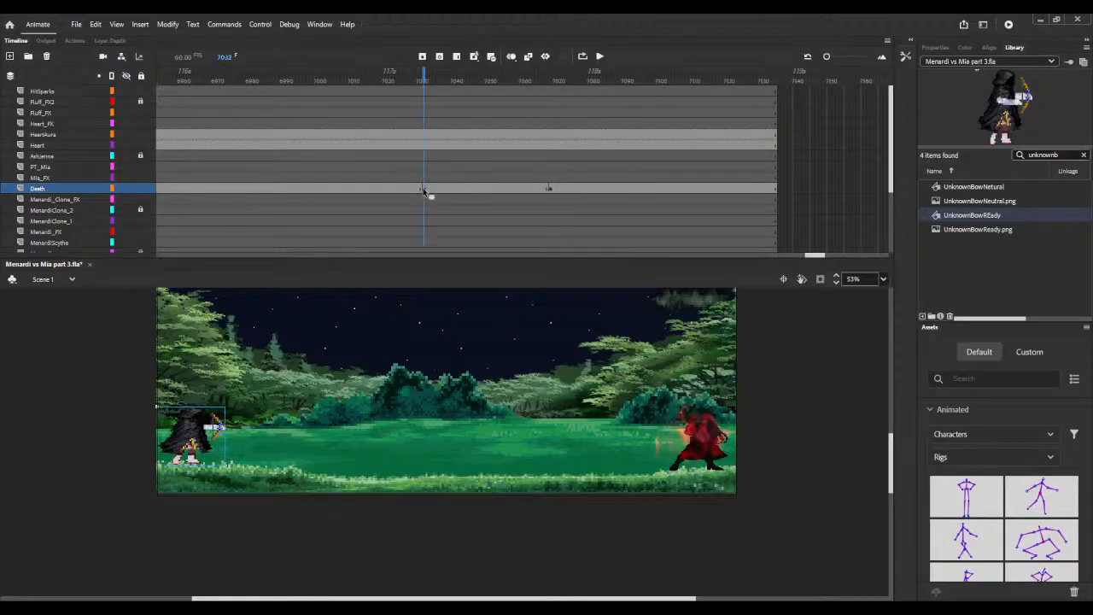
pyautogui.click(936, 48)
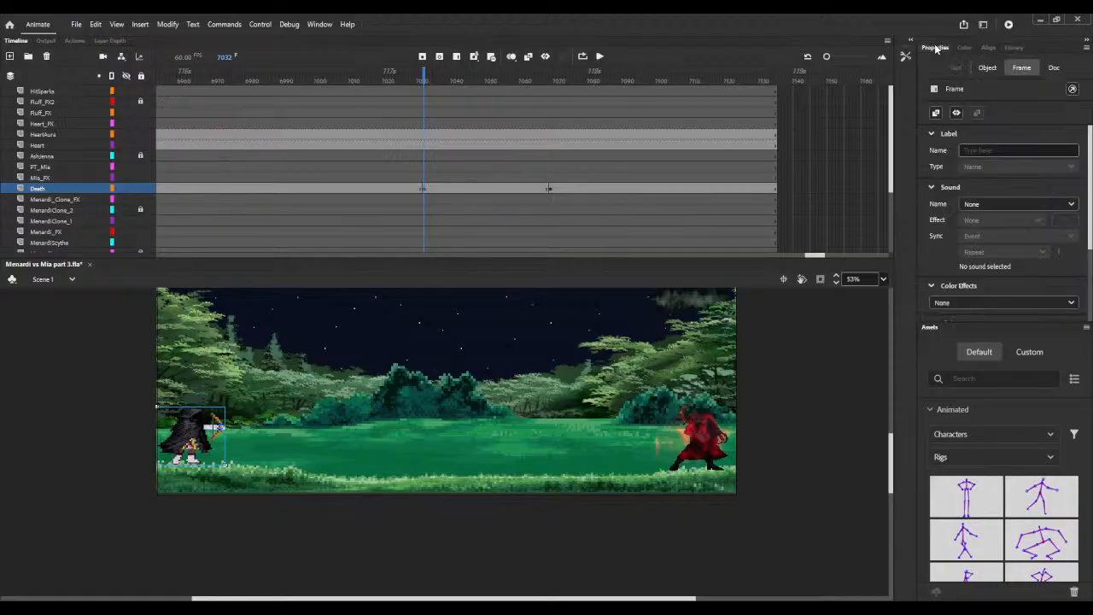
pyautogui.click(990, 69)
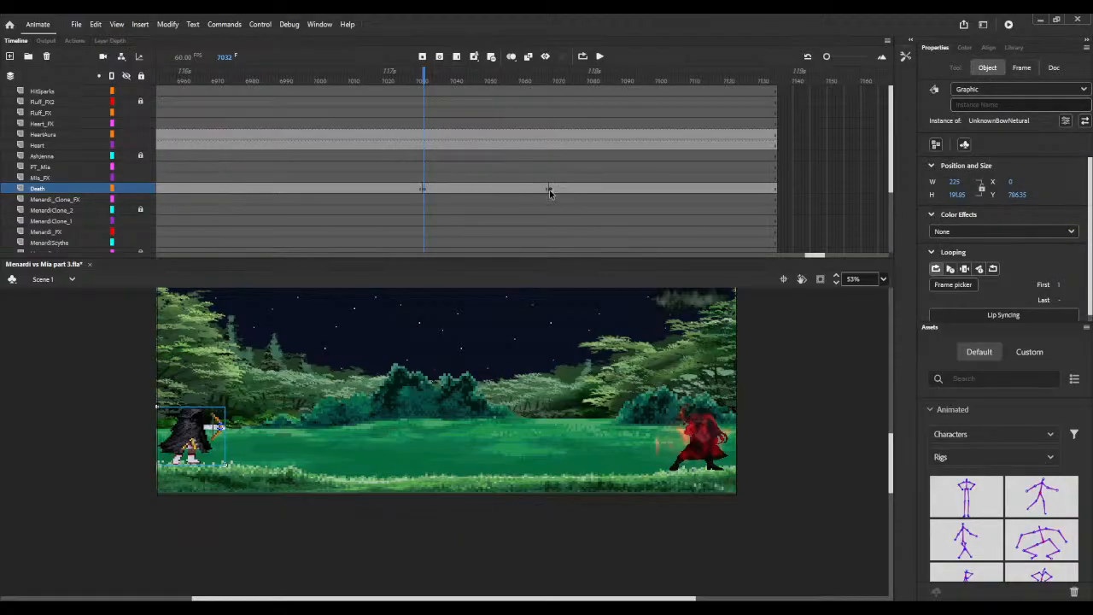
pyautogui.click(549, 188)
pyautogui.click(989, 69)
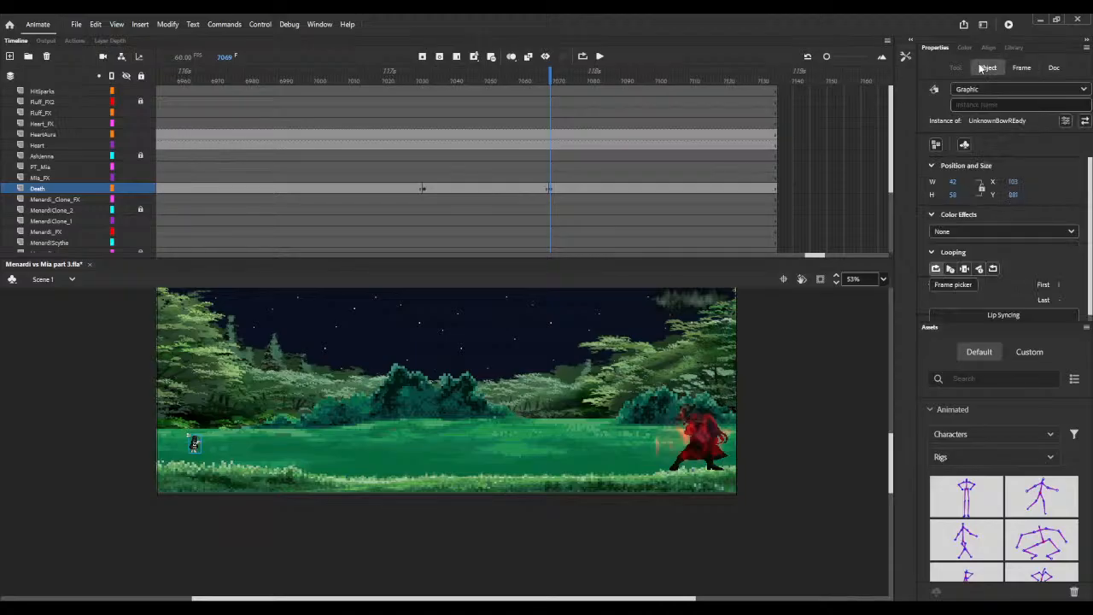
pyautogui.click(954, 183)
pyautogui.write('225')
pyautogui.press('Return')
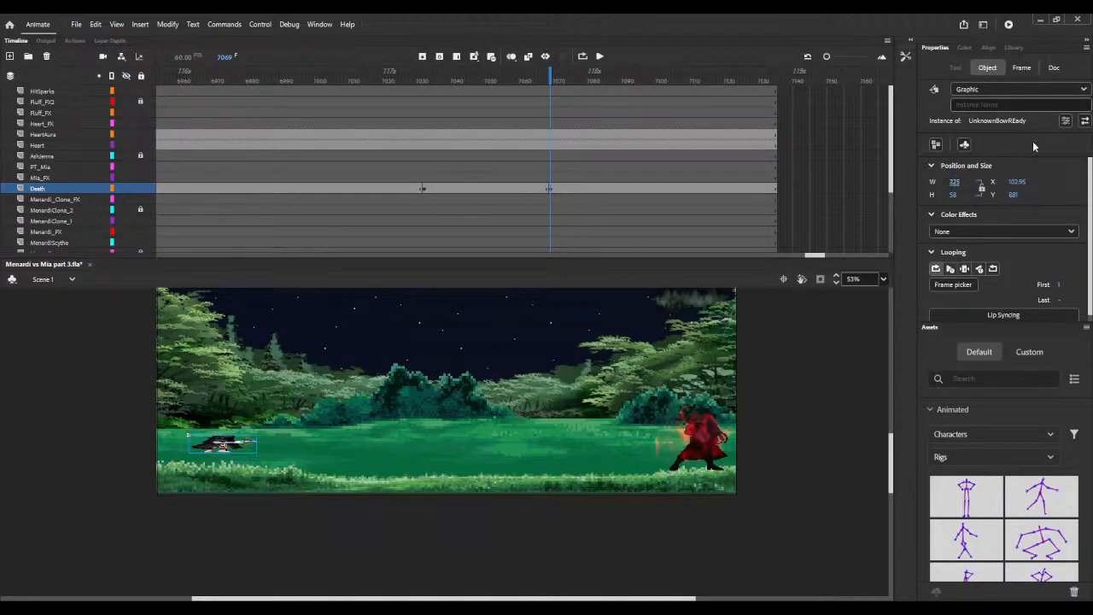
# Step: Recheck the frame 7032 pose's dimensions and set the UnknownBowREady figure's height to 191.85
pyautogui.click(424, 188)
pyautogui.click(989, 67)
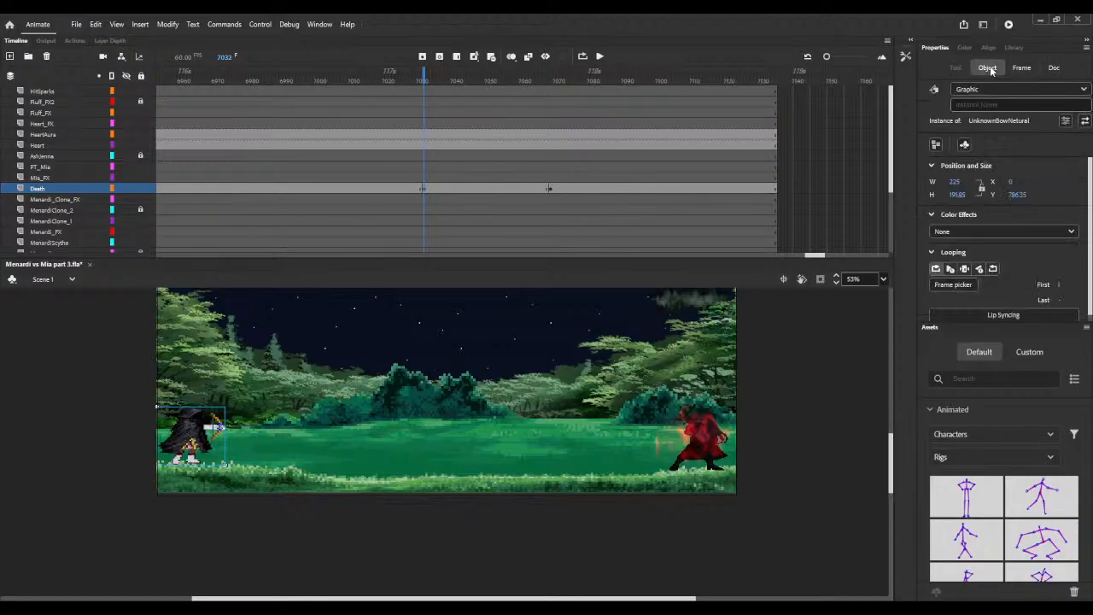
pyautogui.click(551, 187)
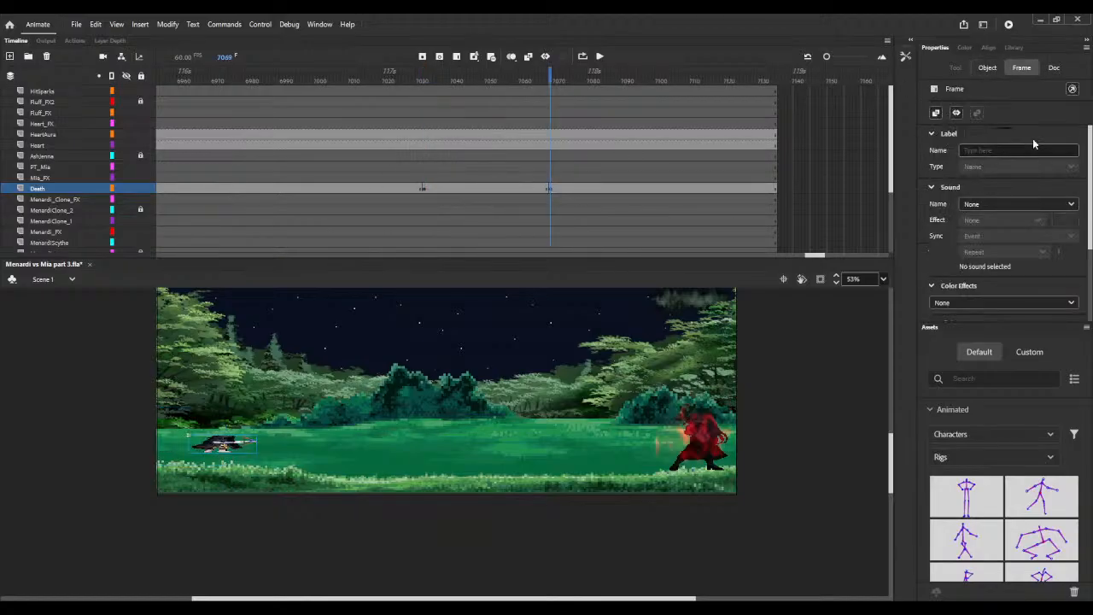
pyautogui.click(986, 68)
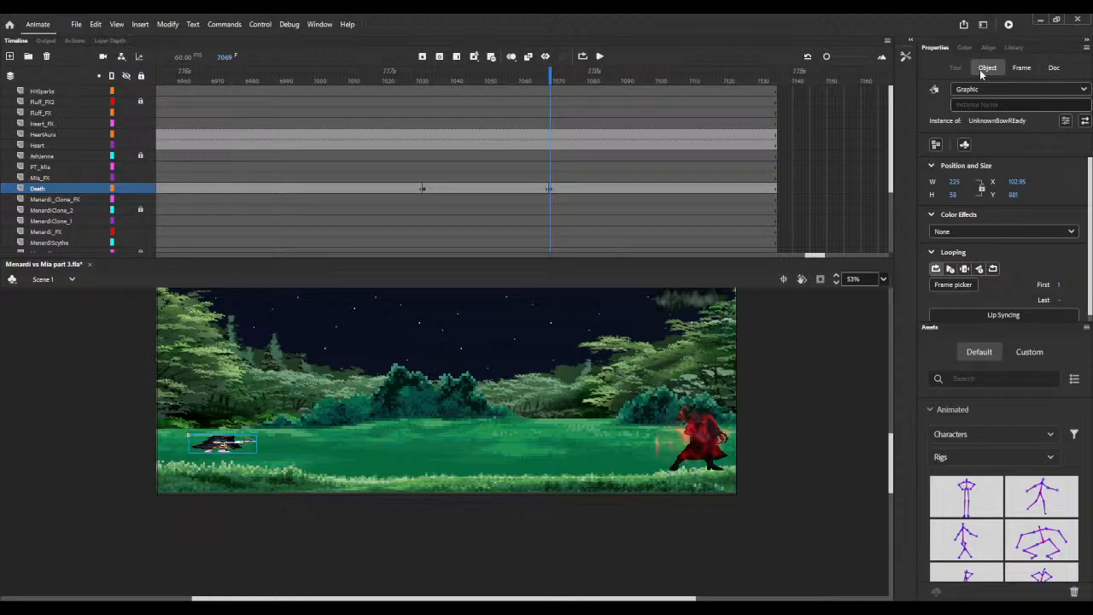
pyautogui.click(952, 195)
pyautogui.write('191.85')
pyautogui.click(1065, 154)
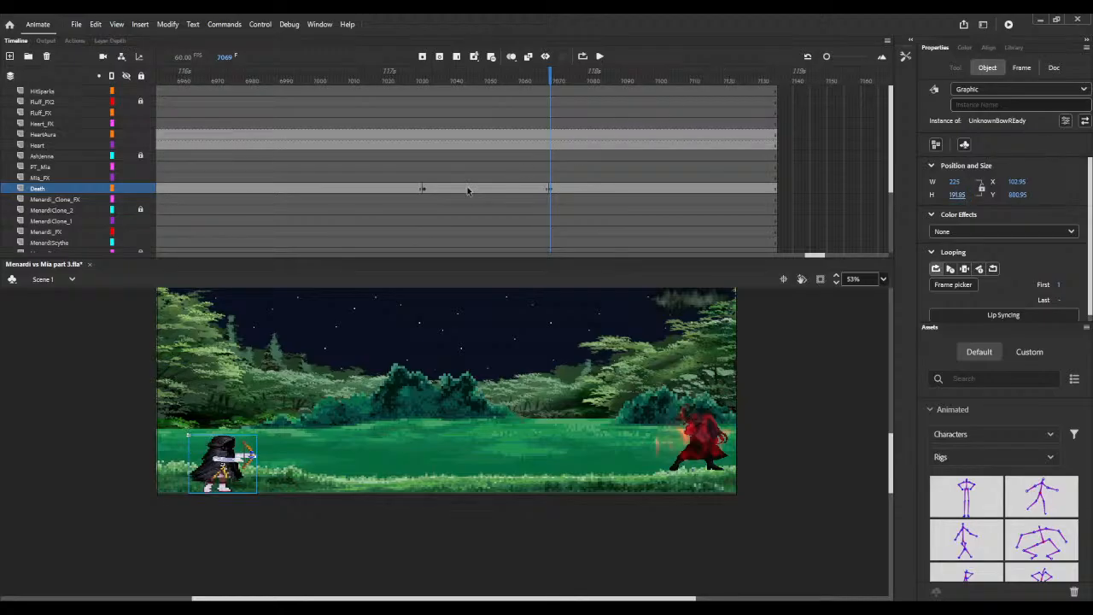
# Step: Align the UnknownBowREady figure with the previous bow pose at X 0 and Y 786.35, and save the document
pyautogui.click(424, 189)
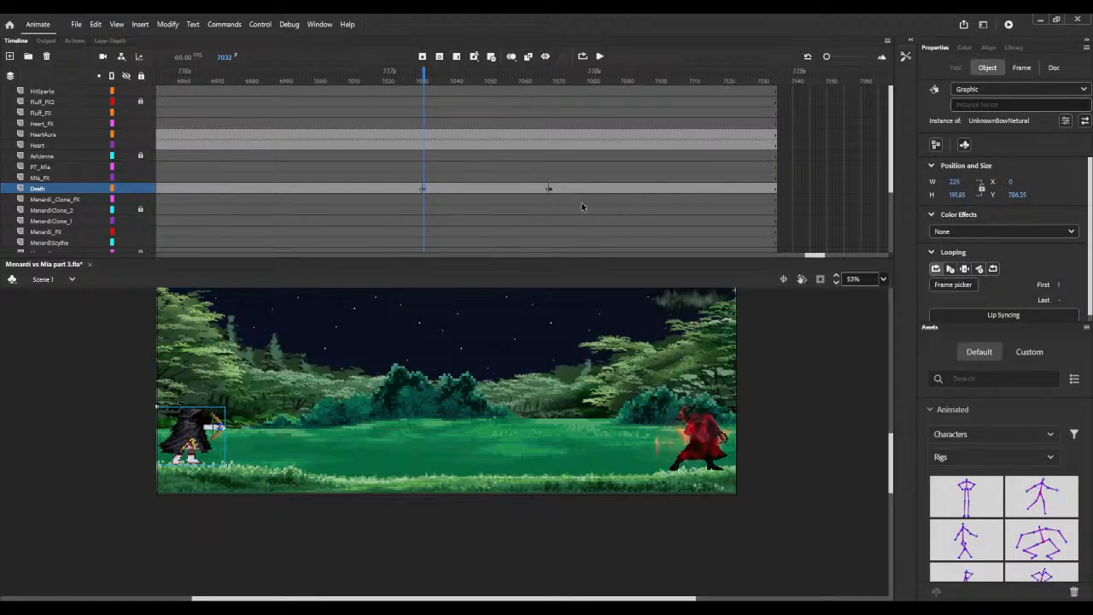
pyautogui.click(548, 189)
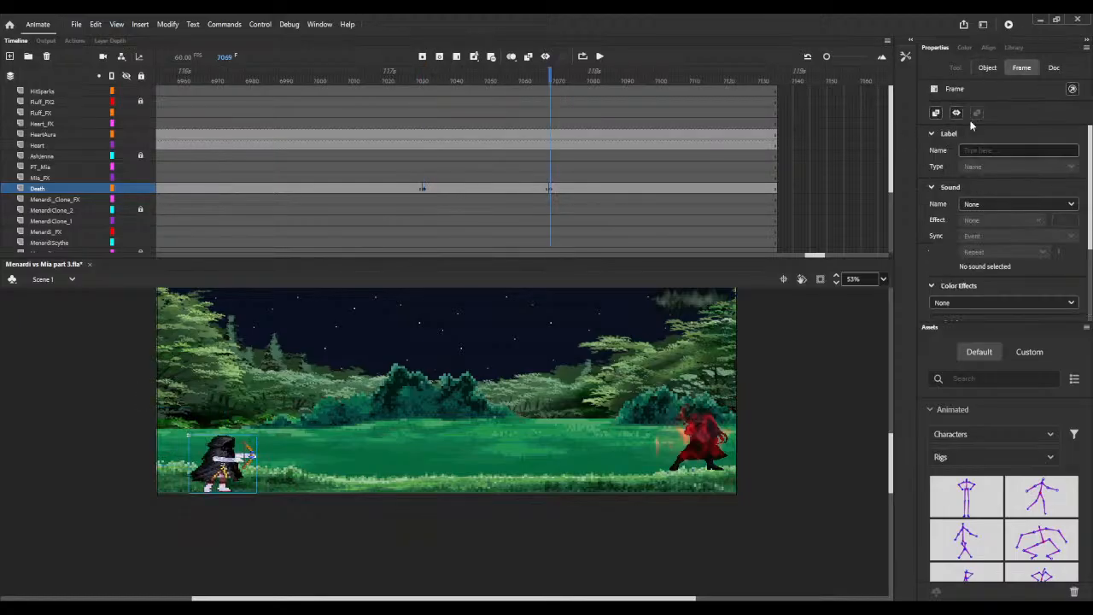
pyautogui.click(988, 67)
pyautogui.click(1017, 195)
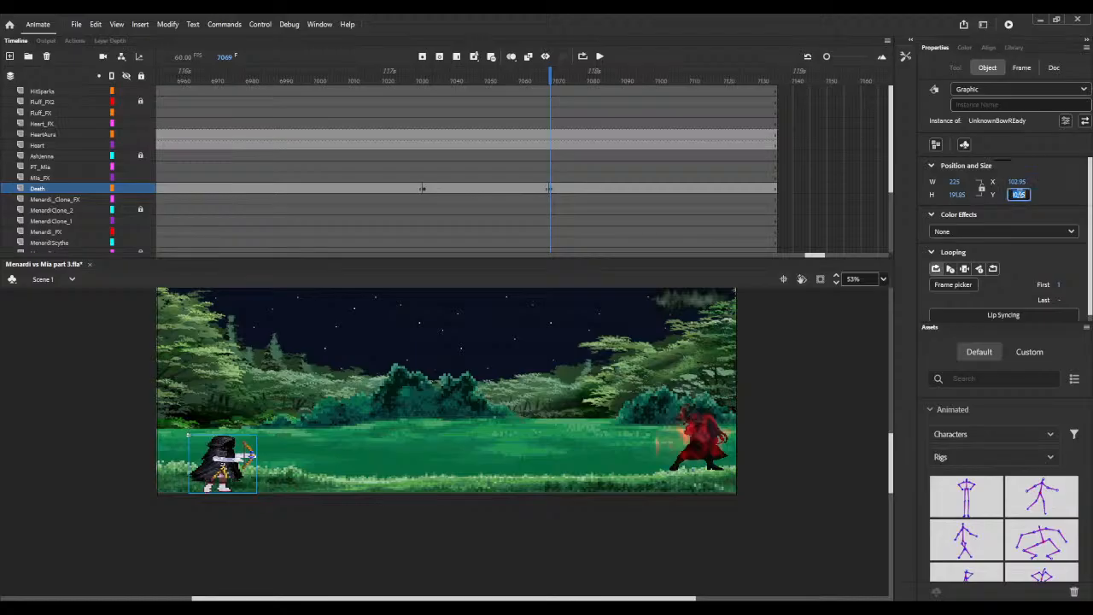
pyautogui.write('1635')
pyautogui.press('Return')
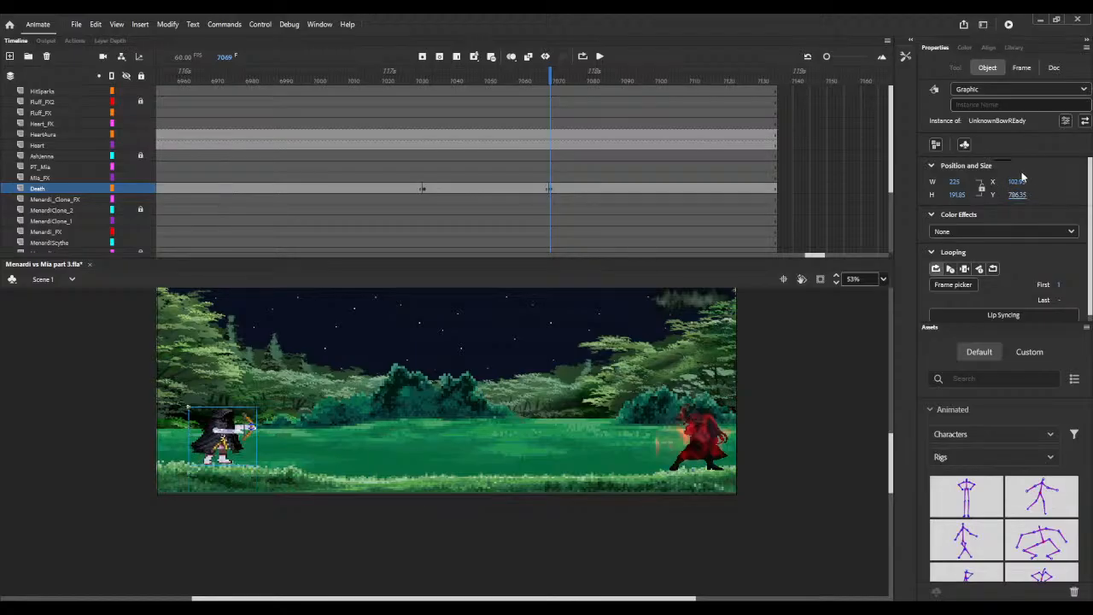
pyautogui.click(1018, 181)
pyautogui.write('0')
pyautogui.press('Return')
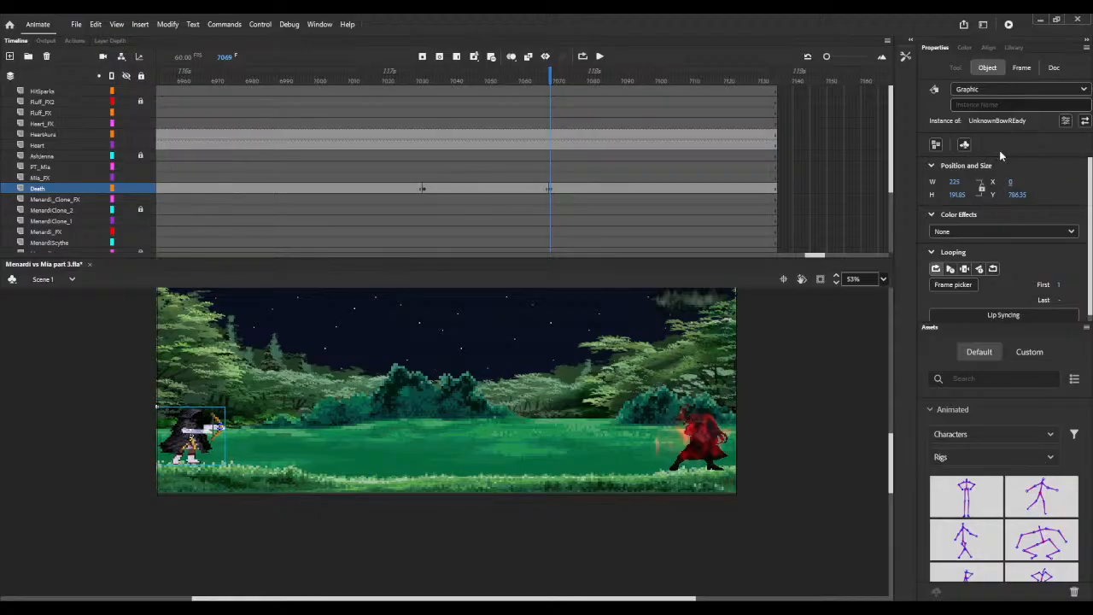
pyautogui.hotkey('ctrl', 's')
# Step: Preview the change between the bow poses and end the bow-ready pose with a blank keyframe at frame 7088 on the Death layer
pyautogui.moveTo(412, 77); pyautogui.dragTo(582, 81)
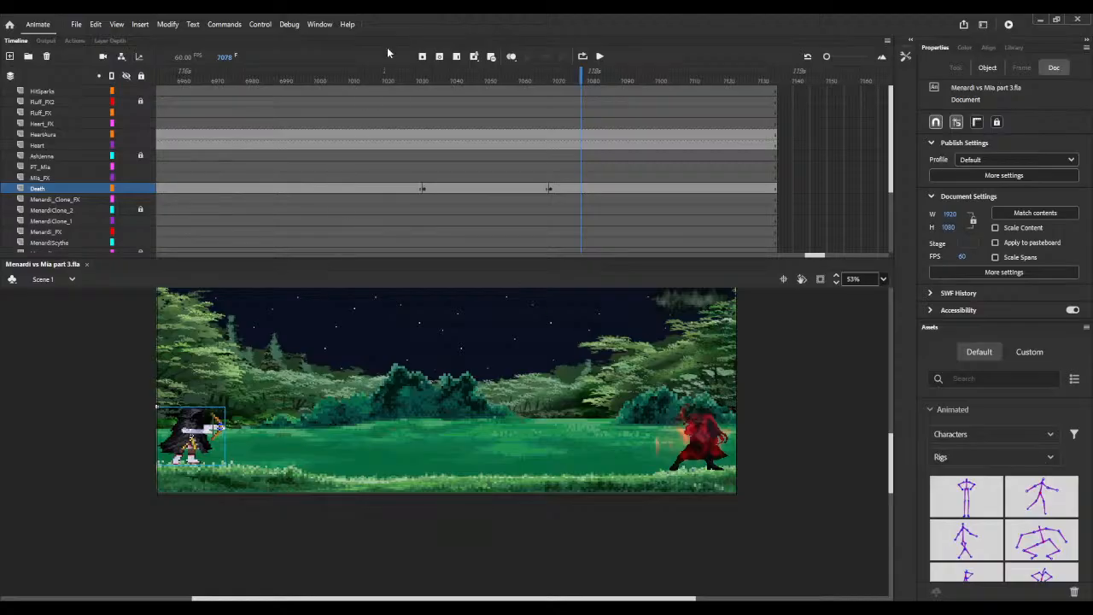
pyautogui.moveTo(406, 72); pyautogui.dragTo(615, 105)
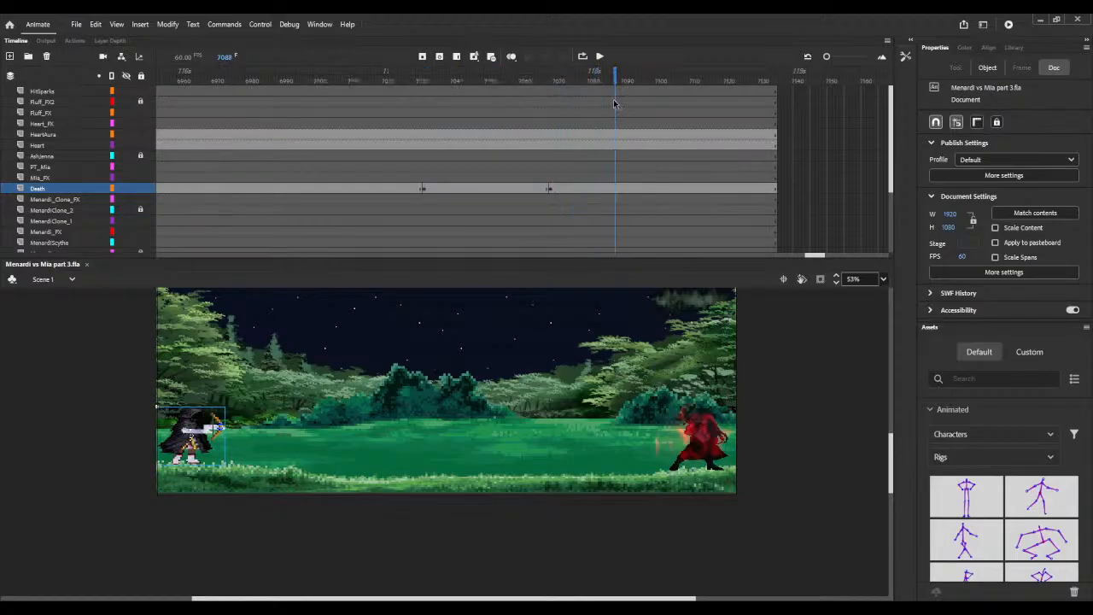
pyautogui.click(615, 190)
pyautogui.click(615, 190)
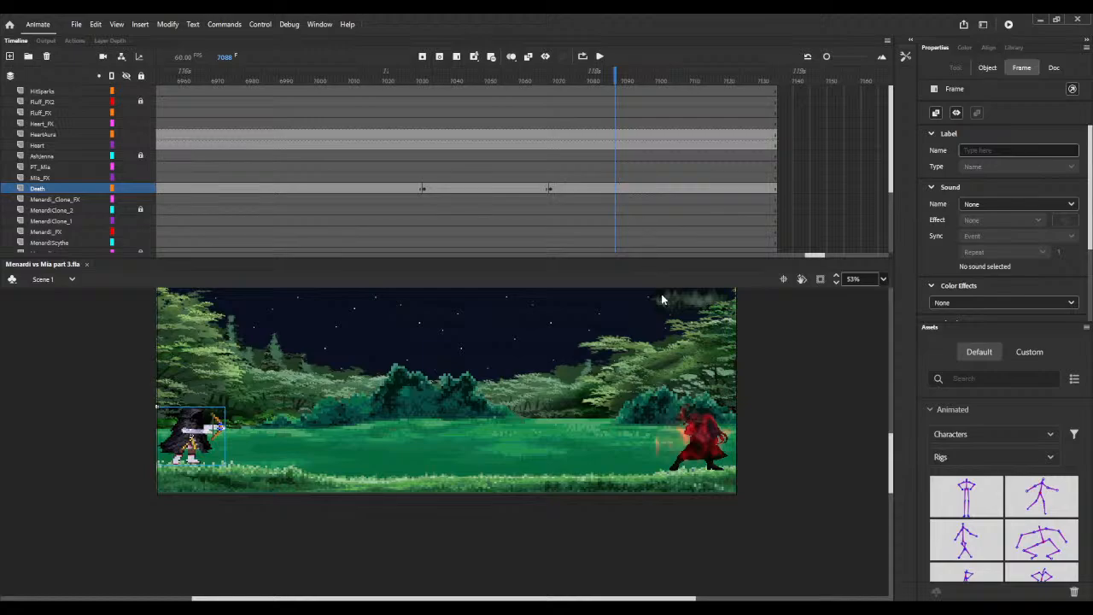
pyautogui.press('F7')
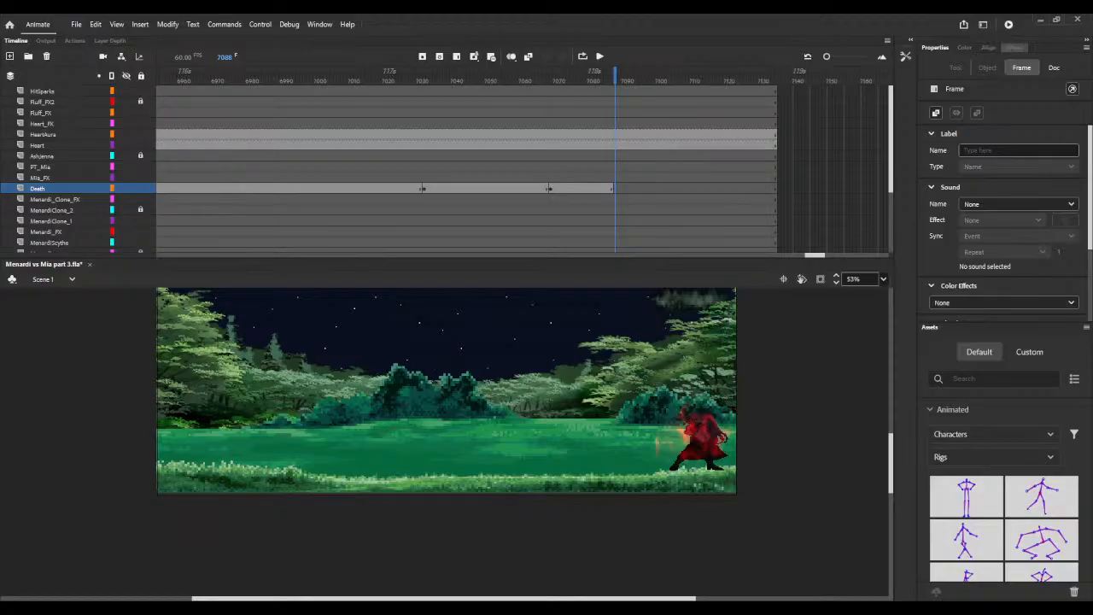
# Step: Clear the library search and place UnknownBowReadyToFire.png on the grass opposite the red figure at frame 7088
pyautogui.click(1016, 48)
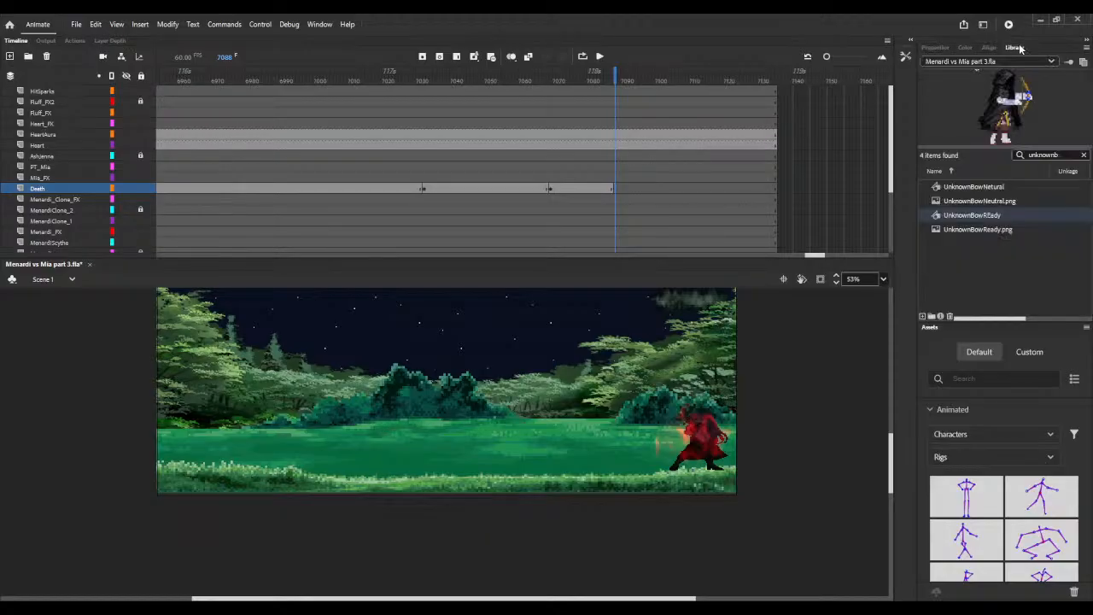
pyautogui.click(1082, 155)
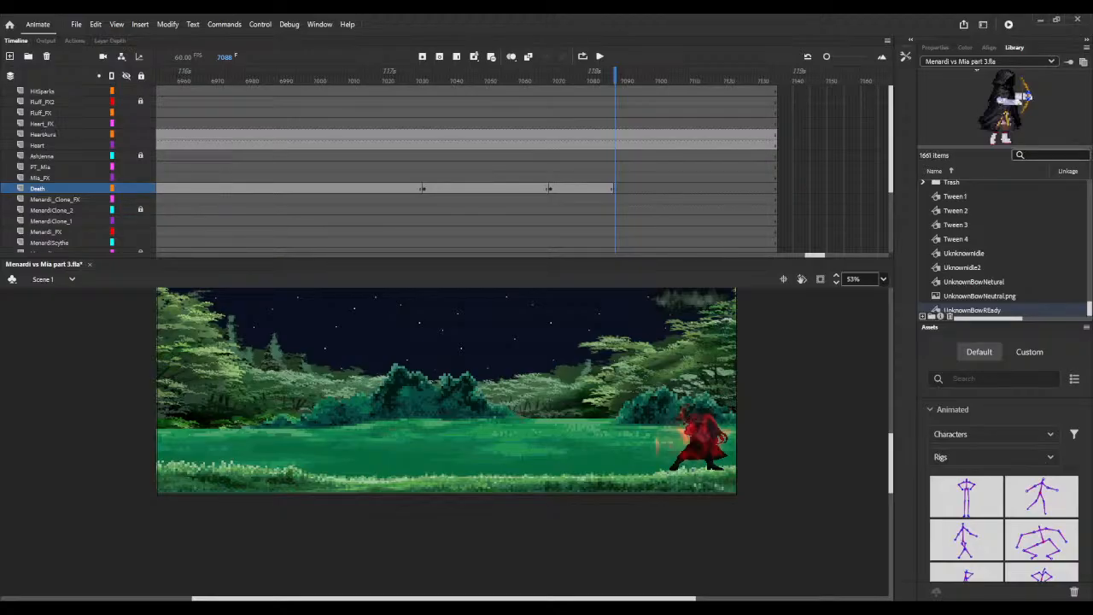
pyautogui.click(1055, 153)
pyautogui.click(982, 287)
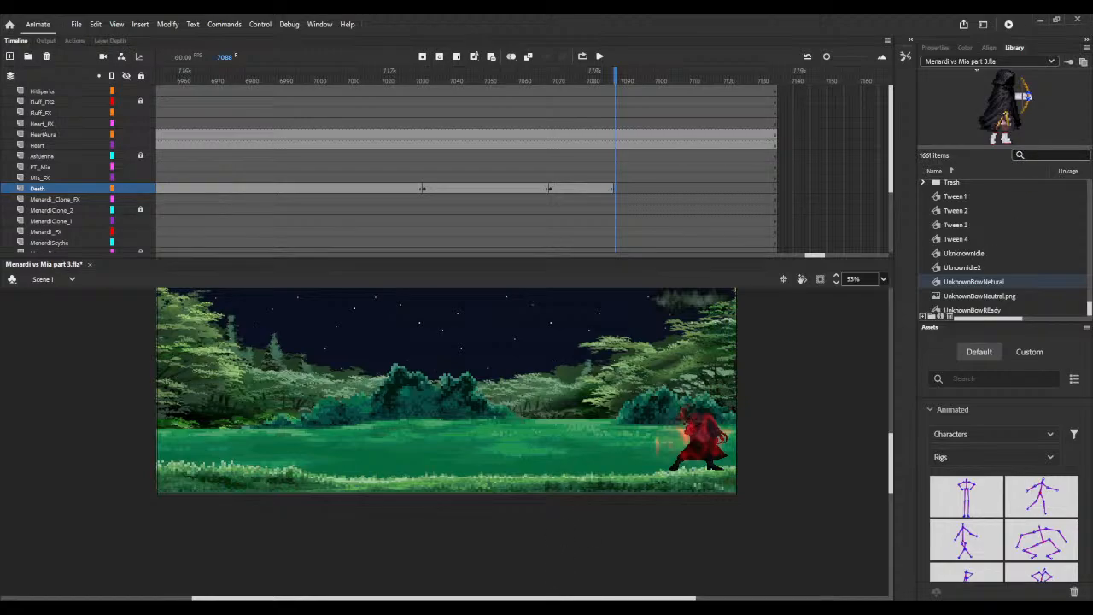
pyautogui.scroll(-1, 1026, 261)
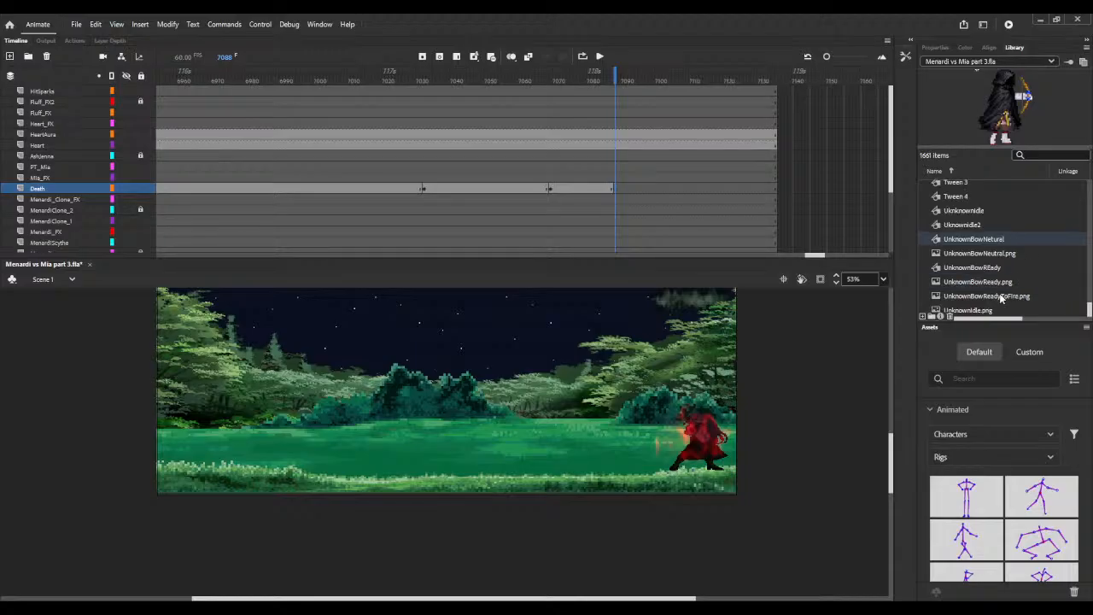
pyautogui.click(1003, 296)
pyautogui.click(1037, 154)
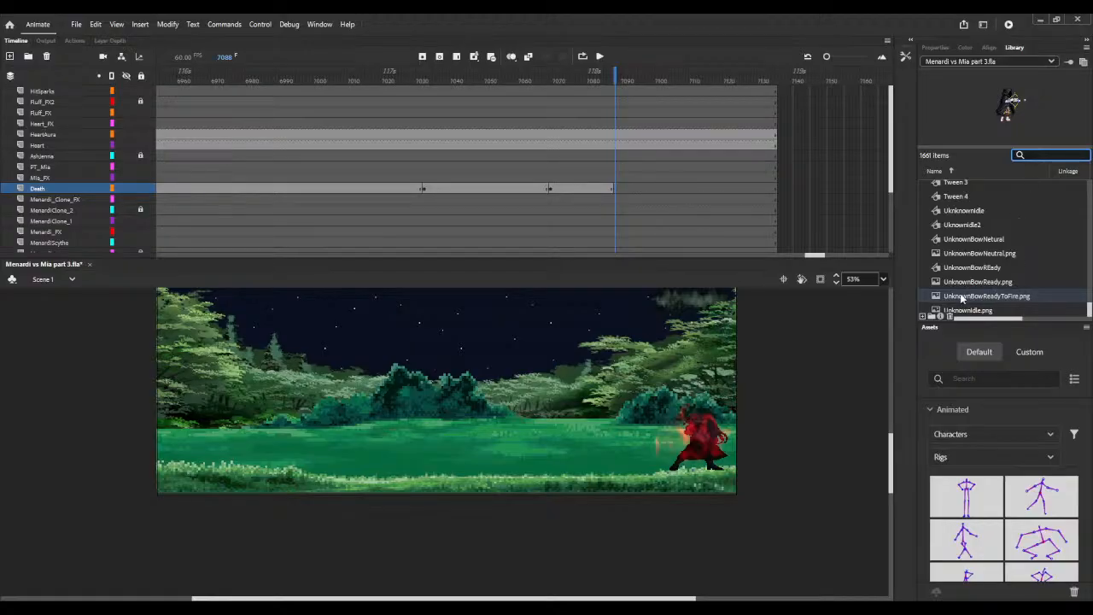
pyautogui.moveTo(961, 296); pyautogui.dragTo(209, 450)
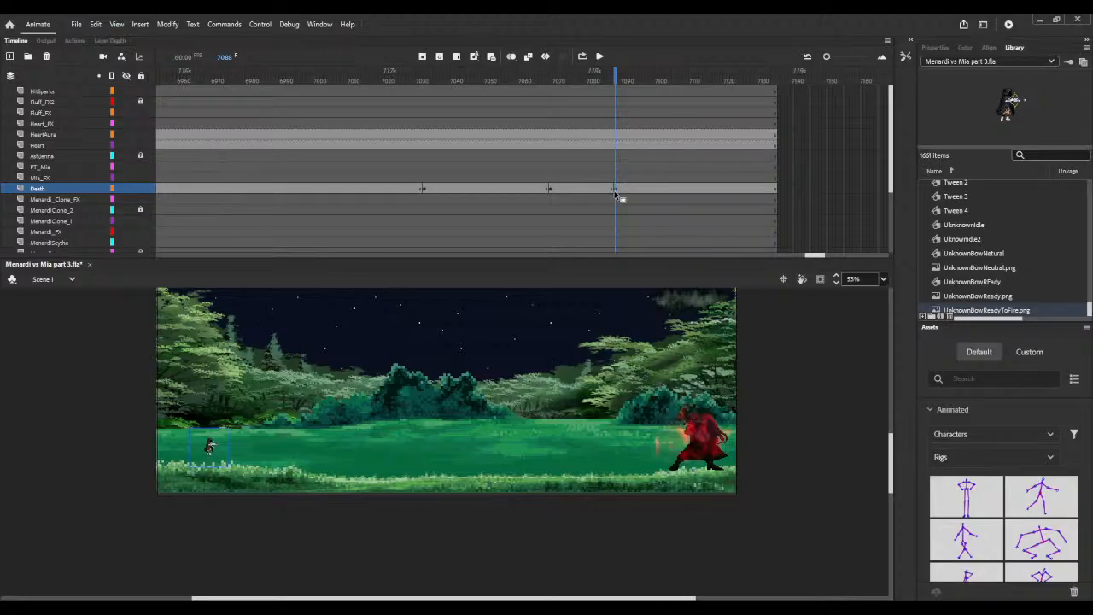
# Step: Break apart the placed ready-to-fire bitmap and convert it into a graphic symbol named UnknownBowReadyFire
pyautogui.click(934, 47)
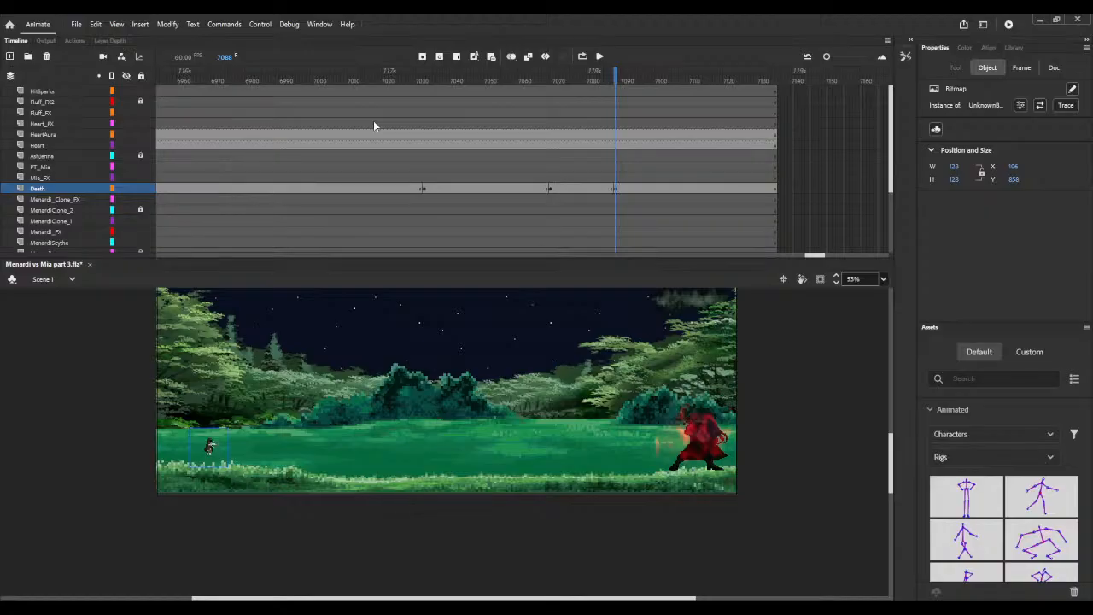
pyautogui.hotkey('ctrl', 'b')
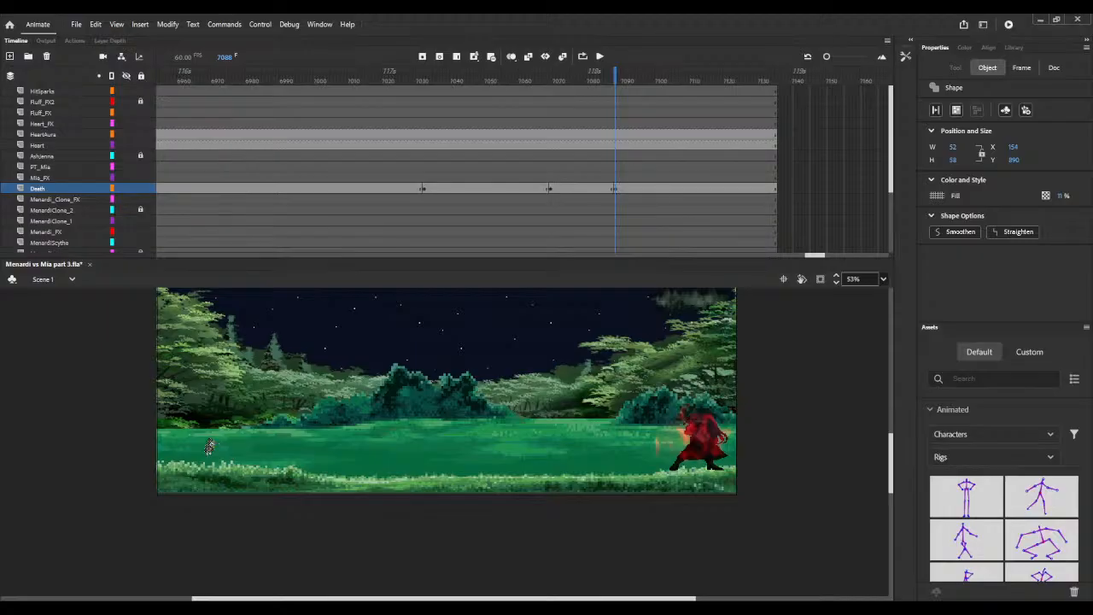
pyautogui.click(208, 446)
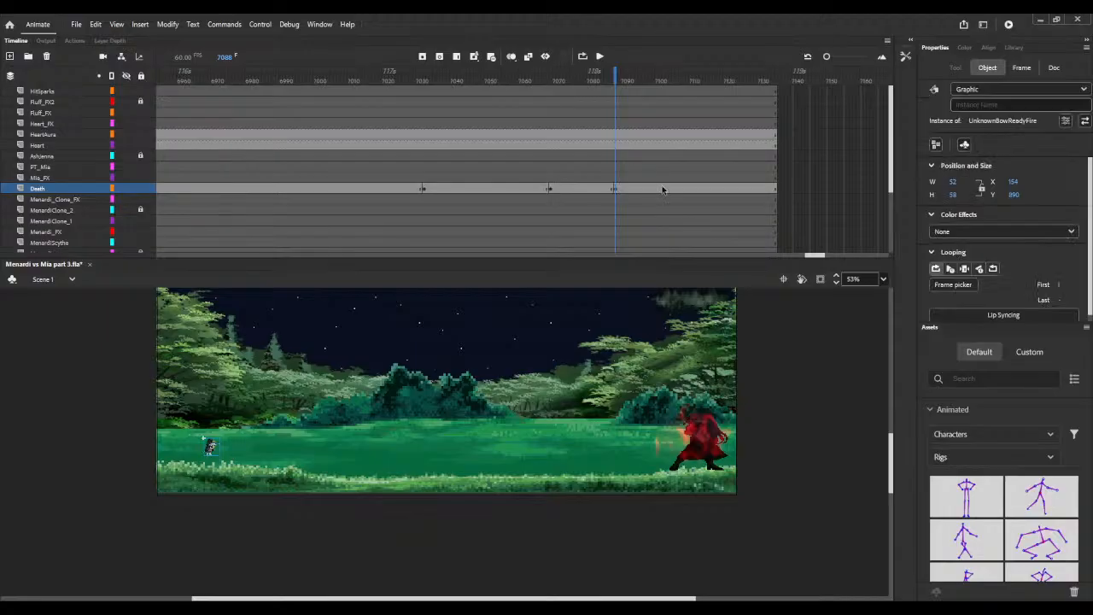
# Step: Resize the UnknownBowReadyFire figure to a width of 225 and a height of 191.85
pyautogui.click(950, 184)
pyautogui.write('225')
pyautogui.click(957, 194)
pyautogui.write('19')
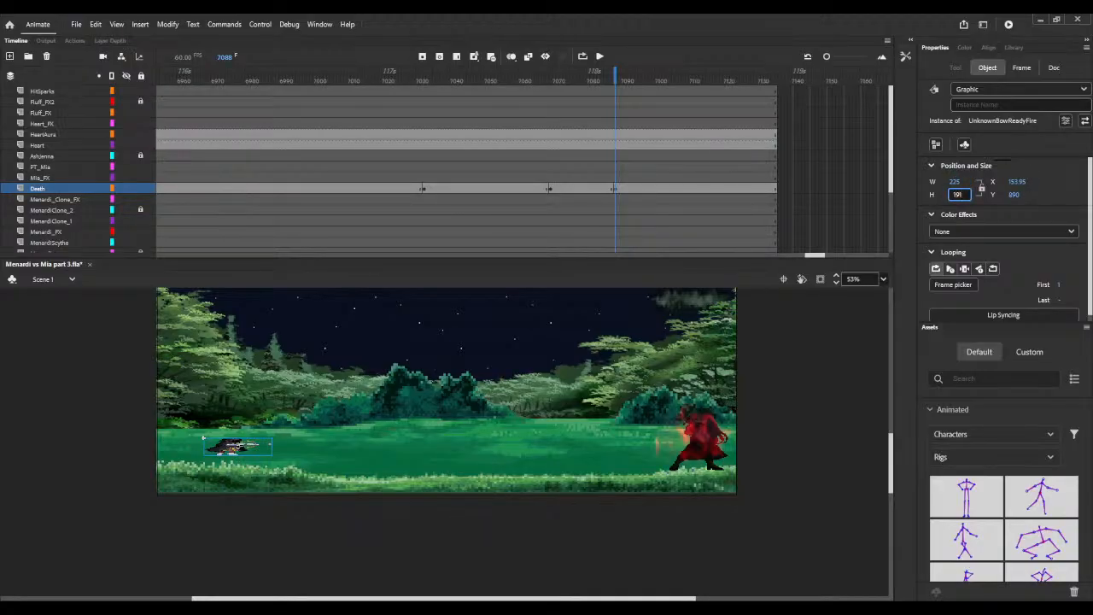
pyautogui.write('1.85')
# Step: Position the UnknownBowReadyFire figure at X 0 and Y 786.35, matching the bow-ready pose at the previous keyframe
pyautogui.click(1018, 194)
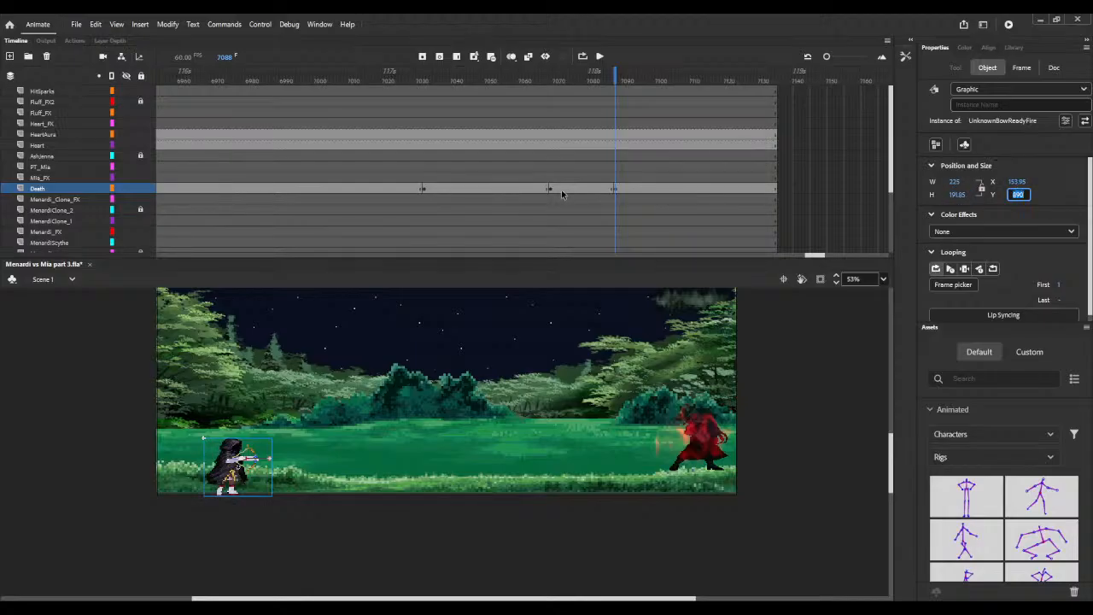
pyautogui.click(549, 190)
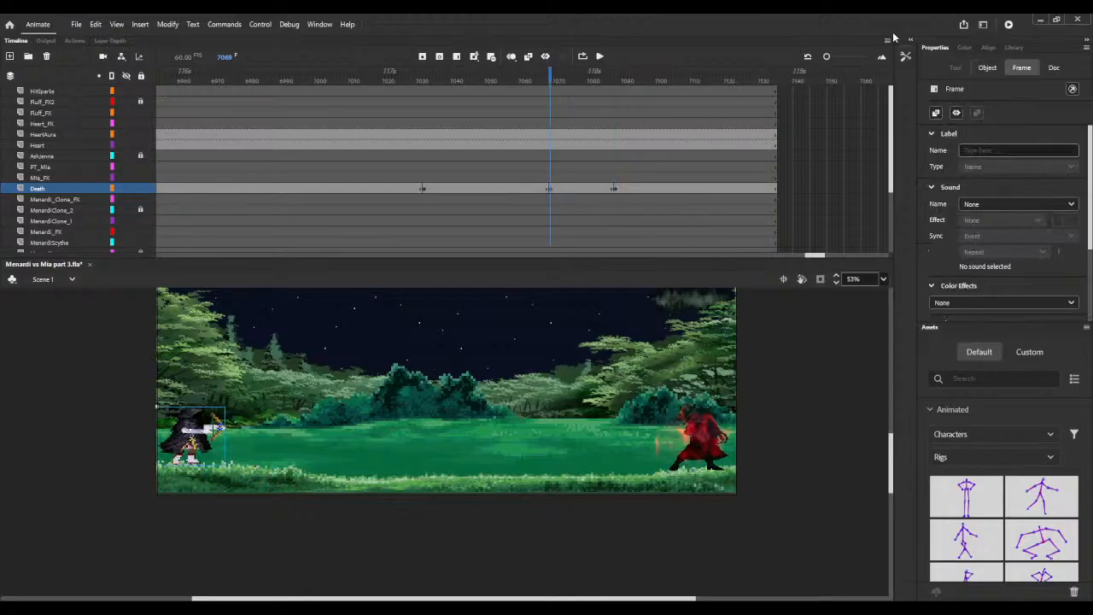
pyautogui.click(996, 69)
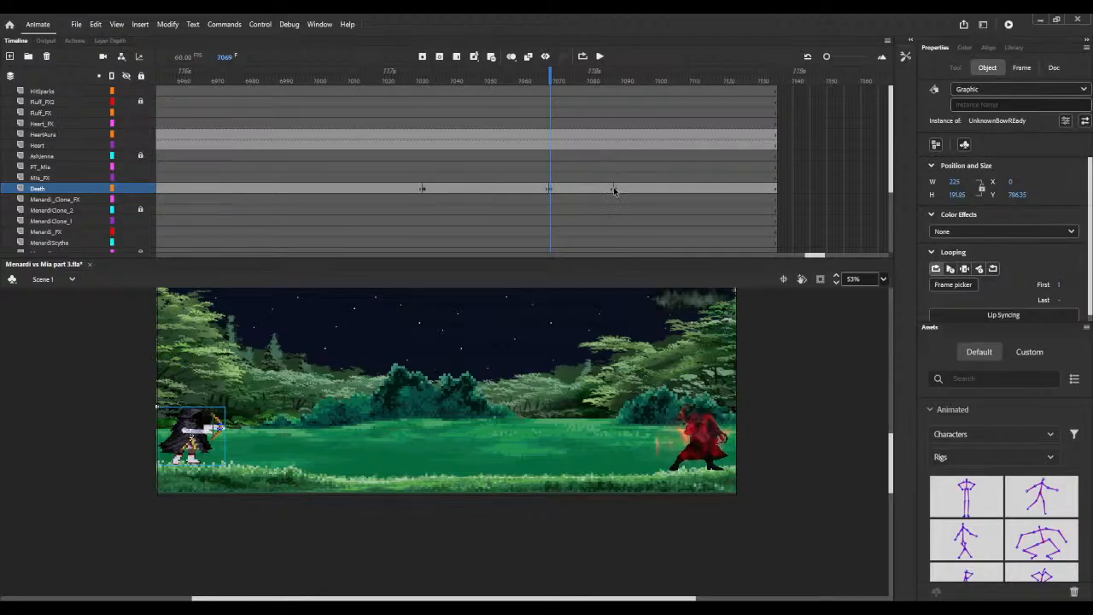
pyautogui.click(614, 189)
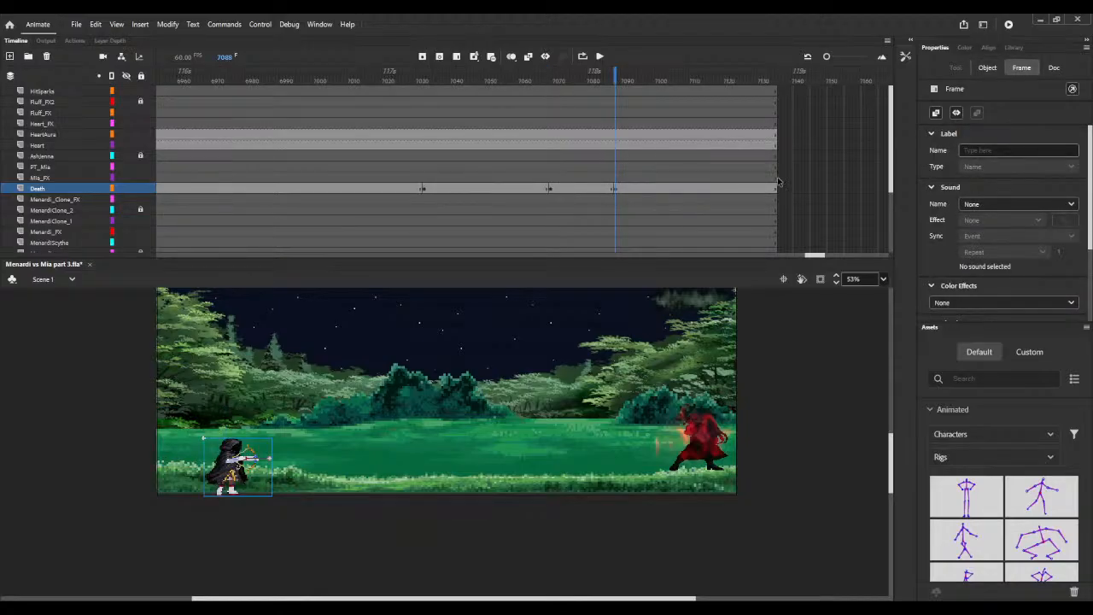
pyautogui.click(996, 68)
pyautogui.click(1015, 195)
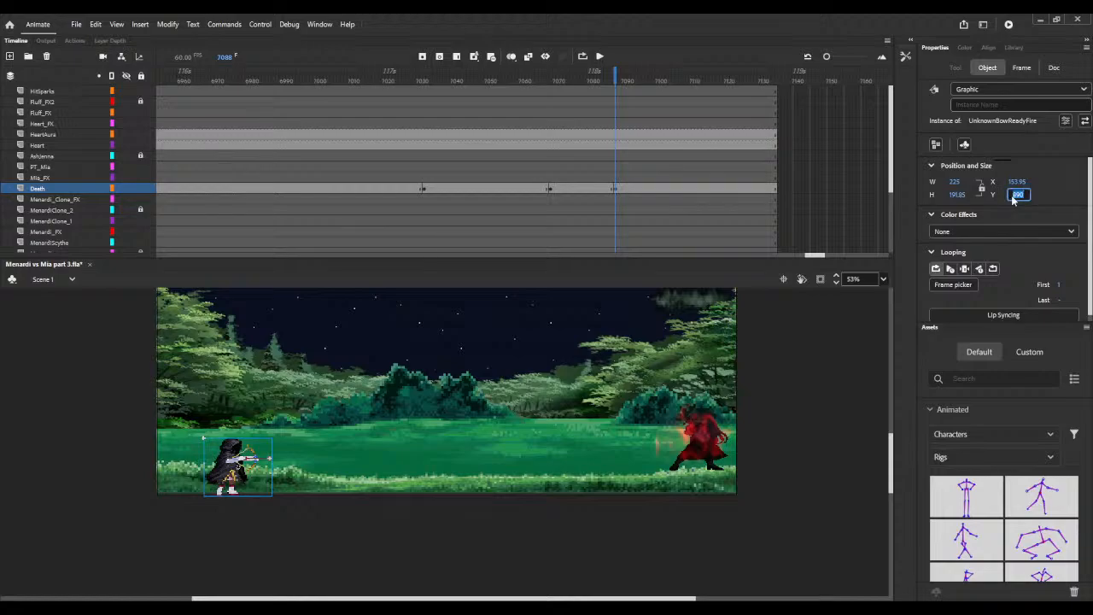
pyautogui.write('78')
pyautogui.write('6.35')
pyautogui.click(1019, 180)
pyautogui.write('0')
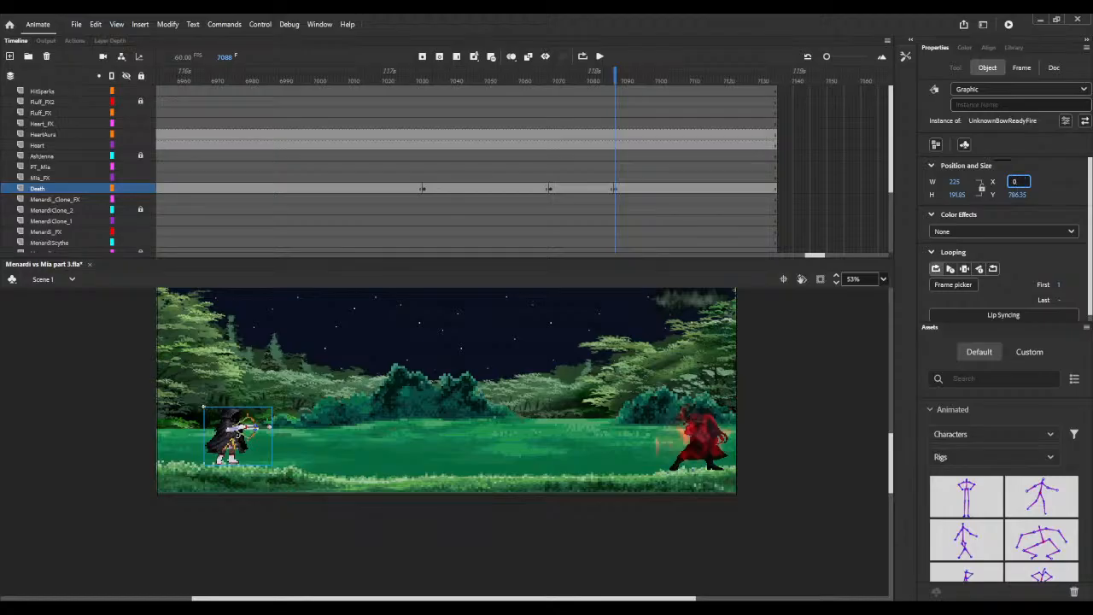
pyautogui.click(1053, 167)
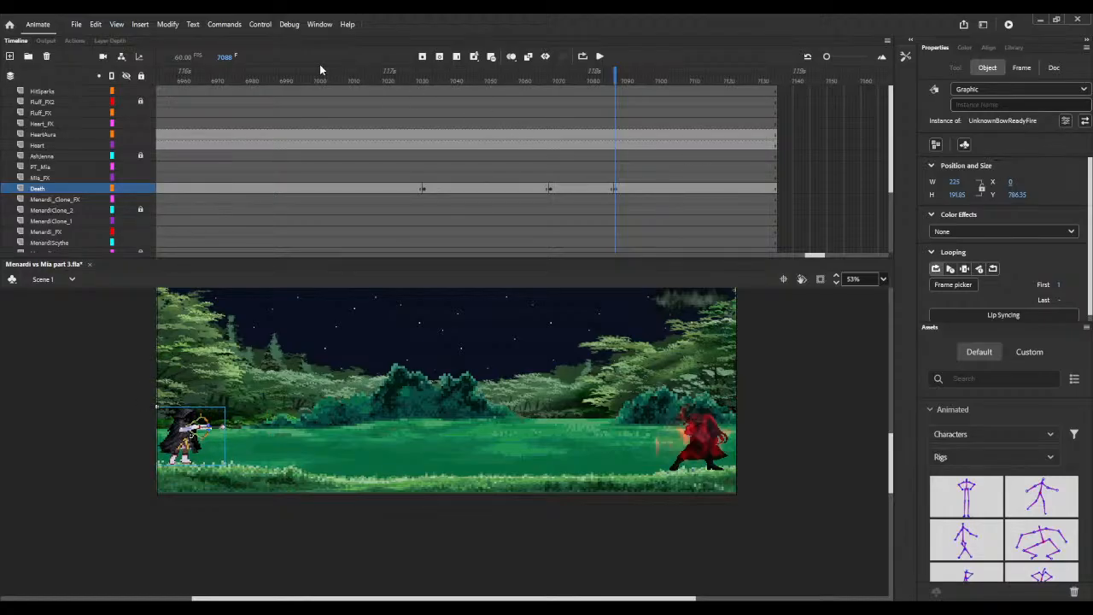
# Step: Widen the ready-to-fire figure to 279 and compare it with the previous bow pose using onion skinning and scrubbing
pyautogui.click(240, 76)
pyautogui.moveTo(242, 75); pyautogui.dragTo(621, 90)
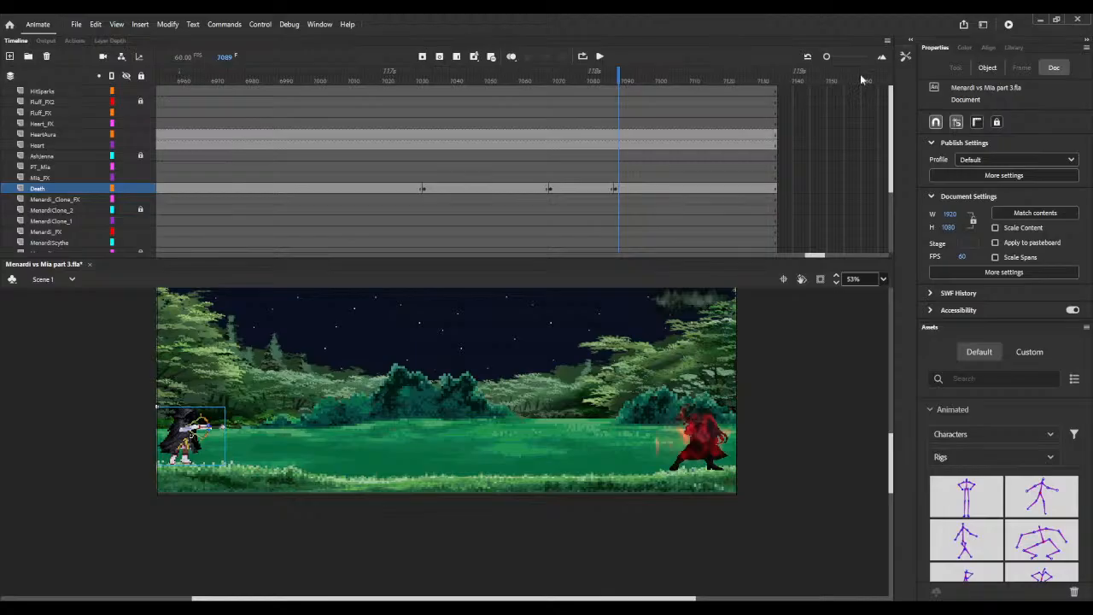
pyautogui.click(837, 277)
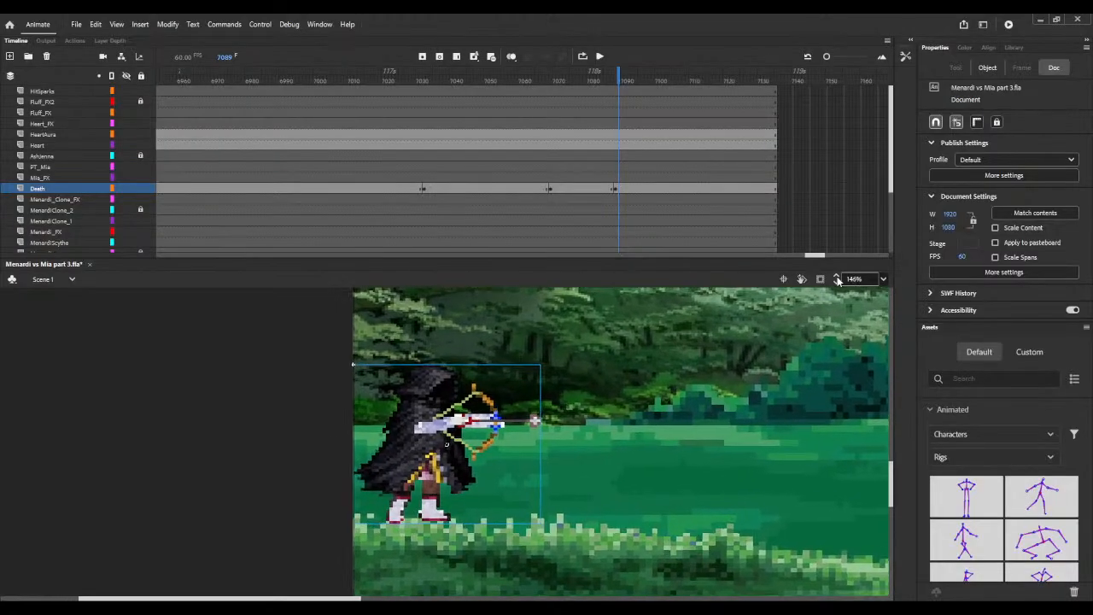
pyautogui.click(510, 57)
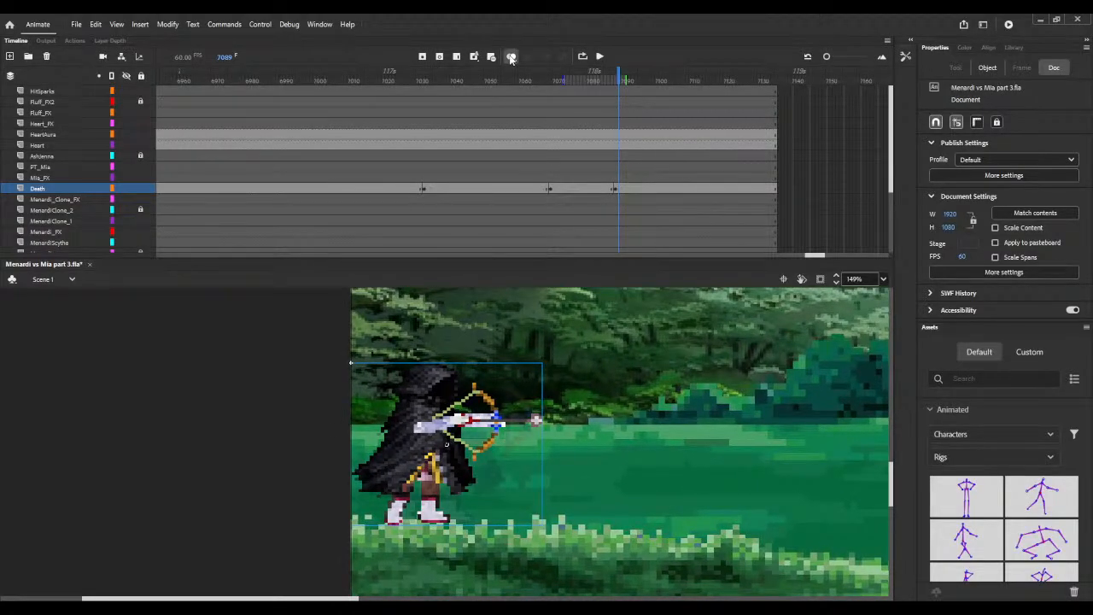
pyautogui.click(986, 67)
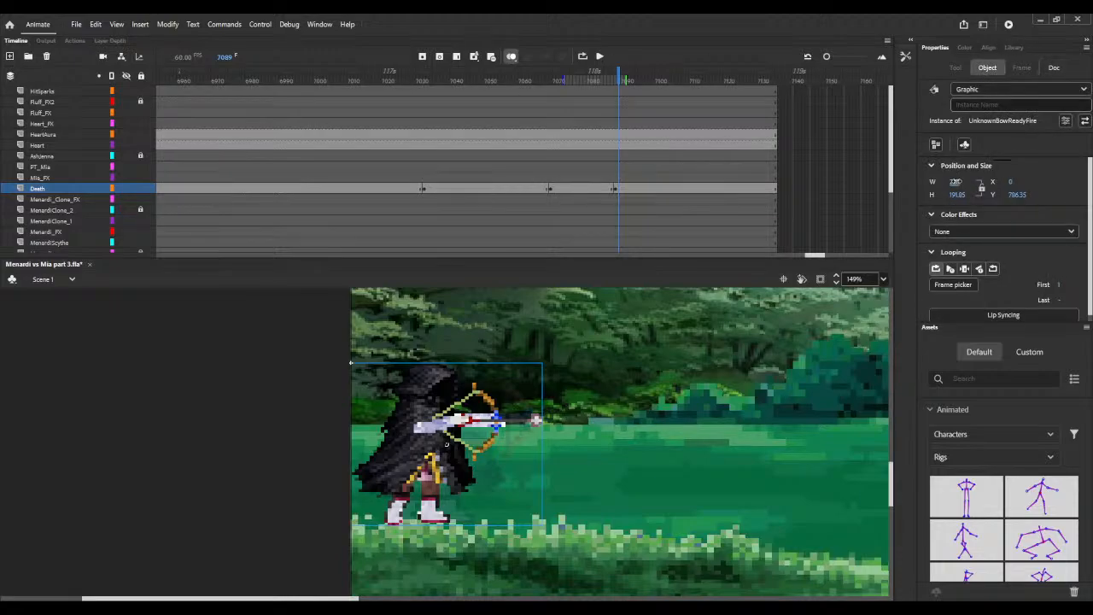
pyautogui.moveTo(954, 181); pyautogui.dragTo(969, 181)
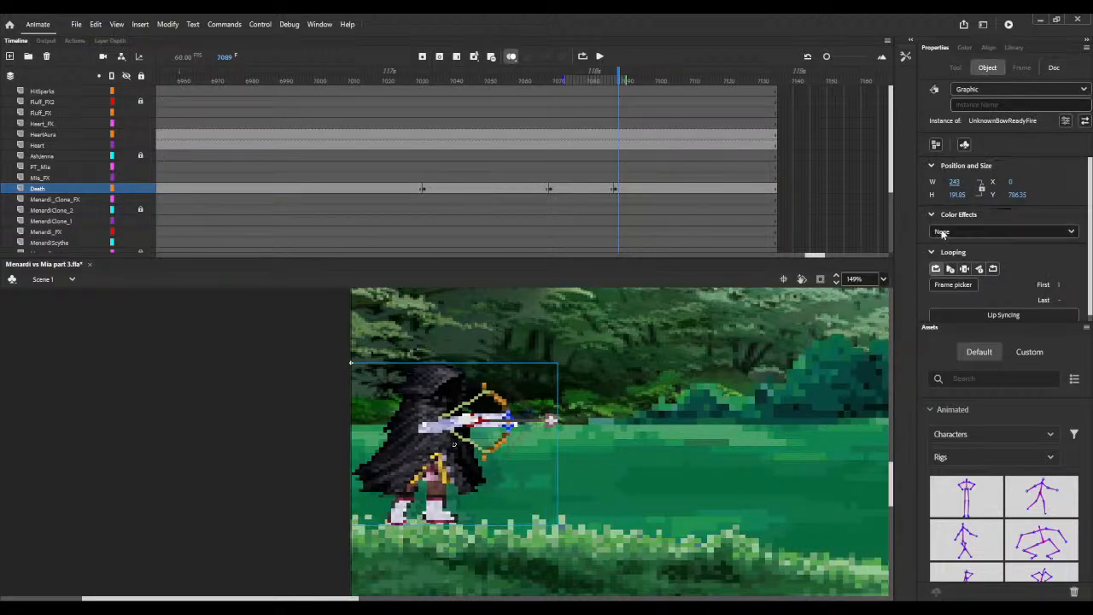
pyautogui.click(836, 278)
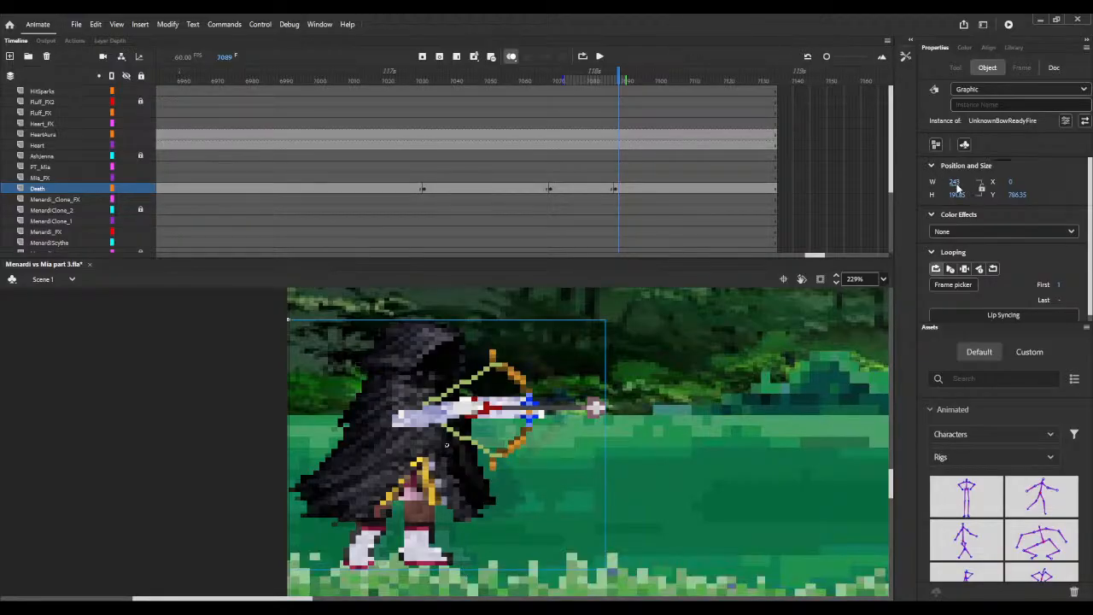
pyautogui.moveTo(954, 182); pyautogui.dragTo(976, 181)
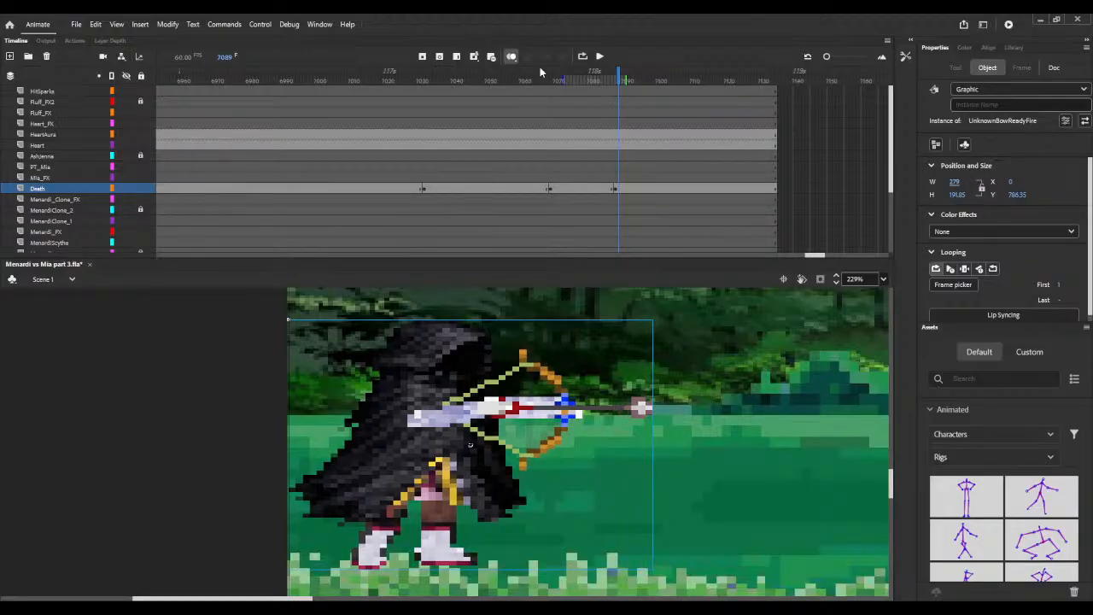
pyautogui.moveTo(545, 80)
pyautogui.mouseDown()
pyautogui.moveTo(664, 79)
pyautogui.moveTo(463, 78)
pyautogui.moveTo(705, 92)
pyautogui.moveTo(453, 88)
pyautogui.moveTo(612, 107)
pyautogui.moveTo(500, 116)
pyautogui.moveTo(587, 116)
pyautogui.moveTo(521, 122)
pyautogui.moveTo(504, 121)
pyautogui.moveTo(538, 120)
pyautogui.moveTo(411, 111)
pyautogui.moveTo(694, 122)
pyautogui.moveTo(556, 119)
pyautogui.moveTo(649, 118)
pyautogui.mouseUp()
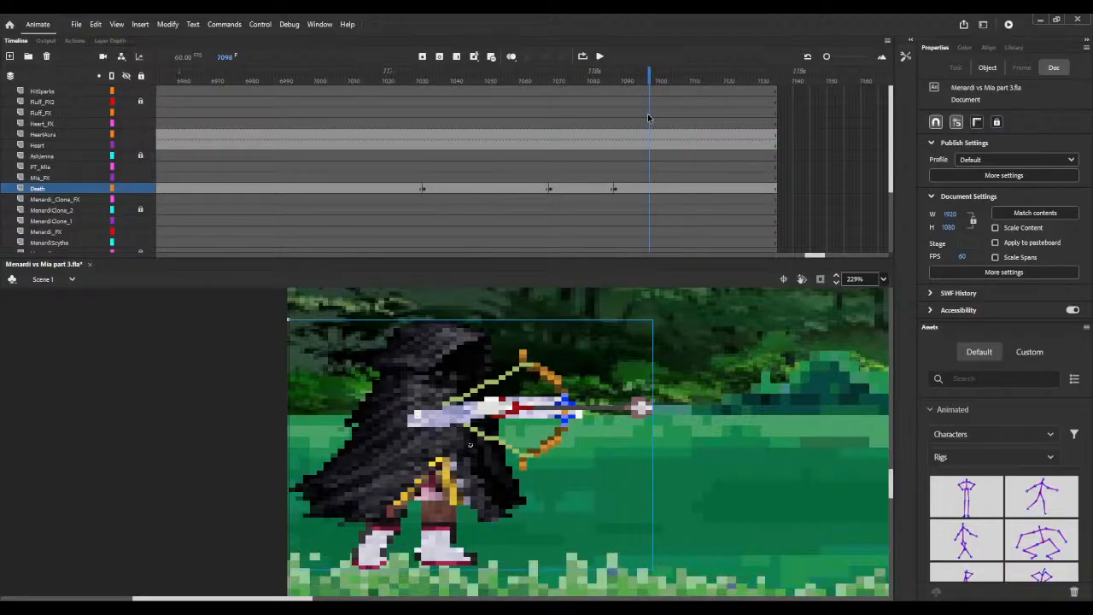
# Step: Show the Camera layer and extend its zoomed framing to frame 7102 so it covers the bow poses
pyautogui.click(837, 281)
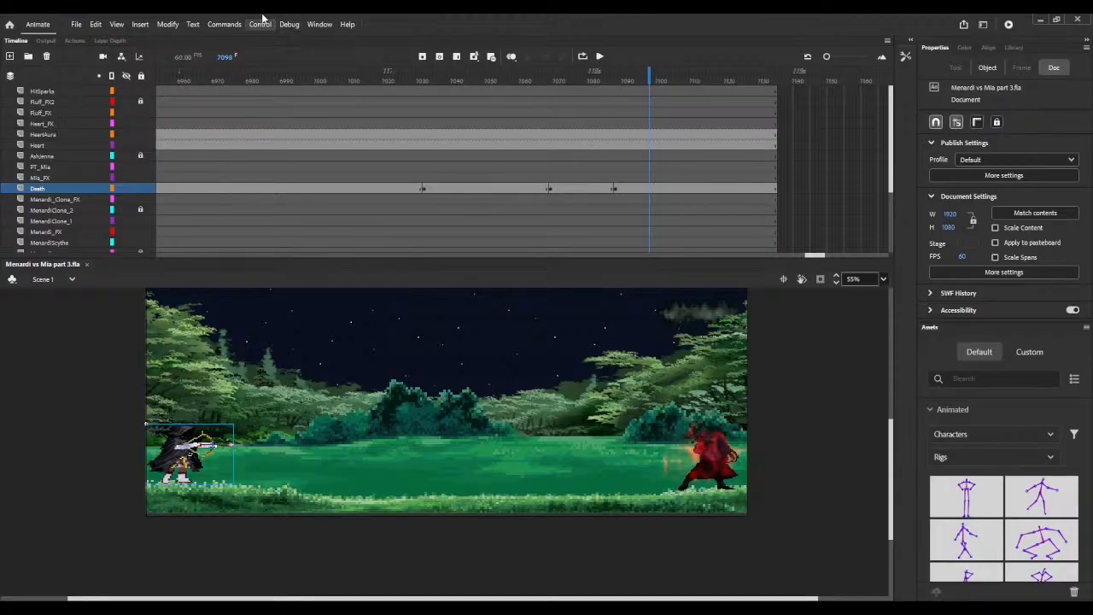
pyautogui.click(102, 56)
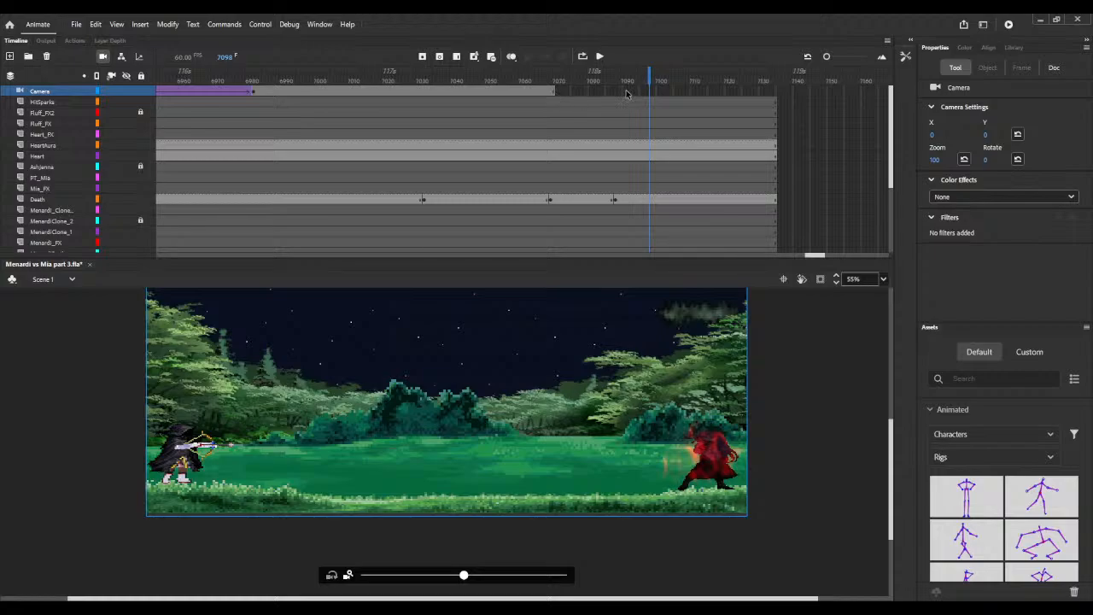
pyautogui.moveTo(610, 75); pyautogui.dragTo(659, 72)
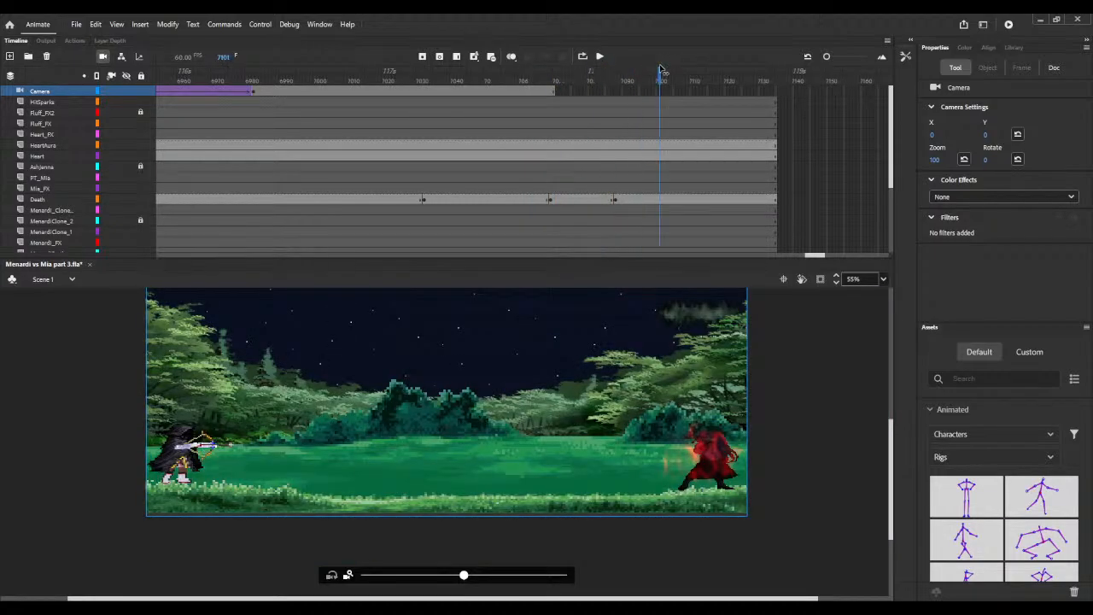
pyautogui.click(664, 94)
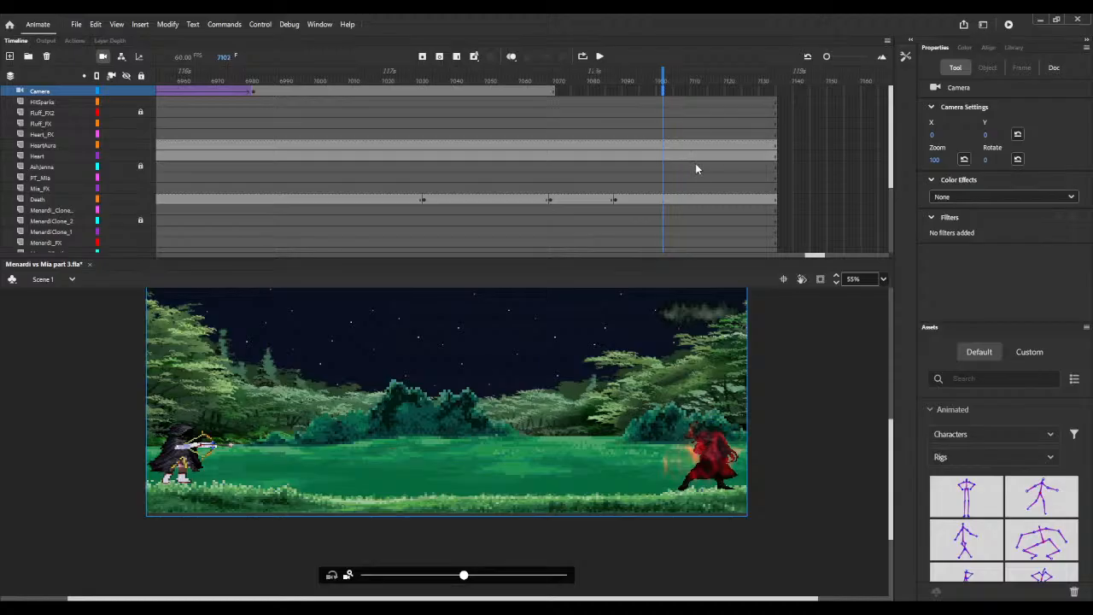
pyautogui.click(702, 189)
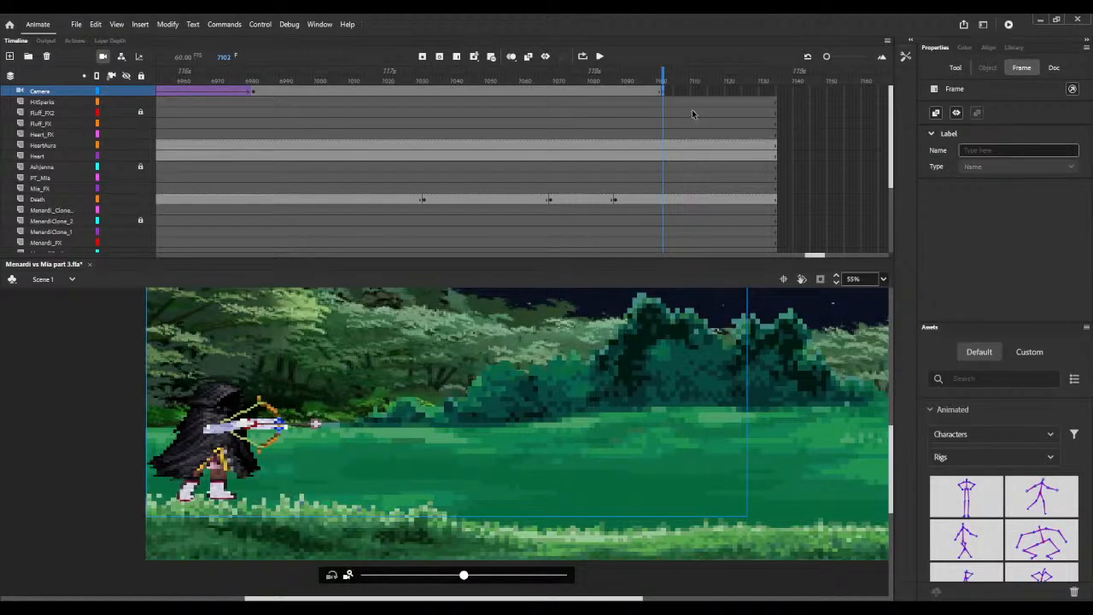
pyautogui.moveTo(570, 77); pyautogui.dragTo(574, 77)
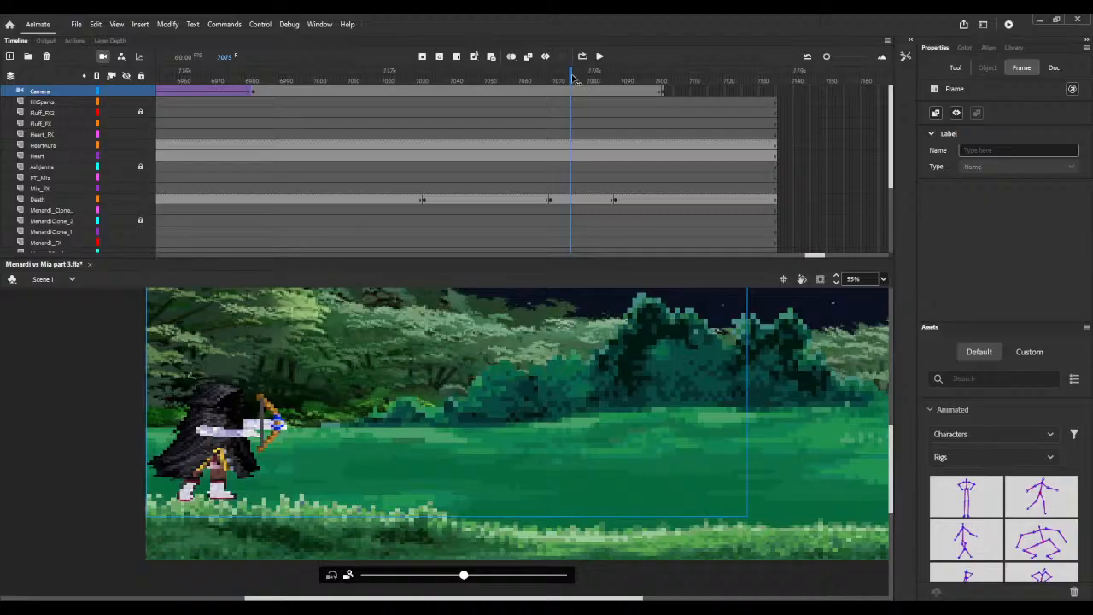
pyautogui.click(662, 91)
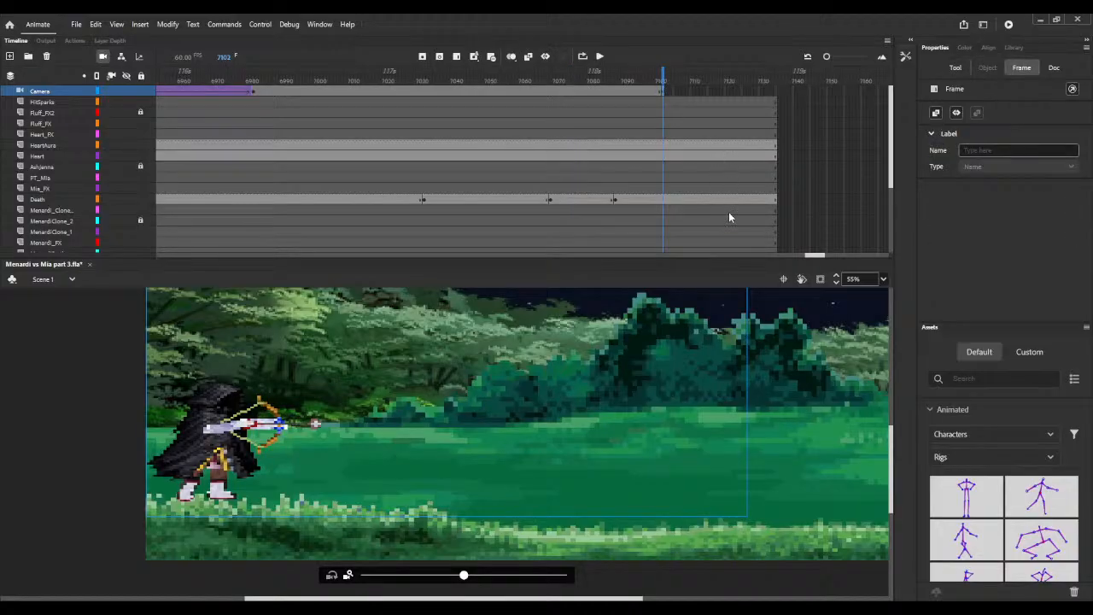
# Step: Insert frames on the Camera layer until its span ends level with the other layers
pyautogui.click(657, 95)
pyautogui.press('F5')
pyautogui.press('F5')
pyautogui.press('F5')
pyautogui.press('F5')
pyautogui.press('F5')
pyautogui.press('F5')
pyautogui.press('F5')
pyautogui.press('F5')
pyautogui.press('F5')
pyautogui.press('F5')
pyautogui.press('F5')
pyautogui.press('F5')
pyautogui.press('F5')
pyautogui.press('F5')
pyautogui.press('F5')
pyautogui.press('F5')
pyautogui.press('F5')
pyautogui.press('F5')
pyautogui.press('F5')
pyautogui.press('F5')
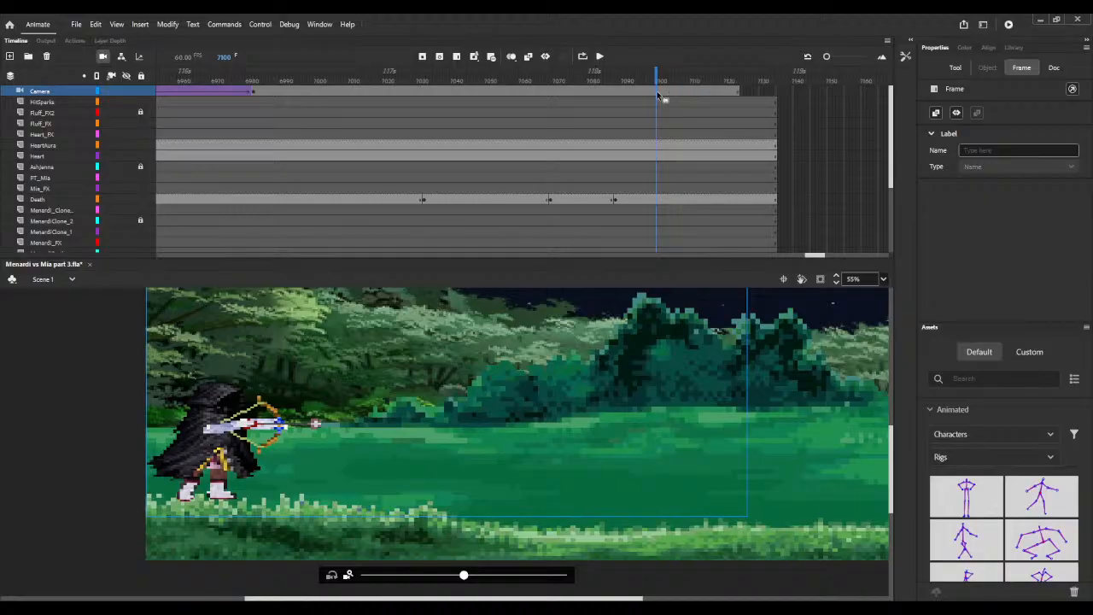
pyautogui.press('F5')
pyautogui.press('F5')
pyautogui.press('F5')
pyautogui.press('F5')
pyautogui.press('F5')
pyautogui.press('F5')
pyautogui.press('F5')
pyautogui.press('F5')
# Step: Preview the end of the camera move against the whole scene between frames 6964 and 7003
pyautogui.click(237, 81)
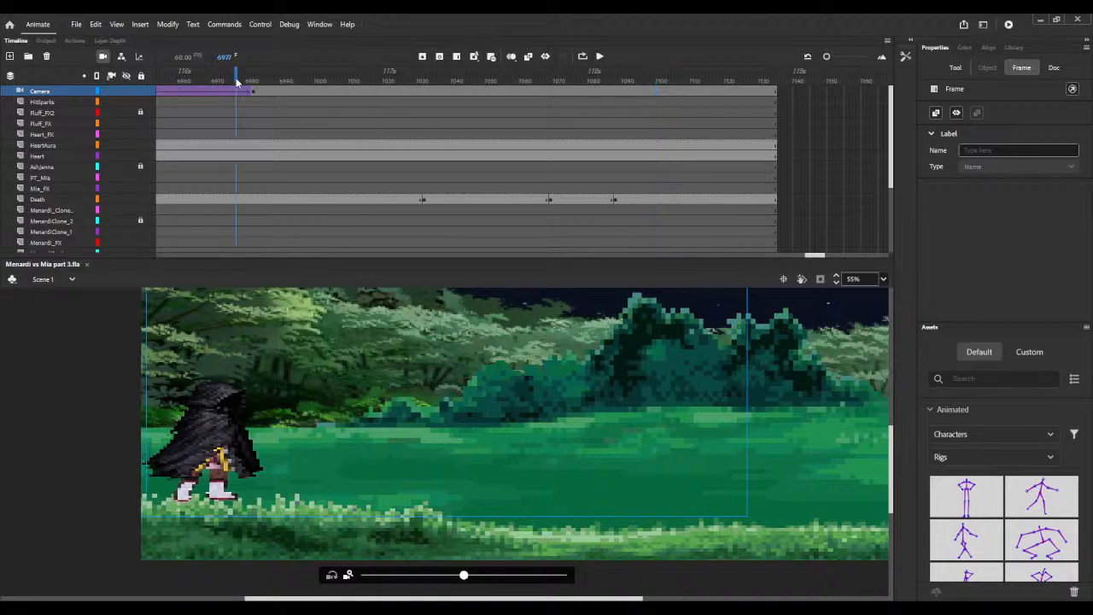
pyautogui.moveTo(237, 80); pyautogui.dragTo(258, 79)
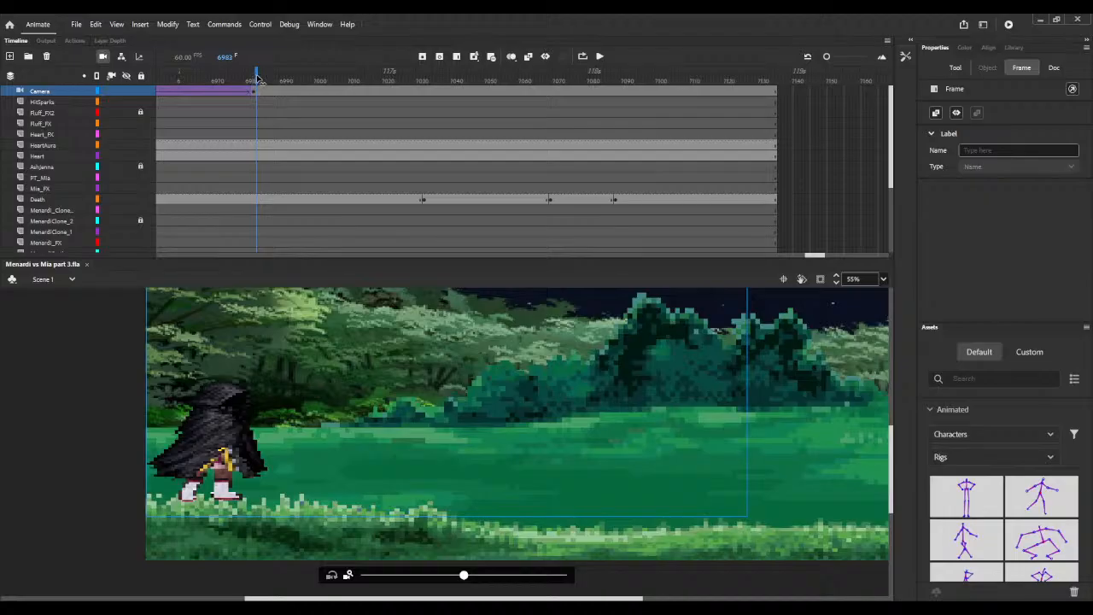
pyautogui.press('c')
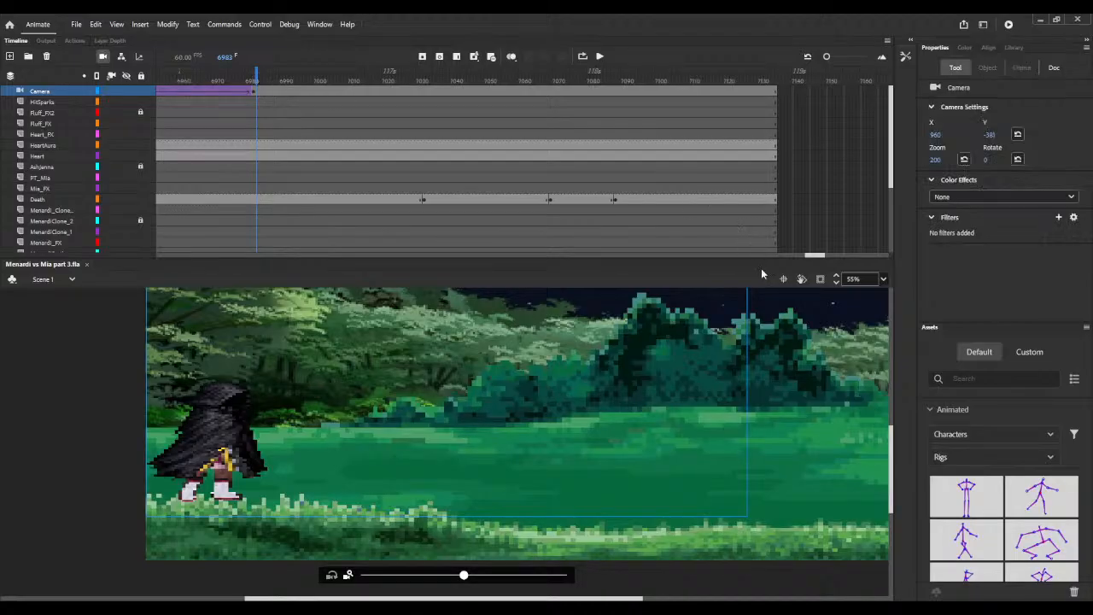
pyautogui.scroll(-5, 841, 288)
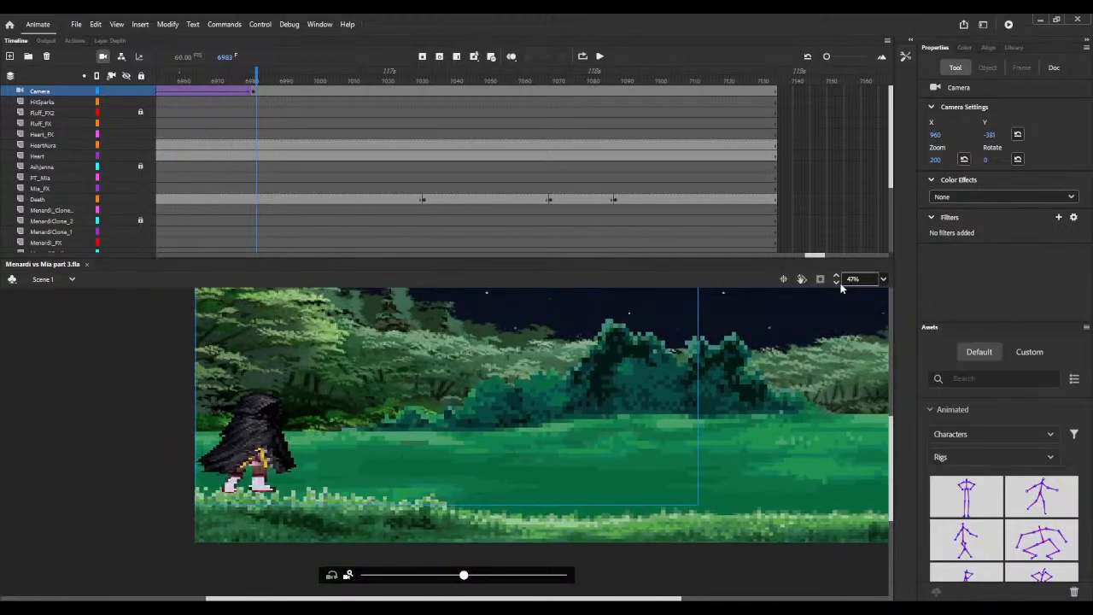
pyautogui.click(838, 283)
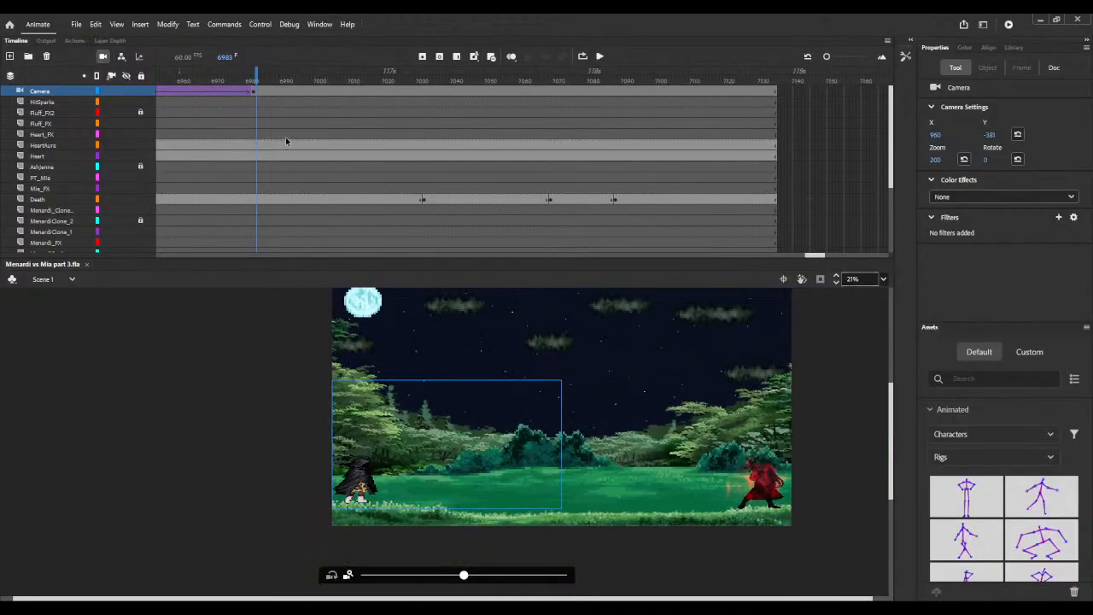
pyautogui.click(192, 74)
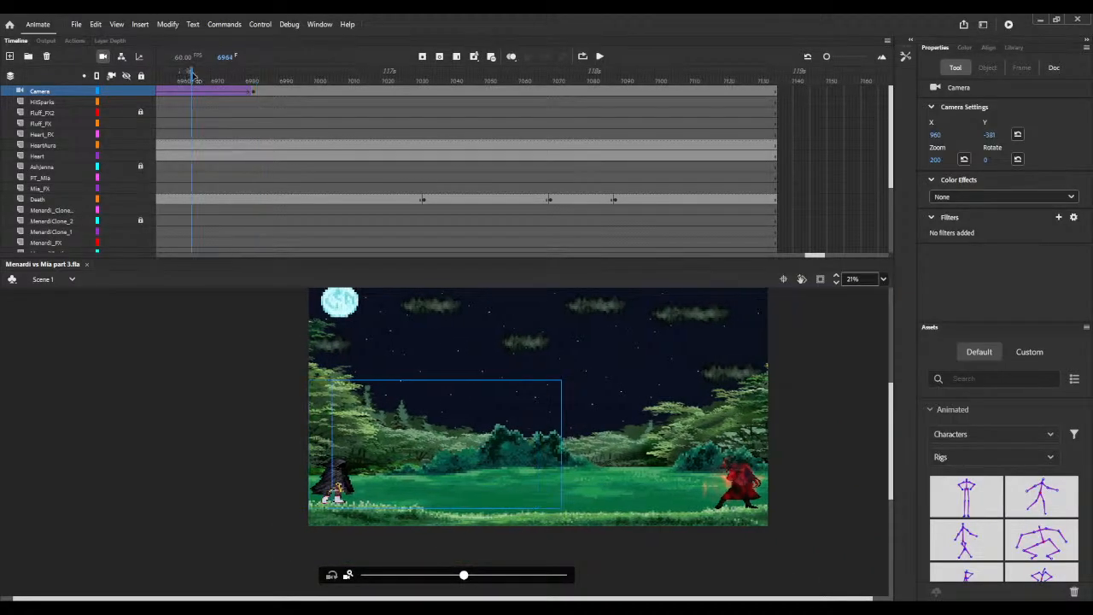
pyautogui.moveTo(192, 74); pyautogui.dragTo(323, 59)
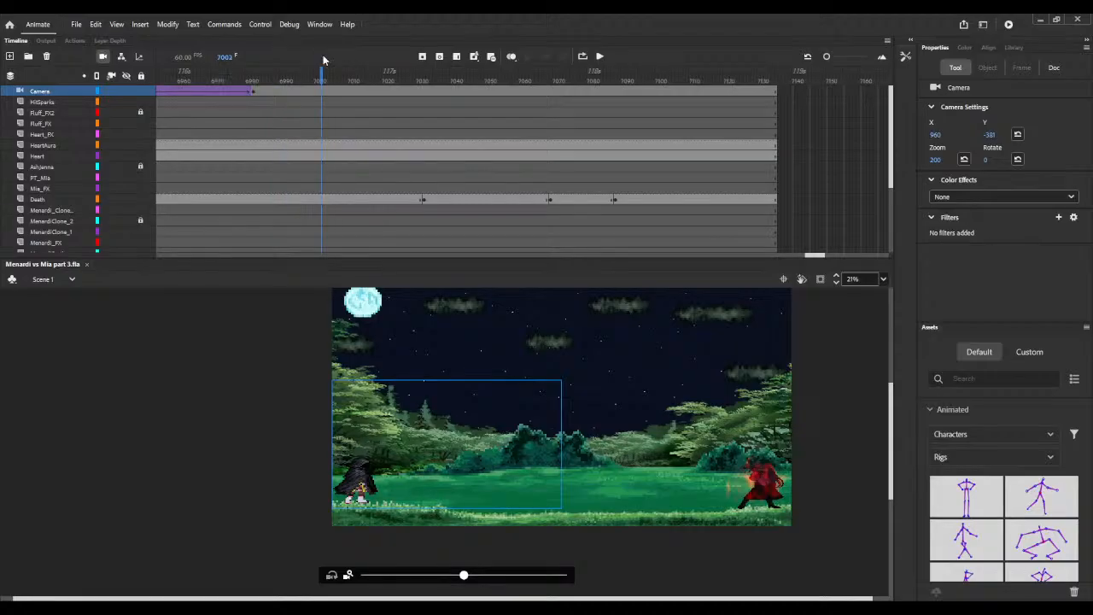
# Step: Insert about 30 frames across all layers during the cloaked figure's standing pose to delay the bow poses
pyautogui.click(344, 75)
pyautogui.press('F5')
pyautogui.press('F5')
pyautogui.press('F5')
pyautogui.press('F5')
pyautogui.press('F5')
pyautogui.press('F5')
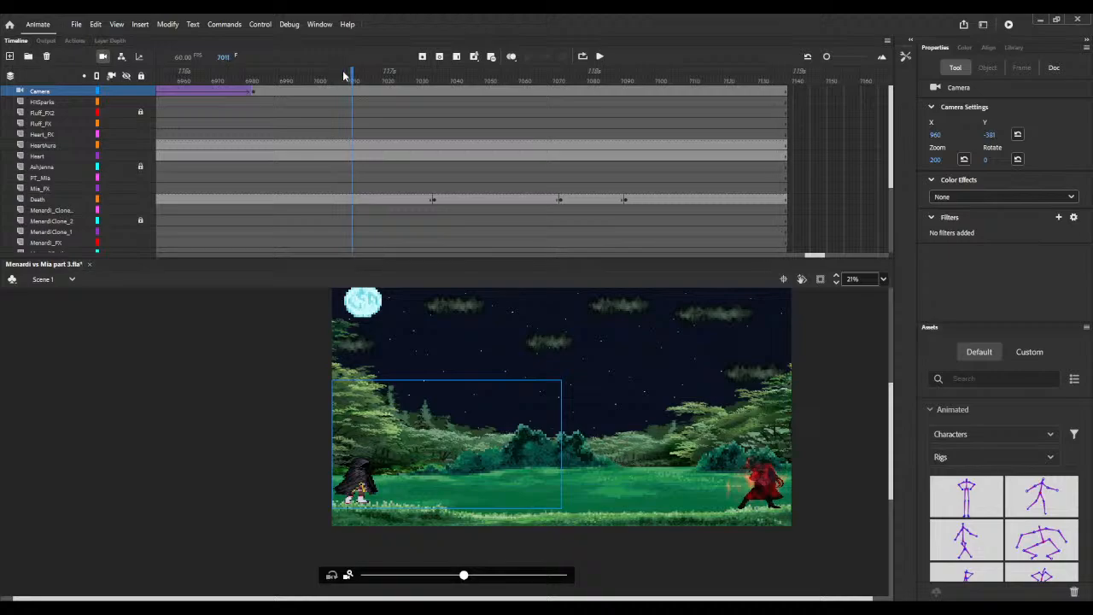
pyautogui.press('F5')
pyautogui.press('F5')
pyautogui.press('F5')
pyautogui.press('F5')
pyautogui.press('F5')
pyautogui.press('F5')
pyautogui.press('F5')
pyautogui.press('F5')
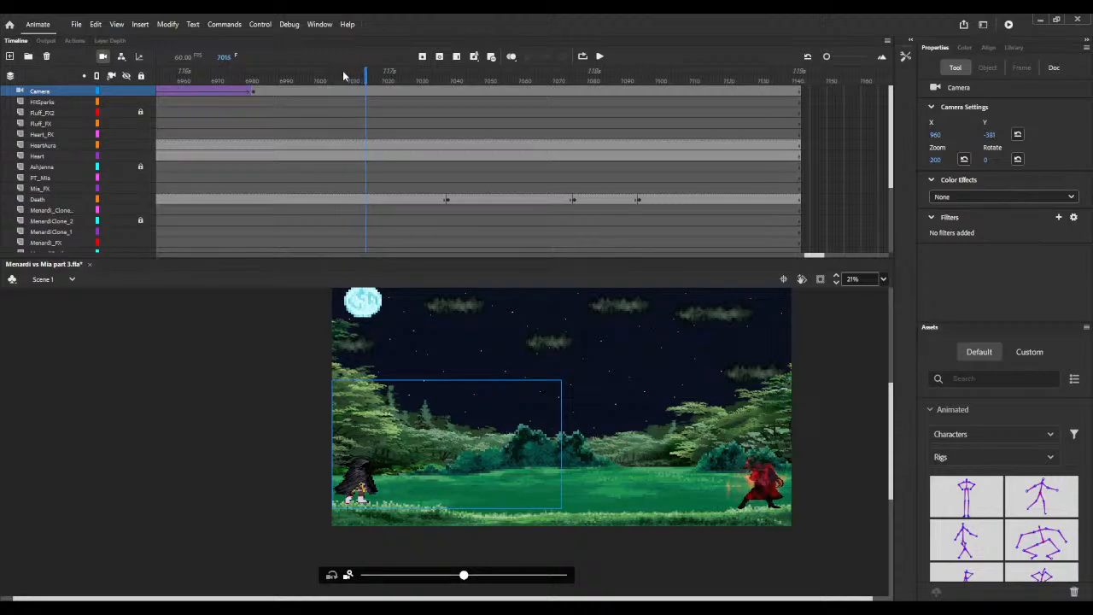
pyautogui.press('F5')
pyautogui.press('F5')
pyautogui.press('F5')
pyautogui.press('F5')
pyautogui.press('F5')
pyautogui.press('F5')
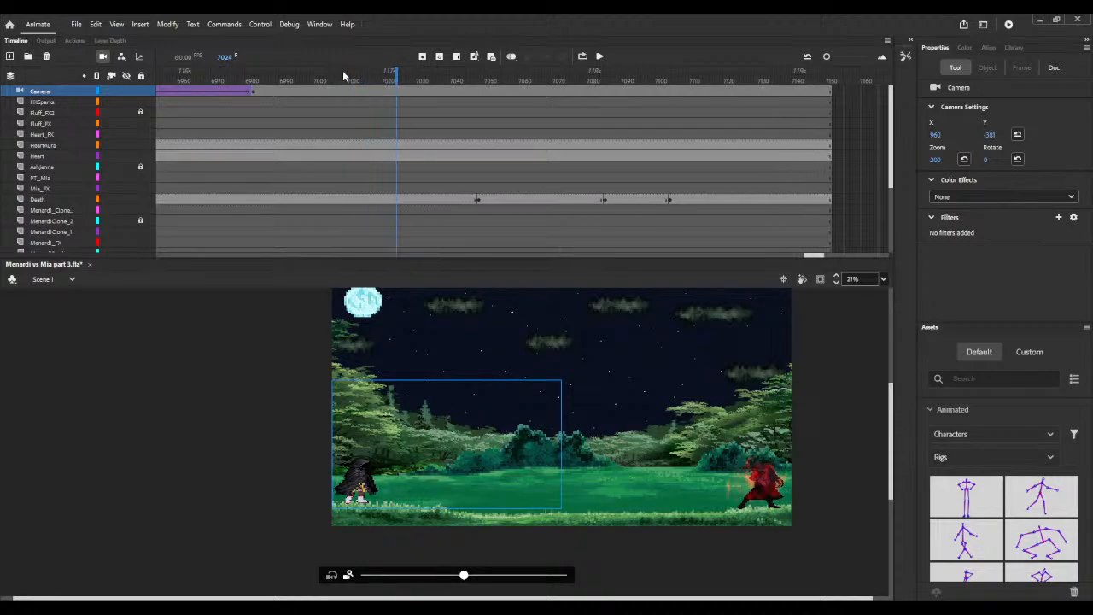
pyautogui.press('F5')
pyautogui.press('F5')
pyautogui.press('F5')
pyautogui.press('F5')
pyautogui.press('F5')
pyautogui.press('F5')
pyautogui.press('F5')
pyautogui.press('F5')
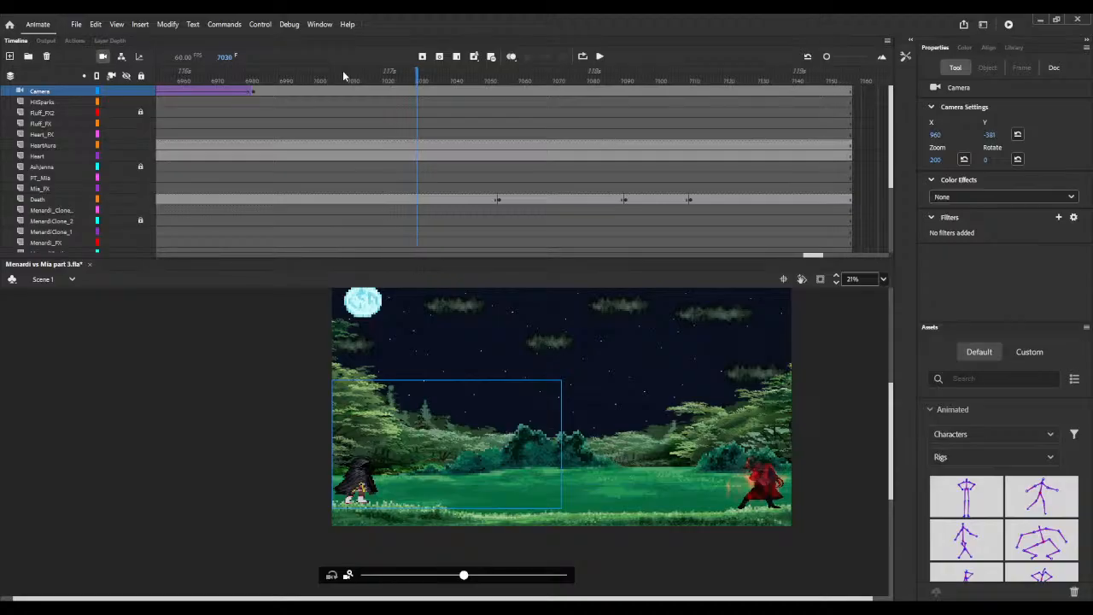
pyautogui.press('F5')
pyautogui.press('F5')
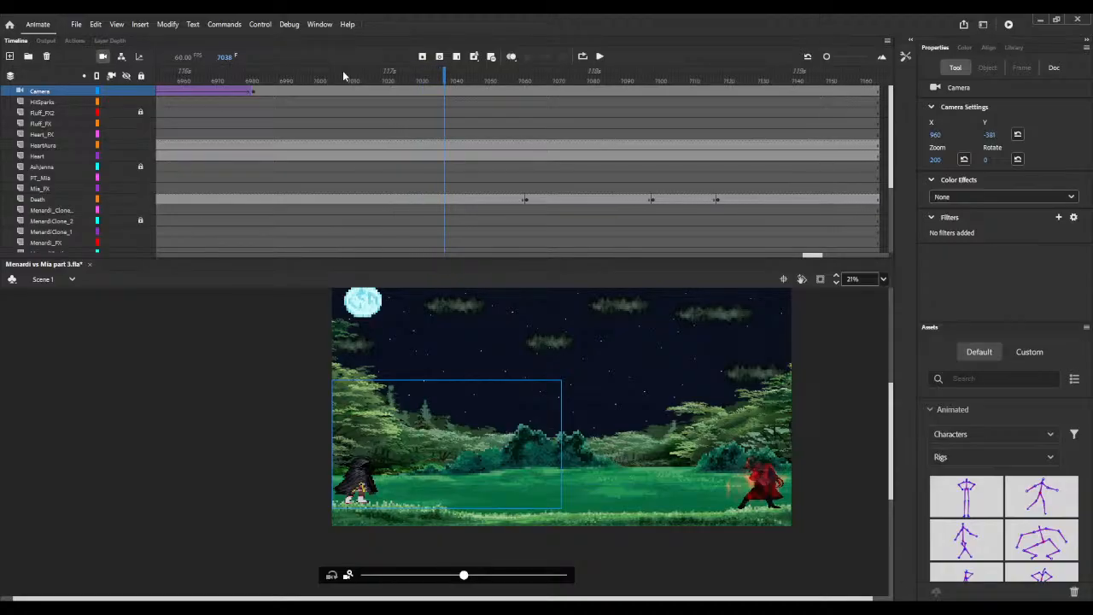
# Step: Add a Camera keyframe at frame 7025 and insert about 50 frames across all layers before the cloaked figure's first bow pose
pyautogui.click(400, 91)
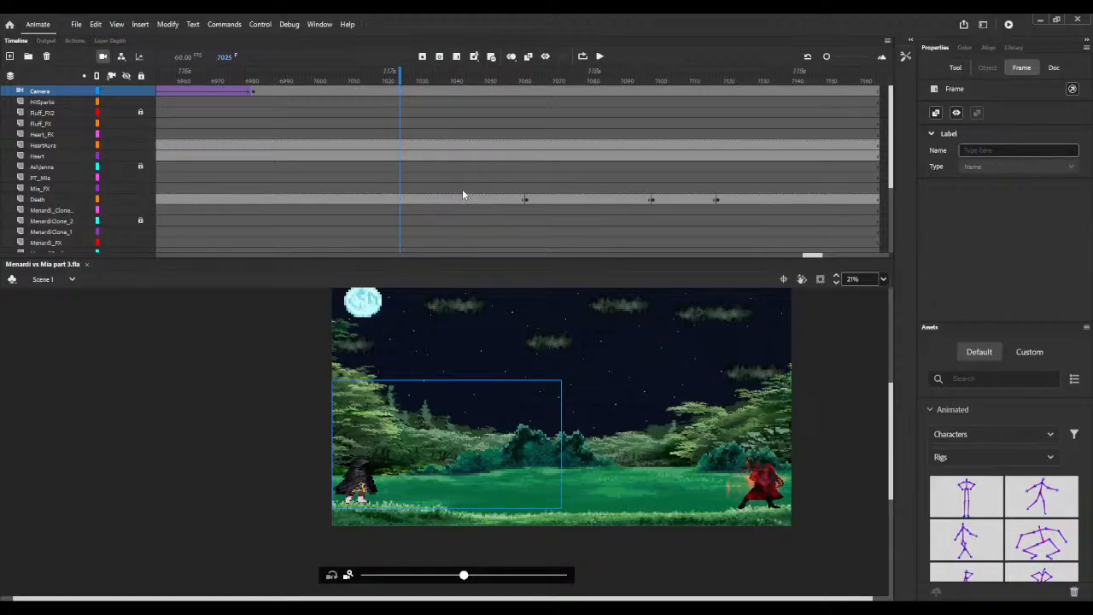
pyautogui.press('F6')
pyautogui.click(510, 74)
pyautogui.press('F5')
pyautogui.press('F5')
pyautogui.press('F5')
pyautogui.press('F5')
pyautogui.press('F5')
pyautogui.press('F5')
pyautogui.press('F5')
pyautogui.press('F5')
pyautogui.press('F5')
pyautogui.press('F5')
pyautogui.press('F5')
pyautogui.press('F5')
pyautogui.press('F5')
pyautogui.press('F5')
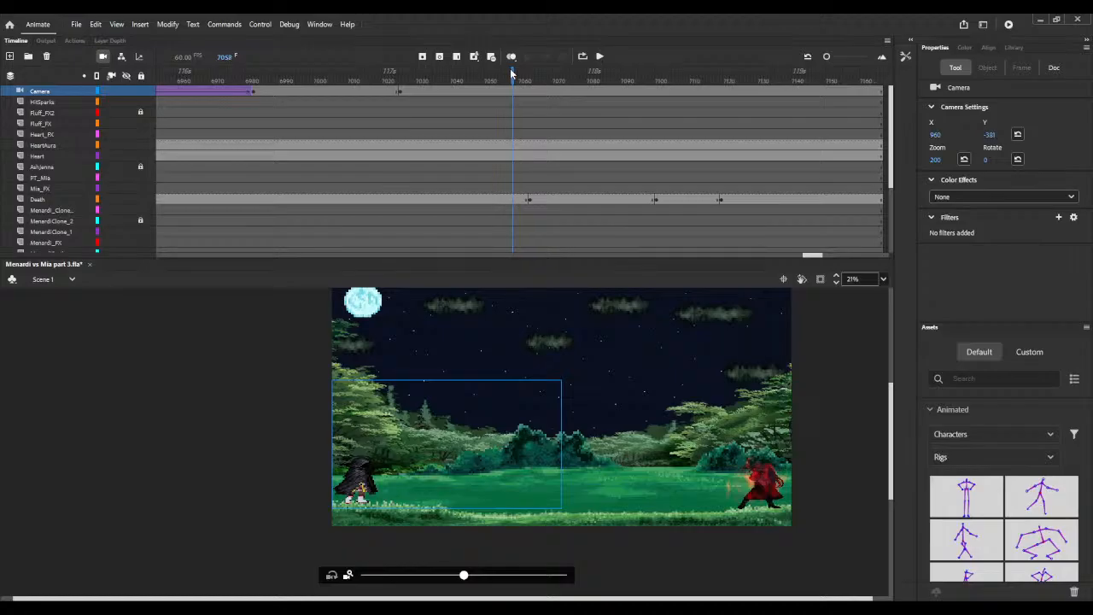
pyautogui.press('F5')
pyautogui.press('F5')
pyautogui.press('F5')
pyautogui.press('F5')
pyautogui.press('F5')
pyautogui.press('F5')
pyautogui.press('F5')
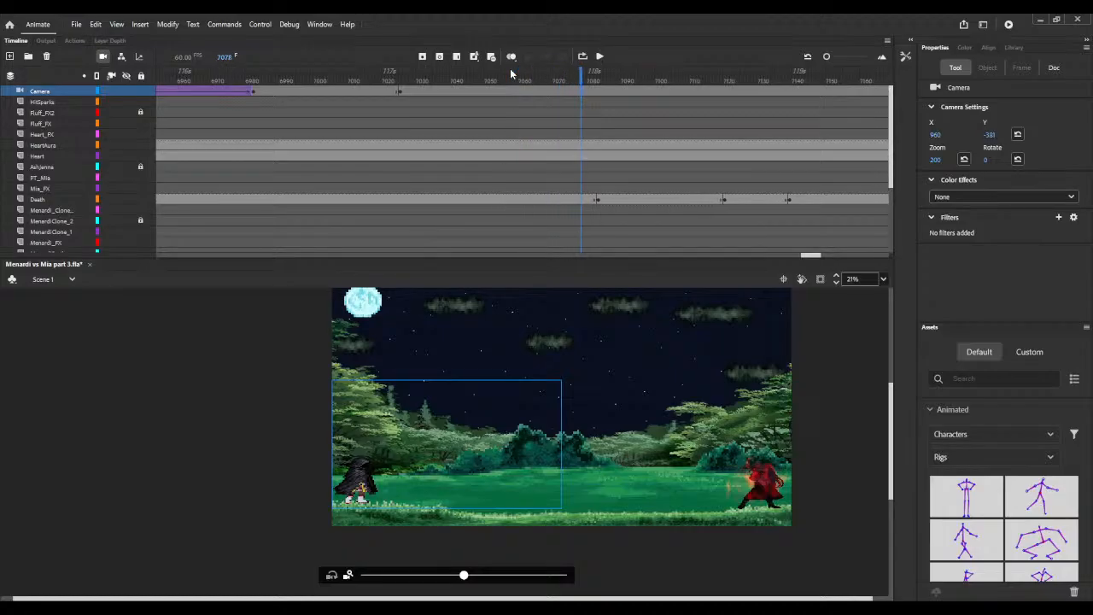
pyautogui.press('F5')
pyautogui.press('F5')
pyautogui.press('F5')
pyautogui.press('F5')
pyautogui.press('F5')
pyautogui.press('F5')
pyautogui.press('F5')
pyautogui.press('F5')
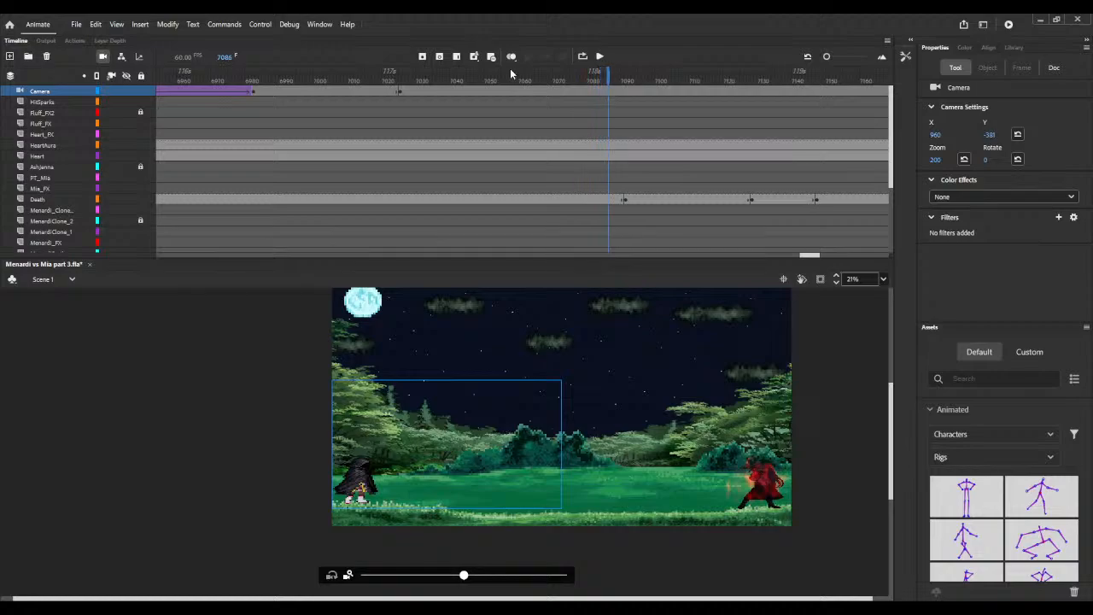
pyautogui.press('F5')
pyautogui.press('F5')
pyautogui.press('F5')
pyautogui.press('F5')
pyautogui.press('F5')
pyautogui.press('F5')
pyautogui.press('F5')
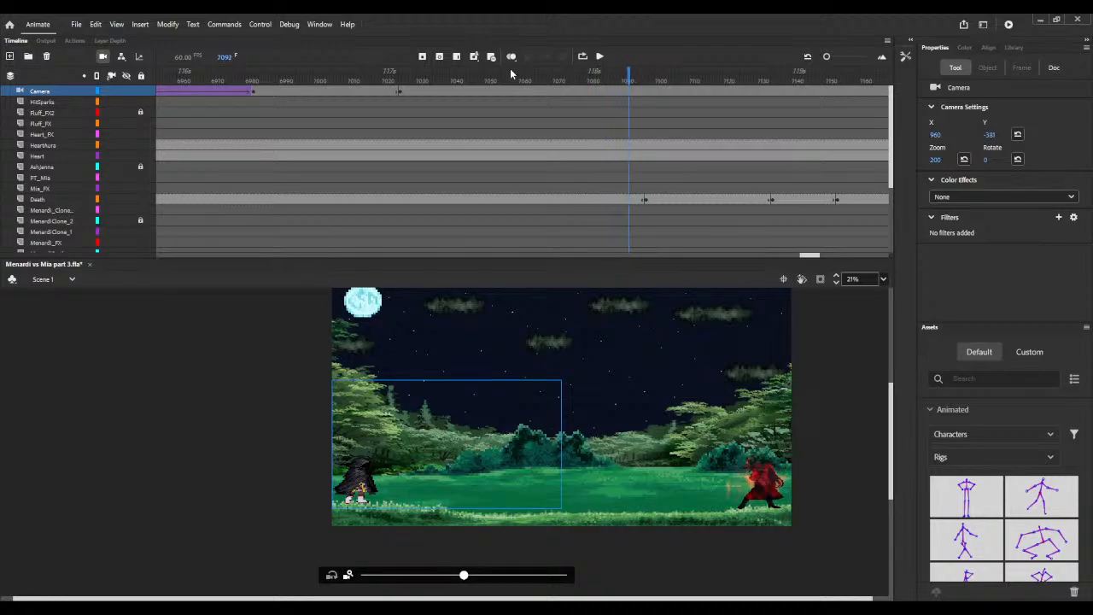
pyautogui.press('F5')
pyautogui.press('F5')
pyautogui.press('F5')
pyautogui.press('F5')
pyautogui.press('F5')
pyautogui.press('F5')
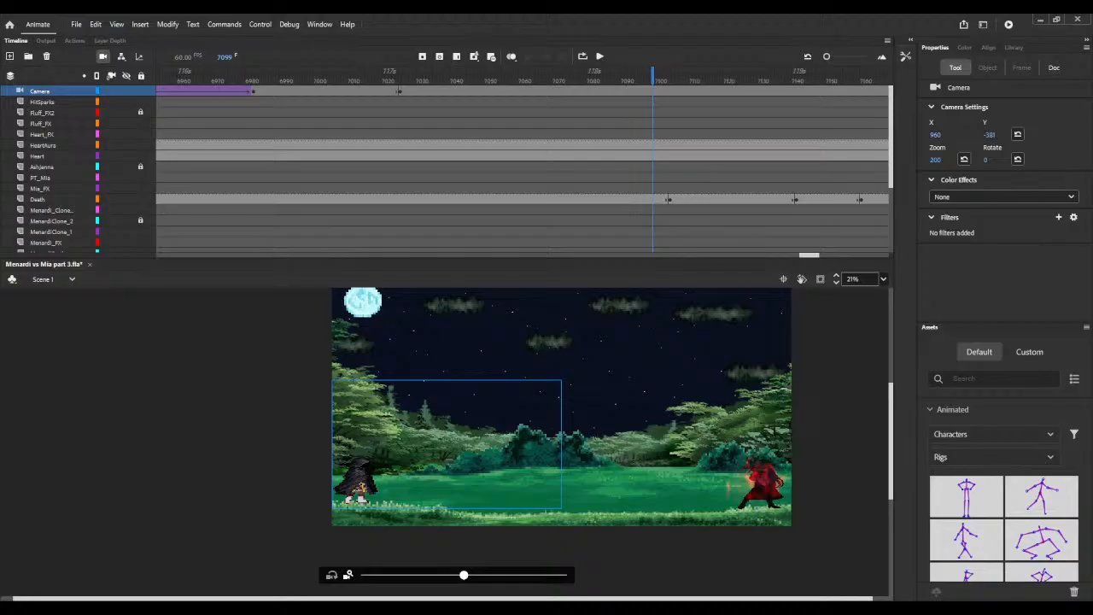
pyautogui.press('F5')
pyautogui.press('F5')
pyautogui.press('F5')
pyautogui.press('F5')
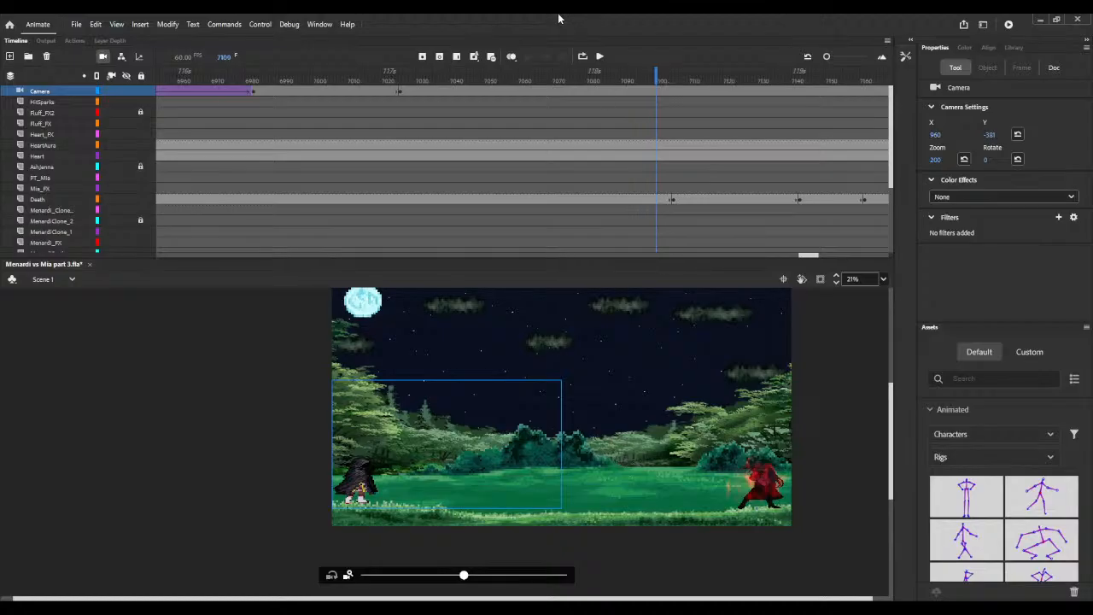
pyautogui.press('F5')
pyautogui.press('F5')
pyautogui.press('F5')
pyautogui.press('F5')
pyautogui.press('F5')
pyautogui.press('F5')
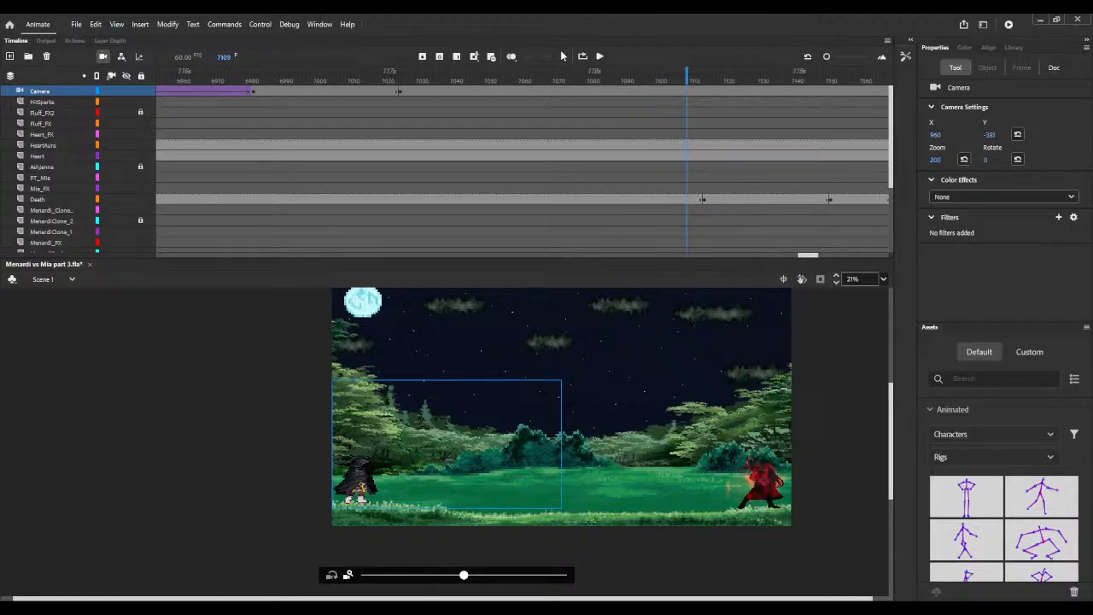
# Step: Add a Camera keyframe at frame 7088 and reset the camera to X 0, Y 0 and zoom 100 to show the whole scene
pyautogui.click(614, 91)
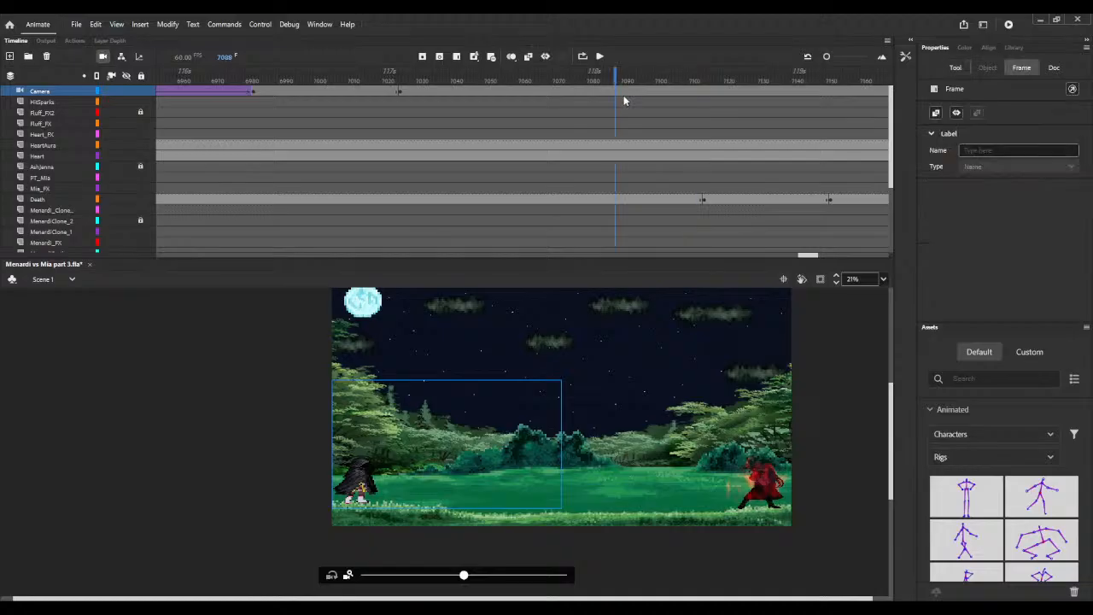
pyautogui.click(953, 68)
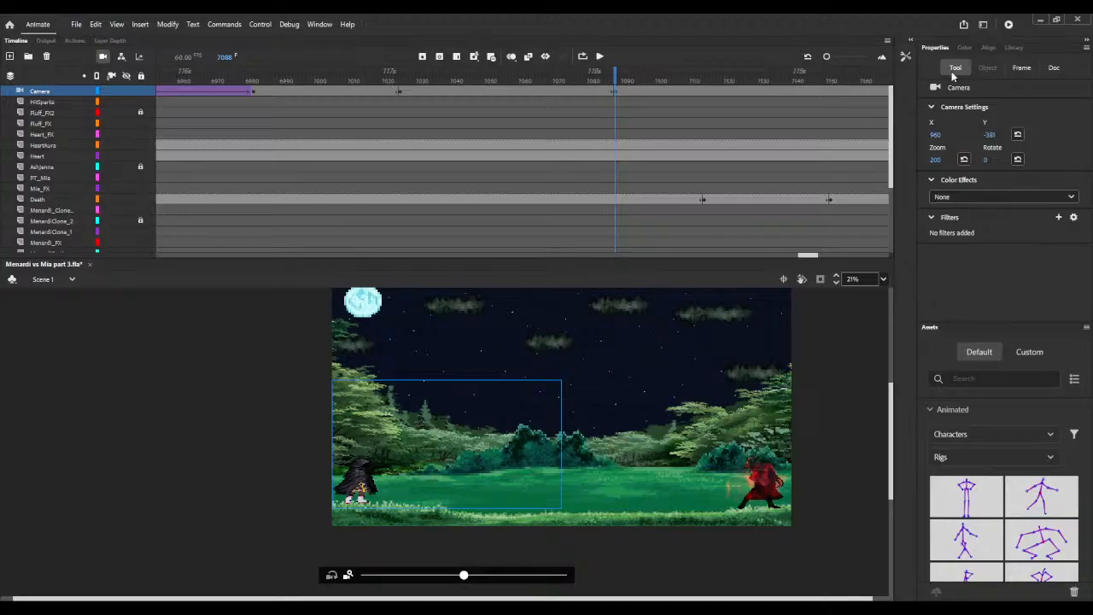
pyautogui.click(937, 134)
pyautogui.write('0')
pyautogui.press('Tab')
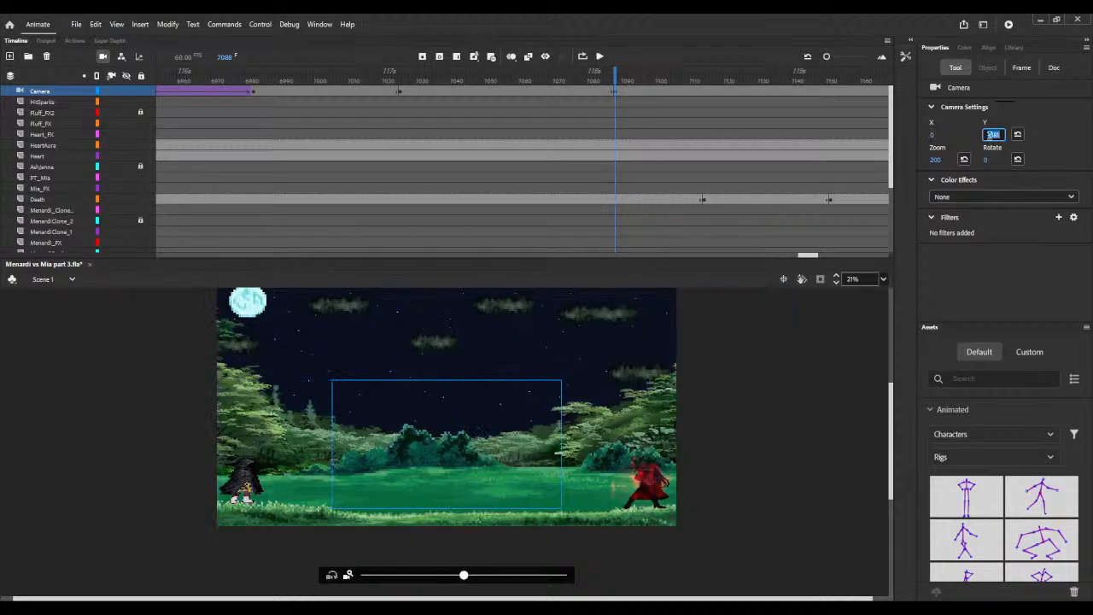
pyautogui.write('0')
pyautogui.click(936, 161)
pyautogui.write('100')
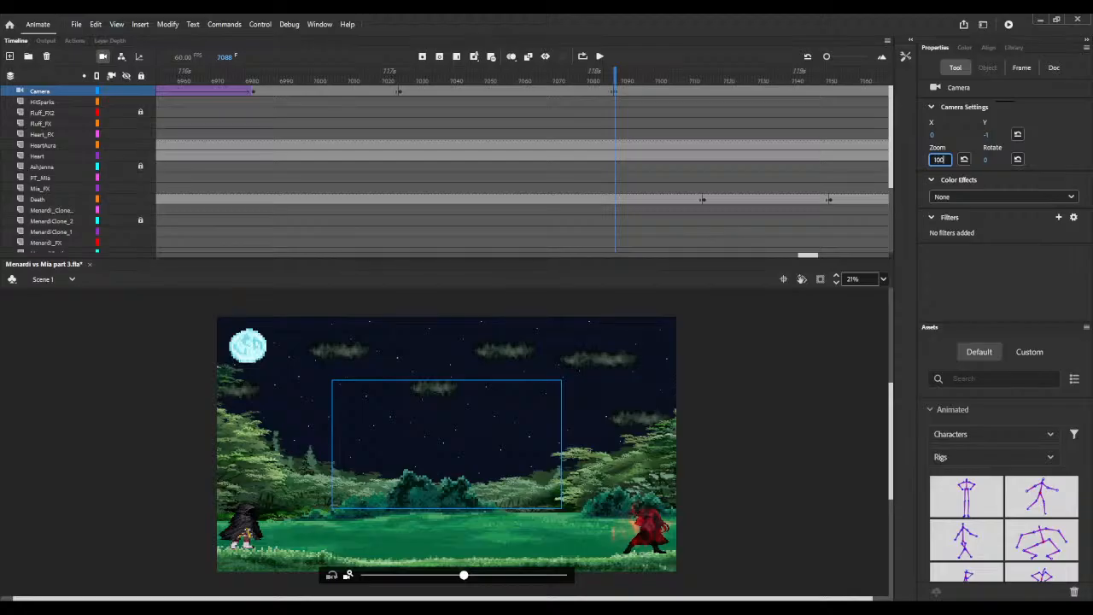
pyautogui.press('Return')
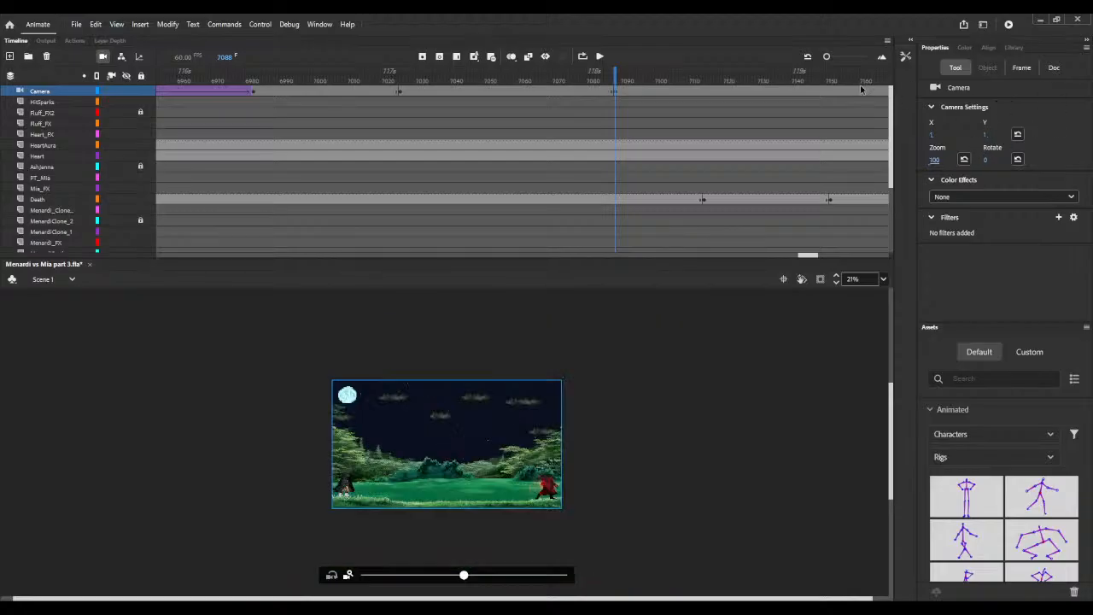
# Step: Create a classic tween on the Camera layer between frames 7025 and 7088 with the Quad Ease-In-Out effect
pyautogui.click(487, 93)
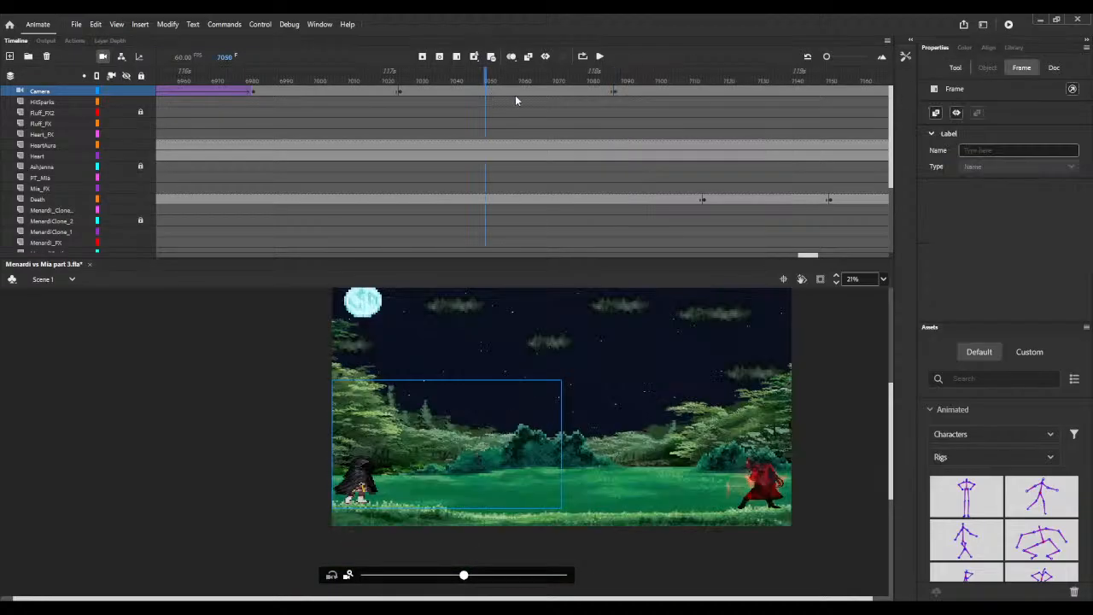
pyautogui.click(516, 96)
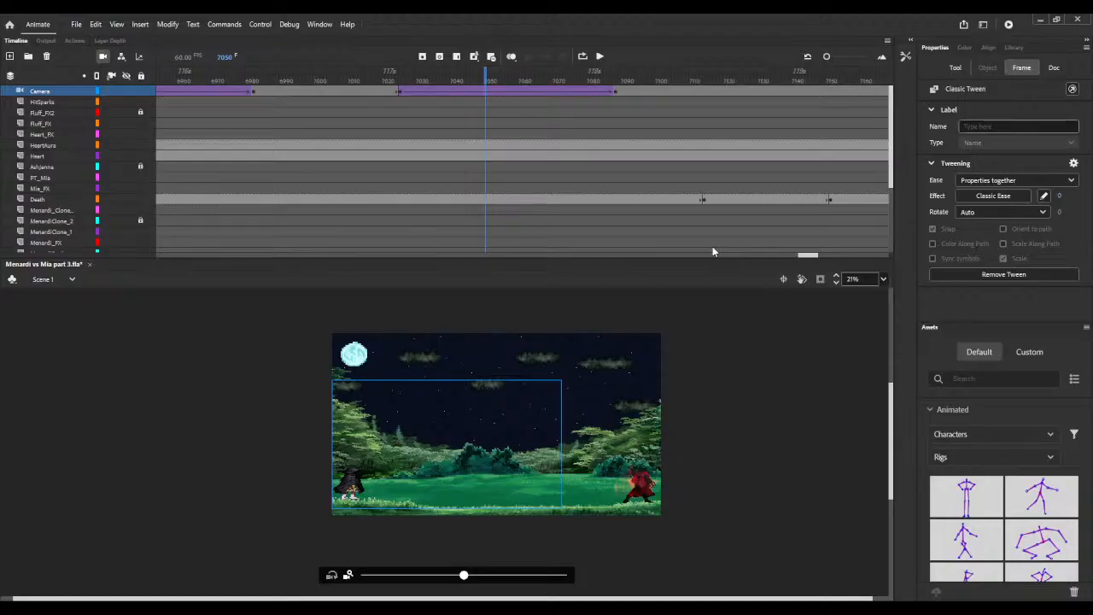
pyautogui.doubleClick(806, 212)
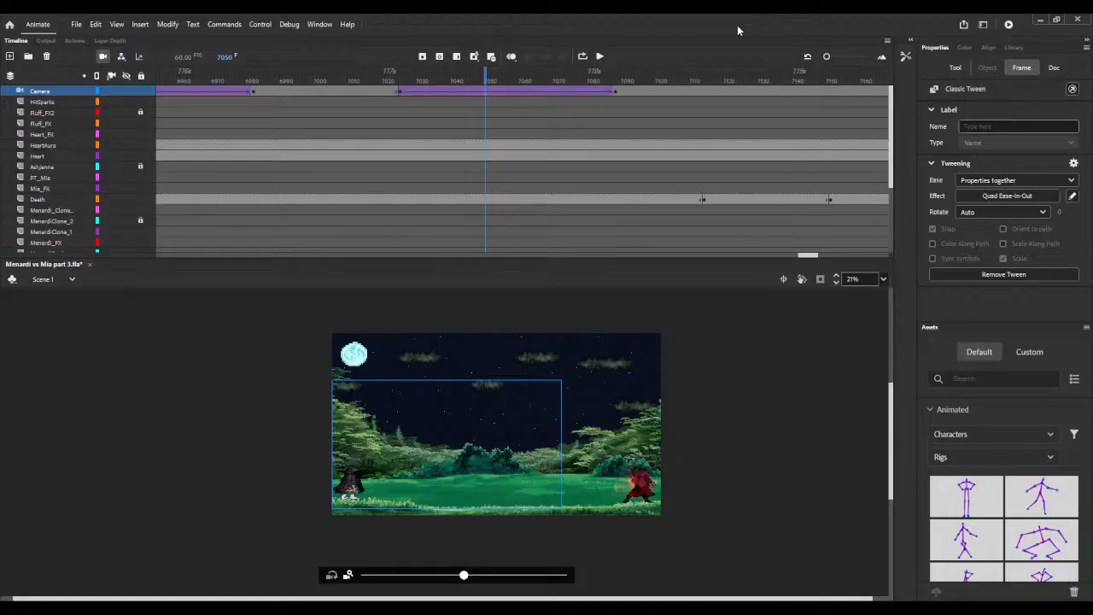
# Step: Preview the camera's zoom-out and insert about 55 frames across all layers within its tween to slow the move
pyautogui.moveTo(406, 79); pyautogui.dragTo(556, 75)
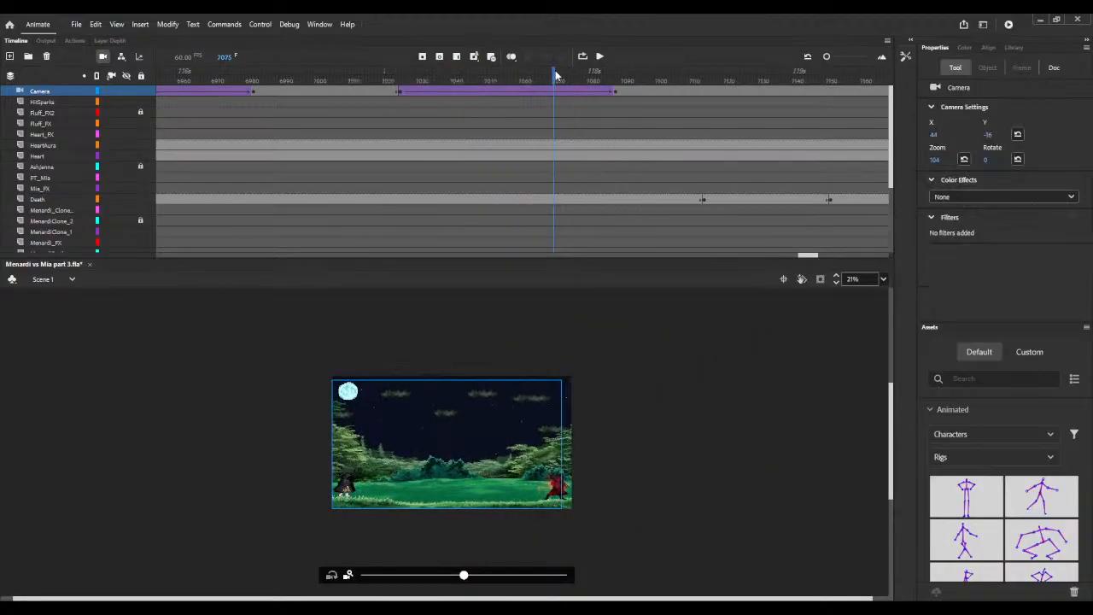
pyautogui.press('F5')
pyautogui.press('F5')
pyautogui.press('F5')
pyautogui.press('F5')
pyautogui.press('F5')
pyautogui.press('F5')
pyautogui.press('F5')
pyautogui.press('F5')
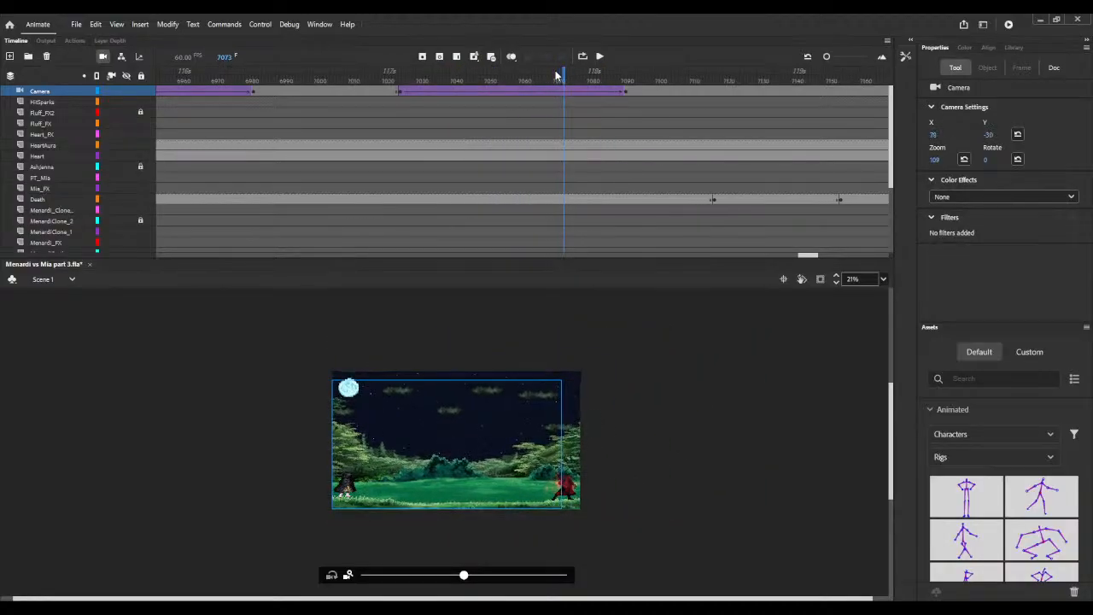
pyautogui.press('F5')
pyautogui.press('F5')
pyautogui.press('F5')
pyautogui.press('F5')
pyautogui.press('F5')
pyautogui.press('F5')
pyautogui.press('F5')
pyautogui.press('F5')
pyautogui.press('F5')
pyautogui.press('F5')
pyautogui.press('F5')
pyautogui.press('F5')
pyautogui.press('F5')
pyautogui.press('F5')
pyautogui.press('F5')
pyautogui.press('F5')
pyautogui.press('F5')
pyautogui.press('F5')
pyautogui.press('F5')
pyautogui.press('F5')
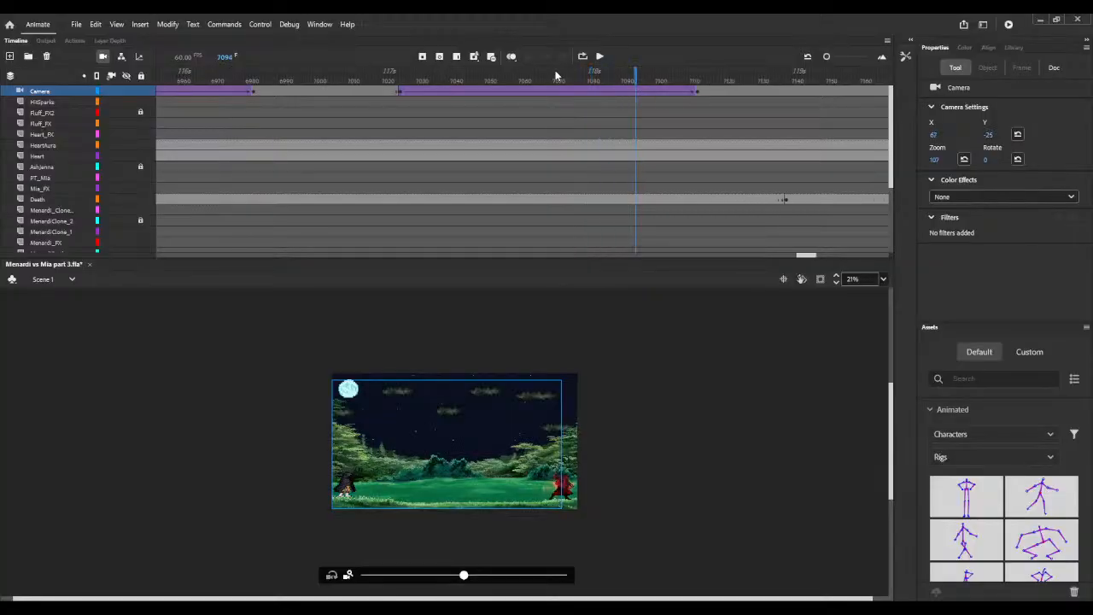
pyautogui.press('F5')
pyautogui.press('F5')
pyautogui.press('F5')
pyautogui.press('F5')
pyautogui.press('F5')
pyautogui.press('F5')
pyautogui.press('F5')
pyautogui.press('F5')
pyautogui.press('F5')
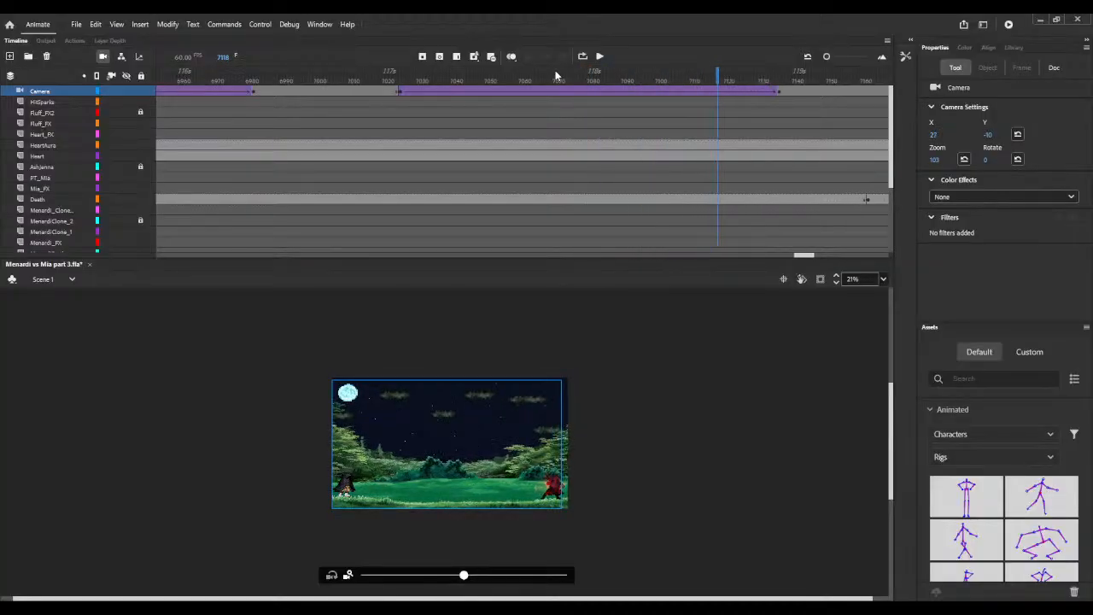
pyautogui.press('F5')
pyautogui.press('F5')
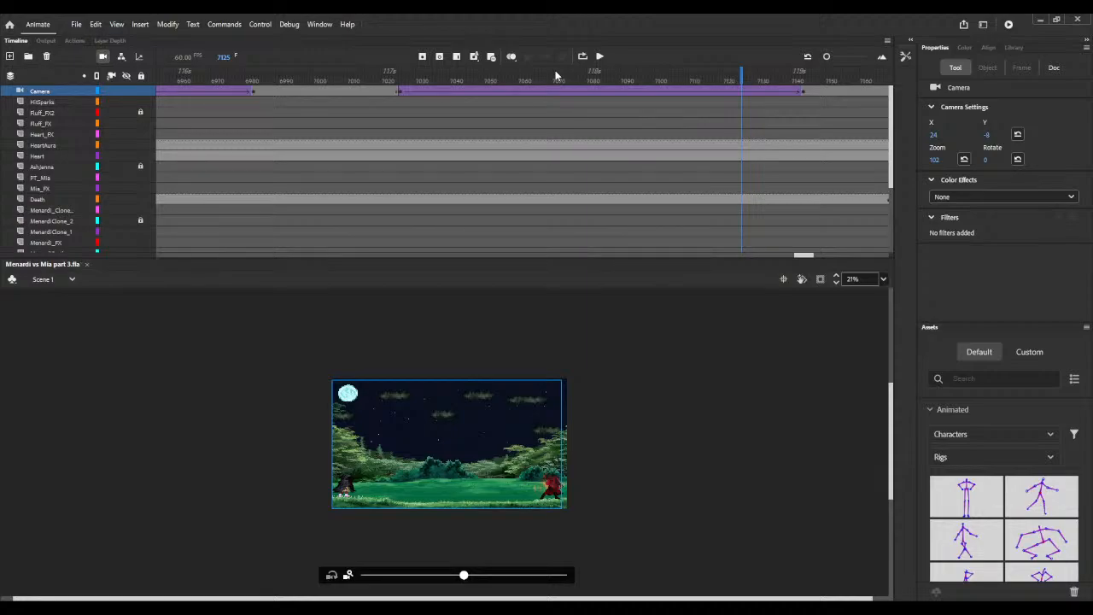
# Step: Review the bow poses in the full-scene framing and add a Camera keyframe at frame 7206, level with the second Death pose keyframe
pyautogui.moveTo(801, 255); pyautogui.dragTo(805, 257)
pyautogui.moveTo(482, 74); pyautogui.dragTo(720, 74)
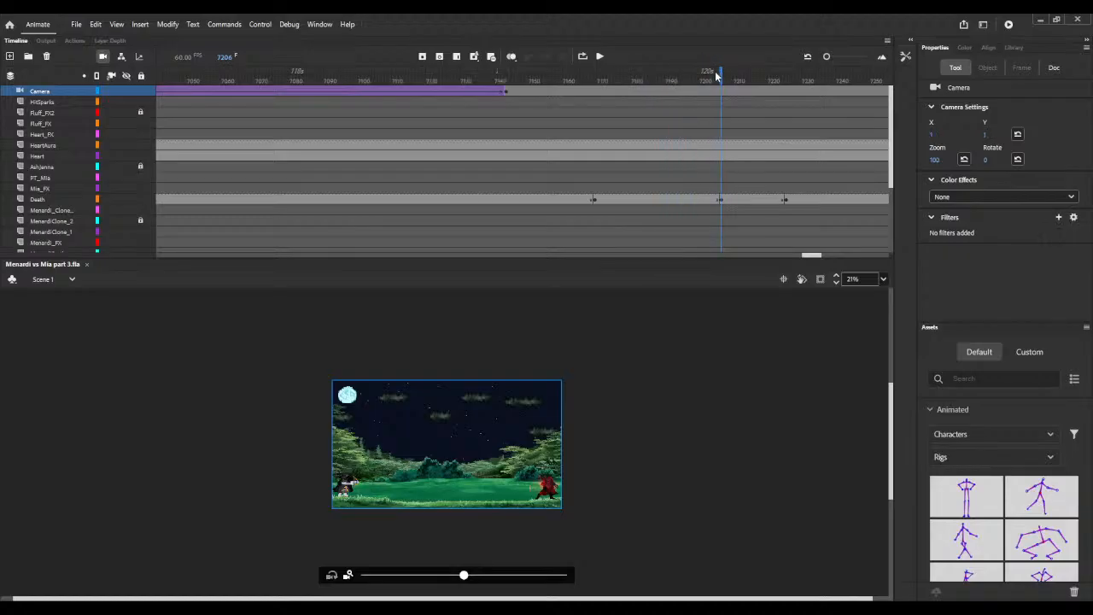
pyautogui.moveTo(629, 77); pyautogui.dragTo(723, 85)
pyautogui.click(719, 93)
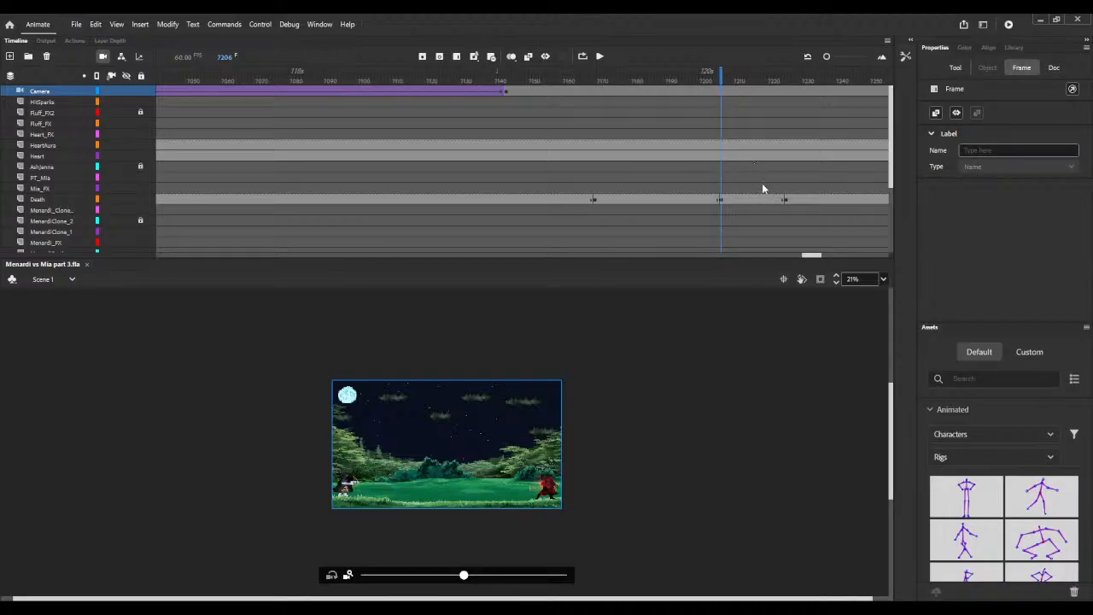
pyautogui.press('F6')
# Step: Insert about 26 frames across all layers from frame 7221 to hold the cloaked figure's second bow pose longer
pyautogui.moveTo(810, 256); pyautogui.dragTo(816, 256)
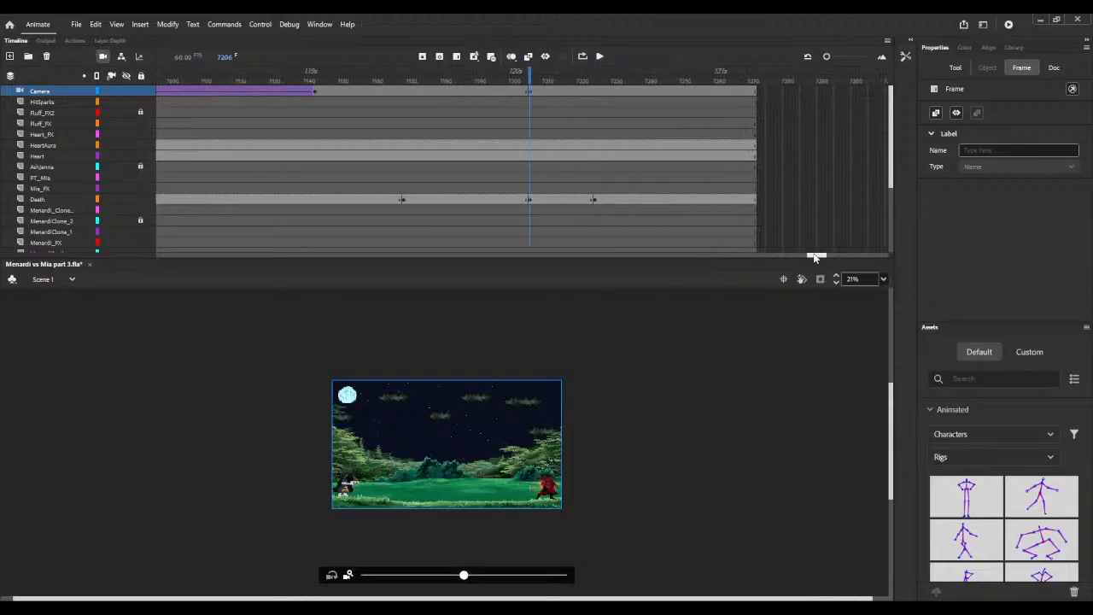
pyautogui.click(591, 79)
pyautogui.moveTo(591, 80); pyautogui.dragTo(625, 84)
pyautogui.moveTo(598, 77); pyautogui.dragTo(581, 77)
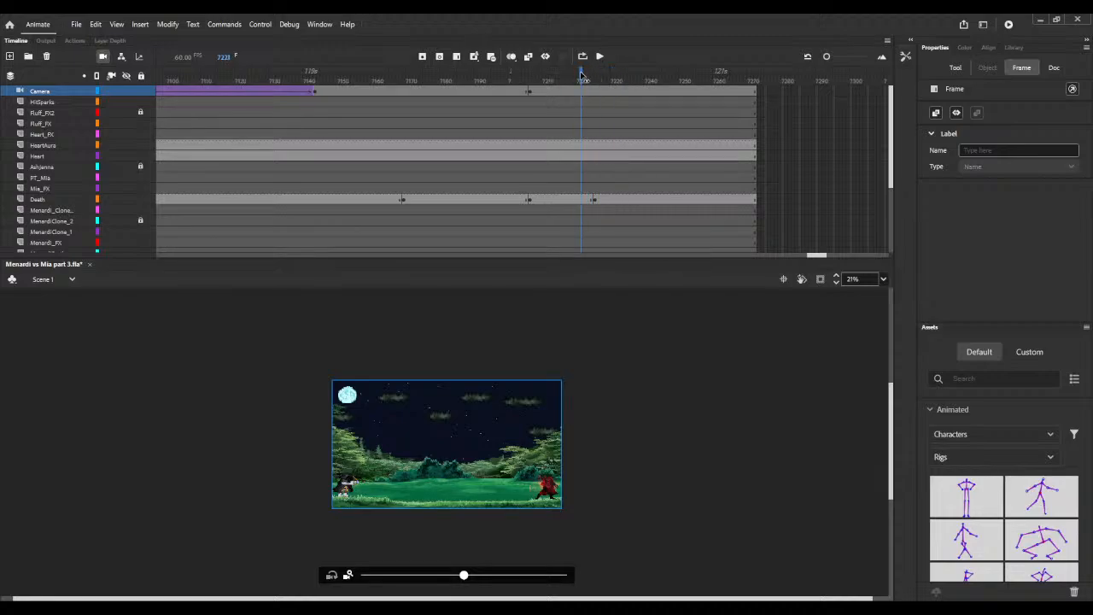
pyautogui.press('F5')
pyautogui.press('F5')
pyautogui.press('F5')
pyautogui.press('F5')
pyautogui.press('F5')
pyautogui.press('F5')
pyautogui.press('F5')
pyautogui.press('F5')
pyautogui.press('F5')
pyautogui.press('F5')
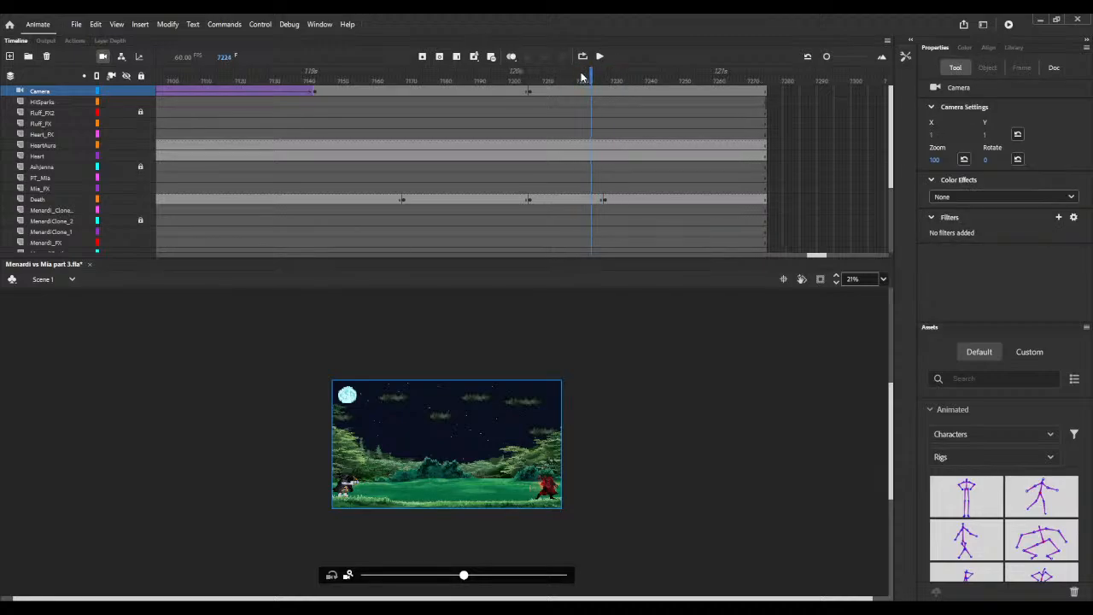
pyautogui.press('F5')
pyautogui.press('F5')
pyautogui.press('F5')
pyautogui.press('F5')
pyautogui.press('F5')
pyautogui.press('F5')
pyautogui.press('F5')
pyautogui.press('F5')
pyautogui.press('F5')
pyautogui.press('F5')
pyautogui.press('F5')
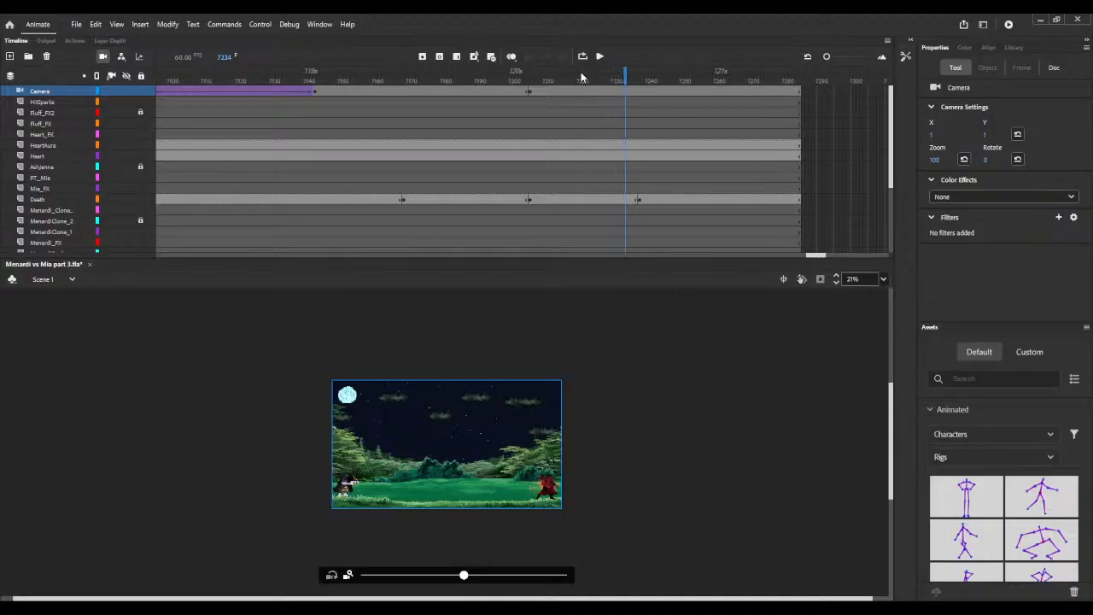
pyautogui.press('F5')
pyautogui.press('F5')
pyautogui.press('F5')
pyautogui.press('F5')
pyautogui.press('F5')
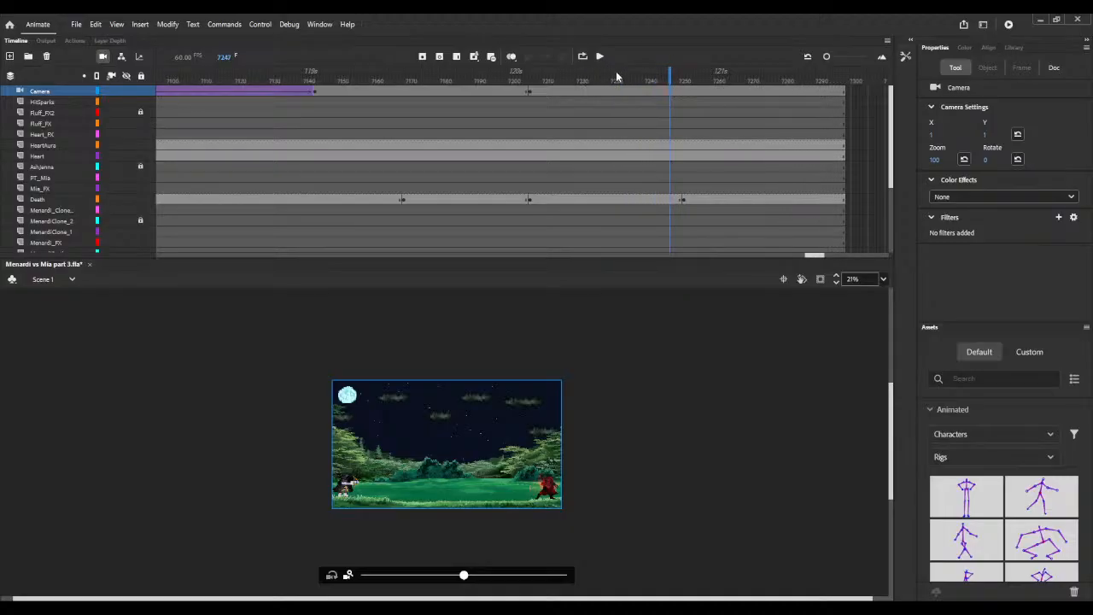
# Step: Add a Camera keyframe at frame 7251 and frame the cloaked figure closely with zoom 247, Y -555 and X shifted to the scene's left edge
pyautogui.click(681, 89)
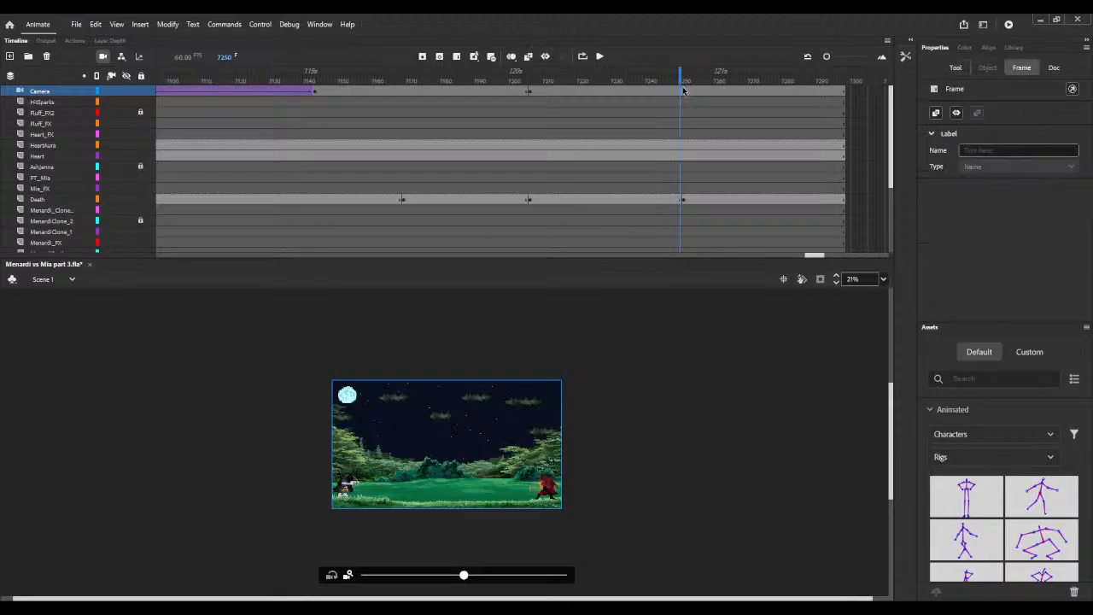
pyautogui.click(683, 92)
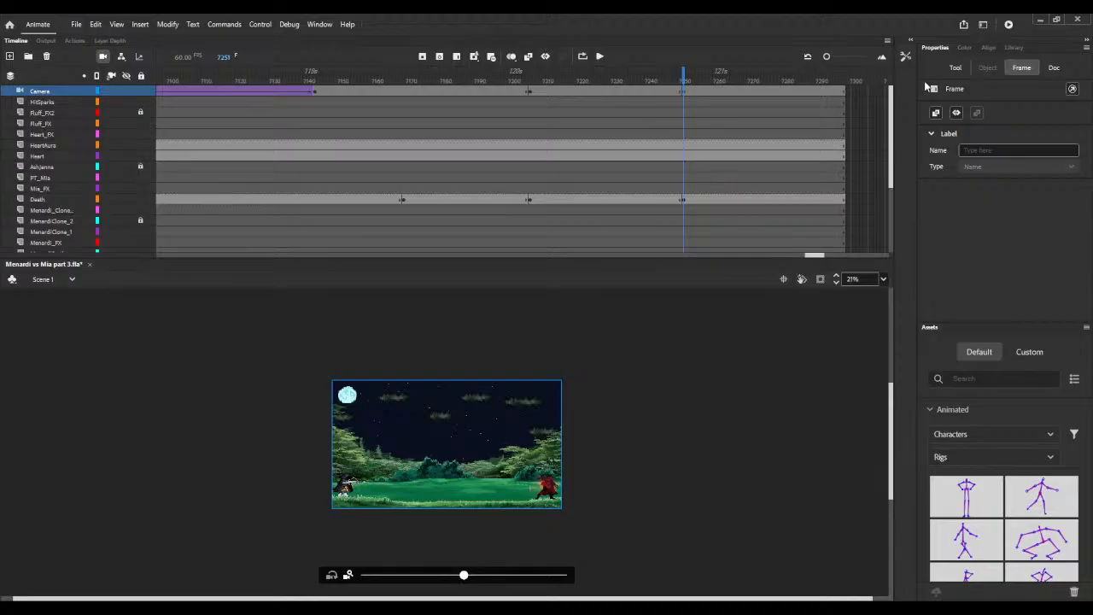
pyautogui.click(955, 68)
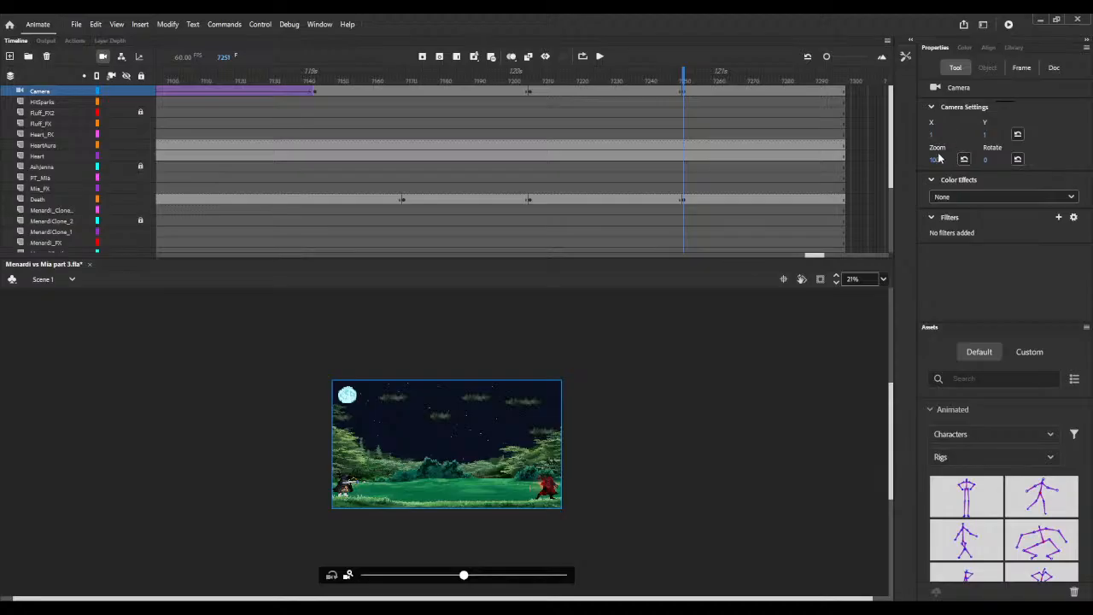
pyautogui.moveTo(936, 160); pyautogui.dragTo(1010, 148)
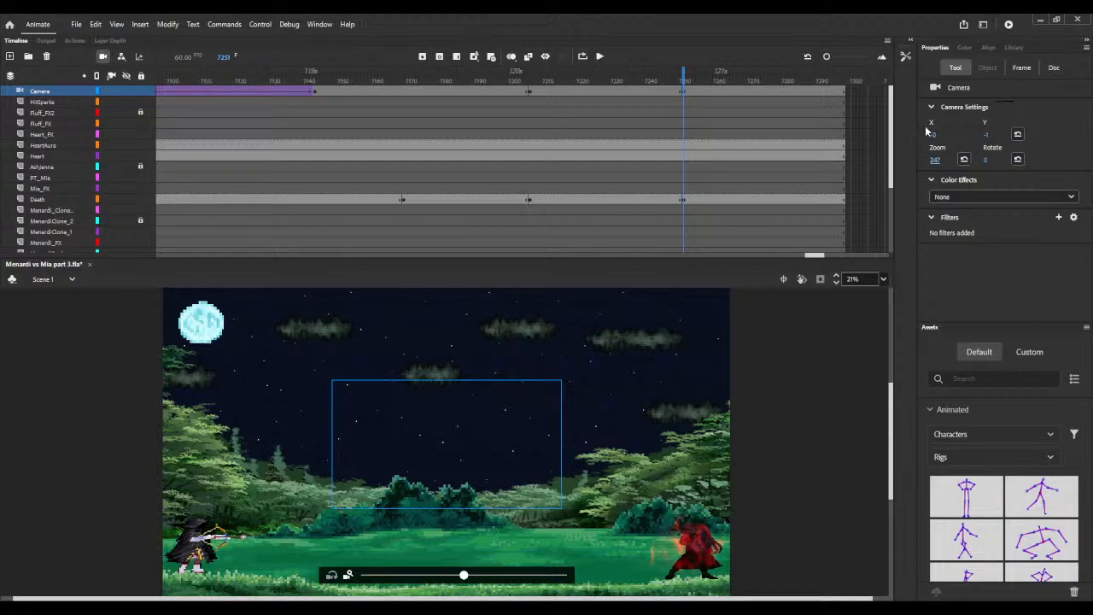
pyautogui.moveTo(937, 136); pyautogui.dragTo(1062, 144)
pyautogui.moveTo(938, 141); pyautogui.dragTo(680, 141)
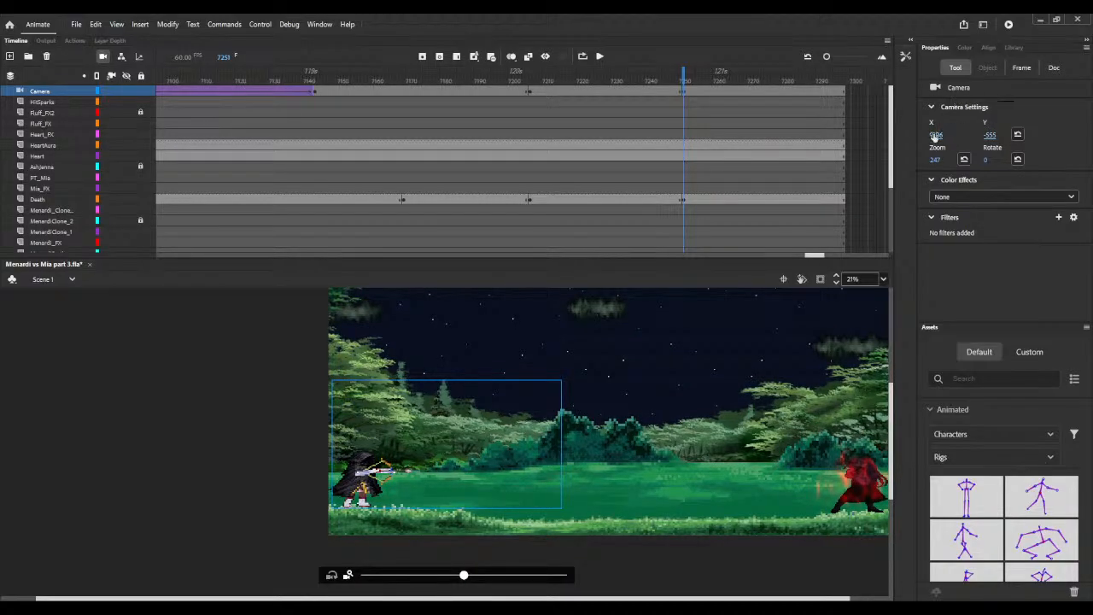
pyautogui.moveTo(936, 134)
pyautogui.mouseDown()
pyautogui.moveTo(924, 134)
pyautogui.moveTo(939, 134)
pyautogui.mouseUp()
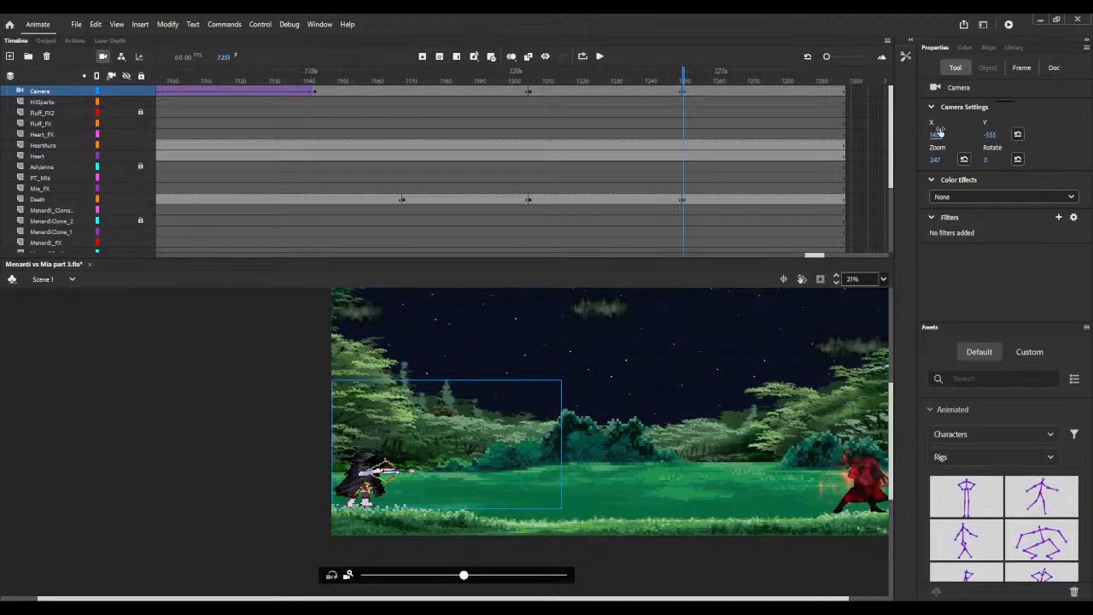
# Step: Create a classic tween between the Camera keyframes at frames 7206 and 7251 with a Quad Ease-In-Out effect
pyautogui.click(633, 88)
pyautogui.rightClick(633, 89)
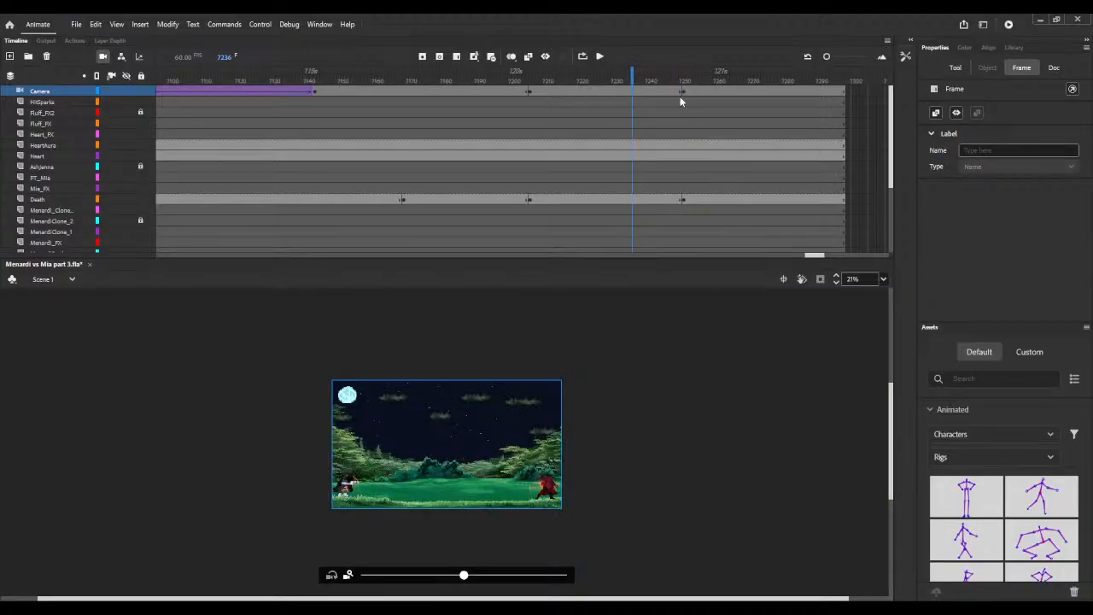
pyautogui.click(680, 97)
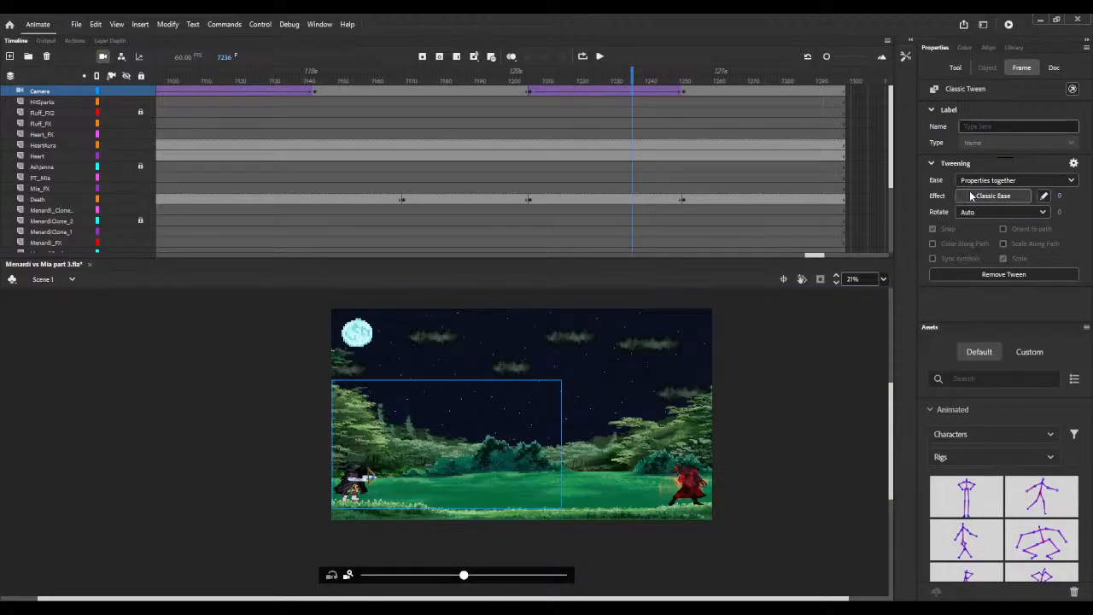
pyautogui.doubleClick(788, 213)
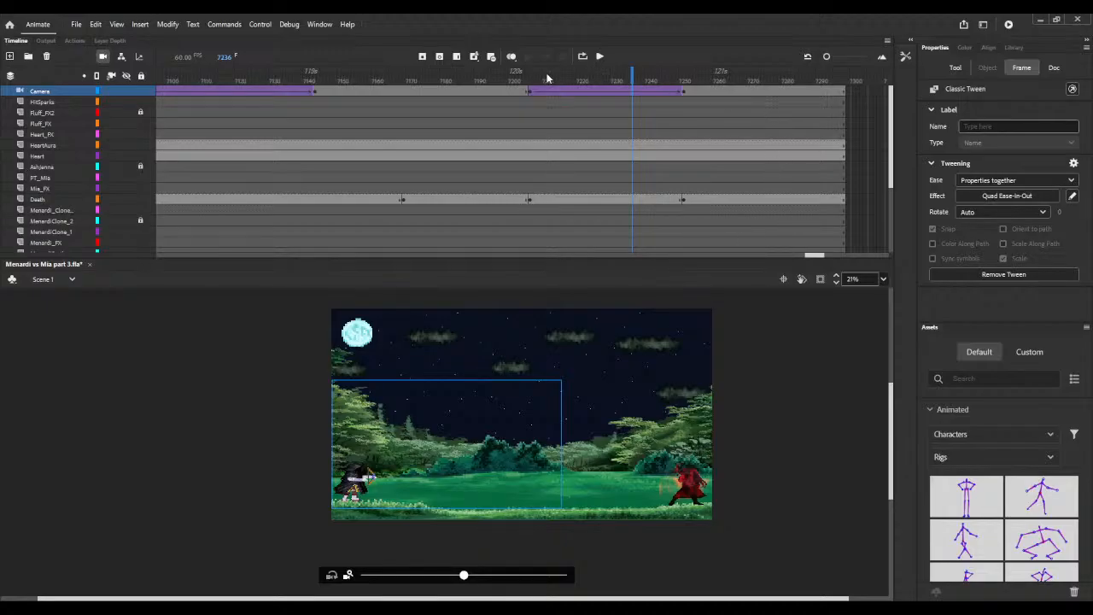
# Step: Preview the eased camera zoom-in on the cloaked figure between frames 7206 and 7251
pyautogui.moveTo(536, 79); pyautogui.dragTo(741, 78)
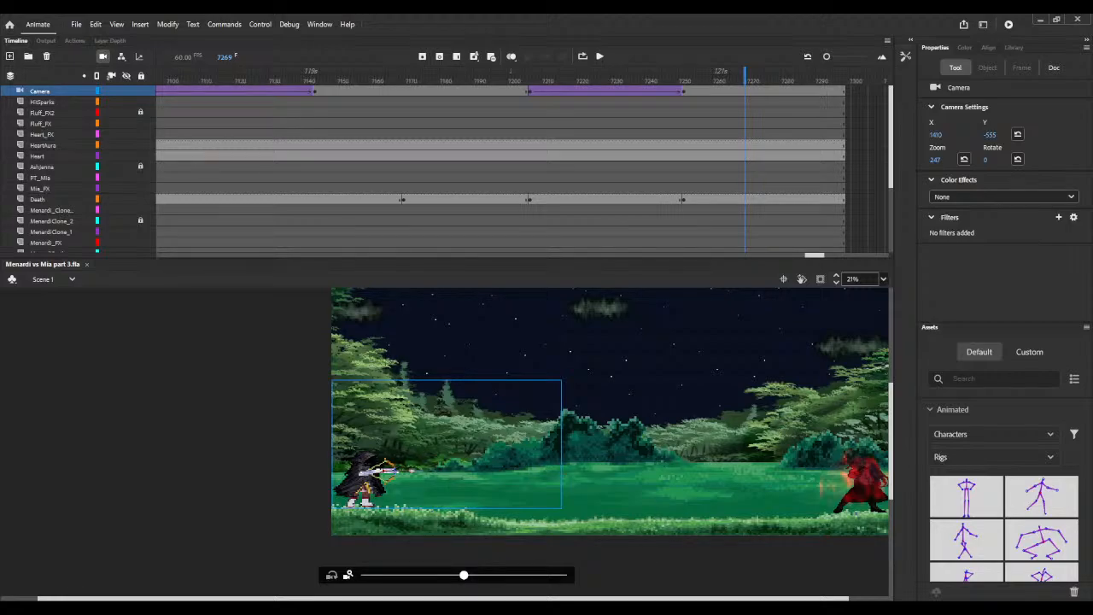
pyautogui.click(601, 71)
pyautogui.moveTo(601, 71); pyautogui.dragTo(584, 75)
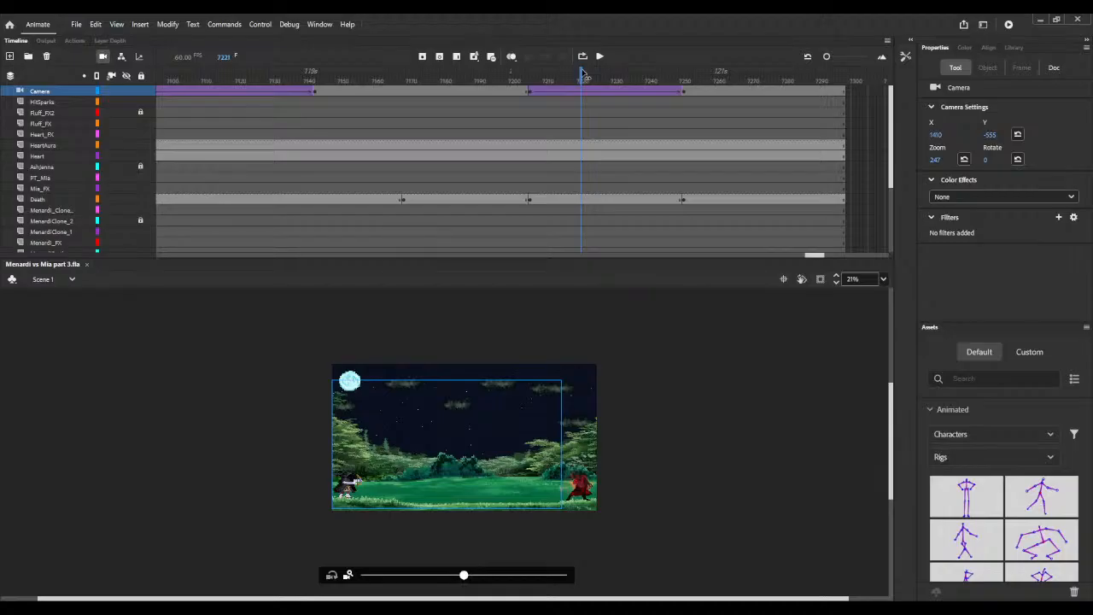
pyautogui.moveTo(584, 75); pyautogui.dragTo(530, 66)
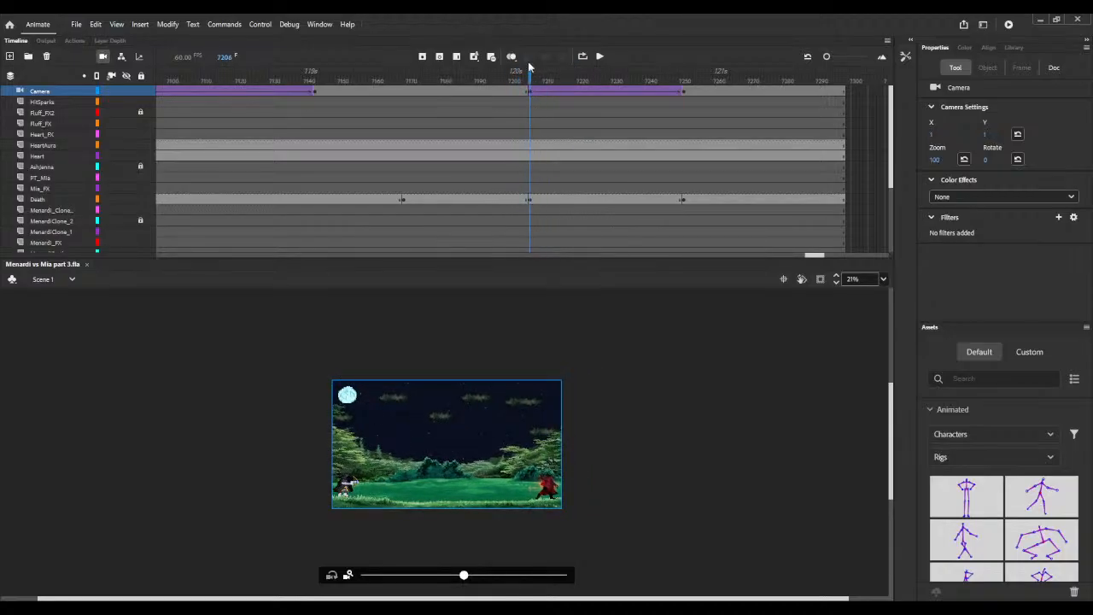
# Step: Try a blank keyframe on the PT_Mia layer at frame 7206 and compare the cloaked figure's bow poses up close
pyautogui.click(530, 173)
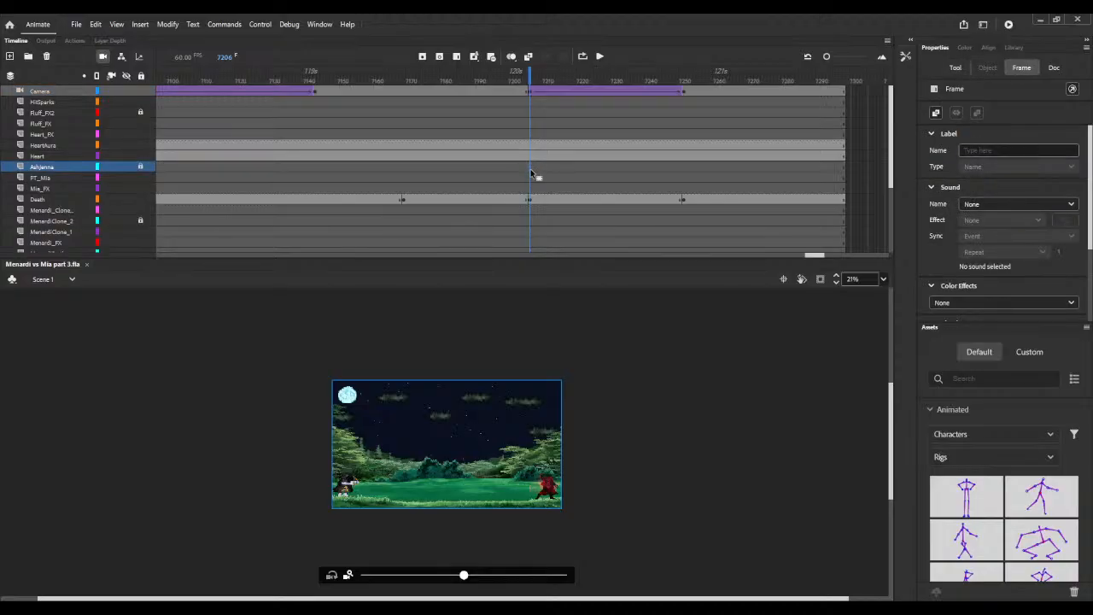
pyautogui.click(532, 181)
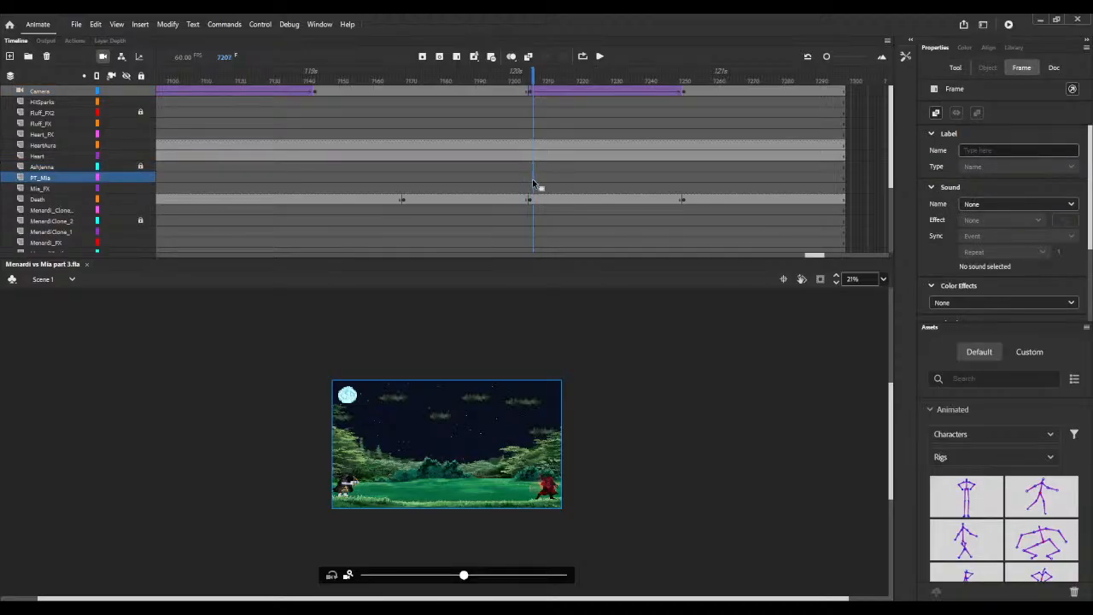
pyautogui.click(529, 181)
pyautogui.click(835, 279)
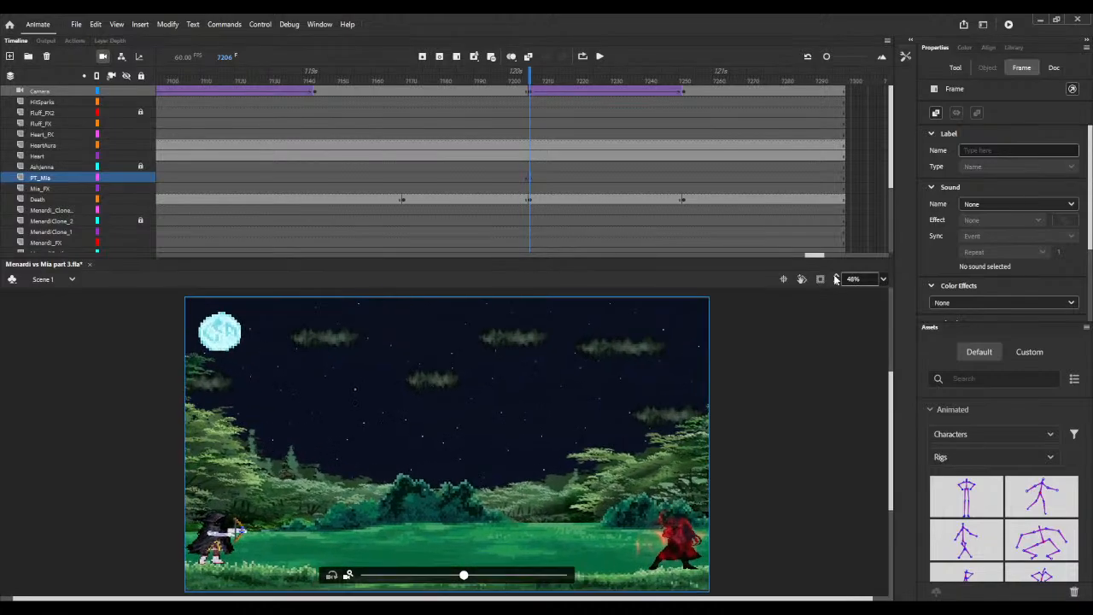
pyautogui.scroll(-2, 717, 314)
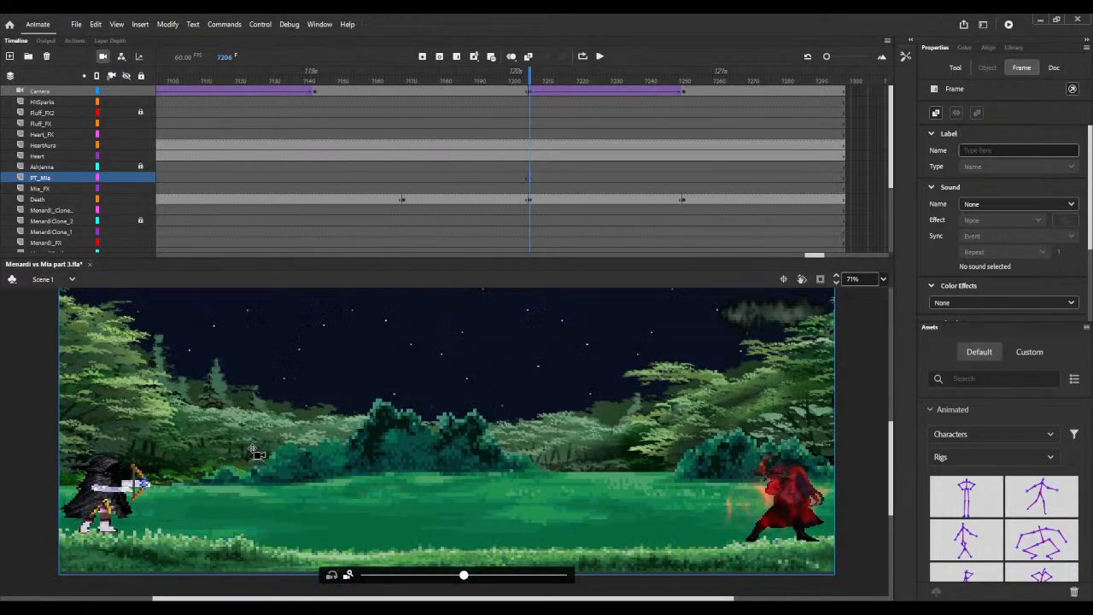
pyautogui.click(837, 280)
pyautogui.click(836, 280)
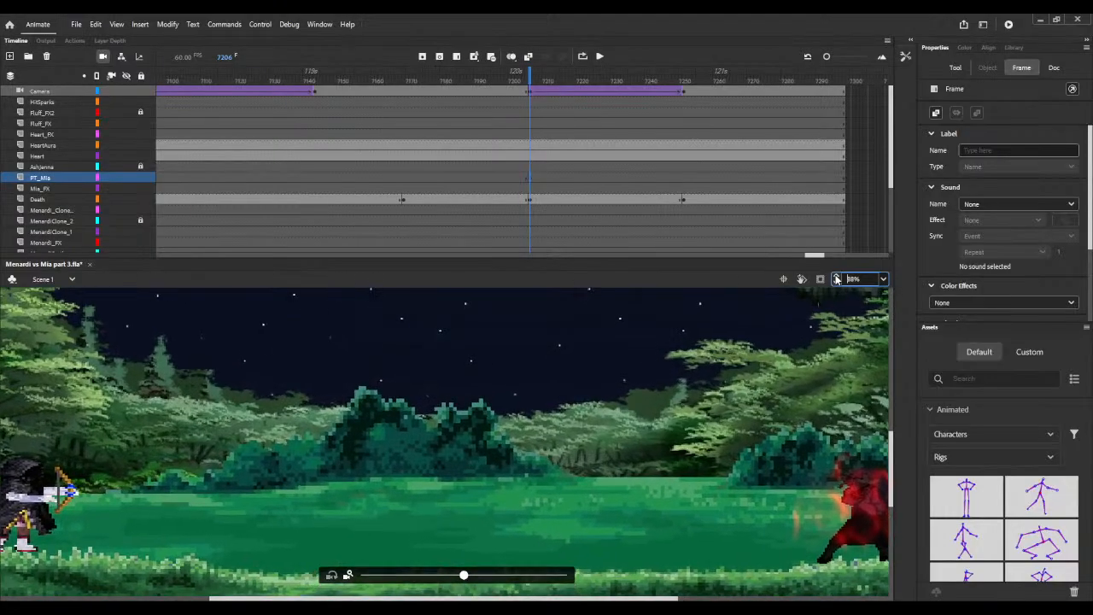
pyautogui.moveTo(258, 600); pyautogui.dragTo(146, 600)
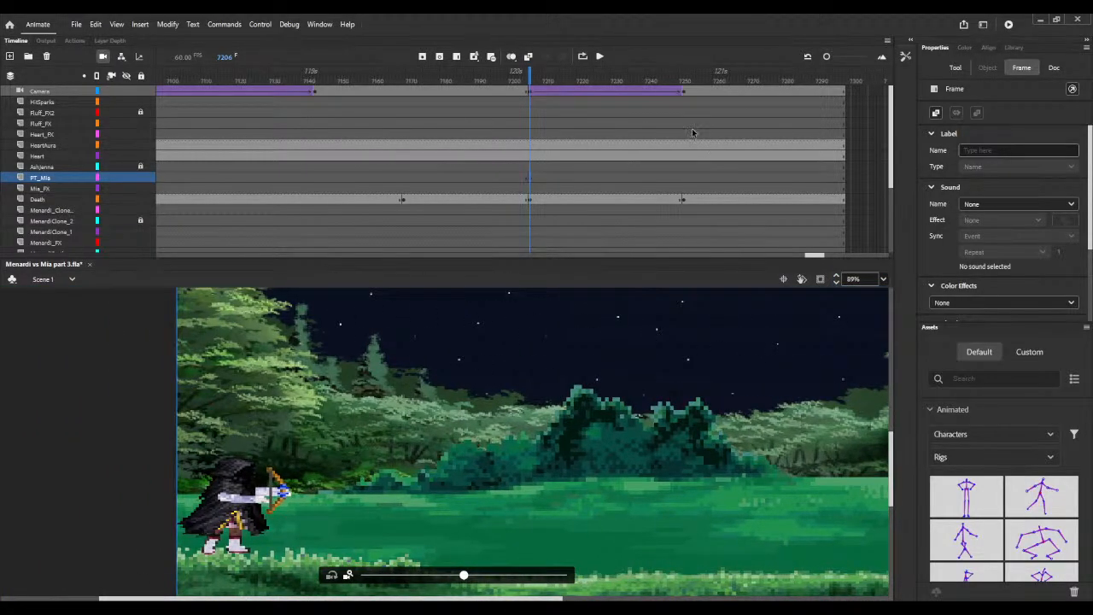
pyautogui.moveTo(531, 75); pyautogui.dragTo(682, 56)
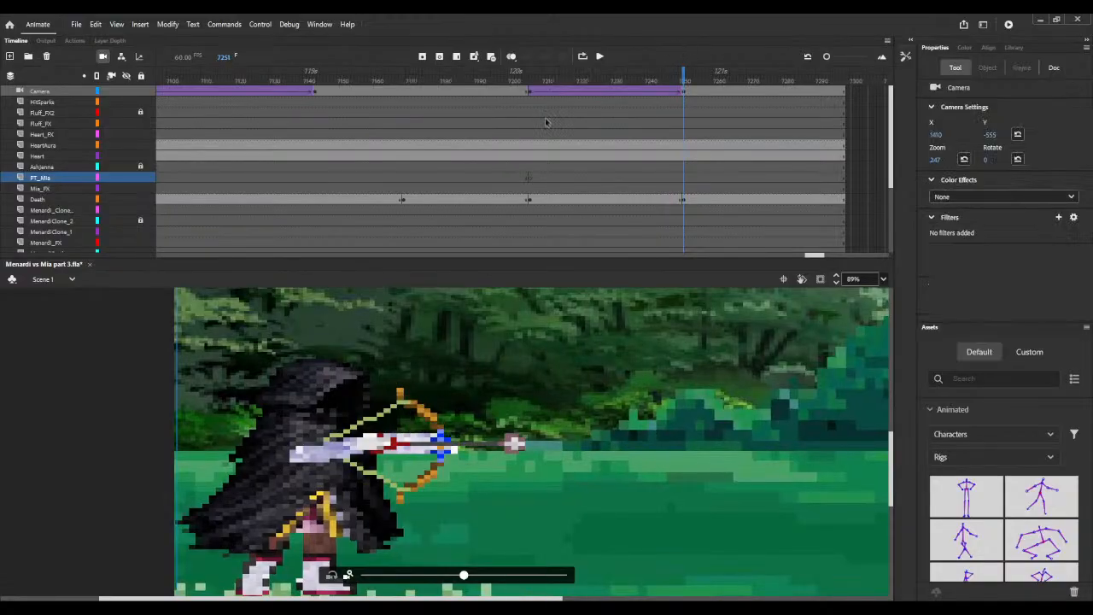
pyautogui.click(531, 181)
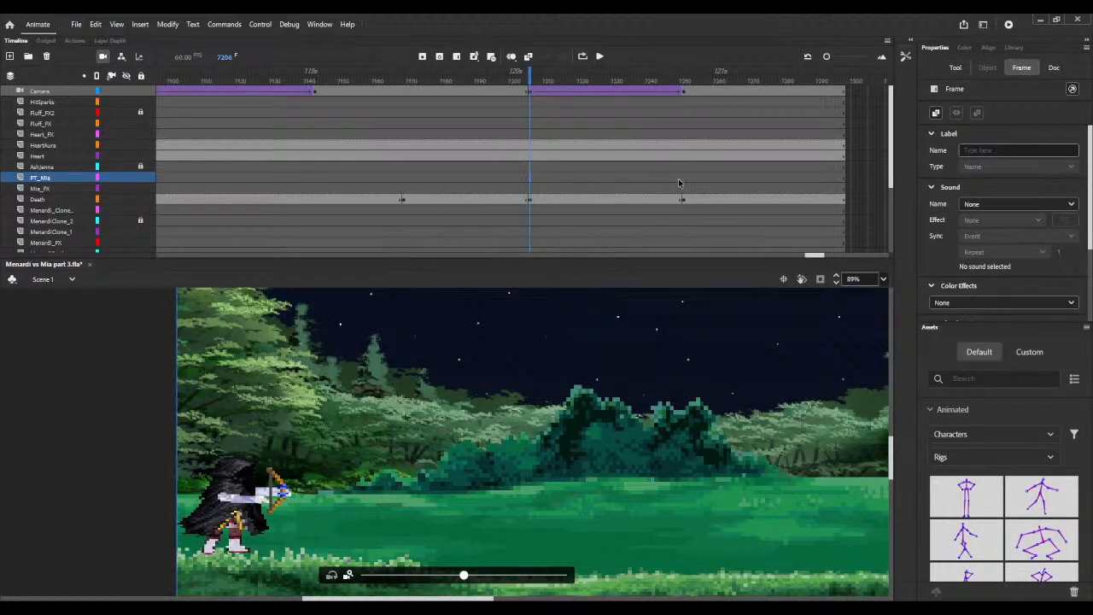
# Step: Insert a blank keyframe on the PT_Mia layer at frame 7251 and place the library clip Ange Ushiomiya fx 81_gif there
pyautogui.click(685, 183)
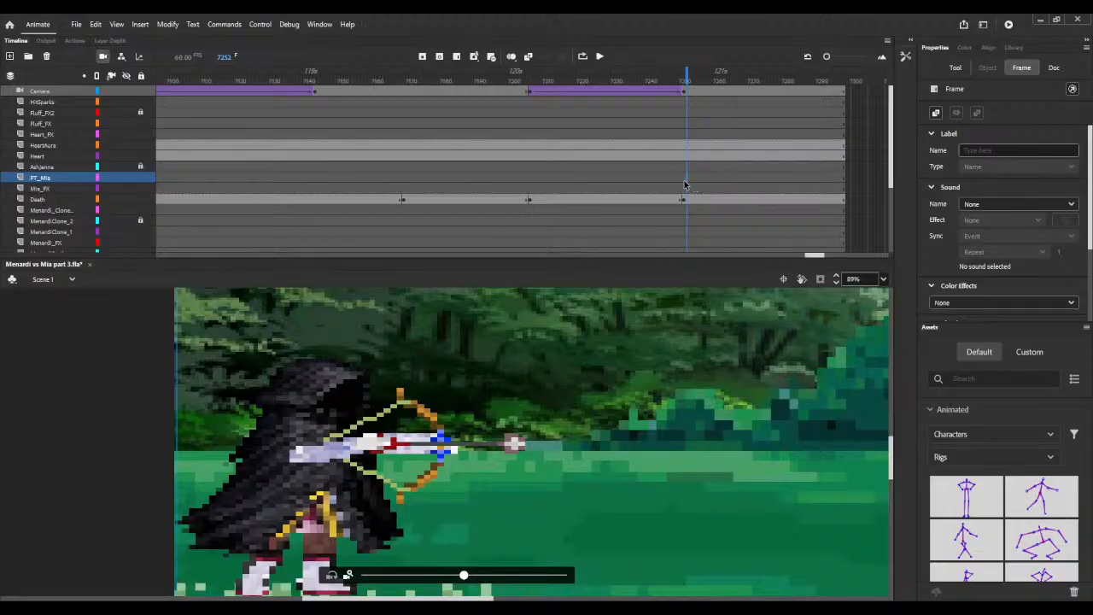
pyautogui.click(683, 183)
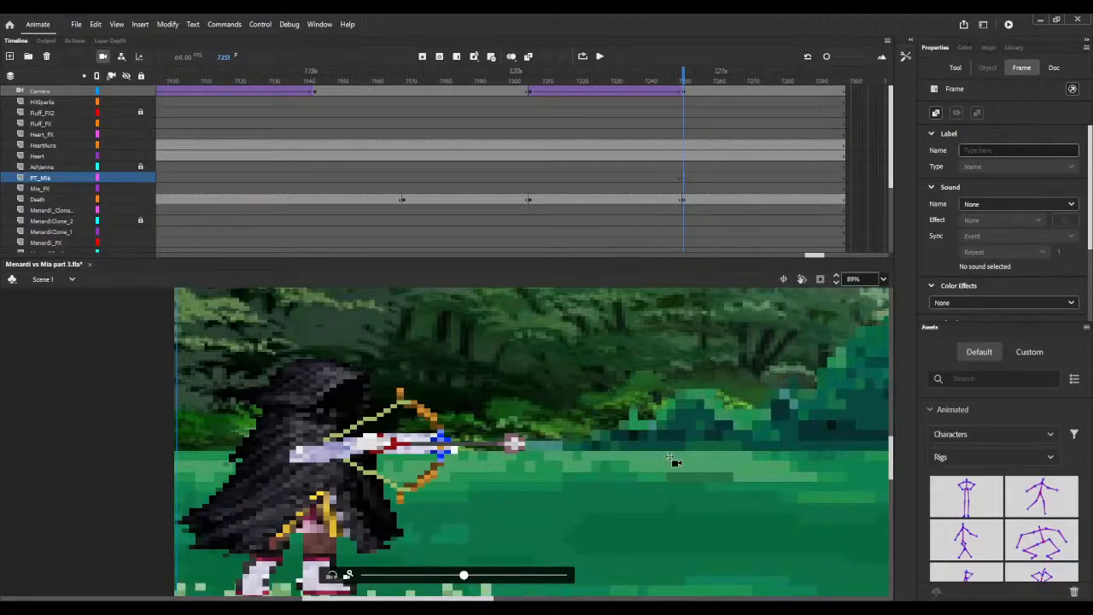
pyautogui.click(1014, 48)
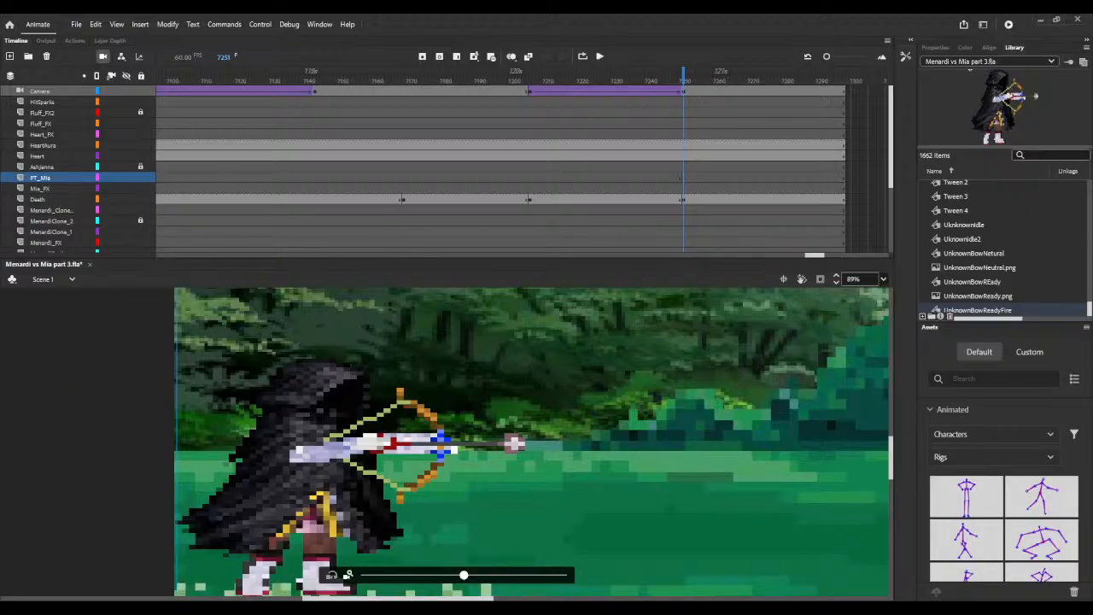
pyautogui.click(1050, 156)
pyautogui.write('81')
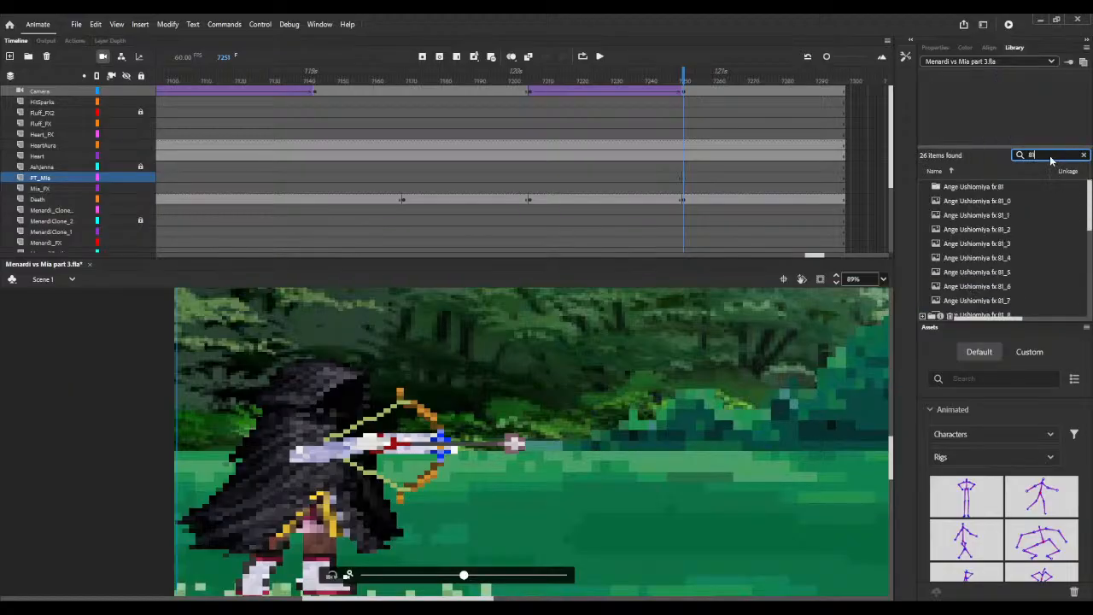
pyautogui.scroll(-5, 988, 229)
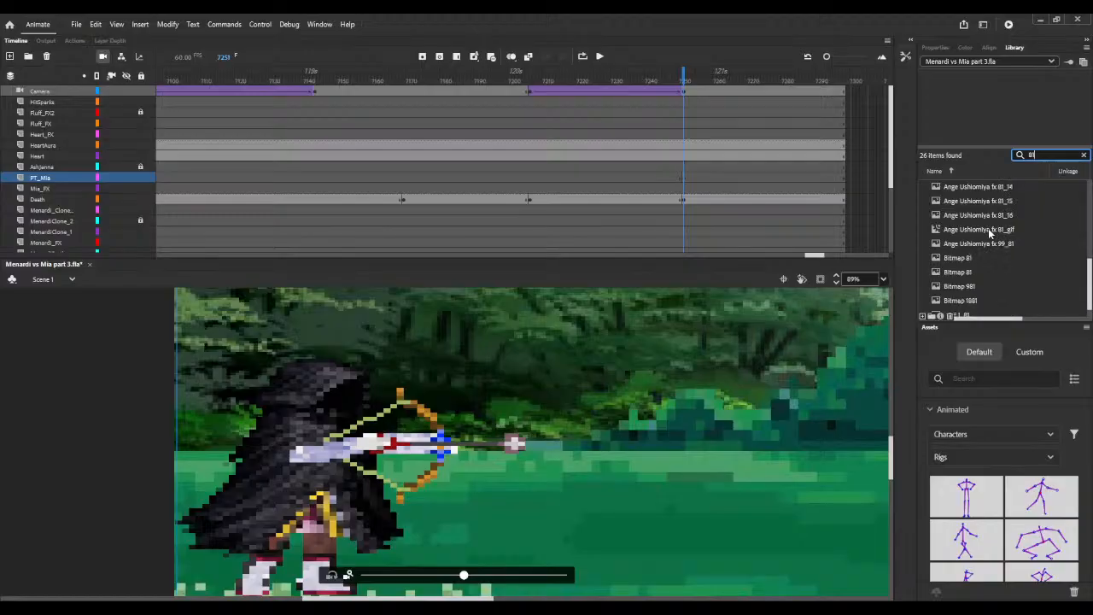
pyautogui.scroll(1, 986, 247)
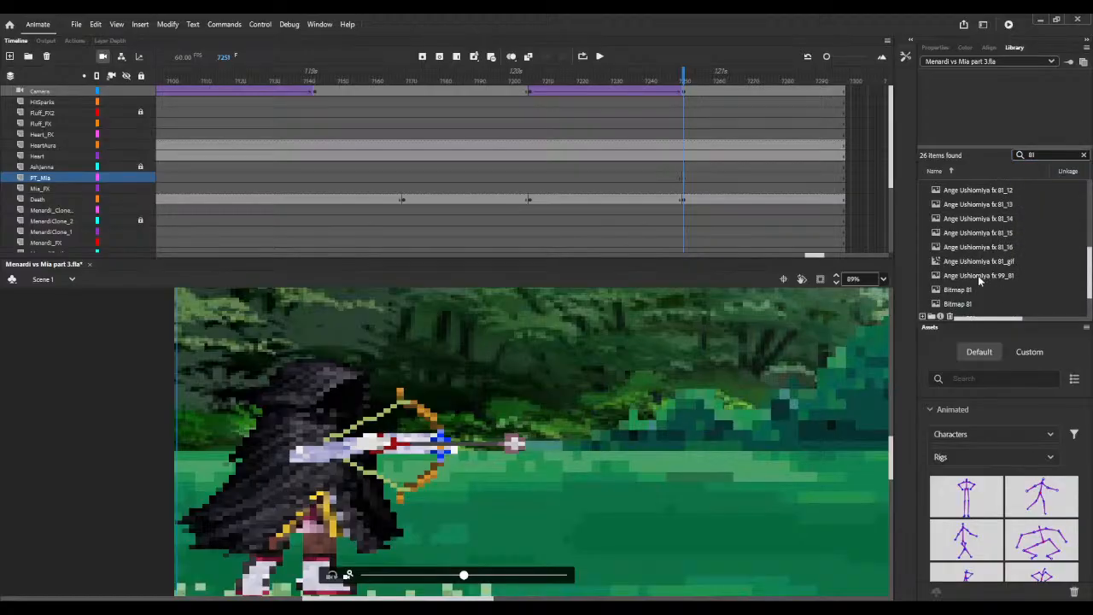
pyautogui.click(955, 261)
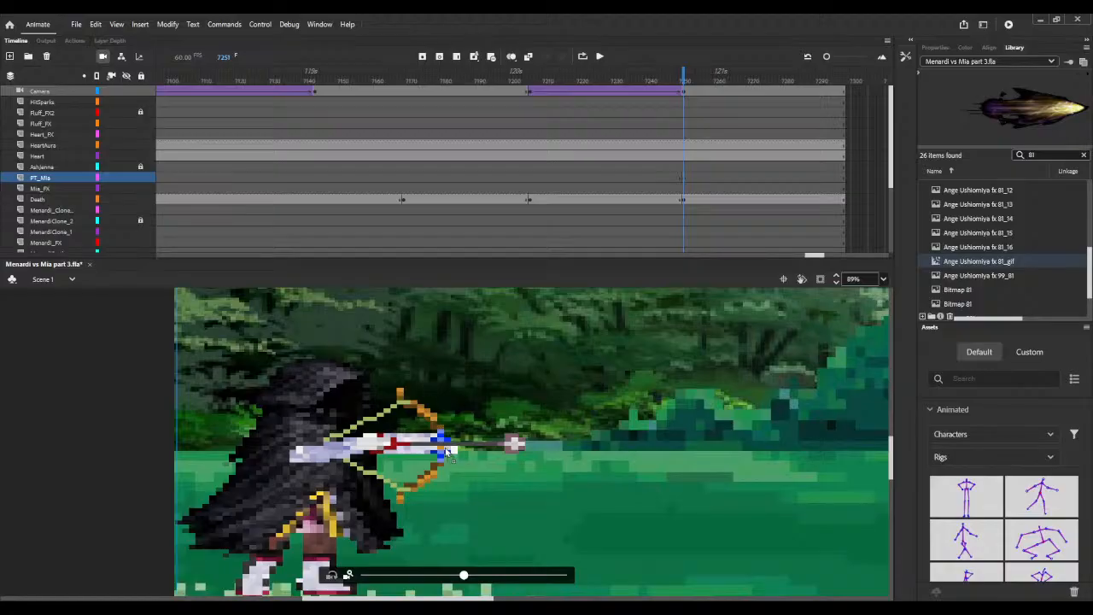
pyautogui.moveTo(955, 261); pyautogui.dragTo(444, 451)
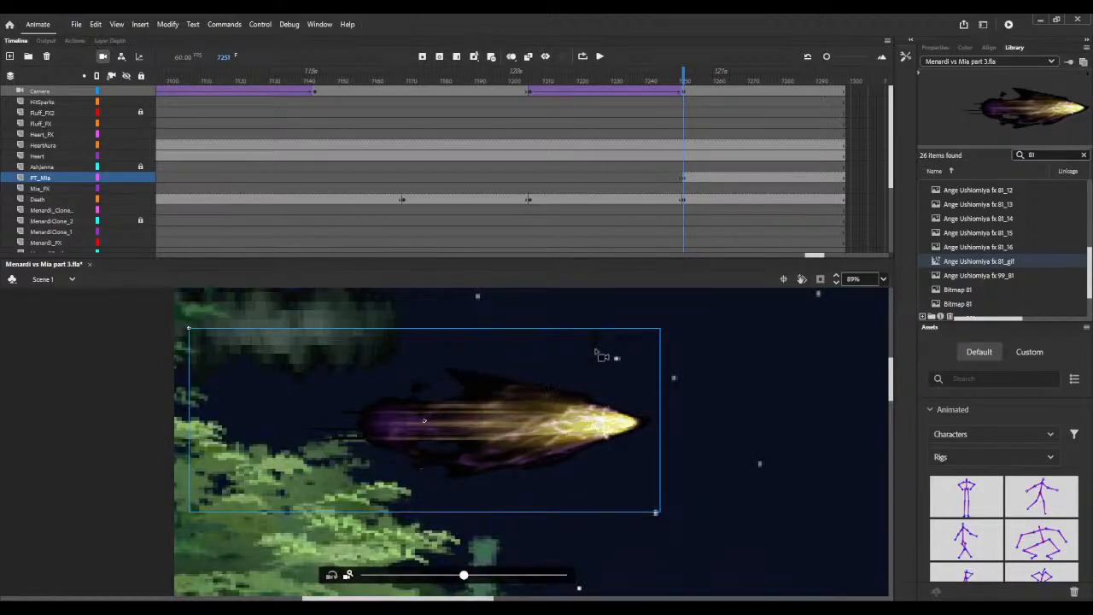
# Step: Move the glowing projectile clip down from the sky onto the cloaked figure's bow, aligned with the arrow
pyautogui.click(837, 283)
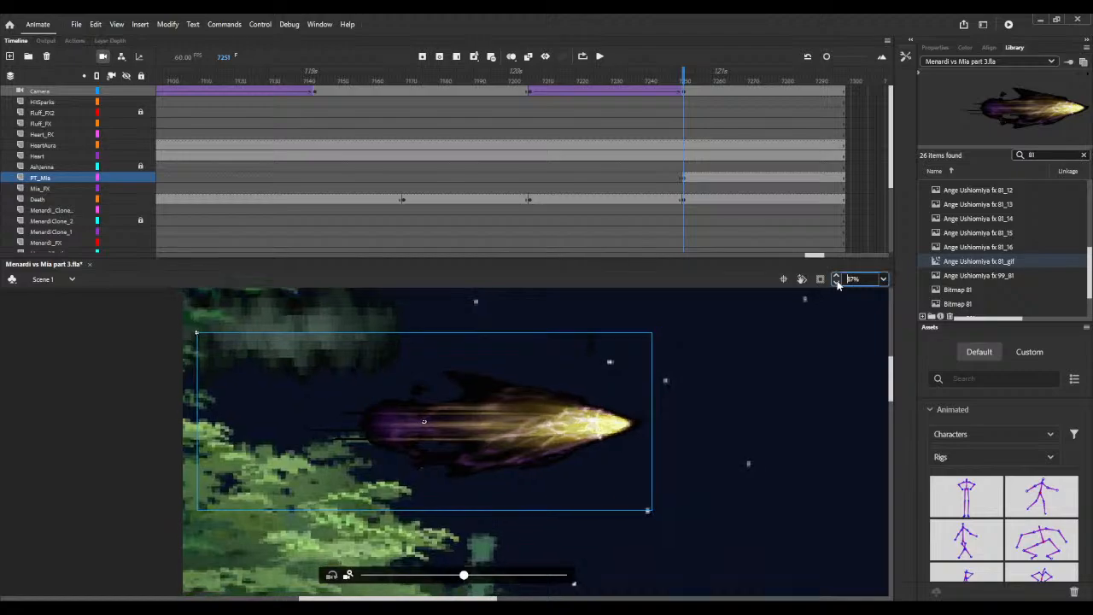
pyautogui.click(837, 284)
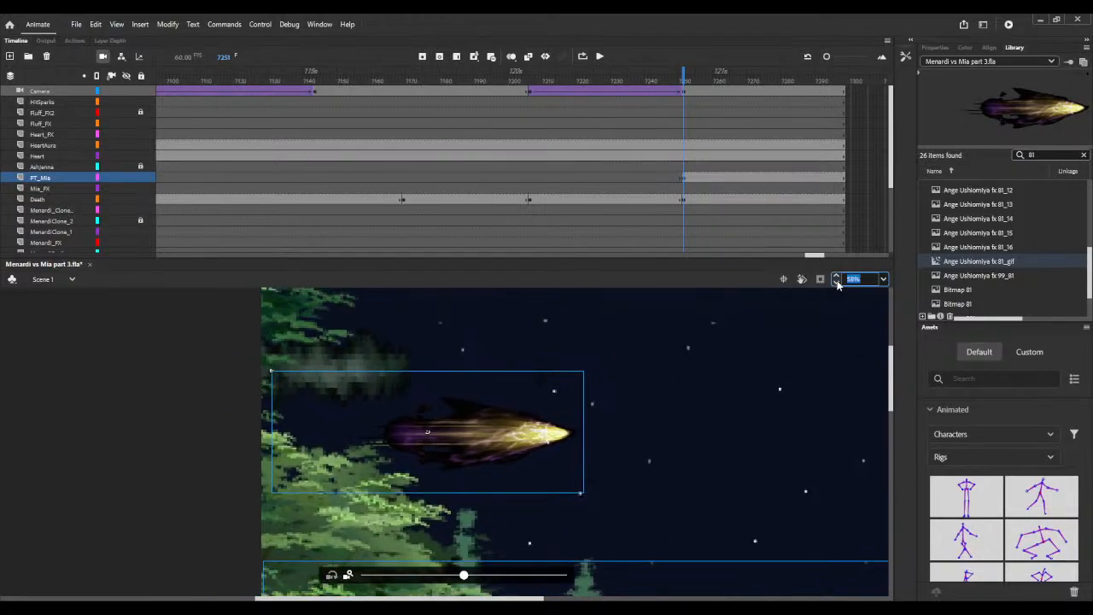
pyautogui.click(905, 57)
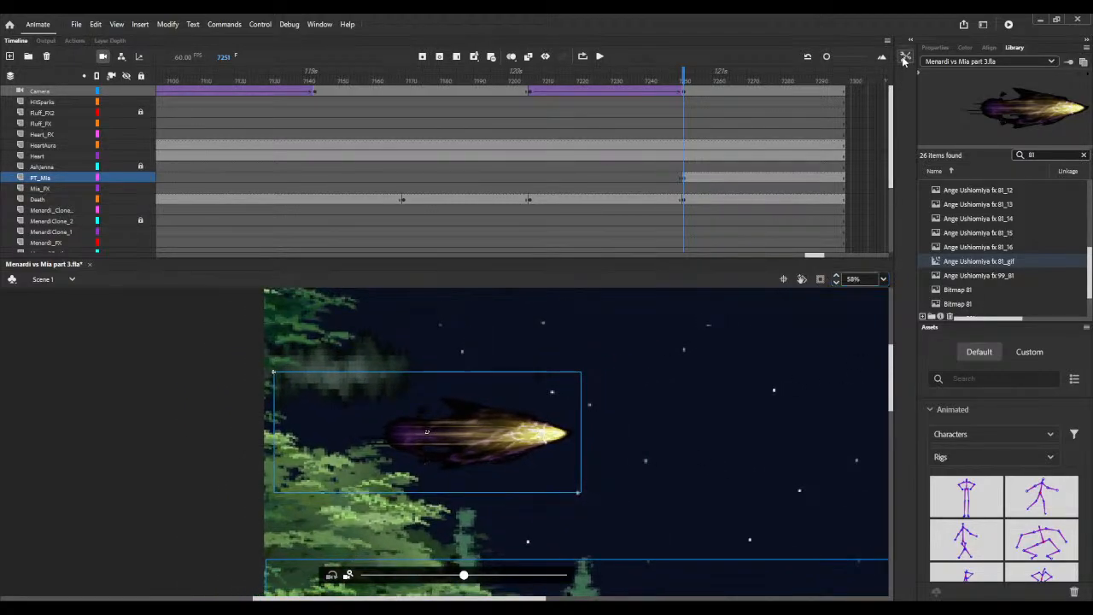
pyautogui.click(492, 419)
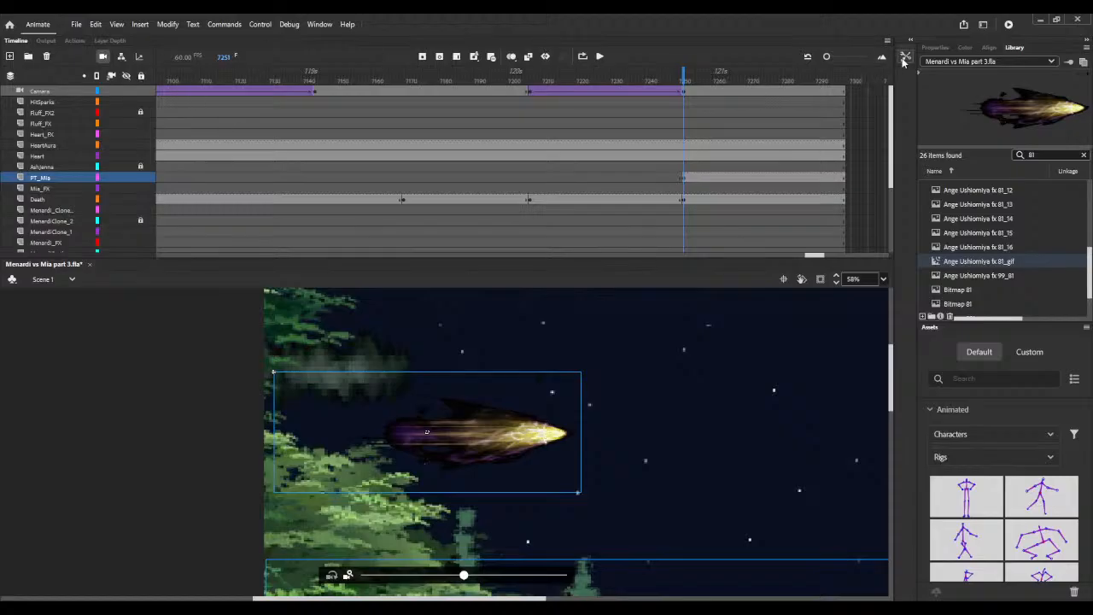
pyautogui.press('v')
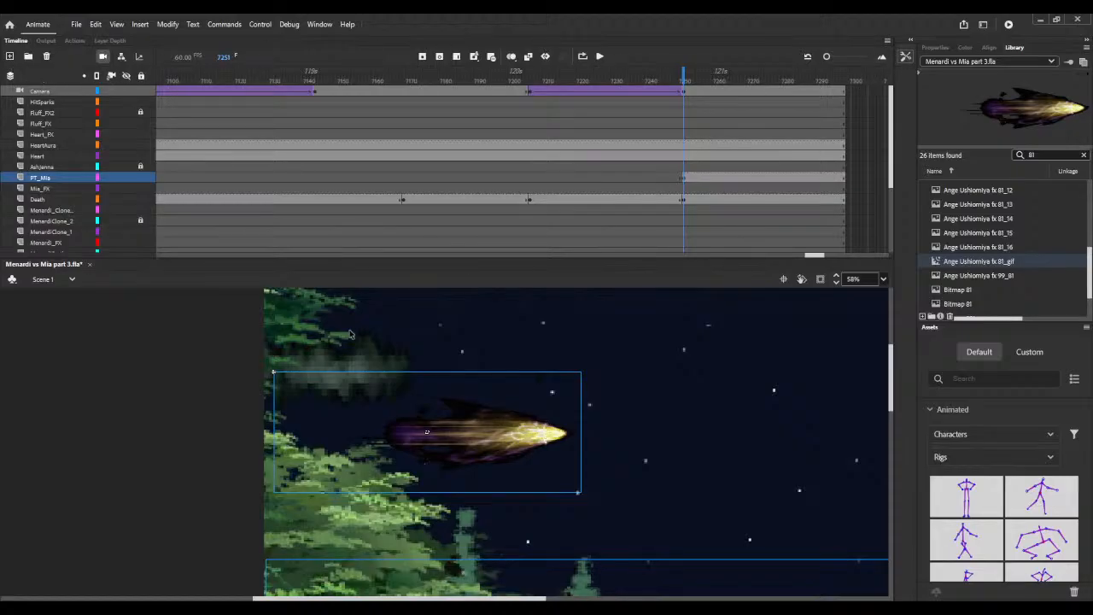
pyautogui.scroll(-2, 465, 441)
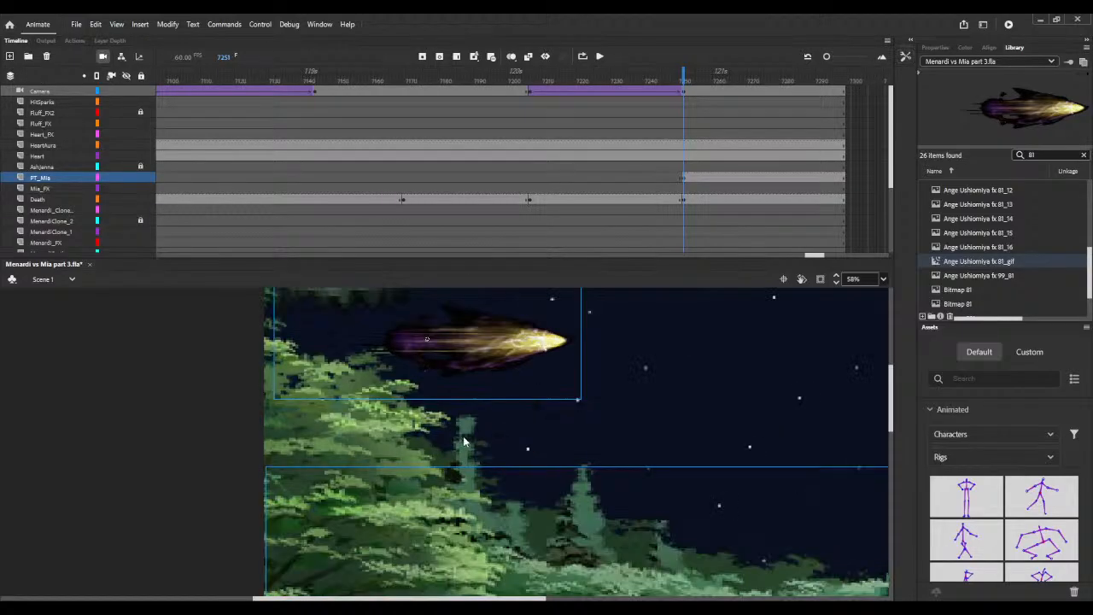
pyautogui.scroll(2, 465, 441)
pyautogui.moveTo(480, 434); pyautogui.dragTo(478, 506)
pyautogui.scroll(-3, 478, 507)
pyautogui.scroll(2, 487, 390)
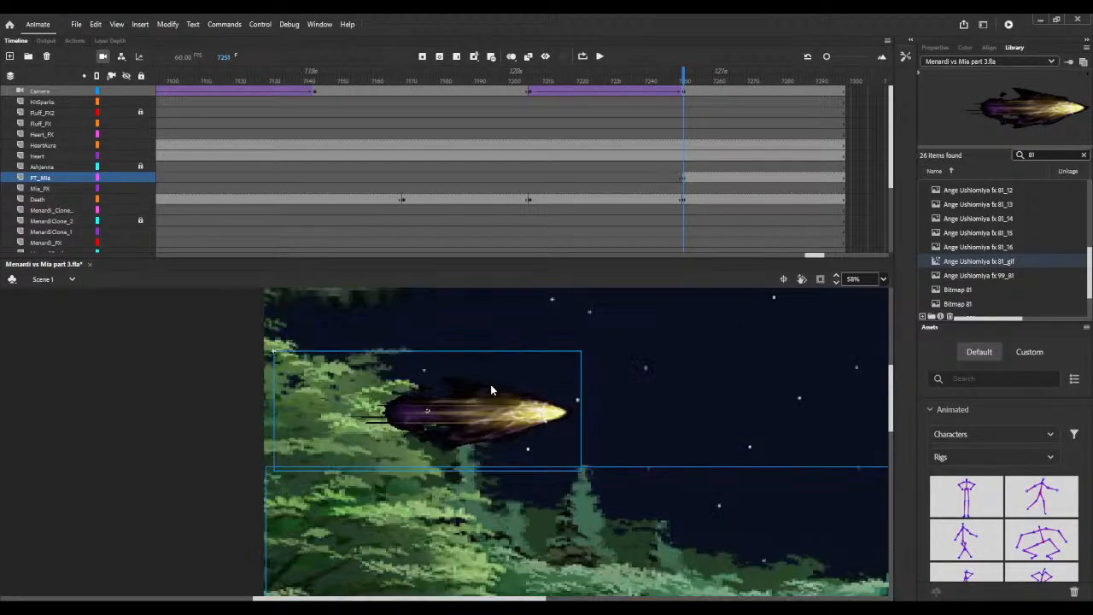
pyautogui.moveTo(484, 414); pyautogui.dragTo(495, 607)
pyautogui.scroll(-3, 500, 572)
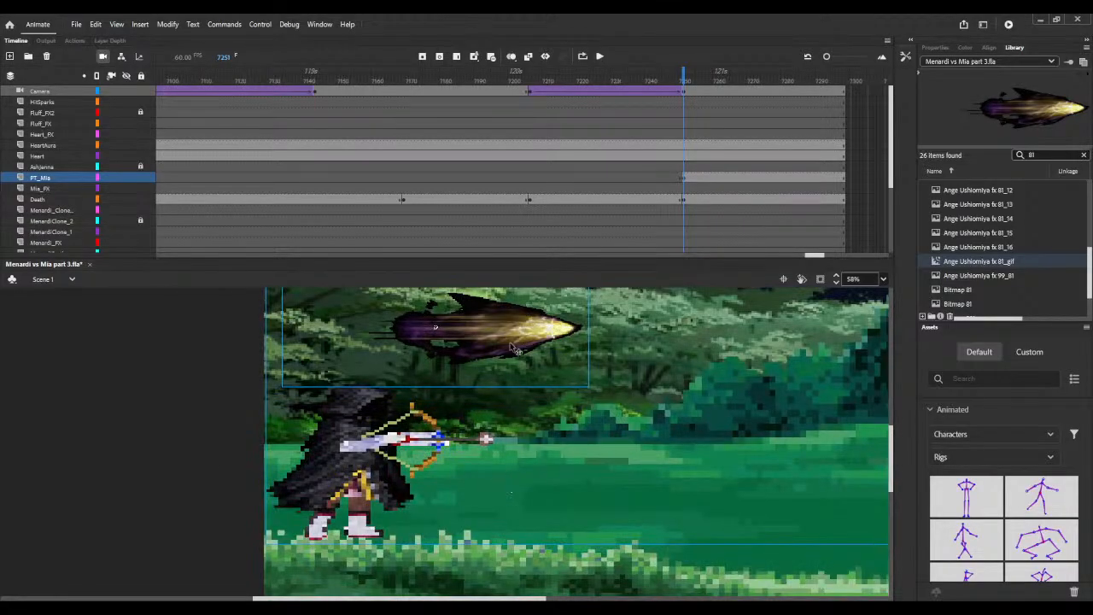
pyautogui.moveTo(508, 338); pyautogui.dragTo(445, 456)
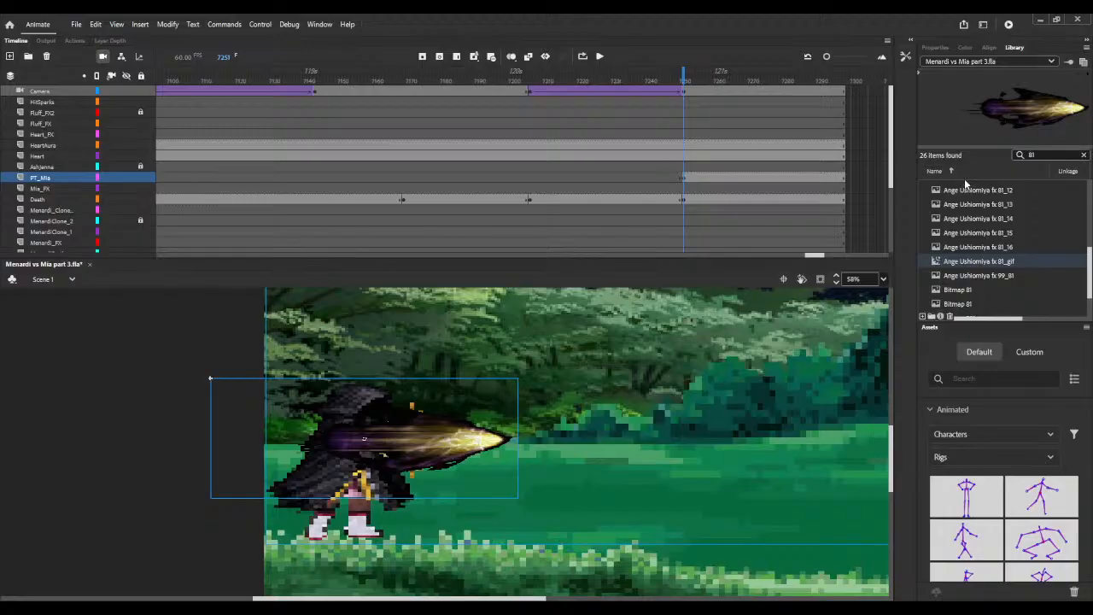
# Step: Try the Darken and Multiply blend modes on the projectile clip and set its blend to Lighten
pyautogui.click(936, 47)
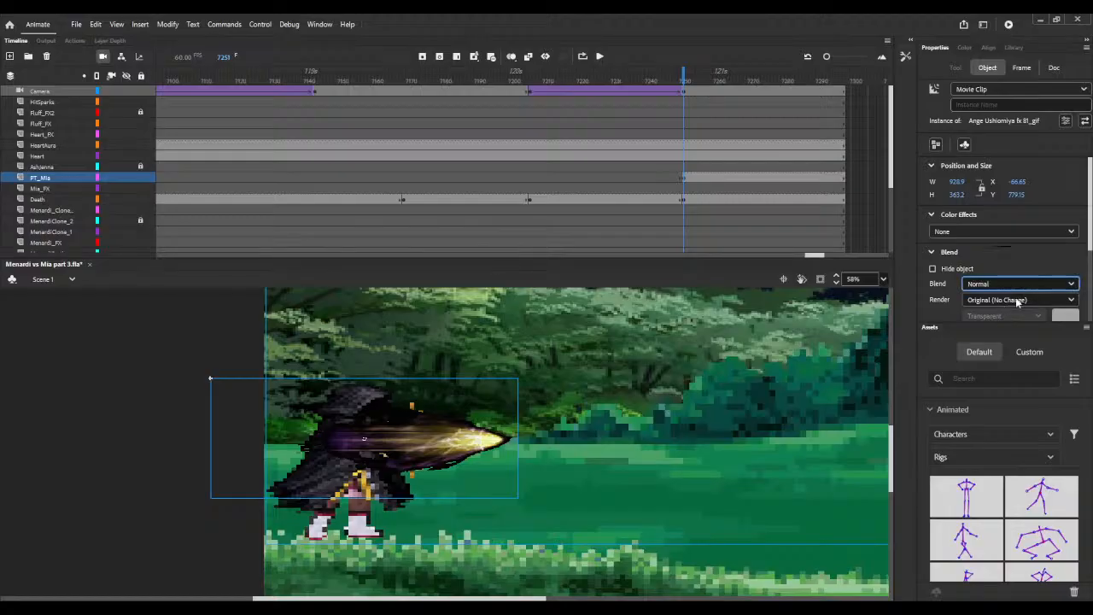
pyautogui.press('Down')
pyautogui.press('Up')
pyautogui.press('Down')
pyautogui.press('Down')
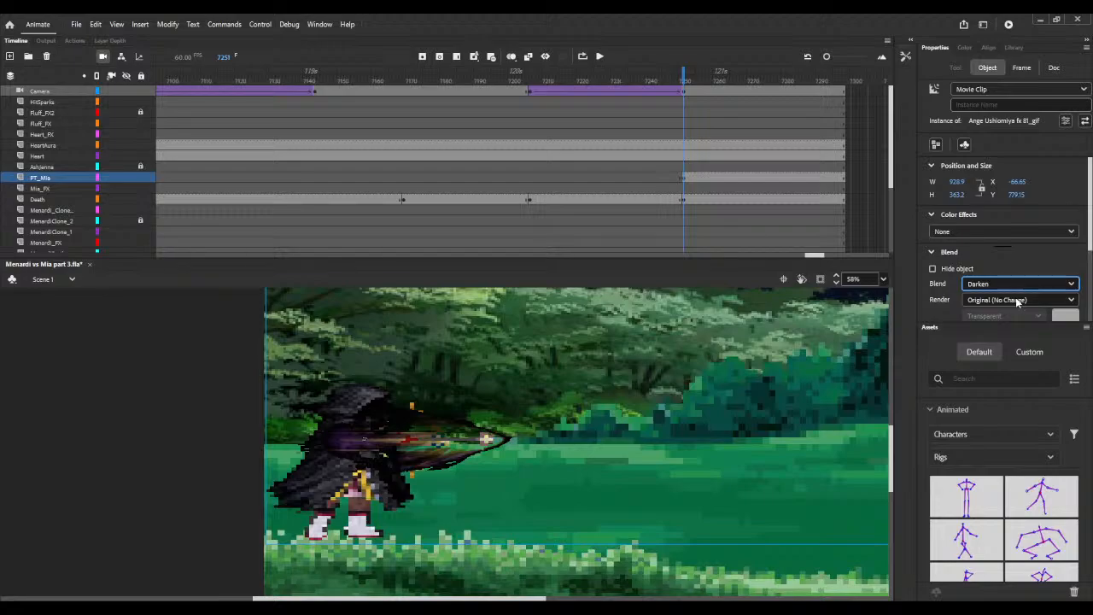
pyautogui.press('Down')
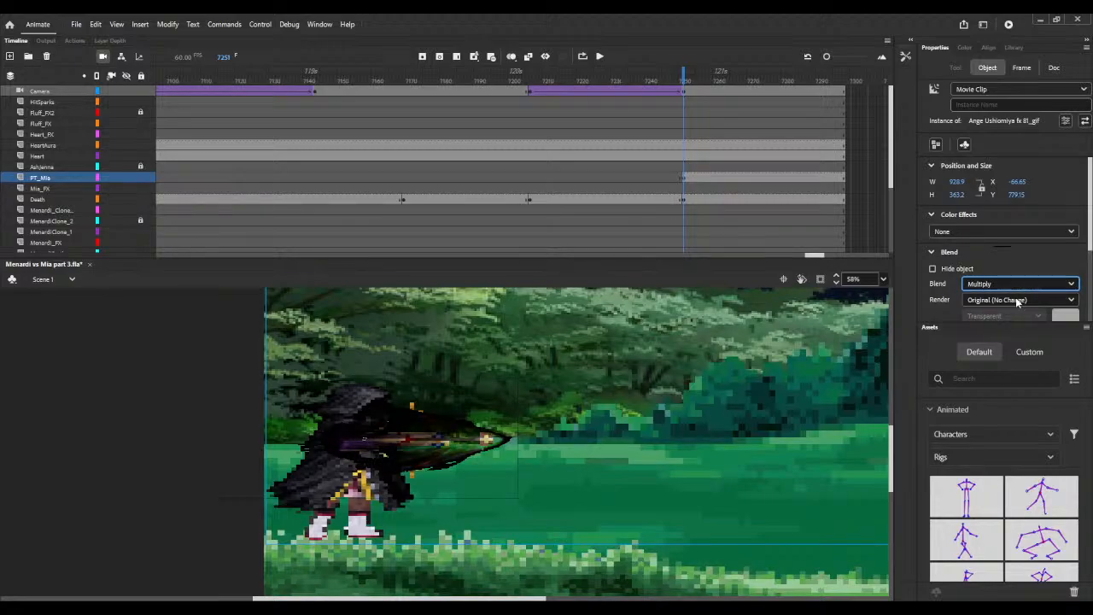
pyautogui.press('Down')
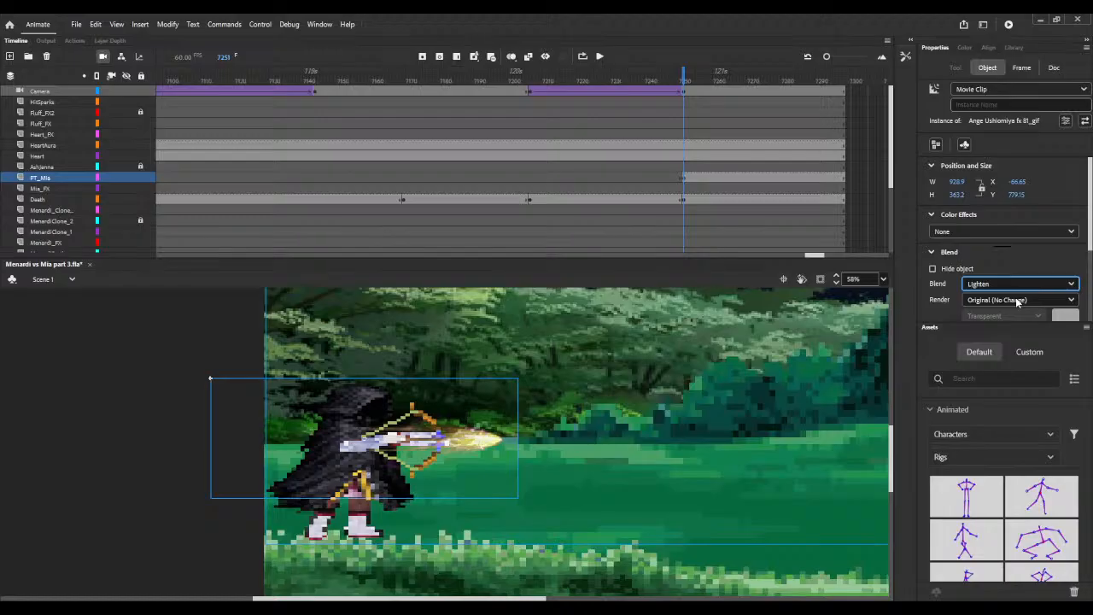
# Step: Try the Screen, Layer, Hard Light, Subtract, Difference, Invert and Alpha blend modes on the projectile clip
pyautogui.press('Down')
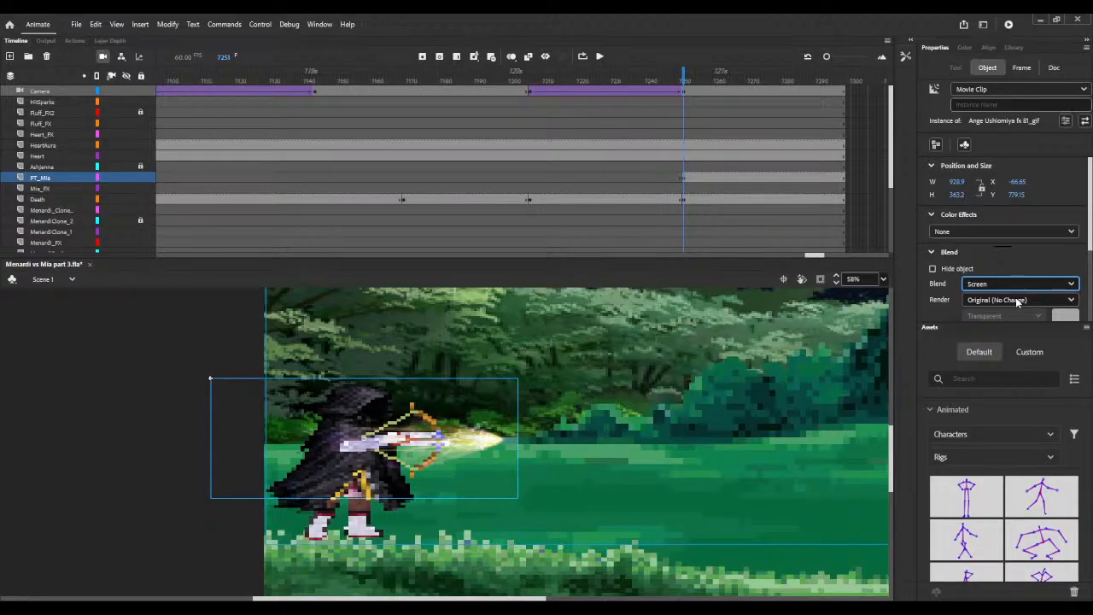
pyautogui.press('Up')
pyautogui.press('Up')
pyautogui.press('Up')
pyautogui.press('Up')
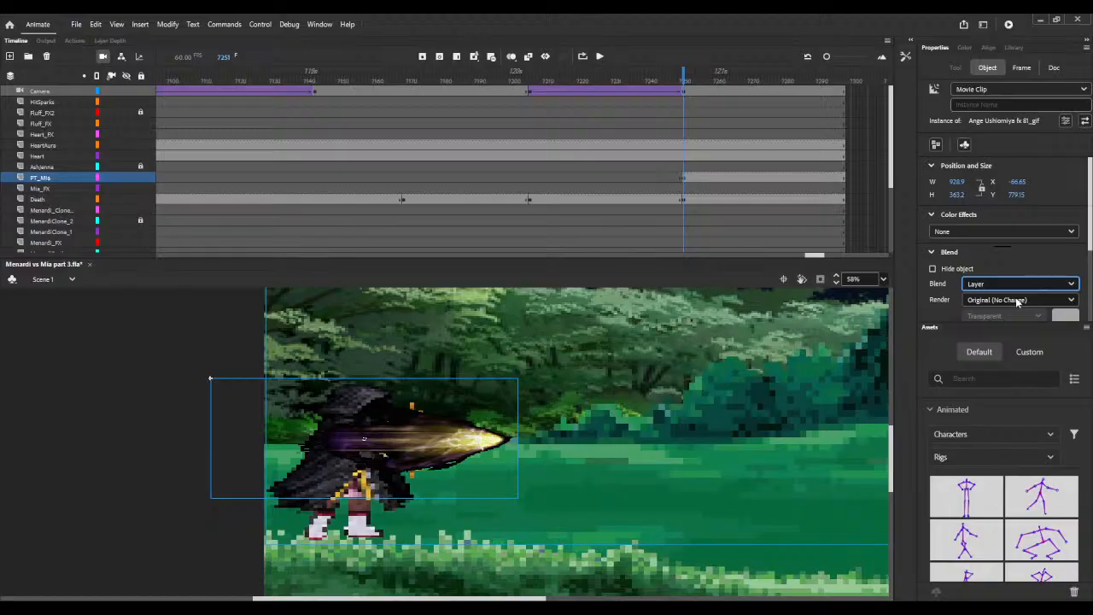
pyautogui.press('Down')
pyautogui.press('Down')
pyautogui.press('Down')
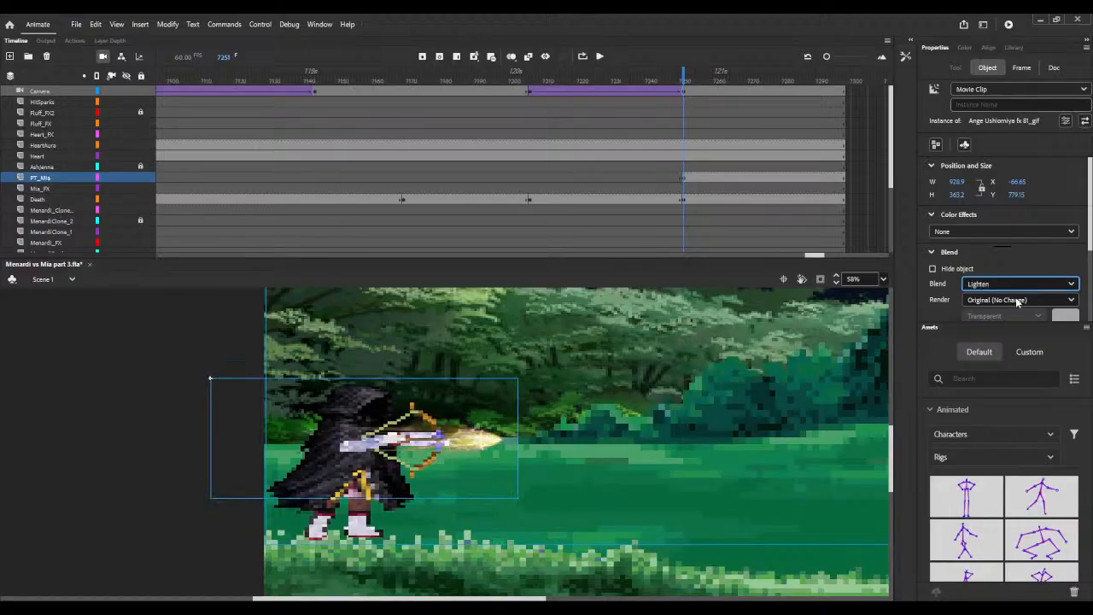
pyautogui.press('Down')
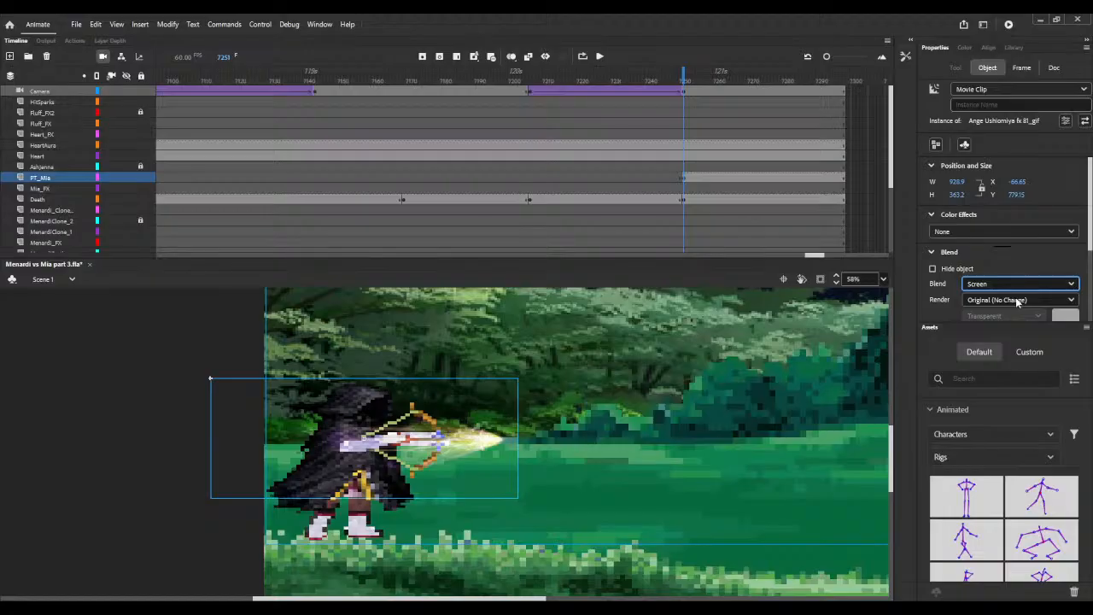
pyautogui.press('Down')
pyautogui.press('Down')
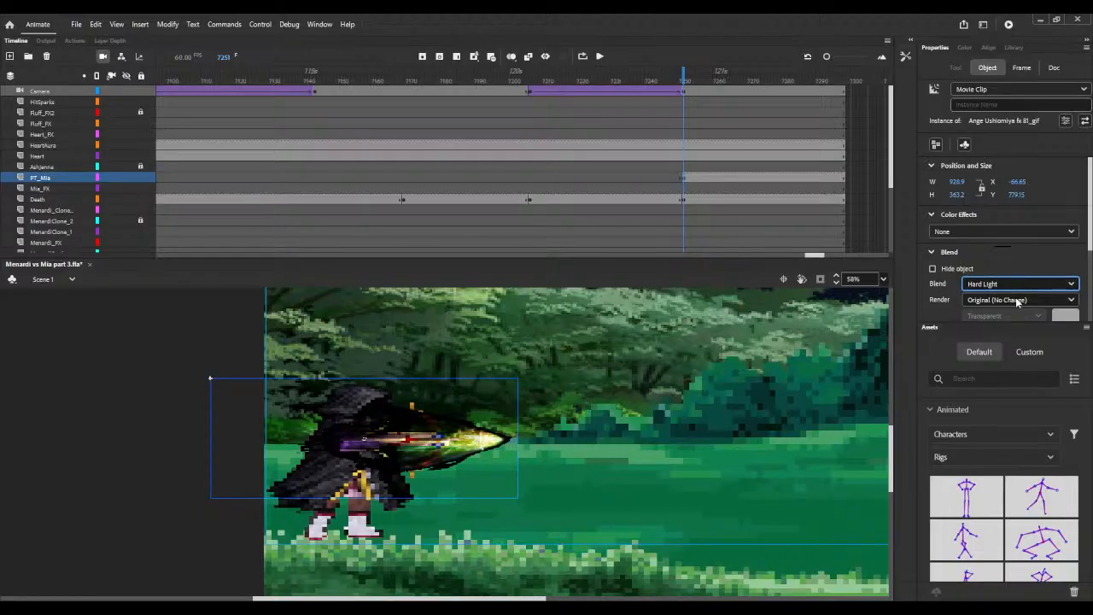
pyautogui.press('Down')
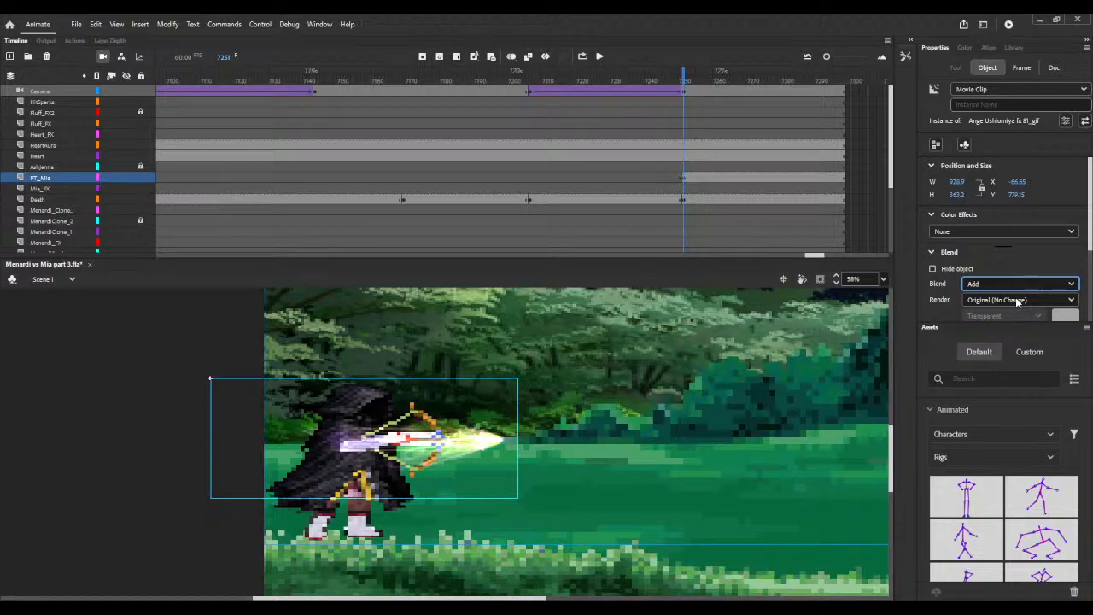
pyautogui.press('Down')
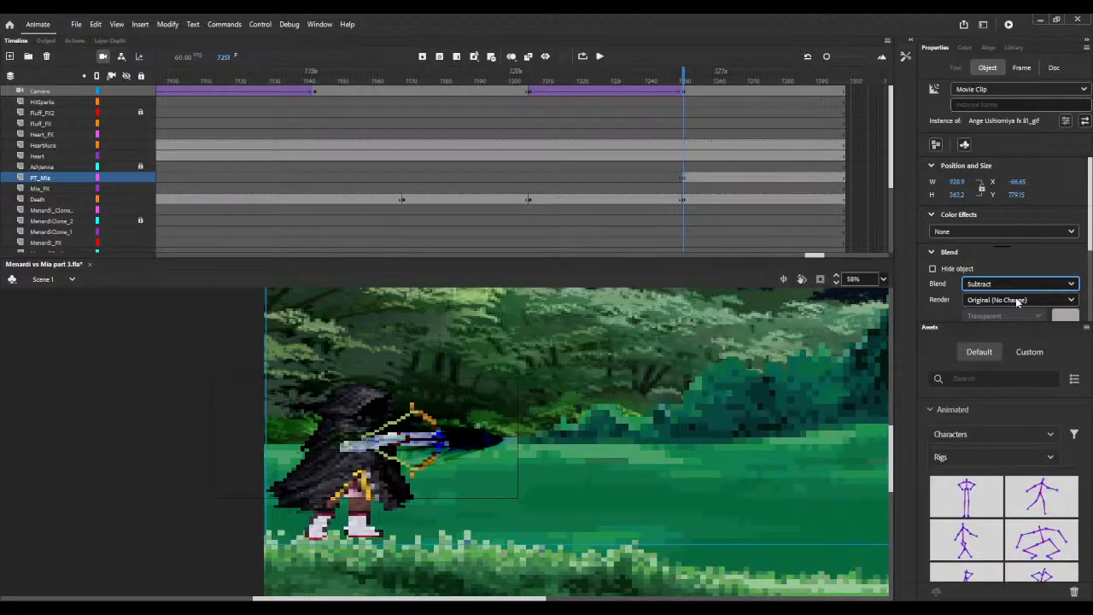
pyautogui.press('Down')
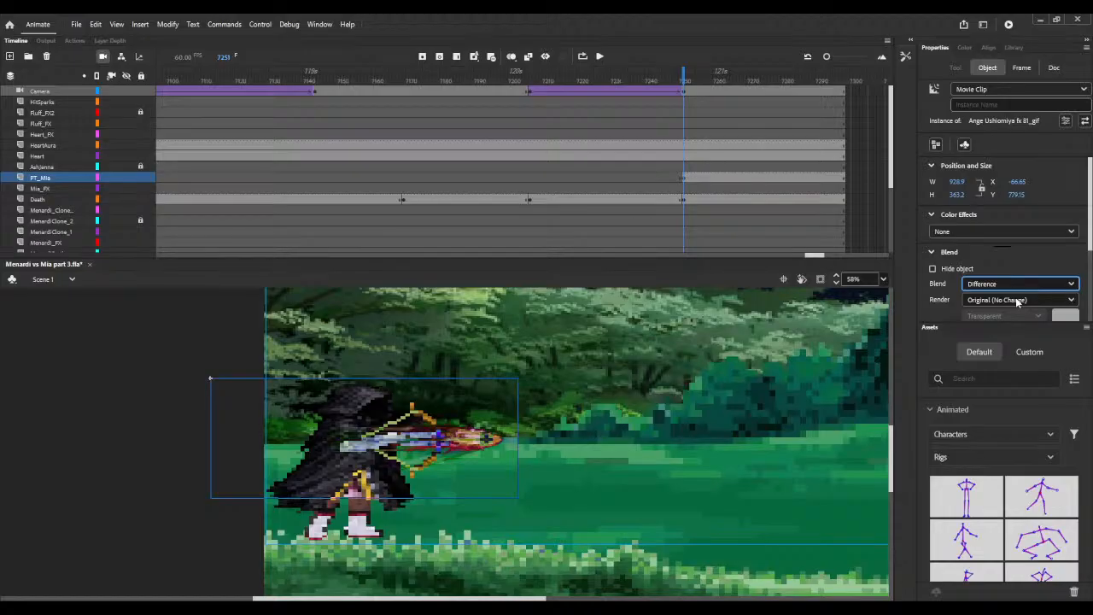
pyautogui.press('Down')
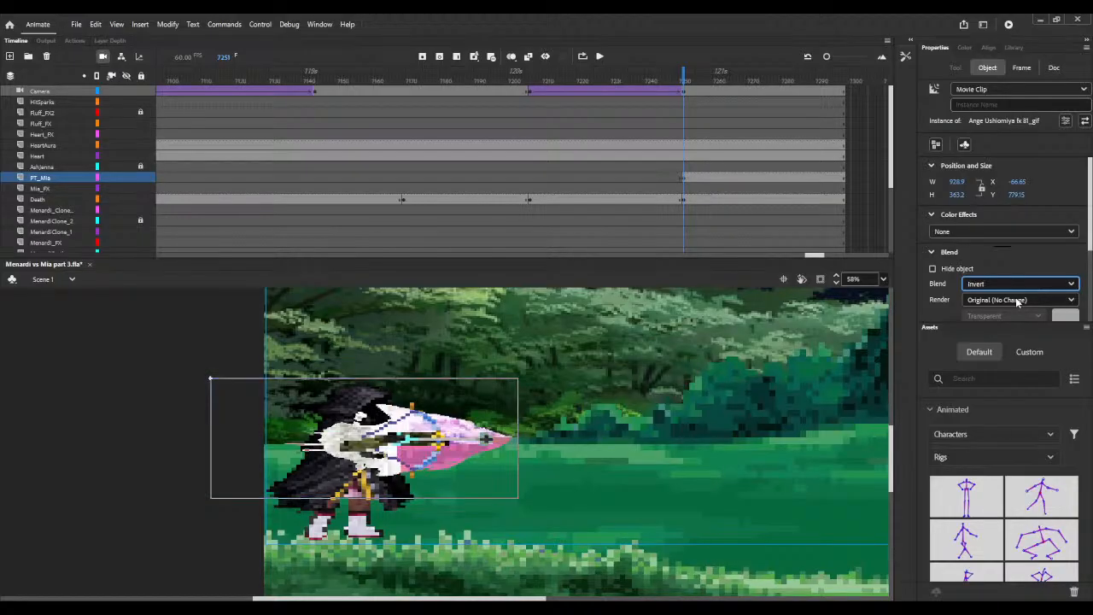
pyautogui.press('Down')
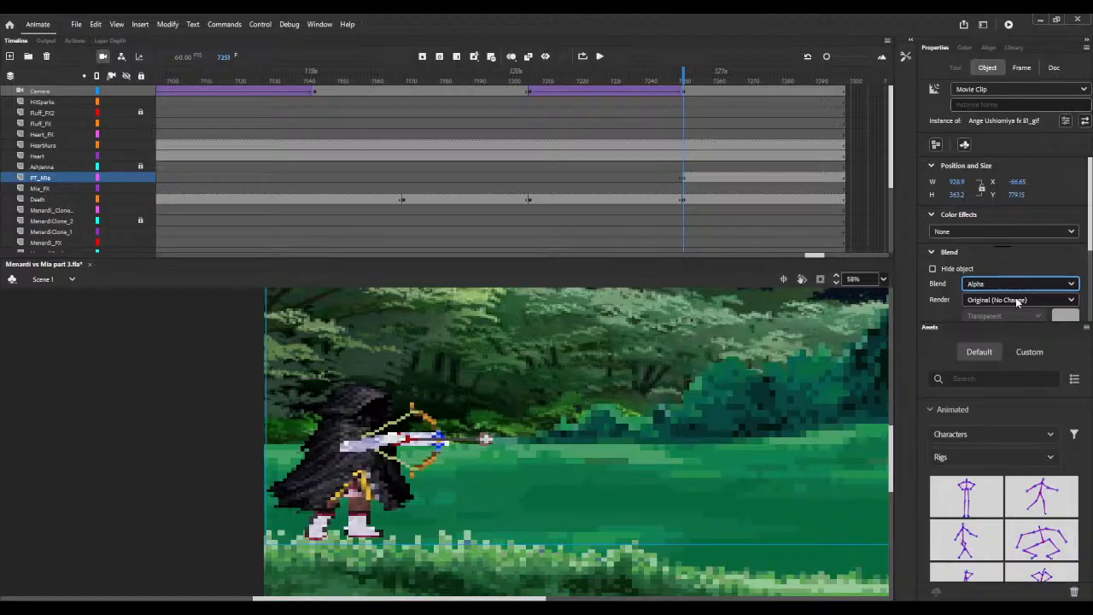
# Step: Set the projectile clip's blend mode to Add and save the document
pyautogui.press('Up')
pyautogui.press('Up')
pyautogui.press('Up')
pyautogui.press('Up')
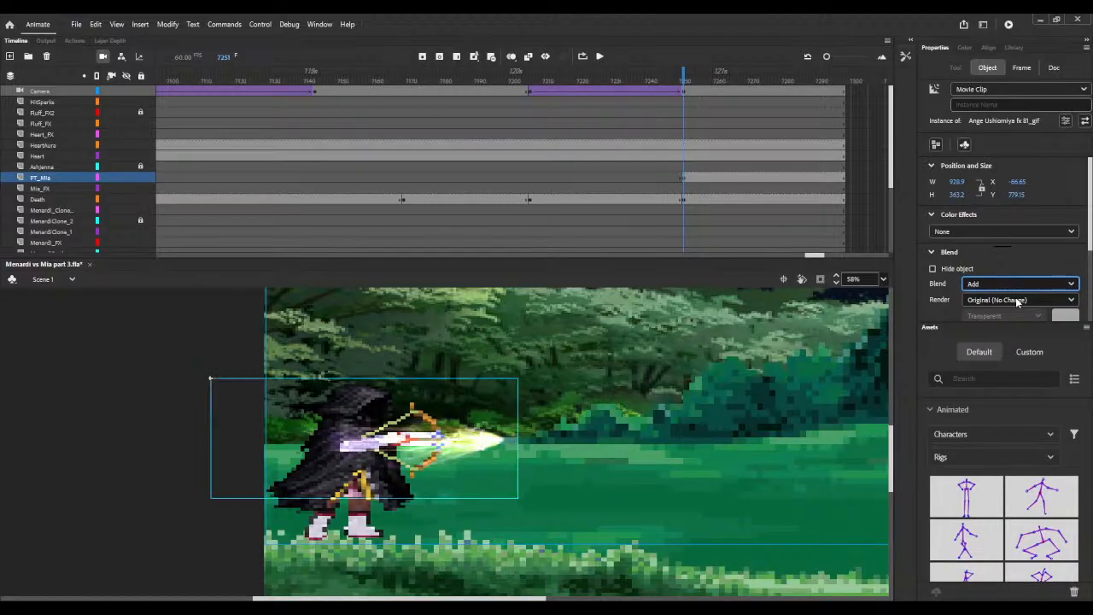
pyautogui.press('Return')
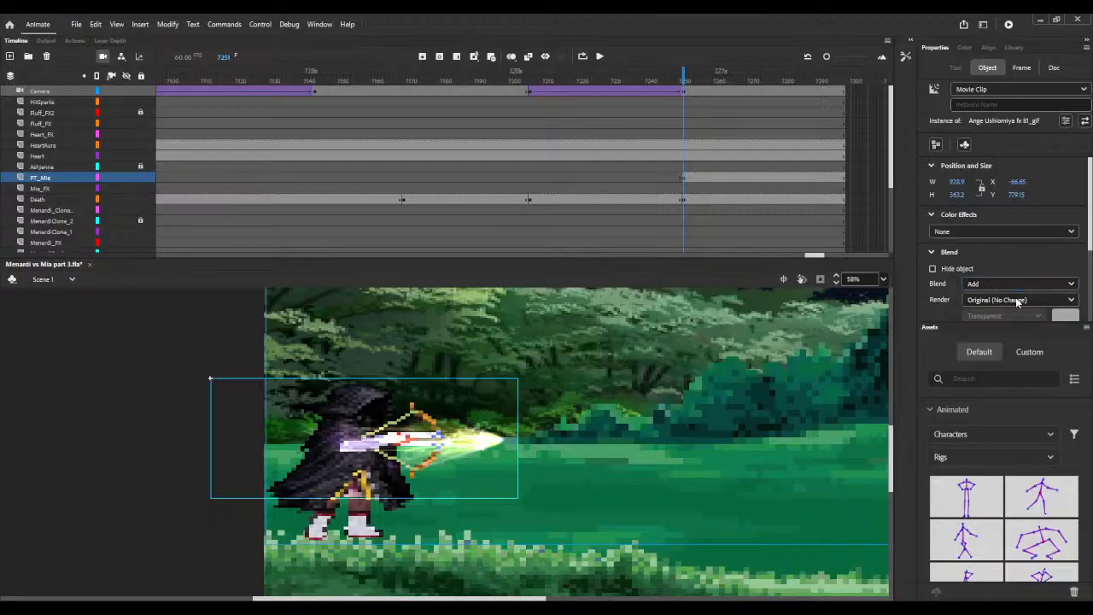
pyautogui.hotkey('ctrl', 's')
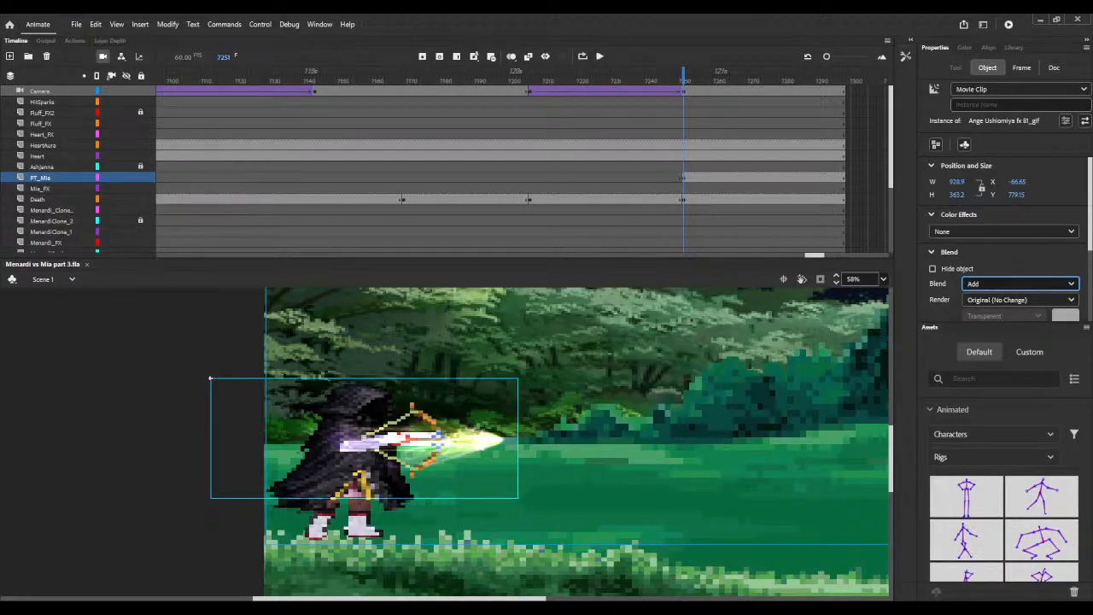
# Step: Extend the scene's layers to about frame 7361, run a test movie and close its preview
pyautogui.click(791, 81)
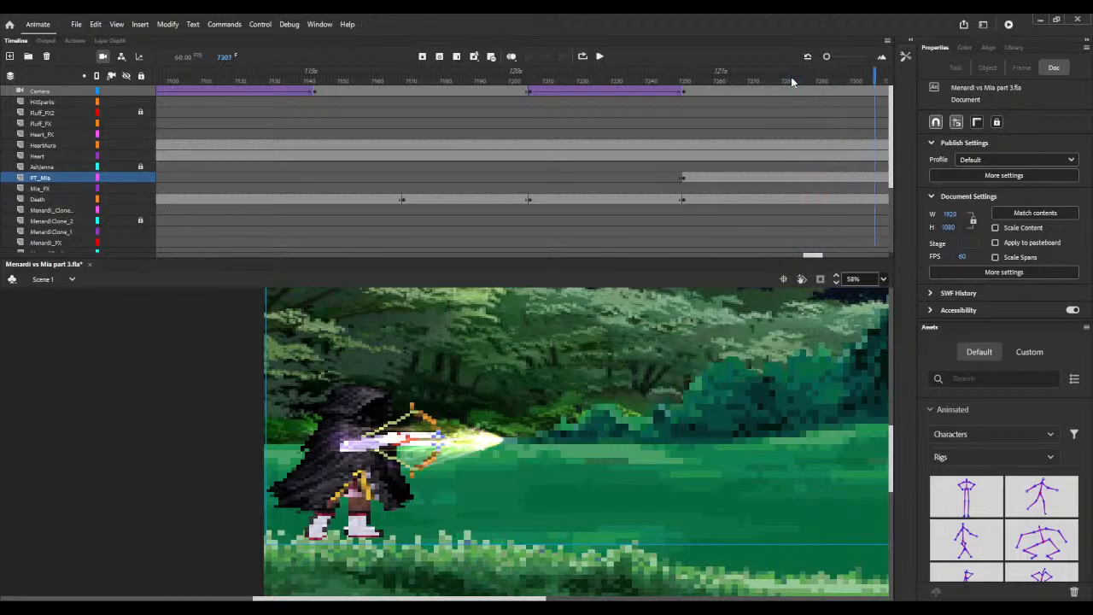
pyautogui.press('.')
pyautogui.press('.')
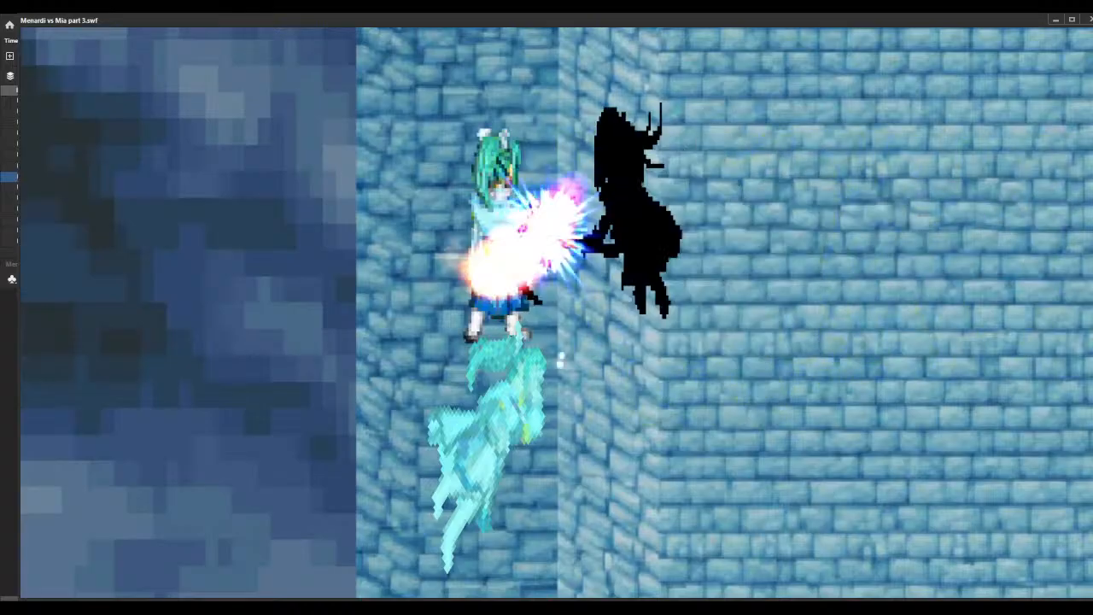
pyautogui.click(1088, 20)
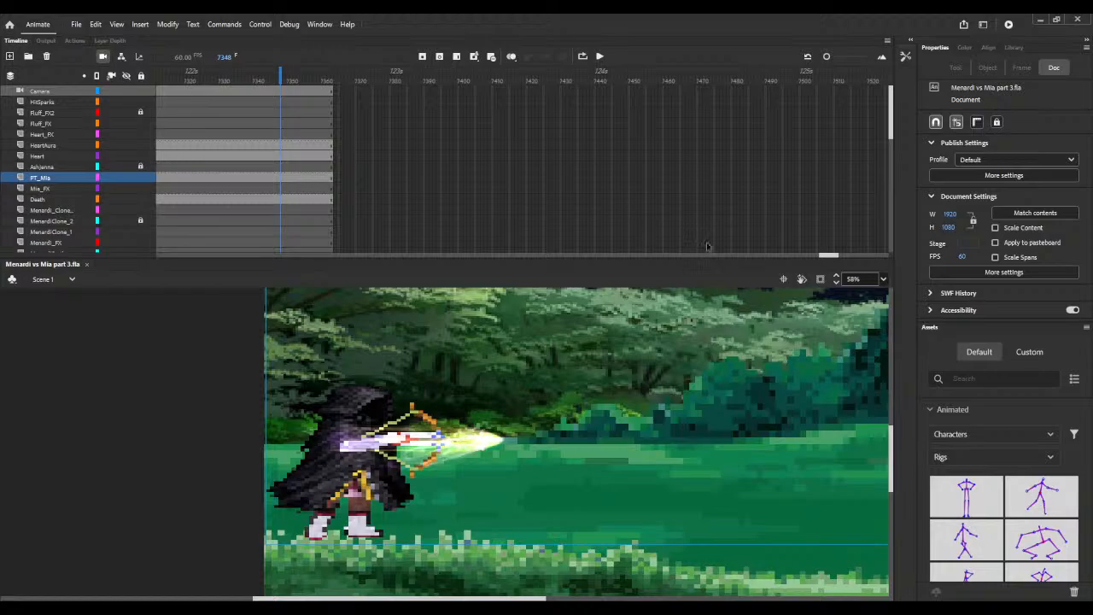
# Step: Lengthen the camera zoom toward the cloaked archer by inserting 22 frames on all layers at frame 7223
pyautogui.moveTo(825, 258); pyautogui.dragTo(825, 258)
pyautogui.moveTo(813, 256); pyautogui.dragTo(808, 256)
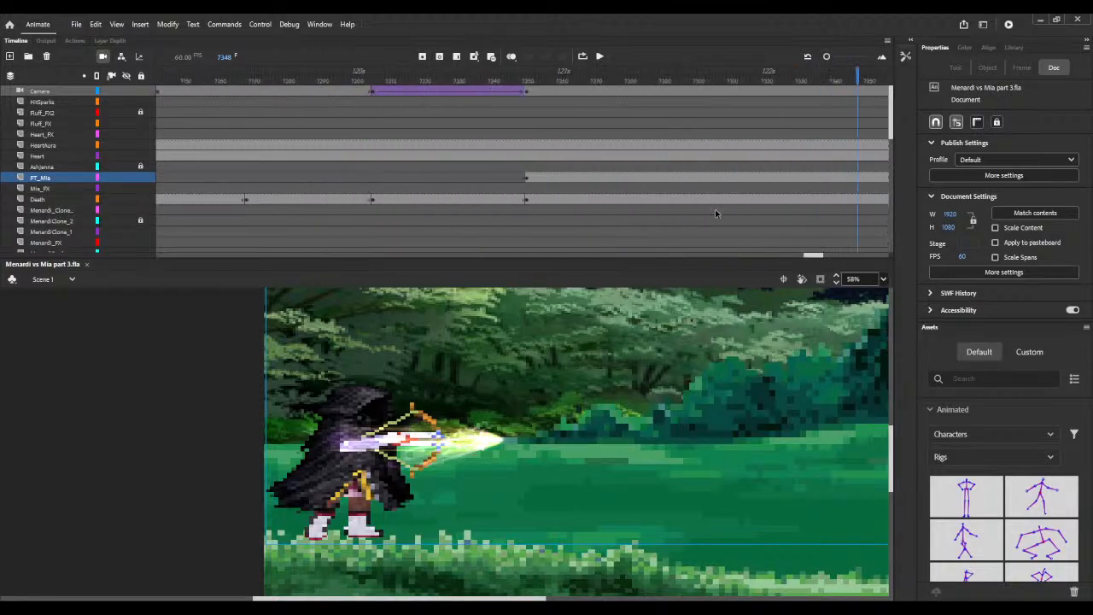
pyautogui.click(429, 72)
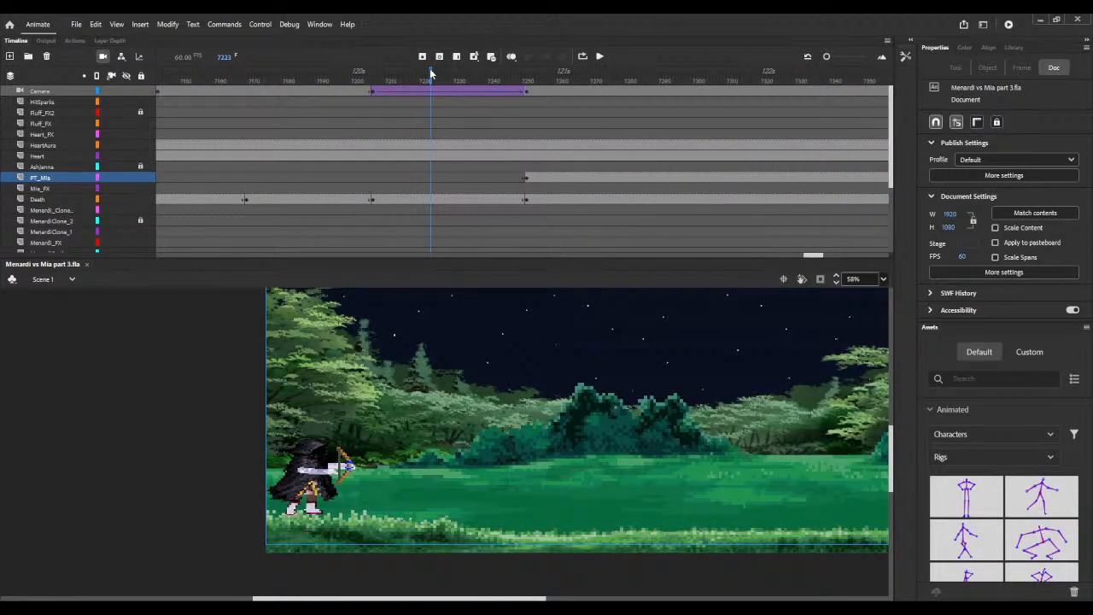
pyautogui.press('Return')
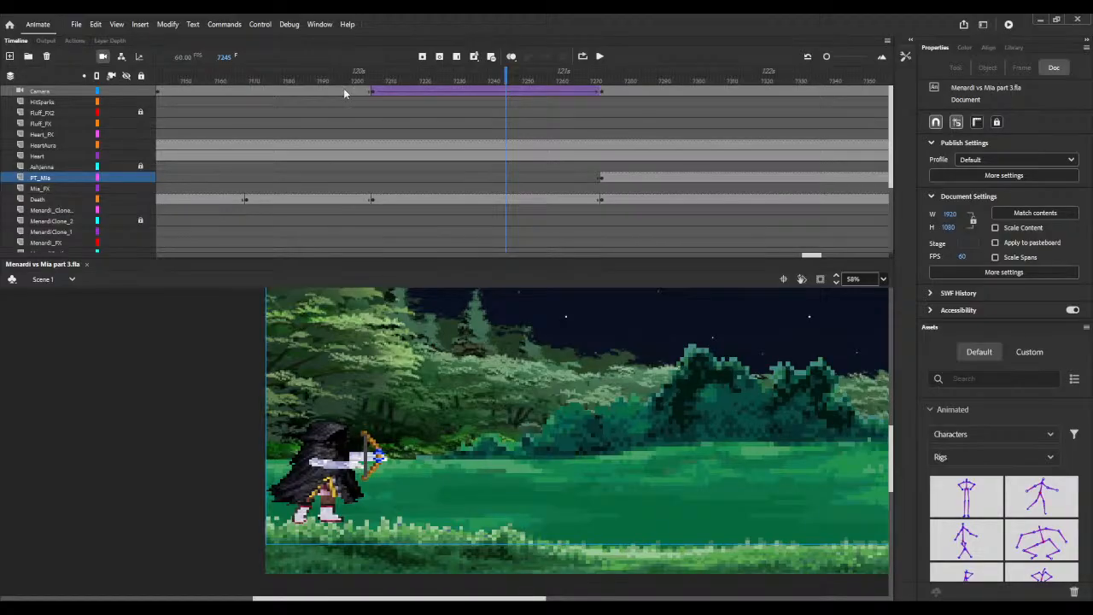
# Step: Prolong the wide-shot hold before the camera zoom by inserting 22 frames on all layers at frame 7183
pyautogui.click(295, 75)
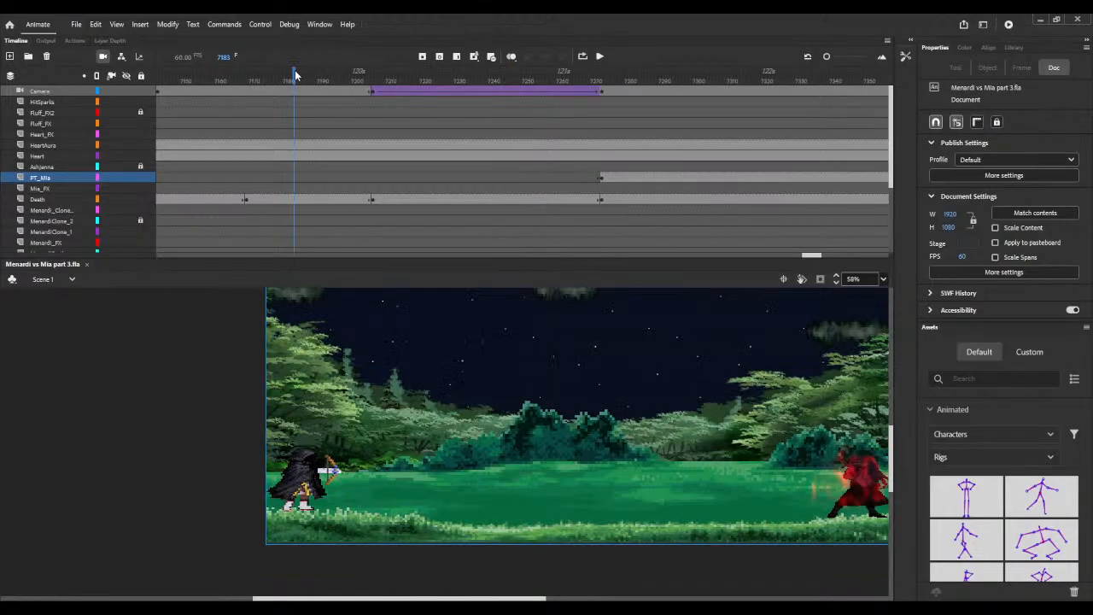
pyautogui.press('F5')
pyautogui.press('F5')
pyautogui.press('F5')
pyautogui.press('F5')
pyautogui.press('F5')
pyautogui.press('F5')
pyautogui.press('F5')
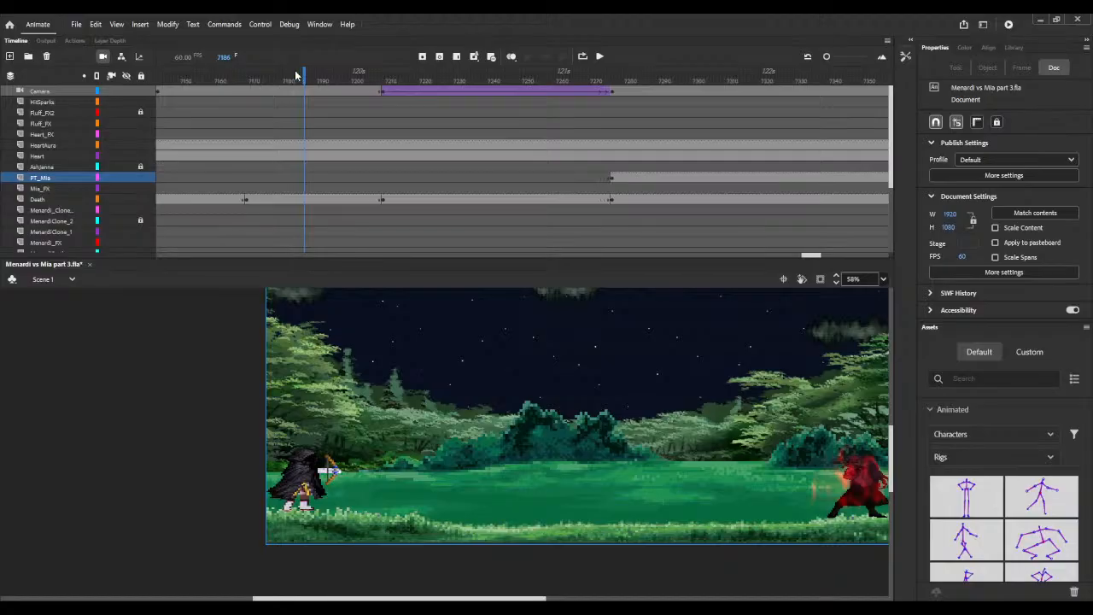
pyautogui.press('F5')
pyautogui.press('F5')
pyautogui.press('F5')
pyautogui.press('F5')
pyautogui.press('F5')
pyautogui.press('F5')
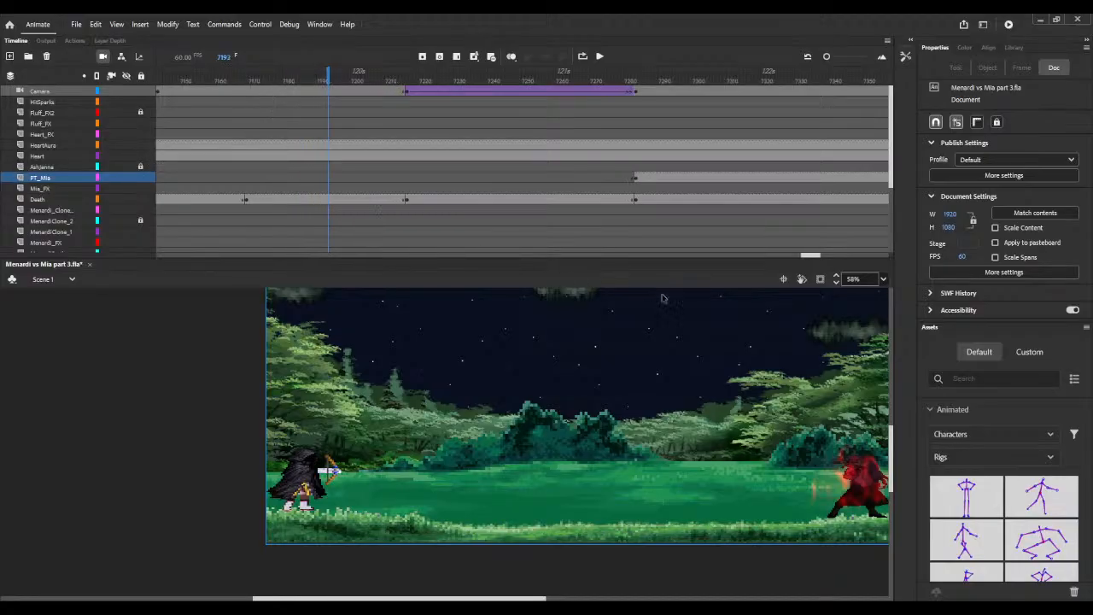
pyautogui.press('F5')
pyautogui.press('F5')
pyautogui.press('F5')
pyautogui.press('F5')
pyautogui.press('F5')
pyautogui.press('F5')
pyautogui.press('F5')
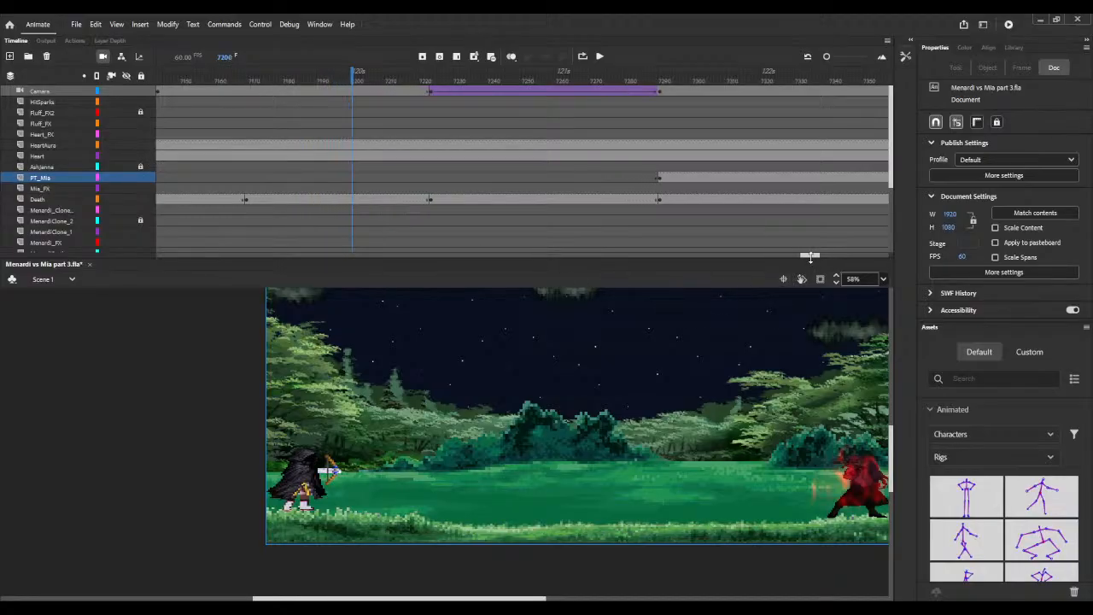
pyautogui.press('F5')
pyautogui.press('F5')
pyautogui.press('F5')
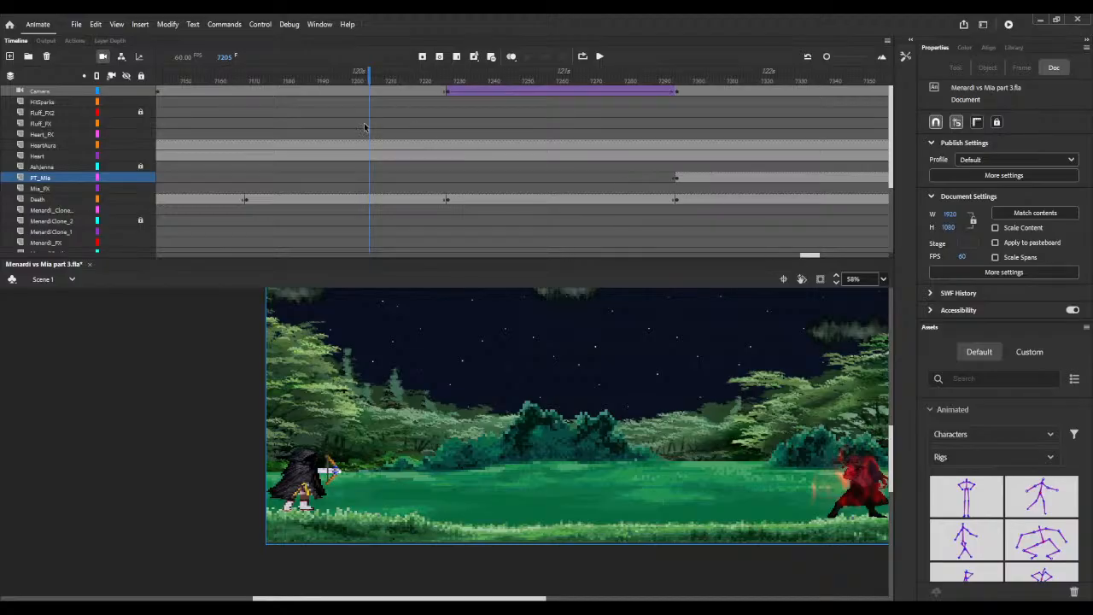
# Step: Review the lengthened wide-shot hold up to the start of the camera zoom at frame 7228
pyautogui.click(158, 75)
pyautogui.moveTo(158, 76); pyautogui.dragTo(313, 63)
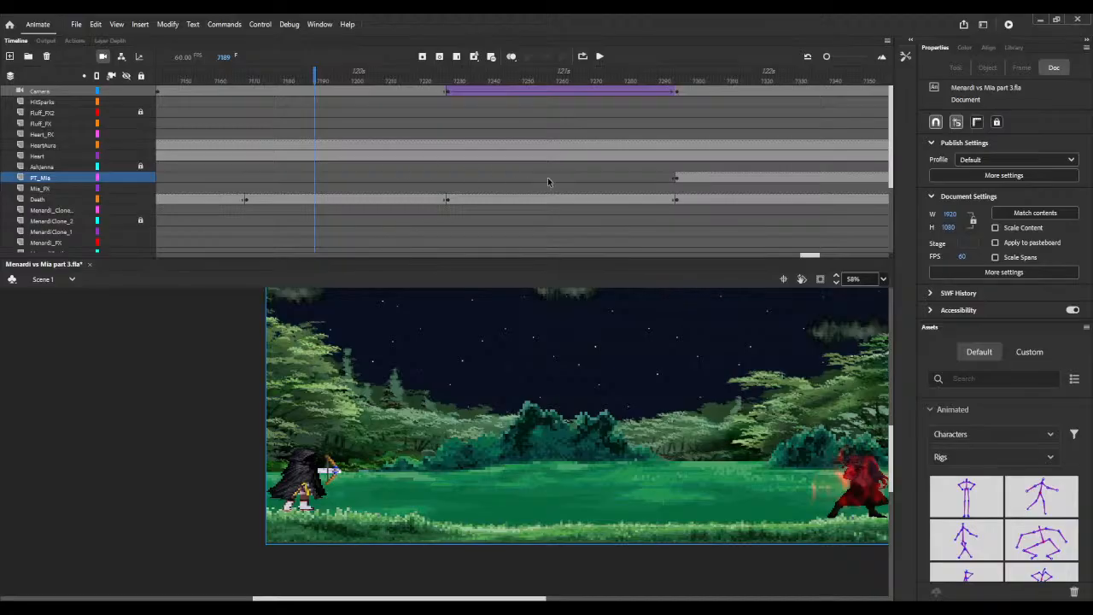
pyautogui.moveTo(437, 75)
pyautogui.mouseDown()
pyautogui.moveTo(458, 76)
pyautogui.moveTo(448, 68)
pyautogui.mouseUp()
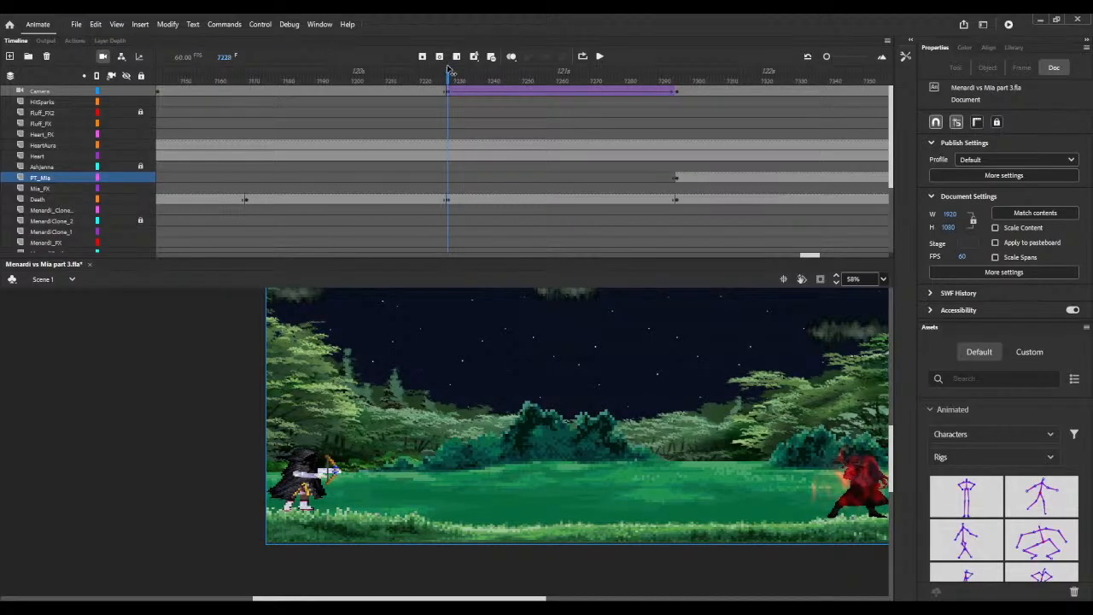
# Step: Check the tween settings of the HeartAura and Heart layers at frame 6797
pyautogui.hscroll(-3, 811, 256)
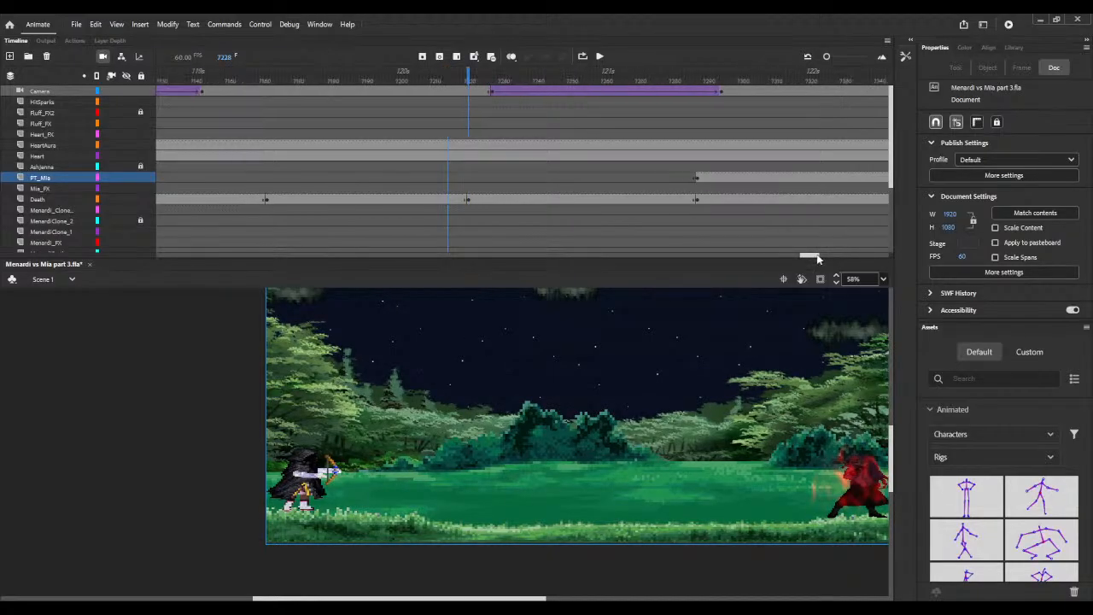
pyautogui.moveTo(812, 257); pyautogui.dragTo(776, 256)
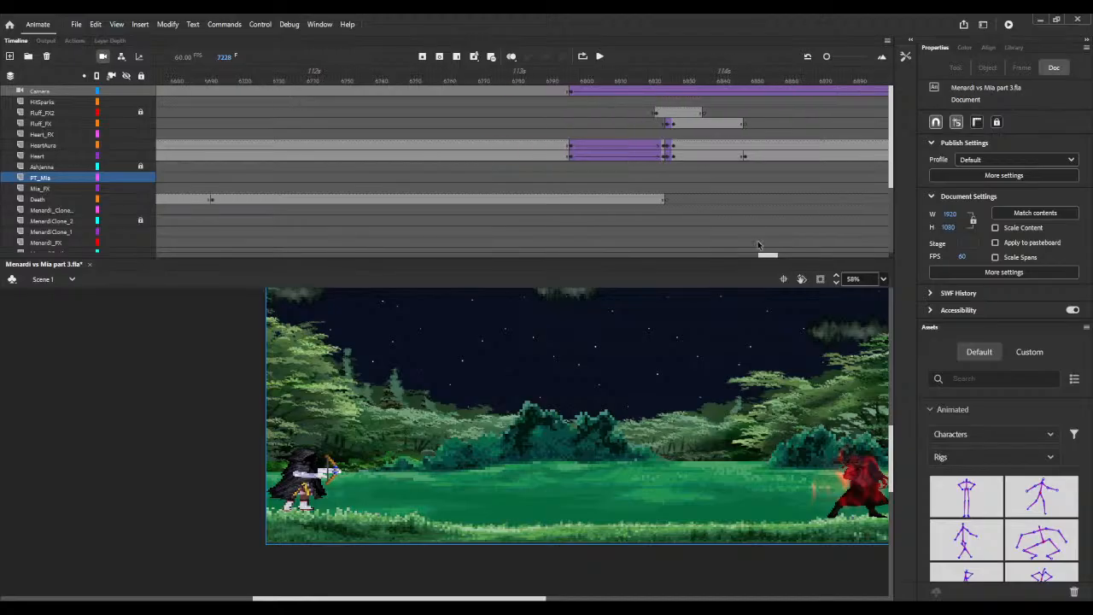
pyautogui.click(571, 147)
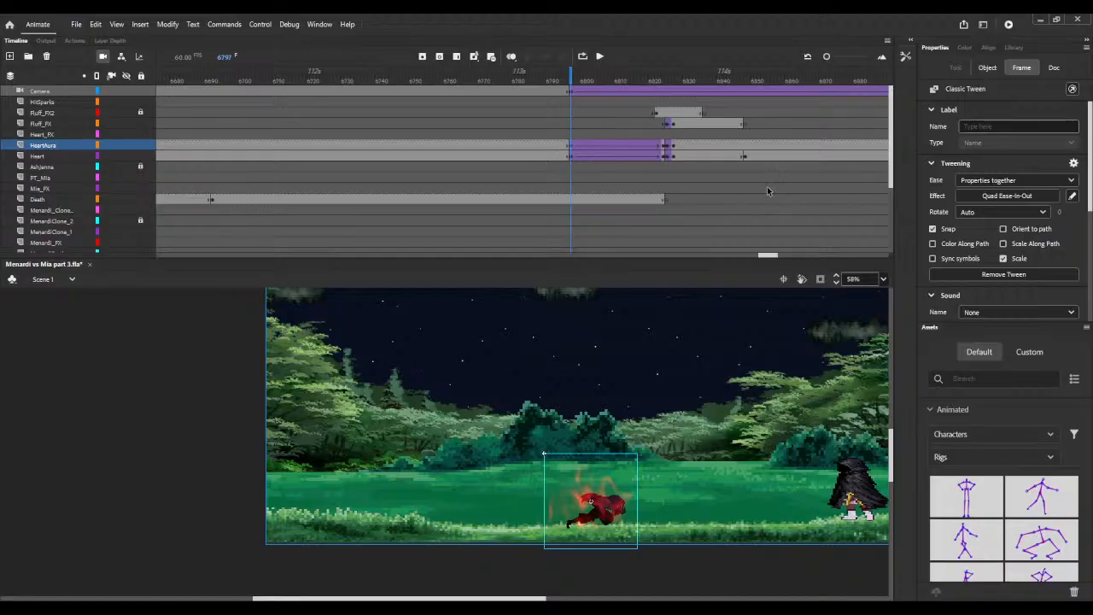
pyautogui.click(572, 161)
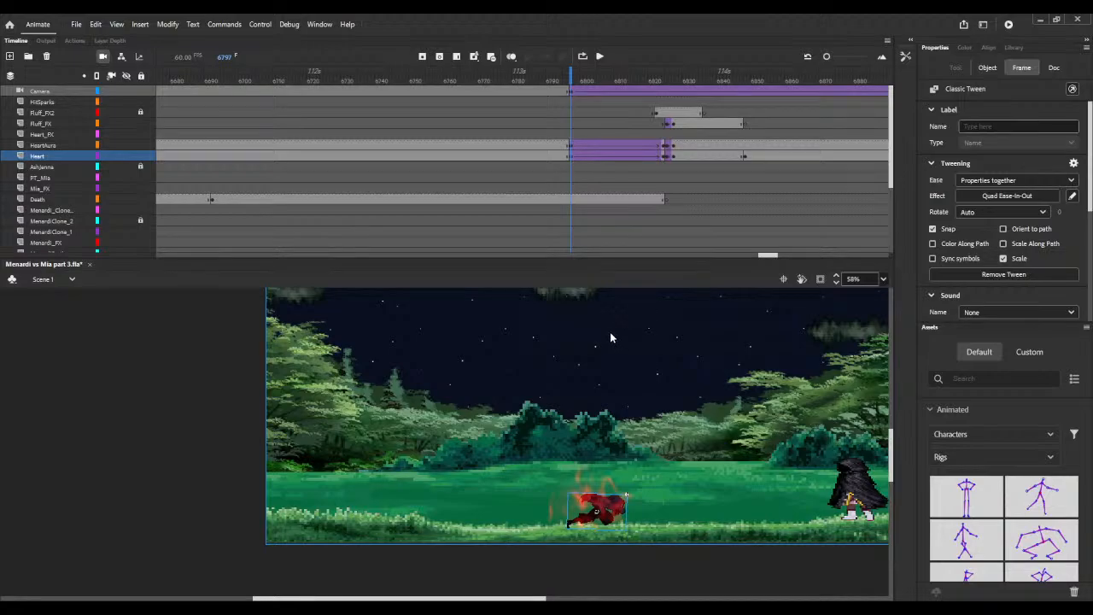
# Step: Inspect the HeartAura layer at frame 7169 and review the camera zoom through to the projectile at frame 7296
pyautogui.moveTo(765, 259); pyautogui.dragTo(807, 258)
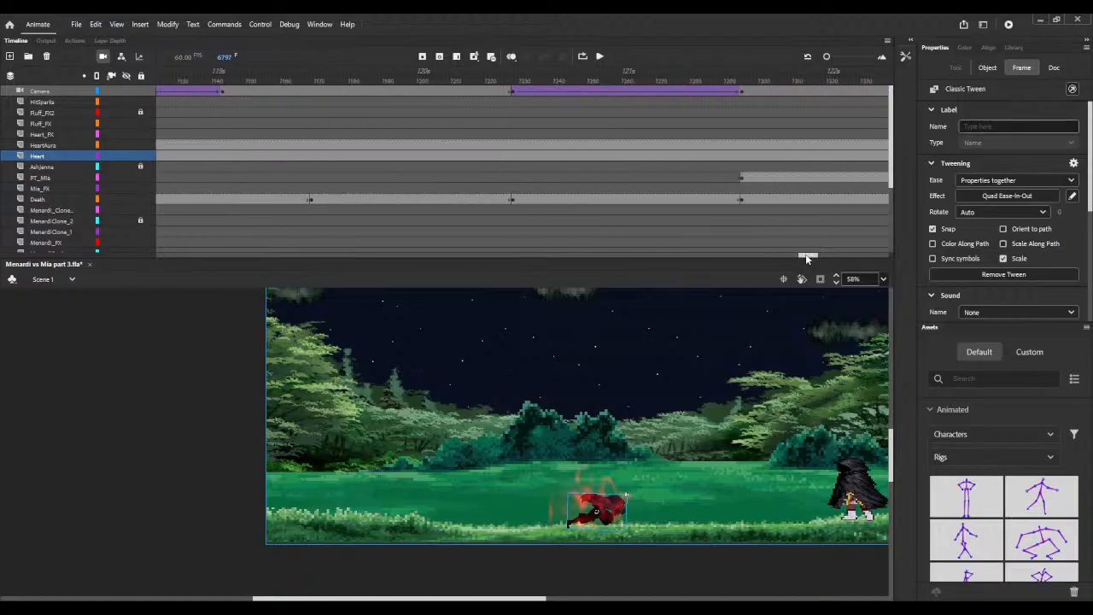
pyautogui.moveTo(494, 71); pyautogui.dragTo(312, 72)
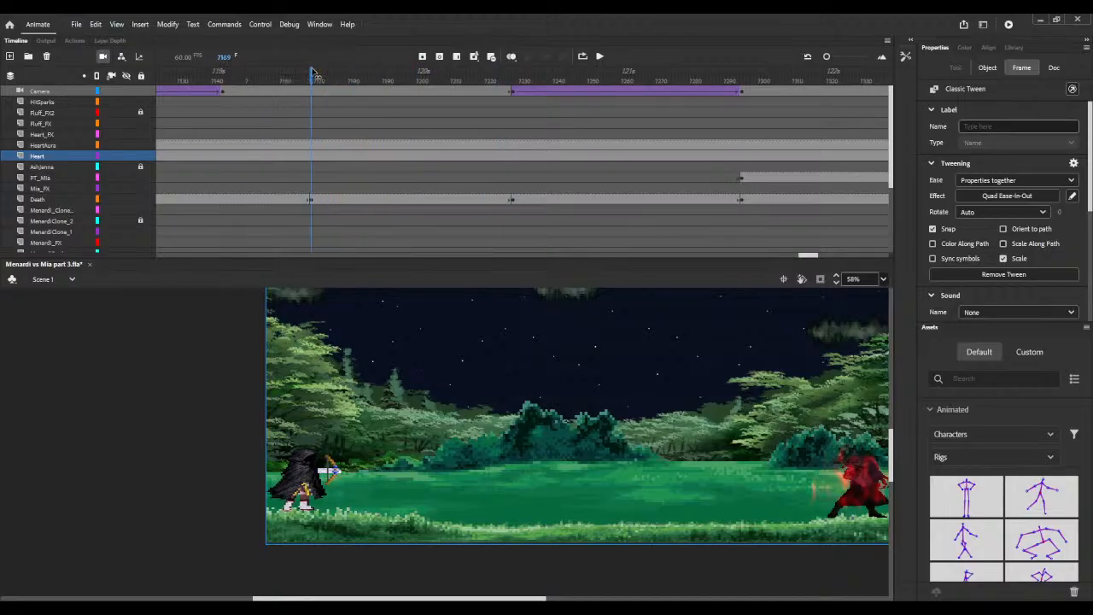
pyautogui.click(311, 150)
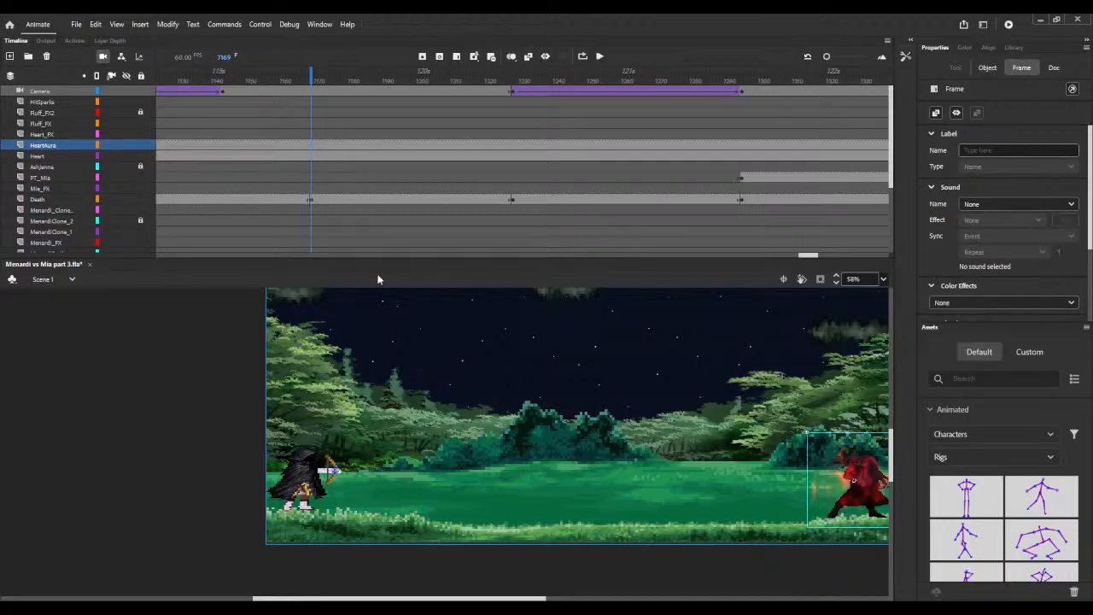
pyautogui.moveTo(464, 78); pyautogui.dragTo(745, 77)
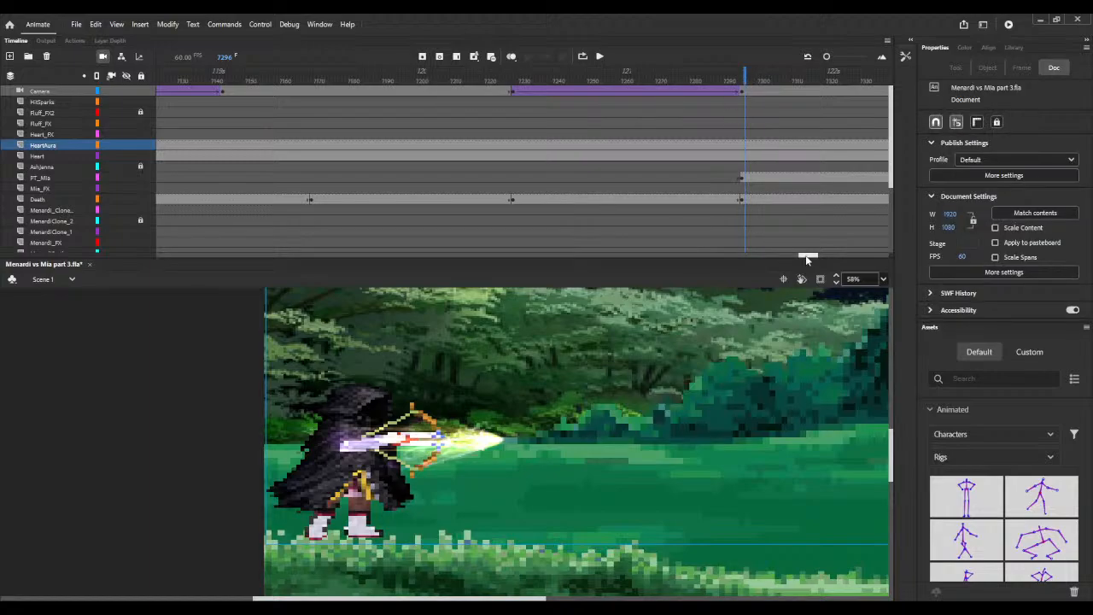
pyautogui.moveTo(808, 255); pyautogui.dragTo(818, 255)
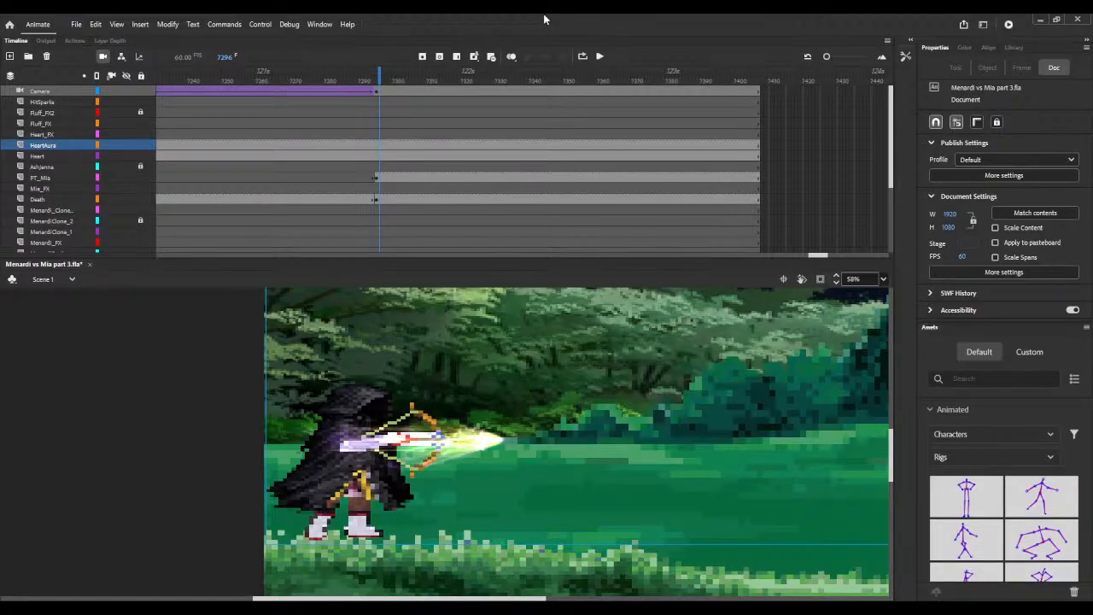
# Step: Add a Camera layer keyframe near frame 7398 to end the close-up hold on the cloaked archer
pyautogui.click(381, 94)
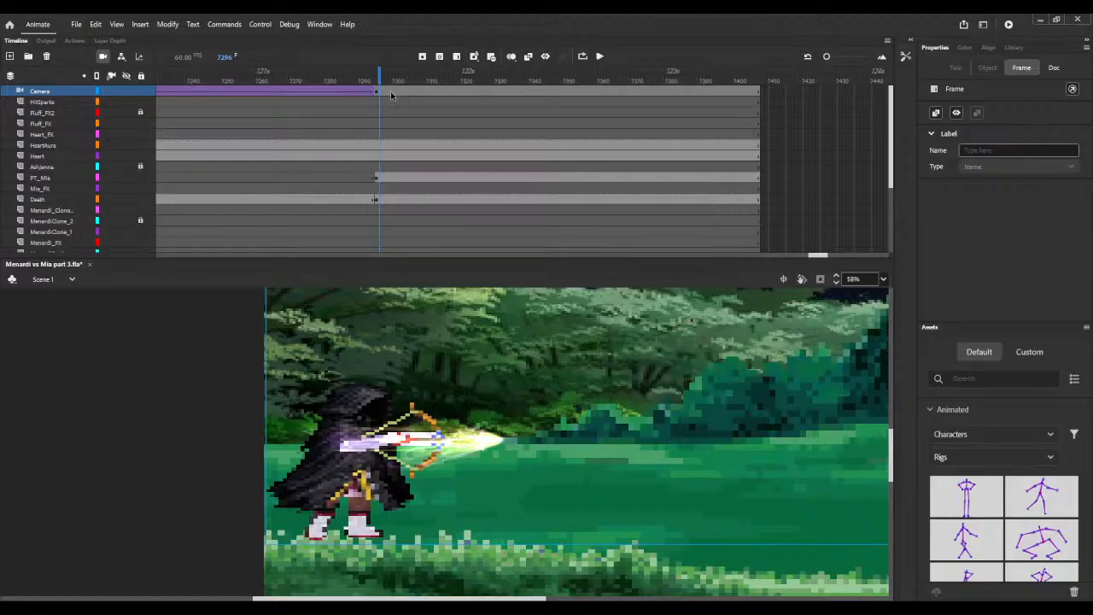
pyautogui.moveTo(356, 82); pyautogui.dragTo(727, 85)
pyautogui.click(727, 94)
# Step: Extend the scene by inserting about 96 frames on all layers from frame 7404, up to frame 7500
pyautogui.click(748, 75)
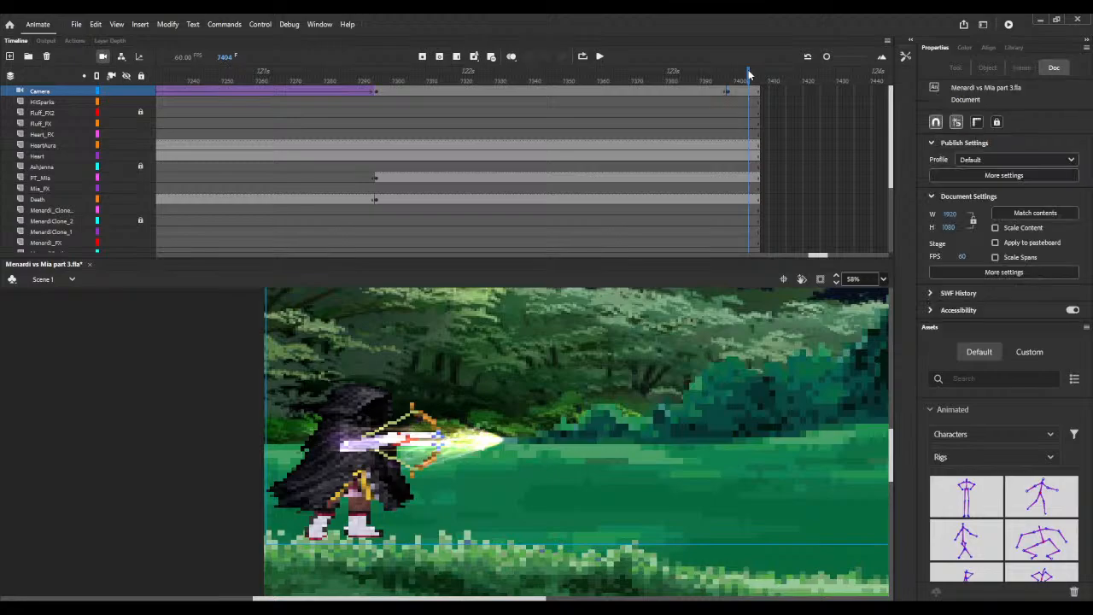
pyautogui.press('F5')
pyautogui.press('F5')
pyautogui.press('F5')
pyautogui.press('F5')
pyautogui.press('F5')
pyautogui.press('F5')
pyautogui.press('F5')
pyautogui.press('F5')
pyautogui.press('F5')
pyautogui.press('F5')
pyautogui.press('F5')
pyautogui.press('F5')
pyautogui.press('F5')
pyautogui.press('F5')
pyautogui.press('F5')
pyautogui.press('F5')
pyautogui.press('F5')
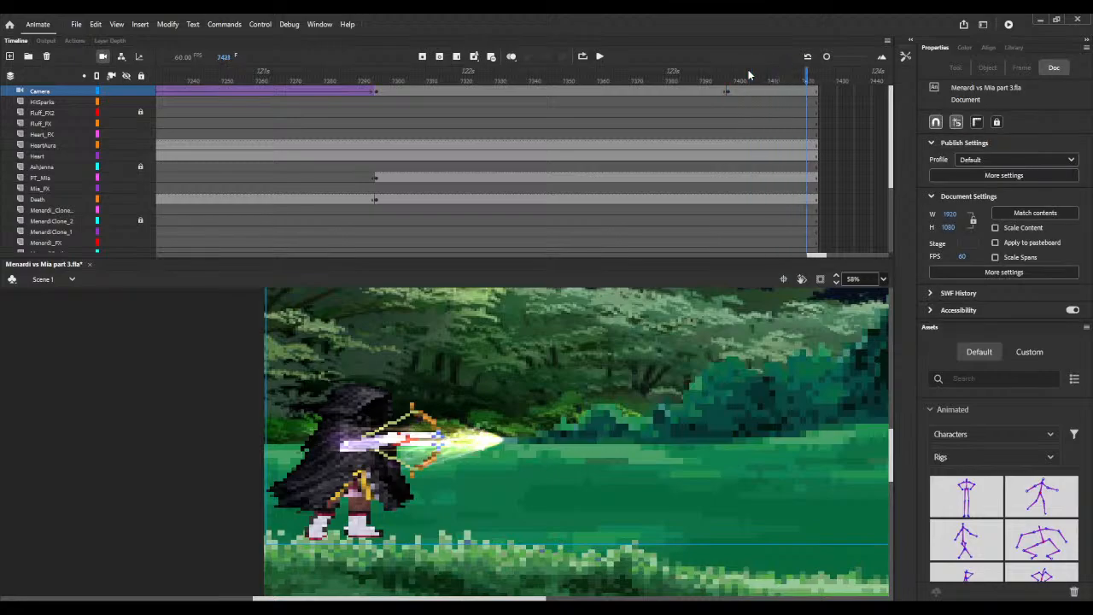
pyautogui.press('F5')
pyautogui.press('F5')
pyautogui.press('F5')
pyautogui.press('F5')
pyautogui.press('F5')
pyautogui.press('F5')
pyautogui.press('F5')
pyautogui.press('F5')
pyautogui.press('F5')
pyautogui.press('F5')
pyautogui.press('F5')
pyautogui.press('F5')
pyautogui.press('F5')
pyautogui.press('F5')
pyautogui.press('F5')
pyautogui.press('F5')
pyautogui.press('F5')
pyautogui.press('F5')
pyautogui.press('F5')
pyautogui.press('F5')
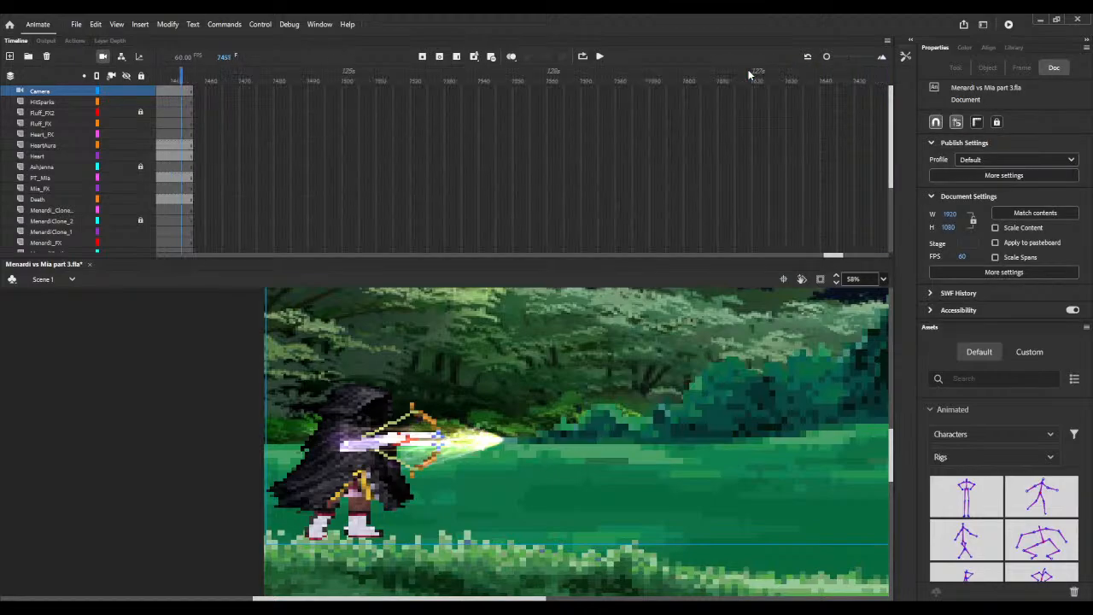
pyautogui.press('F5')
pyautogui.press('F5')
pyautogui.press('F5')
pyautogui.press('F5')
pyautogui.press('F5')
pyautogui.press('F5')
pyautogui.press('F5')
pyautogui.press('F5')
pyautogui.press('F5')
pyautogui.press('F5')
pyautogui.press('F5')
pyautogui.press('F5')
pyautogui.press('F5')
pyautogui.press('F5')
pyautogui.press('F5')
pyautogui.press('F5')
pyautogui.press('F5')
pyautogui.press('F5')
pyautogui.press('F5')
pyautogui.press('F5')
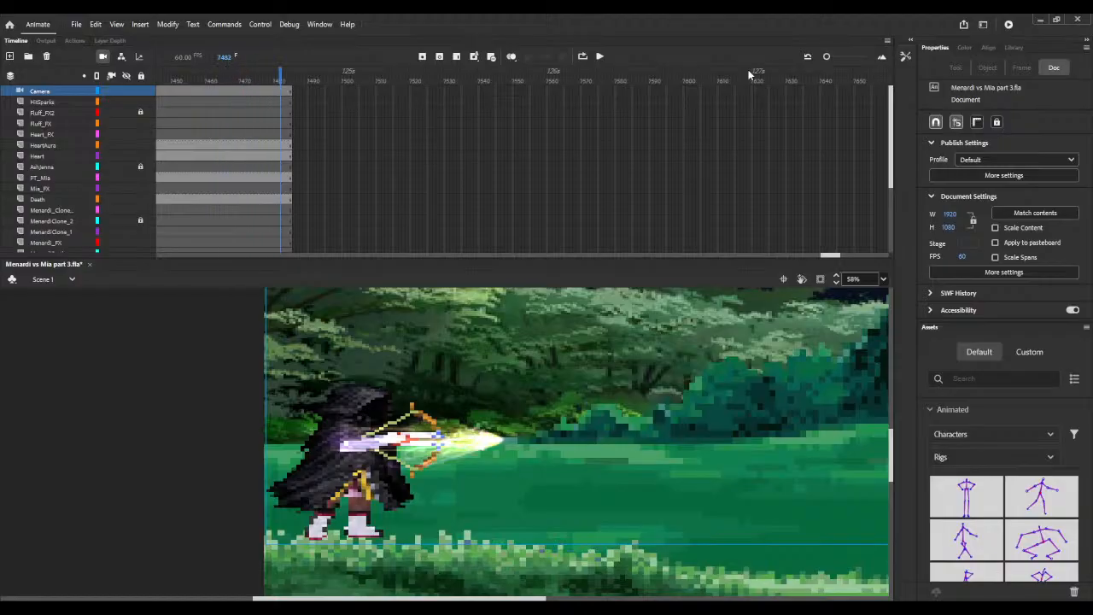
pyautogui.press('F5')
pyautogui.press('F5')
pyautogui.press('F5')
pyautogui.press('F5')
pyautogui.press('F5')
pyautogui.press('F5')
pyautogui.press('F5')
pyautogui.press('F5')
pyautogui.press('F5')
pyautogui.press('F5')
pyautogui.press('F5')
pyautogui.press('F5')
pyautogui.press('F5')
pyautogui.press('F5')
pyautogui.press('F5')
pyautogui.press('F5')
pyautogui.press('F5')
pyautogui.press('F5')
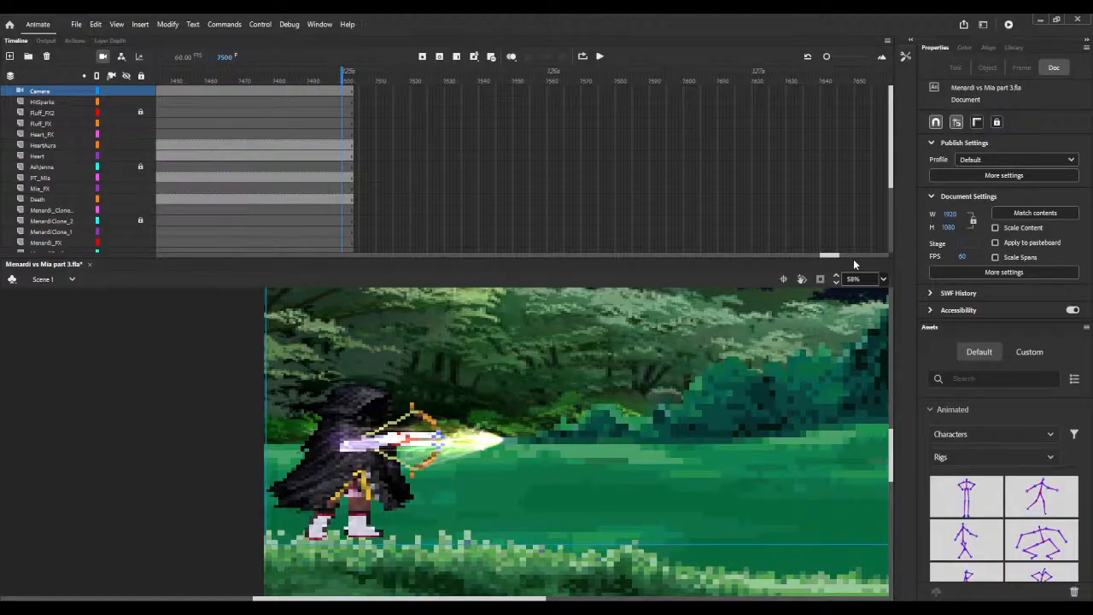
# Step: Add a camera keyframe at frame 7486 and pan the camera horizontally to X -1398, bringing the red figure into view
pyautogui.moveTo(824, 254); pyautogui.dragTo(812, 253)
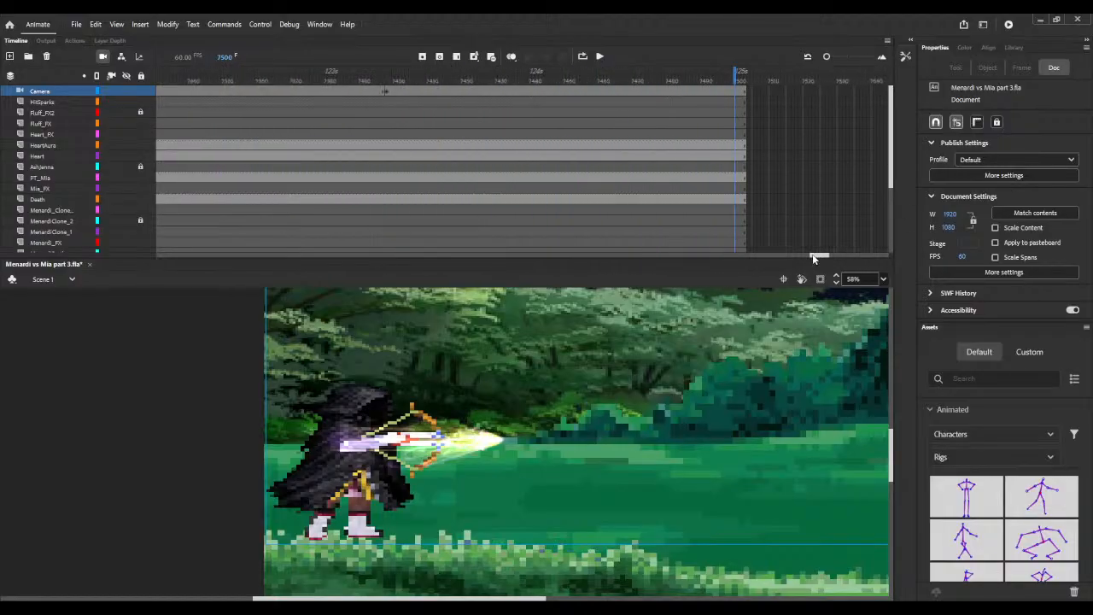
pyautogui.click(687, 90)
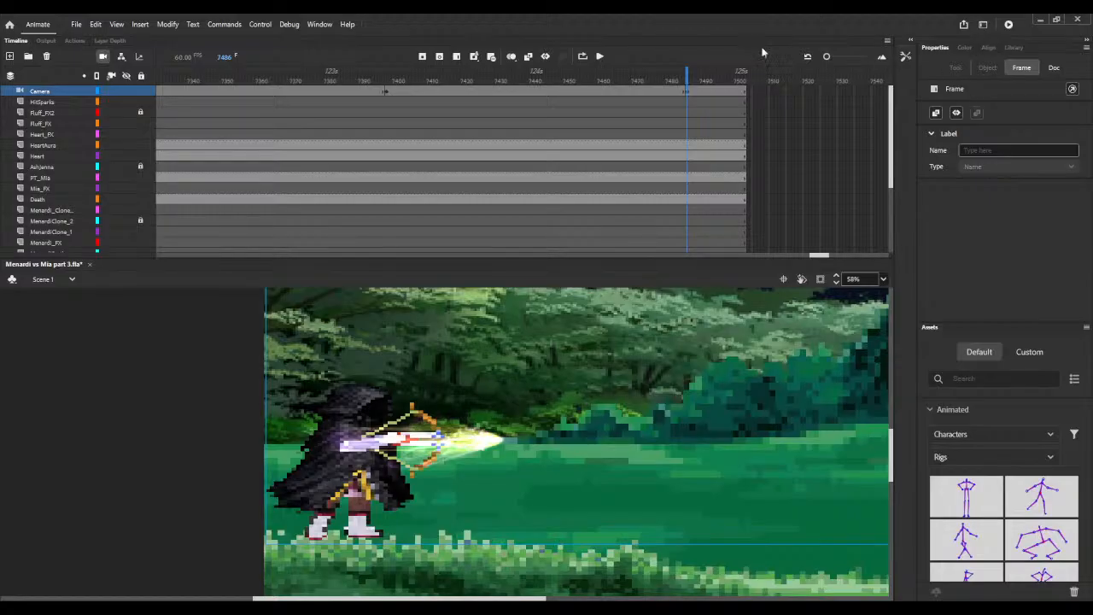
pyautogui.click(104, 57)
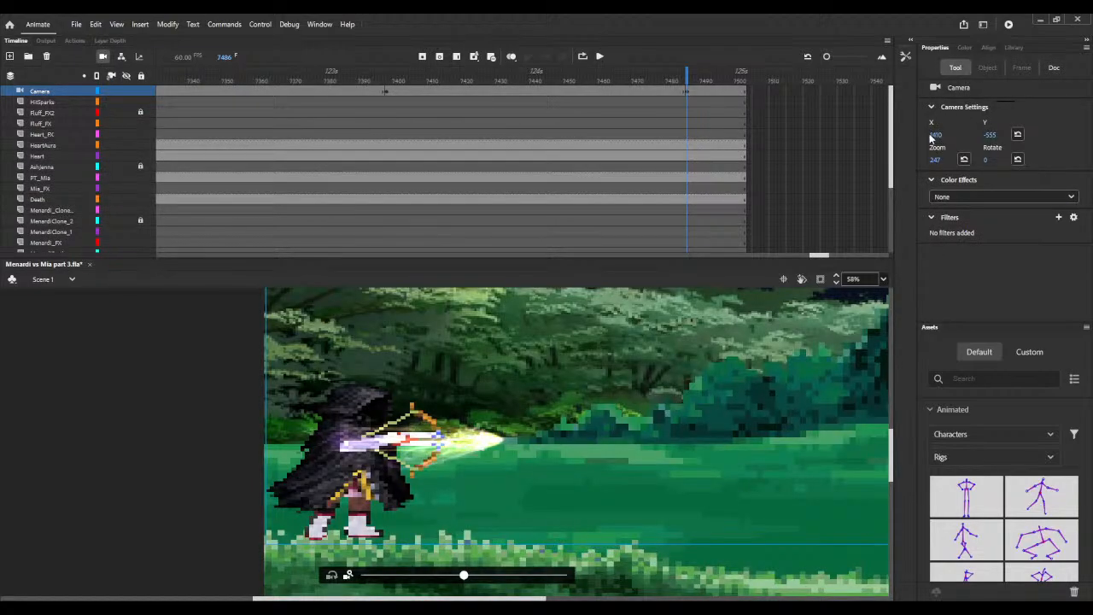
pyautogui.moveTo(937, 137); pyautogui.dragTo(93, 128)
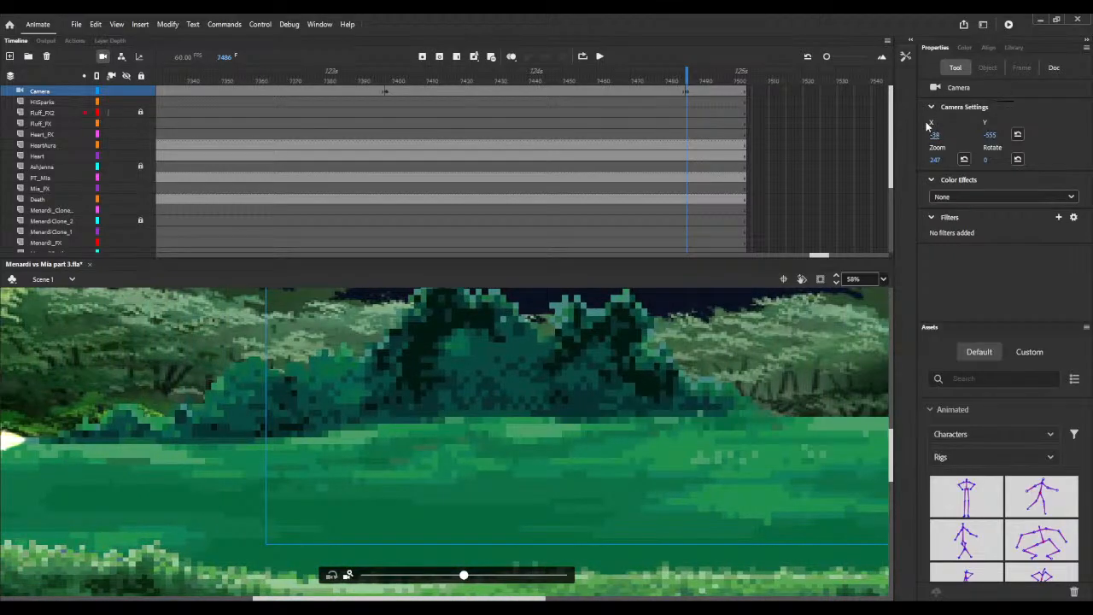
pyautogui.moveTo(942, 138); pyautogui.dragTo(545, 136)
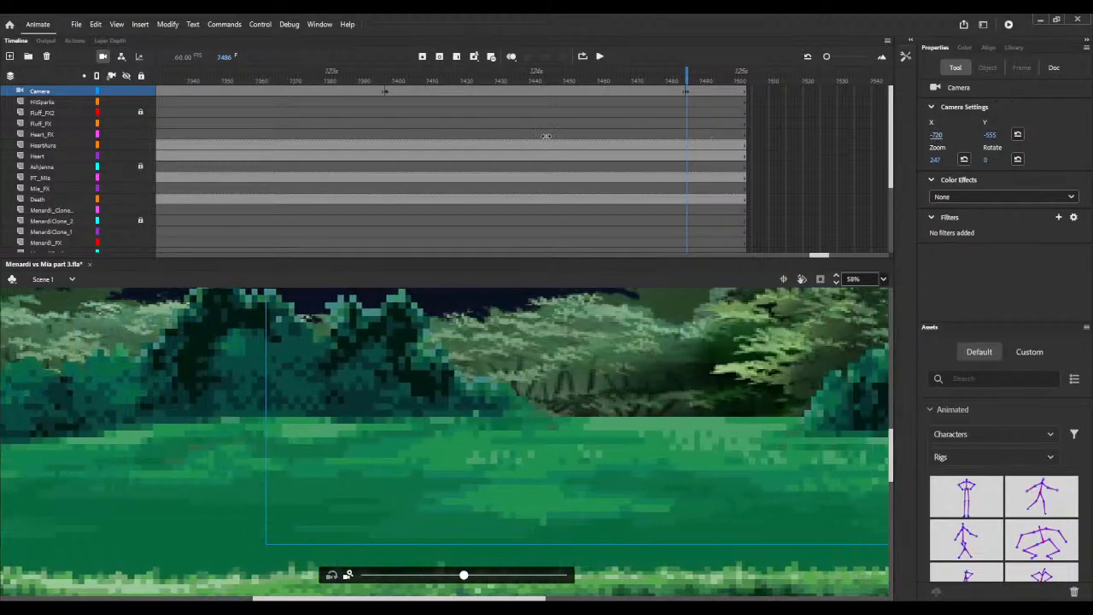
pyautogui.click(836, 284)
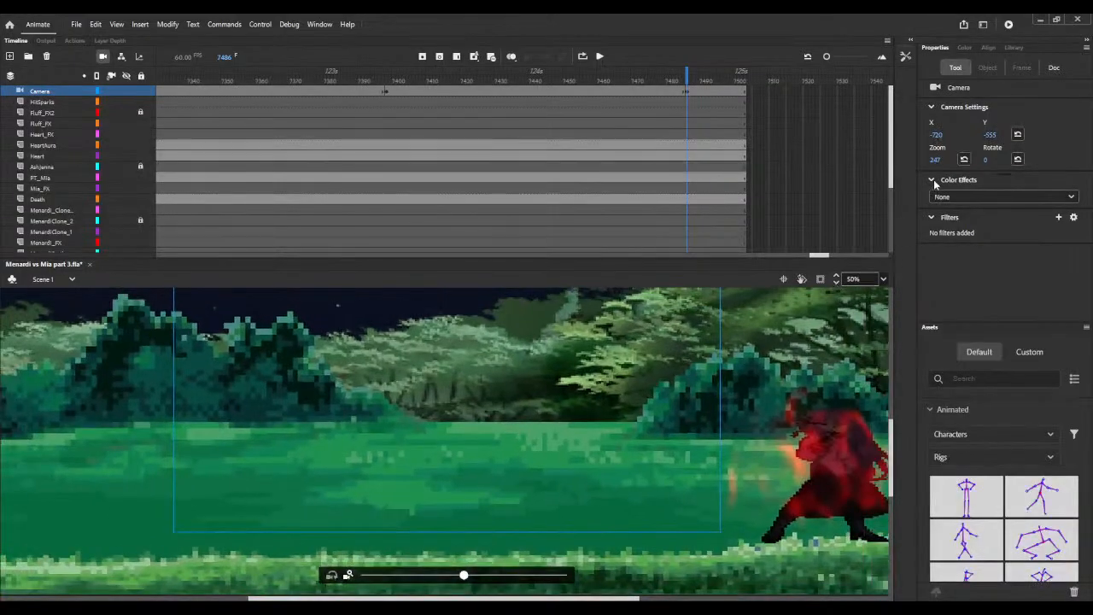
pyautogui.moveTo(937, 135); pyautogui.dragTo(551, 135)
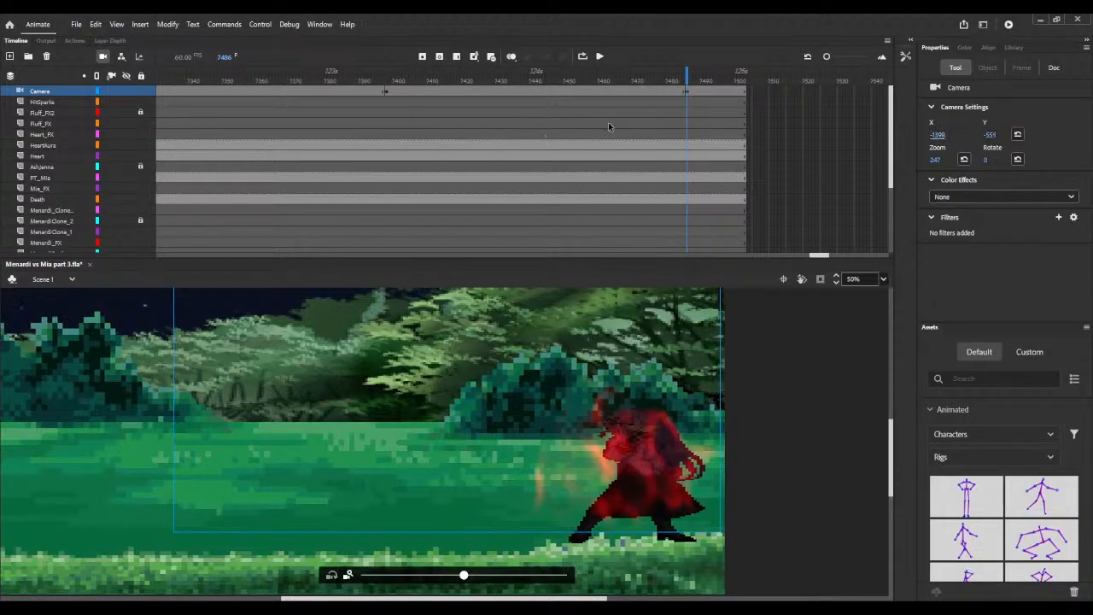
# Step: Apply a classic tween with Quad Ease-In-Out to the camera pan from the archer to the red figure
pyautogui.click(501, 92)
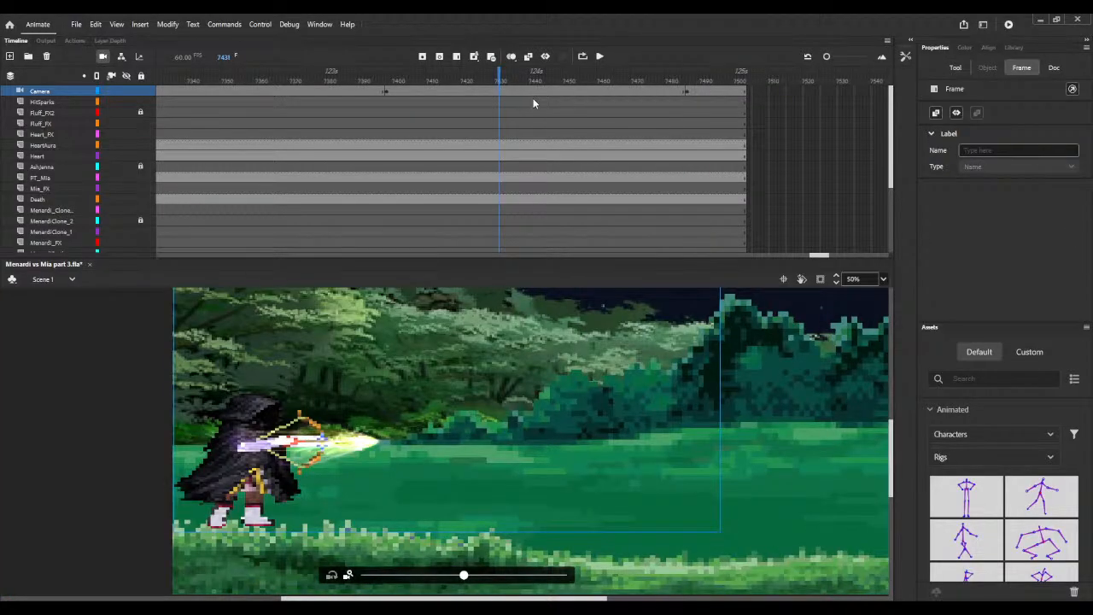
pyautogui.click(533, 94)
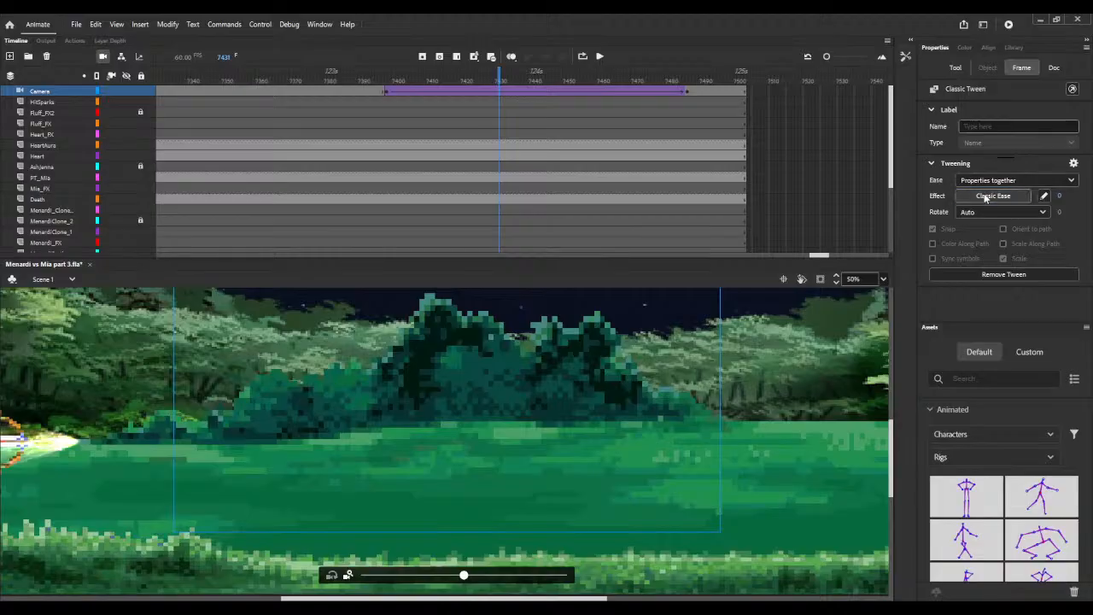
pyautogui.doubleClick(795, 214)
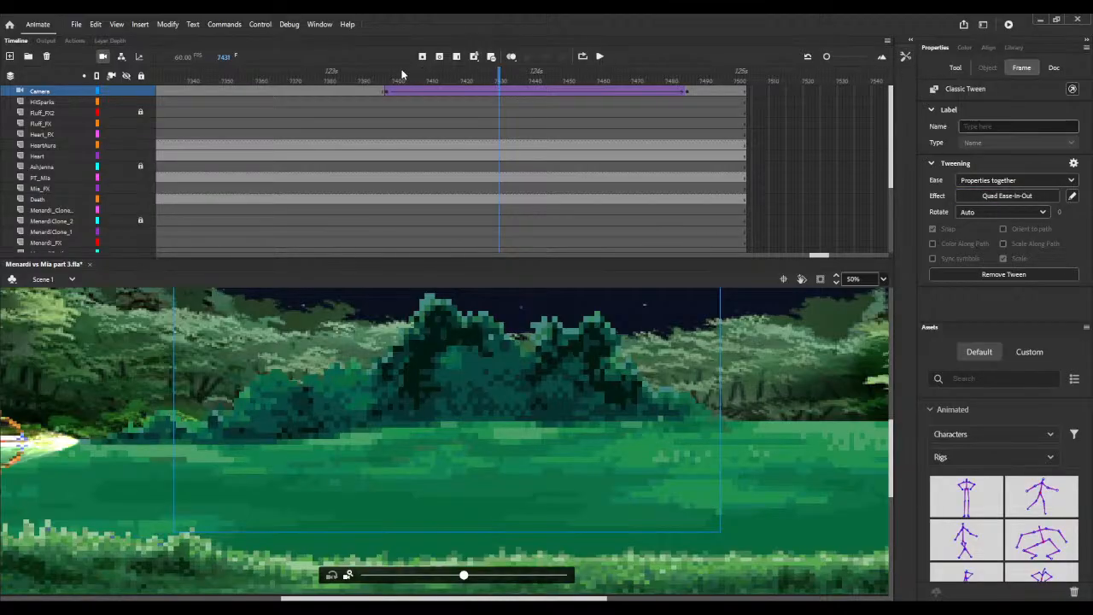
# Step: Lengthen the hold on the red figure by inserting about 46 frames on all layers from frame 7496, and save the file
pyautogui.moveTo(388, 77); pyautogui.dragTo(719, 80)
pyautogui.press('F5')
pyautogui.press('F5')
pyautogui.press('F5')
pyautogui.press('F5')
pyautogui.press('F5')
pyautogui.press('F5')
pyautogui.press('F5')
pyautogui.press('F5')
pyautogui.press('F5')
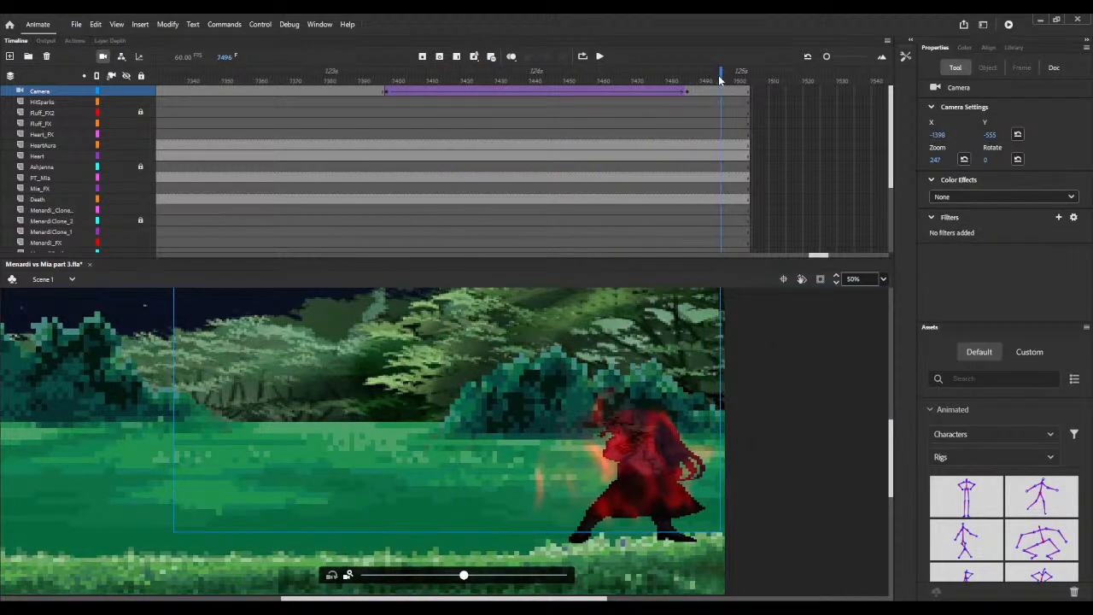
pyautogui.press('F5')
pyautogui.press('F5')
pyautogui.press('F5')
pyautogui.press('F5')
pyautogui.press('F5')
pyautogui.press('F5')
pyautogui.press('F5')
pyautogui.press('F5')
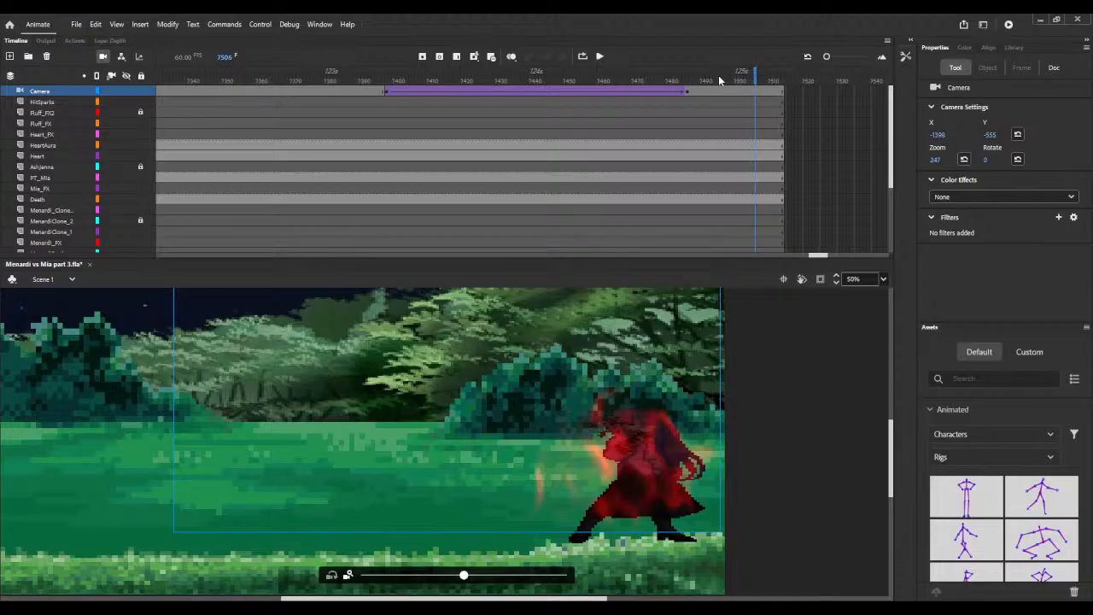
pyautogui.press('F5')
pyautogui.press('F5')
pyautogui.press('F5')
pyautogui.press('F5')
pyautogui.press('F5')
pyautogui.press('F5')
pyautogui.press('F5')
pyautogui.press('F5')
pyautogui.press('F5')
pyautogui.press('F5')
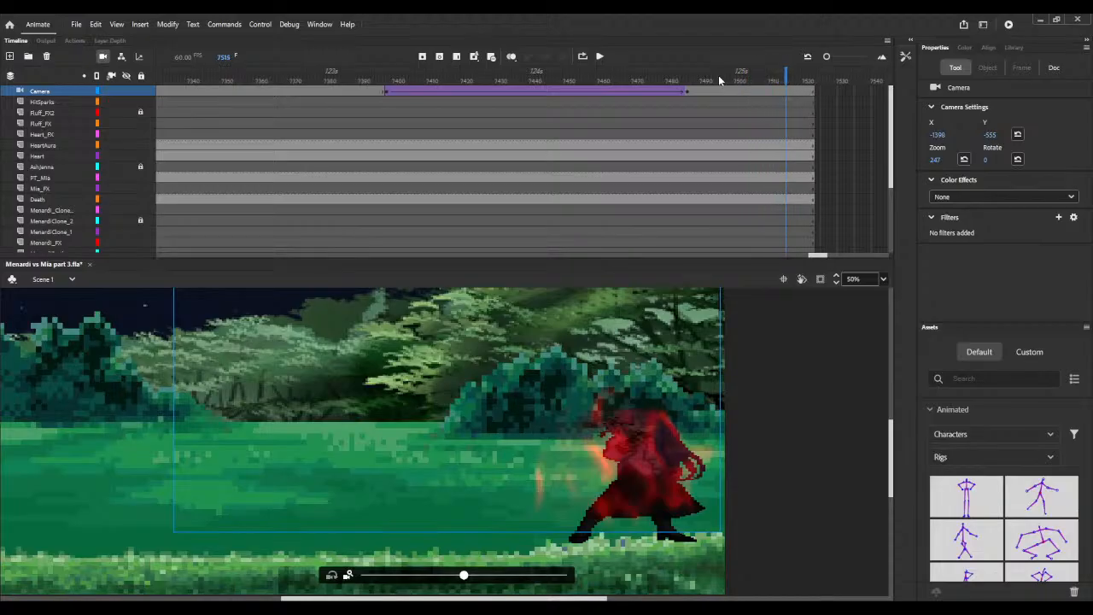
pyautogui.press('F5')
pyautogui.press('F5')
pyautogui.press('F5')
pyautogui.press('F5')
pyautogui.press('F5')
pyautogui.press('F5')
pyautogui.press('F5')
pyautogui.press('F5')
pyautogui.press('F5')
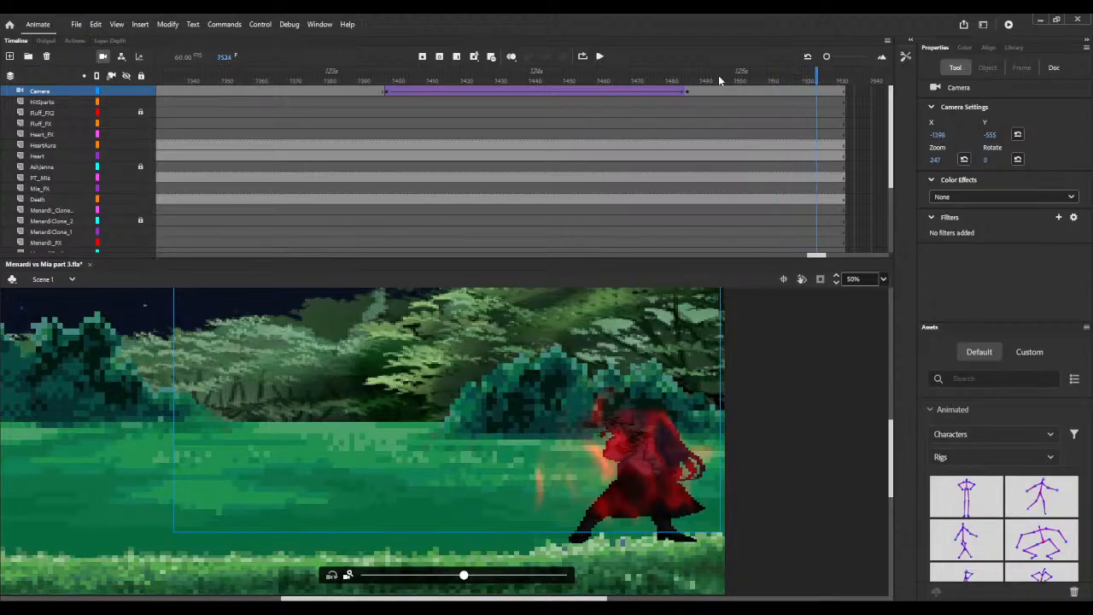
pyautogui.press('F5')
pyautogui.press('F5')
pyautogui.press('F5')
pyautogui.press('F5')
pyautogui.press('F5')
pyautogui.press('F5')
pyautogui.press('F5')
pyautogui.press('F5')
pyautogui.press('F5')
pyautogui.press('F5')
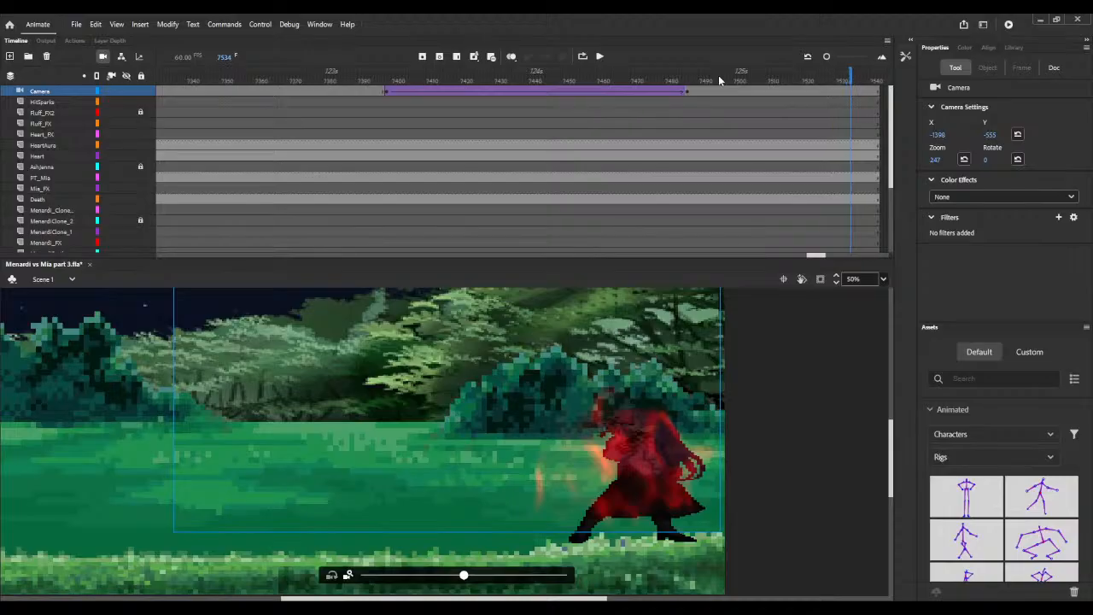
pyautogui.press('F5')
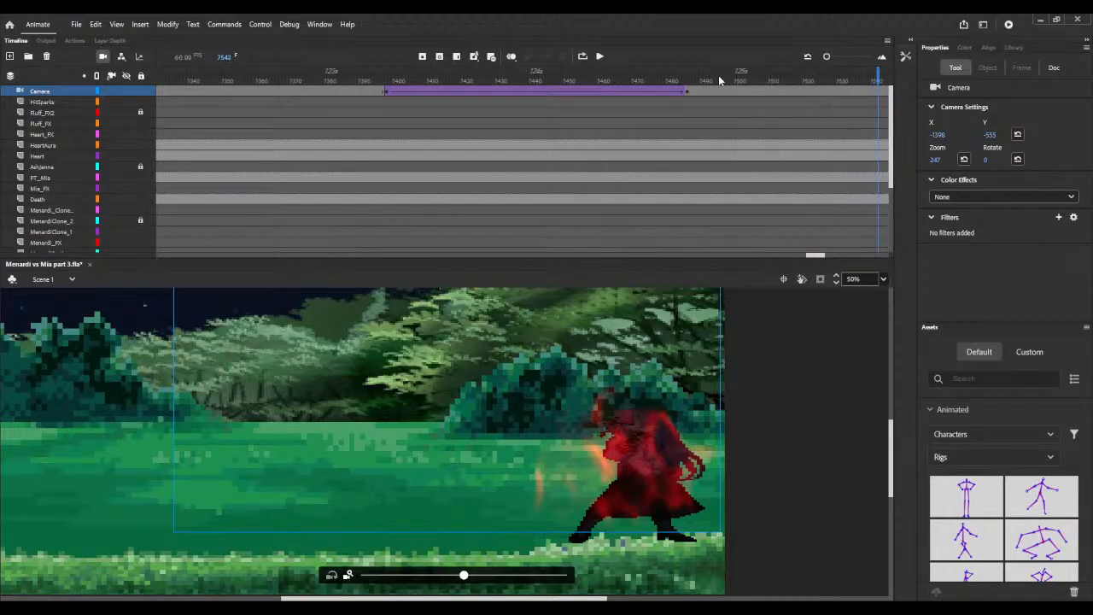
pyautogui.hotkey('ctrl', 's')
# Step: Lengthen the hold on the red figure by inserting frames on all layers from the scene's end up to frame 7587
pyautogui.moveTo(673, 77); pyautogui.dragTo(817, 72)
pyautogui.moveTo(816, 257); pyautogui.dragTo(834, 257)
pyautogui.click(475, 94)
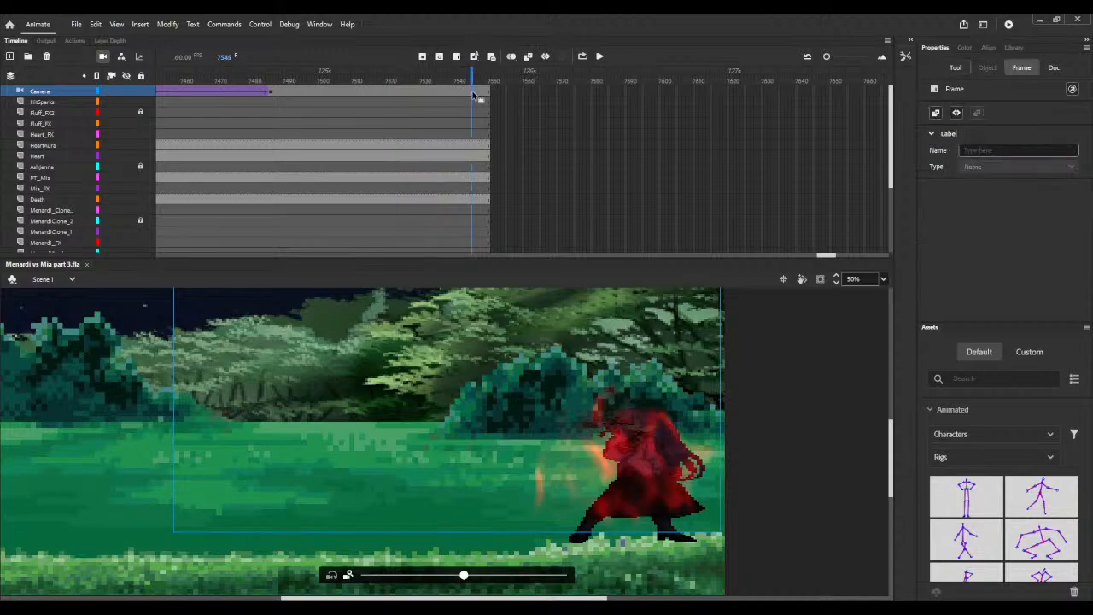
pyautogui.click(487, 78)
pyautogui.press('F5')
pyautogui.press('F5')
pyautogui.press('F5')
pyautogui.press('F5')
pyautogui.press('F5')
pyautogui.press('F5')
pyautogui.press('F5')
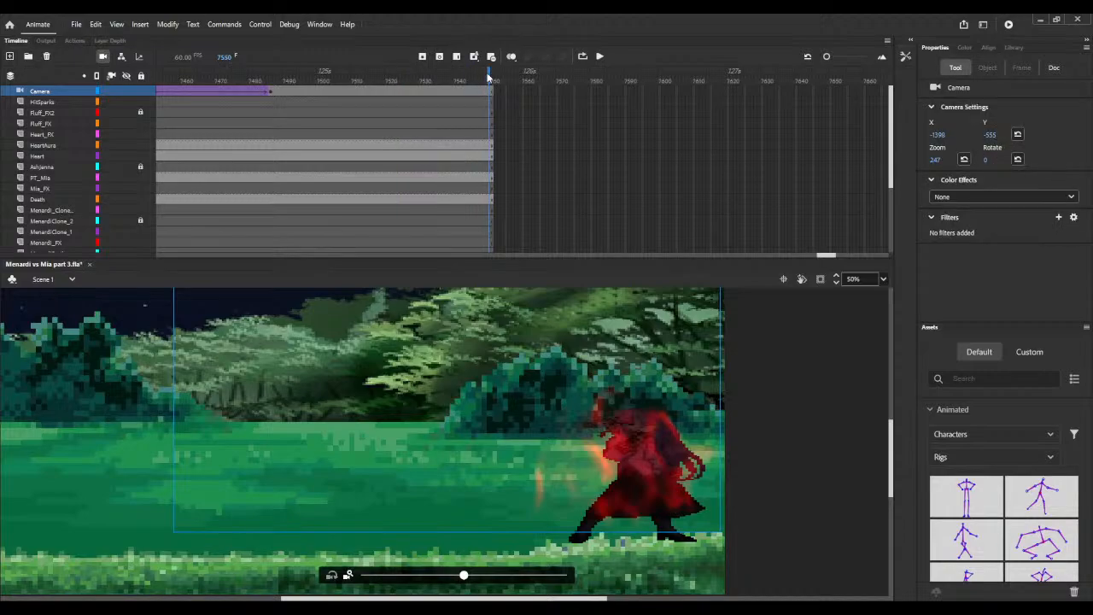
pyautogui.press('F5')
pyautogui.press('F5')
pyautogui.press('F5')
pyautogui.press('F5')
pyautogui.press('F5')
pyautogui.press('F5')
pyautogui.press('F5')
pyautogui.press('F5')
pyautogui.press('F5')
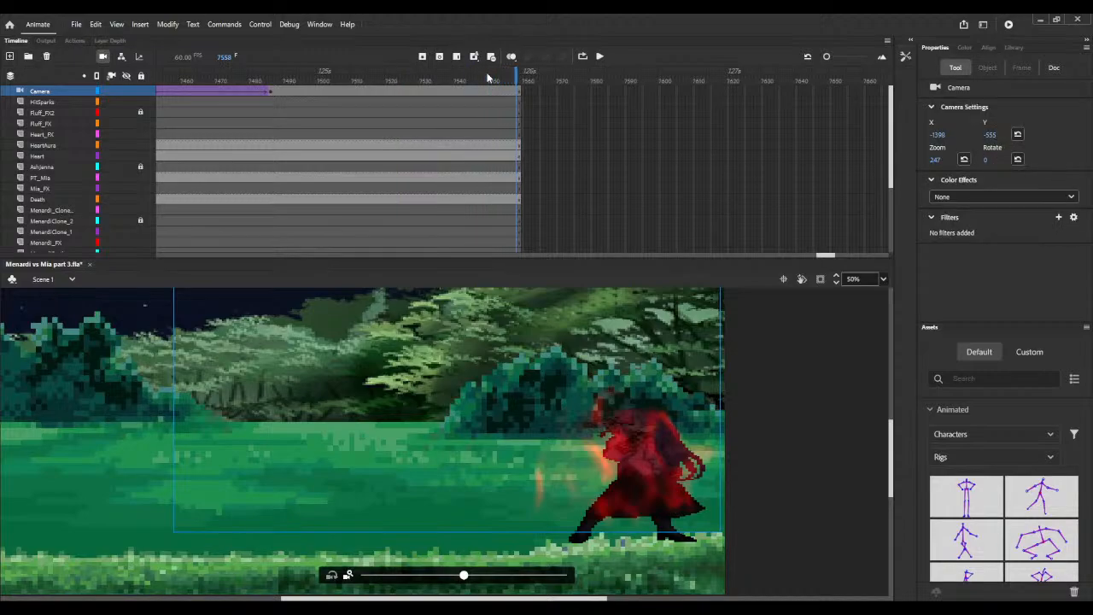
pyautogui.press('F5')
pyautogui.press('F5')
pyautogui.press('F5')
pyautogui.press('F5')
pyautogui.press('F5')
pyautogui.press('F5')
pyautogui.press('F5')
pyautogui.press('F5')
pyautogui.press('F5')
pyautogui.press('F5')
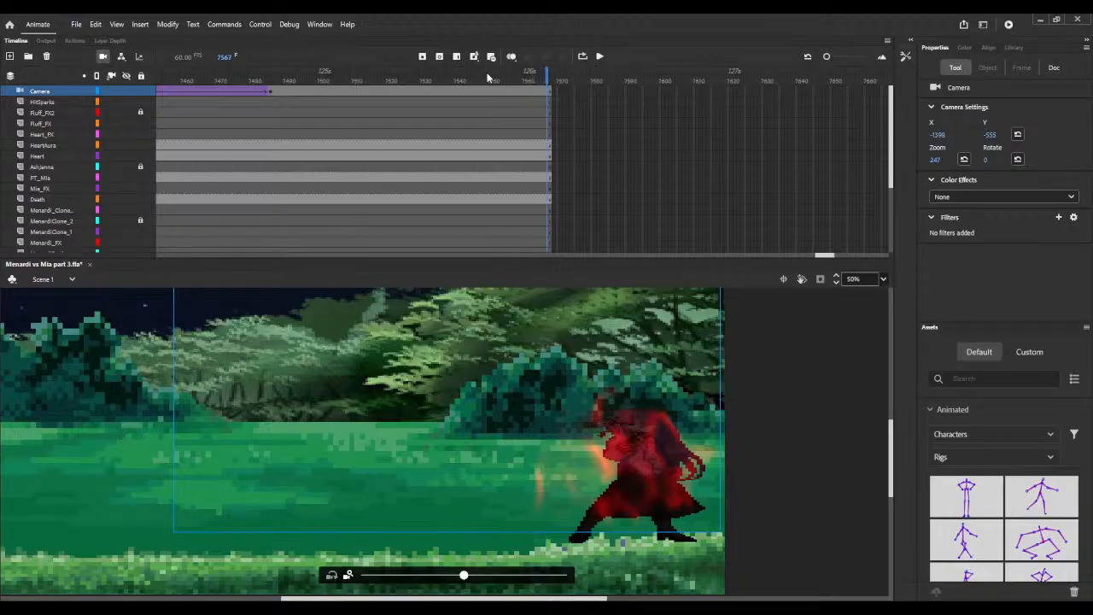
pyautogui.press('F5')
pyautogui.press('F5')
pyautogui.press('F5')
pyautogui.press('F5')
pyautogui.press('F5')
pyautogui.press('F5')
pyautogui.press('F5')
pyautogui.press('F5')
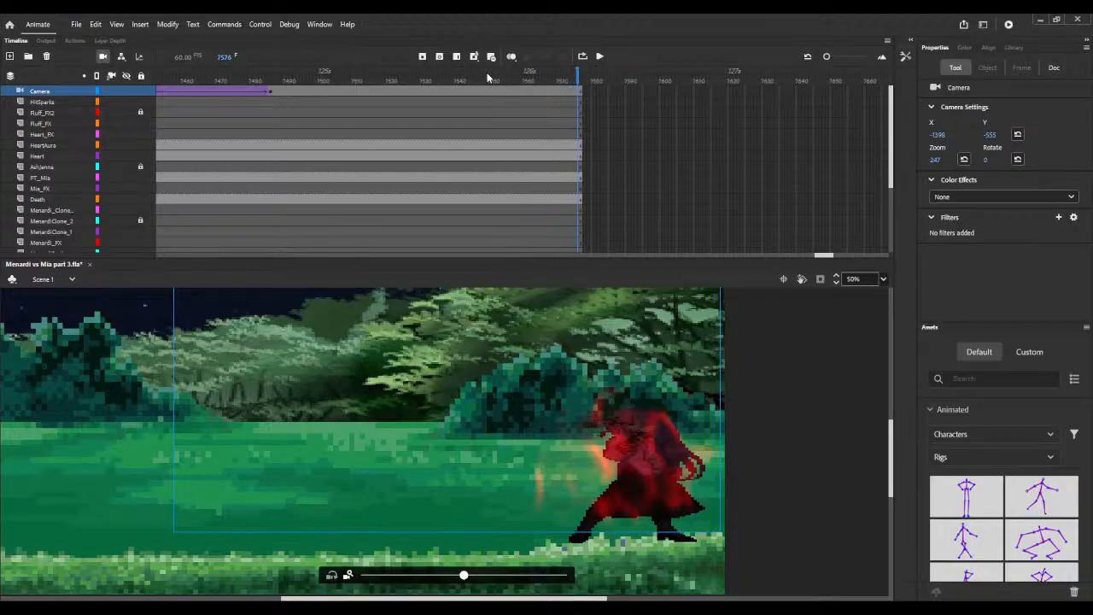
pyautogui.press('F5')
pyautogui.press('F5')
pyautogui.press('F5')
pyautogui.press('F5')
pyautogui.press('F5')
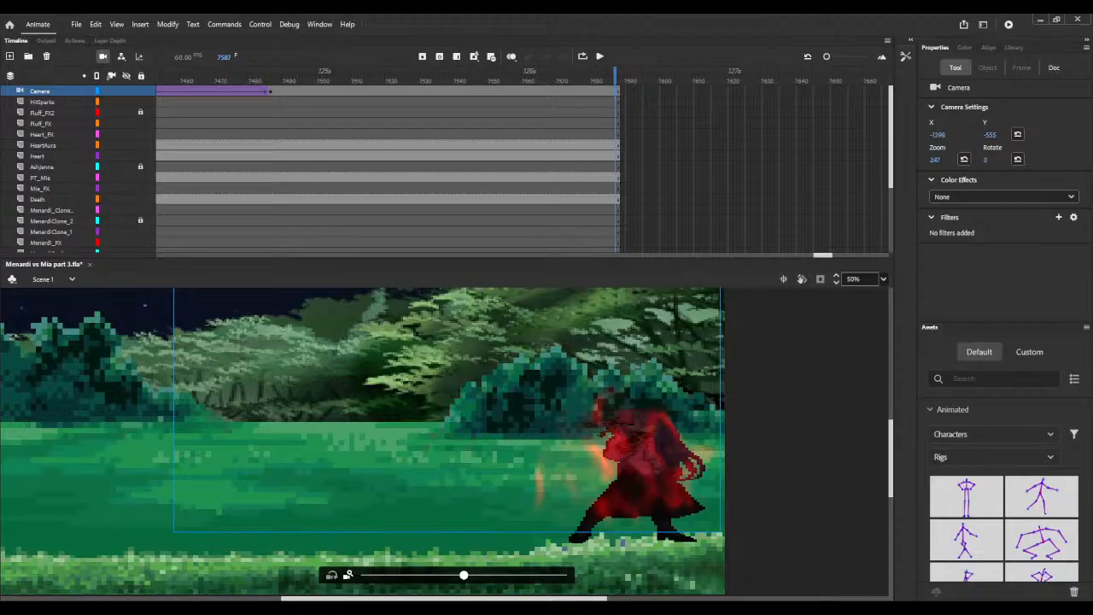
# Step: Add a camera keyframe at frame 7581, and extend all layers with inserted frames up to frame 7690
pyautogui.click(598, 99)
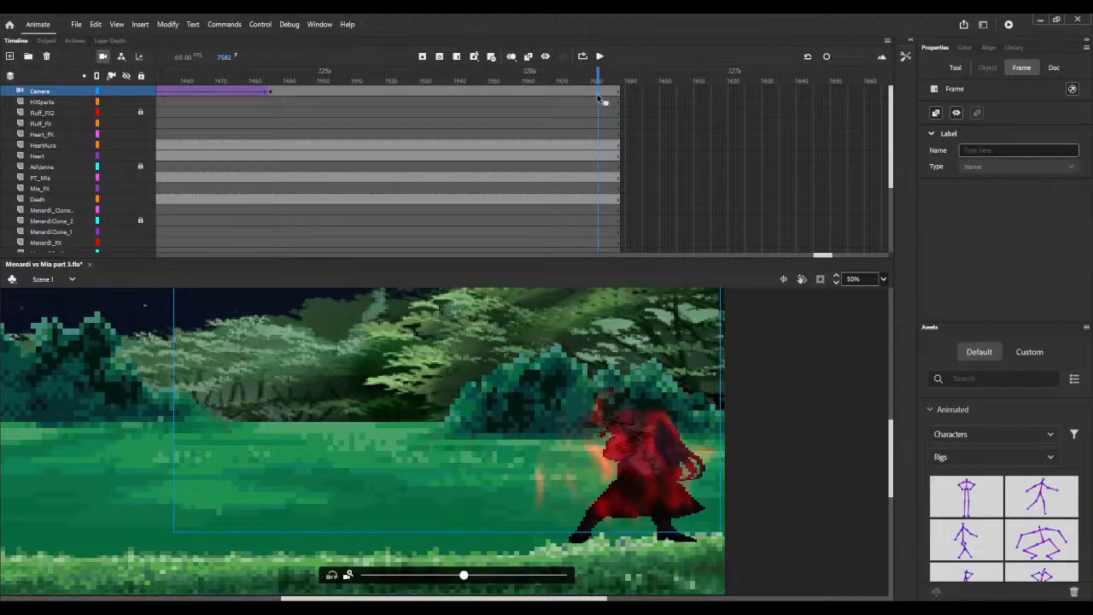
pyautogui.press(',')
pyautogui.click(620, 82)
pyautogui.press('F5')
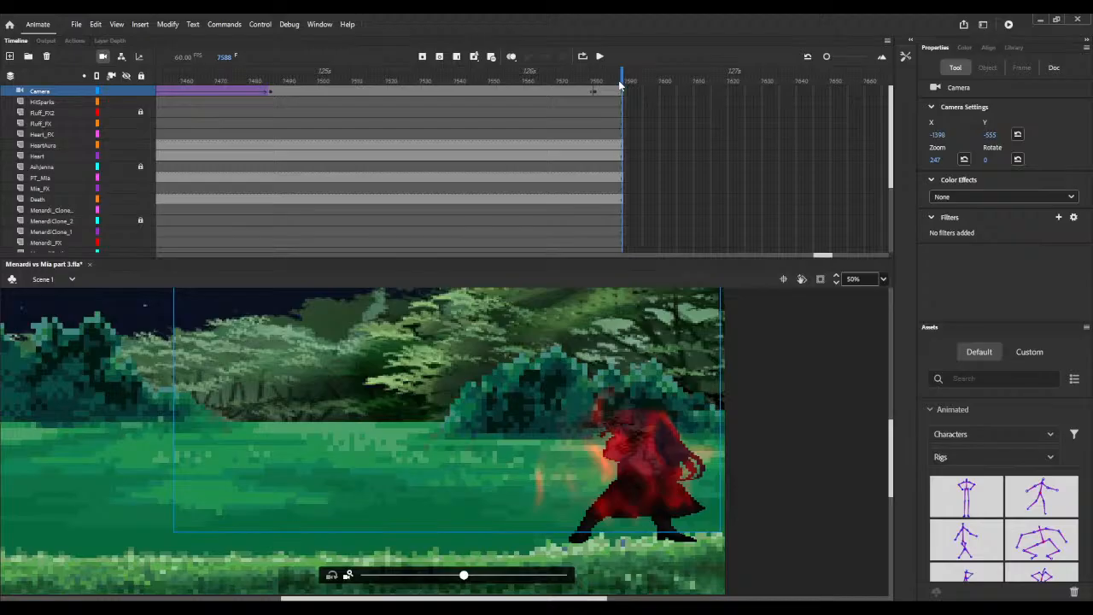
pyautogui.press('F5')
pyautogui.press('F5')
pyautogui.press('F5')
pyautogui.press('F5')
pyautogui.press('F5')
pyautogui.press('F5')
pyautogui.press('F5')
pyautogui.press('F5')
pyautogui.press('F5')
pyautogui.press('F5')
pyautogui.press('F5')
pyautogui.press('F5')
pyautogui.press('F5')
pyautogui.press('F5')
pyautogui.press('F5')
pyautogui.press('F5')
pyautogui.press('F5')
pyautogui.press('F5')
pyautogui.press('F5')
pyautogui.press('F5')
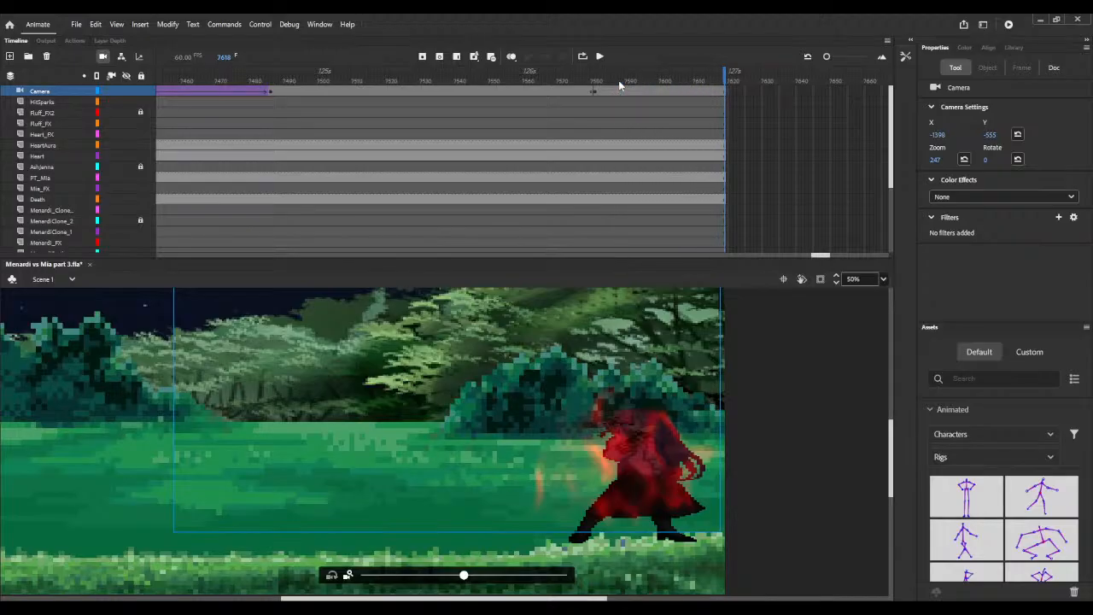
pyautogui.press('F5')
pyautogui.press('F5')
pyautogui.press('F5')
pyautogui.press('F5')
pyautogui.press('F5')
pyautogui.press('F5')
pyautogui.press('F5')
pyautogui.press('F5')
pyautogui.press('F5')
pyautogui.press('F5')
pyautogui.press('F5')
pyautogui.press('F5')
pyautogui.press('F5')
pyautogui.press('F5')
pyautogui.press('F5')
pyautogui.press('F5')
pyautogui.press('F5')
pyautogui.press('F5')
pyautogui.press('F5')
pyautogui.press('F5')
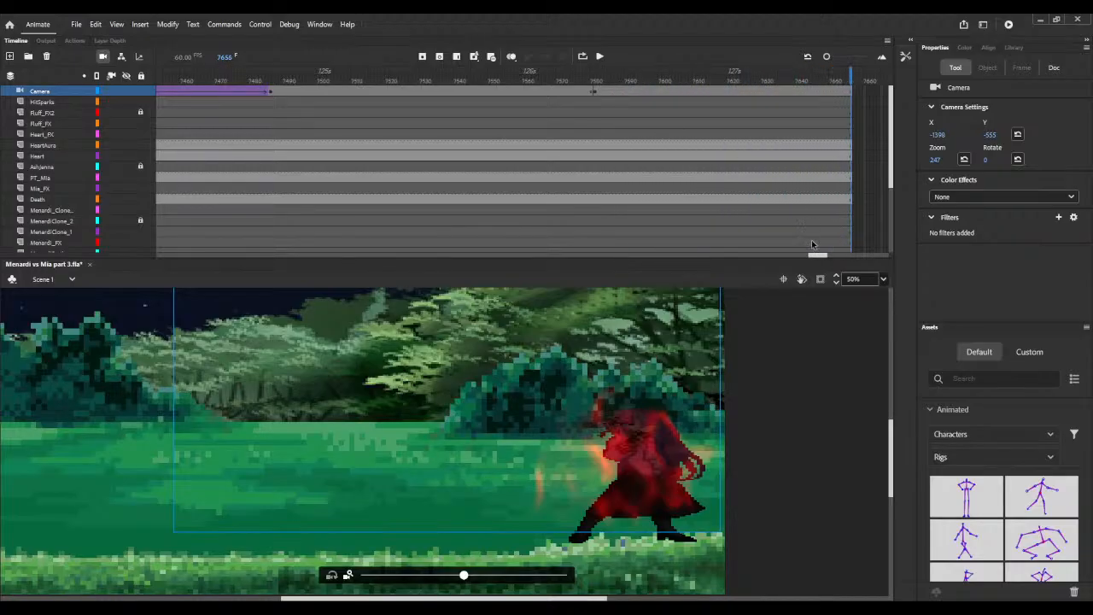
pyautogui.press('F5')
pyautogui.press('F5')
pyautogui.press('F5')
pyautogui.press('F5')
pyautogui.press('F5')
pyautogui.press('F5')
pyautogui.press('F5')
pyautogui.press('F5')
pyautogui.press('F5')
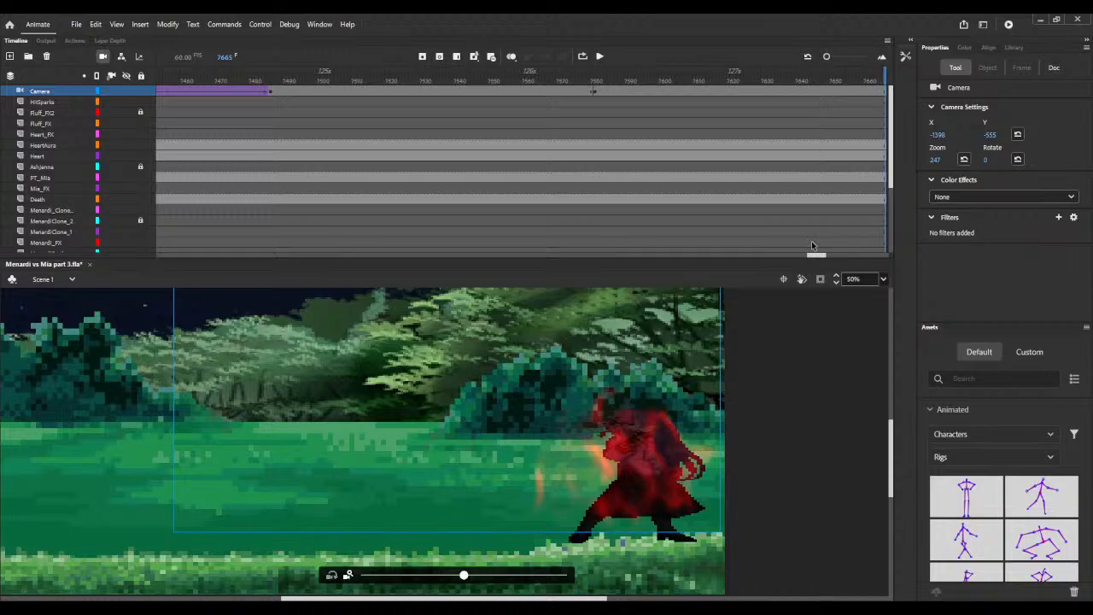
pyautogui.press('F5')
pyautogui.press('F5')
pyautogui.press('F5')
pyautogui.press('F5')
pyautogui.press('F5')
pyautogui.press('F5')
pyautogui.press('F5')
pyautogui.press('F5')
pyautogui.press('F5')
pyautogui.press('F5')
pyautogui.press('F5')
pyautogui.press('F5')
pyautogui.press('F5')
pyautogui.press('F5')
pyautogui.press('F5')
pyautogui.press('F5')
pyautogui.press('F5')
pyautogui.press('F5')
pyautogui.press('F5')
pyautogui.press('F5')
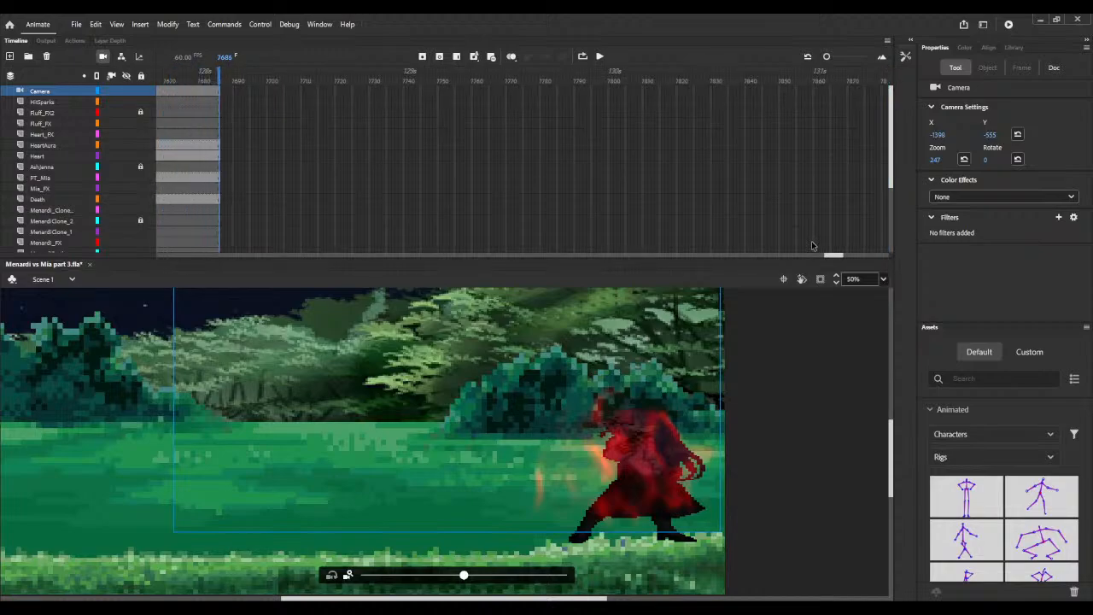
pyautogui.press('F5')
pyautogui.press('F5')
pyautogui.press('F5')
pyautogui.press('F5')
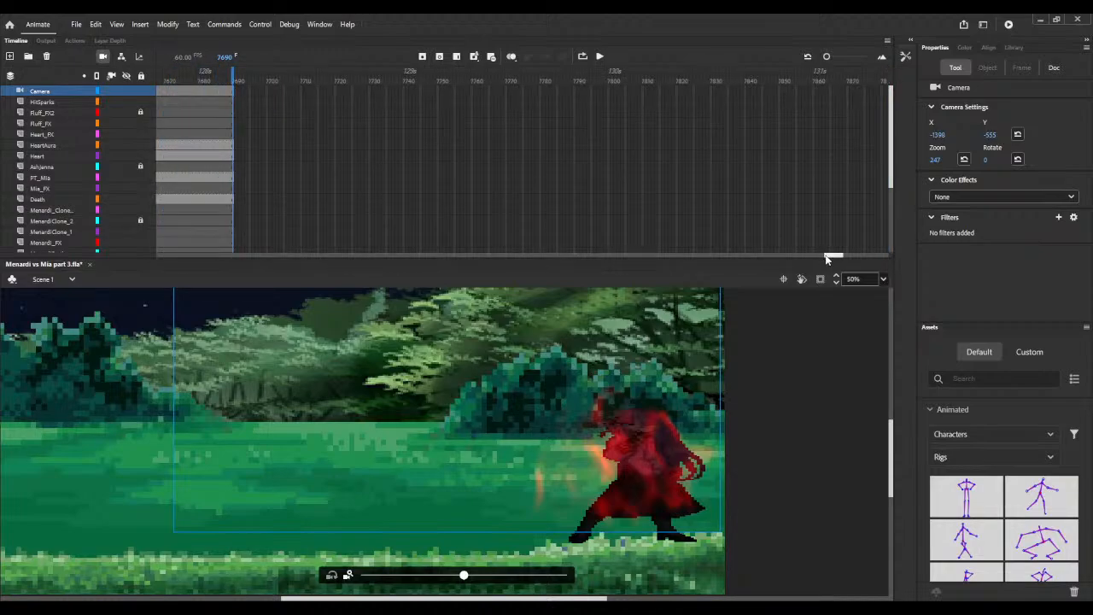
# Step: Copy the Heart layer's dash pose from frame 6797 into frame 7581 of the same layer, and remove the classic tween it brings along
pyautogui.moveTo(825, 256); pyautogui.dragTo(739, 260)
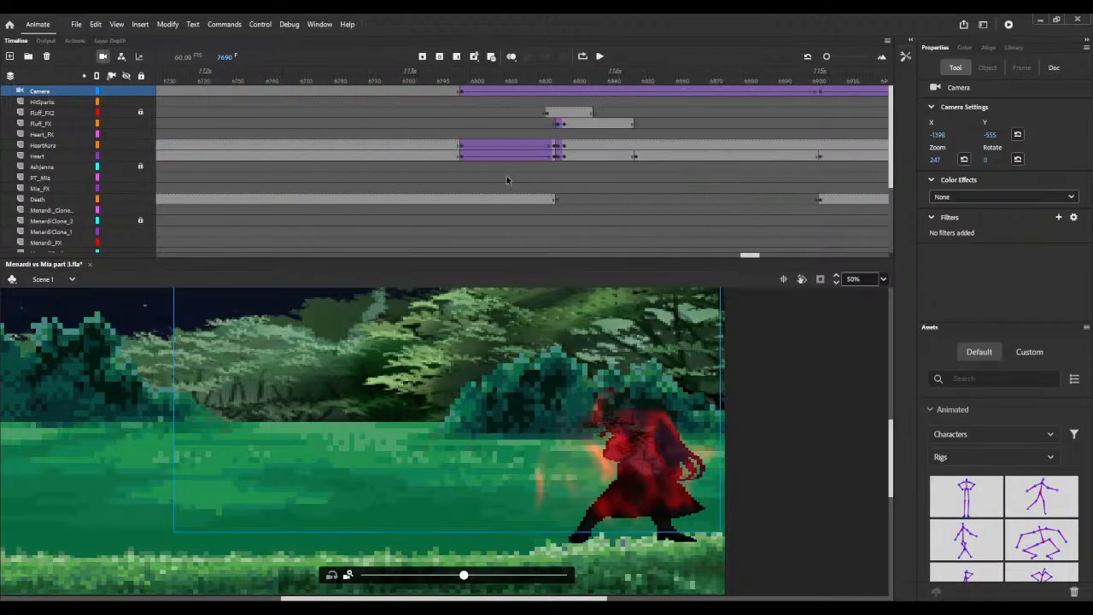
pyautogui.click(463, 158)
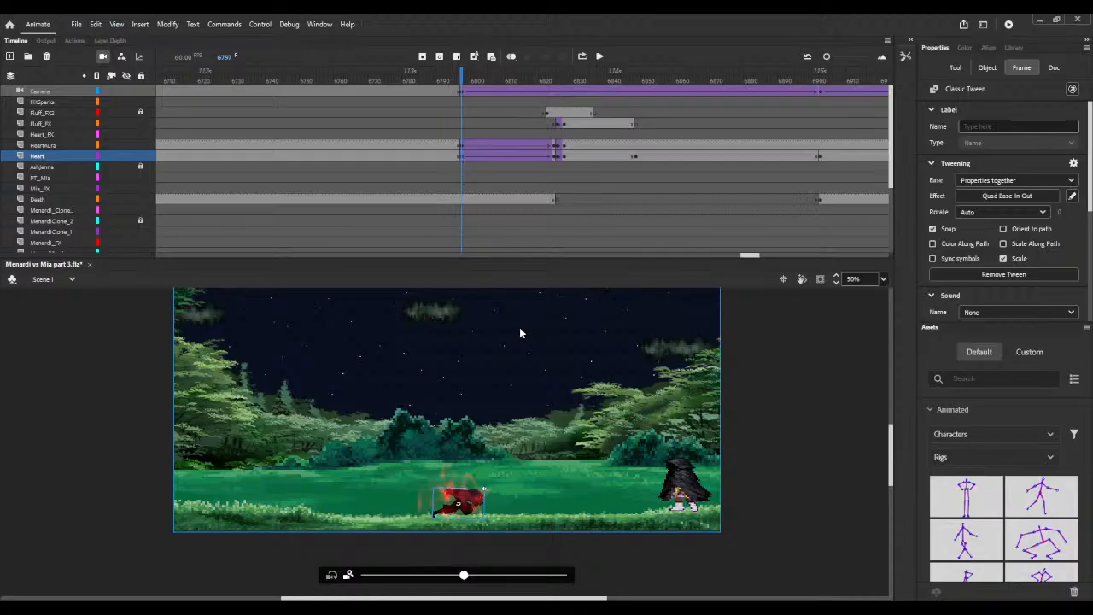
pyautogui.moveTo(752, 259); pyautogui.dragTo(826, 267)
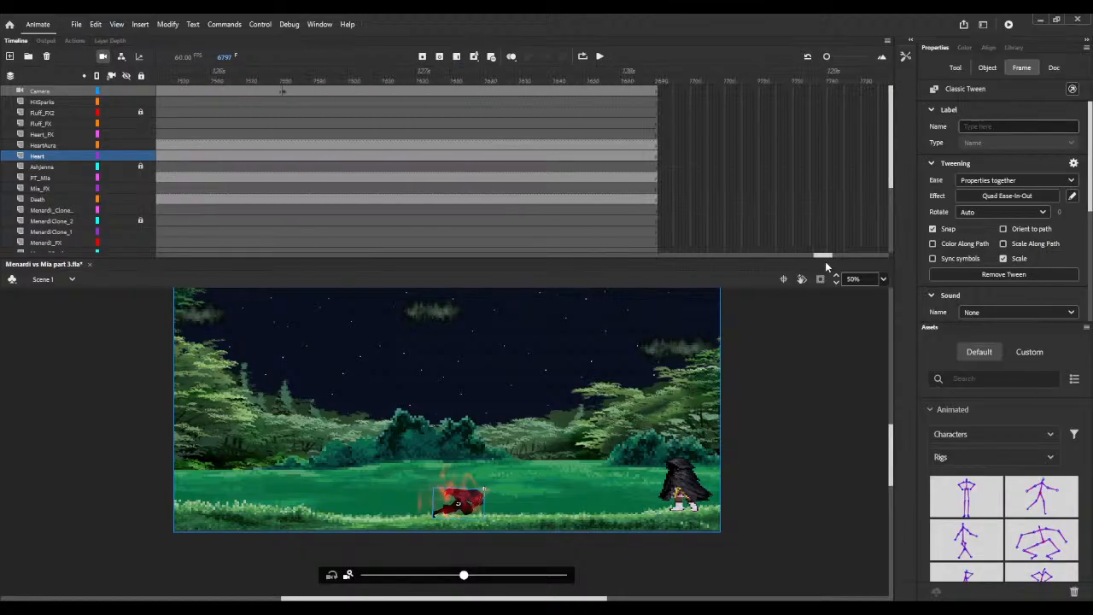
pyautogui.moveTo(239, 73); pyautogui.dragTo(287, 77)
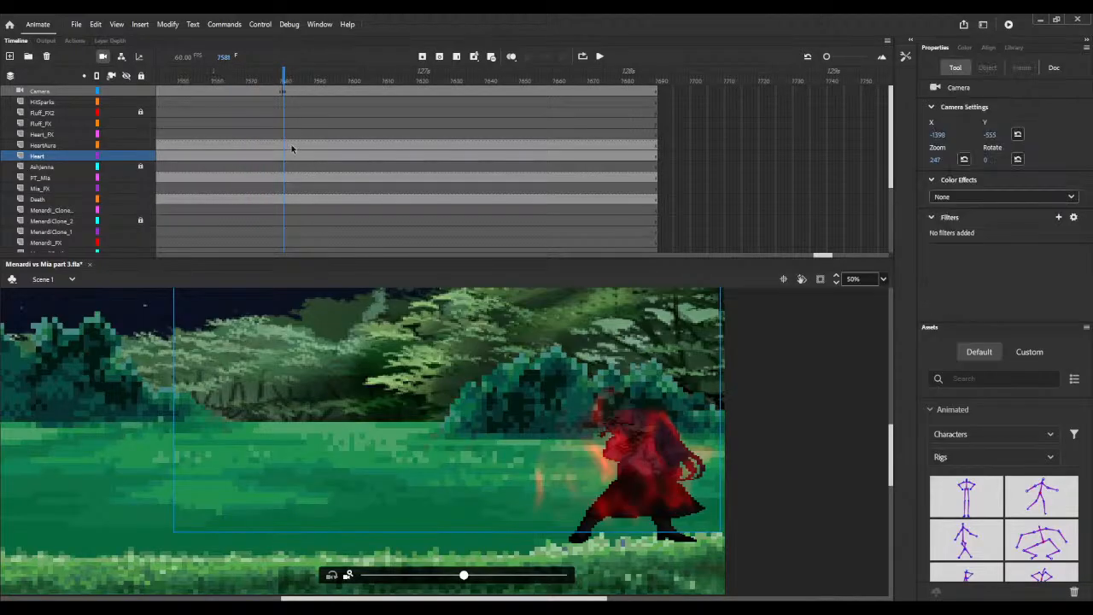
pyautogui.click(286, 161)
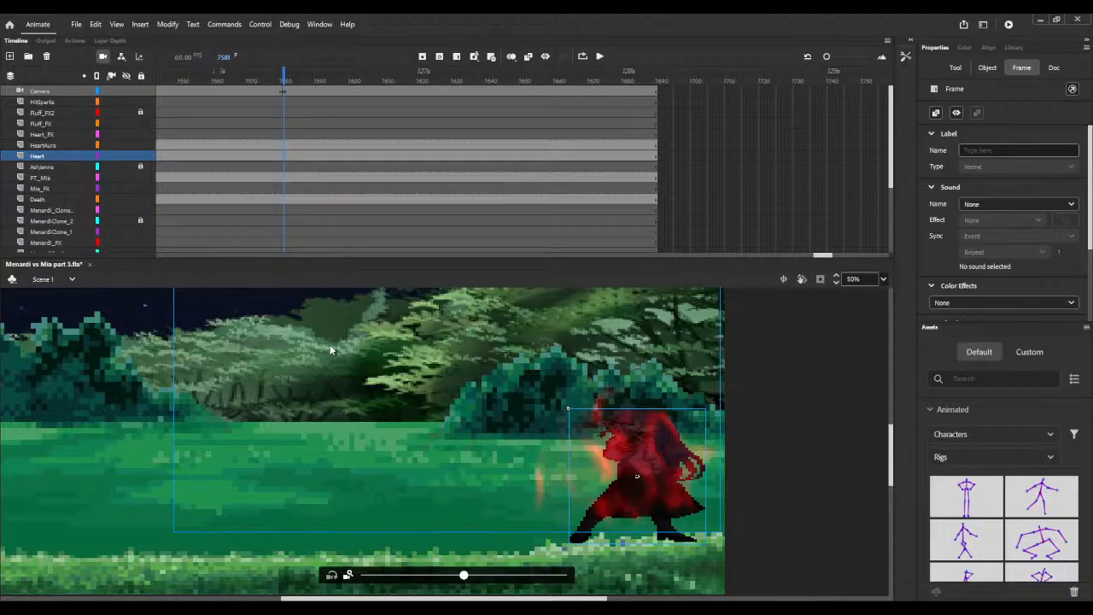
pyautogui.hotkey('ctrl', 'alt', 'v')
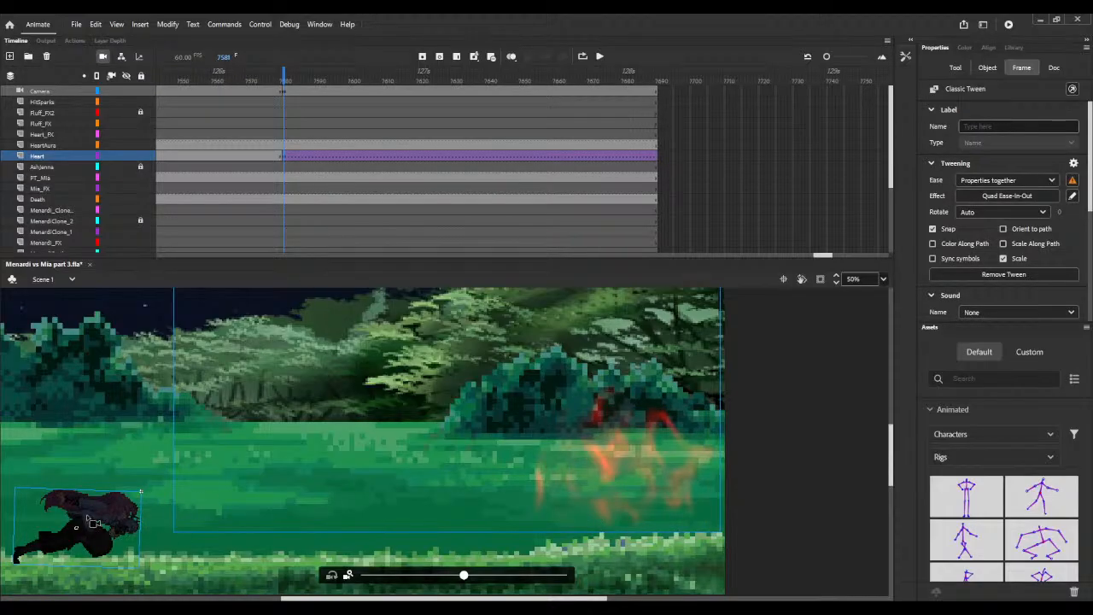
pyautogui.rightClick(398, 159)
pyautogui.click(418, 167)
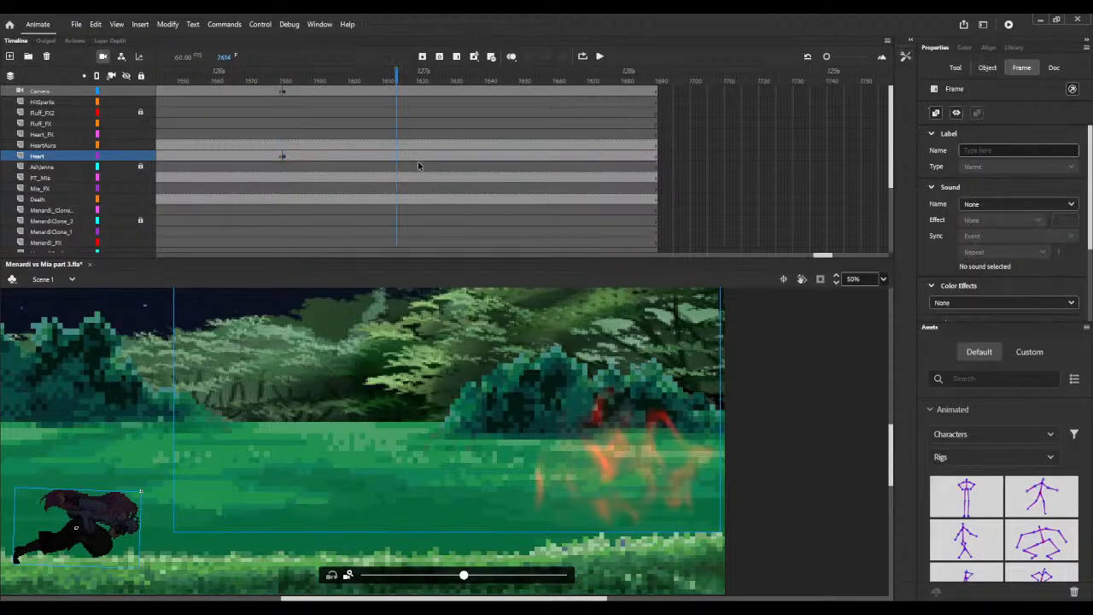
# Step: Add a keyframe on the HeartAura layer at frame 7581
pyautogui.click(1013, 48)
pyautogui.click(931, 49)
pyautogui.click(283, 151)
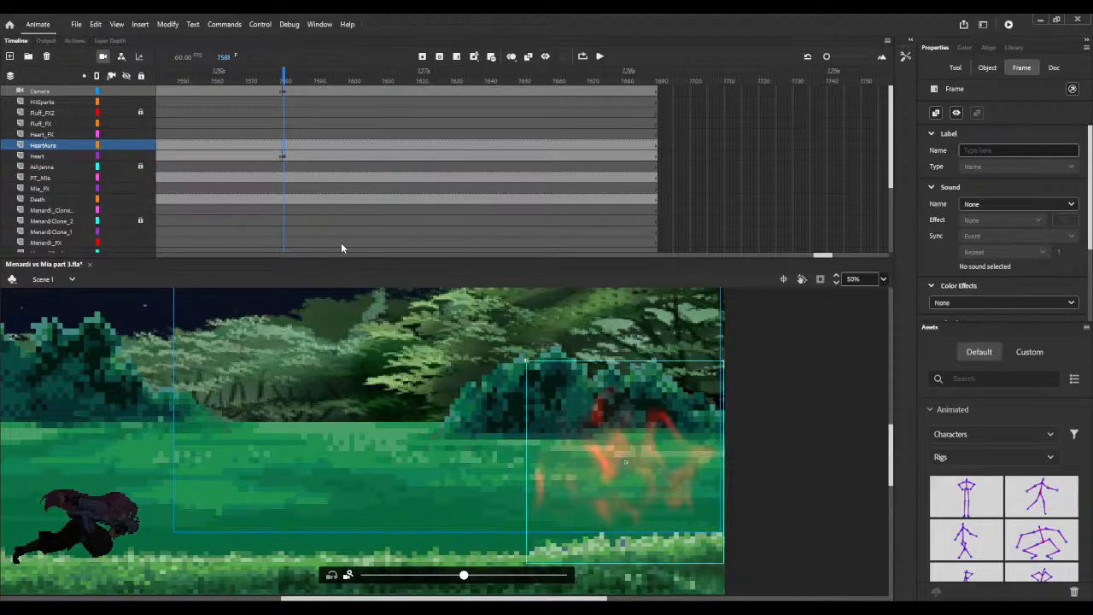
pyautogui.press('F6')
# Step: Flip the dashing figure horizontally to face the archer and place it at the red aura, about X 1709, Y 901
pyautogui.click(282, 156)
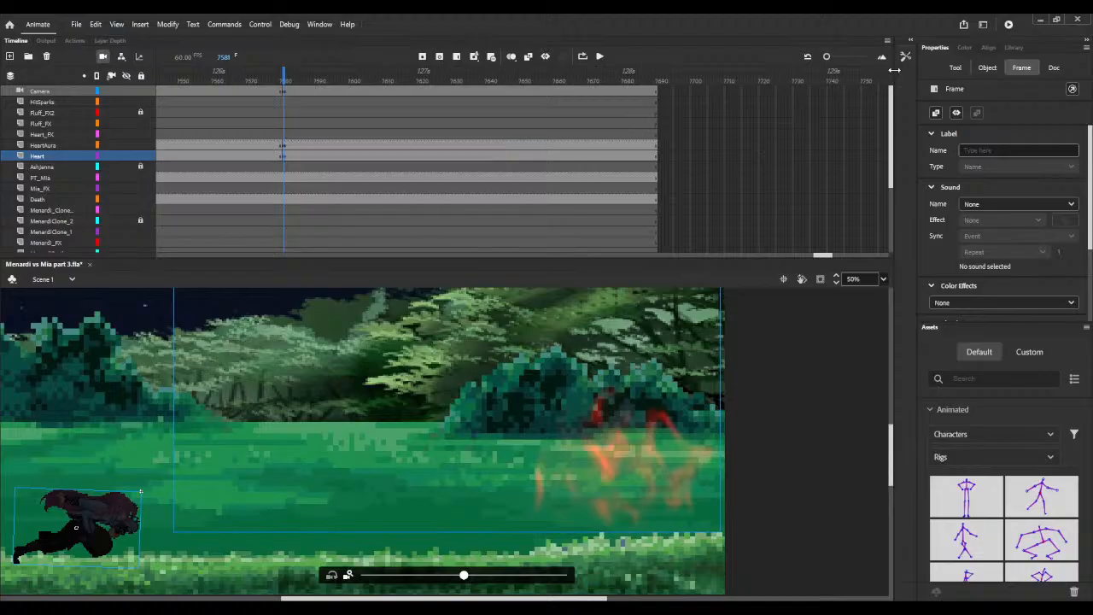
pyautogui.click(85, 522)
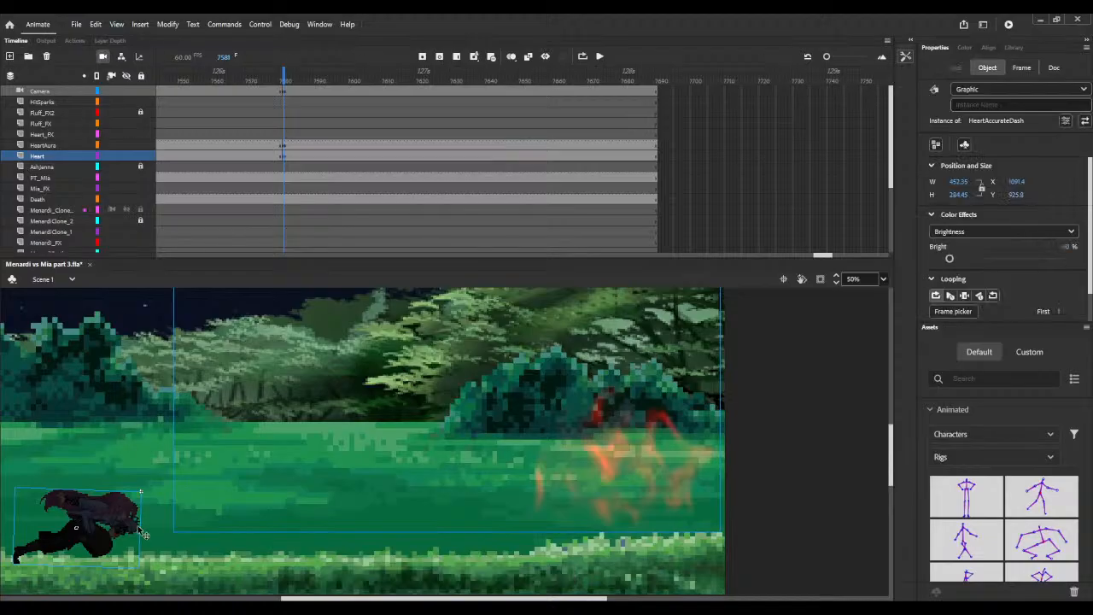
pyautogui.moveTo(119, 513); pyautogui.dragTo(685, 498)
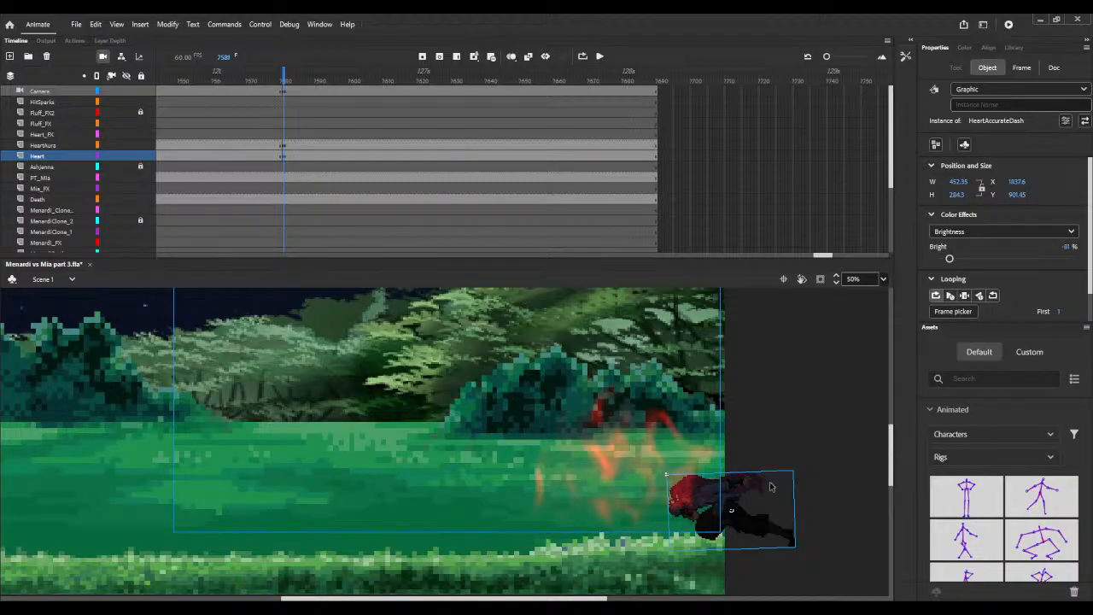
pyautogui.moveTo(755, 485); pyautogui.dragTo(665, 482)
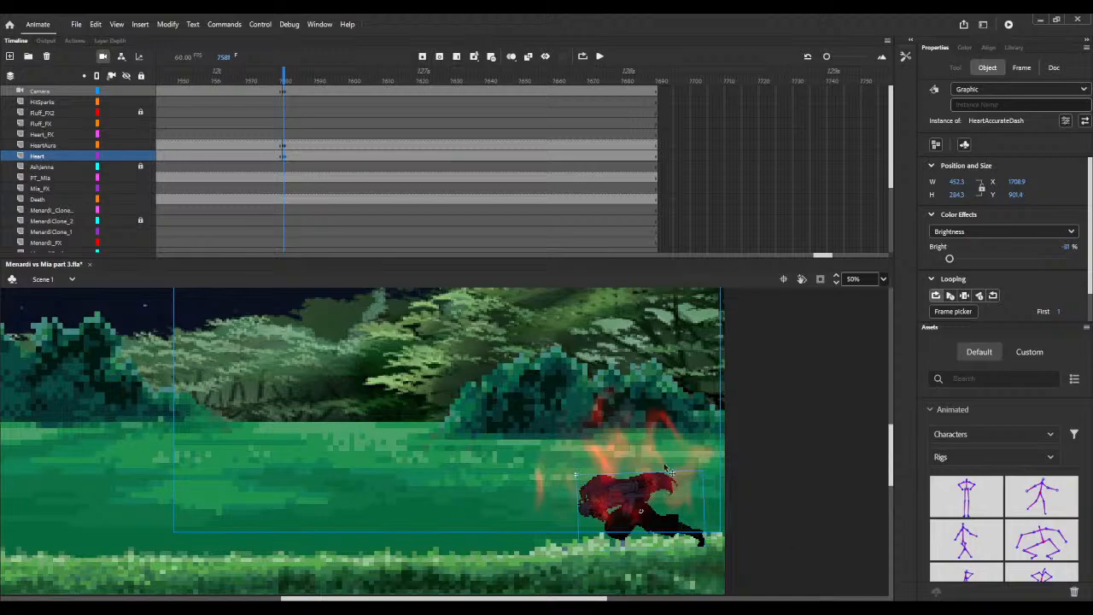
# Step: Move the red aura down over the dashing figure, to about X 1648, Y 784
pyautogui.click(511, 56)
pyautogui.click(510, 56)
pyautogui.click(617, 435)
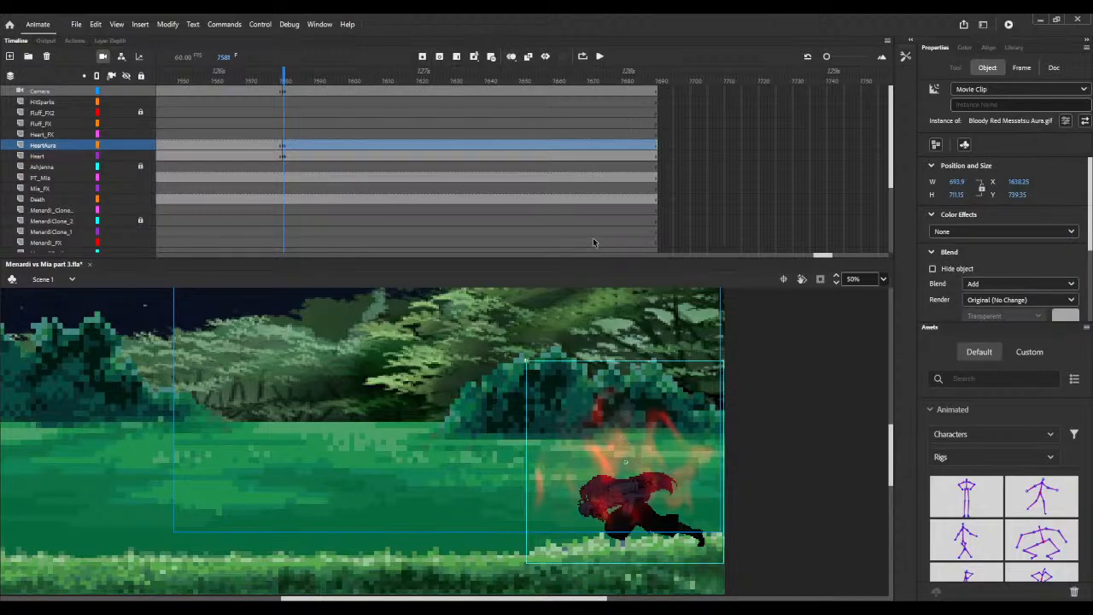
pyautogui.moveTo(621, 401); pyautogui.dragTo(627, 435)
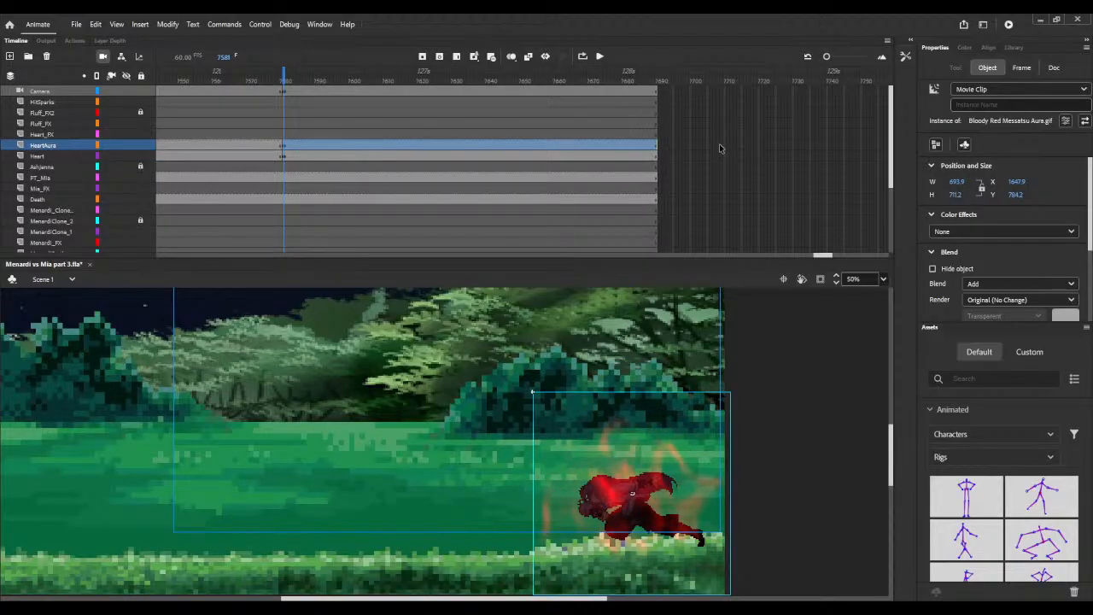
# Step: Save the file and add a keyframe on the Heart layer at frame 7666
pyautogui.click(835, 283)
pyautogui.click(835, 283)
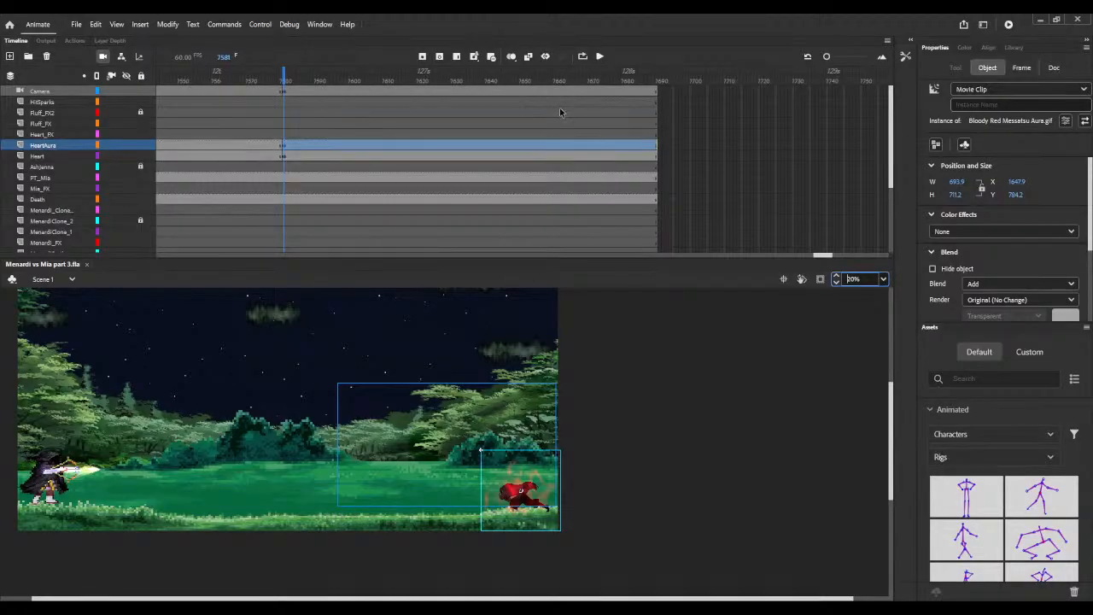
pyautogui.click(573, 158)
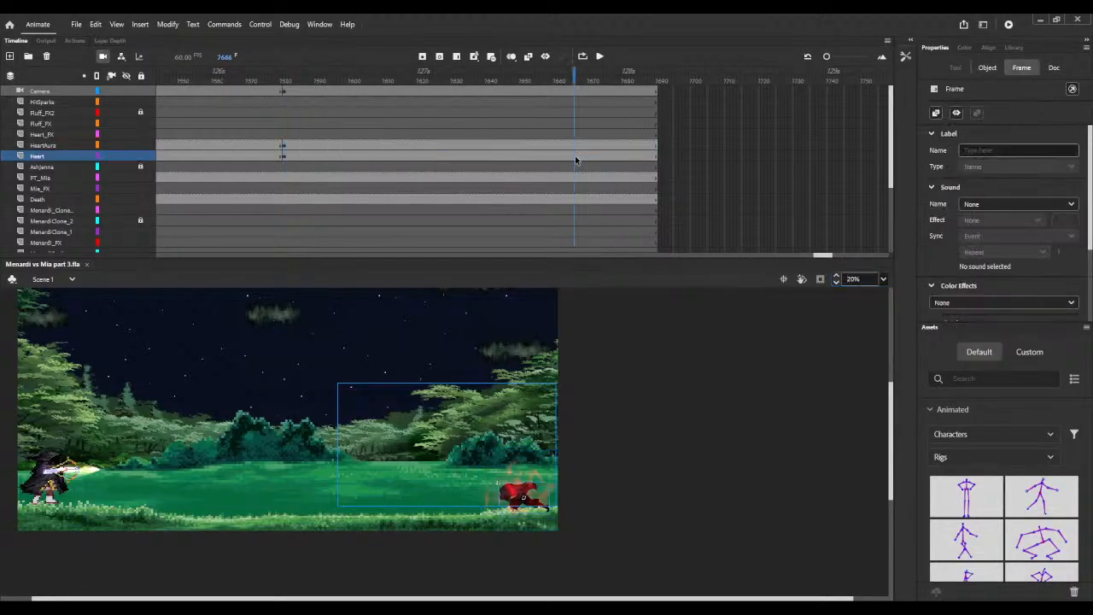
pyautogui.press('F6')
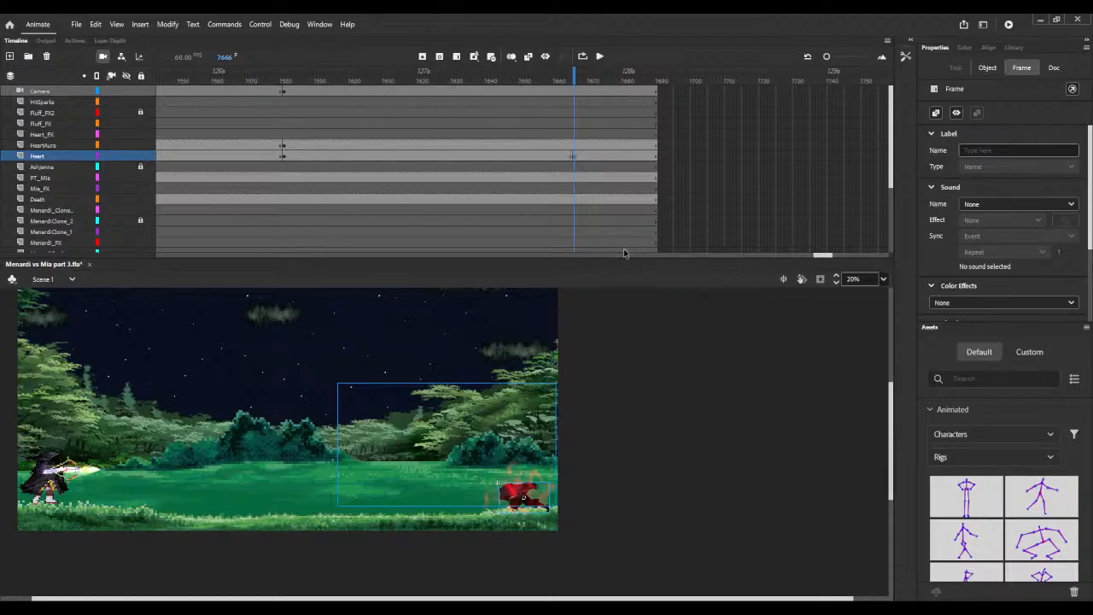
# Step: At frame 7666, move the dashing figure across the field toward the archer, to the left edge of the camera frame and slightly lower
pyautogui.press('Left')
pyautogui.press('Left')
pyautogui.press('Left')
pyautogui.press('Left')
pyautogui.press('Left')
pyautogui.press('Left')
pyautogui.press('Left')
pyautogui.press('Left')
pyautogui.press('Left')
pyautogui.press('Left')
pyautogui.press('Left')
pyautogui.press('Left')
pyautogui.press('Left')
pyautogui.press('Left')
pyautogui.press('Left')
pyautogui.press('Left')
pyautogui.press('Left')
pyautogui.press('Left')
pyautogui.press('Left')
pyautogui.press('Left')
pyautogui.press('Left')
pyautogui.press('Left')
pyautogui.press('Left')
pyautogui.press('Left')
pyautogui.press('Left')
pyautogui.press('Left')
pyautogui.press('Left')
pyautogui.press('Left')
pyautogui.press('Left')
pyautogui.press('Left')
pyautogui.press('Left')
pyautogui.press('Left')
pyautogui.press('Left')
pyautogui.press('Left')
pyautogui.press('Left')
pyautogui.press('Left')
pyautogui.press('Left')
pyautogui.press('Left')
pyautogui.press('Left')
pyautogui.press('Left')
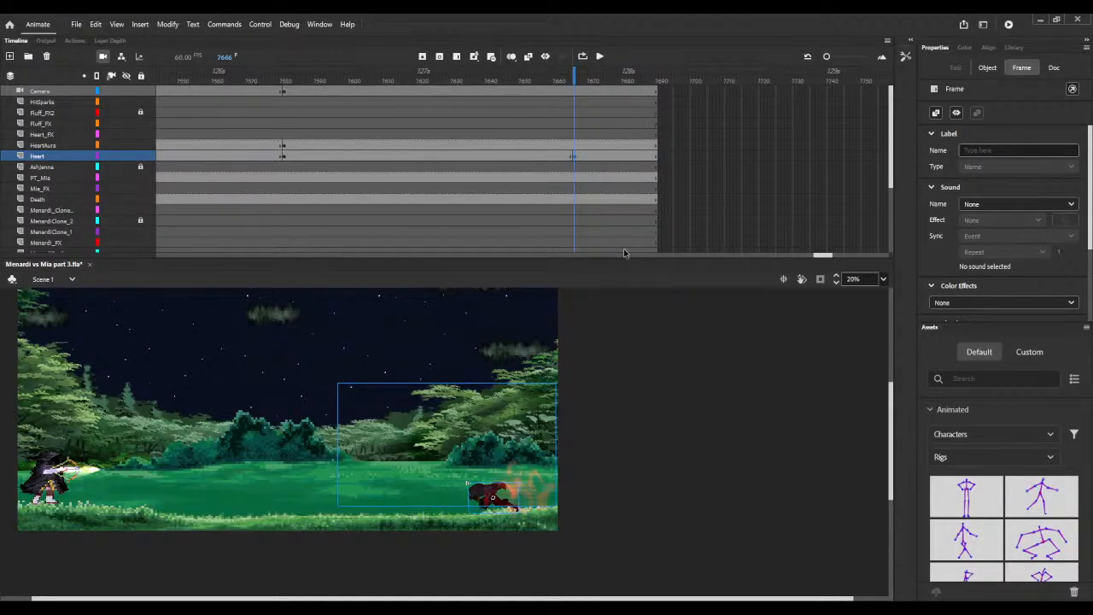
pyautogui.press('Left')
pyautogui.press('Left')
pyautogui.press('Left')
pyautogui.press('Left')
pyautogui.press('Left')
pyautogui.press('Left')
pyautogui.press('Left')
pyautogui.press('Left')
pyautogui.press('Left')
pyautogui.press('Left')
pyautogui.press('Left')
pyautogui.press('Left')
pyautogui.press('Left')
pyautogui.press('Left')
pyautogui.press('Left')
pyautogui.press('Left')
pyautogui.press('Left')
pyautogui.press('Left')
pyautogui.press('Left')
pyautogui.press('Left')
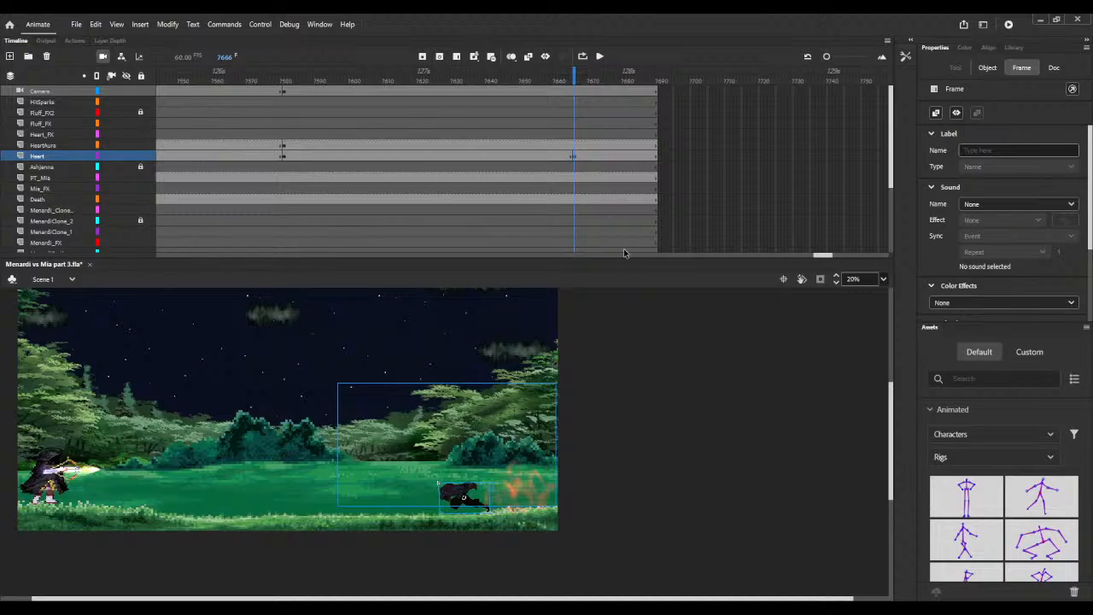
pyautogui.press('Left')
pyautogui.press('Left')
pyautogui.press('Left')
pyautogui.press('Left')
pyautogui.press('Left')
pyautogui.press('Left')
pyautogui.press('Left')
pyautogui.press('Left')
pyautogui.press('Left')
pyautogui.press('Left')
pyautogui.press('Left')
pyautogui.press('Left')
pyautogui.press('Left')
pyautogui.press('Left')
pyautogui.press('Left')
pyautogui.press('Left')
pyautogui.press('Left')
pyautogui.press('Left')
pyautogui.press('Left')
pyautogui.press('Left')
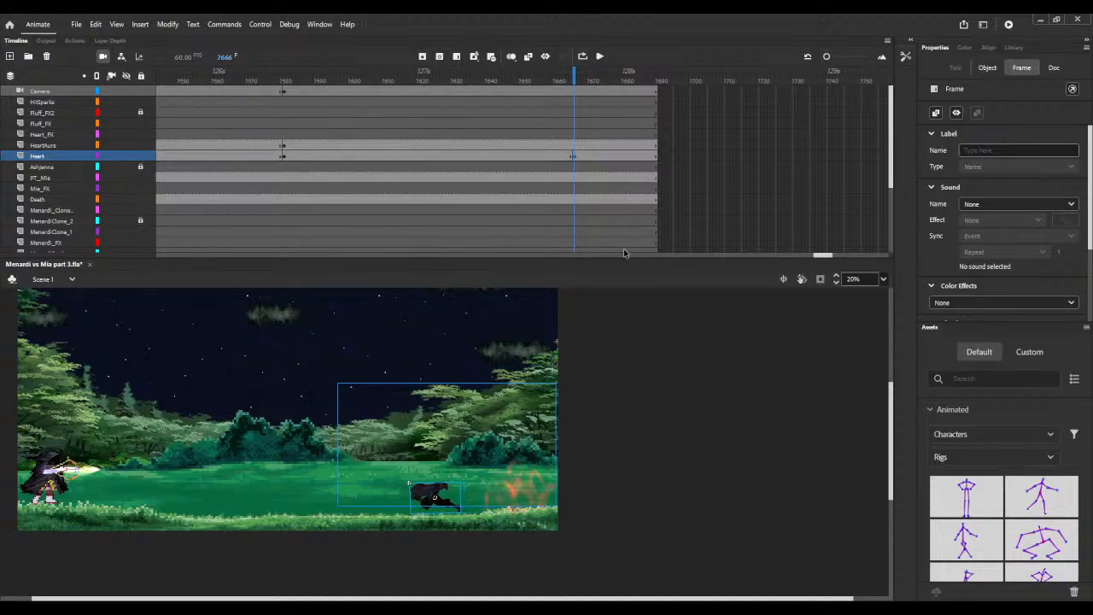
pyautogui.press('Left')
pyautogui.press('Left')
pyautogui.press('Left')
pyautogui.press('Left')
pyautogui.press('Left')
pyautogui.press('Left')
pyautogui.press('Left')
pyautogui.press('Left')
pyautogui.press('Left')
pyautogui.press('Left')
pyautogui.press('Left')
pyautogui.press('Left')
pyautogui.press('Left')
pyautogui.press('Left')
pyautogui.press('Left')
pyautogui.press('Left')
pyautogui.press('Left')
pyautogui.press('Left')
pyautogui.press('Left')
pyautogui.press('Left')
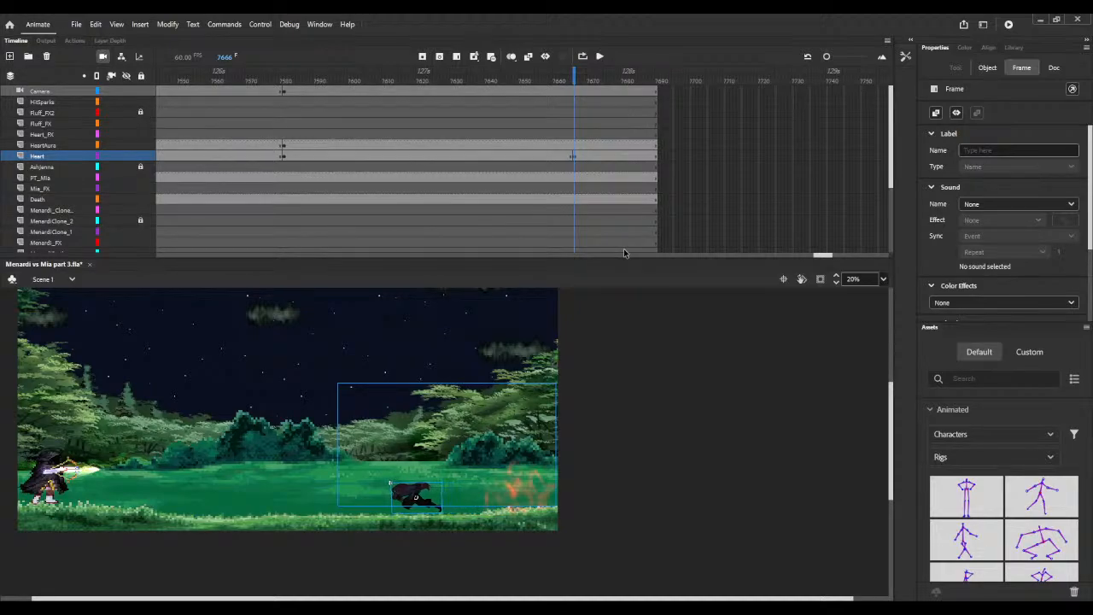
pyautogui.press('Left')
pyautogui.press('Left')
pyautogui.press('Left')
pyautogui.press('Left')
pyautogui.press('Left')
pyautogui.press('Left')
pyautogui.press('Left')
pyautogui.press('Left')
pyautogui.press('Left')
pyautogui.press('Left')
pyautogui.press('Left')
pyautogui.press('Left')
pyautogui.press('Left')
pyautogui.press('Left')
pyautogui.press('Left')
pyautogui.press('Left')
pyautogui.press('Left')
pyautogui.press('Left')
pyautogui.press('Left')
pyautogui.press('Left')
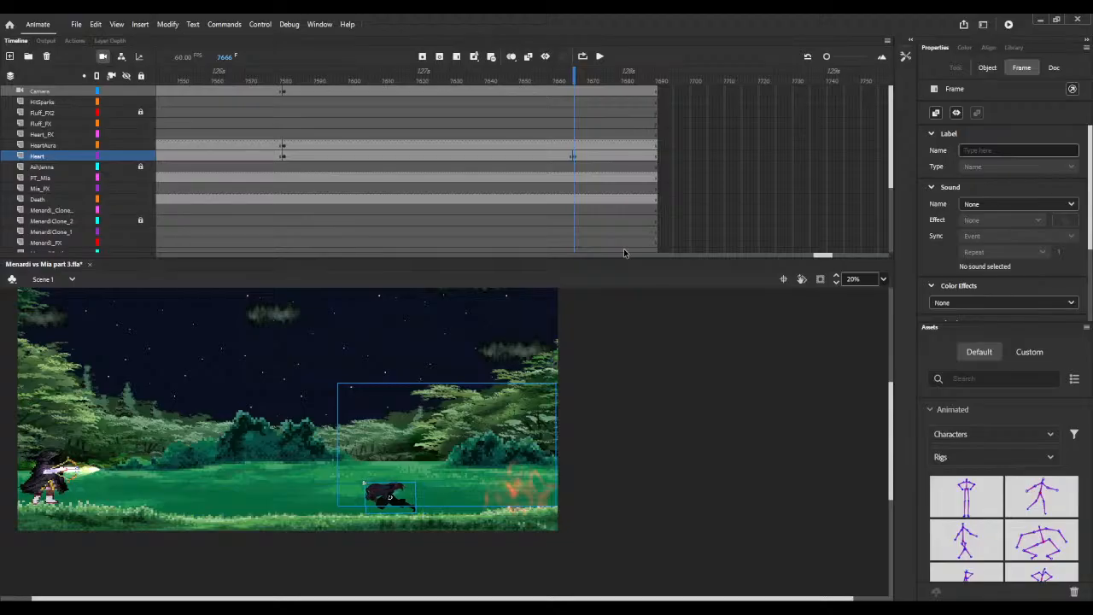
pyautogui.press('Left')
pyautogui.press('Left')
pyautogui.press('Left')
pyautogui.press('Left')
pyautogui.press('Left')
pyautogui.press('Left')
pyautogui.press('Left')
pyautogui.press('Left')
pyautogui.press('Left')
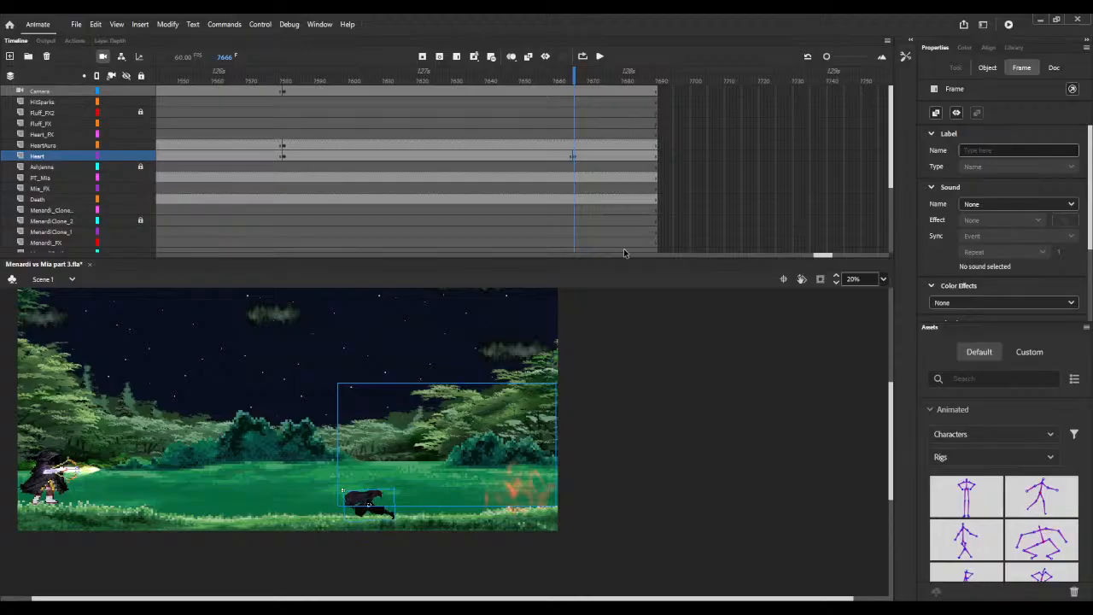
# Step: Add a HeartAura keyframe at frame 7666 and move the red aura across the field and slightly down onto the dashing figure
pyautogui.click(573, 146)
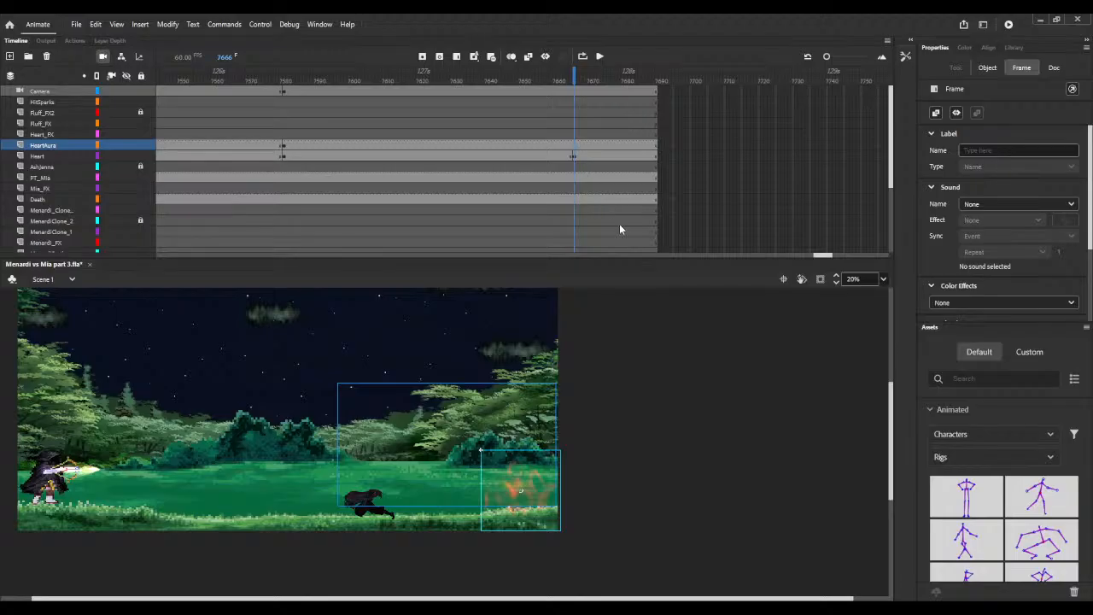
pyautogui.press('F6')
pyautogui.press('Left')
pyautogui.press('Left')
pyautogui.press('Left')
pyautogui.press('Left')
pyautogui.press('Left')
pyautogui.press('Left')
pyautogui.press('Left')
pyautogui.press('Left')
pyautogui.press('Left')
pyautogui.press('Left')
pyautogui.press('Left')
pyautogui.press('Left')
pyautogui.press('Left')
pyautogui.press('Left')
pyautogui.press('Left')
pyautogui.press('Left')
pyautogui.press('Left')
pyautogui.press('Left')
pyautogui.press('Left')
pyautogui.press('Left')
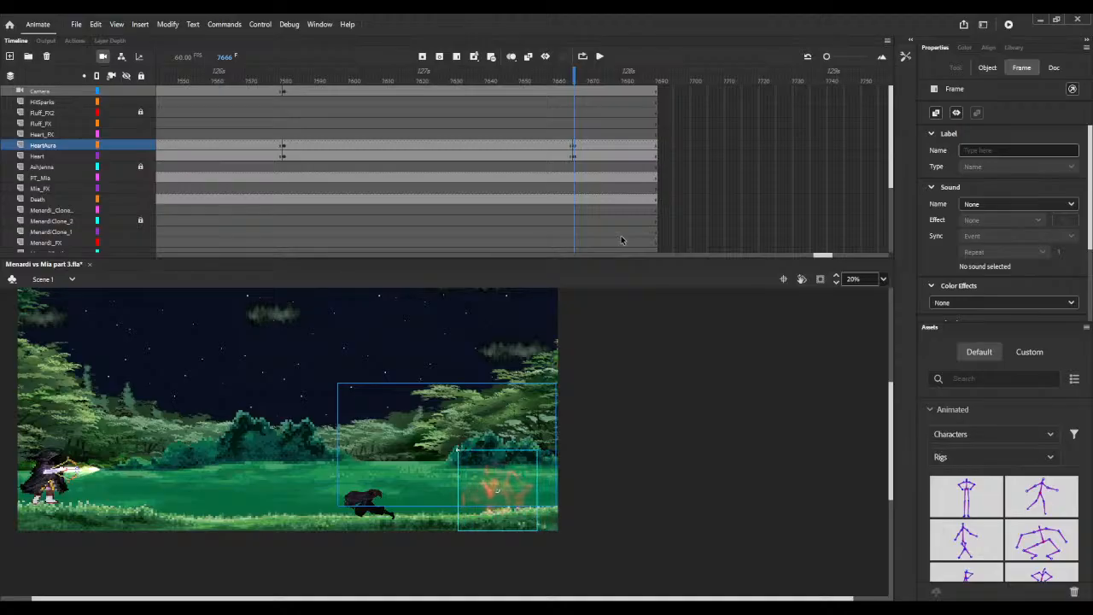
pyautogui.press('Left')
pyautogui.press('Left')
pyautogui.press('Left')
pyautogui.press('Left')
pyautogui.press('Left')
pyautogui.press('Left')
pyautogui.press('Left')
pyautogui.press('Left')
pyautogui.press('Left')
pyautogui.press('Left')
pyautogui.press('Left')
pyautogui.press('Left')
pyautogui.press('Left')
pyautogui.press('Left')
pyautogui.press('Left')
pyautogui.press('Left')
pyautogui.press('Left')
pyautogui.press('Left')
pyautogui.press('Left')
pyautogui.press('Left')
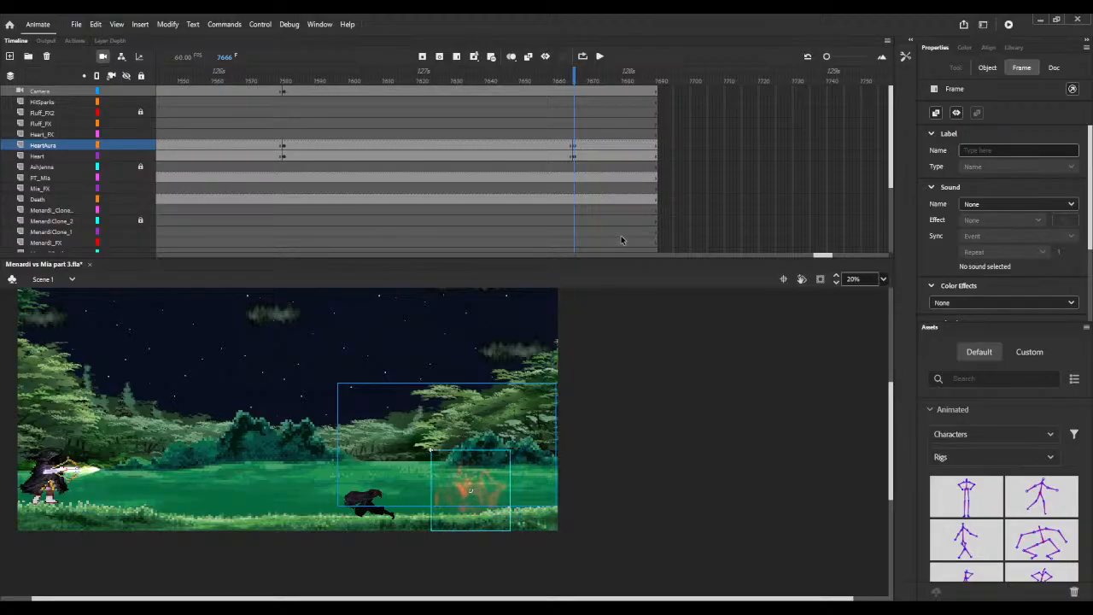
pyautogui.press('Left')
pyautogui.press('Left')
pyautogui.press('Left')
pyautogui.press('Left')
pyautogui.press('Left')
pyautogui.press('Left')
pyautogui.press('Left')
pyautogui.press('Left')
pyautogui.press('Left')
pyautogui.press('Left')
pyautogui.press('Left')
pyautogui.press('Left')
pyautogui.press('Left')
pyautogui.press('Left')
pyautogui.press('Left')
pyautogui.press('Left')
pyautogui.press('Left')
pyautogui.press('Left')
pyautogui.press('Left')
pyautogui.press('Left')
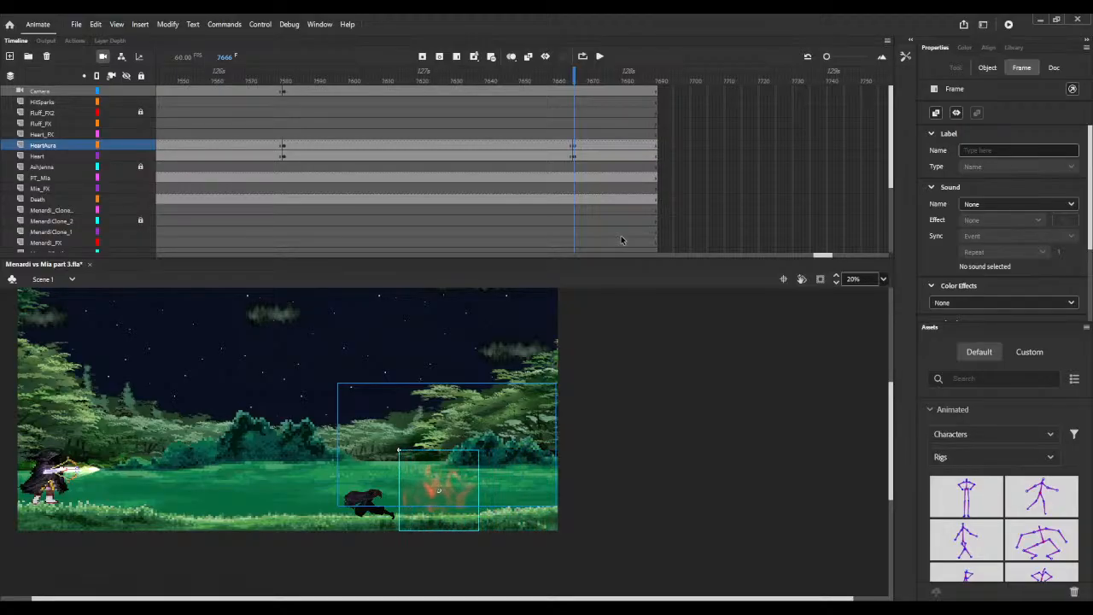
pyautogui.press('Left')
pyautogui.press('Left')
pyautogui.press('Left')
pyautogui.press('Left')
pyautogui.press('Left')
pyautogui.press('Left')
pyautogui.press('Left')
pyautogui.press('Left')
pyautogui.press('Left')
pyautogui.press('Left')
pyautogui.press('Left')
pyautogui.press('Left')
pyautogui.press('Left')
pyautogui.press('Left')
pyautogui.press('Left')
pyautogui.press('Left')
pyautogui.press('Left')
pyautogui.press('Left')
pyautogui.press('Left')
pyautogui.press('Left')
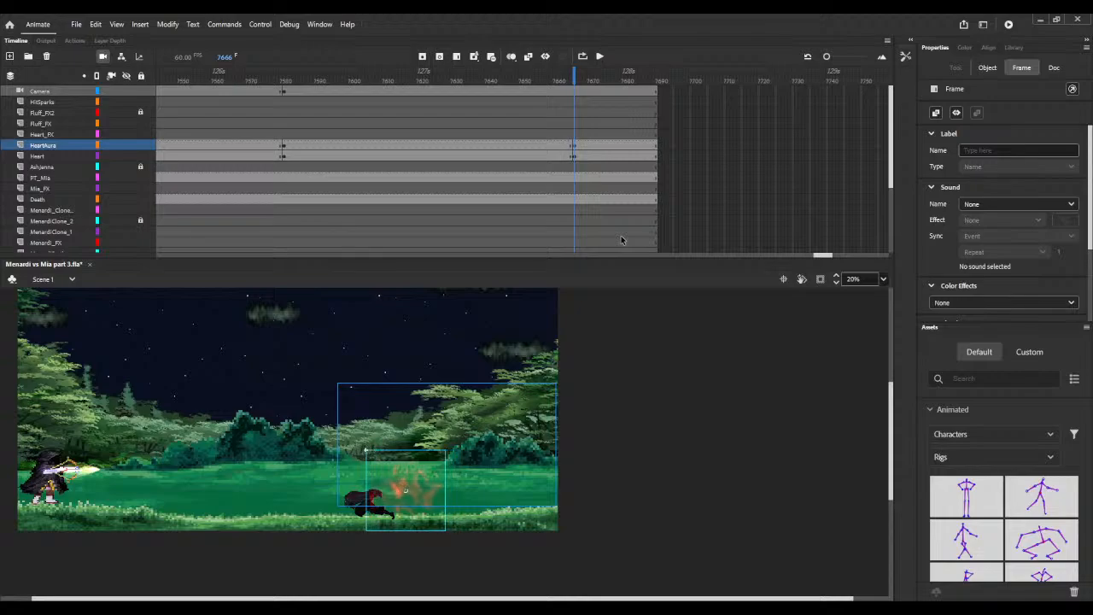
pyautogui.press('Left')
pyautogui.press('Left')
pyautogui.press('Left')
pyautogui.press('Left')
pyautogui.press('Left')
pyautogui.press('Left')
pyautogui.press('Left')
pyautogui.press('Left')
pyautogui.press('Left')
pyautogui.press('Left')
pyautogui.press('Left')
pyautogui.press('Left')
pyautogui.press('Left')
pyautogui.press('Left')
pyautogui.press('Left')
pyautogui.press('Left')
pyautogui.press('Left')
pyautogui.press('Left')
pyautogui.press('Left')
pyautogui.press('Left')
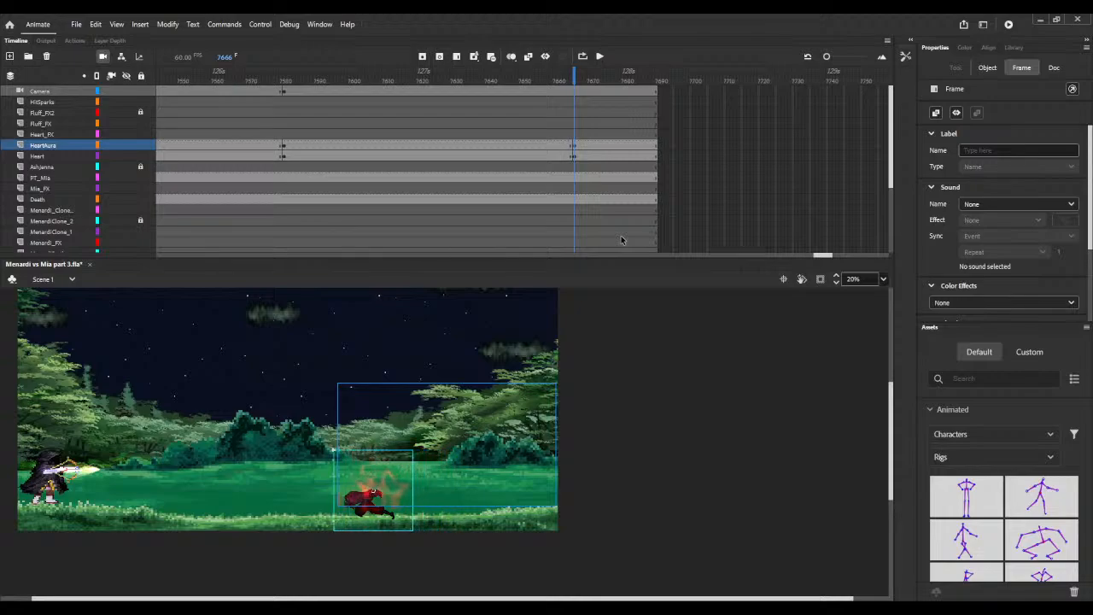
pyautogui.press('Left')
pyautogui.press('Left')
pyautogui.press('Left')
pyautogui.press('Left')
pyautogui.press('Left')
pyautogui.press('Left')
pyautogui.press('Down')
pyautogui.press('Down')
pyautogui.press('Down')
pyautogui.press('Down')
pyautogui.press('Down')
pyautogui.press('Down')
pyautogui.press('Down')
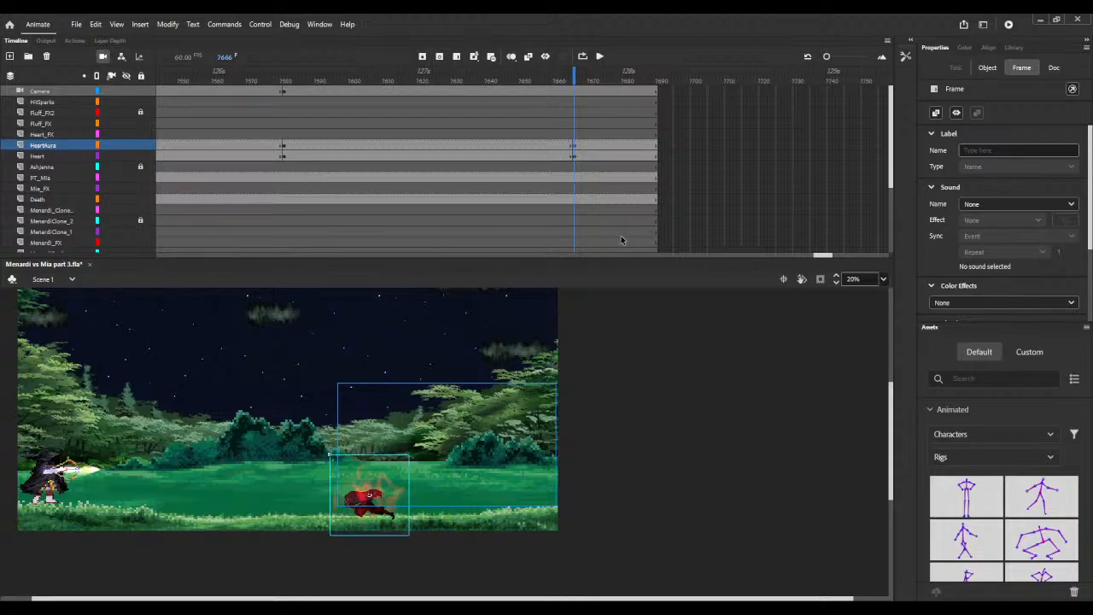
pyautogui.press('Down')
pyautogui.press('Down')
pyautogui.press('Down')
pyautogui.press('Down')
pyautogui.press('Down')
pyautogui.press('Down')
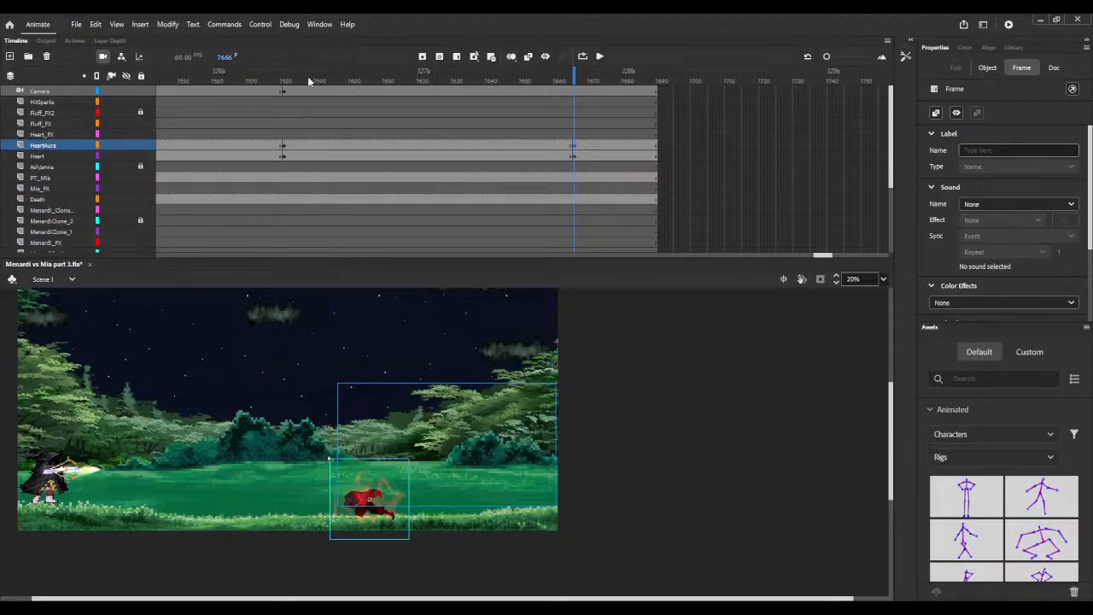
# Step: At the camera keyframe on frame 7581, set the camera's Y position to -604
pyautogui.click(283, 91)
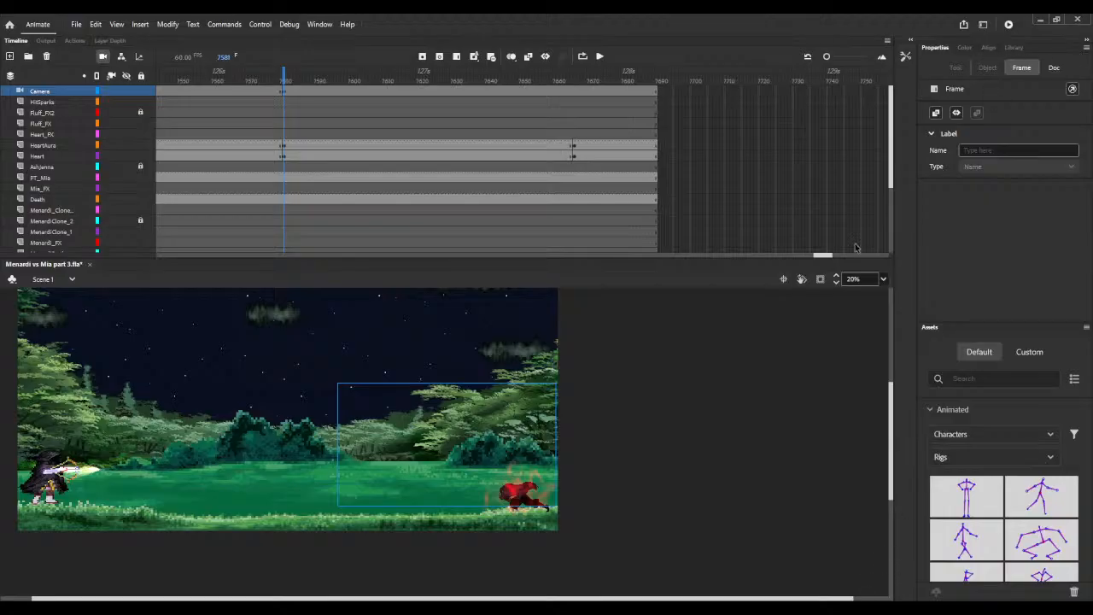
pyautogui.click(1014, 48)
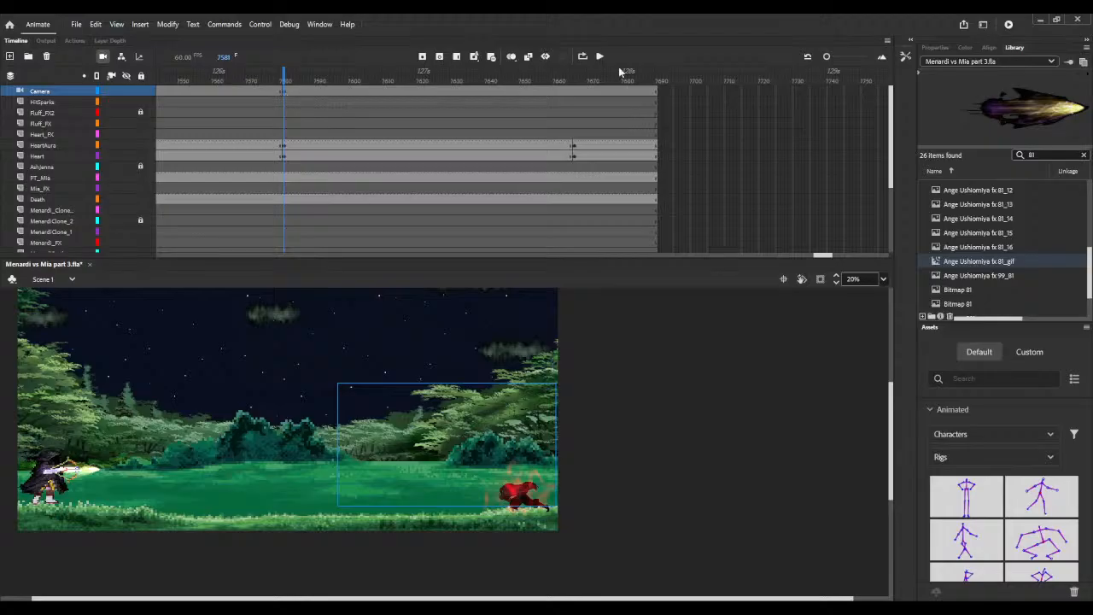
pyautogui.click(934, 49)
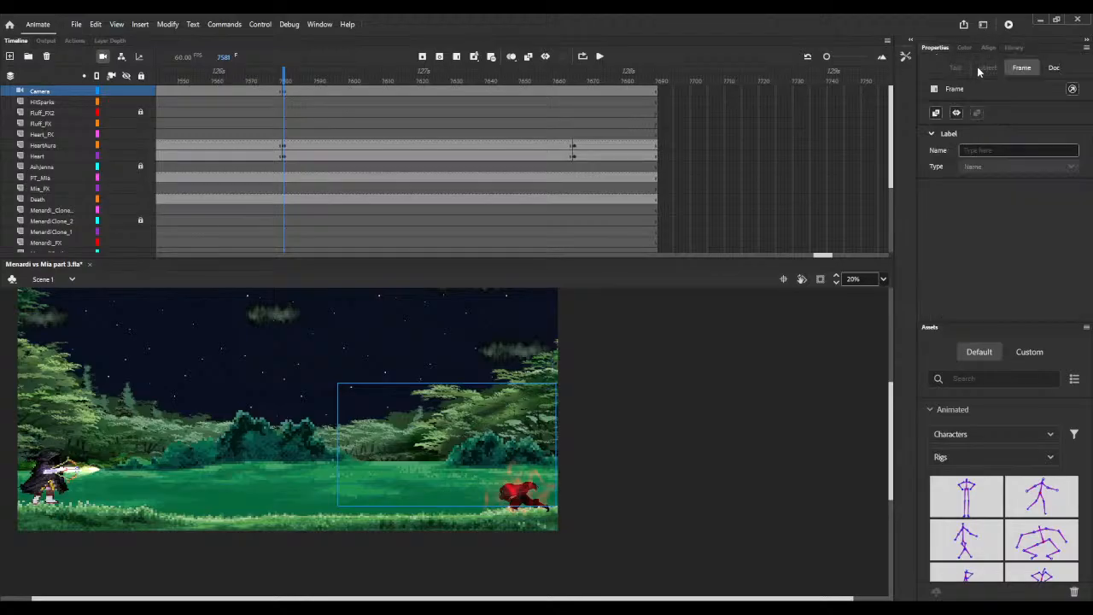
pyautogui.click(103, 57)
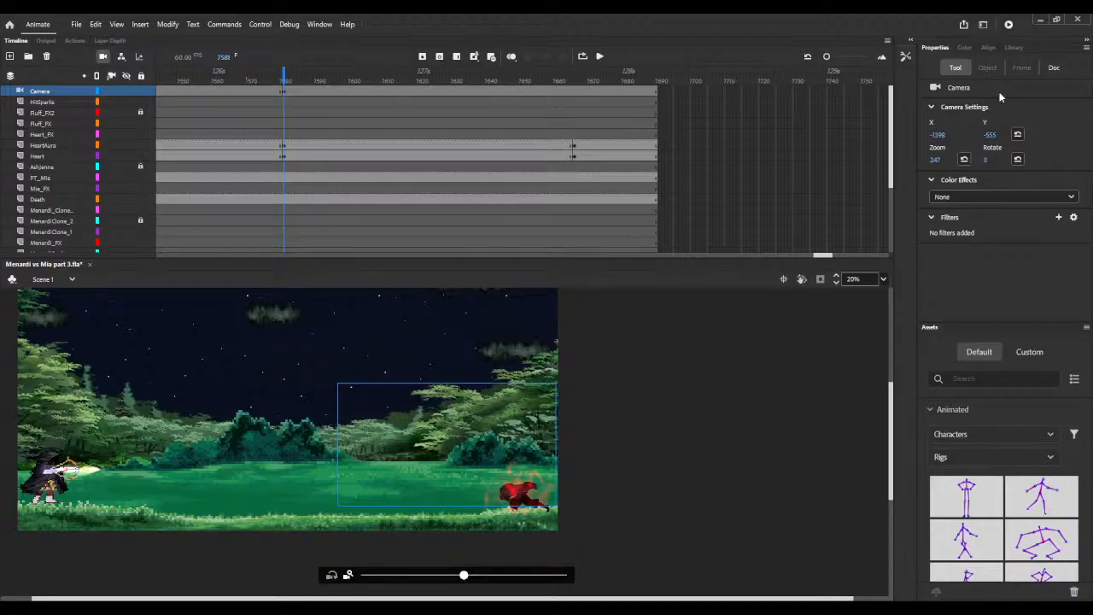
pyautogui.click(992, 135)
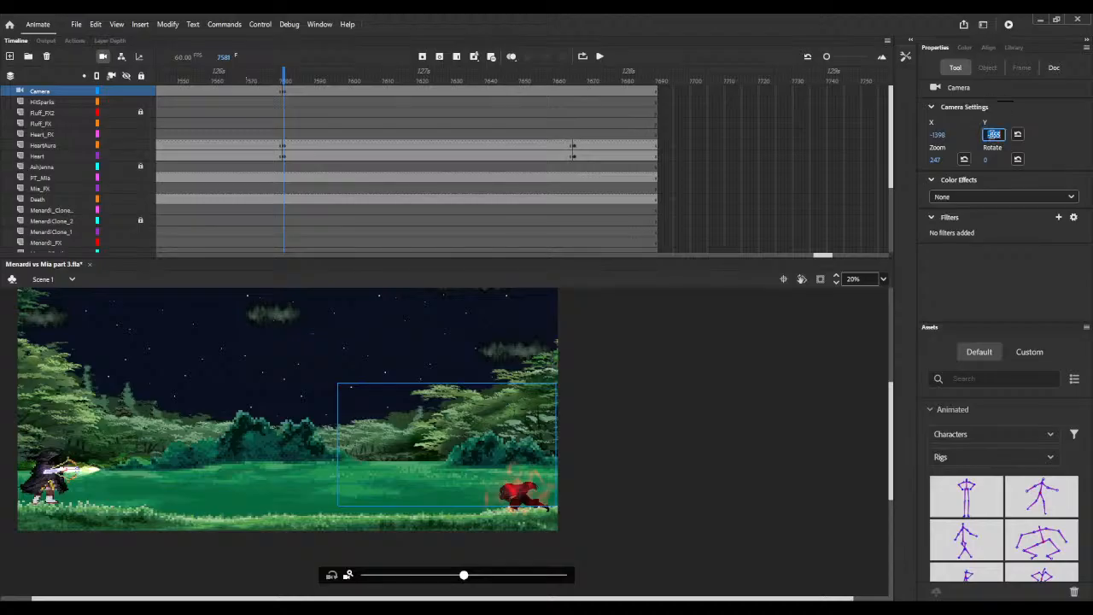
pyautogui.click(999, 135)
pyautogui.click(1014, 122)
pyautogui.moveTo(988, 135); pyautogui.dragTo(965, 139)
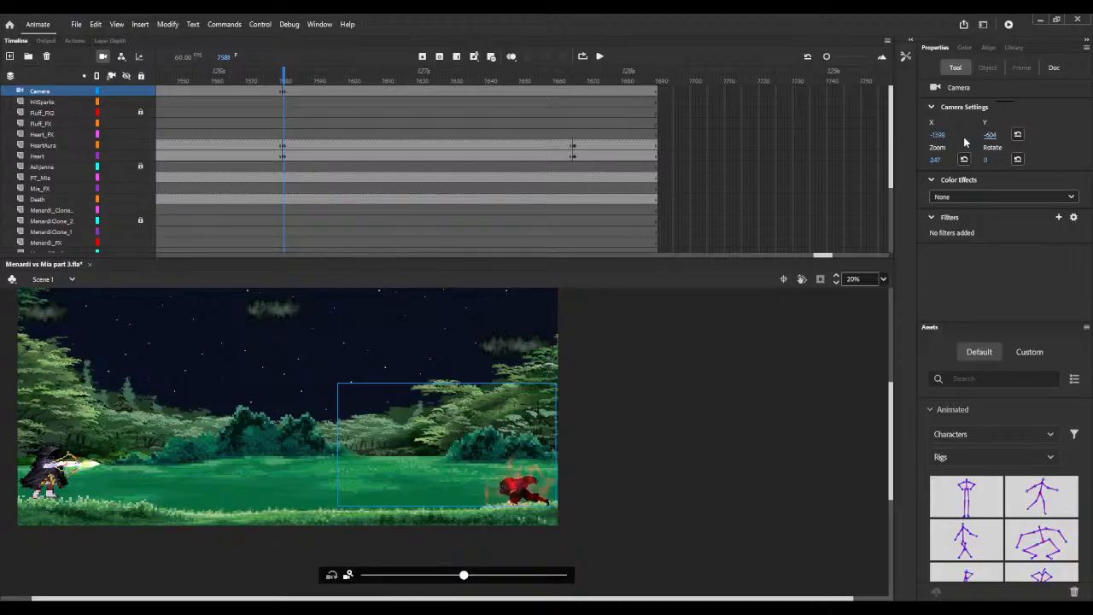
# Step: Add a camera keyframe at frame 7666 and set its Y position to -670
pyautogui.click(574, 97)
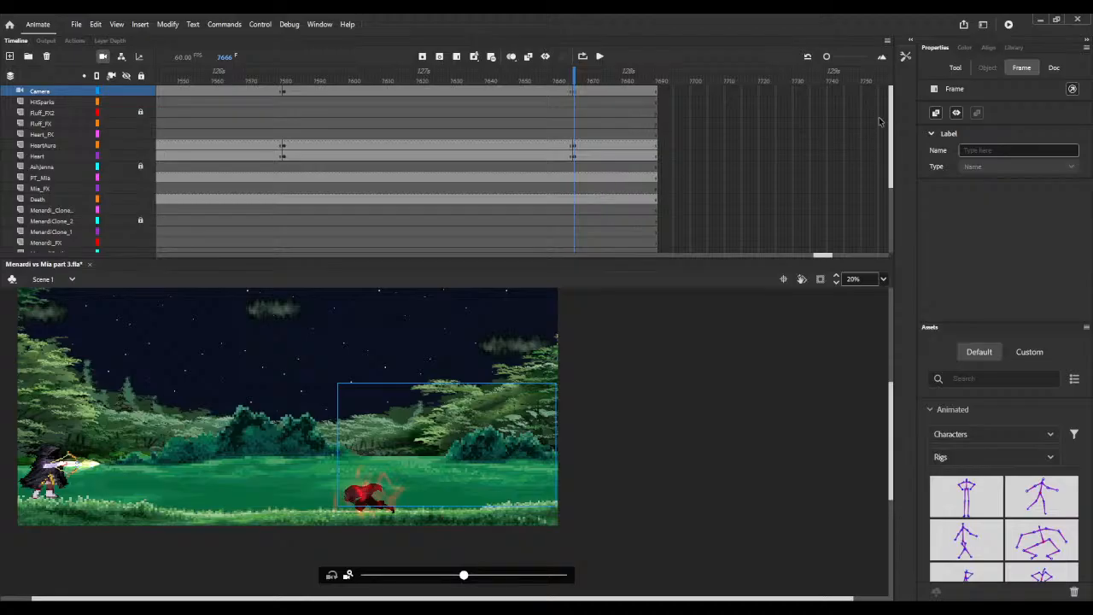
pyautogui.click(955, 68)
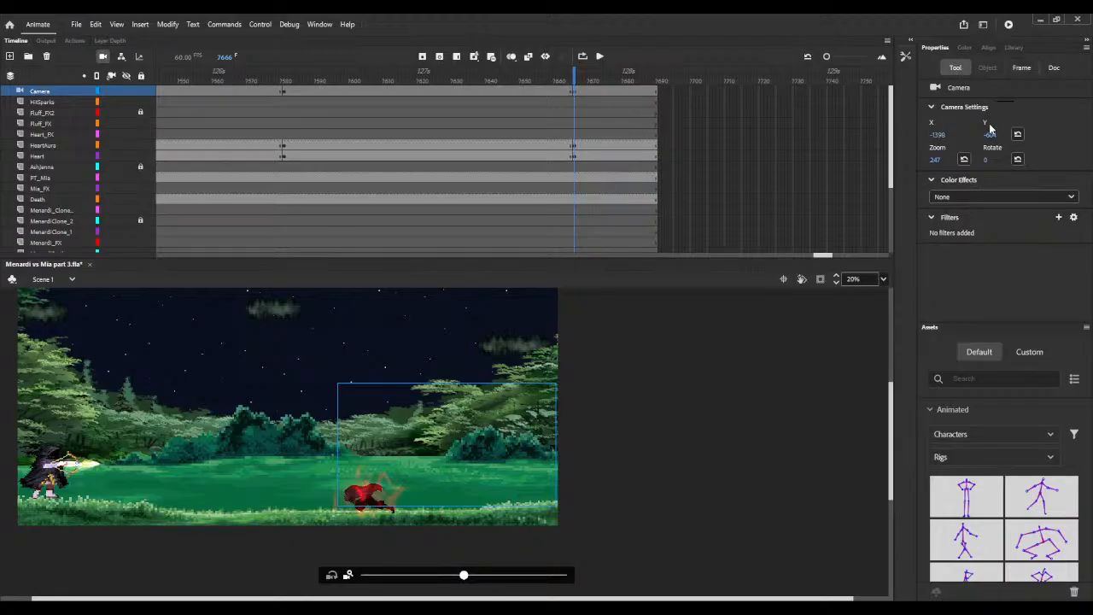
pyautogui.moveTo(990, 140); pyautogui.dragTo(955, 141)
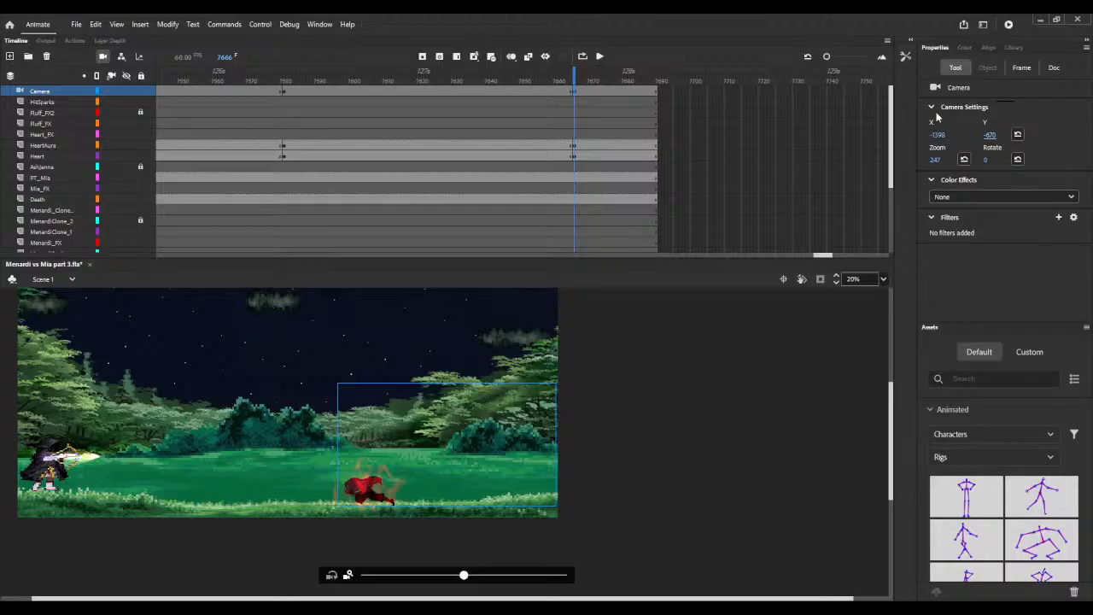
# Step: Create a classic tween between the camera keyframes at frames 7581 and 7666 with the Quad Ease-In-Out effect
pyautogui.click(456, 95)
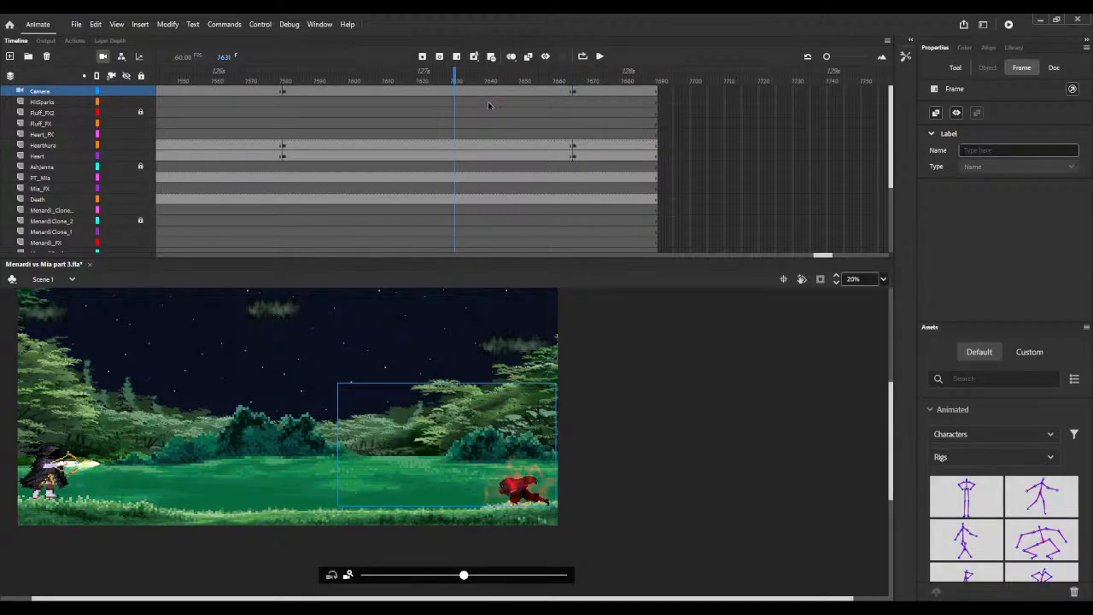
pyautogui.hotkey('alt', 'shift', 'c')
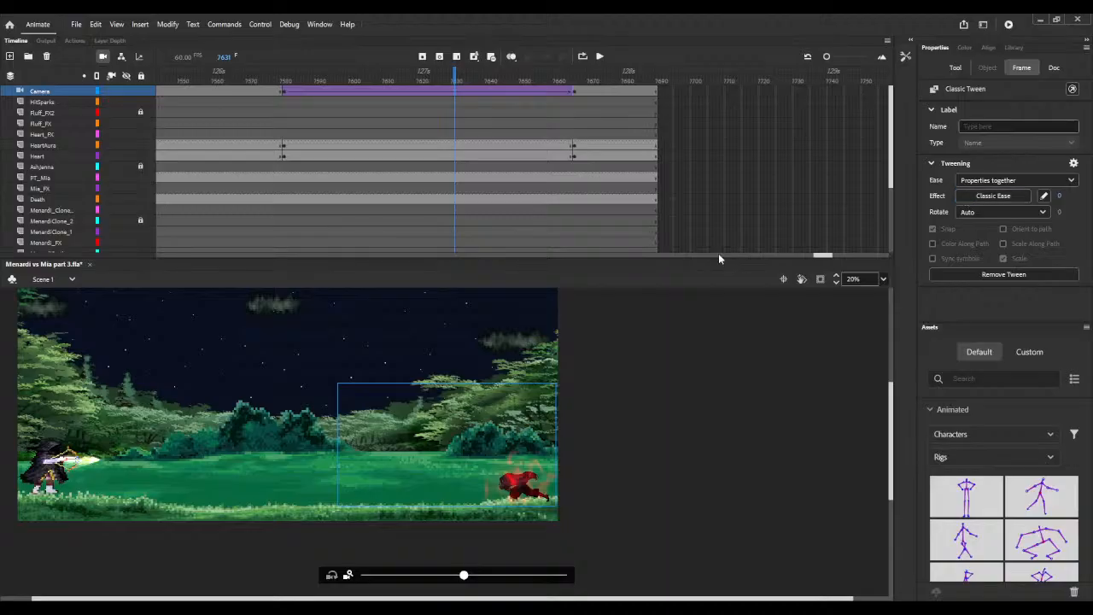
pyautogui.doubleClick(793, 215)
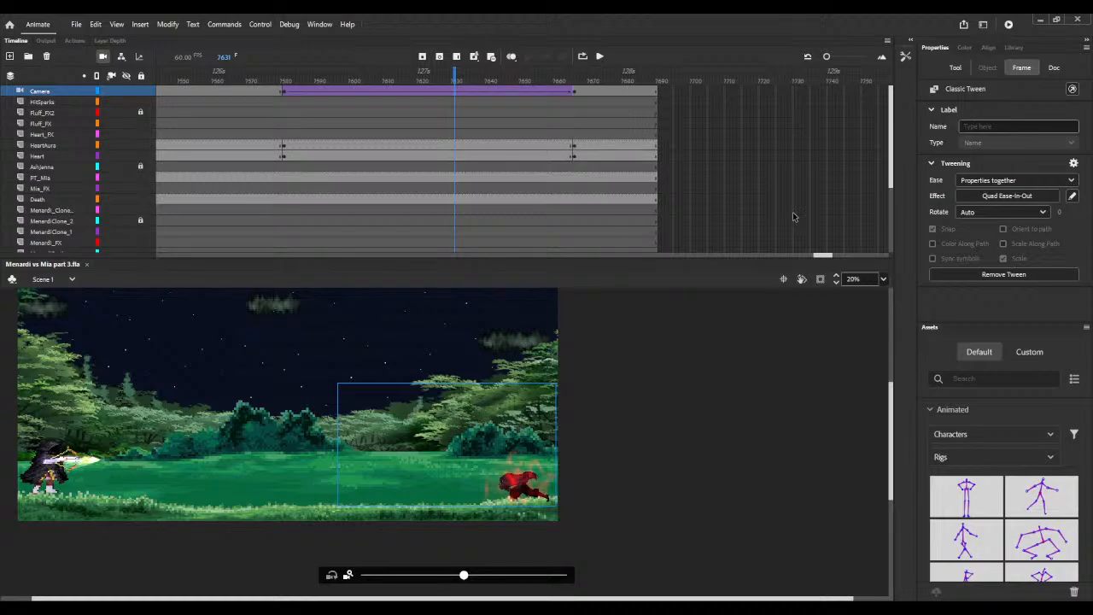
# Step: Add a camera keyframe at frame 7668 and extend the frames of all layers to frame 7741
pyautogui.click(580, 94)
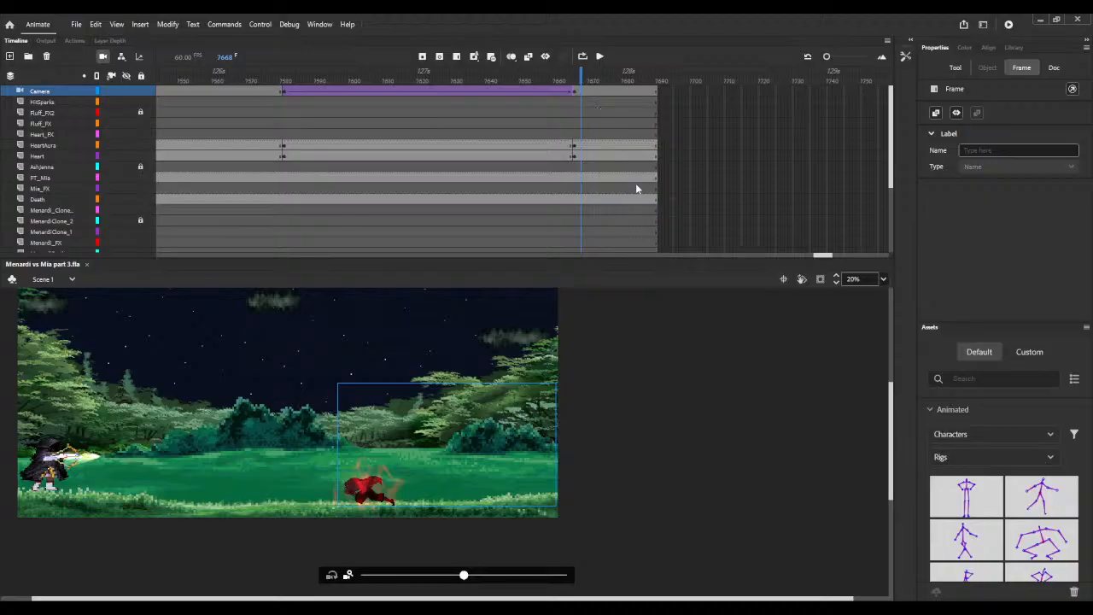
pyautogui.press('F6')
pyautogui.click(657, 77)
pyautogui.press('F5')
pyautogui.press('F5')
pyautogui.press('F5')
pyautogui.press('F5')
pyautogui.press('F5')
pyautogui.press('F5')
pyautogui.press('F5')
pyautogui.press('F5')
pyautogui.press('F5')
pyautogui.press('F5')
pyautogui.press('F5')
pyautogui.press('F5')
pyautogui.press('F5')
pyautogui.press('F5')
pyautogui.press('F5')
pyautogui.press('F5')
pyautogui.press('F5')
pyautogui.press('F5')
pyautogui.press('F5')
pyautogui.press('F5')
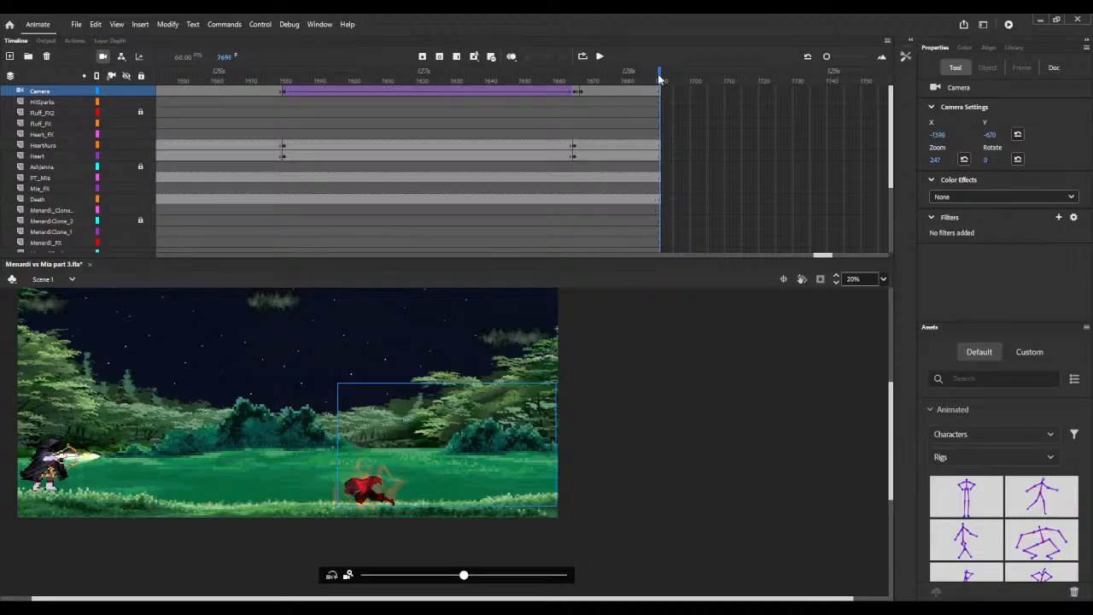
pyautogui.press('F5')
pyautogui.press('F5')
pyautogui.press('F5')
pyautogui.press('F5')
pyautogui.press('F5')
pyautogui.press('F5')
pyautogui.press('F5')
pyautogui.press('F5')
pyautogui.press('F5')
pyautogui.press('F5')
pyautogui.press('F5')
pyautogui.press('F5')
pyautogui.press('F5')
pyautogui.press('F5')
pyautogui.press('F5')
pyautogui.press('F5')
pyautogui.press('F5')
pyautogui.press('F5')
pyautogui.press('F5')
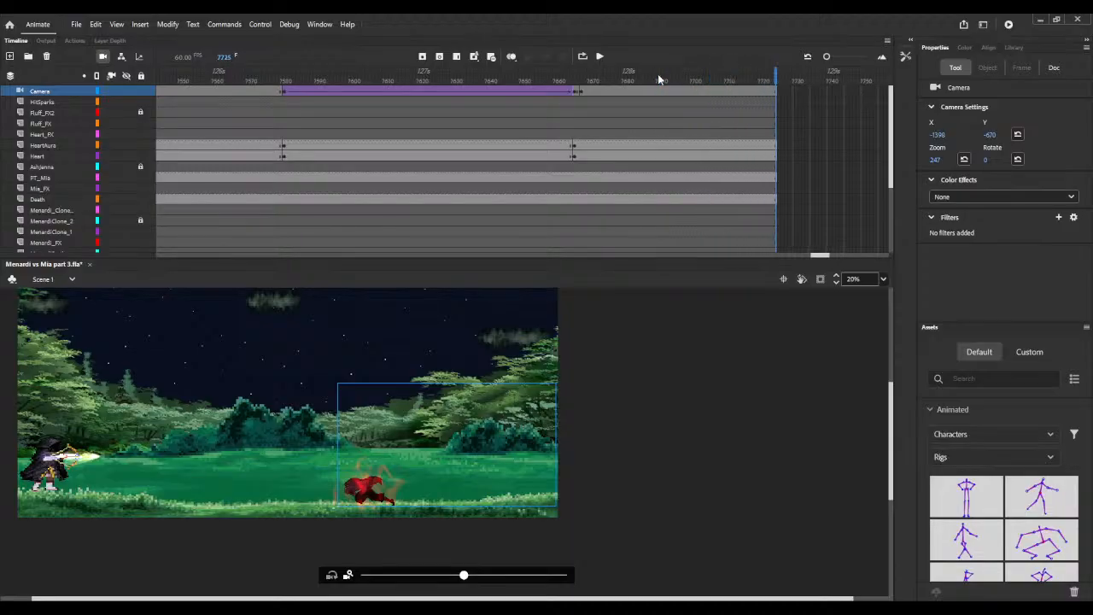
pyautogui.press('F5')
pyautogui.press('F5')
pyautogui.press('F5')
pyautogui.press('F5')
pyautogui.press('F5')
pyautogui.press('F5')
pyautogui.press('F5')
pyautogui.press('F5')
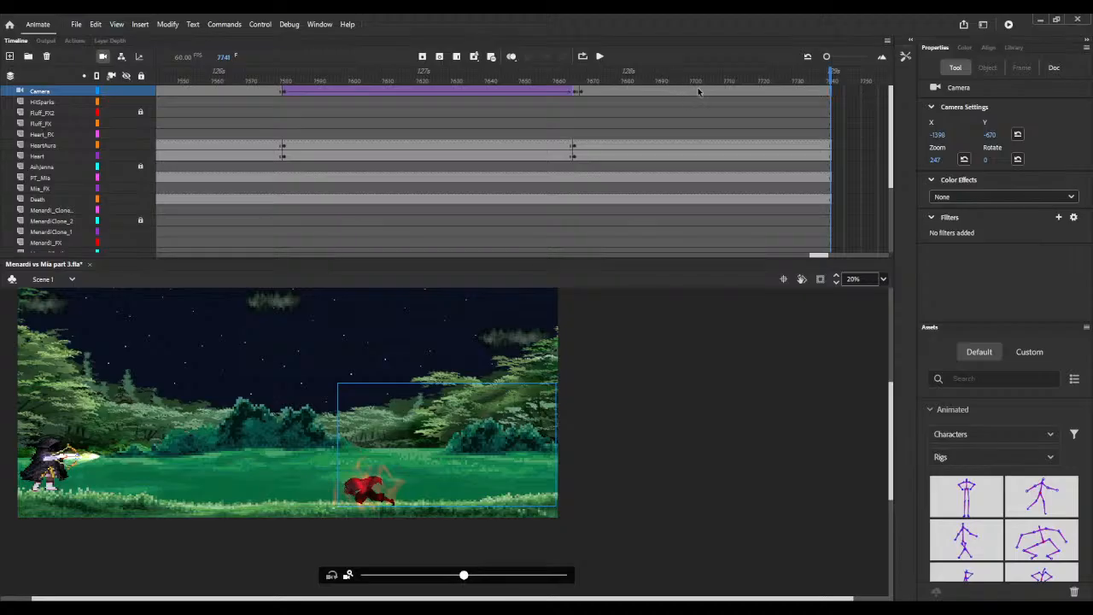
# Step: At frame 7702, keyframe the camera with its X position at 1410 so that it frames the archer
pyautogui.click(698, 91)
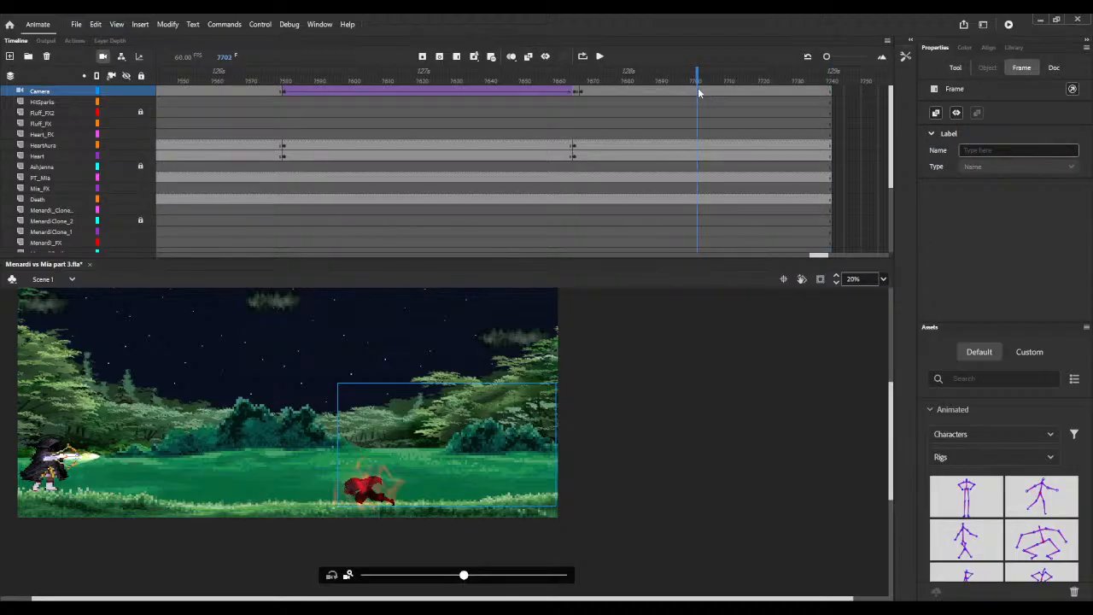
pyautogui.click(955, 67)
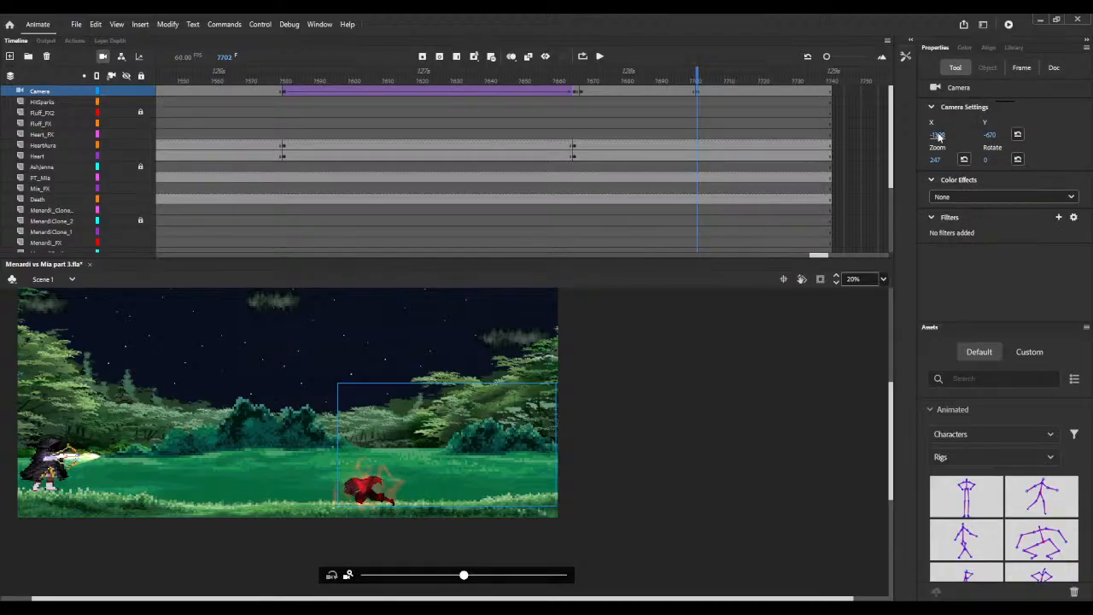
pyautogui.moveTo(938, 136); pyautogui.dragTo(1090, 135)
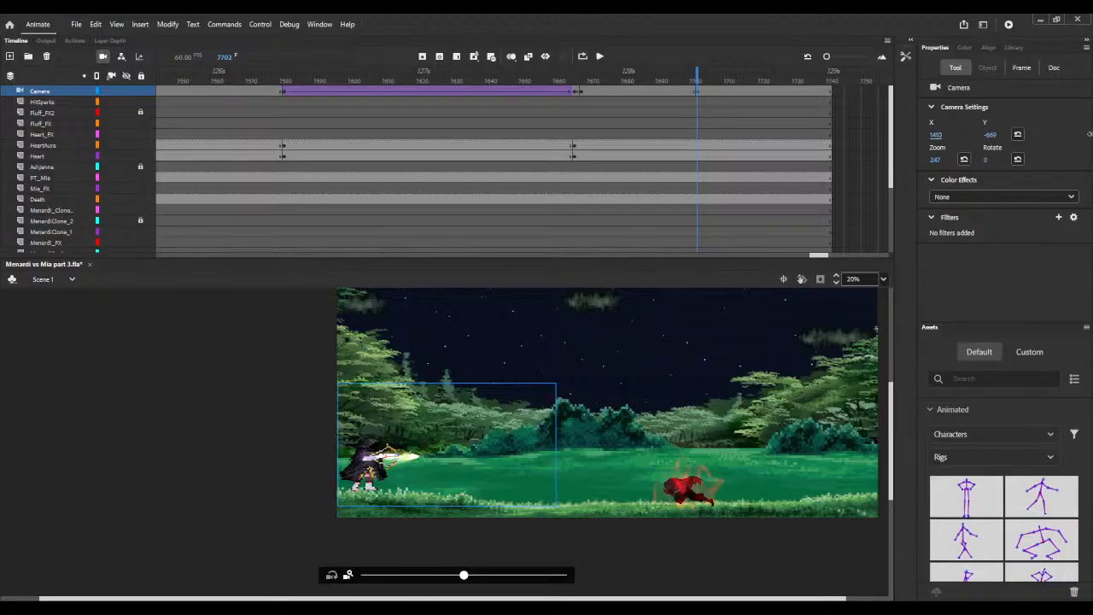
# Step: Create a classic tween between the camera keyframes at frames 7668 and 7702, preview the pan and save the file
pyautogui.click(663, 93)
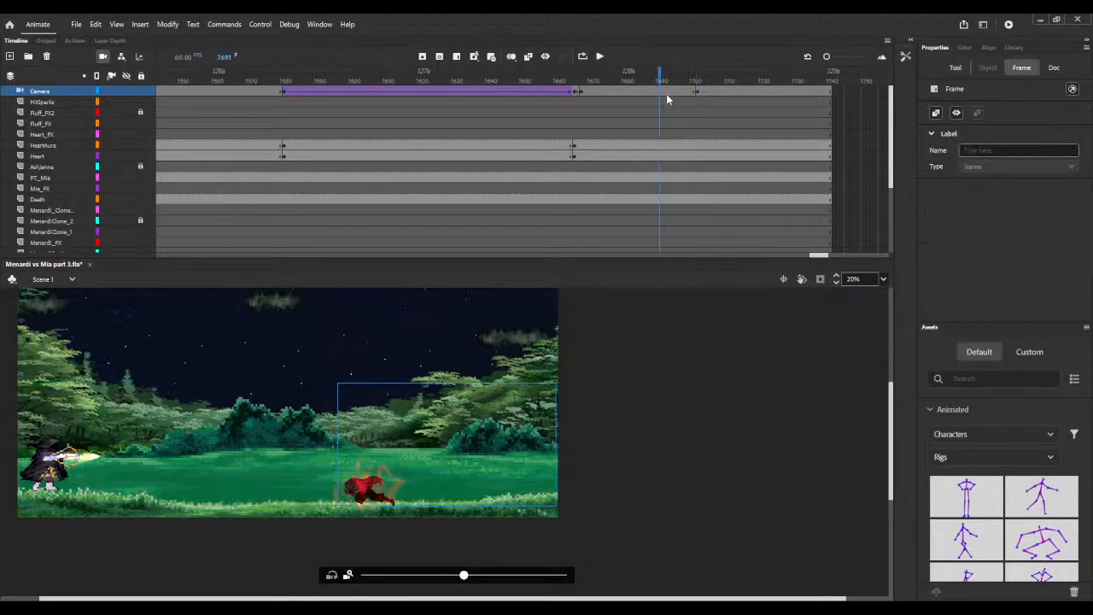
pyautogui.click(676, 99)
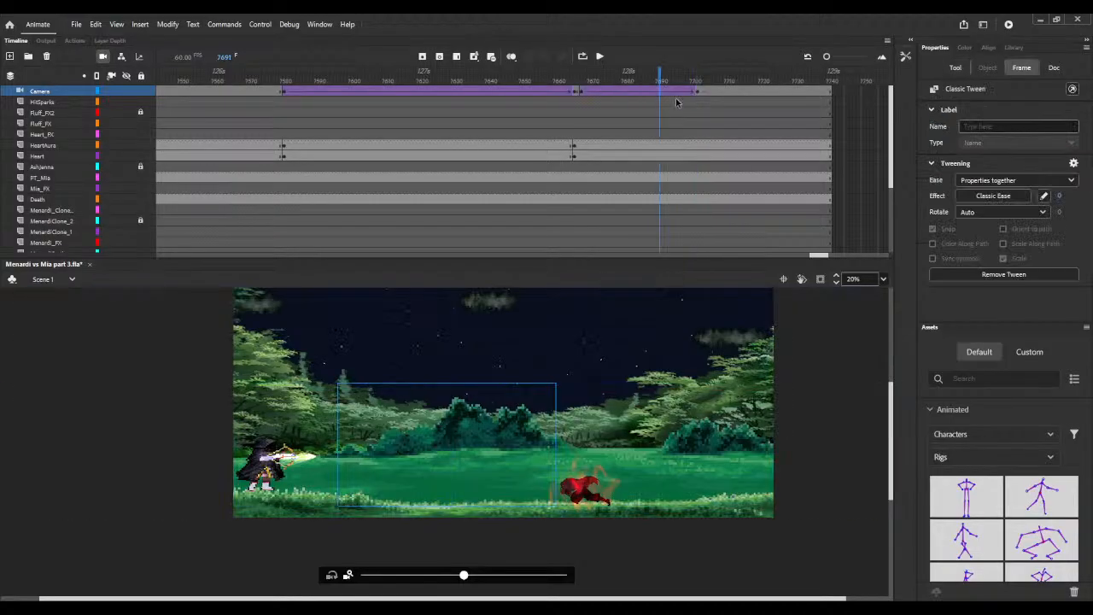
pyautogui.click(981, 197)
pyautogui.click(533, 77)
pyautogui.moveTo(533, 77); pyautogui.dragTo(734, 85)
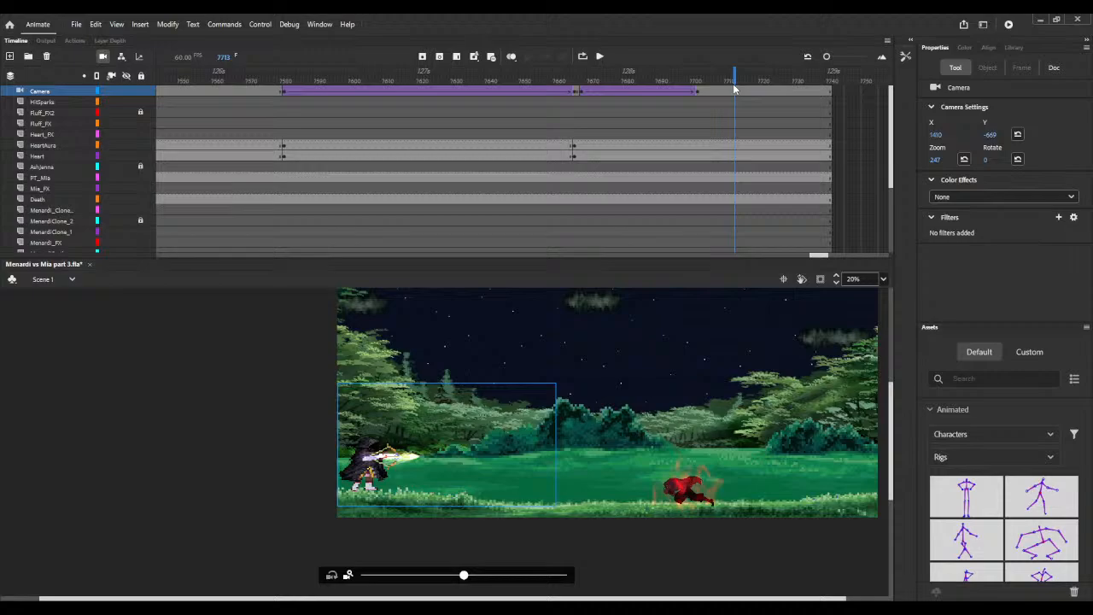
pyautogui.hotkey('ctrl', 's')
# Step: Start a blank keyframe on the Death layer at frame 7725 to remove the drawn-bow archer, and hide the PT_Mia layer
pyautogui.click(837, 277)
pyautogui.click(836, 277)
pyautogui.click(837, 276)
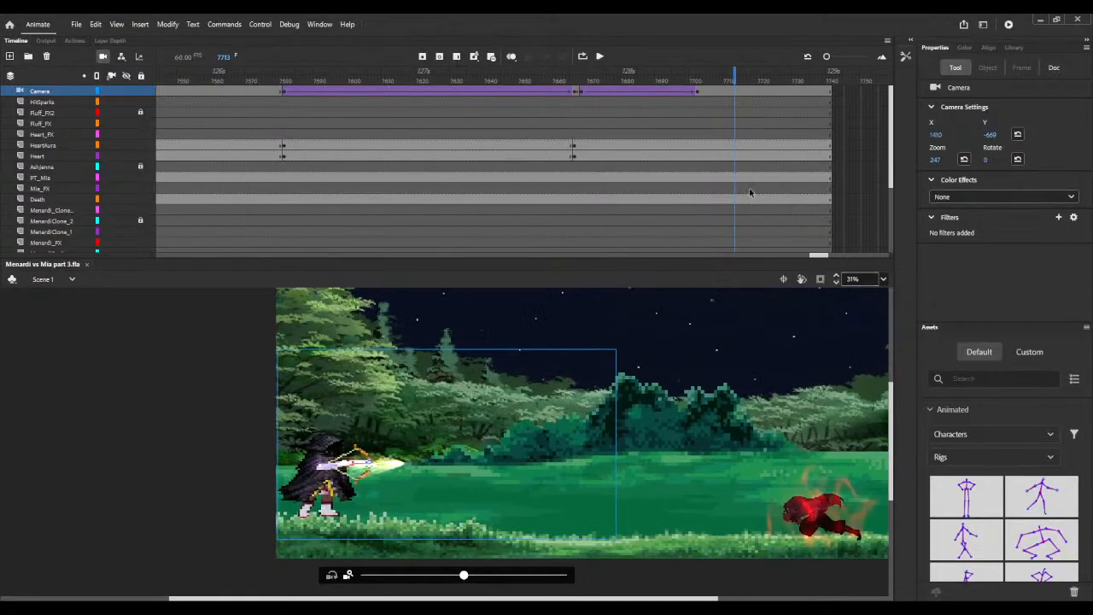
pyautogui.moveTo(554, 78); pyautogui.dragTo(776, 89)
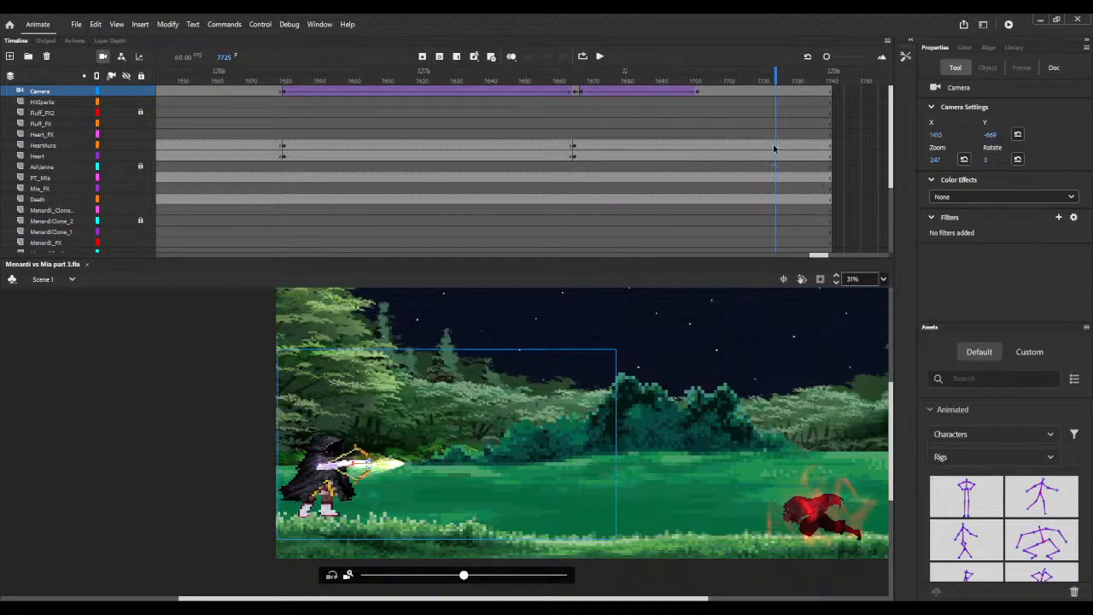
pyautogui.click(776, 200)
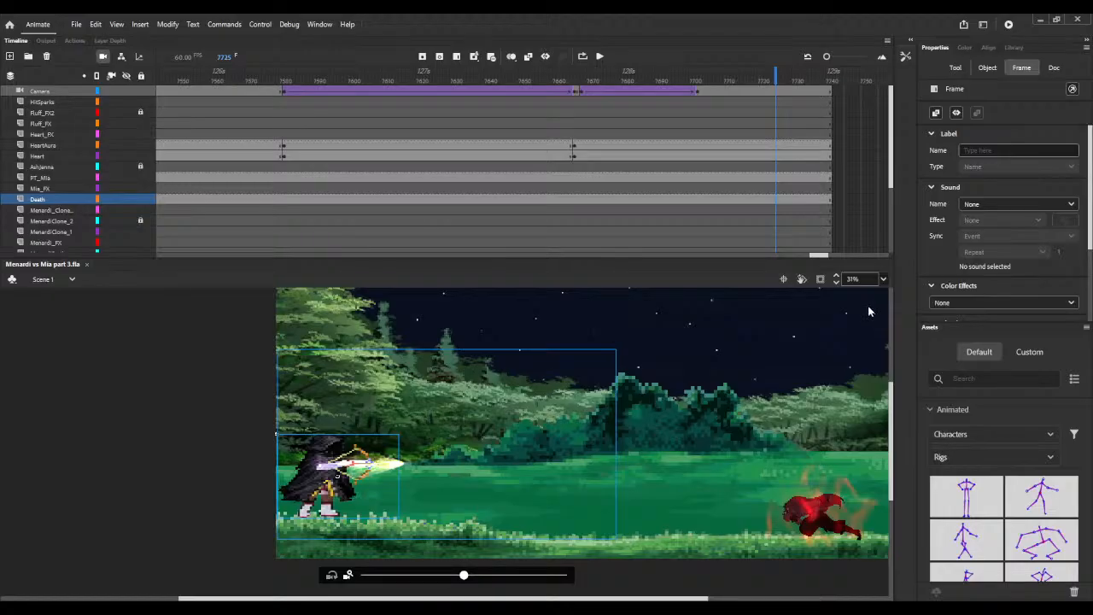
pyautogui.press('Delete')
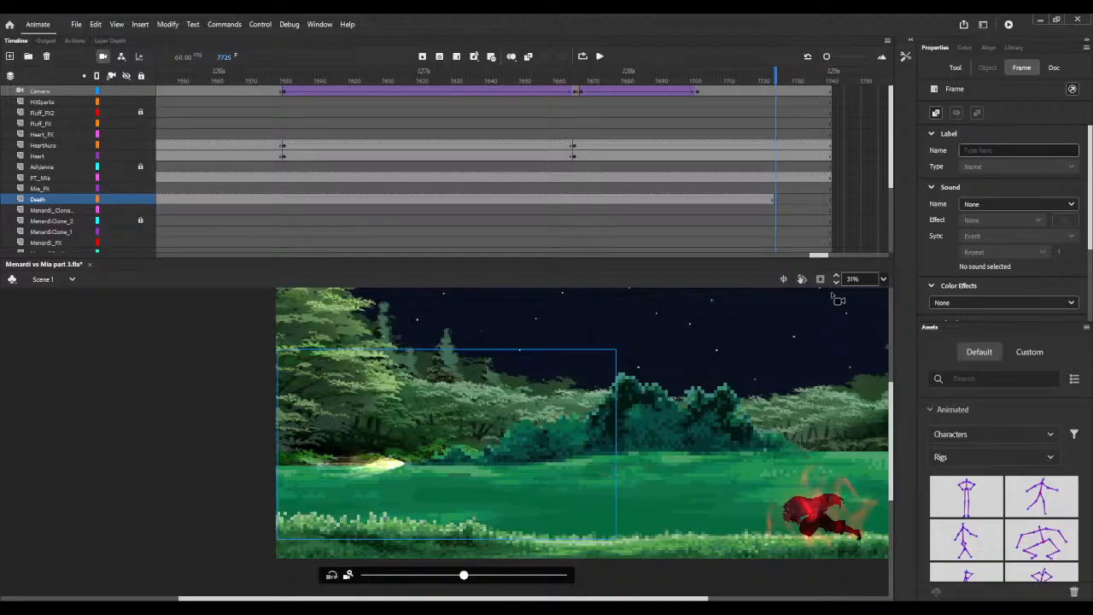
pyautogui.click(127, 179)
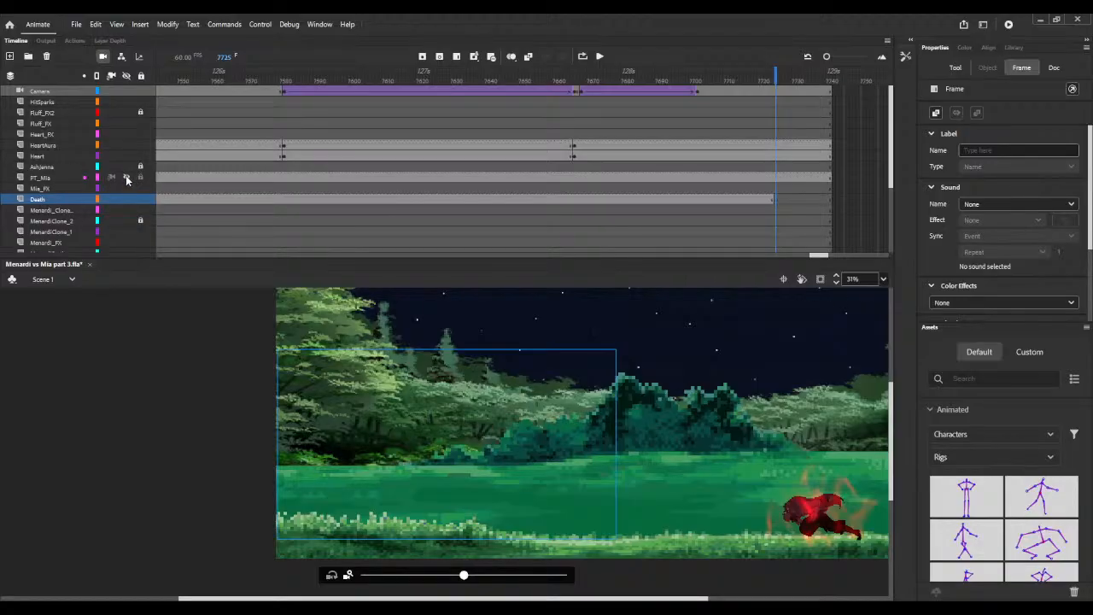
# Step: Replace the library search with "fired" and select the UnknownBowFired.png bitmap
pyautogui.click(1013, 47)
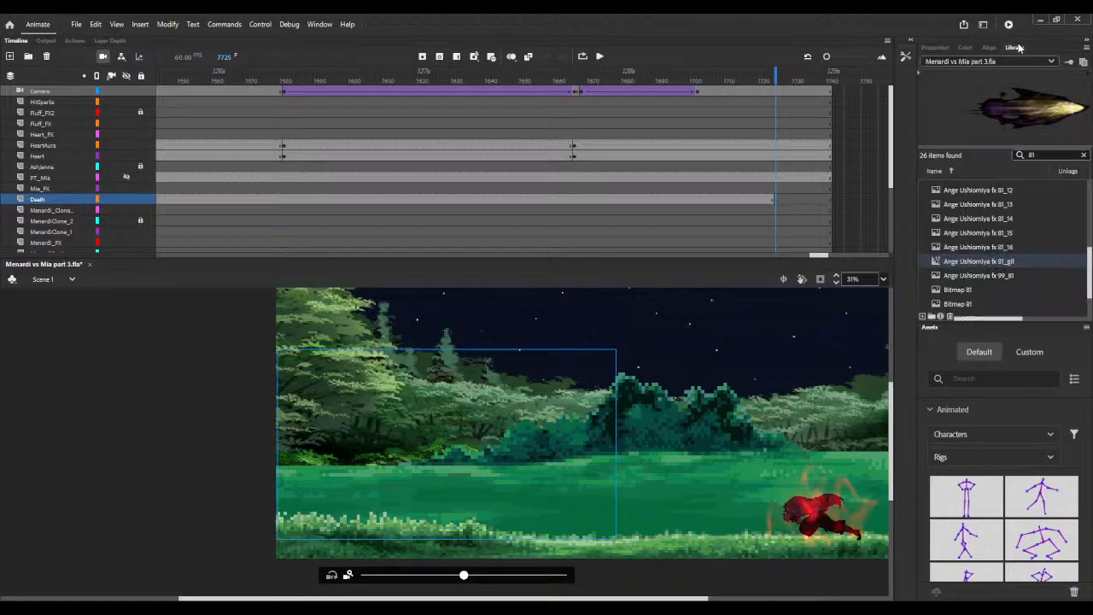
pyautogui.click(1083, 155)
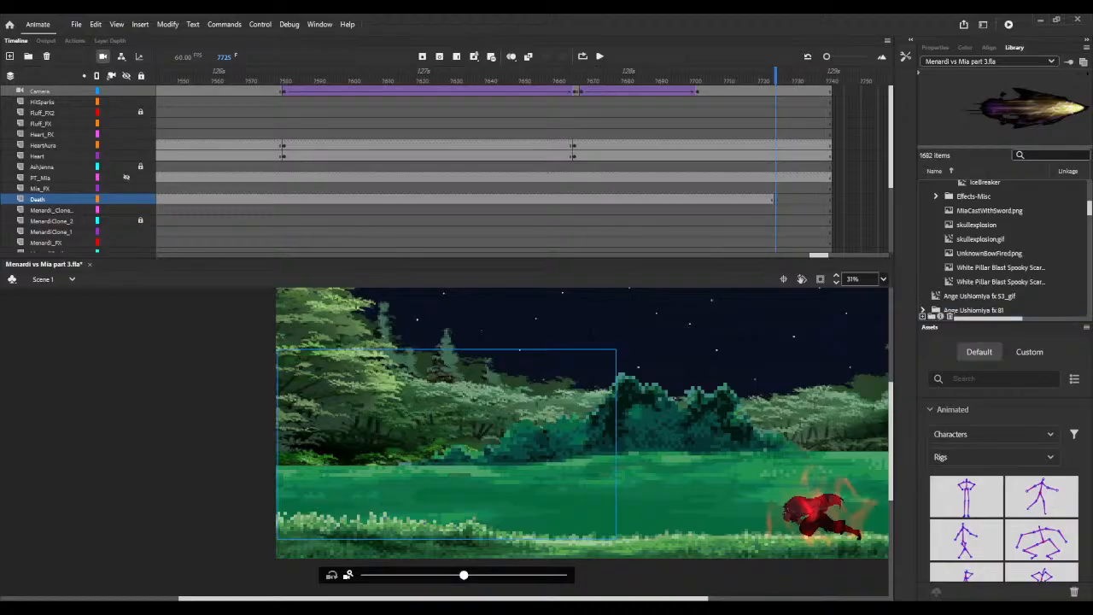
pyautogui.click(1053, 154)
pyautogui.write('fired')
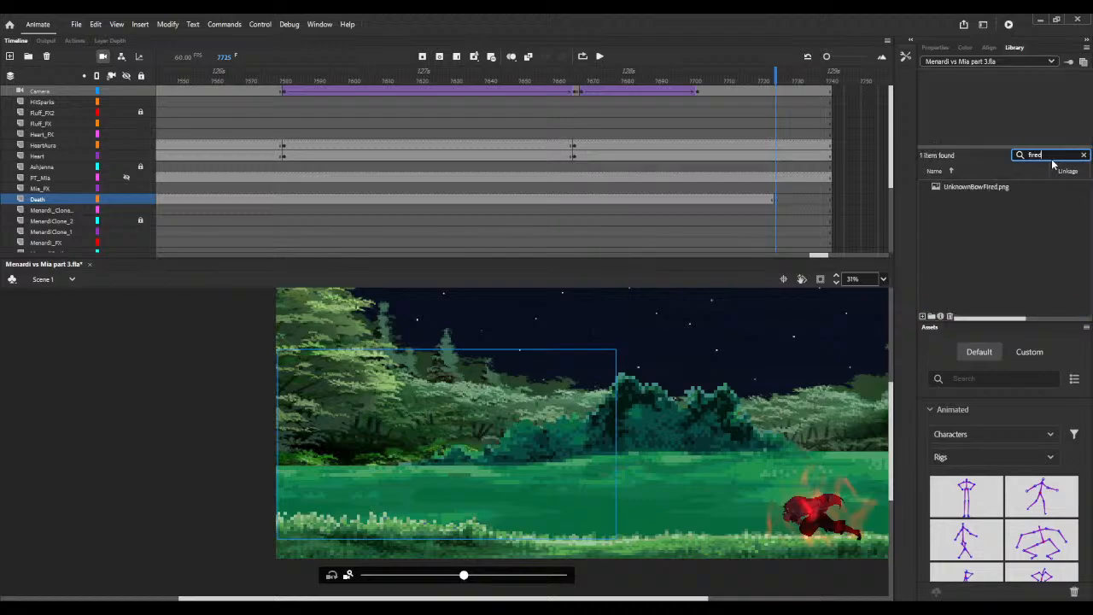
pyautogui.click(974, 186)
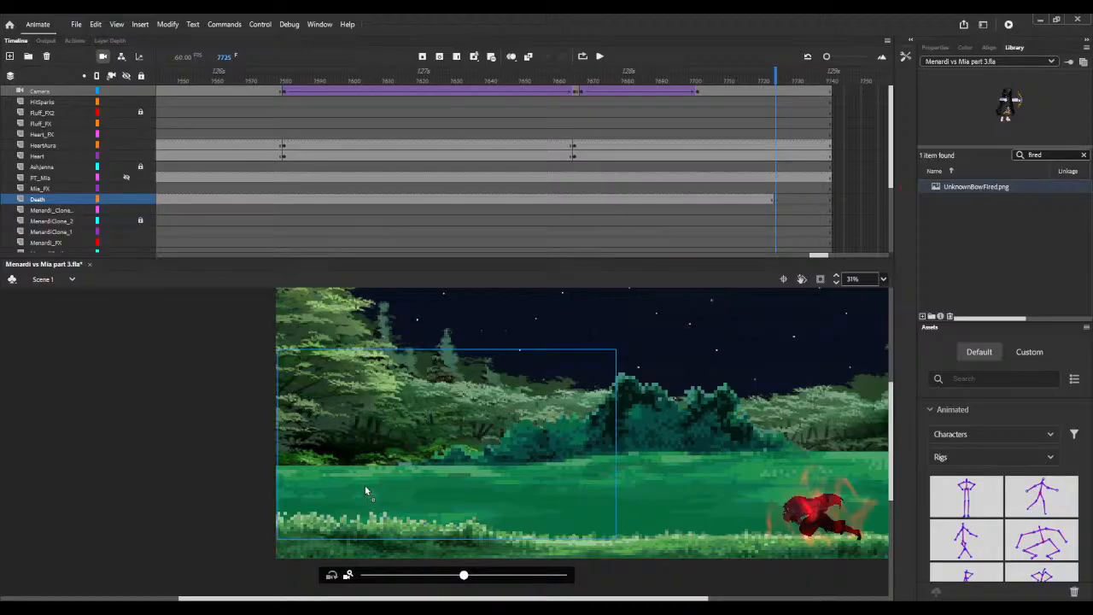
# Step: Turn off the camera and place UnknownBowFired.png on the Death layer at frame 7725, near the field's left edge
pyautogui.moveTo(365, 490); pyautogui.dragTo(366, 490)
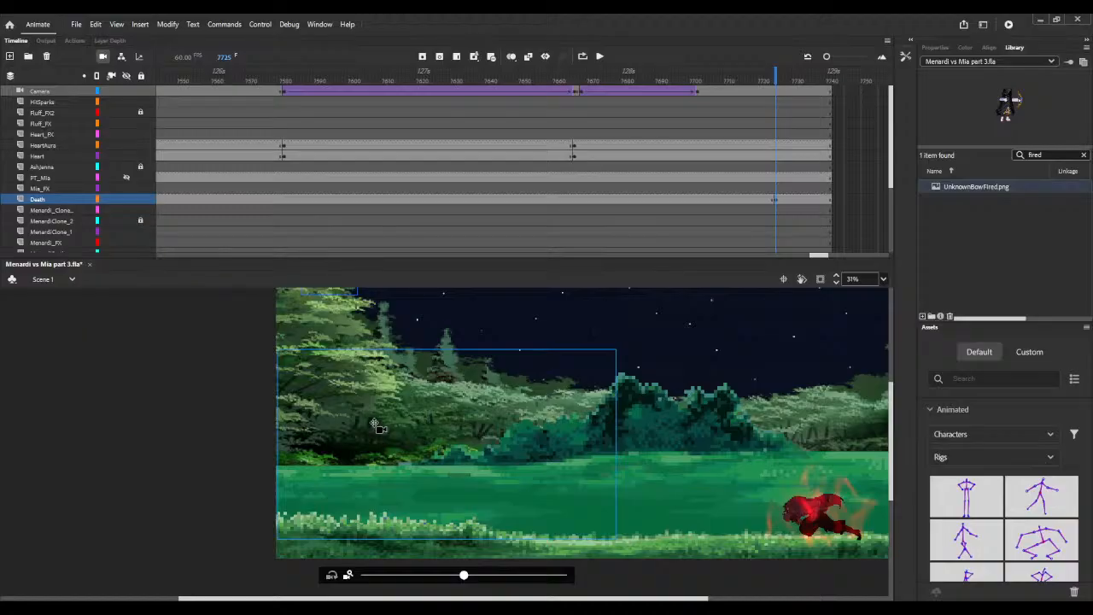
pyautogui.click(103, 56)
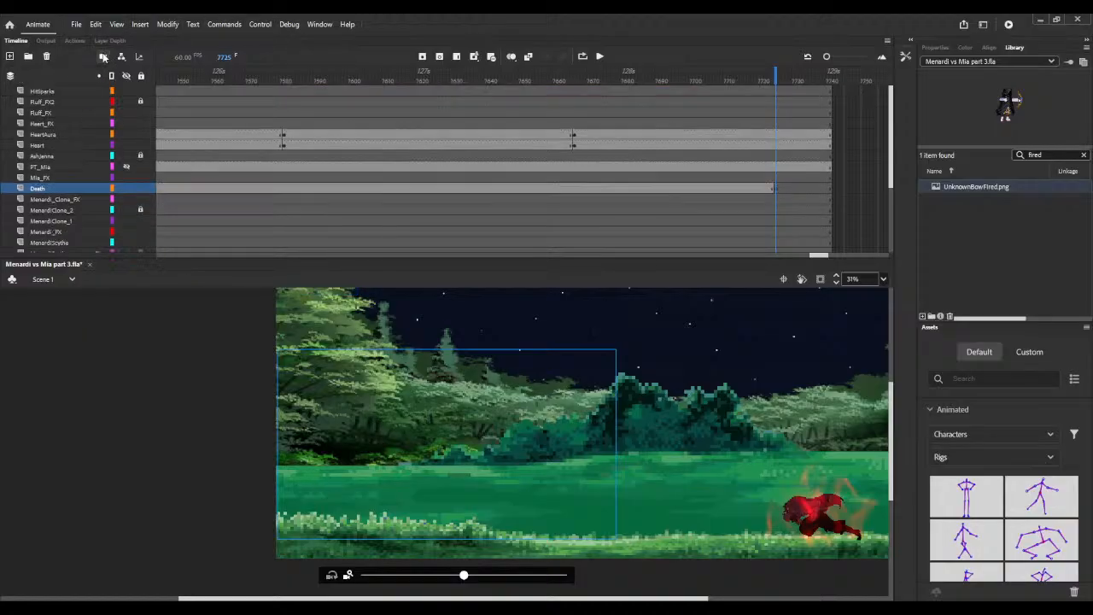
pyautogui.moveTo(967, 188); pyautogui.dragTo(296, 510)
# Step: Turn the placed archer bitmap into a shape and convert it to a graphic symbol named UnknownBowFired
pyautogui.click(837, 276)
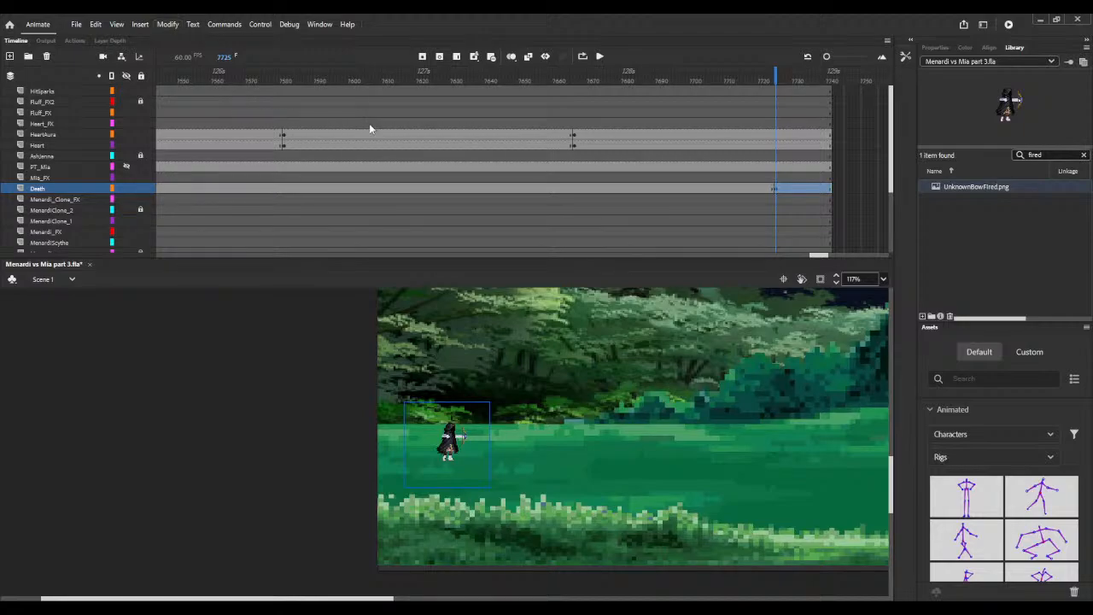
pyautogui.hotkey('ctrl', 'b')
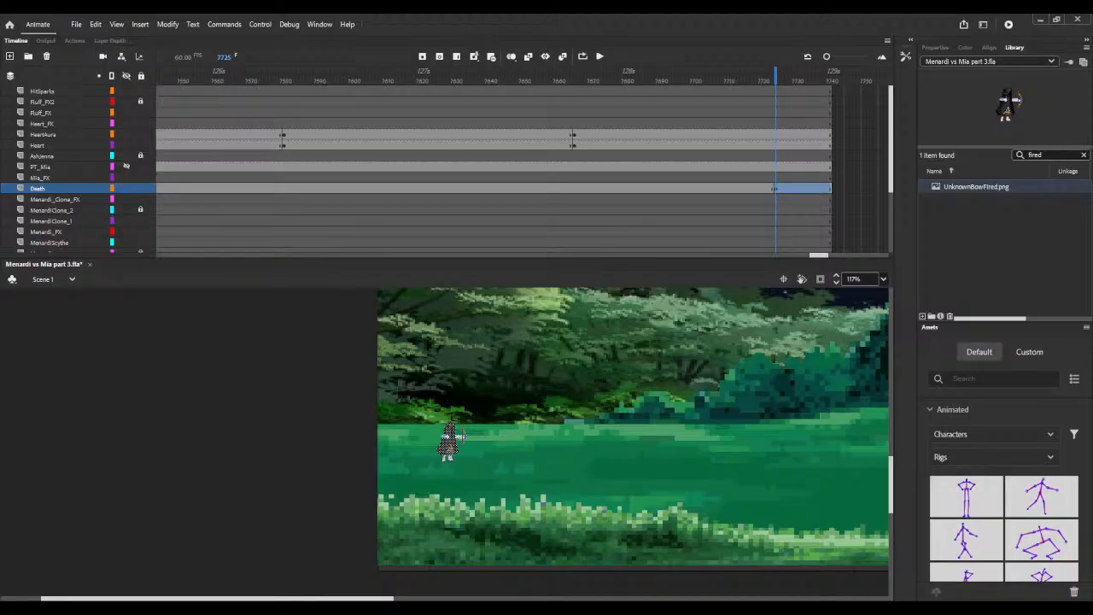
pyautogui.click(602, 286)
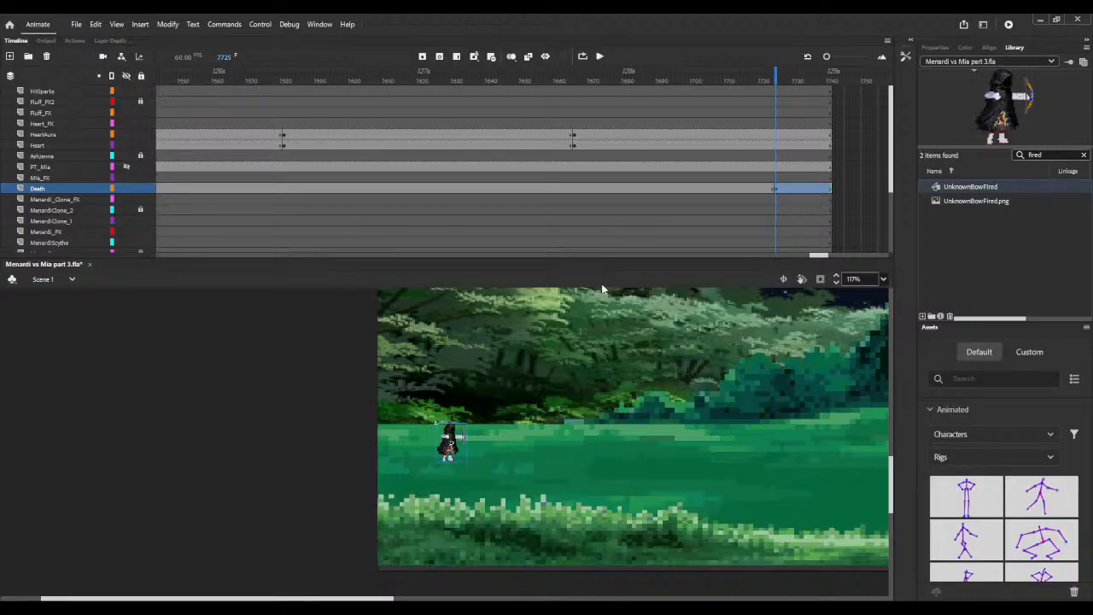
# Step: Set the UnknownBowFired instance's width to 225 and its height to 191.85
pyautogui.click(935, 48)
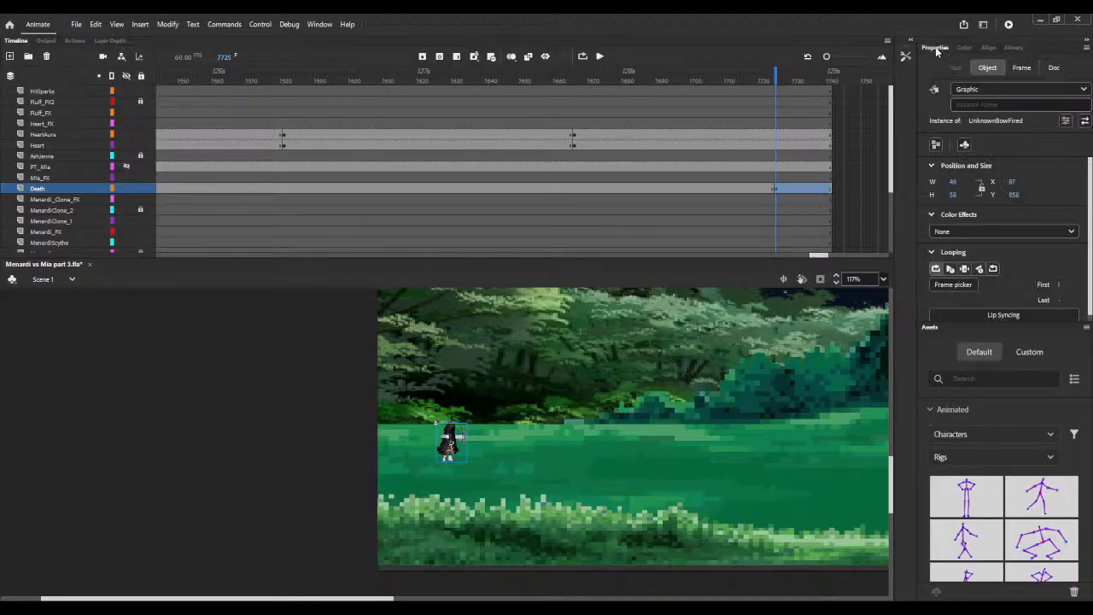
pyautogui.click(955, 182)
pyautogui.write('225')
pyautogui.press('Tab')
pyautogui.write('1')
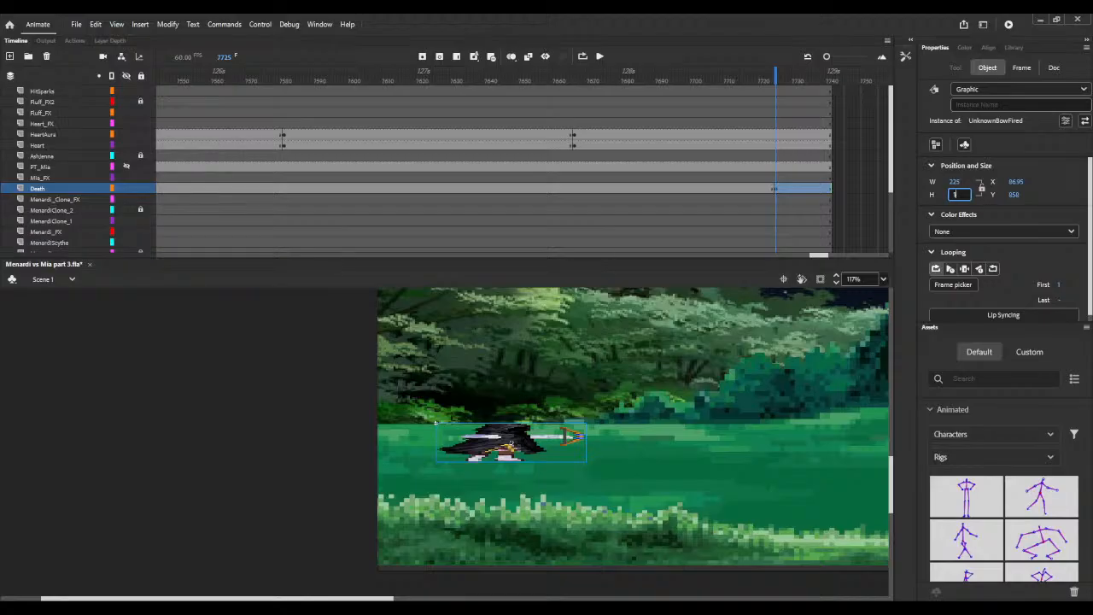
pyautogui.write('91.85')
# Step: Position the UnknownBowFired instance at X 0 and Y 786.35
pyautogui.press('Tab')
pyautogui.write('1635')
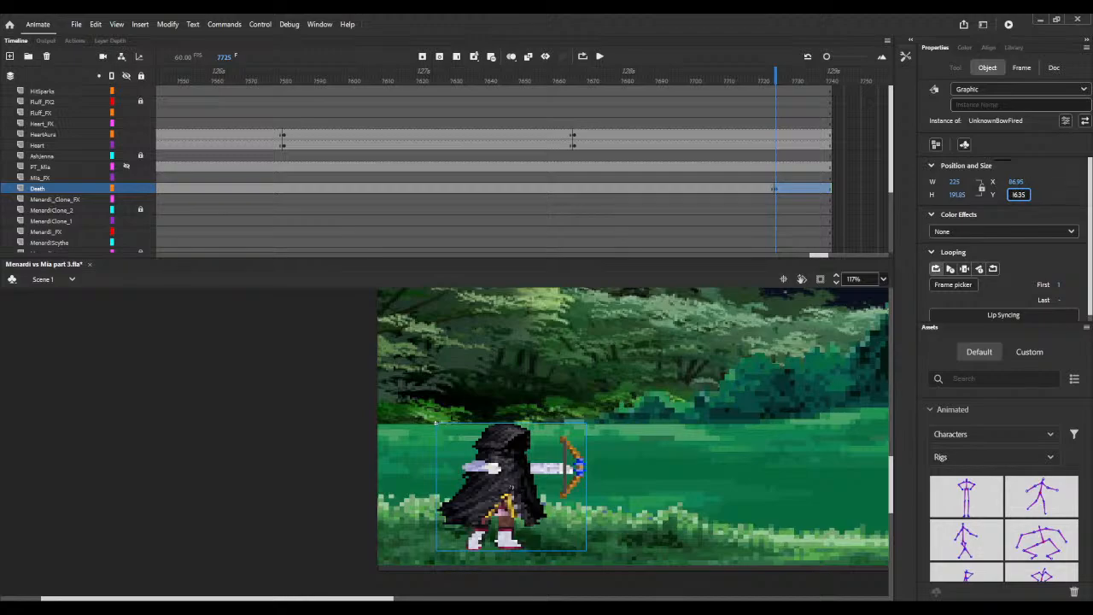
pyautogui.press('Tab')
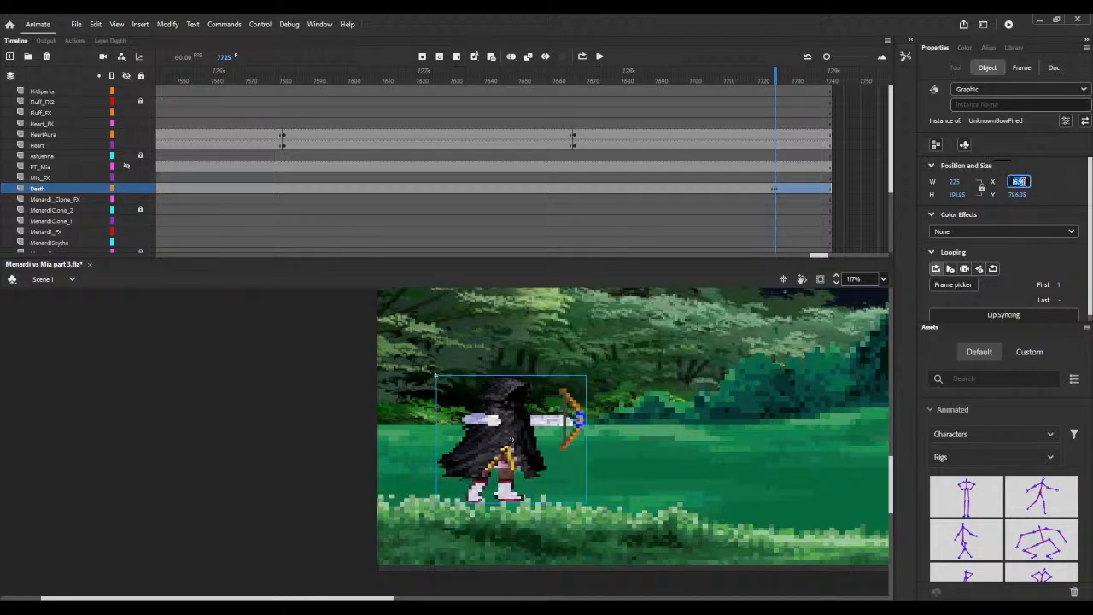
pyautogui.write('0')
pyautogui.press('Return')
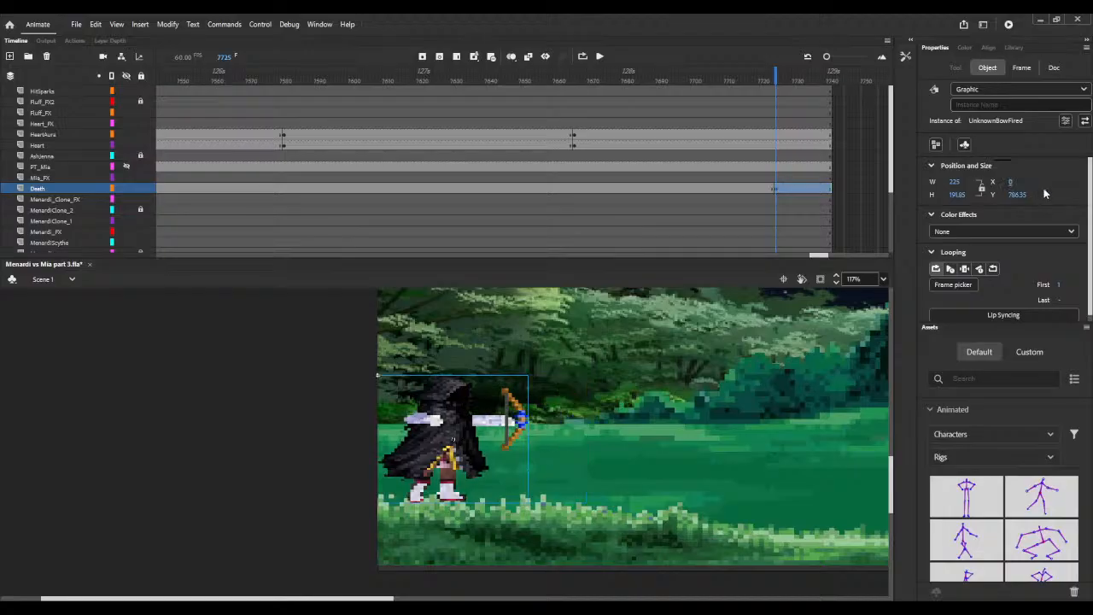
# Step: Turn on onion skinning and check the size and position of the archer instance on the Death layer at frame 7295
pyautogui.click(510, 57)
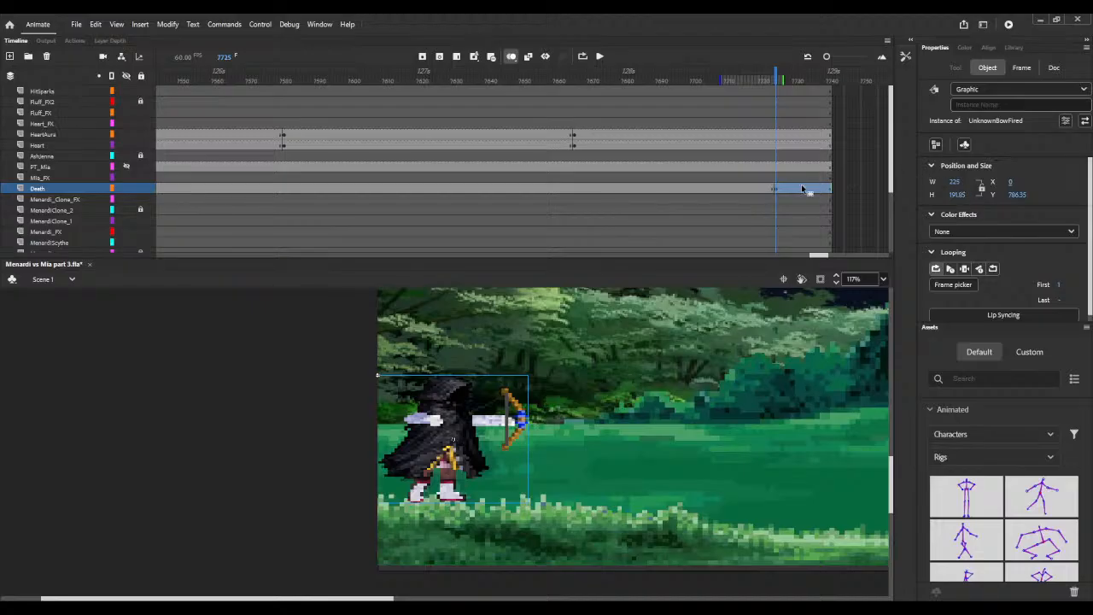
pyautogui.moveTo(824, 255); pyautogui.dragTo(790, 261)
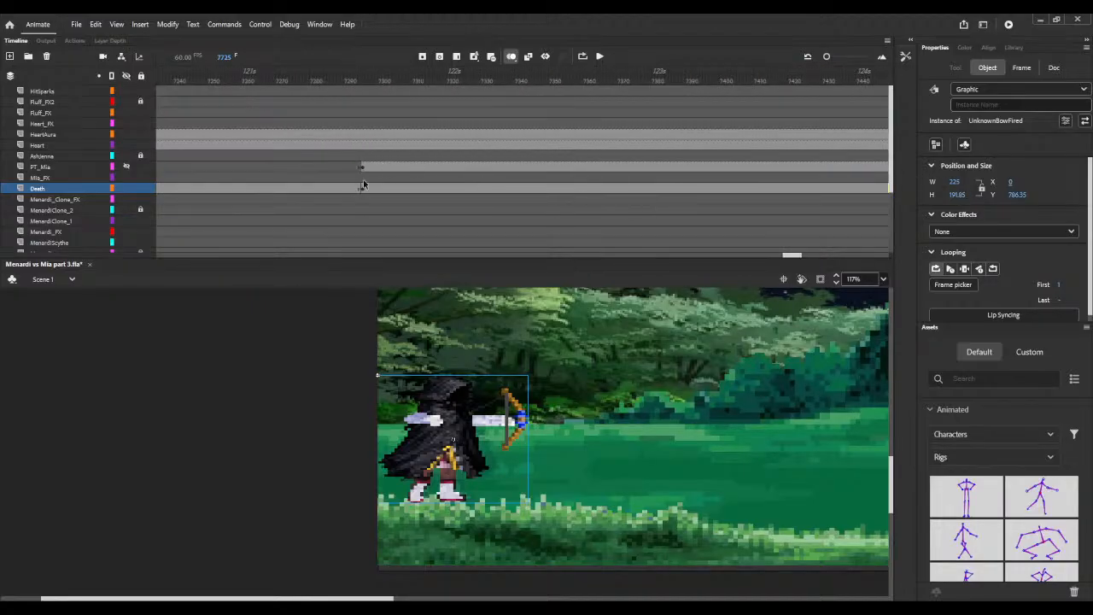
pyautogui.click(362, 186)
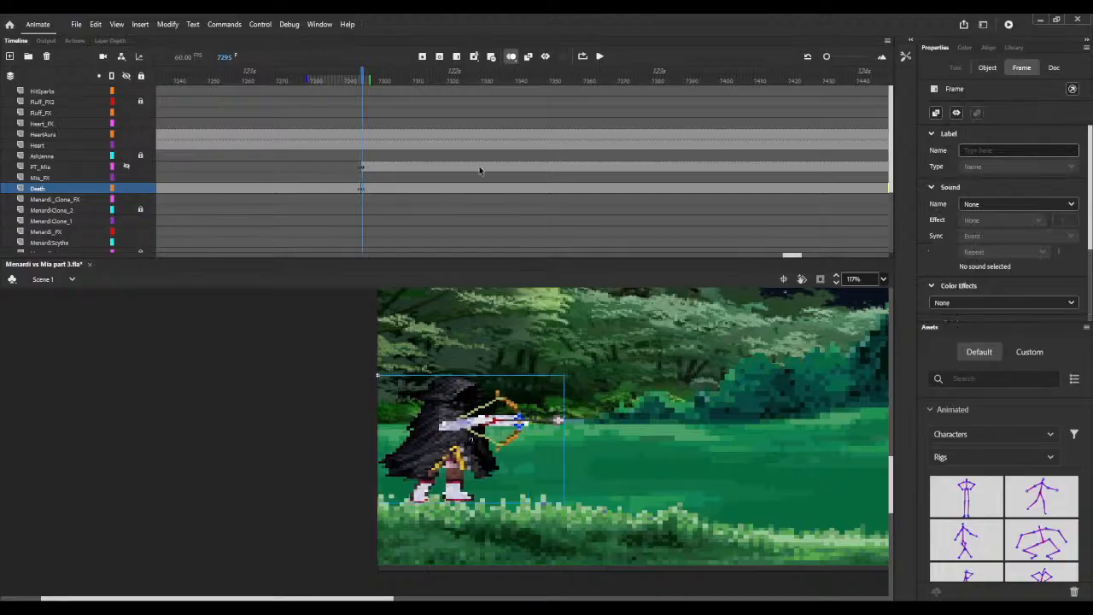
pyautogui.click(988, 69)
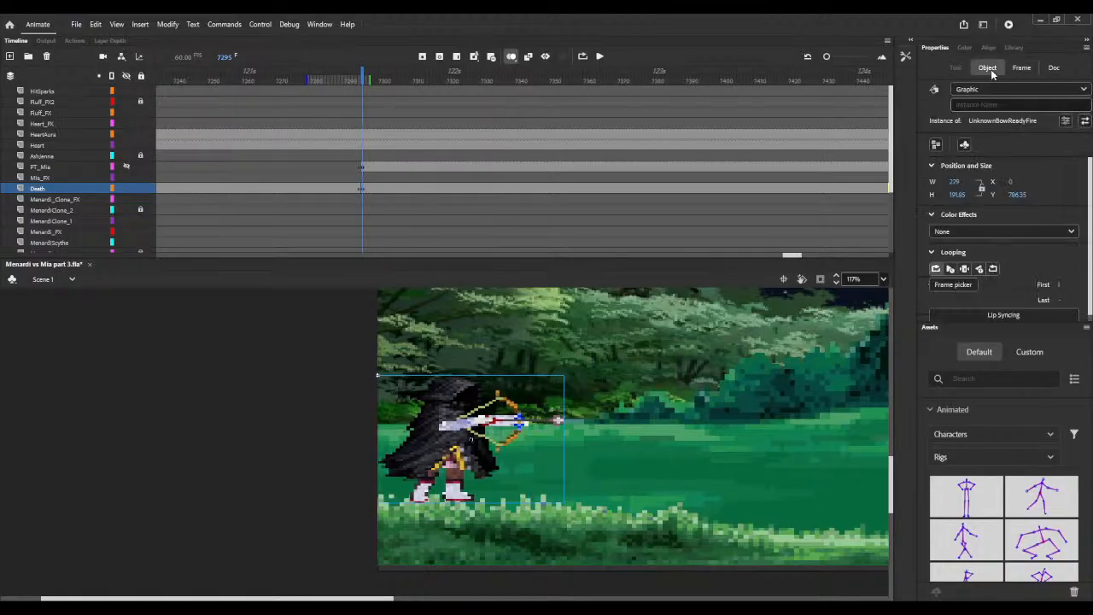
# Step: Set the width of the UnknownBowFired graphic on the Death layer at frame 7725 to 279
pyautogui.moveTo(789, 256); pyautogui.dragTo(822, 258)
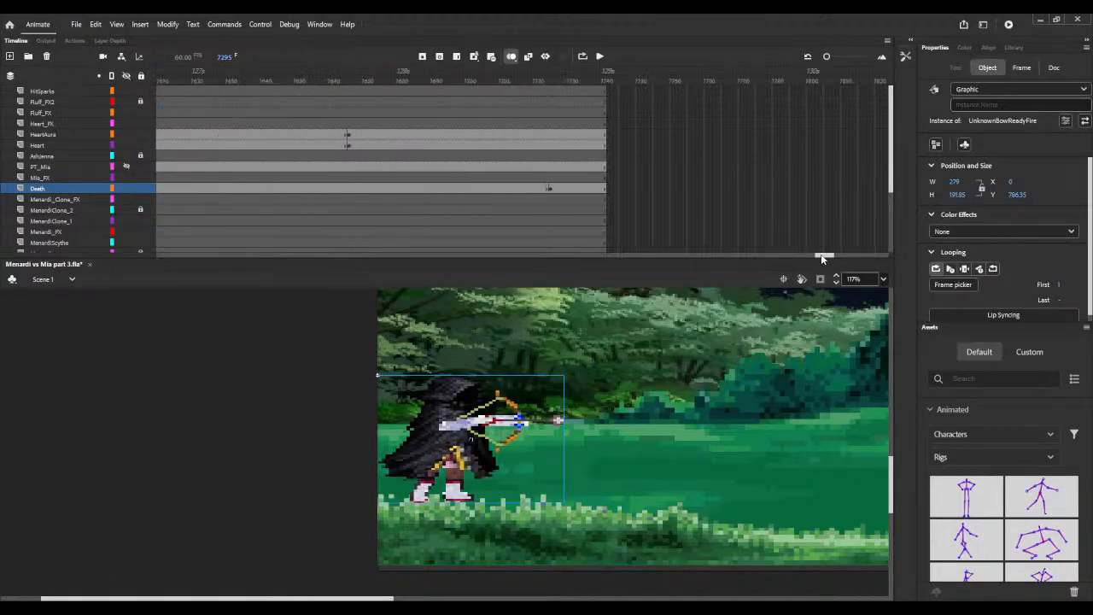
pyautogui.click(573, 187)
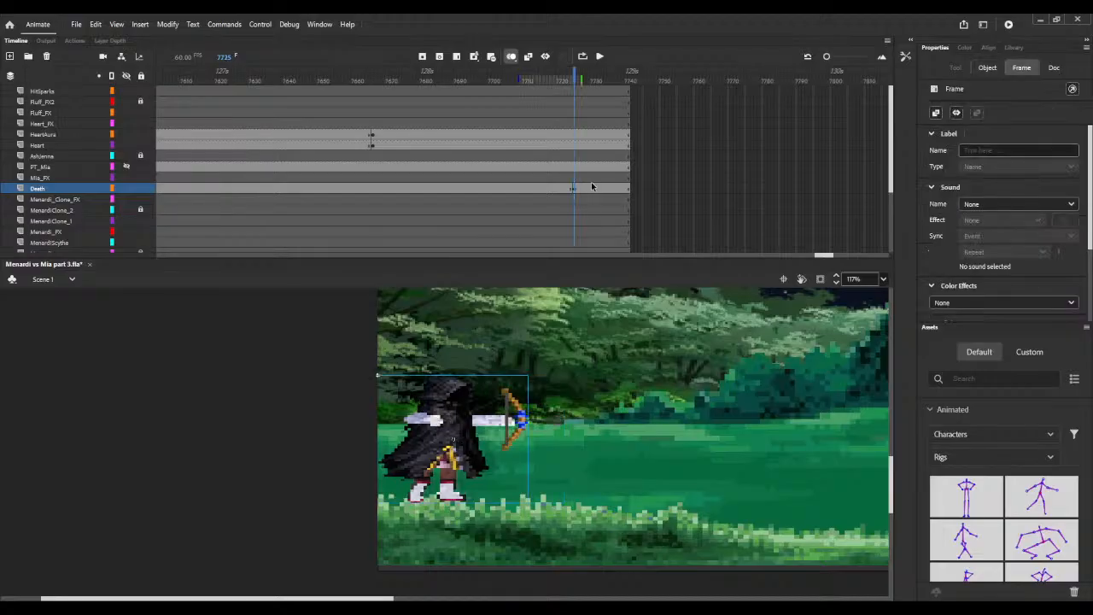
pyautogui.click(986, 68)
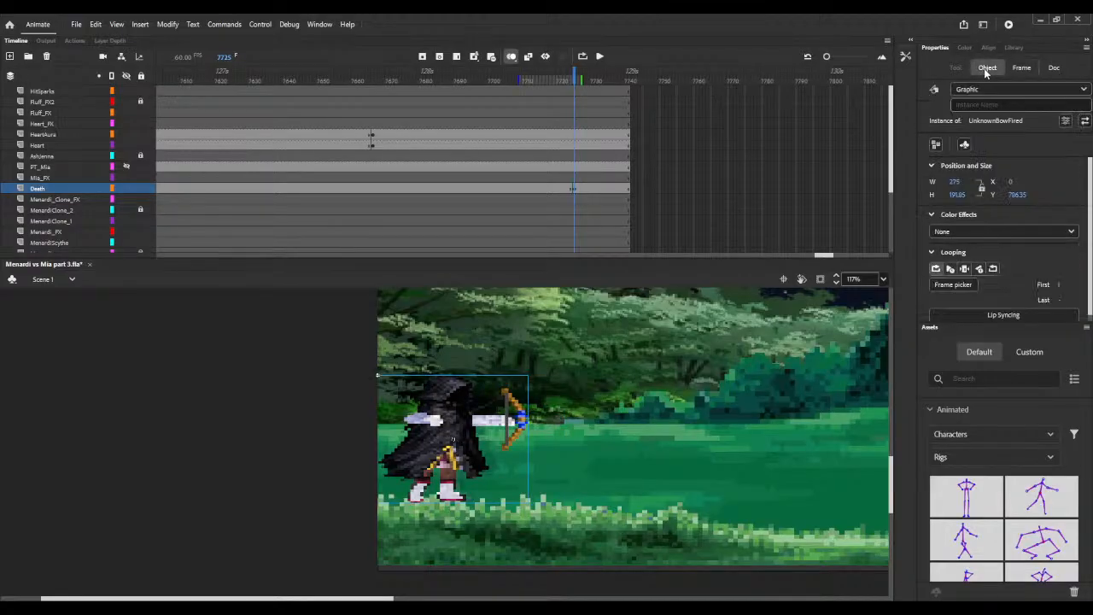
pyautogui.click(953, 185)
pyautogui.write('279')
pyautogui.press('Return')
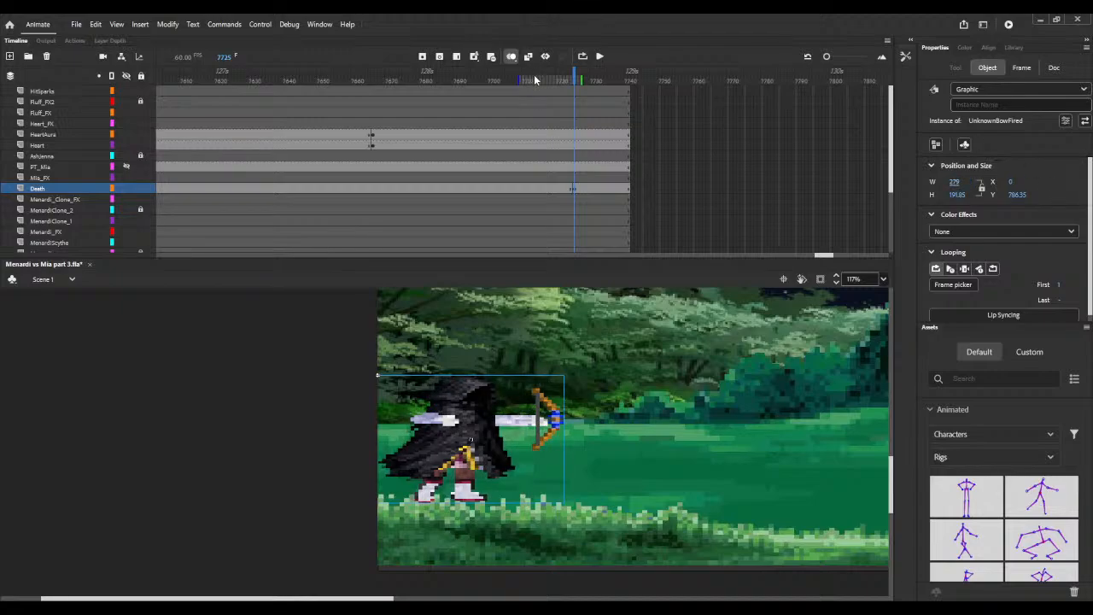
pyautogui.moveTo(570, 78); pyautogui.dragTo(601, 79)
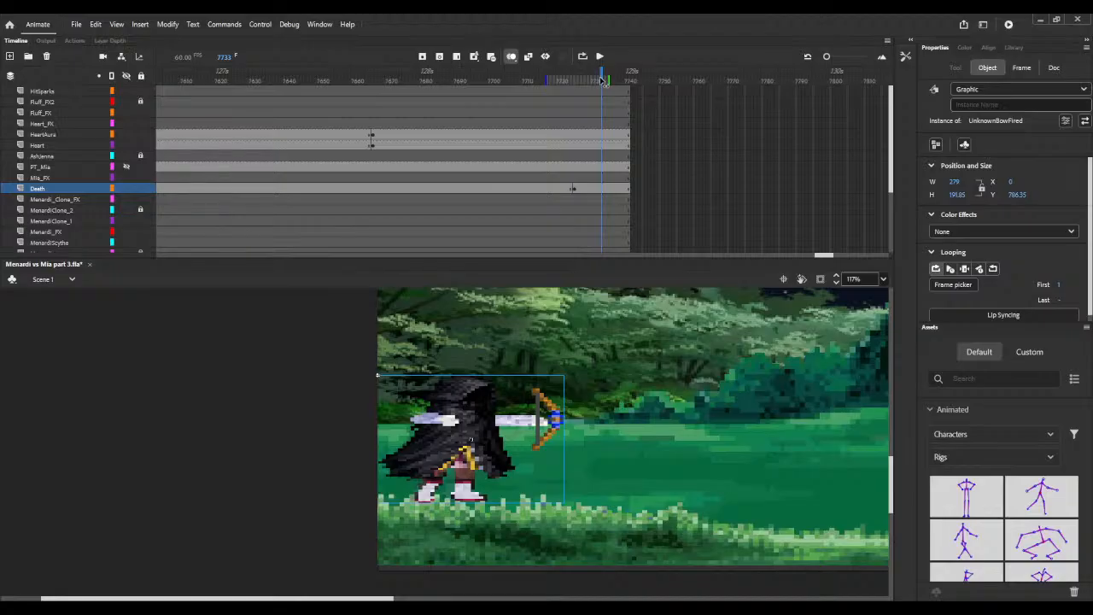
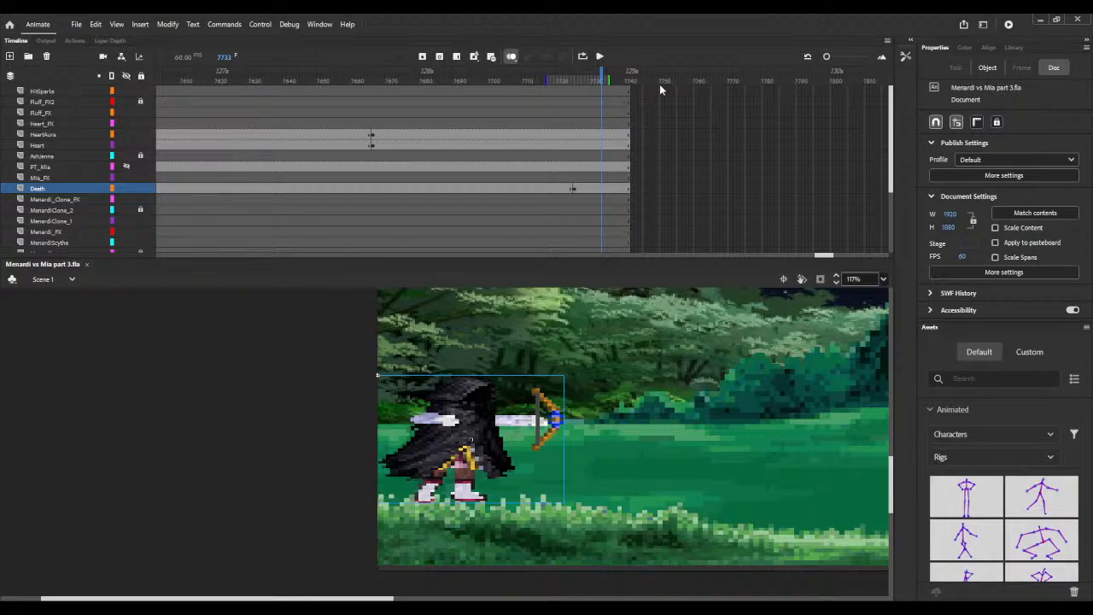
# Step: Try trimming the PT_Mia layer from frame 7725 and placing Arrow.png from the library beside the bow
pyautogui.click(574, 168)
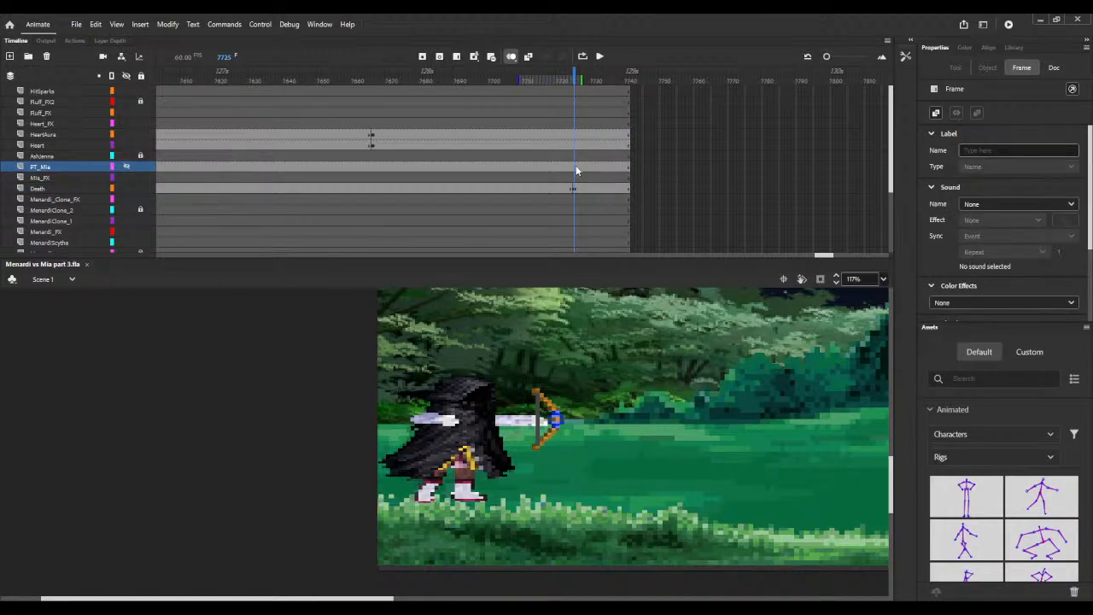
pyautogui.hotkey('shift', 'F5')
pyautogui.click(1013, 47)
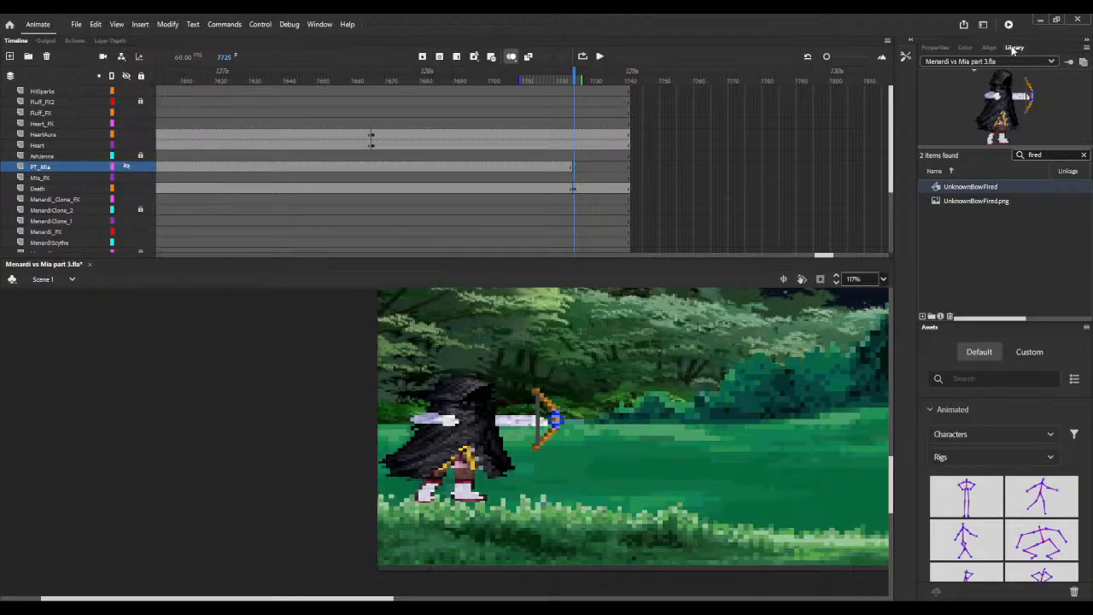
pyautogui.click(1084, 155)
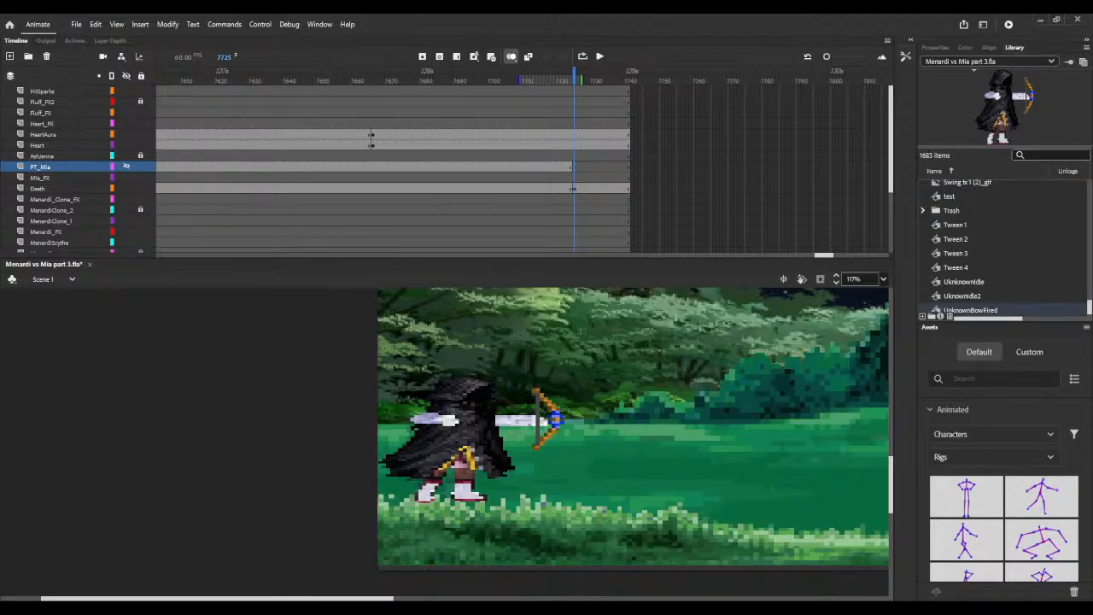
pyautogui.moveTo(970, 310); pyautogui.dragTo(952, 211)
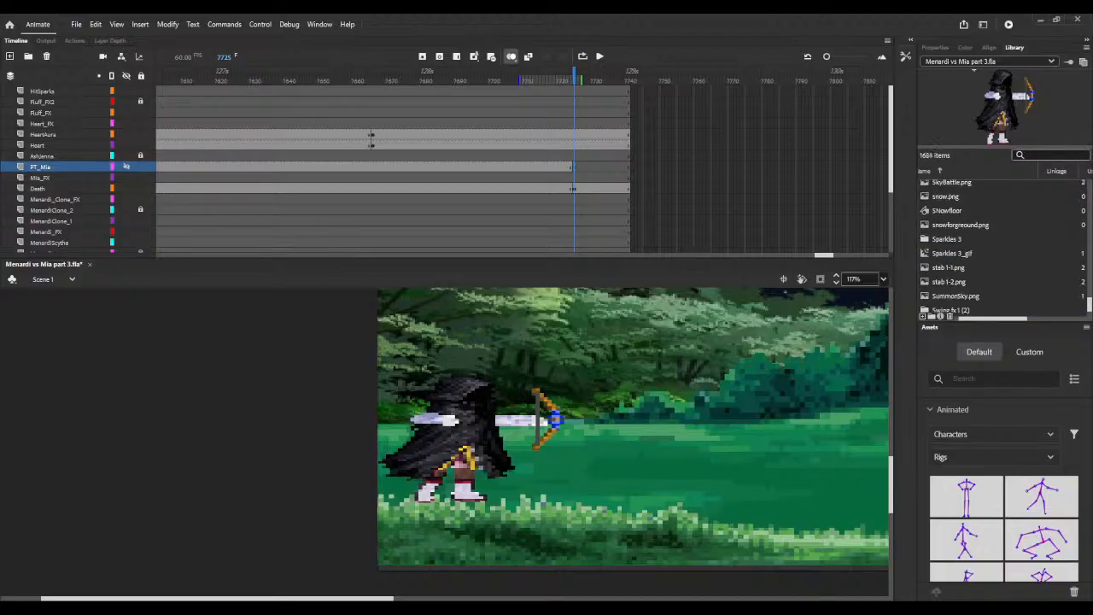
pyautogui.click(1038, 154)
pyautogui.write('arr')
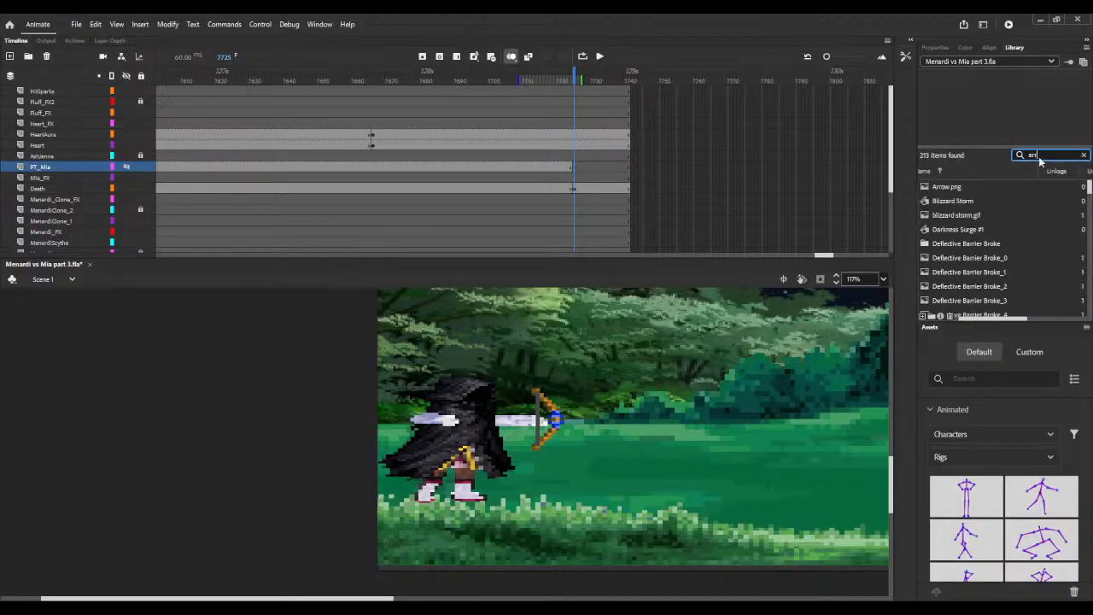
pyautogui.write('ow')
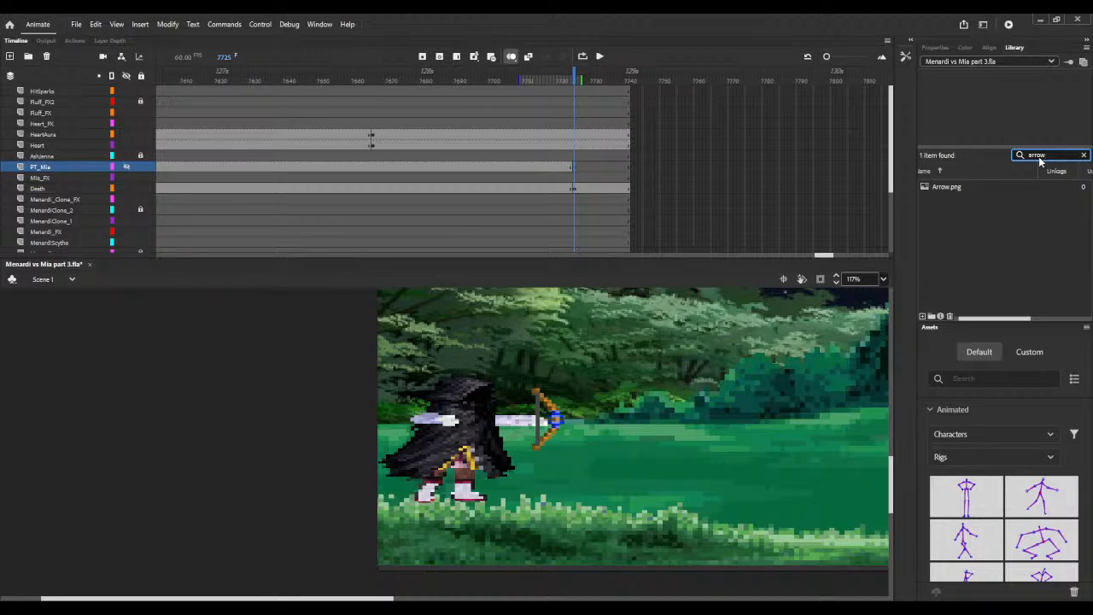
pyautogui.click(948, 186)
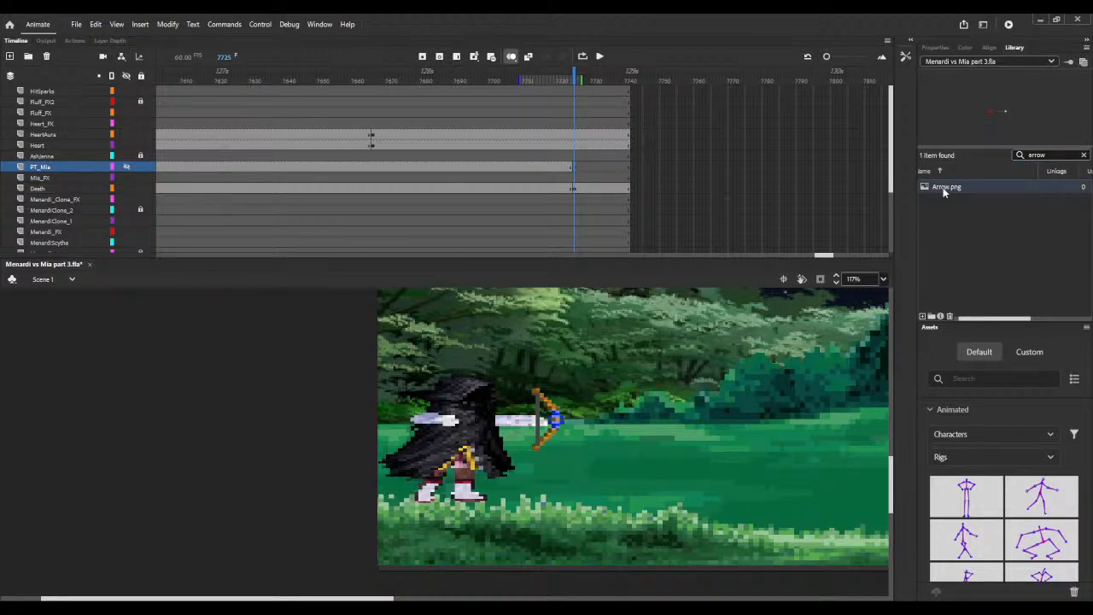
pyautogui.moveTo(945, 189); pyautogui.dragTo(578, 420)
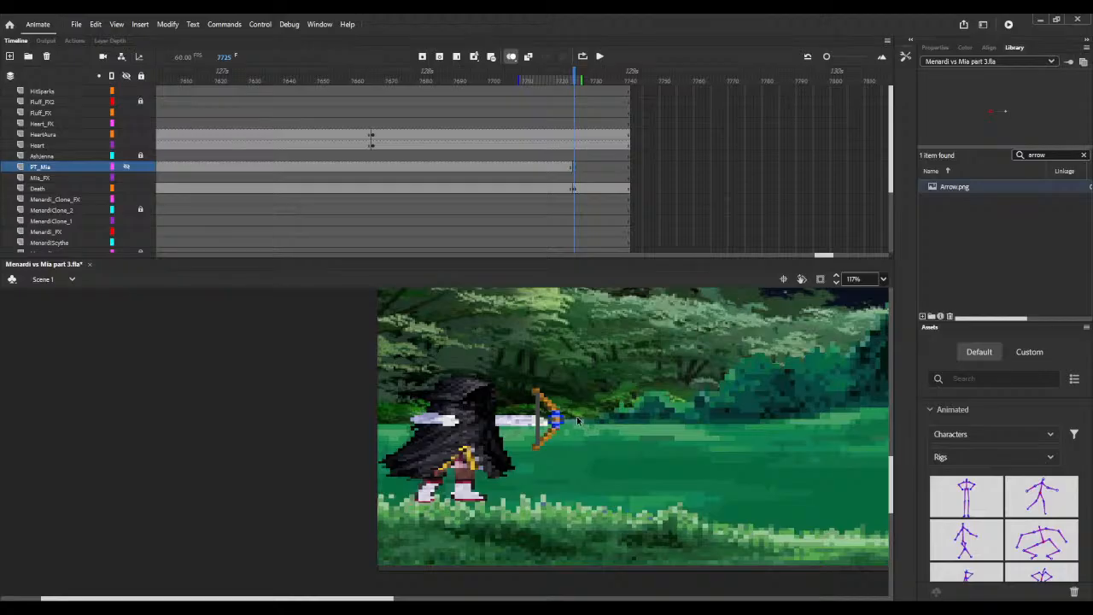
pyautogui.scroll(10, 580, 418)
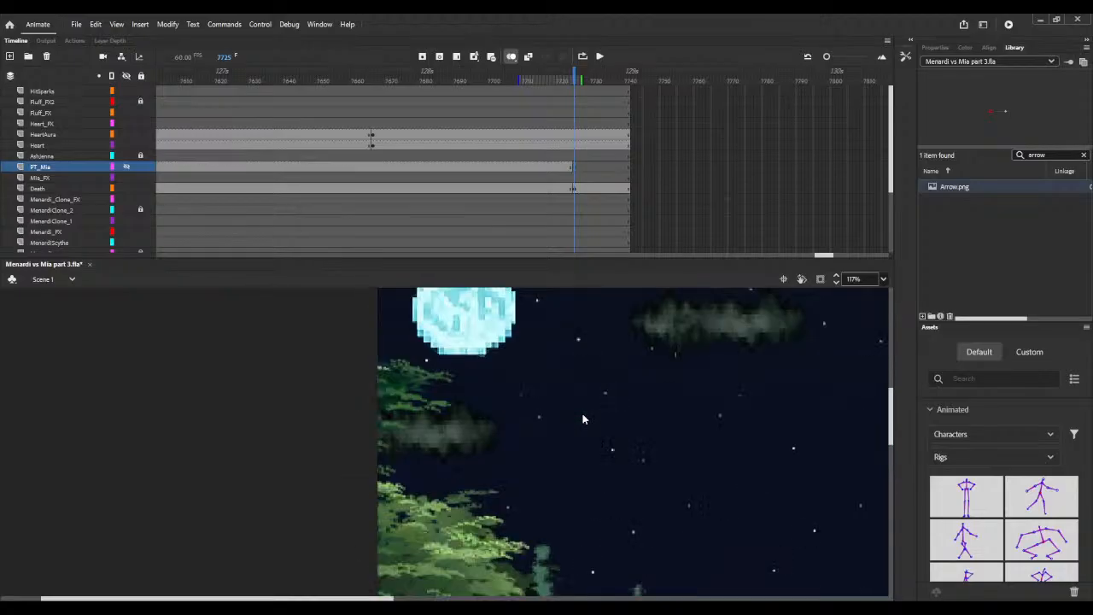
pyautogui.scroll(-5, 582, 419)
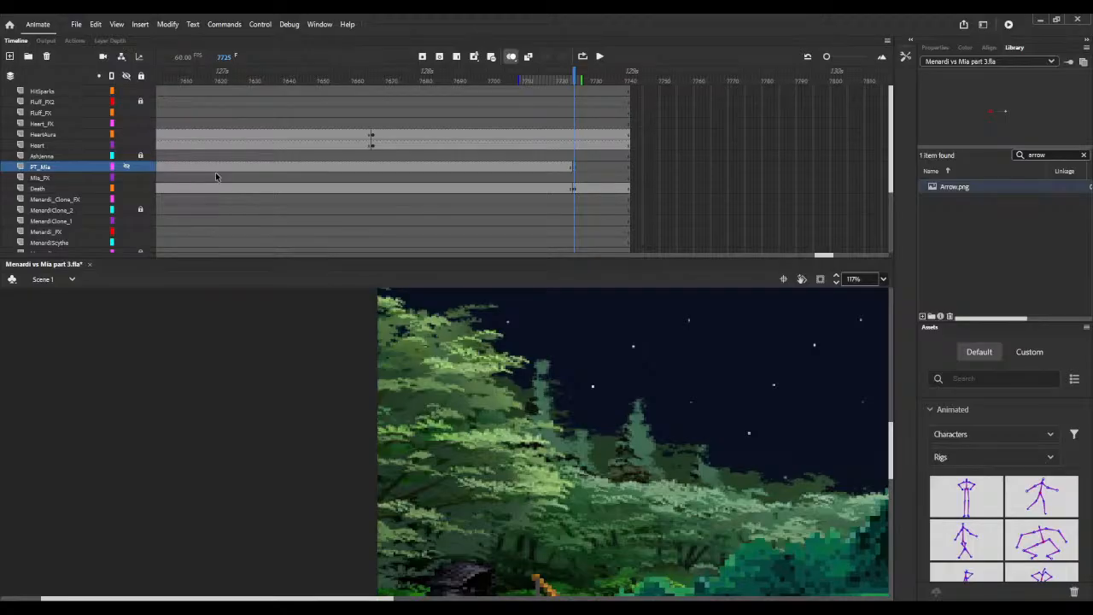
pyautogui.hotkey('ctrl', 'z')
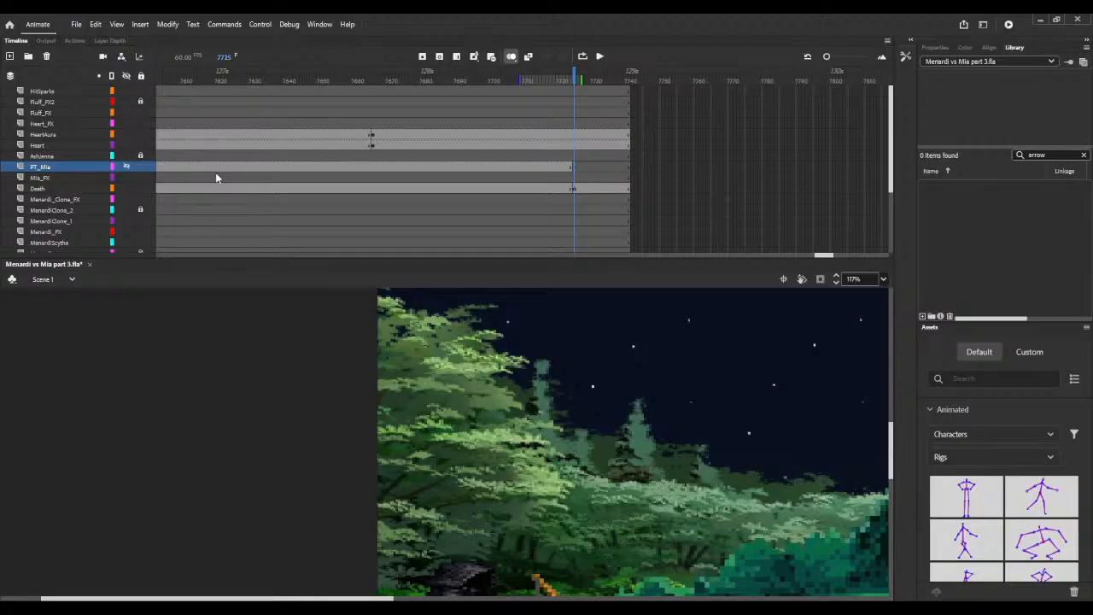
pyautogui.hotkey('ctrl', 'z')
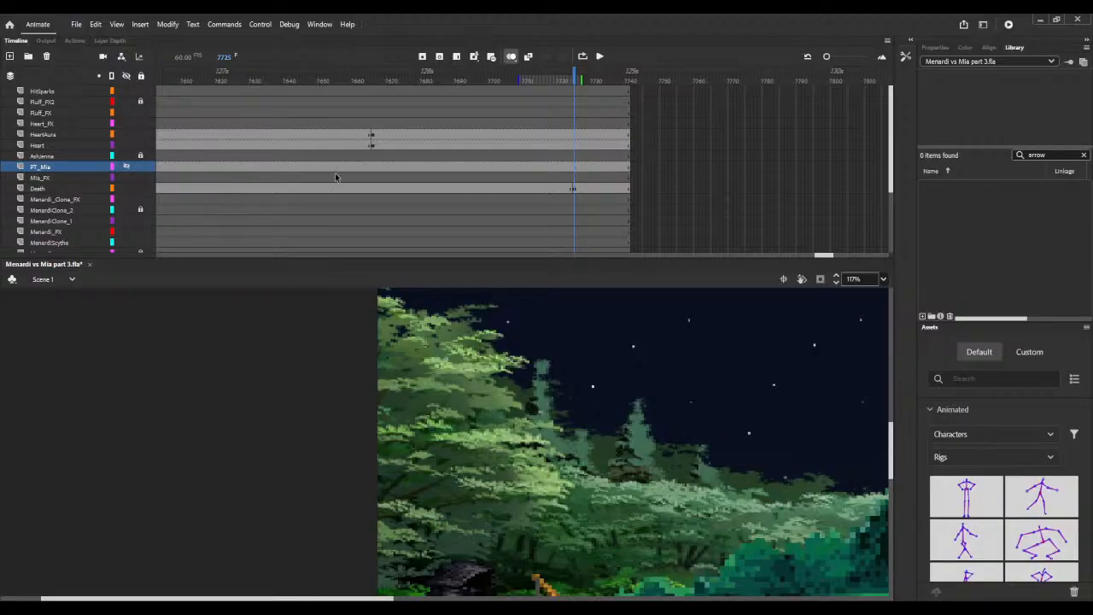
# Step: Try placing Arrow.png from the library in a new keyframe on the Mia_FX layer at frame 7725
pyautogui.click(573, 177)
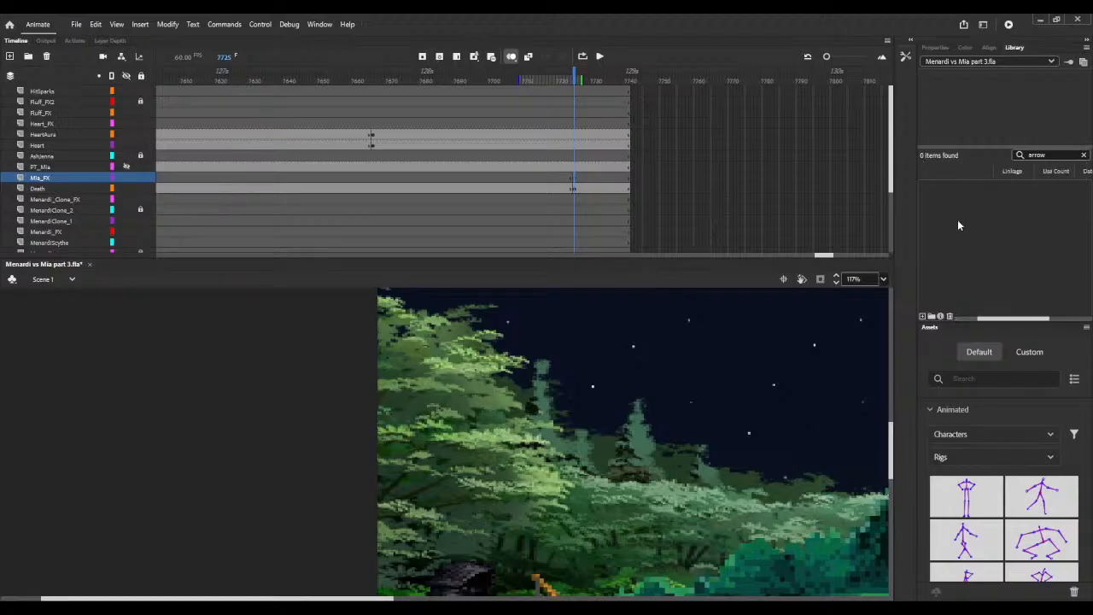
pyautogui.click(1082, 155)
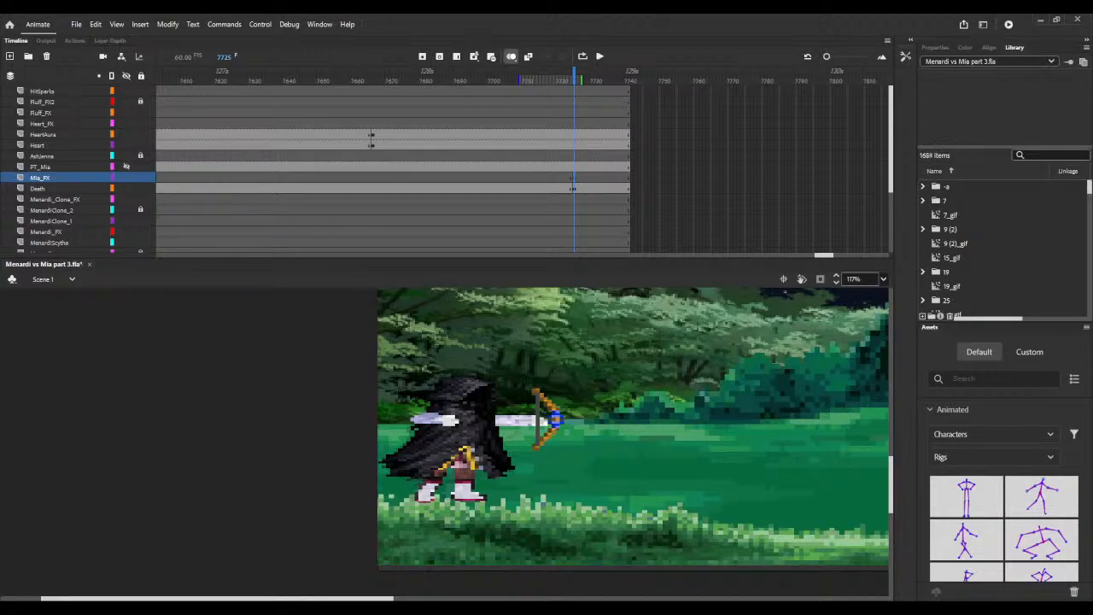
pyautogui.click(1052, 154)
pyautogui.write('arr')
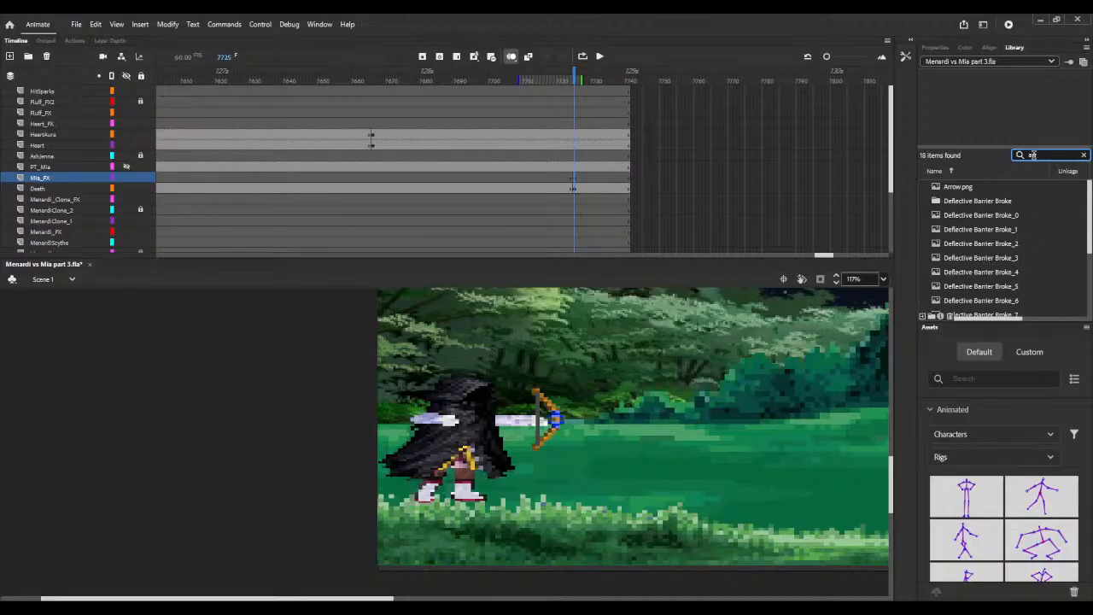
pyautogui.click(963, 187)
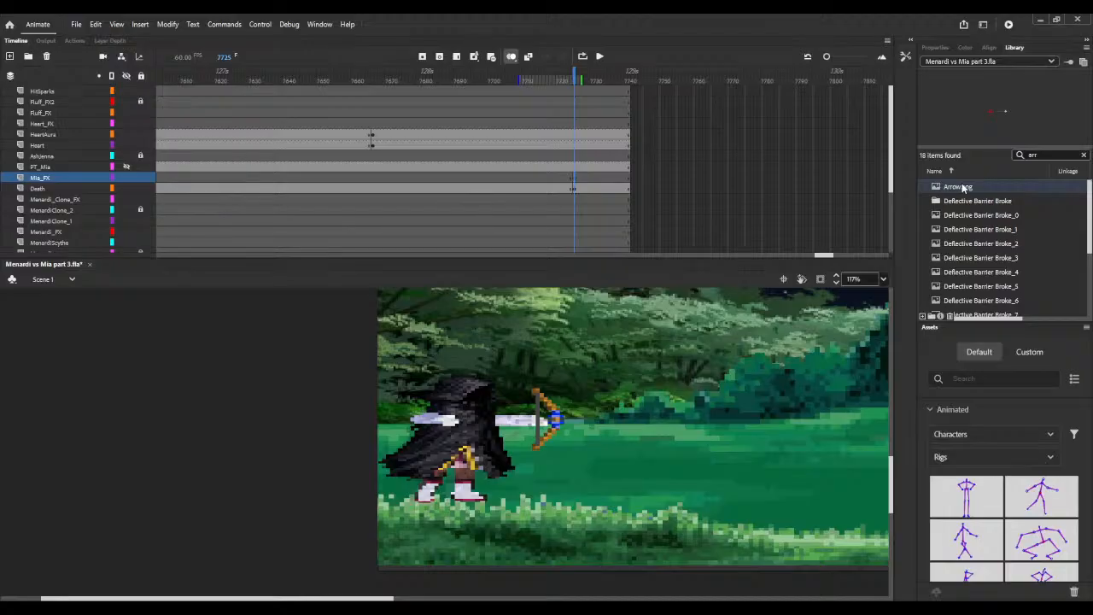
pyautogui.moveTo(963, 187); pyautogui.dragTo(574, 331)
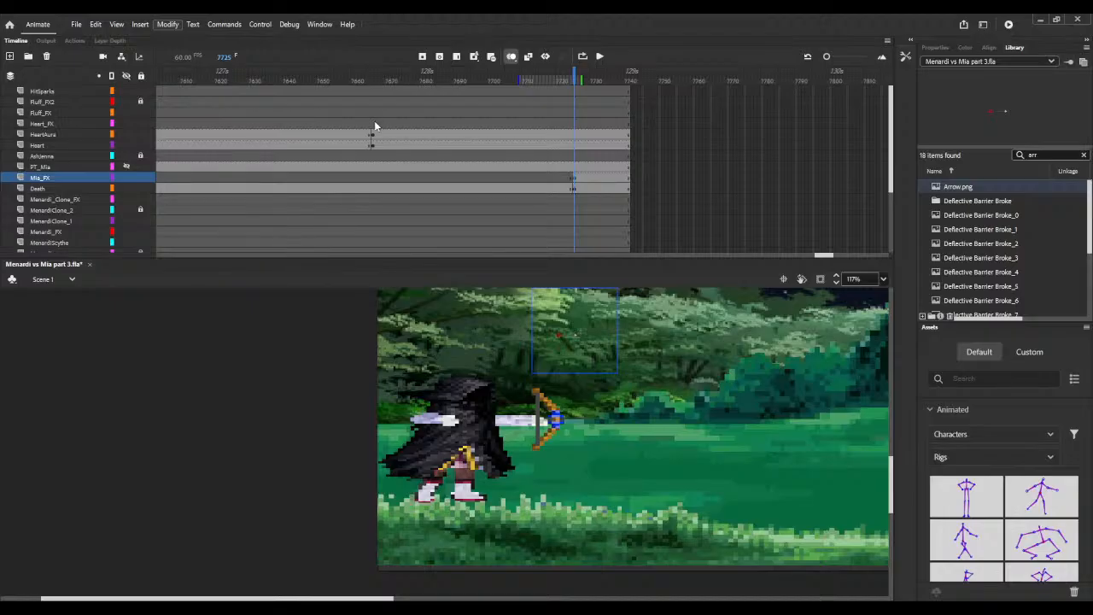
pyautogui.click(608, 285)
pyautogui.press('Delete')
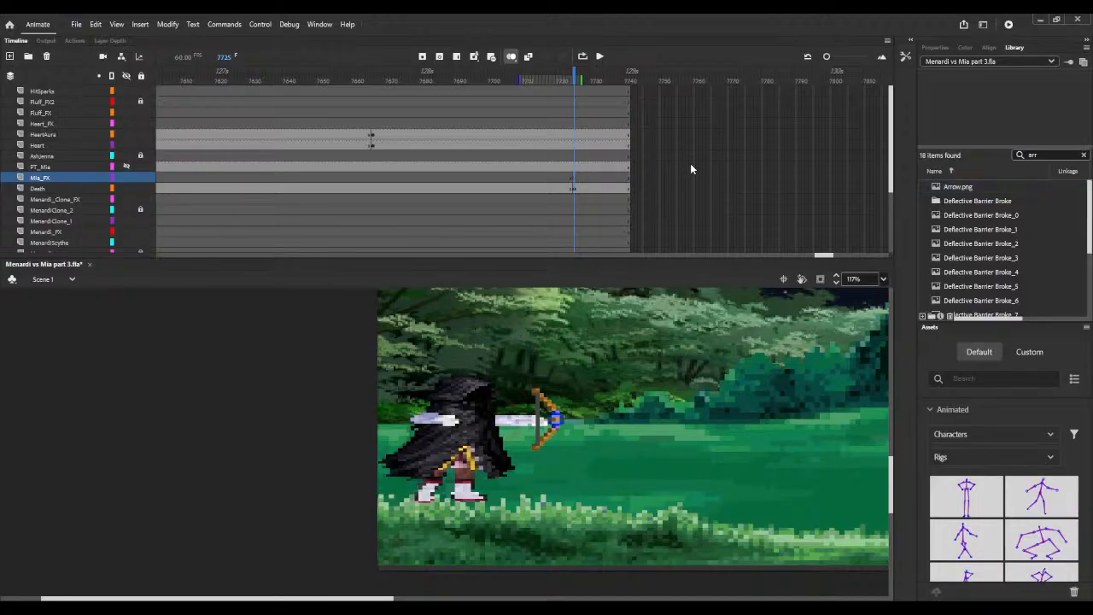
pyautogui.press('Delete')
# Step: Make the hidden PT_Mia layer visible and insert a keyframe on it at frame 7725
pyautogui.click(357, 79)
pyautogui.moveTo(384, 79); pyautogui.dragTo(573, 79)
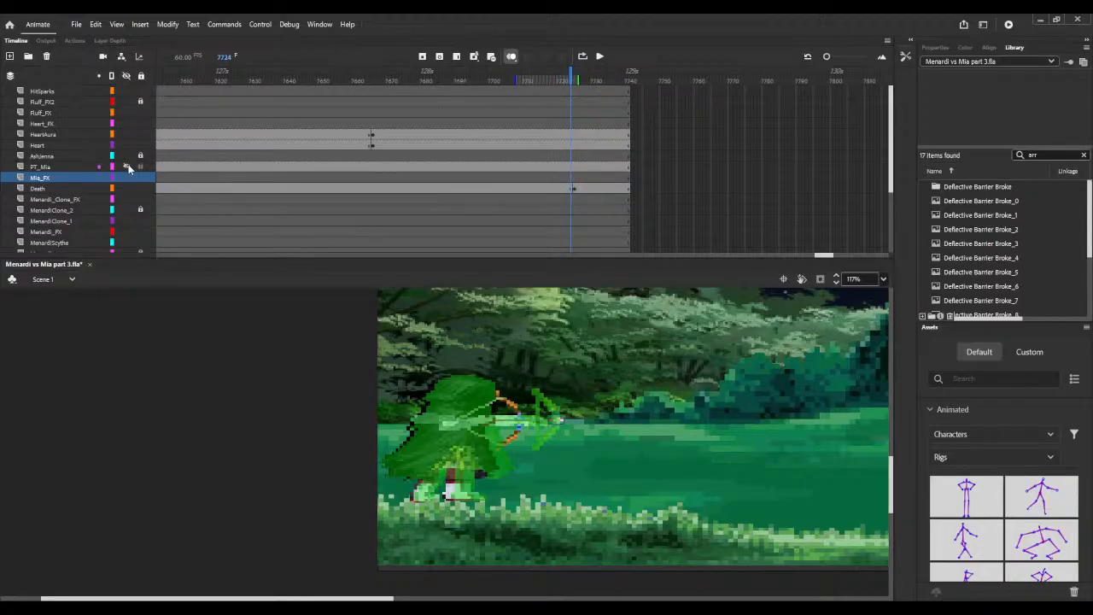
pyautogui.click(127, 167)
pyautogui.moveTo(360, 79); pyautogui.dragTo(576, 122)
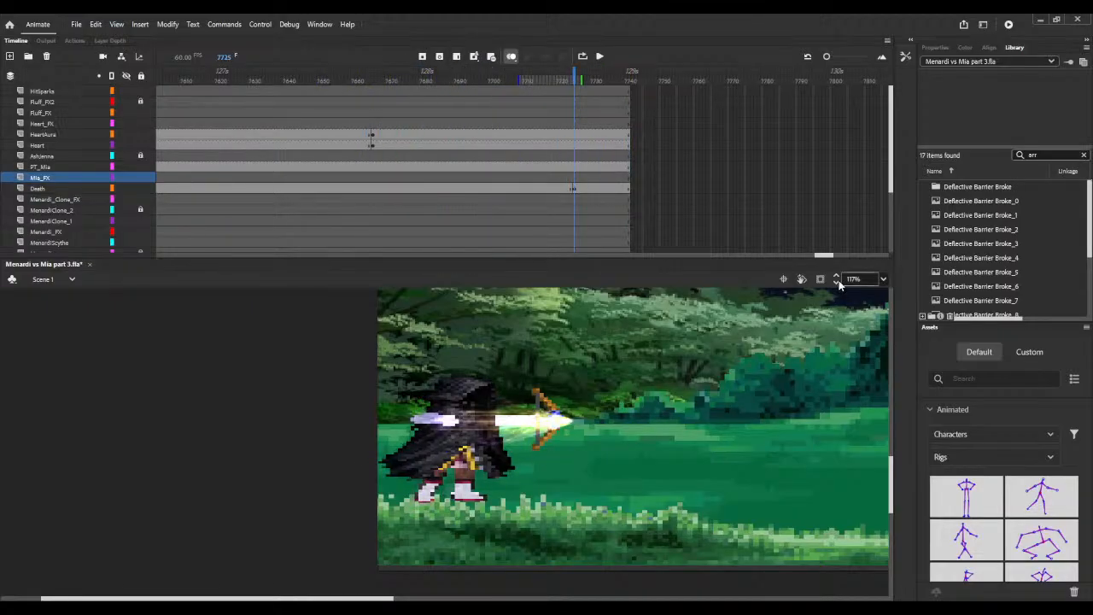
pyautogui.moveTo(836, 280); pyautogui.dragTo(837, 285)
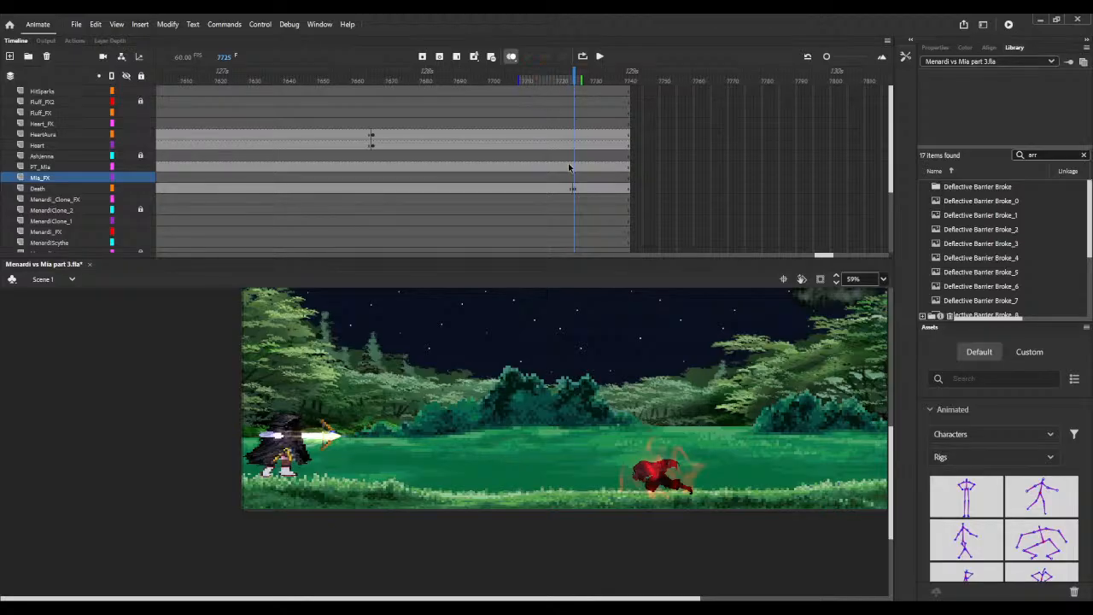
pyautogui.click(574, 170)
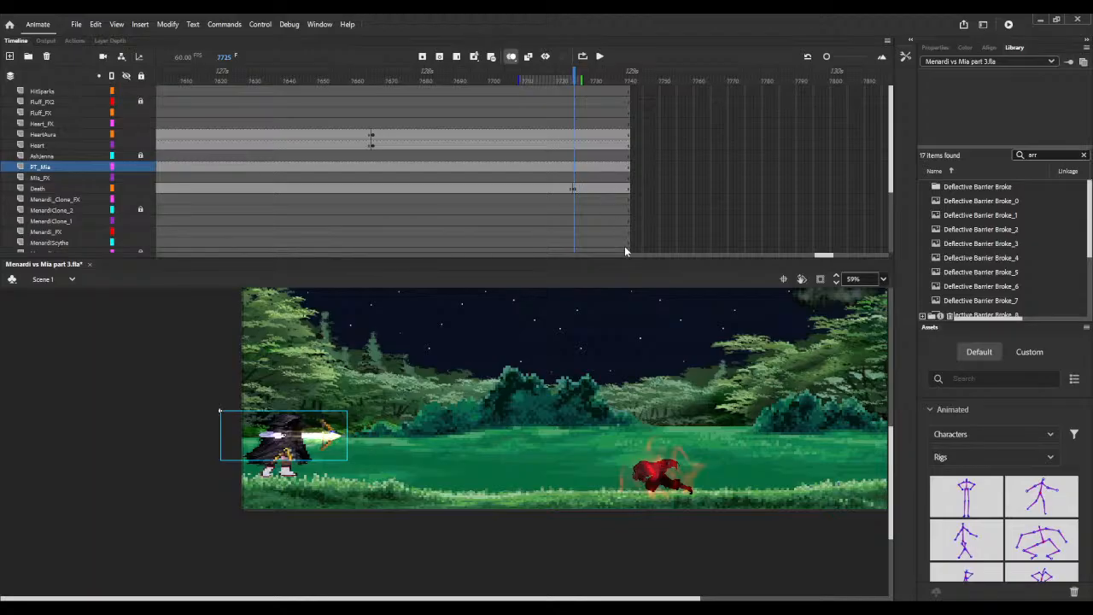
pyautogui.press('F6')
# Step: Insert frames across all layers from frame 7733 on to extend the scene to about frame 7776
pyautogui.click(601, 77)
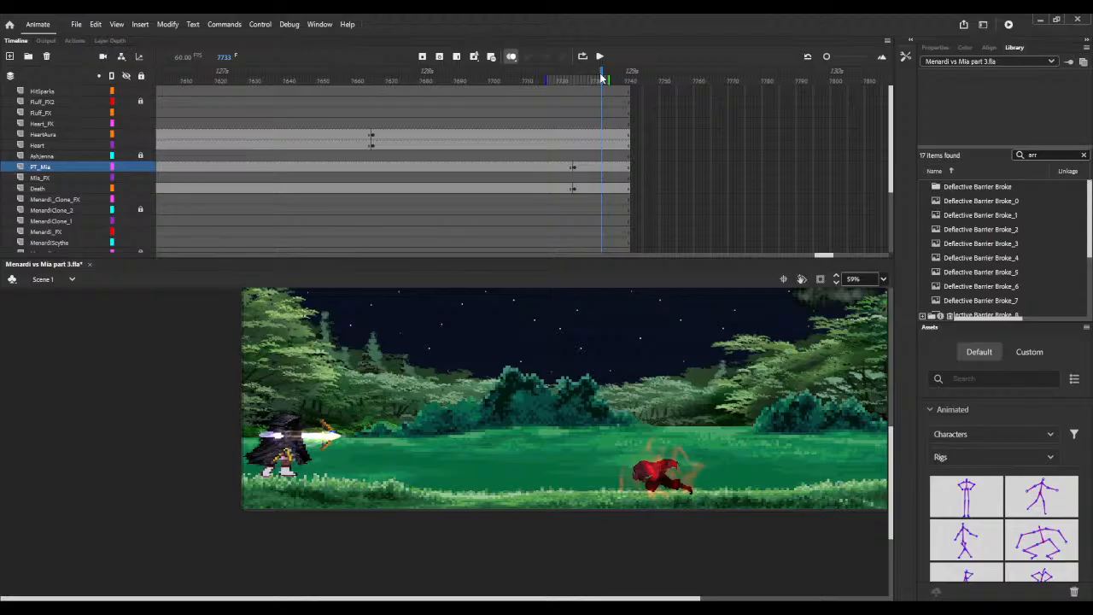
pyautogui.press('F5')
pyautogui.press('F5')
pyautogui.press('F5')
pyautogui.press('F5')
pyautogui.press('F5')
pyautogui.press('F5')
pyautogui.press('F5')
pyautogui.press('F5')
pyautogui.press('F5')
pyautogui.press('F5')
pyautogui.press('F5')
pyautogui.press('F5')
pyautogui.press('F5')
pyautogui.press('F5')
pyautogui.press('F5')
pyautogui.press('F5')
pyautogui.press('F5')
pyautogui.press('F5')
pyautogui.press('F5')
pyautogui.press('F5')
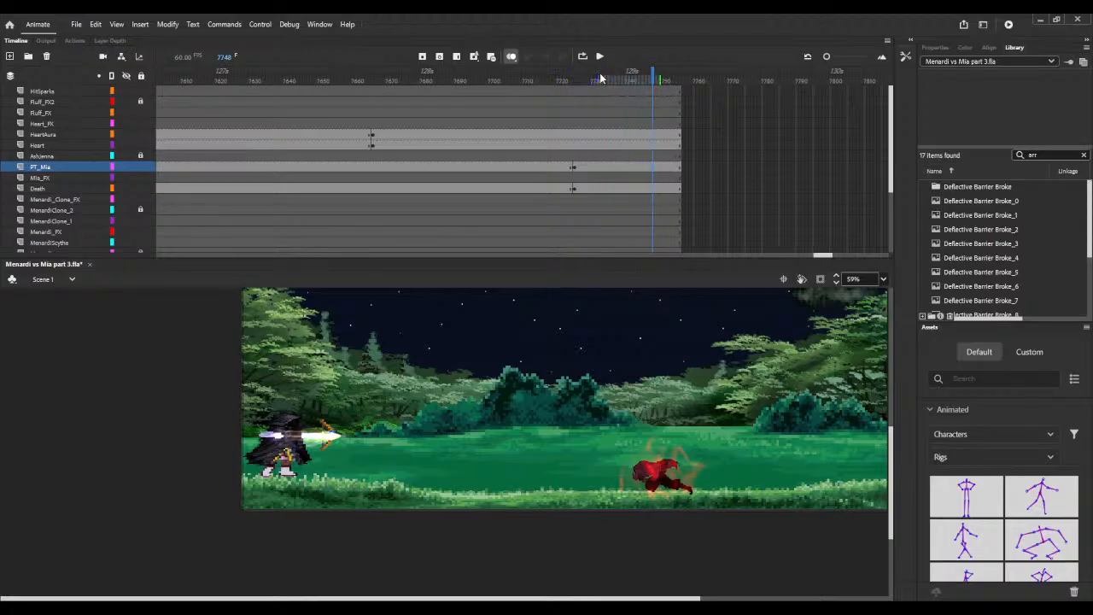
pyautogui.press('F5')
pyautogui.press('F5')
pyautogui.press('F5')
pyautogui.press('F5')
pyautogui.press('F5')
pyautogui.press('F5')
pyautogui.press('F5')
pyautogui.press('F5')
pyautogui.press('F5')
# Step: Insert a PT_Mia keyframe at frame 7752 and shift the glowing arrow horizontally past the bow toward the red fighter
pyautogui.click(666, 171)
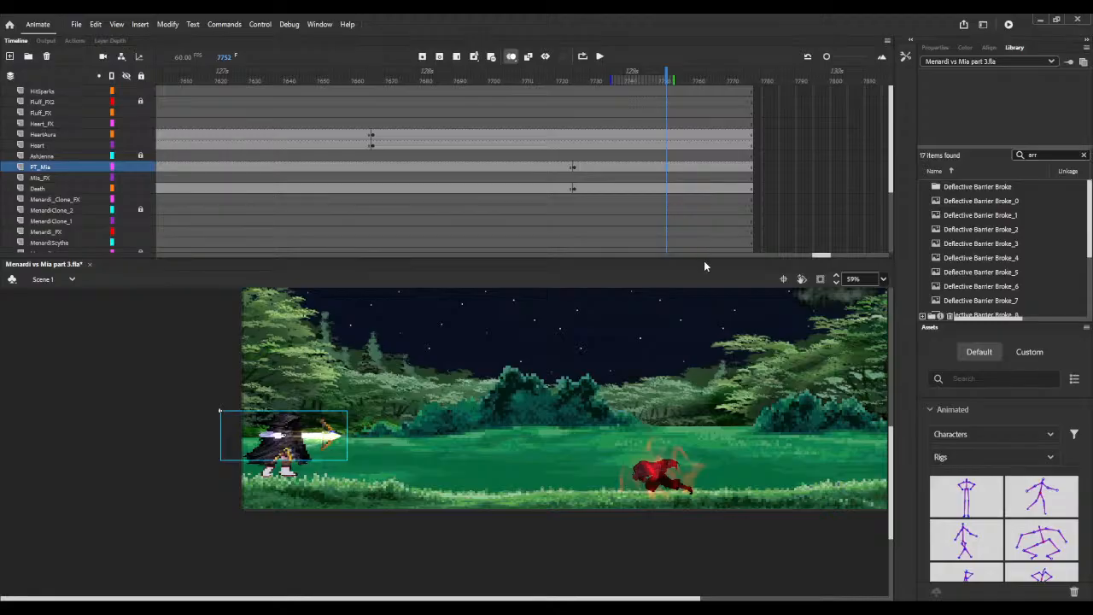
pyautogui.press('F6')
pyautogui.hotkey('shift', 'Right')
pyautogui.hotkey('shift', 'Right')
pyautogui.hotkey('shift', 'Right')
pyautogui.hotkey('shift', 'Right')
pyautogui.hotkey('shift', 'Right')
pyautogui.hotkey('shift', 'Right')
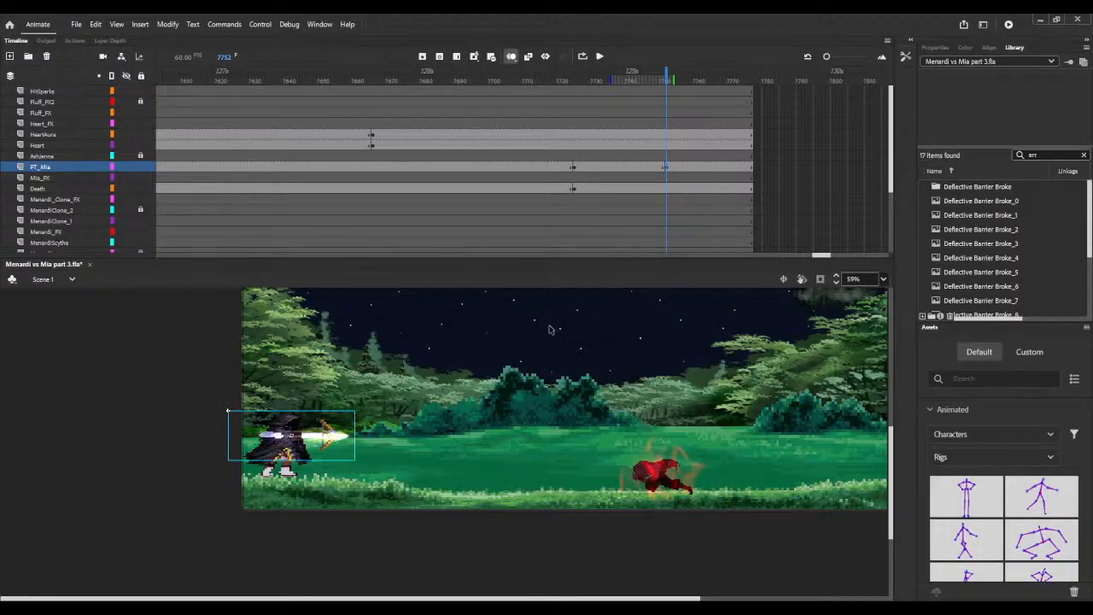
pyautogui.hotkey('shift', 'Right')
pyautogui.hotkey('shift', 'Right')
pyautogui.hotkey('shift', 'Right')
pyautogui.hotkey('shift', 'Right')
pyautogui.hotkey('shift', 'Right')
pyautogui.hotkey('shift', 'Right')
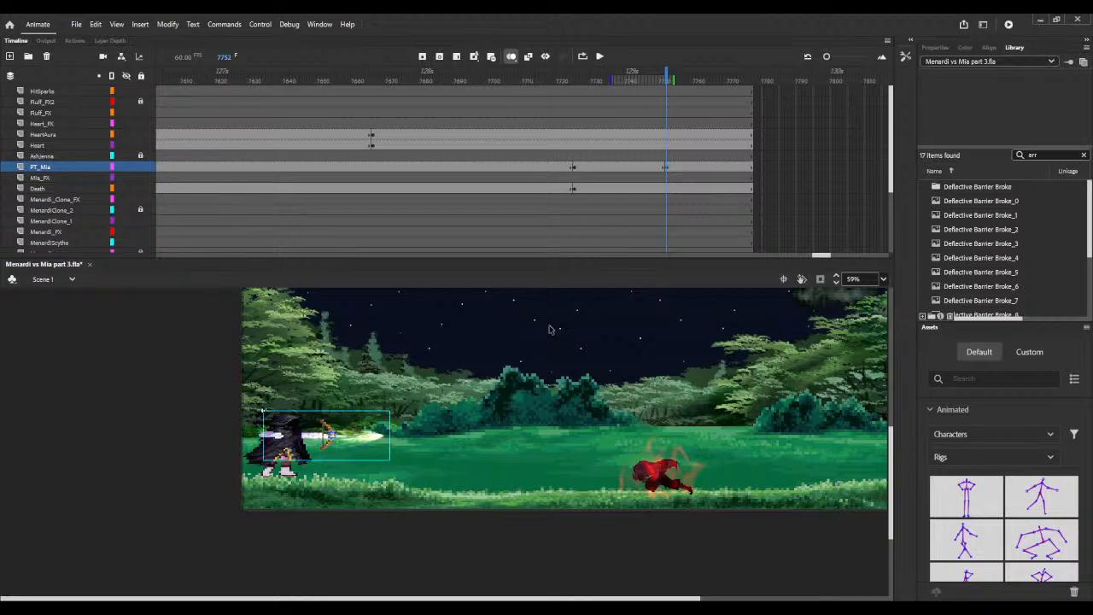
pyautogui.hotkey('shift', 'Right')
pyautogui.hotkey('shift', 'Right')
pyautogui.hotkey('shift', 'Right')
pyautogui.hotkey('shift', 'Right')
pyautogui.hotkey('shift', 'Right')
pyautogui.hotkey('shift', 'Right')
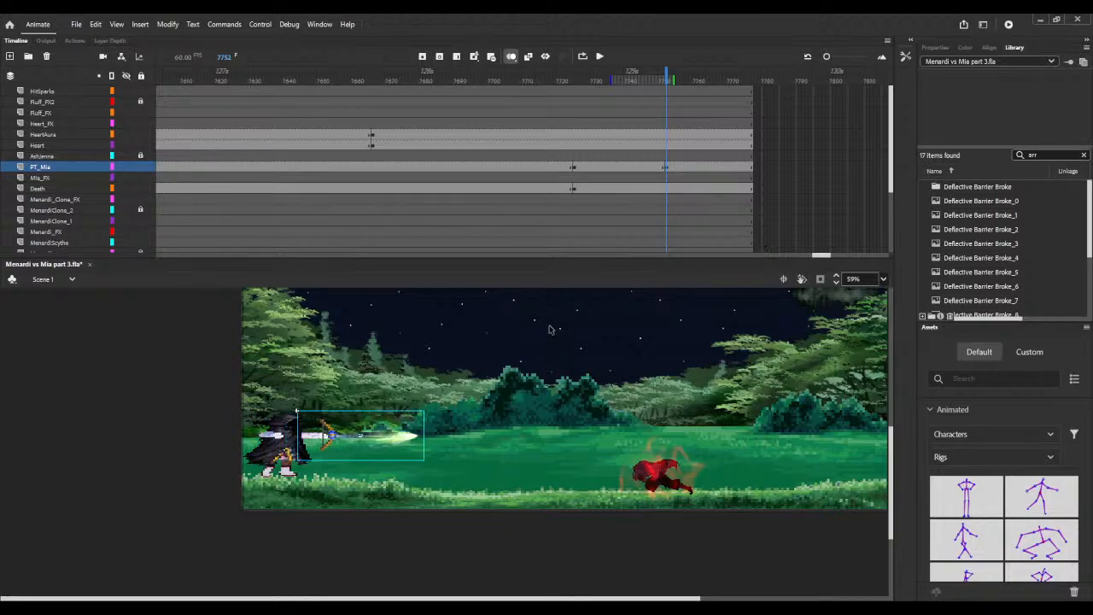
pyautogui.hotkey('shift', 'Right')
pyautogui.hotkey('shift', 'Right')
pyautogui.hotkey('shift', 'Right')
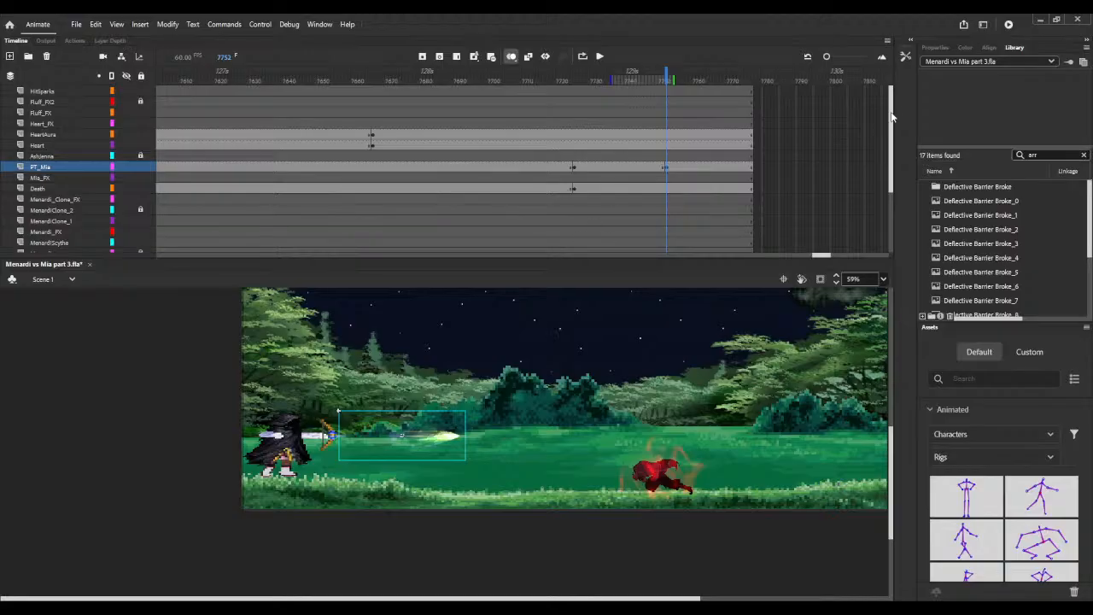
# Step: Enlarge the glowing arrow on PT_Mia to about 627 by 306 px and move it right in front of the red fighter
pyautogui.click(926, 48)
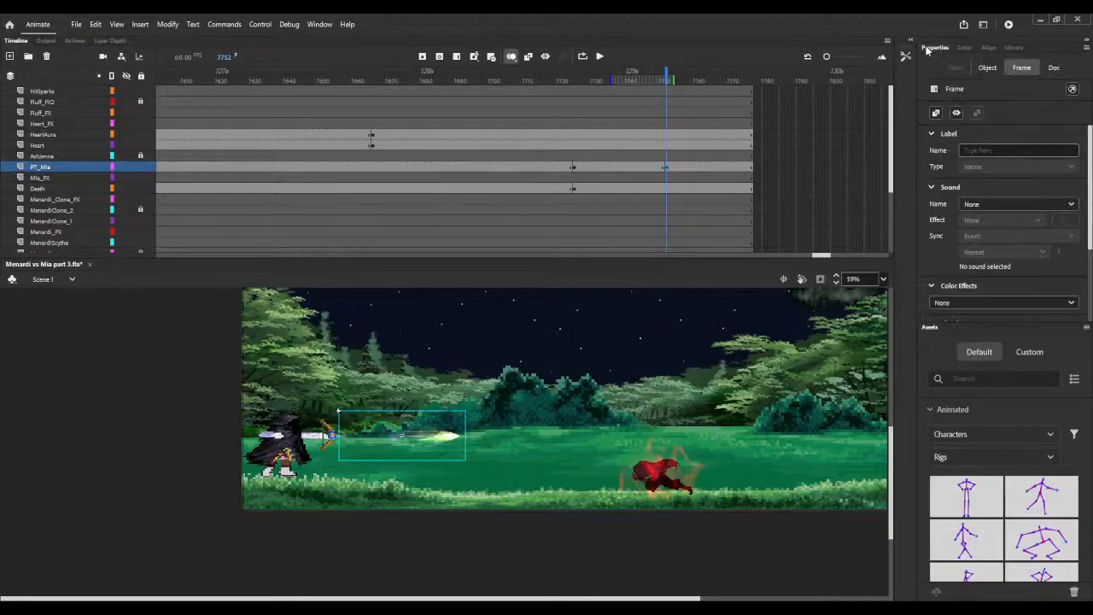
pyautogui.click(986, 68)
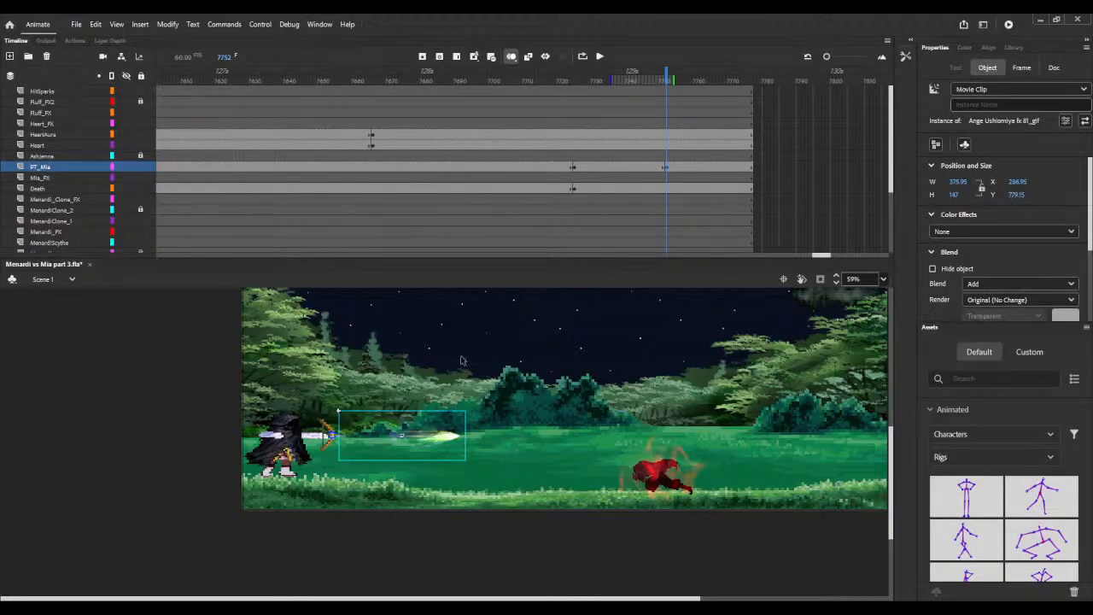
pyautogui.click(500, 432)
pyautogui.click(436, 434)
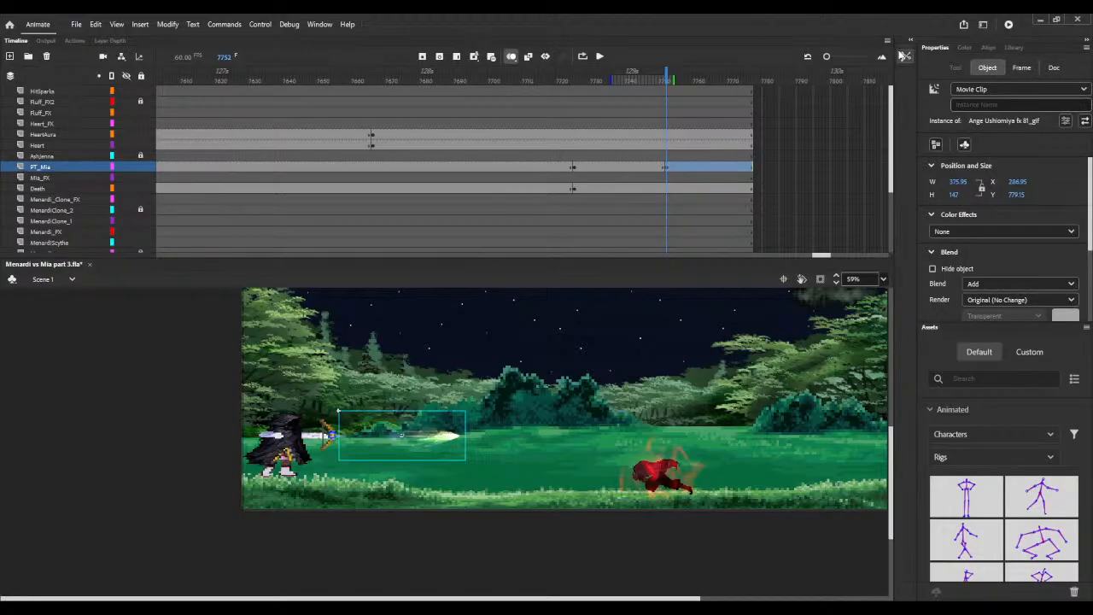
pyautogui.press('q')
pyautogui.moveTo(401, 411); pyautogui.dragTo(401, 384)
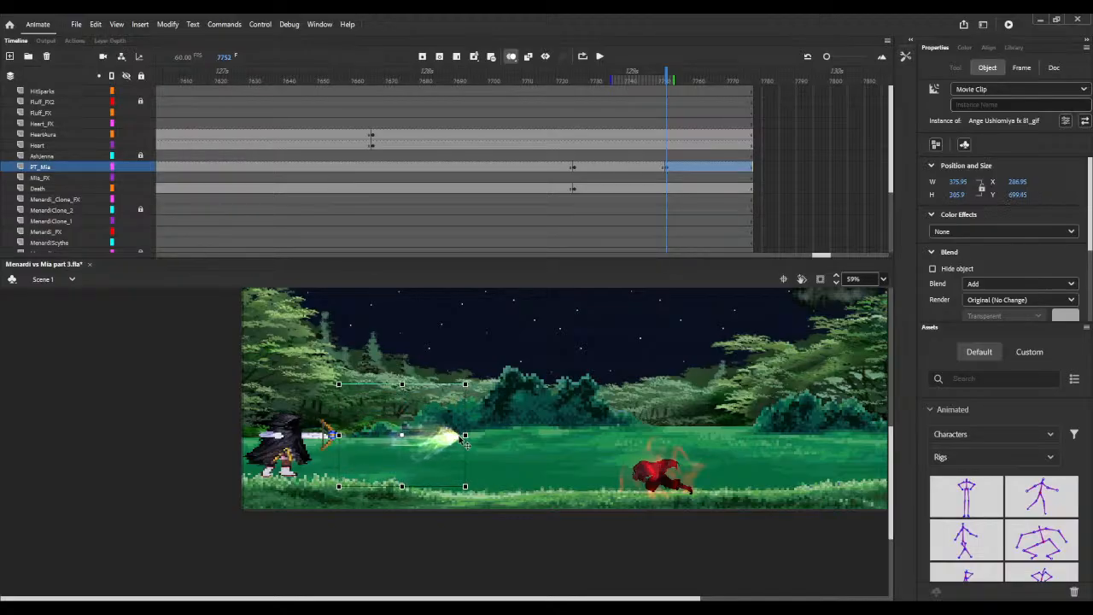
pyautogui.moveTo(464, 436); pyautogui.dragTo(507, 435)
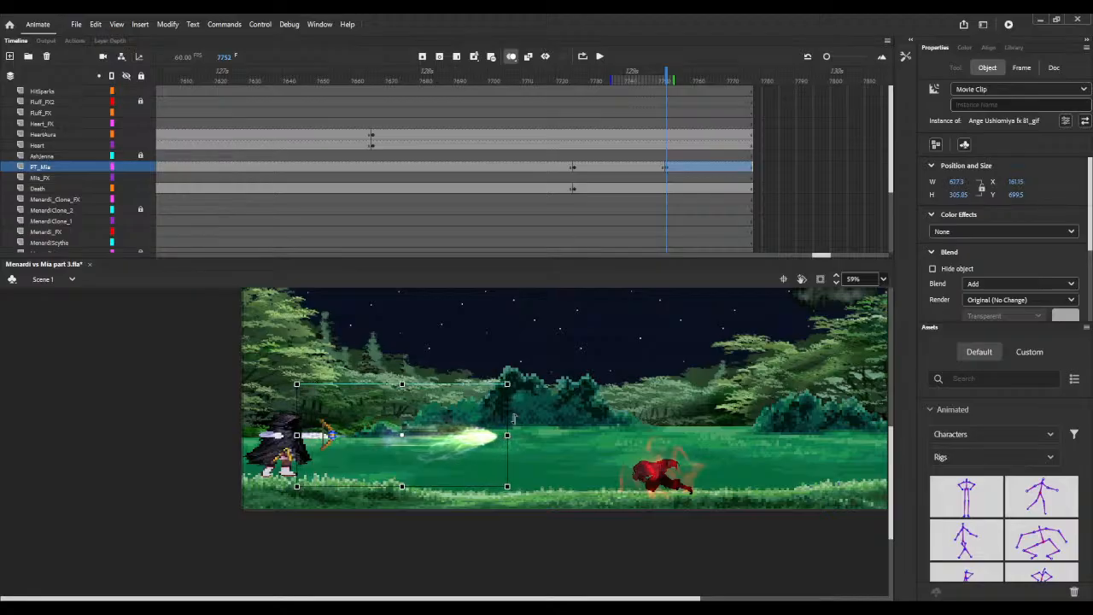
pyautogui.moveTo(533, 76); pyautogui.dragTo(687, 97)
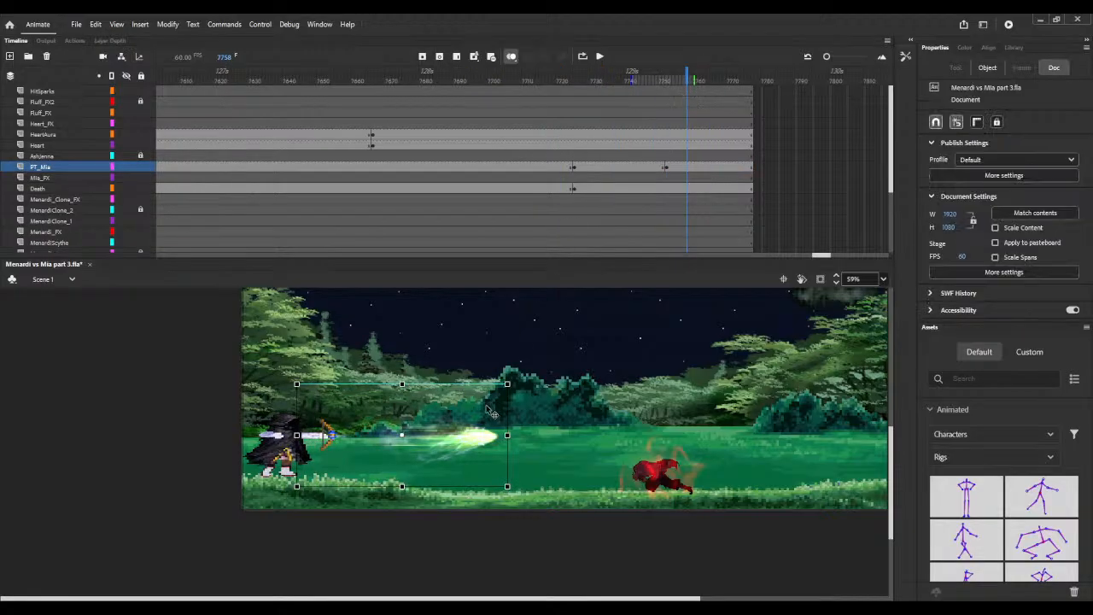
pyautogui.moveTo(484, 416); pyautogui.dragTo(603, 445)
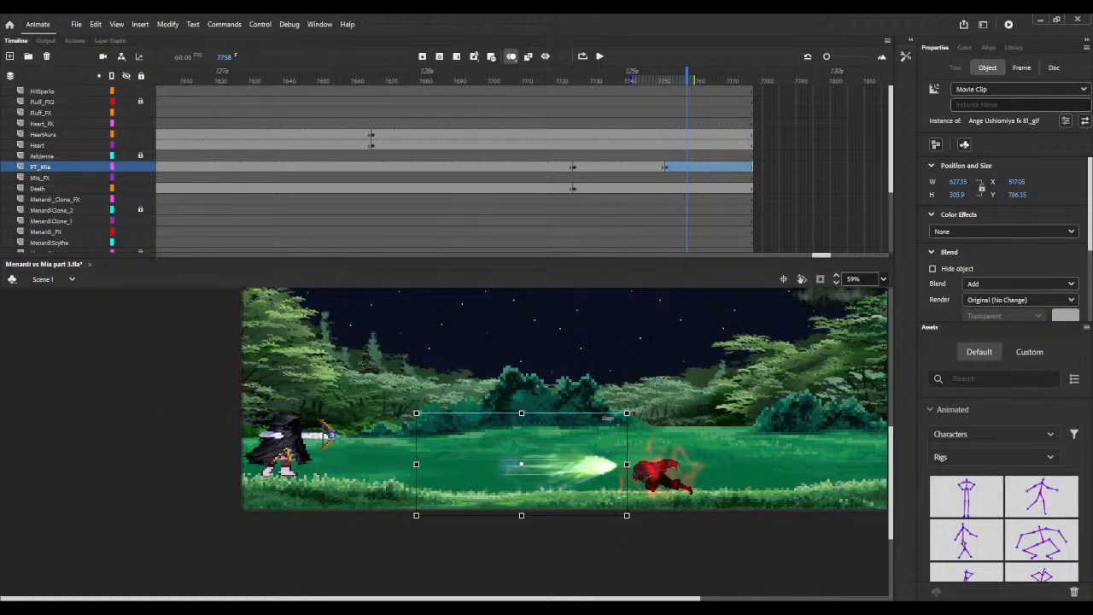
# Step: Create a classic tween between the two PT_Mia arrow keyframes with Quad Ease-In-Out easing, preview it and turn off onion skinning
pyautogui.click(624, 169)
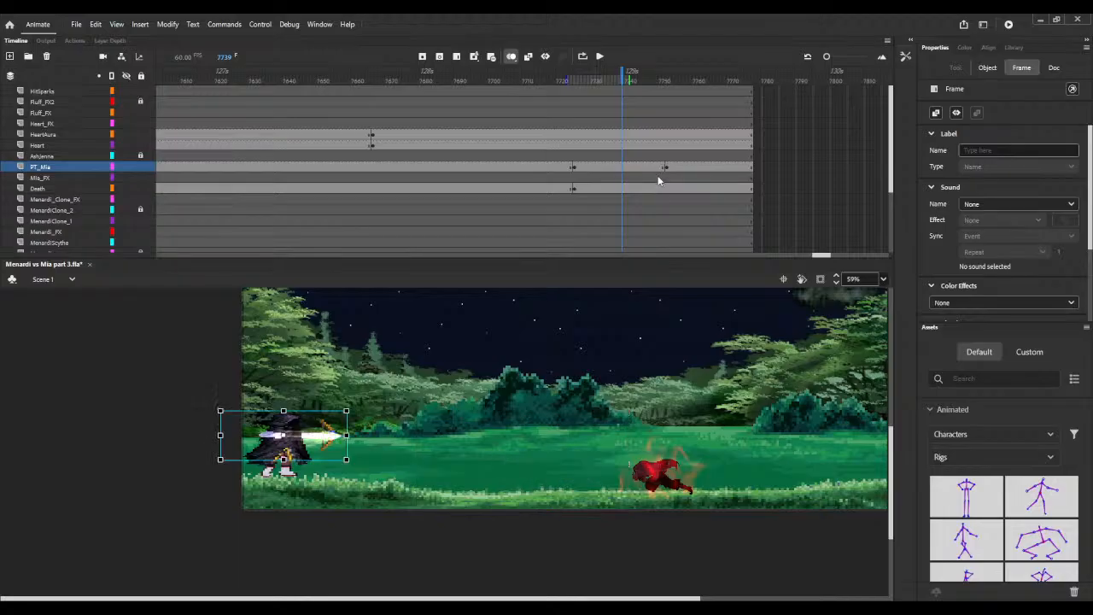
pyautogui.press('F3')
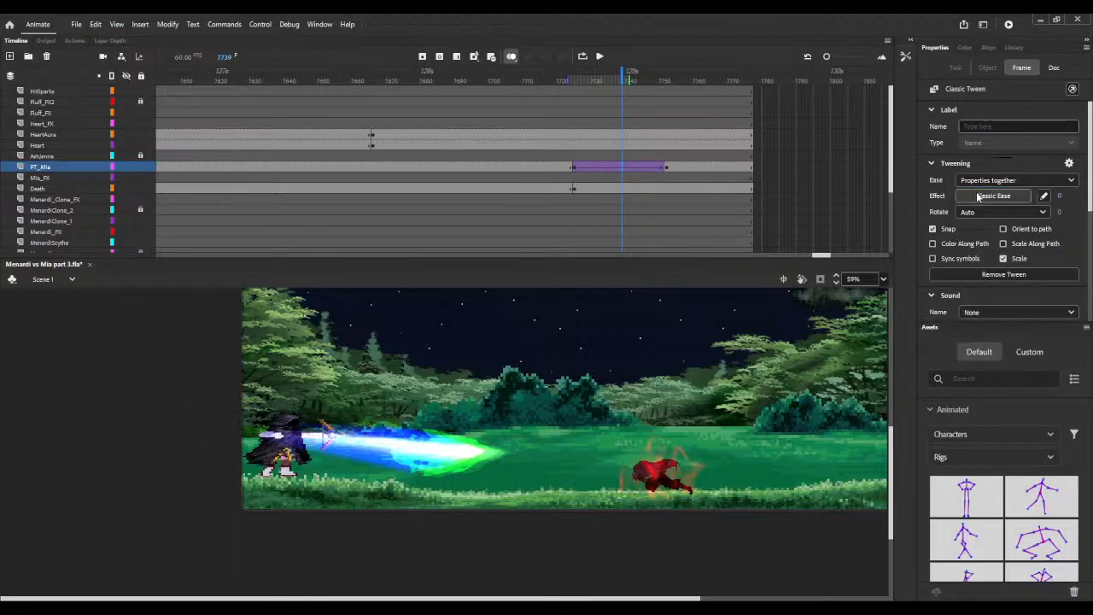
pyautogui.doubleClick(793, 213)
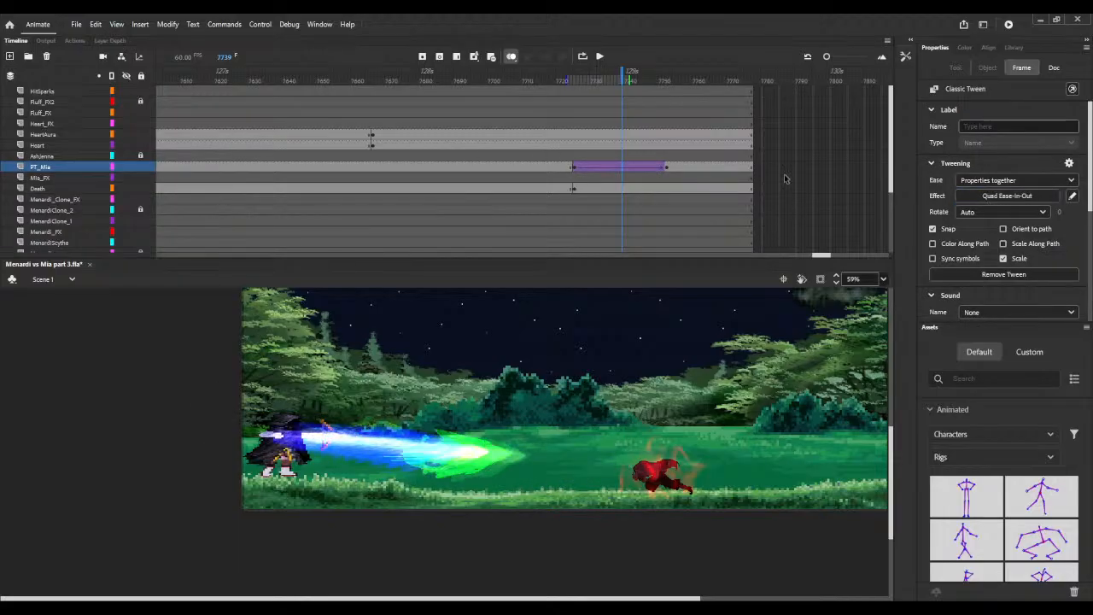
pyautogui.moveTo(365, 82); pyautogui.dragTo(675, 113)
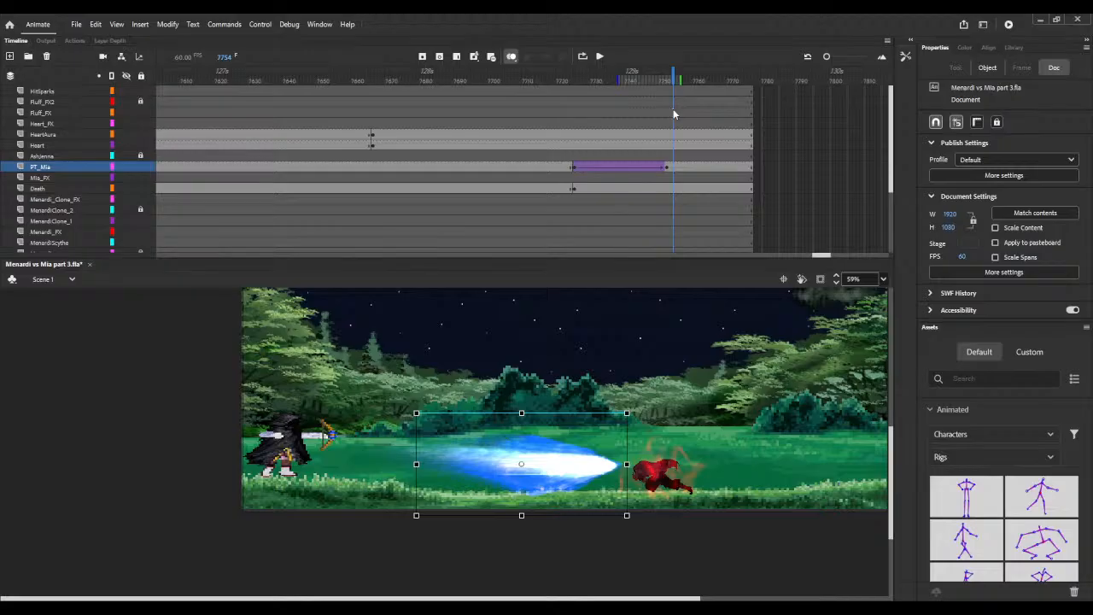
pyautogui.click(511, 57)
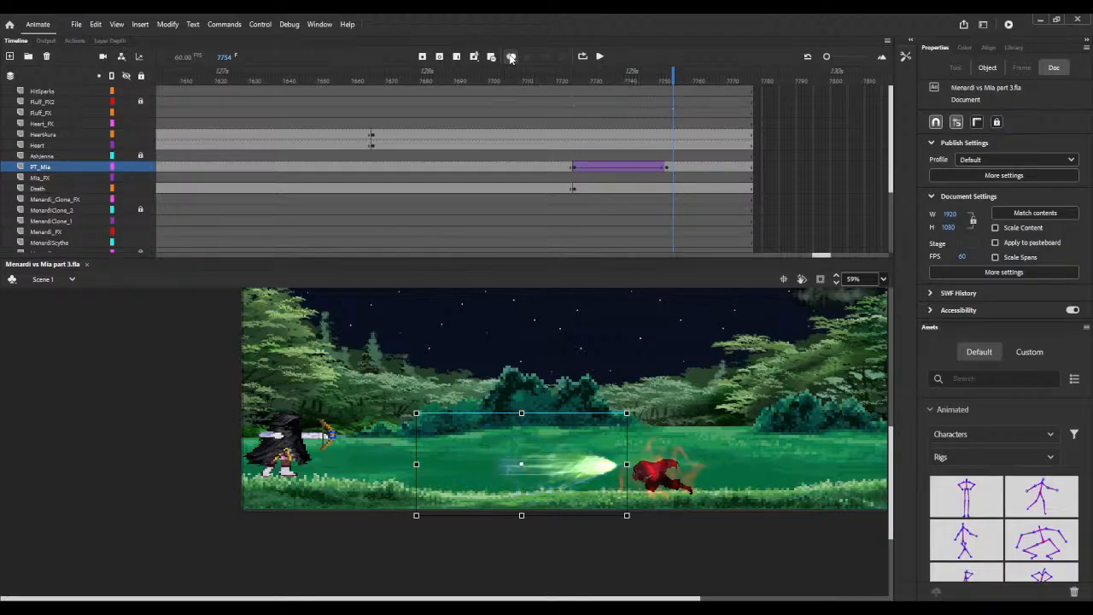
# Step: Show the Camera layer and insert frames on it so it extends to the end of the other layers at about frame 7776
pyautogui.click(836, 276)
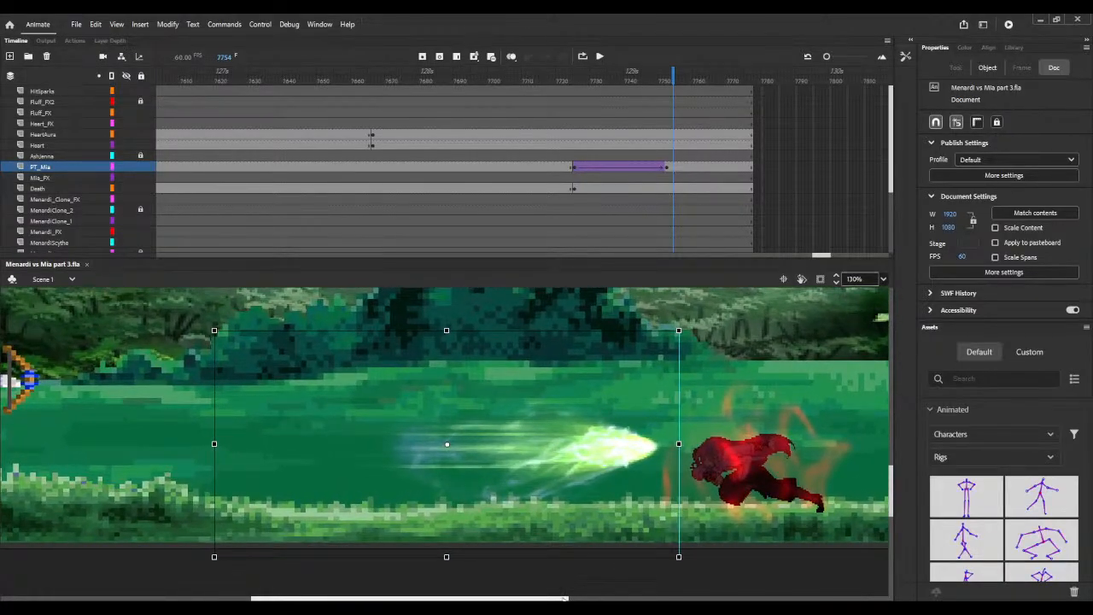
pyautogui.moveTo(564, 598); pyautogui.dragTo(606, 598)
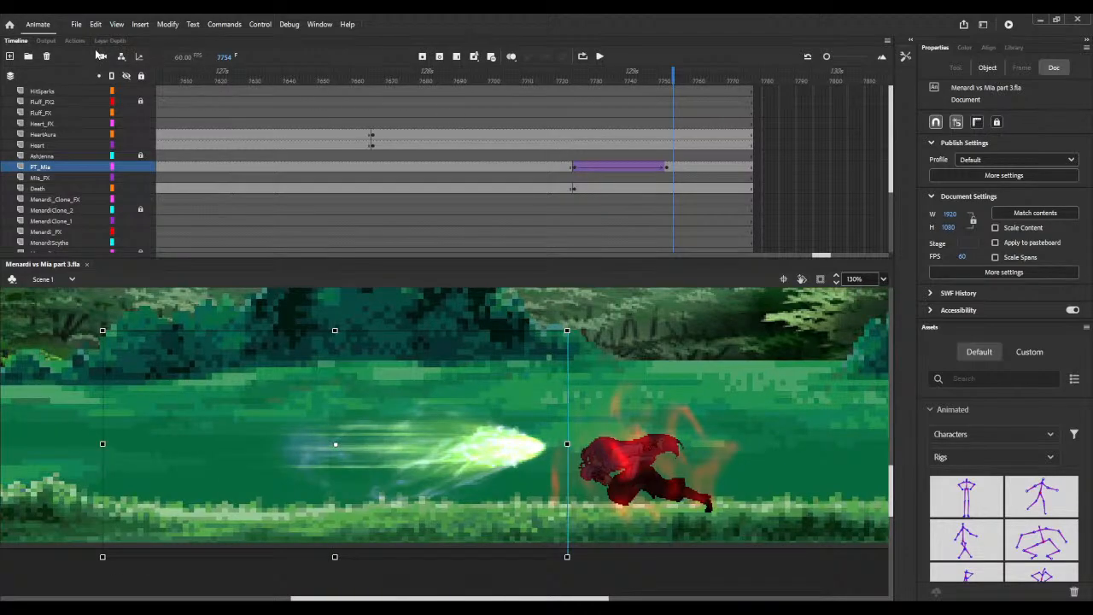
pyautogui.click(102, 55)
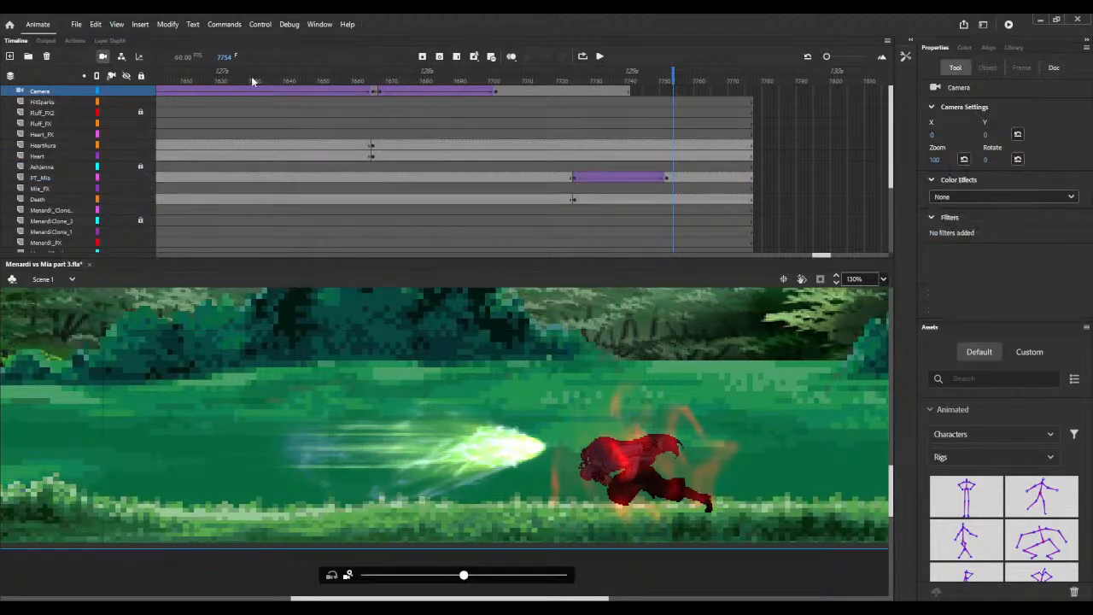
pyautogui.click(628, 94)
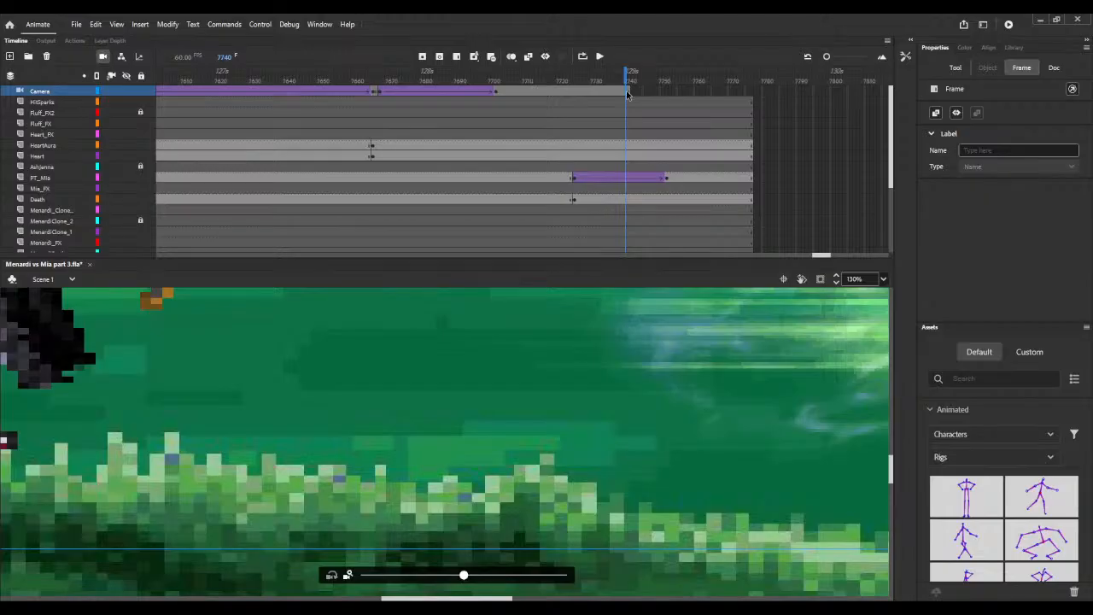
pyautogui.press('F5')
pyautogui.press('F5')
pyautogui.press('F5')
pyautogui.press('F5')
pyautogui.press('F5')
pyautogui.press('F5')
pyautogui.press('F5')
pyautogui.press('F5')
pyautogui.press('F5')
pyautogui.press('F5')
pyautogui.press('F5')
pyautogui.press('F5')
pyautogui.press('F5')
pyautogui.press('F5')
pyautogui.press('F5')
pyautogui.press('F5')
pyautogui.press('F5')
pyautogui.press('F5')
pyautogui.press('F5')
pyautogui.press('F5')
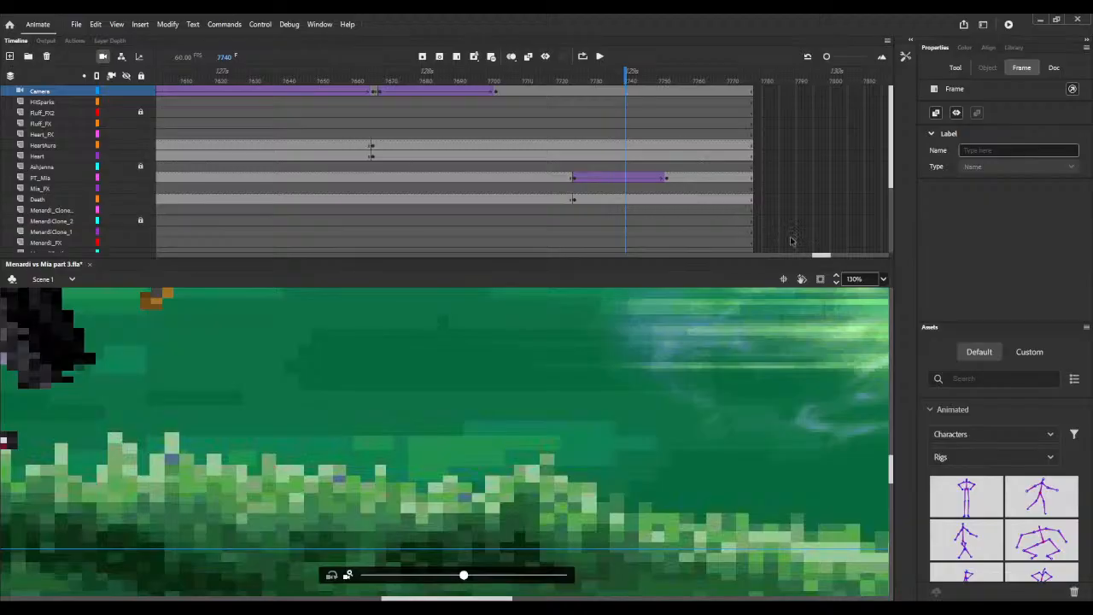
# Step: Insert a Camera keyframe at frame 7738, where the arrow is flying away from the archer
pyautogui.click(834, 282)
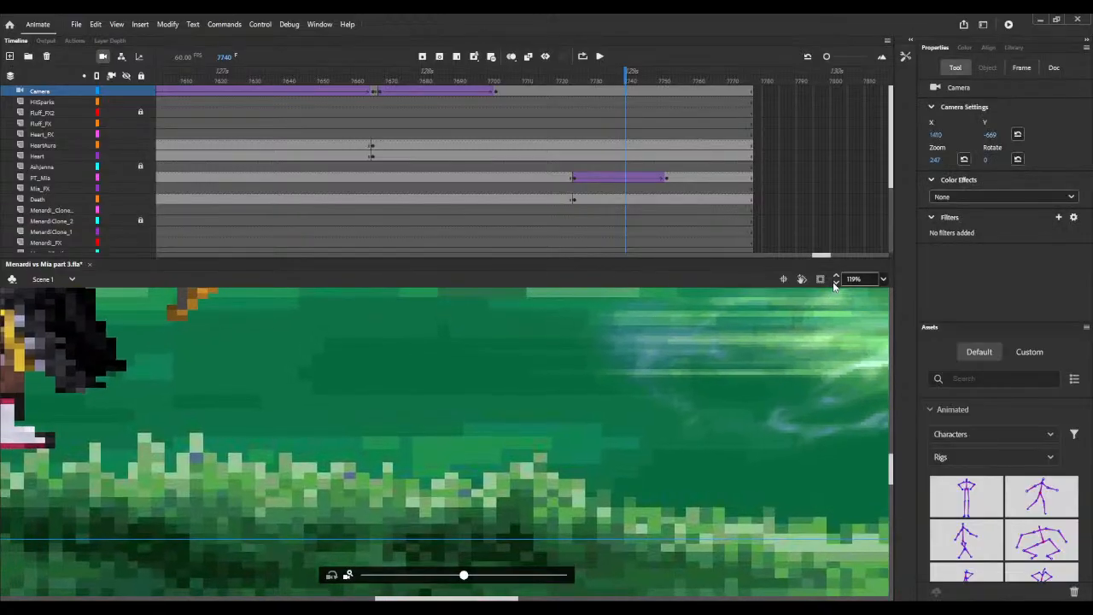
pyautogui.moveTo(834, 283); pyautogui.dragTo(834, 282)
pyautogui.moveTo(405, 76); pyautogui.dragTo(620, 84)
pyautogui.click(620, 100)
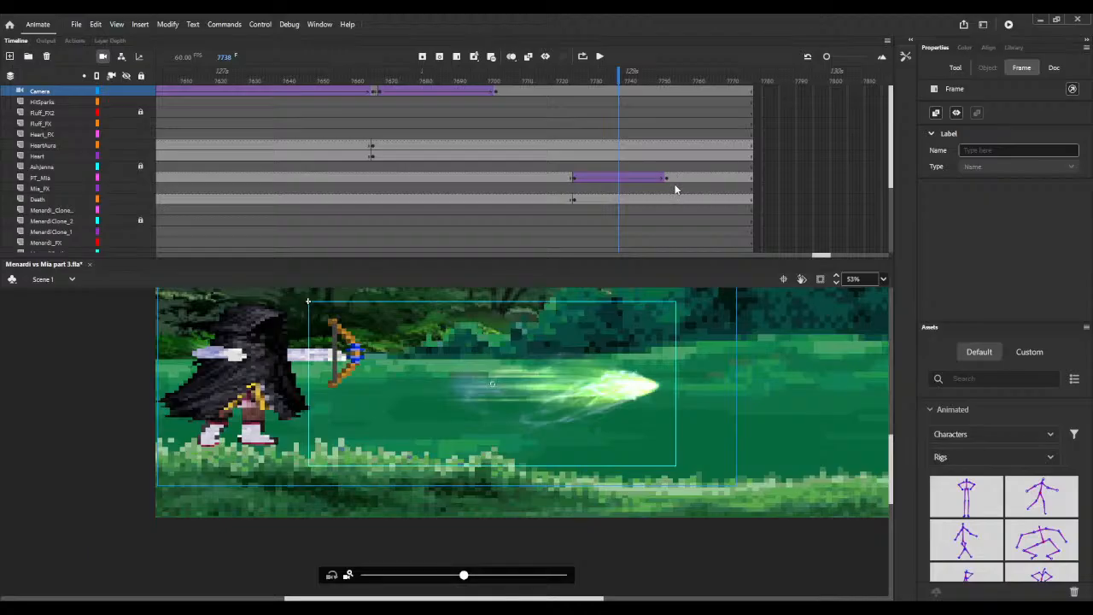
# Step: Insert a Camera keyframe at frame 7752 and set the camera's X to about -175 to frame the arrow and red fighter
pyautogui.click(639, 75)
pyautogui.moveTo(639, 75); pyautogui.dragTo(713, 77)
pyautogui.click(651, 275)
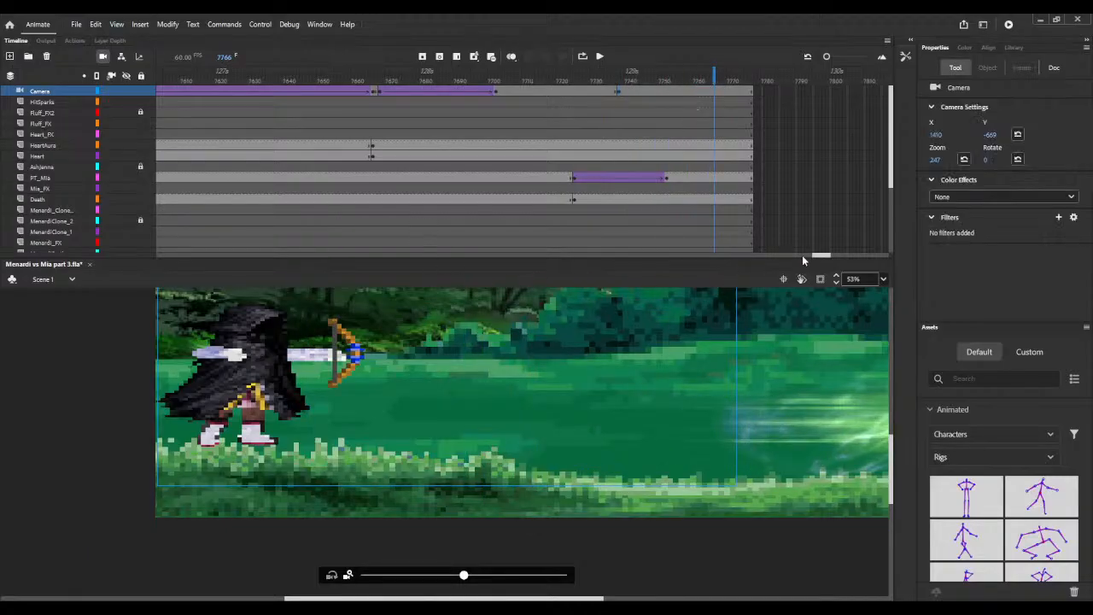
pyautogui.moveTo(816, 258); pyautogui.dragTo(816, 255)
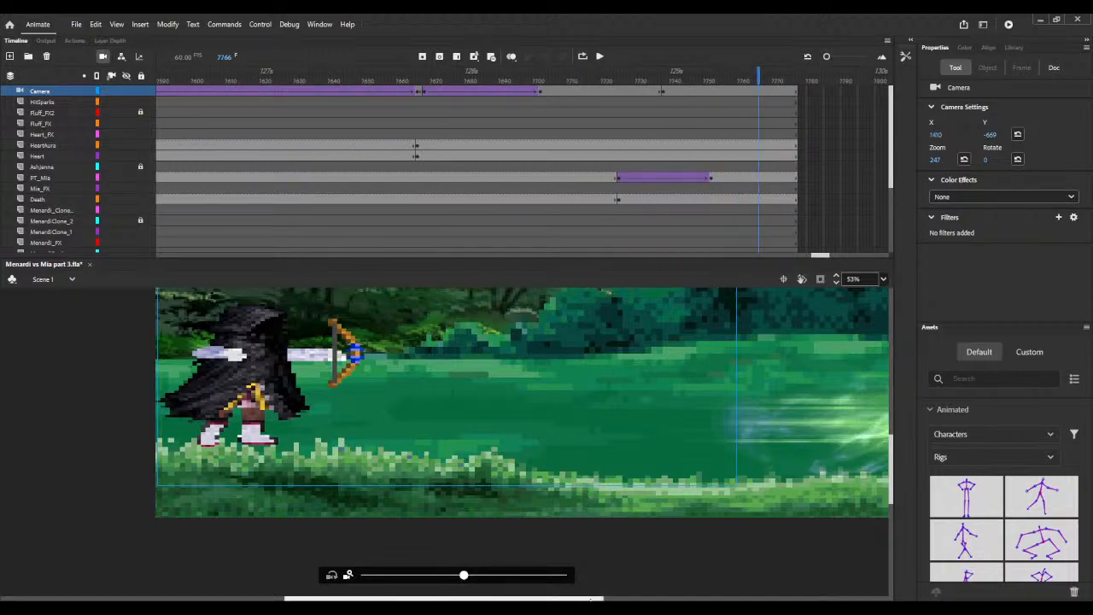
pyautogui.moveTo(597, 598); pyautogui.dragTo(764, 599)
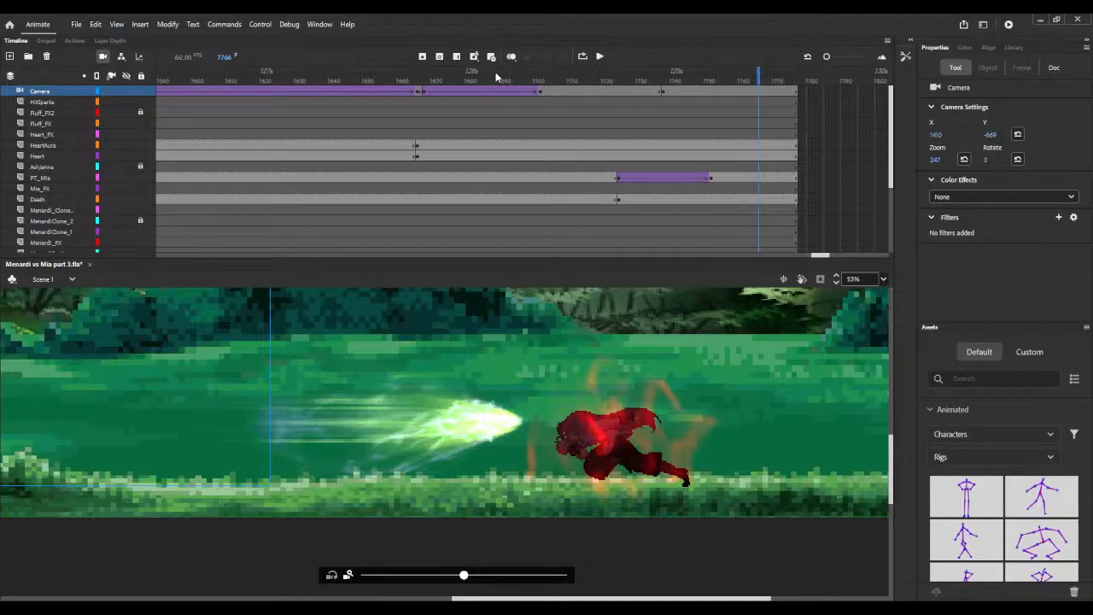
pyautogui.moveTo(495, 77); pyautogui.dragTo(712, 88)
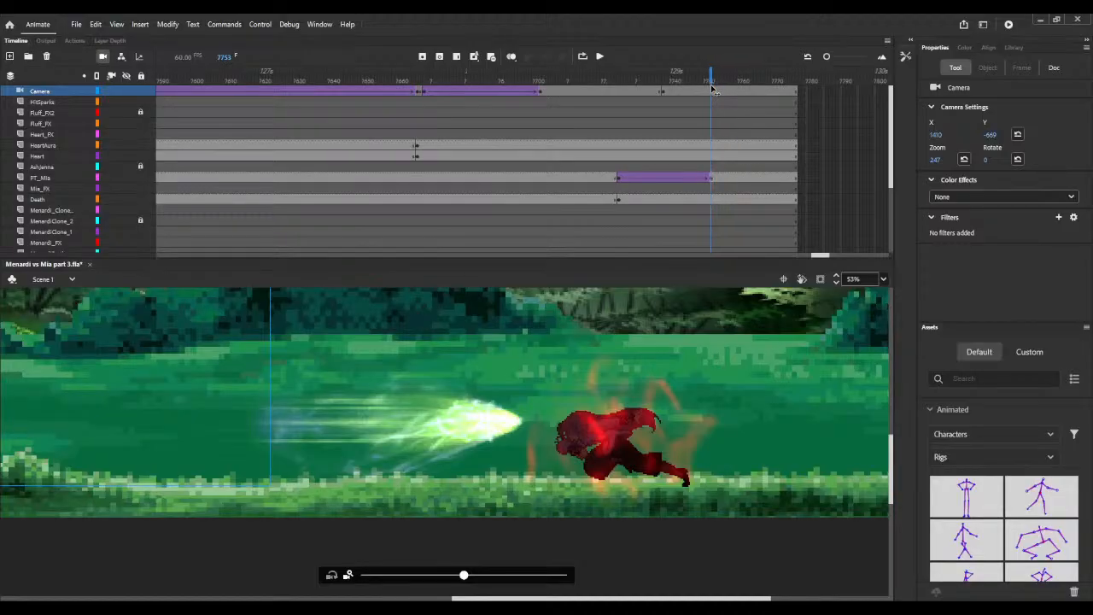
pyautogui.click(713, 95)
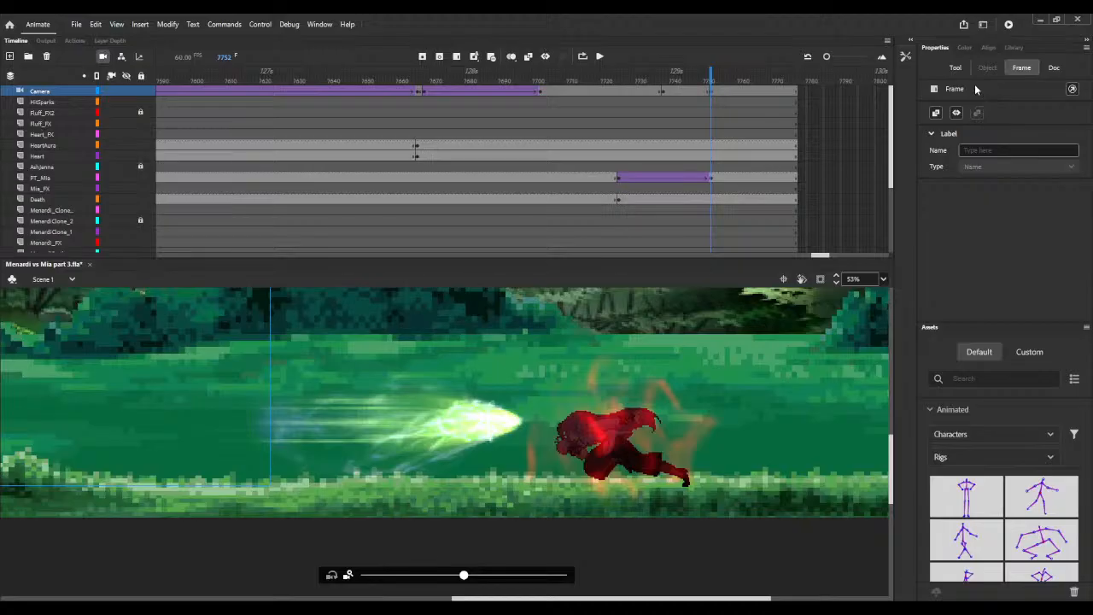
pyautogui.click(951, 69)
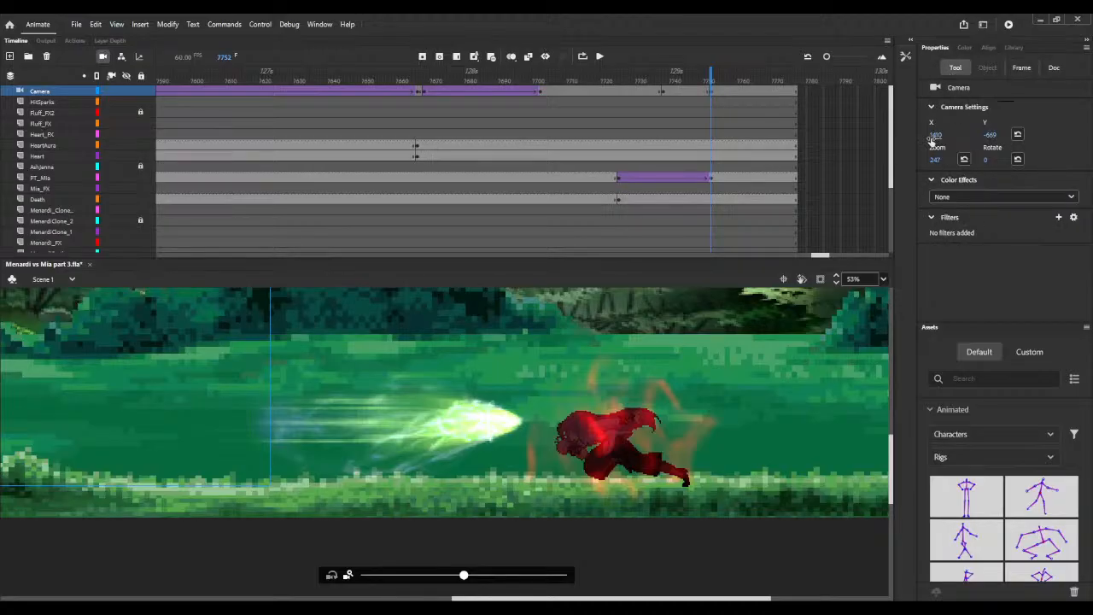
pyautogui.moveTo(932, 135); pyautogui.dragTo(393, 131)
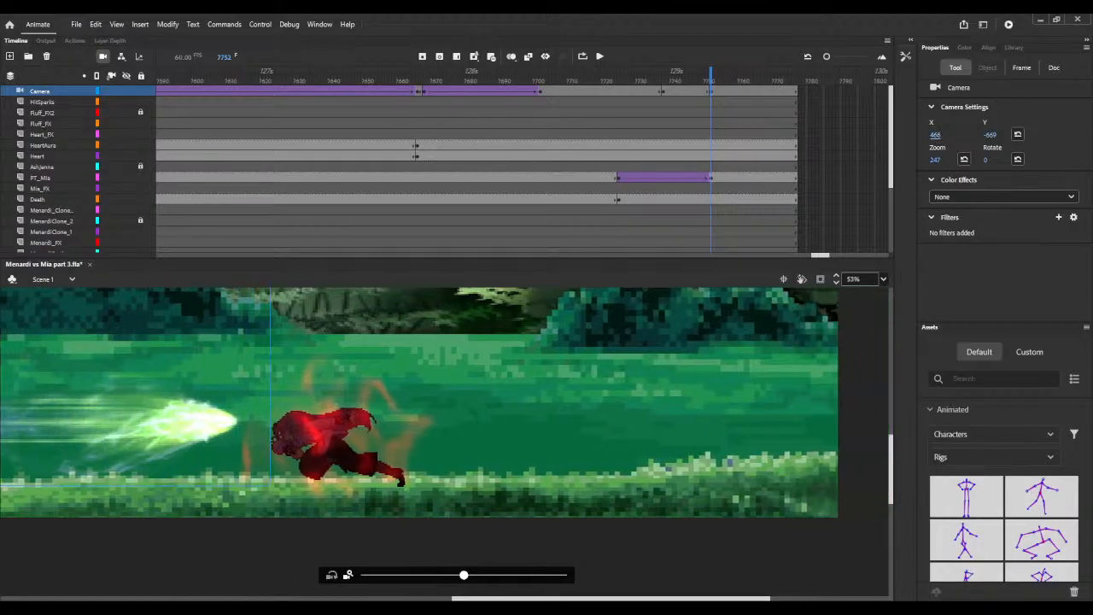
pyautogui.moveTo(602, 599); pyautogui.dragTo(486, 598)
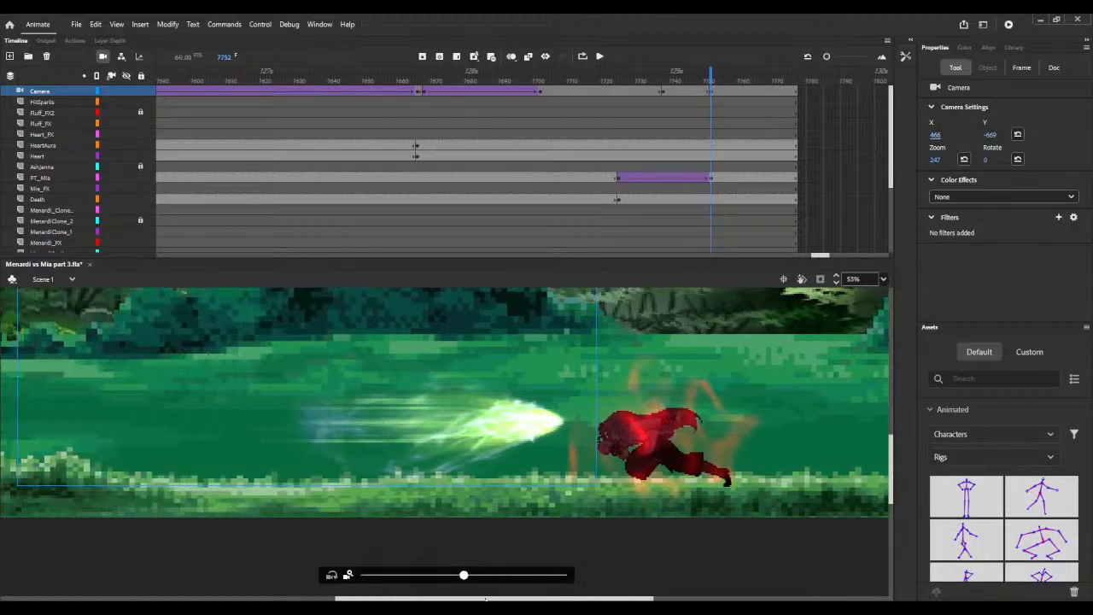
pyautogui.moveTo(937, 137); pyautogui.dragTo(561, 125)
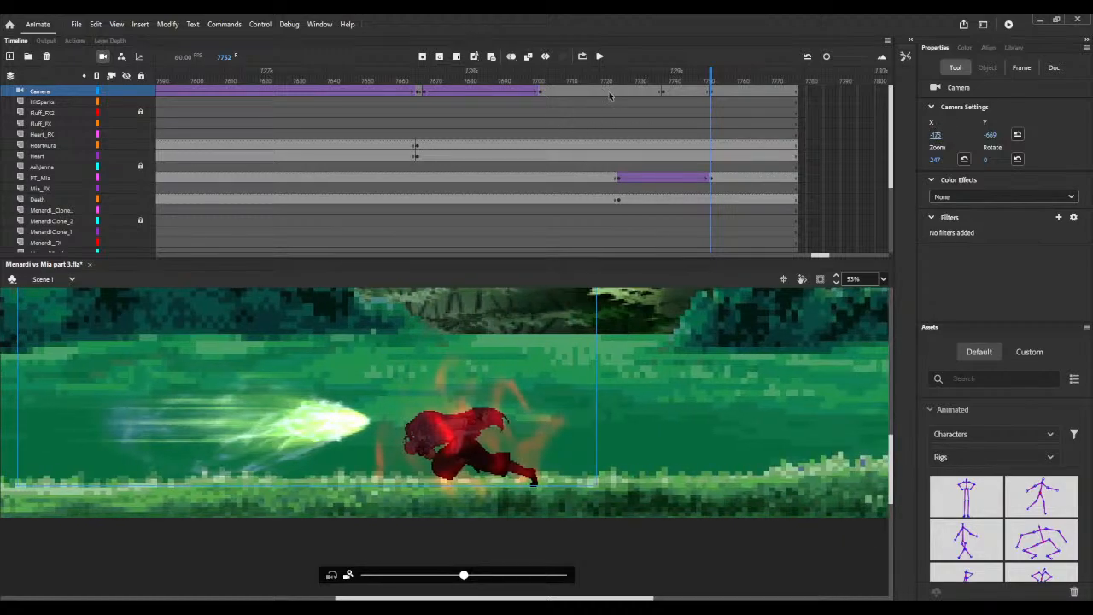
# Step: Create a classic tween between the Camera keyframes at 7738 and 7752 with Quad Ease-In-Out easing and preview the pan
pyautogui.click(680, 90)
pyautogui.click(700, 101)
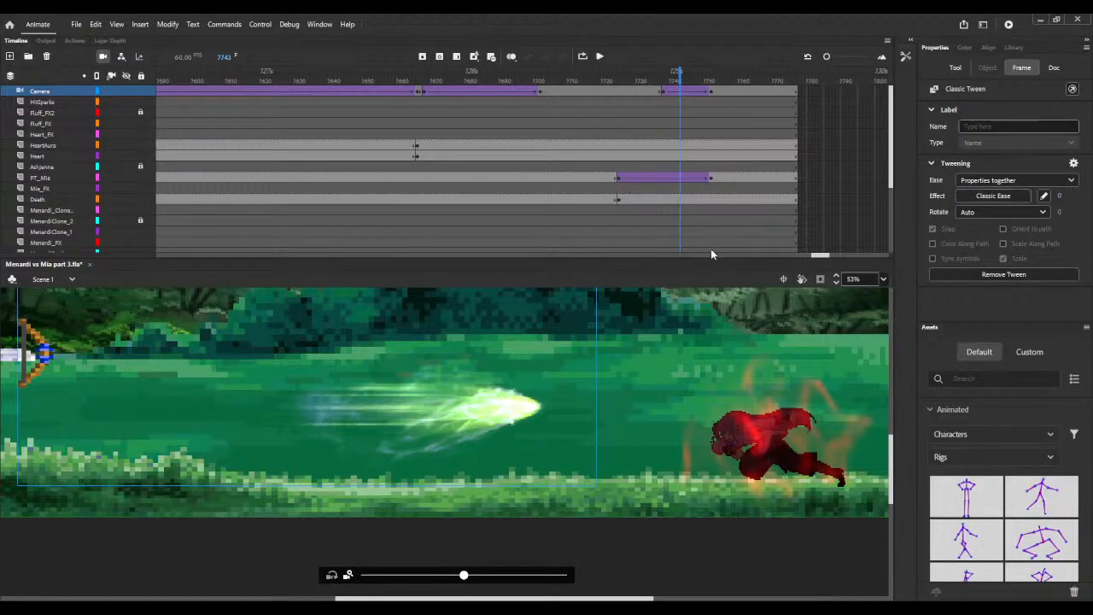
pyautogui.doubleClick(801, 218)
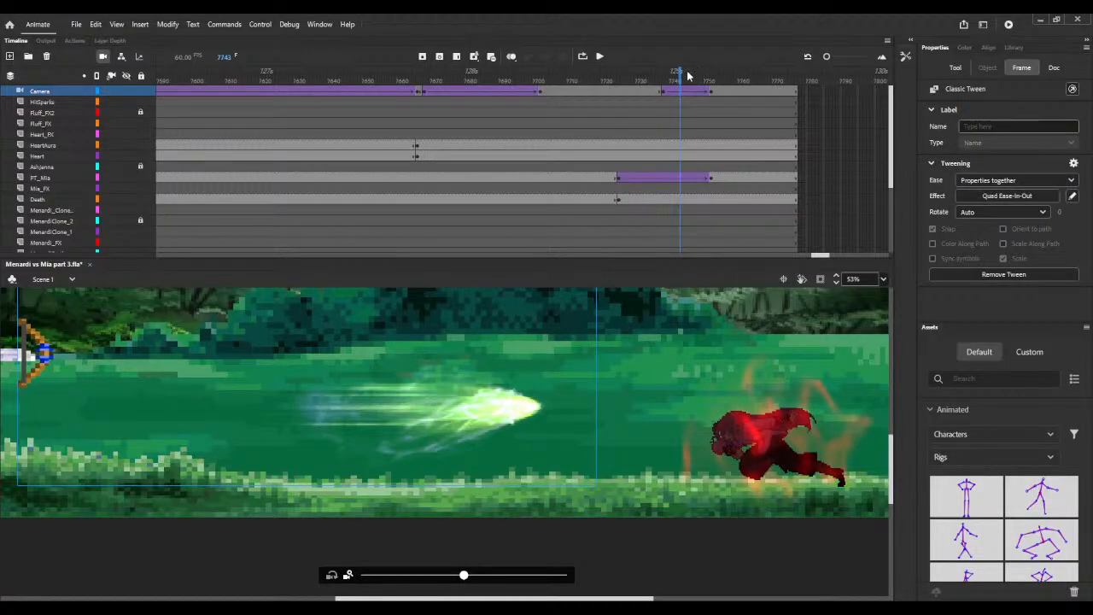
pyautogui.moveTo(520, 83); pyautogui.dragTo(684, 88)
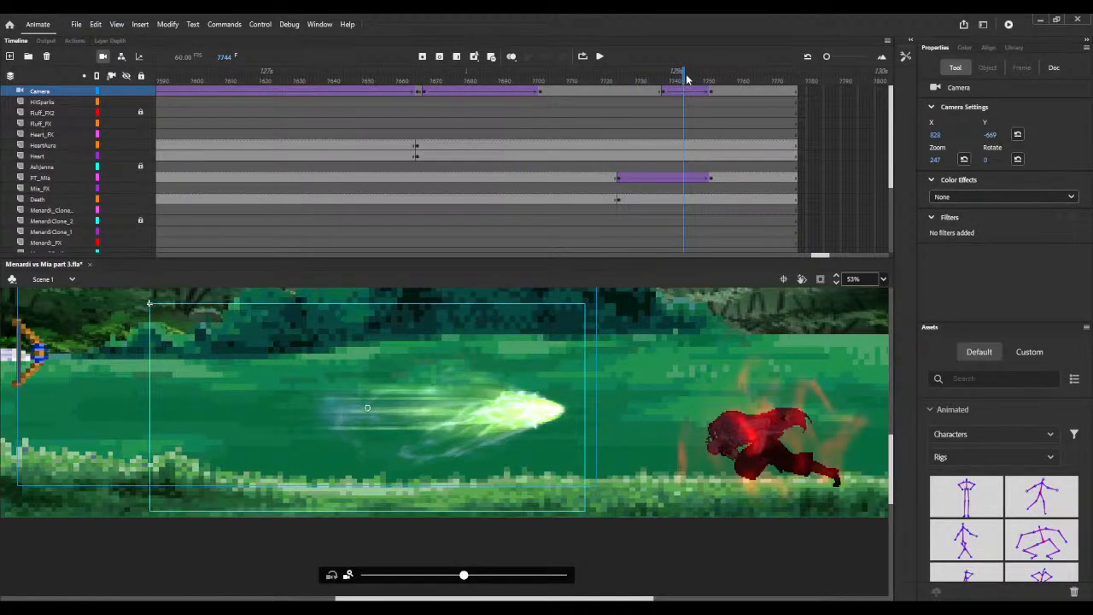
# Step: Insert frames across all layers from frame 7744 on, stretching the arrow and camera tweens to end at about frame 7777
pyautogui.press('F5')
pyautogui.press('F5')
pyautogui.press('F5')
pyautogui.press('F5')
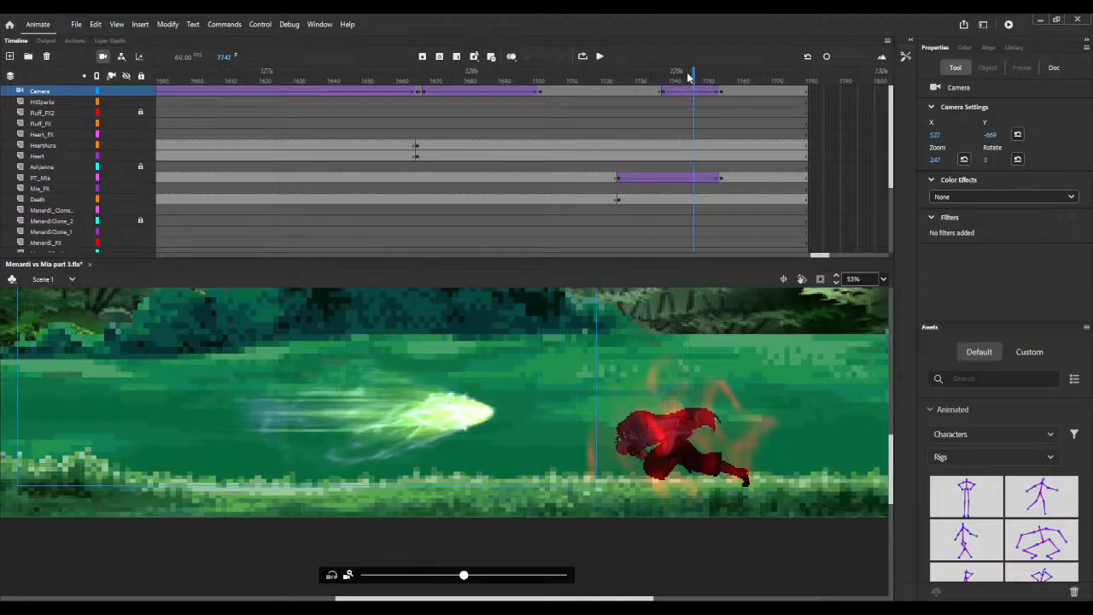
pyautogui.press('F5')
pyautogui.press('F5')
pyautogui.press('F5')
pyautogui.press('F5')
pyautogui.press('F5')
pyautogui.press('F5')
pyautogui.press('F5')
pyautogui.press('F5')
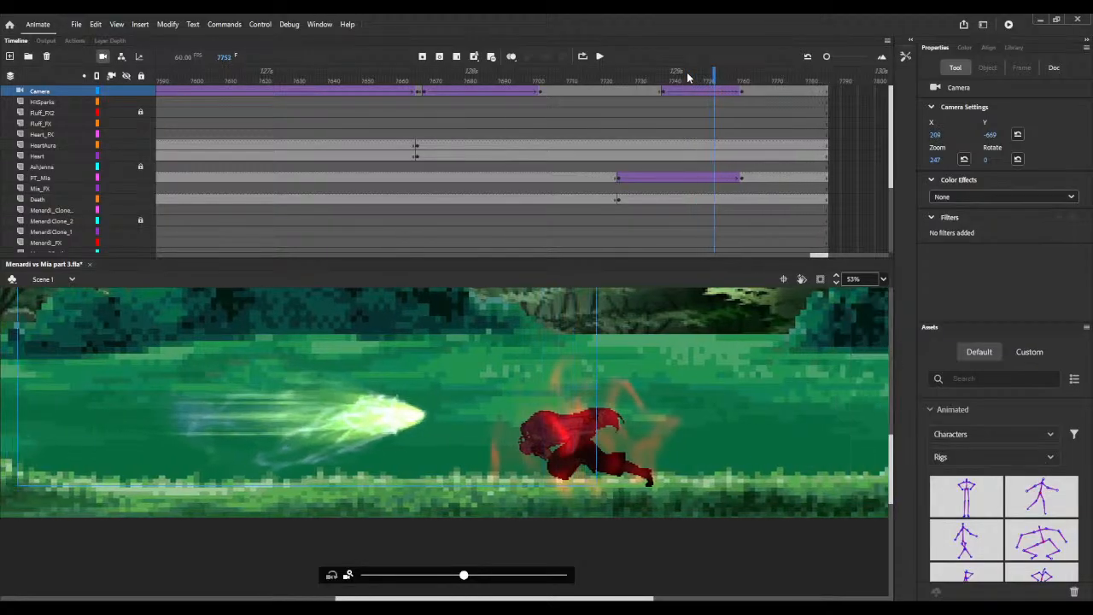
pyautogui.press('F5')
pyautogui.press('F5')
pyautogui.press('F5')
pyautogui.press('F5')
pyautogui.press('F5')
pyautogui.press('F5')
pyautogui.press('F5')
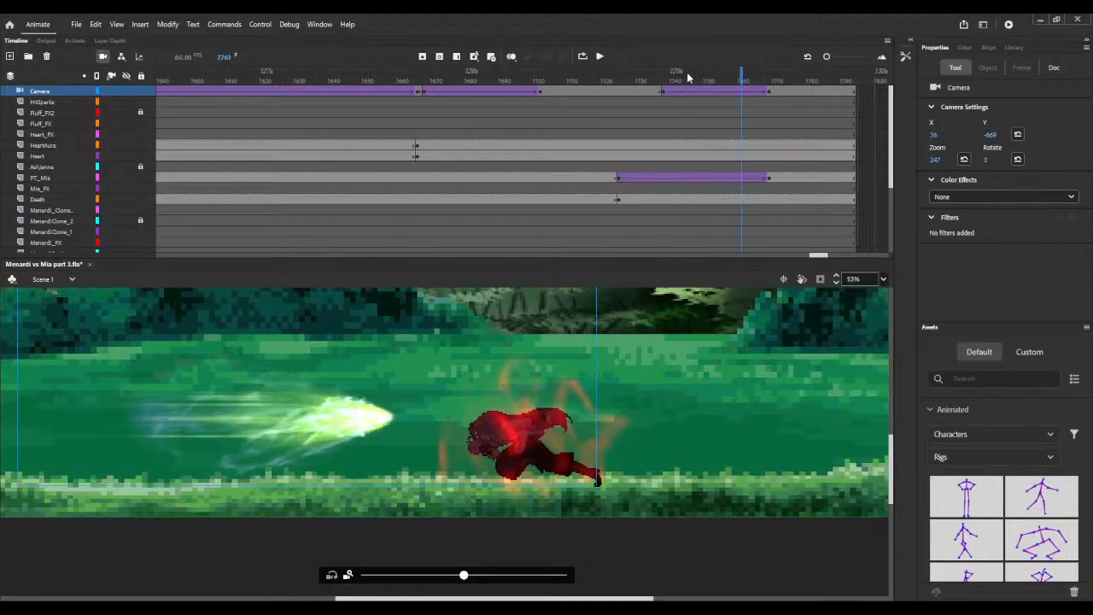
pyautogui.press('F5')
pyautogui.press('F5')
pyautogui.press('F5')
pyautogui.press('F5')
pyautogui.press('F5')
pyautogui.press('F5')
pyautogui.press('F5')
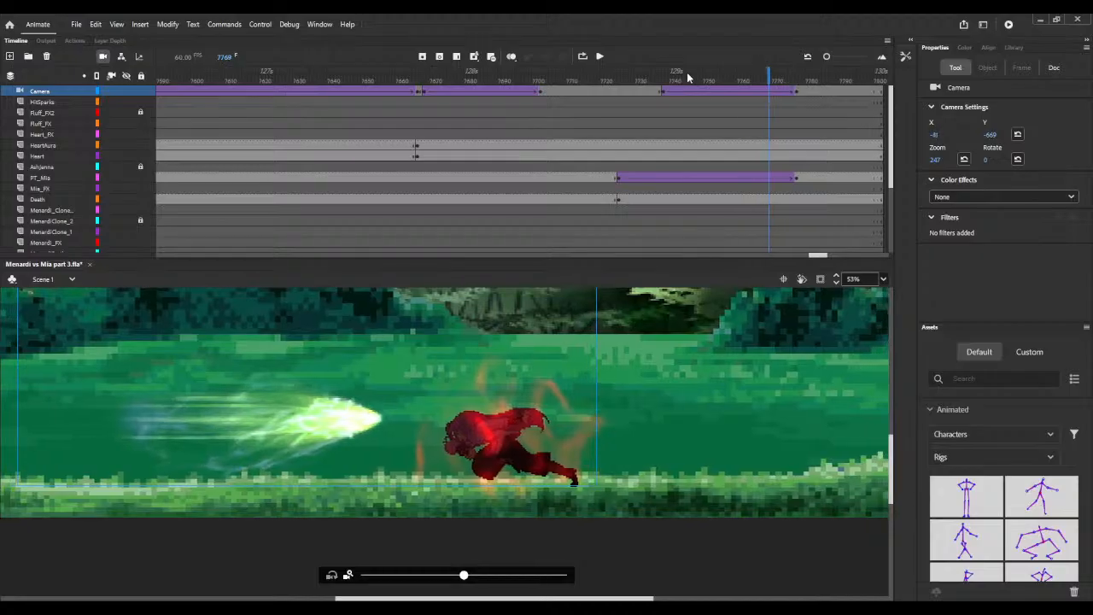
# Step: Insert more frames across all layers within the arrow and camera tweens until both tweens end at frame 7794
pyautogui.press('F5')
pyautogui.press('F5')
pyautogui.press('F5')
pyautogui.press('F5')
pyautogui.press('F5')
pyautogui.press('F5')
pyautogui.press('F5')
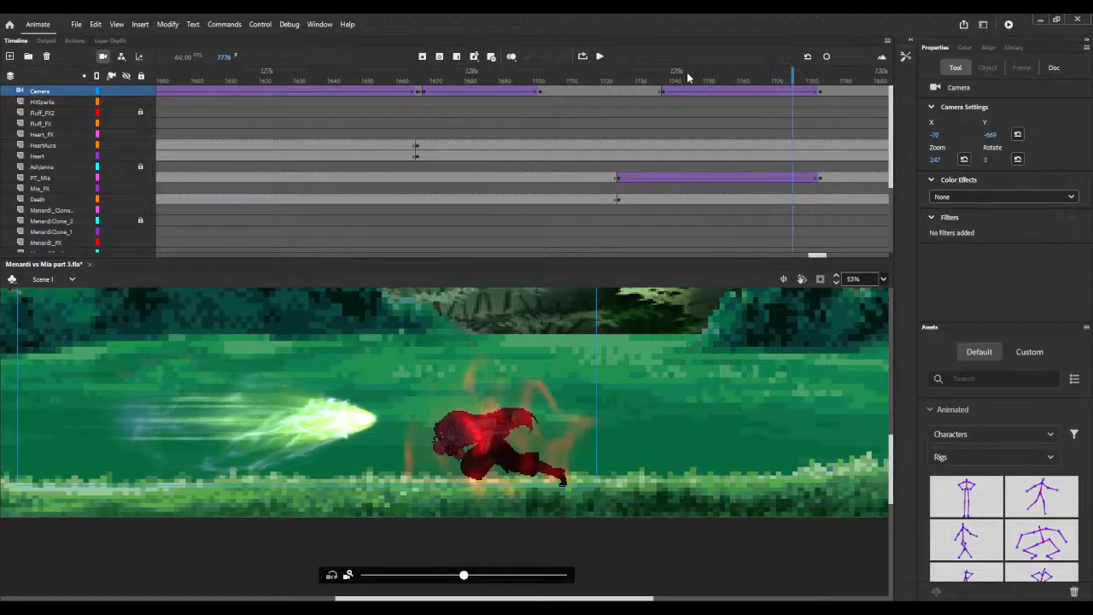
pyautogui.press('F5')
pyautogui.press('F5')
pyautogui.press('F5')
pyautogui.press('F5')
pyautogui.press('F5')
pyautogui.press('F5')
pyautogui.press('F5')
pyautogui.press('F5')
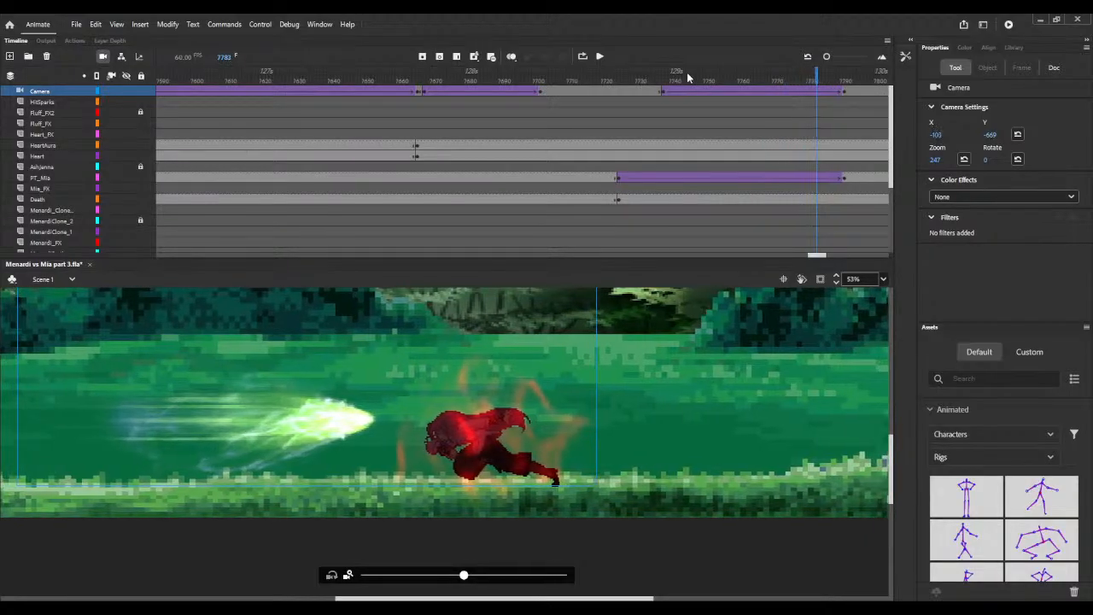
pyautogui.press('F5')
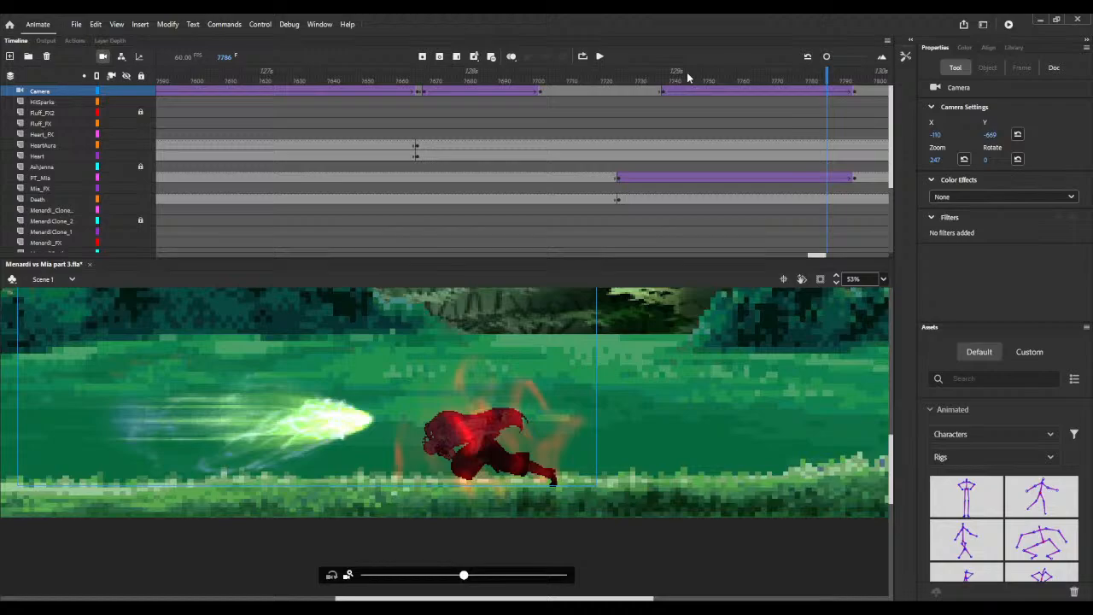
# Step: Insert blank keyframes at frame 7794 on the Death and Heart layers, clearing the red fighter's sprite from there on
pyautogui.click(1014, 48)
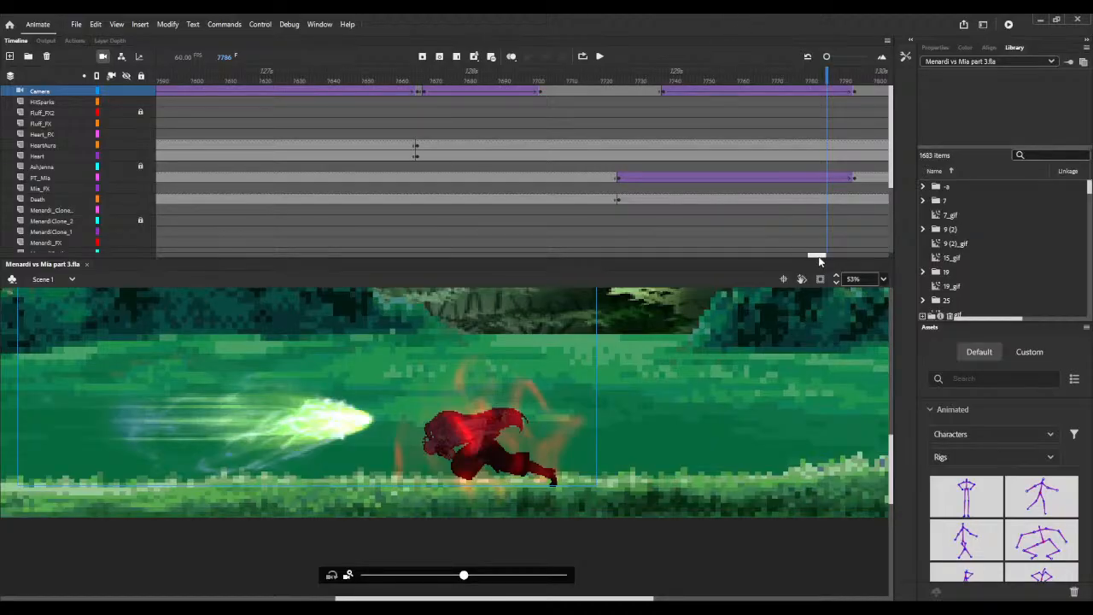
pyautogui.moveTo(819, 257); pyautogui.dragTo(827, 256)
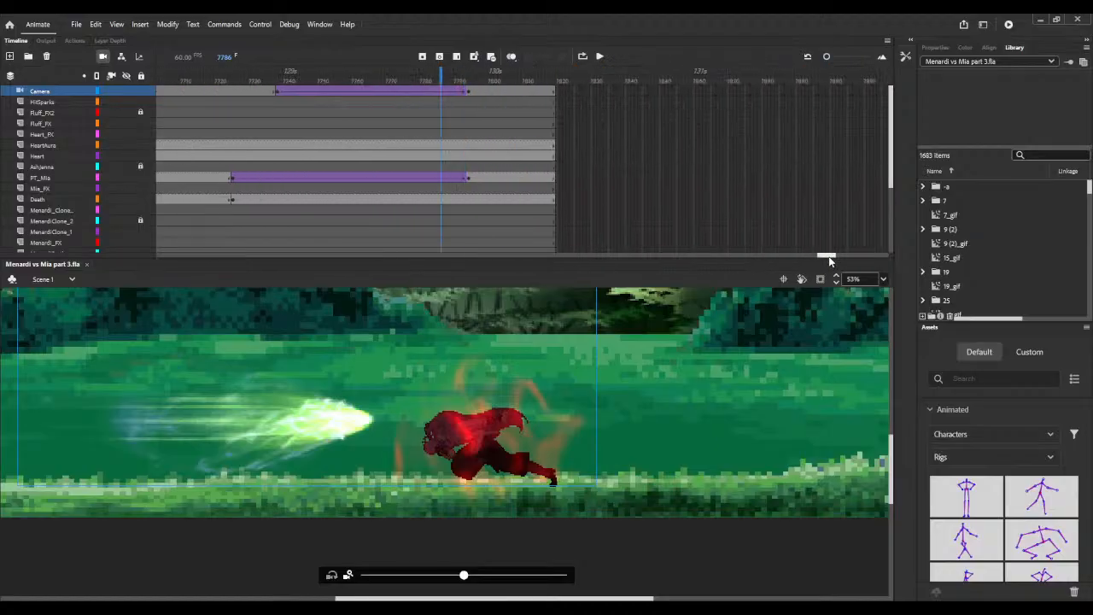
pyautogui.click(470, 158)
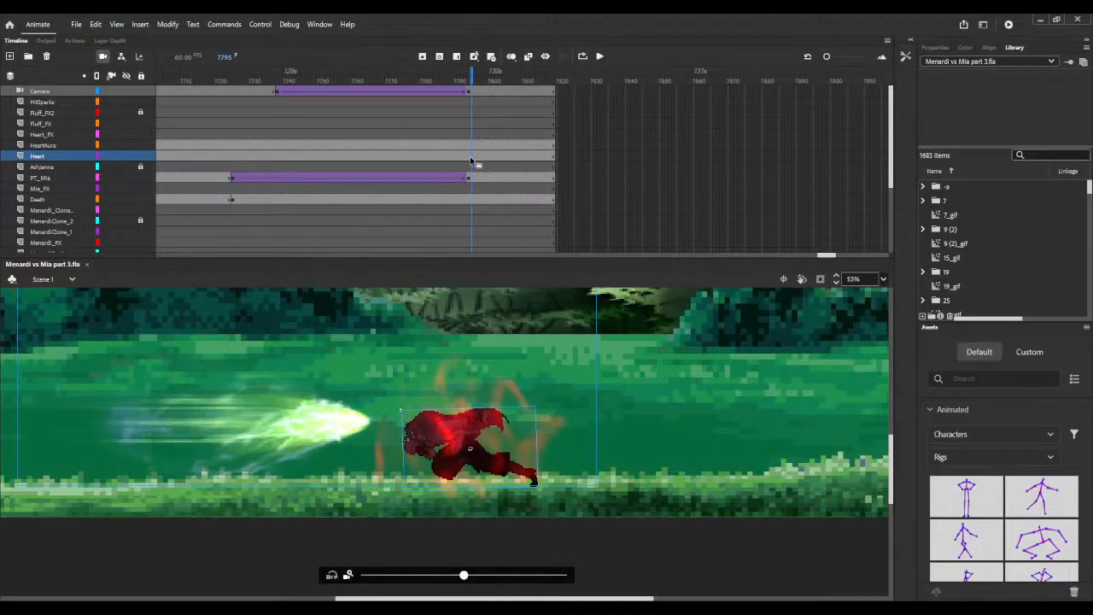
pyautogui.click(470, 200)
pyautogui.click(469, 205)
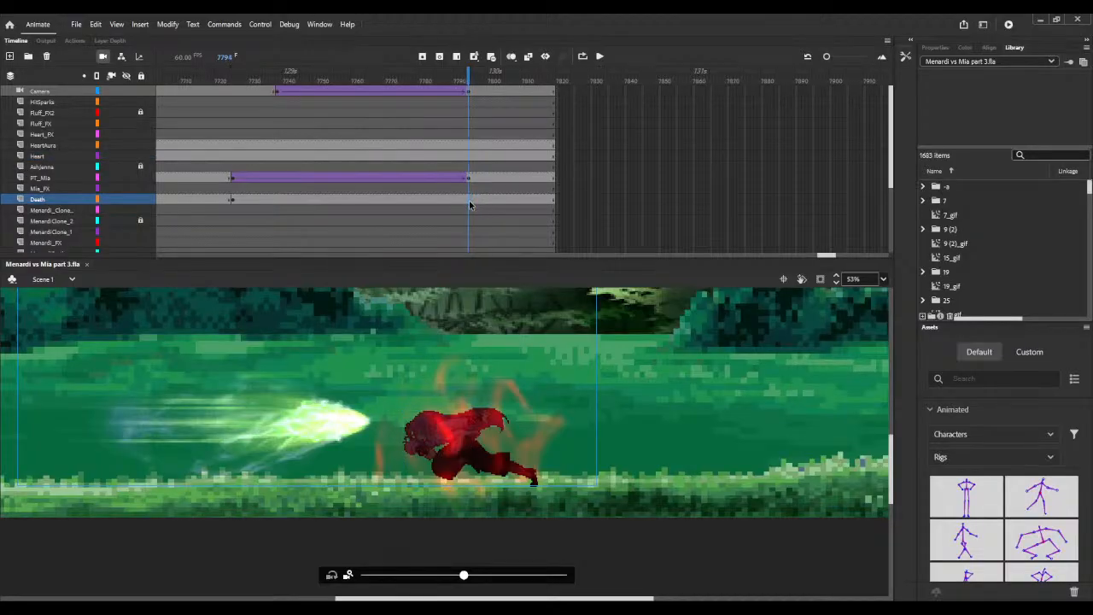
pyautogui.press('F7')
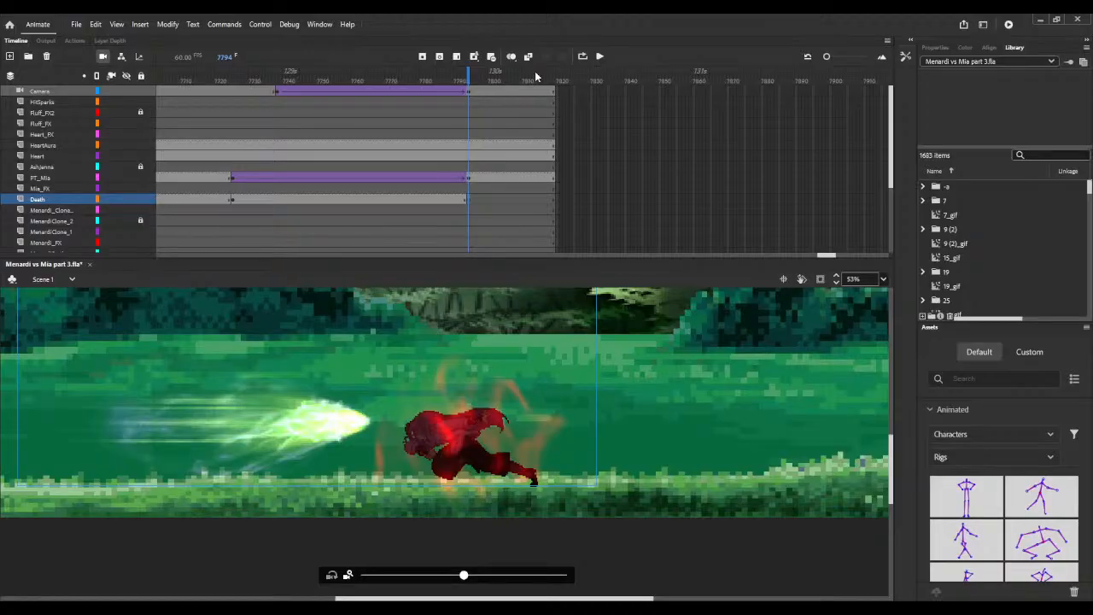
pyautogui.click(469, 160)
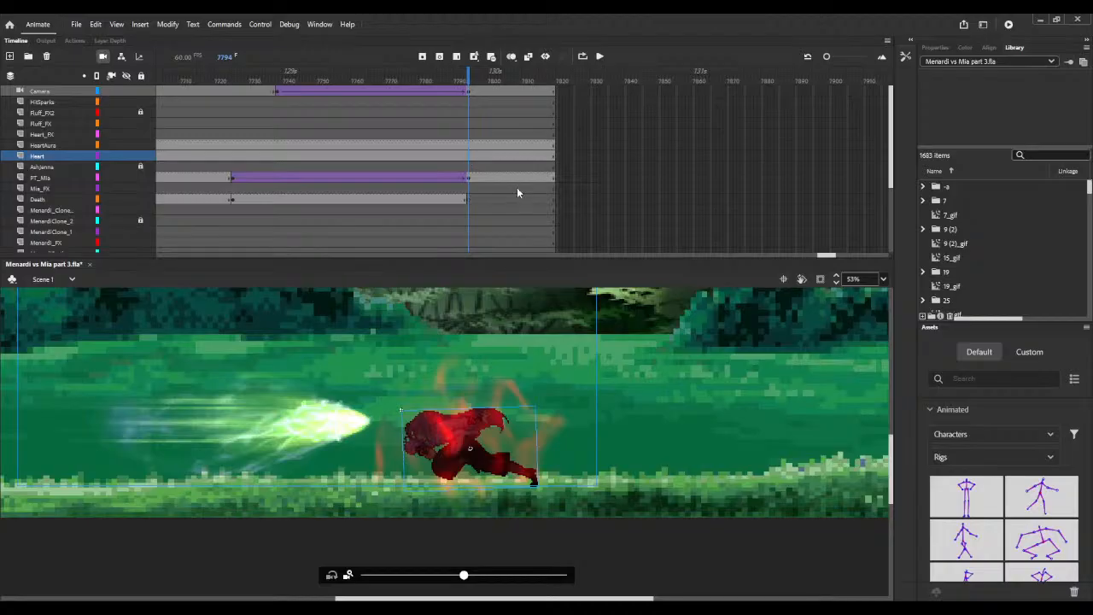
pyautogui.press('Delete')
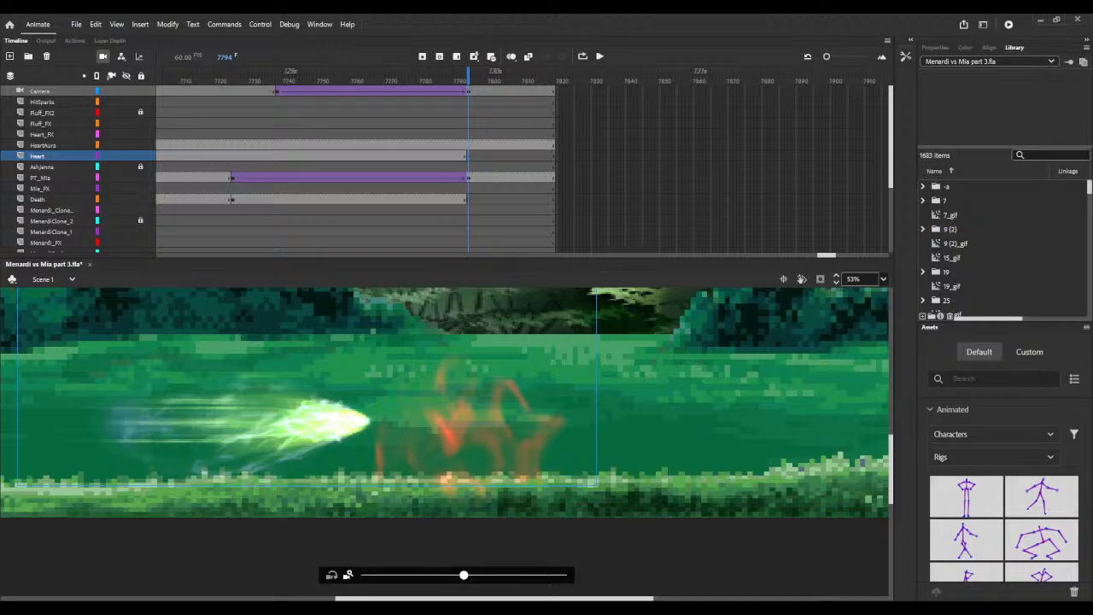
# Step: Find "launcher" in the library, add HeartLauncher.png to the Heart layer at frame 7794, and place it on the grass just beyond the red aura
pyautogui.click(1033, 155)
pyautogui.write('launcher')
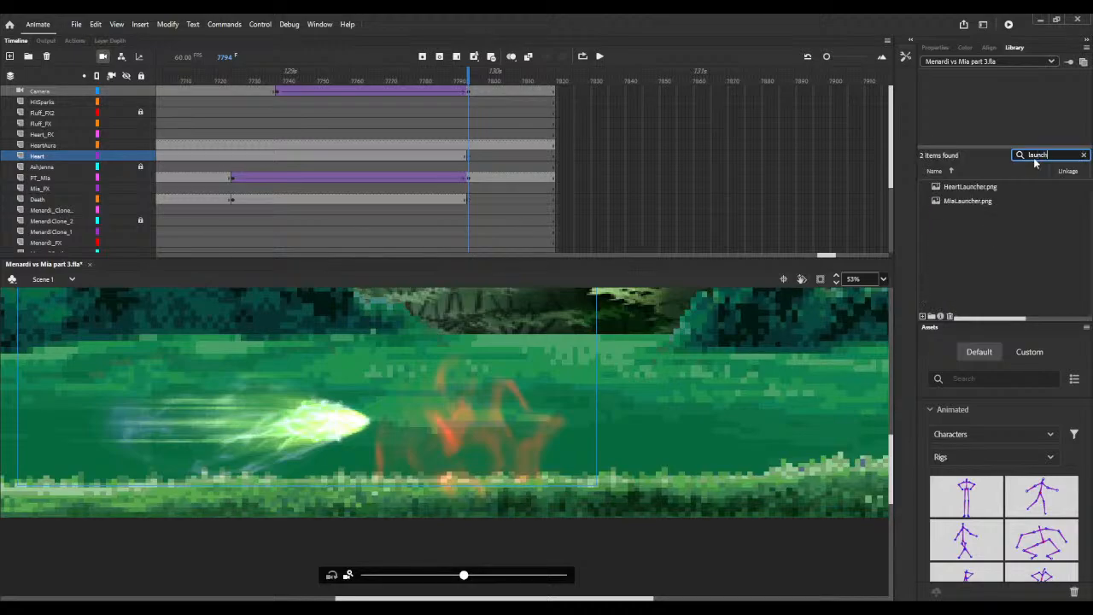
pyautogui.click(950, 189)
pyautogui.moveTo(949, 190); pyautogui.dragTo(678, 399)
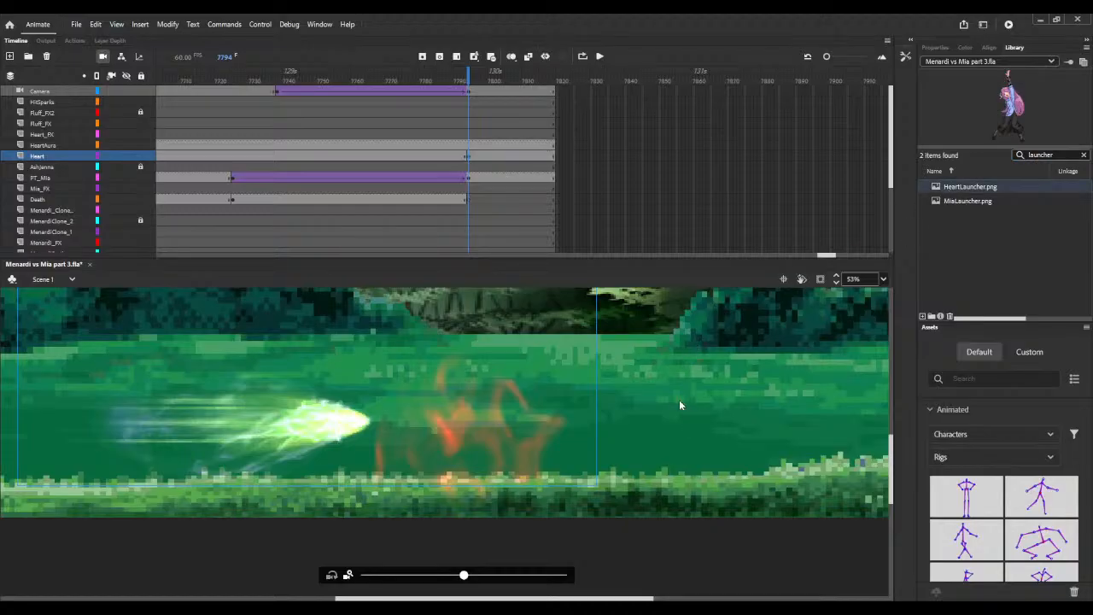
pyautogui.click(837, 283)
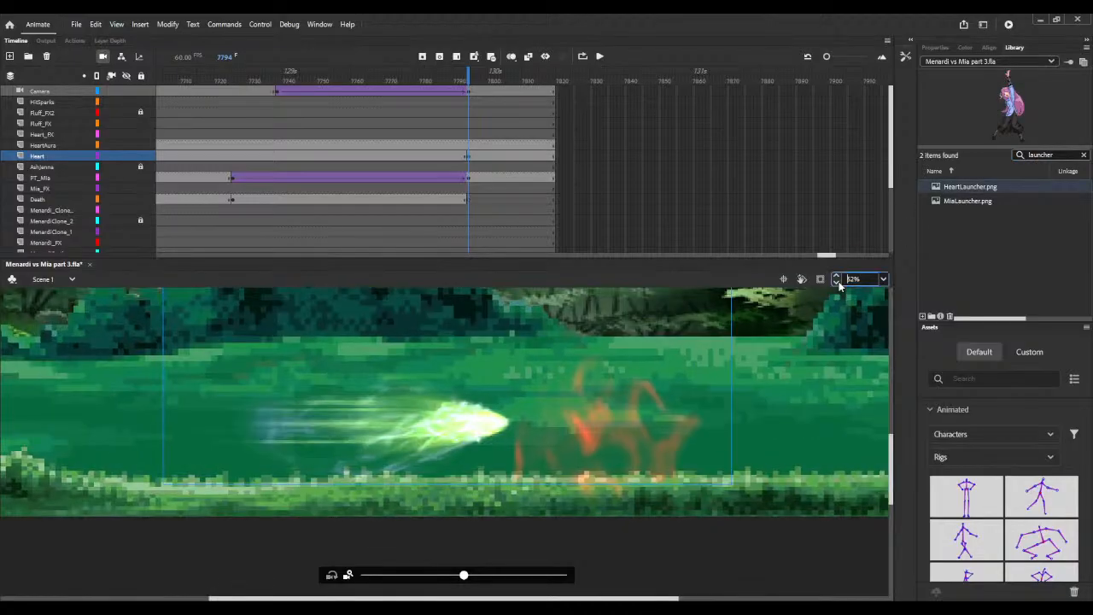
pyautogui.click(838, 283)
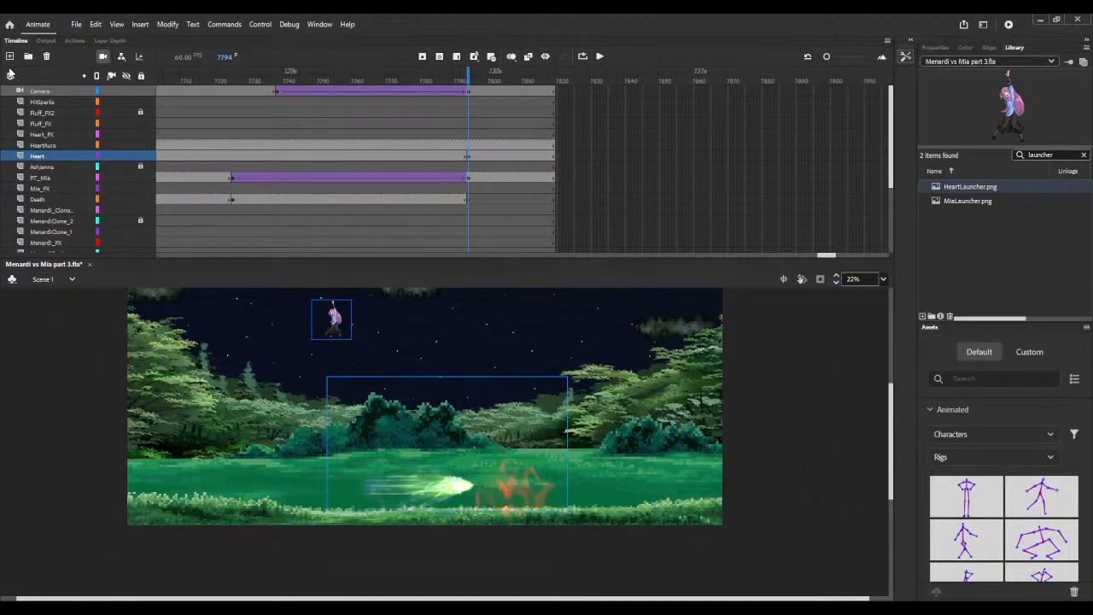
pyautogui.moveTo(335, 321); pyautogui.dragTo(582, 498)
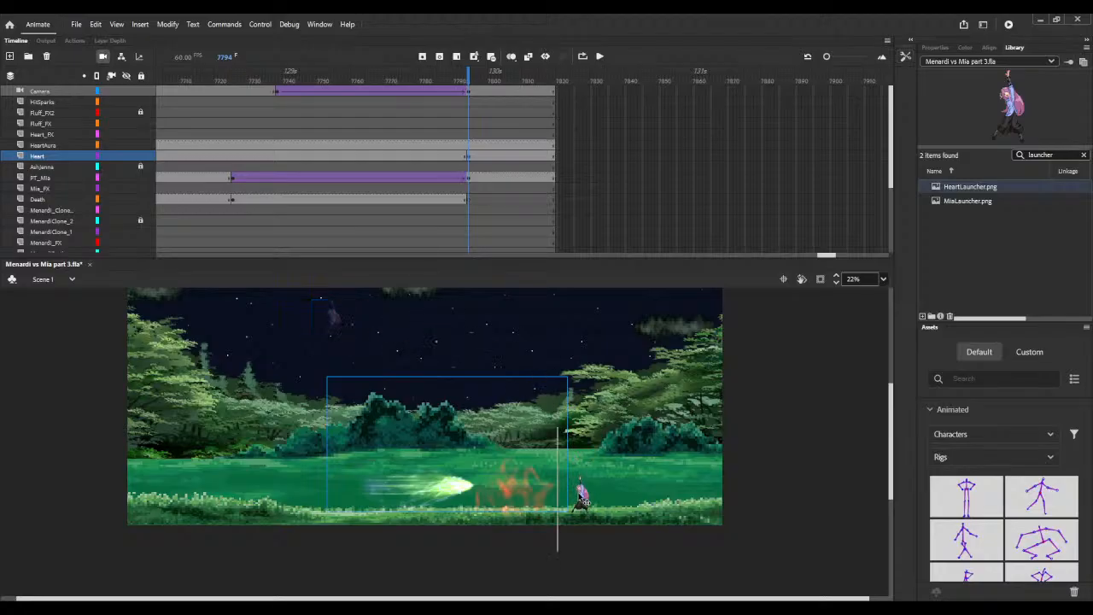
# Step: Break apart the HeartLauncher bitmap and convert the artwork to a graphic symbol named HeartLaunchwr
pyautogui.click(838, 279)
pyautogui.click(839, 279)
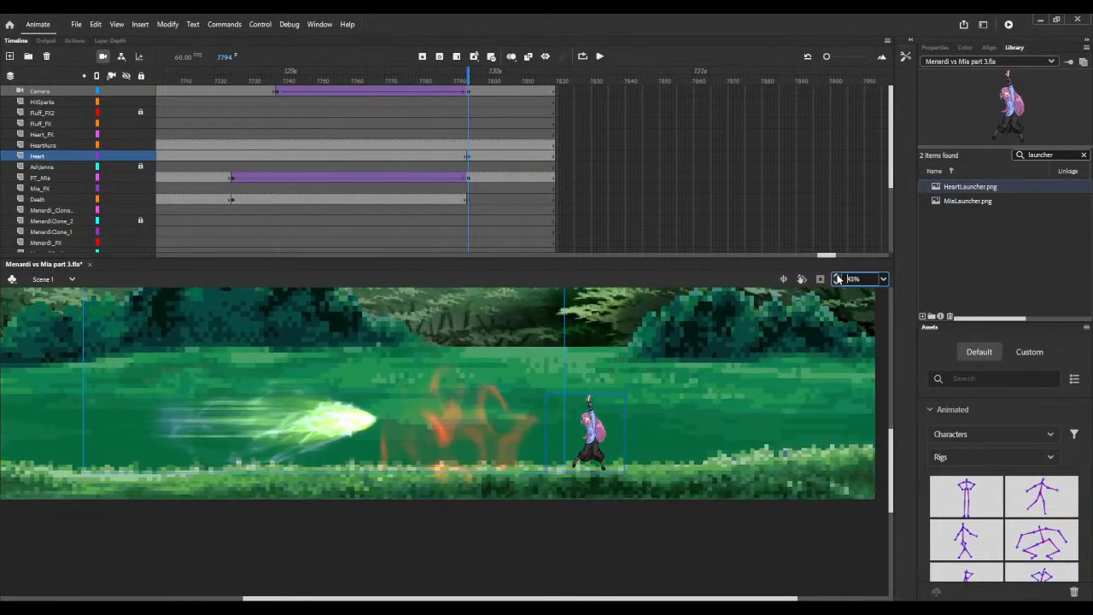
pyautogui.click(838, 279)
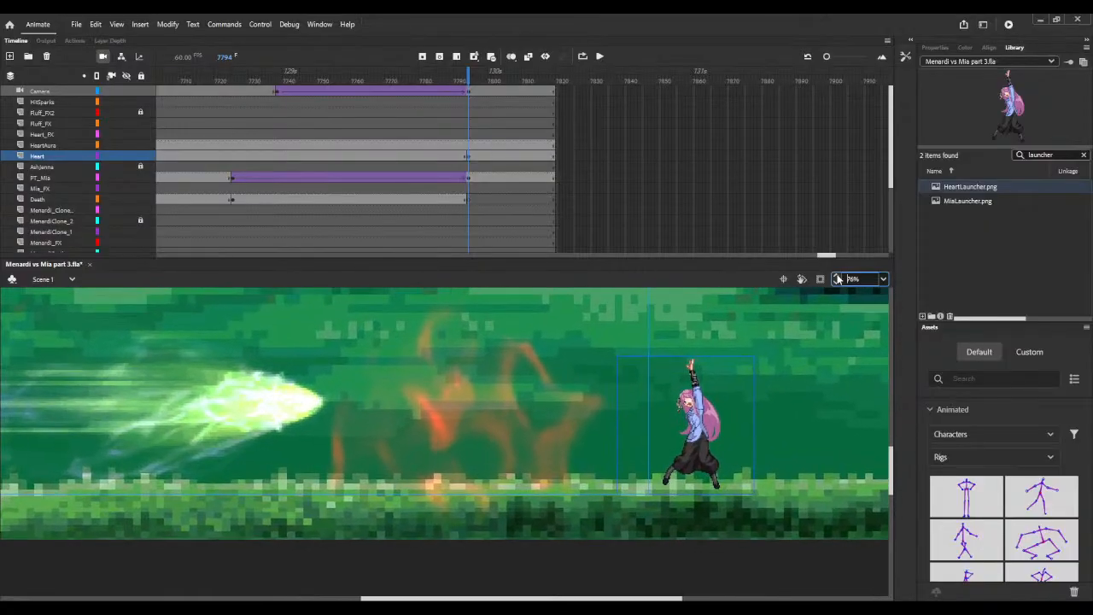
pyautogui.click(838, 279)
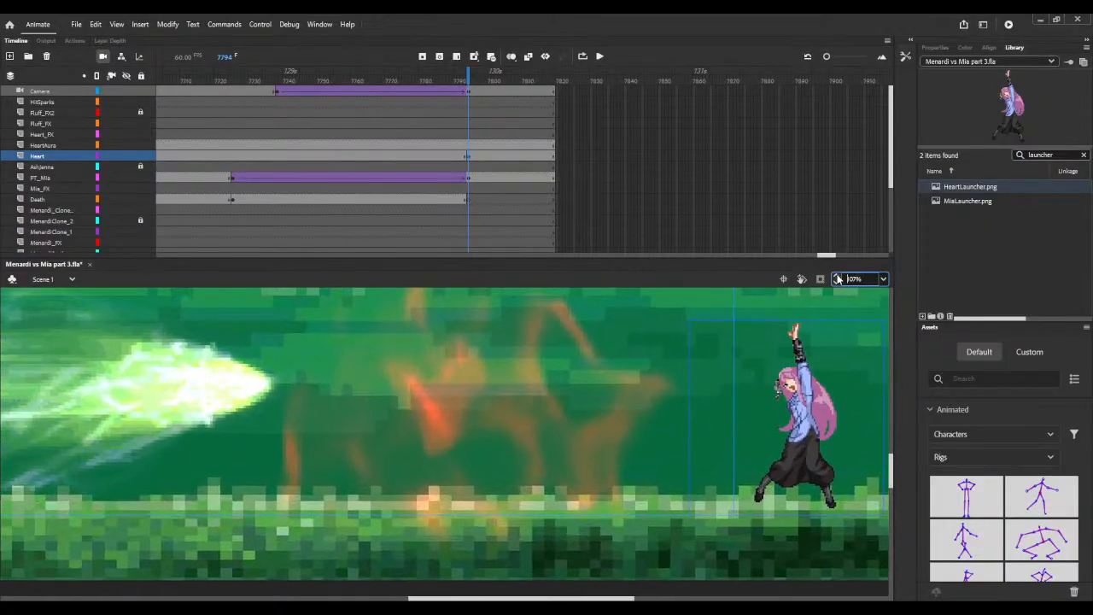
pyautogui.moveTo(619, 596); pyautogui.dragTo(705, 597)
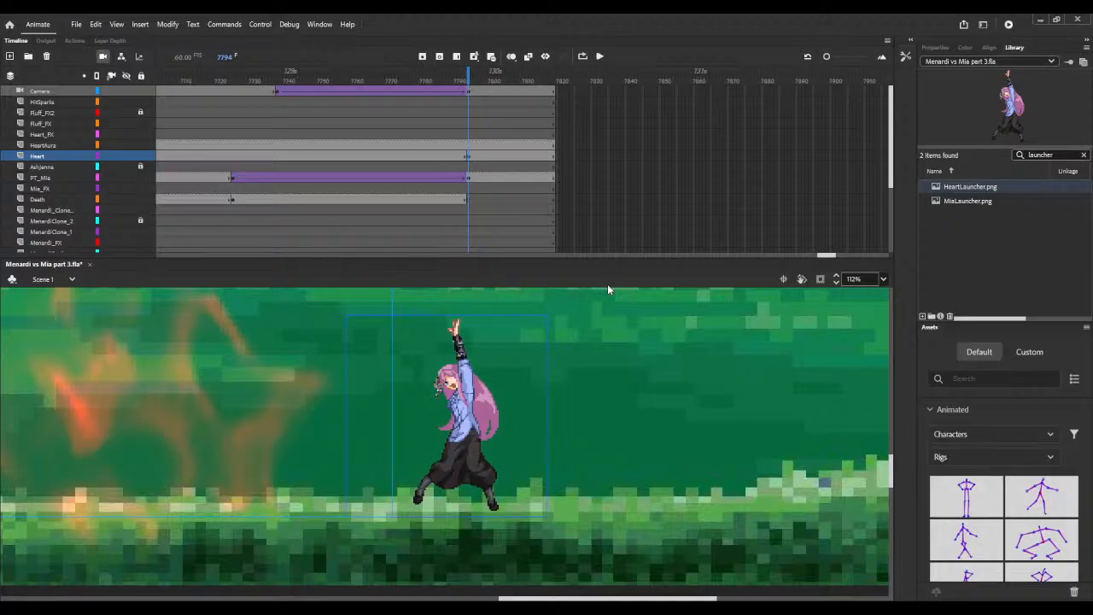
pyautogui.hotkey('ctrl', 'b')
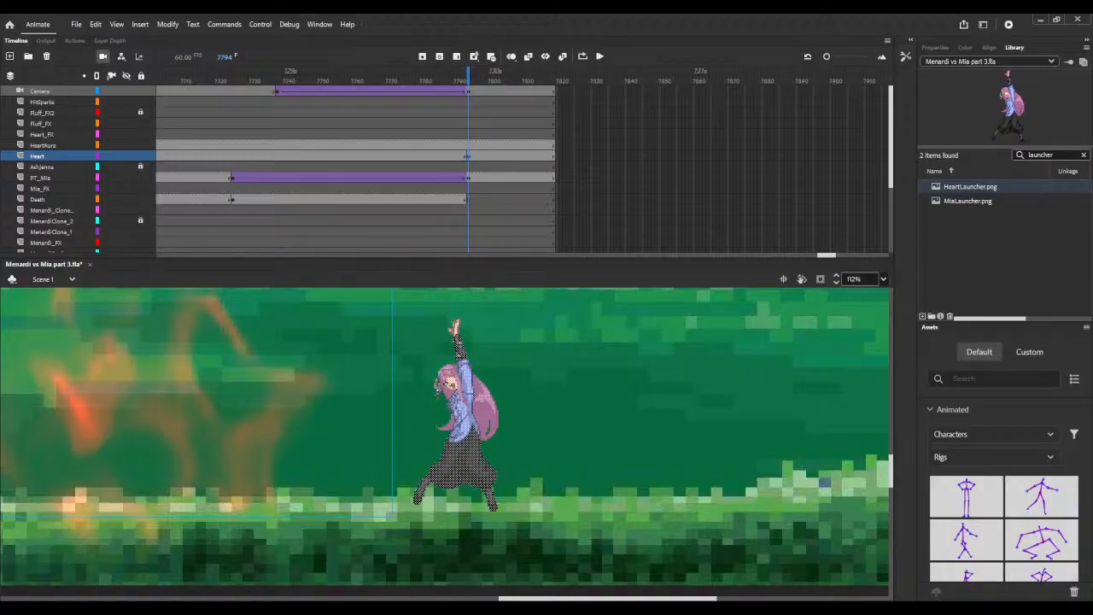
pyautogui.press('Return')
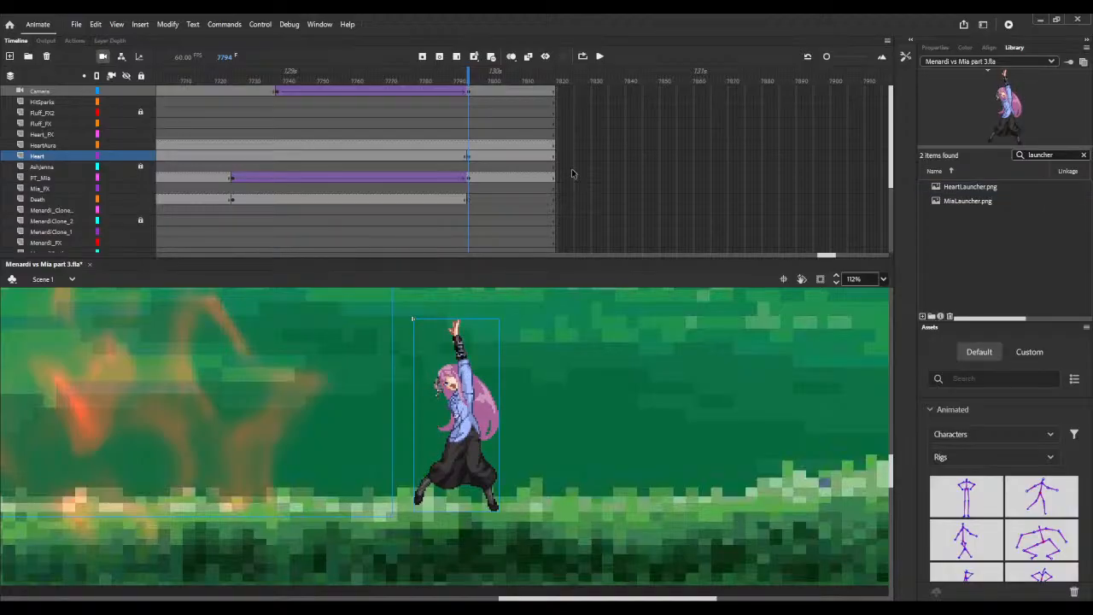
# Step: Disable the camera and resize the HeartLaunchwr instance at frame 7794 to 194 wide by 191.85 high
pyautogui.click(936, 49)
pyautogui.click(957, 181)
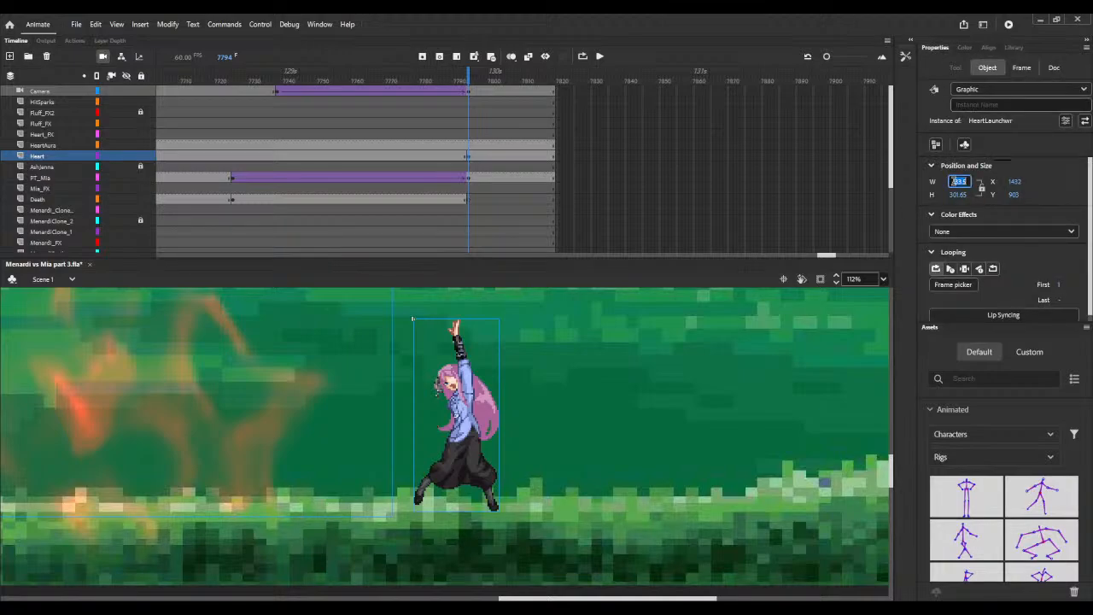
pyautogui.click(102, 56)
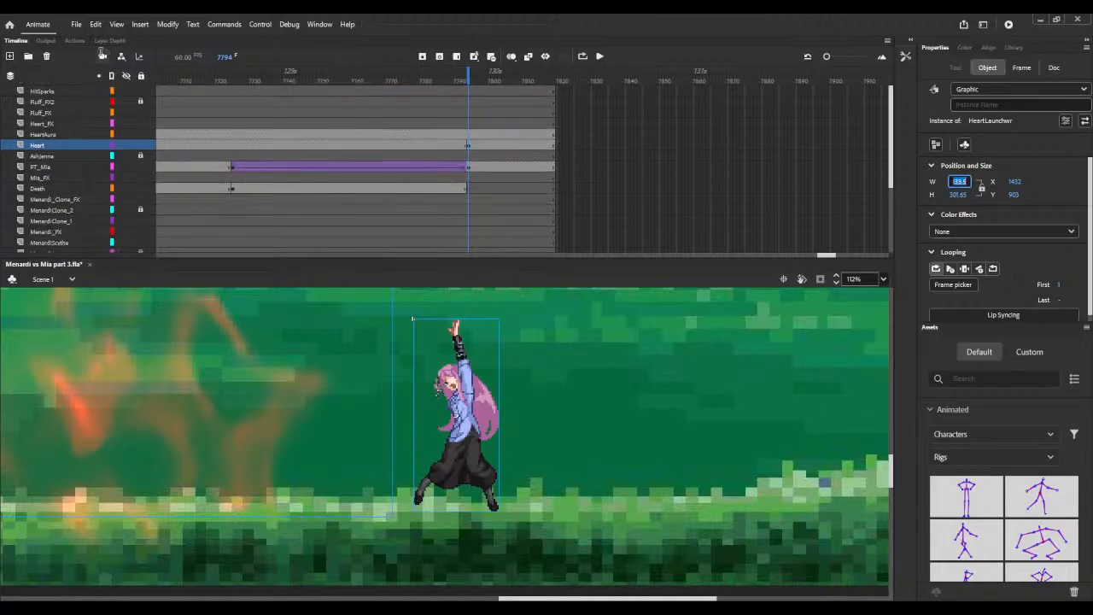
pyautogui.click(470, 146)
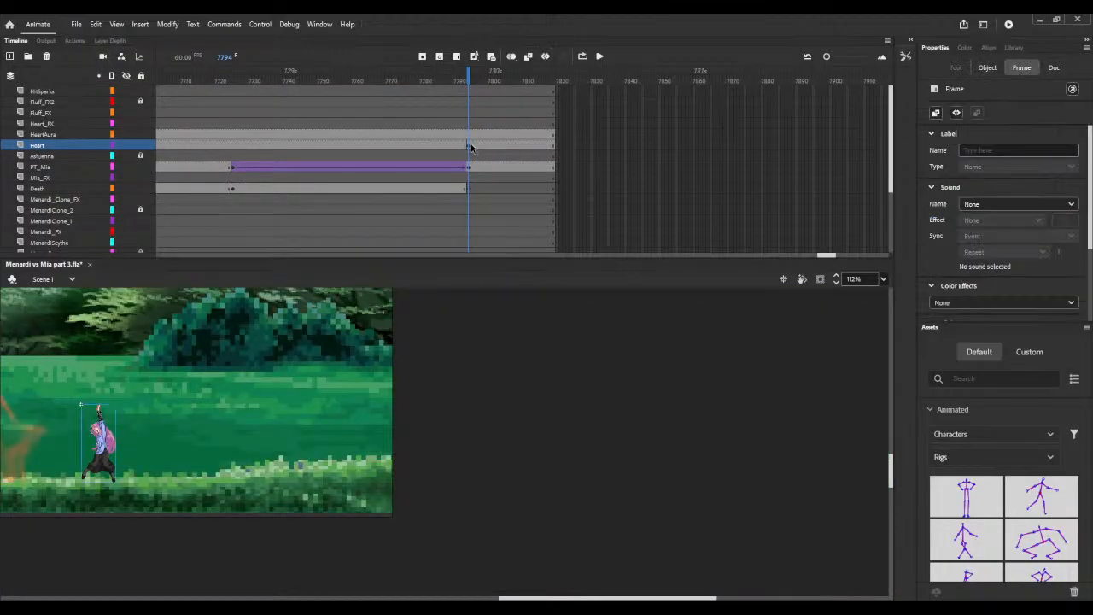
pyautogui.click(993, 69)
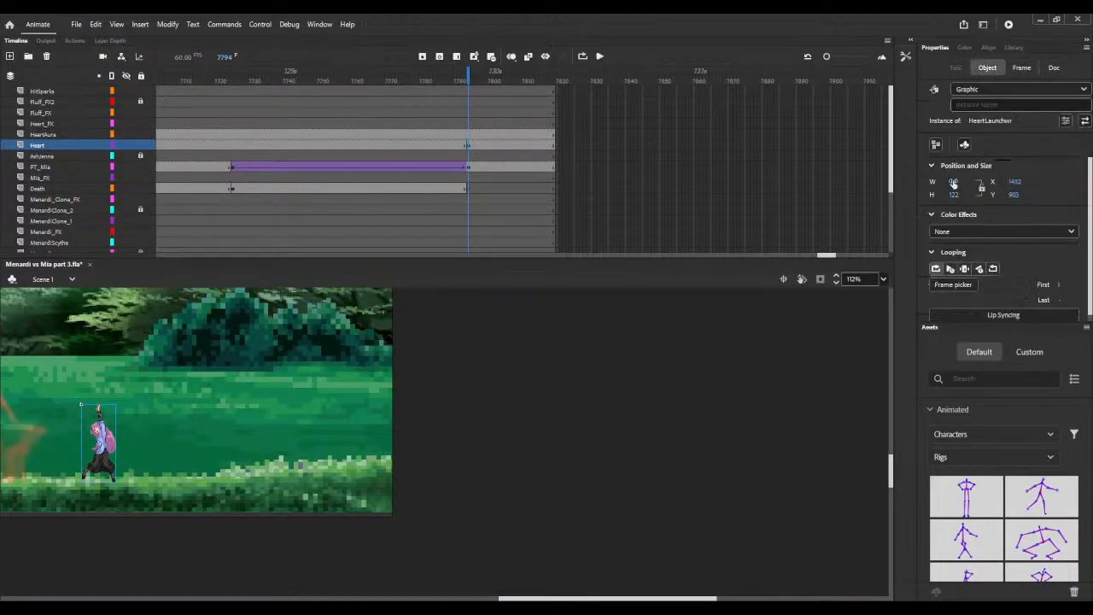
pyautogui.click(954, 183)
pyautogui.write('194')
pyautogui.press('Tab')
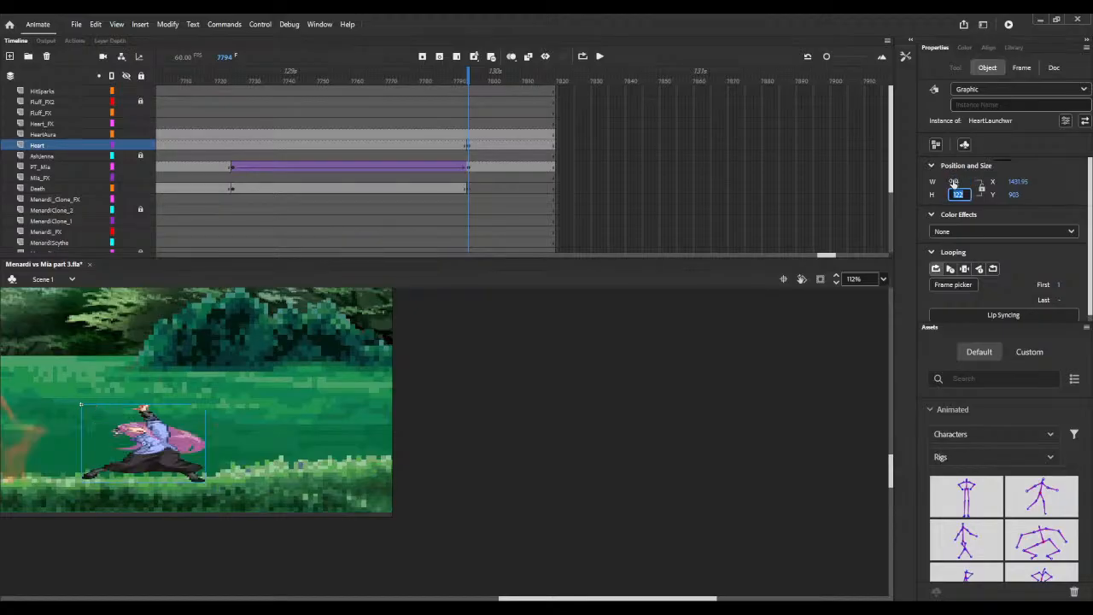
pyautogui.write('191.85')
pyautogui.press('Return')
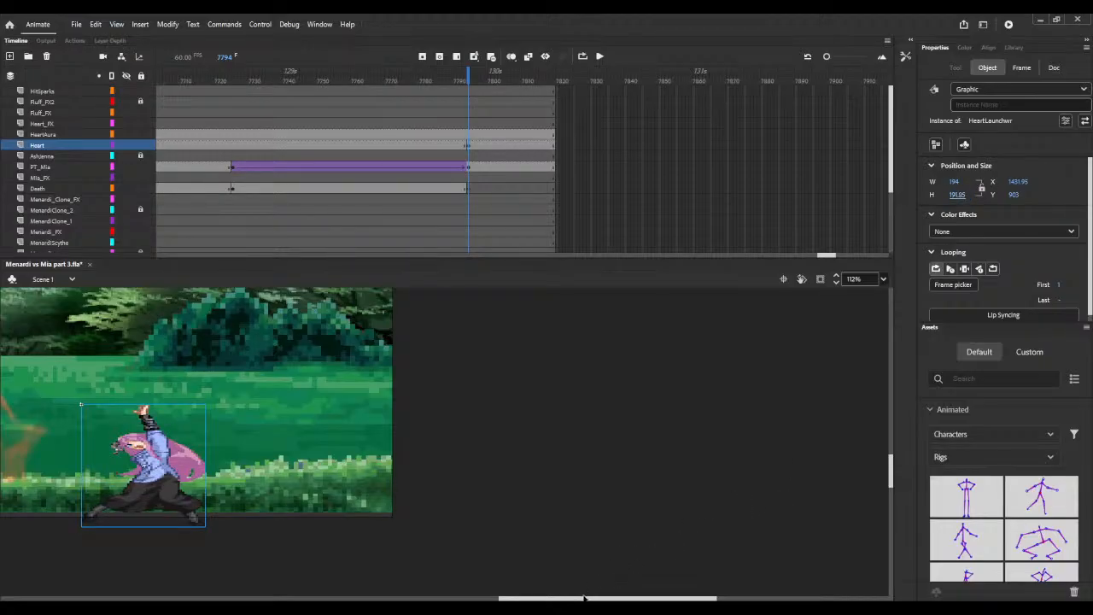
# Step: Apply a Brightness color effect of -81% to the HeartLaunchwr instance
pyautogui.moveTo(584, 597); pyautogui.dragTo(442, 595)
pyautogui.click(483, 463)
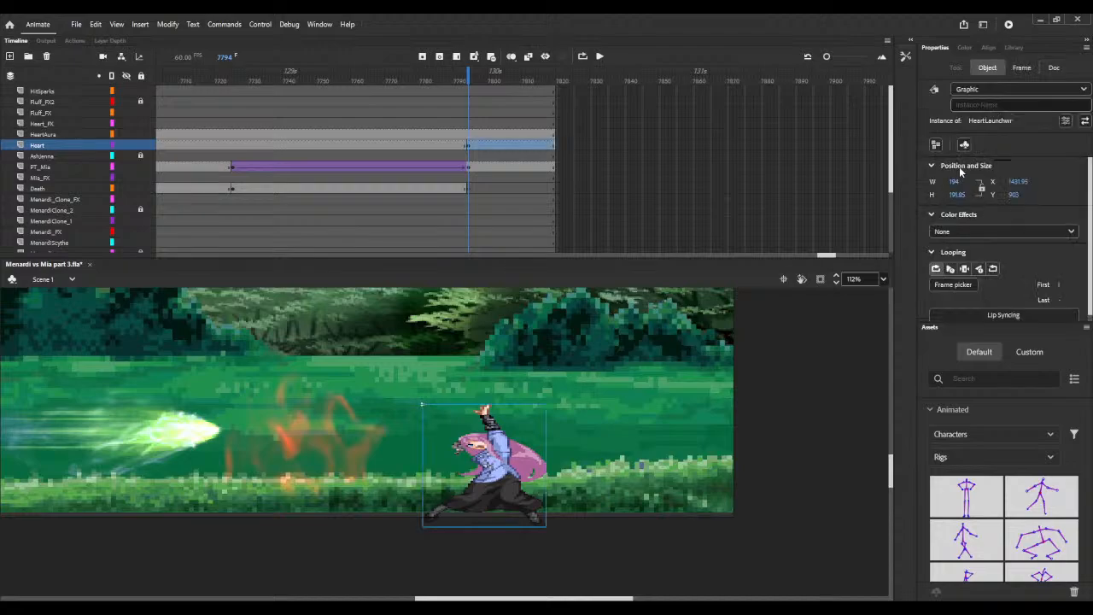
pyautogui.click(993, 229)
pyautogui.click(974, 261)
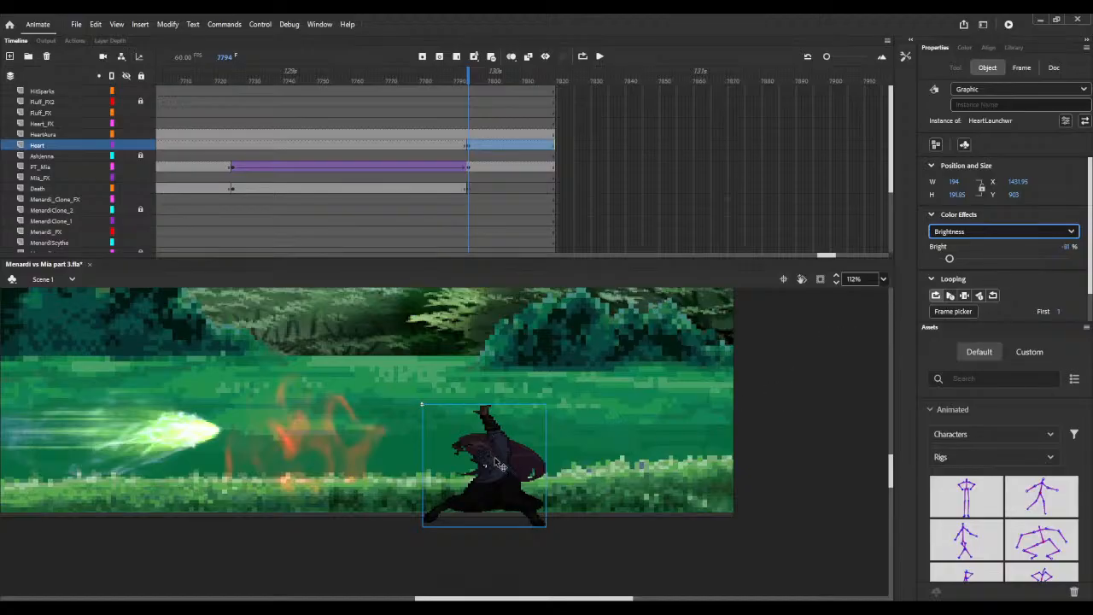
# Step: Move the darkened HeartLaunchwr sprite onto the red aura and flip it horizontally
pyautogui.moveTo(509, 506); pyautogui.dragTo(329, 463)
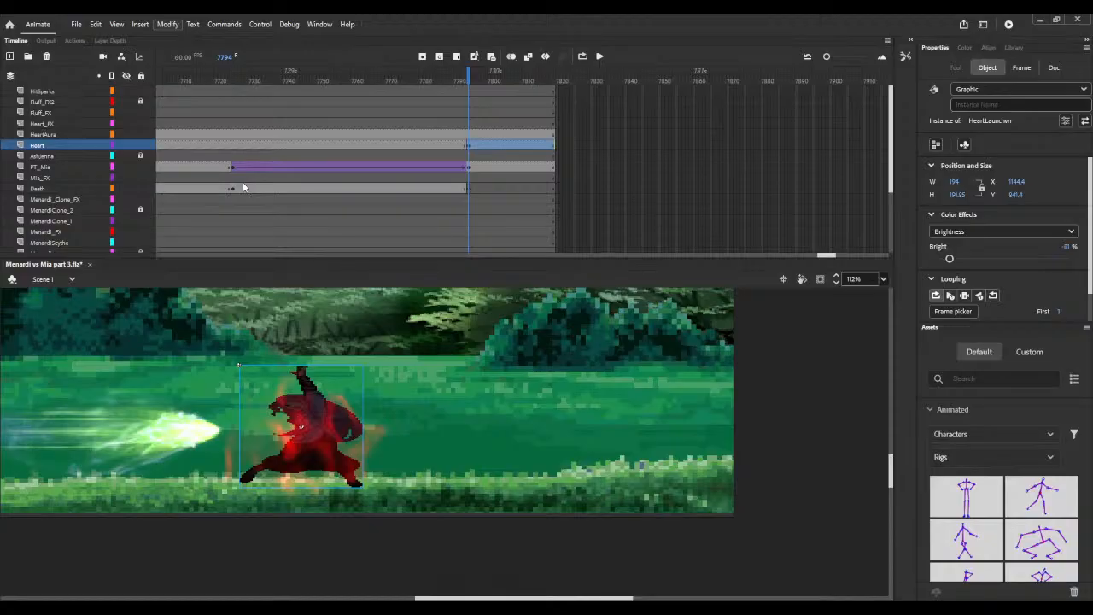
pyautogui.click(400, 309)
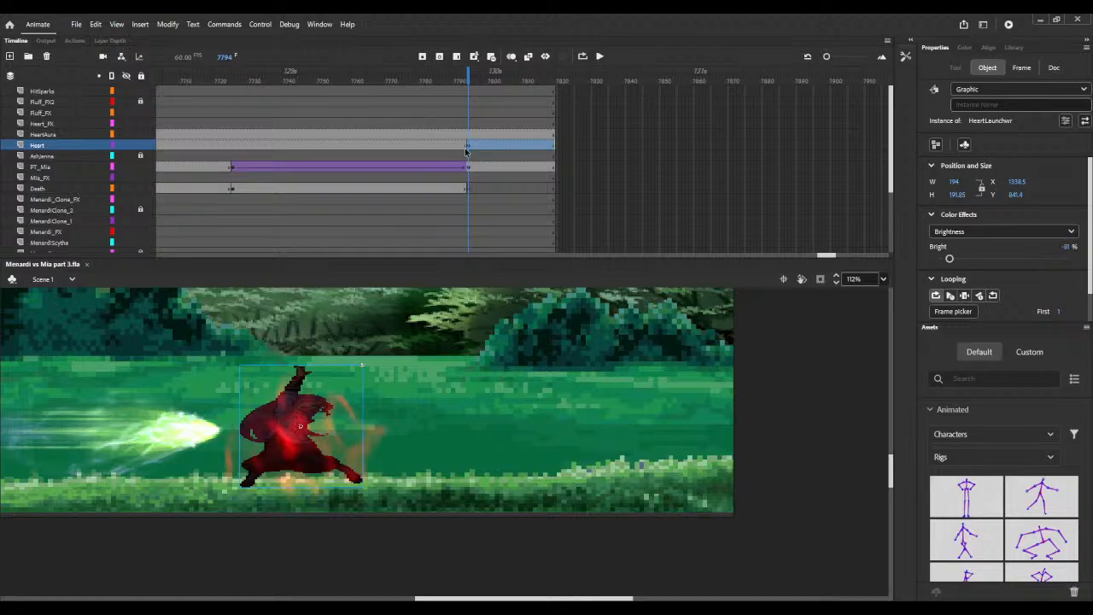
pyautogui.click(160, 443)
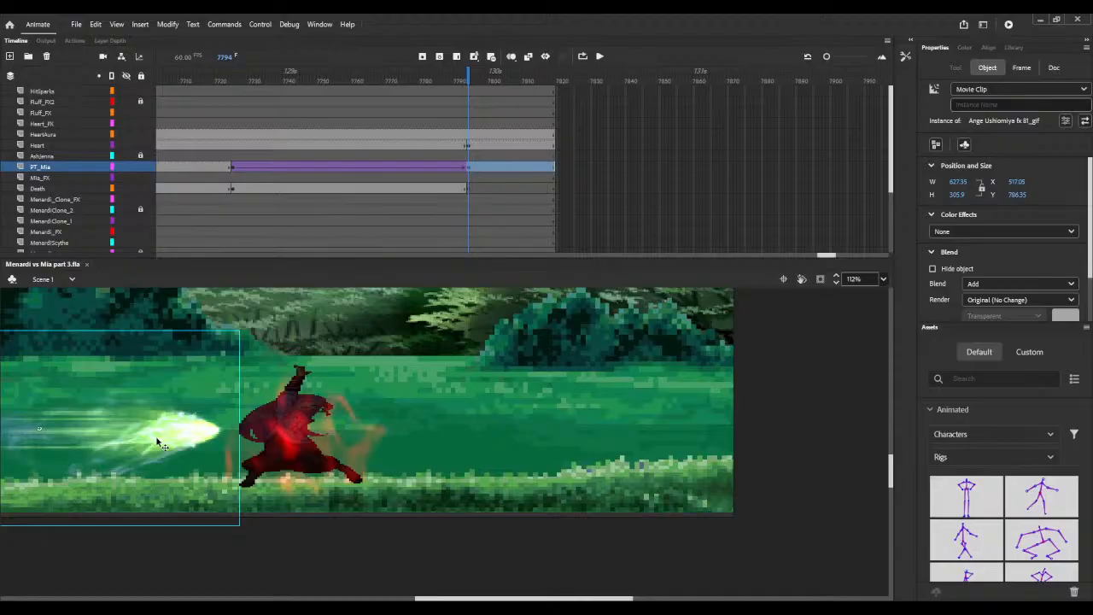
# Step: Move the Heart layer's launcher-pose keyframe to frame 7796 and select frame 7796 on the PT_Mia layer
pyautogui.click(468, 145)
pyautogui.click(476, 149)
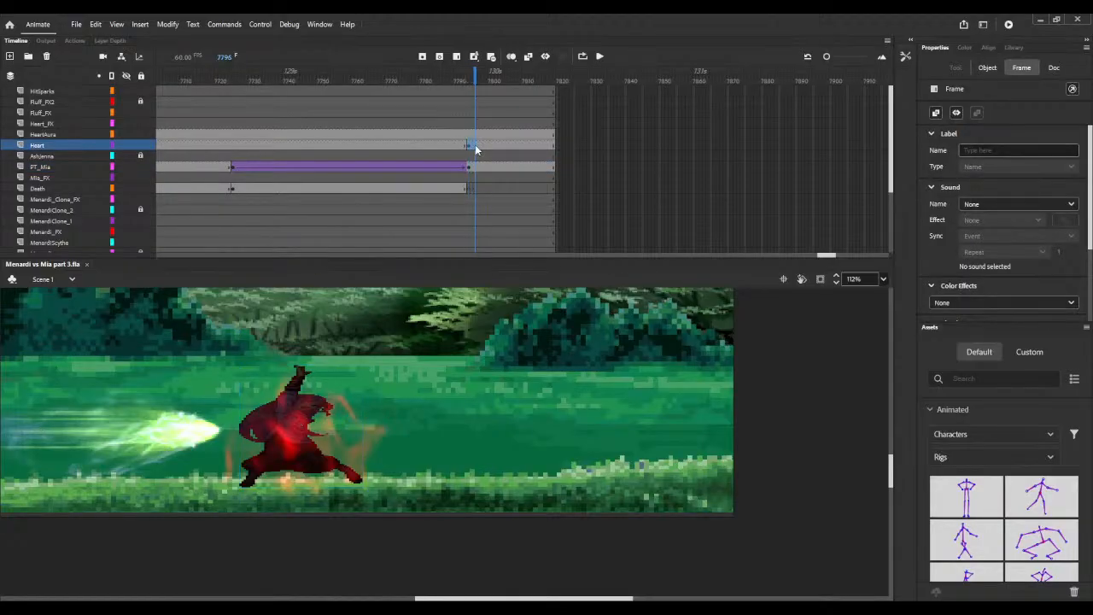
pyautogui.click(468, 147)
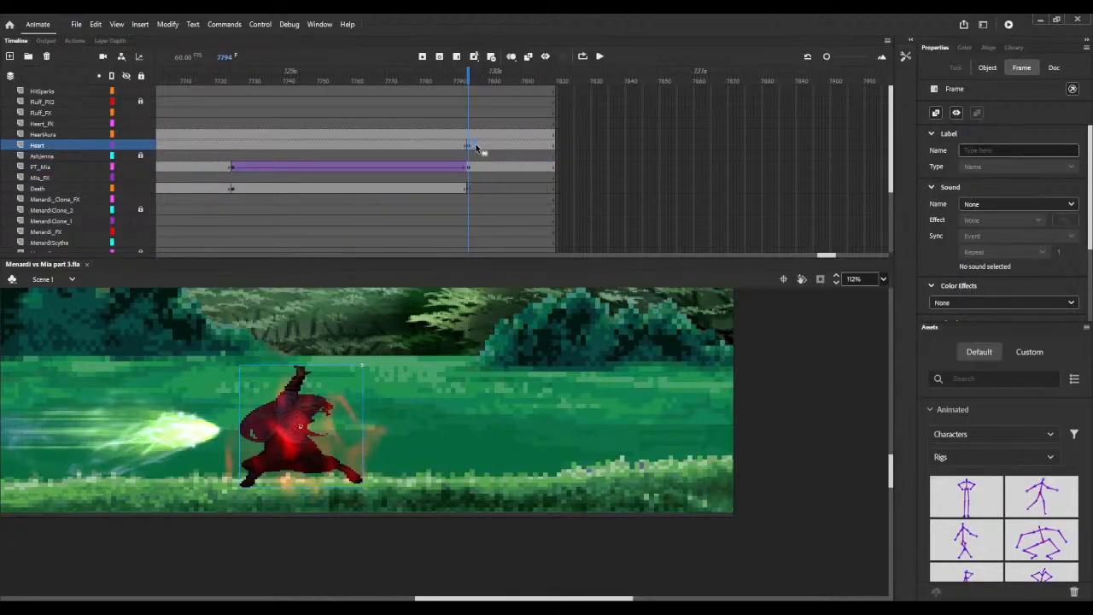
pyautogui.click(476, 150)
pyautogui.click(476, 169)
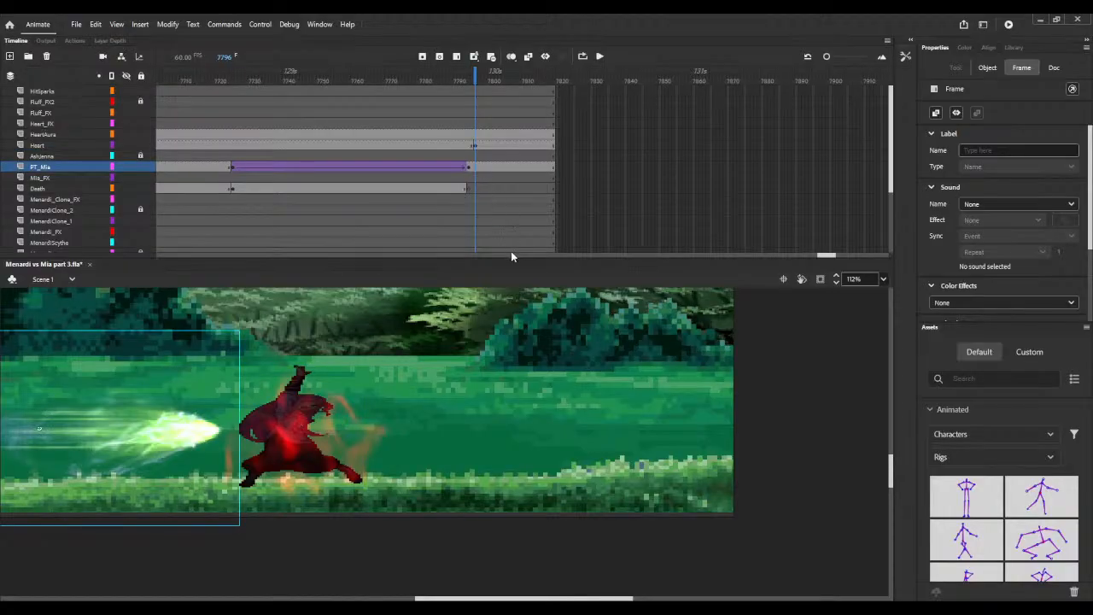
# Step: Add a PT_Mia keyframe at frame 7796 and shift the glowing arrow against the red fighter, at about X 544, Y 786
pyautogui.press('F6')
pyautogui.click(188, 408)
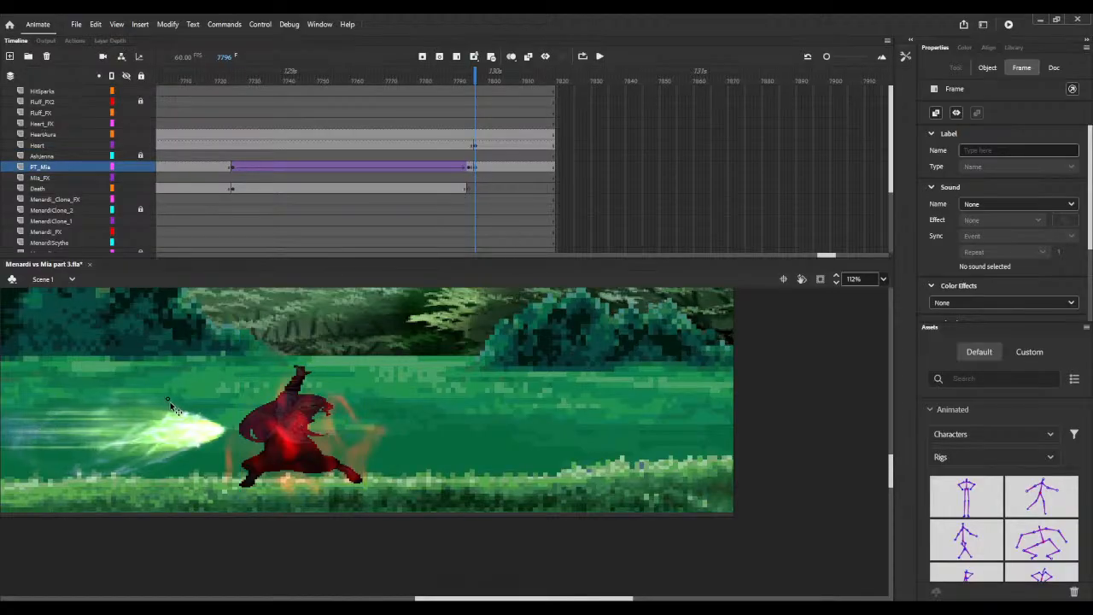
pyautogui.moveTo(186, 404); pyautogui.dragTo(179, 403)
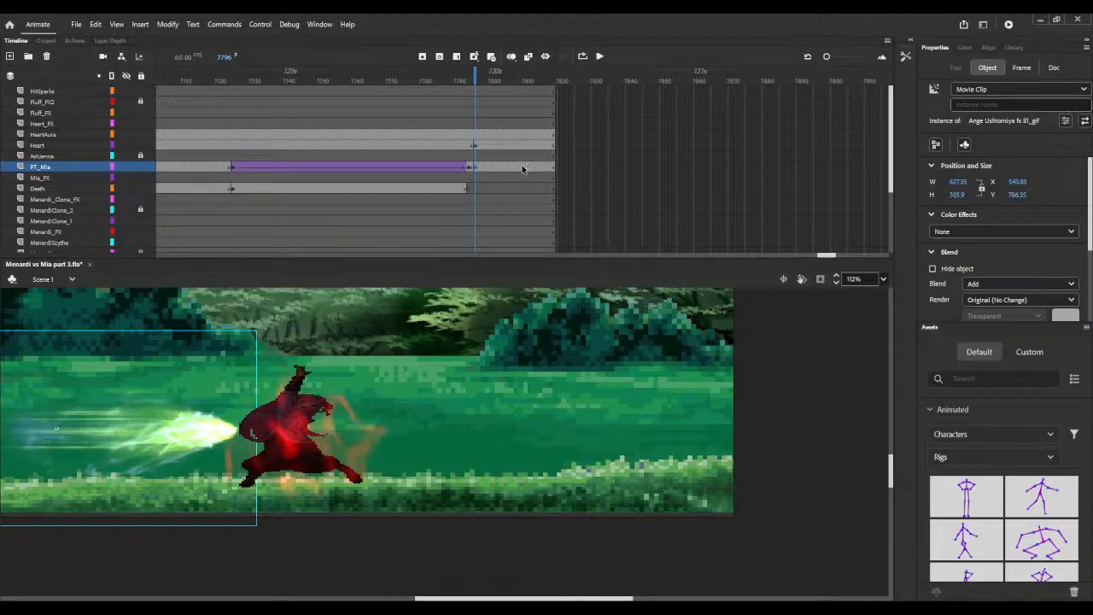
# Step: Rotate the glowing arrow at frame 7796 so it points diagonally up and to the right
pyautogui.click(837, 286)
pyautogui.moveTo(837, 285); pyautogui.dragTo(837, 286)
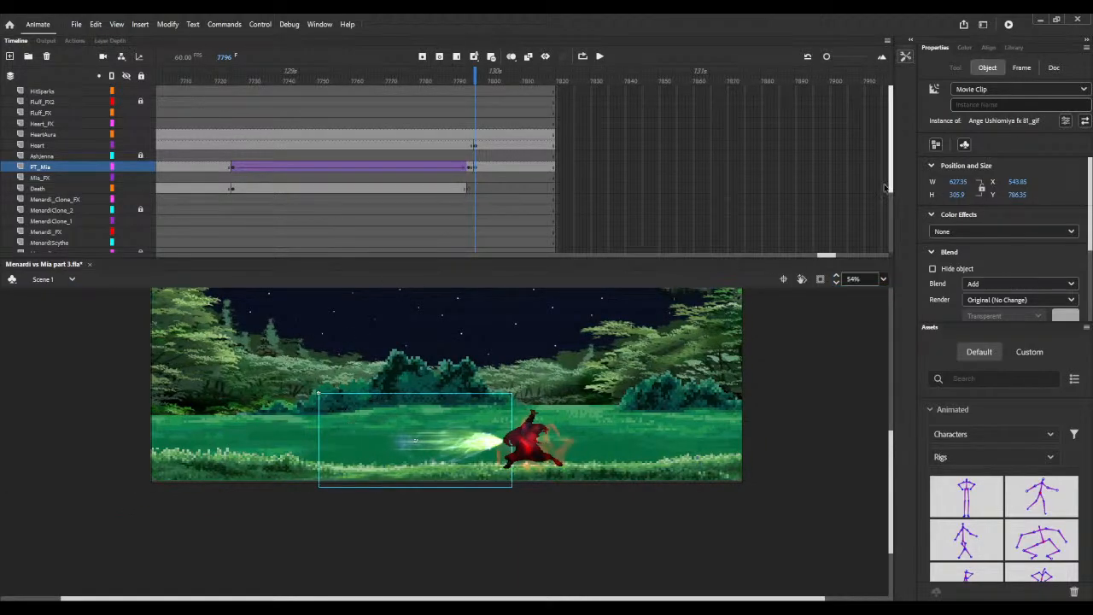
pyautogui.press('q')
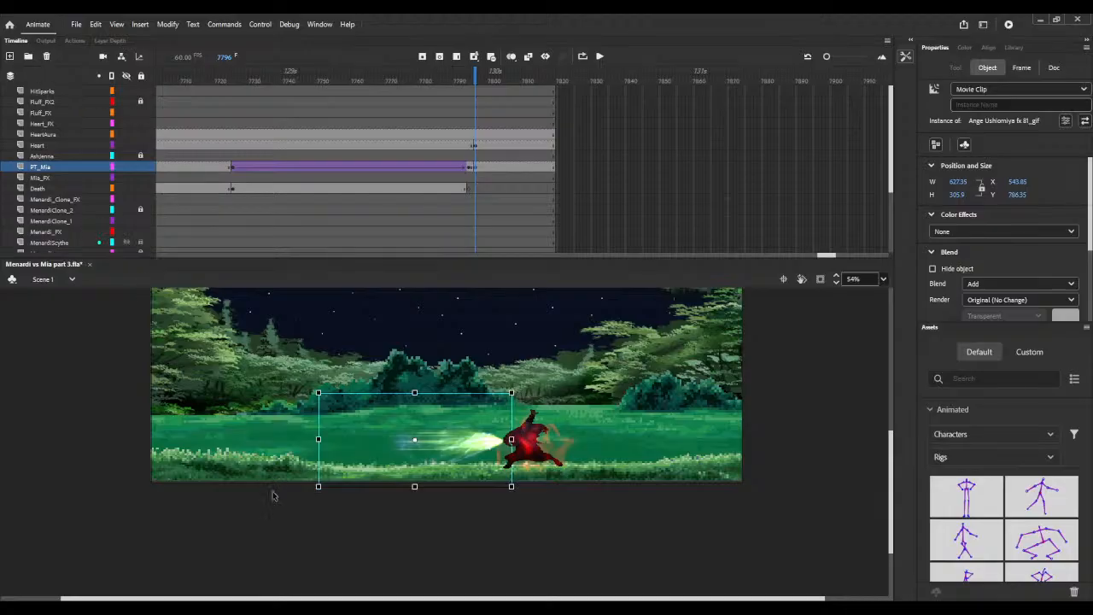
pyautogui.moveTo(321, 503); pyautogui.dragTo(376, 532)
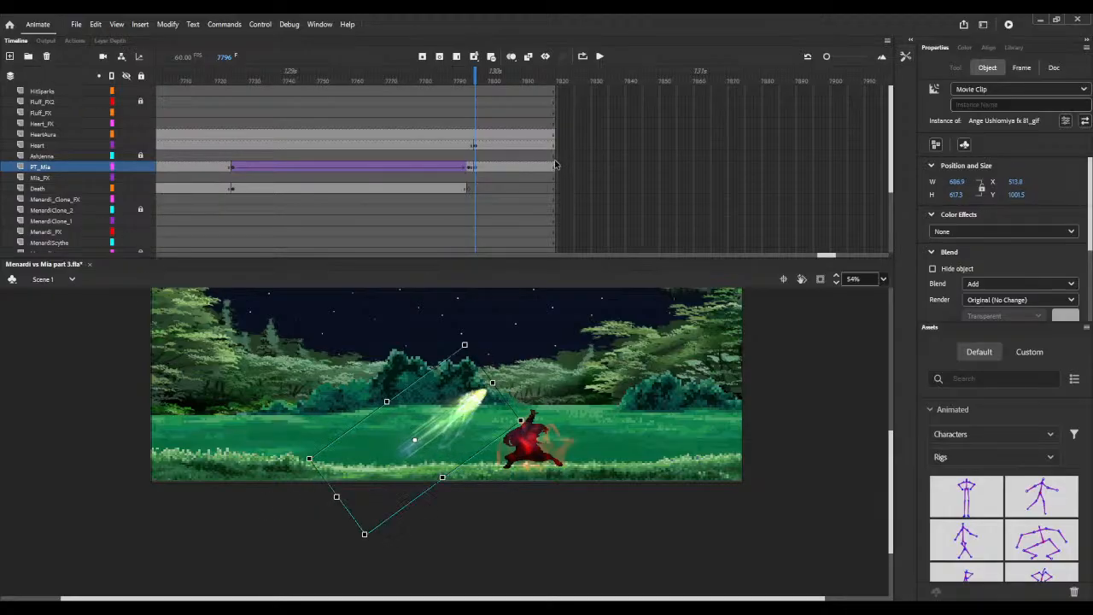
# Step: Add a PT_Mia keyframe at frame 7816 and move the arrow off-stage to the upper right, about X 1867, Y 198
pyautogui.click(544, 168)
pyautogui.click(544, 170)
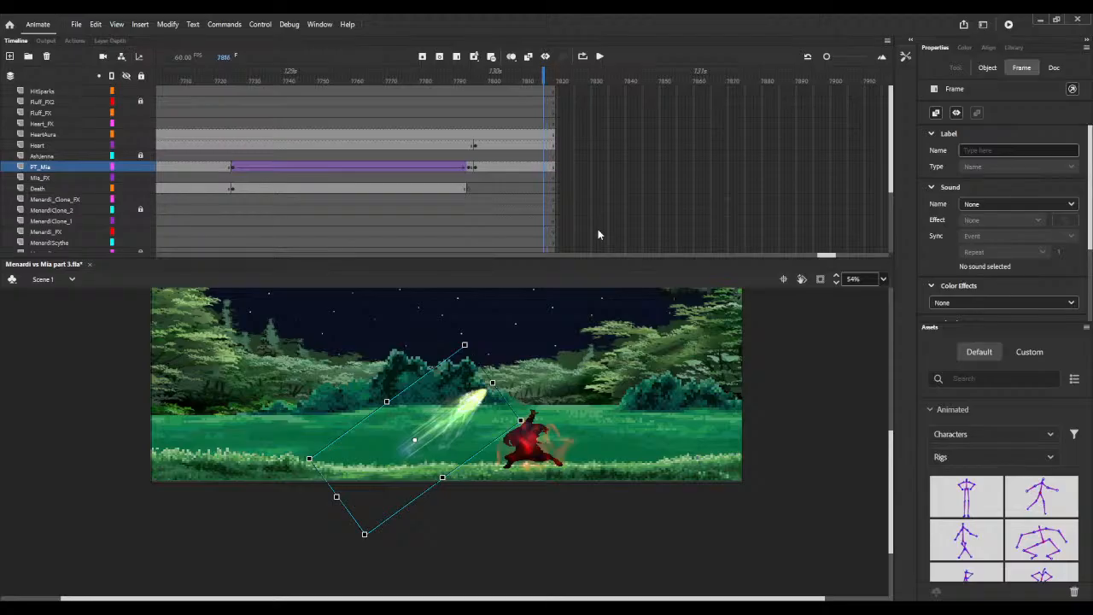
pyautogui.press('F6')
pyautogui.click(836, 276)
pyautogui.click(835, 282)
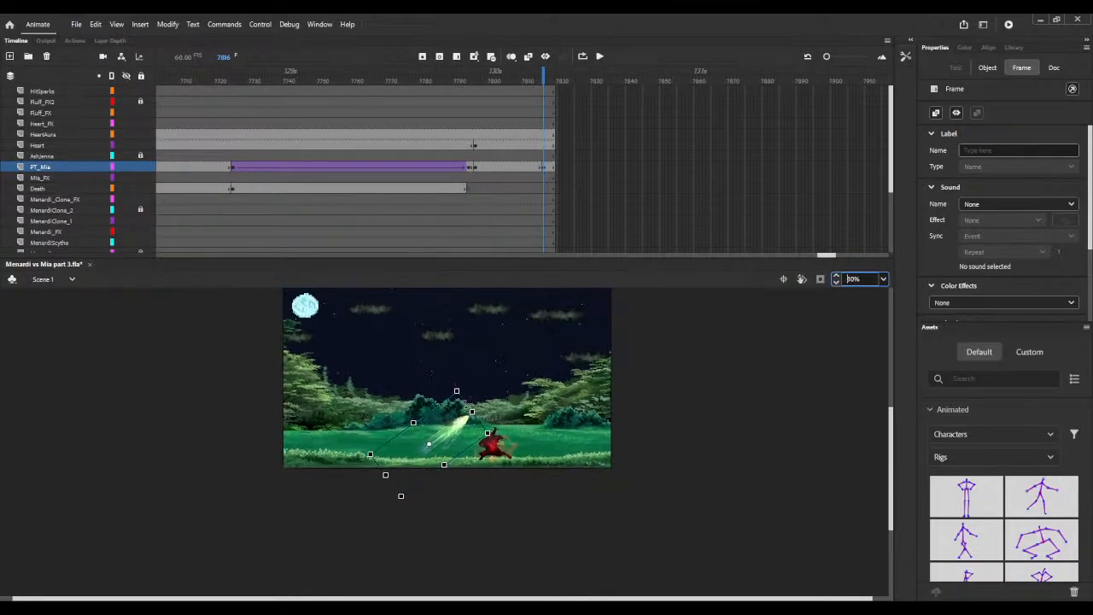
pyautogui.moveTo(449, 420); pyautogui.dragTo(680, 283)
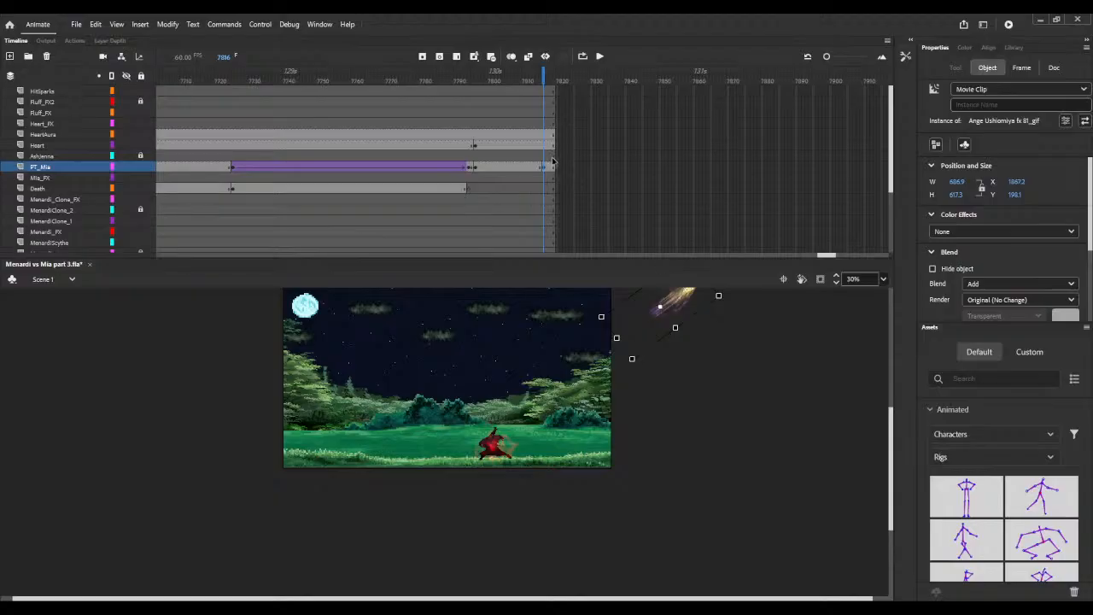
# Step: Insert a blank PT_Mia keyframe at frame 7817 and create a classic tween for the arrow between frames 7796 and 7816
pyautogui.click(551, 168)
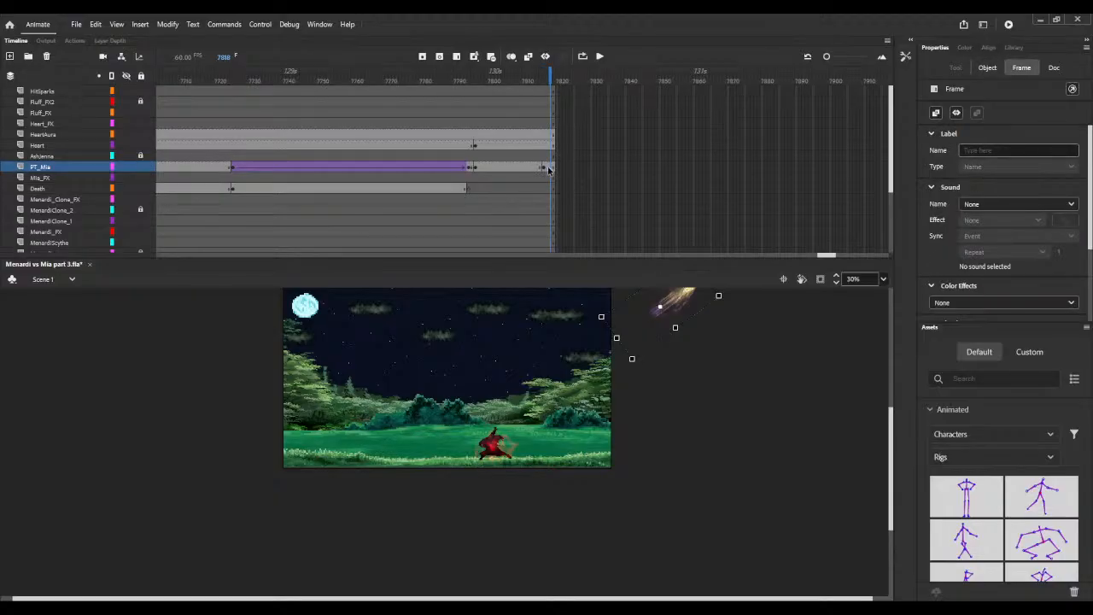
pyautogui.click(547, 169)
pyautogui.press('F7')
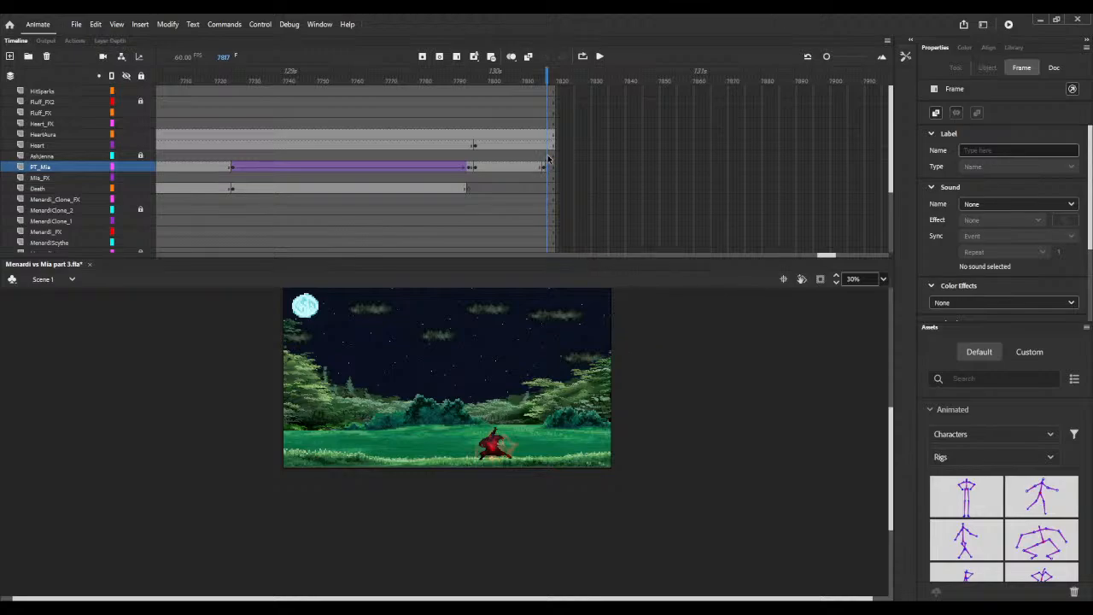
pyautogui.click(520, 169)
pyautogui.press('F4')
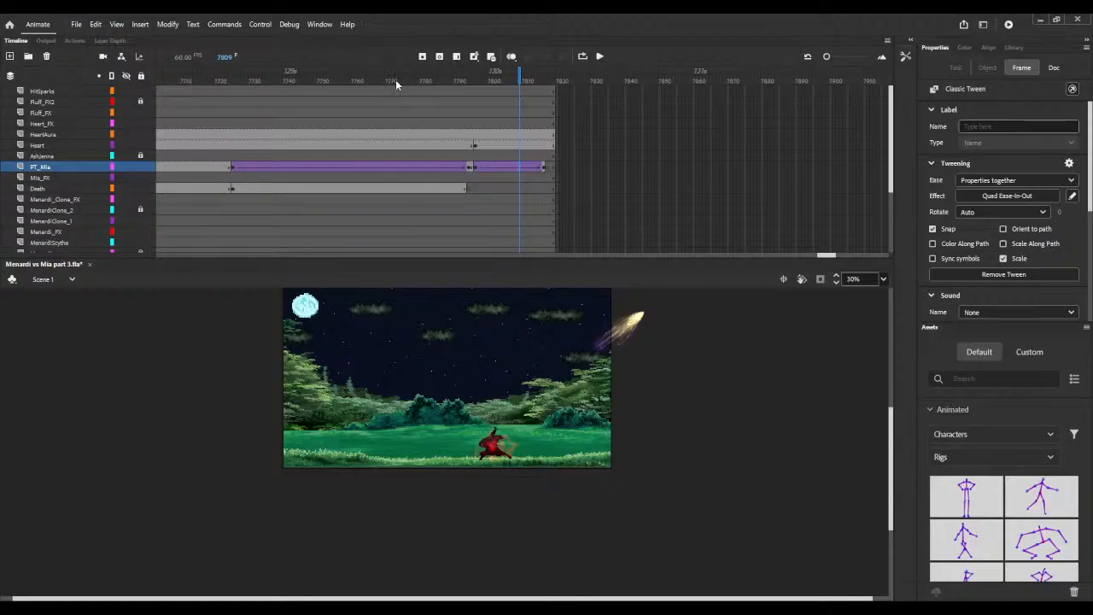
# Step: Scrub through the arrow's flight and deflection to review the motion
pyautogui.moveTo(378, 80); pyautogui.dragTo(490, 106)
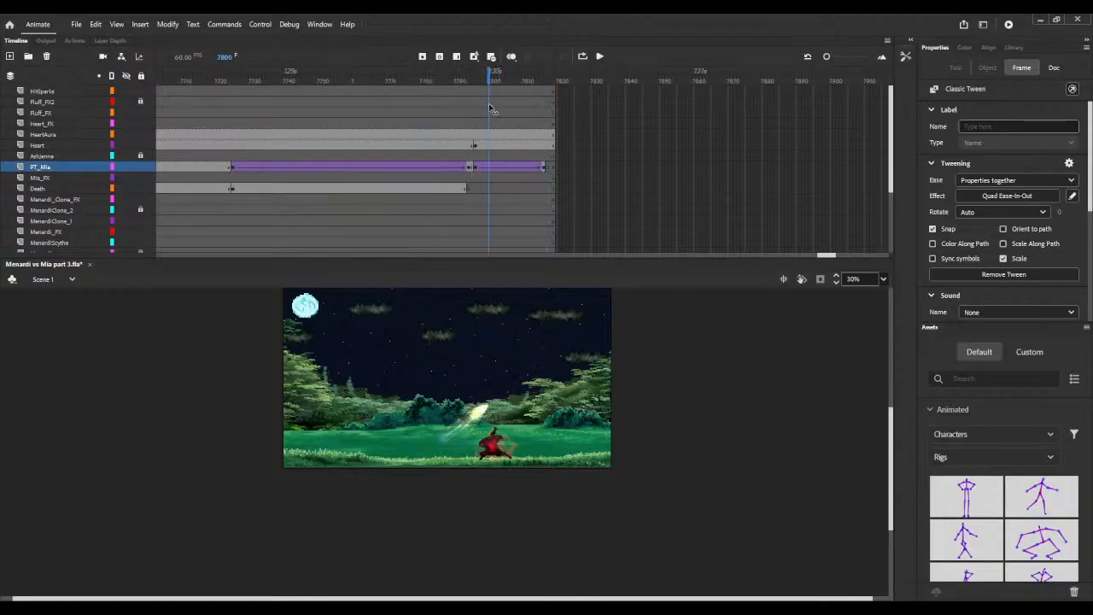
pyautogui.press('Return')
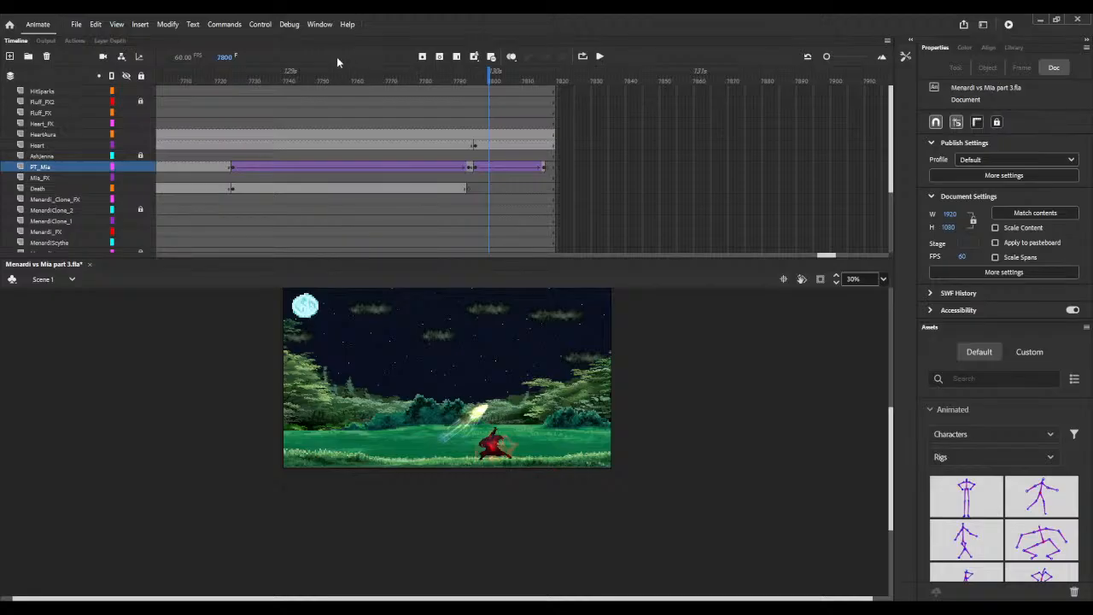
pyautogui.moveTo(257, 67); pyautogui.dragTo(403, 121)
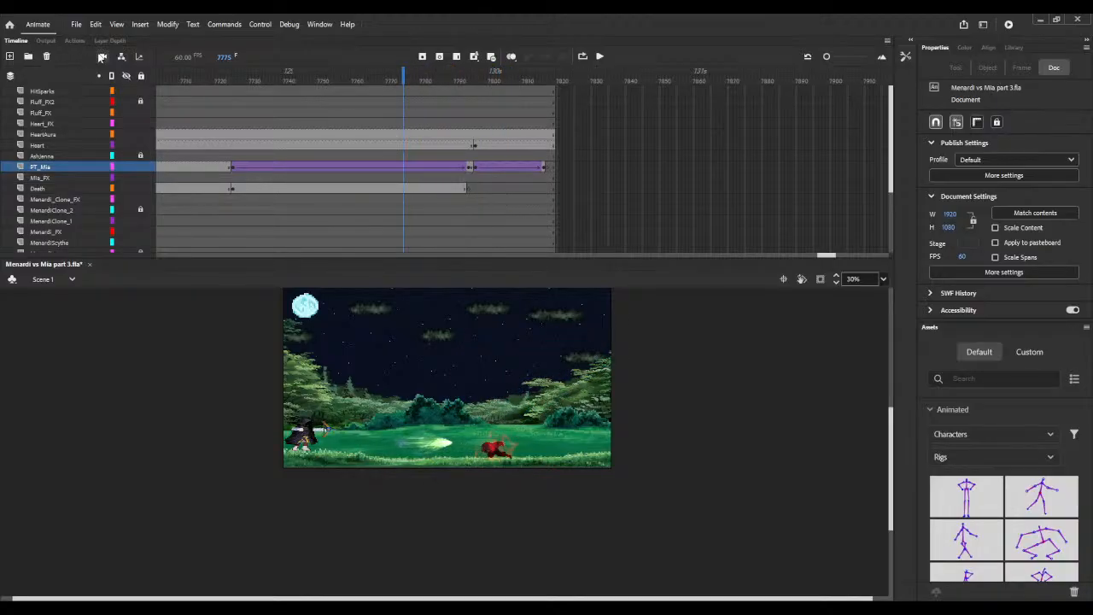
# Step: Enable the camera and add a Camera keyframe at frame 7796
pyautogui.click(103, 56)
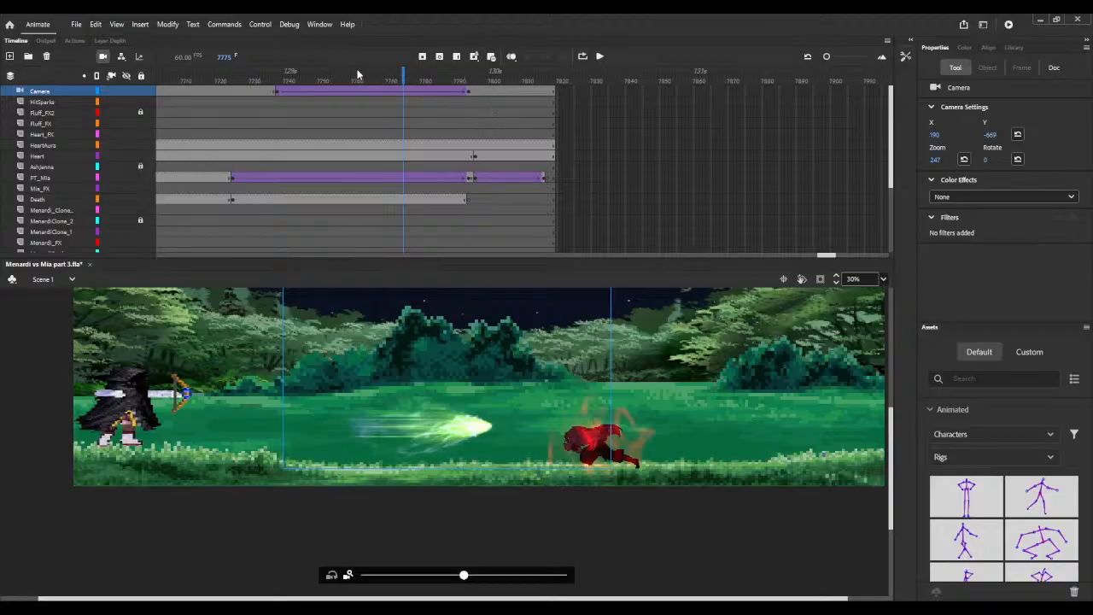
pyautogui.moveTo(290, 75); pyautogui.dragTo(478, 82)
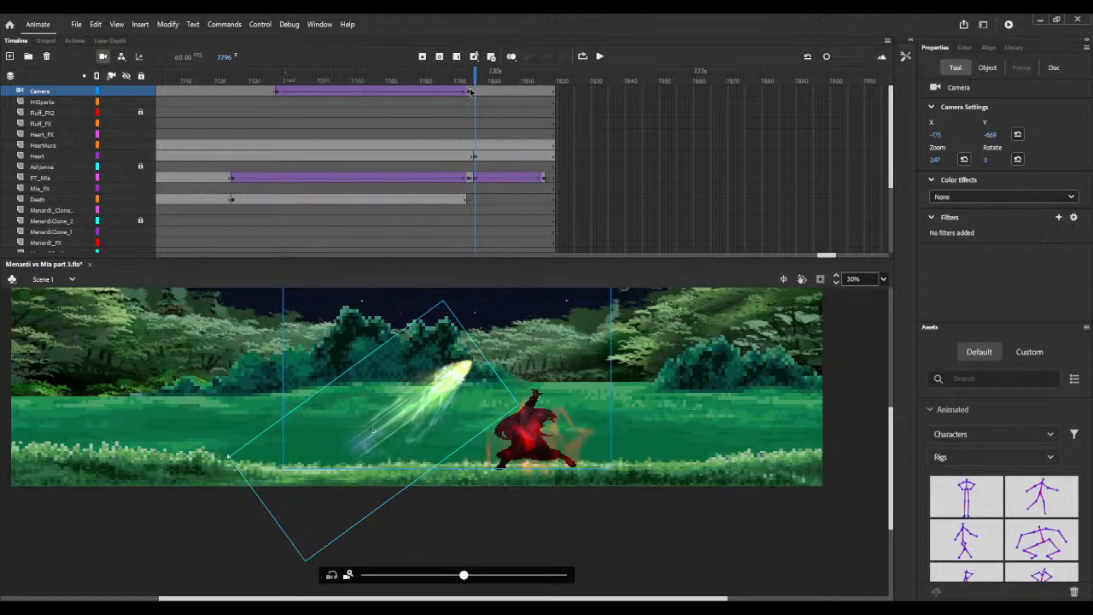
pyautogui.click(476, 93)
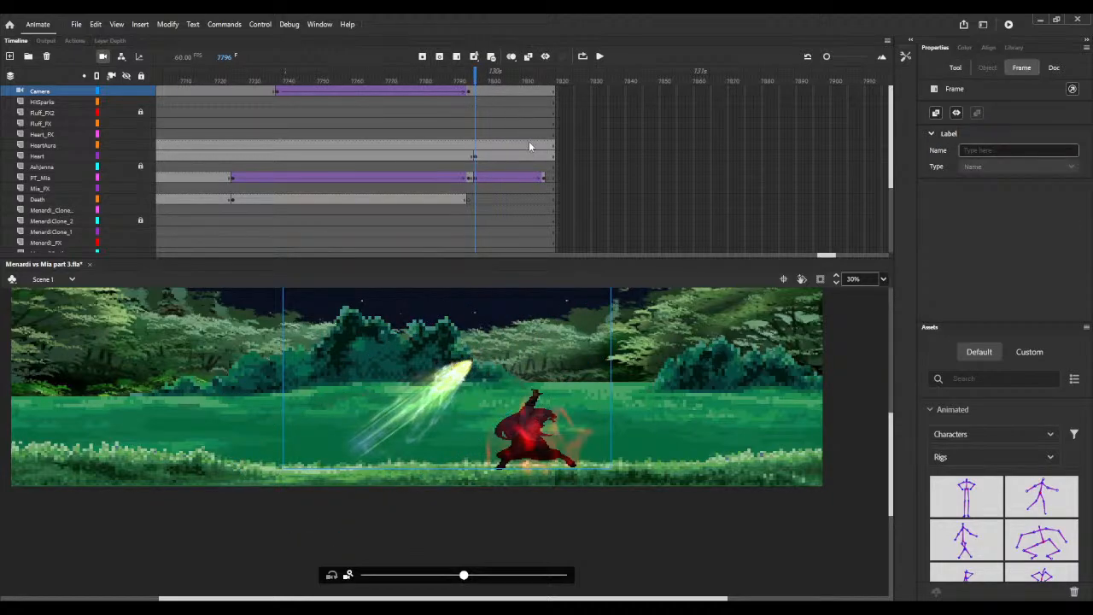
pyautogui.press('F6')
pyautogui.click(836, 284)
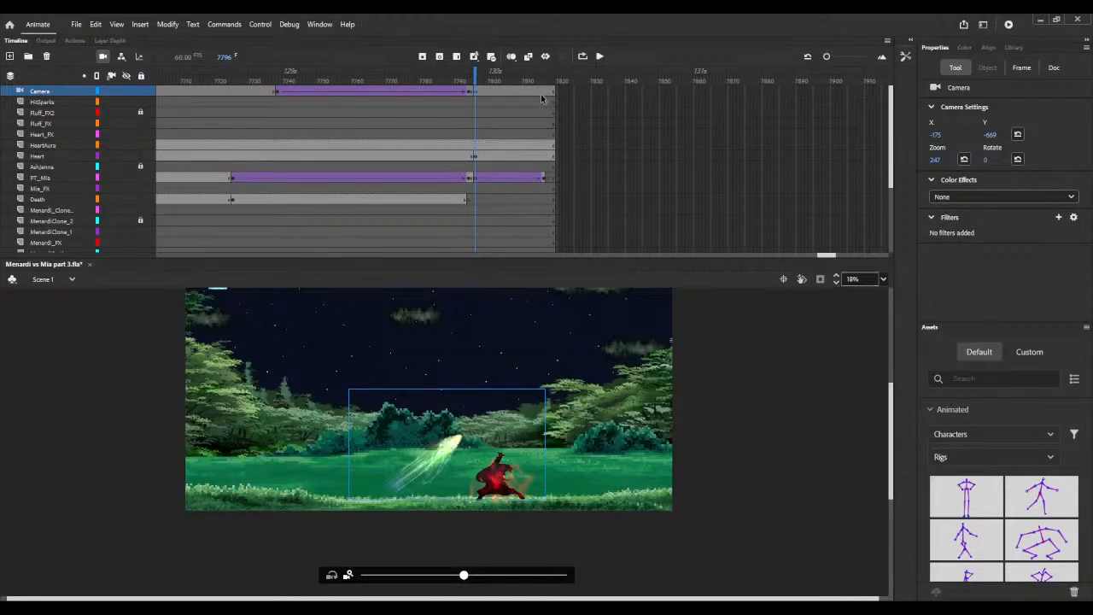
# Step: Add a Camera keyframe at frame 7816 and pan toward the departing arrow, to X -1380, Y 642
pyautogui.click(540, 91)
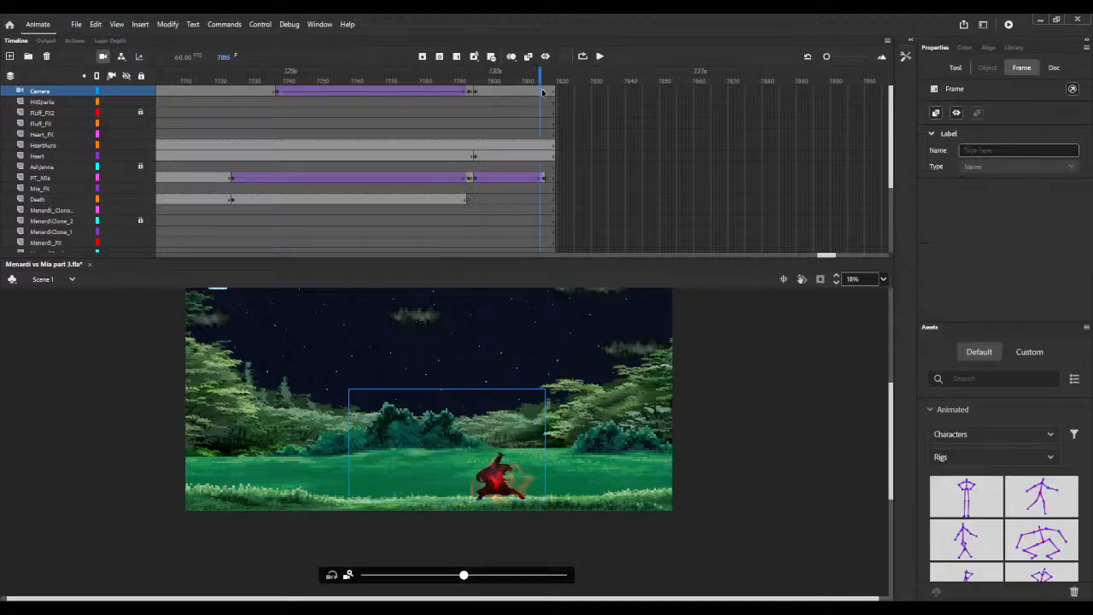
pyautogui.click(542, 91)
pyautogui.scroll(2, 681, 356)
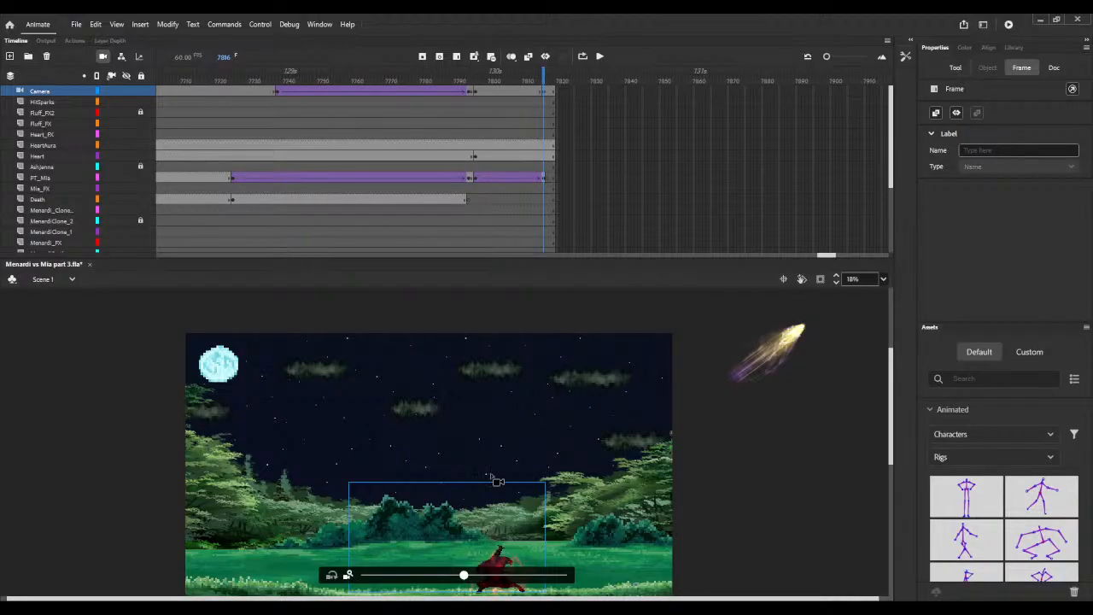
pyautogui.moveTo(490, 509); pyautogui.dragTo(610, 376)
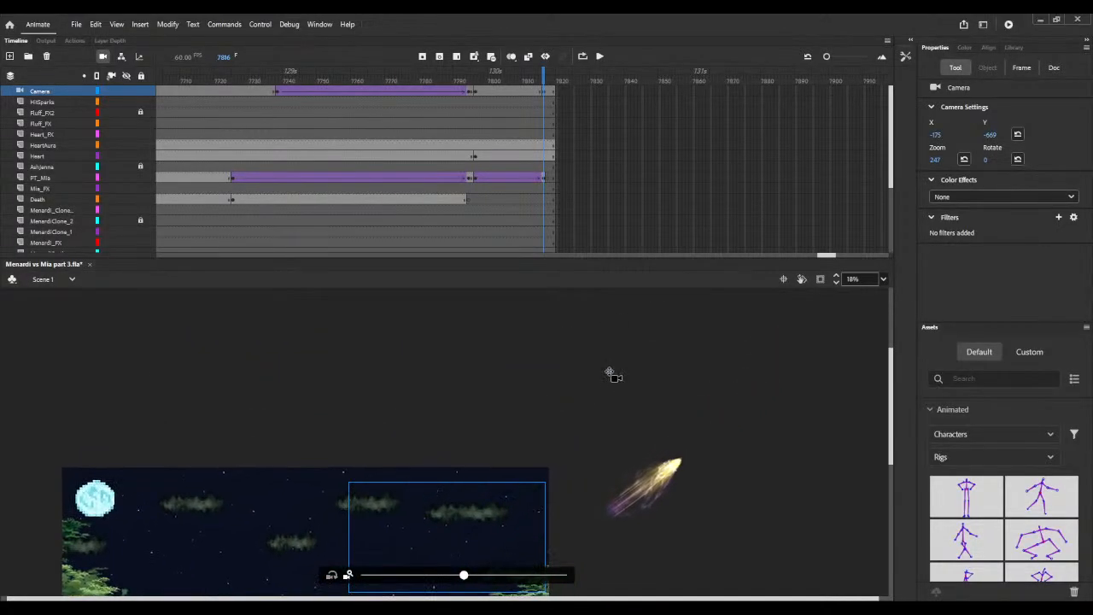
# Step: Create a classic tween on the Camera layer between frames 7796 and 7816 and scrub through the pan
pyautogui.click(513, 92)
pyautogui.click(535, 97)
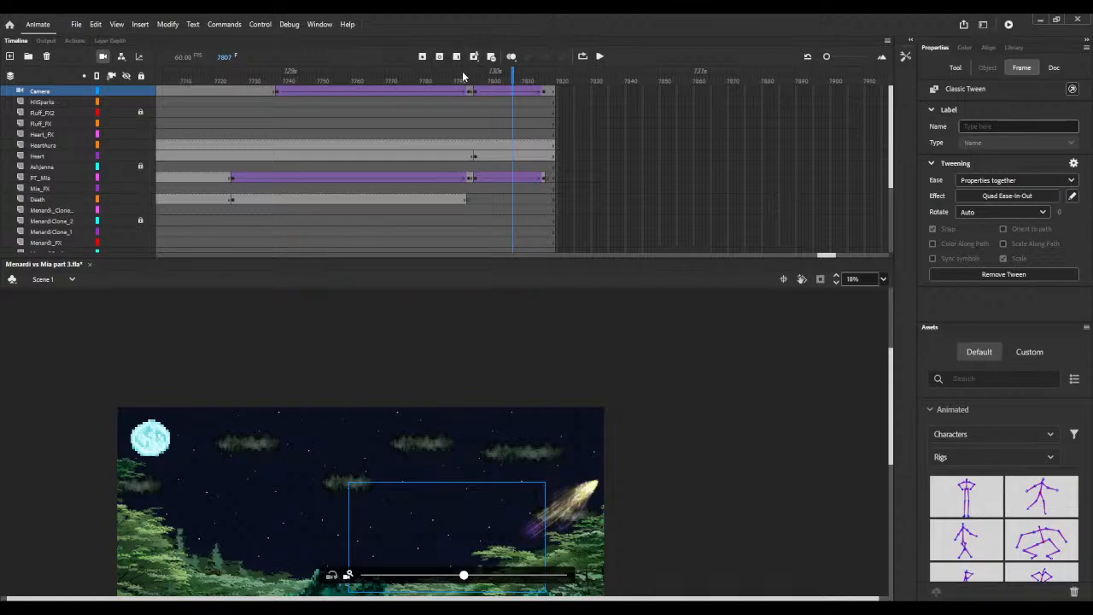
pyautogui.click(403, 79)
pyautogui.moveTo(403, 80); pyautogui.dragTo(548, 80)
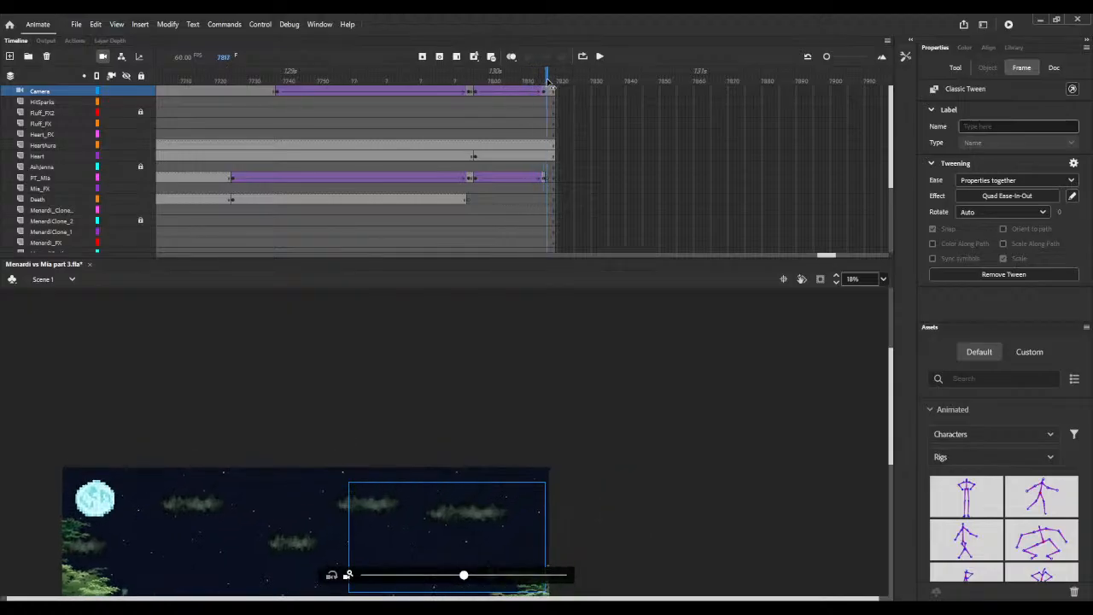
# Step: Insert frames after the arrow's exit to extend all layers by about 20 frames
pyautogui.press('F5')
pyautogui.press('F5')
pyautogui.press('F5')
pyautogui.press('F5')
pyautogui.press('F5')
pyautogui.press('F5')
pyautogui.press('F5')
pyautogui.press('F5')
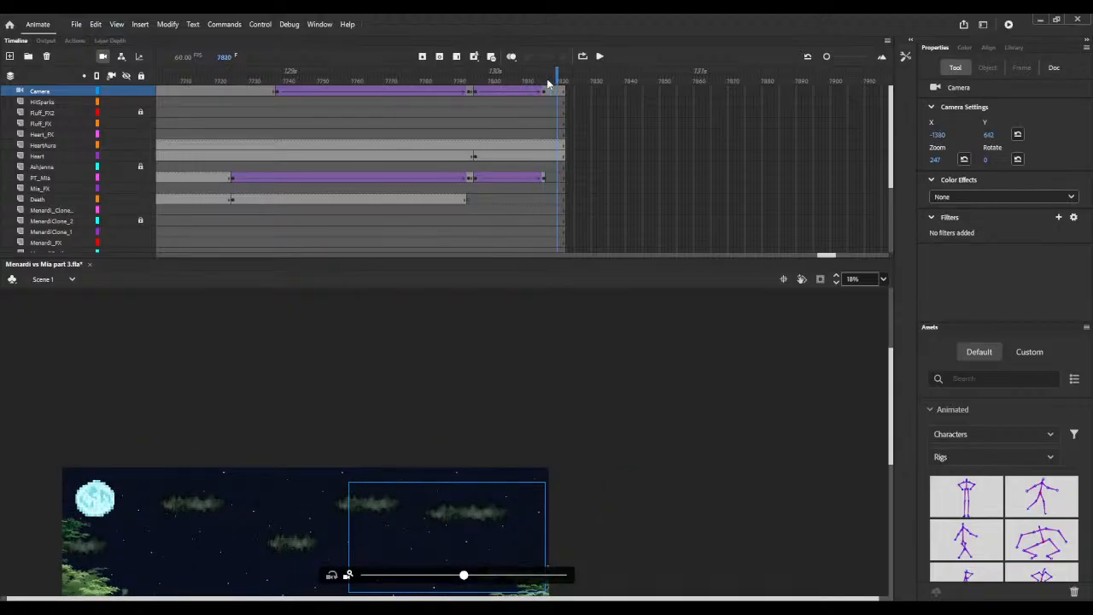
pyautogui.press('F5')
pyautogui.press('F5')
pyautogui.press('F5')
pyautogui.press('F5')
pyautogui.press('F5')
pyautogui.press('F5')
pyautogui.press('F5')
pyautogui.press('F5')
pyautogui.press('F5')
pyautogui.press('F5')
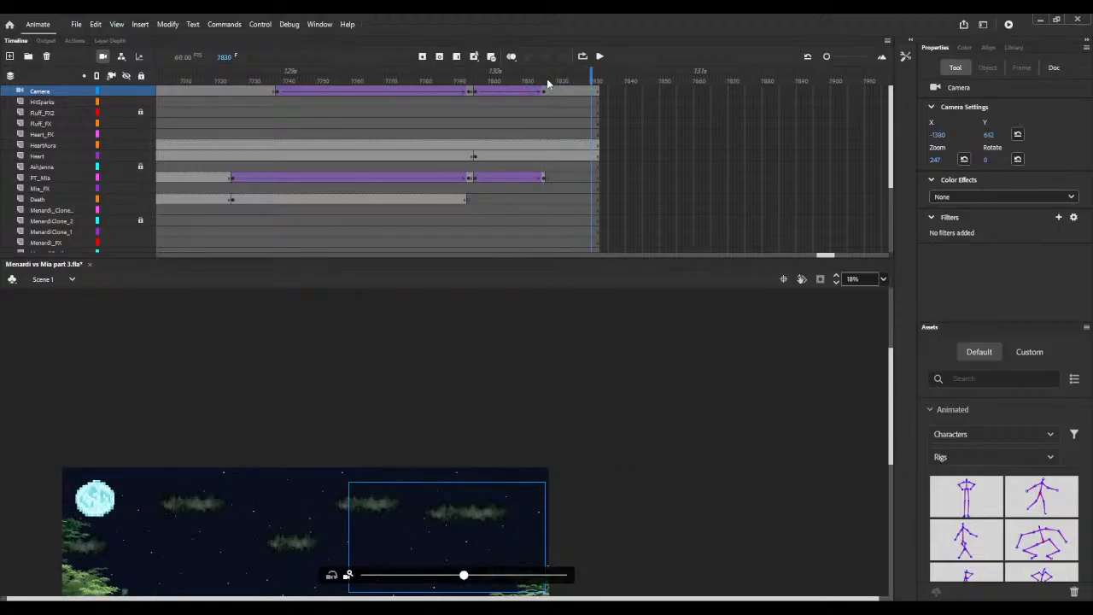
pyautogui.press('F5')
pyautogui.press('F5')
pyautogui.press('F5')
pyautogui.press('F5')
pyautogui.press('F5')
pyautogui.press('F5')
pyautogui.press('F5')
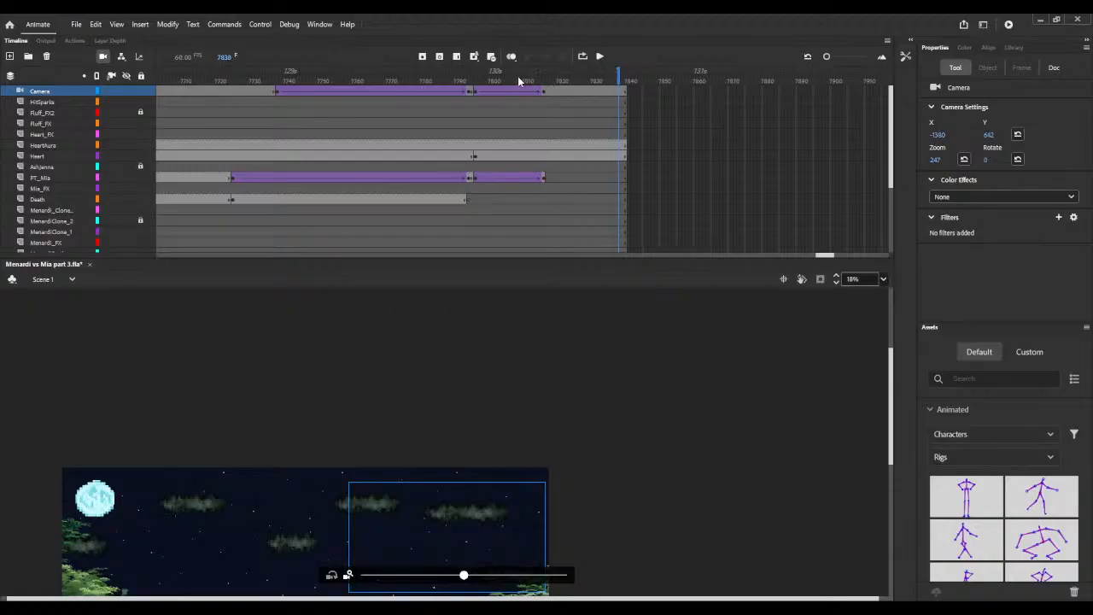
# Step: Insert frames inside the deflection tweens so the Camera and arrow motion end at frame 7823, and scrub to check
pyautogui.click(517, 79)
pyautogui.press('F5')
pyautogui.press('F5')
pyautogui.press('F5')
pyautogui.press('F5')
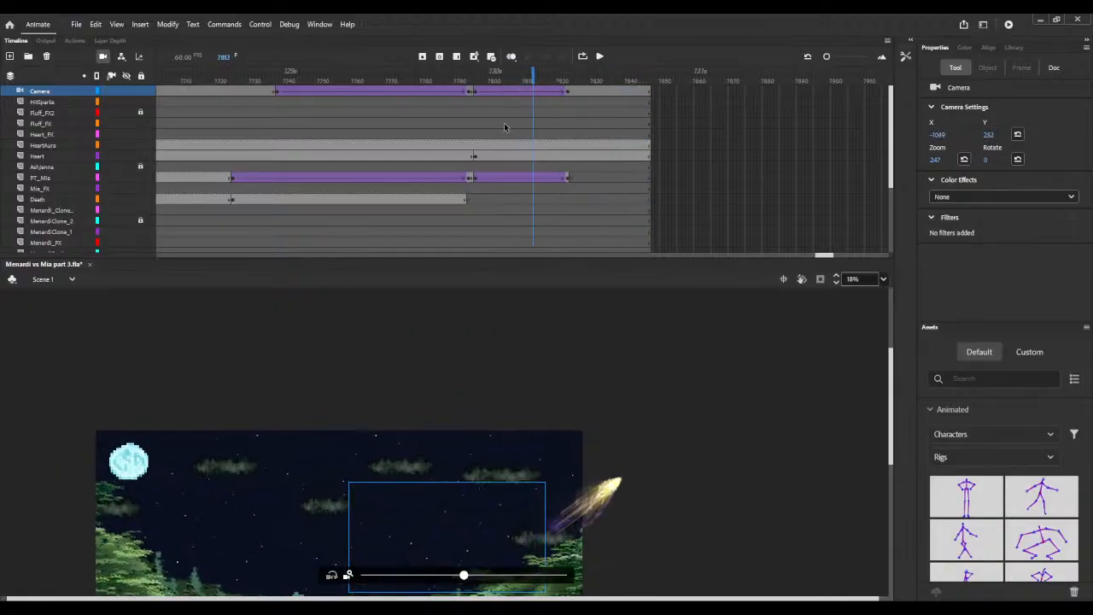
pyautogui.moveTo(473, 79); pyautogui.dragTo(513, 81)
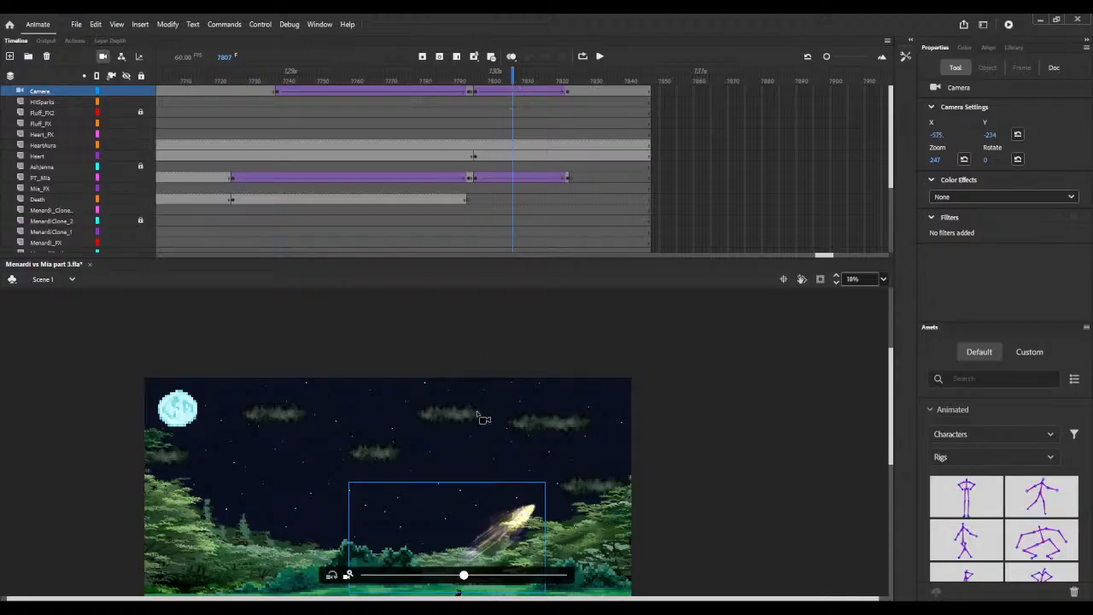
# Step: Reposition the camera at frame 7823 to X -1391, Y 420 and scrub through the pan
pyautogui.click(570, 92)
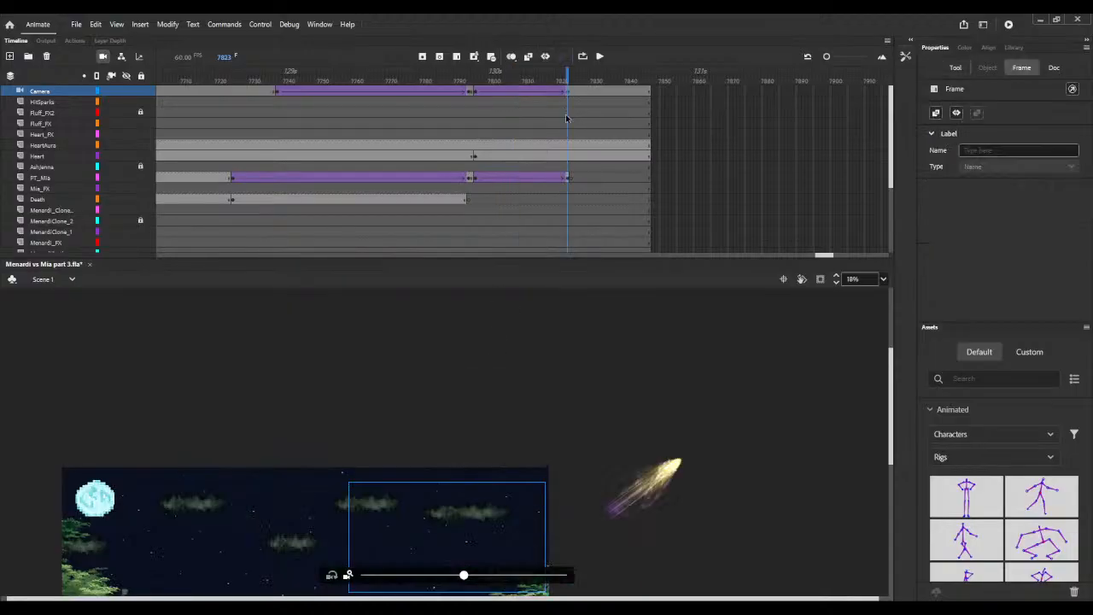
pyautogui.moveTo(488, 414)
pyautogui.mouseDown()
pyautogui.moveTo(493, 424)
pyautogui.moveTo(483, 415)
pyautogui.moveTo(495, 405)
pyautogui.mouseUp()
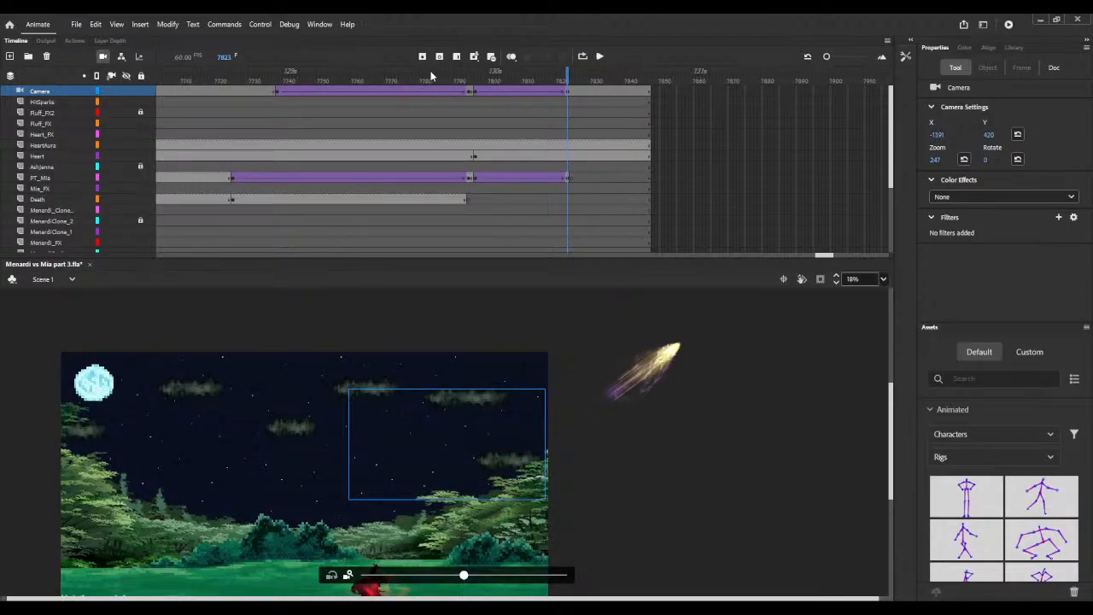
pyautogui.moveTo(434, 77); pyautogui.dragTo(577, 68)
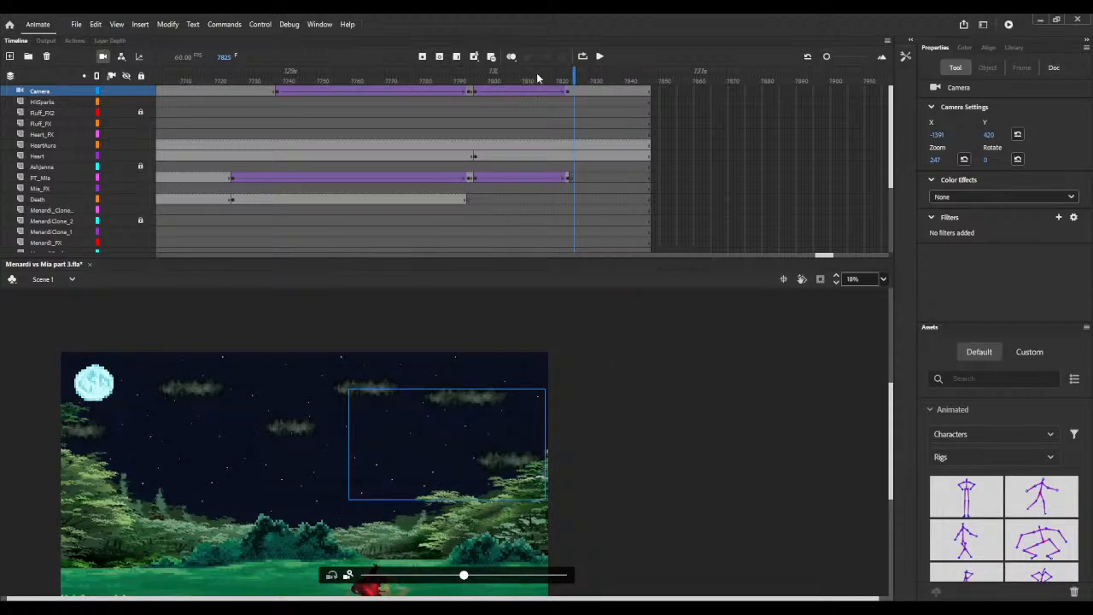
# Step: Lengthen the Camera and arrow deflection tweens by inserting frames so they end at frame 7834
pyautogui.click(535, 78)
pyautogui.press('F5')
pyautogui.press('F5')
pyautogui.press('F5')
pyautogui.press('F5')
pyautogui.press('F5')
pyautogui.press('F5')
pyautogui.press('F5')
pyautogui.press('F5')
pyautogui.press('F5')
pyautogui.press('F5')
pyautogui.press('F5')
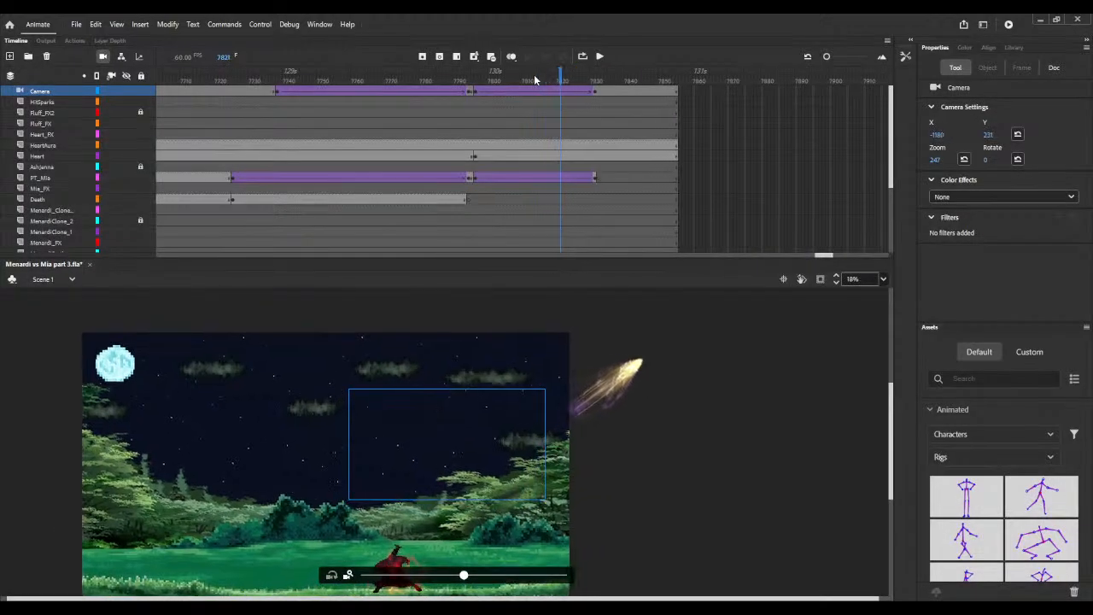
# Step: Add Camera keyframes at frames 7837 and 7869, extending the timeline, and pan the latter back to the red fighter at X -658, Y -674
pyautogui.click(614, 93)
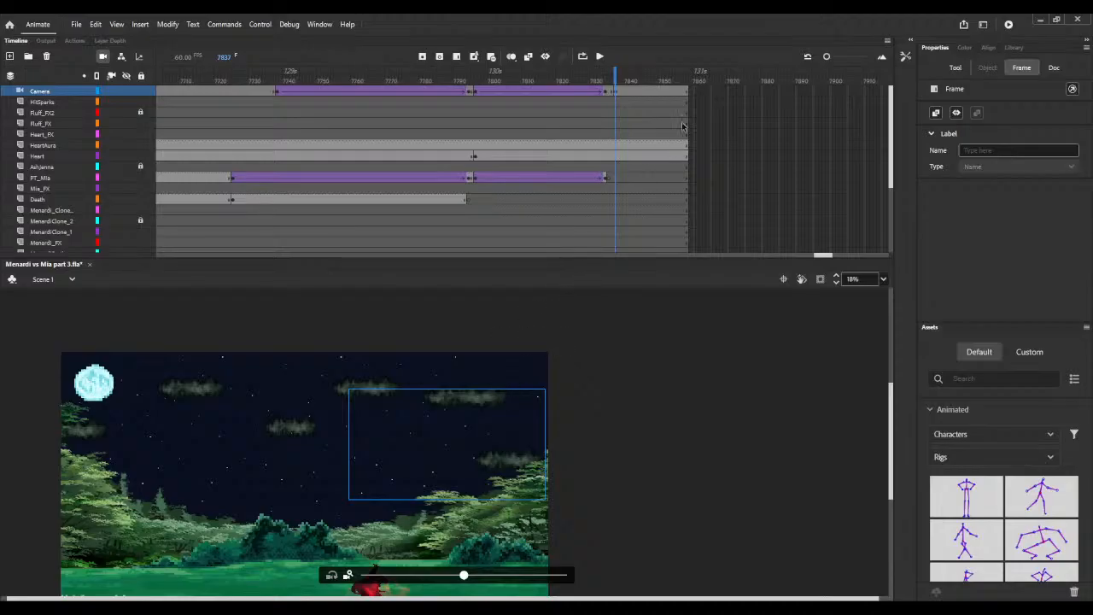
pyautogui.click(685, 77)
pyautogui.moveTo(685, 77); pyautogui.dragTo(718, 101)
pyautogui.press('F5')
pyautogui.press('F5')
pyautogui.press('F5')
pyautogui.press('F5')
pyautogui.click(726, 91)
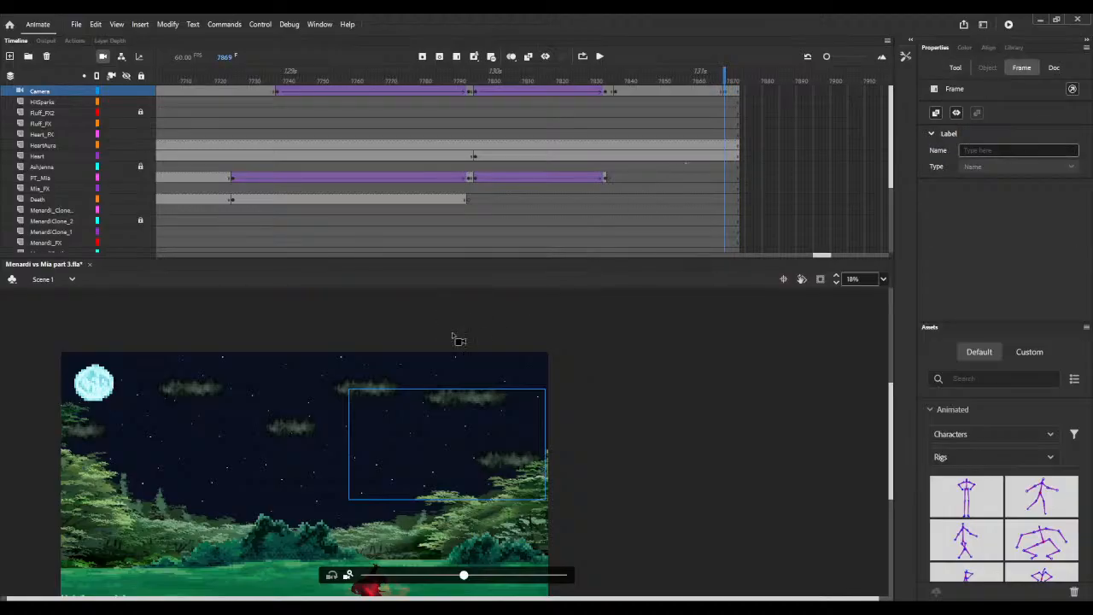
pyautogui.moveTo(420, 440); pyautogui.dragTo(341, 555)
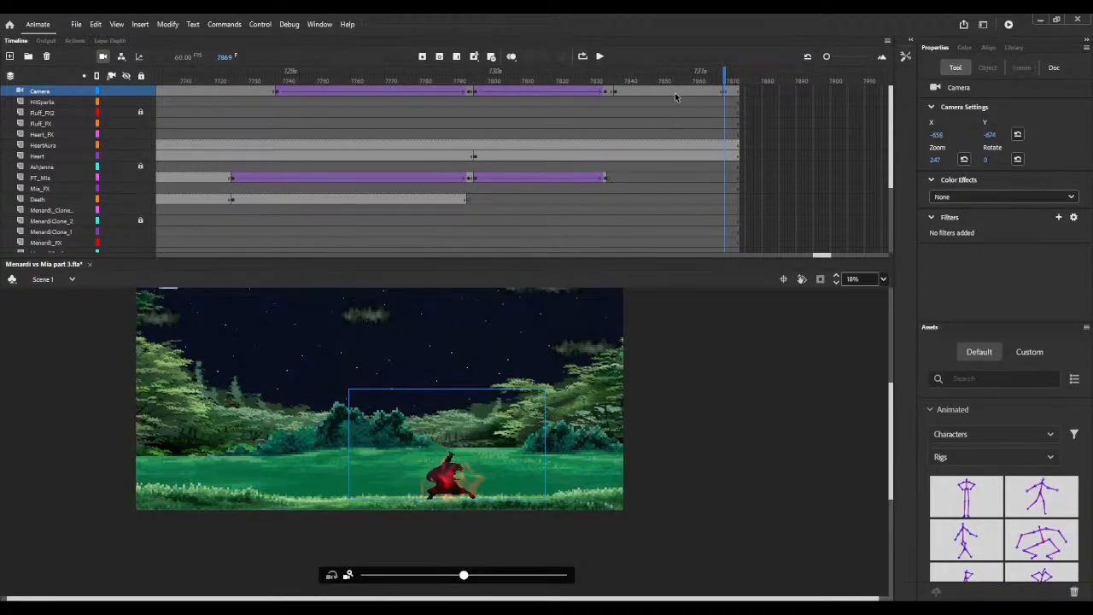
# Step: Apply a classic tween with Quad Ease-In-Out to the Camera span between frames 7837 and 7869
pyautogui.click(675, 92)
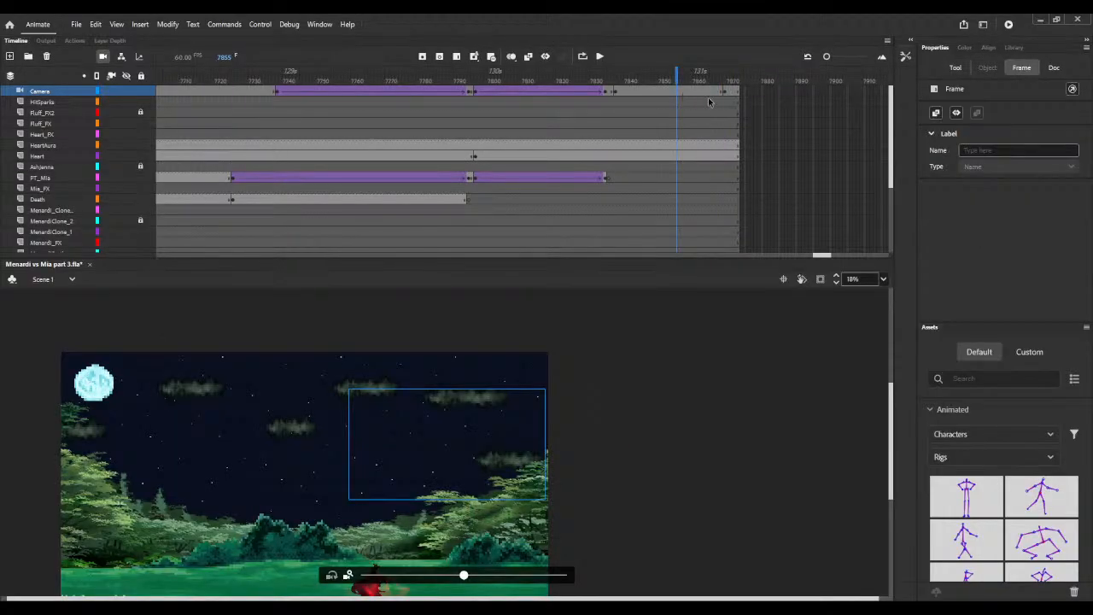
pyautogui.press('F3')
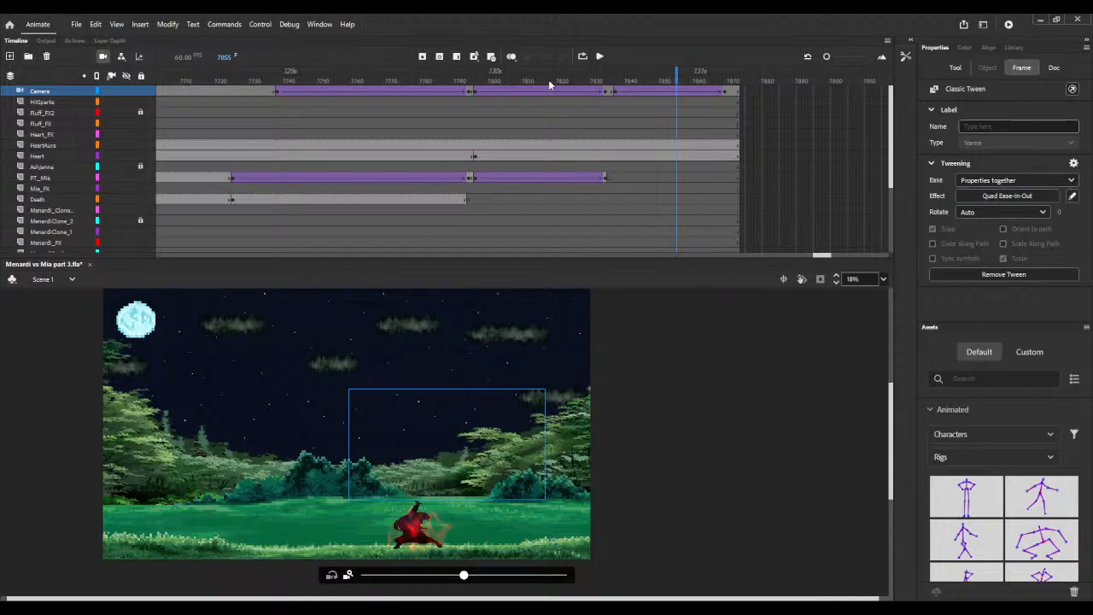
pyautogui.click(503, 90)
pyautogui.click(735, 549)
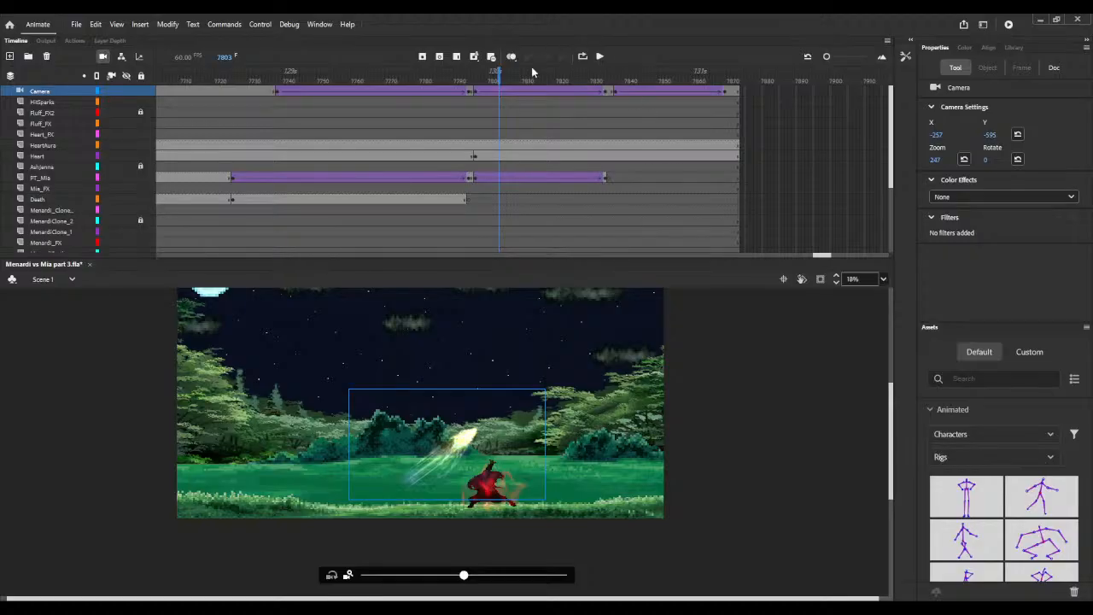
# Step: Insert frames in the hold before the Camera's pan back so the pan starts at about frame 7875
pyautogui.moveTo(482, 77); pyautogui.dragTo(613, 67)
pyautogui.press('F5')
pyautogui.press('F5')
pyautogui.press('F5')
pyautogui.press('F5')
pyautogui.press('F5')
pyautogui.press('F5')
pyautogui.press('F5')
pyautogui.press('F5')
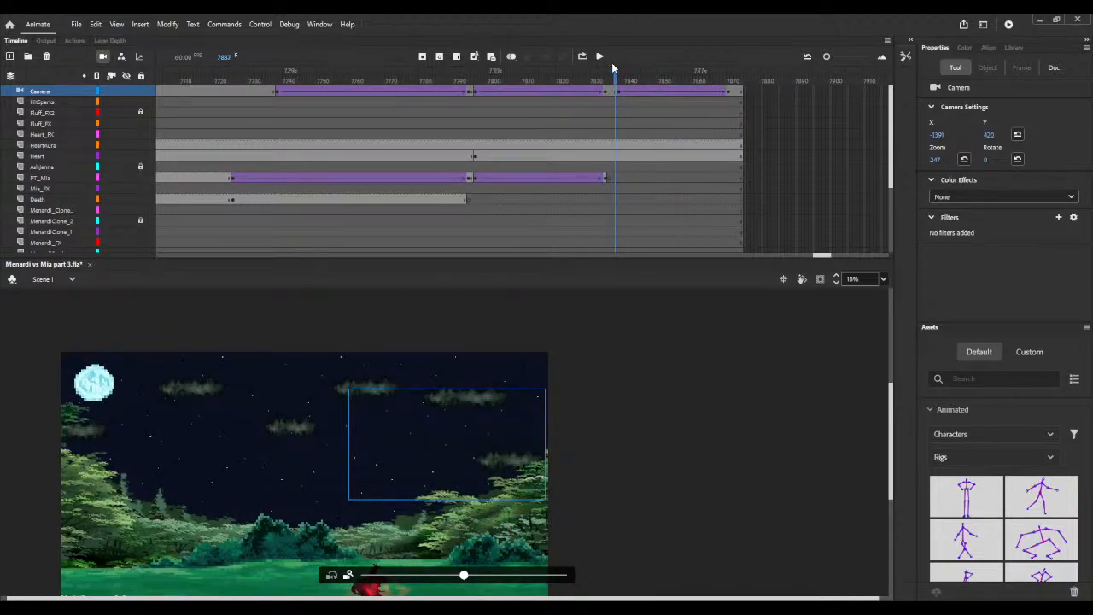
pyautogui.press('F5')
pyautogui.press('F5')
pyautogui.press('F5')
pyautogui.press('F5')
pyautogui.press('F5')
pyautogui.press('F5')
pyautogui.press('F5')
pyautogui.press('F5')
pyautogui.press('F5')
pyautogui.press('F5')
pyautogui.press('F5')
pyautogui.press('F5')
pyautogui.press('F5')
pyautogui.press('F5')
pyautogui.press('F5')
pyautogui.press('F5')
pyautogui.press('F5')
pyautogui.press('F5')
pyautogui.press('F5')
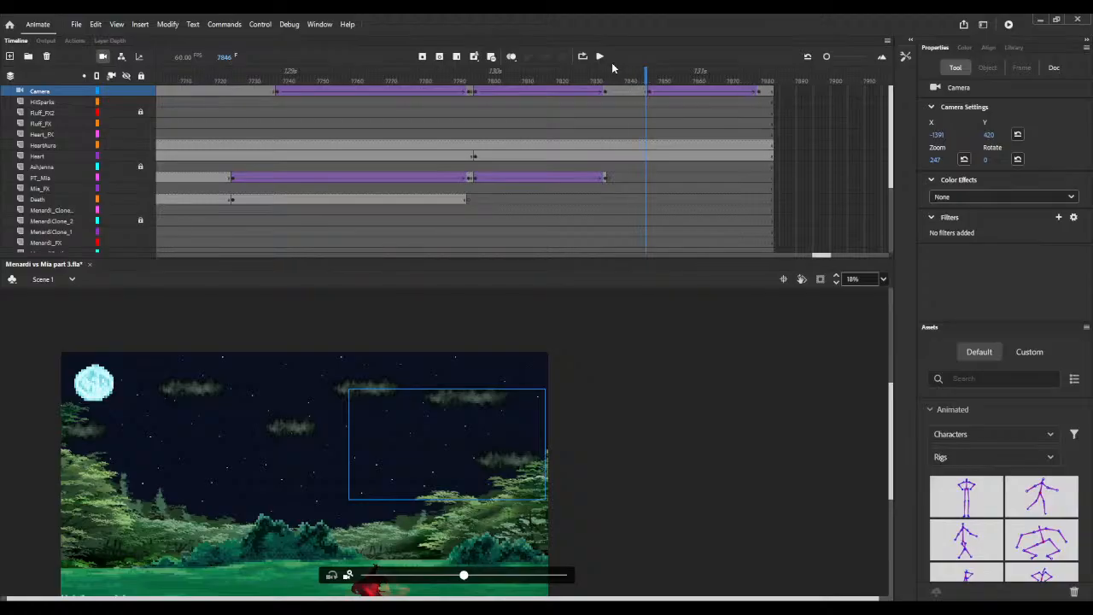
pyautogui.press('F5')
pyautogui.press('F5')
pyautogui.press('F5')
pyautogui.press('F5')
pyautogui.press('F5')
pyautogui.press('F5')
pyautogui.press('F5')
pyautogui.press('F5')
pyautogui.press('F5')
pyautogui.press('F5')
pyautogui.press('F5')
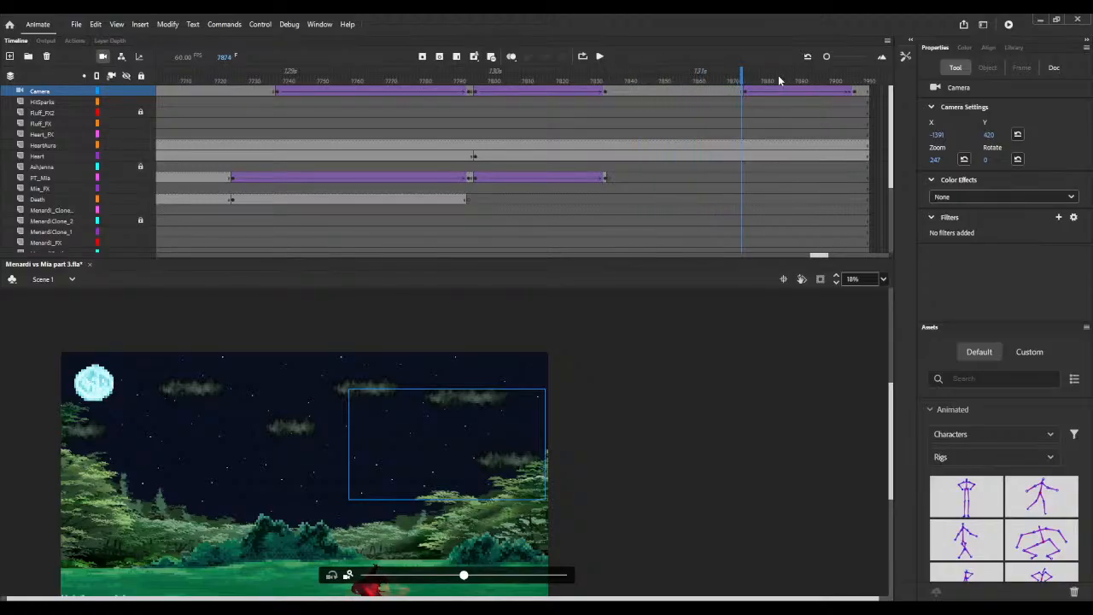
# Step: Lengthen the Camera's pan-back tween to about 55 frames by inserting frames inside it
pyautogui.press('F5')
pyautogui.press('F5')
pyautogui.press('F5')
pyautogui.press('F5')
pyautogui.press('F5')
pyautogui.press('F5')
pyautogui.press('F5')
pyautogui.press('F5')
pyautogui.press('F5')
pyautogui.press('F5')
pyautogui.press('F5')
pyautogui.press('F5')
pyautogui.press('F5')
pyautogui.press('F5')
pyautogui.press('F5')
pyautogui.press('F5')
pyautogui.press('F5')
pyautogui.press('F5')
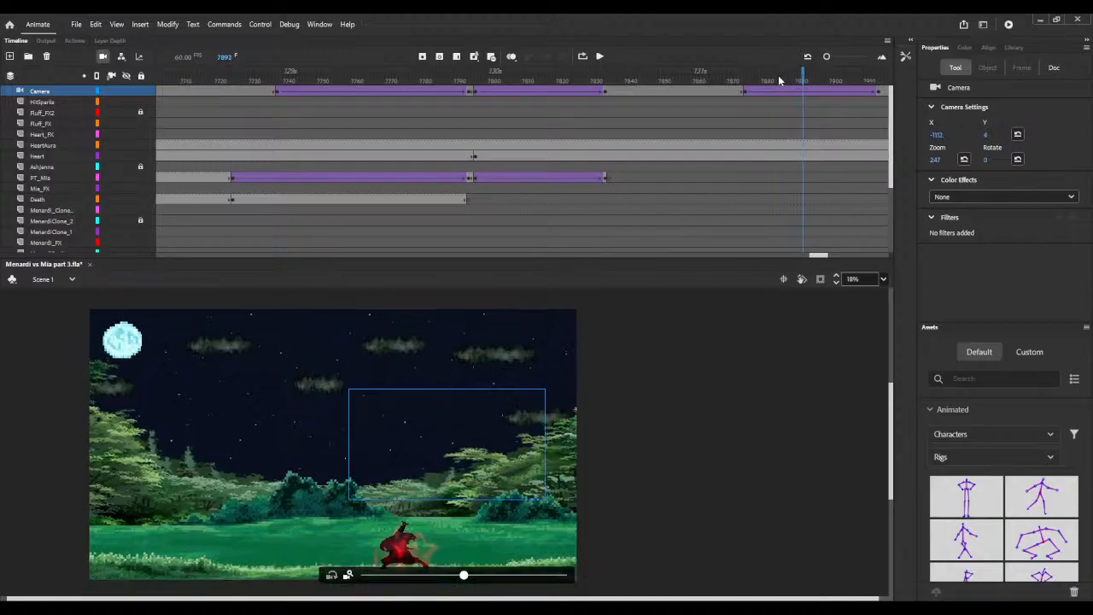
pyautogui.press('F5')
pyautogui.press('F5')
pyautogui.press('F5')
pyautogui.press('F5')
pyautogui.press('F5')
pyautogui.press('F5')
pyautogui.press('F5')
pyautogui.press('F5')
pyautogui.press('F5')
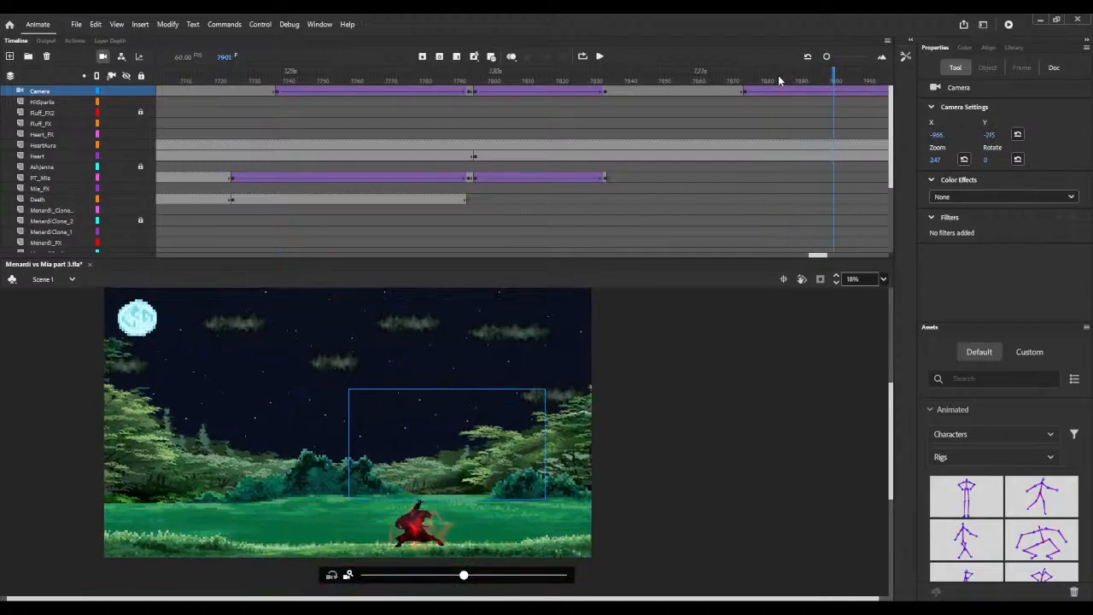
pyautogui.press('F5')
pyautogui.press('F5')
pyautogui.press('F5')
pyautogui.press('F5')
pyautogui.press('F5')
pyautogui.press('F5')
pyautogui.press('F5')
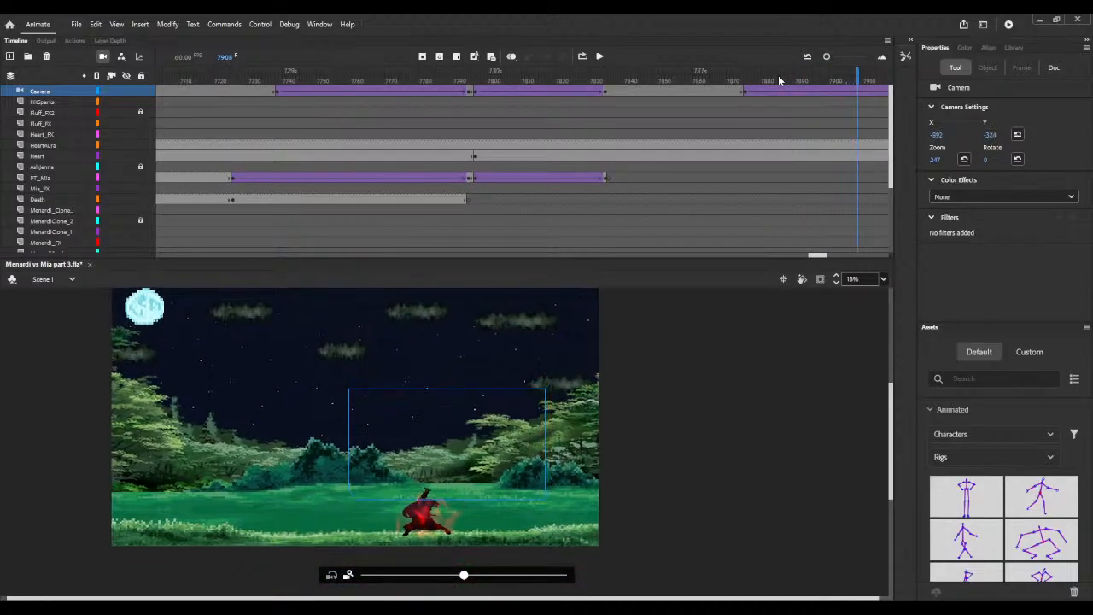
# Step: Insert frames inside the Camera and arrow deflection tweens so both end at about frame 7844
pyautogui.click(522, 79)
pyautogui.press('F5')
pyautogui.press('F5')
pyautogui.press('F5')
pyautogui.press('F5')
pyautogui.press('F5')
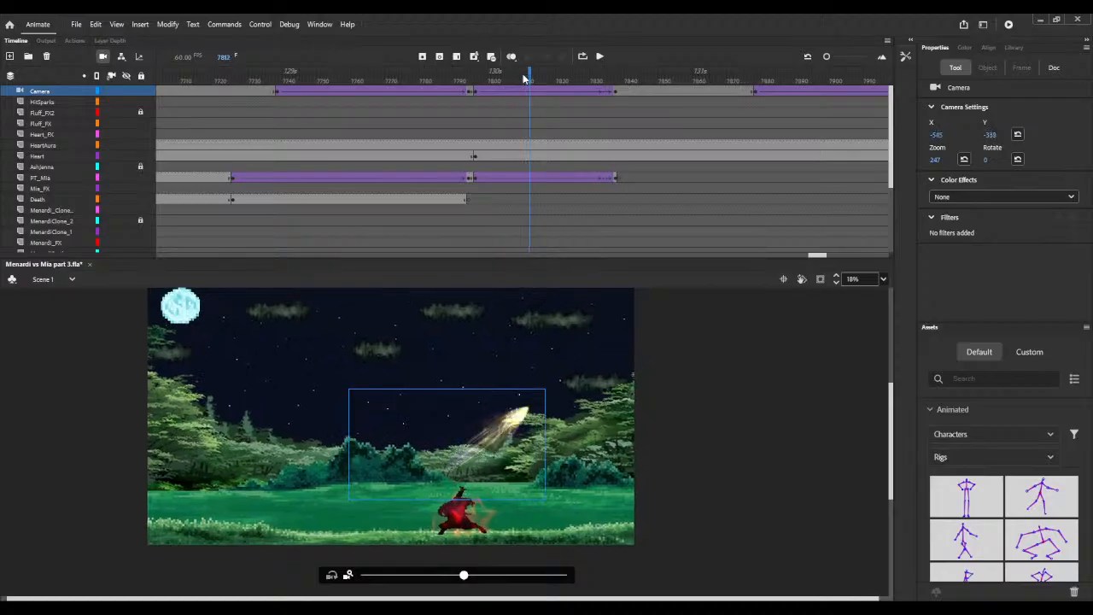
pyautogui.press('F5')
pyautogui.press('F5')
pyautogui.press('F5')
pyautogui.press('F5')
pyautogui.press('F5')
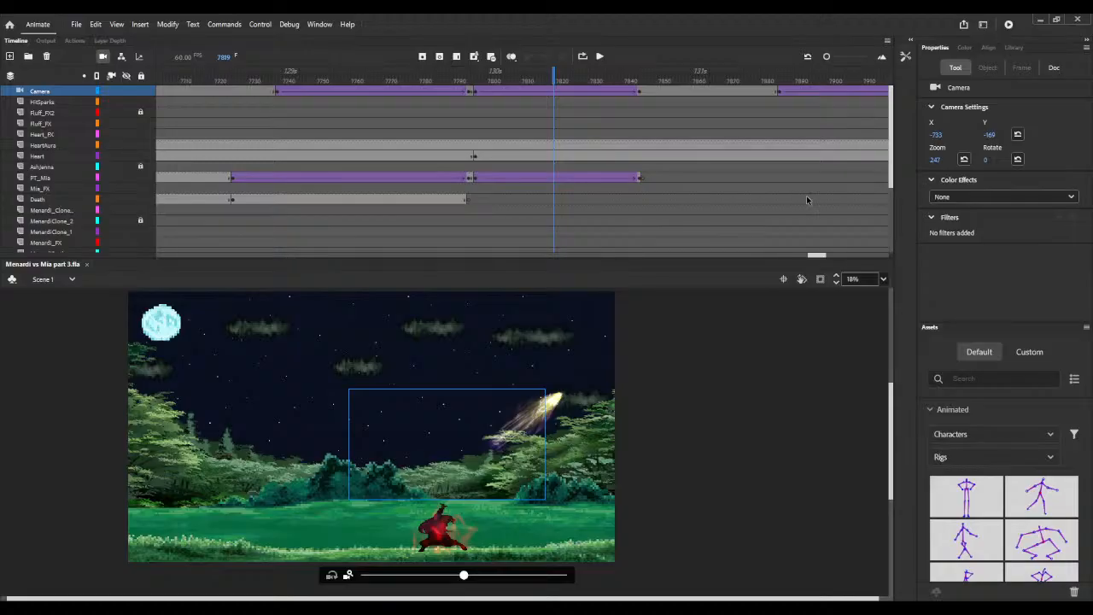
# Step: Copy the fighter's idle-pose keyframe at frame 6902 on the Heart layer
pyautogui.moveTo(821, 254); pyautogui.dragTo(741, 255)
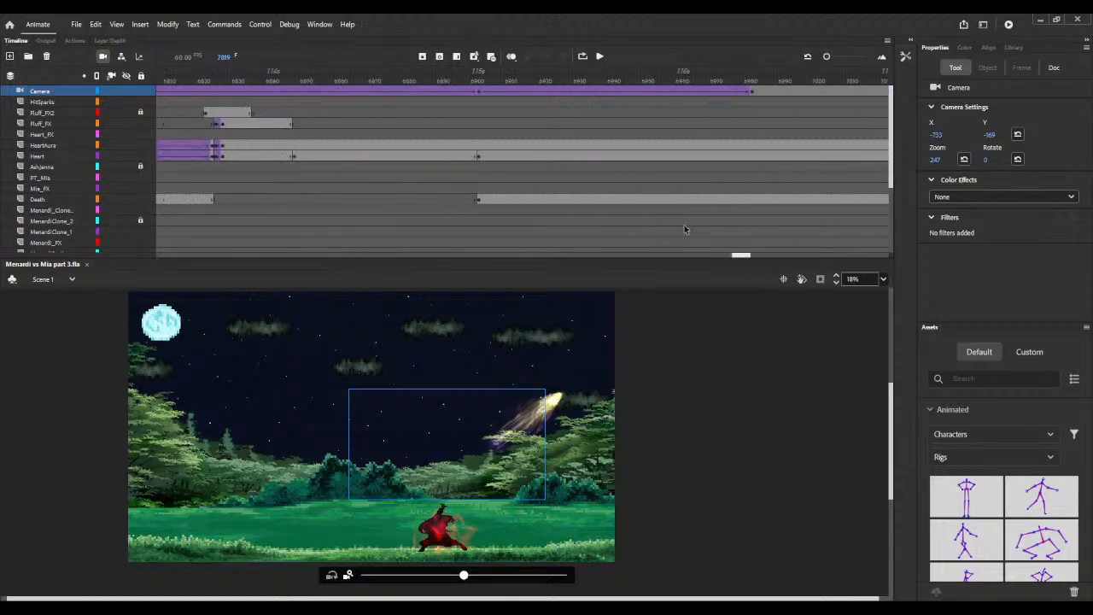
pyautogui.click(478, 156)
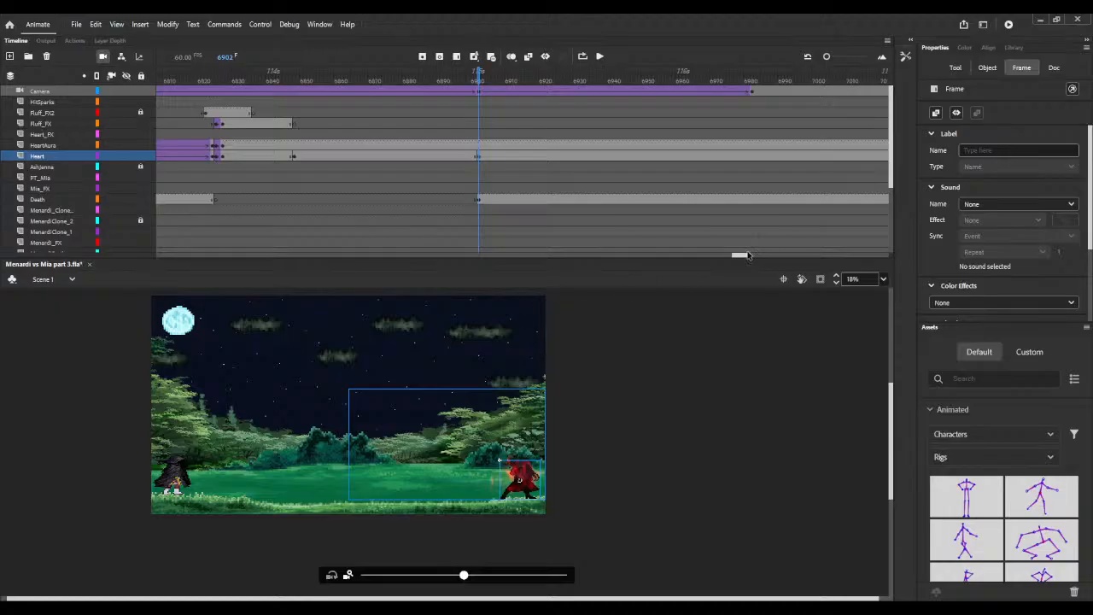
# Step: Extend all layers to about frame 7963 by inserting frames at the end of the timeline
pyautogui.moveTo(741, 255); pyautogui.dragTo(832, 257)
pyautogui.moveTo(353, 77); pyautogui.dragTo(540, 75)
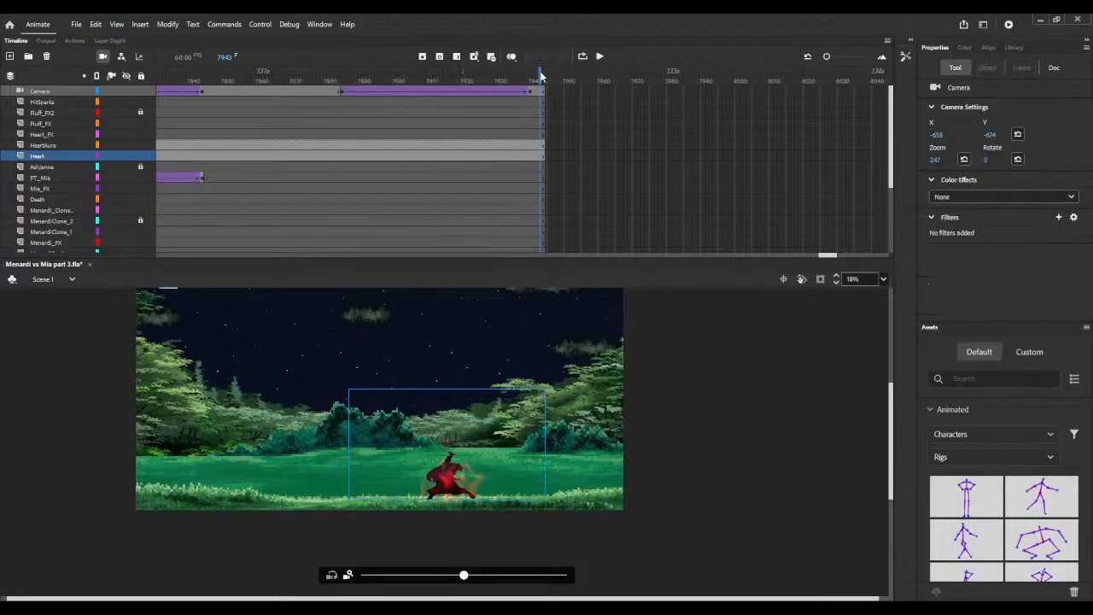
pyautogui.press('F5')
pyautogui.press('F5')
pyautogui.press('F5')
pyautogui.press('F5')
pyautogui.press('F5')
pyautogui.press('F5')
pyautogui.press('F5')
pyautogui.press('F5')
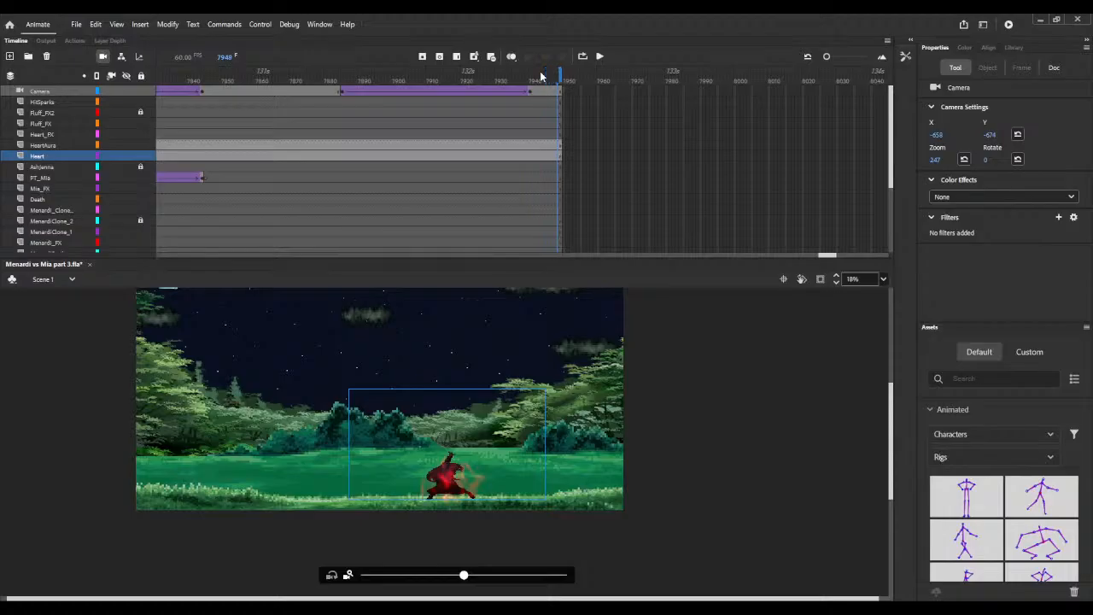
pyautogui.press('F5')
pyautogui.press('F5')
pyautogui.press('F5')
pyautogui.press('F5')
pyautogui.press('F5')
pyautogui.press('F5')
pyautogui.press('F5')
pyautogui.press('F5')
pyautogui.press('F5')
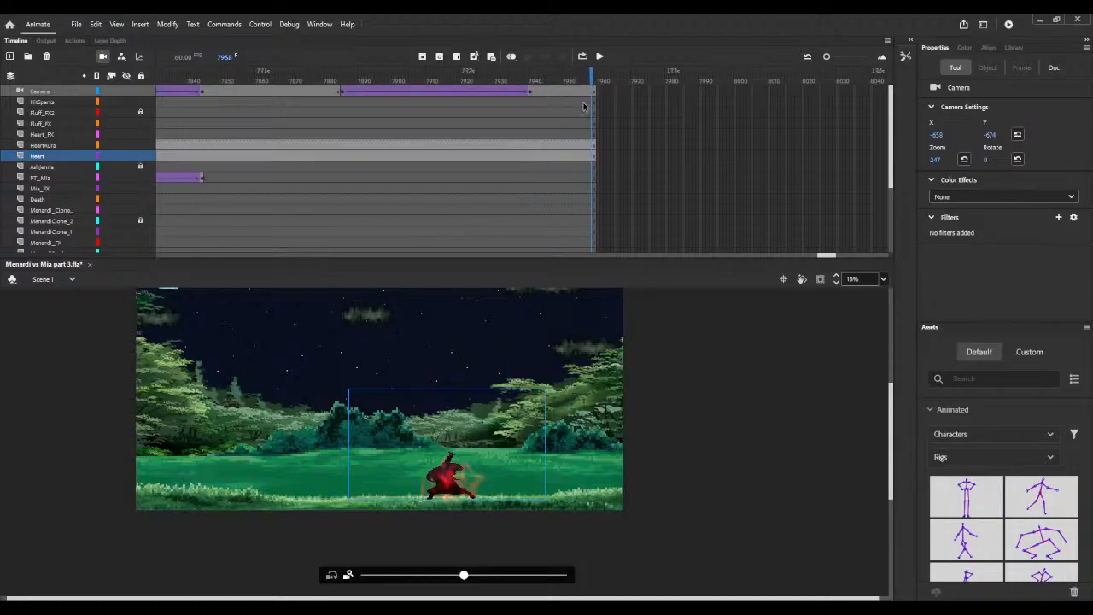
pyautogui.press('F5')
pyautogui.press('F5')
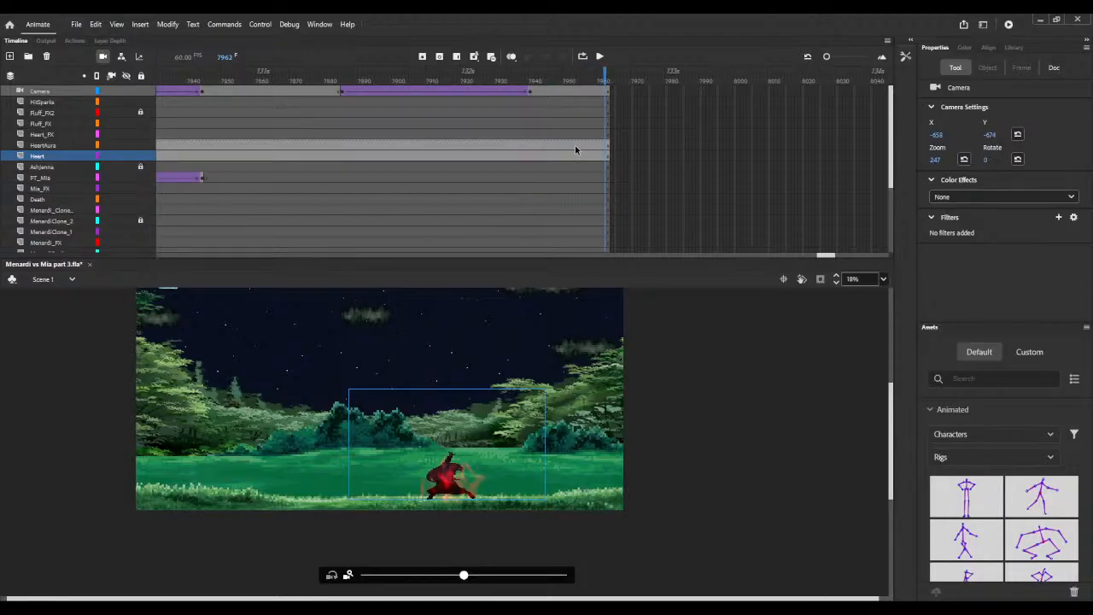
# Step: Paste the copied idle pose at frame 7953 of the Heart layer and move it onto the aura at X 1143.95, Y 838.95
pyautogui.click(574, 148)
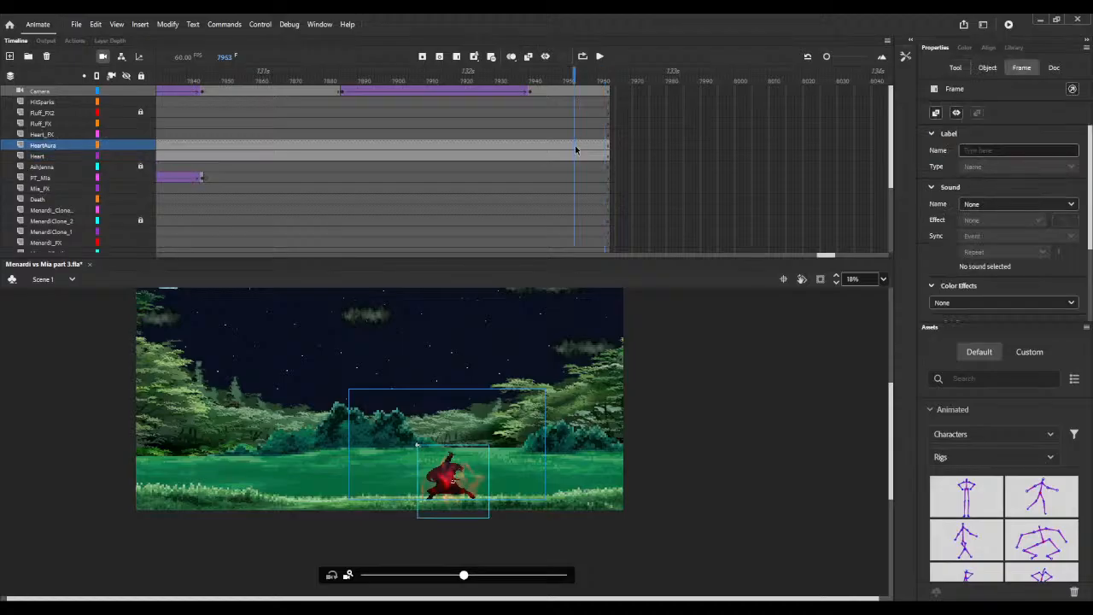
pyautogui.click(575, 159)
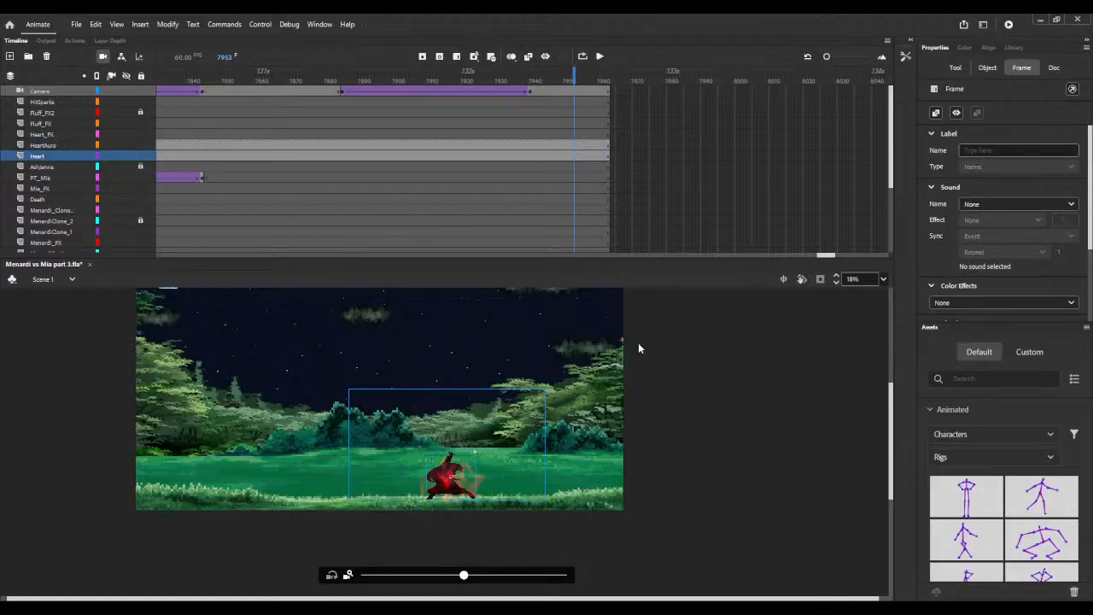
pyautogui.hotkey('ctrl', 'alt', 'v')
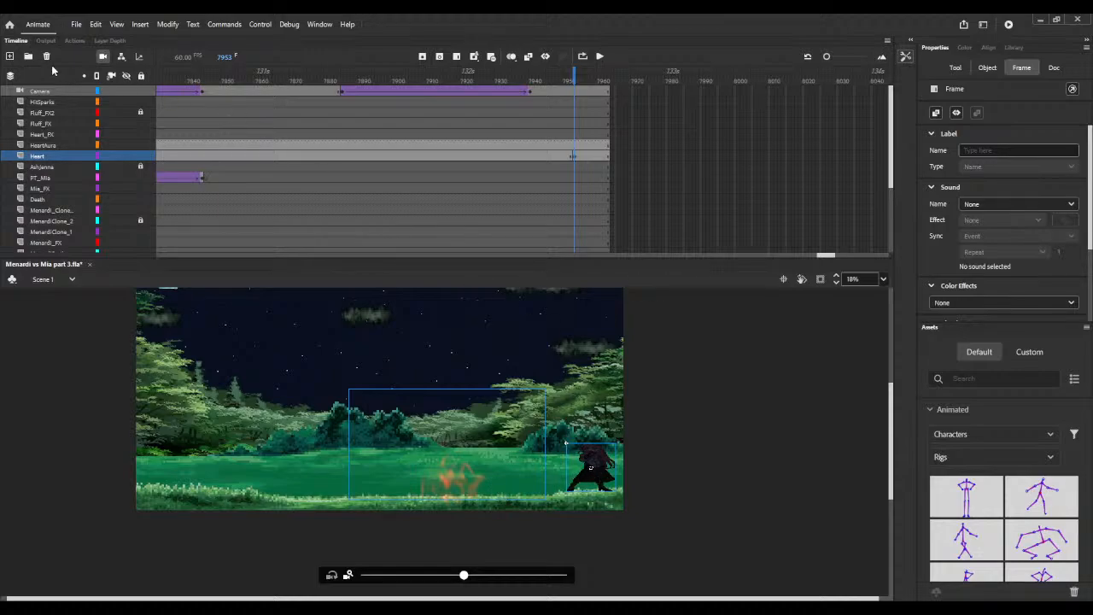
pyautogui.press('q')
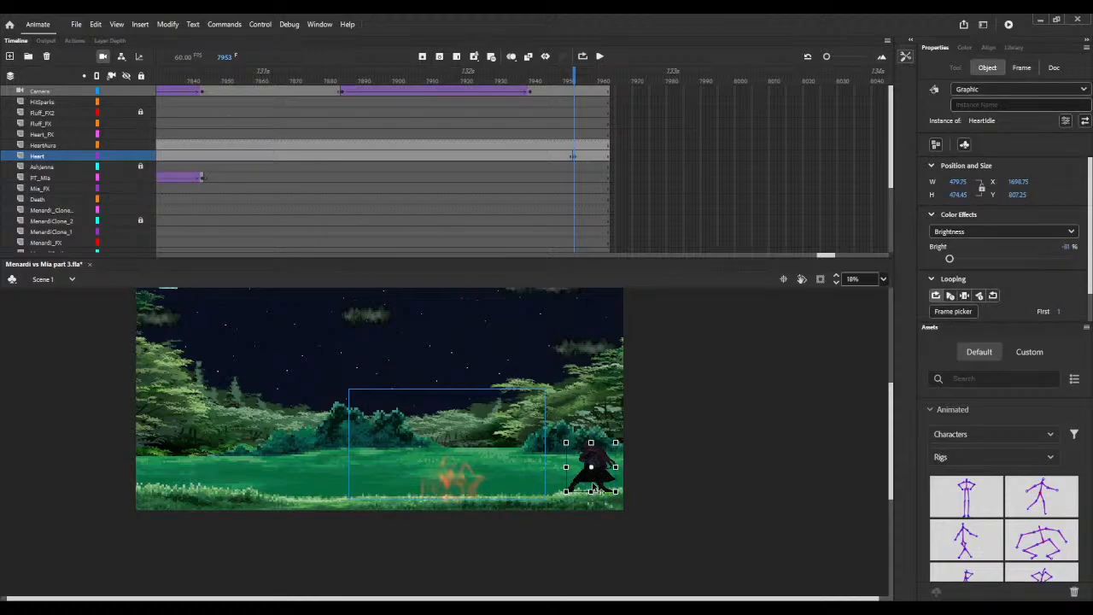
pyautogui.moveTo(596, 483); pyautogui.dragTo(459, 491)
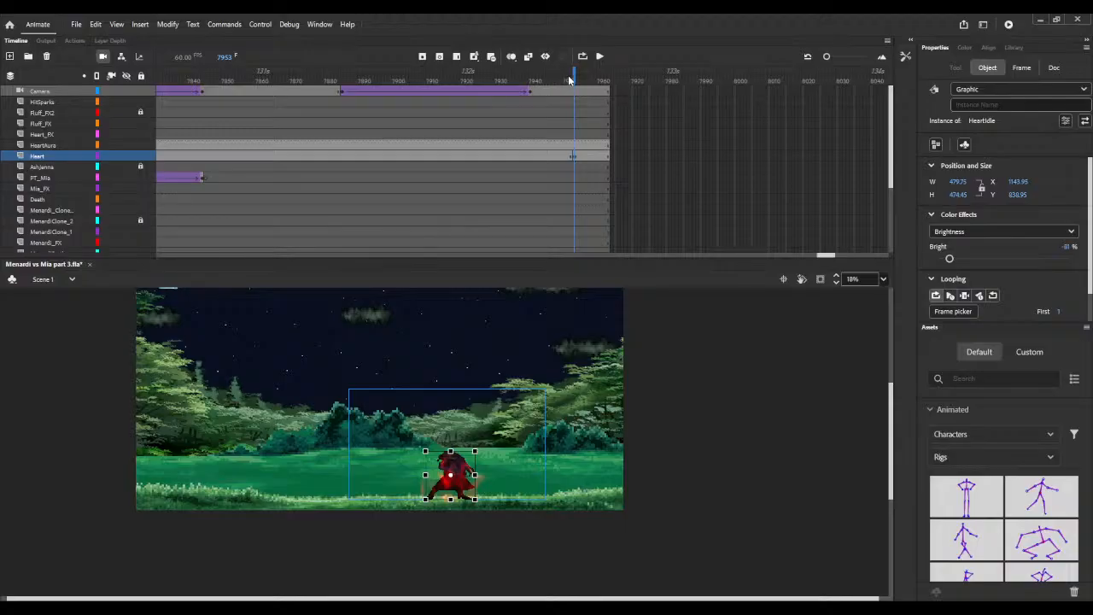
# Step: Insert frames after the pasted idle pose to extend the timeline to about frame 7989
pyautogui.click(572, 77)
pyautogui.click(583, 77)
pyautogui.press('F5')
pyautogui.press('F5')
pyautogui.press('F5')
pyautogui.press('F5')
pyautogui.press('F5')
pyautogui.press('F5')
pyautogui.press('F5')
pyautogui.press('F5')
pyautogui.press('F5')
pyautogui.press('F5')
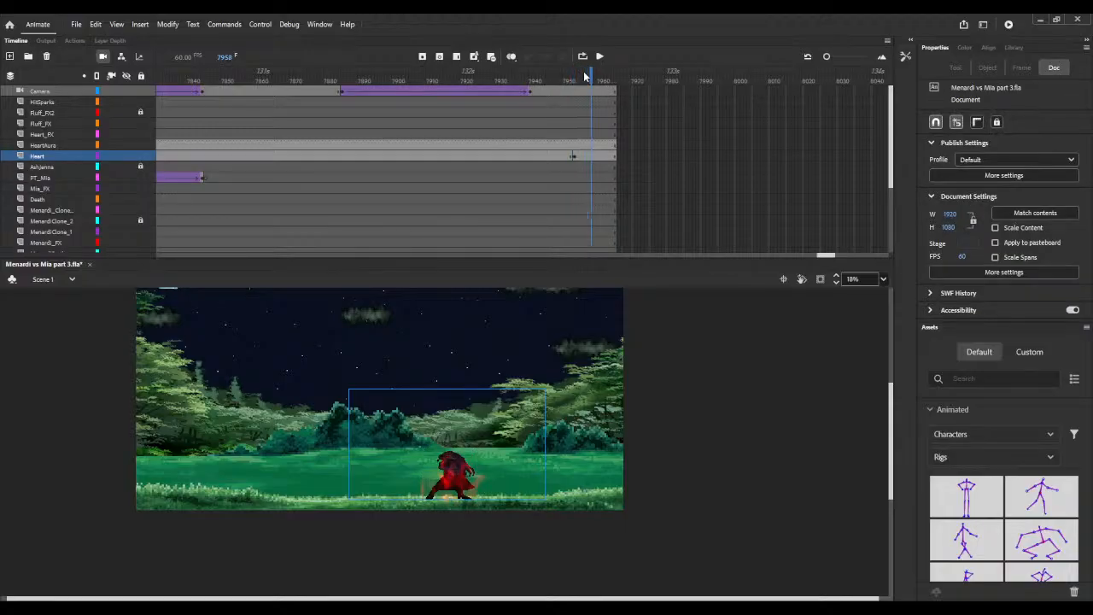
pyautogui.press('F5')
pyautogui.press('F5')
pyautogui.press('F5')
pyautogui.press('F5')
pyautogui.press('F5')
pyautogui.press('F5')
pyautogui.press('F5')
pyautogui.press('F5')
pyautogui.press('F5')
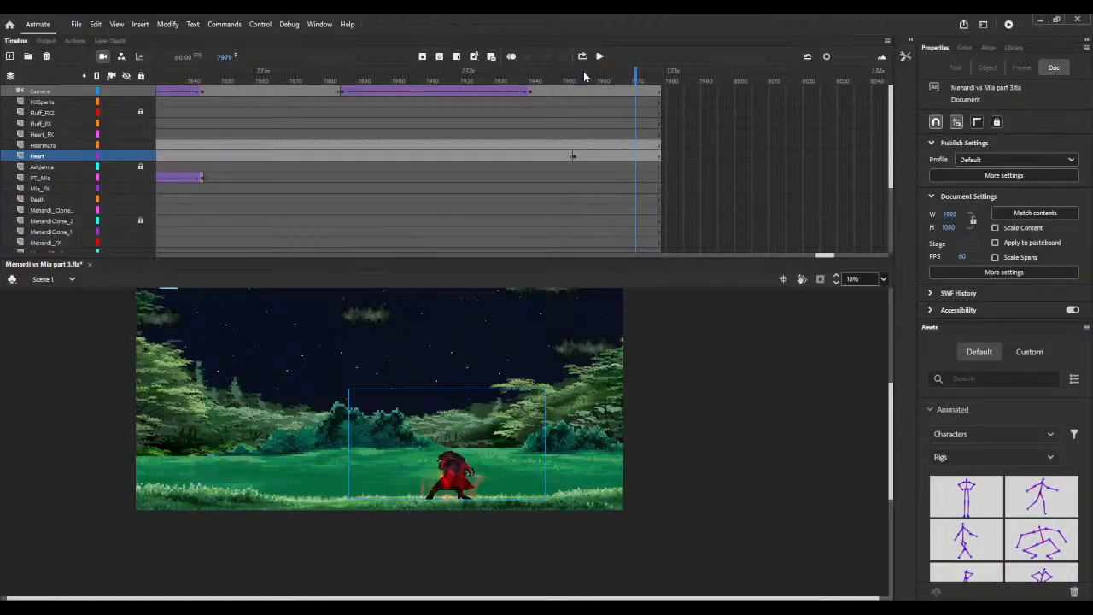
pyautogui.press('F5')
pyautogui.press('F5')
pyautogui.press('F5')
pyautogui.press('F5')
pyautogui.press('F5')
pyautogui.press('F5')
pyautogui.press('F5')
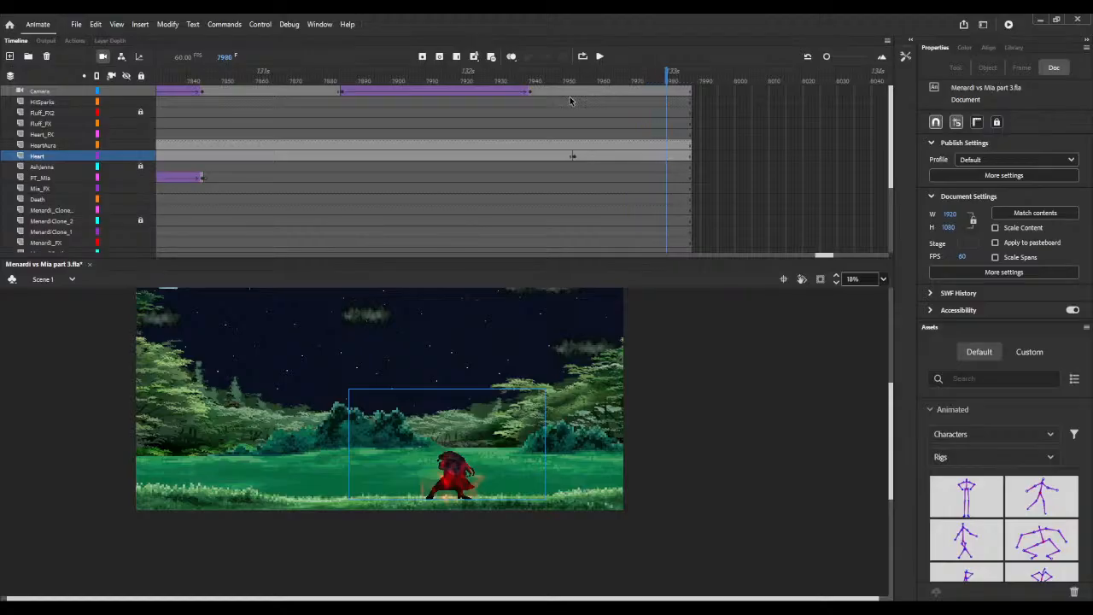
# Step: Add a Camera keyframe at frame 7953 and extend the timeline to about frame 7994
pyautogui.click(573, 92)
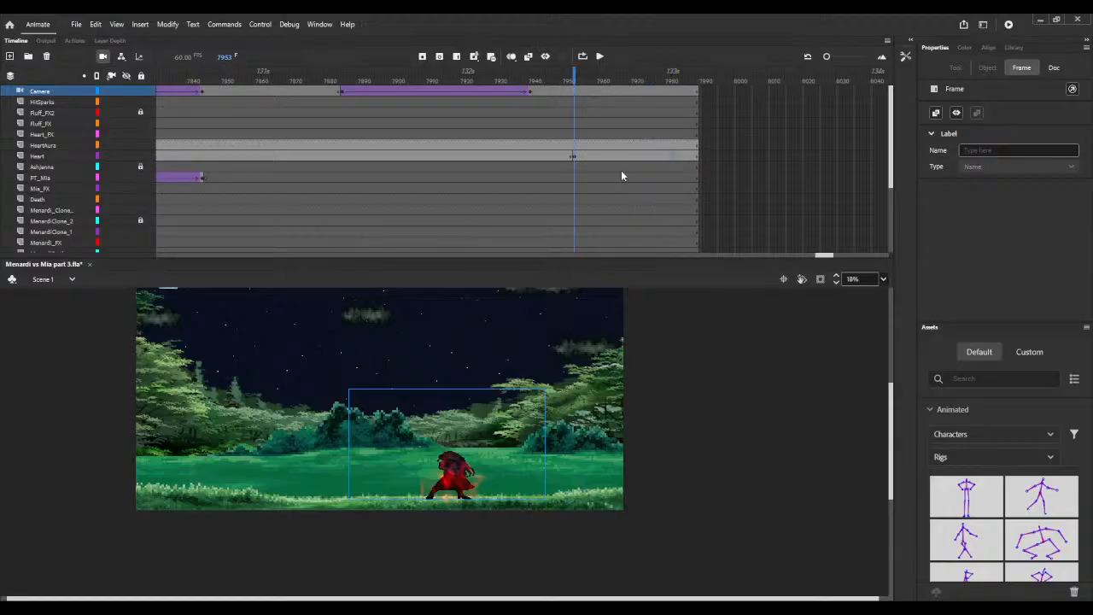
pyautogui.press('F6')
pyautogui.click(683, 71)
pyautogui.press('F5')
pyautogui.press('F5')
pyautogui.press('F5')
pyautogui.press('F5')
pyautogui.press('F5')
pyautogui.press('F5')
pyautogui.press('F5')
pyautogui.press('F5')
pyautogui.press('F5')
pyautogui.press('F5')
pyautogui.press('F5')
pyautogui.press('F5')
pyautogui.press('F5')
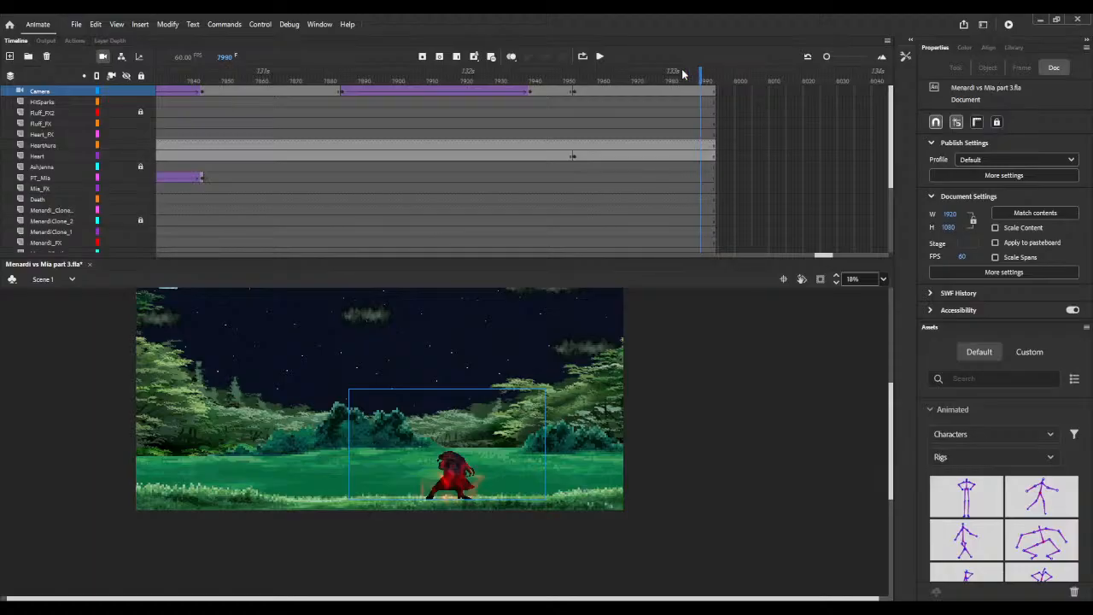
# Step: Insert frames near the end of all layers to extend the timeline to about frame 8011
pyautogui.press('F5')
pyautogui.press('F5')
pyautogui.press('F5')
pyautogui.press('F5')
pyautogui.press('F5')
pyautogui.press('F5')
pyautogui.press('F5')
pyautogui.press('F5')
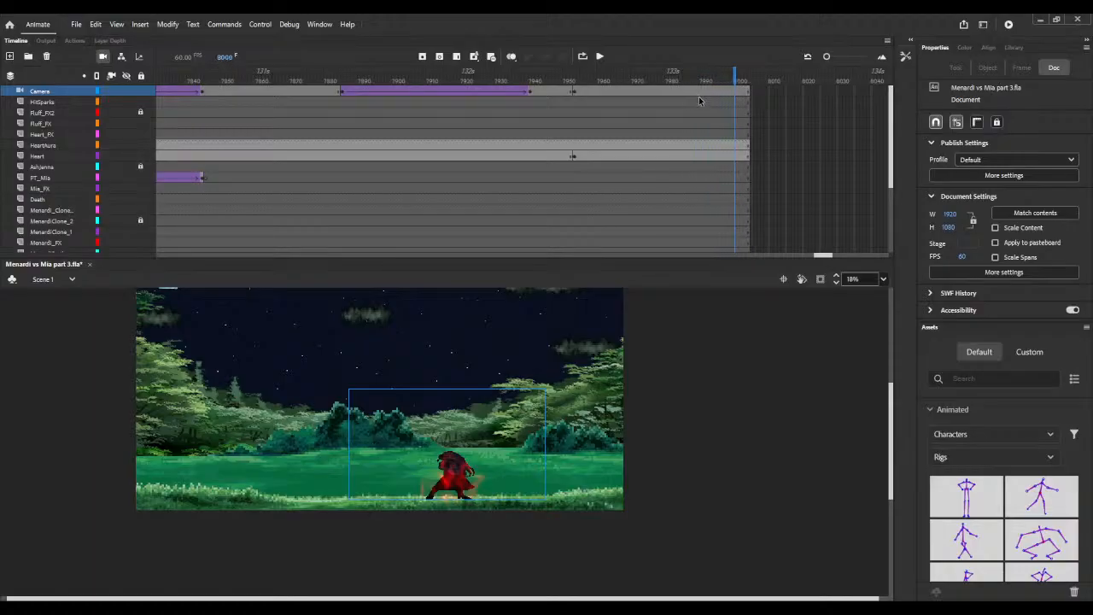
pyautogui.press('F5')
pyautogui.press('F5')
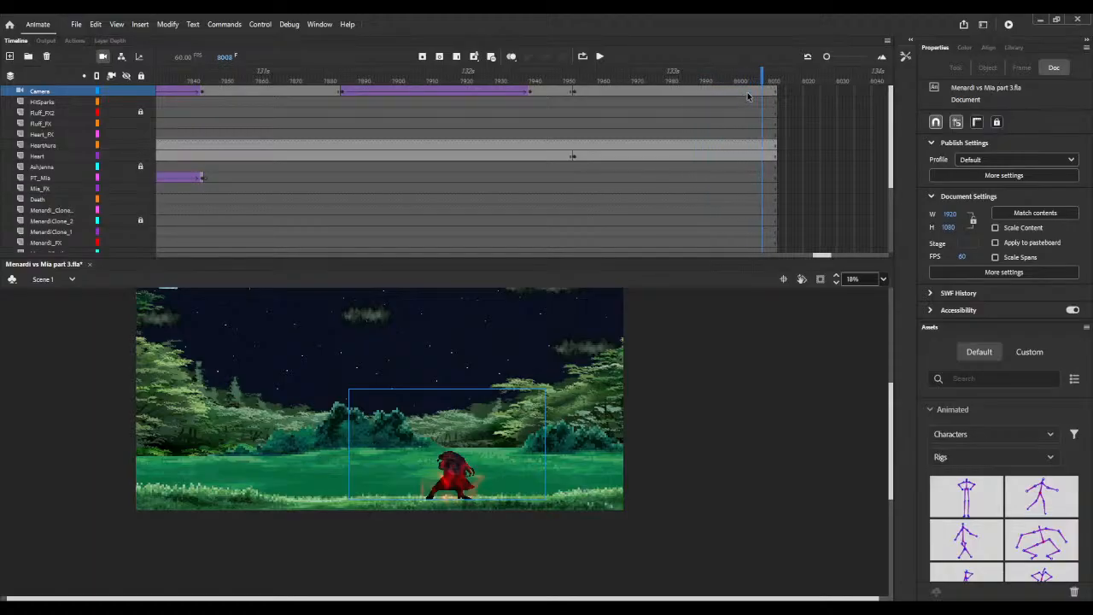
# Step: Add a Camera keyframe at frame 8004 and pan the camera away from the red fighter to X 1398, Y -524
pyautogui.click(748, 96)
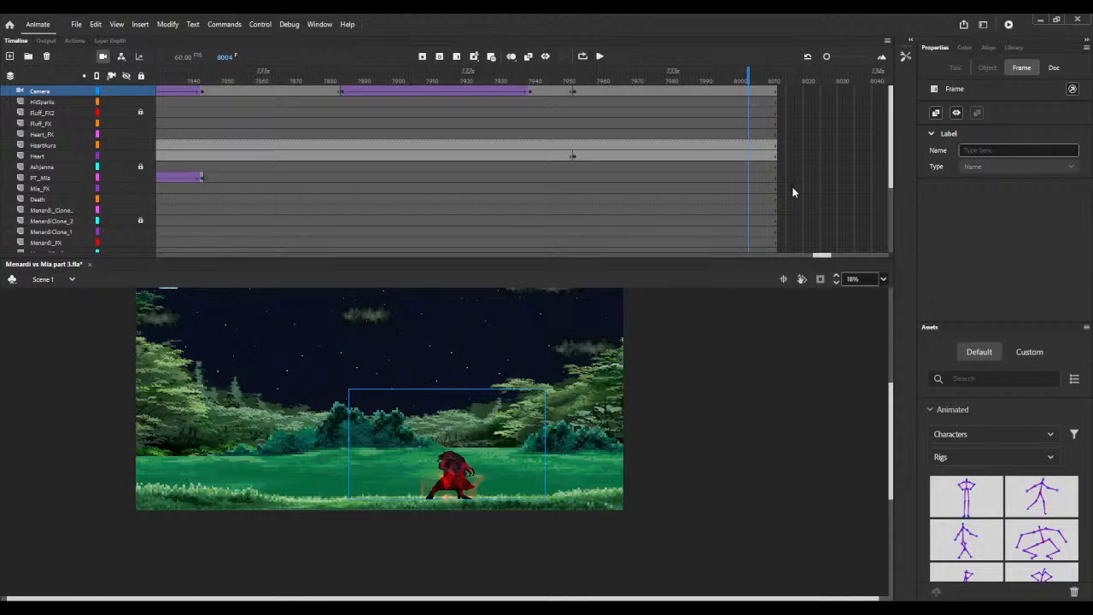
pyautogui.click(103, 56)
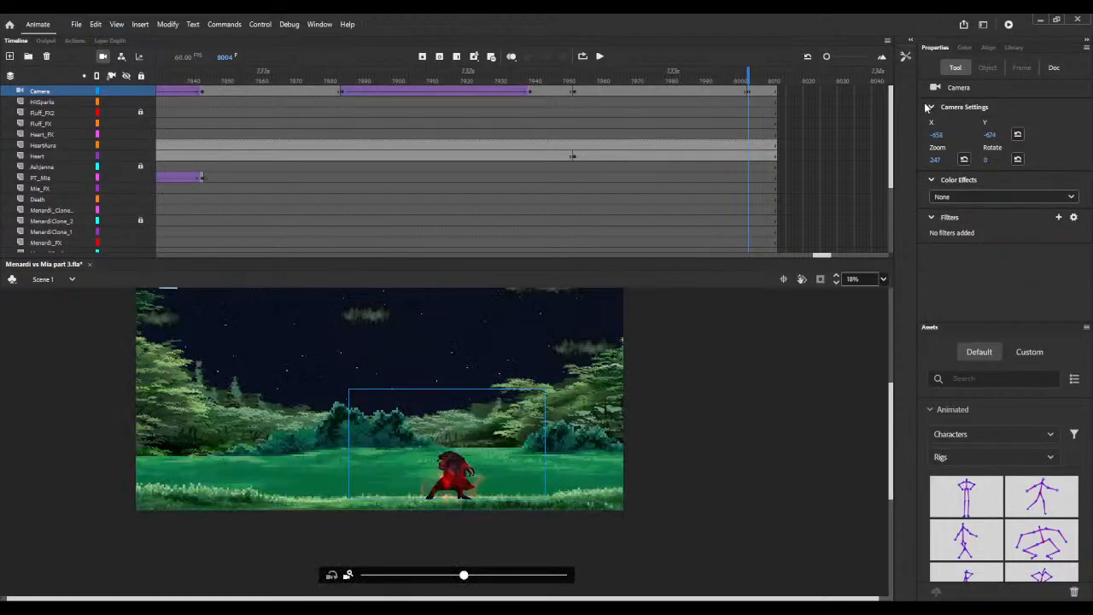
pyautogui.moveTo(407, 420); pyautogui.dragTo(199, 410)
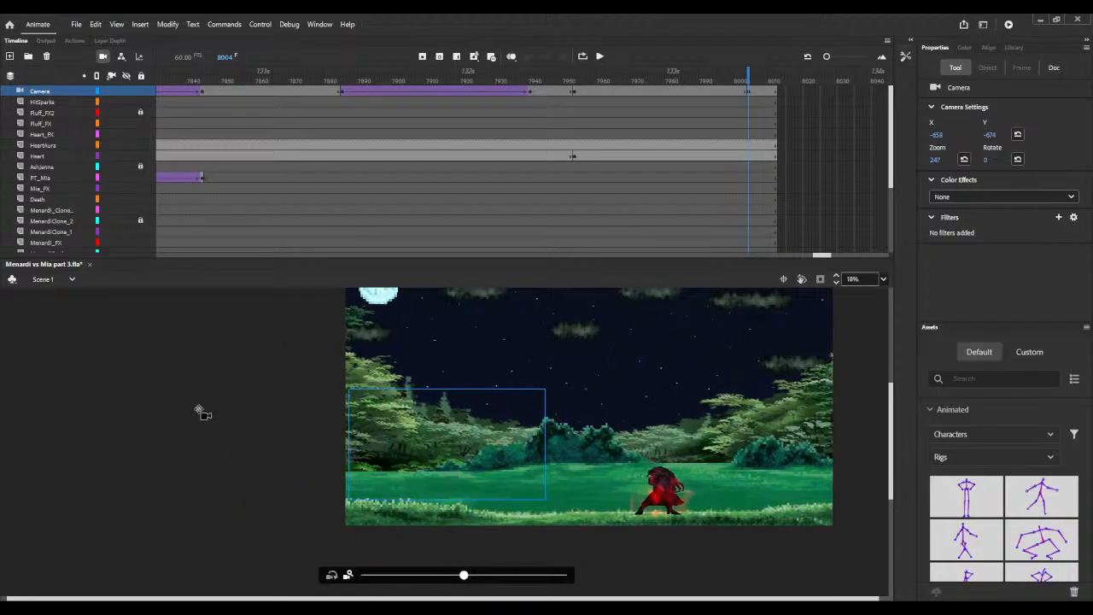
# Step: Create a classic tween on the Camera layer between frames 7953 and 8004 and apply an ease preset to it
pyautogui.click(674, 96)
pyautogui.press('F3')
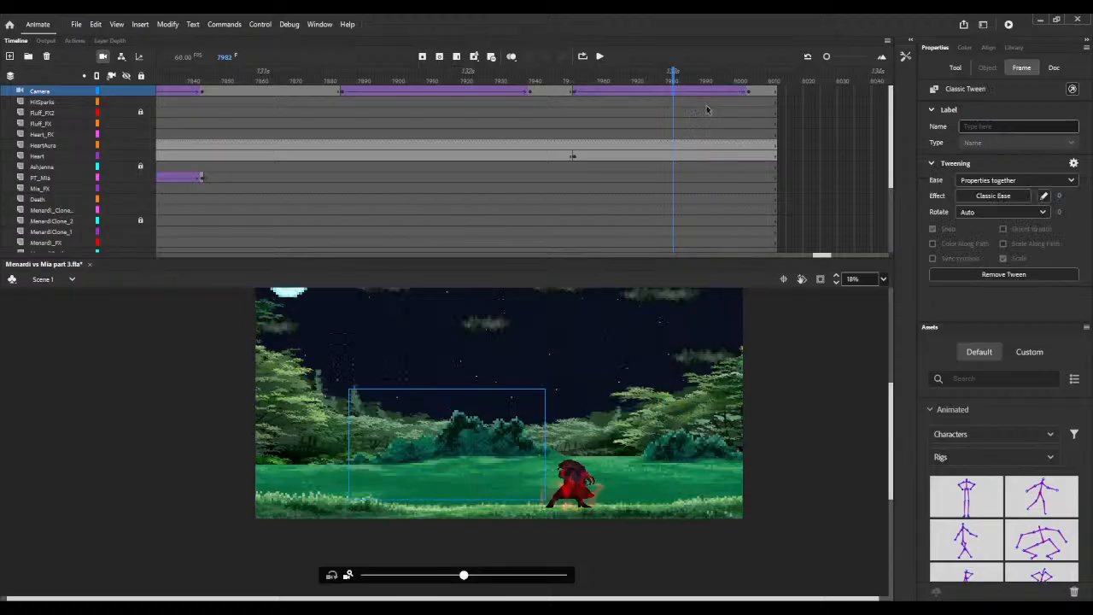
pyautogui.click(1007, 199)
# Step: Lengthen the new camera pan by inserting frames from frame 7967, moving its end keyframe to about frame 8016
pyautogui.click(622, 73)
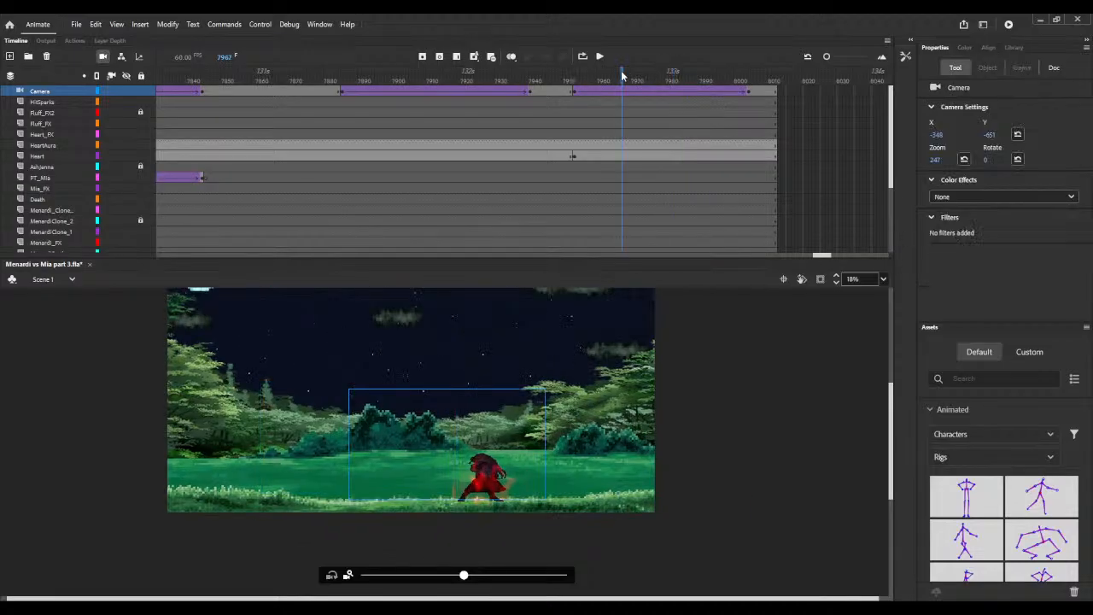
pyautogui.press('F5')
pyautogui.press('F5')
pyautogui.press('F5')
pyautogui.press('F5')
pyautogui.press('F5')
pyautogui.press('F5')
pyautogui.press('F5')
pyautogui.press('F5')
pyautogui.press('F5')
pyautogui.press('F5')
pyautogui.press('F5')
pyautogui.press('F5')
pyautogui.press('F5')
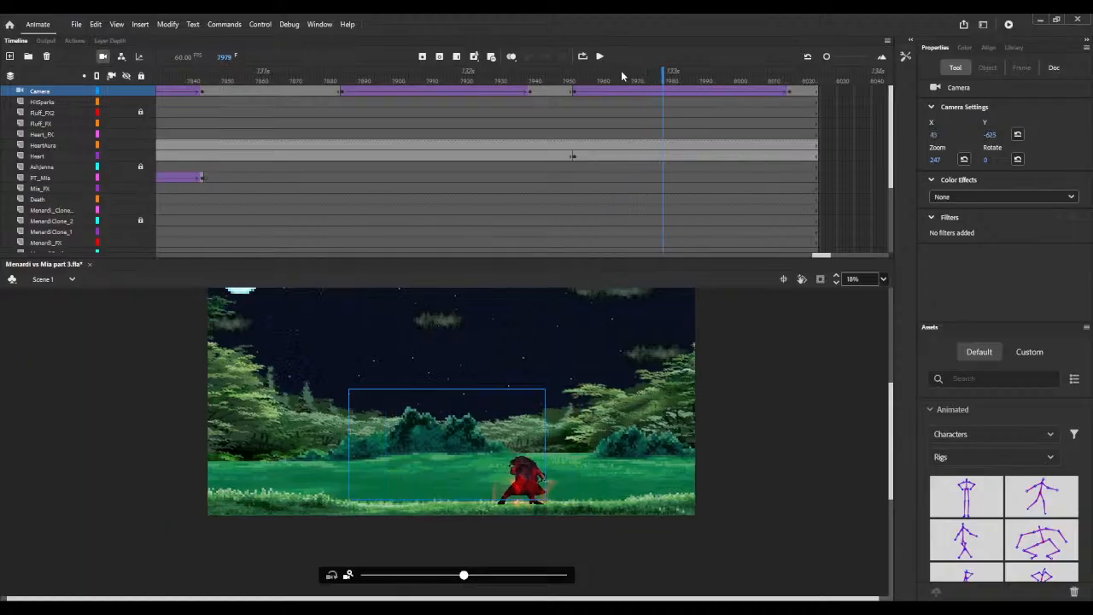
# Step: Insert frames within the preceding camera tween so its end keyframe falls at about frame 7948, and save the document
pyautogui.click(460, 71)
pyautogui.press('F5')
pyautogui.press('F5')
pyautogui.press('F5')
pyautogui.press('F5')
pyautogui.press('F5')
pyautogui.press('F5')
pyautogui.press('F5')
pyautogui.press('F5')
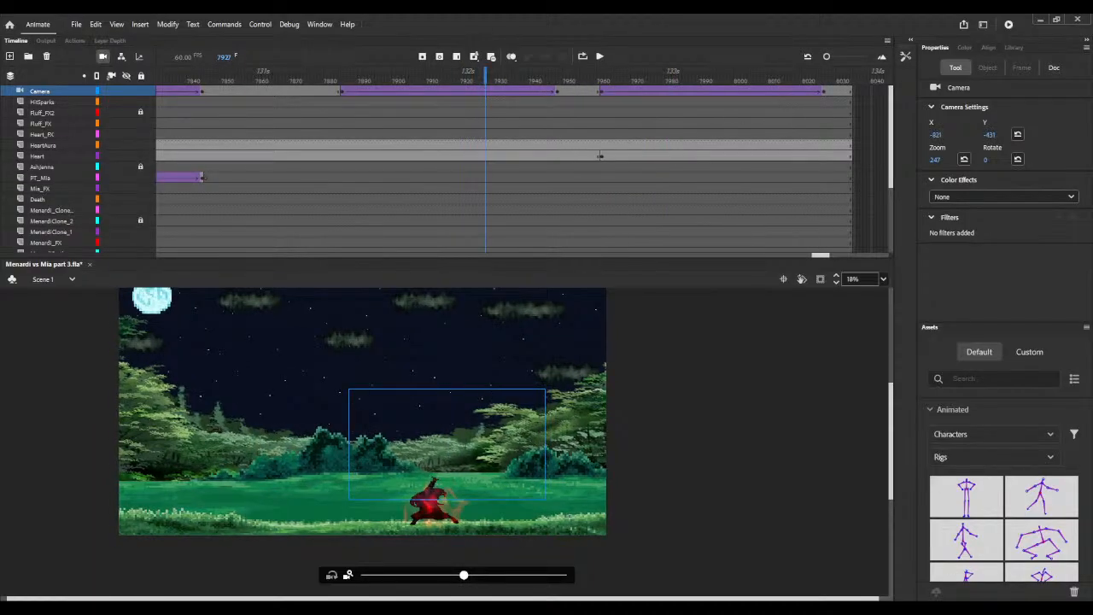
pyautogui.hotkey('ctrl', 's')
# Step: Insert frames after the camera pan to extend all layers to about frame 8109
pyautogui.moveTo(557, 75); pyautogui.dragTo(834, 74)
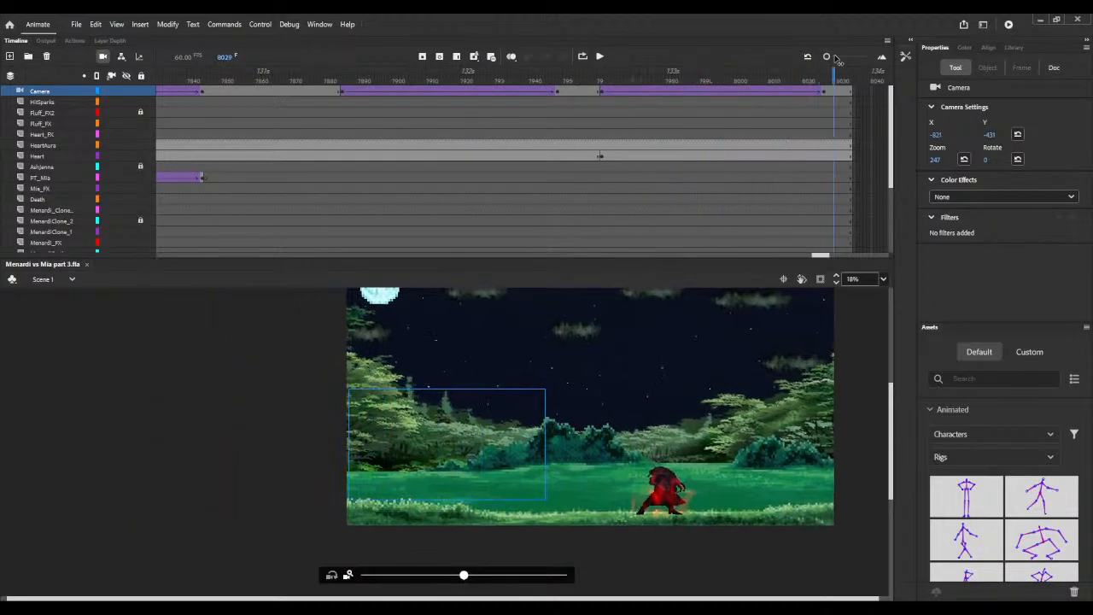
pyautogui.press('F5')
pyautogui.press('F5')
pyautogui.press('F5')
pyautogui.press('F5')
pyautogui.press('F5')
pyautogui.press('F5')
pyautogui.press('F5')
pyautogui.press('F5')
pyautogui.press('F5')
pyautogui.press('F5')
pyautogui.press('F5')
pyautogui.press('F5')
pyautogui.press('F5')
pyautogui.press('F5')
pyautogui.press('F5')
pyautogui.press('F5')
pyautogui.press('F5')
pyautogui.press('F5')
pyautogui.press('F5')
pyautogui.press('F5')
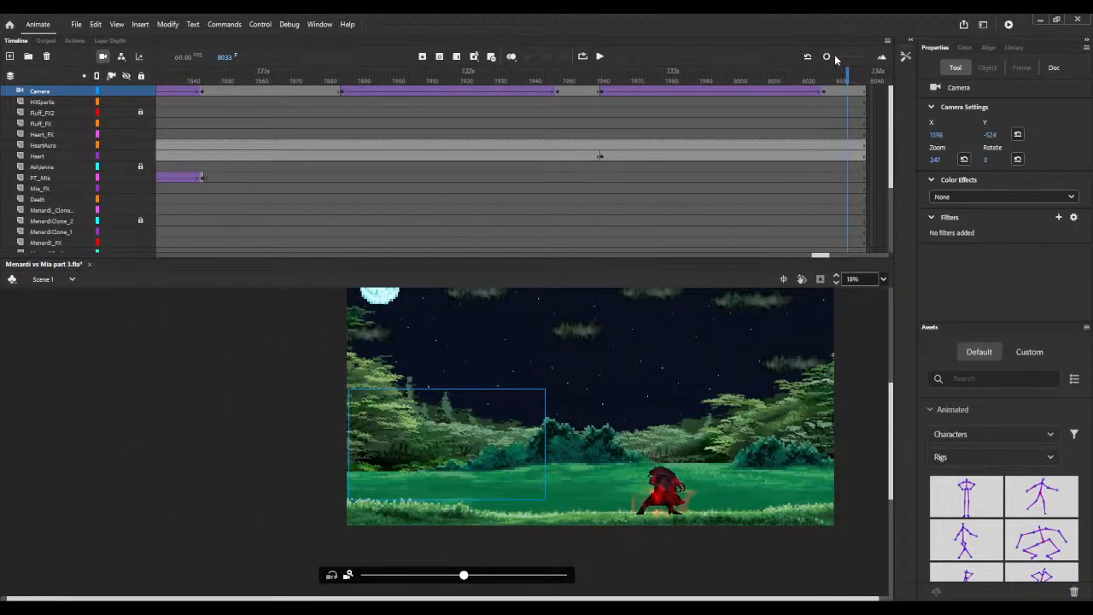
pyautogui.press('F5')
pyautogui.press('F5')
pyautogui.press('F5')
pyautogui.press('F5')
pyautogui.press('F5')
pyautogui.press('F5')
pyautogui.press('F5')
pyautogui.press('F5')
pyautogui.press('F5')
pyautogui.press('F5')
pyautogui.press('F5')
pyautogui.press('F5')
pyautogui.press('F5')
pyautogui.press('F5')
pyautogui.press('F5')
pyautogui.press('F5')
pyautogui.press('F5')
pyautogui.press('F5')
pyautogui.press('F5')
pyautogui.press('F5')
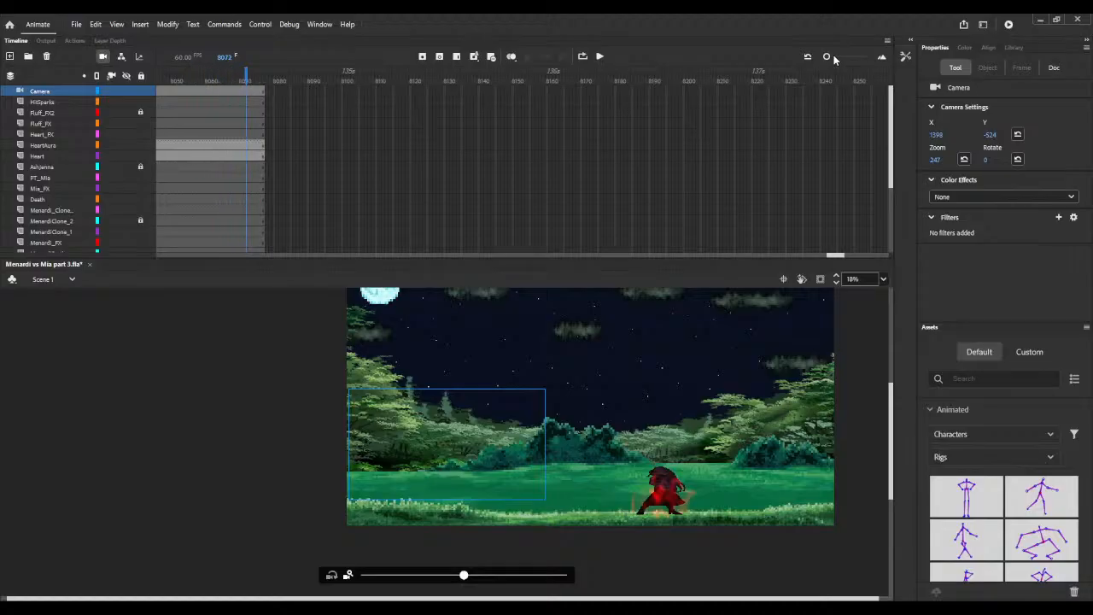
pyautogui.press('F5')
pyautogui.press('F5')
pyautogui.press('F5')
pyautogui.press('F5')
pyautogui.press('F5')
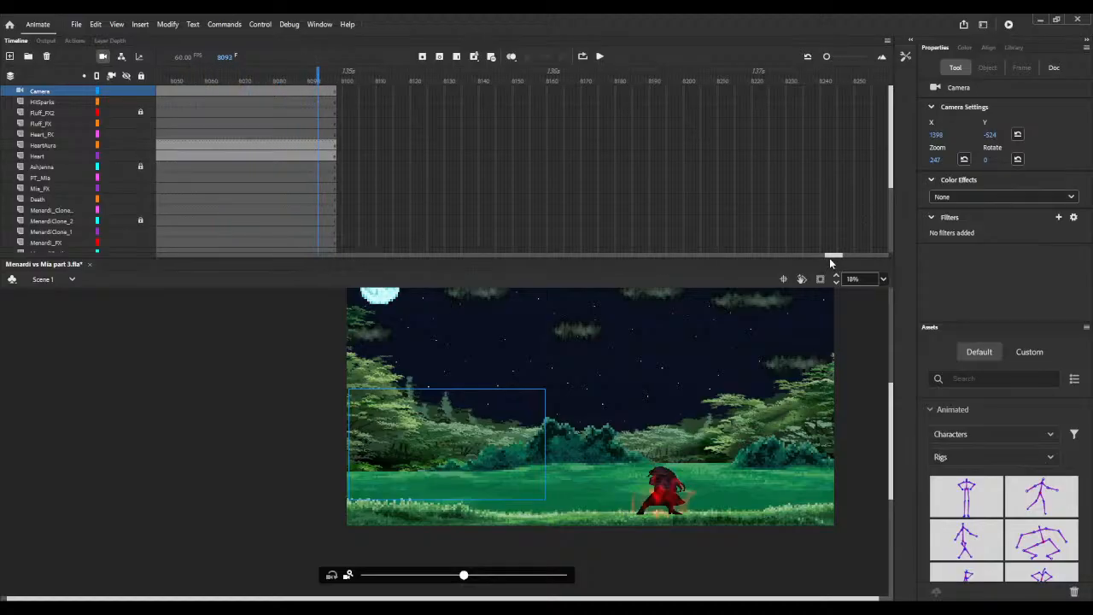
pyautogui.moveTo(833, 256); pyautogui.dragTo(822, 254)
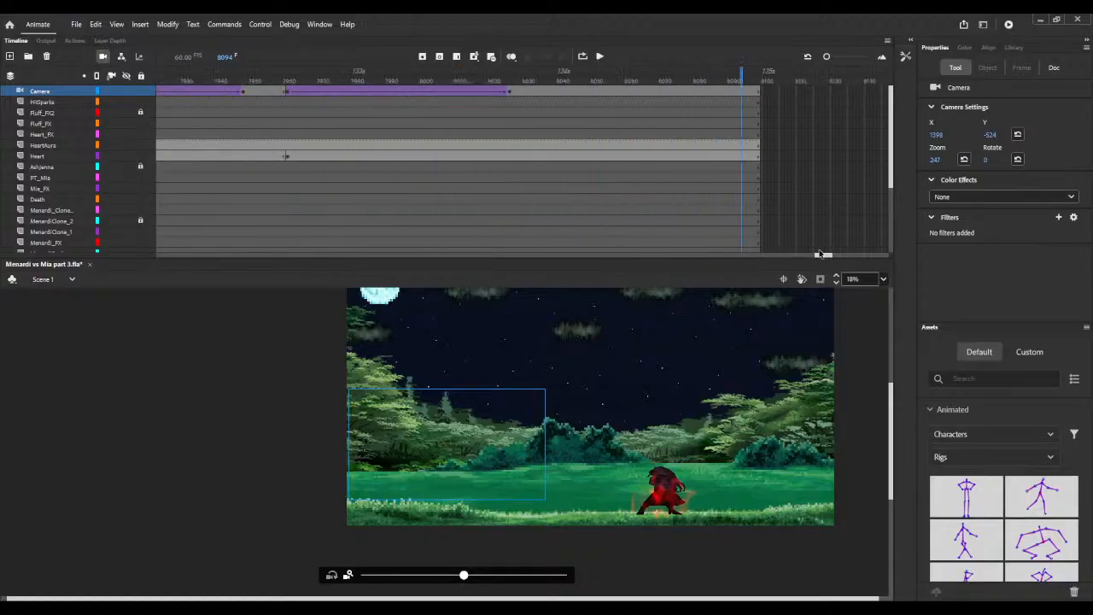
pyautogui.press('F5')
pyautogui.press('F5')
pyautogui.press('F5')
pyautogui.press('F5')
pyautogui.press('F5')
pyautogui.press('F5')
pyautogui.press('F5')
pyautogui.press('F5')
pyautogui.press('F5')
pyautogui.press('F5')
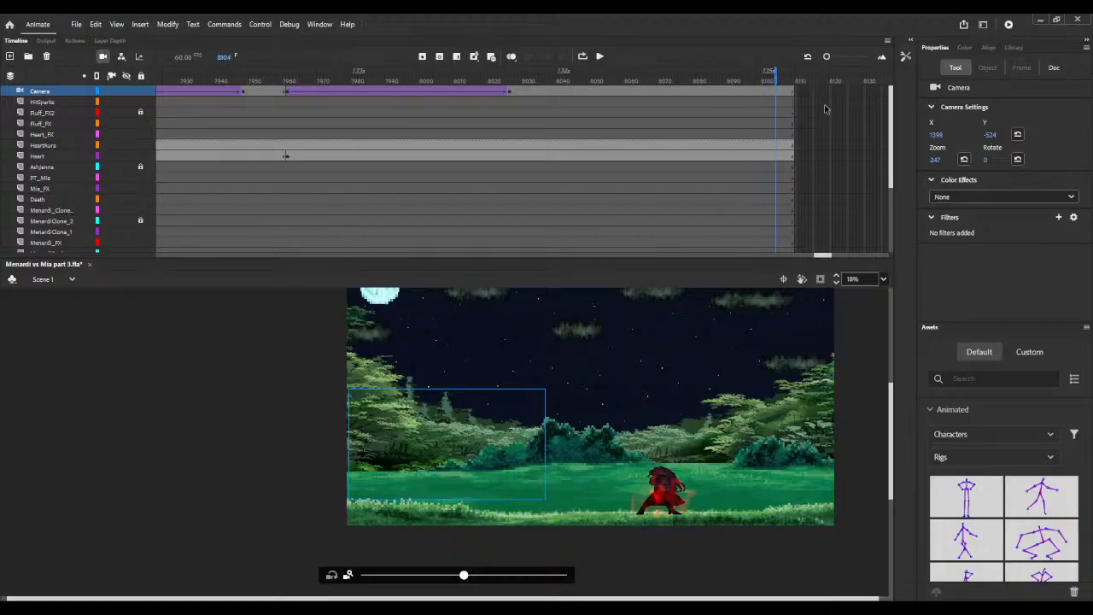
# Step: Add a Camera keyframe at frame 8098 and insert frames after it to extend the timeline to about frame 8190
pyautogui.click(757, 95)
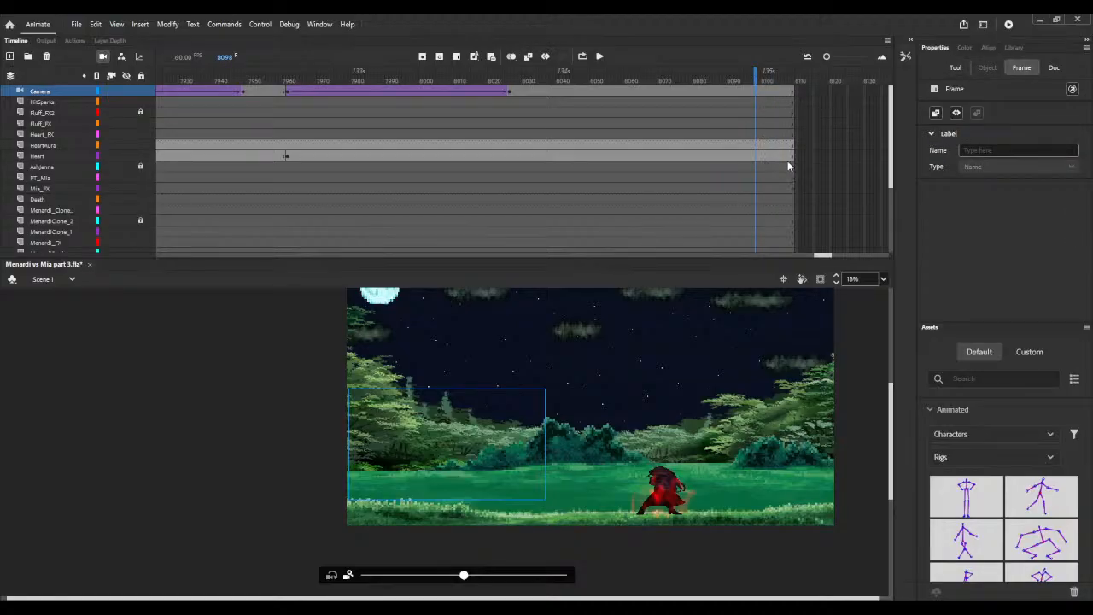
pyautogui.press('F6')
pyautogui.click(777, 73)
pyautogui.press('F5')
pyautogui.press('F5')
pyautogui.press('F5')
pyautogui.press('F5')
pyautogui.press('F5')
pyautogui.press('F5')
pyautogui.press('F5')
pyautogui.press('F5')
pyautogui.press('F5')
pyautogui.press('F5')
pyautogui.press('F5')
pyautogui.press('F5')
pyautogui.press('F5')
pyautogui.press('F5')
pyautogui.press('F5')
pyautogui.press('F5')
pyautogui.press('F5')
pyautogui.press('F5')
pyautogui.press('F5')
pyautogui.press('F5')
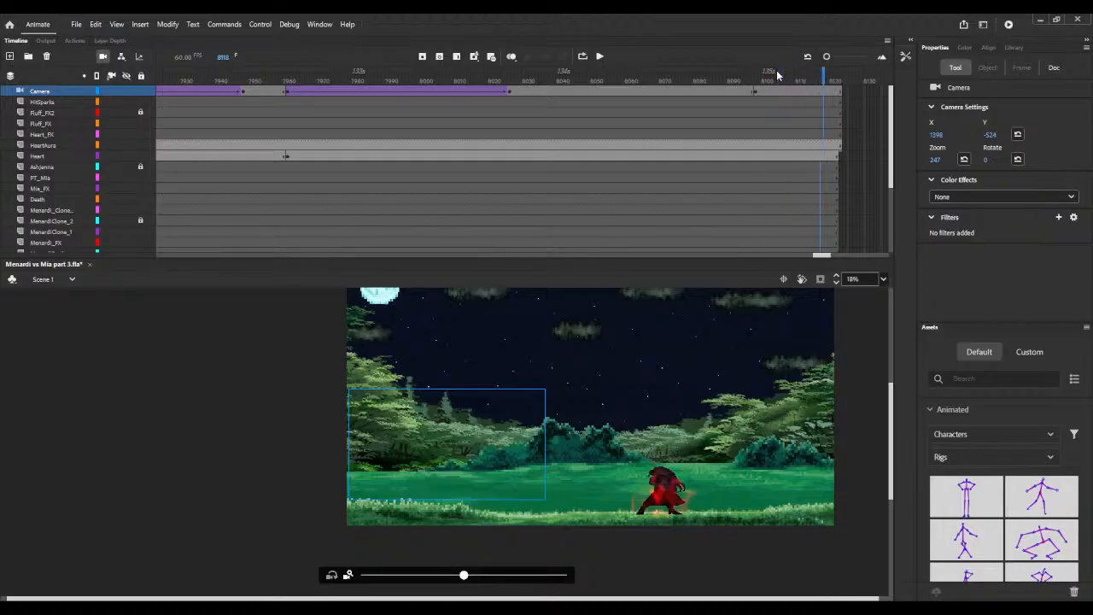
pyautogui.press('F5')
pyautogui.press('F5')
pyautogui.press('F5')
pyautogui.press('F5')
pyautogui.press('F5')
pyautogui.press('F5')
pyautogui.press('F5')
pyautogui.press('F5')
pyautogui.press('F5')
pyautogui.press('F5')
pyautogui.press('F5')
pyautogui.press('F5')
pyautogui.press('F5')
pyautogui.press('F5')
pyautogui.press('F5')
pyautogui.press('F5')
pyautogui.press('F5')
pyautogui.press('F5')
pyautogui.press('F5')
pyautogui.press('F5')
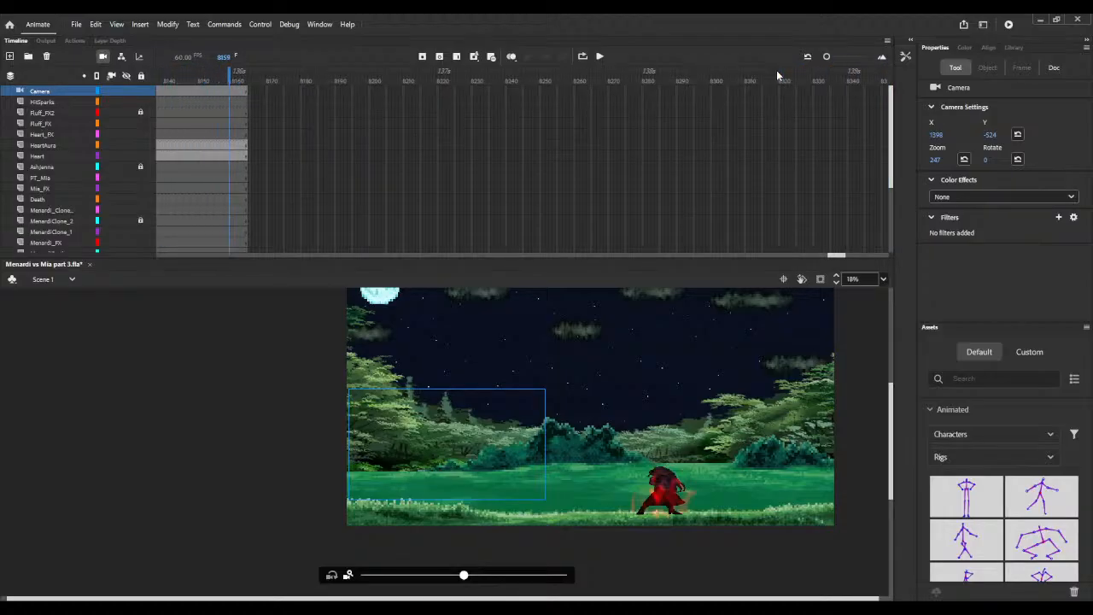
pyautogui.press('F5')
pyautogui.press('F5')
pyautogui.press('F5')
pyautogui.press('F5')
pyautogui.press('F5')
pyautogui.press('F5')
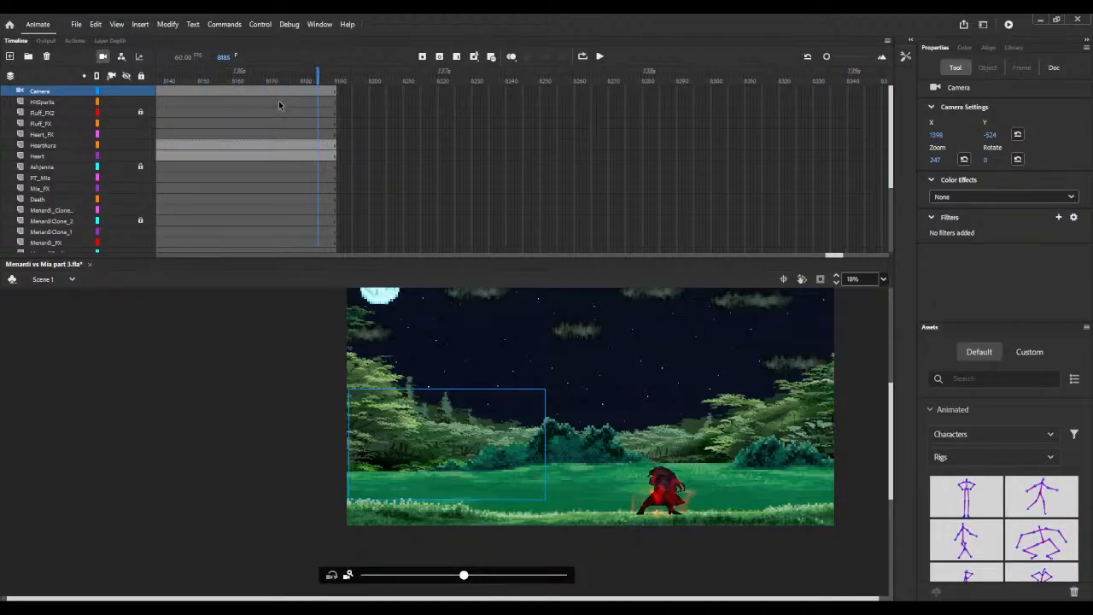
# Step: Key the camera at frame 8178 on the red fighter at X -591, Y -685, and give the span before it an eased classic tween
pyautogui.click(294, 91)
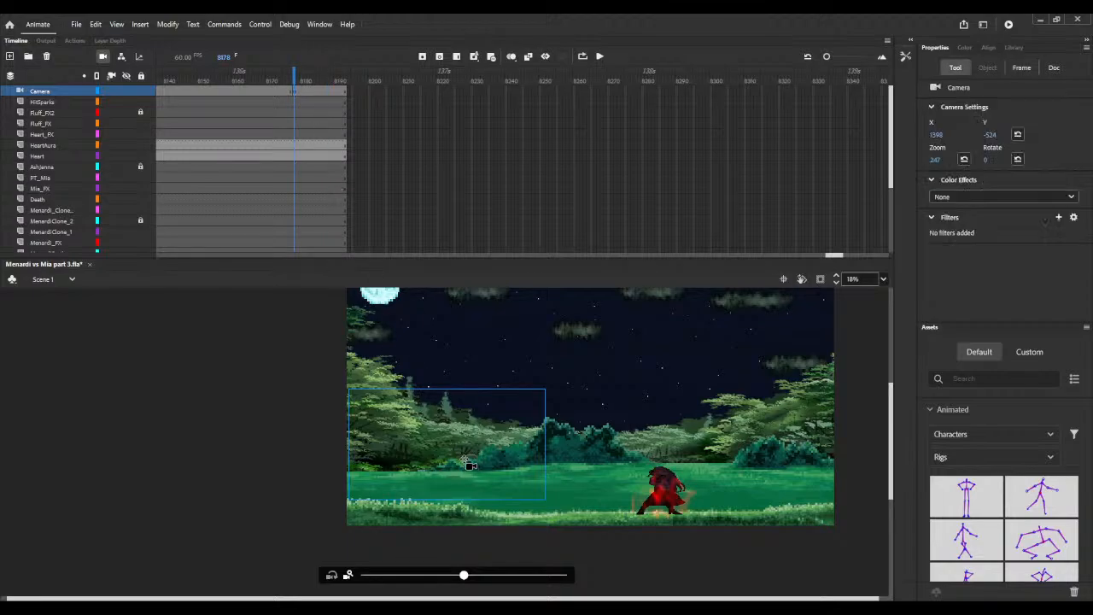
pyautogui.moveTo(470, 468); pyautogui.dragTo(671, 478)
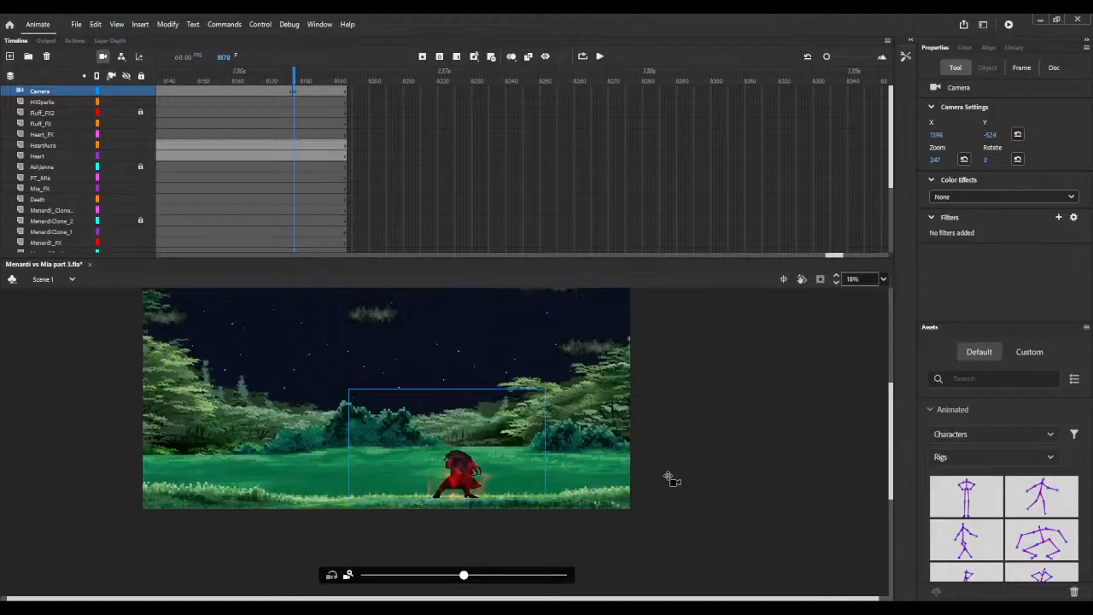
pyautogui.click(264, 92)
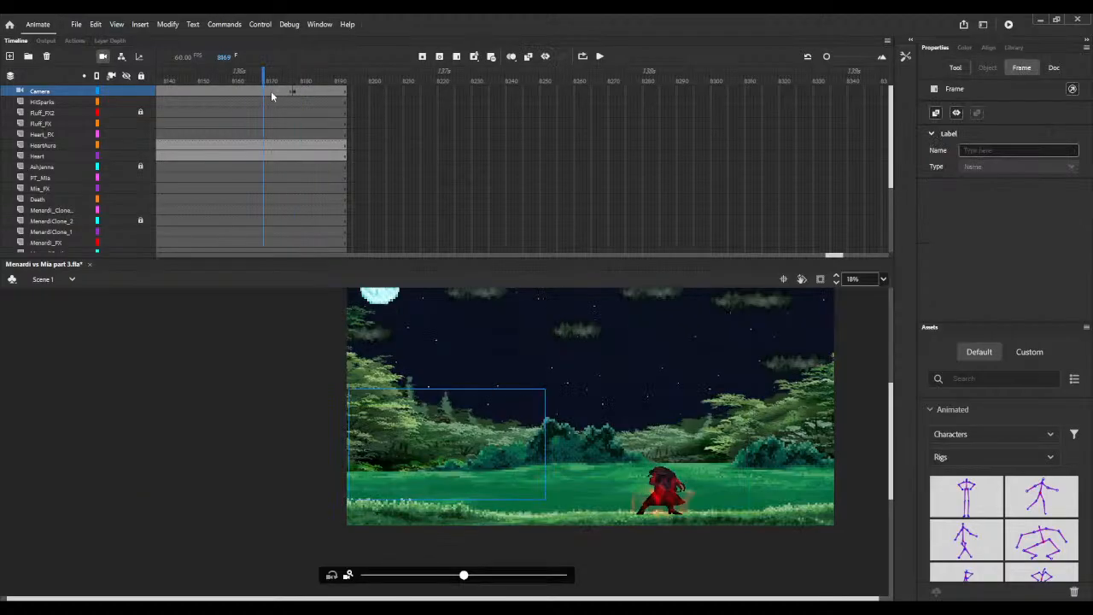
pyautogui.hotkey('ctrl', 'alt', 't')
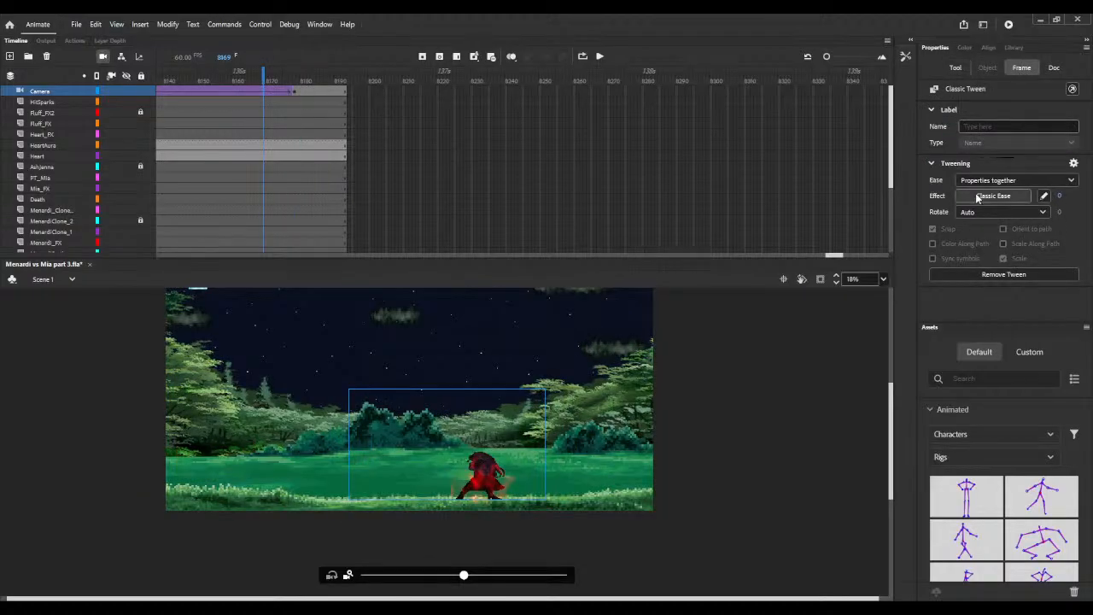
pyautogui.click(976, 202)
pyautogui.click(702, 253)
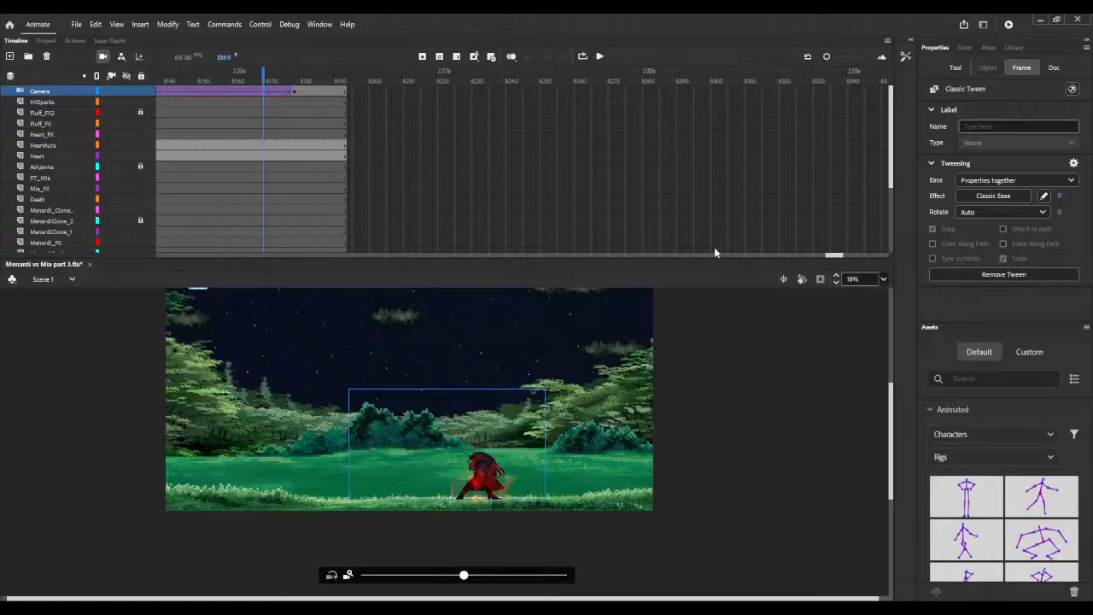
pyautogui.doubleClick(795, 213)
pyautogui.moveTo(178, 72); pyautogui.dragTo(333, 80)
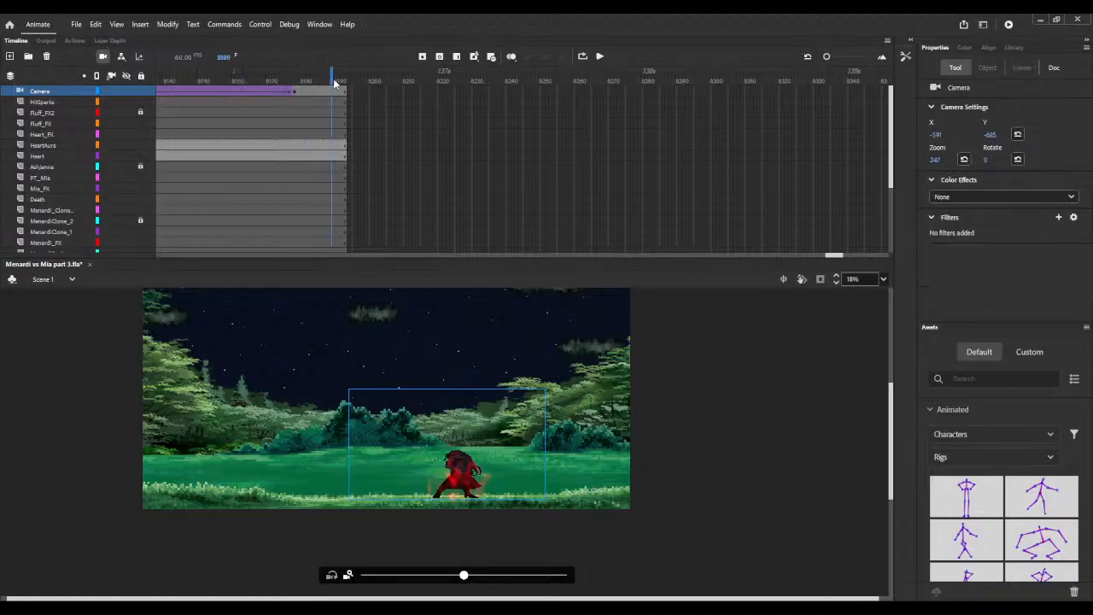
# Step: Insert frames to extend all layers to about frame 8226 and add a Camera keyframe at frame 8222
pyautogui.press('F5')
pyautogui.press('F5')
pyautogui.press('F5')
pyautogui.press('F5')
pyautogui.press('F5')
pyautogui.press('F5')
pyautogui.press('F5')
pyautogui.press('F5')
pyautogui.press('F5')
pyautogui.press('F5')
pyautogui.press('F5')
pyautogui.press('F5')
pyautogui.press('F5')
pyautogui.press('F5')
pyautogui.press('F5')
pyautogui.press('F5')
pyautogui.press('F5')
pyautogui.press('F5')
pyautogui.press('F5')
pyautogui.press('F5')
pyautogui.press('F5')
pyautogui.press('F5')
pyautogui.press('F5')
pyautogui.press('F5')
pyautogui.press('F5')
pyautogui.press('F5')
pyautogui.press('F5')
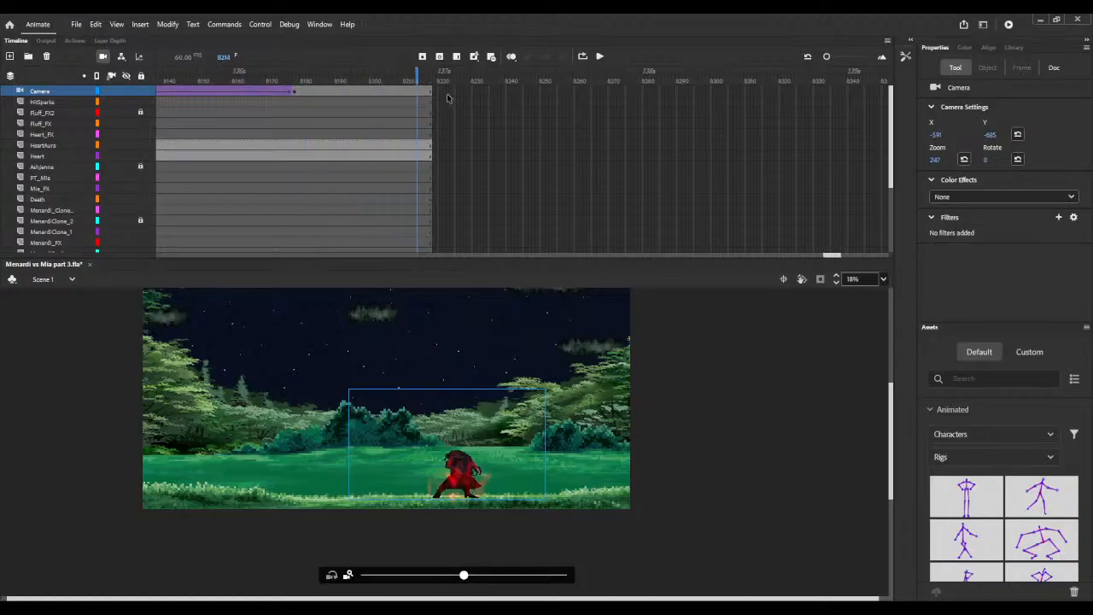
pyautogui.press('F5')
pyautogui.press('F5')
pyautogui.press('F5')
pyautogui.press('F5')
pyautogui.press('F5')
pyautogui.press('F5')
pyautogui.press('F5')
pyautogui.press('F5')
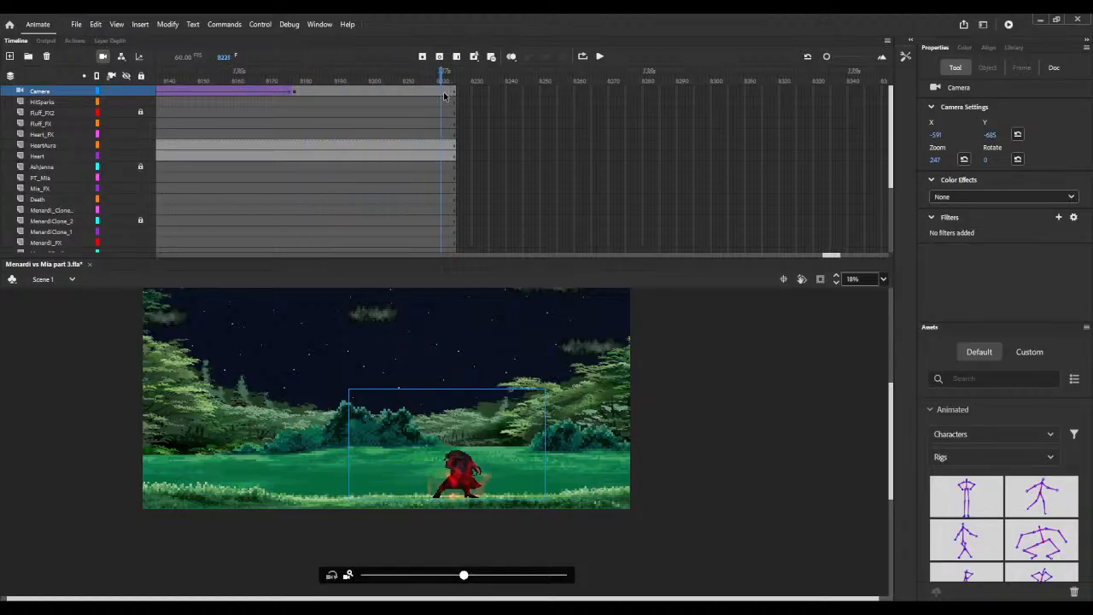
pyautogui.click(444, 97)
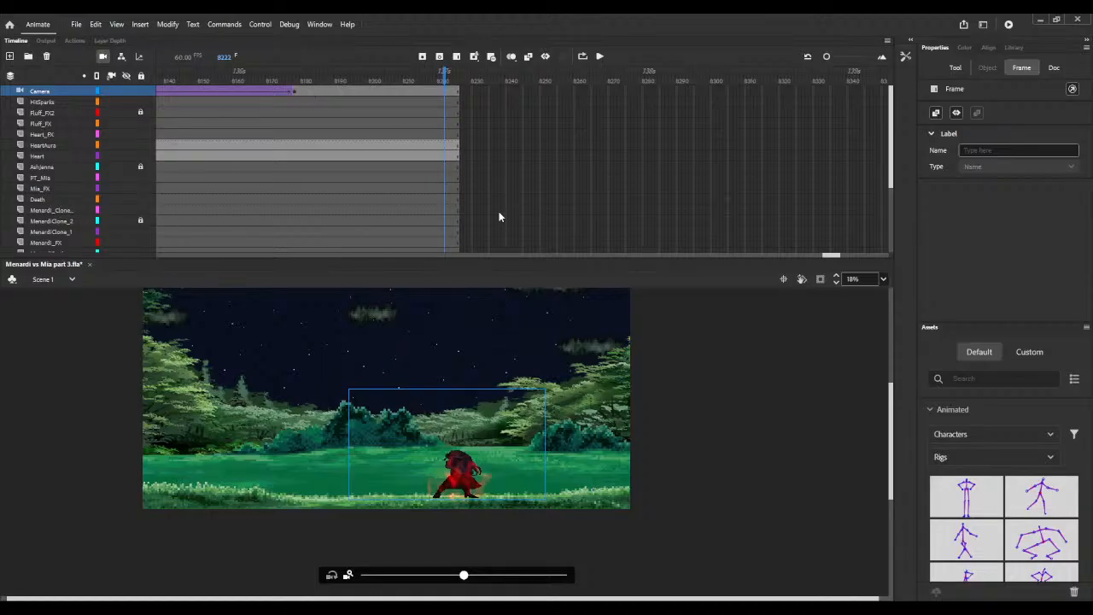
pyautogui.click(459, 77)
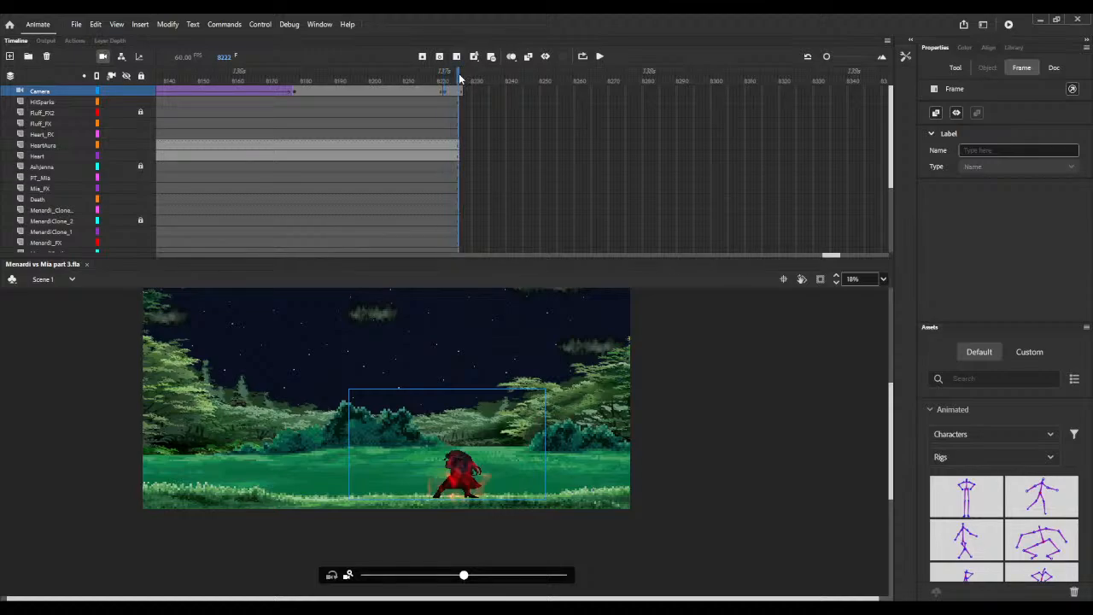
pyautogui.hotkey('shift', 'F5')
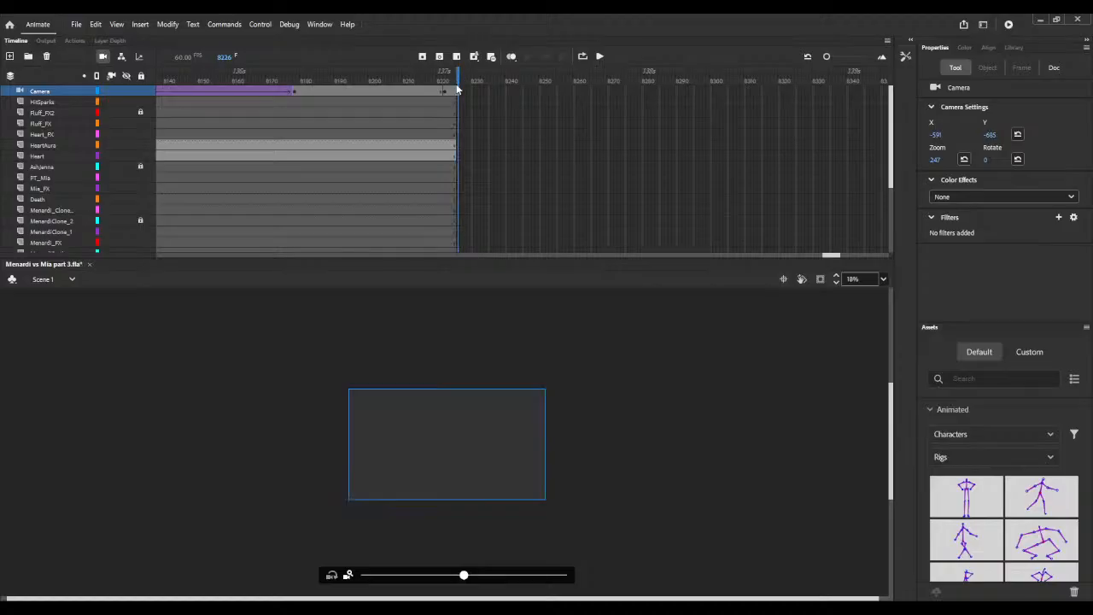
pyautogui.scroll(-5, 484, 163)
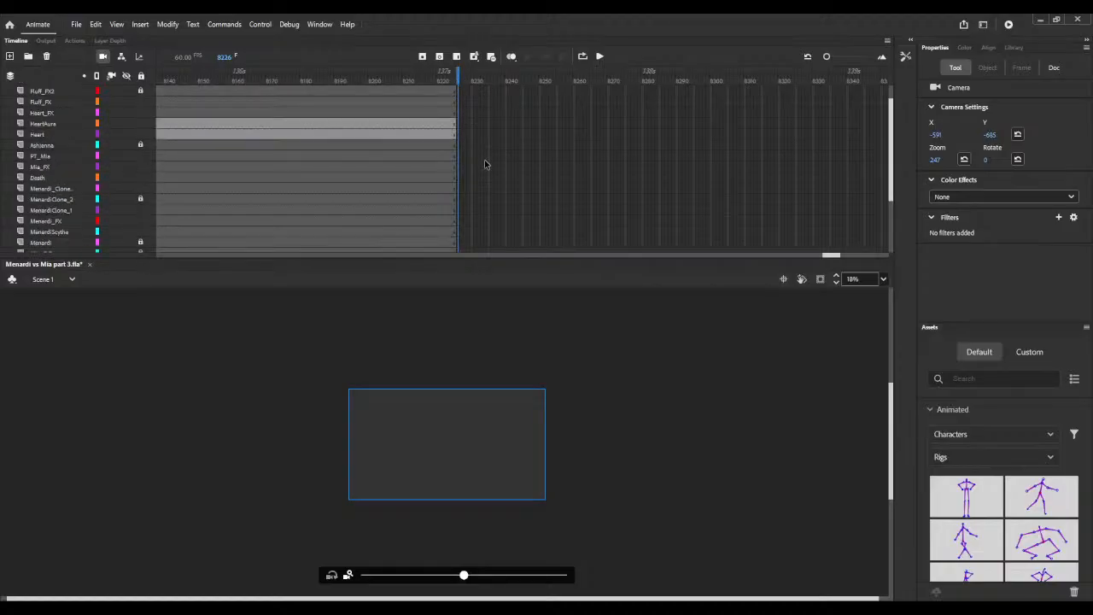
pyautogui.hotkey('ctrl', 'z')
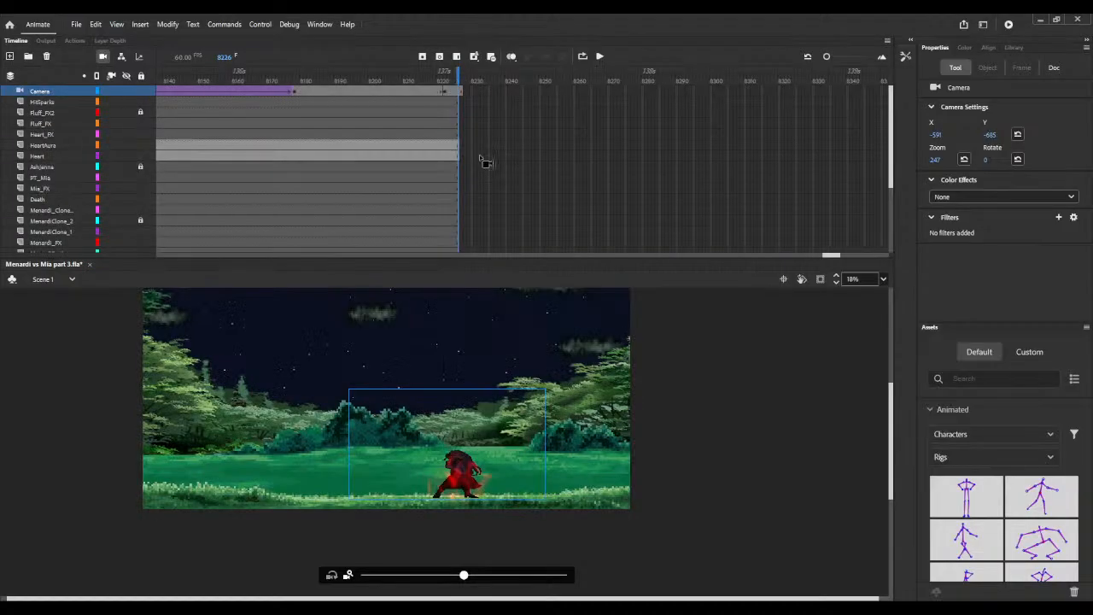
# Step: Trim the Camera layer's extra end frame and insert frames to extend all layers to about frame 8280
pyautogui.click(460, 94)
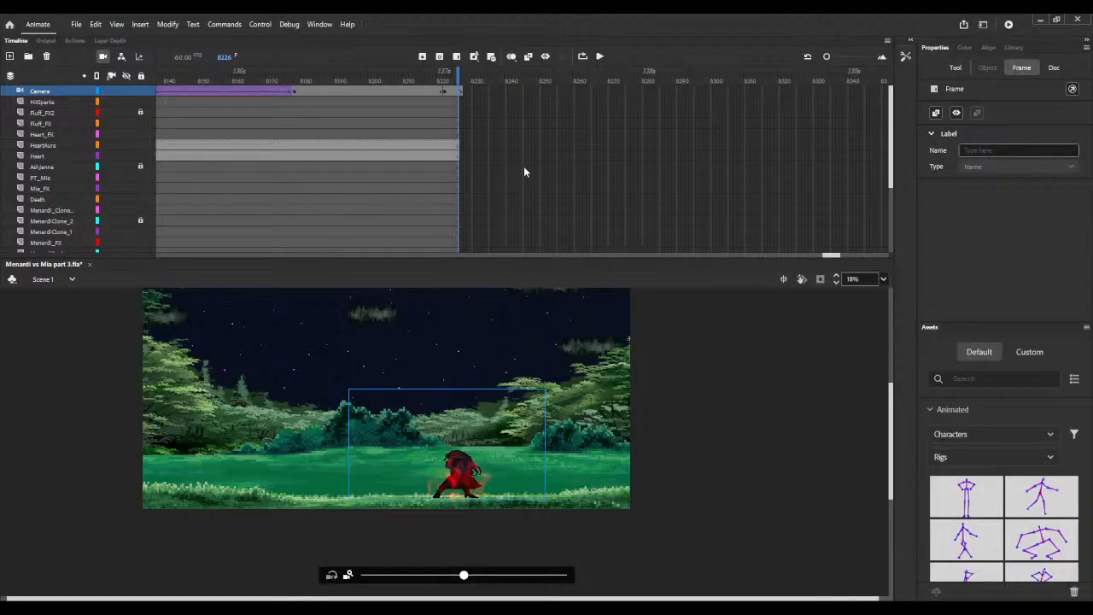
pyautogui.click(455, 79)
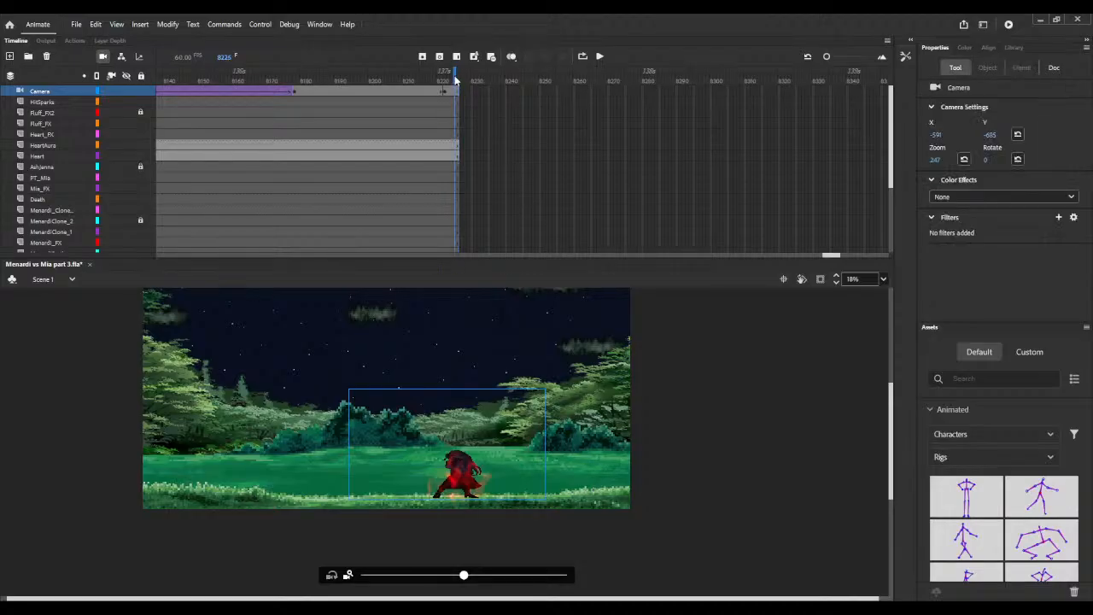
pyautogui.press('F5')
pyautogui.press('F5')
pyautogui.press('F5')
pyautogui.press('F5')
pyautogui.press('F5')
pyautogui.press('F5')
pyautogui.press('F5')
pyautogui.press('F5')
pyautogui.press('F5')
pyautogui.press('F5')
pyautogui.press('F5')
pyautogui.press('F5')
pyautogui.press('F5')
pyautogui.press('F5')
pyautogui.press('F5')
pyautogui.press('F5')
pyautogui.press('F5')
pyautogui.press('F5')
pyautogui.press('F5')
pyautogui.press('F5')
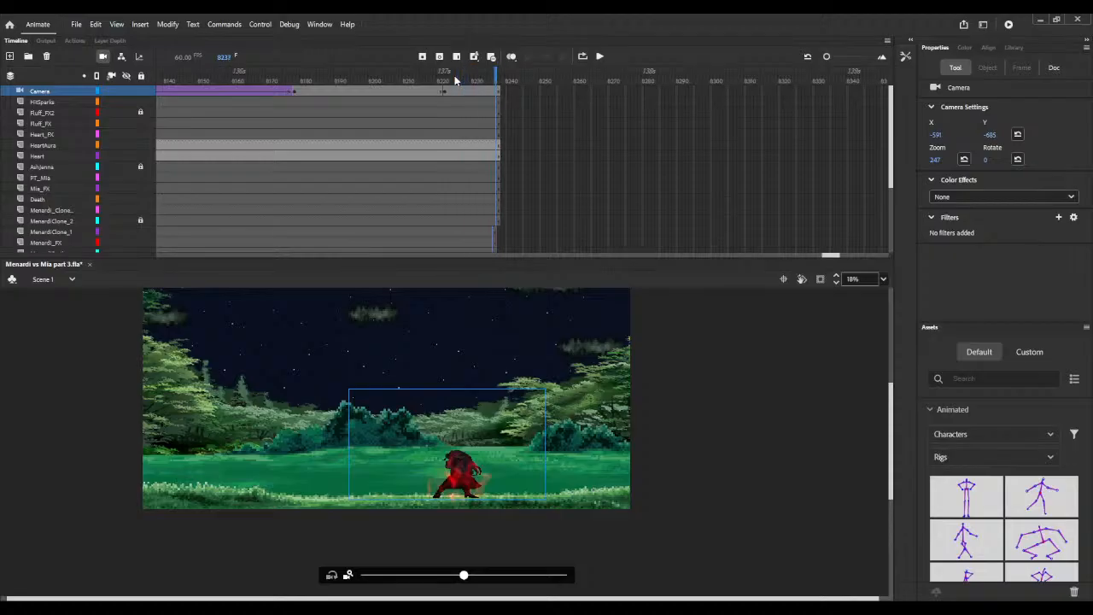
pyautogui.press('F5')
pyautogui.press('F5')
pyautogui.press('F5')
pyautogui.press('F5')
pyautogui.press('F5')
pyautogui.press('F5')
pyautogui.press('F5')
pyautogui.press('F5')
pyautogui.press('F5')
pyautogui.press('F5')
pyautogui.press('F5')
pyautogui.press('F5')
pyautogui.press('F5')
pyautogui.press('F5')
pyautogui.press('F5')
pyautogui.press('F5')
pyautogui.press('F5')
pyautogui.press('F5')
pyautogui.press('F5')
pyautogui.press('F5')
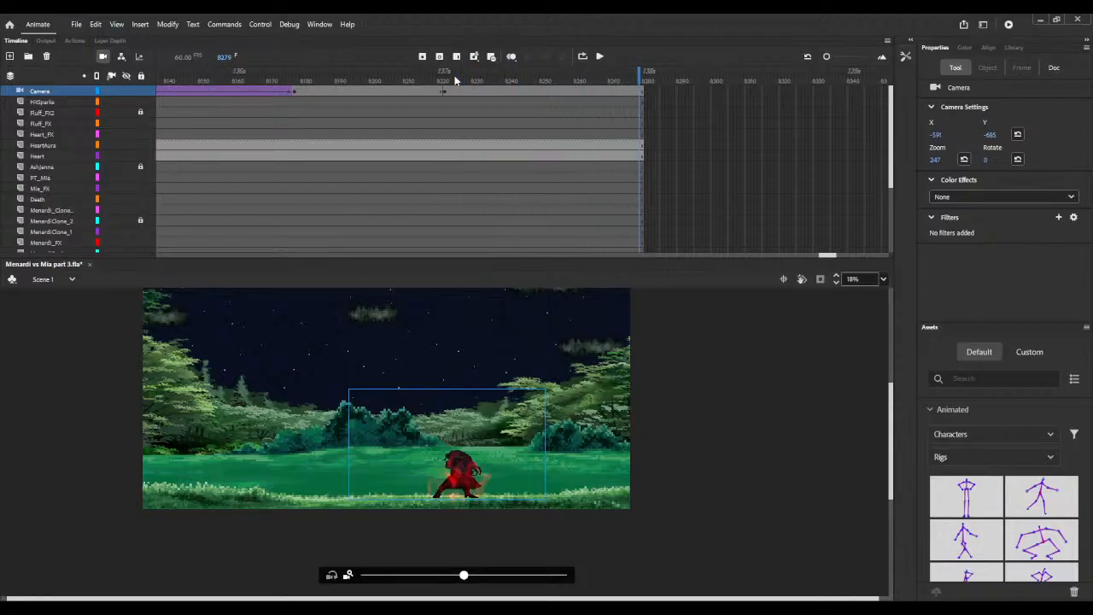
# Step: Insert frames within the camera hold on the red fighter so the keyframe ending it falls at about frame 8237
pyautogui.click(361, 78)
pyautogui.press('F5')
pyautogui.press('F5')
pyautogui.press('F5')
pyautogui.press('F5')
pyautogui.press('F5')
pyautogui.press('F5')
pyautogui.press('F5')
pyautogui.press('F5')
pyautogui.press('F5')
pyautogui.press('F5')
pyautogui.press('F5')
pyautogui.press('F5')
pyautogui.press('F5')
pyautogui.press('F5')
pyautogui.press('F5')
pyautogui.press('F5')
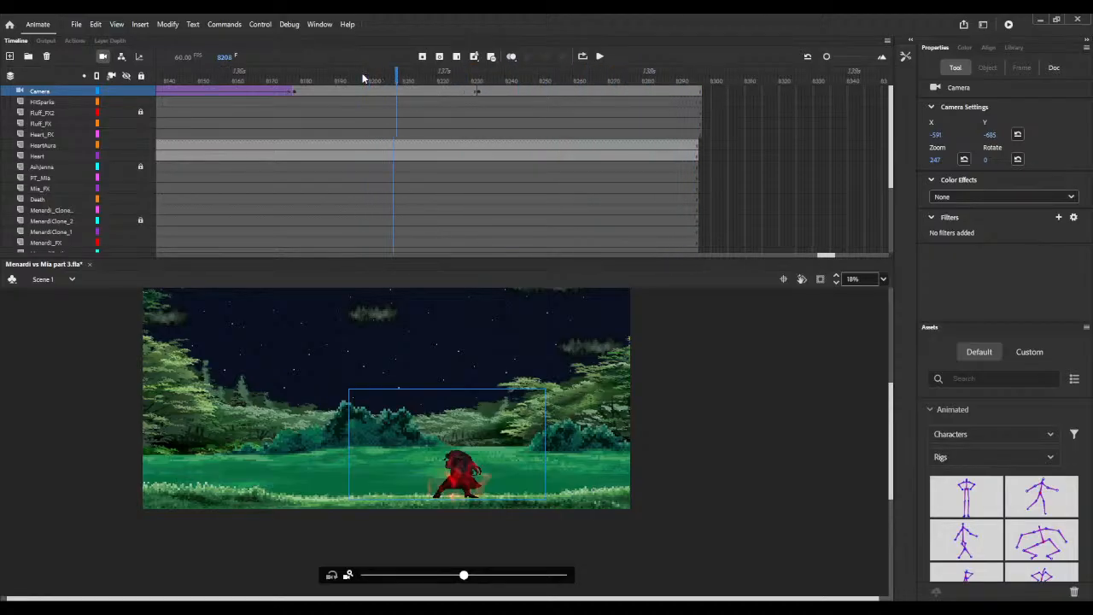
pyautogui.press('F5')
pyautogui.press('F5')
pyautogui.press('F5')
pyautogui.press('F5')
pyautogui.press('F5')
pyautogui.press('F5')
pyautogui.press('F5')
pyautogui.press('F5')
pyautogui.press('F5')
pyautogui.press('F5')
pyautogui.press('F5')
pyautogui.press('F5')
pyautogui.press('F5')
pyautogui.press('F5')
pyautogui.press('F5')
pyautogui.press('F5')
pyautogui.press('F5')
pyautogui.press('F5')
pyautogui.press('F5')
pyautogui.press('F5')
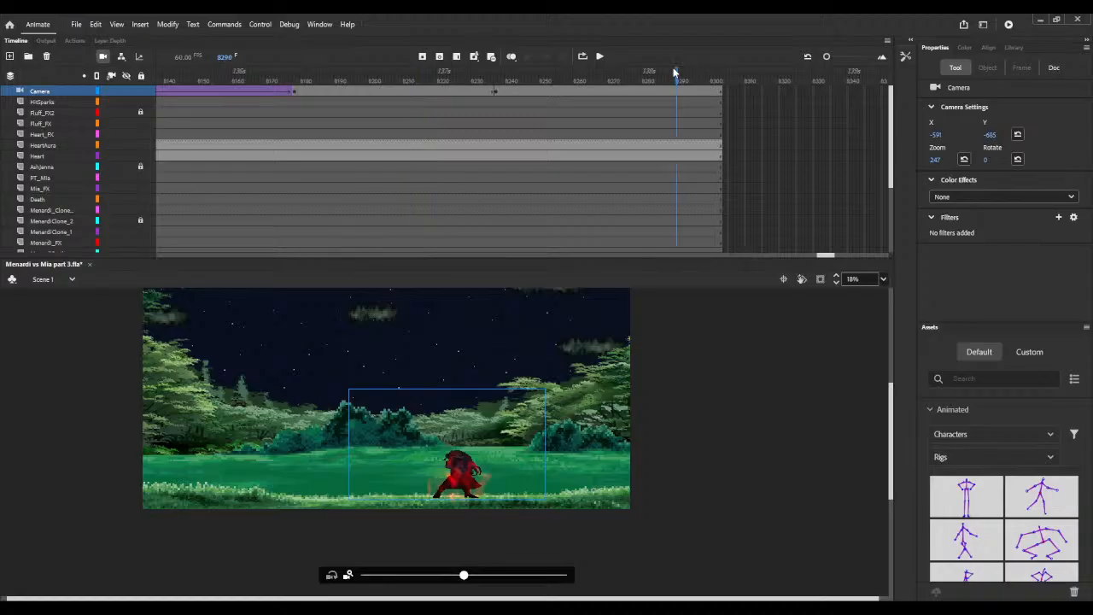
# Step: Insert frames after the last Camera keyframe to extend all layers to about frame 8345
pyautogui.press('F5')
pyautogui.press('F5')
pyautogui.press('F5')
pyautogui.press('F5')
pyautogui.press('F5')
pyautogui.press('F5')
pyautogui.press('F5')
pyautogui.press('F5')
pyautogui.press('F5')
pyautogui.press('F5')
pyautogui.press('F5')
pyautogui.press('F5')
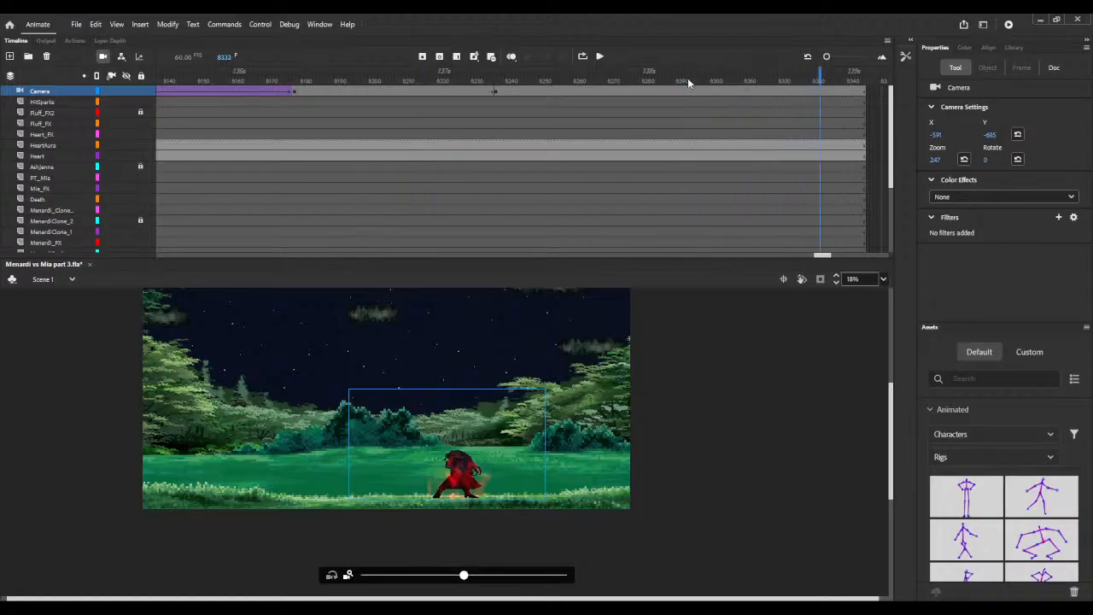
# Step: Key the camera at frame 8329 with X 0, Y 0 and zoom 100, and give the span before it a classic tween
pyautogui.click(811, 92)
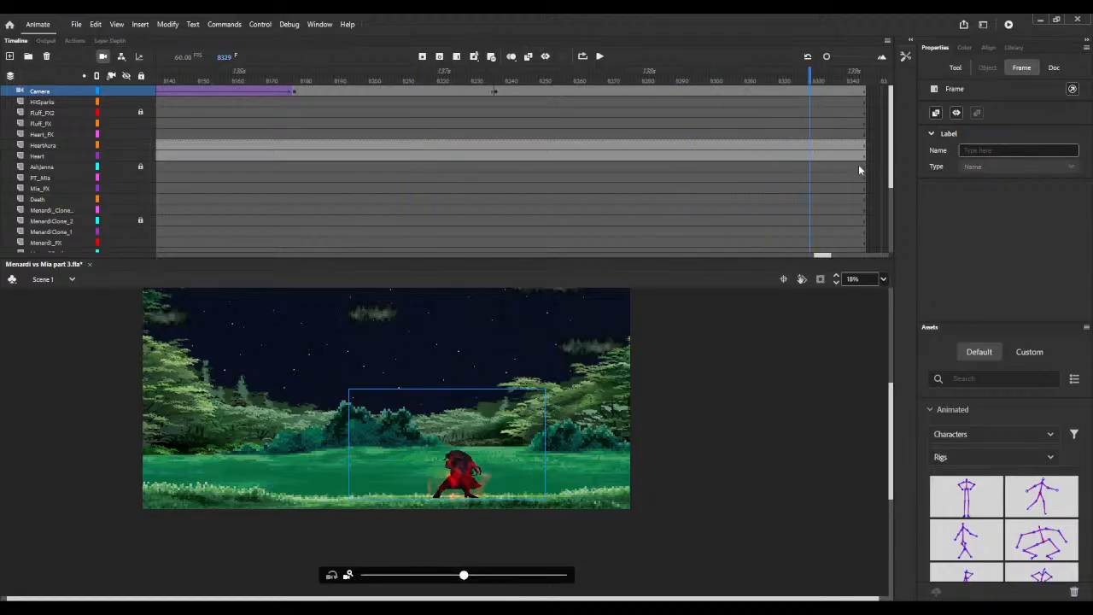
pyautogui.click(955, 70)
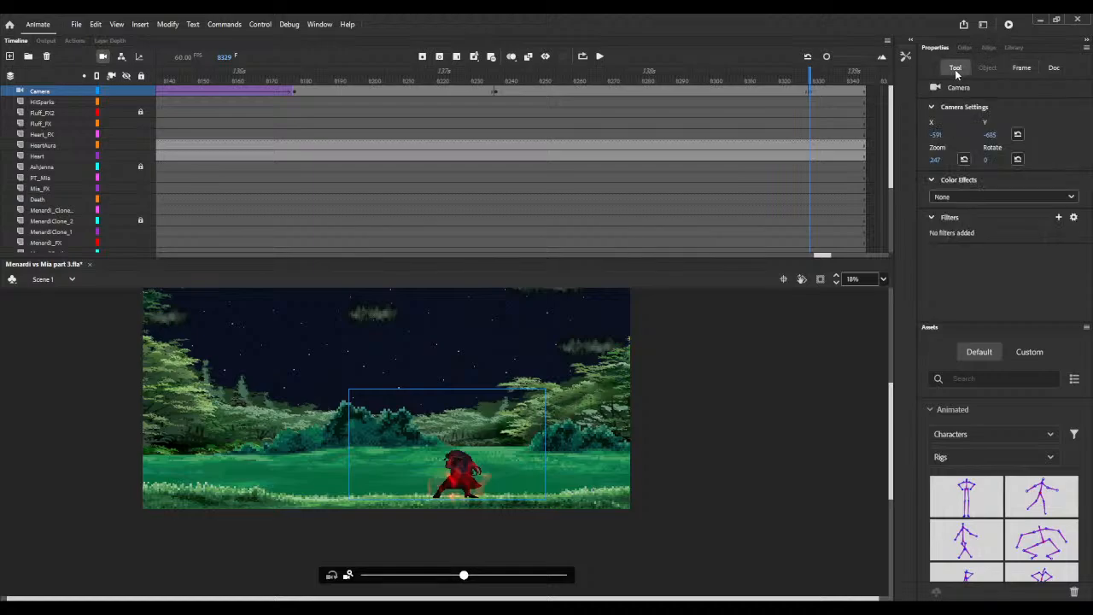
pyautogui.click(934, 137)
pyautogui.write('0')
pyautogui.press('Tab')
pyautogui.write('0')
pyautogui.click(933, 162)
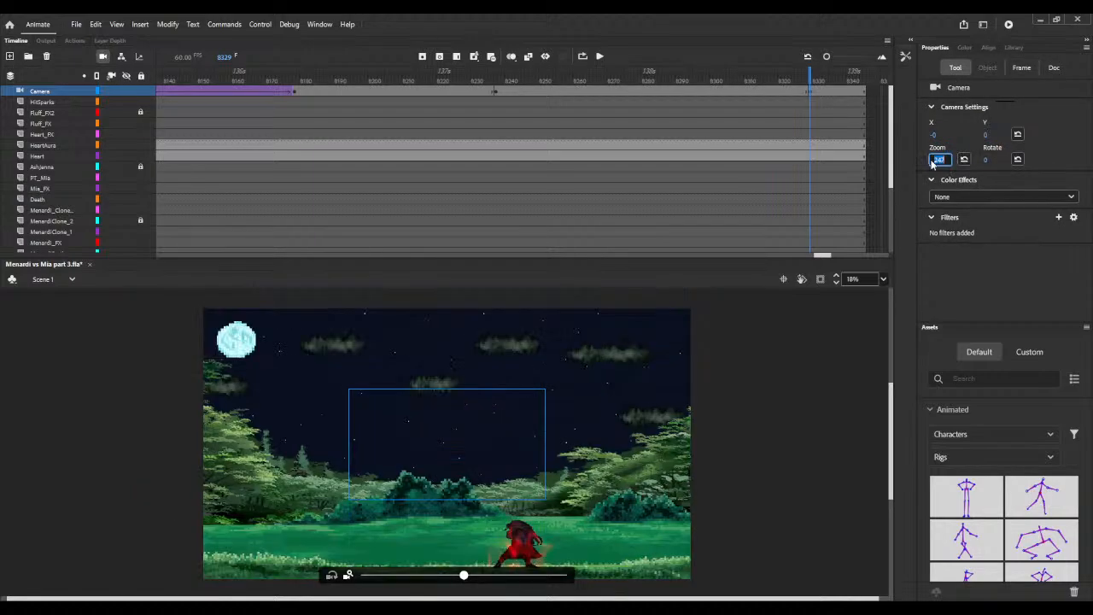
pyautogui.write('100')
pyautogui.click(1046, 124)
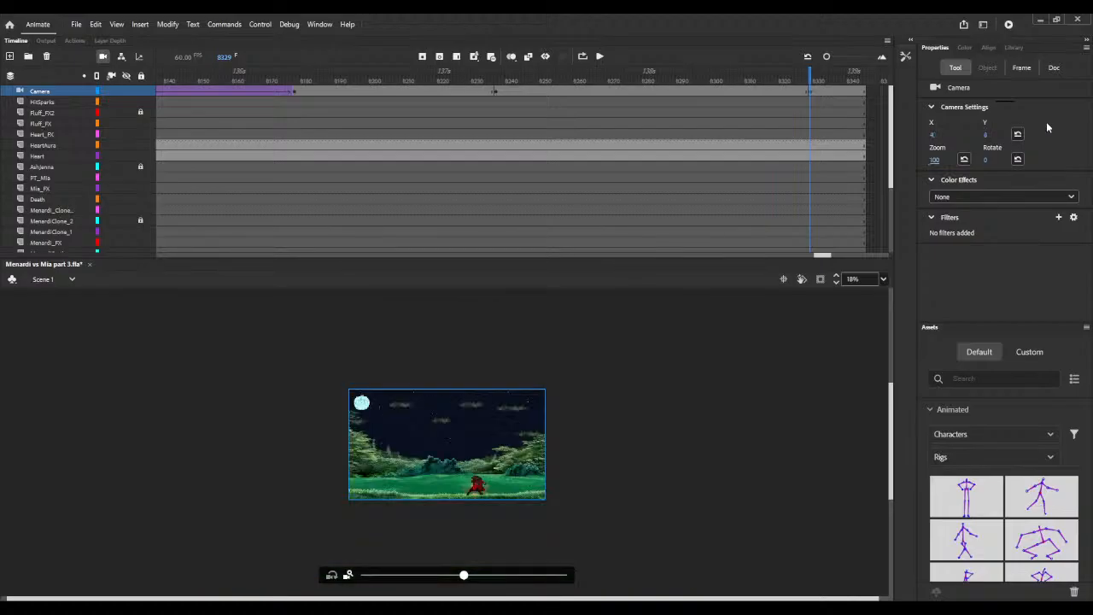
pyautogui.click(739, 90)
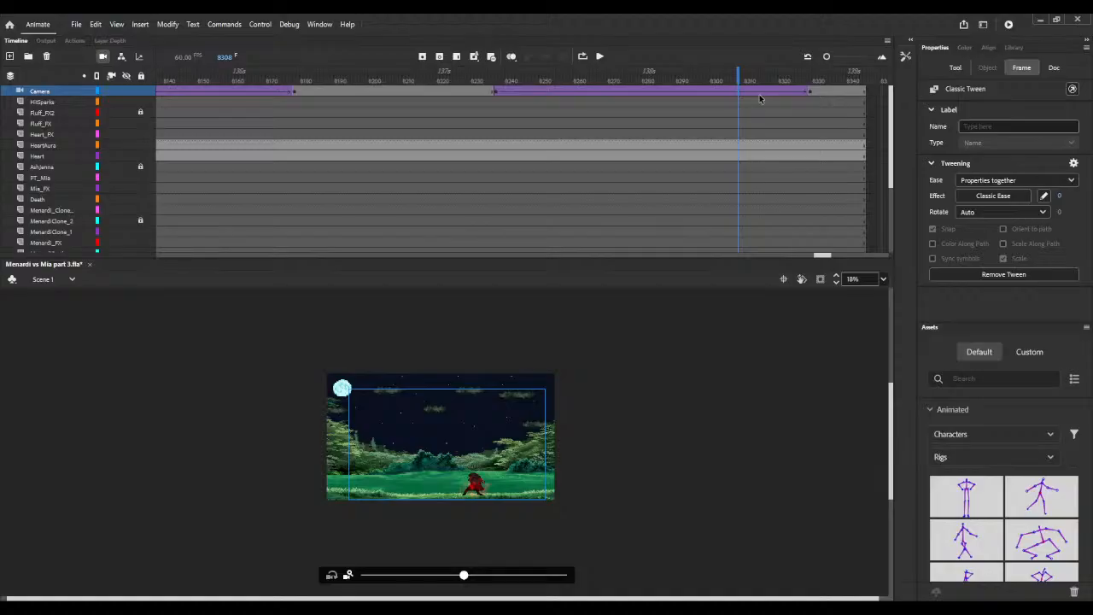
pyautogui.moveTo(515, 82); pyautogui.dragTo(831, 77)
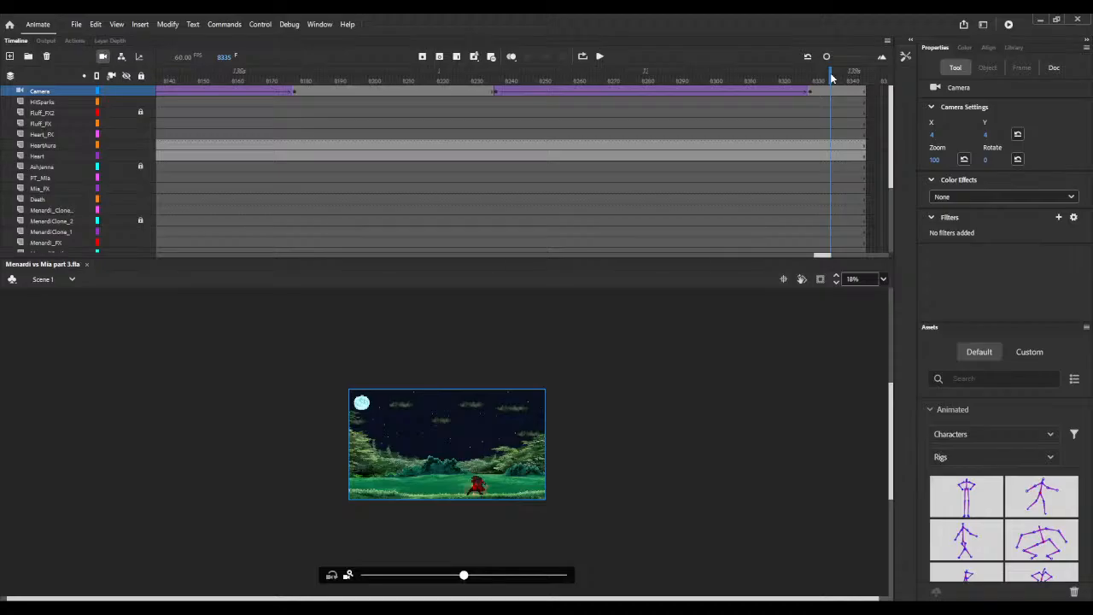
# Step: Copy the hit spark frame on Fluff_FX at frame 193 and paste it onto Fluff_FX2 at frame 7794
pyautogui.moveTo(822, 254); pyautogui.dragTo(136, 223)
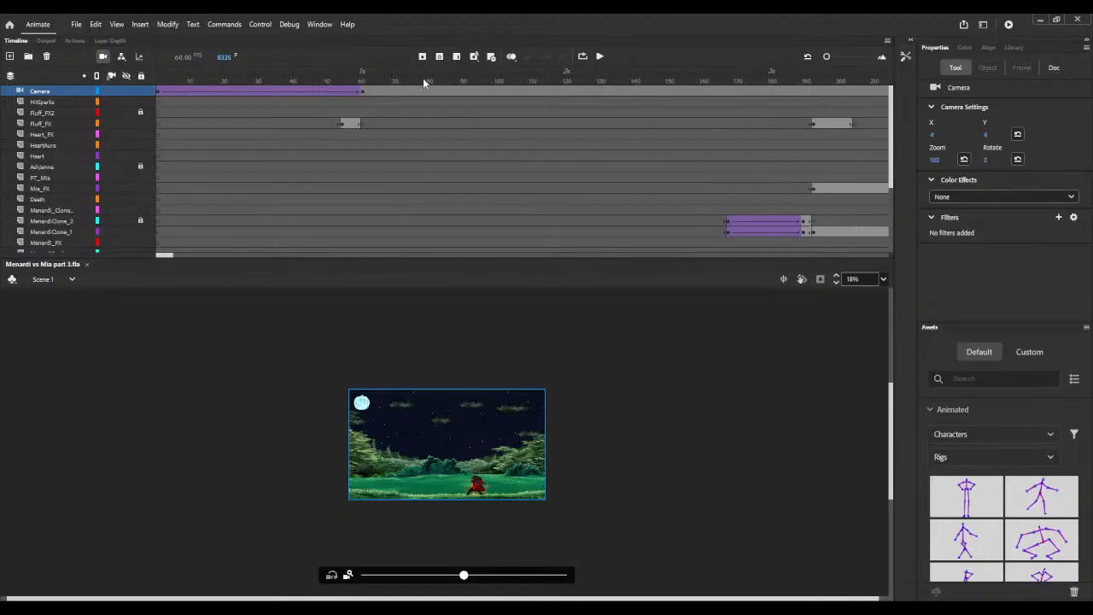
pyautogui.moveTo(424, 83); pyautogui.dragTo(812, 81)
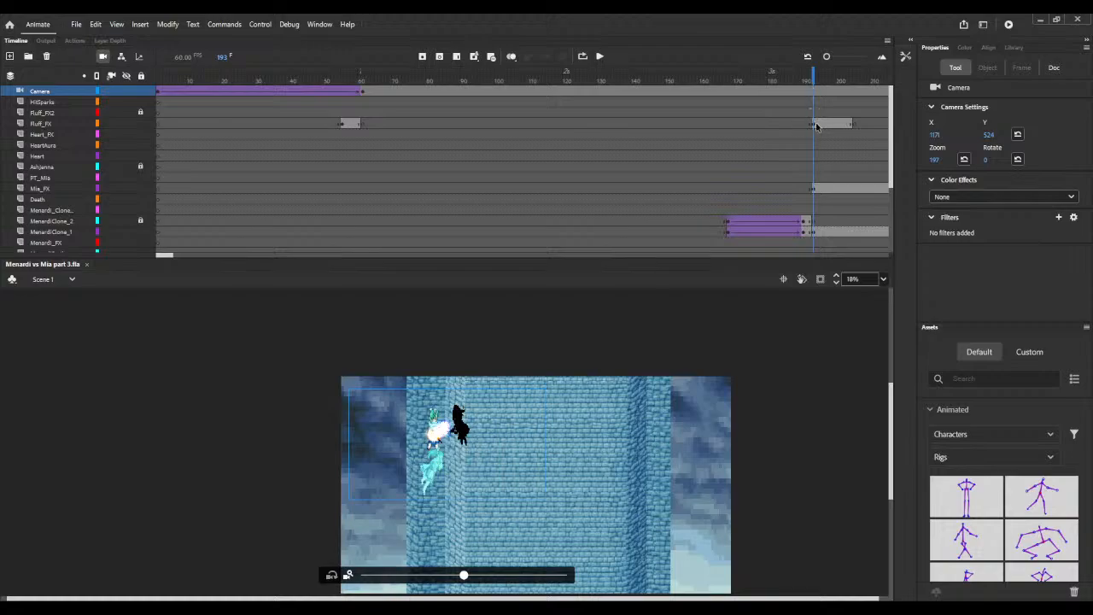
pyautogui.click(814, 124)
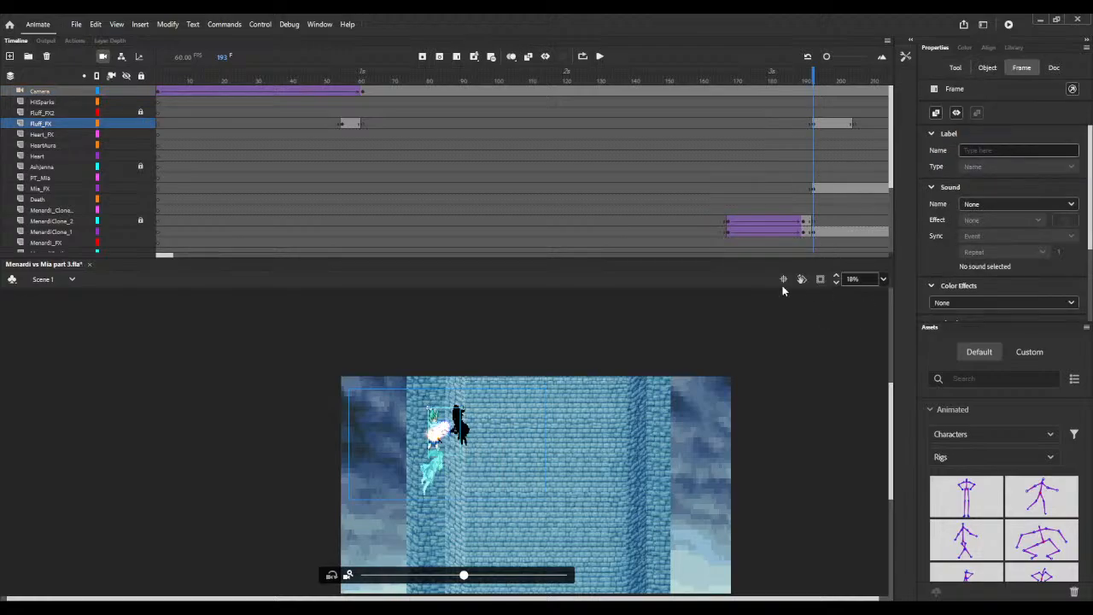
pyautogui.moveTo(164, 257); pyautogui.dragTo(790, 249)
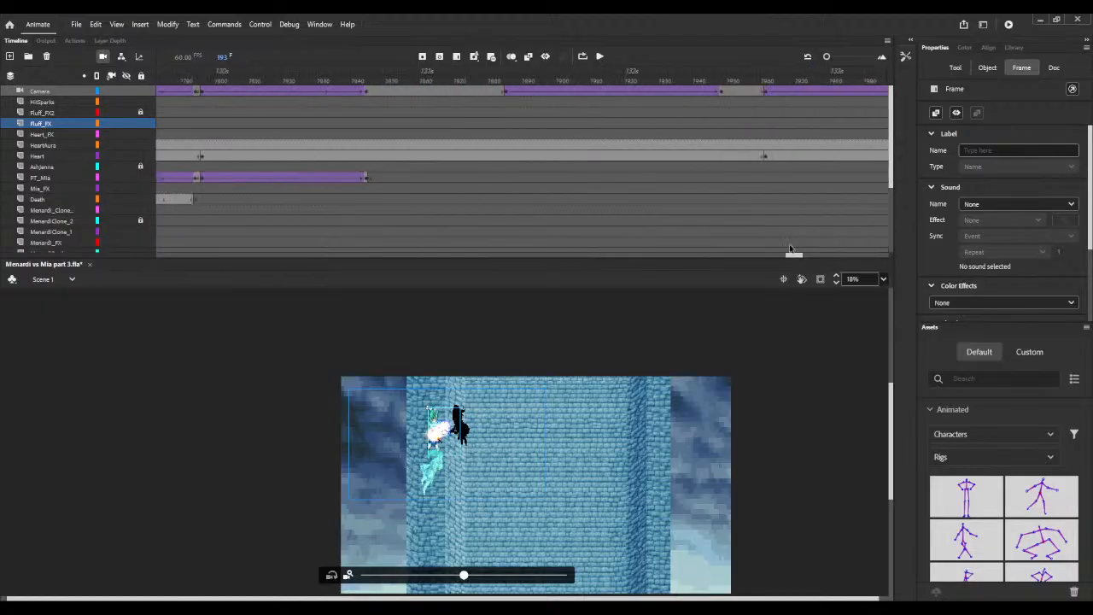
pyautogui.moveTo(479, 83); pyautogui.dragTo(282, 55)
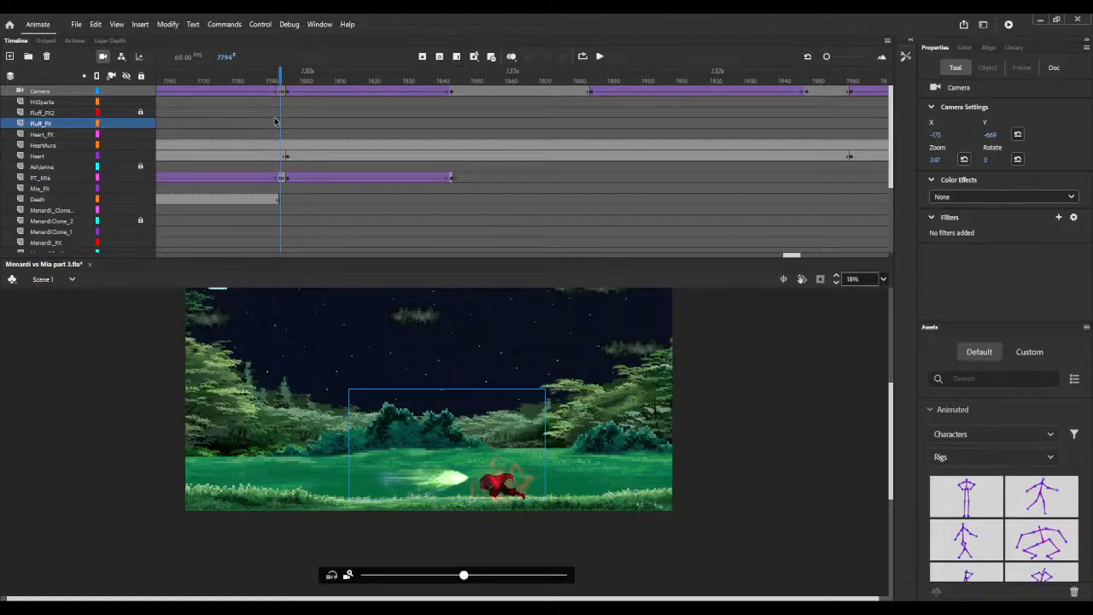
pyautogui.press('.')
pyautogui.click(280, 114)
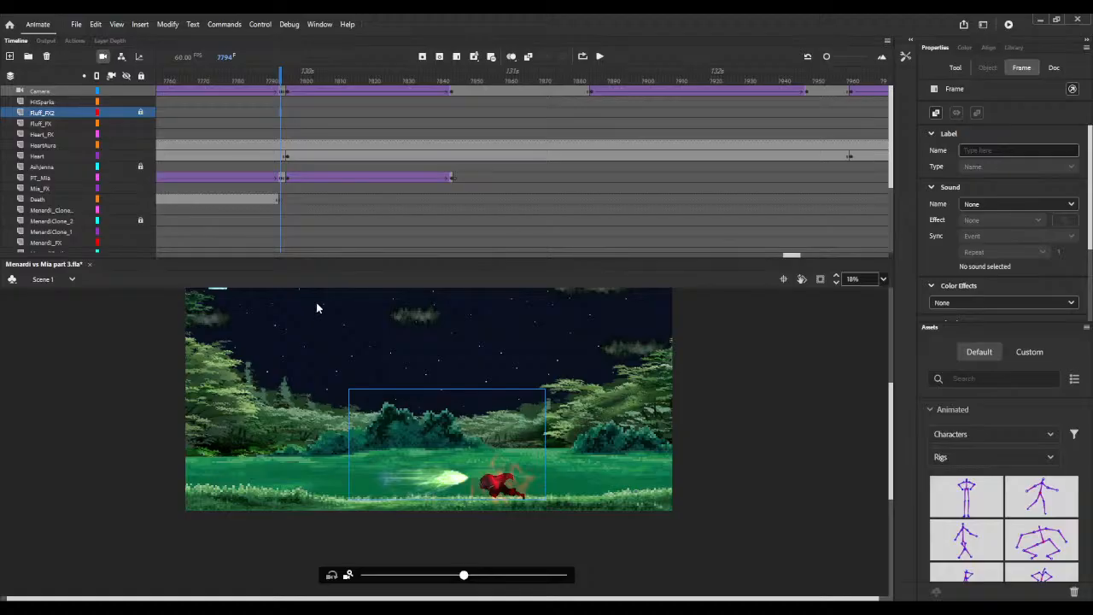
pyautogui.hotkey('ctrl', 'alt', 'v')
pyautogui.scroll(2, 305, 345)
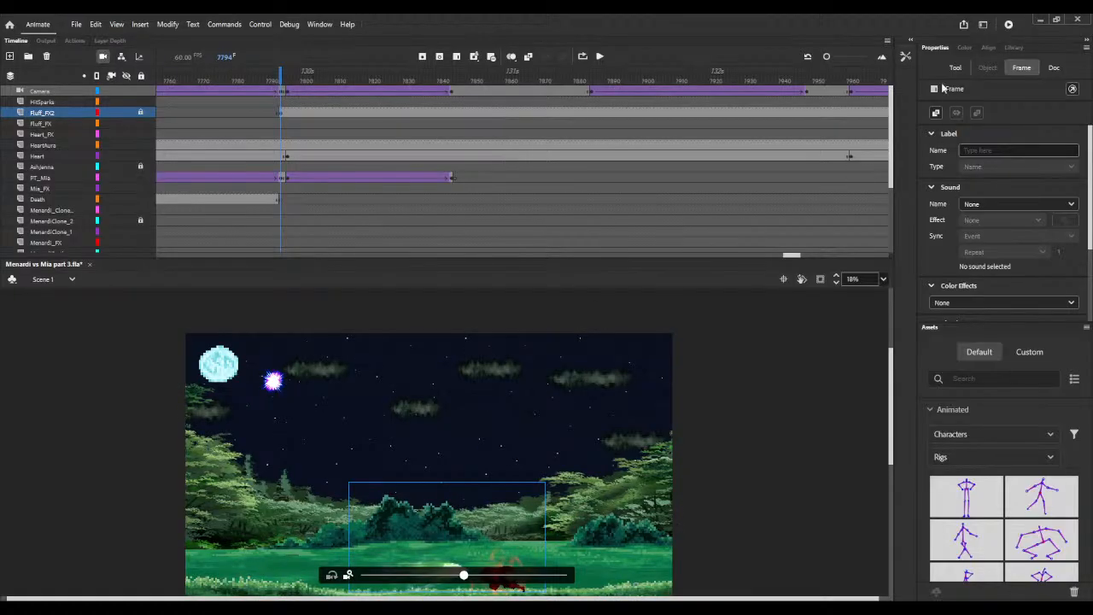
# Step: Unlock Fluff_FX2 and move the hit spark to the arrow's tip in front of the red fighter, at about X 1069, Y 867
pyautogui.click(905, 56)
pyautogui.press('v')
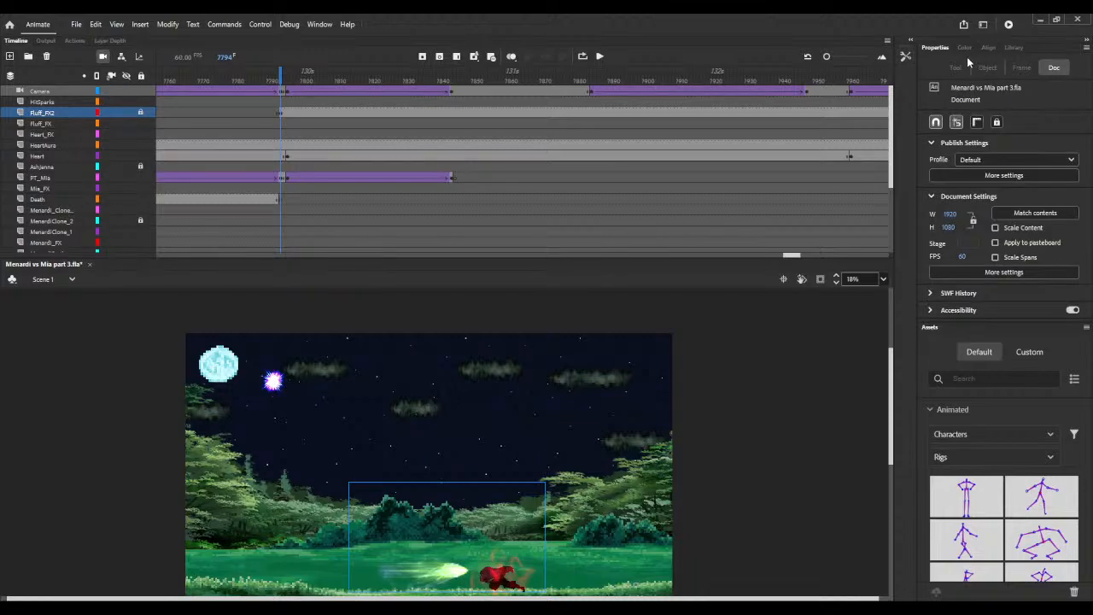
pyautogui.click(142, 114)
pyautogui.moveTo(284, 405); pyautogui.dragTo(485, 599)
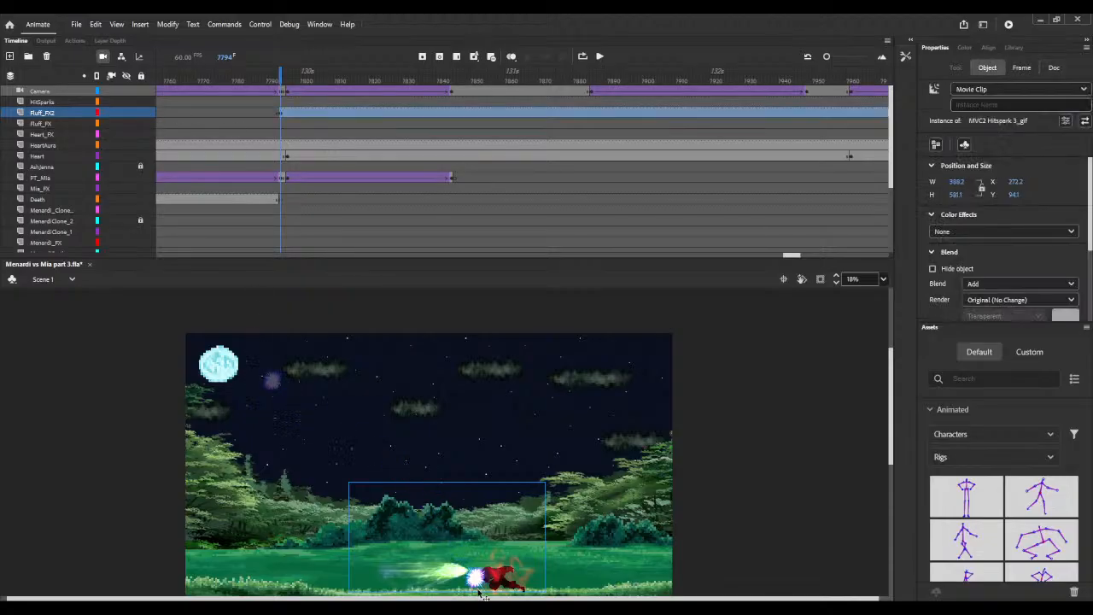
pyautogui.click(836, 276)
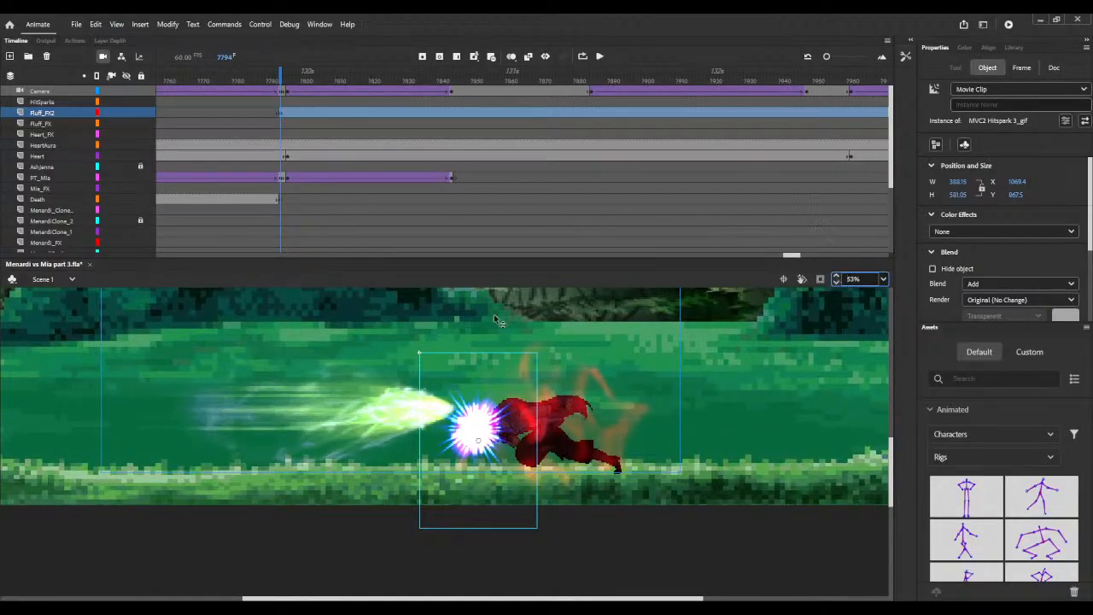
# Step: Nudge the hit spark at frame 7794 left and up onto the arrow's tip, to about X 1062, Y 852.5
pyautogui.click(464, 390)
pyautogui.press('Left')
pyautogui.press('Left')
pyautogui.press('Left')
pyautogui.press('Left')
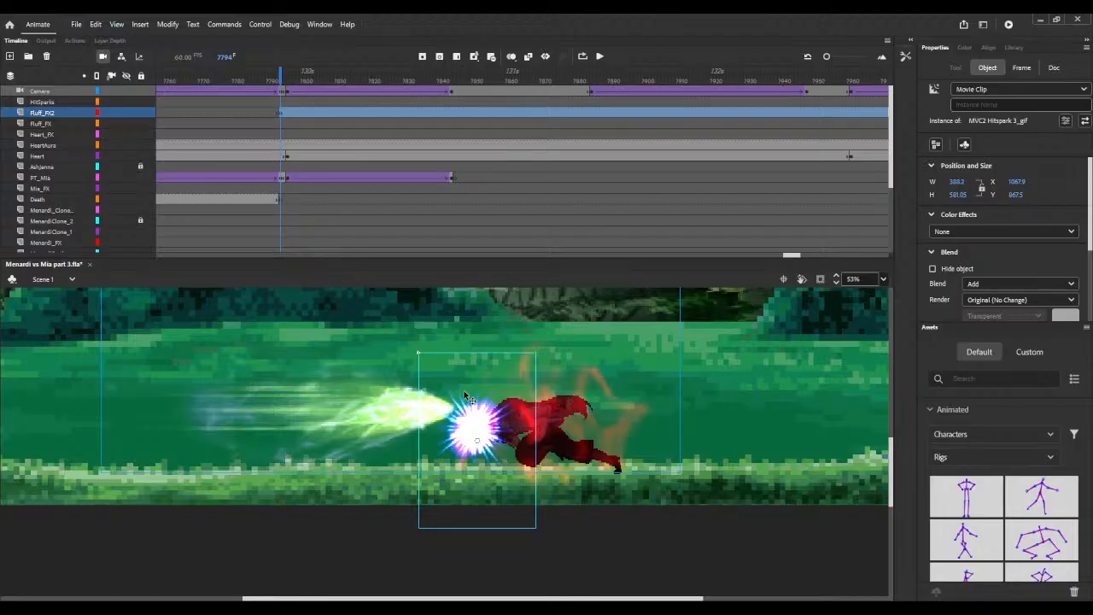
pyautogui.press('Left')
pyautogui.press('Left')
pyautogui.press('Left')
pyautogui.press('Left')
pyautogui.press('Up')
pyautogui.press('Up')
pyautogui.press('Up')
pyautogui.press('Up')
pyautogui.press('Up')
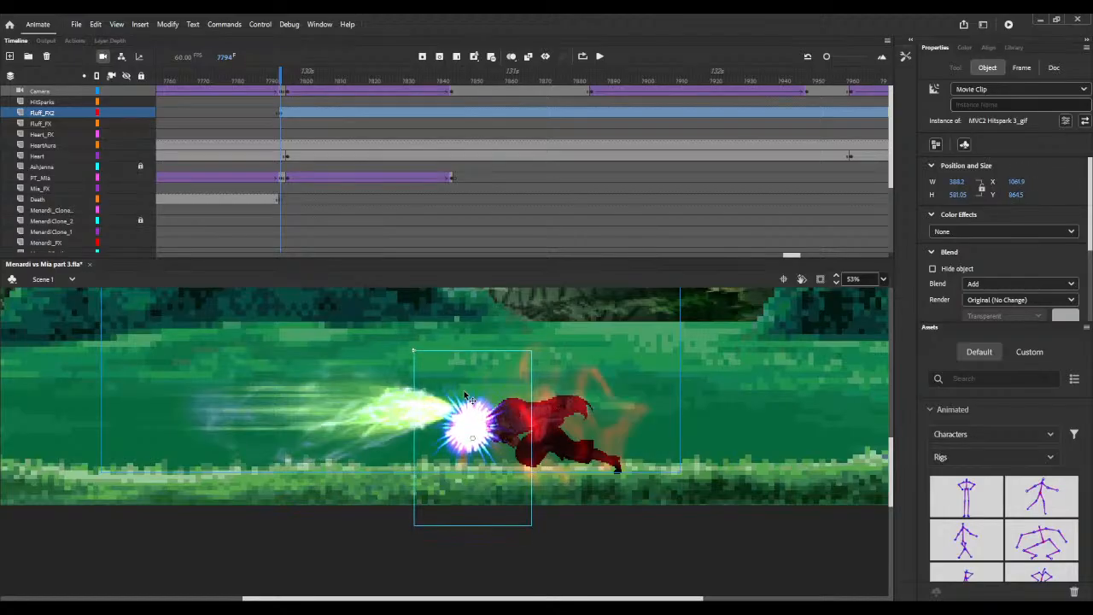
pyautogui.press('Up')
pyautogui.press('Up')
pyautogui.press('Up')
pyautogui.press('Up')
pyautogui.press('Up')
pyautogui.press('Up')
pyautogui.press('Up')
pyautogui.press('Up')
pyautogui.press('Up')
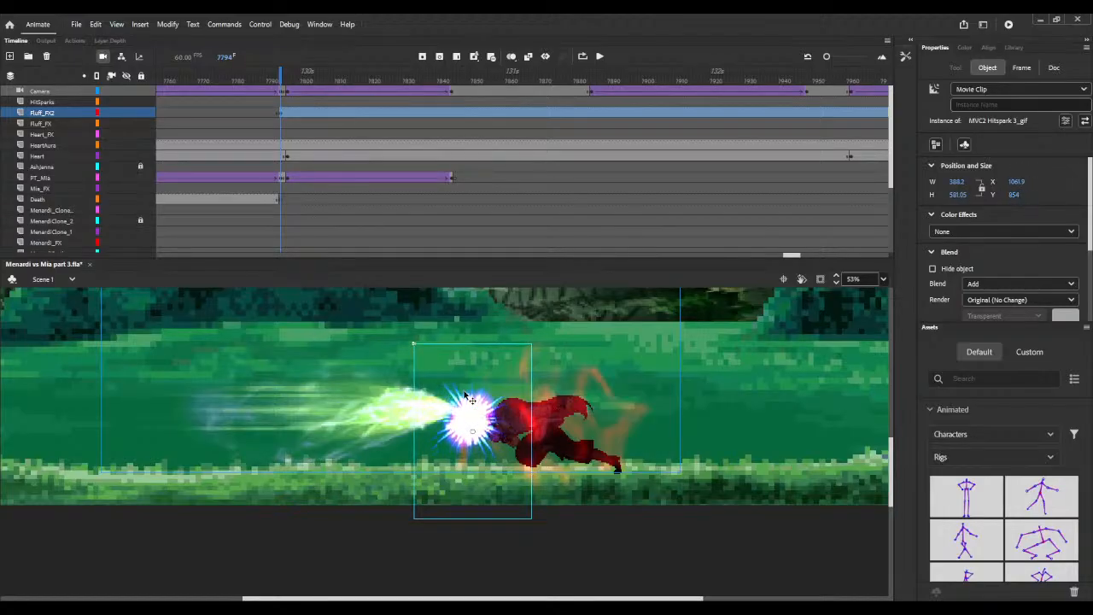
pyautogui.press('Up')
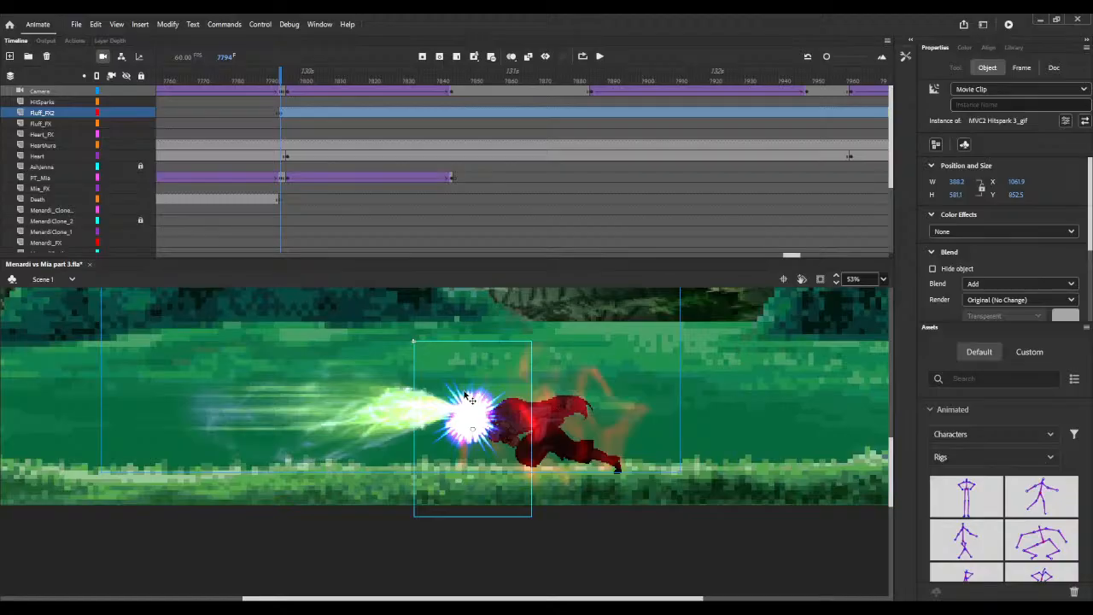
# Step: End the hit spark on Fluff_FX2 with a blank keyframe at frame 7814
pyautogui.moveTo(284, 77); pyautogui.dragTo(349, 86)
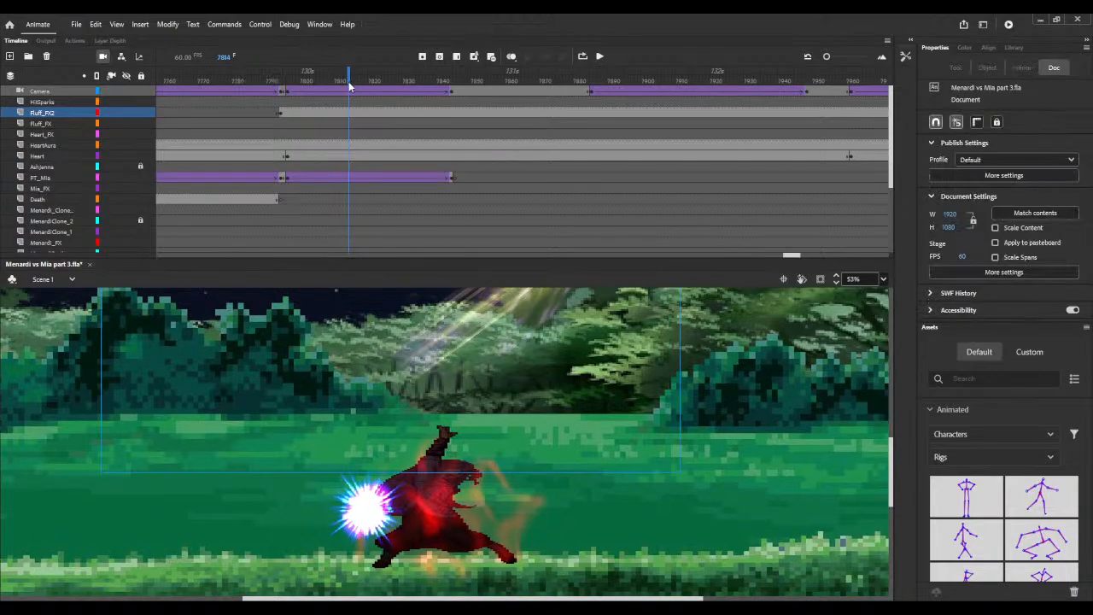
pyautogui.click(349, 113)
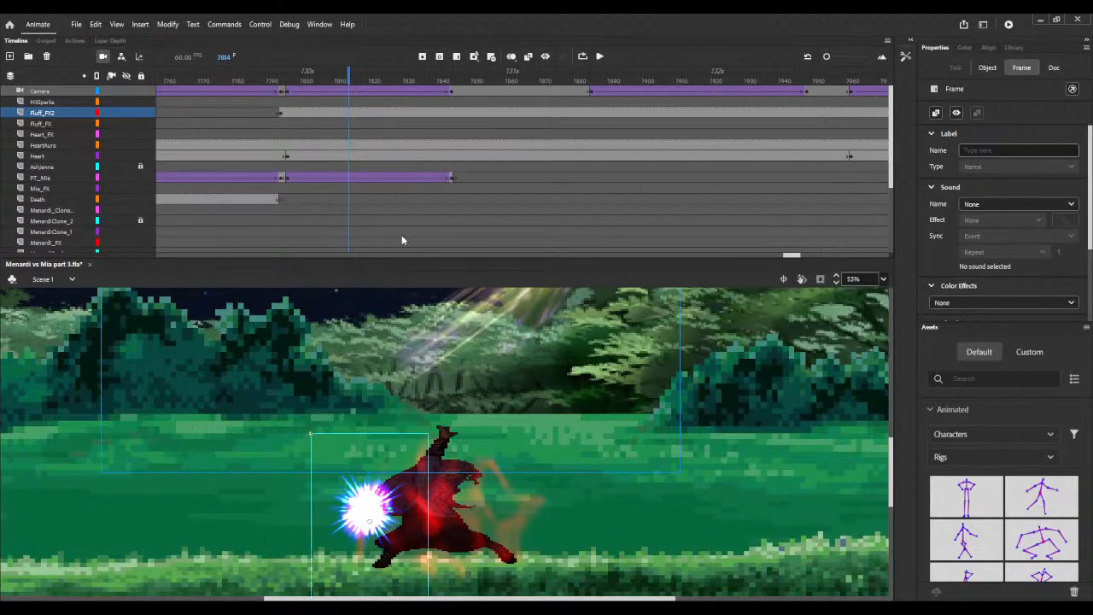
pyautogui.press('F7')
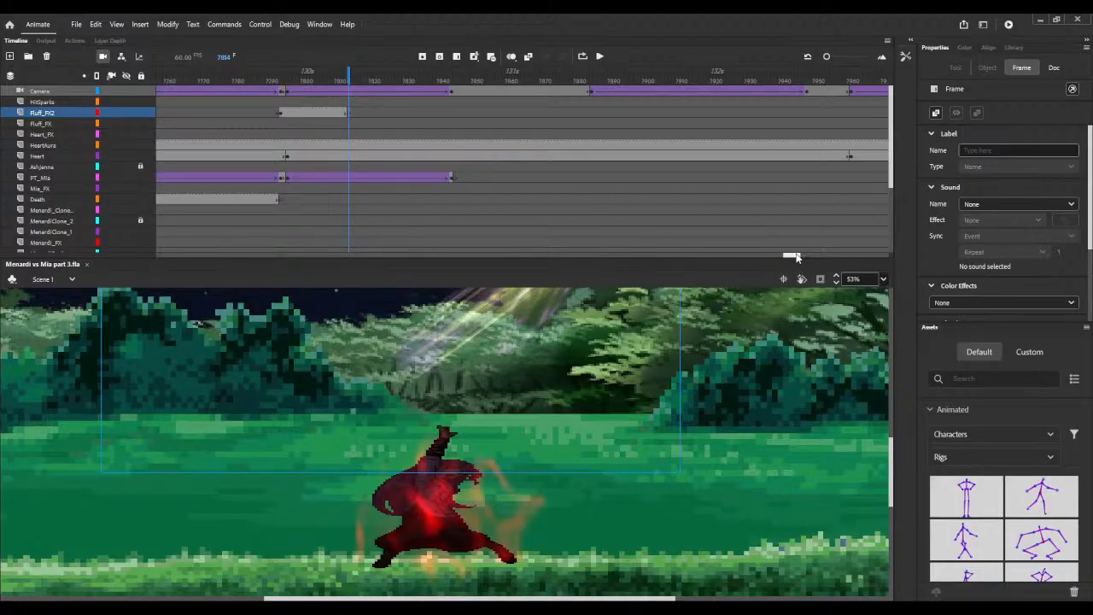
# Step: Find the red fighter's earlier arms-crossed pose on the Heart layer and copy its keyframe at frame 6287
pyautogui.moveTo(792, 256); pyautogui.dragTo(582, 232)
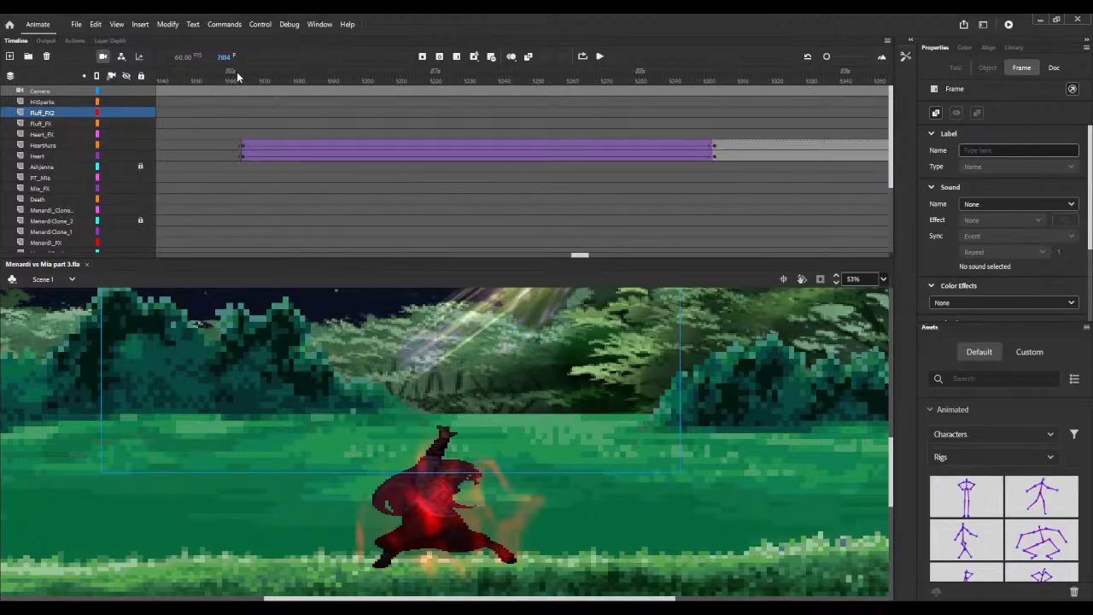
pyautogui.moveTo(237, 76); pyautogui.dragTo(721, 97)
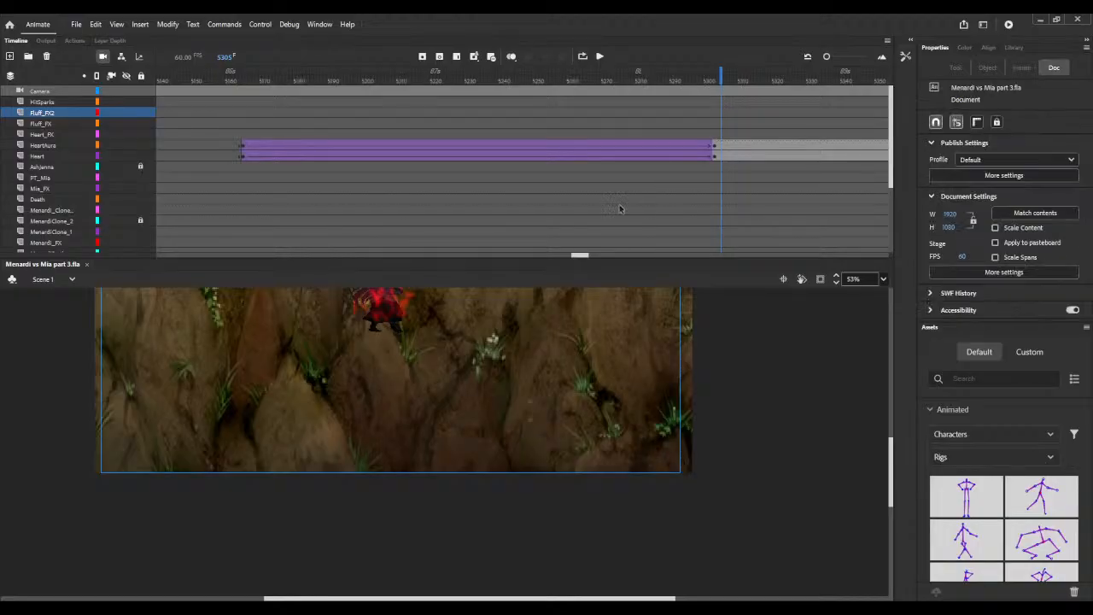
pyautogui.moveTo(578, 255); pyautogui.dragTo(717, 255)
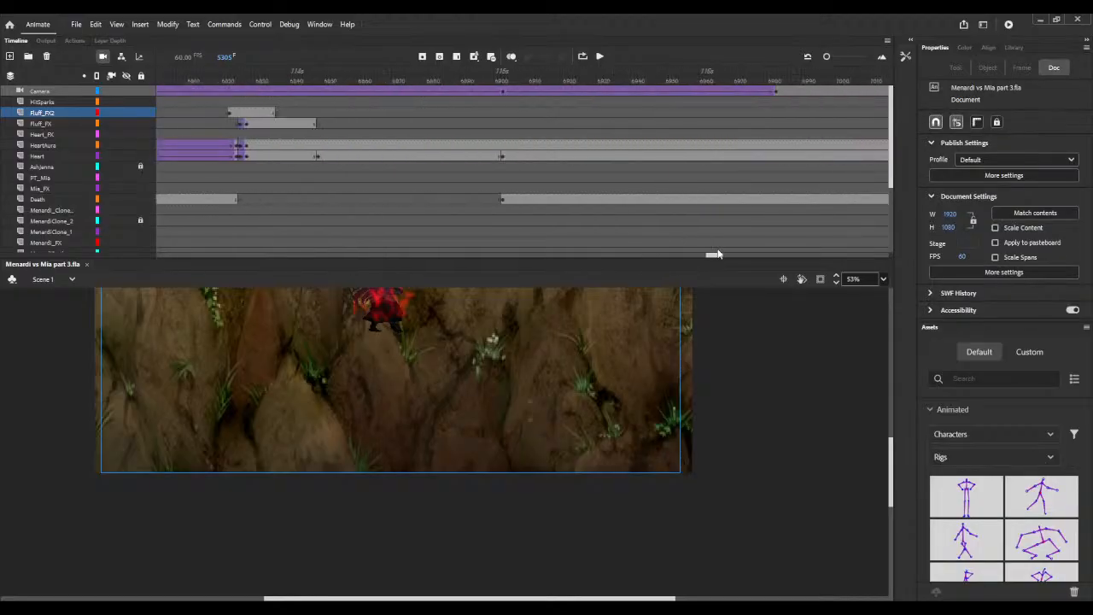
pyautogui.click(516, 72)
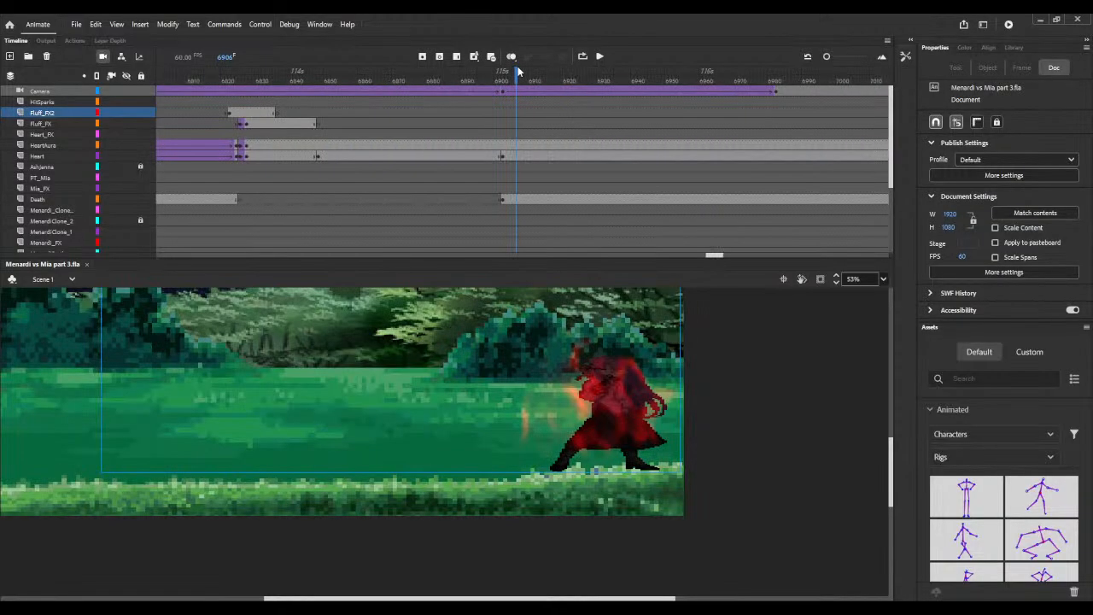
pyautogui.click(835, 284)
pyautogui.click(836, 283)
pyautogui.click(836, 283)
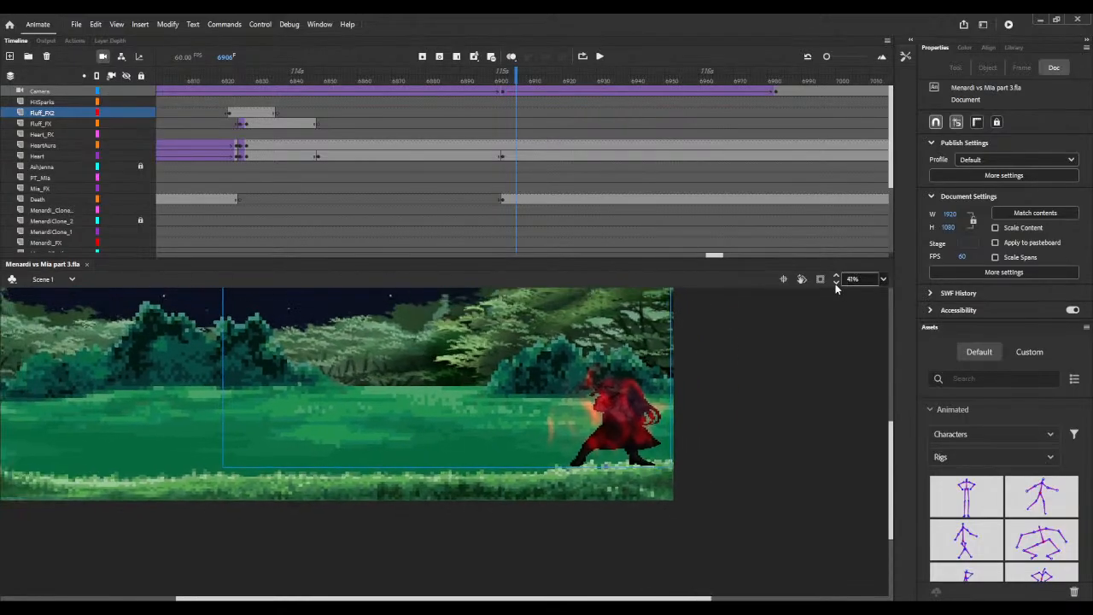
pyautogui.click(836, 283)
pyautogui.click(836, 284)
pyautogui.moveTo(348, 78); pyautogui.dragTo(49, 47)
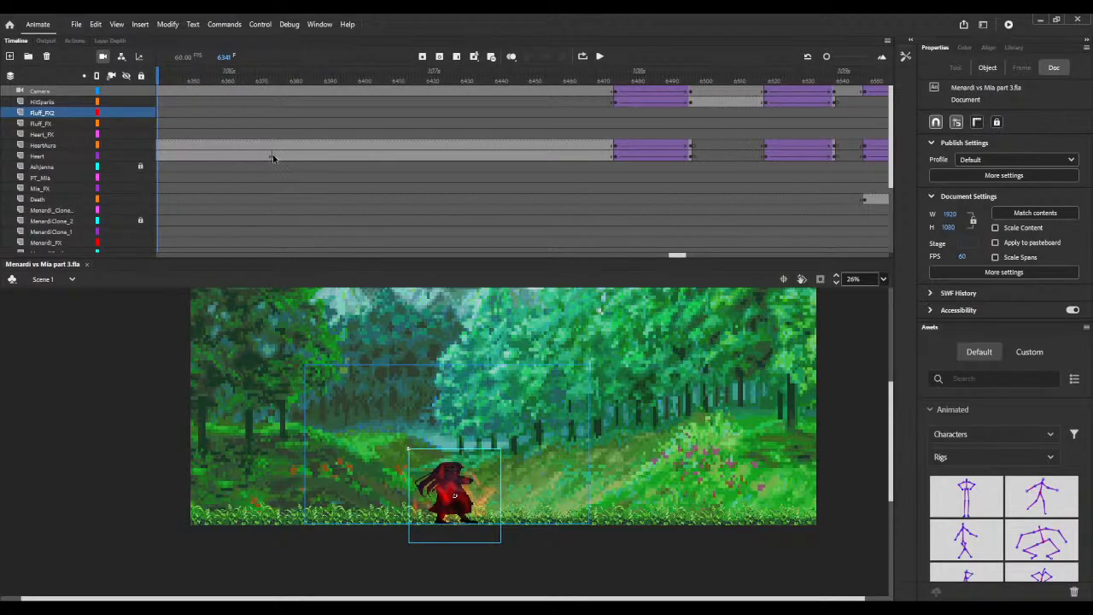
pyautogui.click(272, 156)
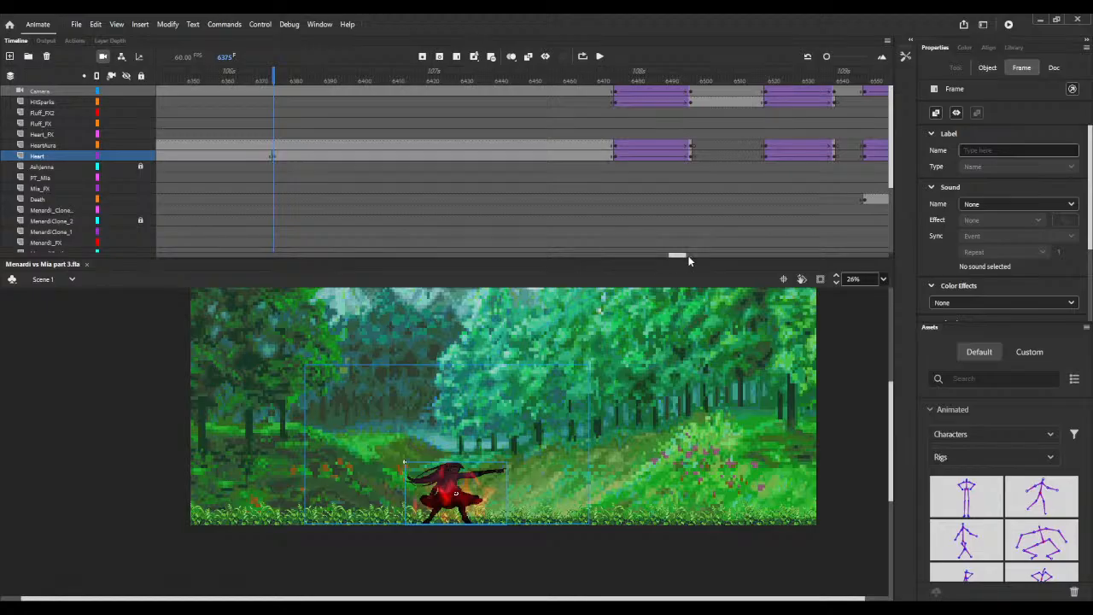
pyautogui.moveTo(688, 258); pyautogui.dragTo(671, 258)
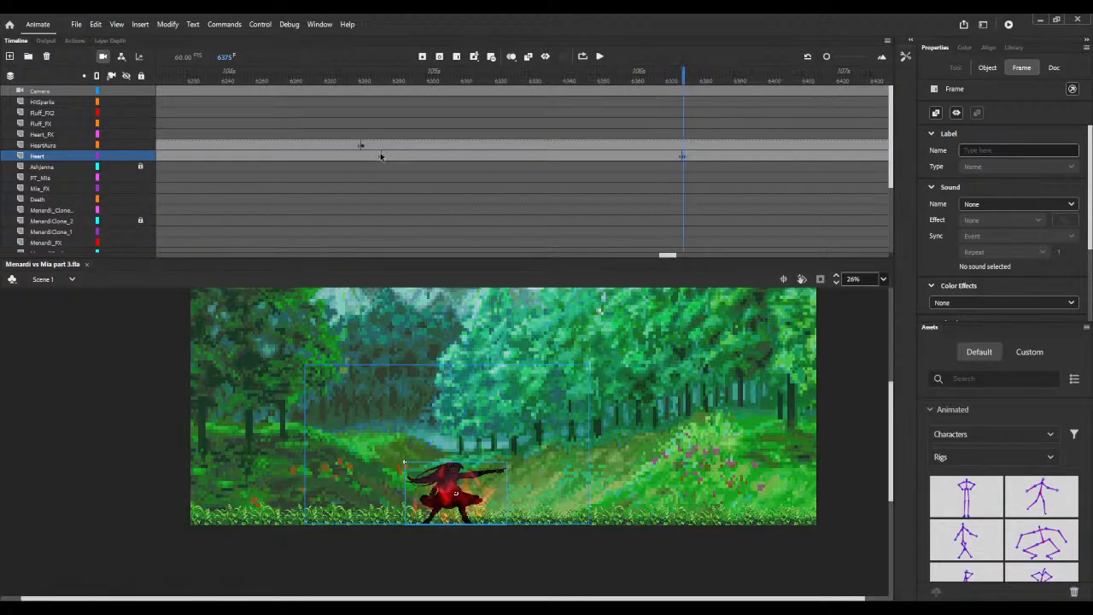
pyautogui.click(383, 157)
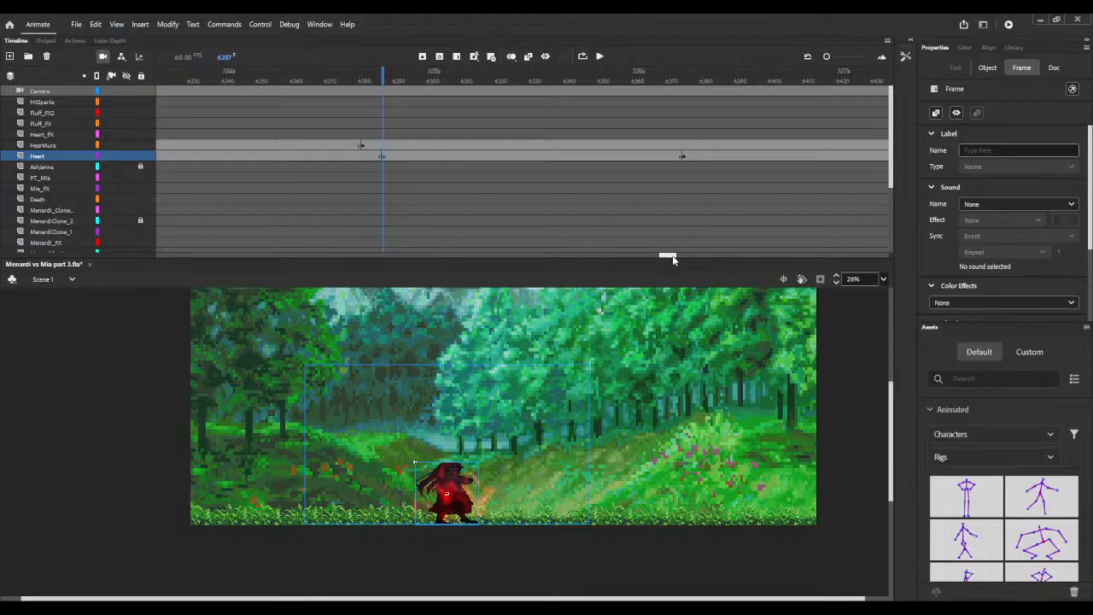
# Step: Insert frames at the end of the timeline to extend all layers to about frame 8383
pyautogui.moveTo(663, 253); pyautogui.dragTo(825, 271)
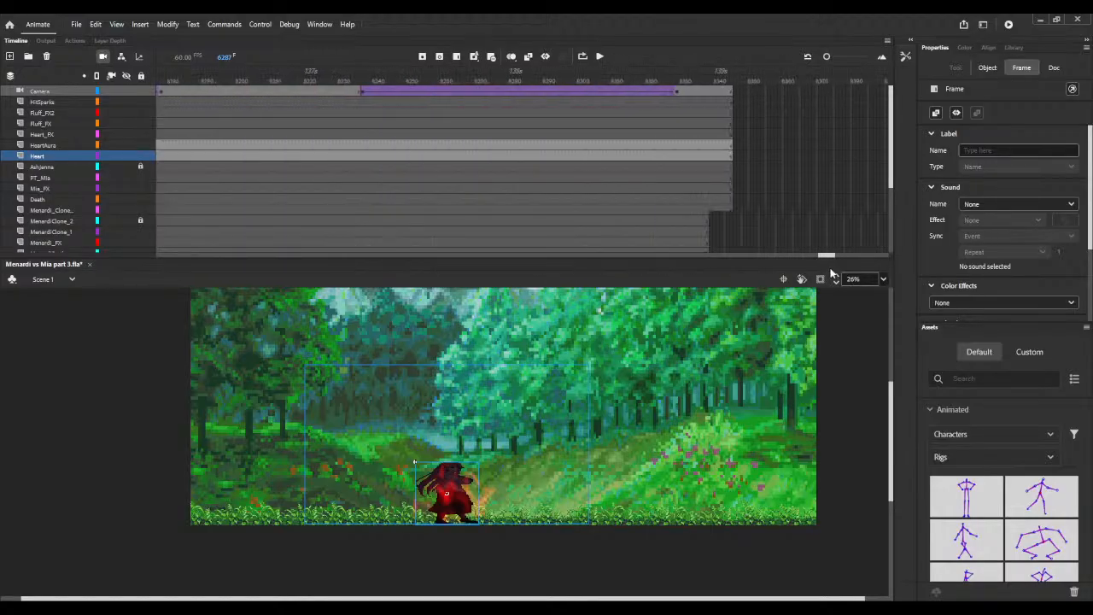
pyautogui.moveTo(609, 74); pyautogui.dragTo(779, 75)
pyautogui.press('F5')
pyautogui.press('F5')
pyautogui.press('F5')
pyautogui.press('F5')
pyautogui.press('F5')
pyautogui.press('F5')
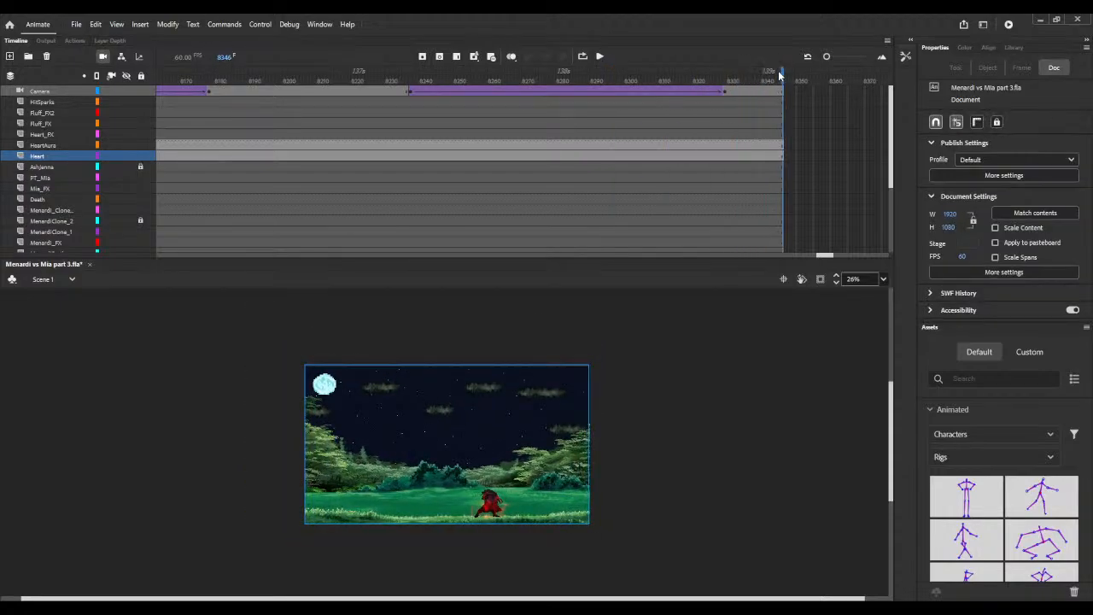
pyautogui.press('F5')
pyautogui.press('F5')
pyautogui.press('F5')
pyautogui.press('F5')
pyautogui.press('F5')
pyautogui.press('F5')
pyautogui.press('F5')
pyautogui.press('F5')
pyautogui.press('F5')
pyautogui.press('F5')
pyautogui.press('F5')
pyautogui.press('F5')
pyautogui.press('F5')
pyautogui.press('F5')
pyautogui.press('F5')
pyautogui.press('F5')
pyautogui.press('F5')
pyautogui.press('F5')
pyautogui.press('F5')
pyautogui.press('F5')
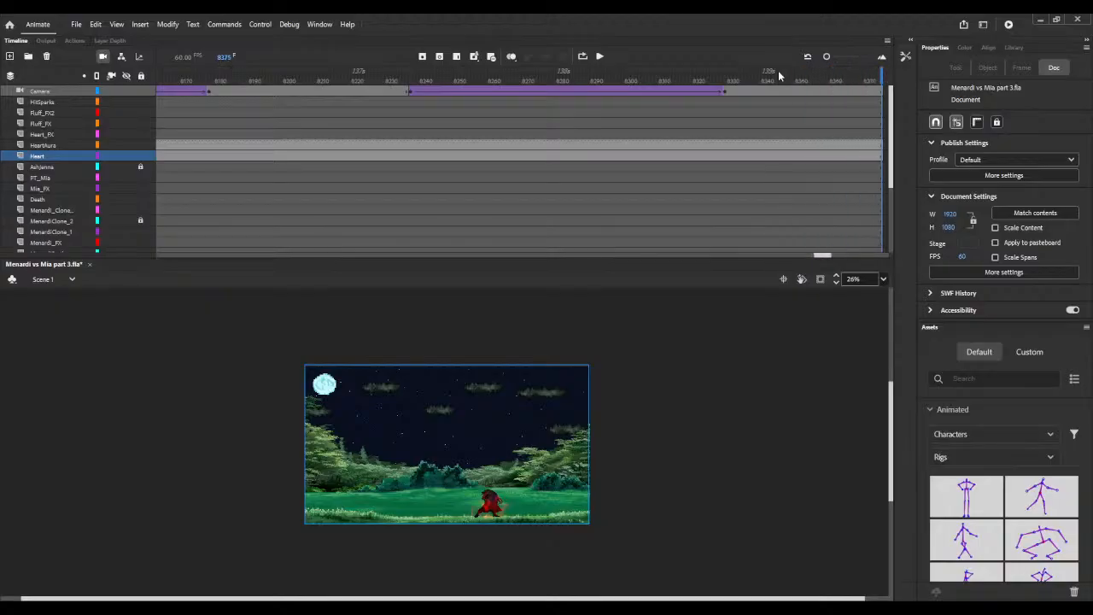
pyautogui.press('F5')
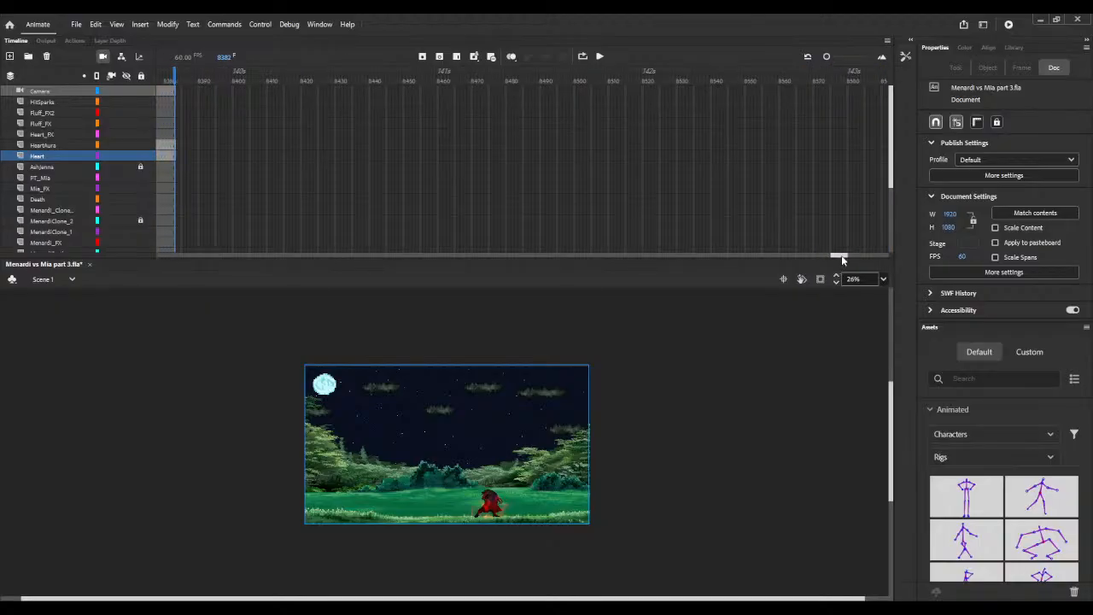
pyautogui.moveTo(840, 258); pyautogui.dragTo(832, 259)
pyautogui.press('F5')
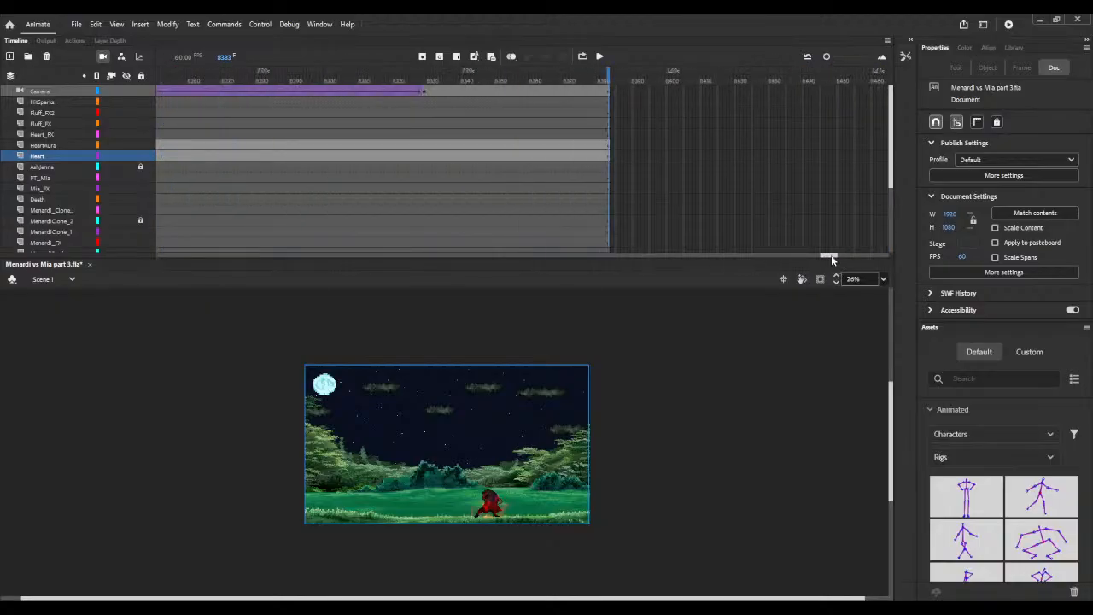
# Step: Add a blank keyframe on Heart at frame 8373 and paste the arms-crossed pose into it
pyautogui.click(573, 156)
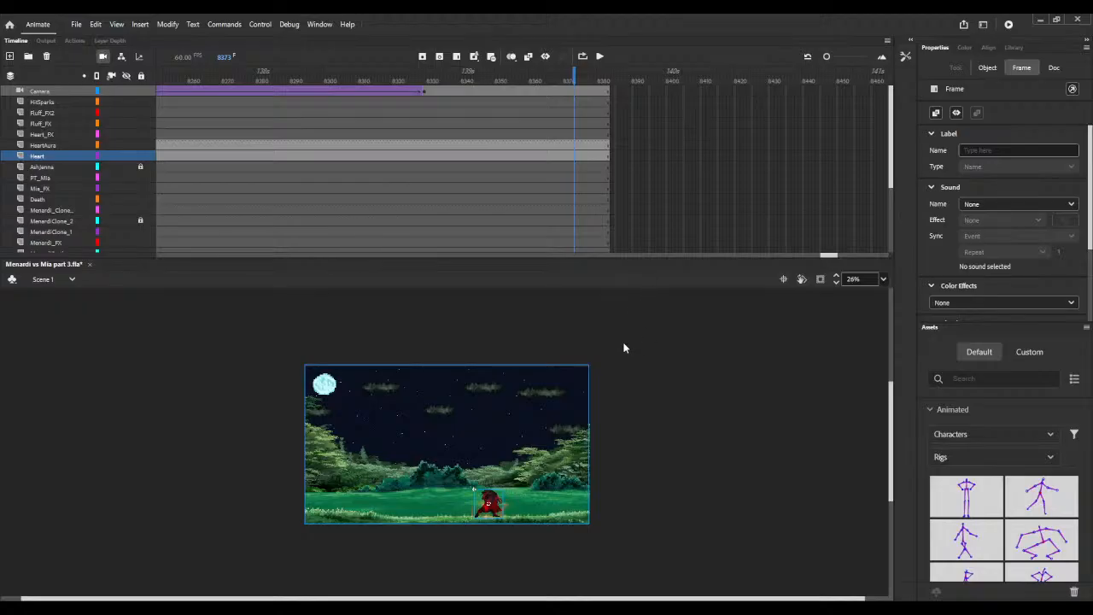
pyautogui.press('F7')
pyautogui.hotkey('ctrl', 'shift', 'v')
pyautogui.click(835, 280)
pyautogui.click(835, 278)
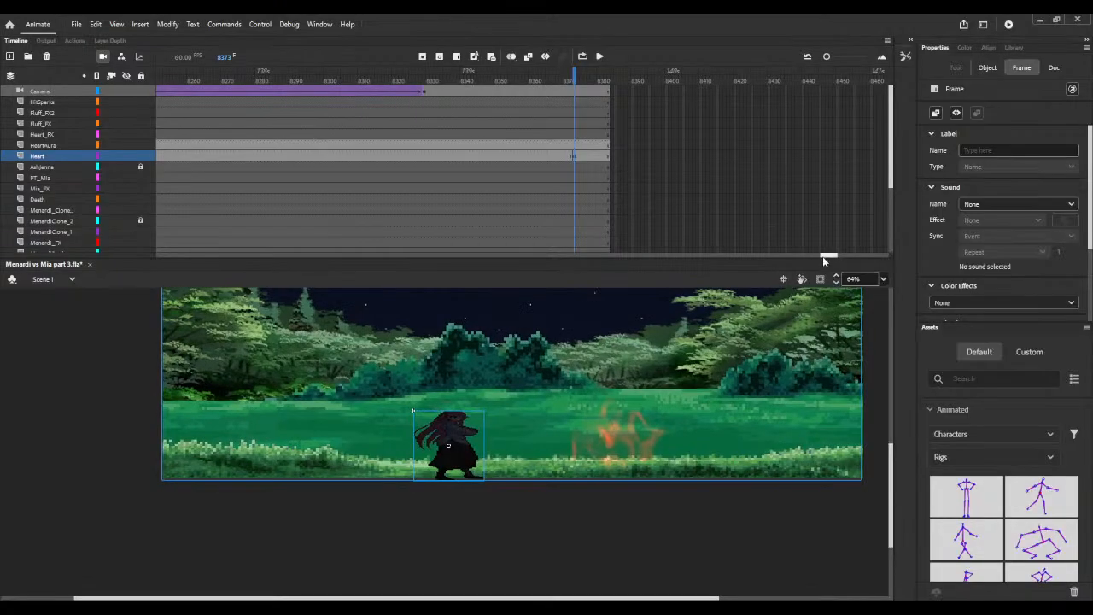
# Step: Turn off the camera and copy the X position of the idle pose on Heart at frame 7961
pyautogui.moveTo(822, 256); pyautogui.dragTo(794, 254)
pyautogui.click(495, 158)
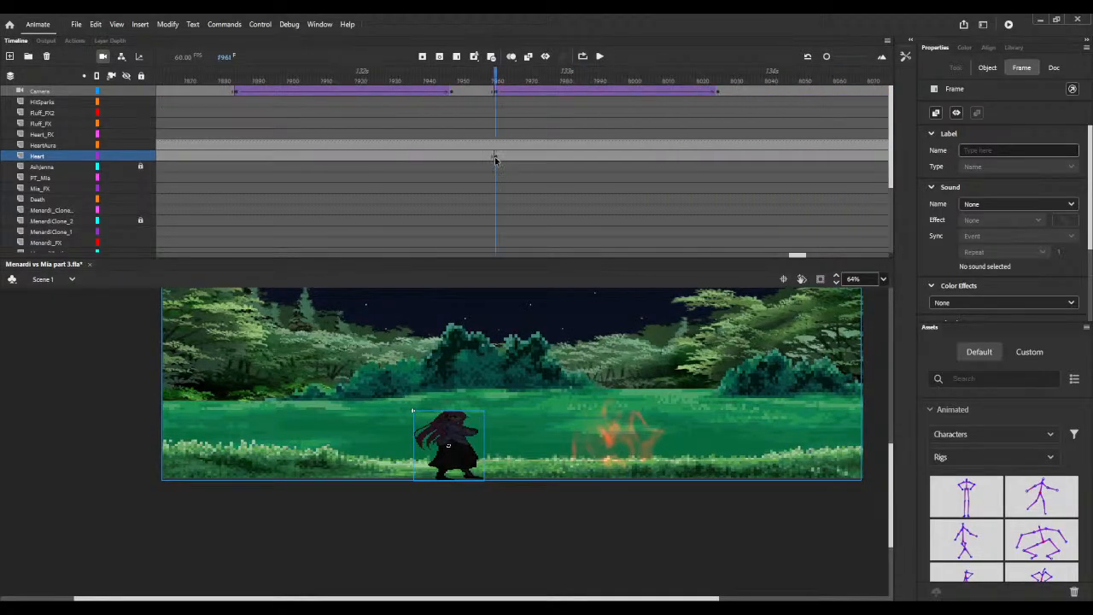
pyautogui.click(988, 70)
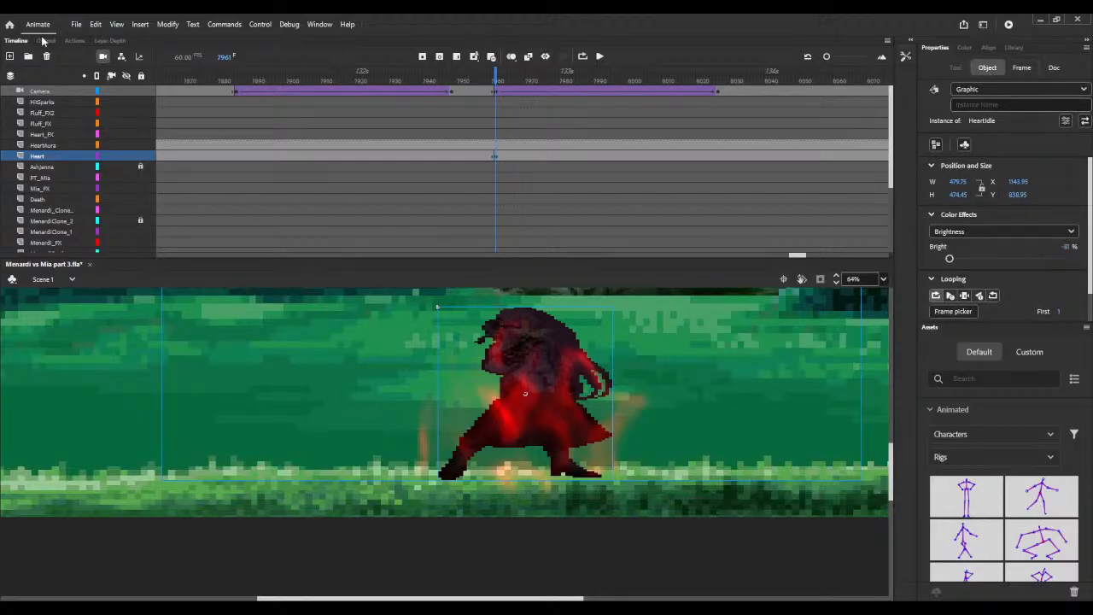
pyautogui.click(102, 56)
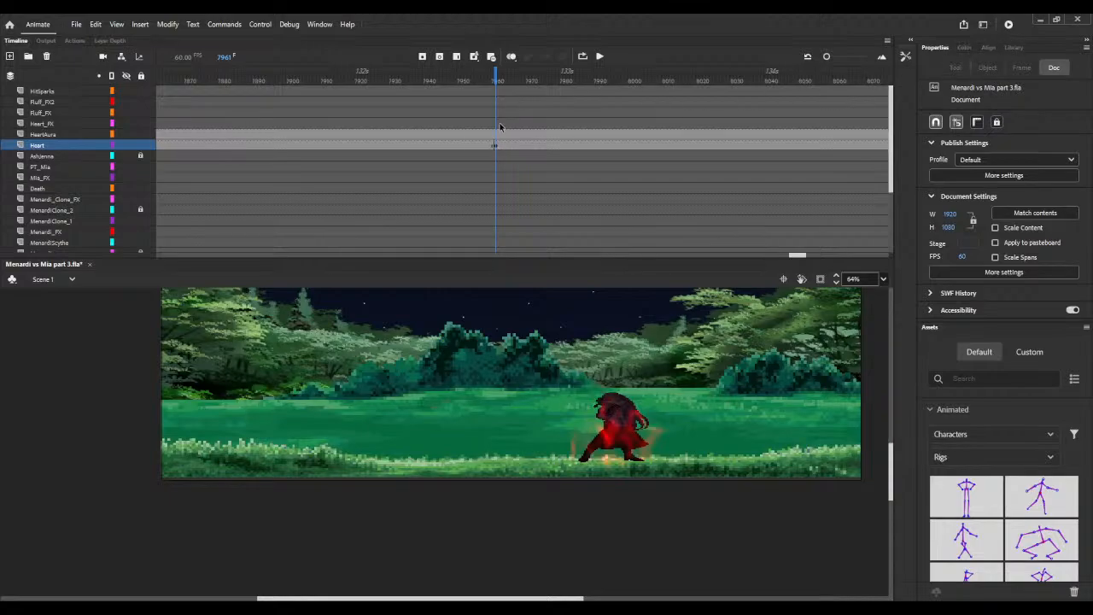
pyautogui.click(495, 147)
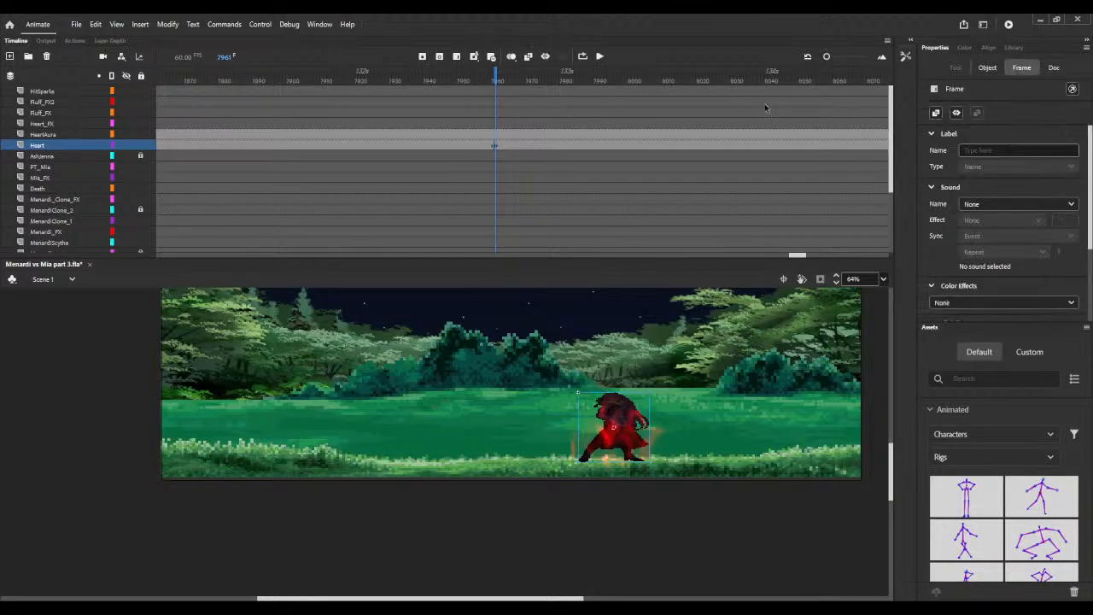
pyautogui.click(984, 68)
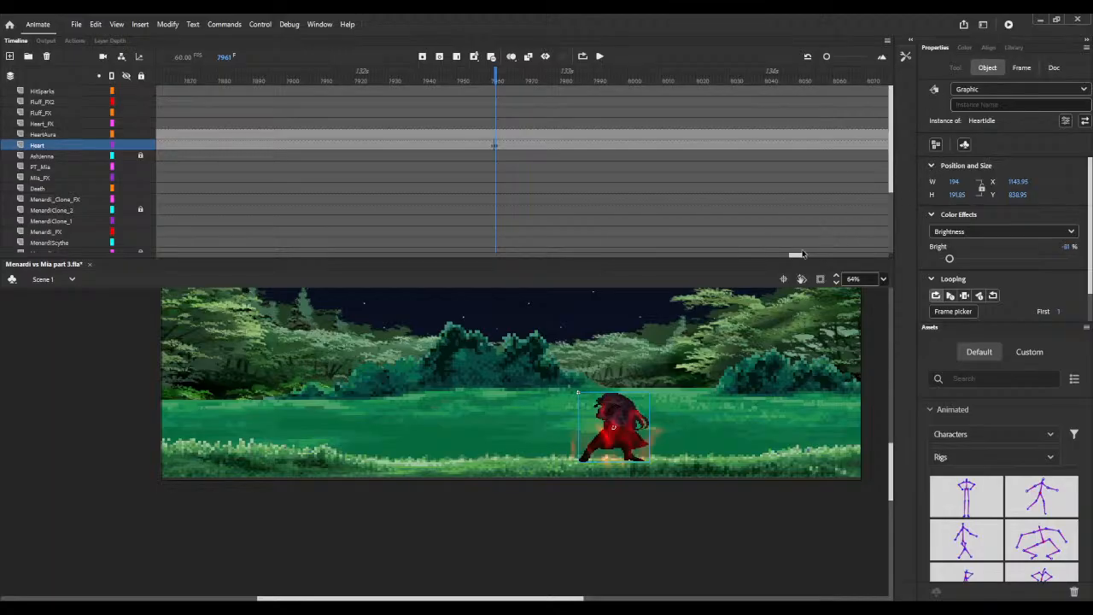
# Step: Set the X position of the arms-crossed pose on Heart at frame 8373 to 1143.95
pyautogui.moveTo(794, 256); pyautogui.dragTo(827, 260)
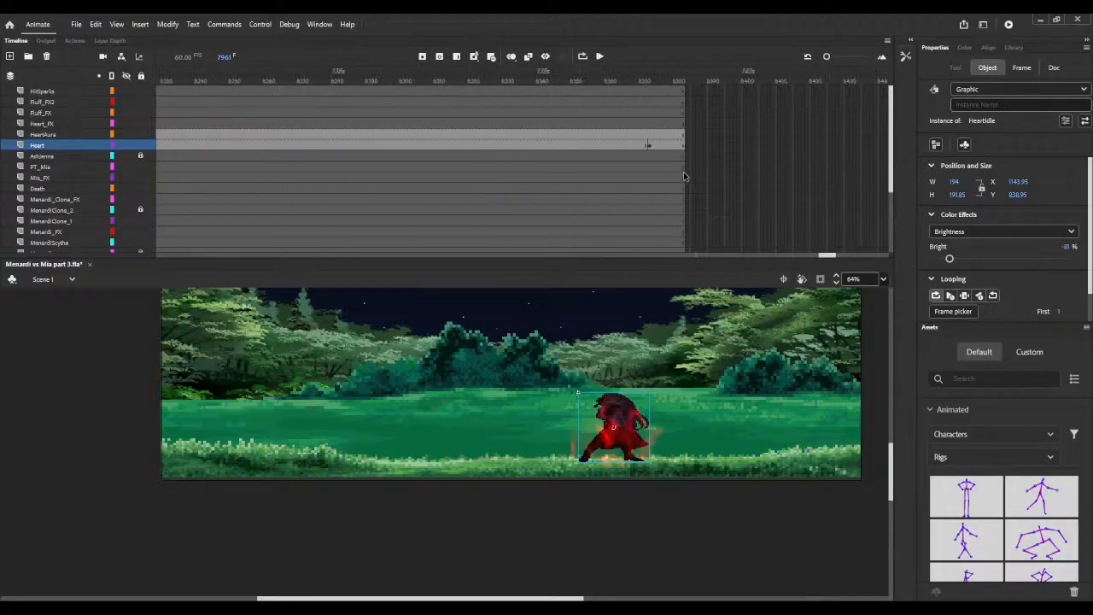
pyautogui.click(648, 145)
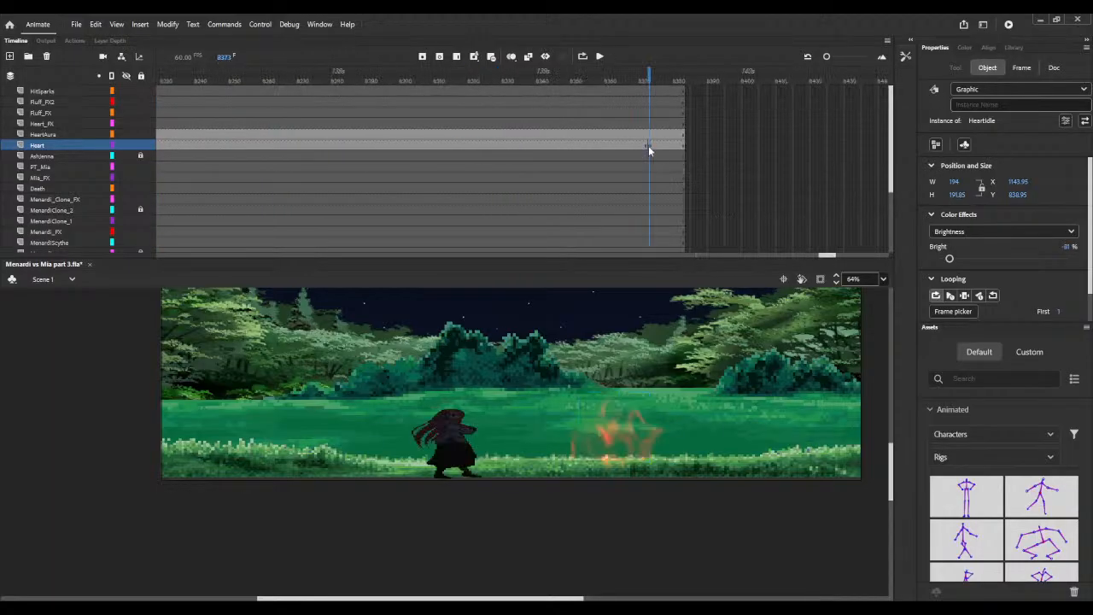
pyautogui.click(987, 68)
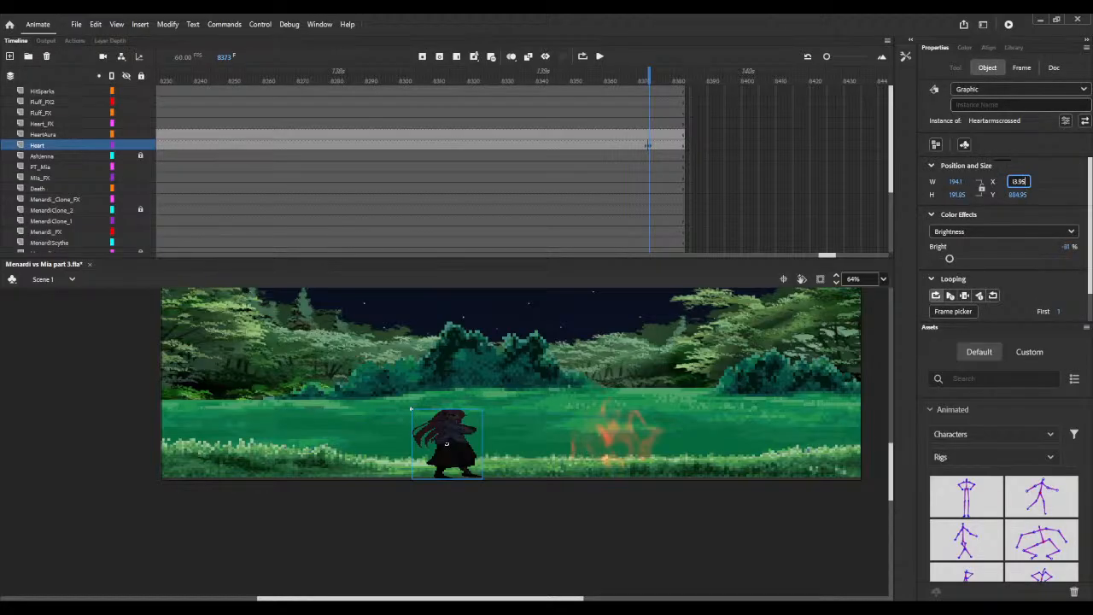
pyautogui.press('Return')
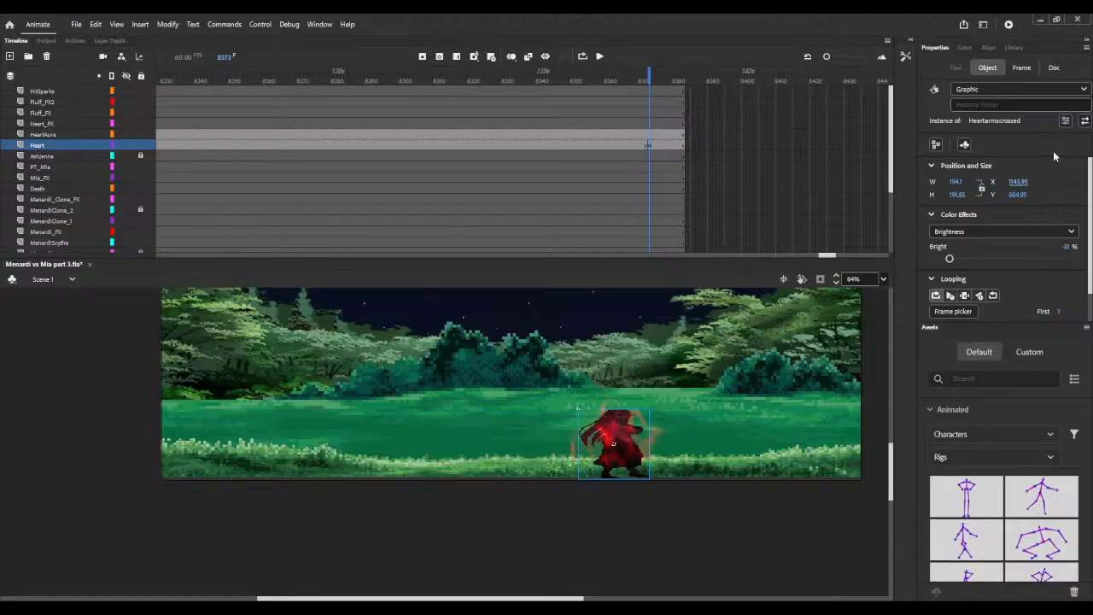
# Step: Match the arms-crossed pose on Heart at frame 8373 to the idle pose's height by setting Y to 838.95, and flip it horizontally
pyautogui.moveTo(825, 257); pyautogui.dragTo(793, 258)
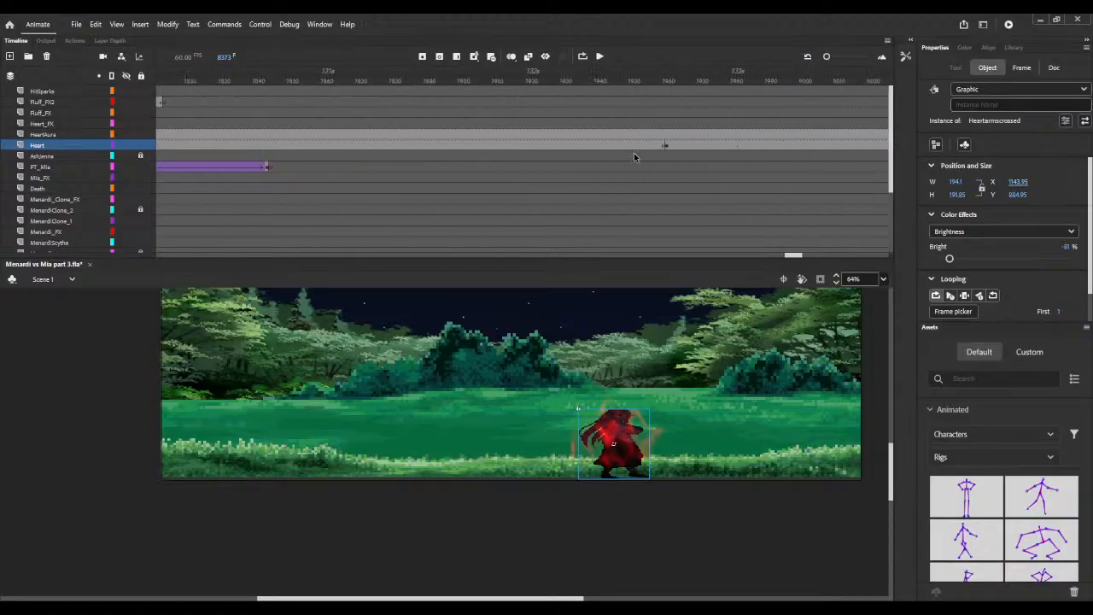
pyautogui.click(665, 145)
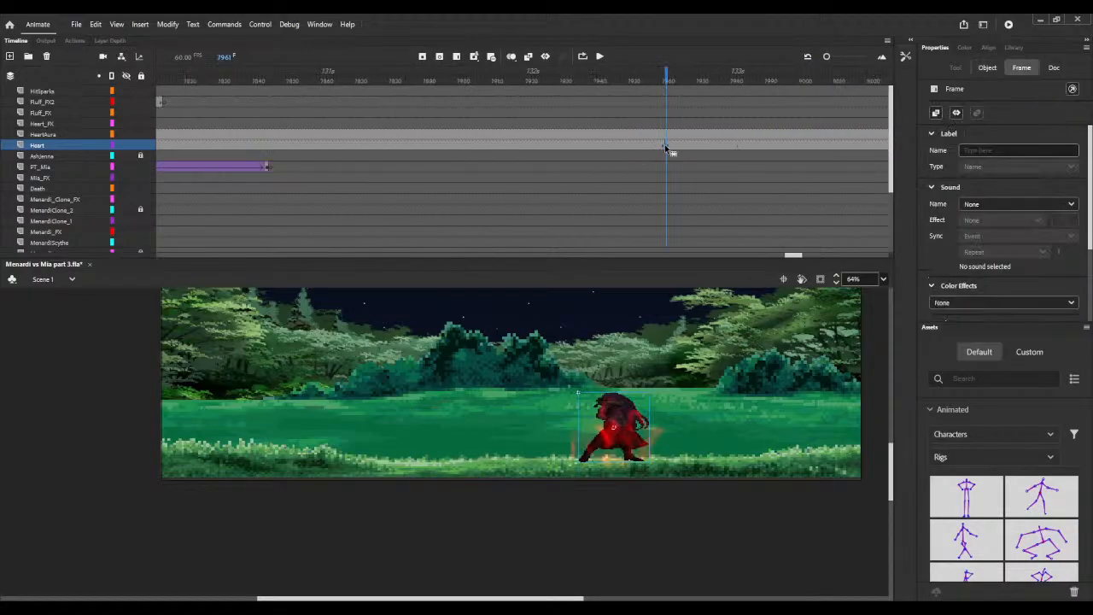
pyautogui.click(981, 69)
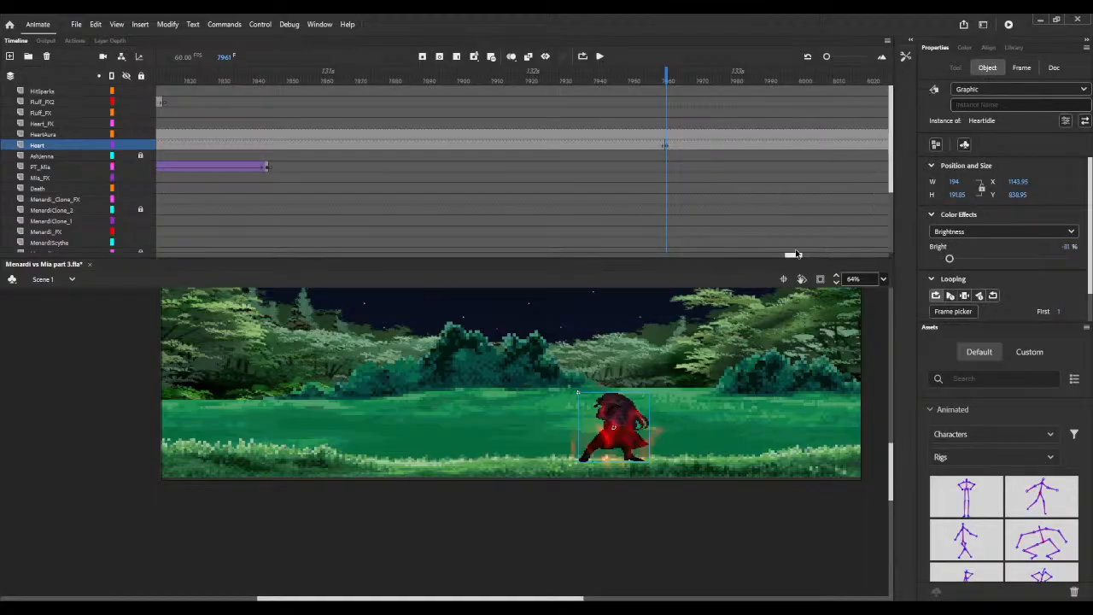
pyautogui.moveTo(798, 259); pyautogui.dragTo(830, 255)
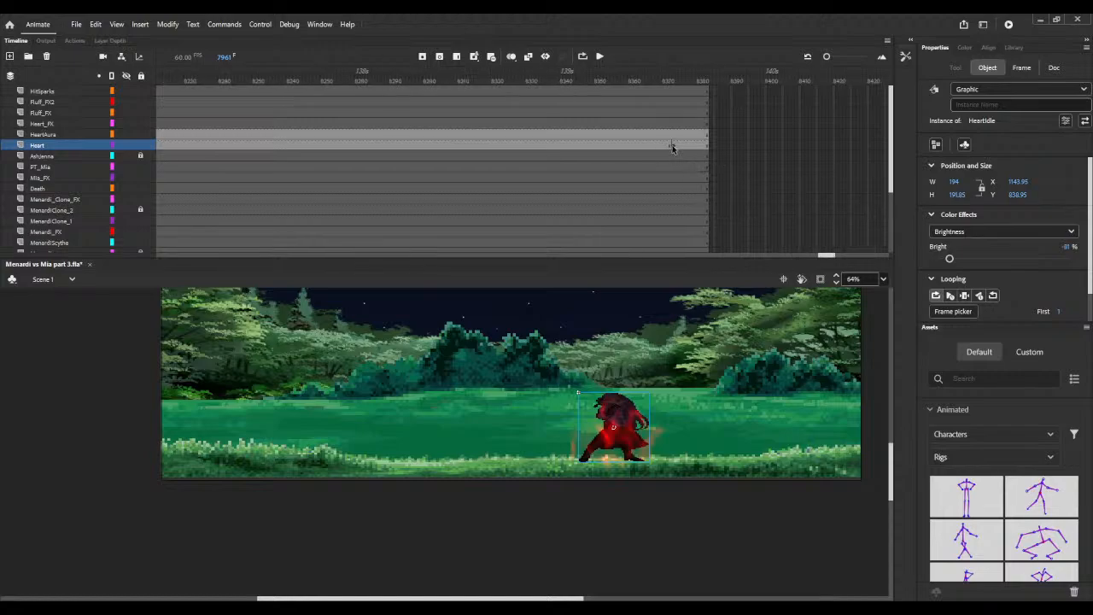
pyautogui.click(672, 146)
pyautogui.click(982, 68)
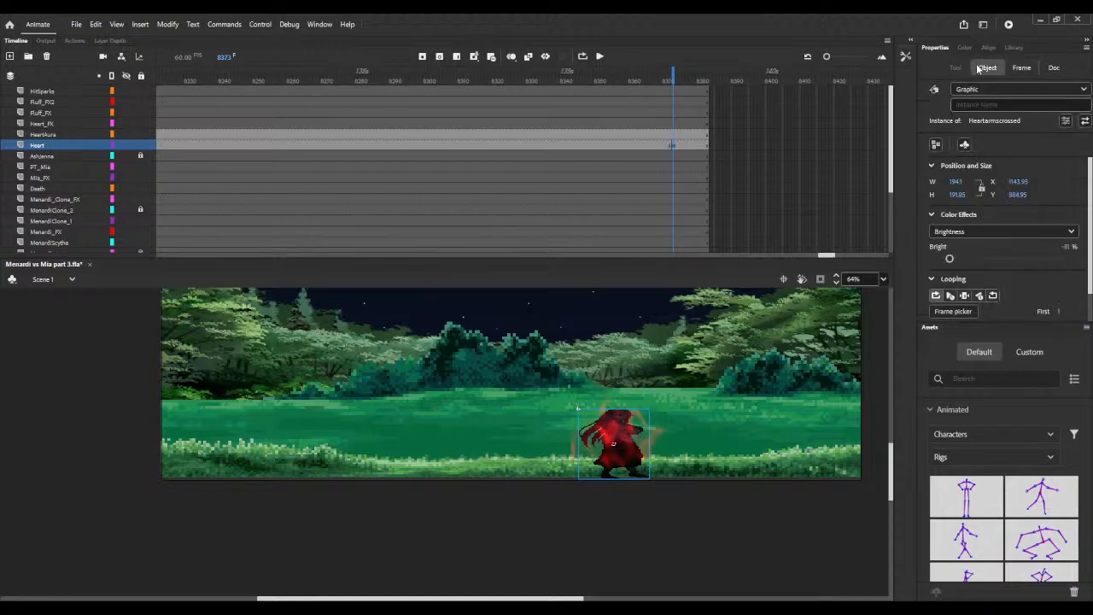
pyautogui.click(1017, 195)
pyautogui.write('838.95')
pyautogui.press('Return')
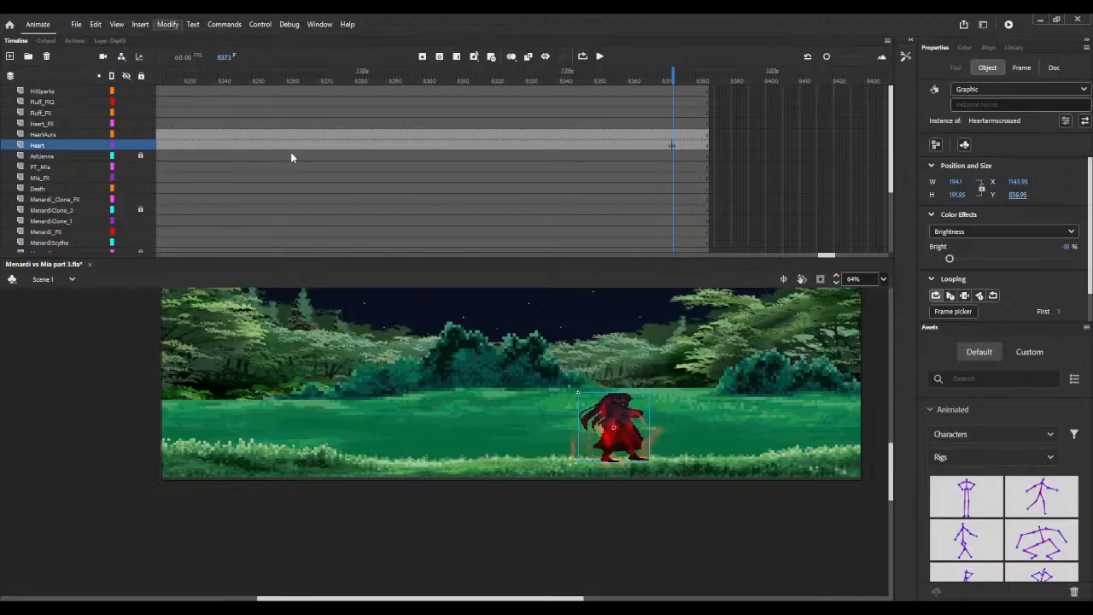
pyautogui.click(391, 303)
# Step: Insert frames near the end of the timeline to extend all layers to about frame 8552
pyautogui.click(701, 79)
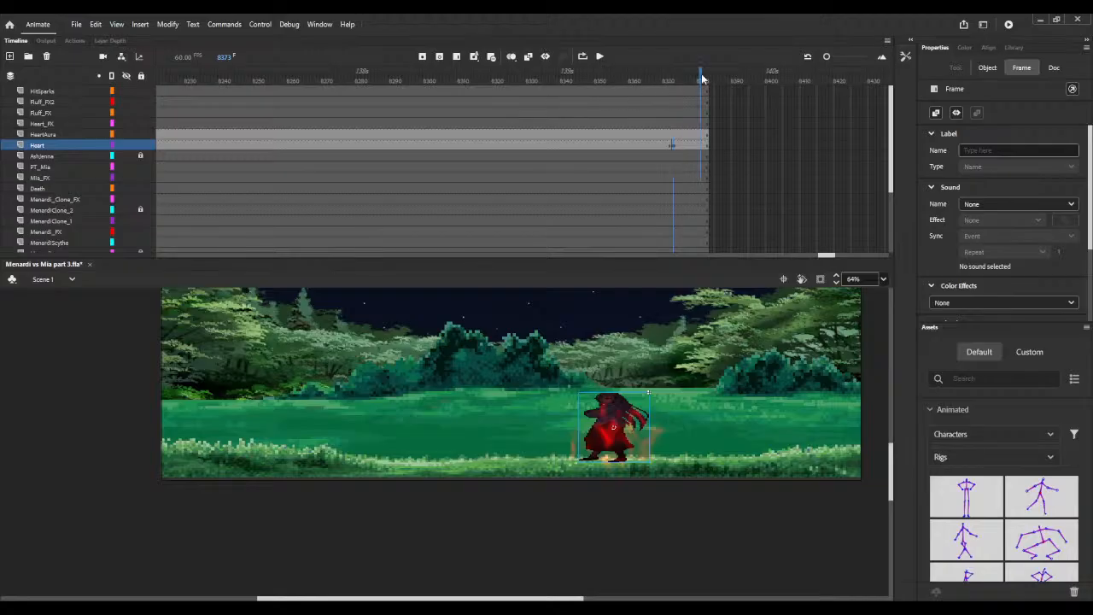
pyautogui.press('F5')
pyautogui.press('F5')
pyautogui.press('F5')
pyautogui.press('F5')
pyautogui.press('F5')
pyautogui.press('F5')
pyautogui.press('F5')
pyautogui.press('F5')
pyautogui.press('F5')
pyautogui.press('F5')
pyautogui.press('F5')
pyautogui.press('F5')
pyautogui.press('F5')
pyautogui.press('F5')
pyautogui.press('F5')
pyautogui.press('F5')
pyautogui.press('F5')
pyautogui.press('F5')
pyautogui.press('F5')
pyautogui.press('F5')
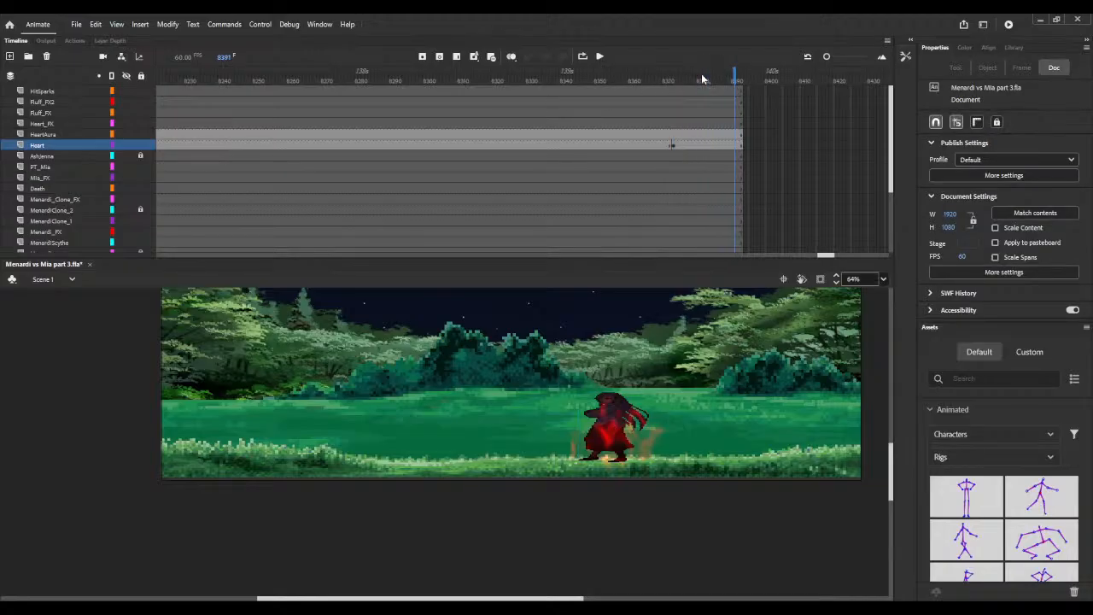
pyautogui.press('F5')
pyautogui.press('F5')
pyautogui.press('F5')
pyautogui.press('F5')
pyautogui.press('F5')
pyautogui.press('F5')
pyautogui.press('F5')
pyautogui.press('F5')
pyautogui.press('F5')
pyautogui.press('F5')
pyautogui.press('F5')
pyautogui.press('F5')
pyautogui.press('F5')
pyautogui.press('F5')
pyautogui.press('F5')
pyautogui.press('F5')
pyautogui.press('F5')
pyautogui.press('F5')
pyautogui.press('F5')
pyautogui.press('F5')
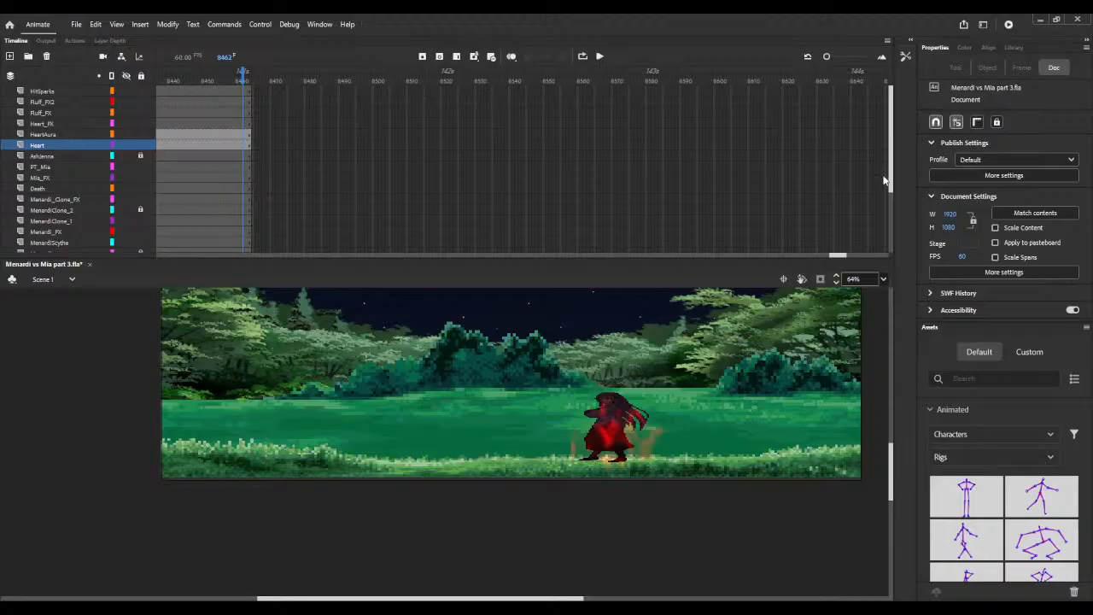
pyautogui.press('F5')
pyautogui.press('F5')
pyautogui.press('F5')
pyautogui.press('F5')
pyautogui.press('F5')
pyautogui.press('F5')
pyautogui.press('F5')
pyautogui.press('F5')
pyautogui.press('F5')
pyautogui.press('F5')
pyautogui.press('F5')
pyautogui.press('F5')
pyautogui.press('F5')
pyautogui.press('F5')
pyautogui.press('F5')
pyautogui.press('F5')
pyautogui.press('F5')
pyautogui.press('F5')
pyautogui.press('F5')
pyautogui.press('F5')
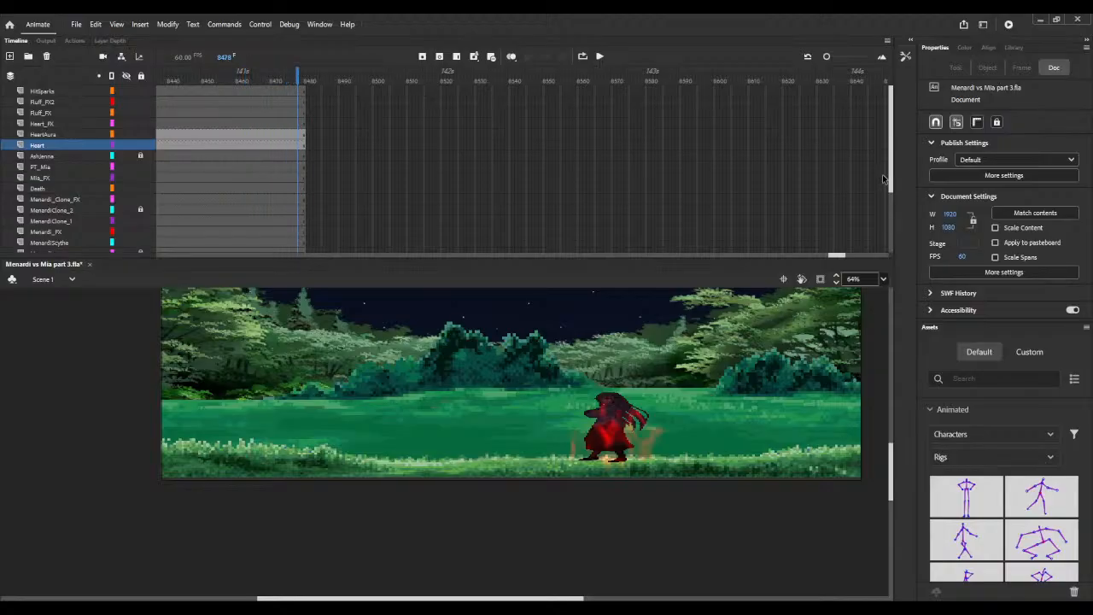
pyautogui.press('F5')
pyautogui.press('F5')
pyautogui.press('F5')
pyautogui.press('F5')
pyautogui.press('F5')
pyautogui.press('F5')
pyautogui.press('F5')
pyautogui.press('F5')
pyautogui.press('F5')
pyautogui.press('F5')
pyautogui.press('F5')
pyautogui.press('F5')
pyautogui.press('F5')
pyautogui.press('F5')
pyautogui.press('F5')
pyautogui.press('F5')
pyautogui.press('F5')
pyautogui.press('F5')
pyautogui.press('F5')
pyautogui.press('F5')
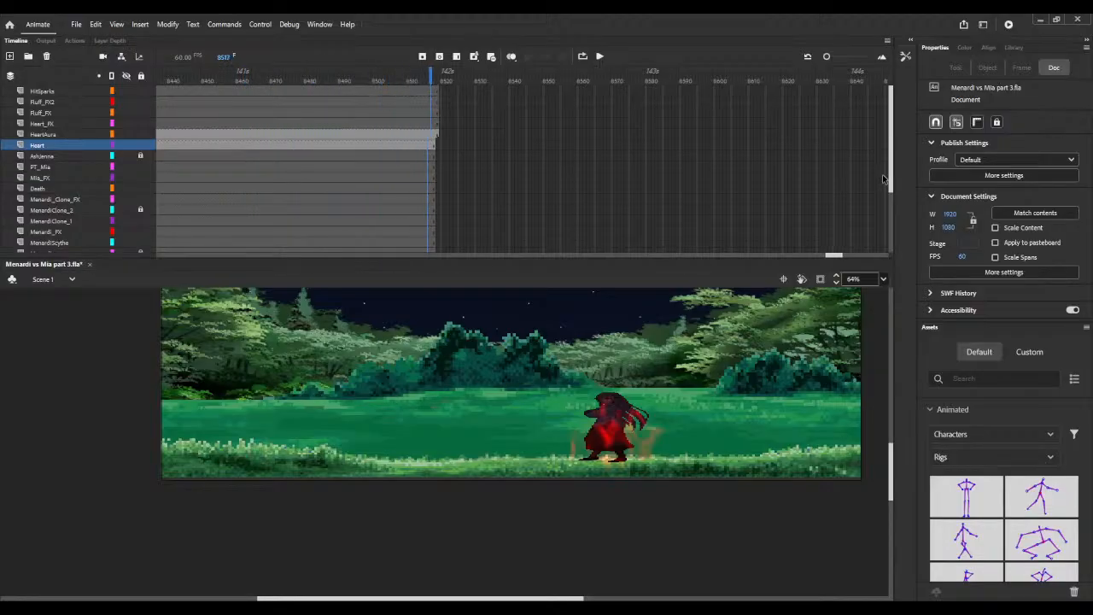
pyautogui.press('F5')
pyautogui.press('F5')
pyautogui.press('F5')
pyautogui.press('F5')
pyautogui.press('F5')
pyautogui.press('F5')
pyautogui.press('F5')
pyautogui.press('F5')
pyautogui.press('F5')
pyautogui.press('F5')
pyautogui.press('F5')
pyautogui.press('F5')
pyautogui.press('F5')
pyautogui.press('F5')
pyautogui.press('F5')
pyautogui.press('F5')
pyautogui.press('F5')
pyautogui.press('F5')
pyautogui.press('F5')
pyautogui.press('F5')
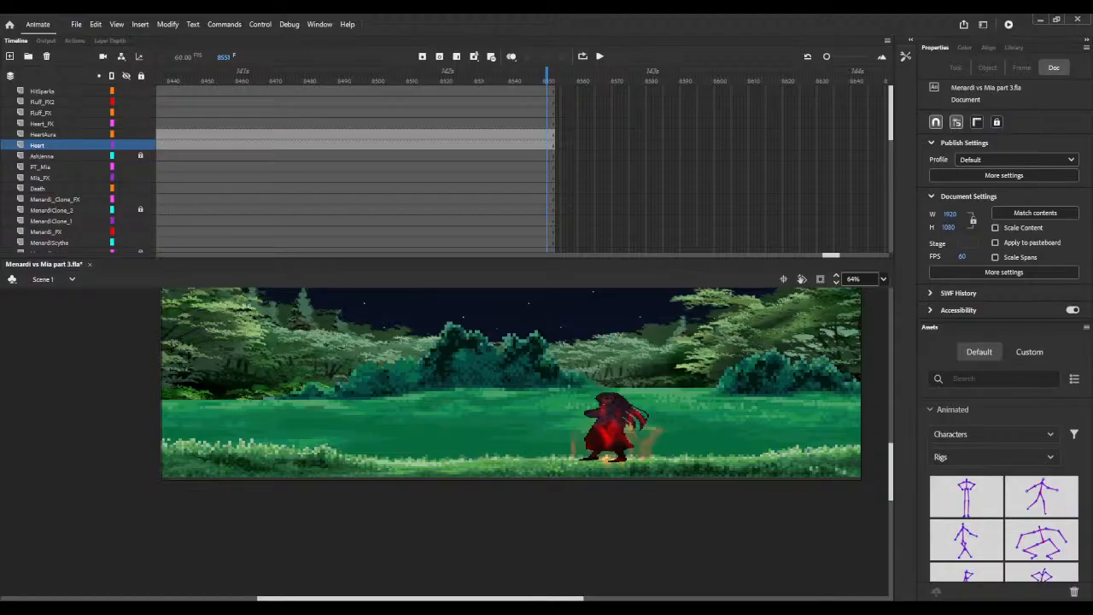
# Step: Turn the camera back on and test the movie through to the forest scene
pyautogui.hotkey('ctrl', 'Return')
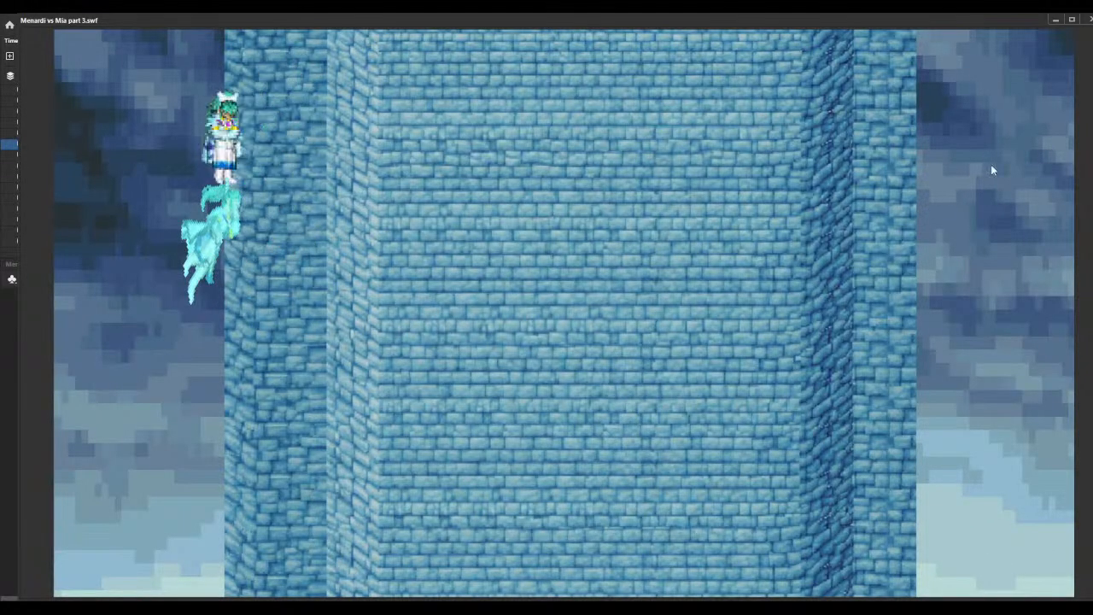
pyautogui.click(1087, 24)
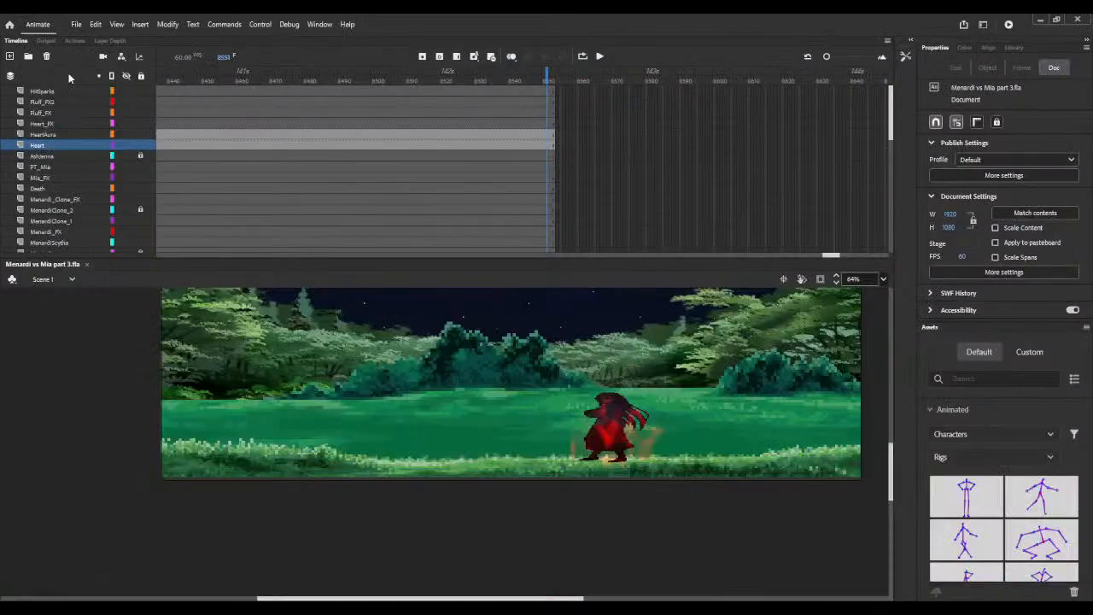
pyautogui.click(103, 58)
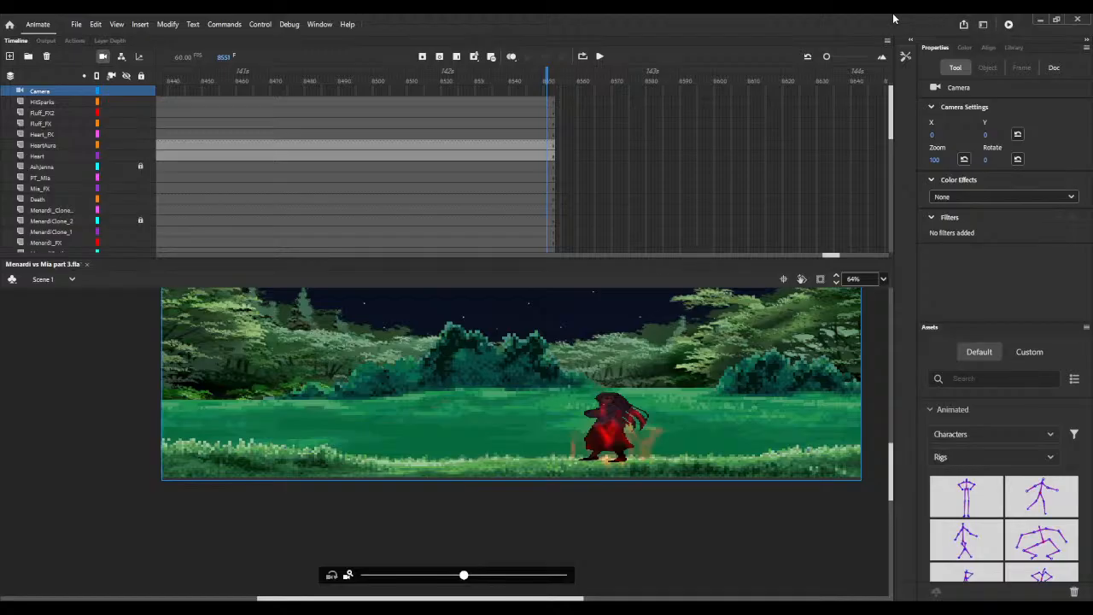
pyautogui.hotkey('ctrl', 'Return')
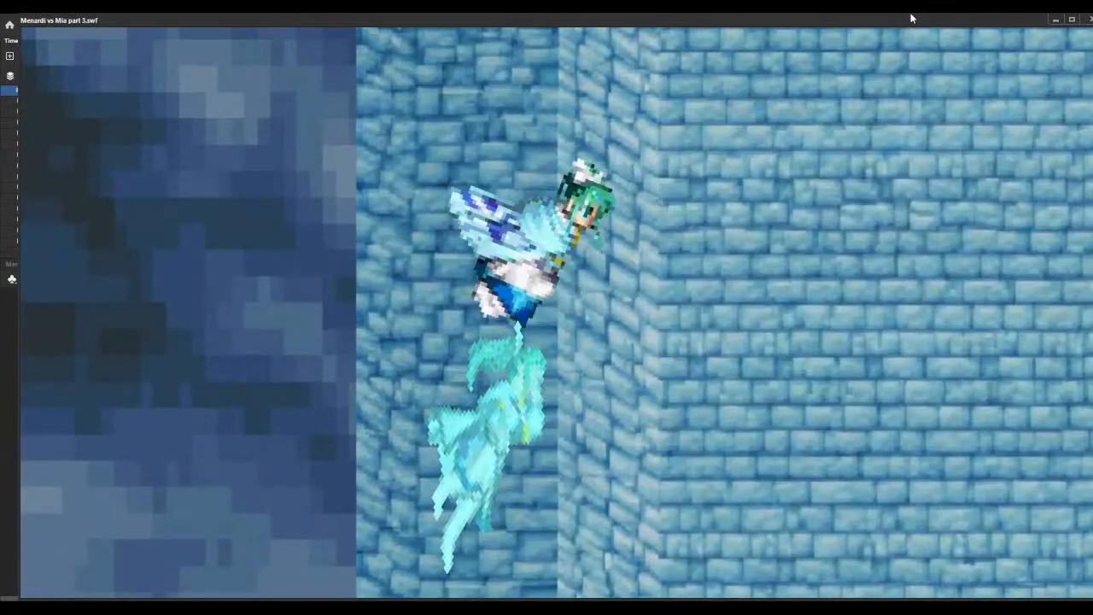
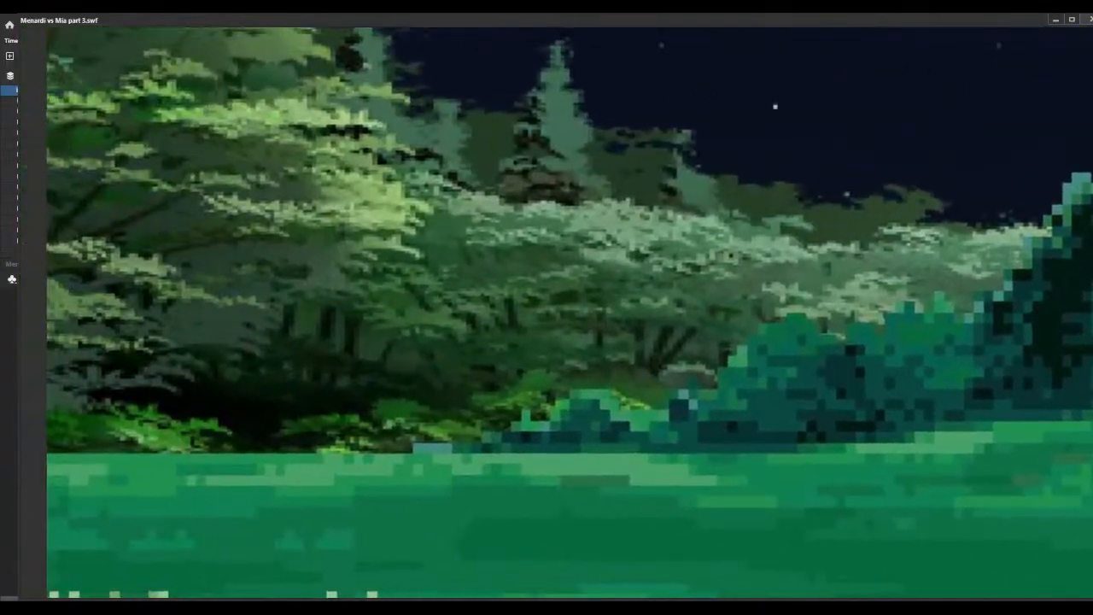
pyautogui.hotkey('ctrl', 'w')
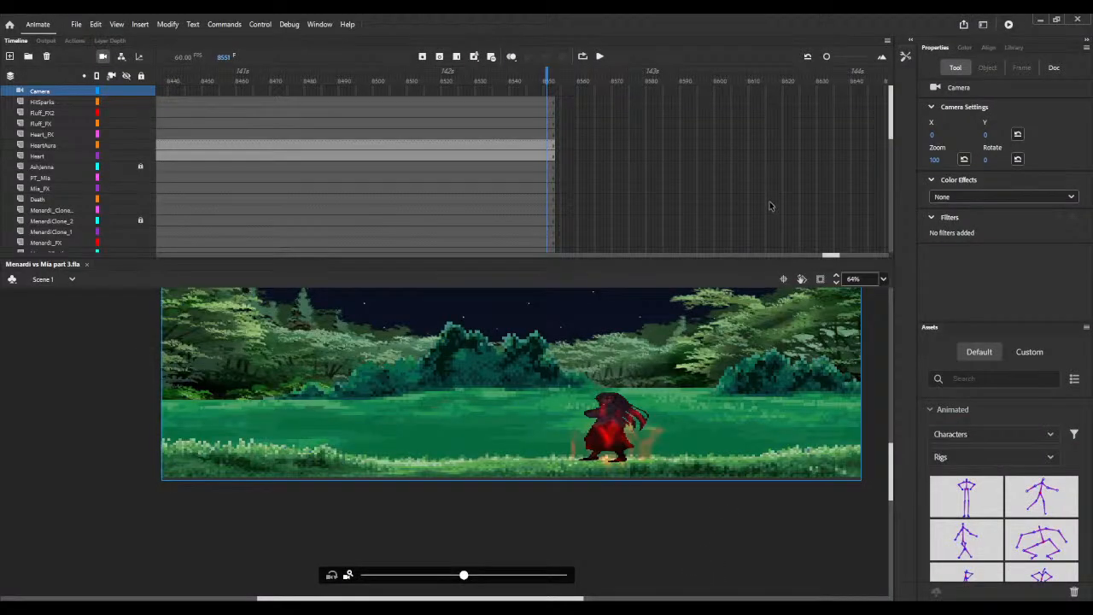
# Step: Shorten the hit spark on Fluff_FX2 by about four frames, ending it at about frame 7809
pyautogui.moveTo(821, 254); pyautogui.dragTo(799, 255)
pyautogui.moveTo(366, 79); pyautogui.dragTo(4, 58)
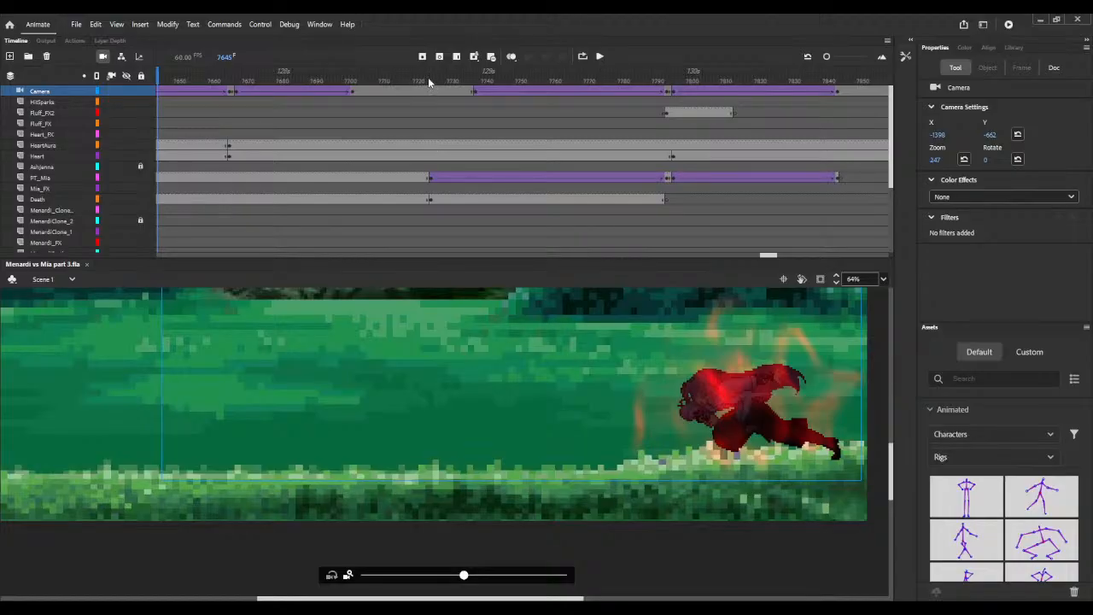
pyautogui.moveTo(417, 81); pyautogui.dragTo(734, 114)
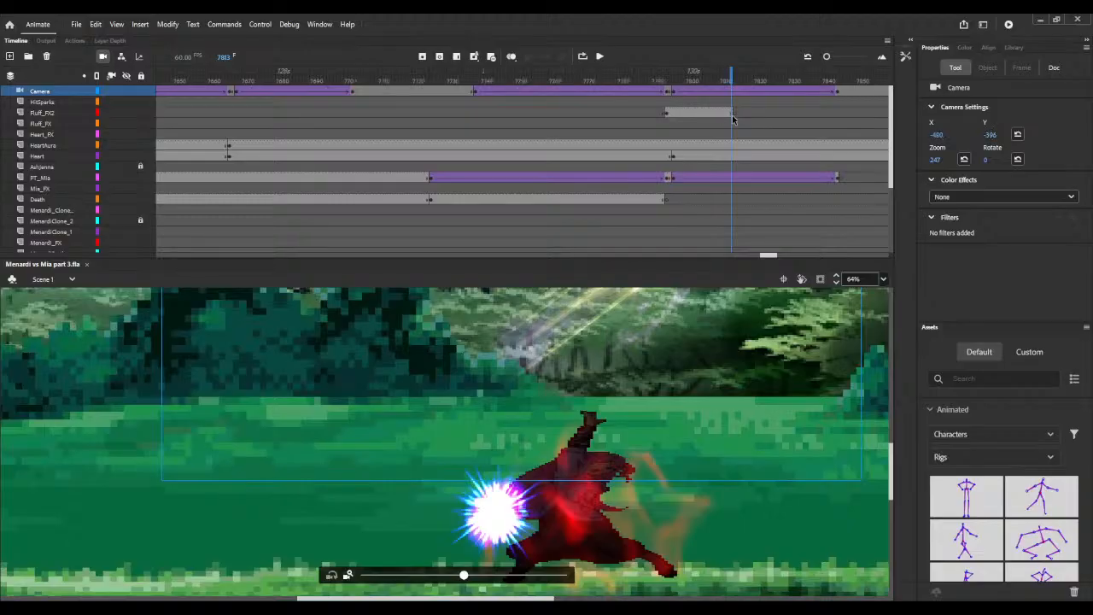
pyautogui.click(733, 117)
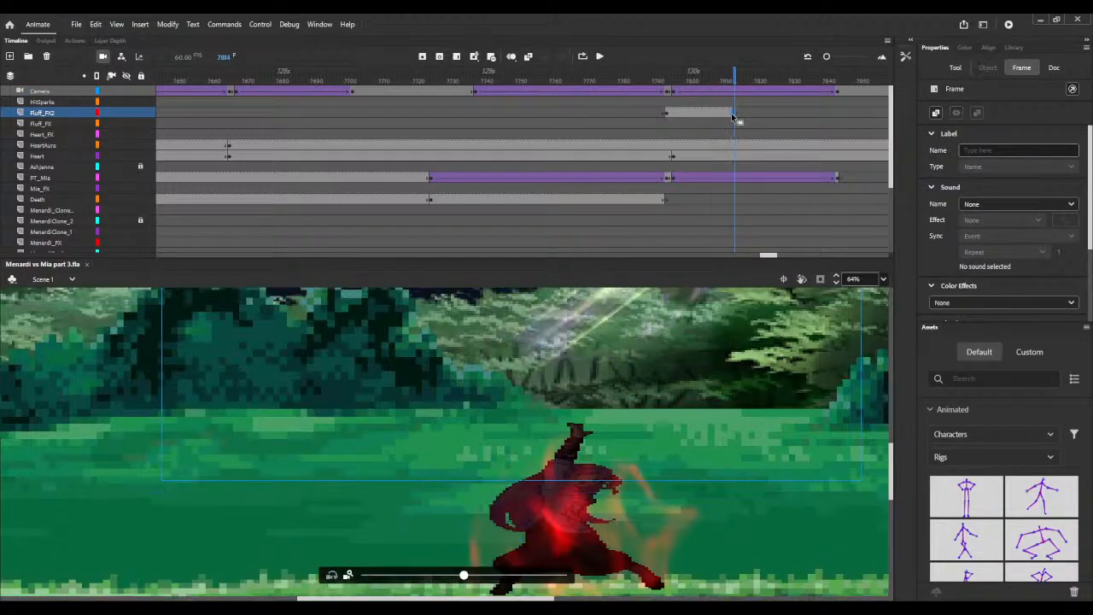
pyautogui.hotkey('shift', 'F5')
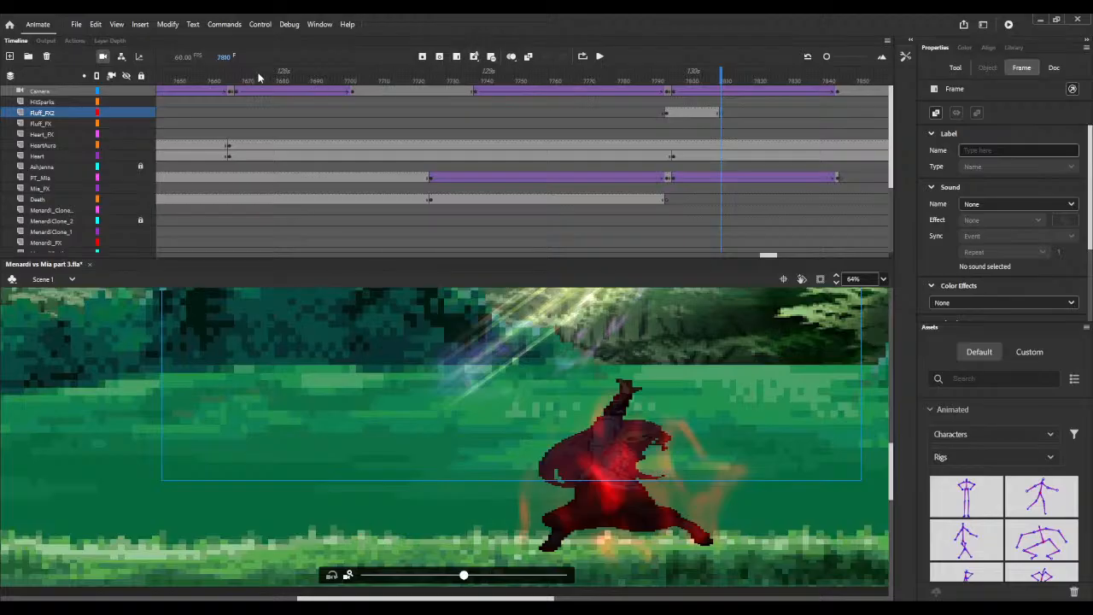
# Step: Create classic tweens on HeartAura and Heart between about frames 7580 and 7665
pyautogui.moveTo(258, 78); pyautogui.dragTo(145, 76)
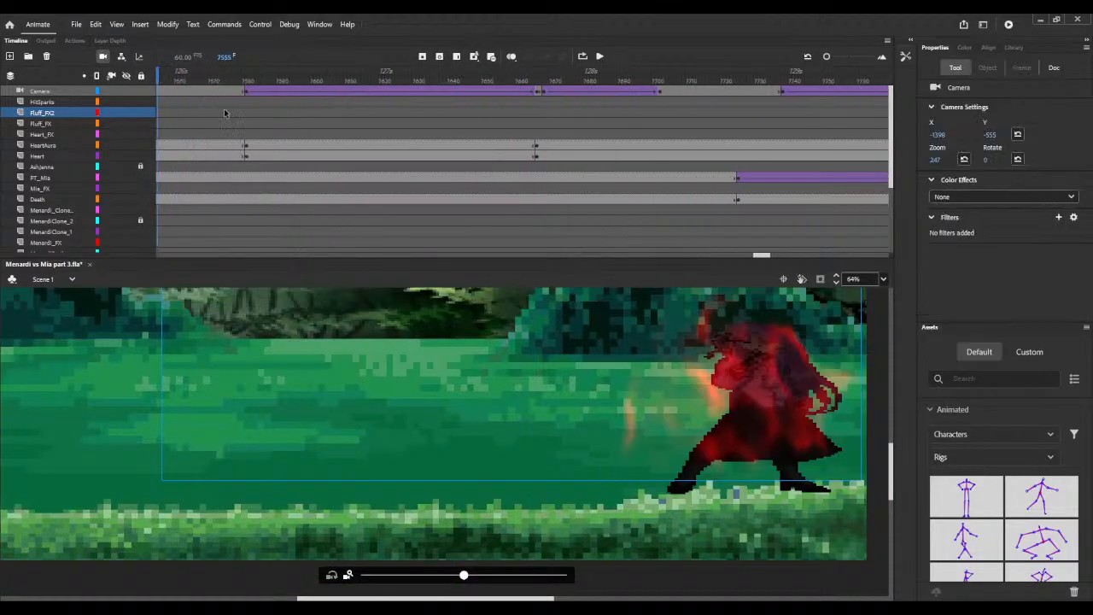
pyautogui.moveTo(273, 81); pyautogui.dragTo(498, 111)
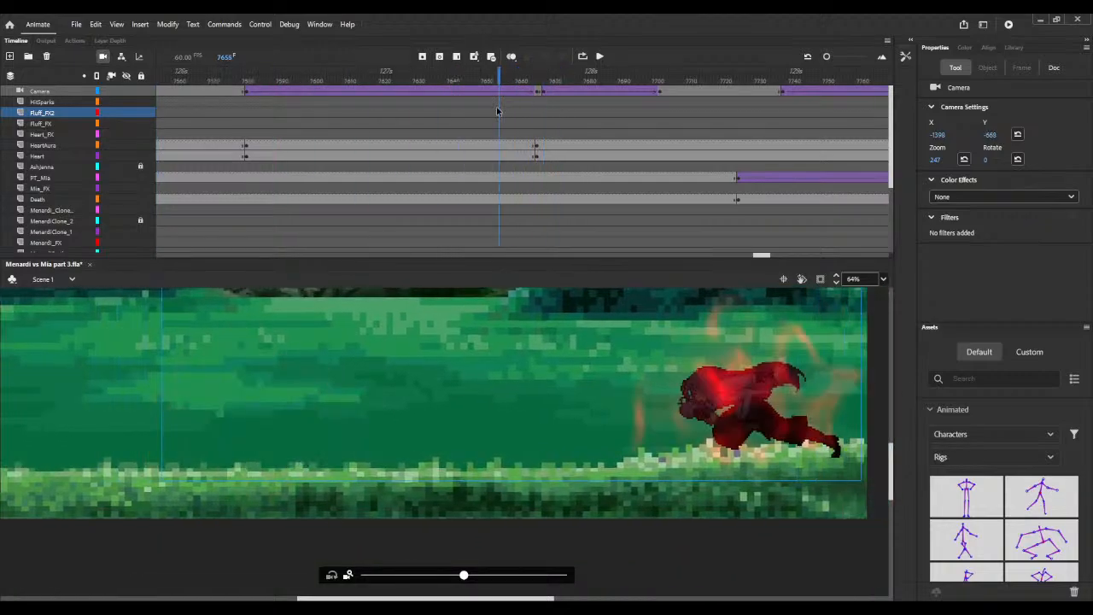
pyautogui.click(493, 151)
pyautogui.click(583, 164)
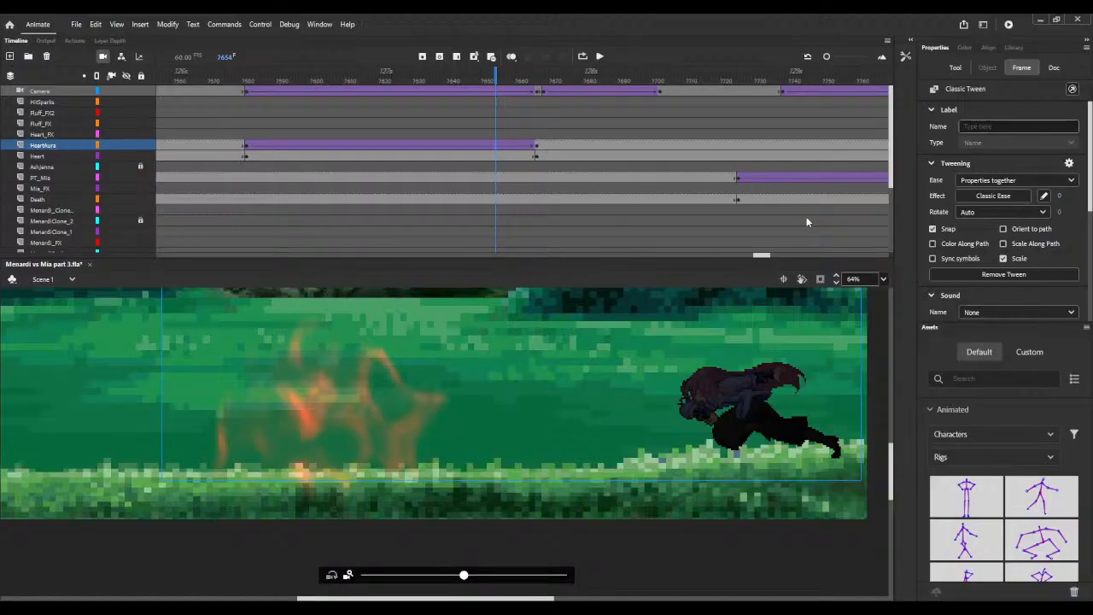
pyautogui.click(459, 155)
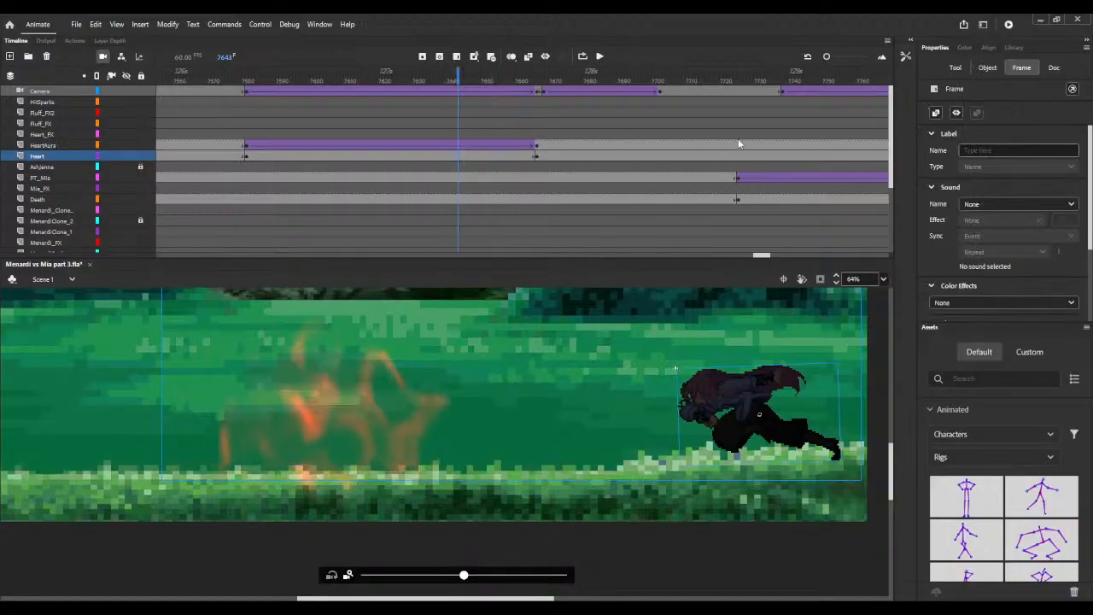
pyautogui.click(565, 164)
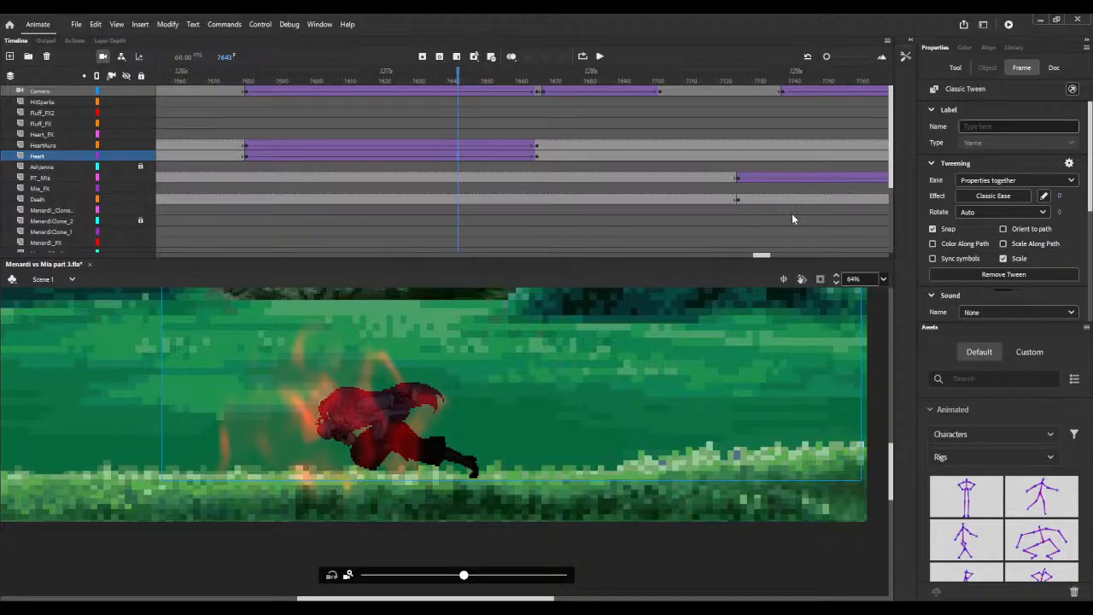
# Step: Insert frames across all layers from about frame 7865 to lengthen the camera's hold on the sky by several frames
pyautogui.moveTo(244, 79); pyautogui.dragTo(981, 162)
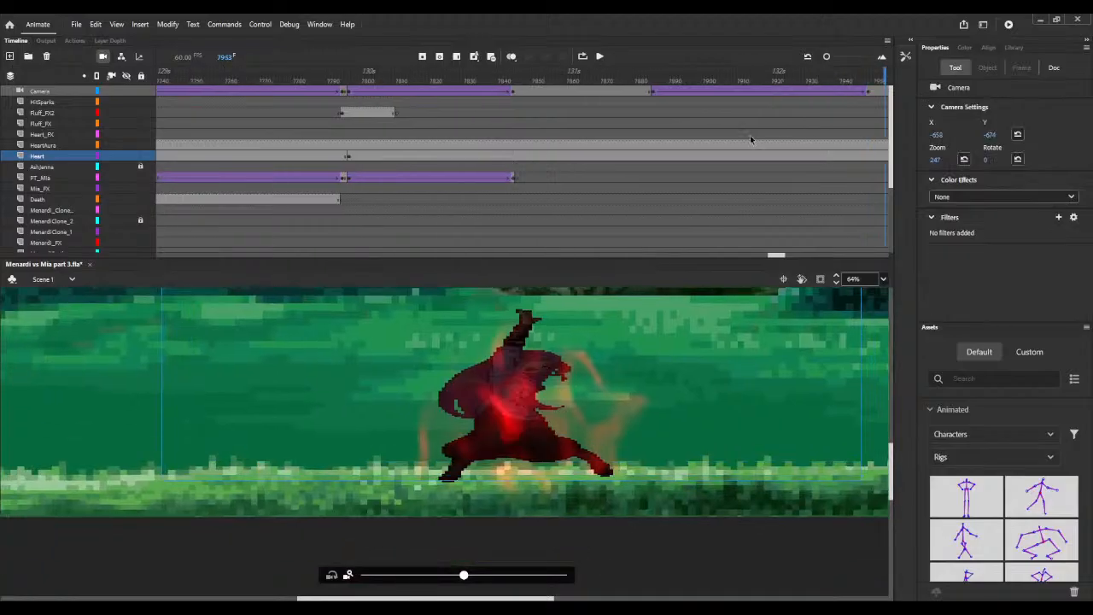
pyautogui.click(585, 72)
pyautogui.press('.')
pyautogui.press('.')
pyautogui.press('.')
pyautogui.press('.')
pyautogui.press('.')
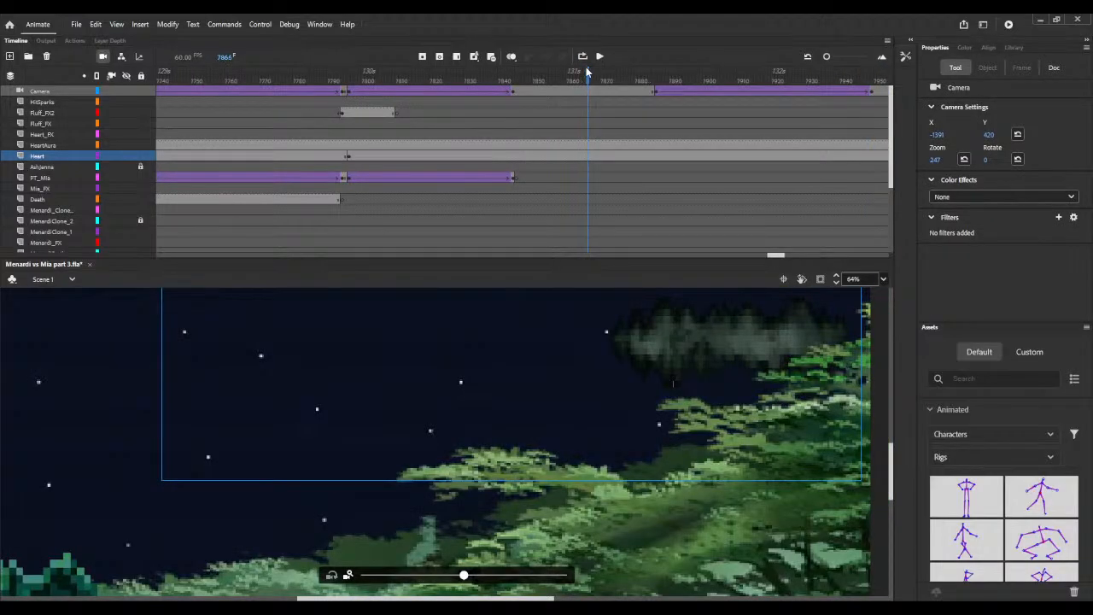
pyautogui.press('.')
pyautogui.press('.')
pyautogui.press('.')
pyautogui.press('.')
pyautogui.press('.')
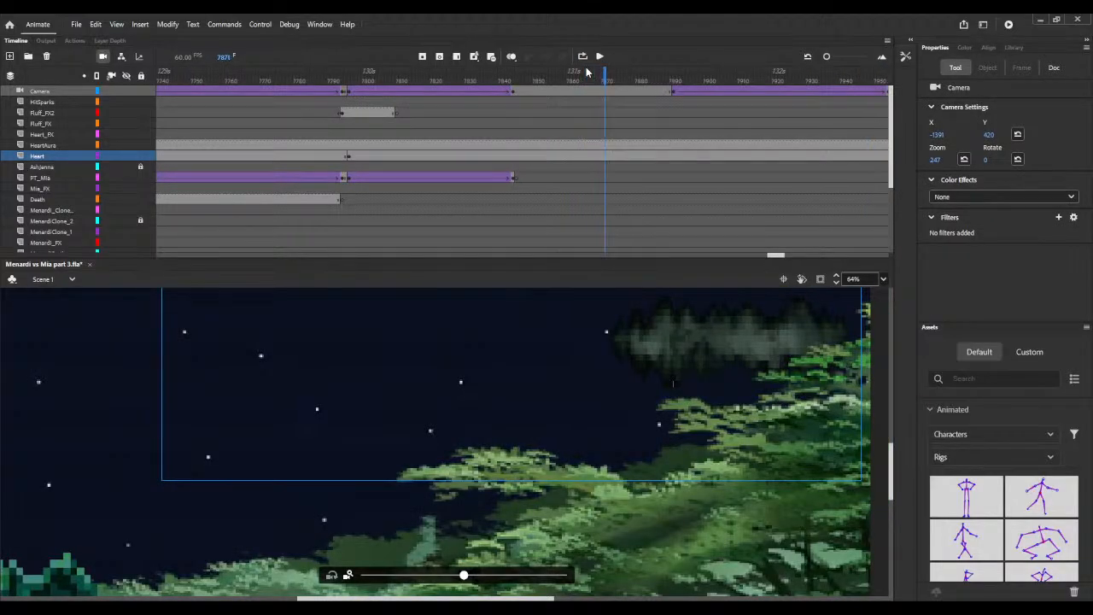
# Step: Insert about seven frames across all layers near frame 7835 to lengthen the deflected arrow's flight and the camera tween
pyautogui.click(481, 74)
pyautogui.press('.')
pyautogui.press('.')
pyautogui.press('.')
pyautogui.press('.')
pyautogui.press('.')
pyautogui.press('.')
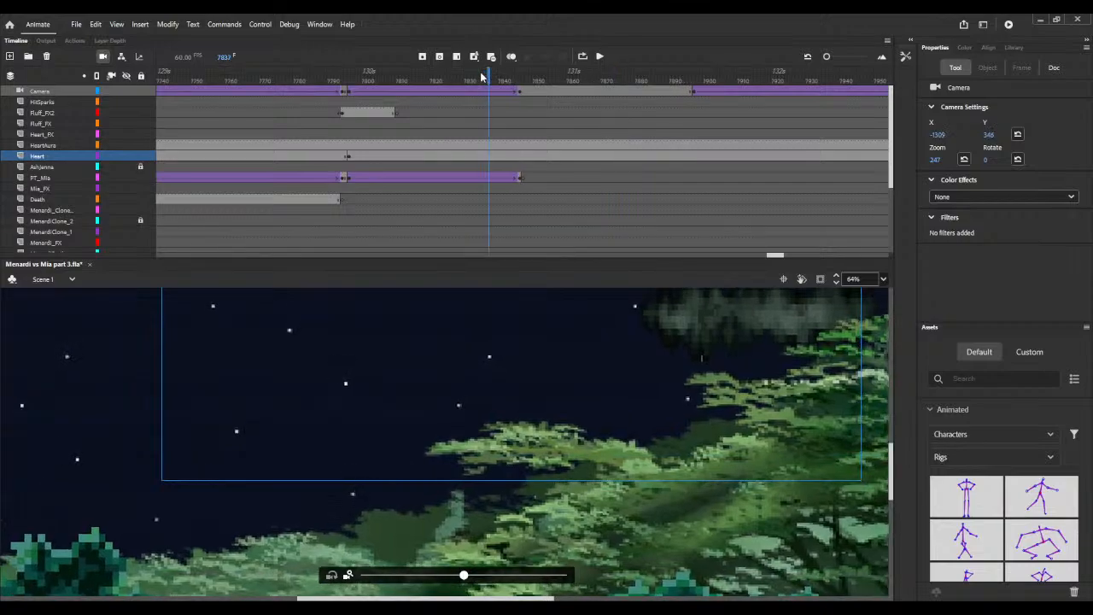
# Step: Insert about five frames across all layers near frame 7927 to slow the camera's return from the sky to the red fighter
pyautogui.click(798, 75)
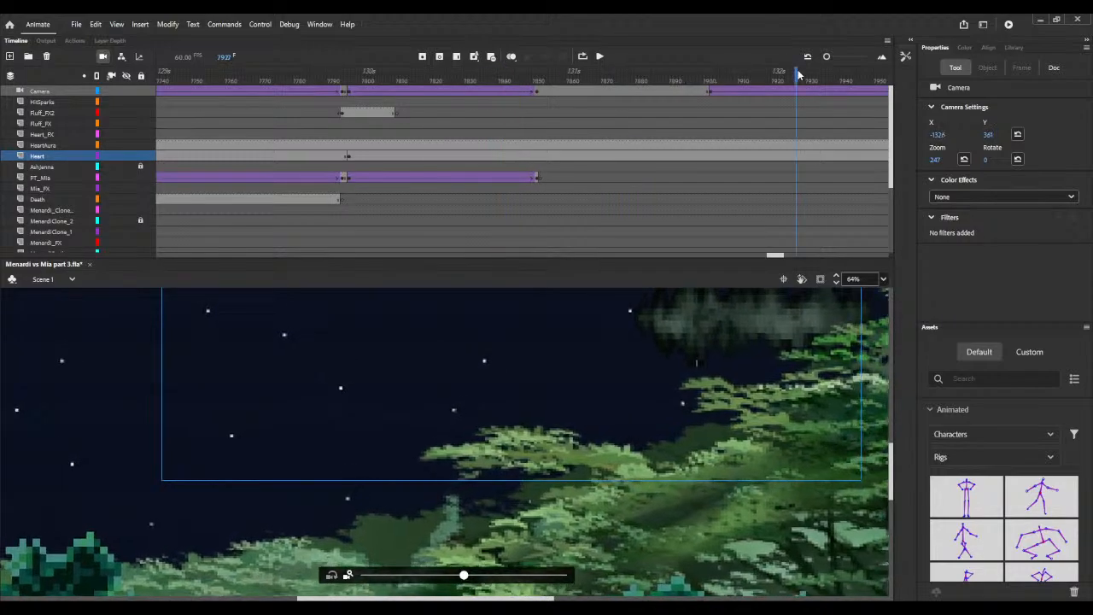
pyautogui.press('.')
pyautogui.press('.')
pyautogui.press('.')
pyautogui.press('.')
pyautogui.press('.')
pyautogui.press('.')
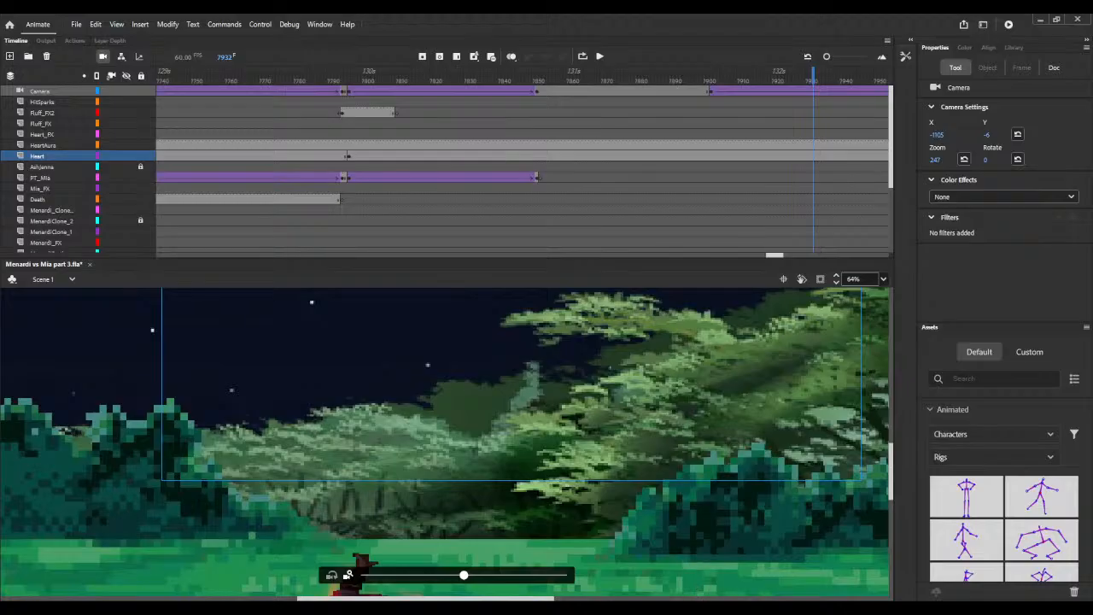
# Step: Insert a few frames across all layers near frame 7786 and several more between frames 7817 and 7830 to slow the arrow's approach and deflected flight
pyautogui.click(400, 79)
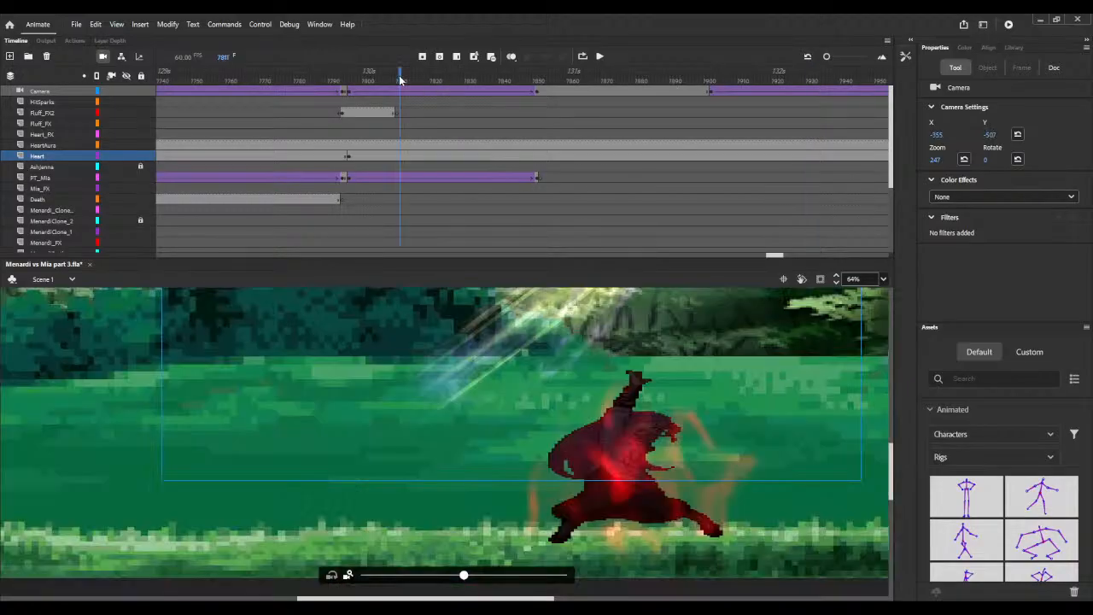
pyautogui.click(310, 78)
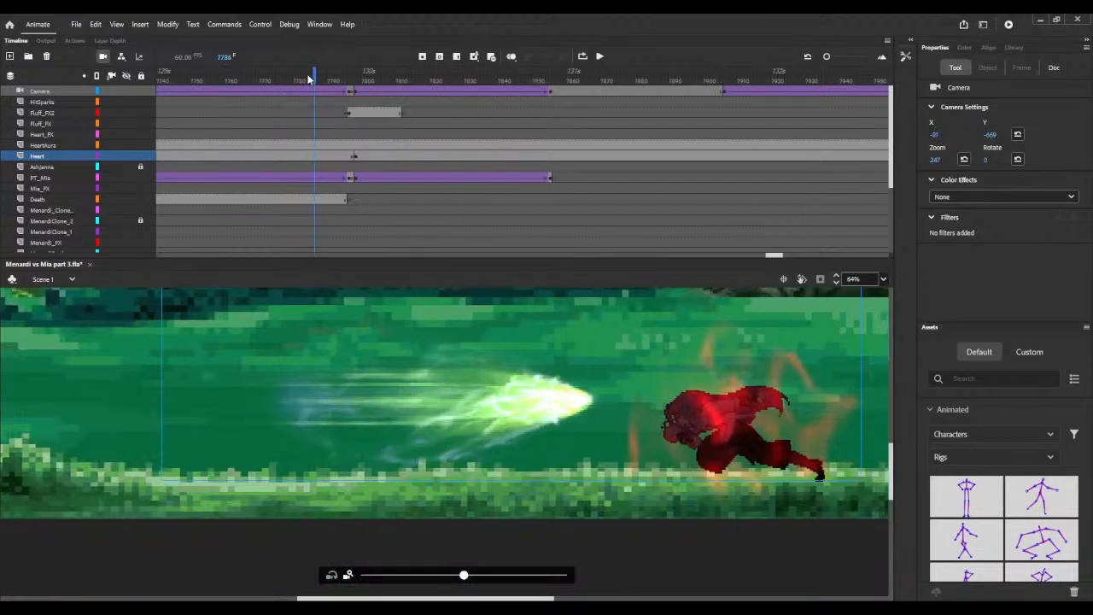
pyautogui.click(448, 80)
pyautogui.press('.')
pyautogui.press('.')
pyautogui.press('.')
pyautogui.press('.')
pyautogui.press('.')
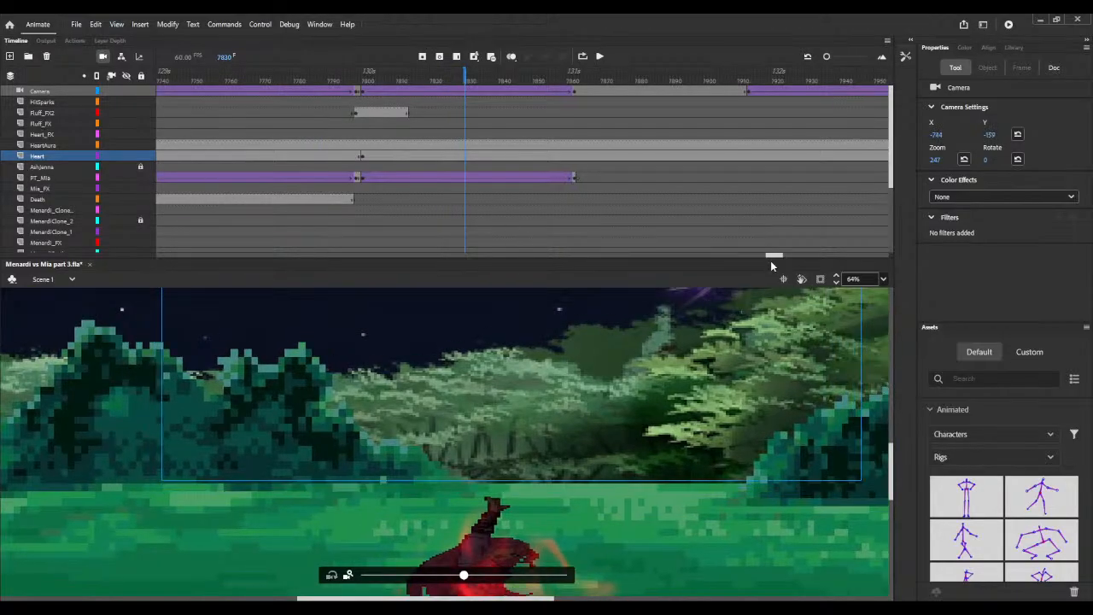
# Step: Insert about 18 frames across all layers from about frame 8032 to slow the camera's pan across the empty grass
pyautogui.moveTo(769, 258); pyautogui.dragTo(783, 254)
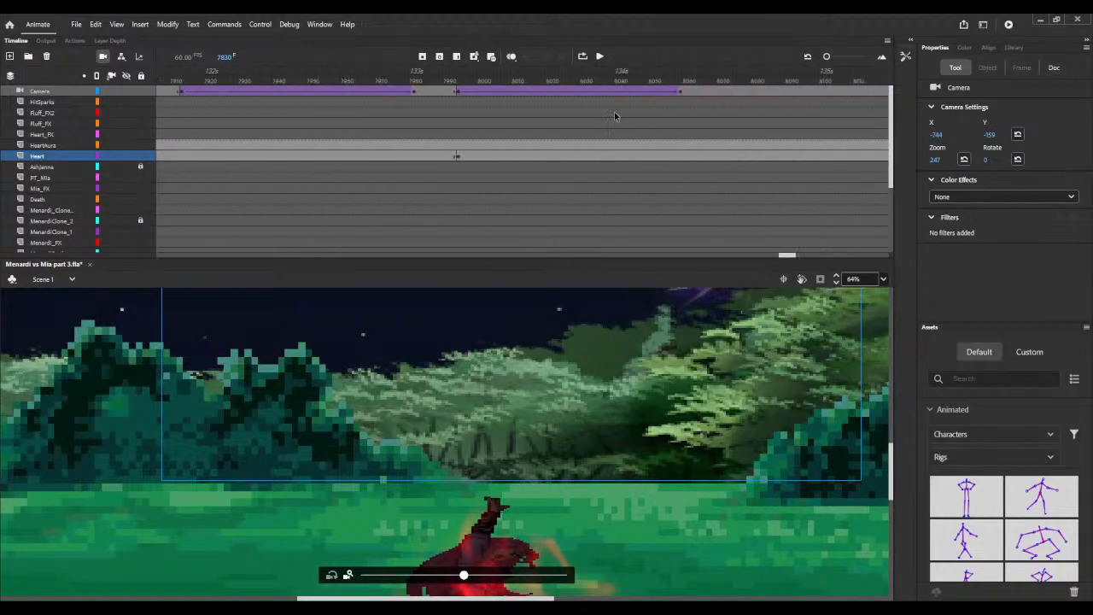
pyautogui.click(589, 78)
pyautogui.press('F5')
pyautogui.press('F5')
pyautogui.press('F5')
pyautogui.press('F5')
pyautogui.press('F5')
pyautogui.press('F5')
pyautogui.press('F5')
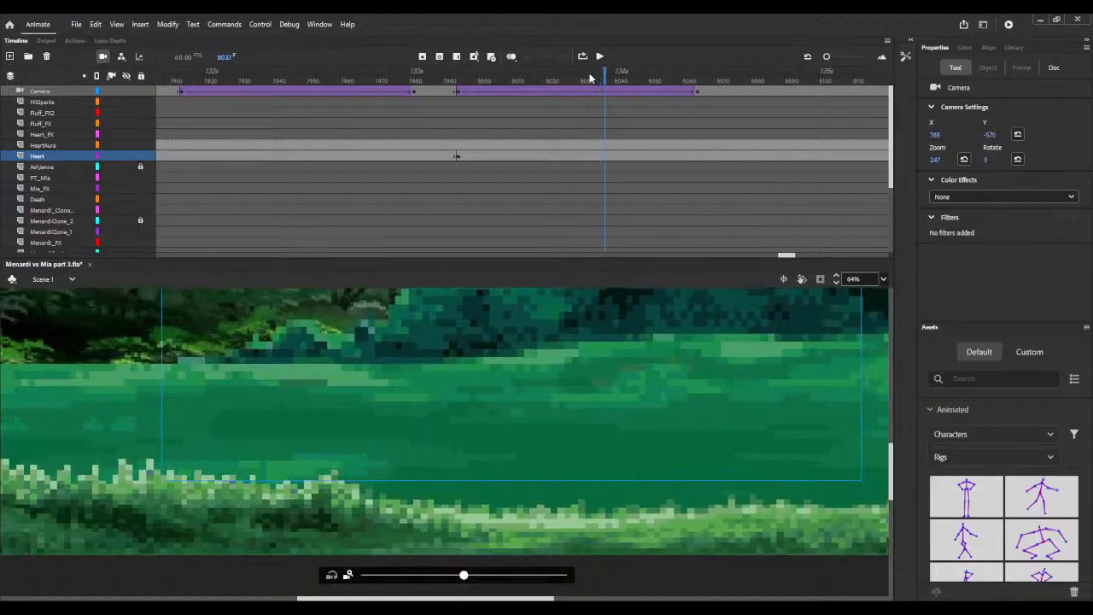
pyautogui.press('F5')
pyautogui.press('F5')
pyautogui.press('F5')
pyautogui.press('F5')
pyautogui.press('F5')
pyautogui.press('F5')
pyautogui.press('F5')
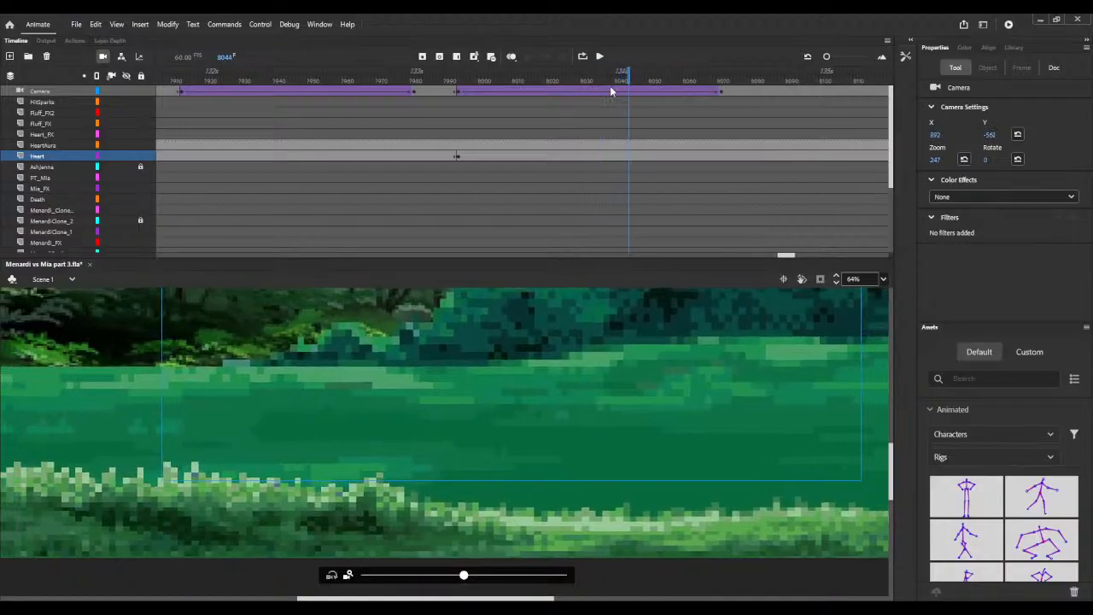
pyautogui.press('F5')
pyautogui.press('F5')
pyautogui.press('F5')
pyautogui.press('F5')
pyautogui.press('F5')
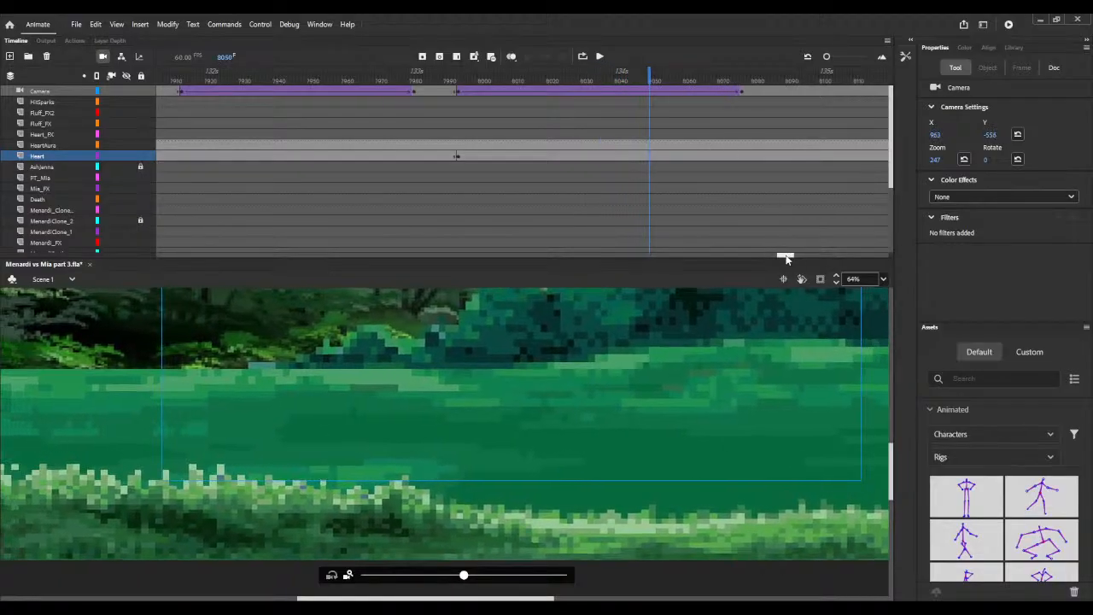
pyautogui.press('F5')
pyautogui.press('F5')
pyautogui.press('F5')
pyautogui.press('F5')
# Step: Insert about 21 frames across all layers from about frame 8196 to slow the camera's pan back to the red fighter
pyautogui.moveTo(786, 256); pyautogui.dragTo(801, 255)
pyautogui.click(505, 80)
pyautogui.press('F5')
pyautogui.press('F5')
pyautogui.press('F5')
pyautogui.press('F5')
pyautogui.press('F5')
pyautogui.press('F5')
pyautogui.press('F5')
pyautogui.press('F5')
pyautogui.press('F5')
pyautogui.press('F5')
pyautogui.press('F5')
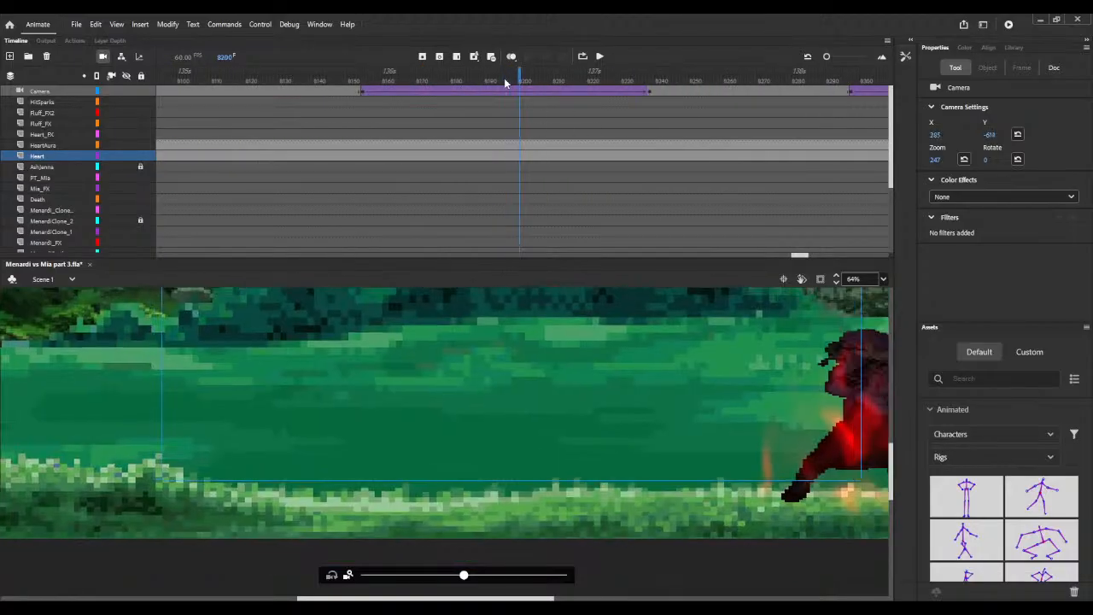
pyautogui.press('F5')
pyautogui.press('F5')
pyautogui.press('F5')
pyautogui.press('F5')
pyautogui.press('F5')
pyautogui.press('F5')
pyautogui.press('F5')
pyautogui.press('F5')
pyautogui.press('F5')
pyautogui.press('F5')
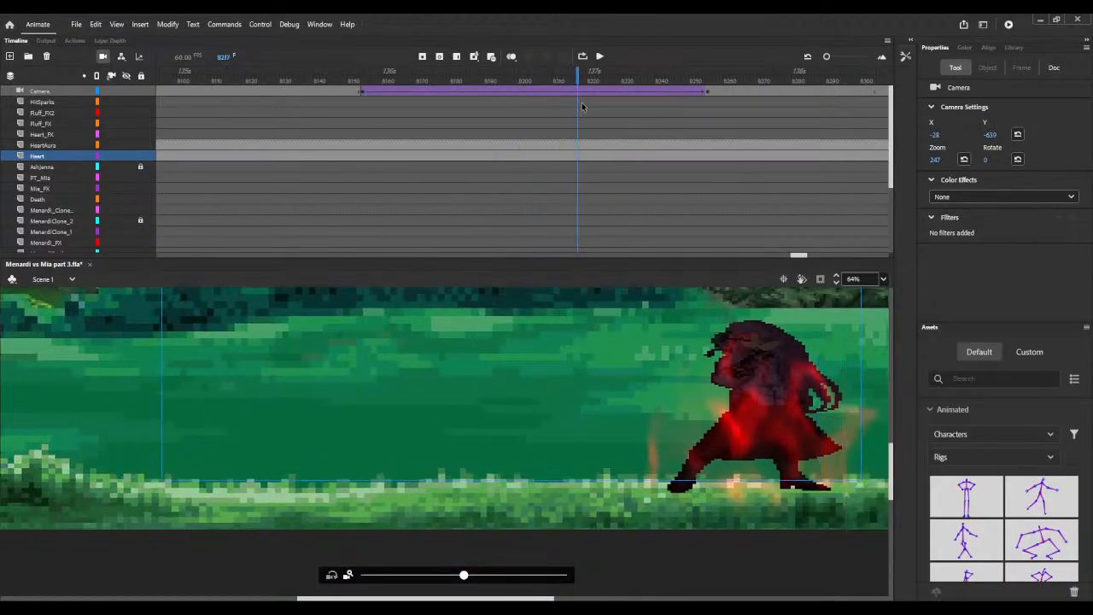
# Step: Insert about 21 frames across all layers from frame 8354 to slow the camera's zoom-out on the red fighter
pyautogui.moveTo(800, 260); pyautogui.dragTo(810, 255)
pyautogui.click(623, 80)
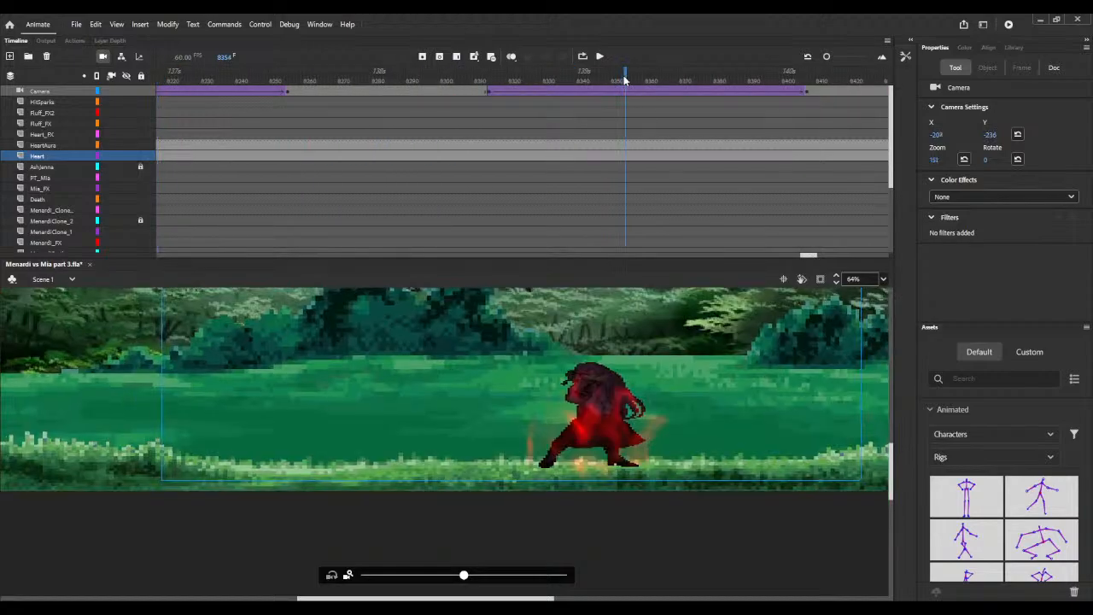
pyautogui.press('F5')
pyautogui.press('F5')
pyautogui.press('F5')
pyautogui.press('F5')
pyautogui.press('F5')
pyautogui.press('F5')
pyautogui.press('F5')
pyautogui.press('F5')
pyautogui.press('F5')
pyautogui.press('F5')
pyautogui.press('F5')
pyautogui.press('F5')
pyautogui.press('F5')
pyautogui.press('F5')
pyautogui.press('F5')
pyautogui.press('F5')
pyautogui.press('F5')
pyautogui.press('F5')
pyautogui.press('F5')
pyautogui.press('F5')
pyautogui.press('F5')
pyautogui.press('F5')
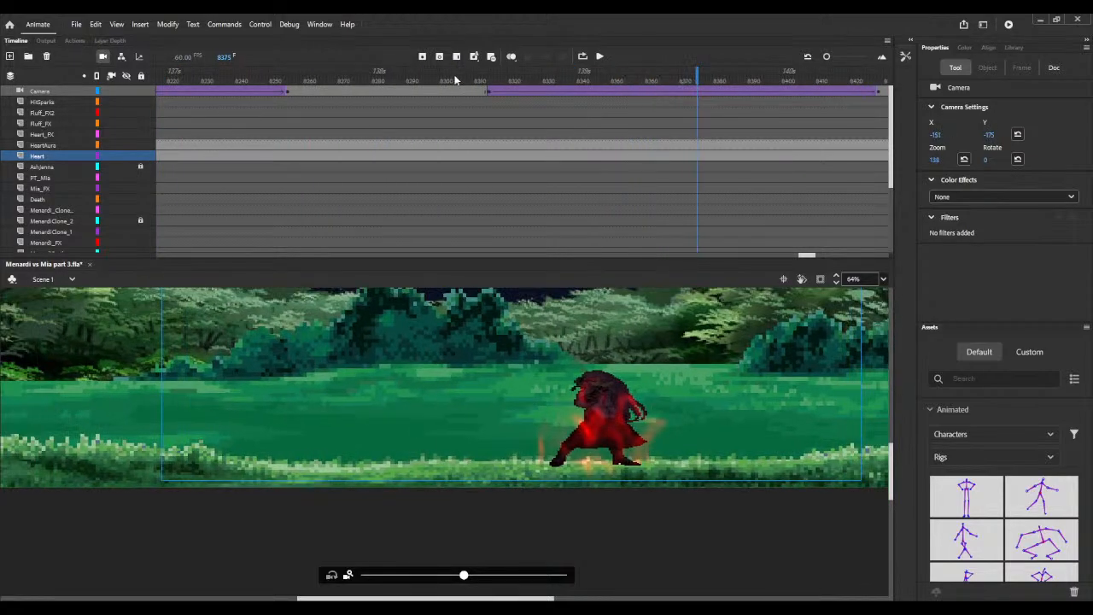
# Step: Insert about 11 frames across all layers from about frame 8248 to lengthen the end of the camera's pan onto the fighter
pyautogui.click(265, 79)
pyautogui.press('F5')
pyautogui.press('F5')
pyautogui.press('F5')
pyautogui.press('F5')
pyautogui.press('F5')
pyautogui.press('F5')
pyautogui.press('F5')
pyautogui.press('F5')
pyautogui.press('F5')
pyautogui.press('F5')
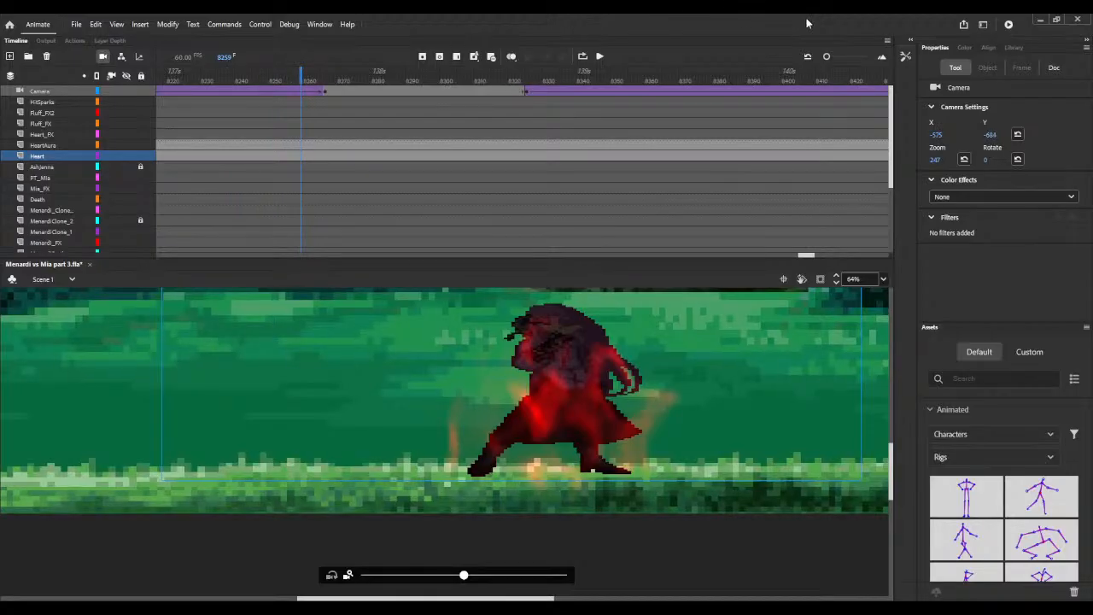
# Step: Test the movie to review the fight's playback and close the preview
pyautogui.click(1006, 29)
pyautogui.hotkey('ctrl', 'Return')
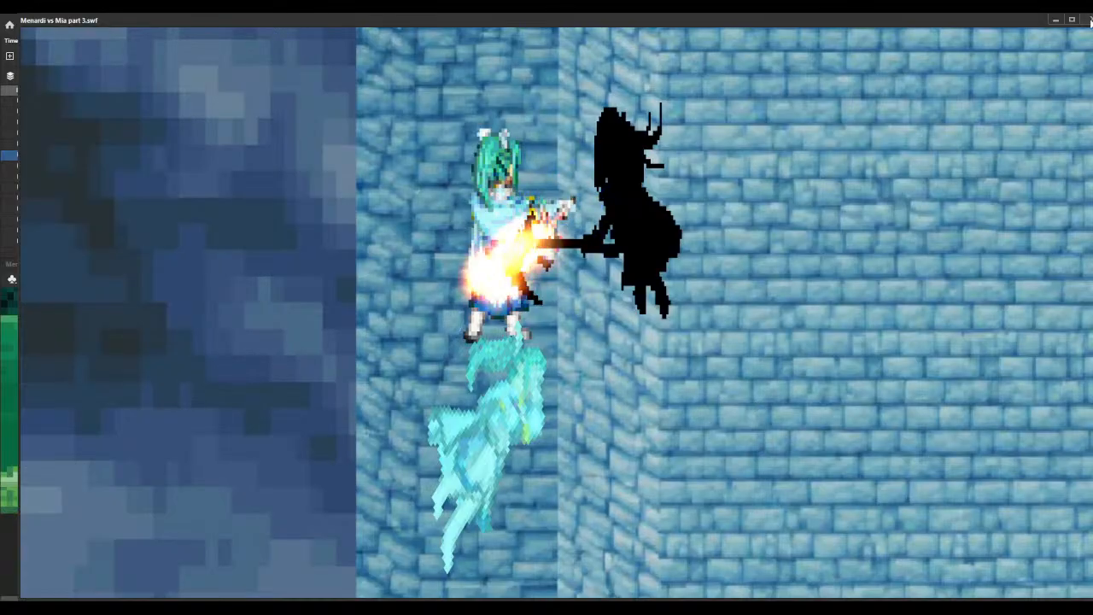
pyautogui.click(1089, 20)
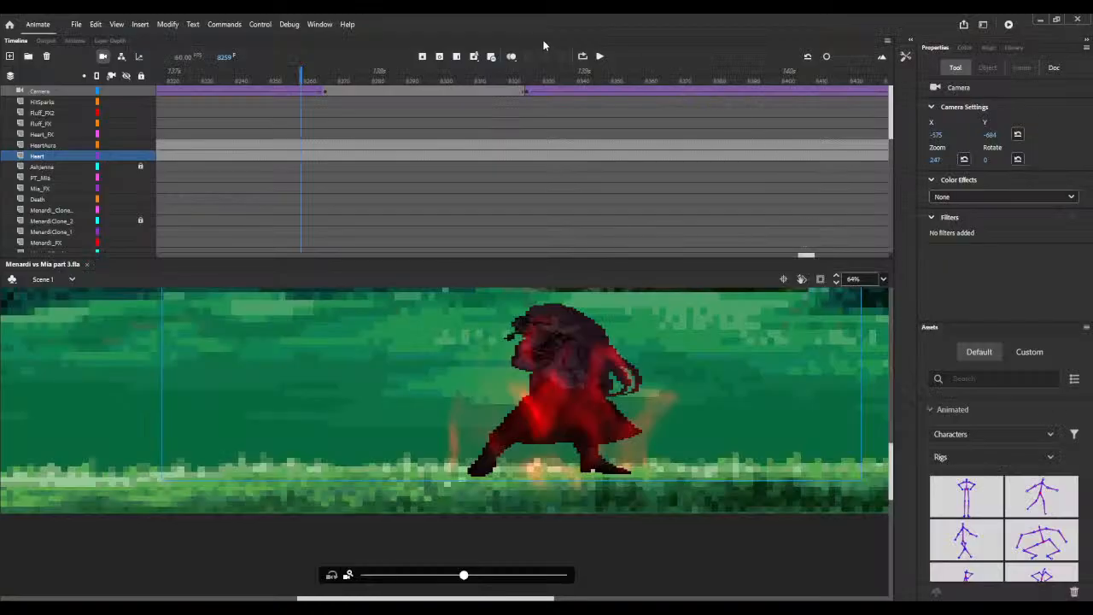
# Step: Extend the Camera layer from about frame 8492 to the end of the other layers near frame 8661
pyautogui.moveTo(526, 77); pyautogui.dragTo(905, 111)
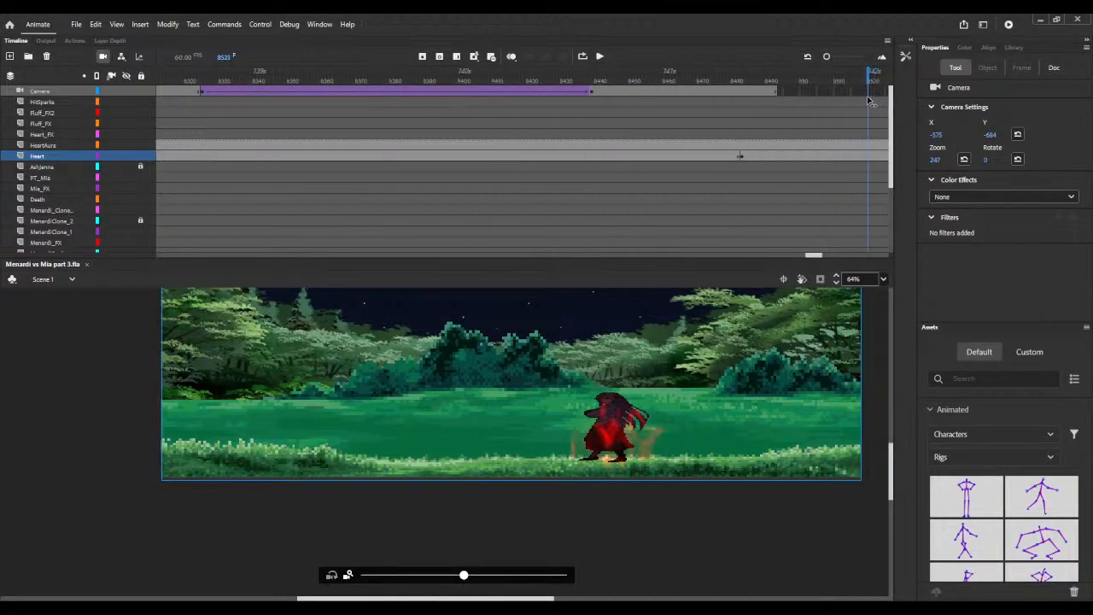
pyautogui.moveTo(798, 92)
pyautogui.mouseDown()
pyautogui.moveTo(775, 92)
pyautogui.moveTo(787, 93)
pyautogui.mouseUp()
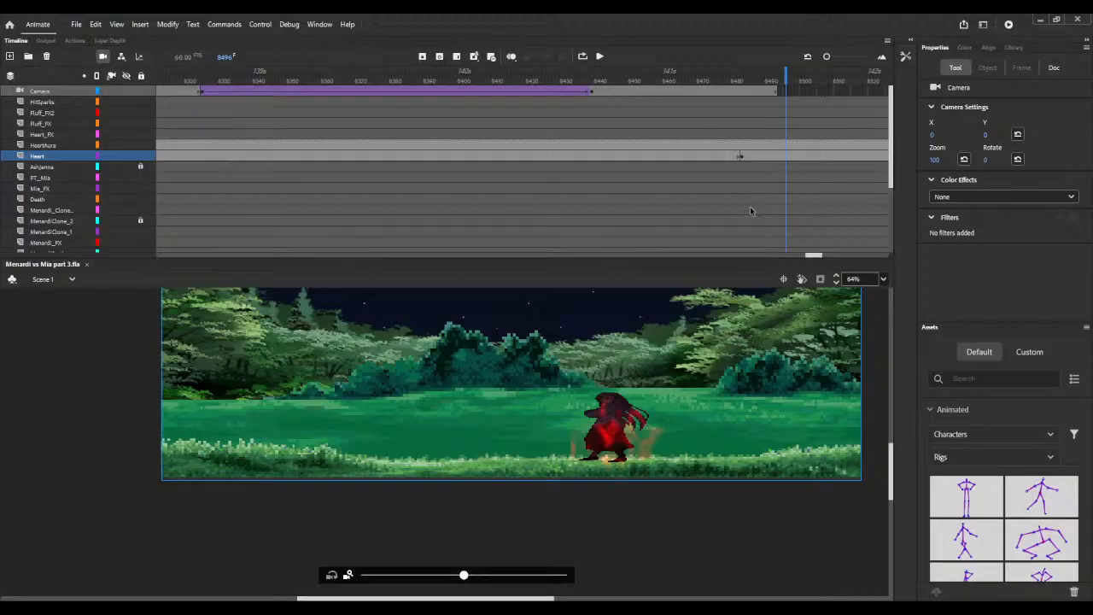
pyautogui.moveTo(833, 257); pyautogui.dragTo(834, 252)
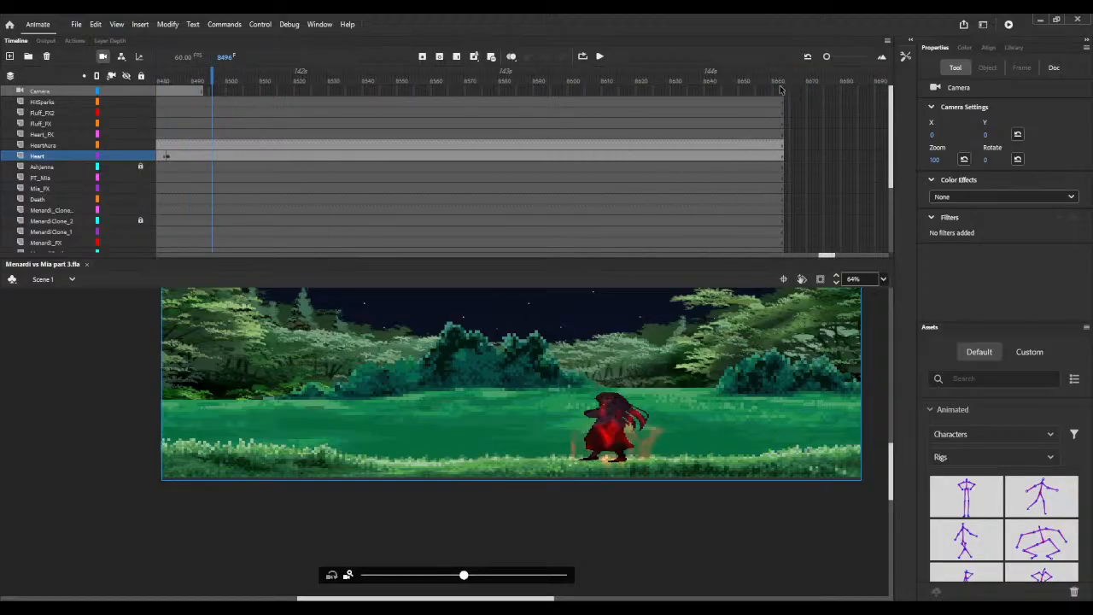
pyautogui.click(199, 92)
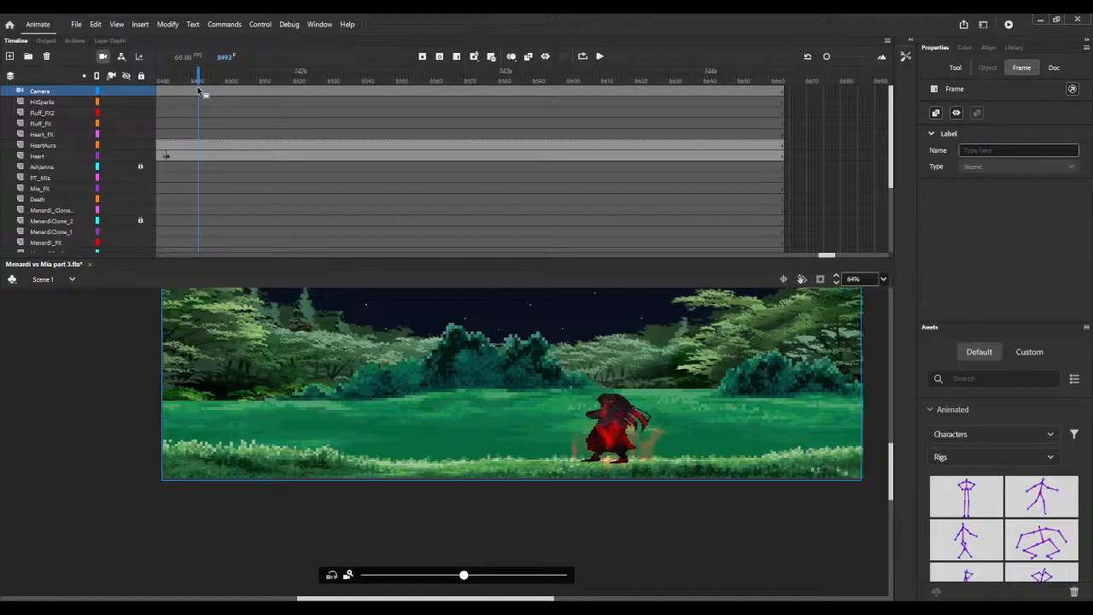
# Step: Reset the camera's position at frame 8492 by entering 0 for both X and Y
pyautogui.click(955, 68)
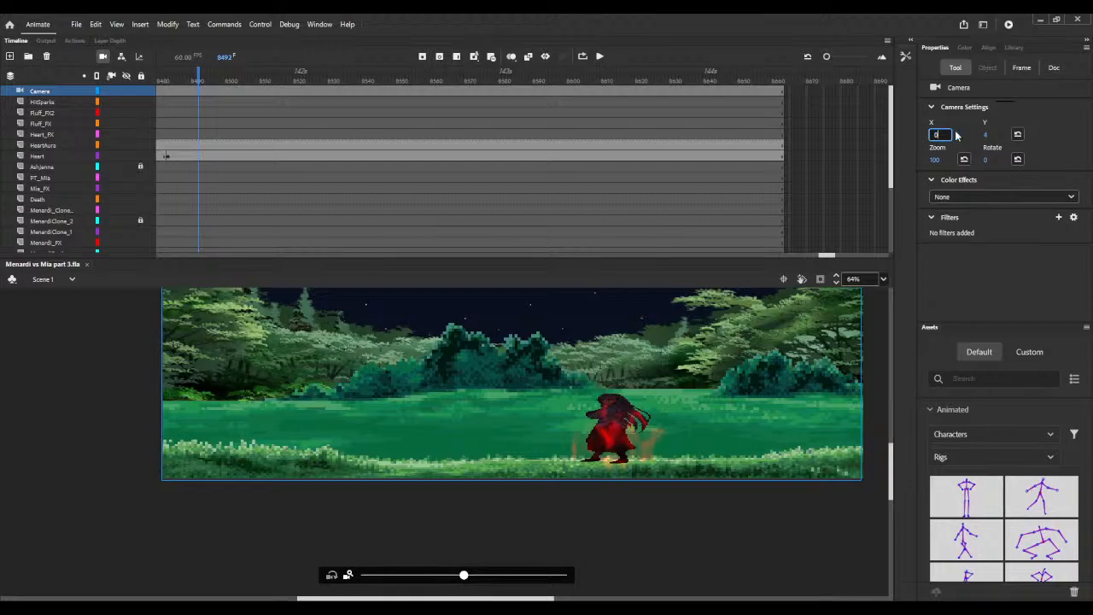
pyautogui.click(986, 137)
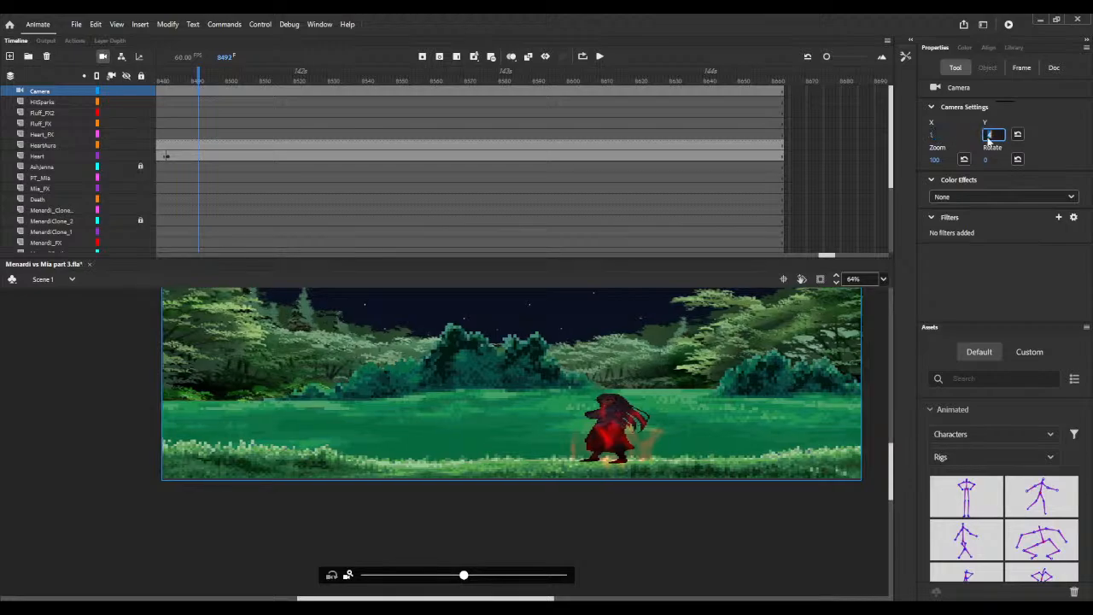
pyautogui.write('1')
pyautogui.press('Return')
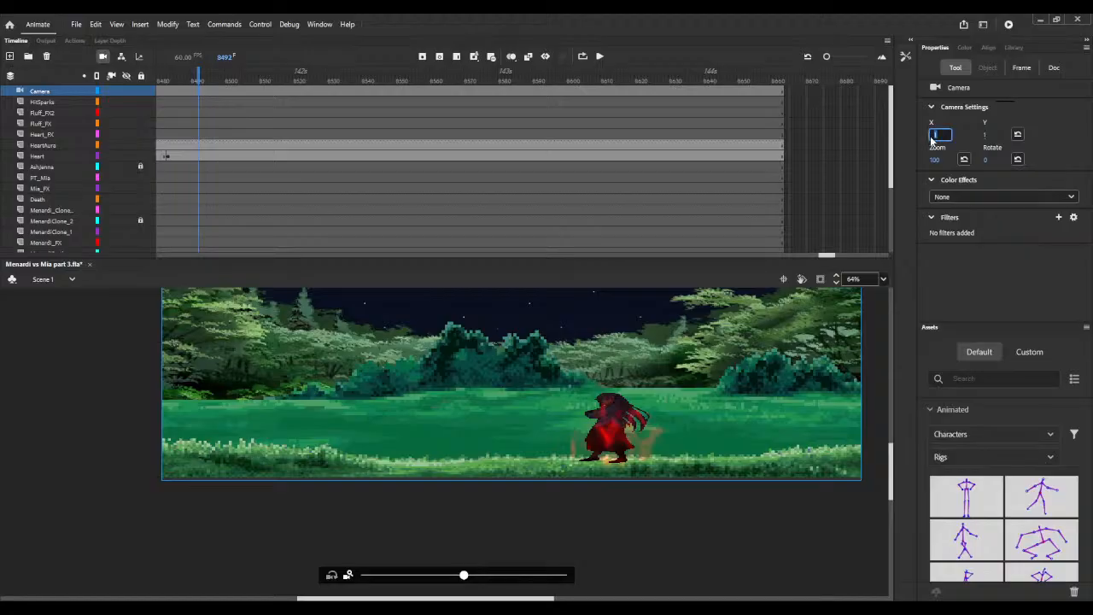
pyautogui.click(987, 134)
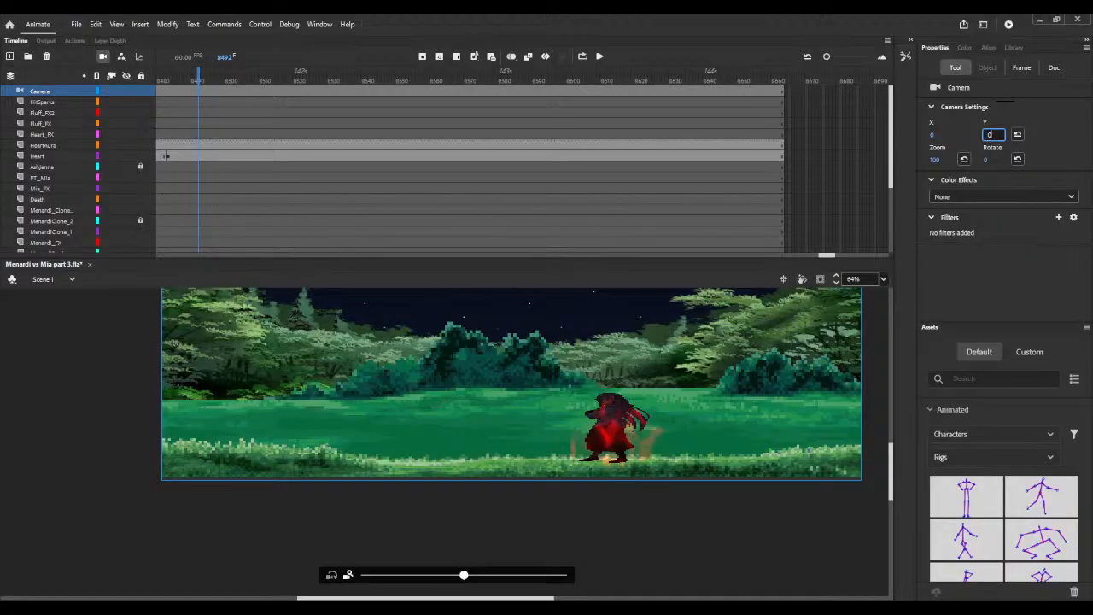
pyautogui.click(1014, 101)
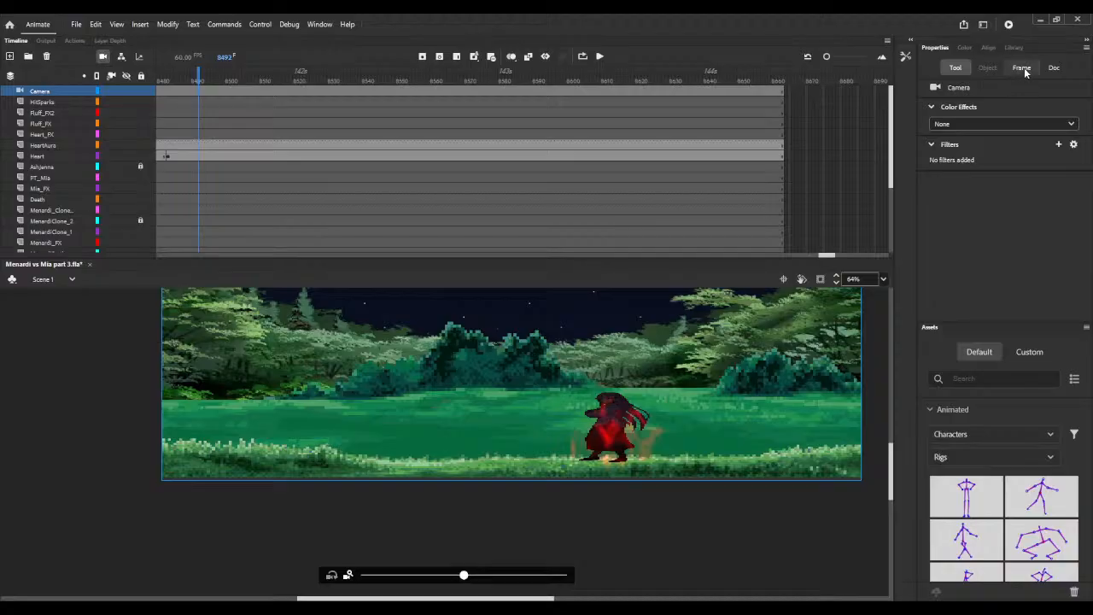
pyautogui.click(1023, 69)
pyautogui.click(955, 68)
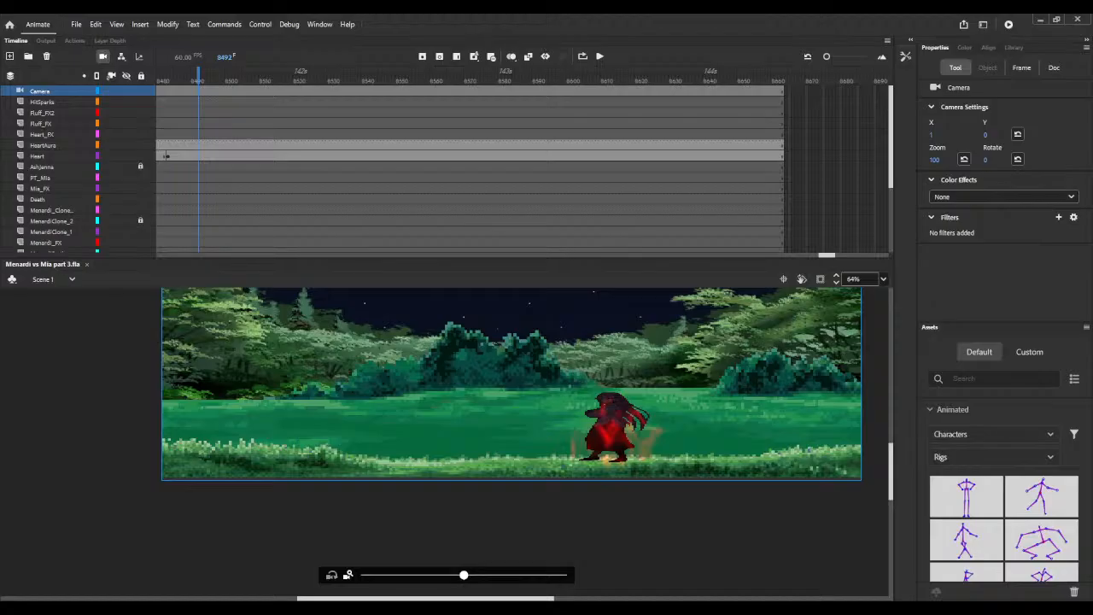
# Step: Scrub through the camera's final zoom-out to frame 8481 and examine the stage edges and the layer stack
pyautogui.moveTo(830, 256); pyautogui.dragTo(803, 260)
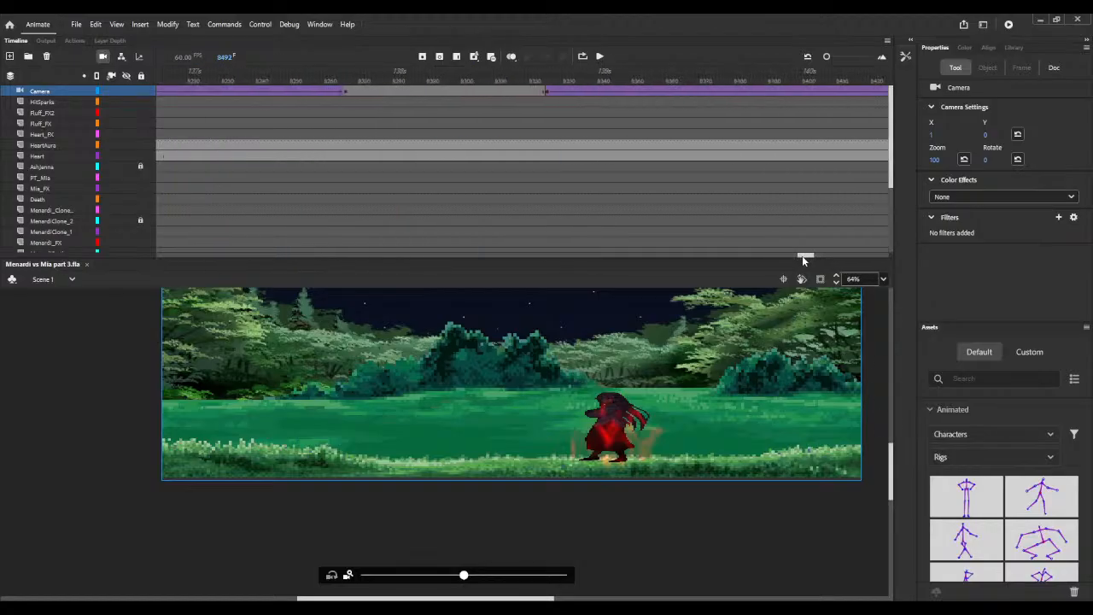
pyautogui.click(664, 73)
pyautogui.moveTo(664, 73); pyautogui.dragTo(929, 137)
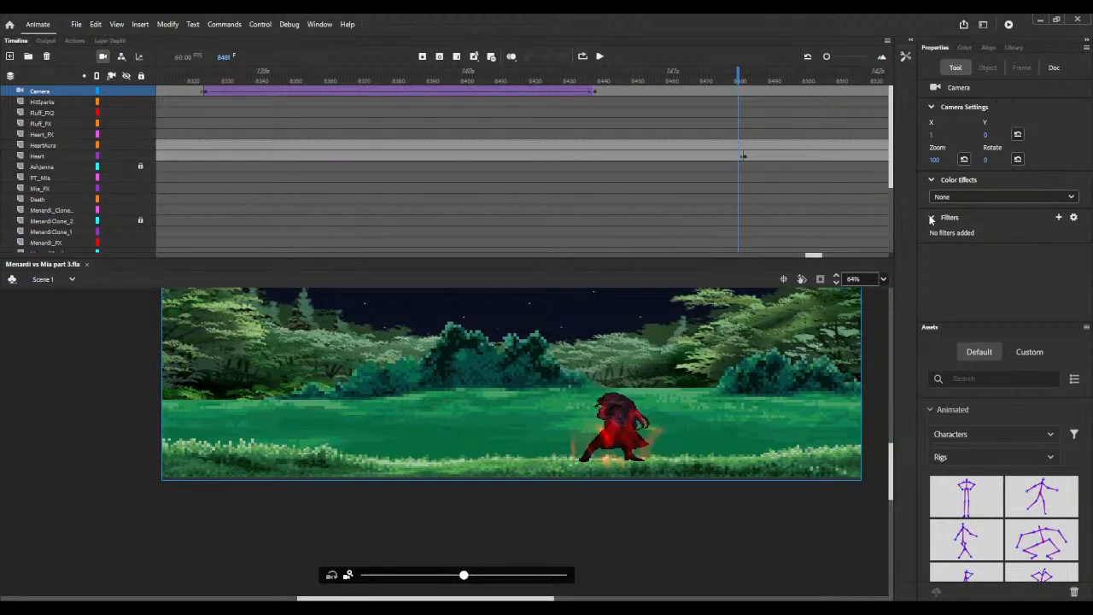
pyautogui.scroll(5, 842, 363)
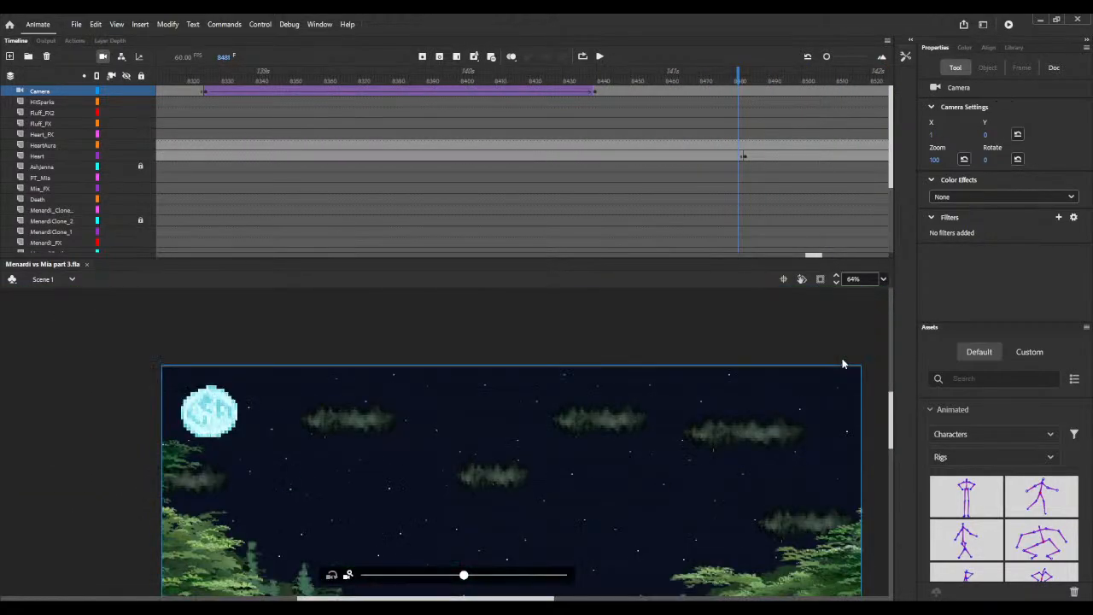
pyautogui.scroll(-2, 841, 359)
pyautogui.scroll(2, 842, 359)
pyautogui.scroll(-4, 843, 364)
pyautogui.scroll(-3, 769, 200)
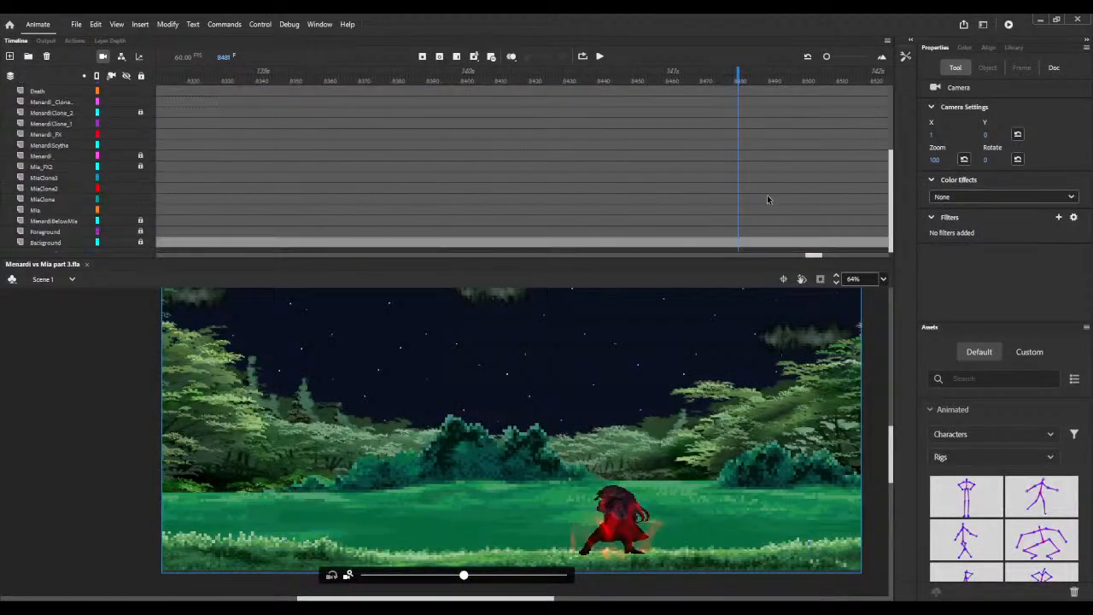
# Step: Remove about 27 frames across all layers at frame 7630 to shorten the red fighter's dash and its heart tweens
pyautogui.moveTo(809, 257); pyautogui.dragTo(755, 255)
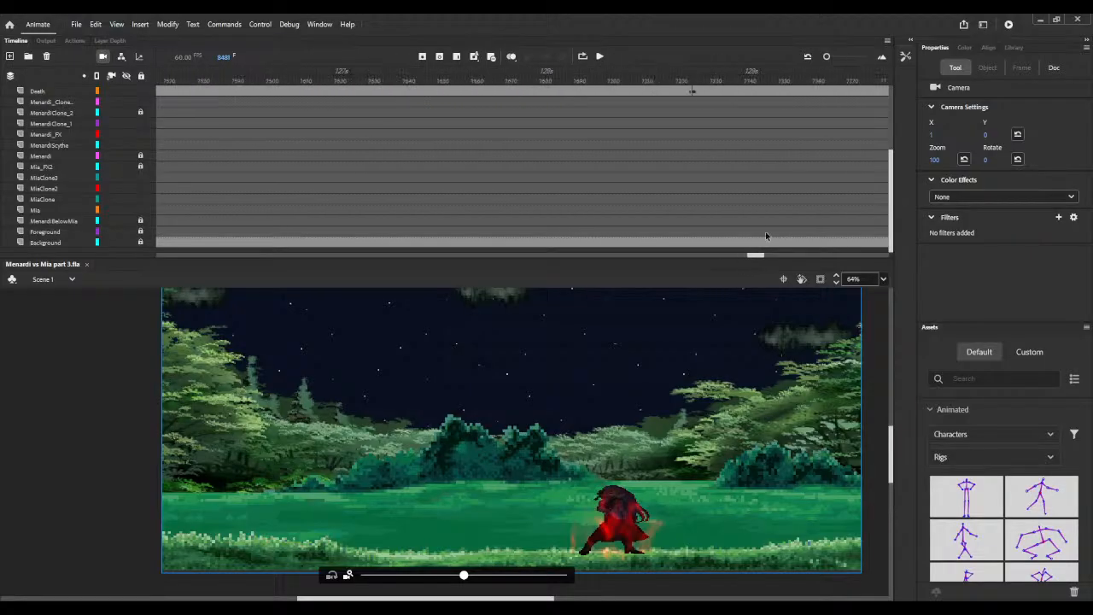
pyautogui.scroll(3, 767, 157)
pyautogui.moveTo(762, 77); pyautogui.dragTo(286, 60)
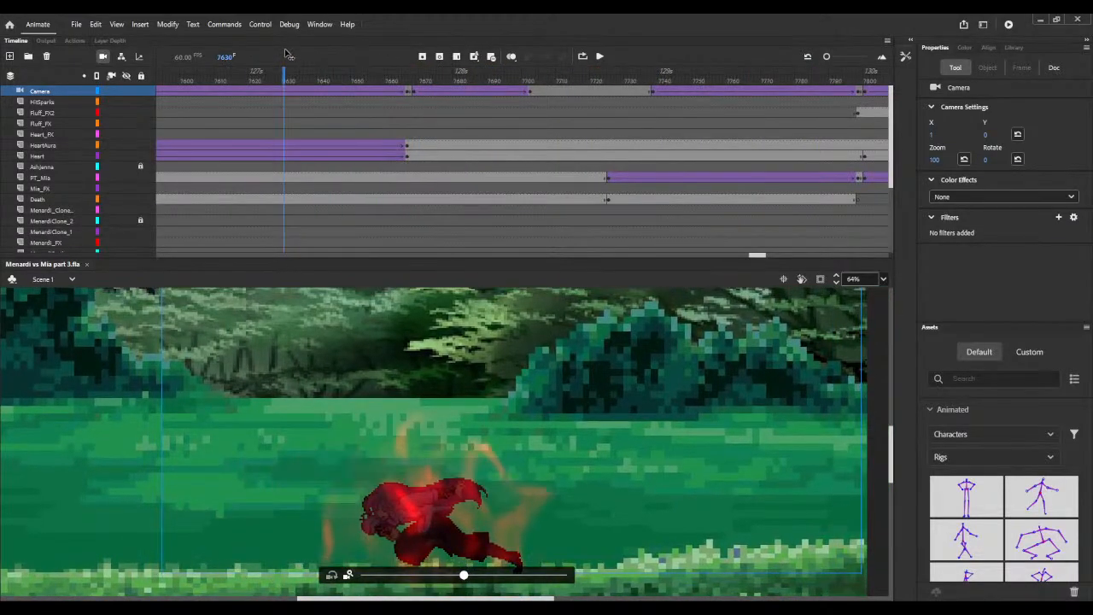
pyautogui.scroll(-3, 304, 88)
pyautogui.scroll(2, 305, 88)
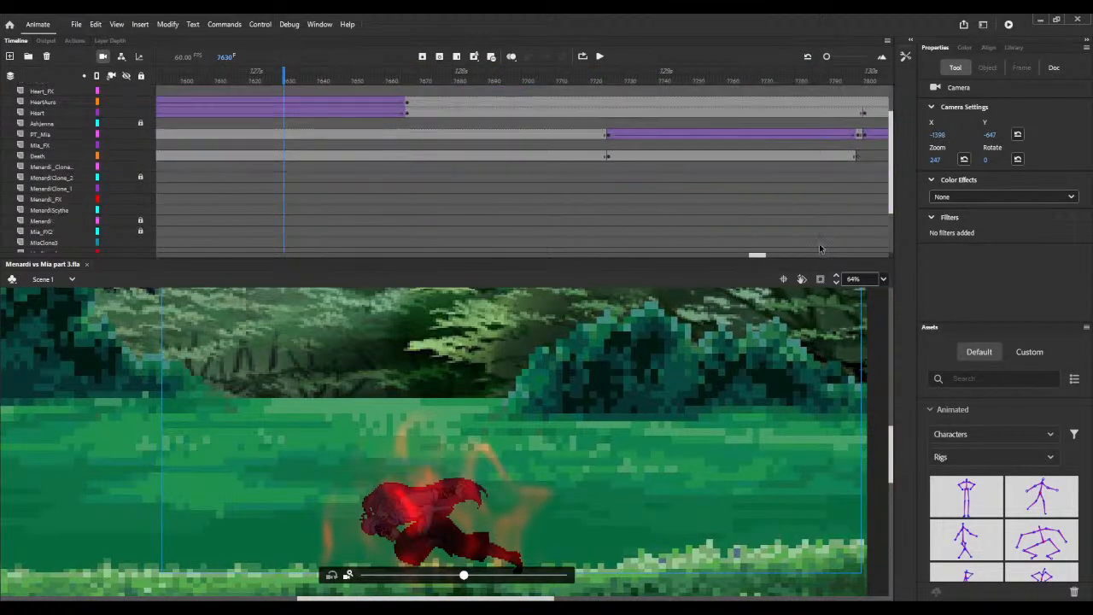
pyautogui.moveTo(759, 257); pyautogui.dragTo(752, 261)
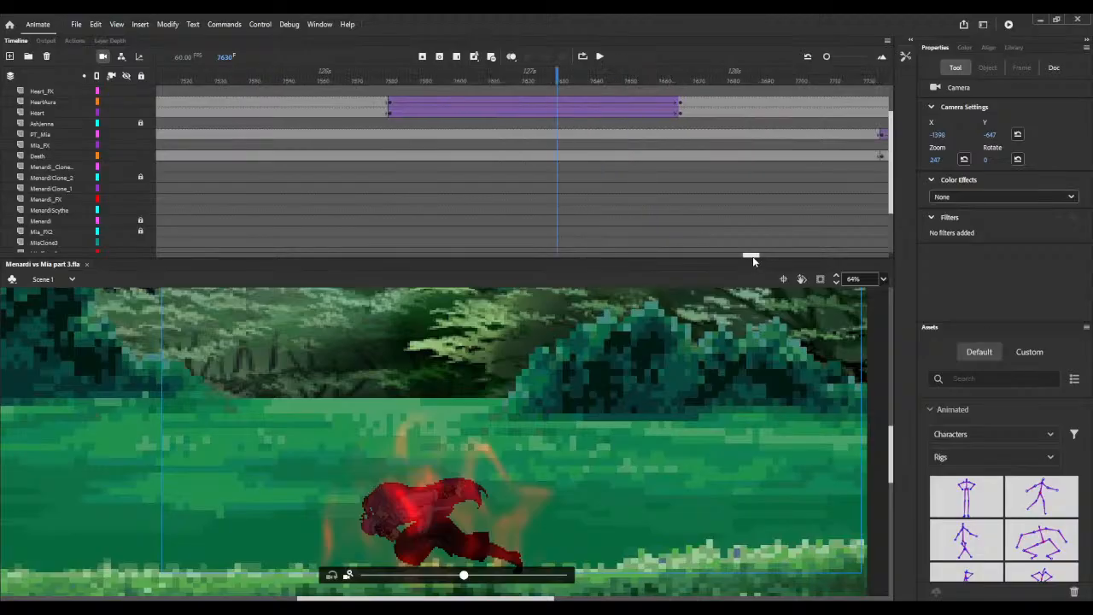
pyautogui.hotkey('shift', 'F5')
pyautogui.hotkey('shift', 'F5')
pyautogui.hotkey('shift', 'F5')
pyautogui.hotkey('shift', 'F5')
pyautogui.hotkey('shift', 'F5')
pyautogui.hotkey('shift', 'F5')
pyautogui.hotkey('shift', 'F5')
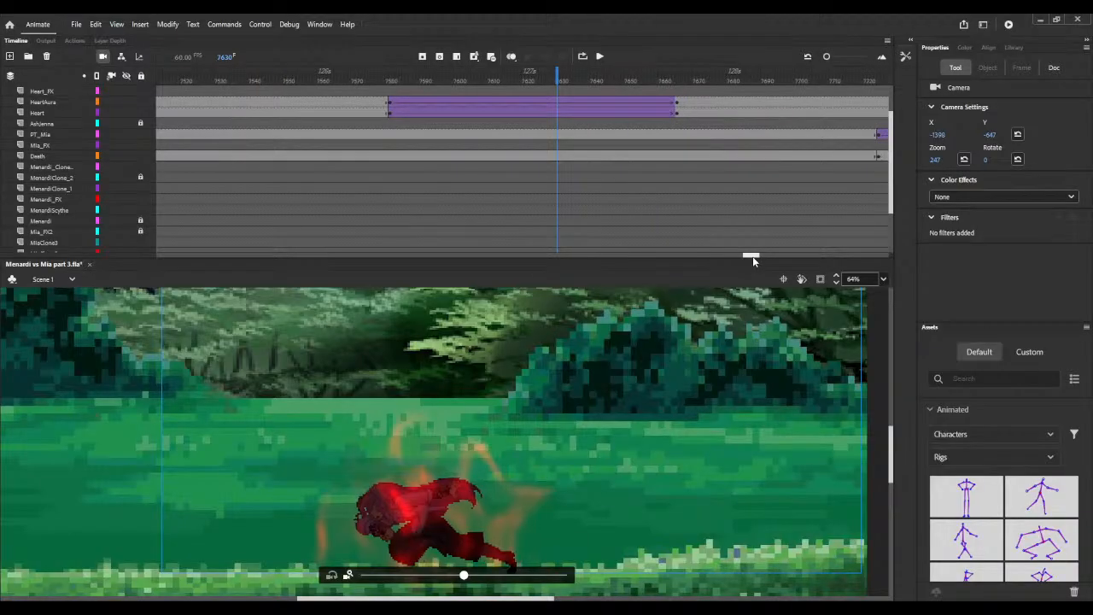
pyautogui.hotkey('shift', 'F5')
pyautogui.hotkey('shift', 'F5')
pyautogui.hotkey('shift', 'F5')
pyautogui.hotkey('shift', 'F5')
pyautogui.hotkey('shift', 'F5')
pyautogui.hotkey('shift', 'F5')
pyautogui.hotkey('shift', 'F5')
pyautogui.hotkey('shift', 'F5')
pyautogui.hotkey('shift', 'F5')
pyautogui.hotkey('shift', 'F5')
pyautogui.hotkey('shift', 'F5')
pyautogui.hotkey('shift', 'F5')
pyautogui.hotkey('shift', 'F5')
pyautogui.hotkey('shift', 'F5')
pyautogui.hotkey('shift', 'F5')
pyautogui.hotkey('shift', 'F5')
pyautogui.hotkey('shift', 'F5')
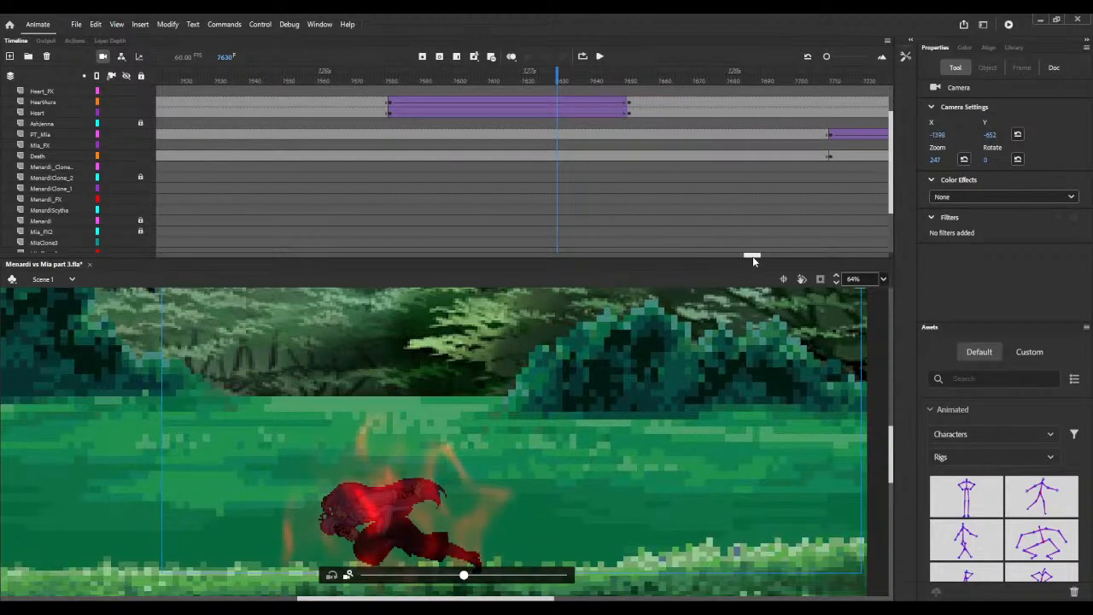
pyautogui.hotkey('shift', 'F5')
pyautogui.hotkey('shift', 'F5')
pyautogui.hotkey('shift', 'F5')
pyautogui.hotkey('shift', 'F5')
pyautogui.hotkey('shift', 'F5')
pyautogui.hotkey('shift', 'F5')
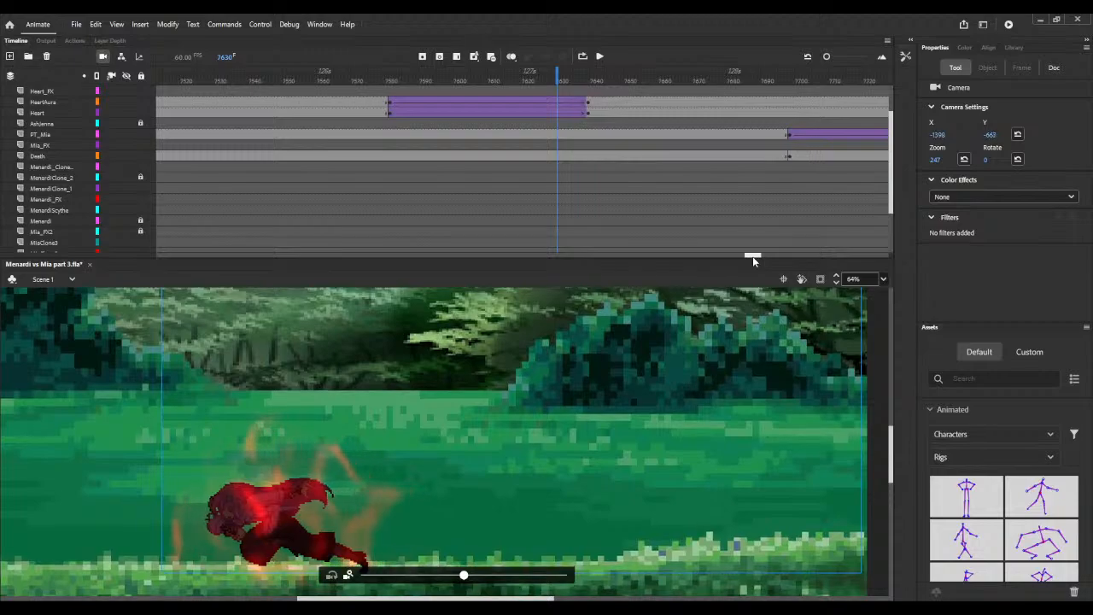
# Step: Remove about 8 more frames across all layers at frame 7630 to shorten the red fighter's dash and its heart tweens
pyautogui.hotkey('shift', 'F5')
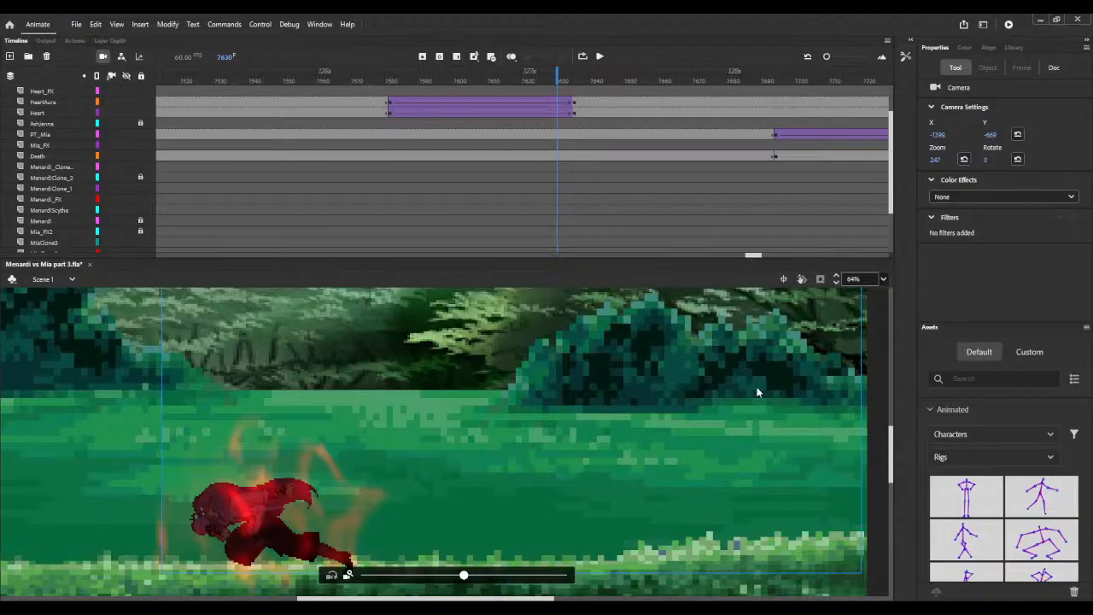
pyautogui.scroll(-4, 759, 390)
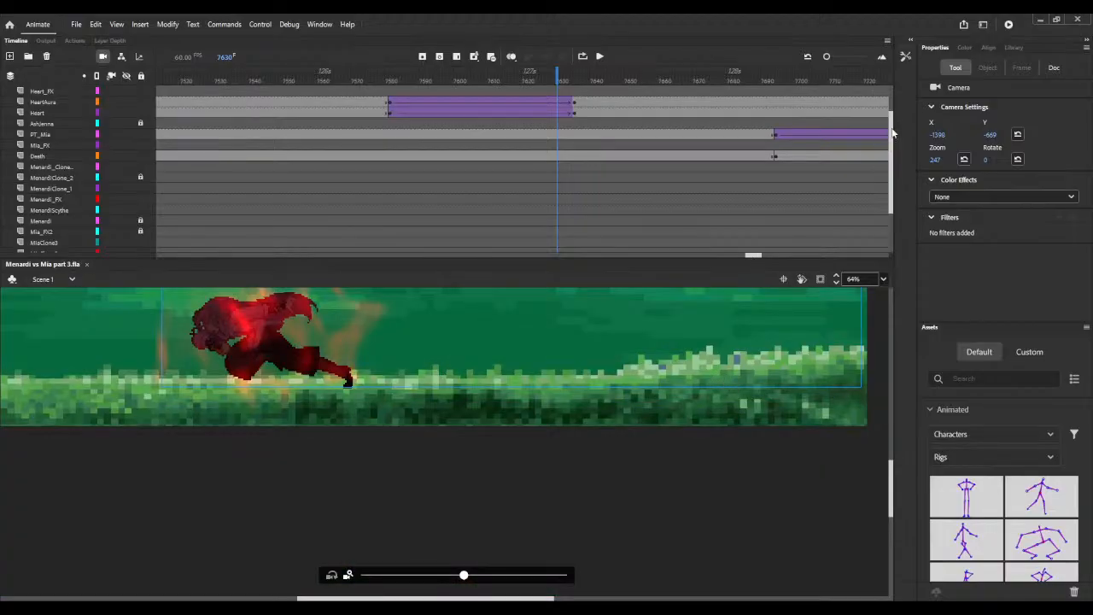
pyautogui.click(836, 283)
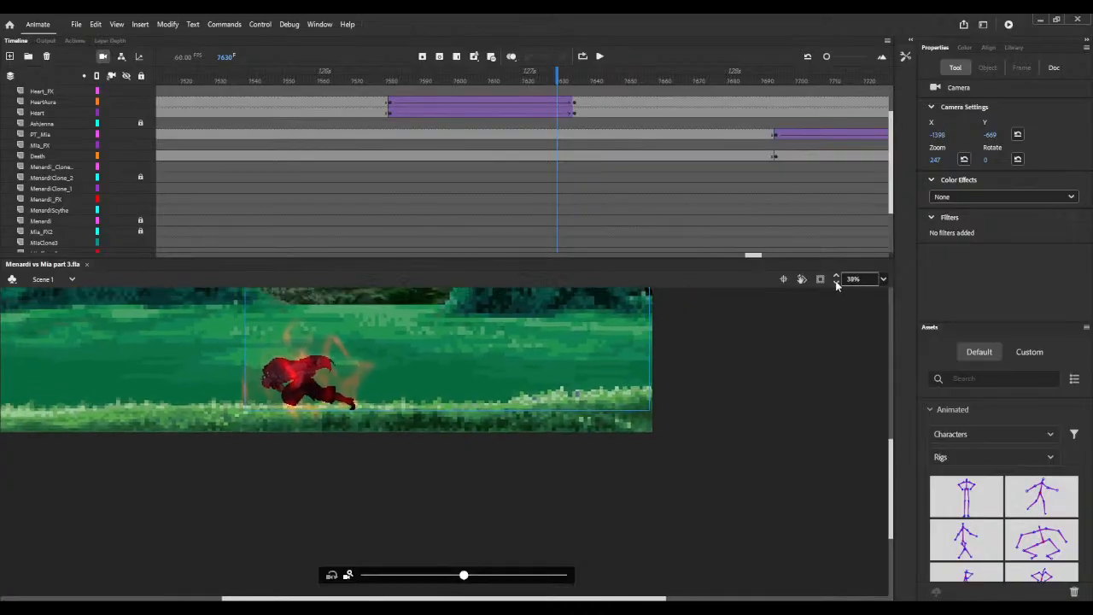
pyautogui.click(836, 282)
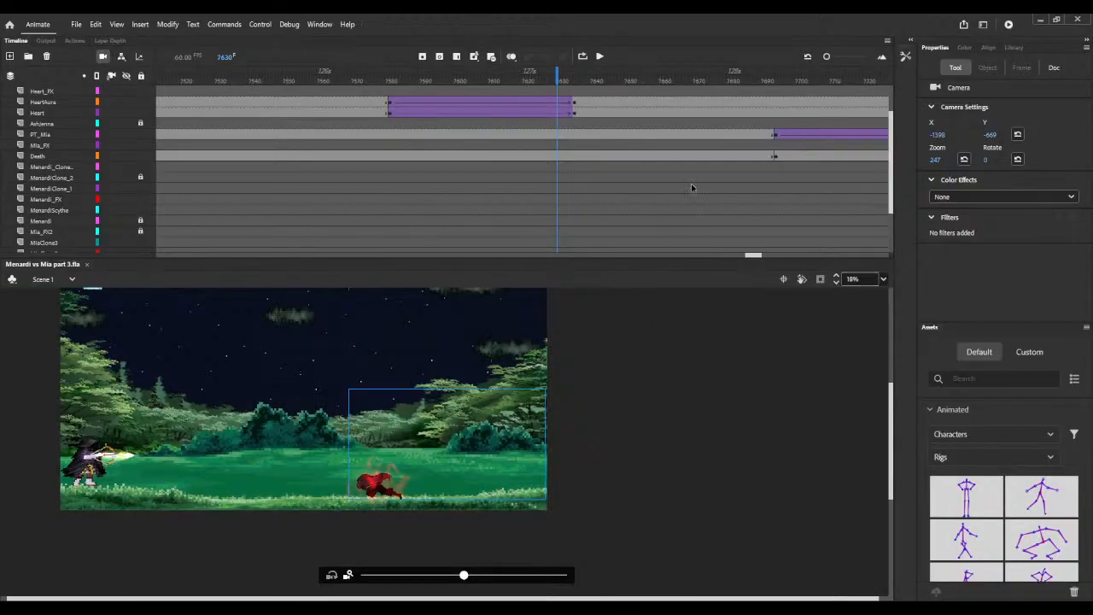
pyautogui.hotkey('shift', 'F5')
pyautogui.hotkey('shift', 'F5')
pyautogui.hotkey('shift', 'F5')
pyautogui.hotkey('shift', 'F5')
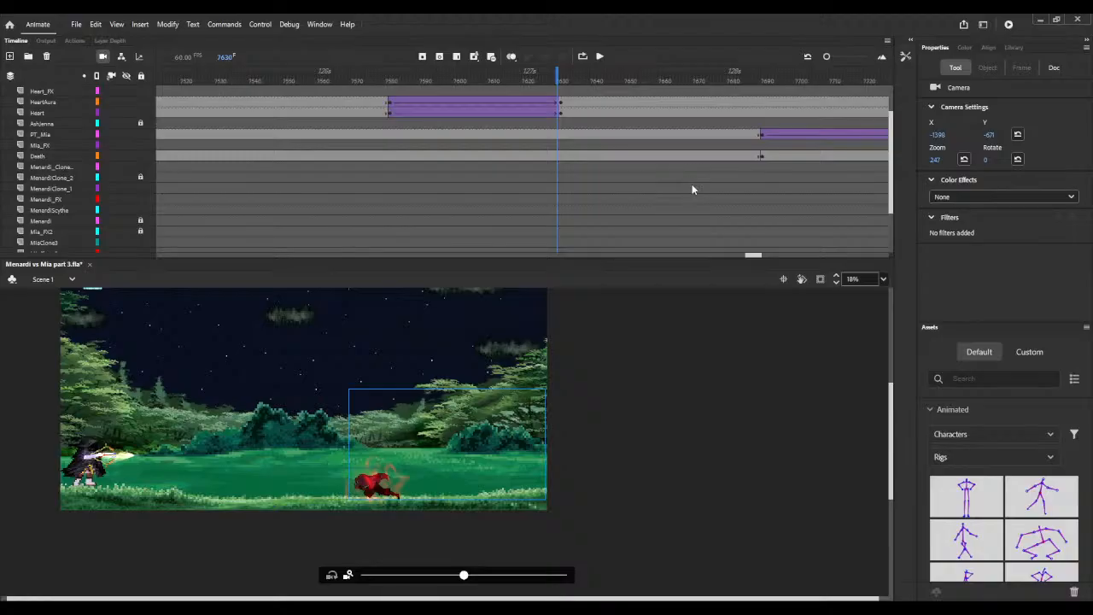
# Step: Shorten the Fluff_FX2 effect at the arrow deflection by about 8 frames so that it ends near frame 7771
pyautogui.click(669, 79)
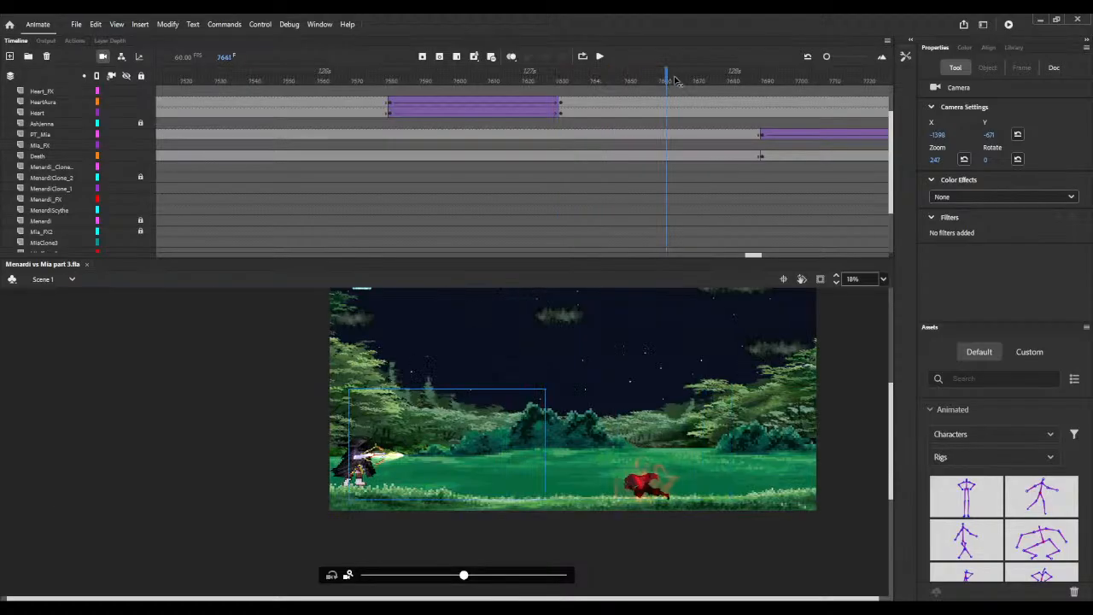
pyautogui.moveTo(674, 79); pyautogui.dragTo(866, 74)
pyautogui.scroll(2, 840, 135)
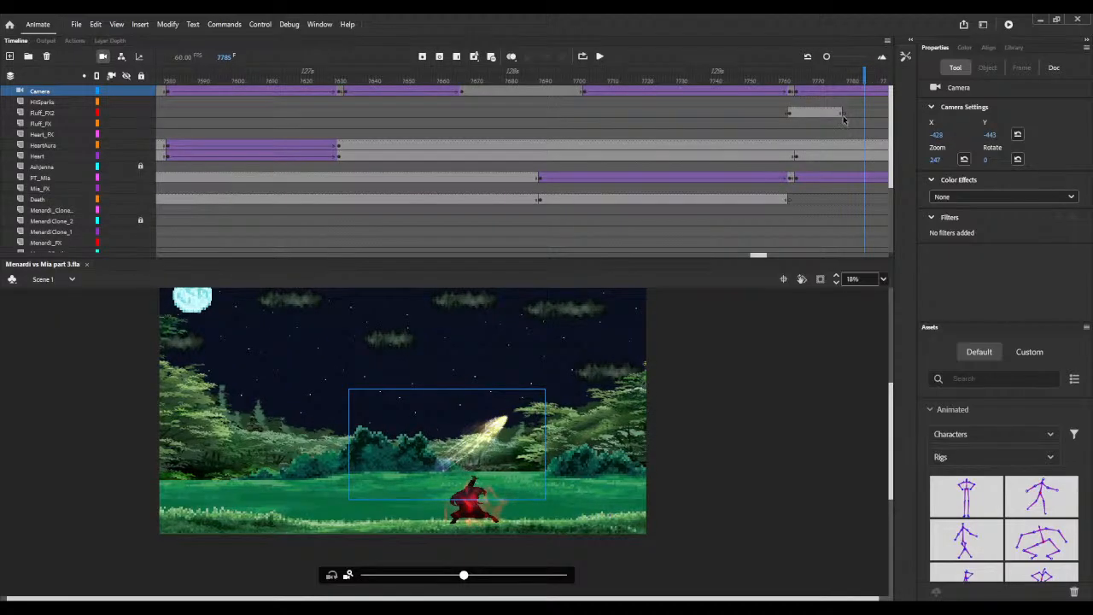
pyautogui.click(842, 114)
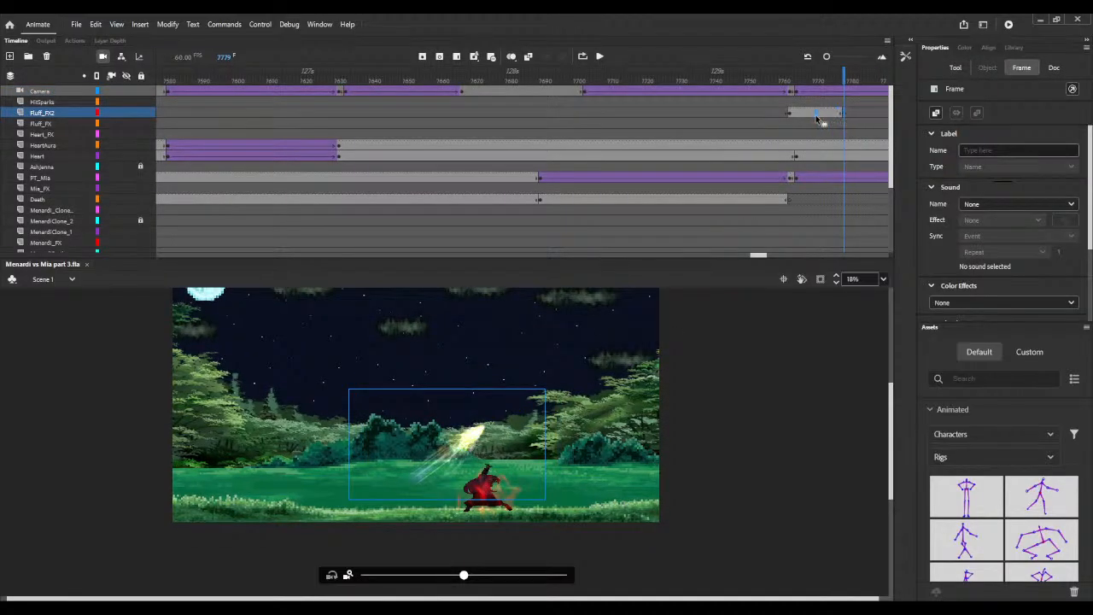
pyautogui.click(816, 112)
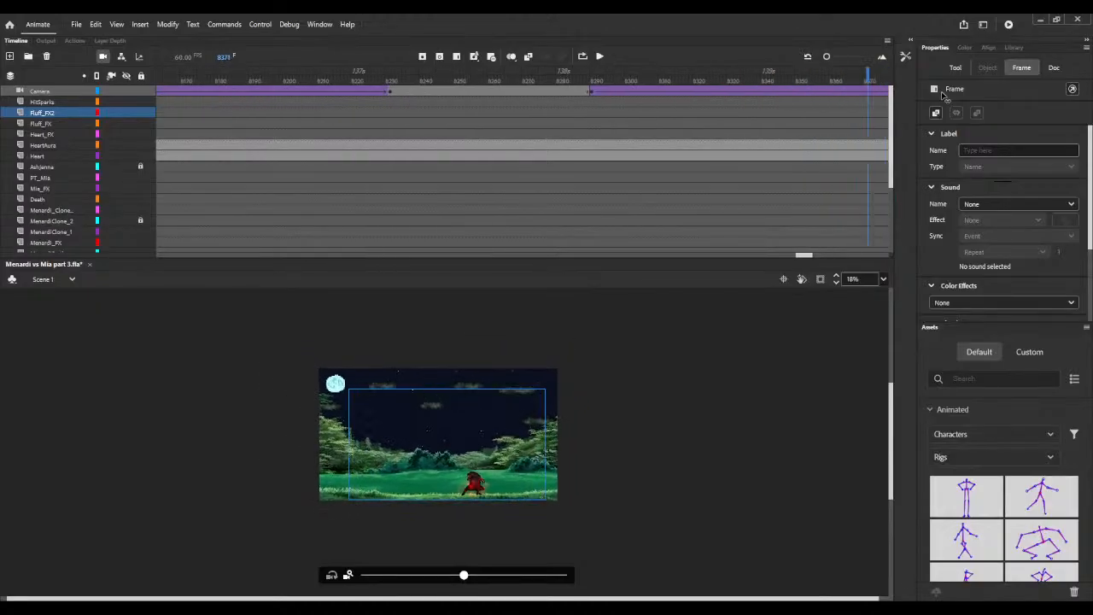
# Step: Play the scene as a test movie to review the revised timing, and close the preview
pyautogui.press('Return')
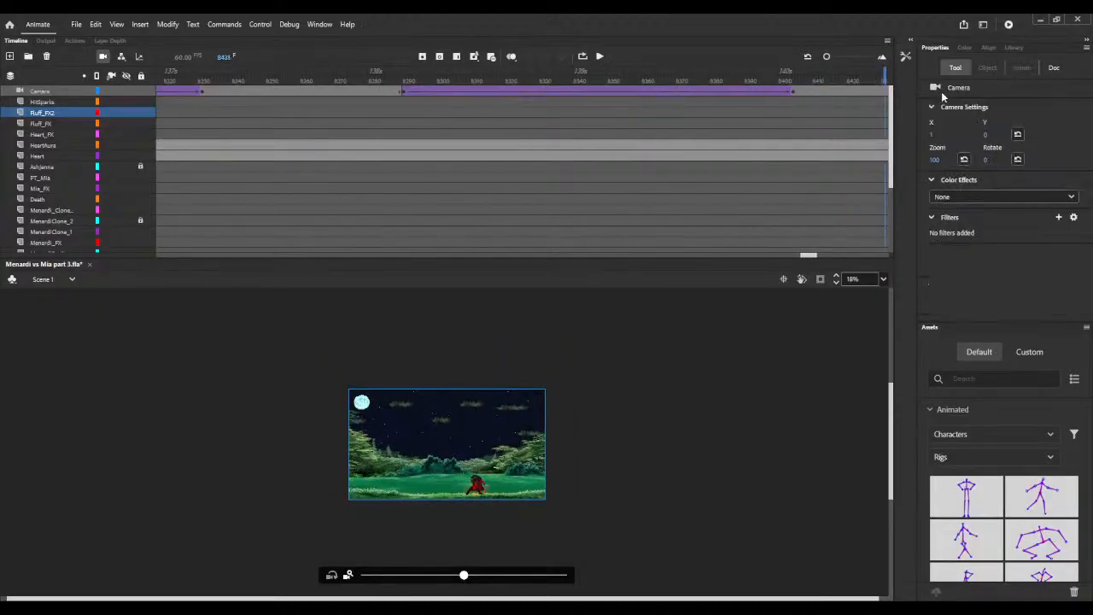
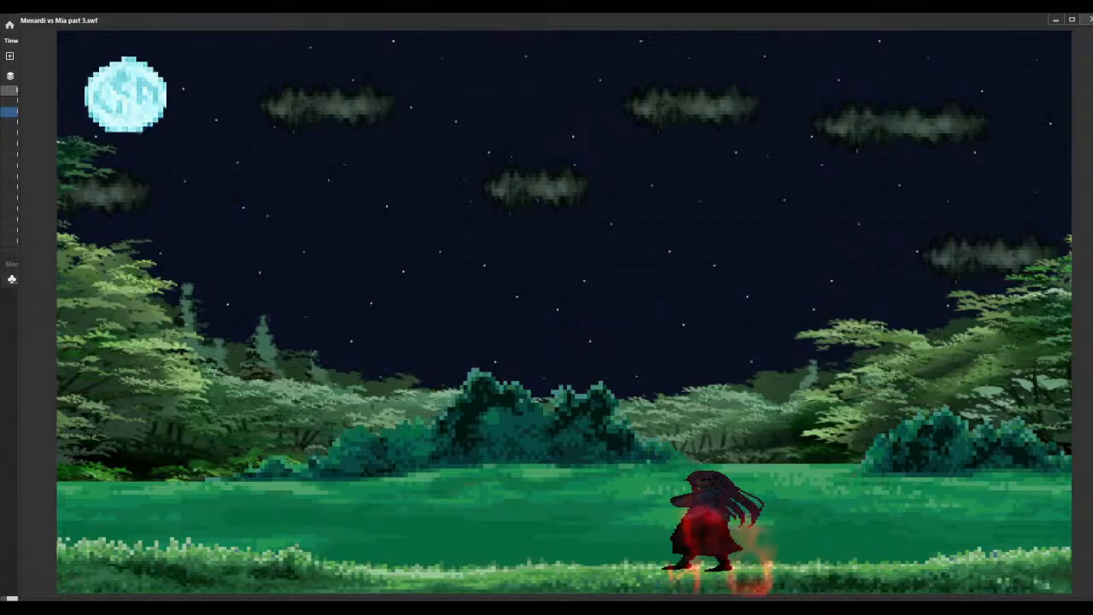
pyautogui.hotkey('ctrl', 'w')
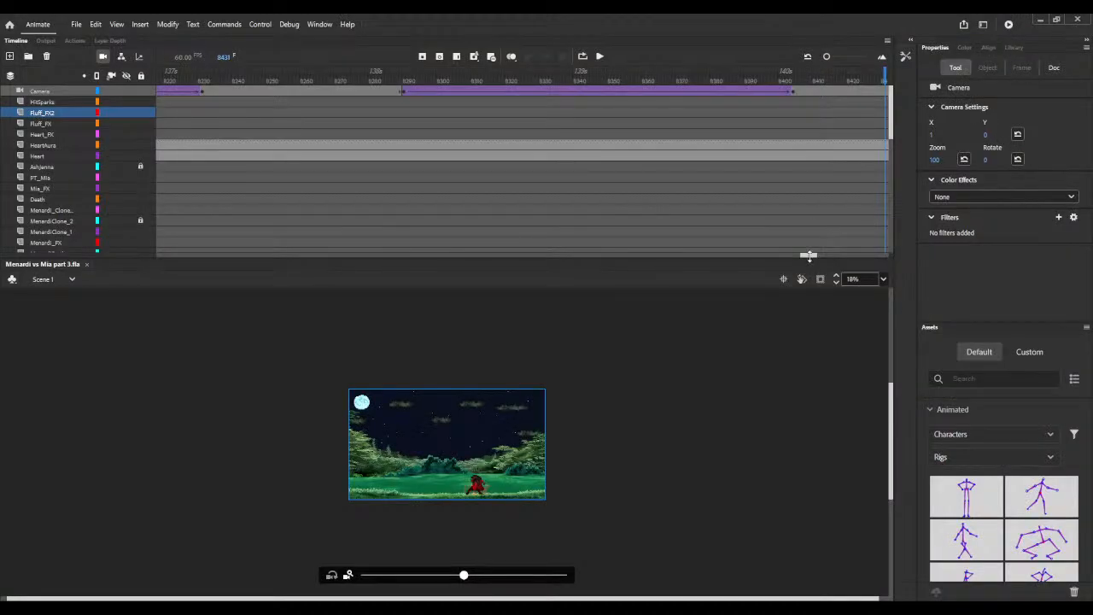
# Step: Add a keyframe on the HeartAura layer at frame 7959, where the red fighter changes pose
pyautogui.moveTo(808, 256); pyautogui.dragTo(781, 262)
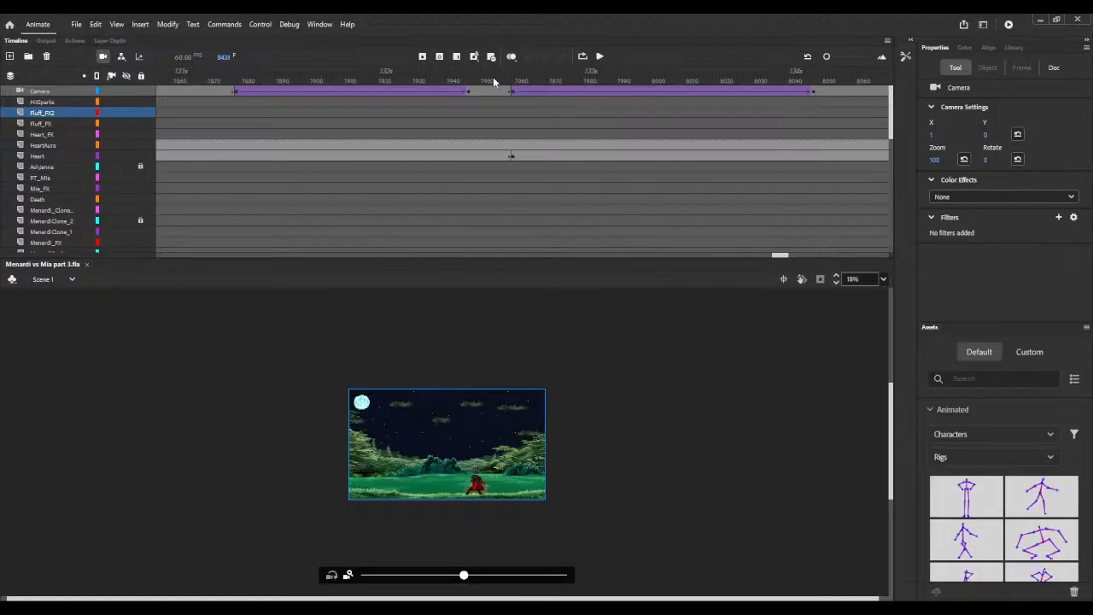
pyautogui.hotkey('ctrl', '=')
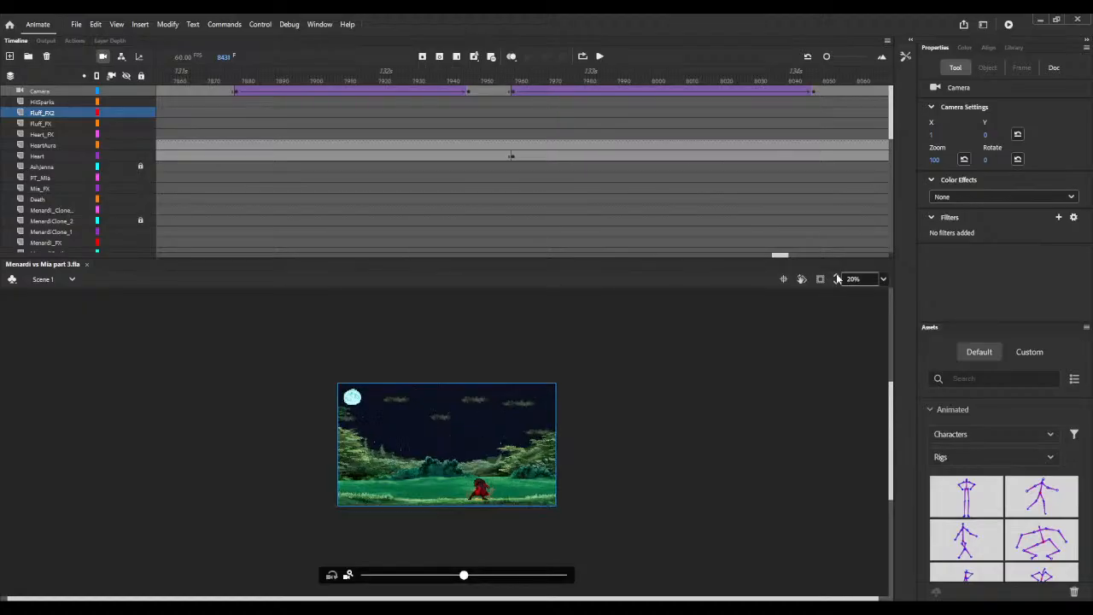
pyautogui.hotkey('ctrl', '=')
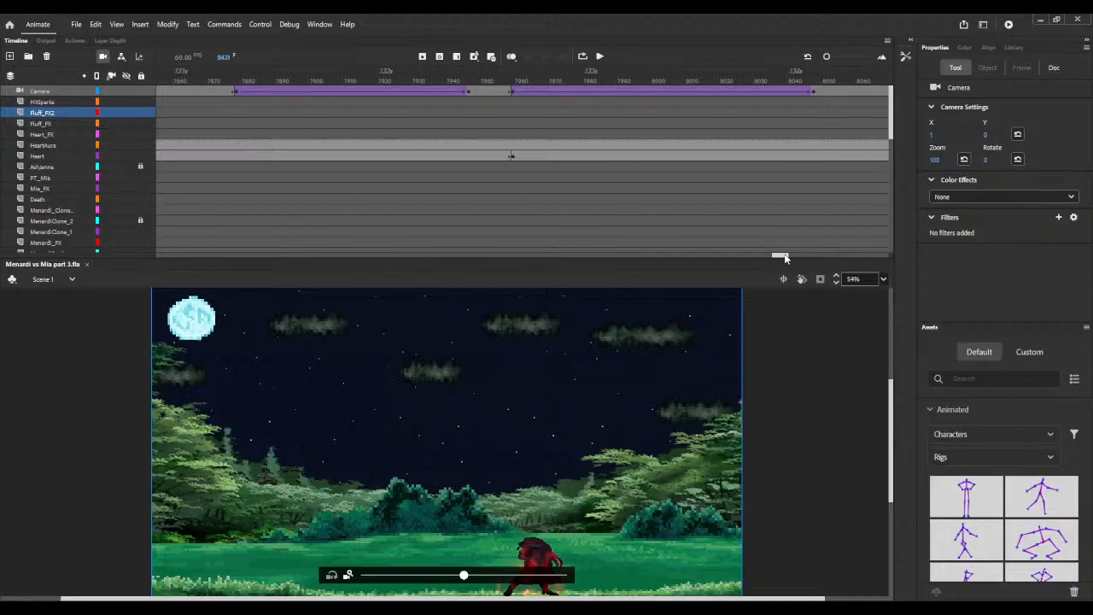
pyautogui.moveTo(784, 258); pyautogui.dragTo(773, 258)
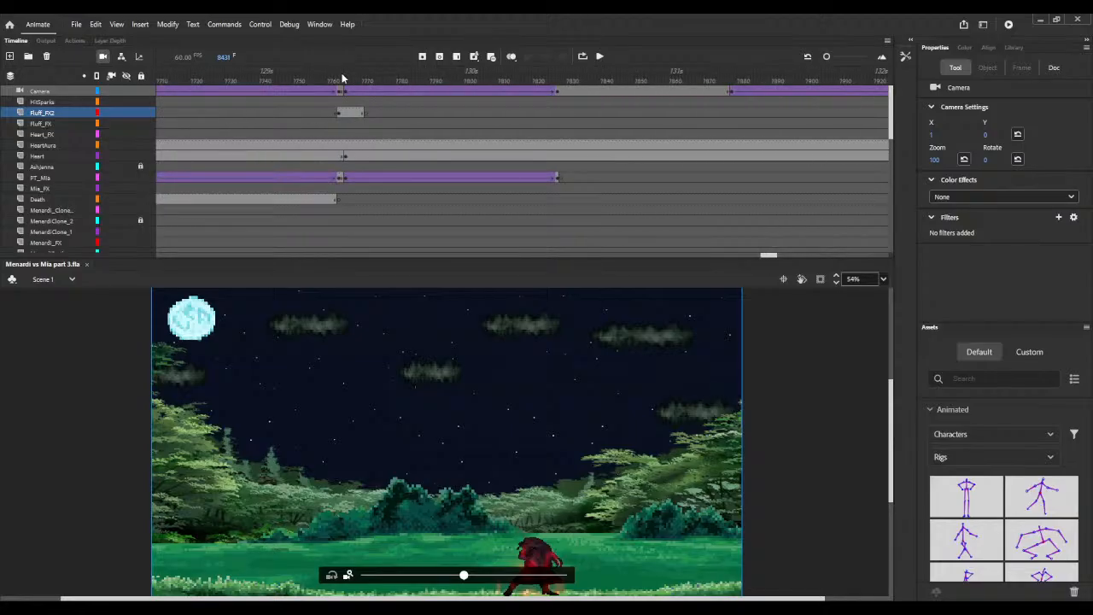
pyautogui.click(335, 76)
pyautogui.moveTo(336, 76); pyautogui.dragTo(802, 126)
pyautogui.click(801, 149)
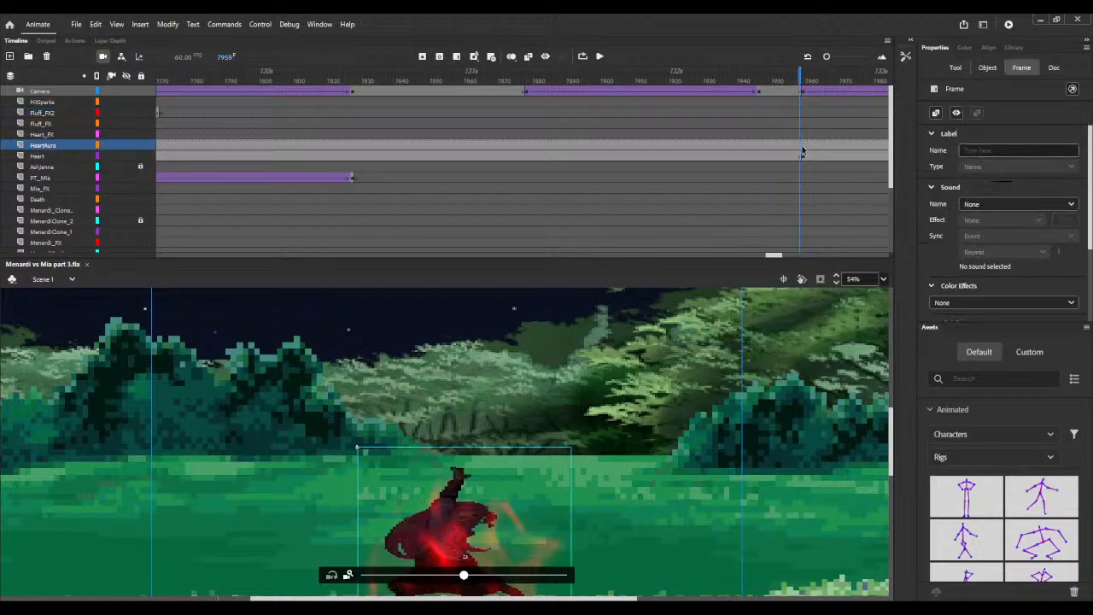
pyautogui.click(802, 151)
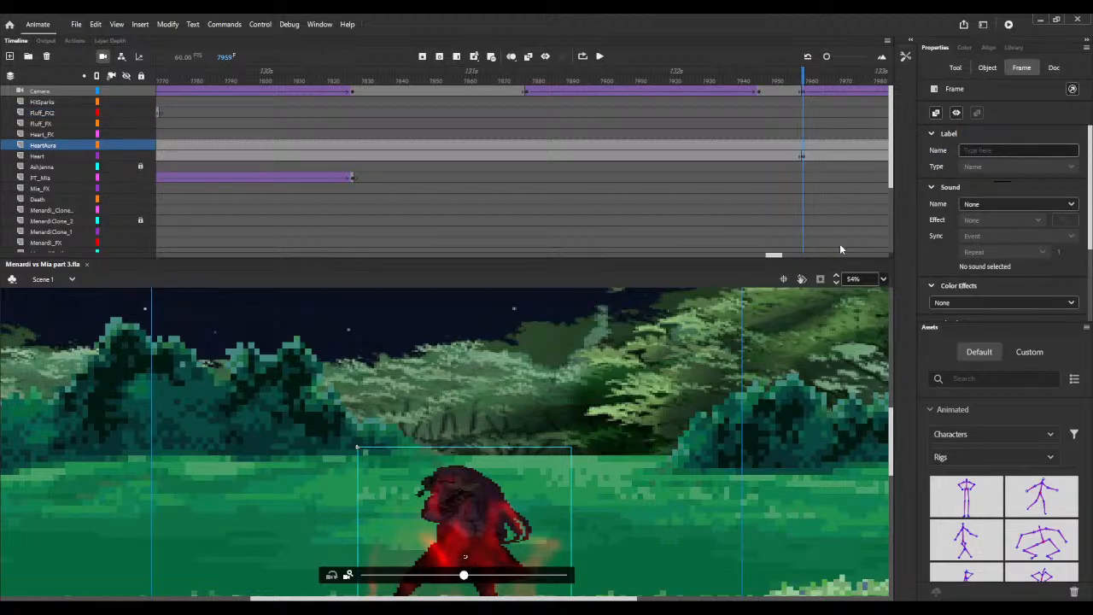
# Step: Nudge the heart aura at frame 7959 upward until it sits on the standing red fighter's upper body
pyautogui.scroll(-3, 654, 476)
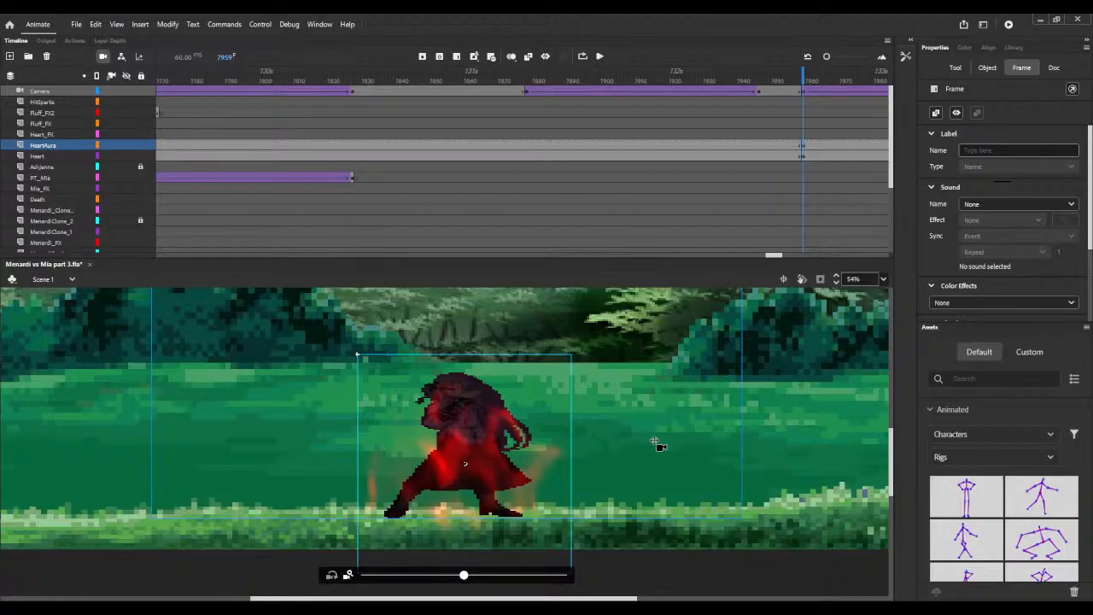
pyautogui.press('Up')
pyautogui.press('Up')
pyautogui.press('Up')
pyautogui.press('Up')
pyautogui.press('Up')
pyautogui.press('Up')
pyautogui.press('Up')
pyautogui.press('Up')
pyautogui.press('Up')
pyautogui.press('Up')
pyautogui.press('Up')
pyautogui.press('Up')
pyautogui.press('Up')
pyautogui.press('Up')
pyautogui.press('Up')
pyautogui.press('Up')
pyautogui.press('Up')
pyautogui.press('Up')
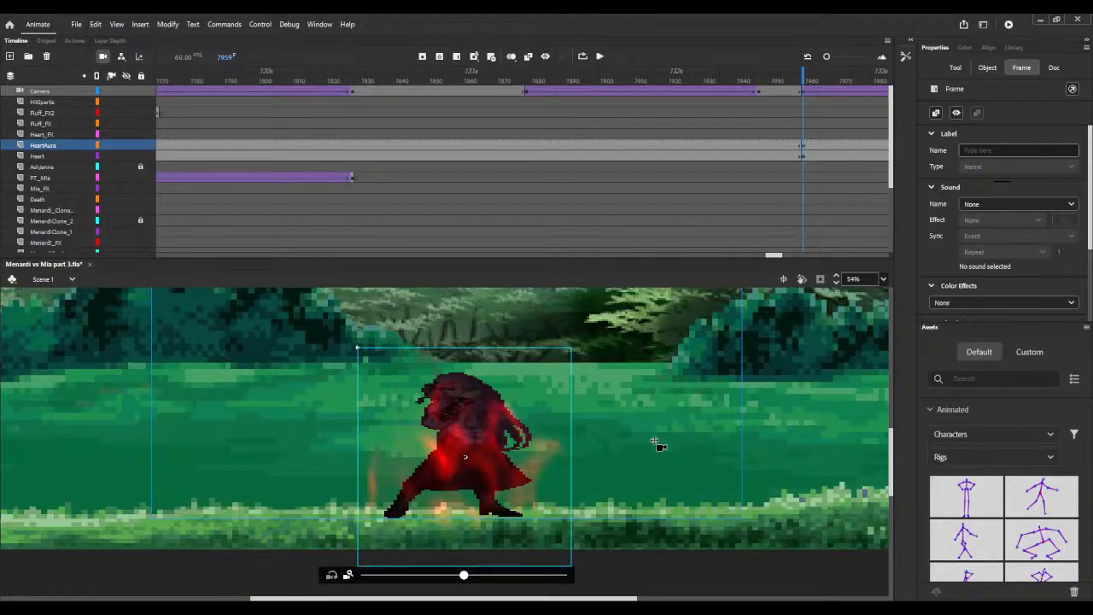
pyautogui.press('Up')
pyautogui.press('Up')
pyautogui.press('Up')
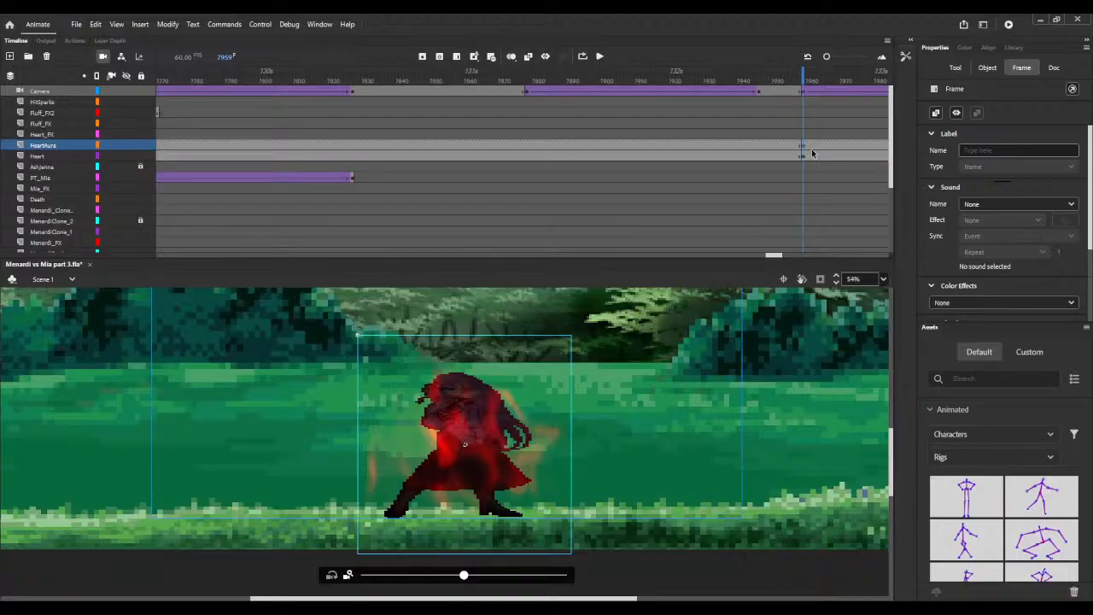
# Step: Remove 2 frames across all layers at frame 7652 to speed up the camera pan toward the archer
pyautogui.moveTo(776, 257); pyautogui.dragTo(818, 257)
pyautogui.moveTo(531, 77); pyautogui.dragTo(574, 82)
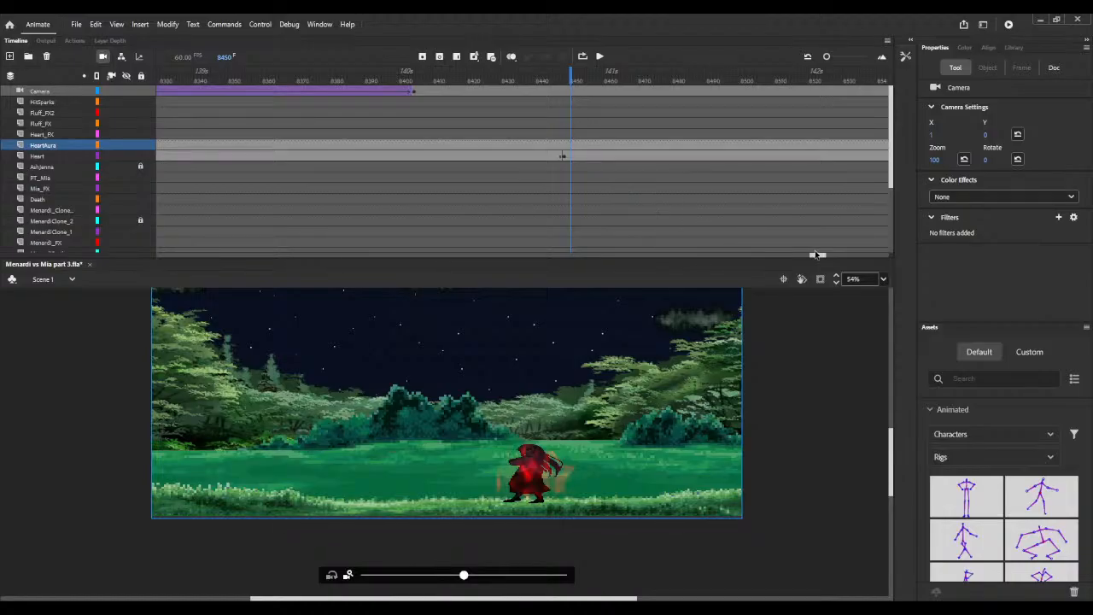
pyautogui.moveTo(823, 256); pyautogui.dragTo(772, 251)
pyautogui.click(747, 72)
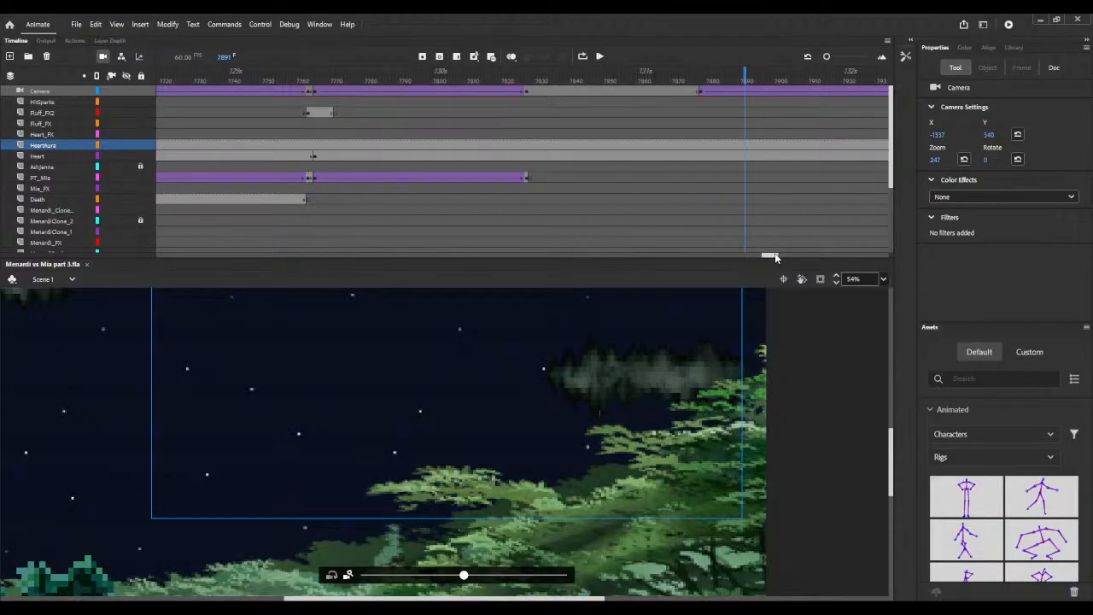
pyautogui.moveTo(776, 257); pyautogui.dragTo(751, 256)
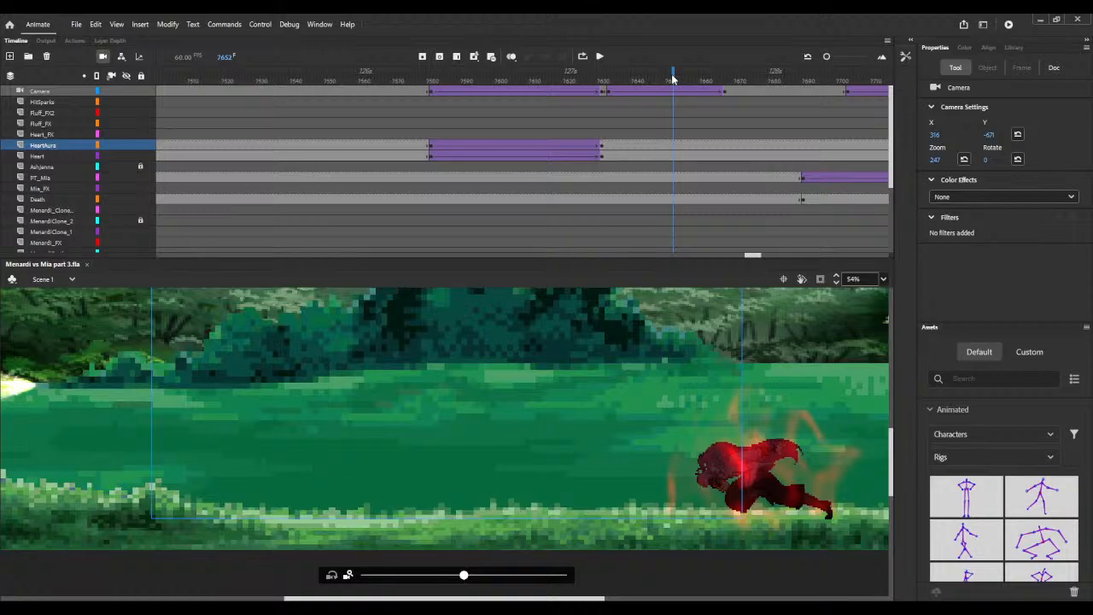
pyautogui.hotkey('shift', 'F5')
pyautogui.hotkey('shift', 'F5')
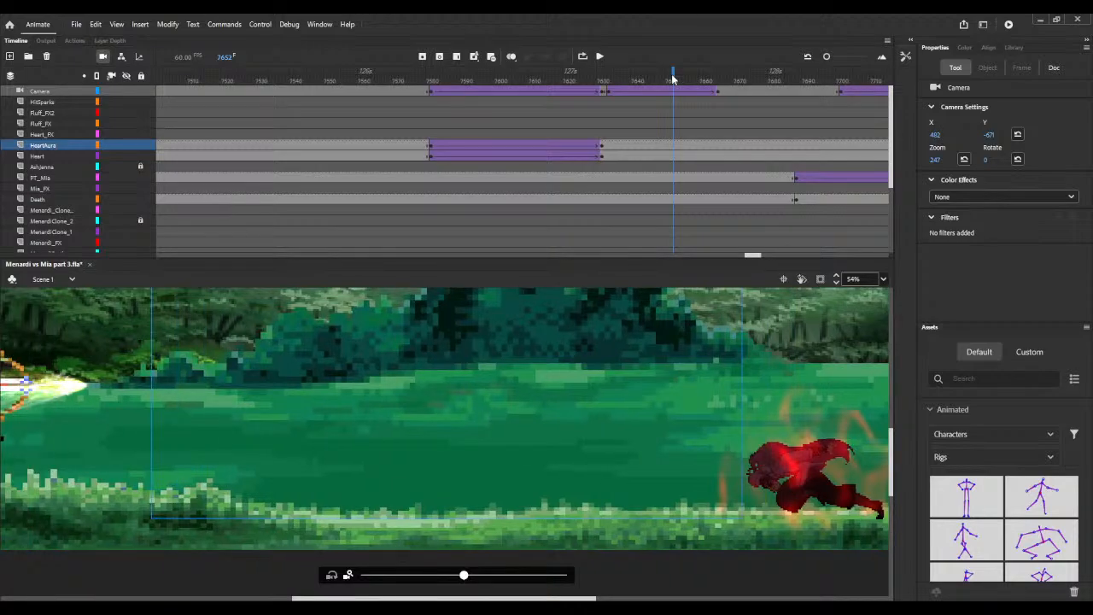
# Step: Remove about 8 frames across all layers at frame 7638 to shorten the start of the camera pan
pyautogui.click(624, 72)
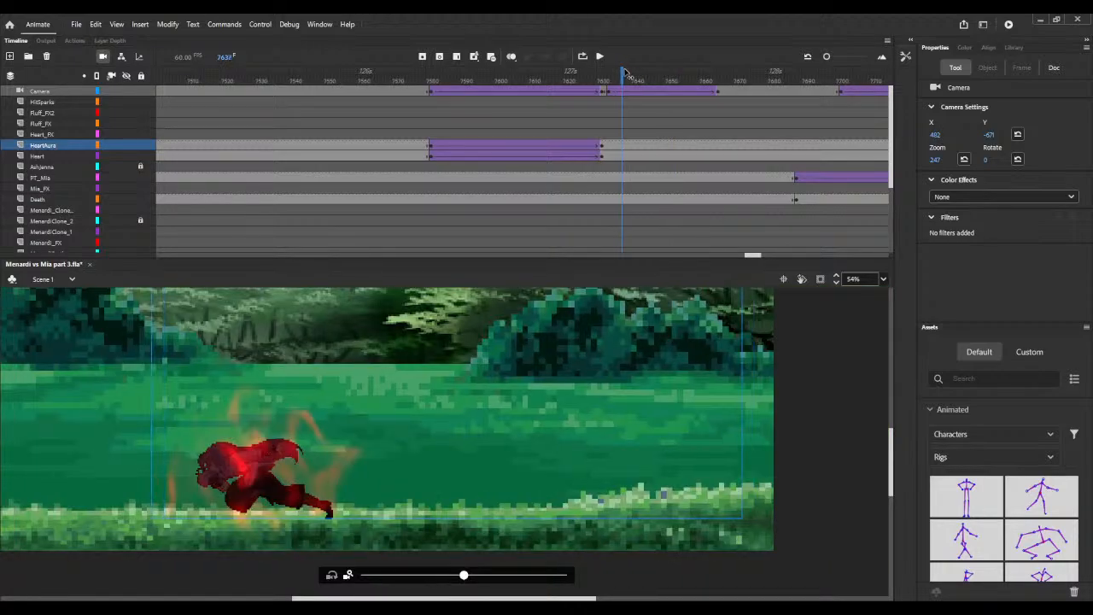
pyautogui.hotkey('shift', 'F5')
pyautogui.hotkey('shift', 'F5')
pyautogui.hotkey('shift', 'F5')
pyautogui.hotkey('shift', 'F5')
pyautogui.hotkey('shift', 'F5')
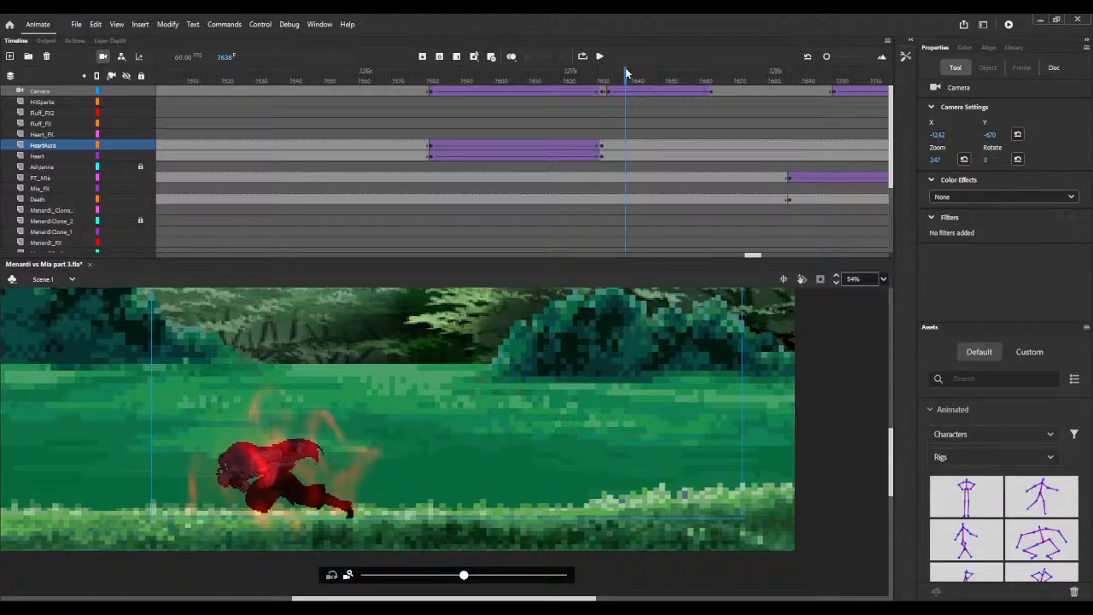
pyautogui.hotkey('shift', 'F5')
pyautogui.hotkey('shift', 'F5')
pyautogui.hotkey('shift', 'F5')
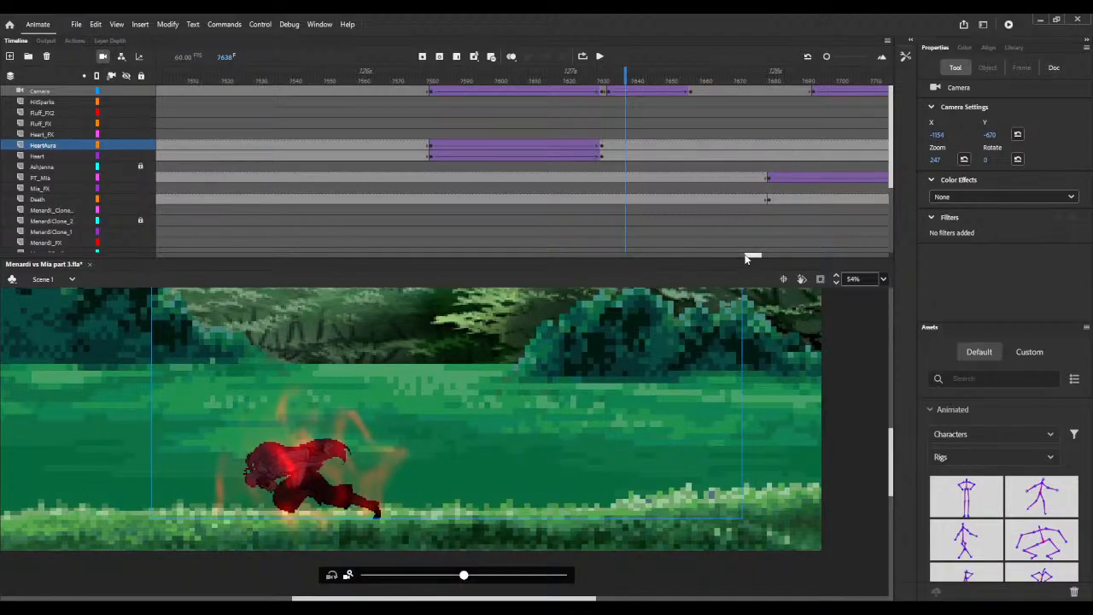
# Step: Go back to around frame 6697 and examine the standoff between the red fighter and the cloaked figure
pyautogui.moveTo(746, 254); pyautogui.dragTo(682, 255)
pyautogui.moveTo(442, 78); pyautogui.dragTo(219, 55)
pyautogui.moveTo(698, 260); pyautogui.dragTo(672, 256)
pyautogui.click(674, 80)
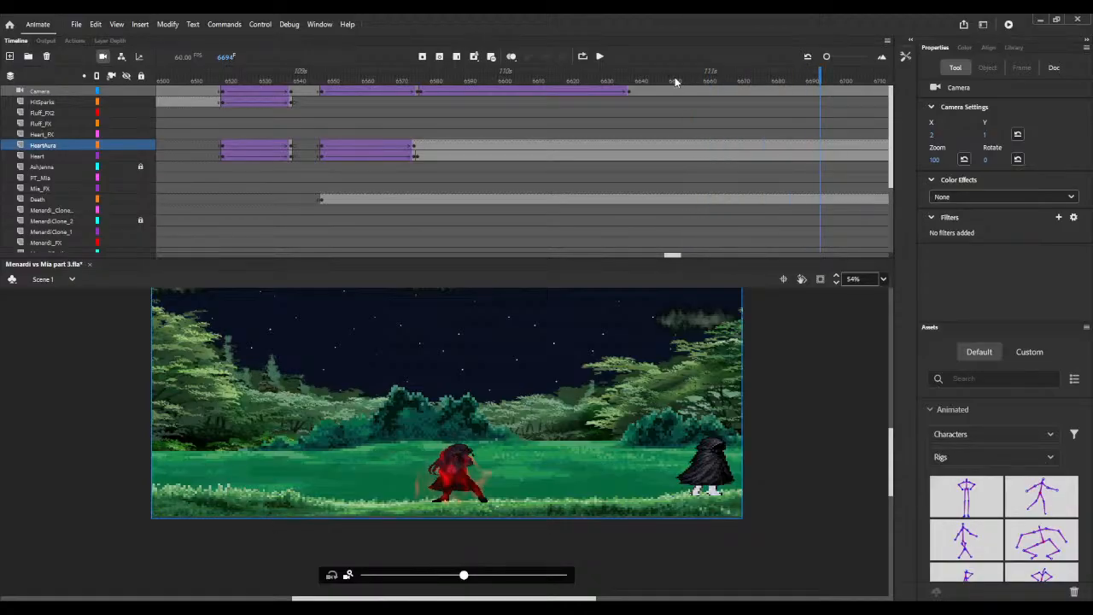
pyautogui.moveTo(661, 258); pyautogui.dragTo(678, 254)
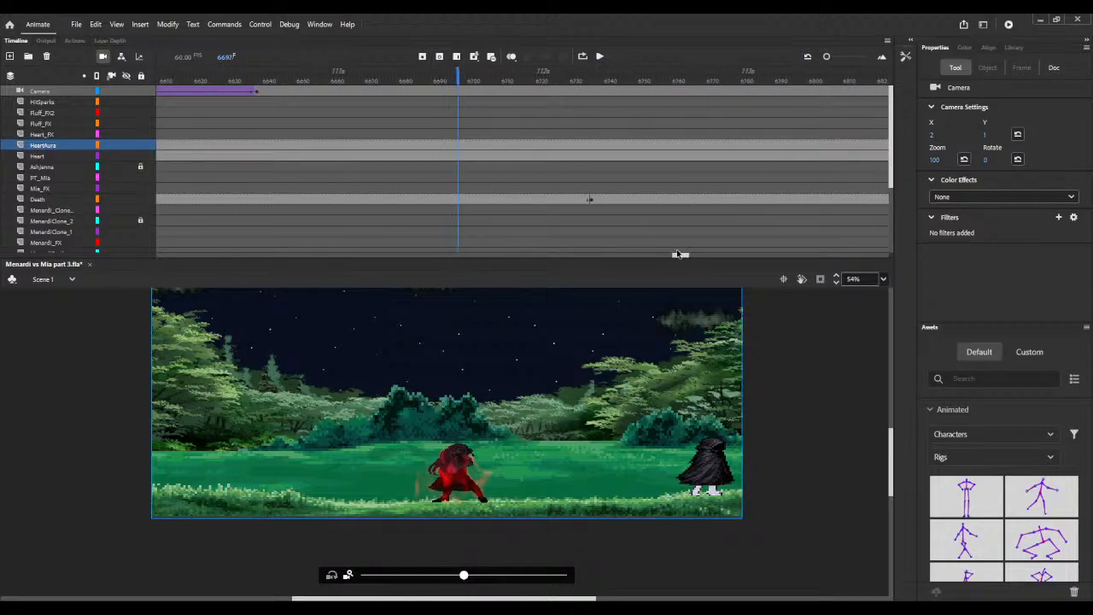